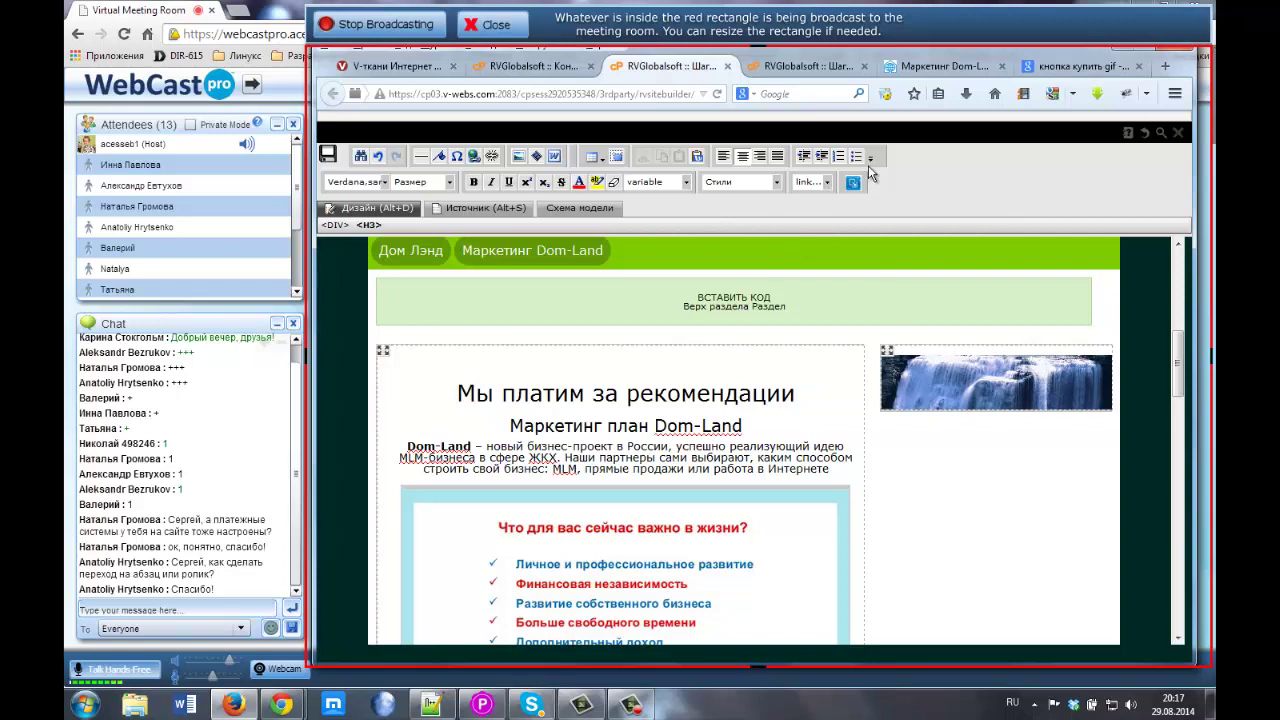
Start a Facebook Fanpage field above the heading "Мы платим за рекомендации", checking the Facebook group box on the published marketing page for reference
click(853, 182)
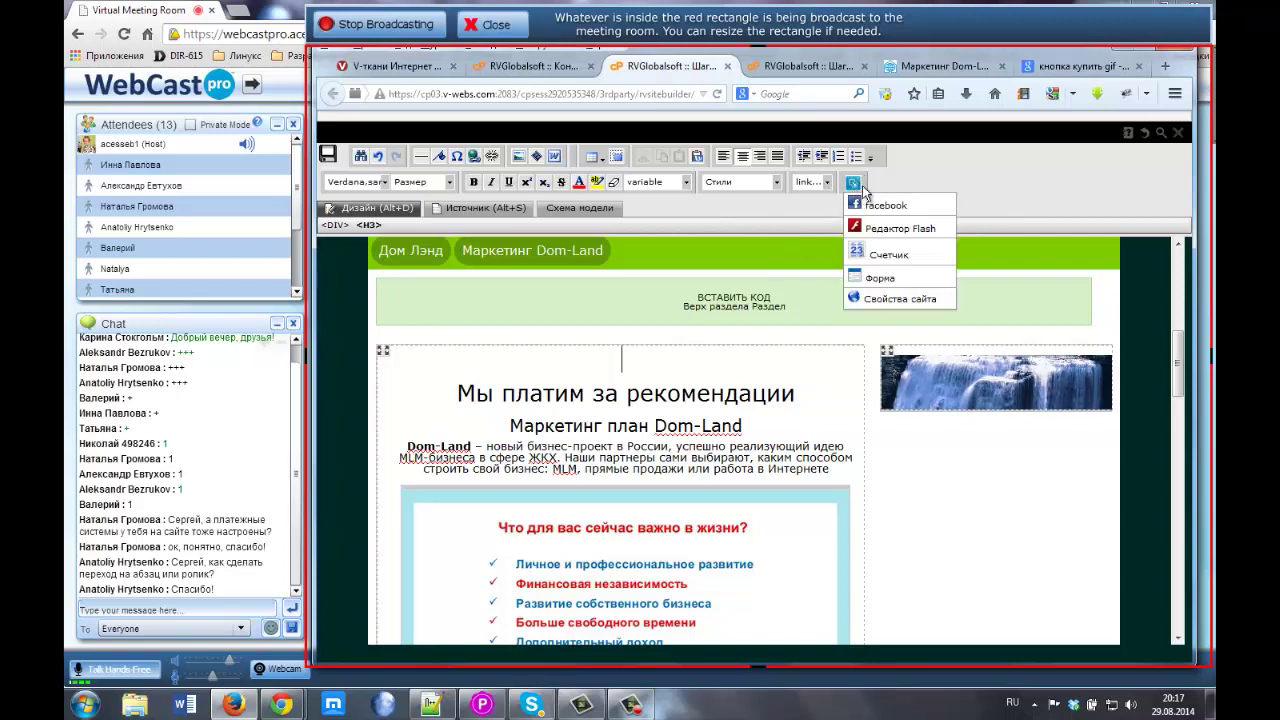
mouse_move(880, 206)
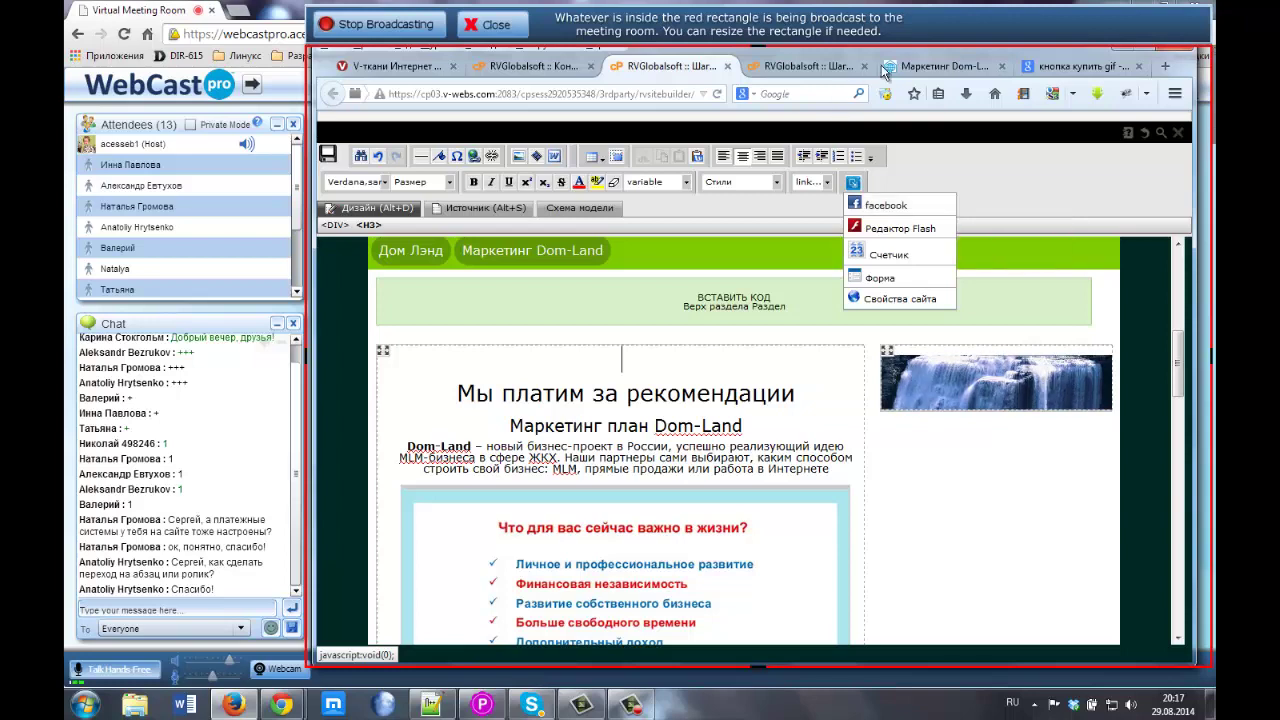
click(918, 68)
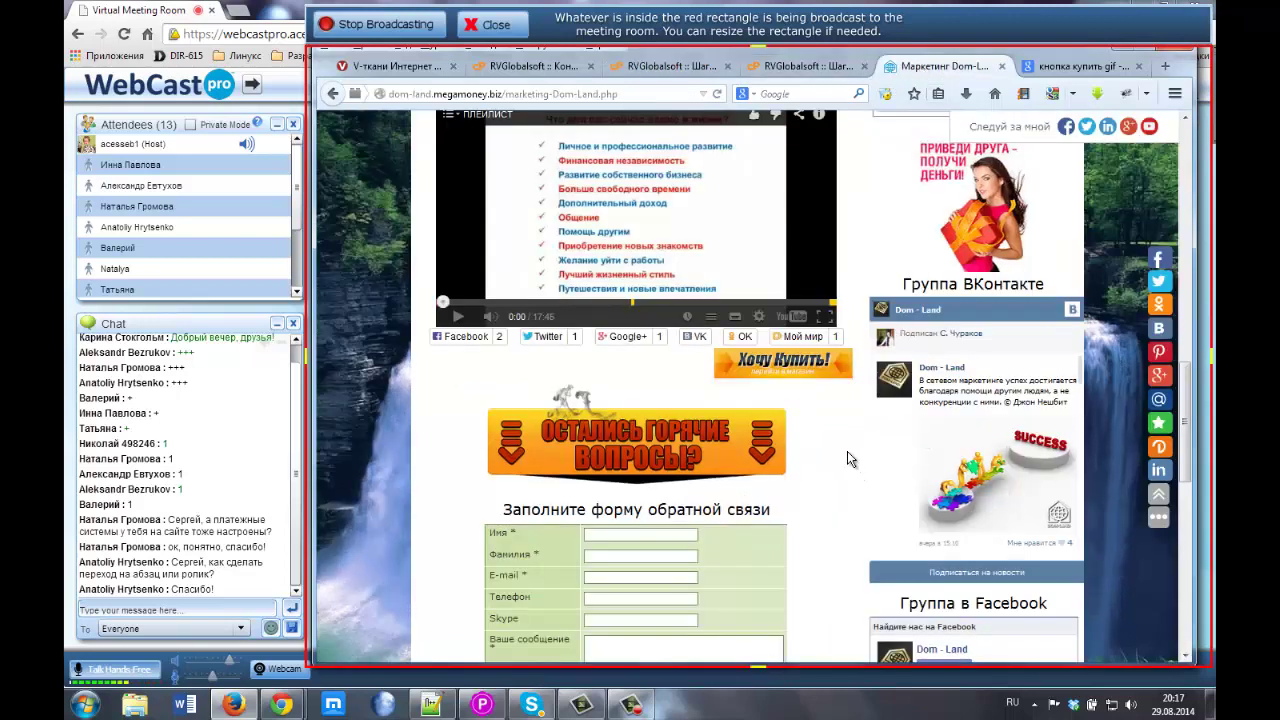
scroll(828, 434, down, 5)
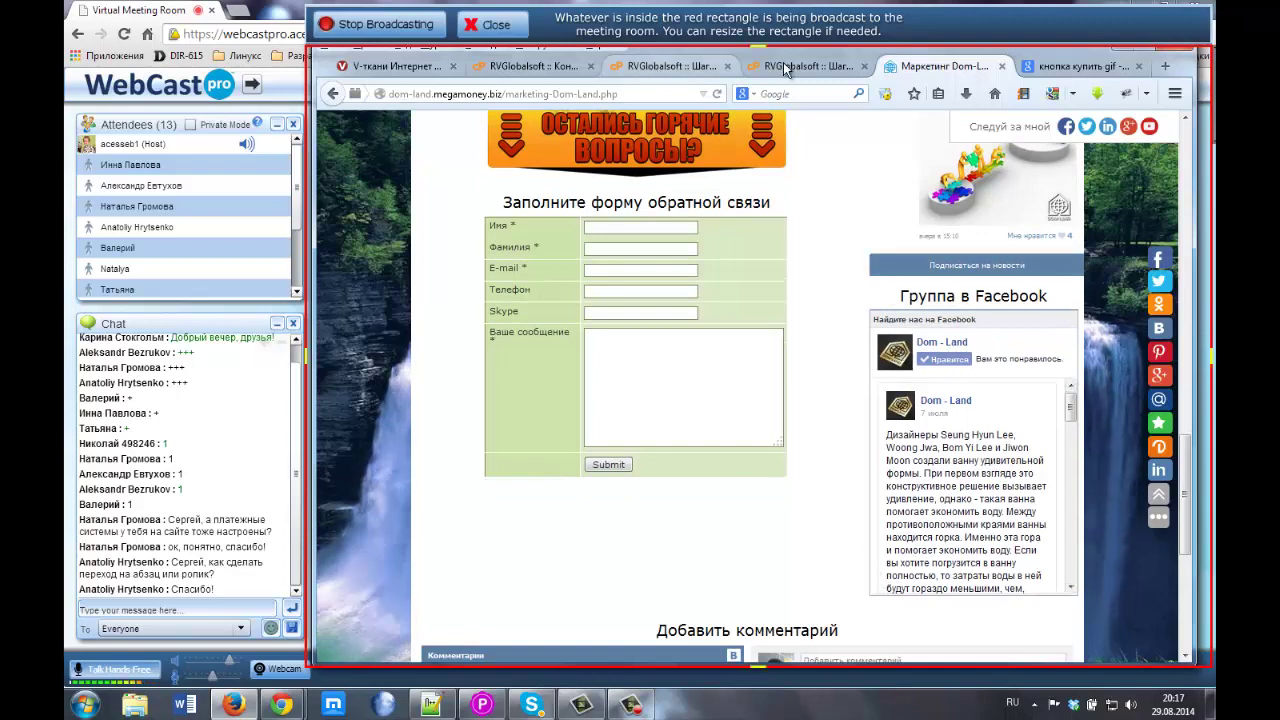
click(742, 66)
click(688, 64)
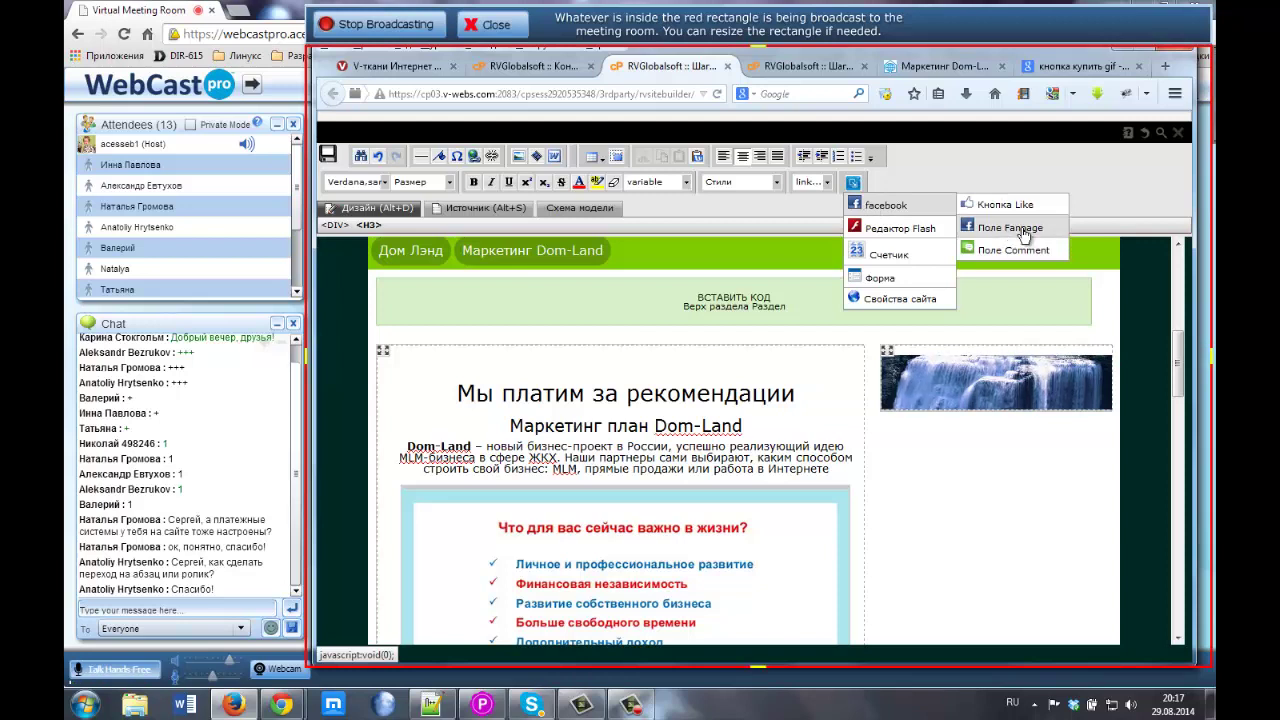
click(1010, 229)
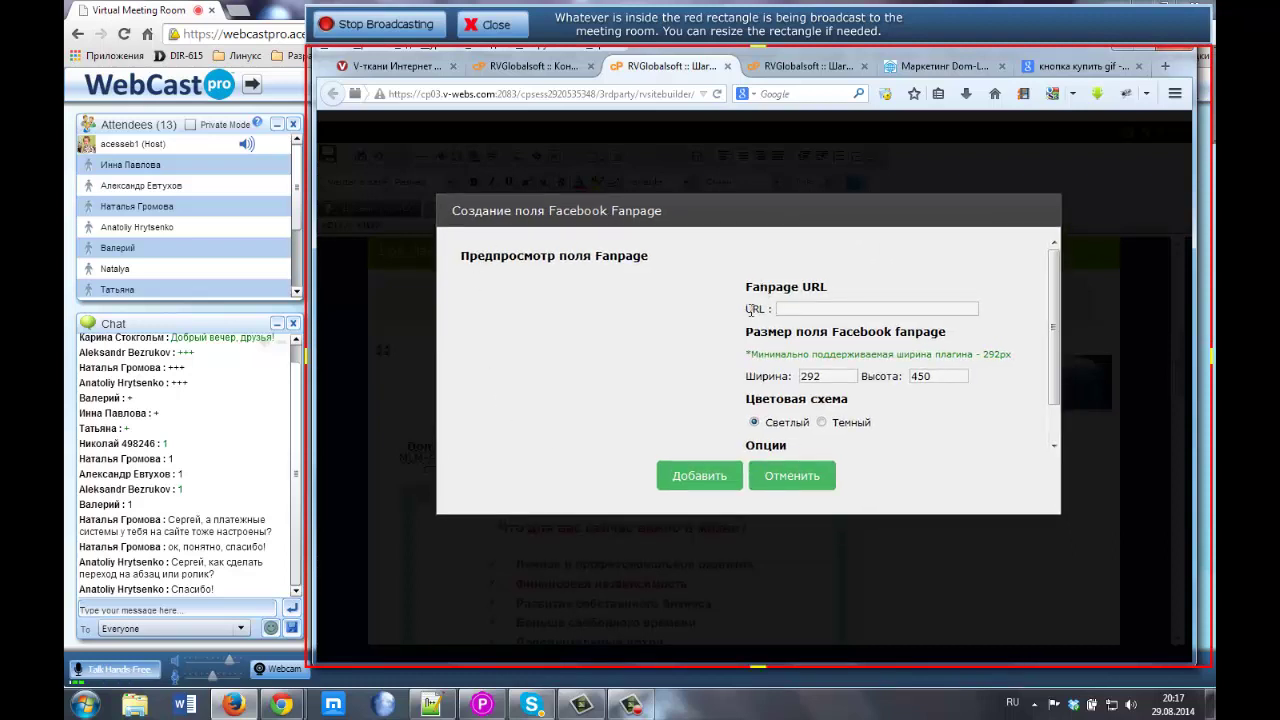
drag(748, 309, 776, 315)
click(791, 310)
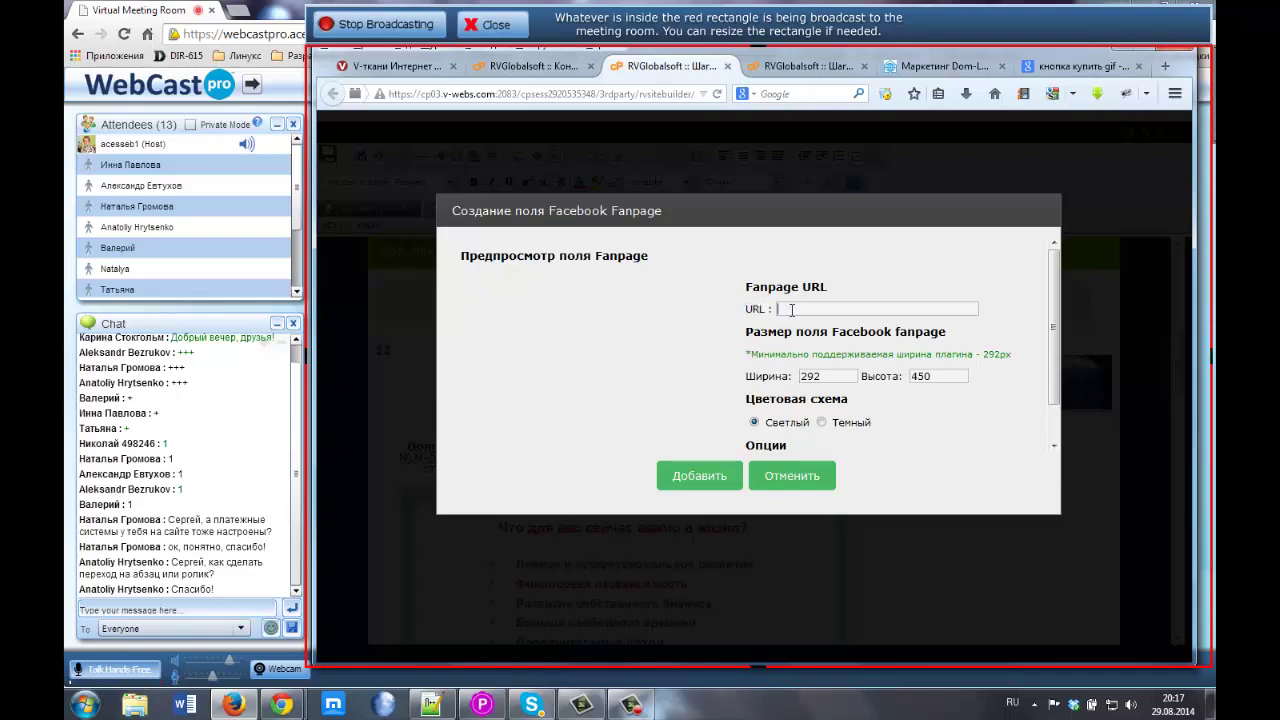
Fill in the Fanpage URL with the address copied from the Dom-Land Facebook page linked on the published site
click(968, 64)
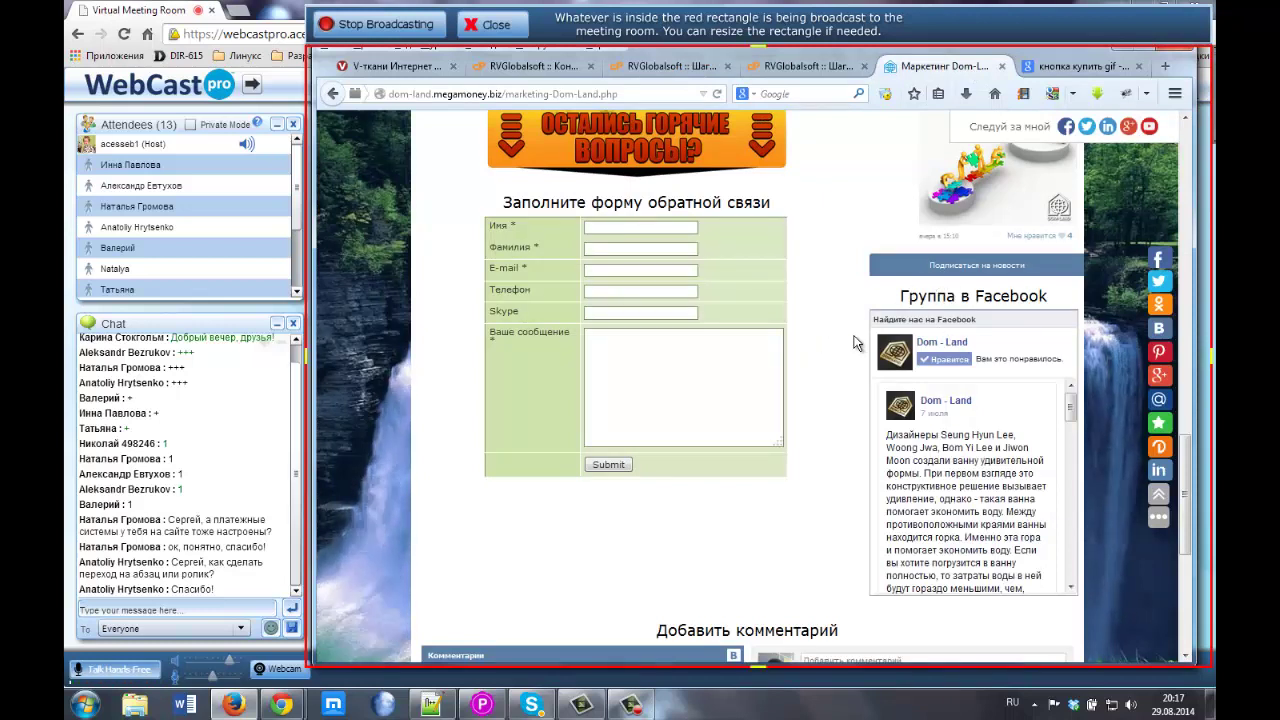
click(940, 343)
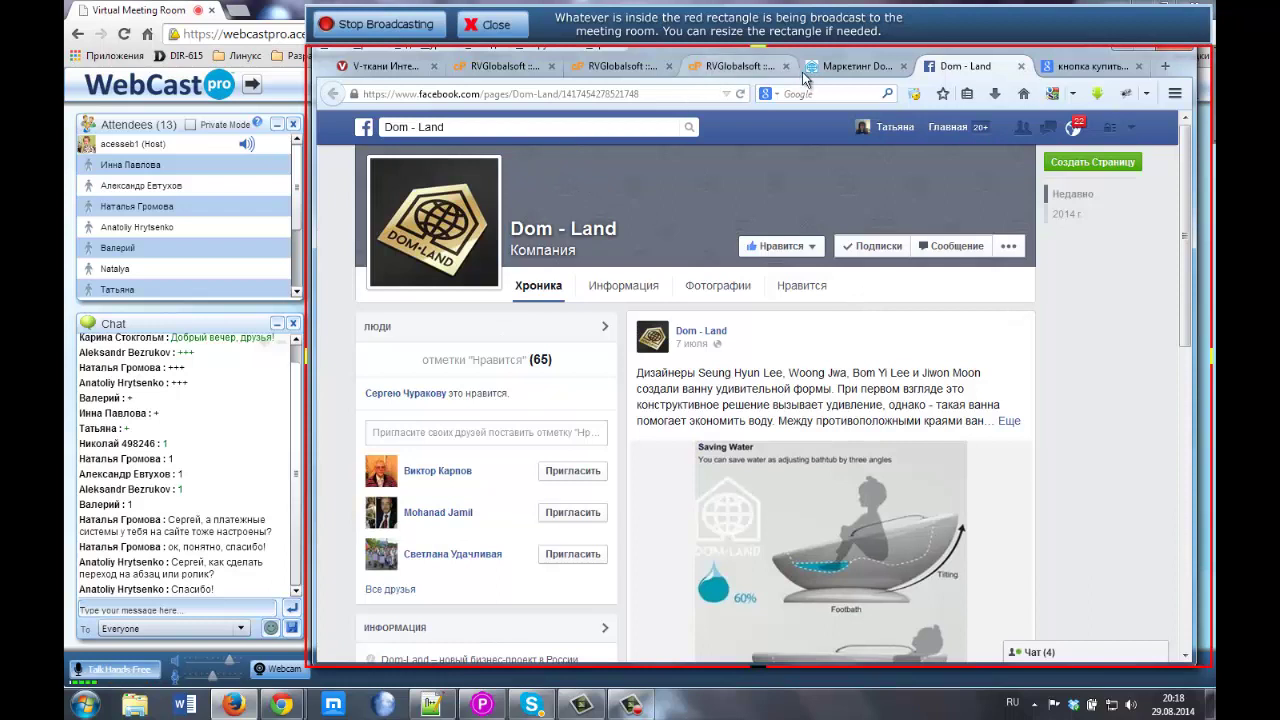
drag(641, 94, 352, 88)
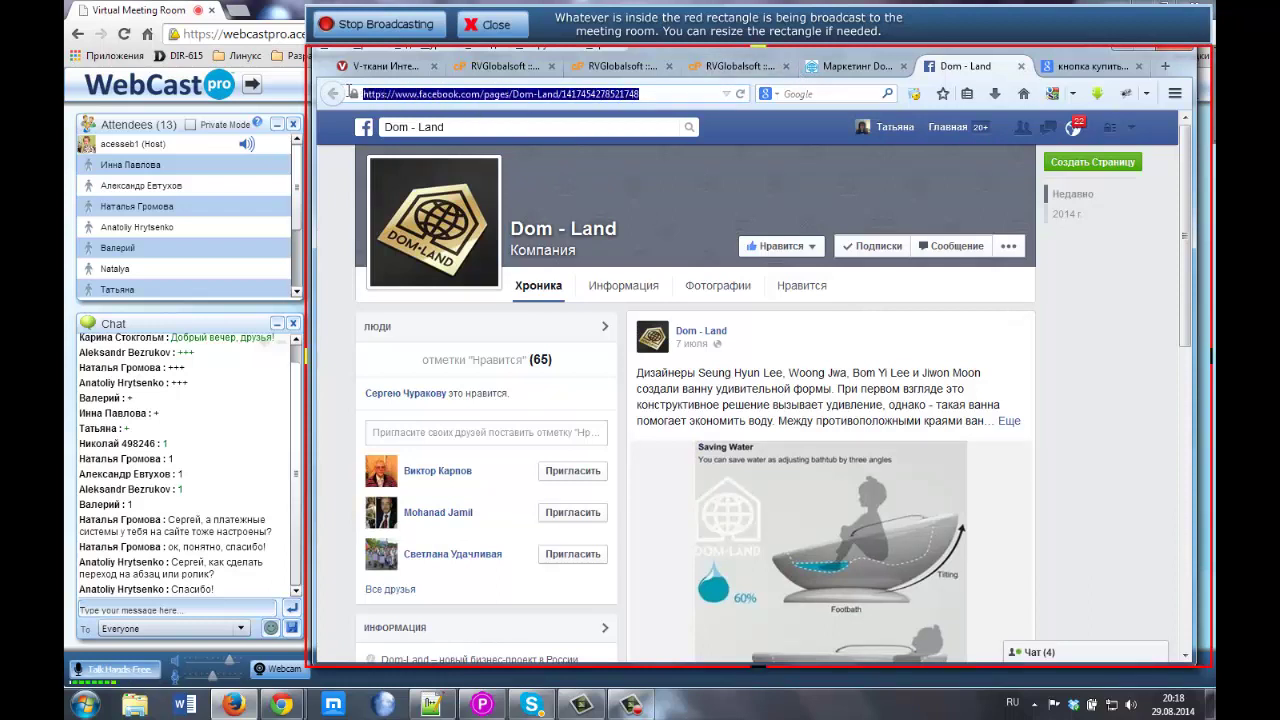
click(630, 67)
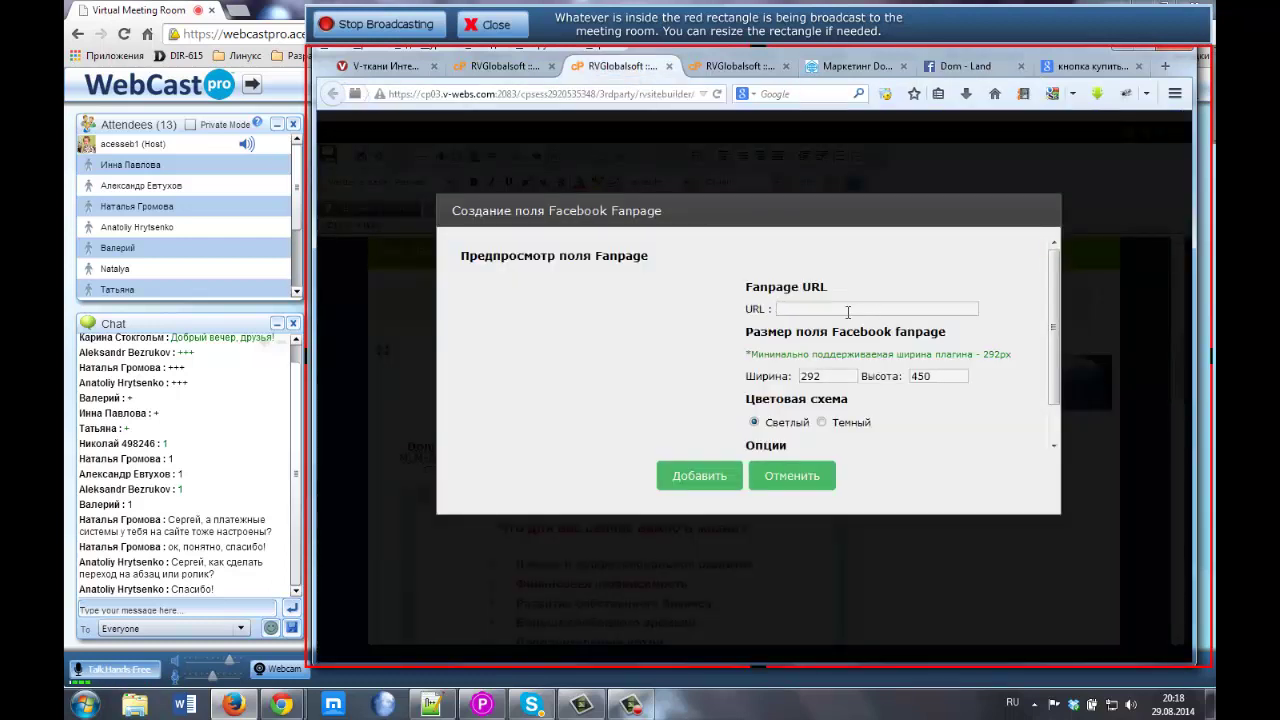
click(848, 312)
key(ctrl+v)
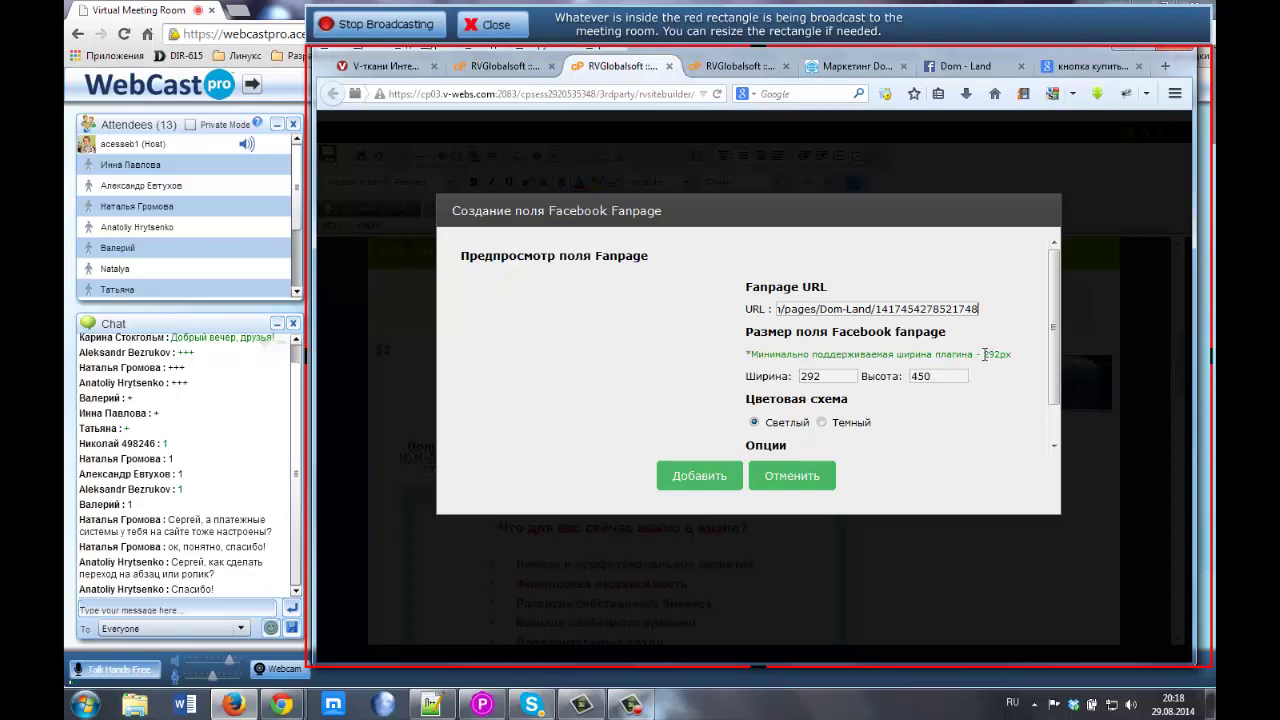
Add the Facebook fanpage box to the page with width 292 and height 450, respecting the minimum supported width
drag(984, 354, 1011, 352)
click(986, 360)
mouse_move(984, 354)
mouse_down()
mouse_move(1012, 345)
mouse_move(1007, 355)
mouse_up()
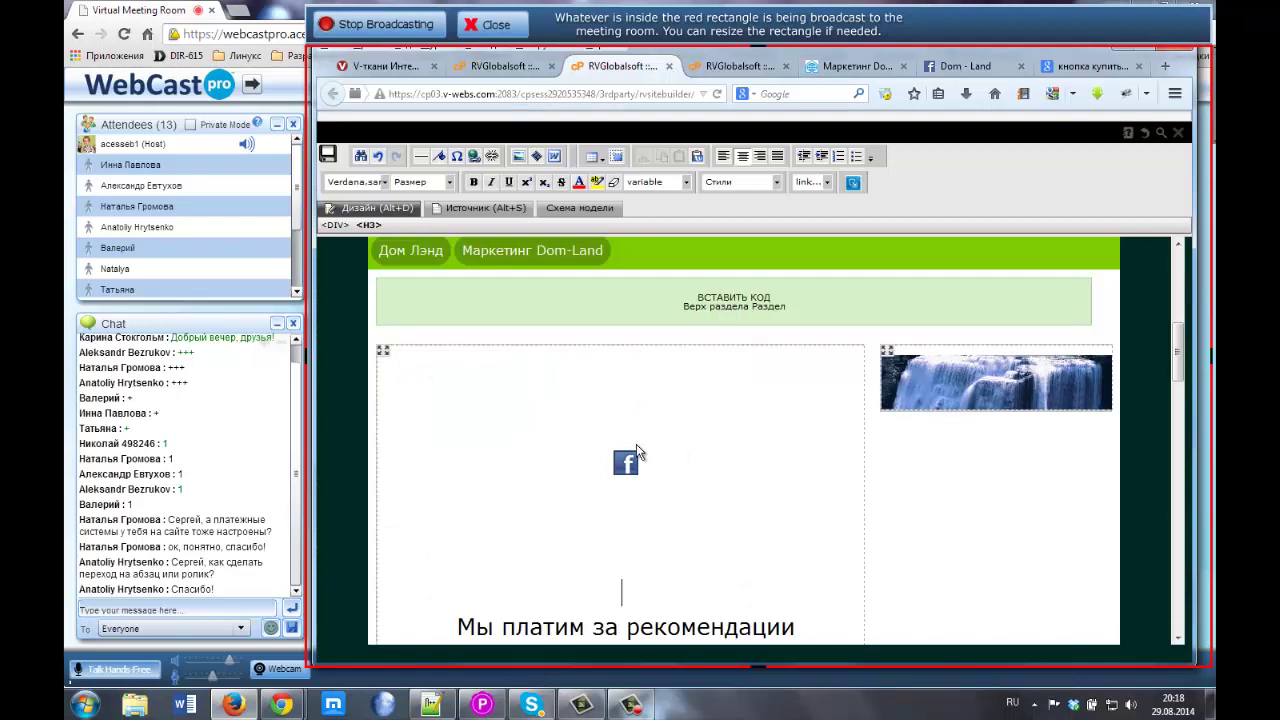
Select the inserted Facebook box and examine its HTML in the page source with line wrapping turned on
click(636, 444)
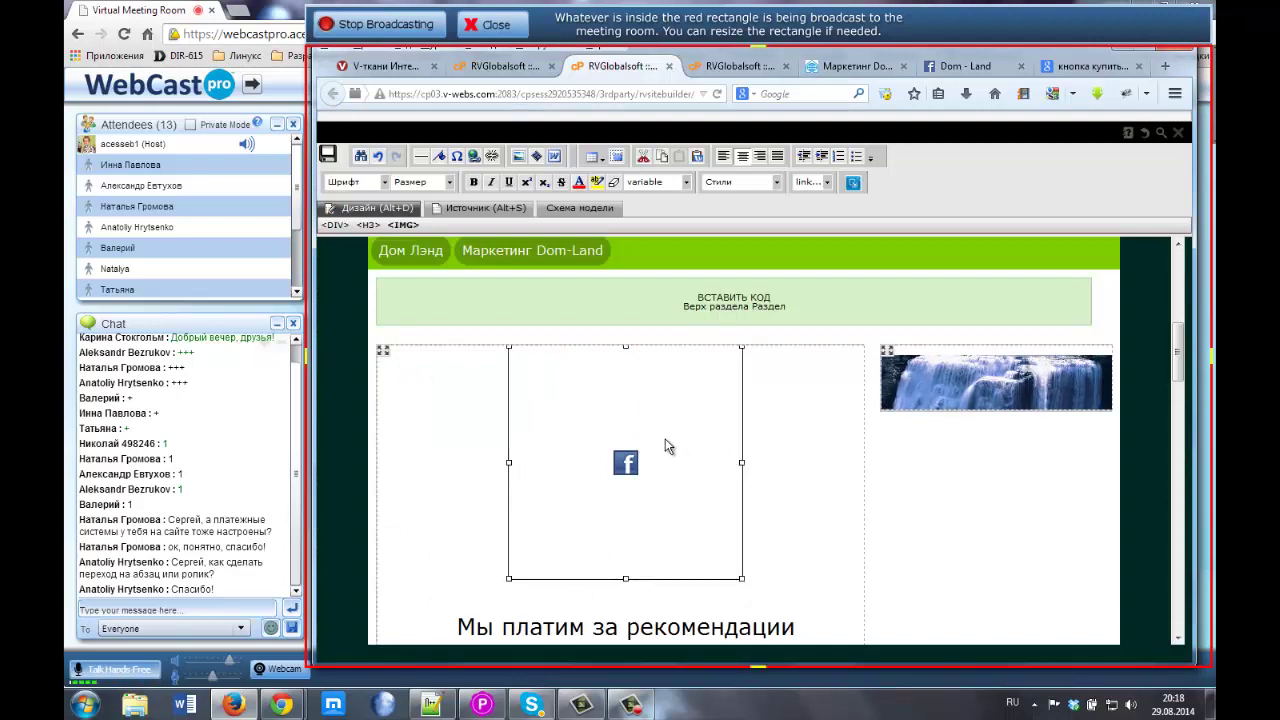
scroll(663, 443, up, 1)
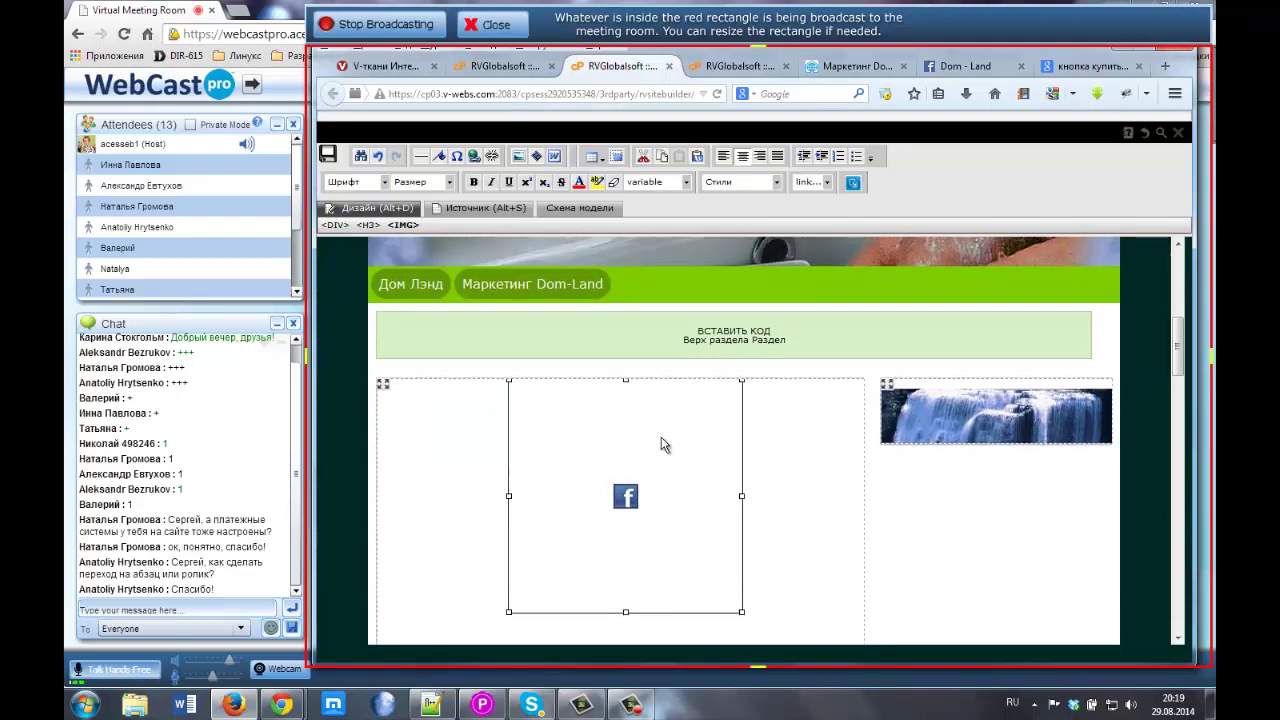
click(733, 62)
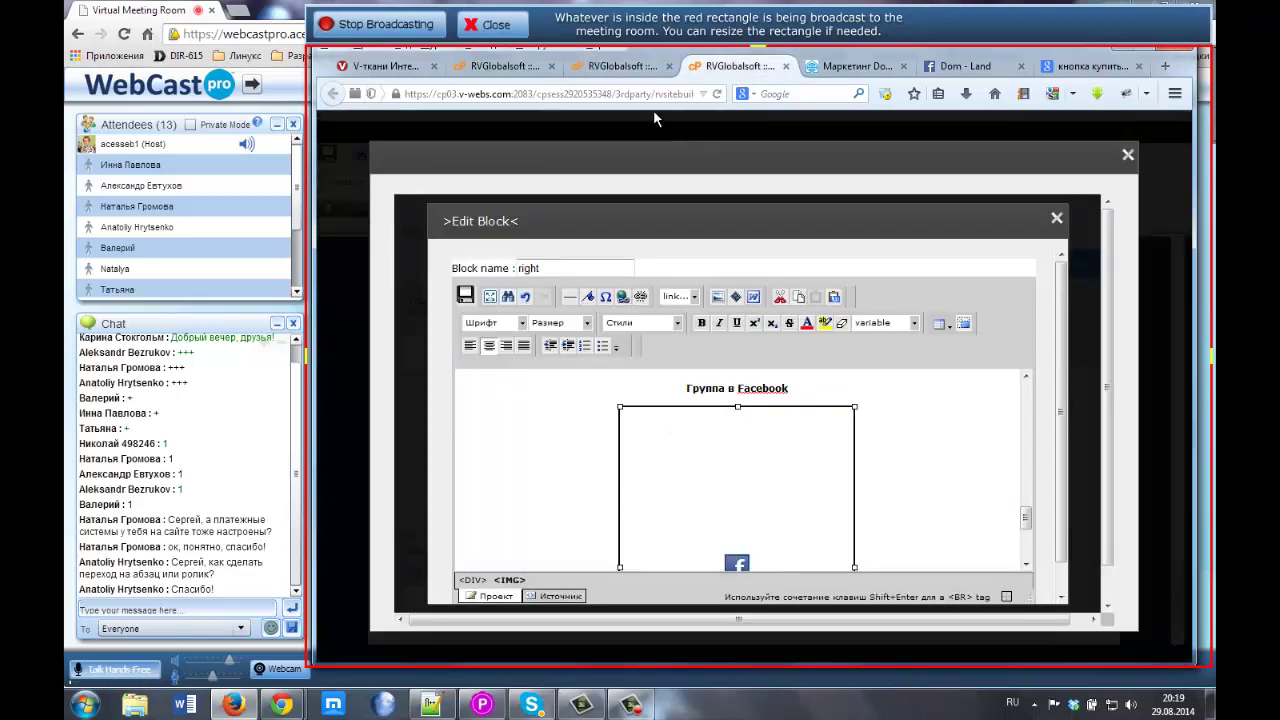
click(627, 64)
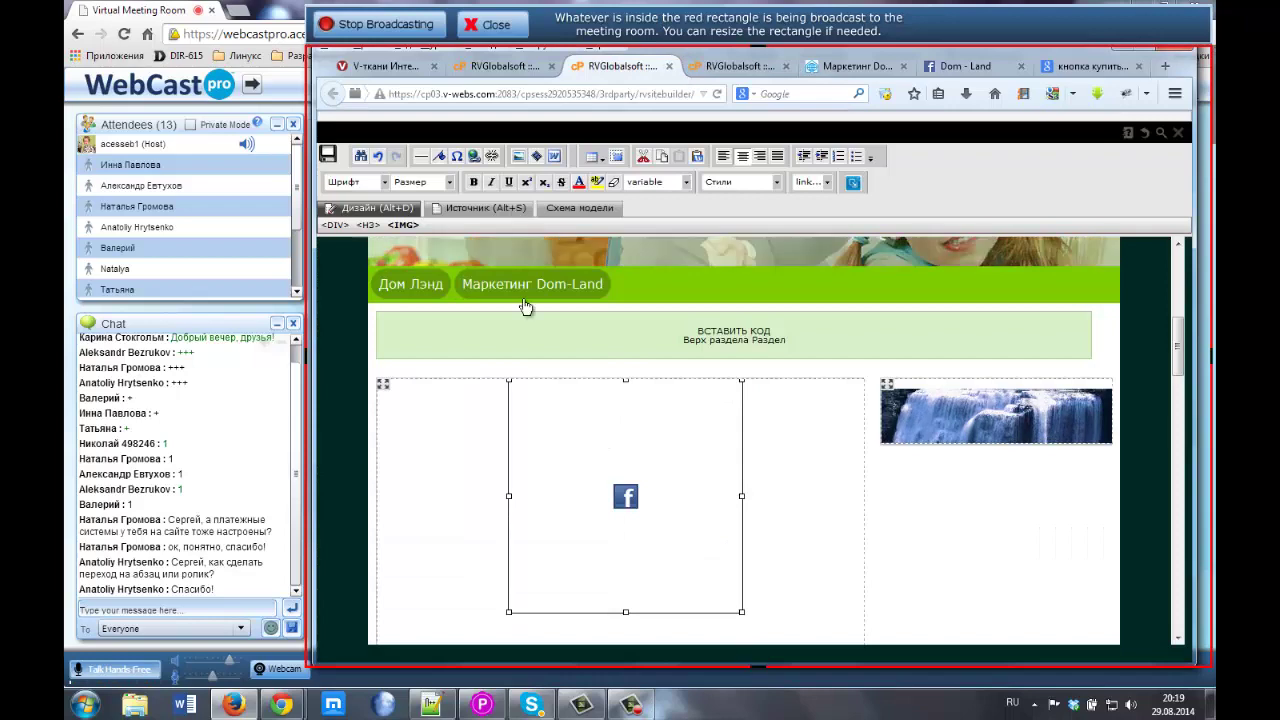
click(472, 210)
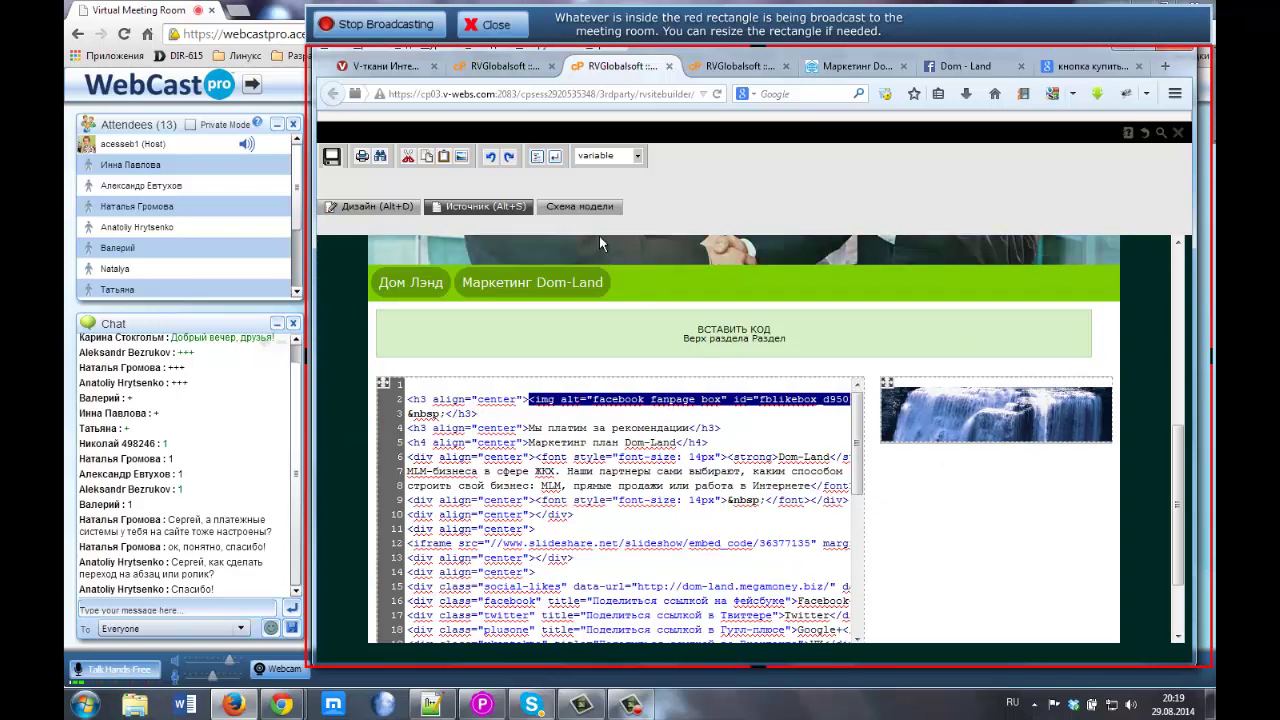
click(555, 157)
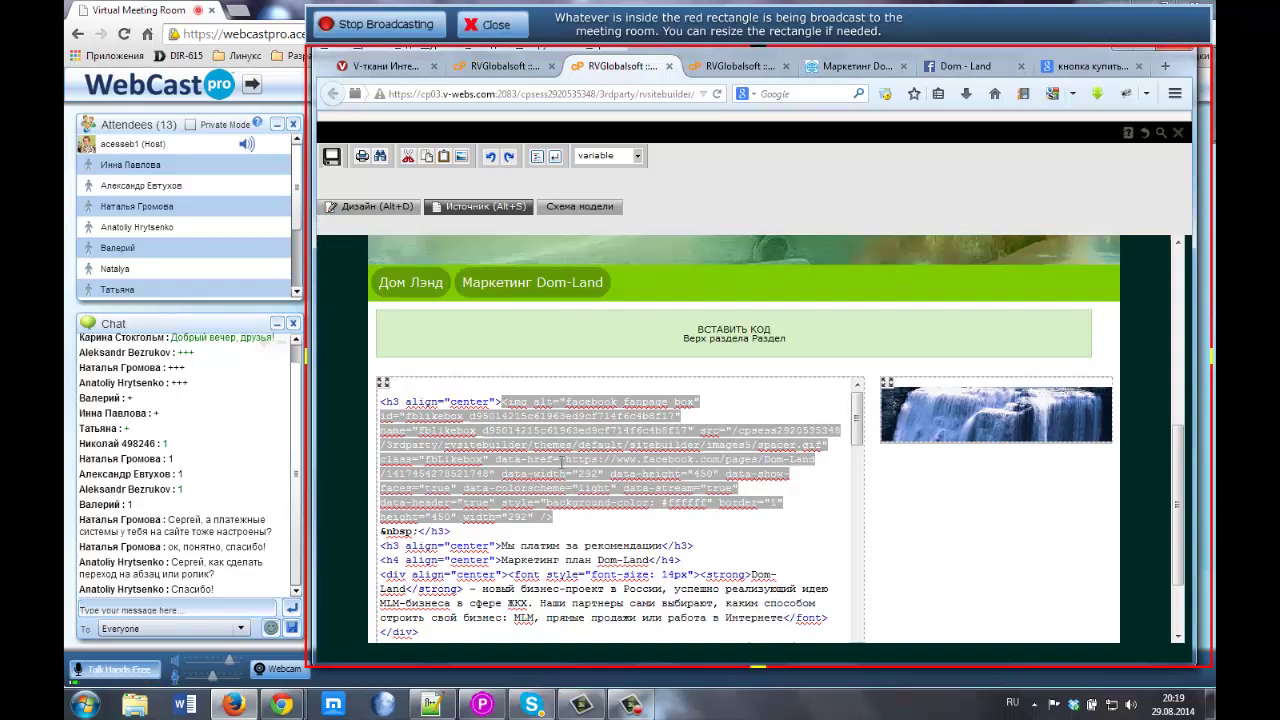
Examine the wrapped HTML source of the Facebook fanpage box in the "right" block for comparison
click(753, 66)
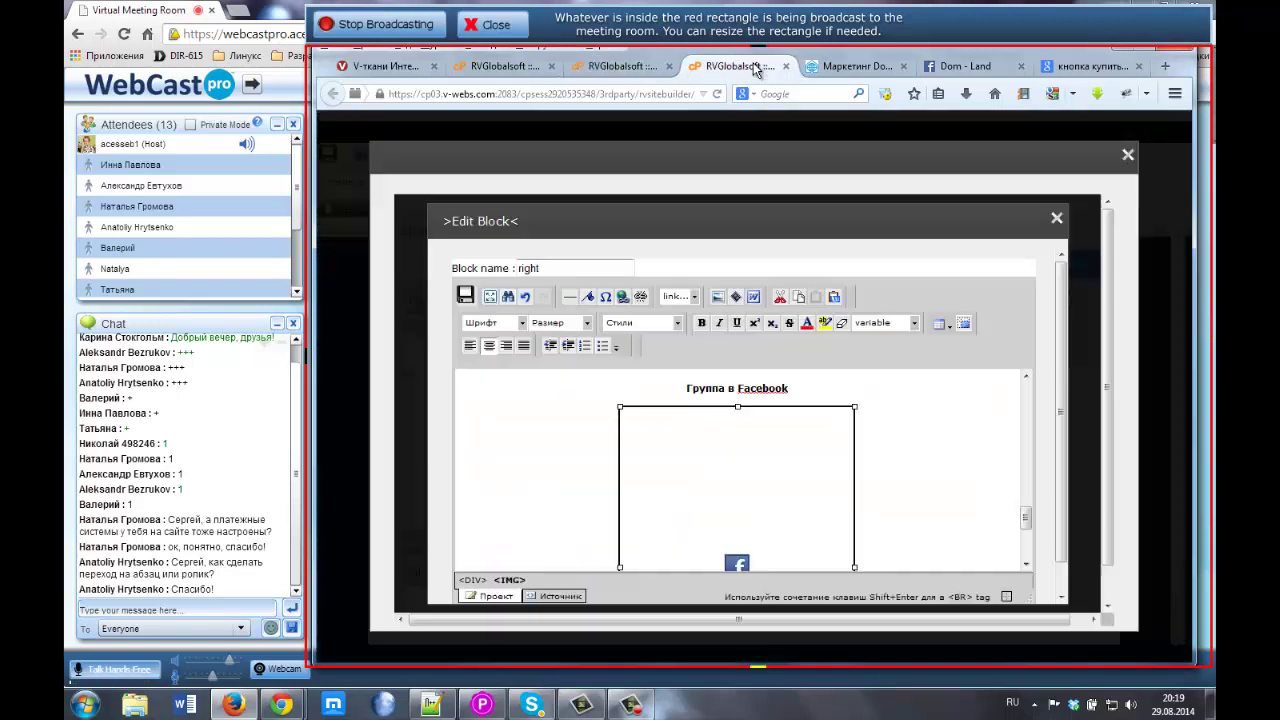
click(551, 593)
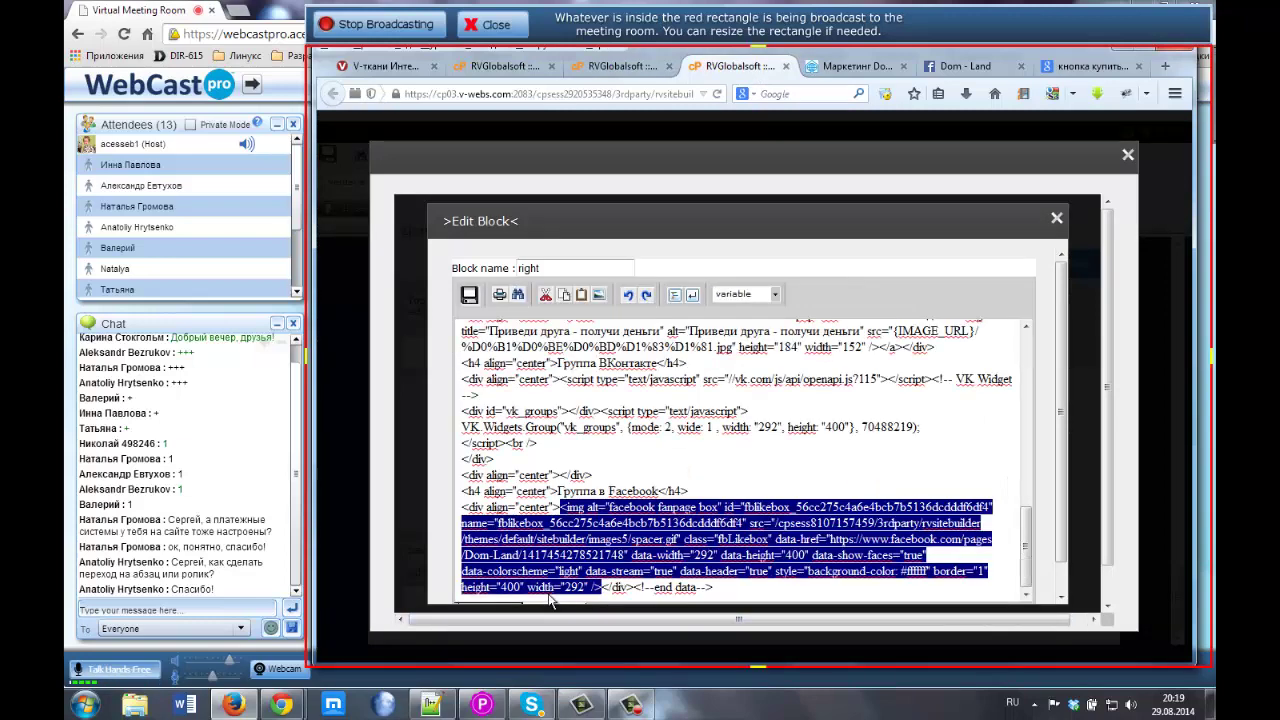
scroll(580, 565, down, 2)
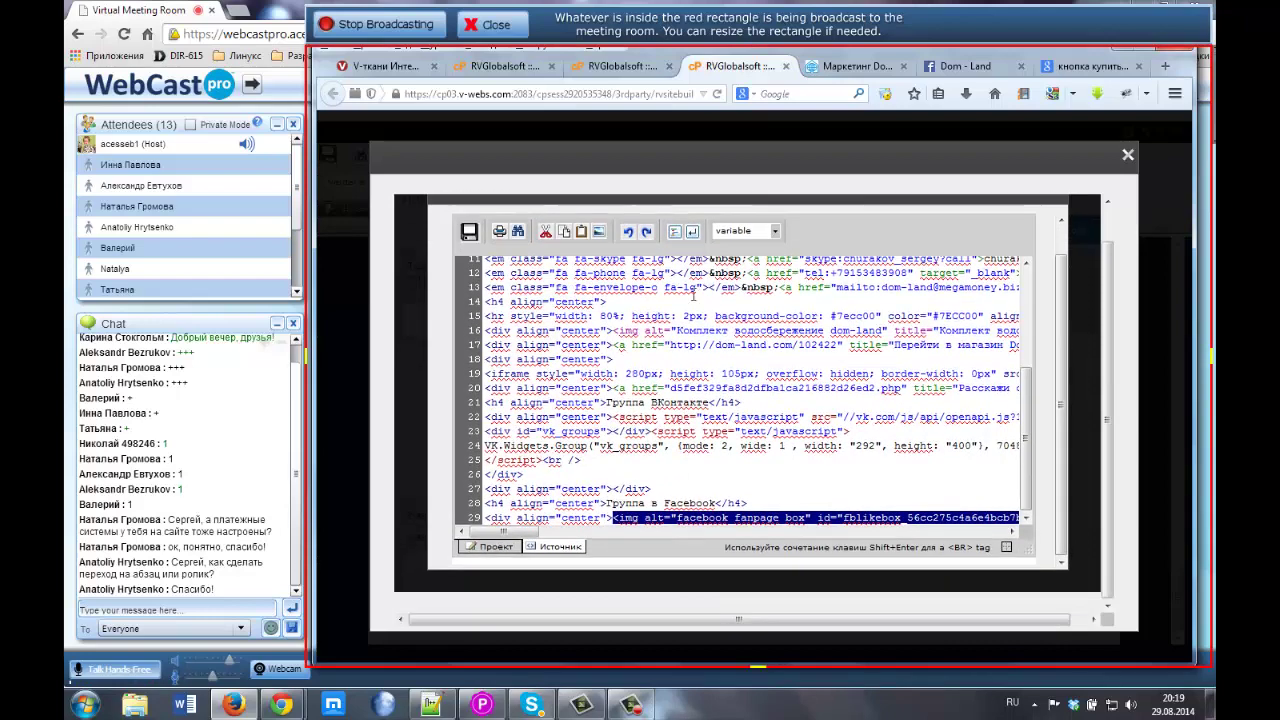
click(693, 231)
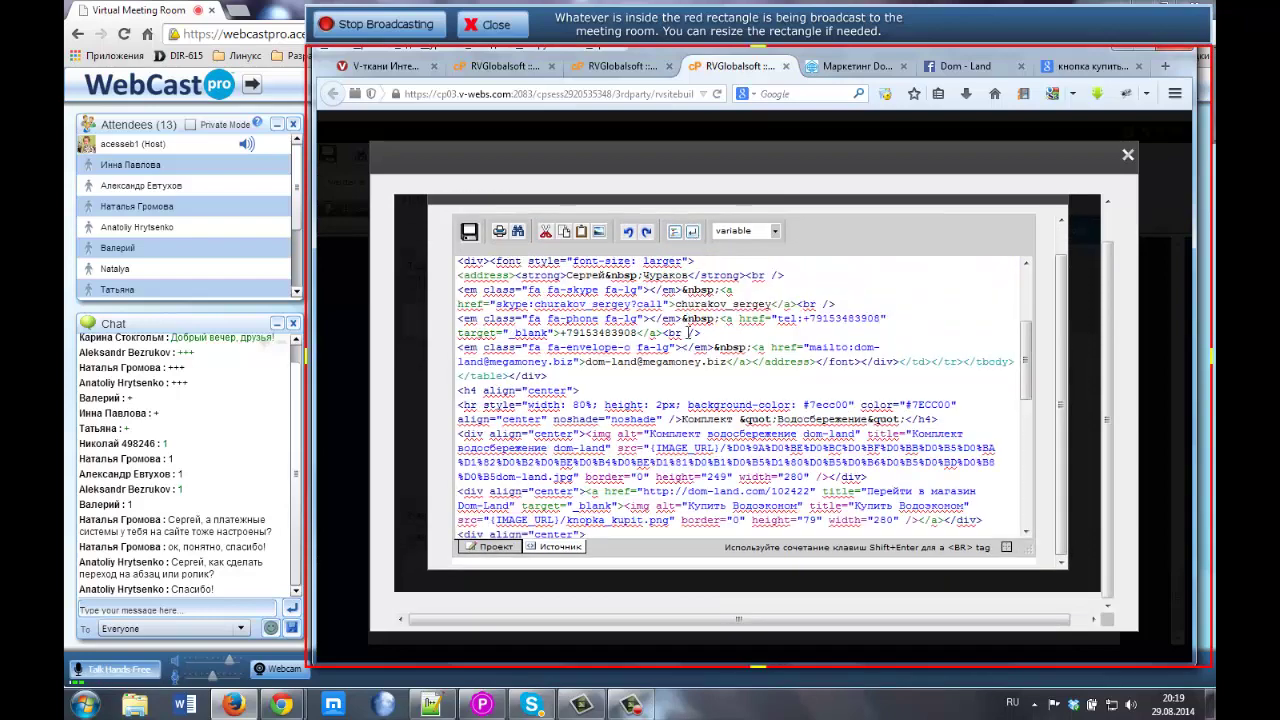
scroll(718, 402, down, 3)
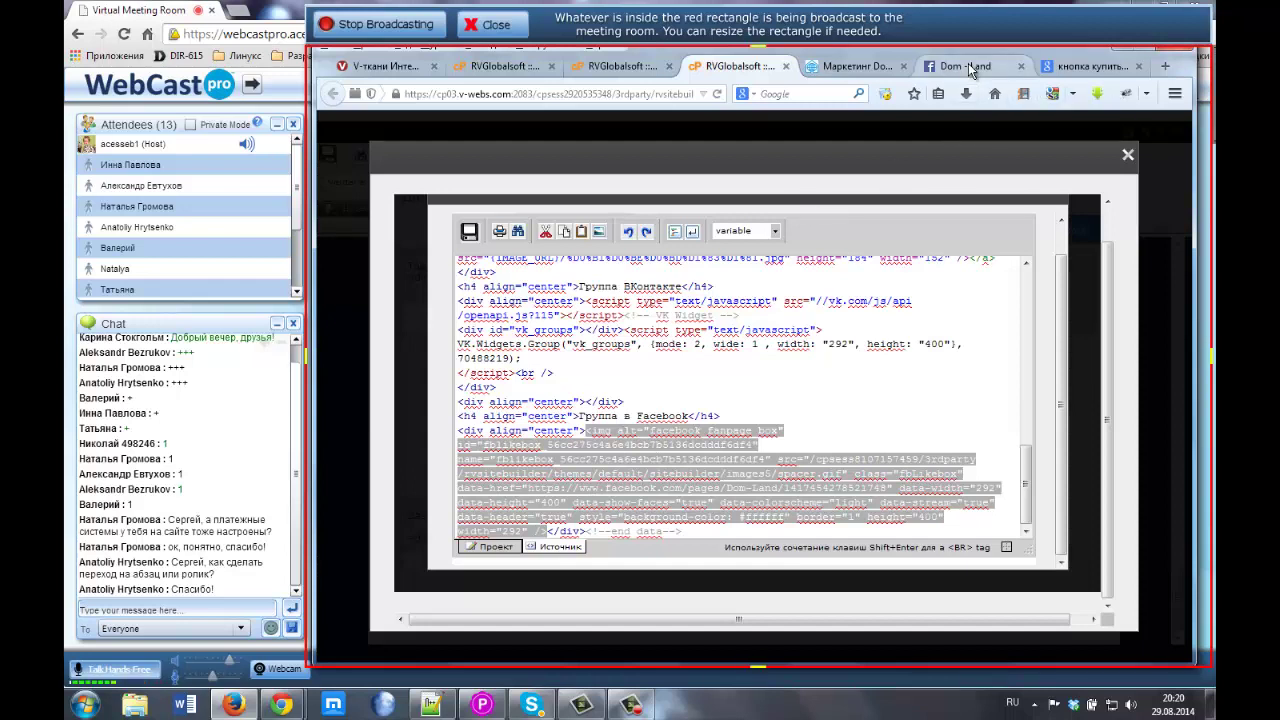
Open the Dom-Land VKontakte group from the published page and highlight the dom_land part of its address
click(855, 66)
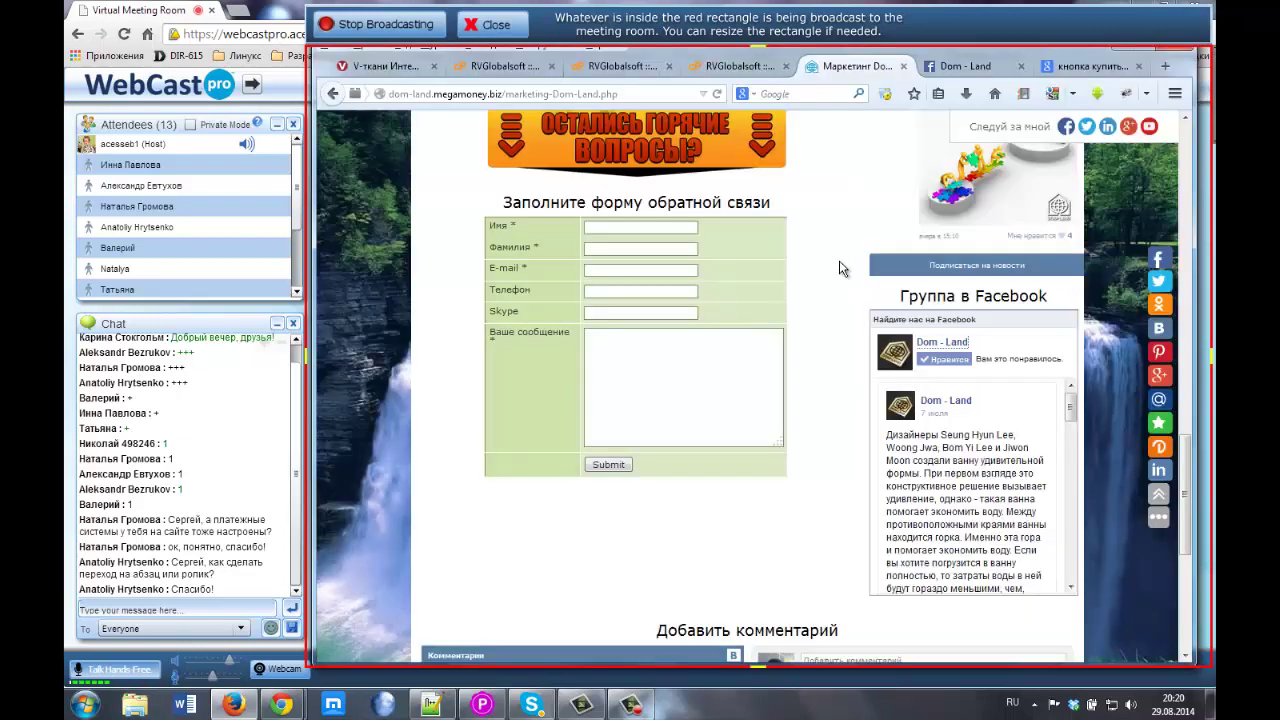
scroll(845, 268, up, 5)
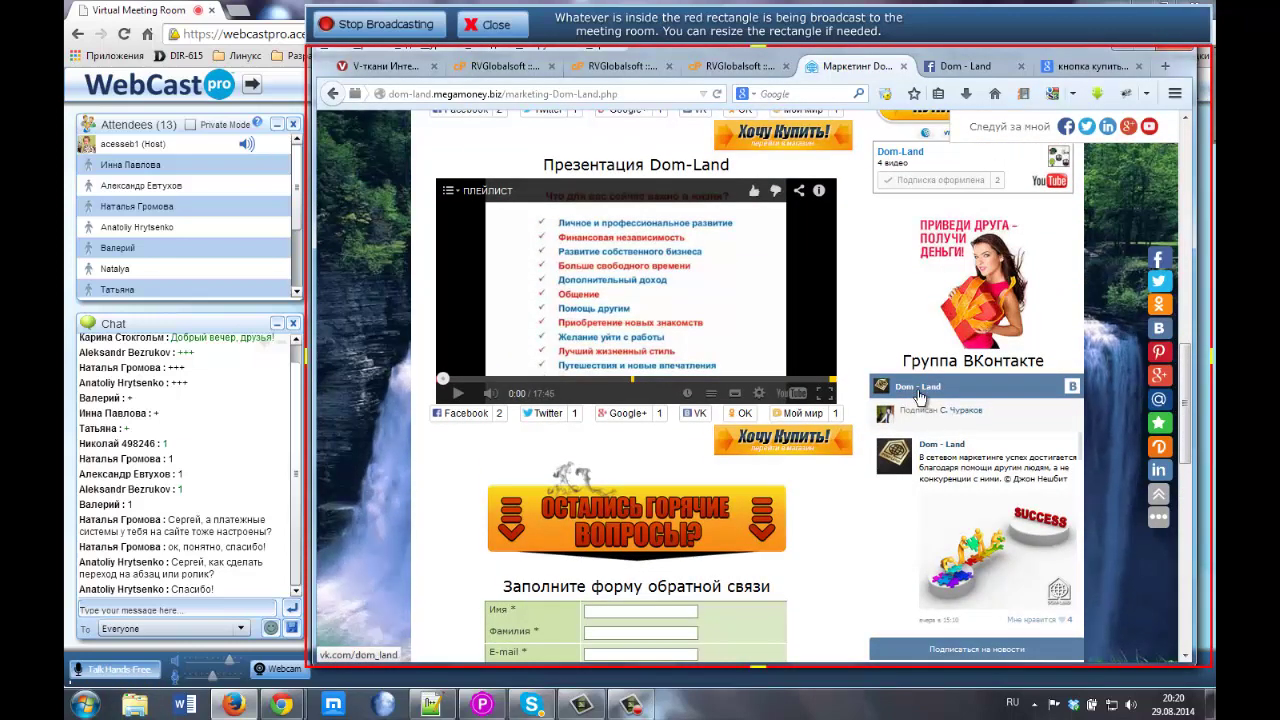
click(917, 388)
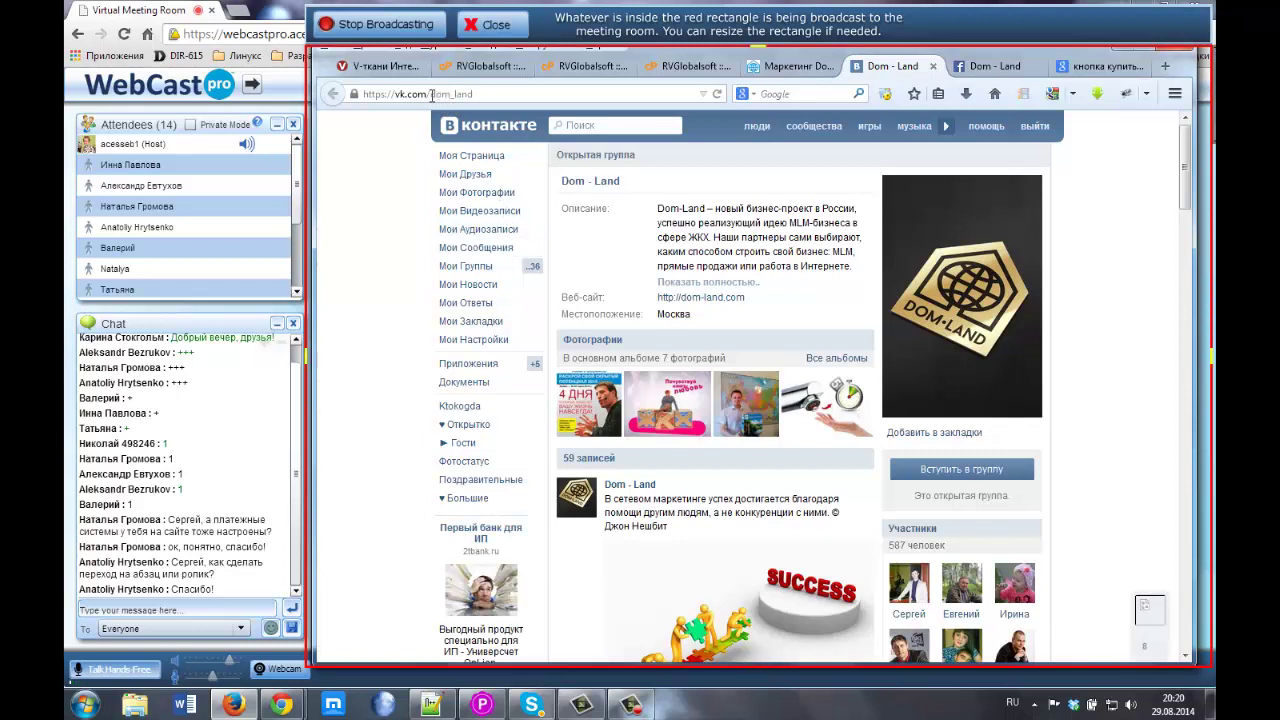
drag(431, 95, 483, 95)
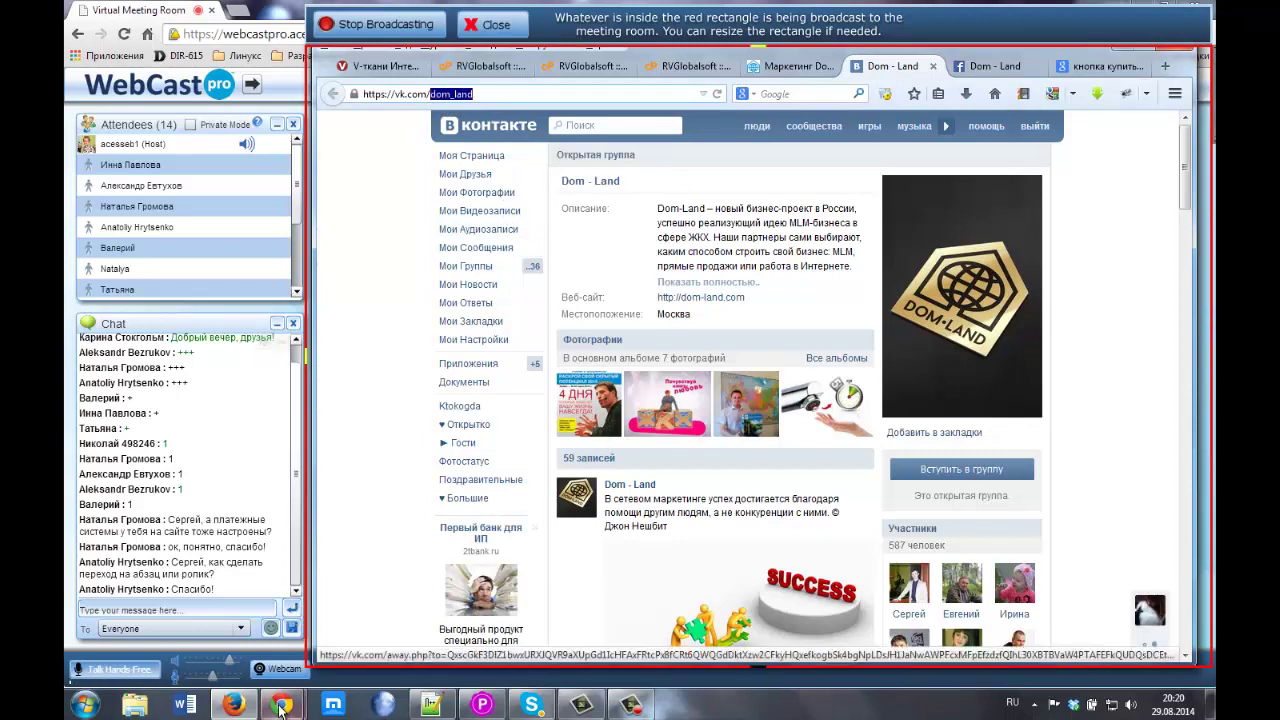
Switch to Chrome, fit its window inside the broadcast rectangle, and review the VKontakte comments widget page
mouse_move(281, 707)
click(219, 619)
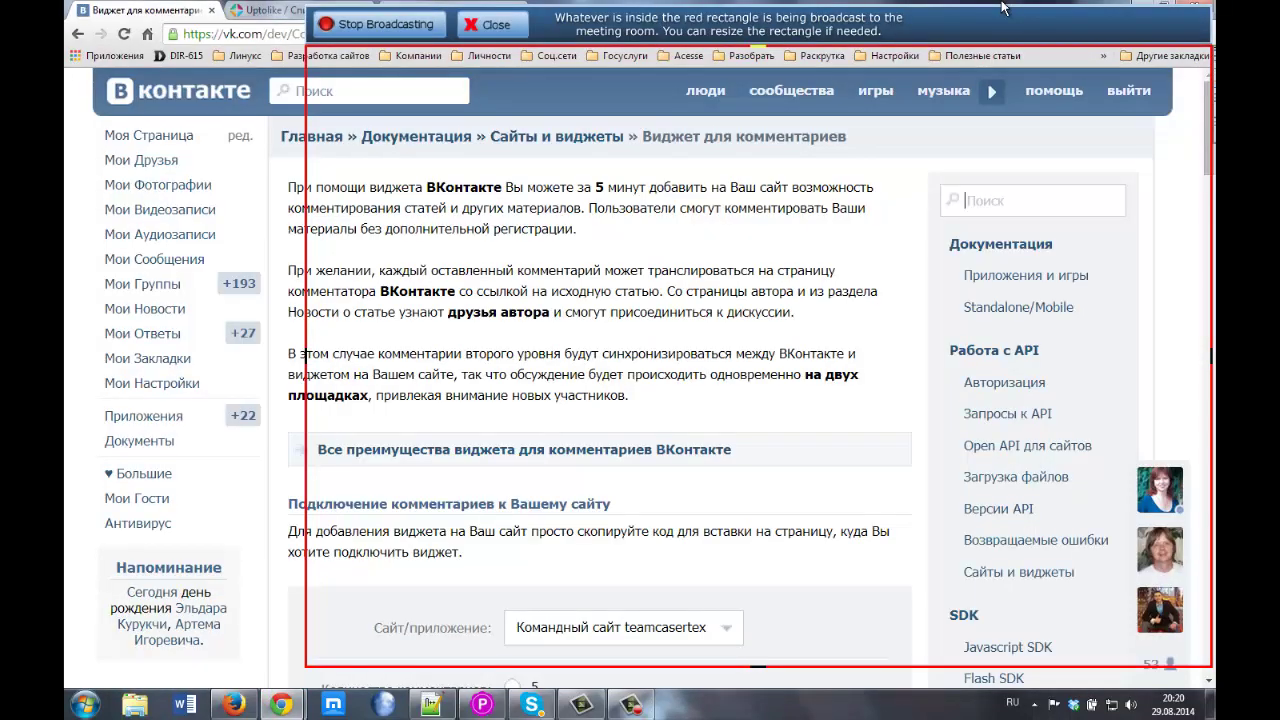
double_click(1003, 8)
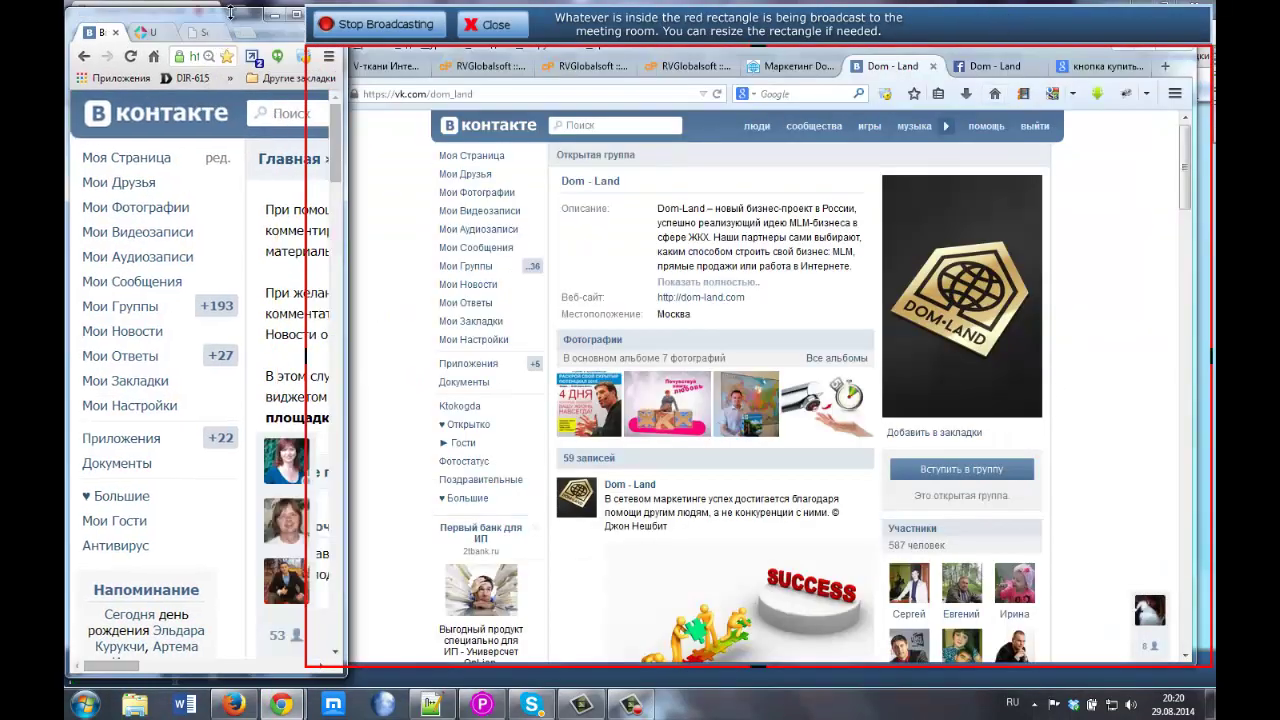
drag(230, 12, 429, 68)
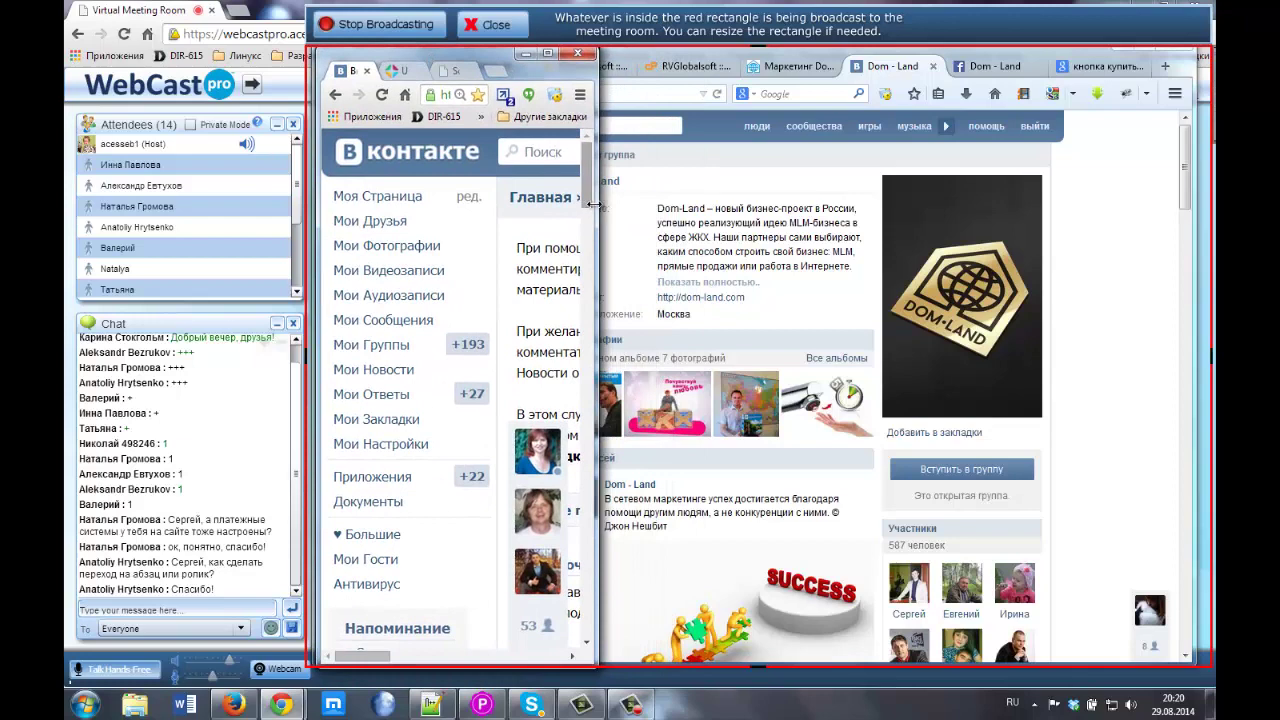
drag(594, 204, 1036, 220)
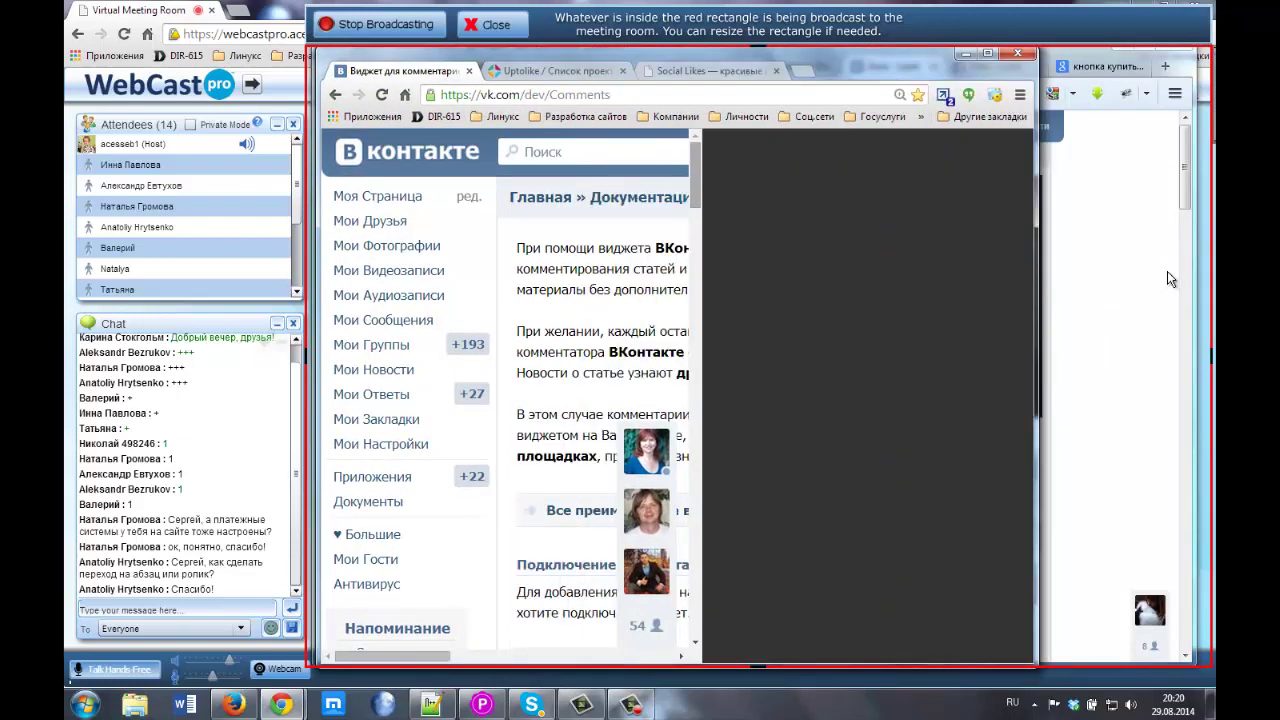
drag(1167, 271, 1158, 279)
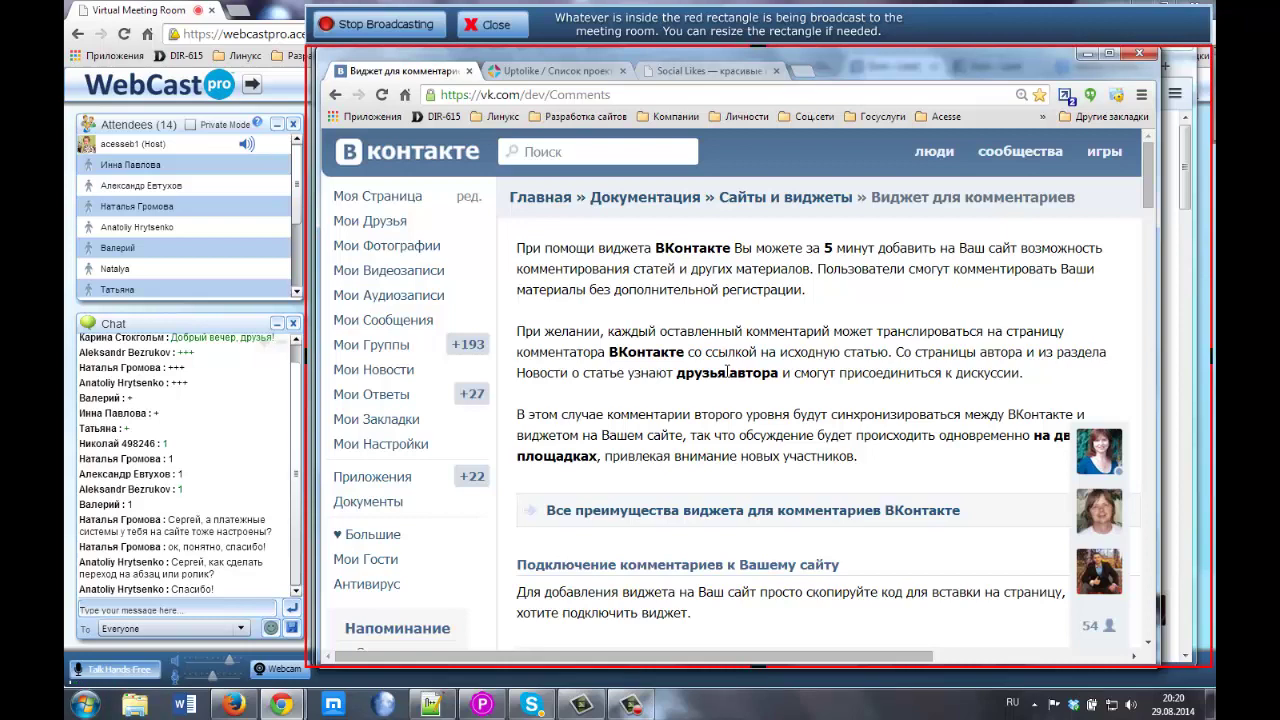
scroll(722, 390, down, 3)
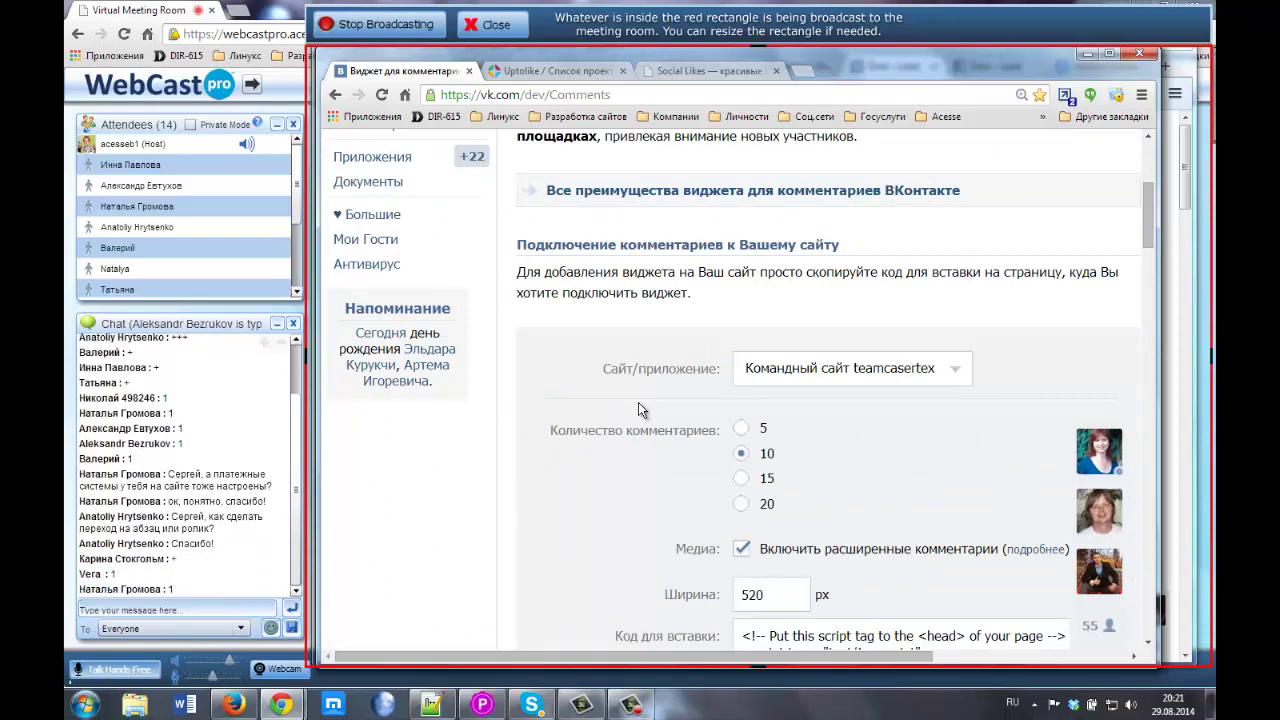
scroll(640, 397, up, 3)
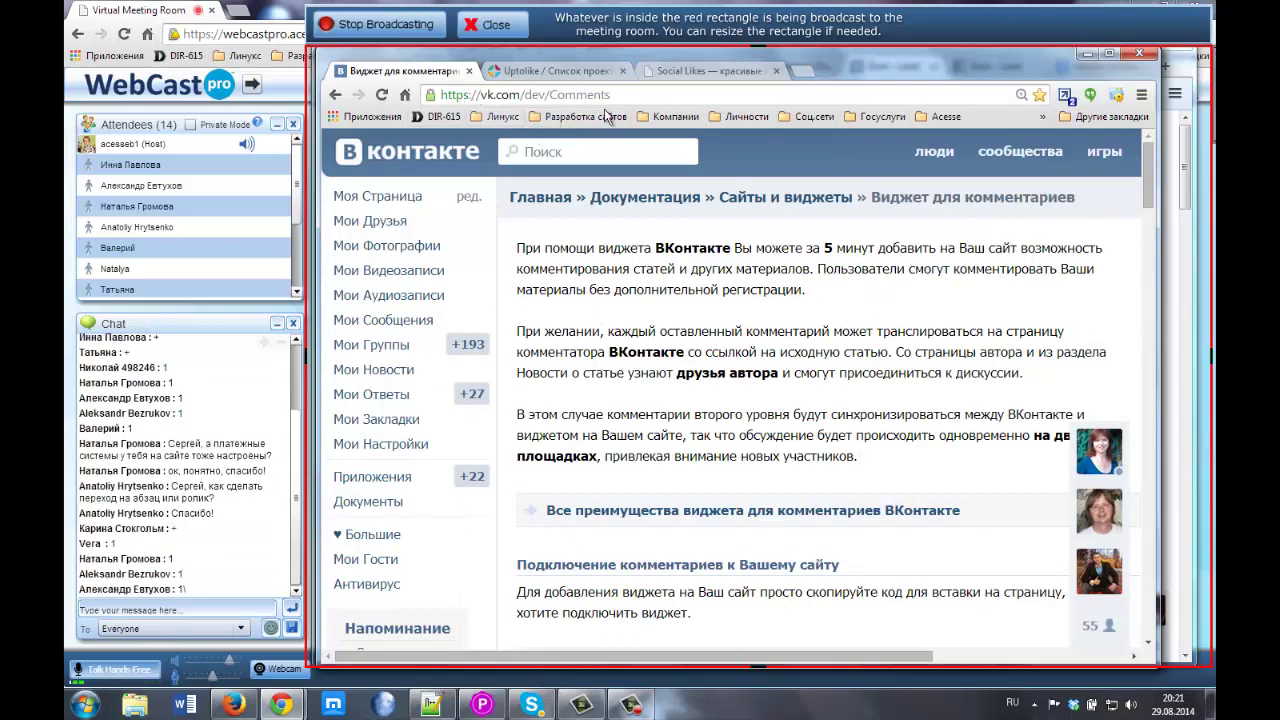
Send the address of the VKontakte comments widget page to everyone in the meeting room chat
drag(610, 94, 430, 94)
key(ctrl+c)
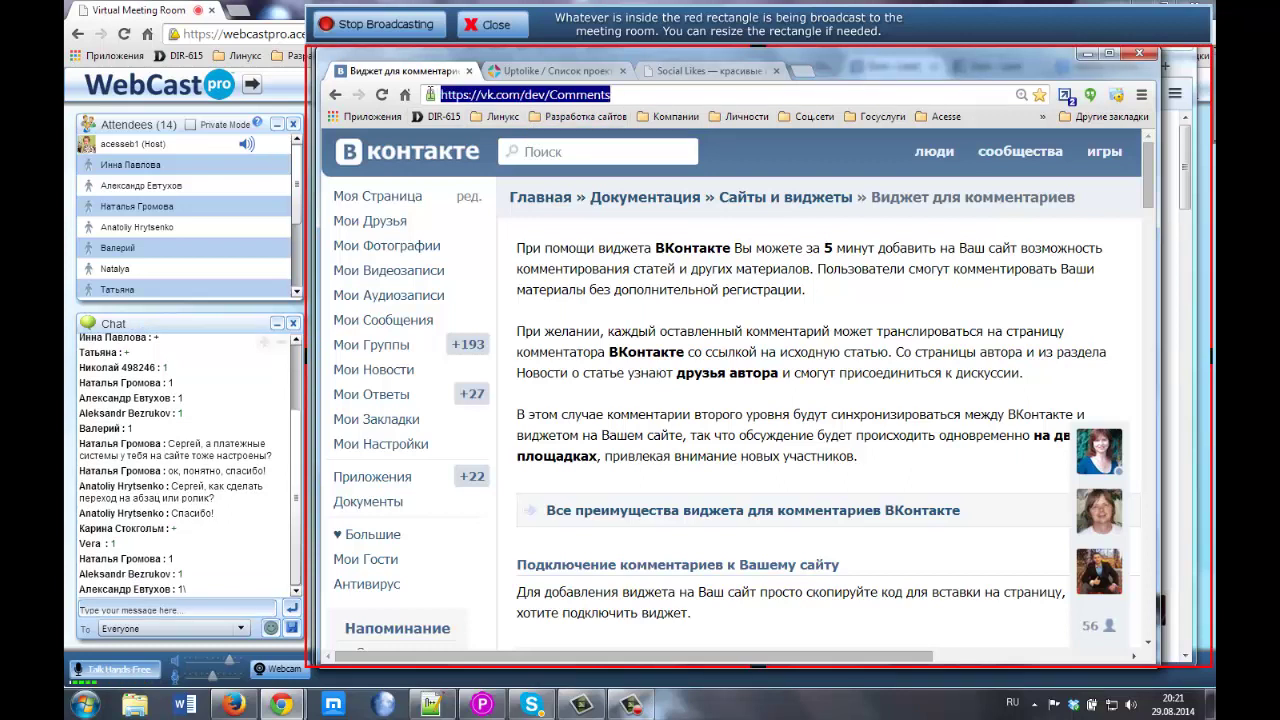
click(152, 610)
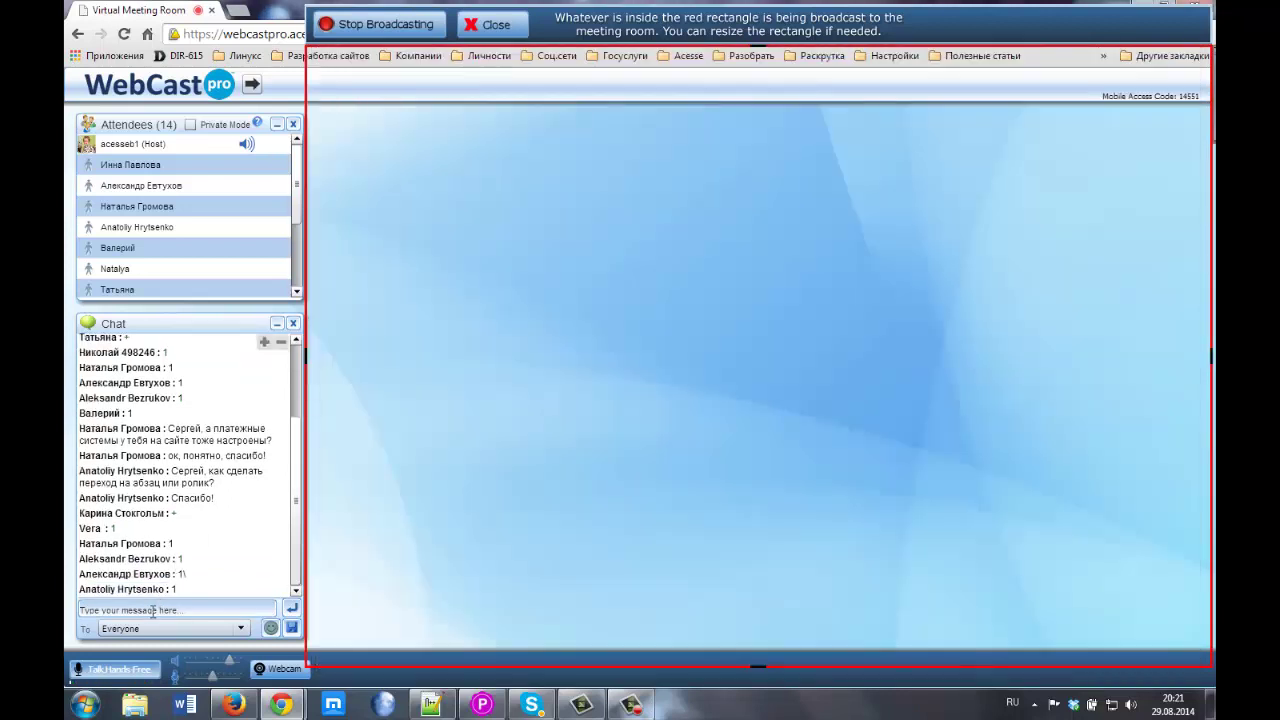
key(ctrl+v)
key(Return)
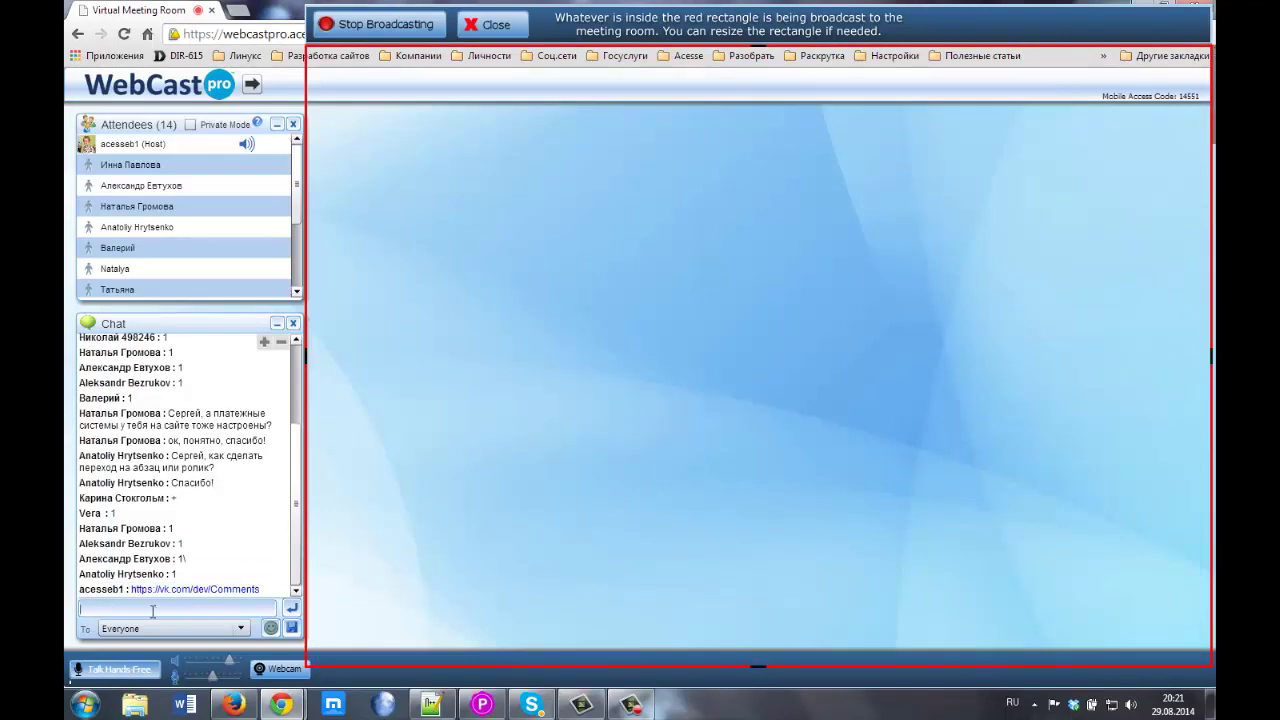
Return to the VKontakte comments widget page in Chrome and choose "Экономия на счетах ЖКХ до 80%" as the site
click(282, 704)
click(203, 636)
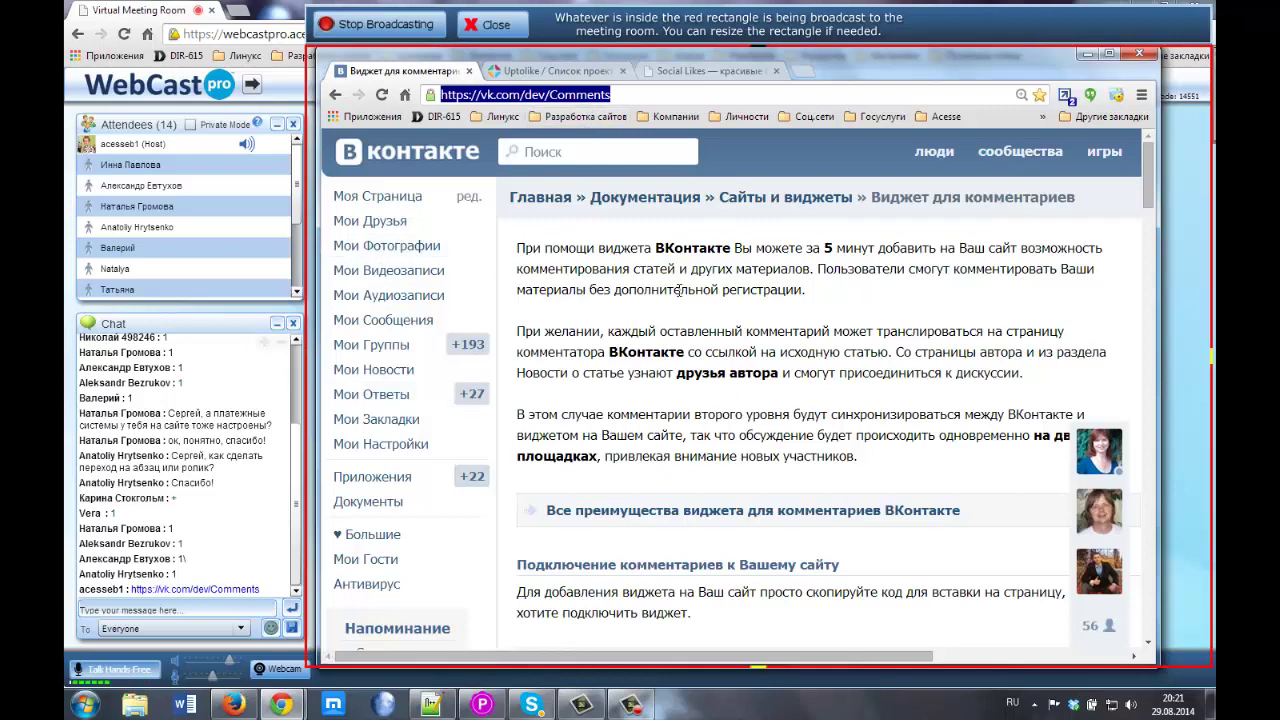
scroll(676, 290, down, 3)
scroll(672, 328, down, 1)
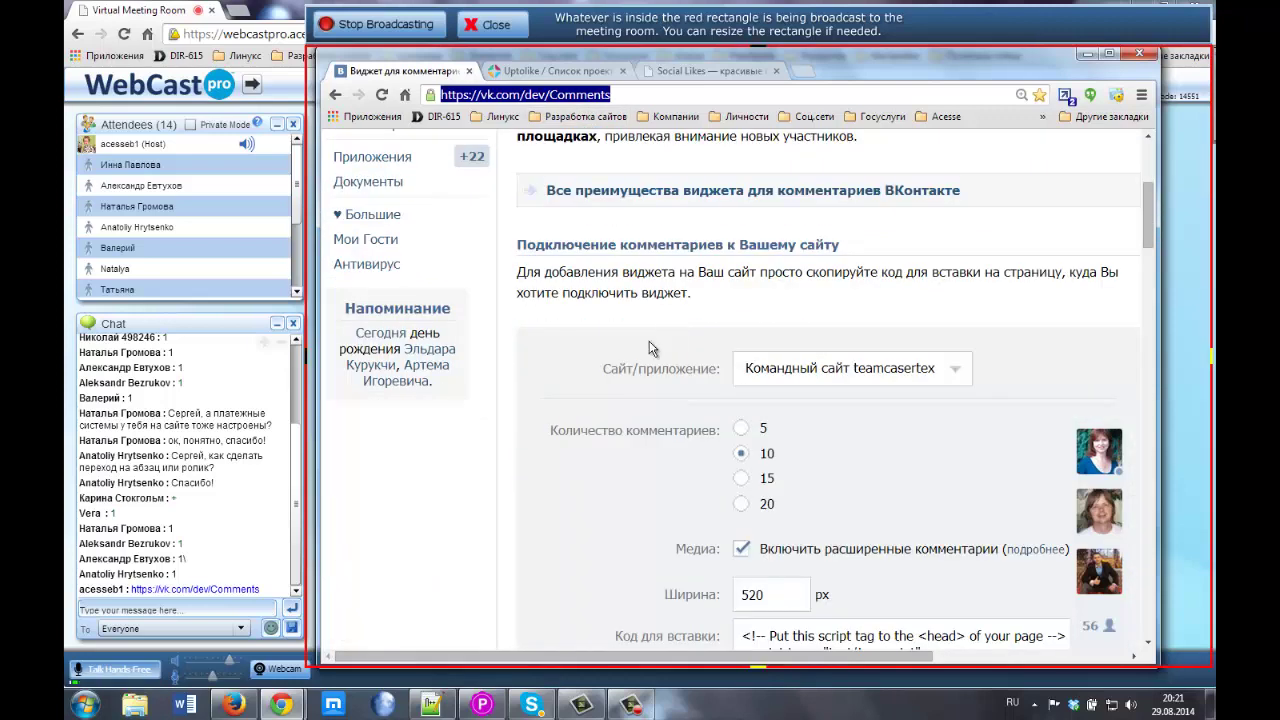
scroll(651, 363, down, 2)
click(953, 207)
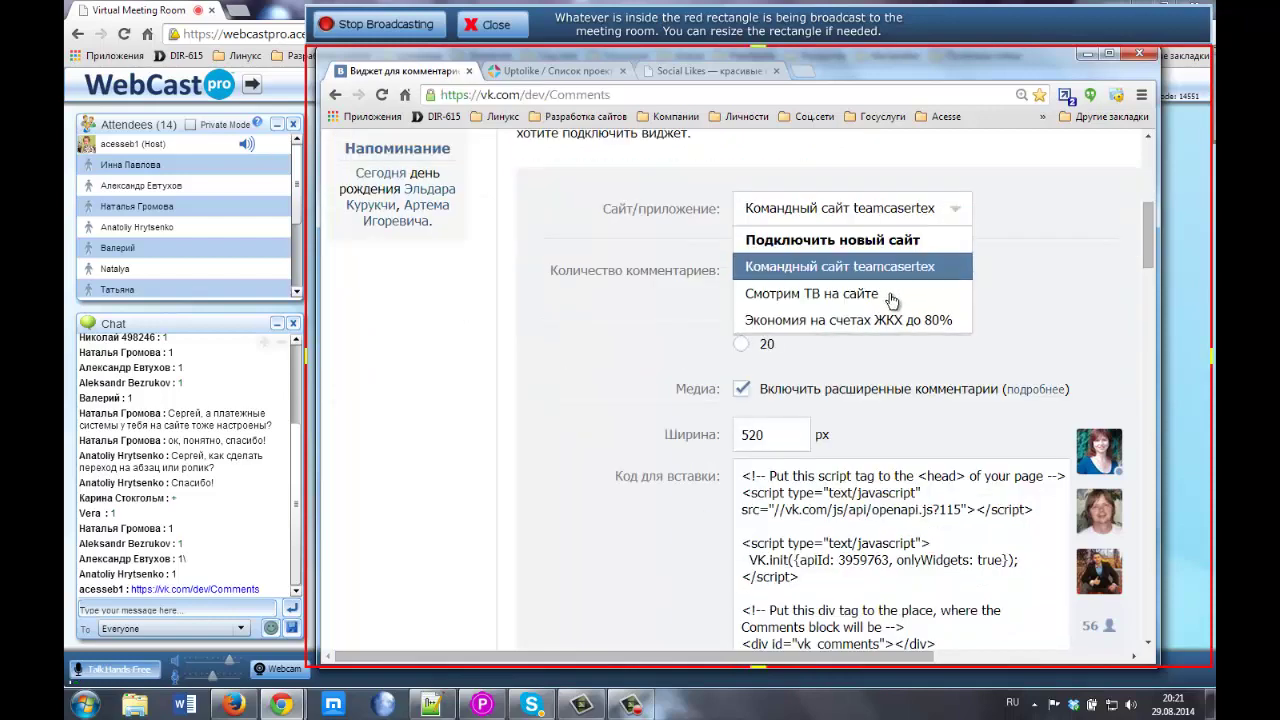
click(884, 322)
scroll(881, 327, up, 3)
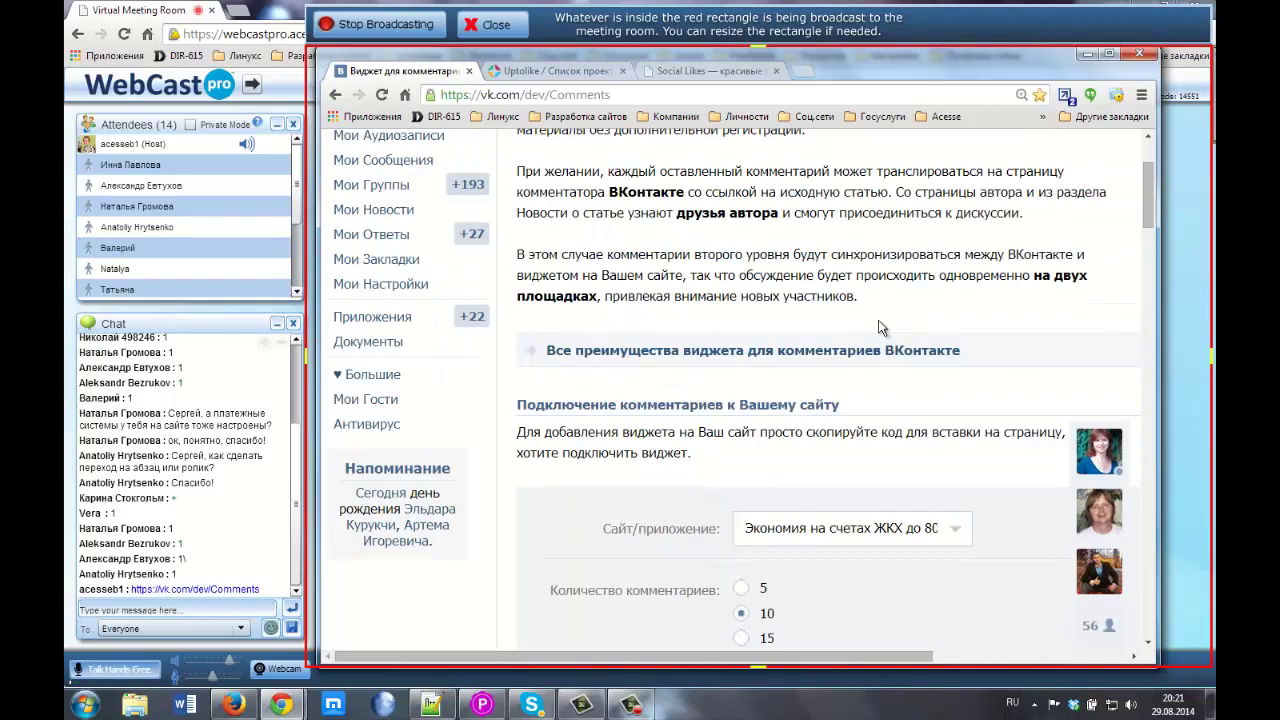
scroll(829, 352, up, 2)
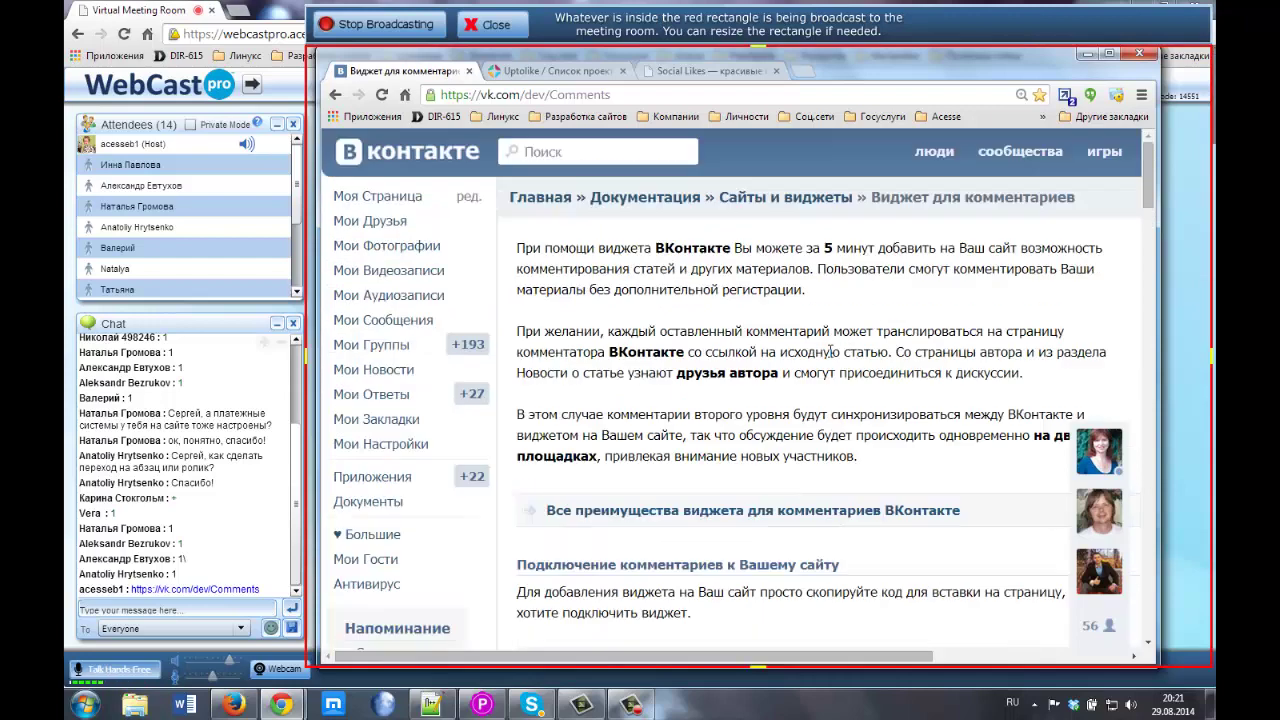
Go to the "Сайты и виджеты" documentation at a smaller page zoom and open the "Сообщества" widget
click(780, 199)
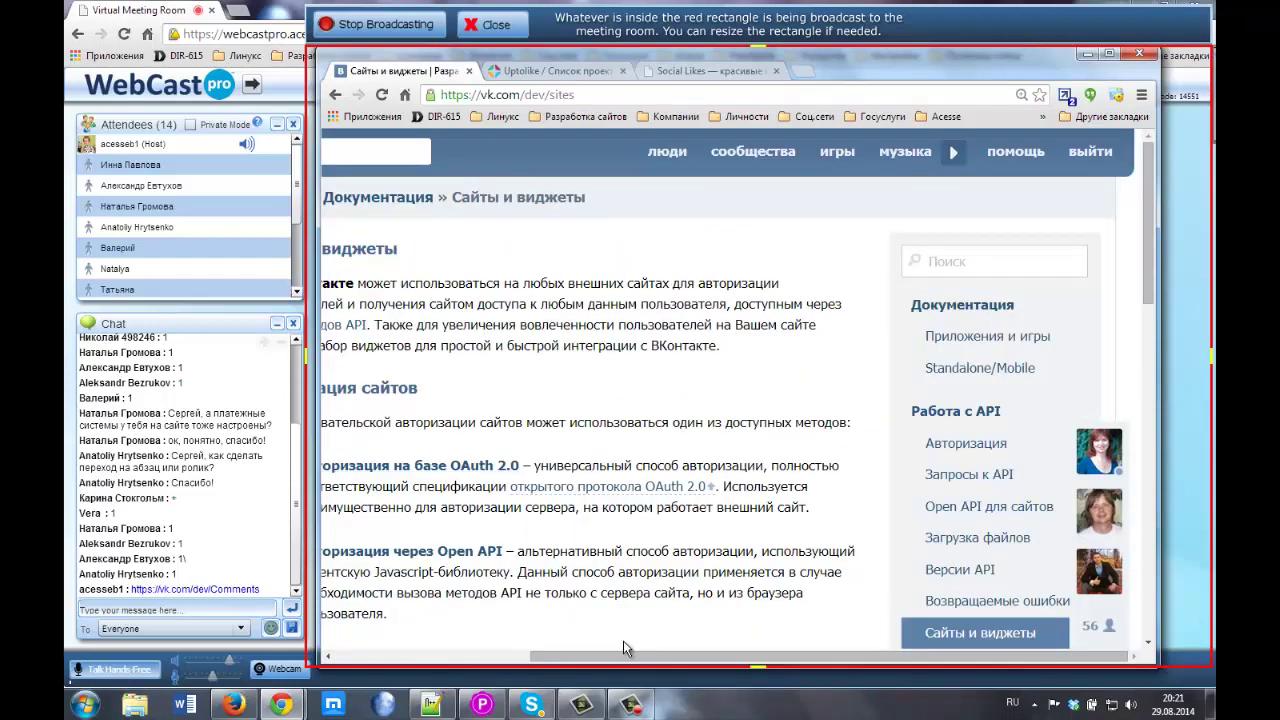
key(ctrl+minus)
key(ctrl+minus)
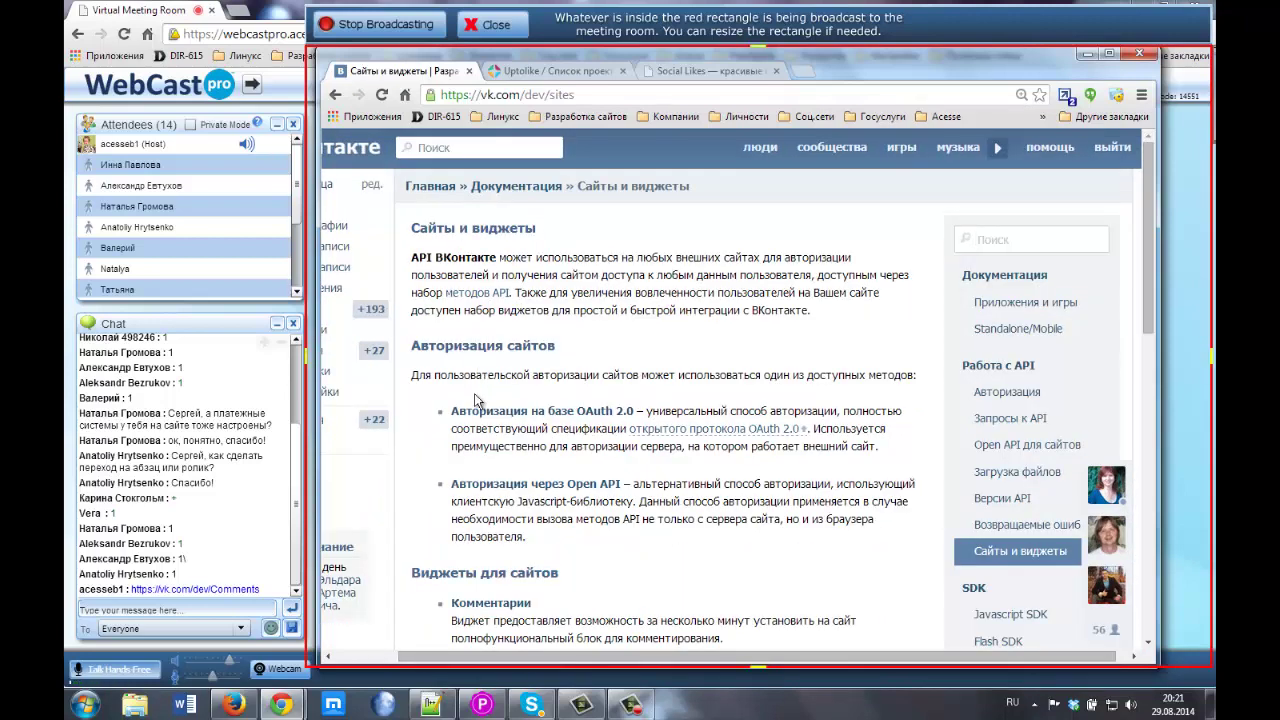
scroll(474, 390, down, 1)
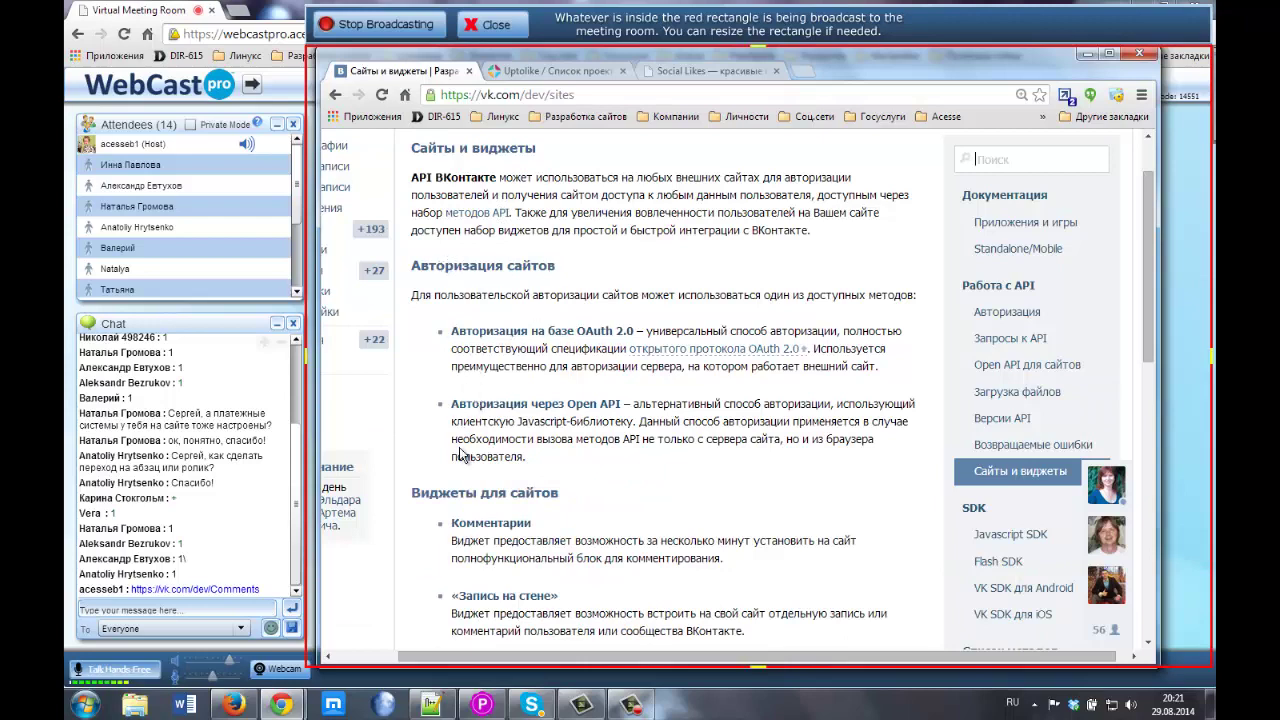
scroll(463, 455, down, 1)
scroll(461, 452, down, 1)
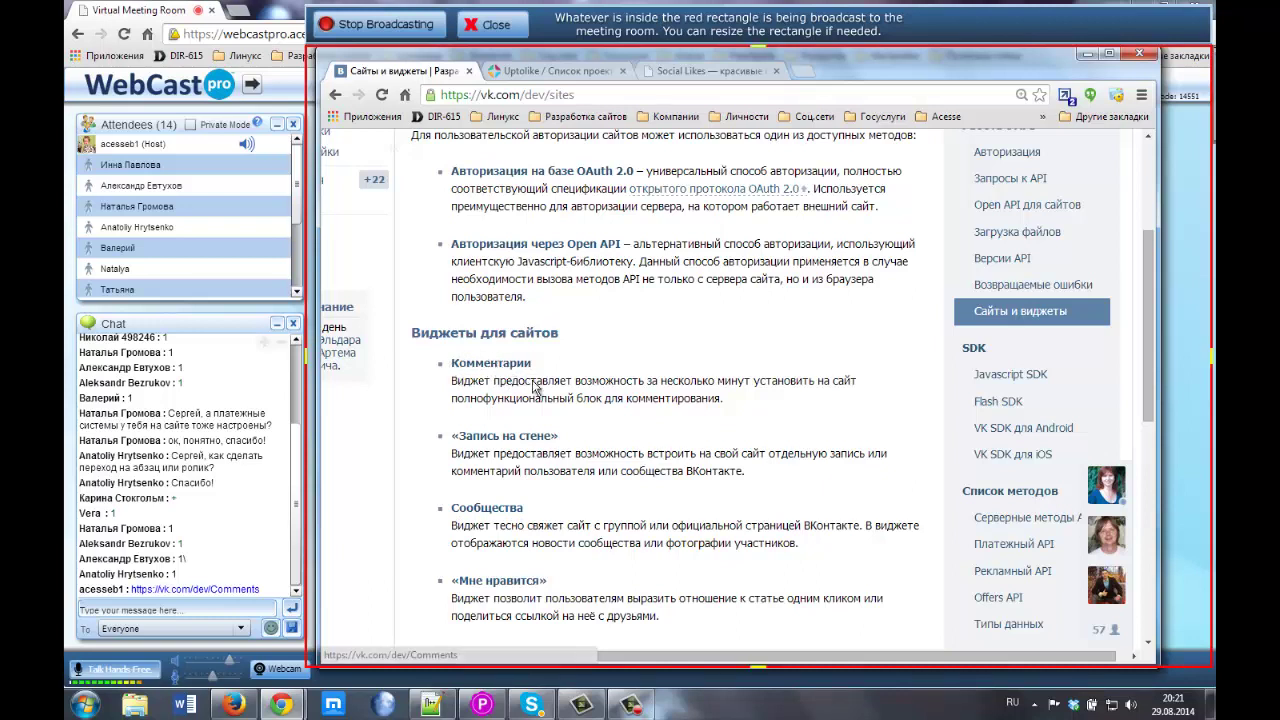
scroll(533, 388, down, 1)
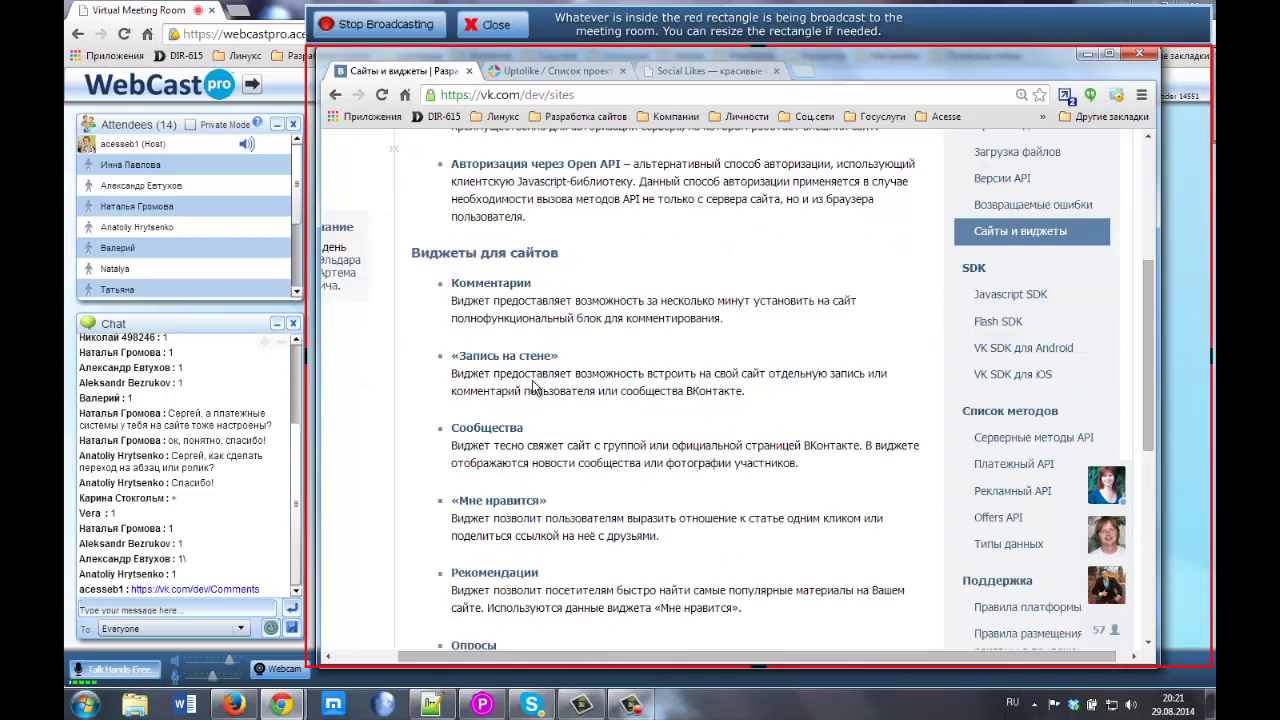
click(484, 436)
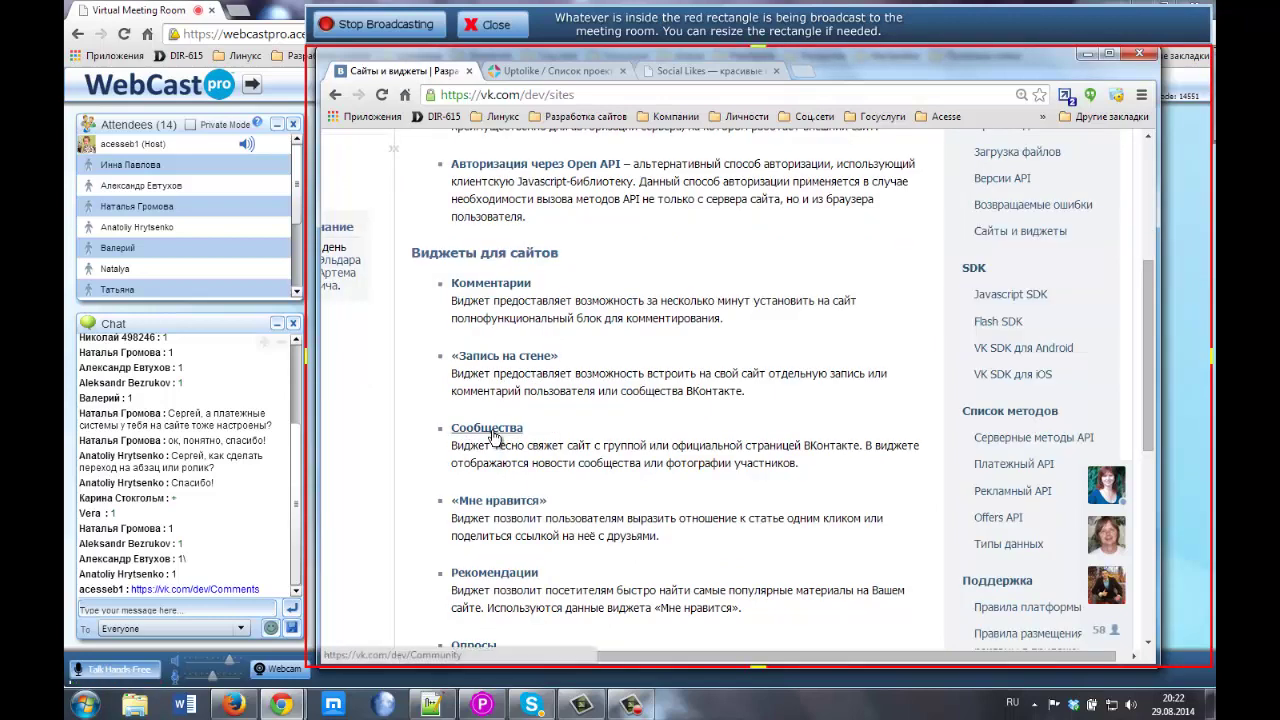
Select the page link in the community widget form and the full address of the Dom-Land group in Firefox
scroll(520, 414, down, 3)
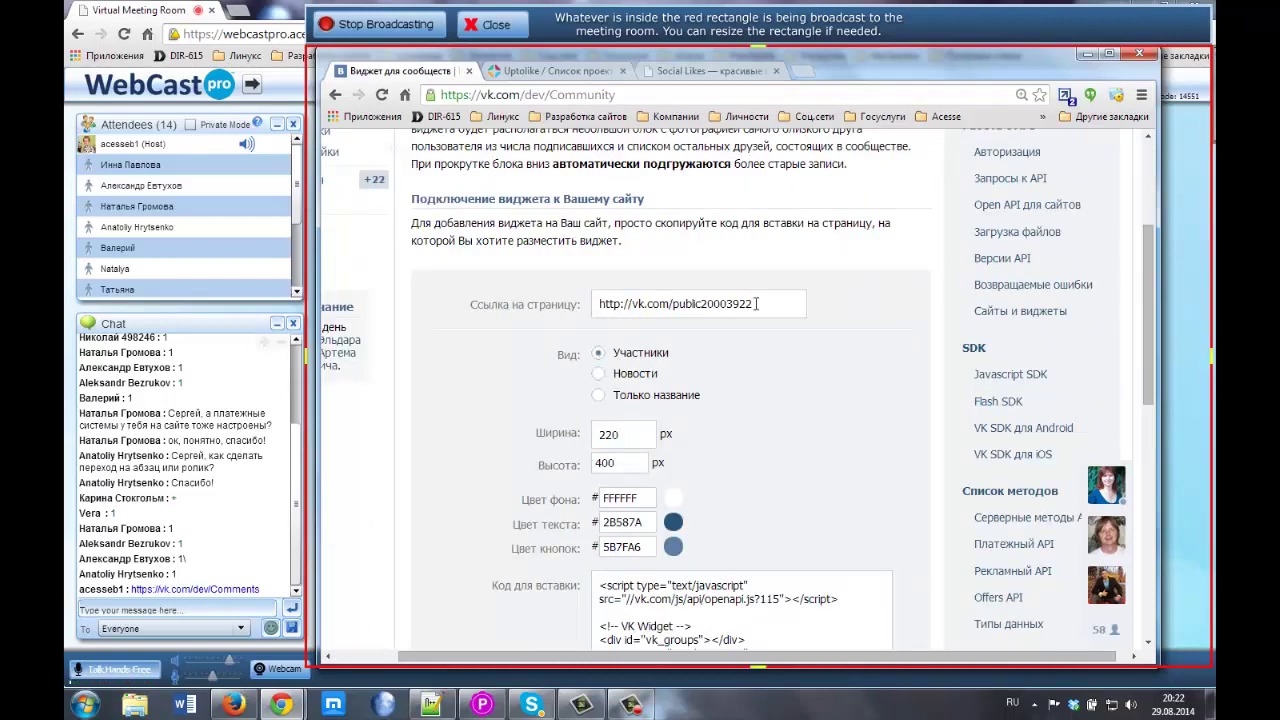
drag(757, 303, 594, 306)
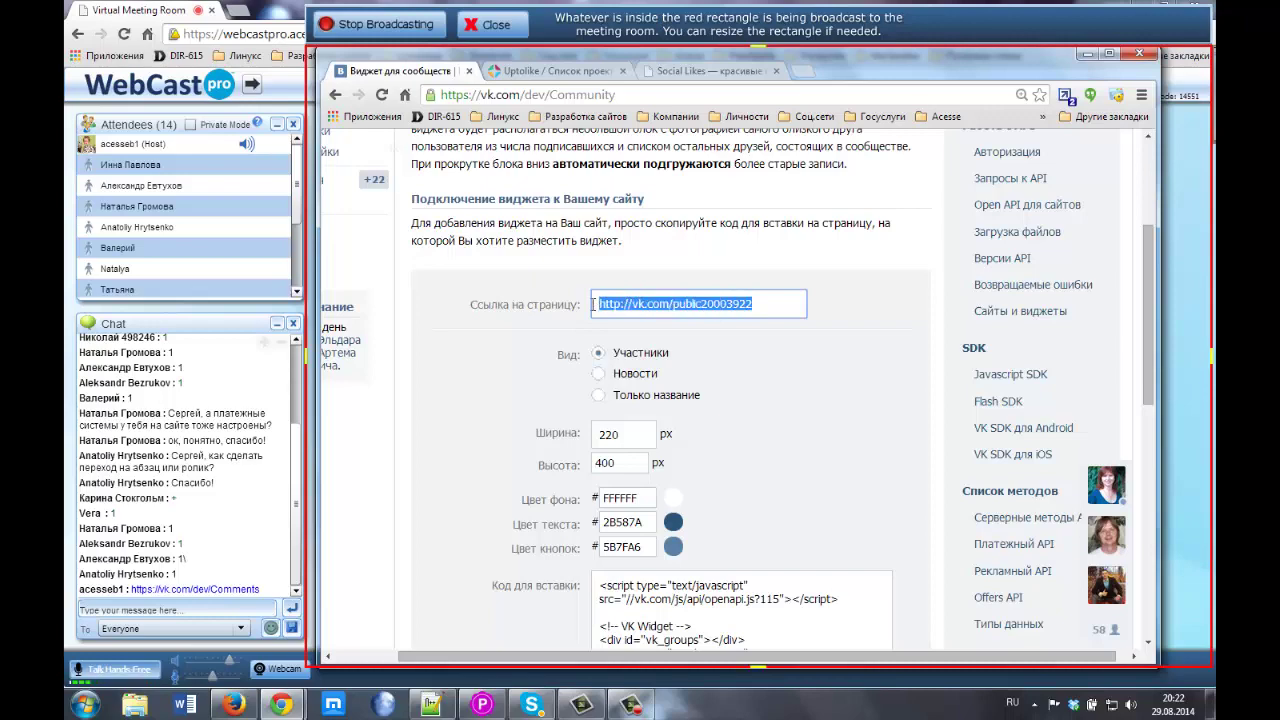
drag(883, 59, 909, 74)
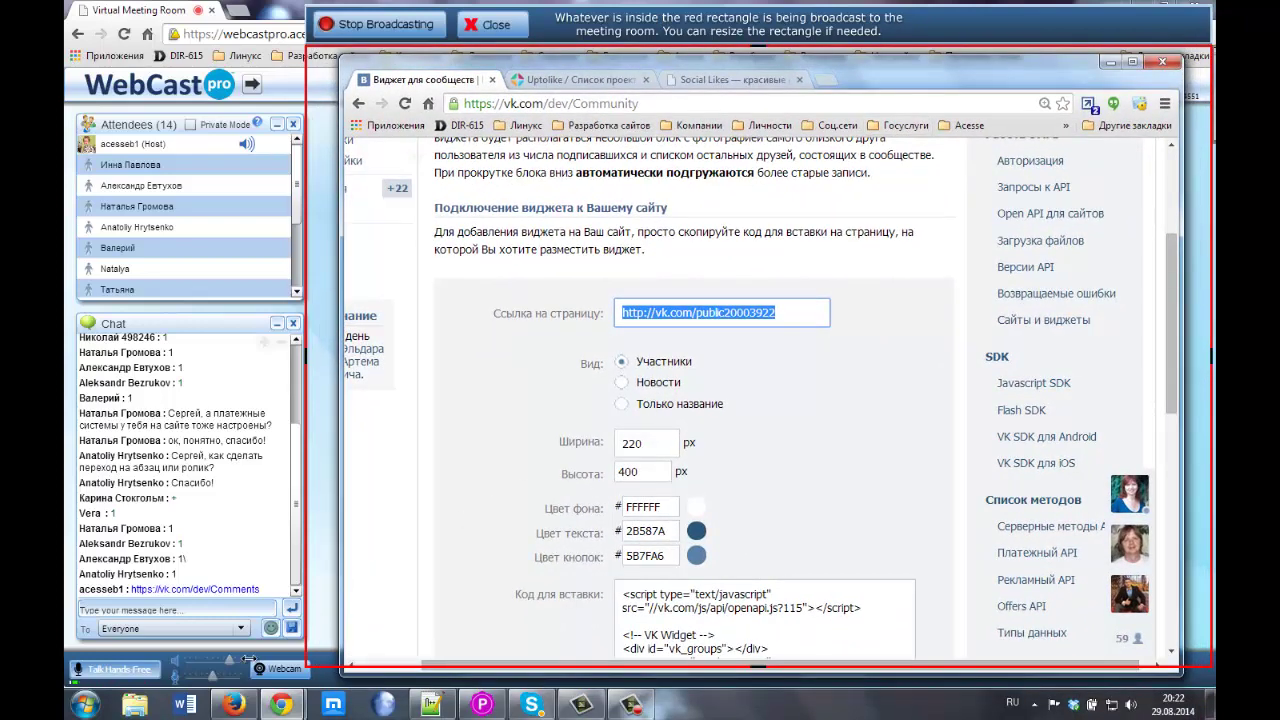
click(233, 704)
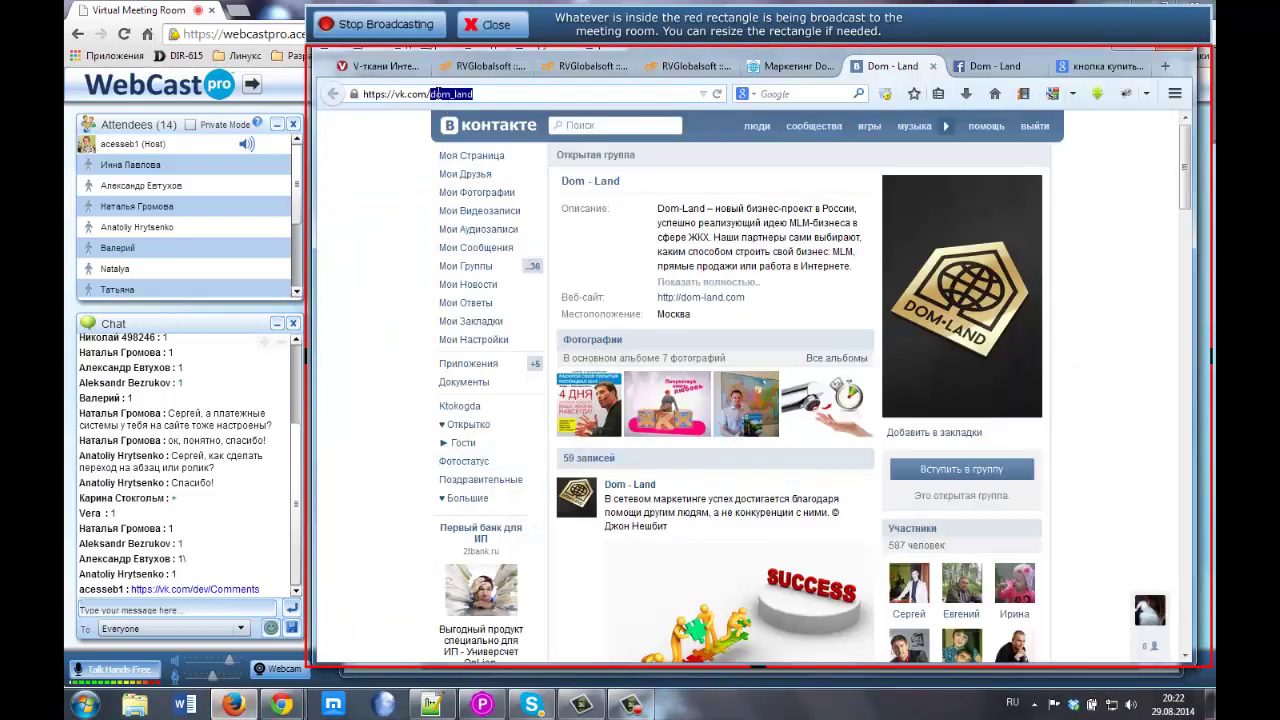
drag(483, 93, 354, 91)
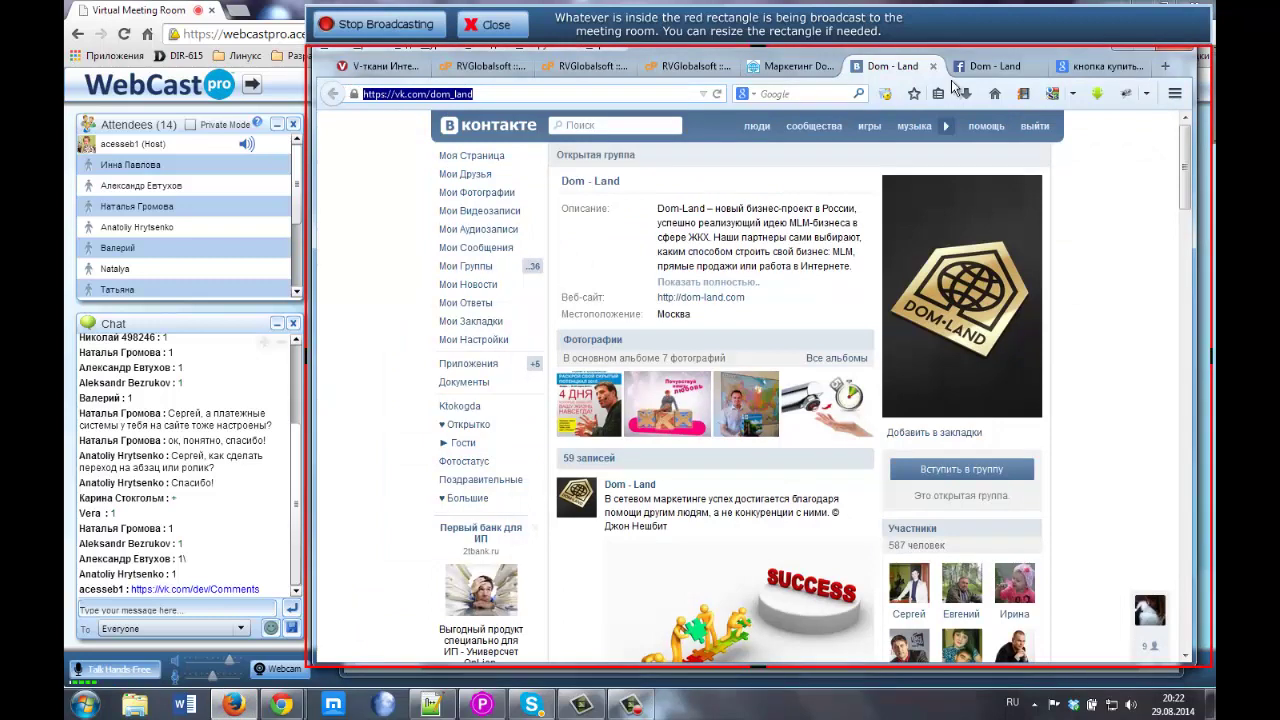
click(282, 704)
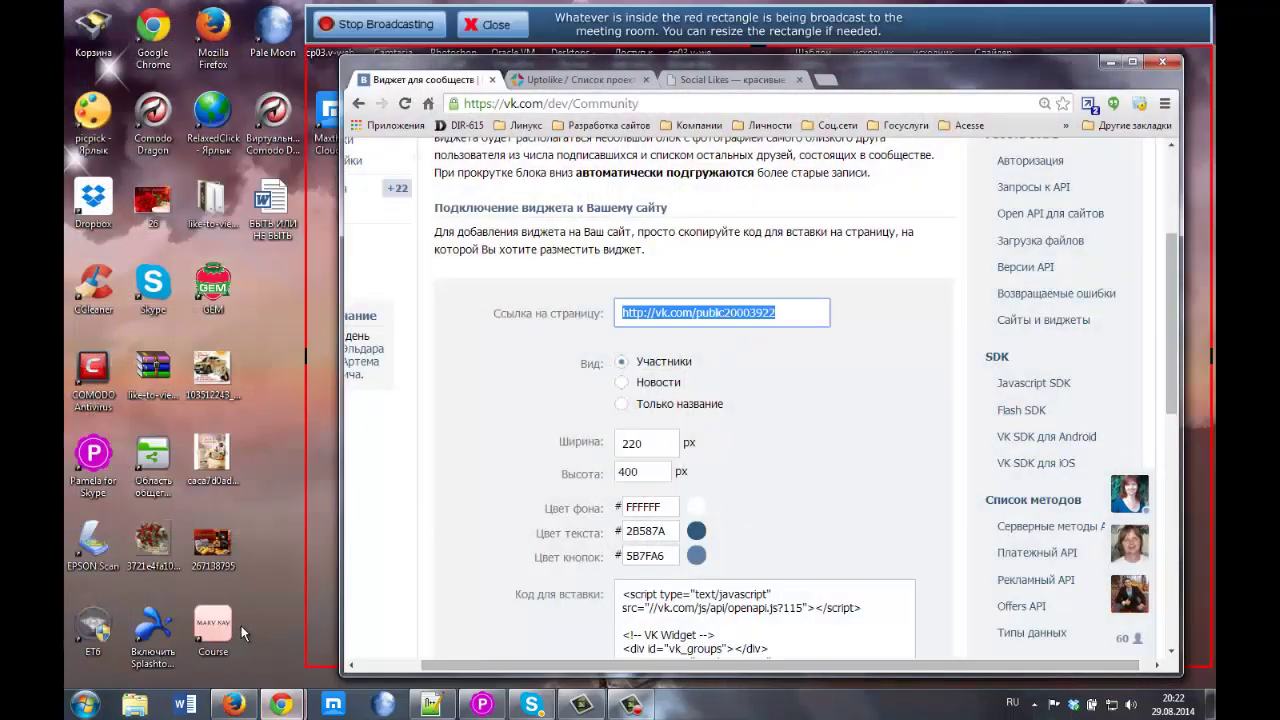
click(195, 615)
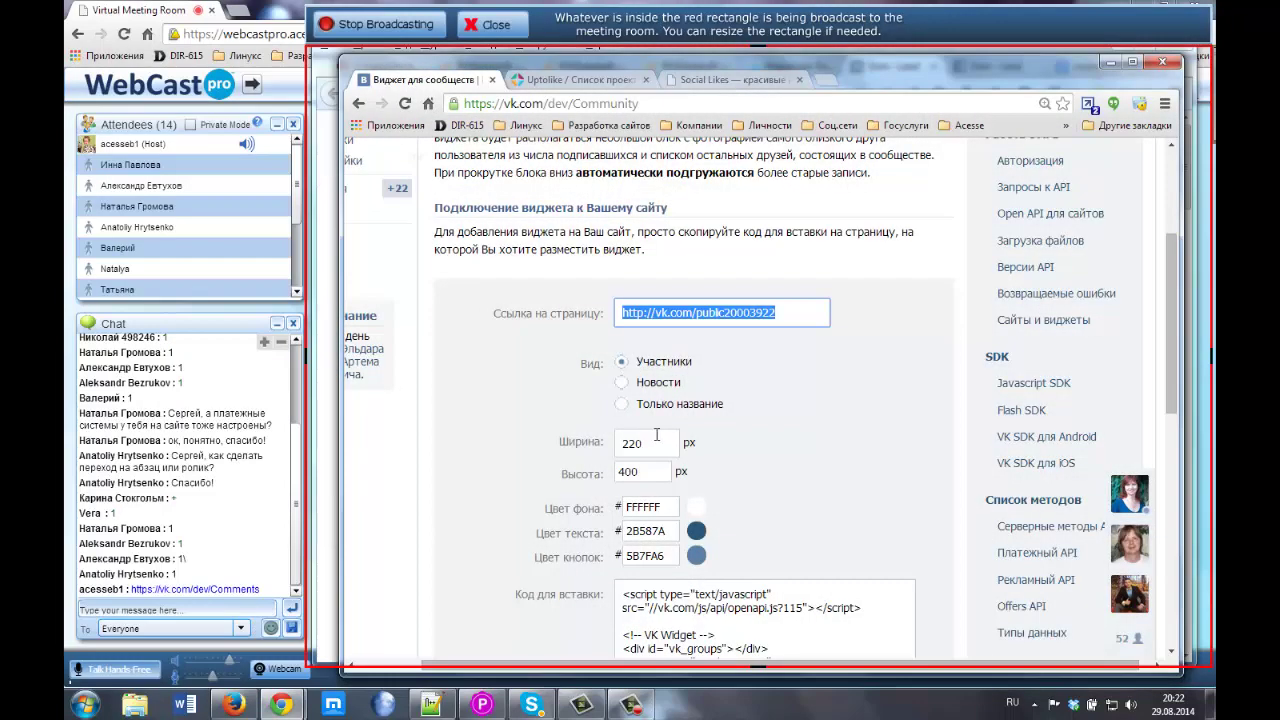
click(726, 316)
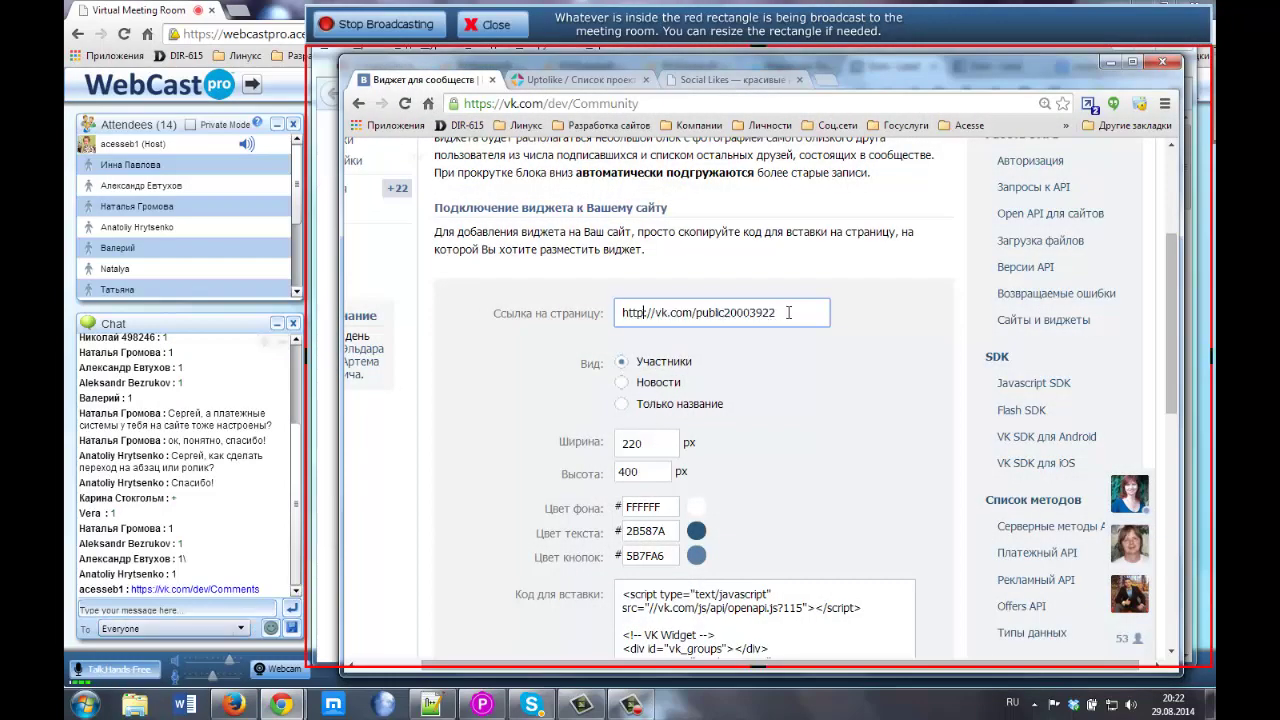
drag(620, 306, 547, 303)
text(https://vk.com/dom_land)
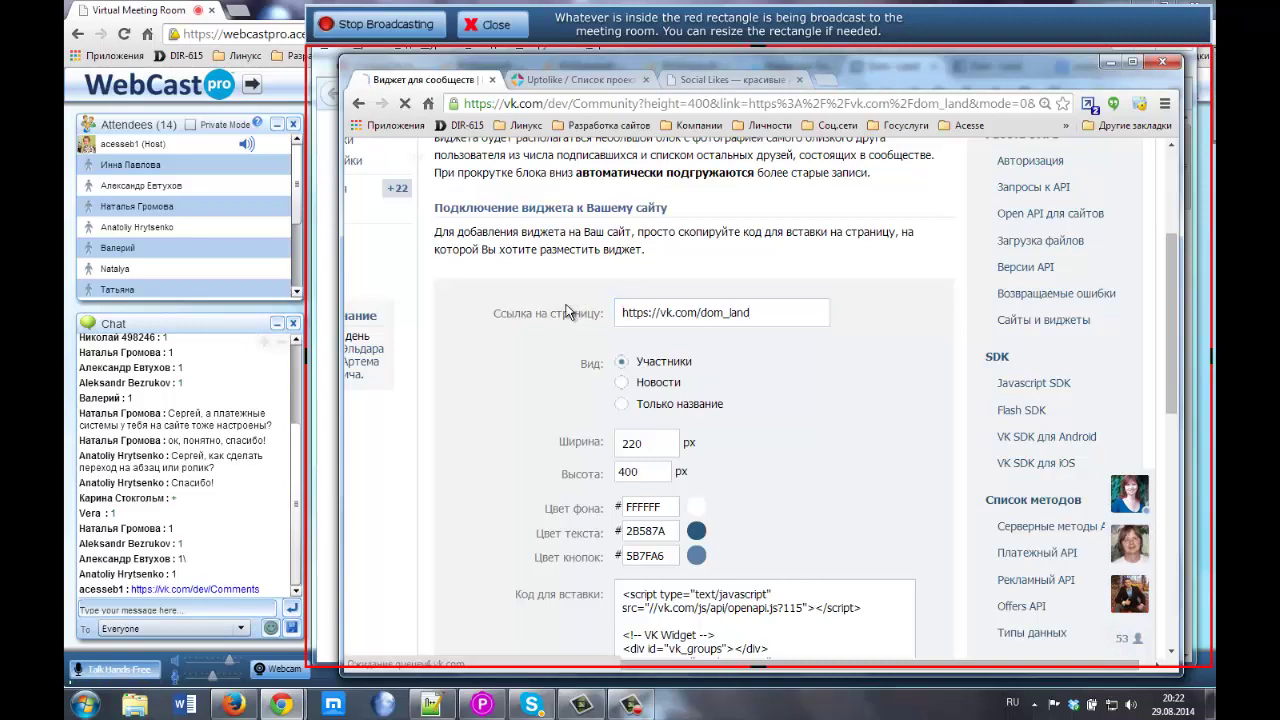
Set the community widget's view to "Новости" and turn on "Расширенный режим"
scroll(509, 361, down, 1)
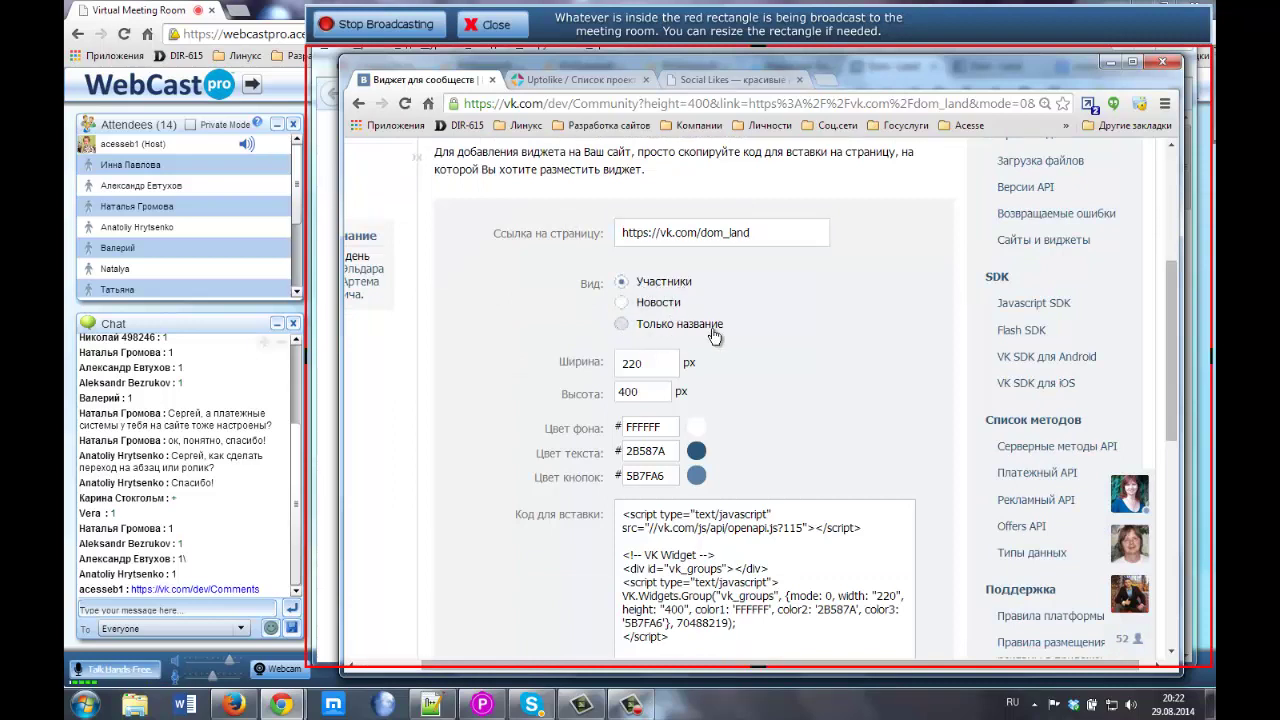
click(621, 302)
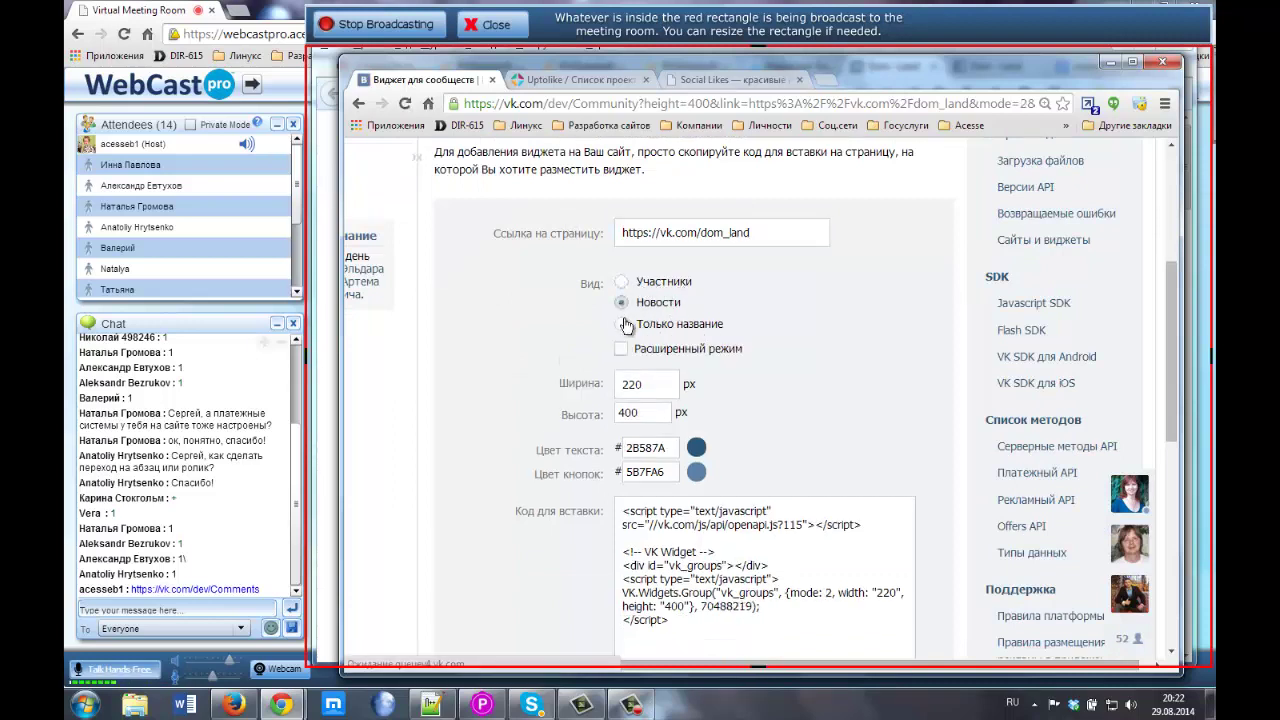
click(620, 349)
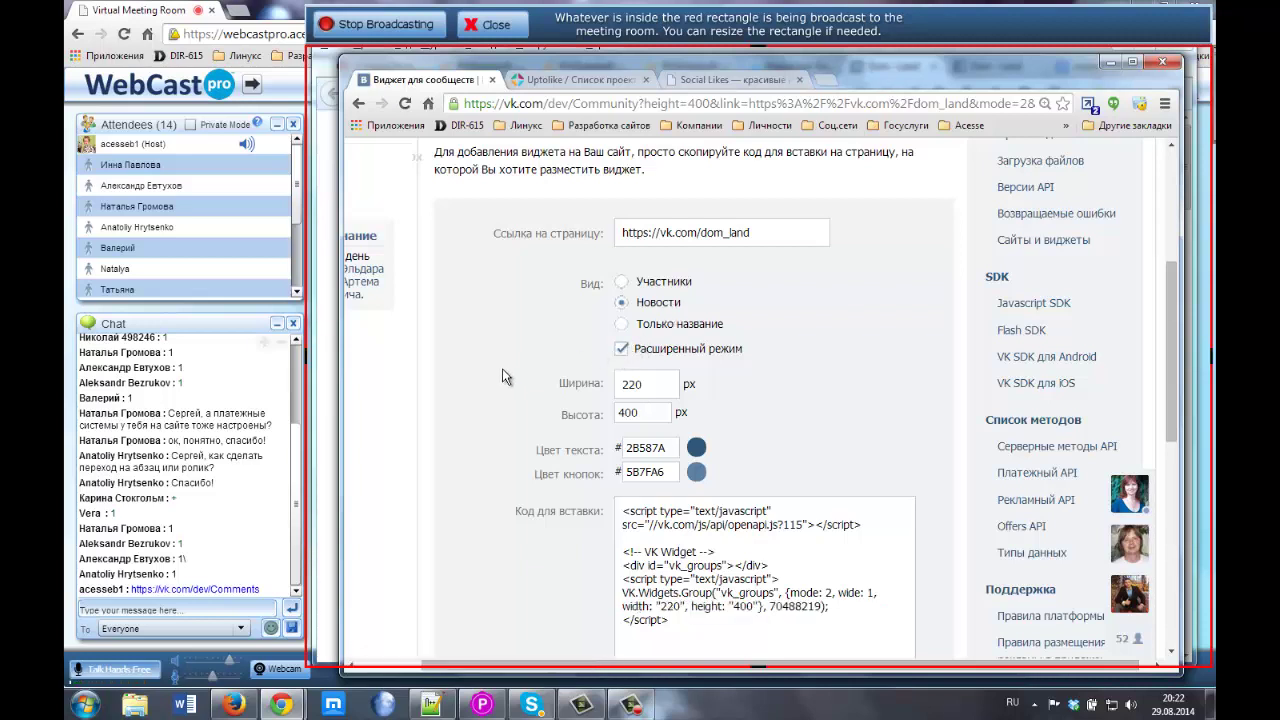
Review the width and height settings of the community widget above its embed code
scroll(503, 376, down, 2)
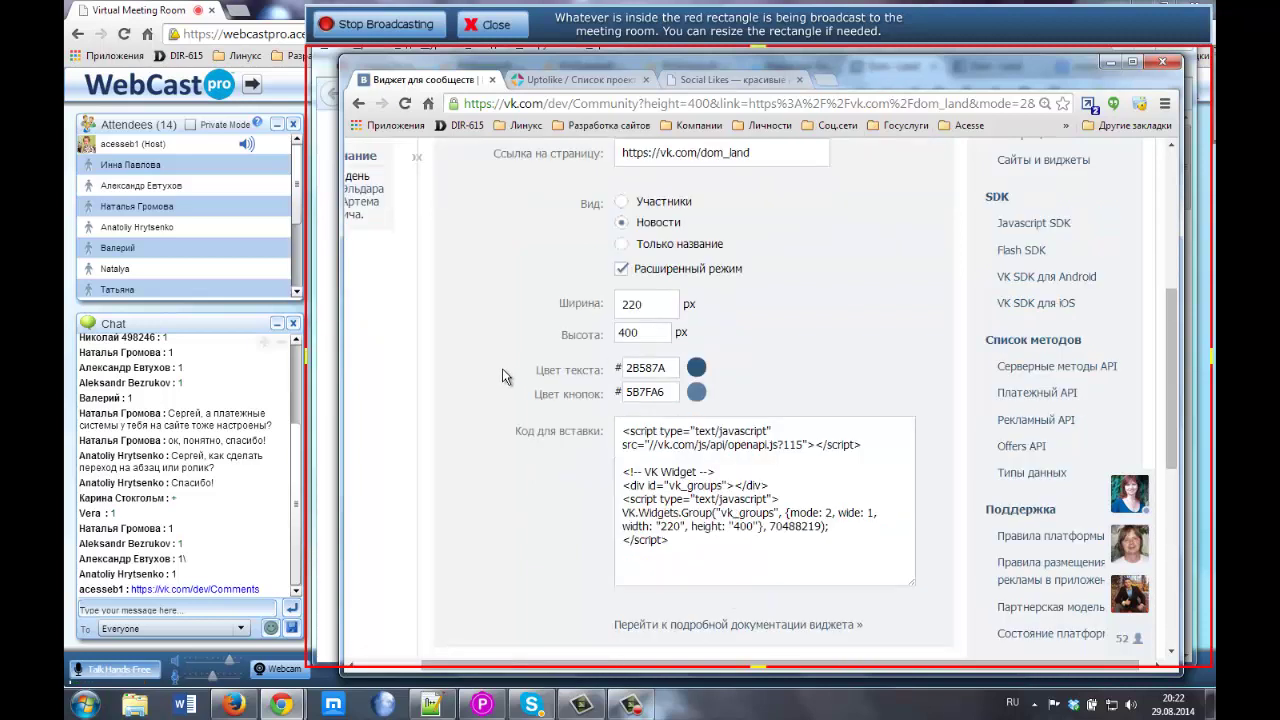
click(646, 310)
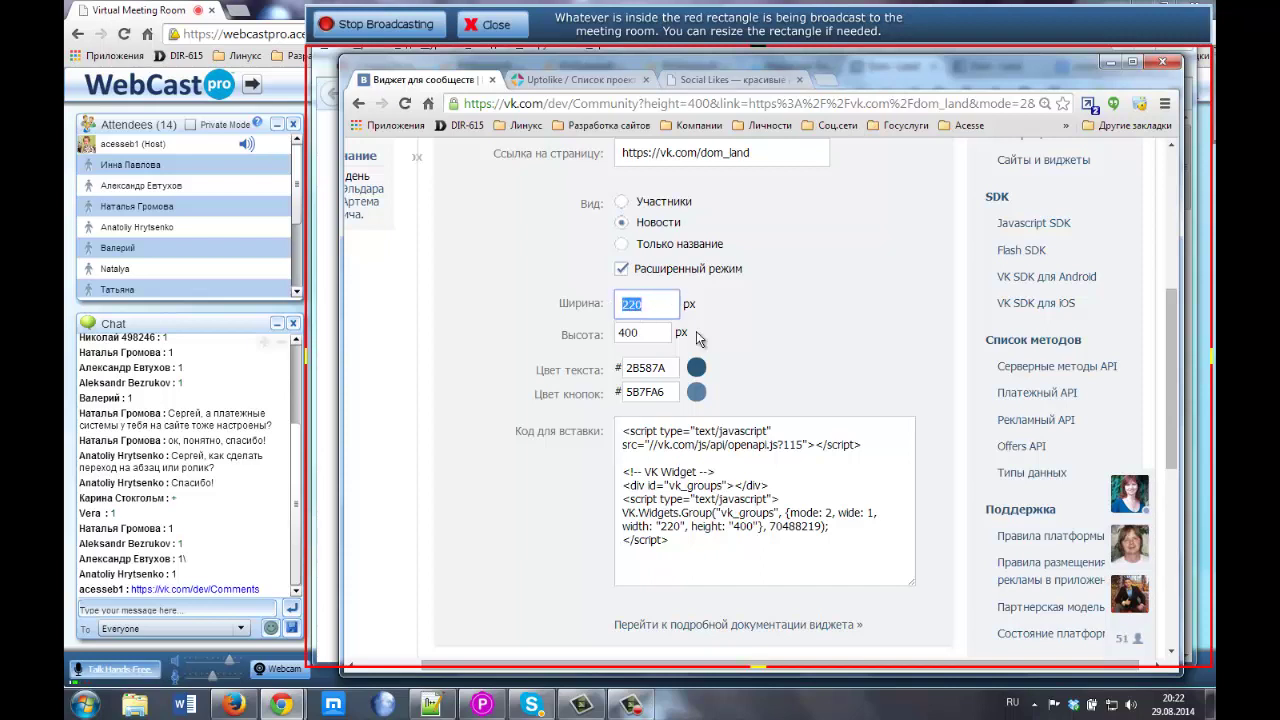
drag(626, 332, 633, 332)
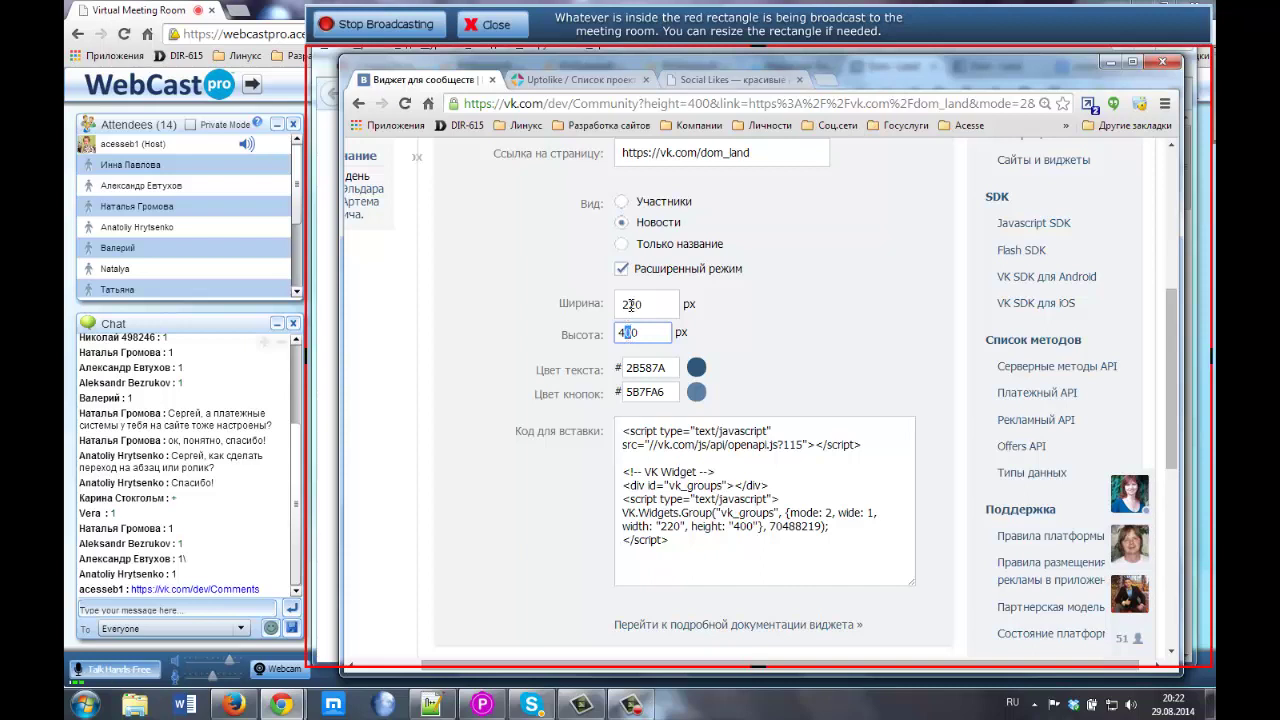
drag(628, 304, 634, 304)
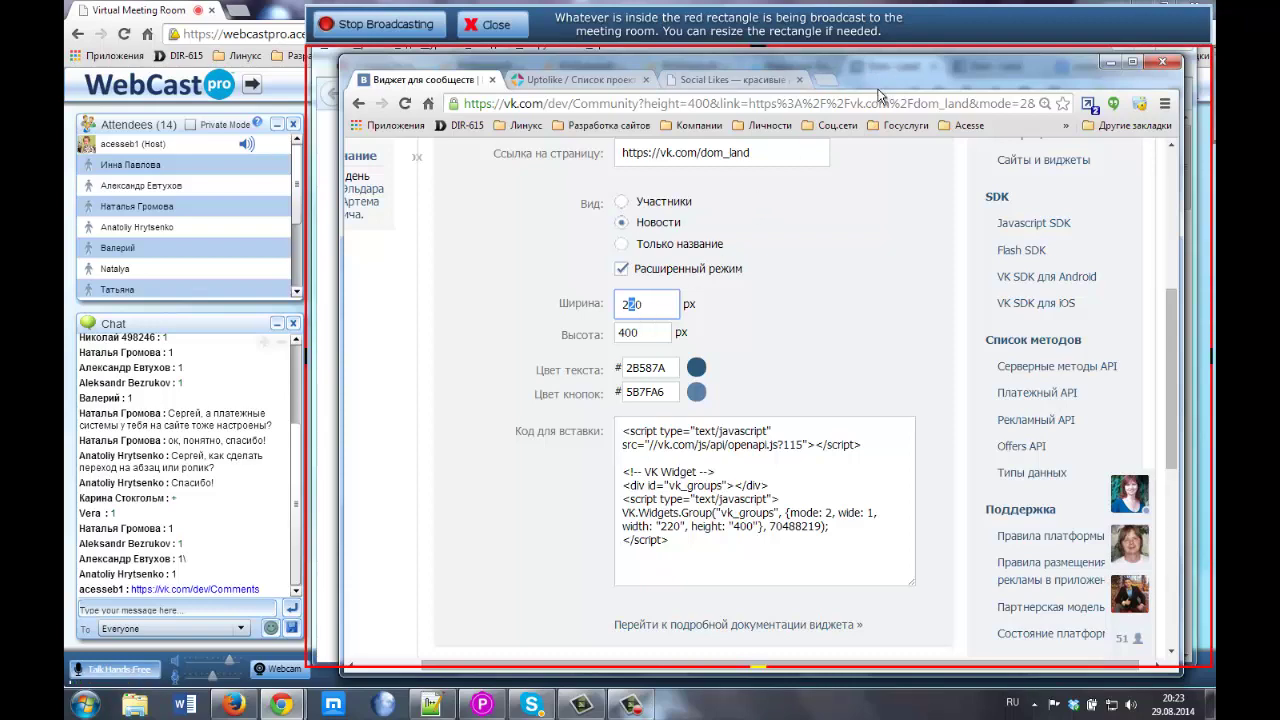
Switch to the site builder in Firefox and check the Facebook box's data-width in the page source
drag(875, 81, 885, 167)
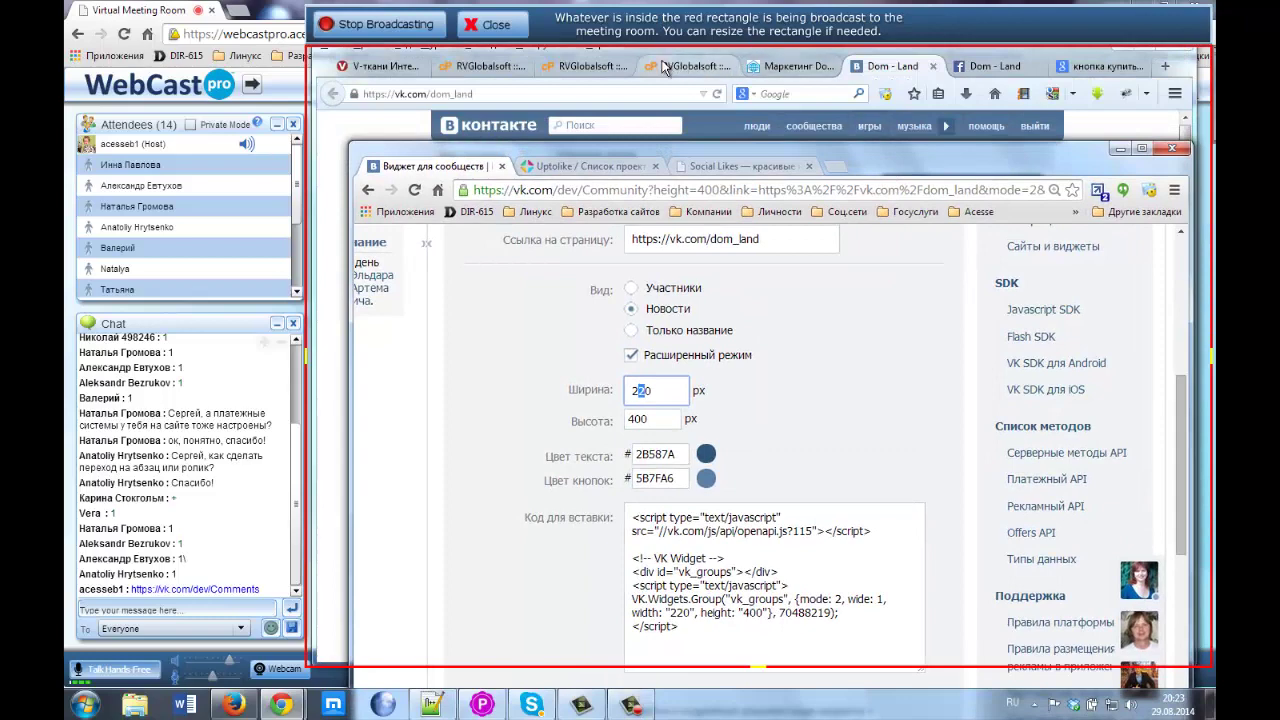
click(590, 66)
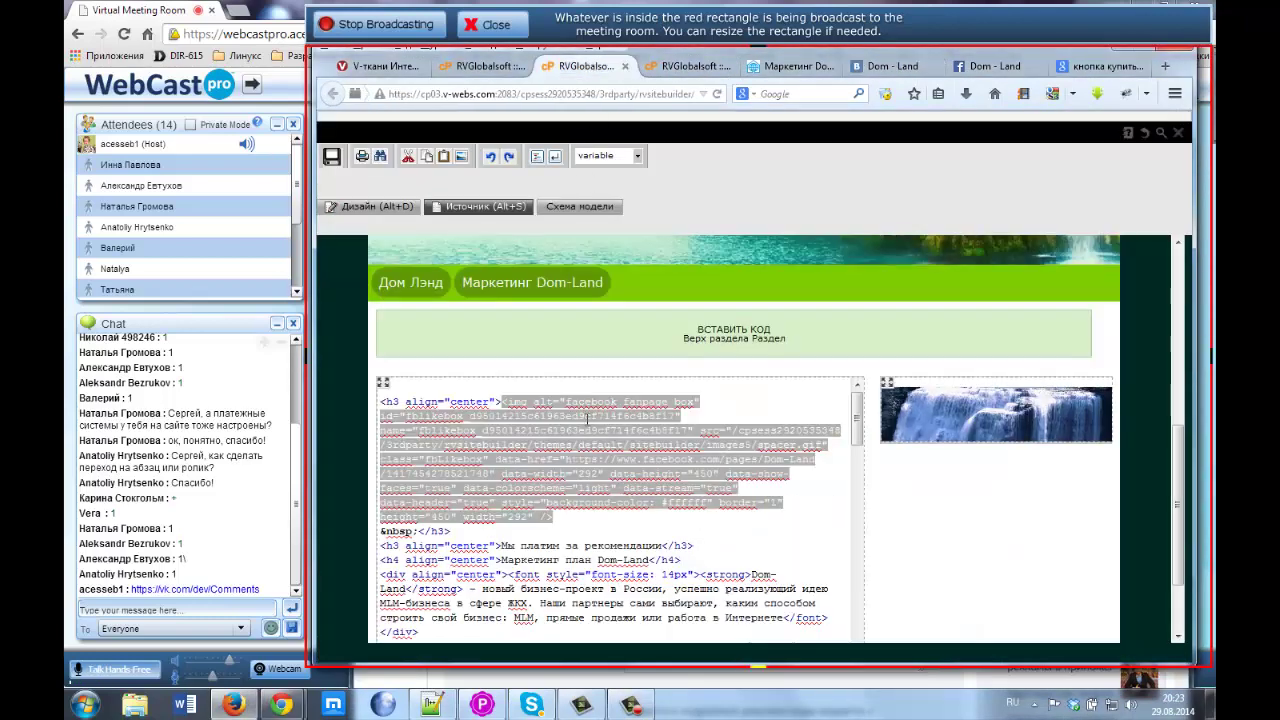
double_click(592, 475)
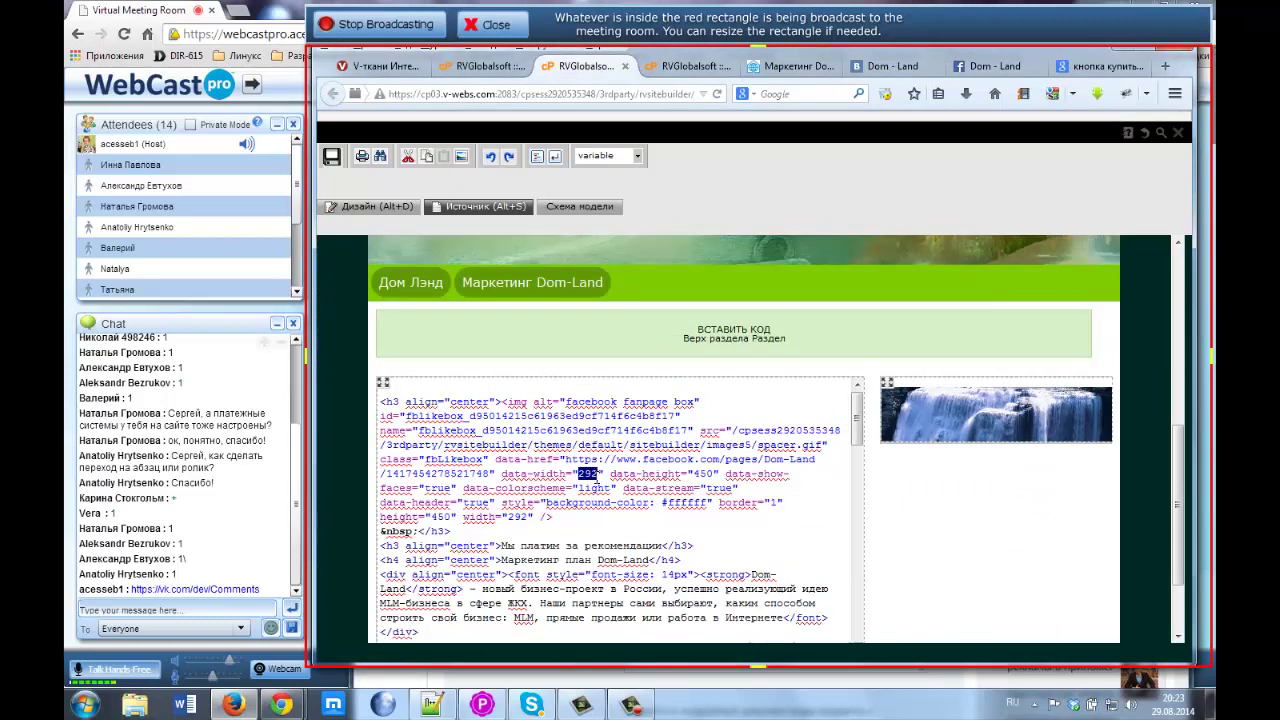
click(589, 475)
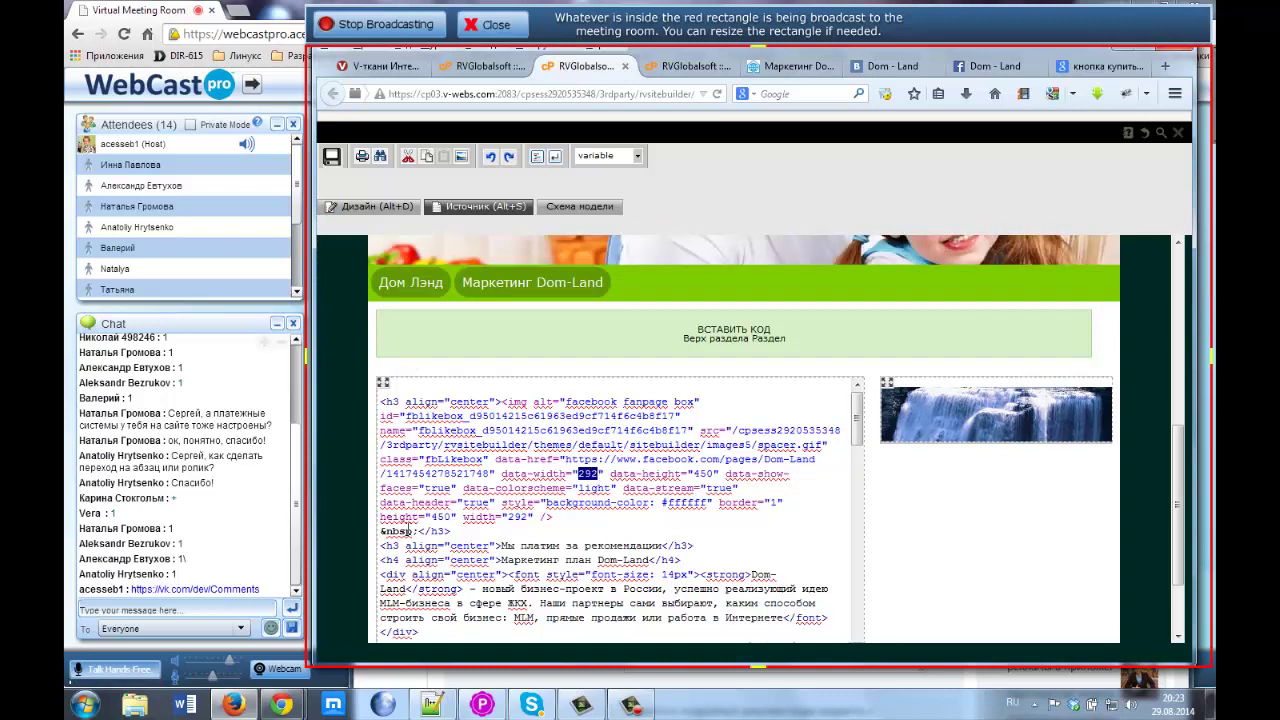
Switch to the community widget form in Chrome, bring its window fully into view, and check the text and button colour pickers
mouse_move(281, 704)
click(355, 612)
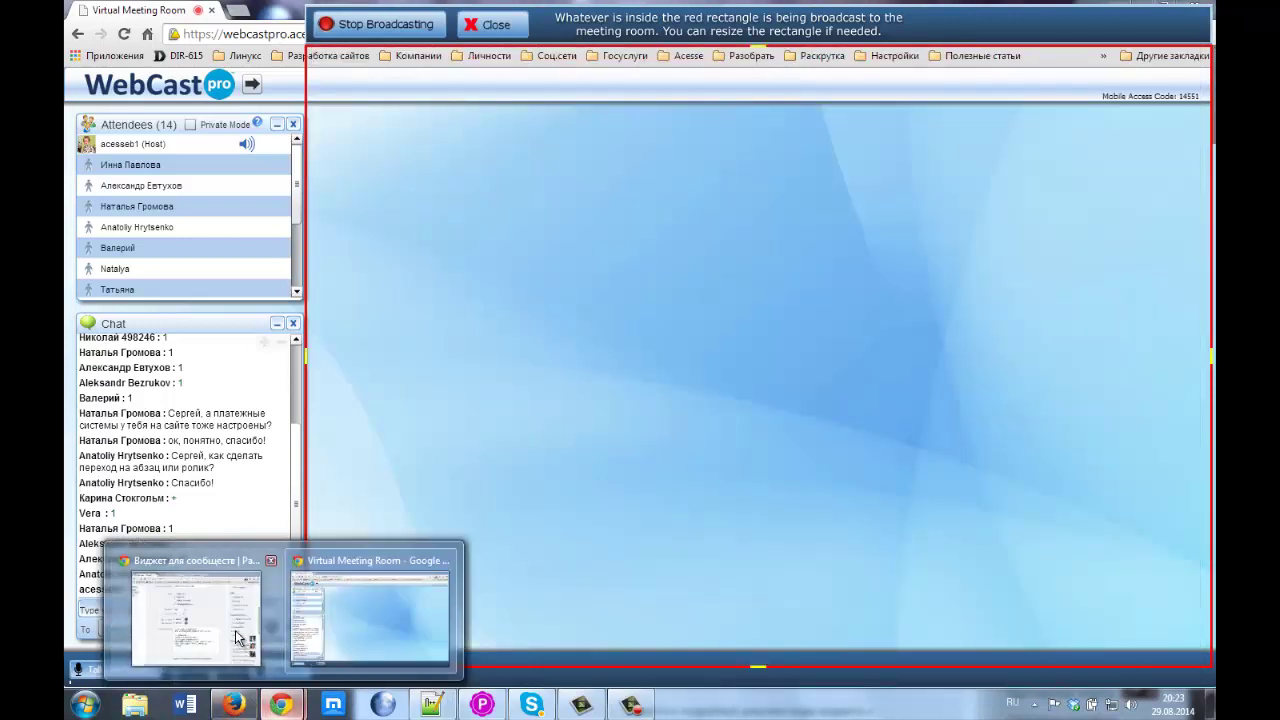
click(238, 638)
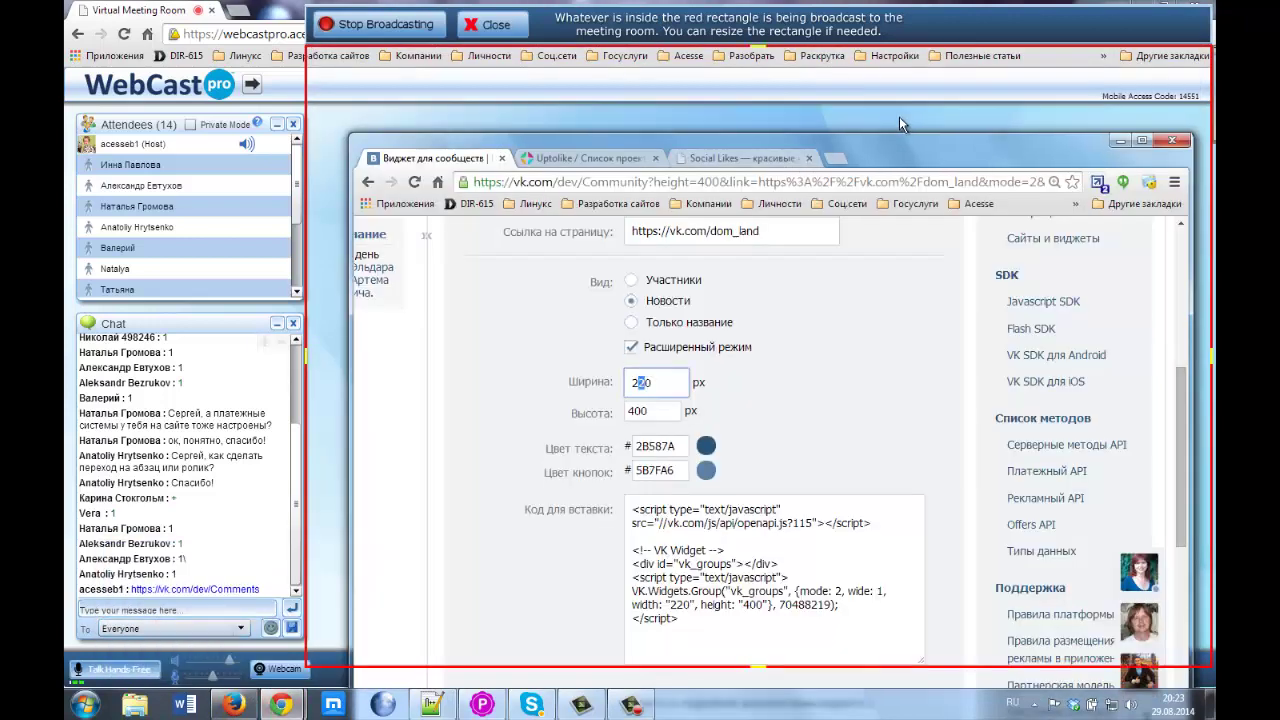
drag(899, 124, 899, 112)
scroll(778, 357, up, 1)
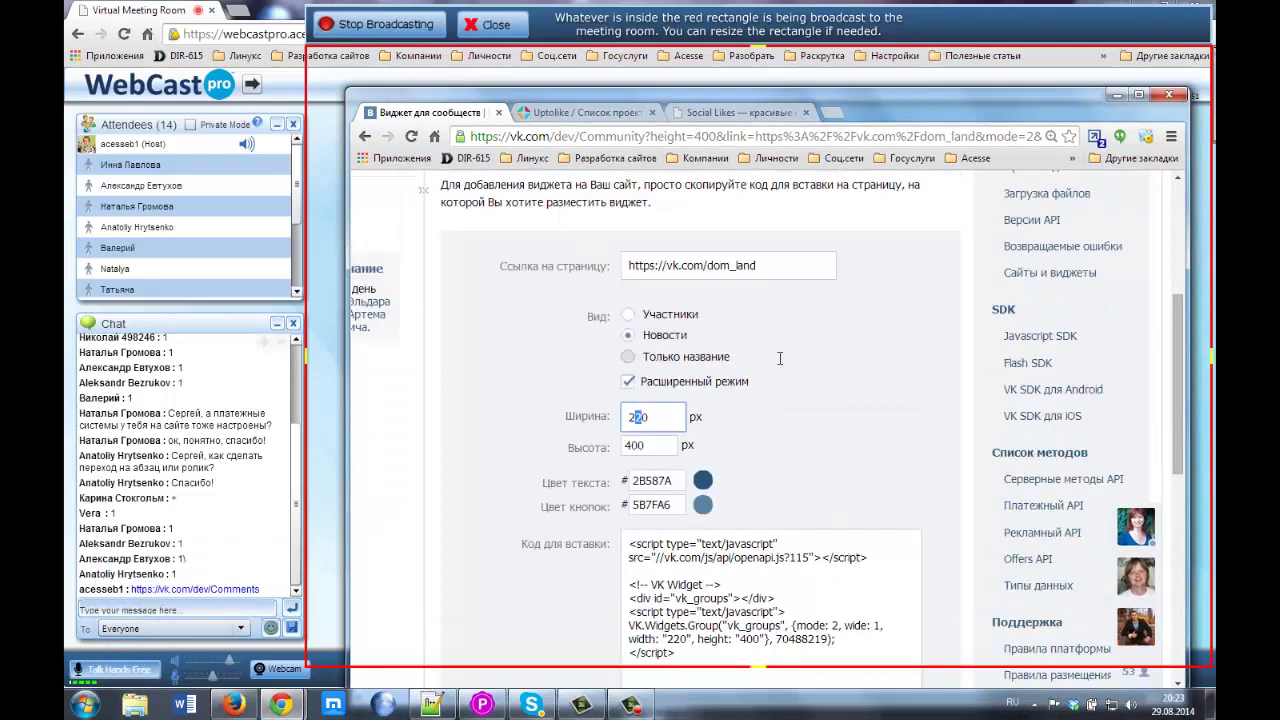
scroll(779, 357, up, 2)
scroll(779, 357, down, 3)
click(703, 400)
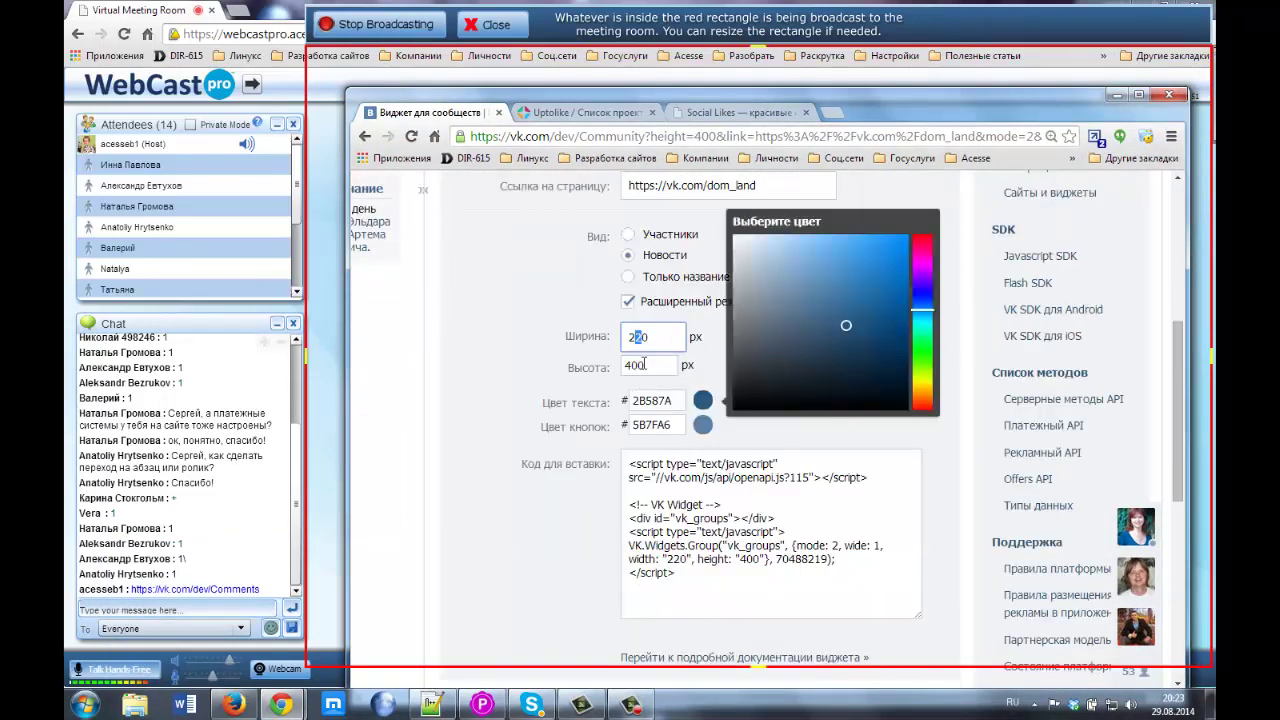
click(626, 388)
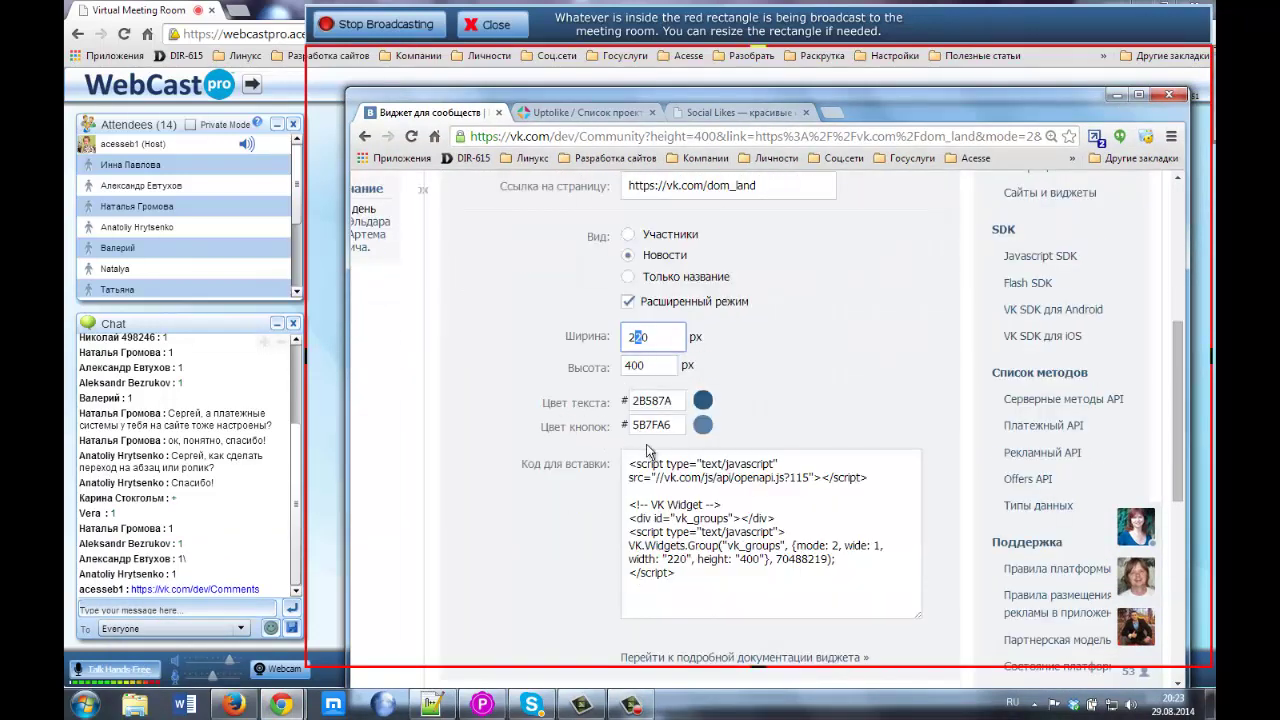
click(703, 400)
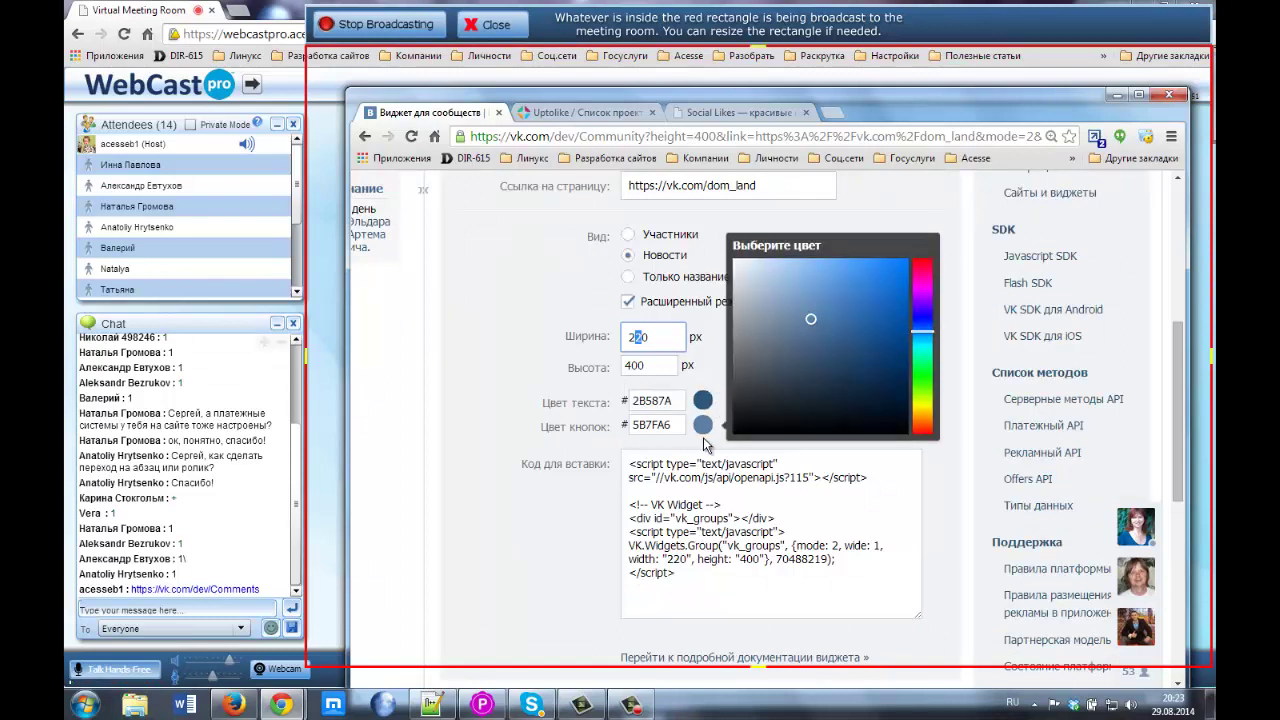
click(703, 440)
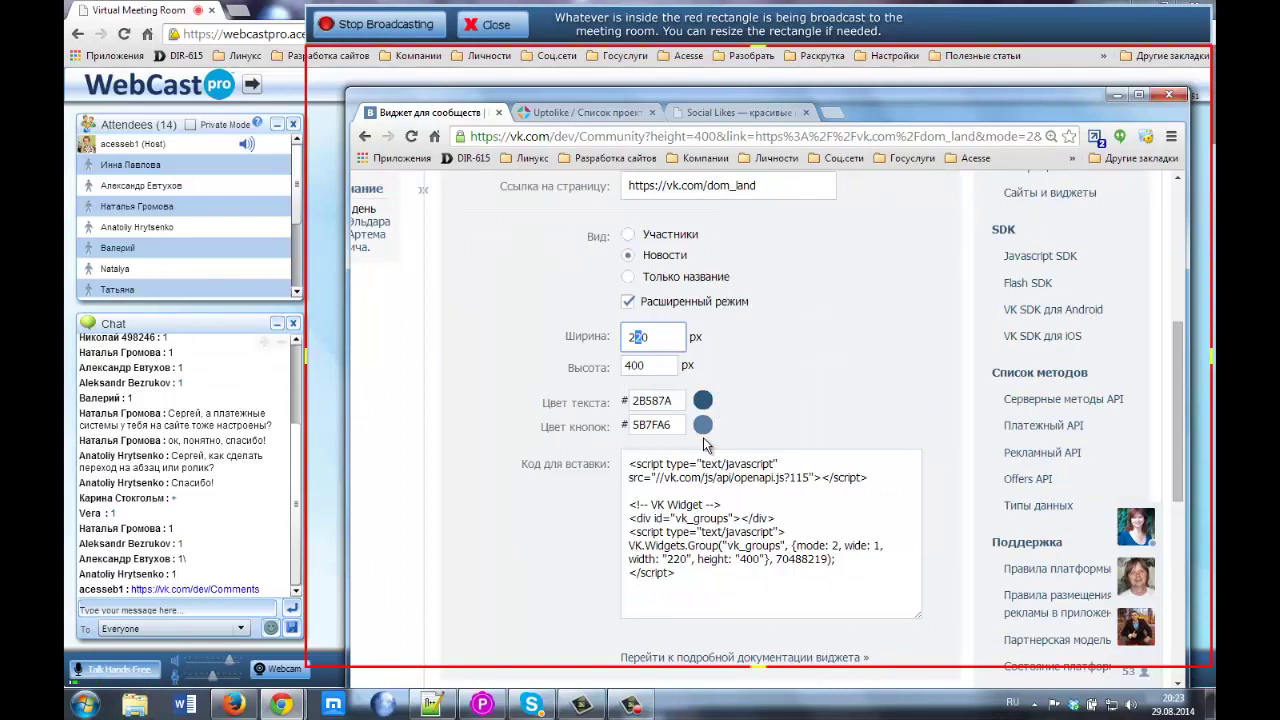
Select the community widget's whole embed code and check the Dom - Land widget preview beneath it
click(630, 463)
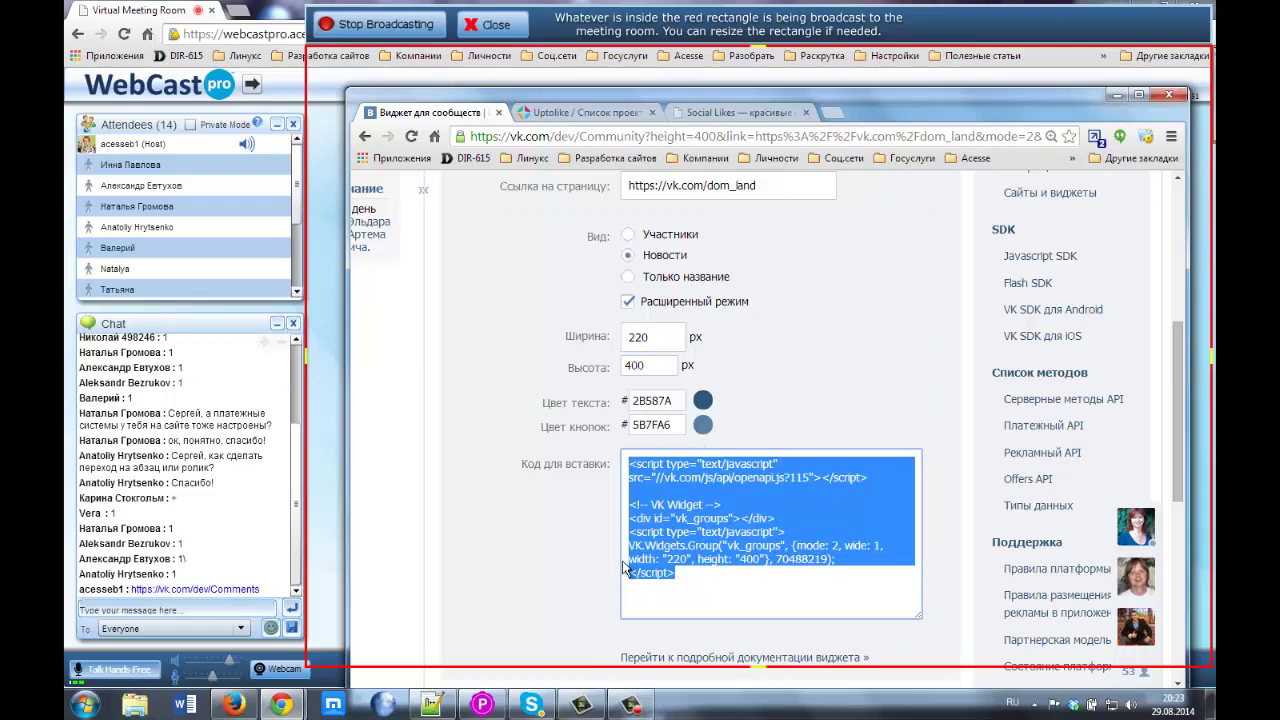
scroll(519, 478, down, 3)
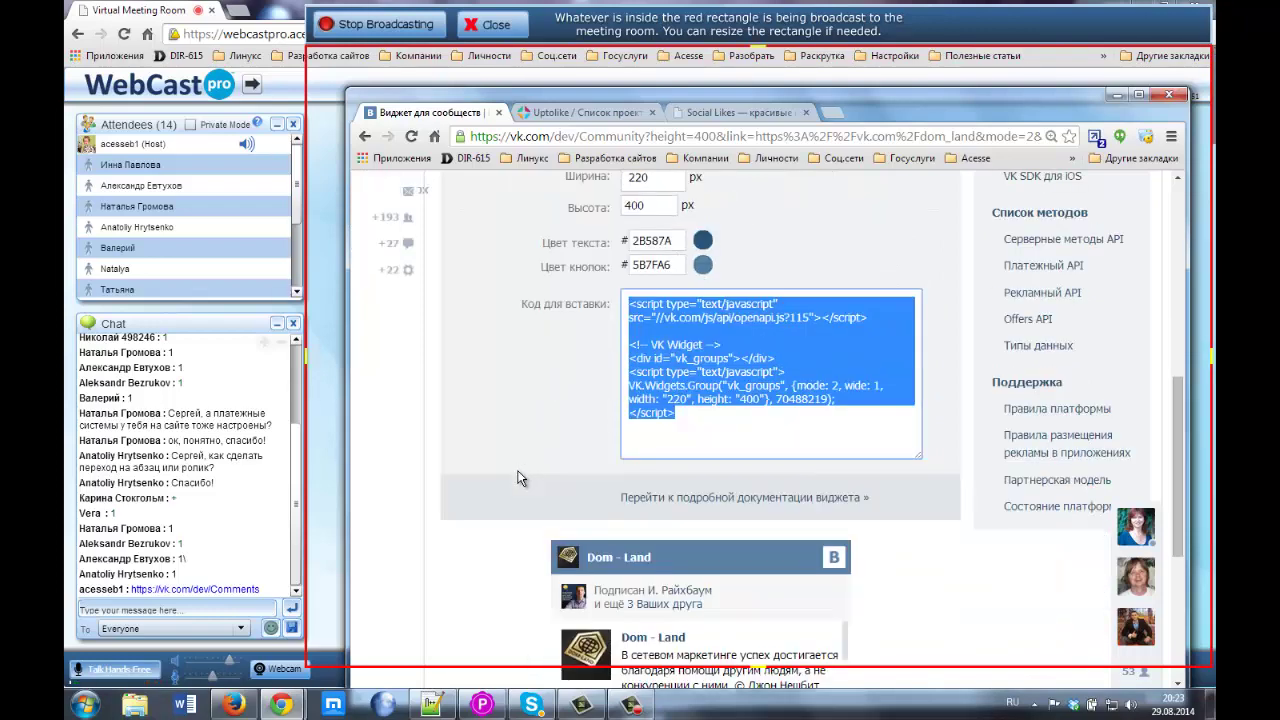
scroll(519, 478, up, 1)
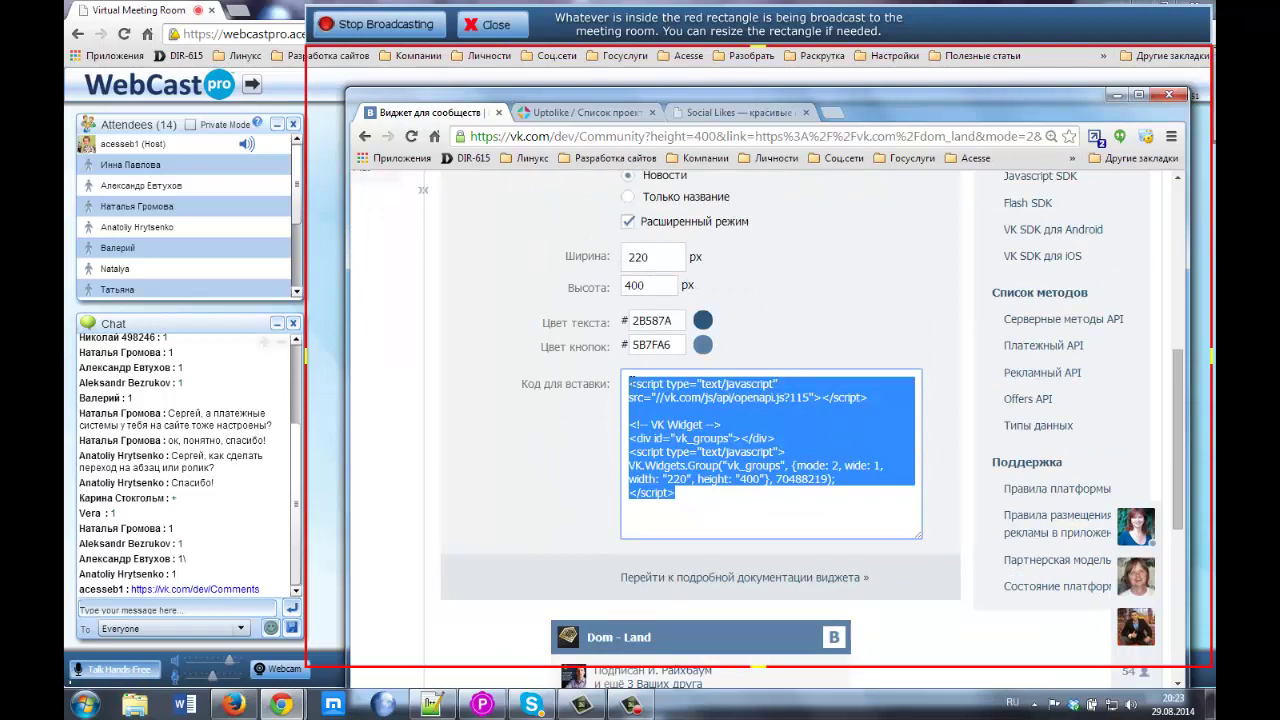
scroll(516, 392, up, 3)
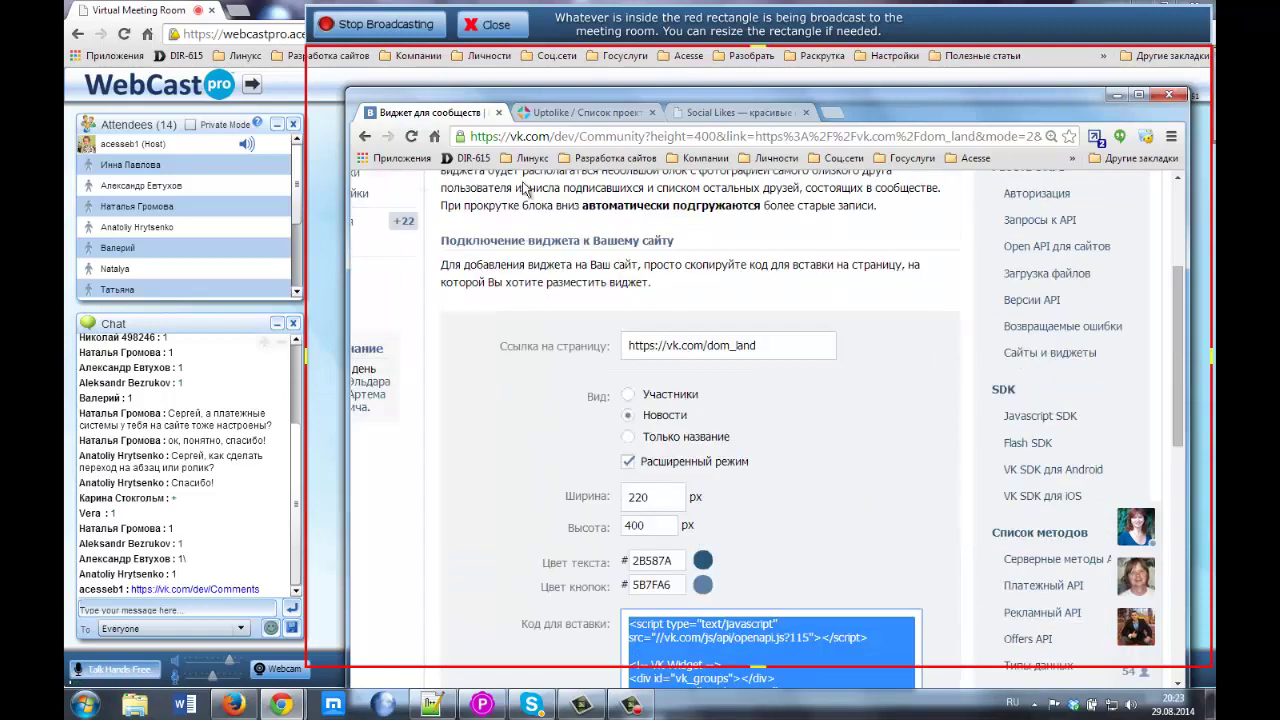
Switch to the published Dom-Land marketing page in Firefox and review its VKontakte and Facebook group widgets and embedded presentation
click(235, 706)
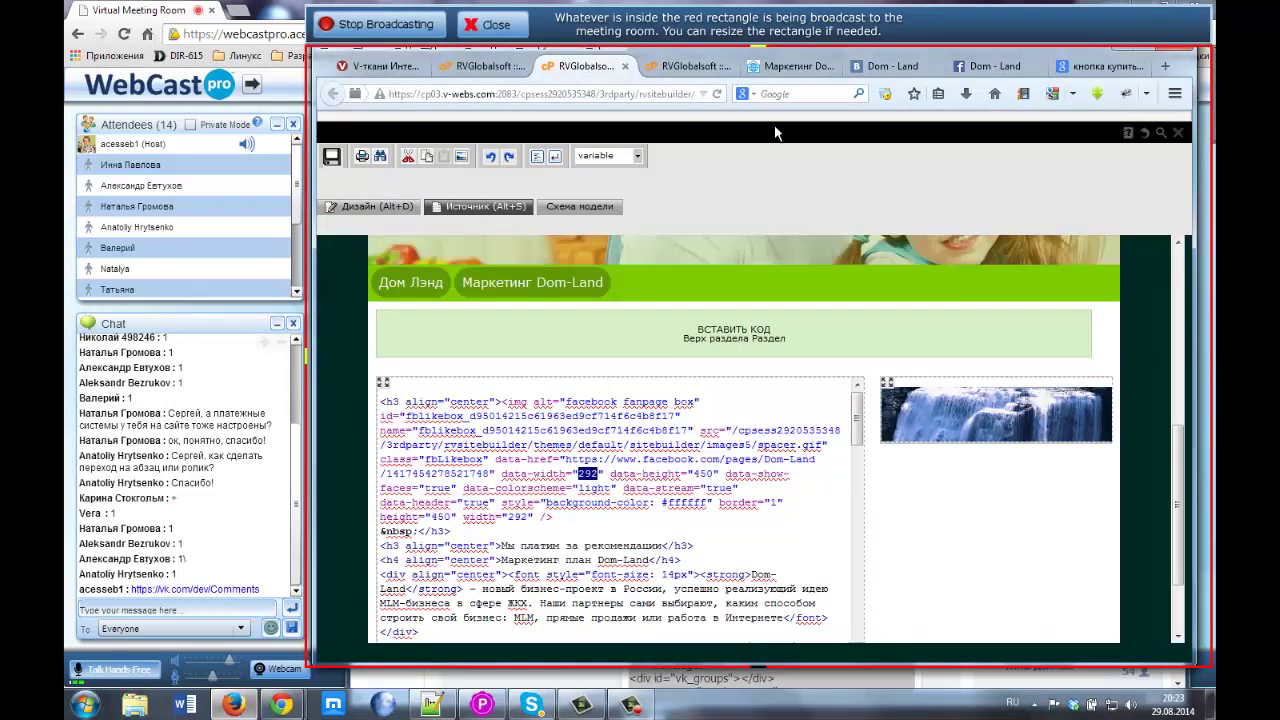
click(793, 64)
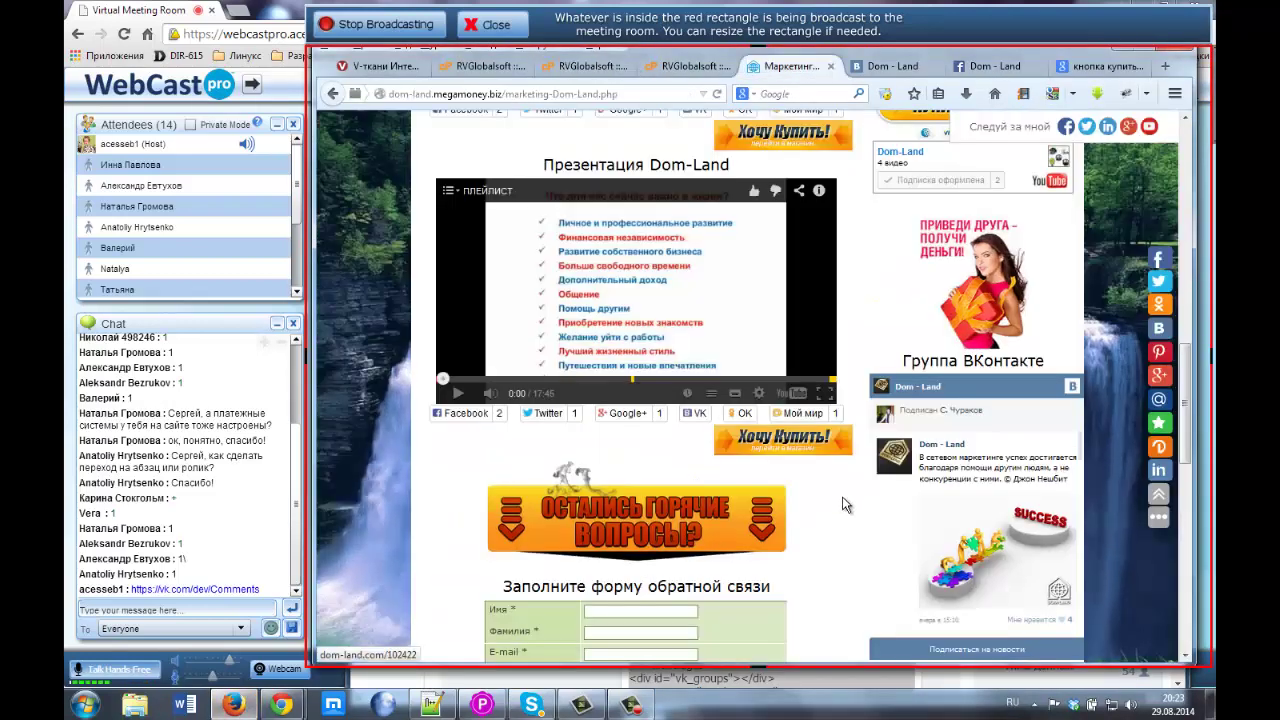
scroll(842, 505, down, 1)
scroll(842, 505, down, 3)
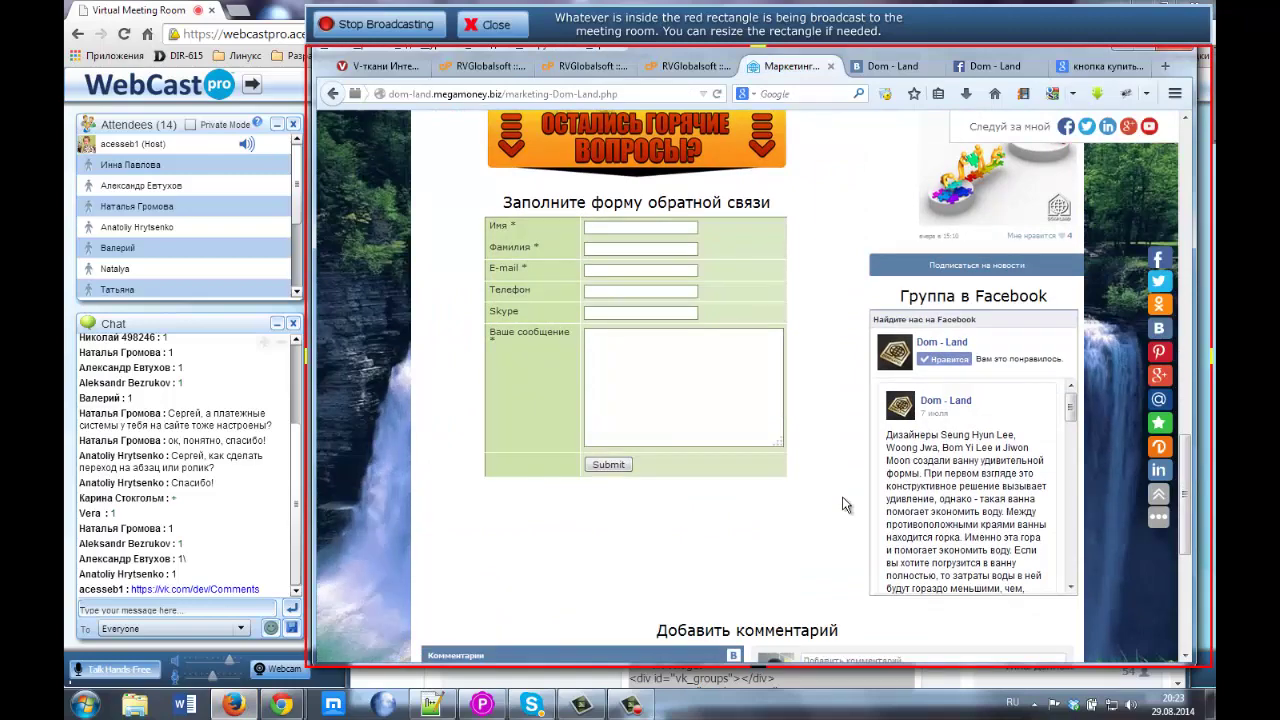
scroll(847, 356, up, 5)
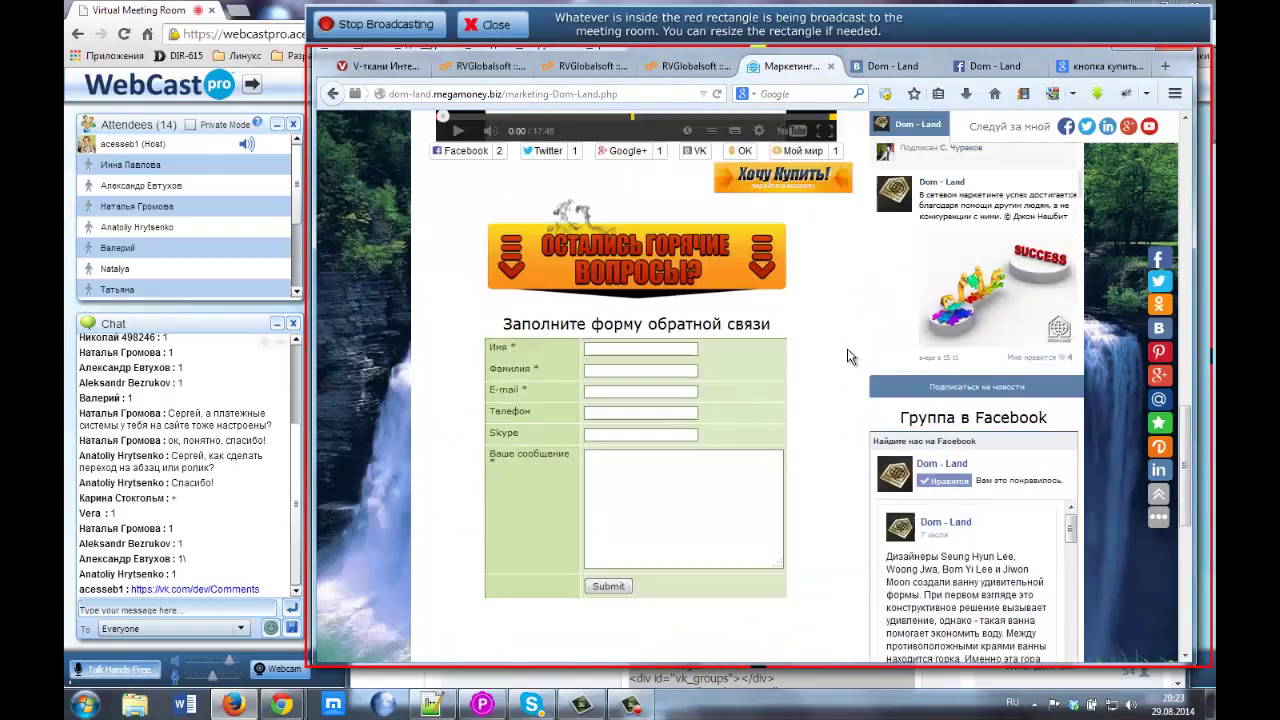
scroll(898, 240, up, 1)
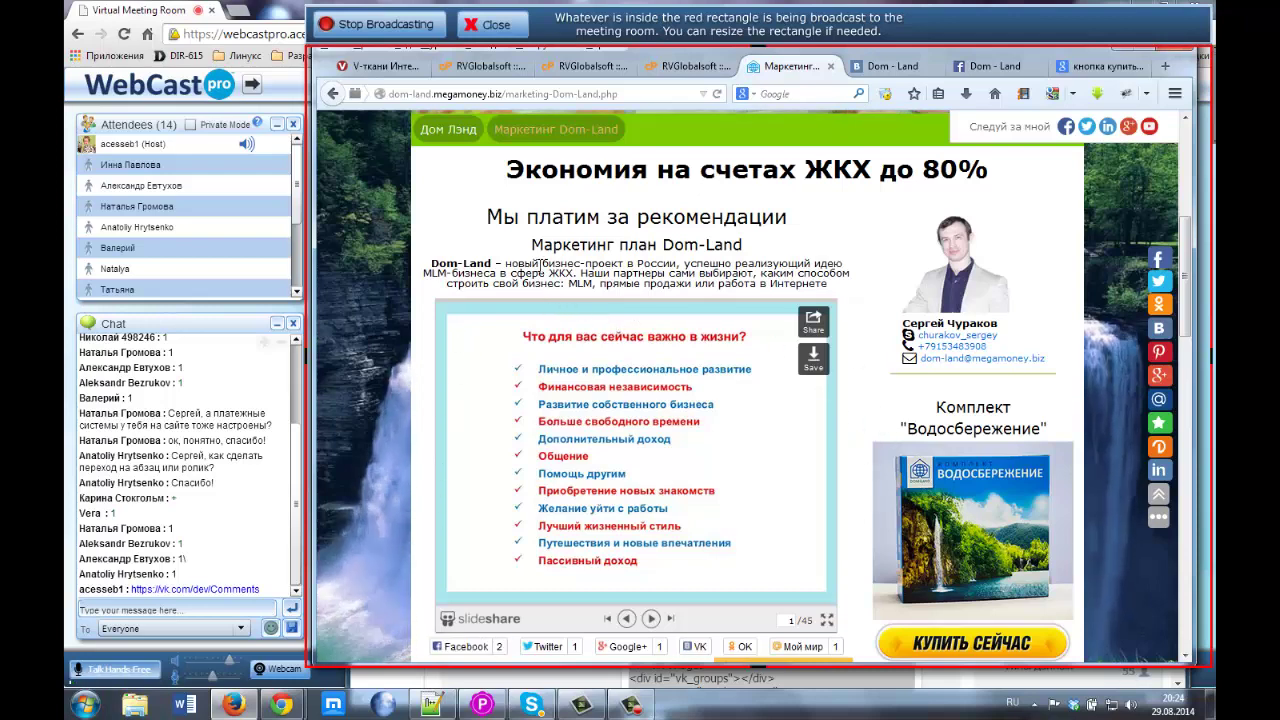
scroll(540, 540, down, 1)
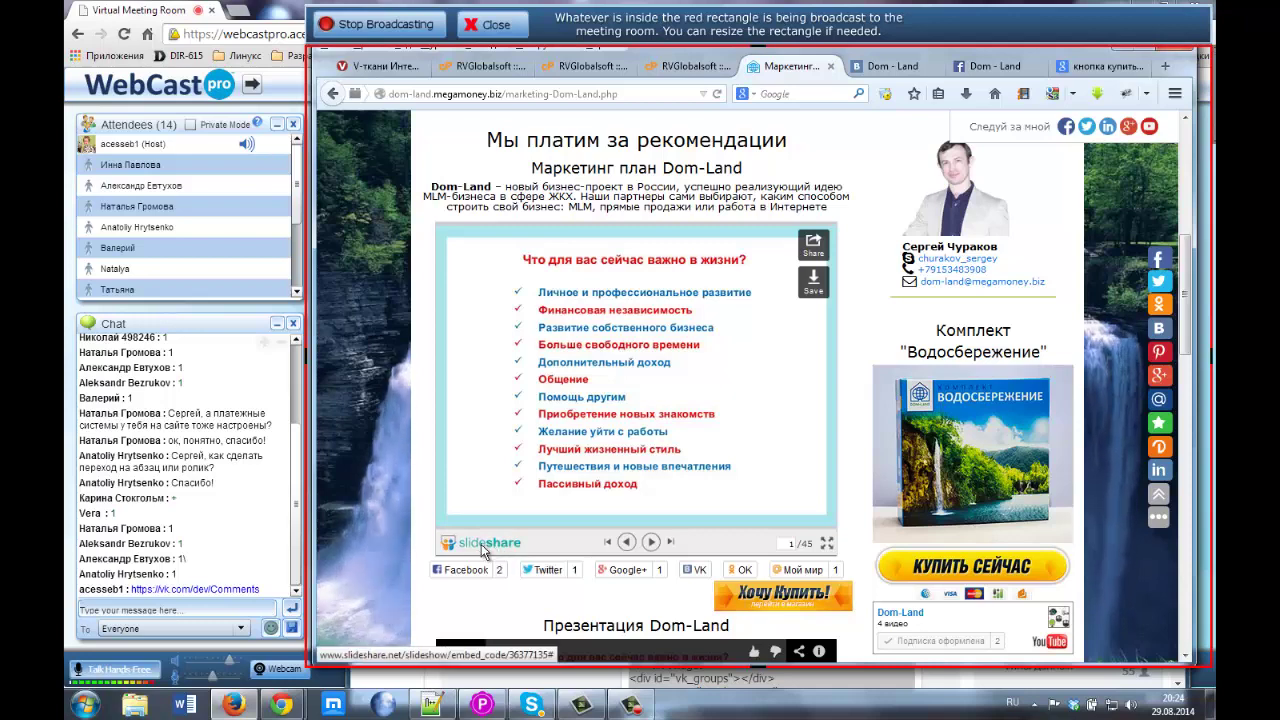
Open the embedded marketing plan presentation on SlideShare and review its Email, Embed, WordPress Shortcode and Link sharing options
click(489, 549)
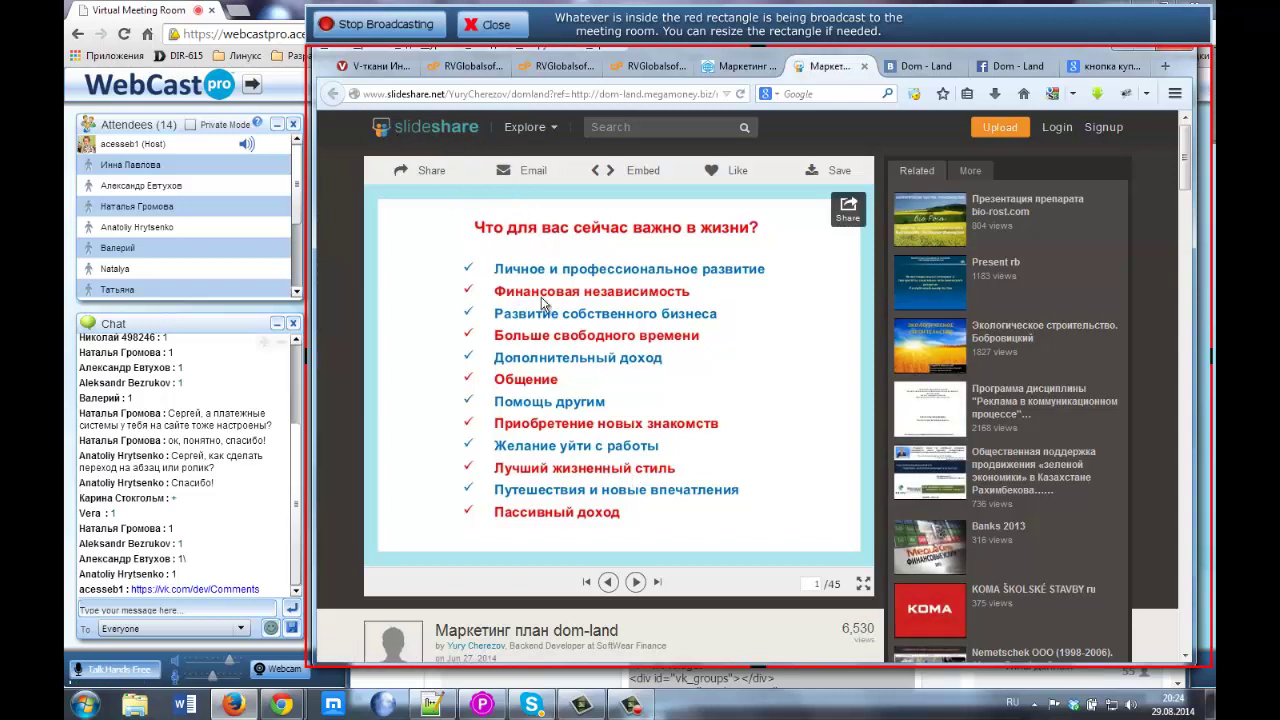
click(432, 177)
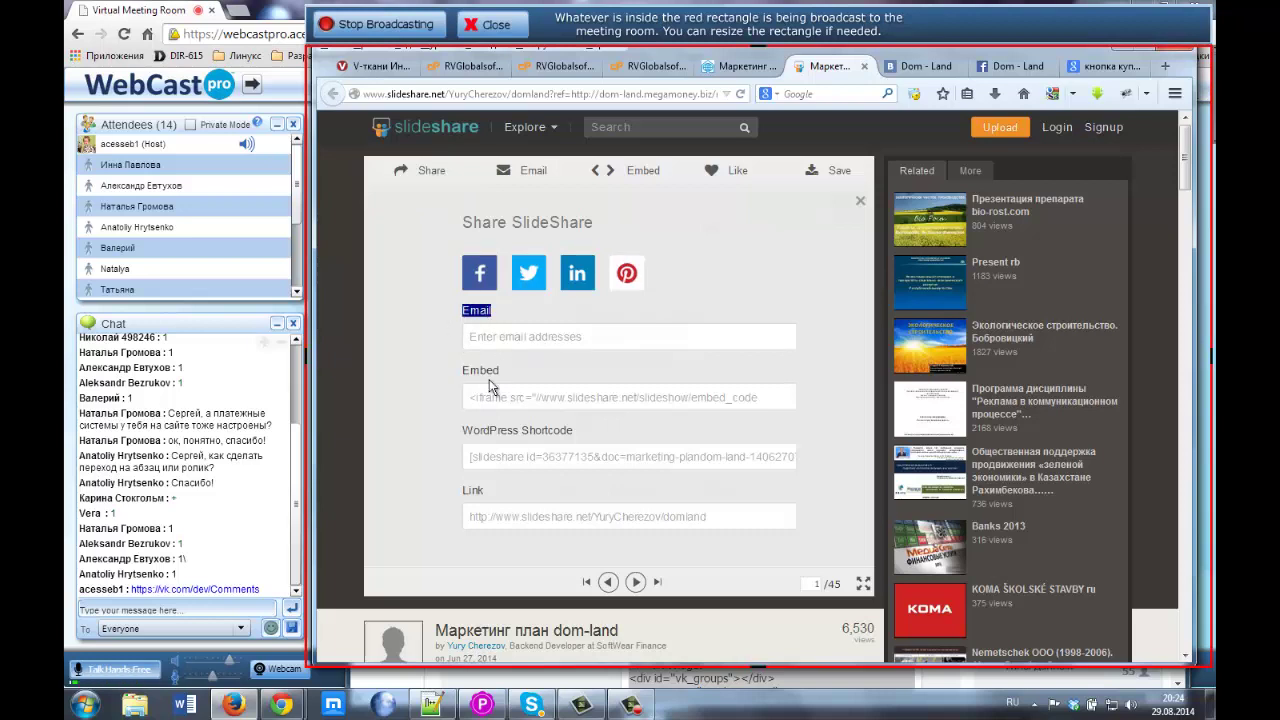
drag(459, 372, 503, 371)
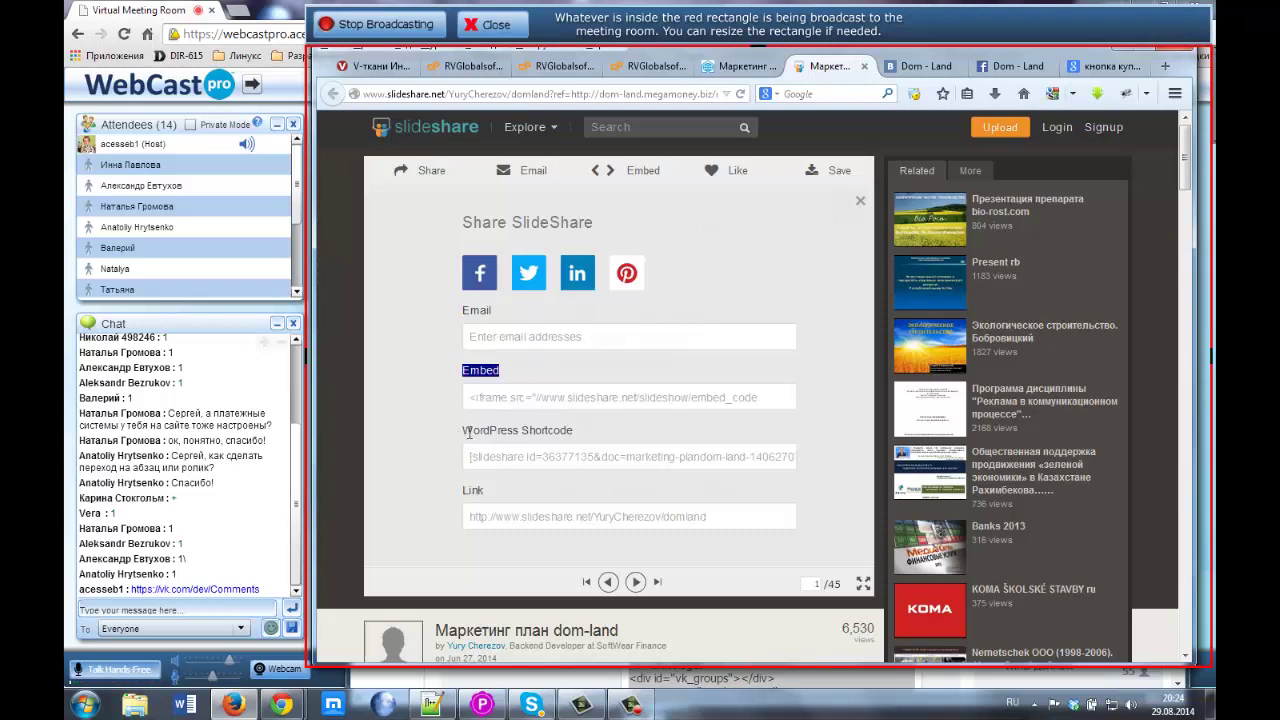
drag(463, 431, 582, 443)
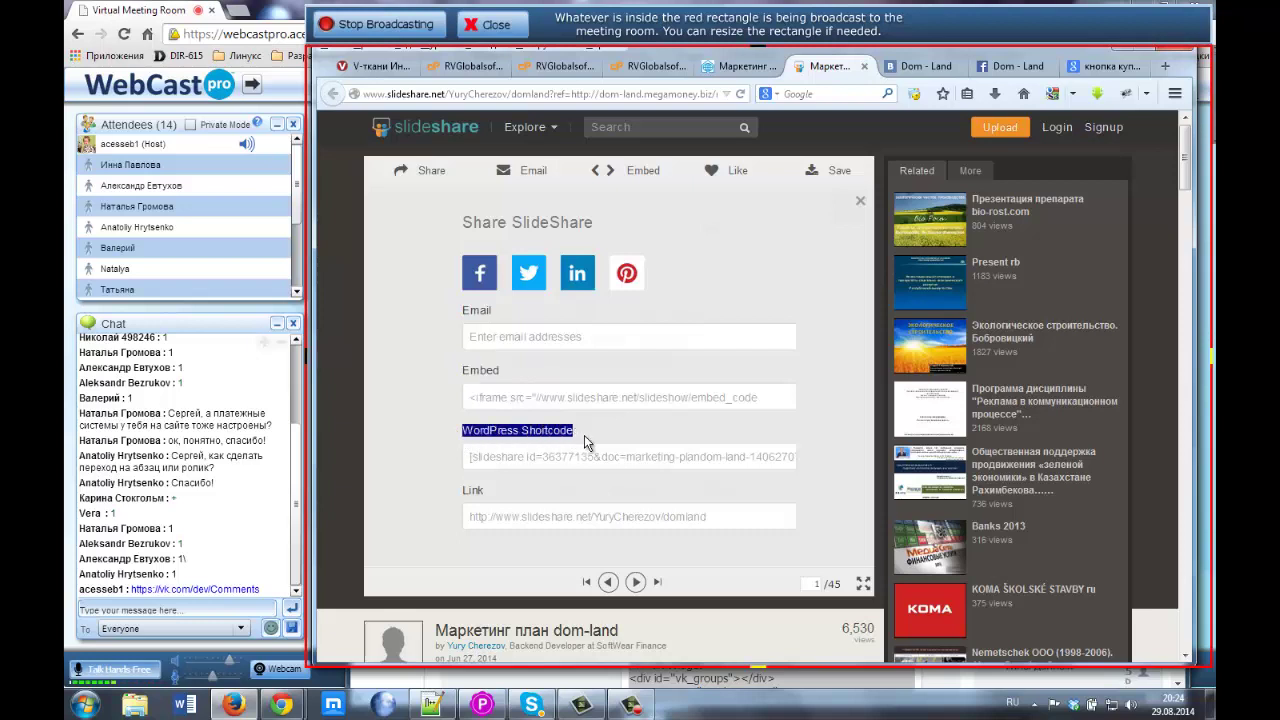
click(463, 500)
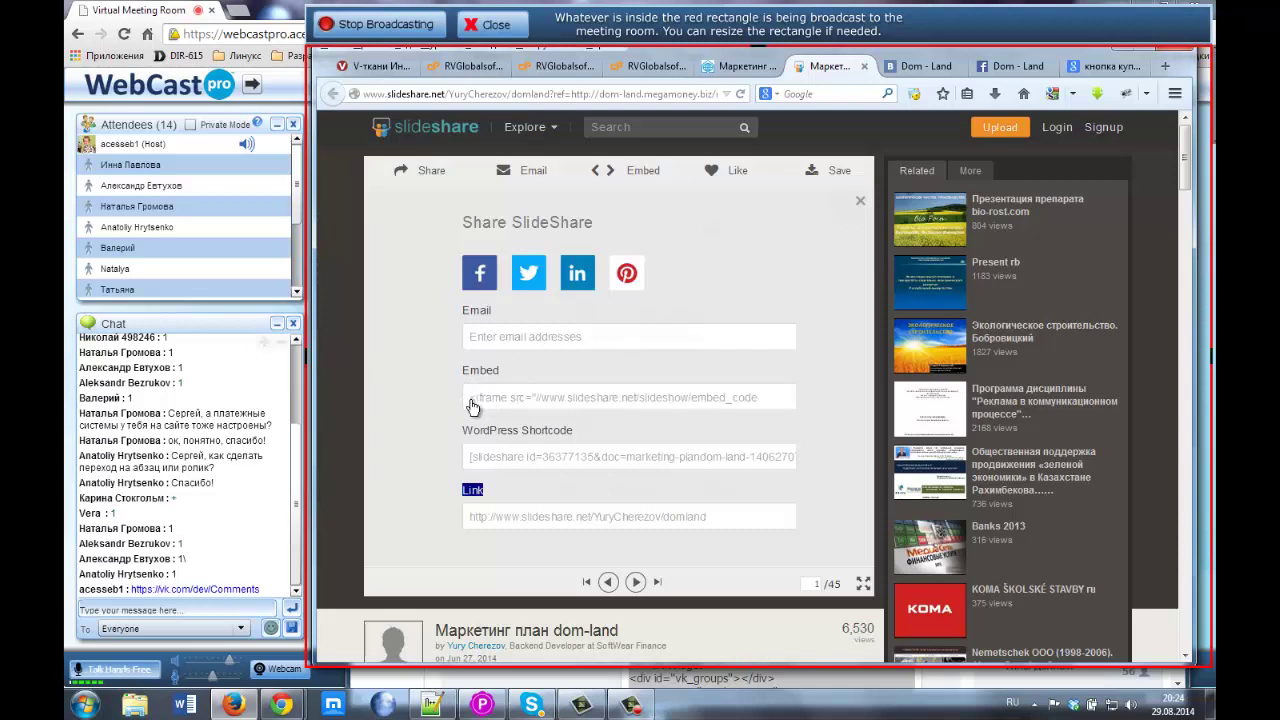
drag(465, 372, 505, 371)
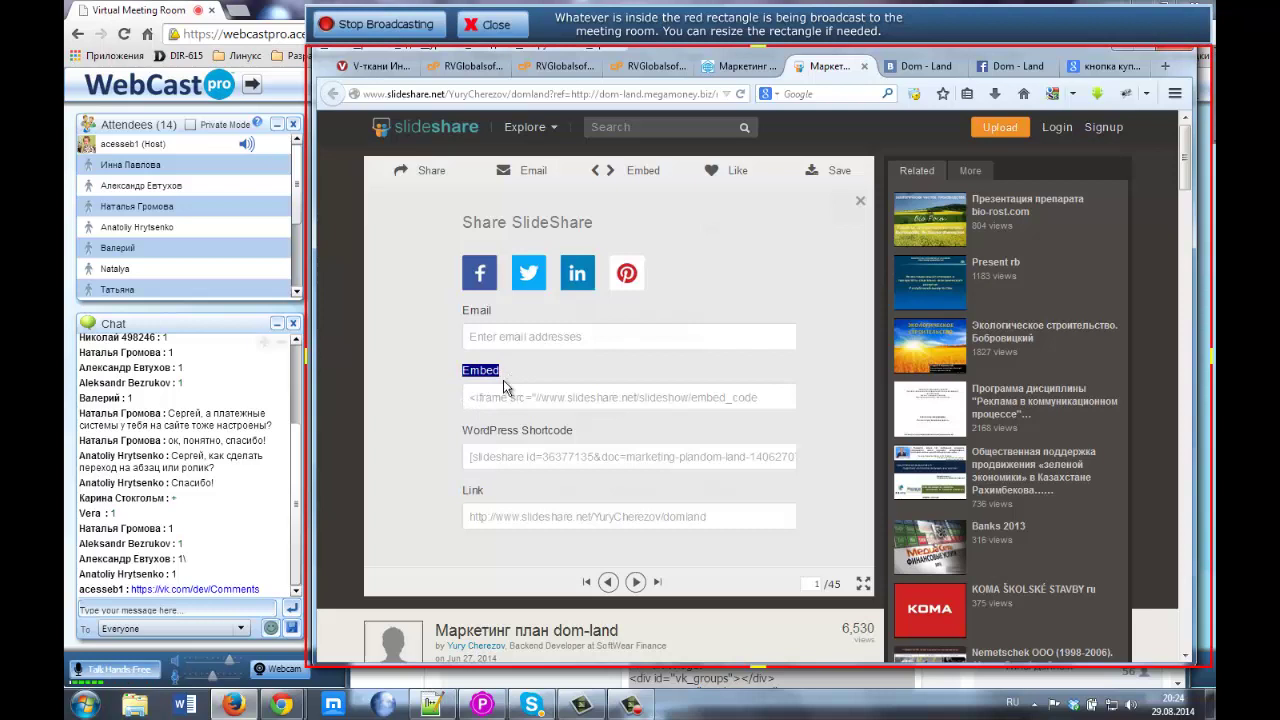
Look through the embed sizes offered for the SlideShare presentation and select its full embed code
click(486, 406)
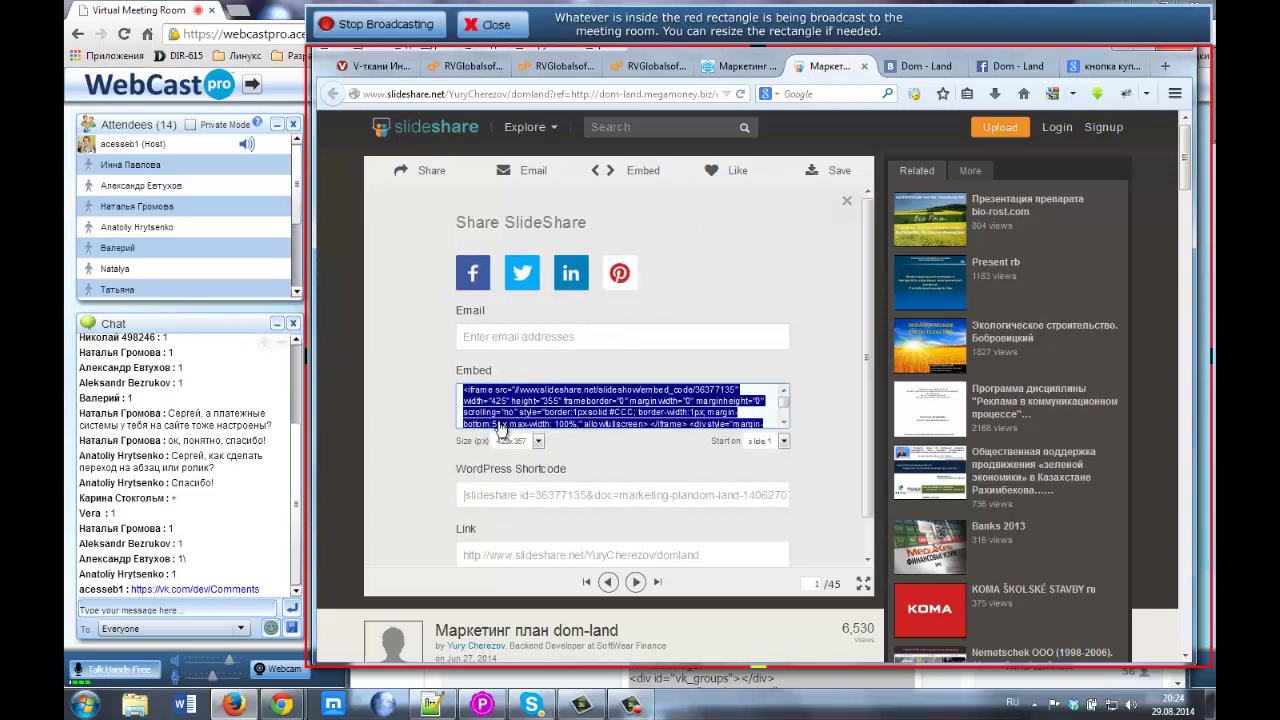
click(538, 442)
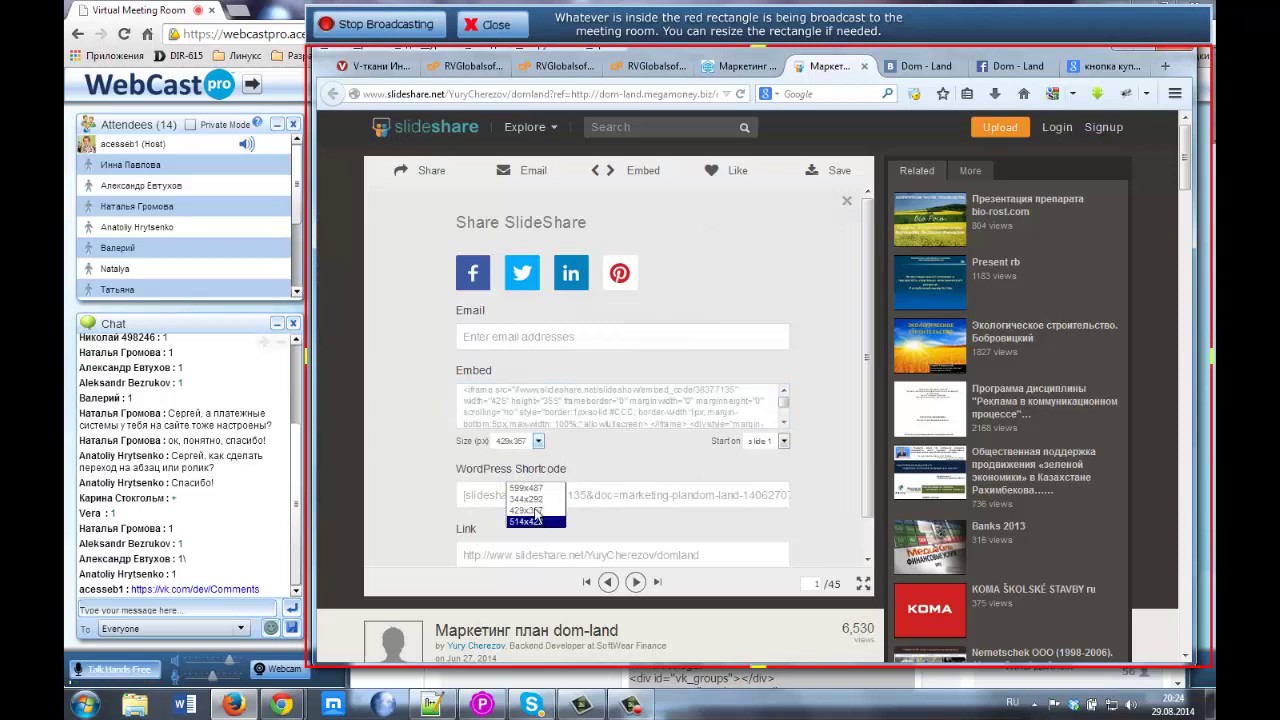
click(545, 402)
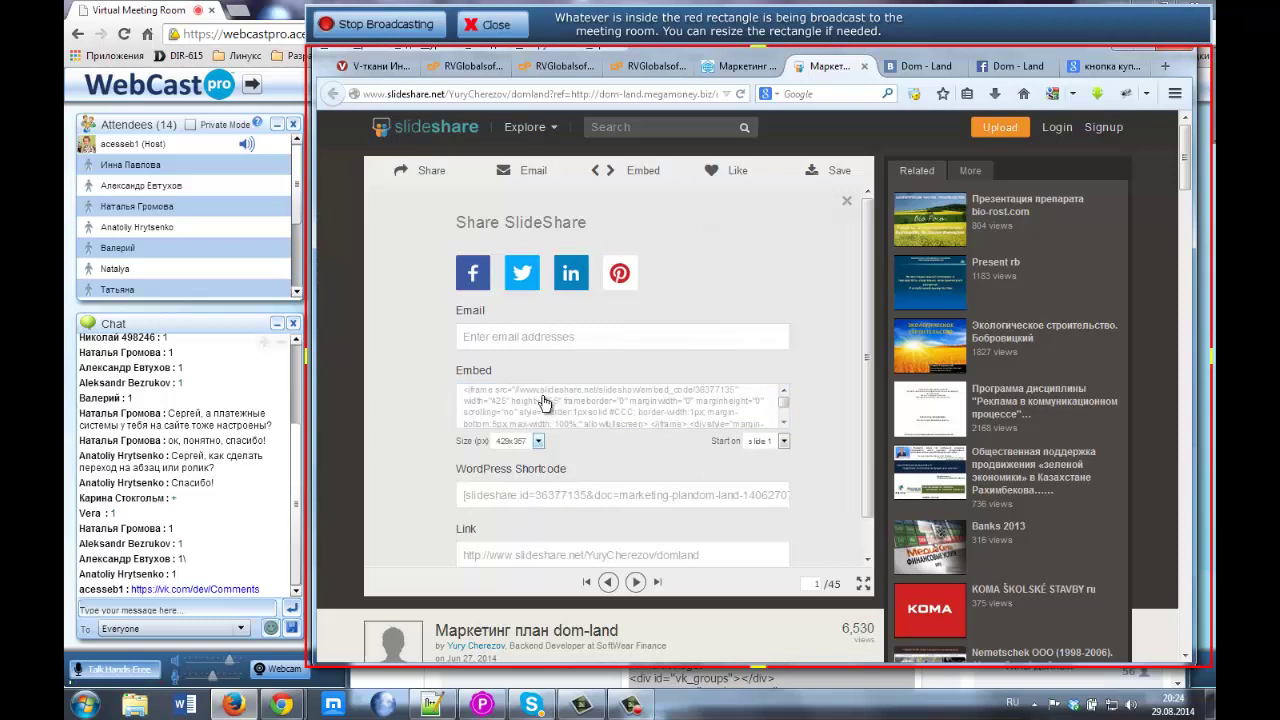
click(538, 441)
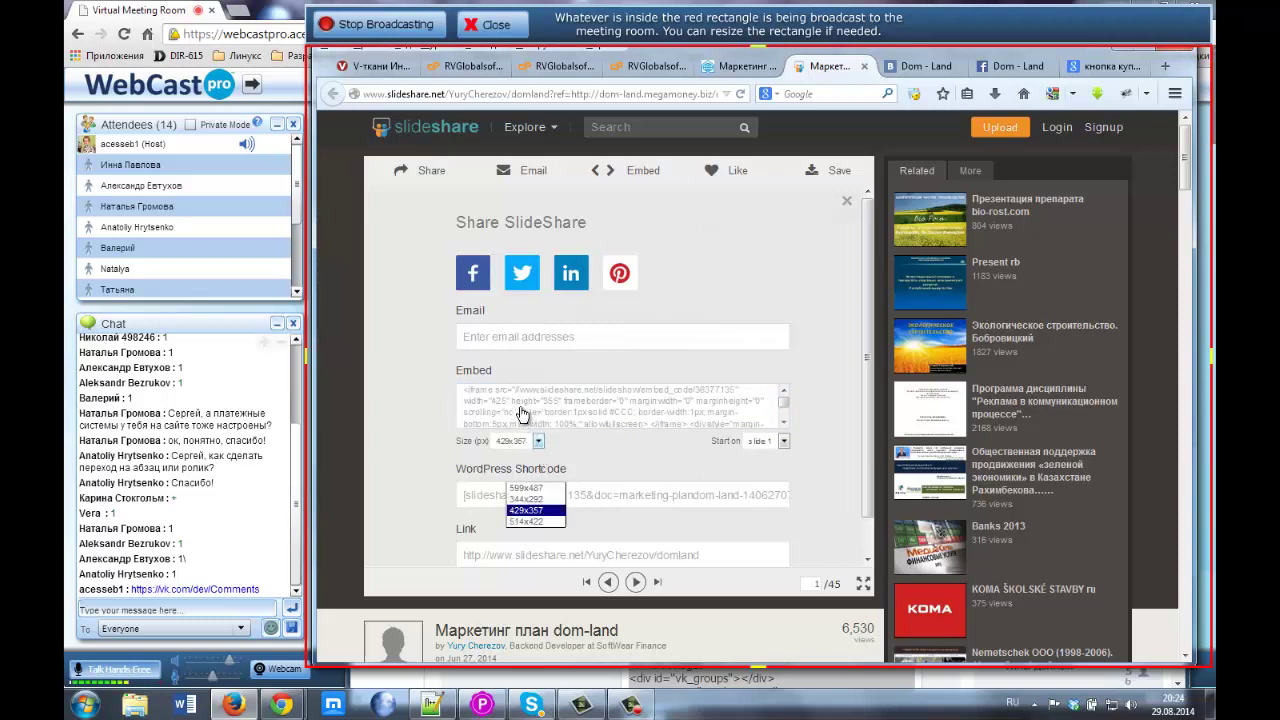
click(522, 414)
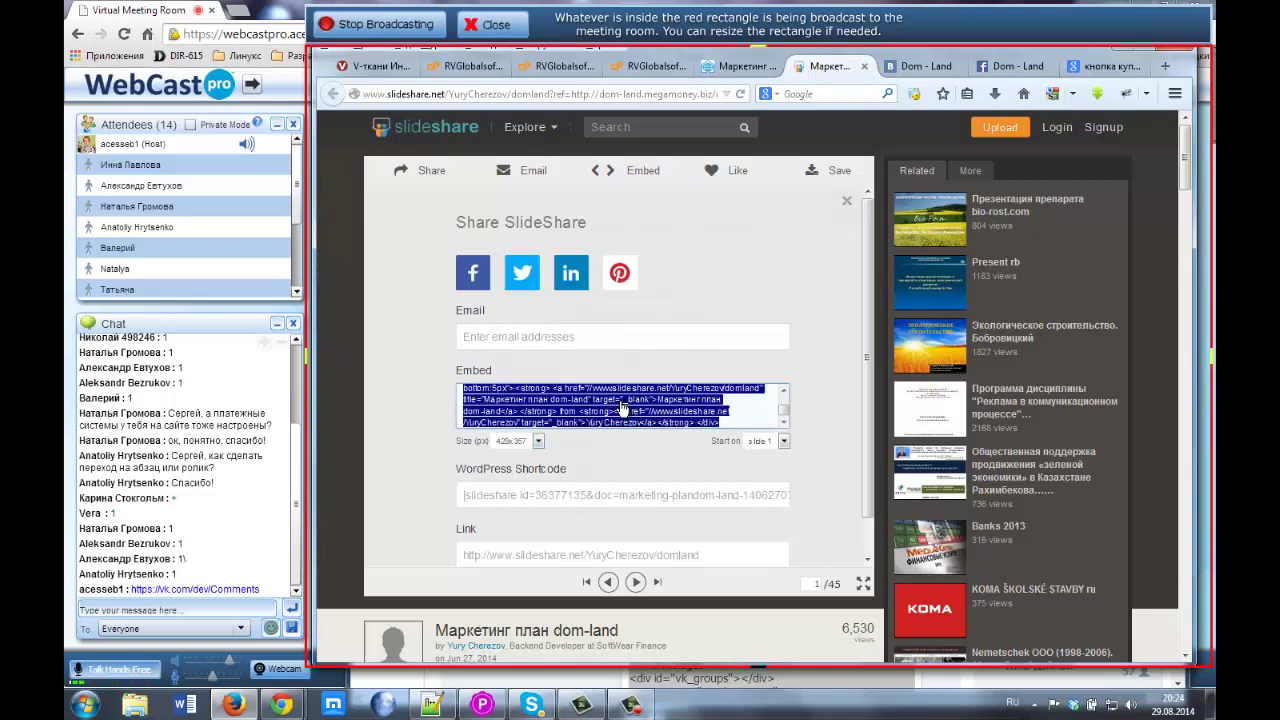
Return to the site builder and close the source editor of the "right" block
click(653, 67)
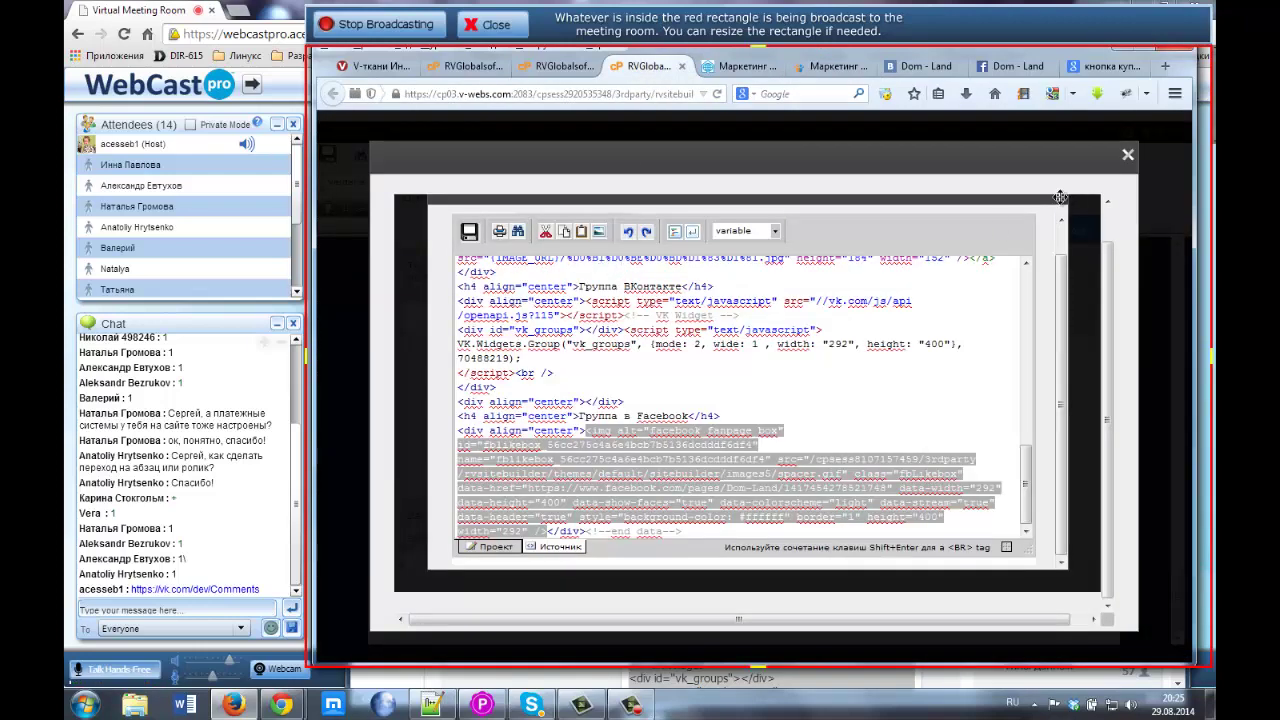
scroll(1057, 378, up, 1)
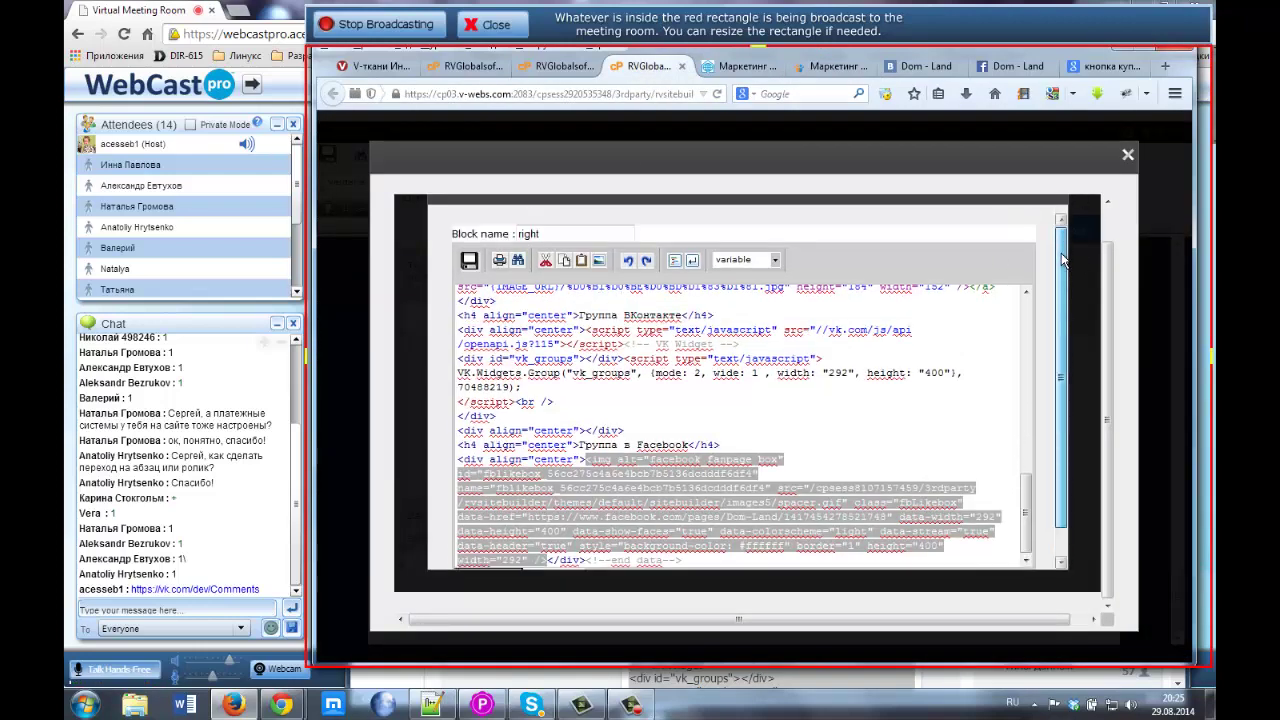
click(1128, 156)
click(852, 183)
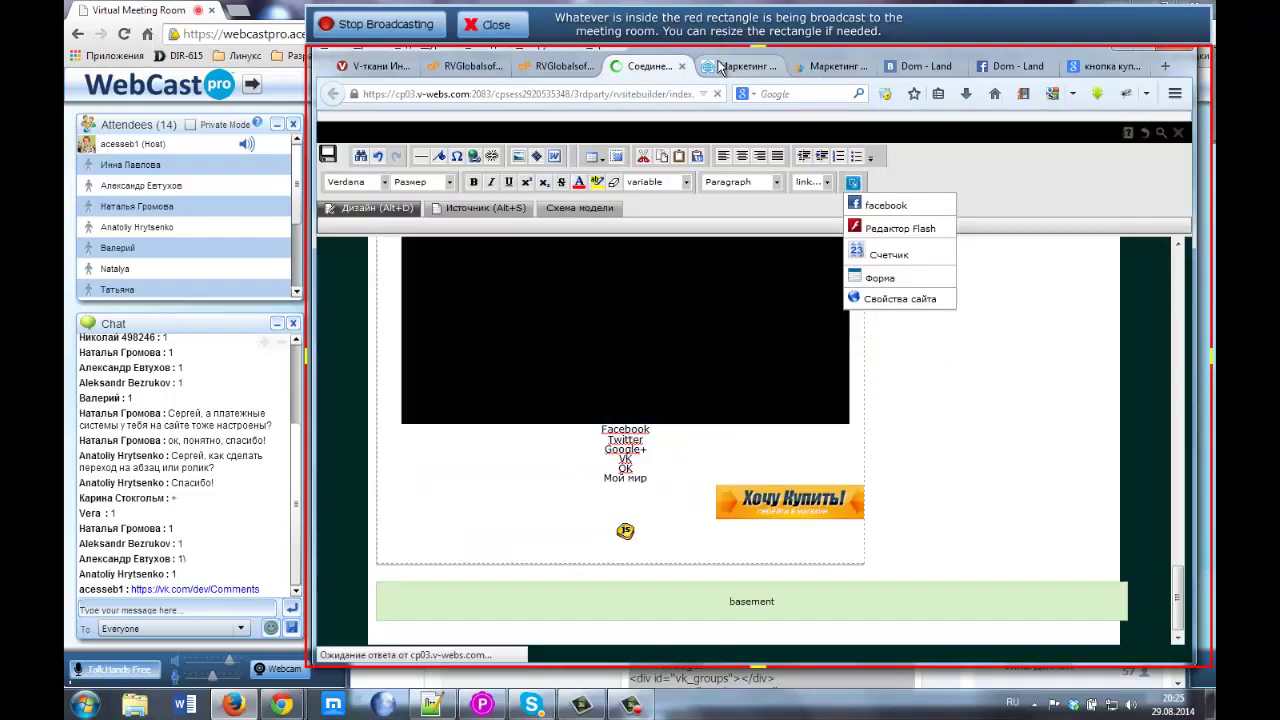
Switch to the published Dom-Land marketing page and open its embedded "Презентация Dom-Land" video on YouTube
click(718, 66)
scroll(422, 407, down, 3)
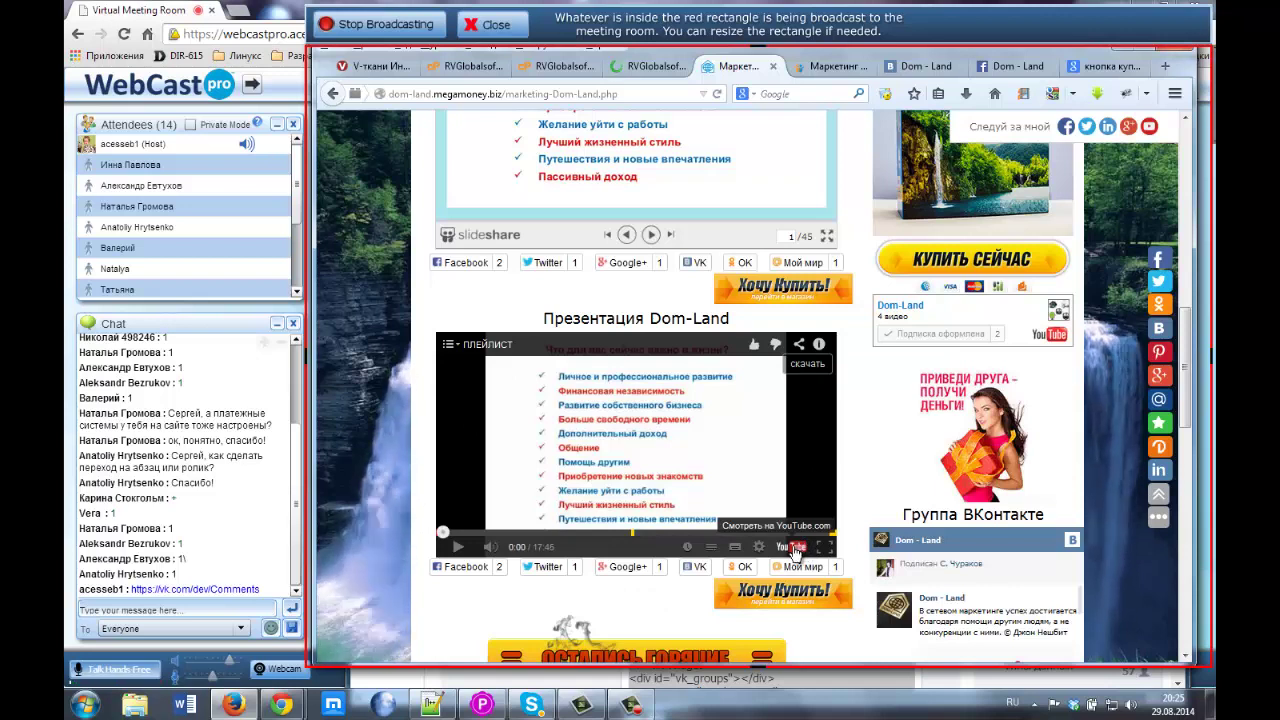
click(793, 550)
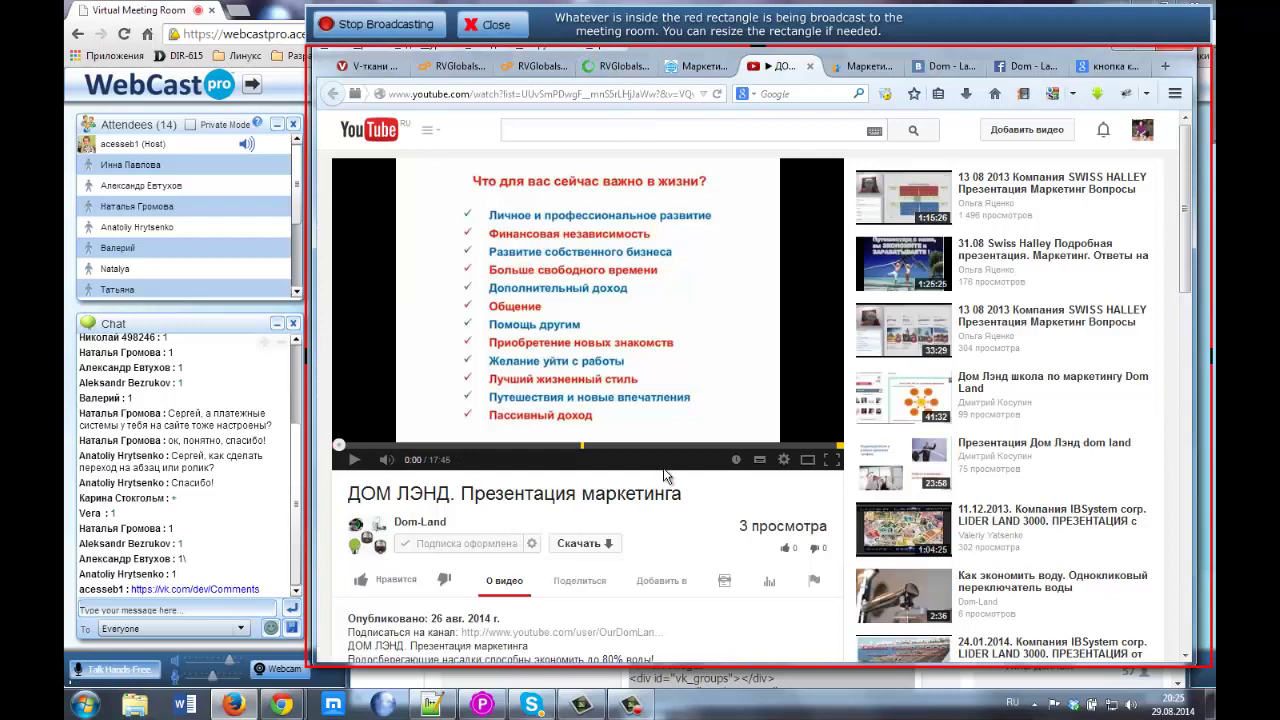
Show the sharing options of the YouTube video and display its HTML embed code
scroll(666, 472, down, 3)
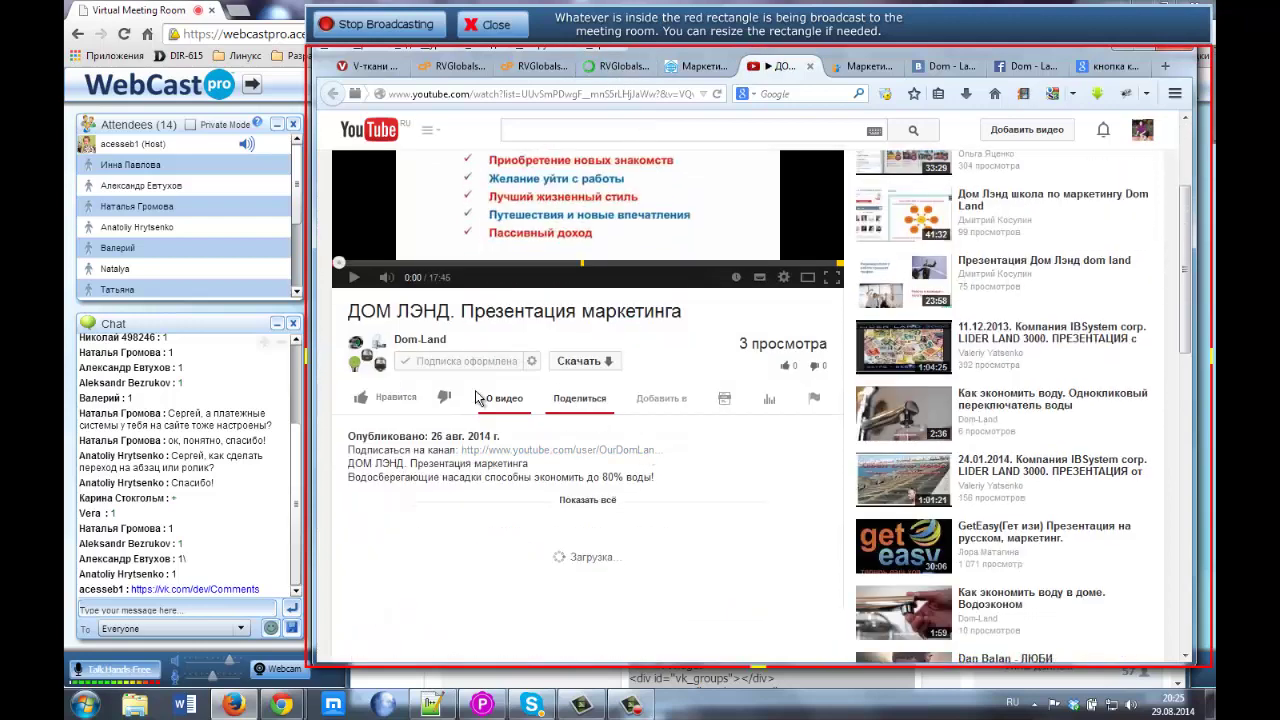
click(582, 402)
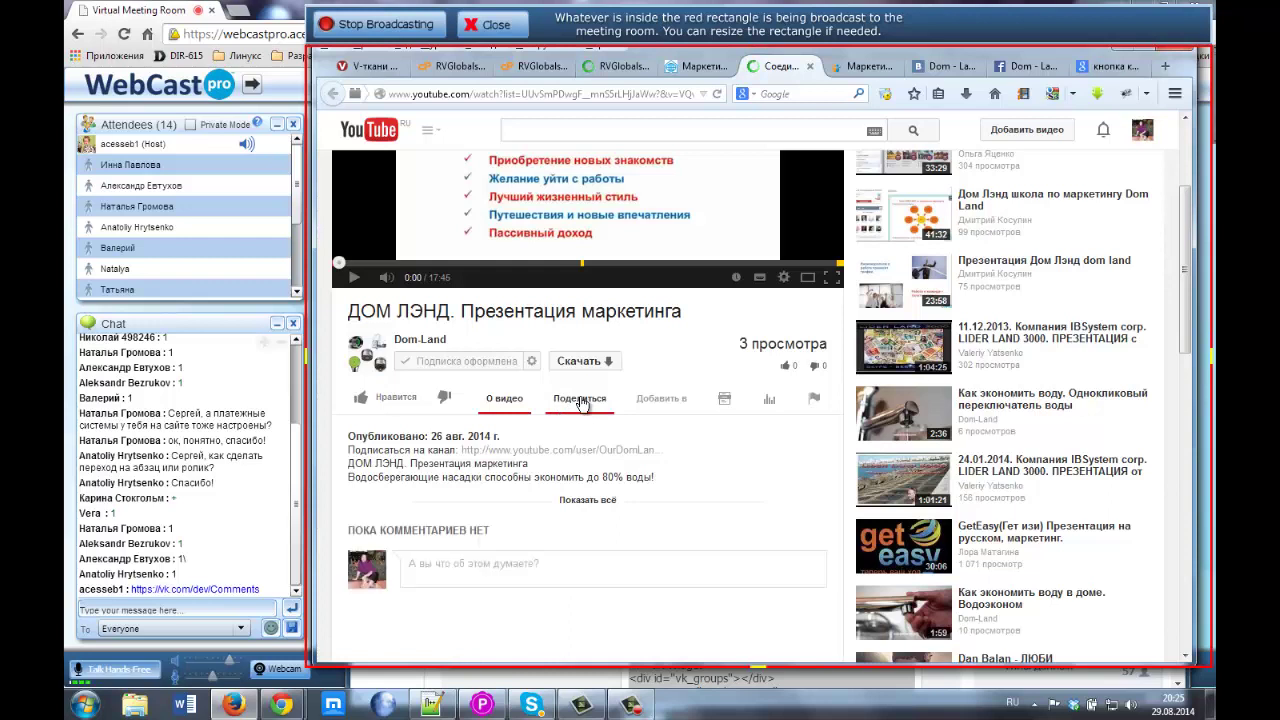
click(581, 402)
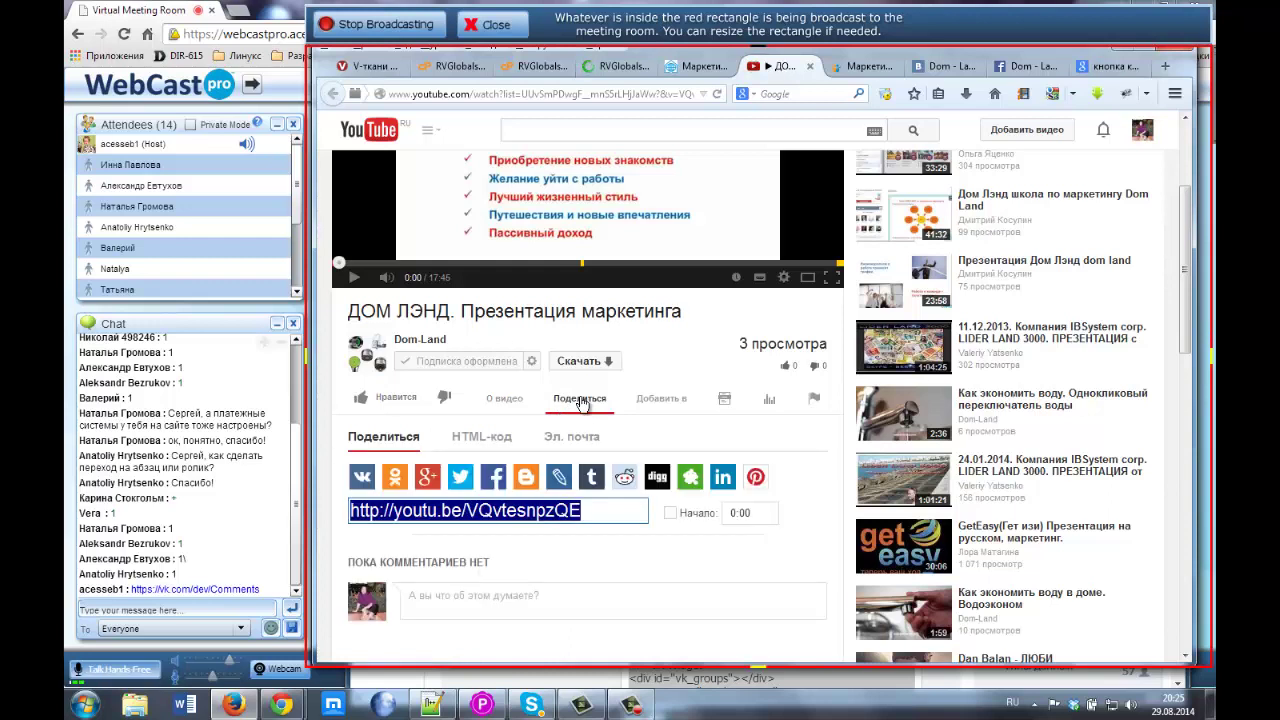
click(489, 443)
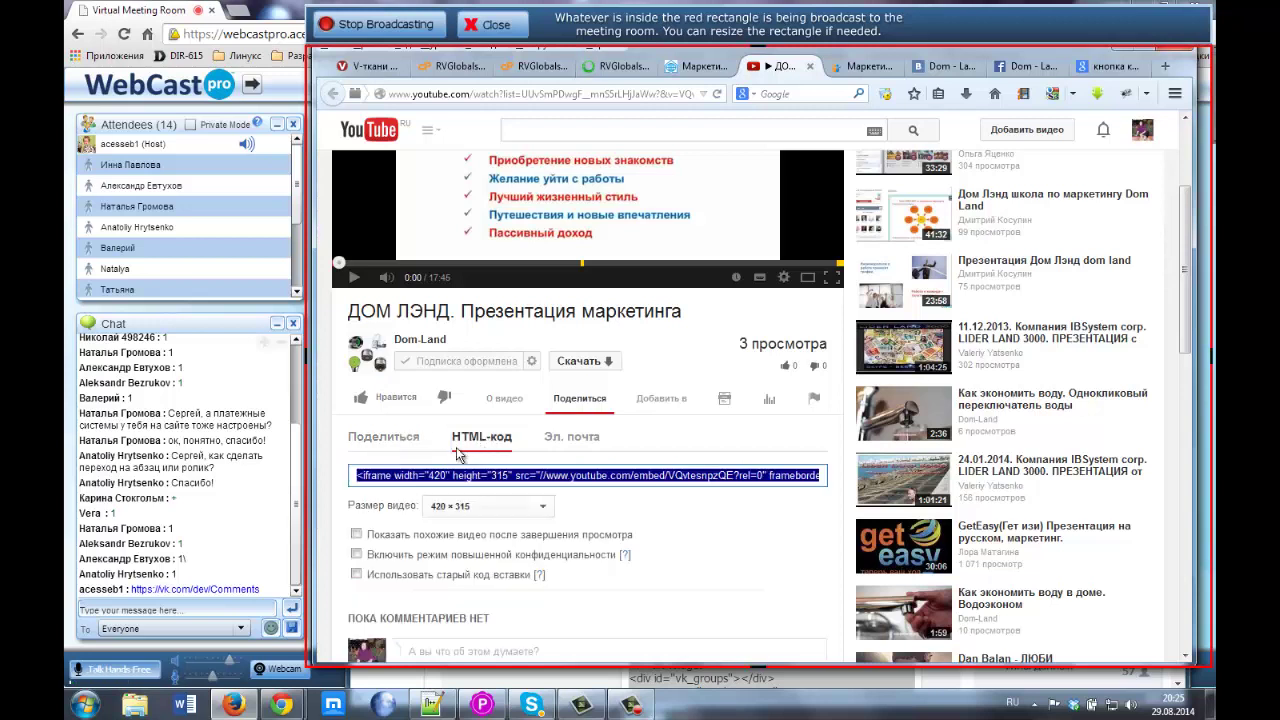
Look through the video sizes offered for embedding, examine the width and height in the code, and select the full embed code
click(540, 508)
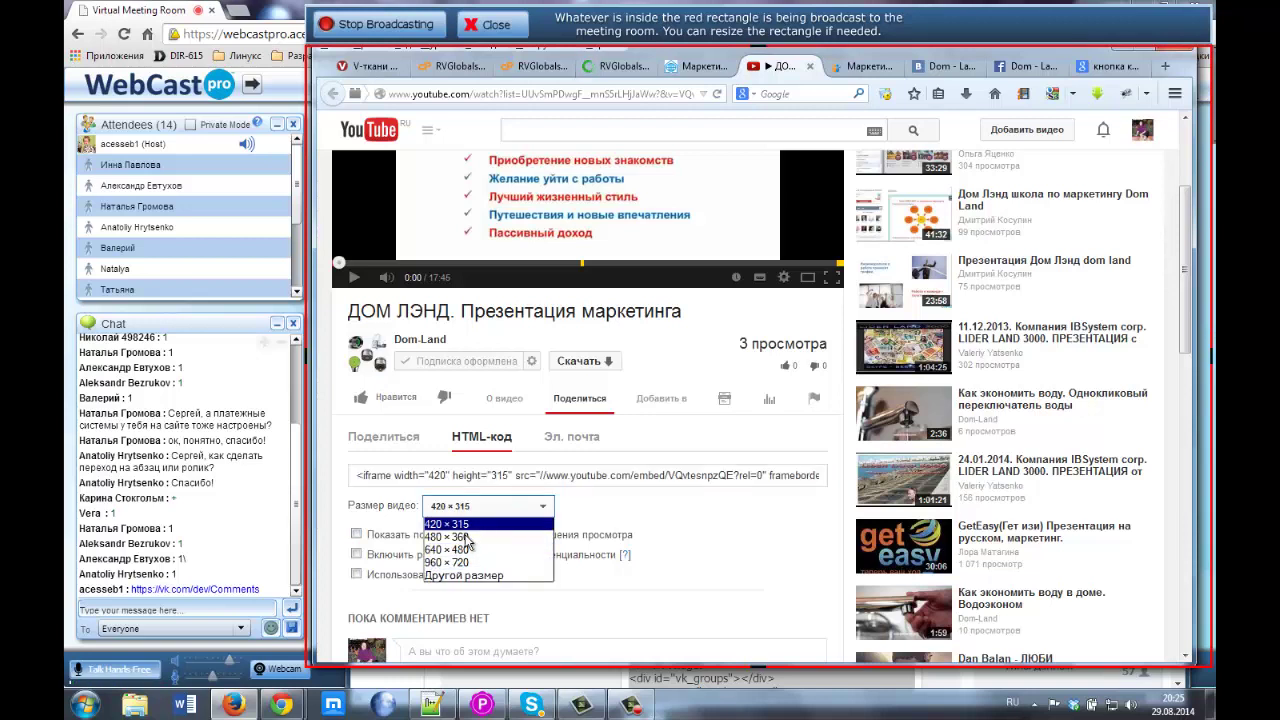
click(405, 476)
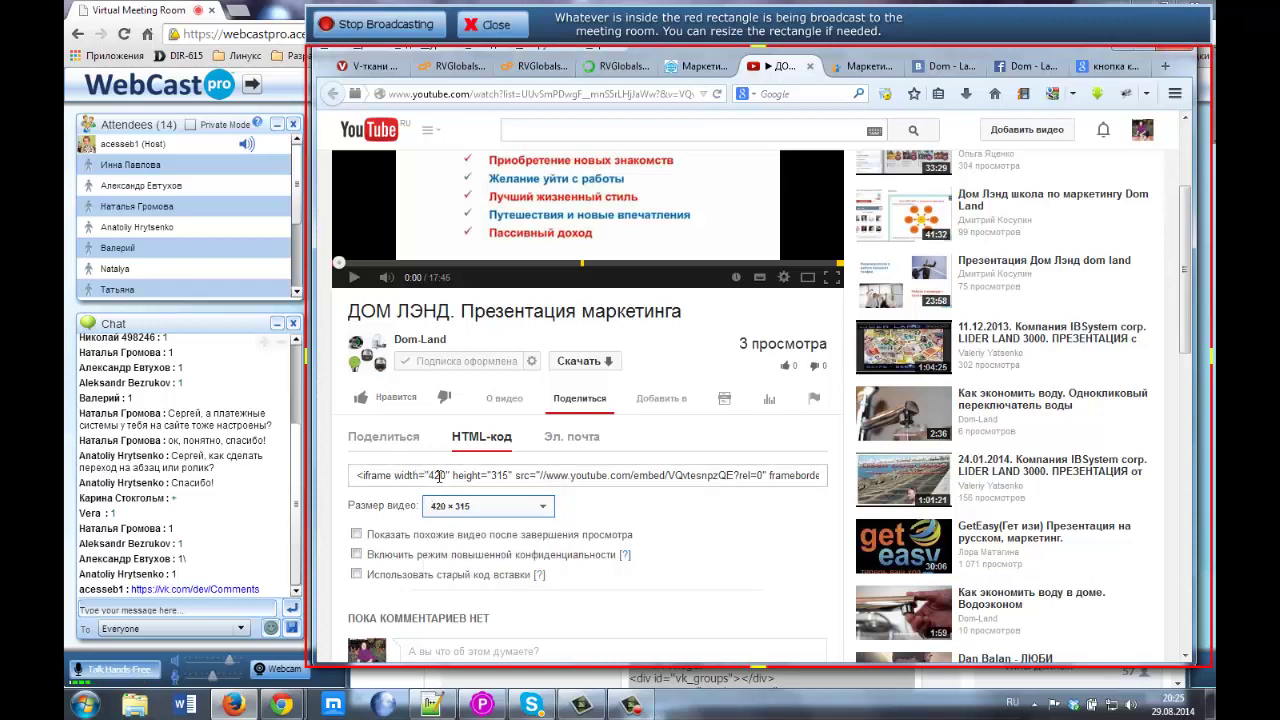
click(447, 474)
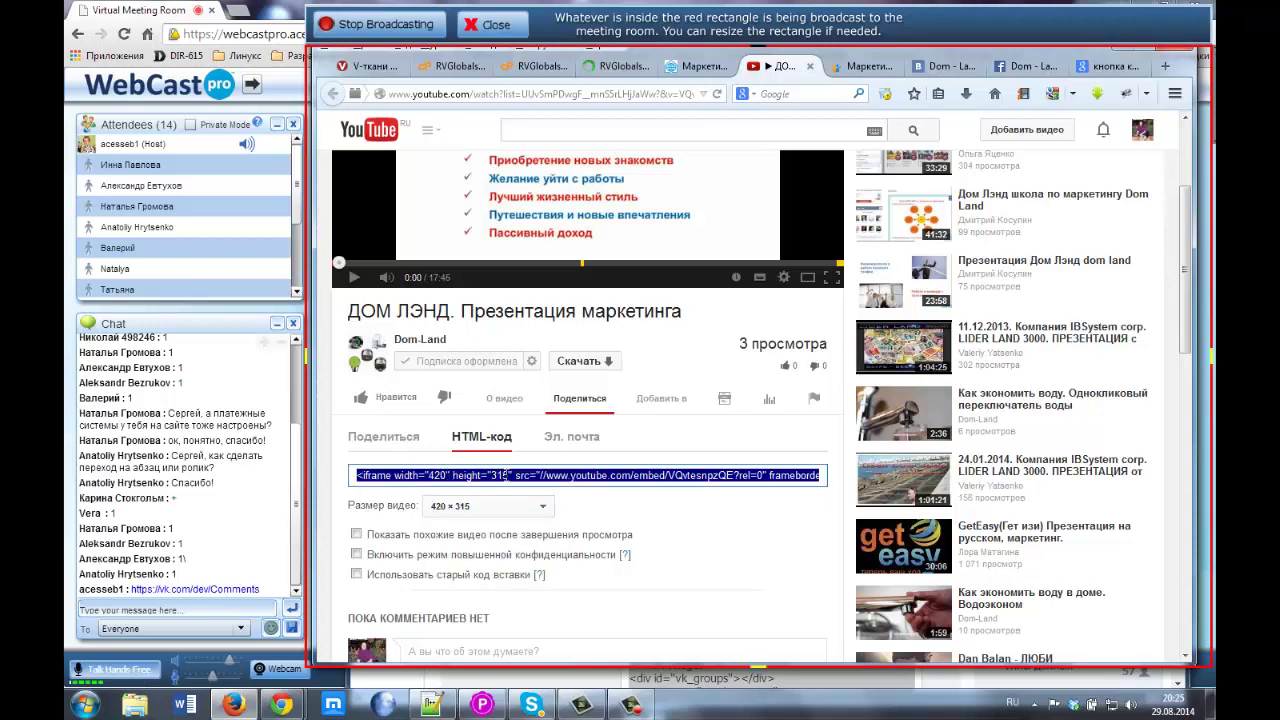
click(506, 475)
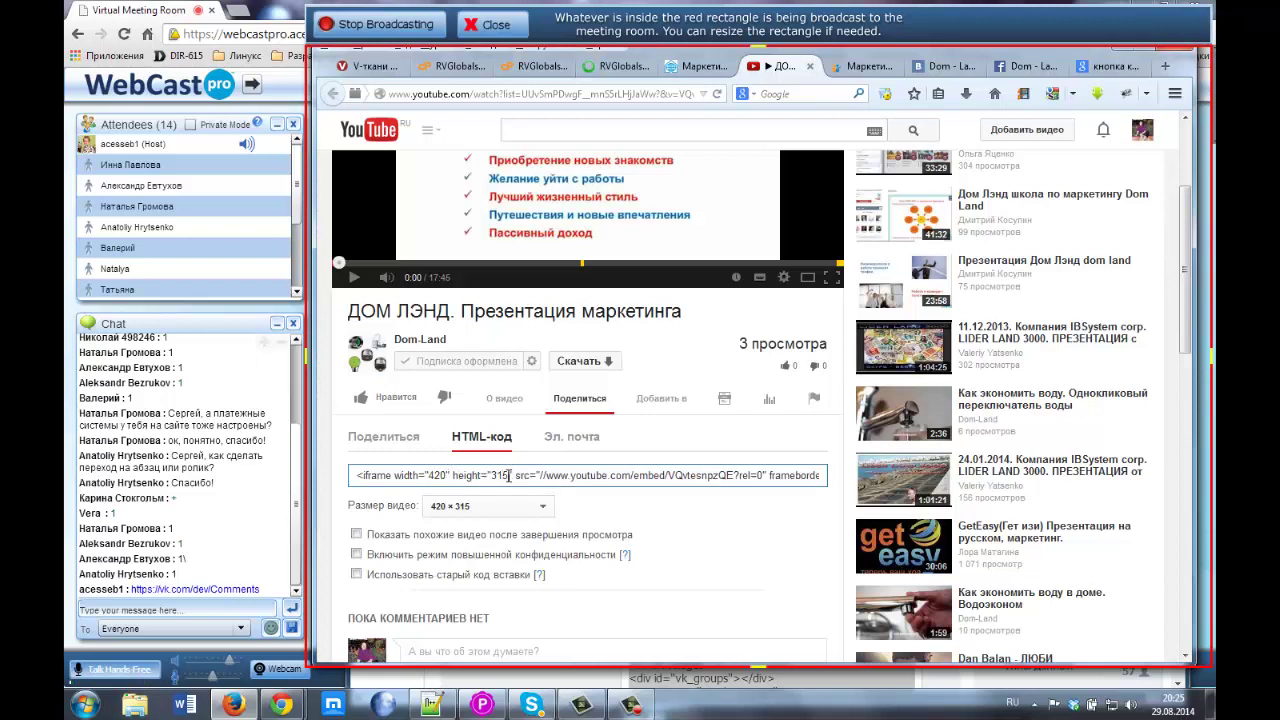
click(468, 475)
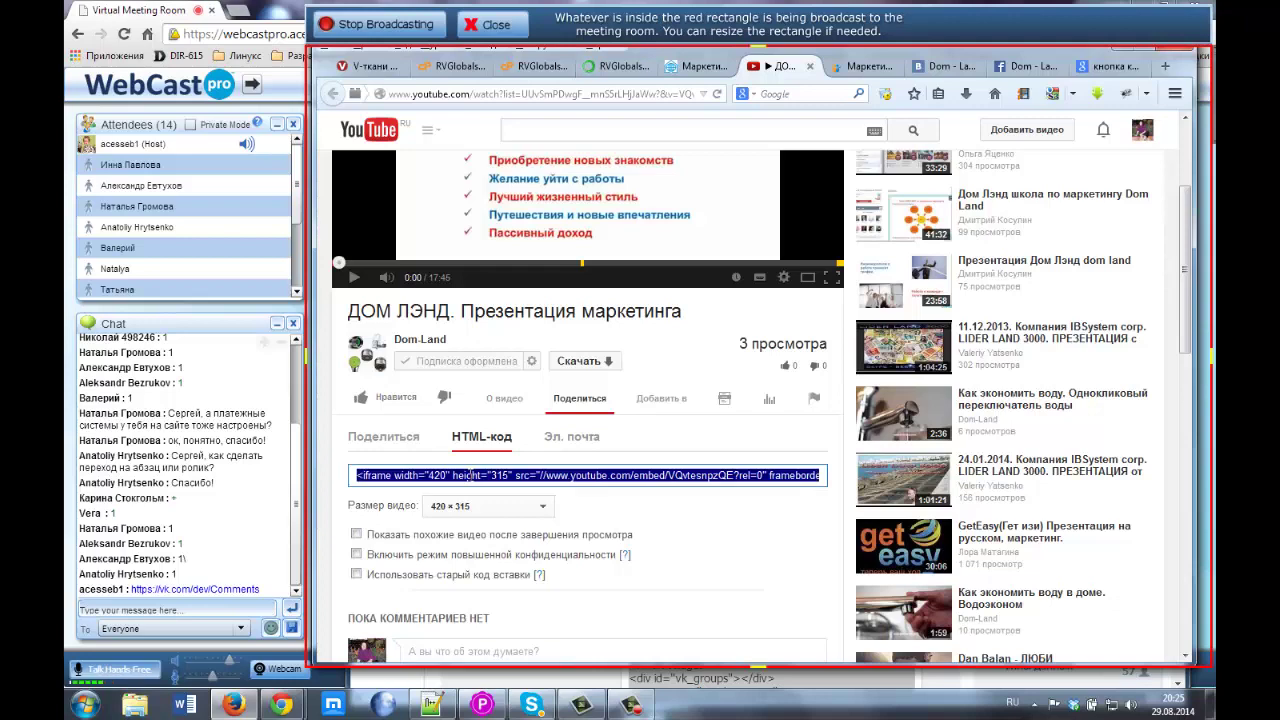
Return to the site builder's home page, briefly play the "Как экономить воду в доме. Водоэконом" video, and switch the editor to source mode
click(613, 68)
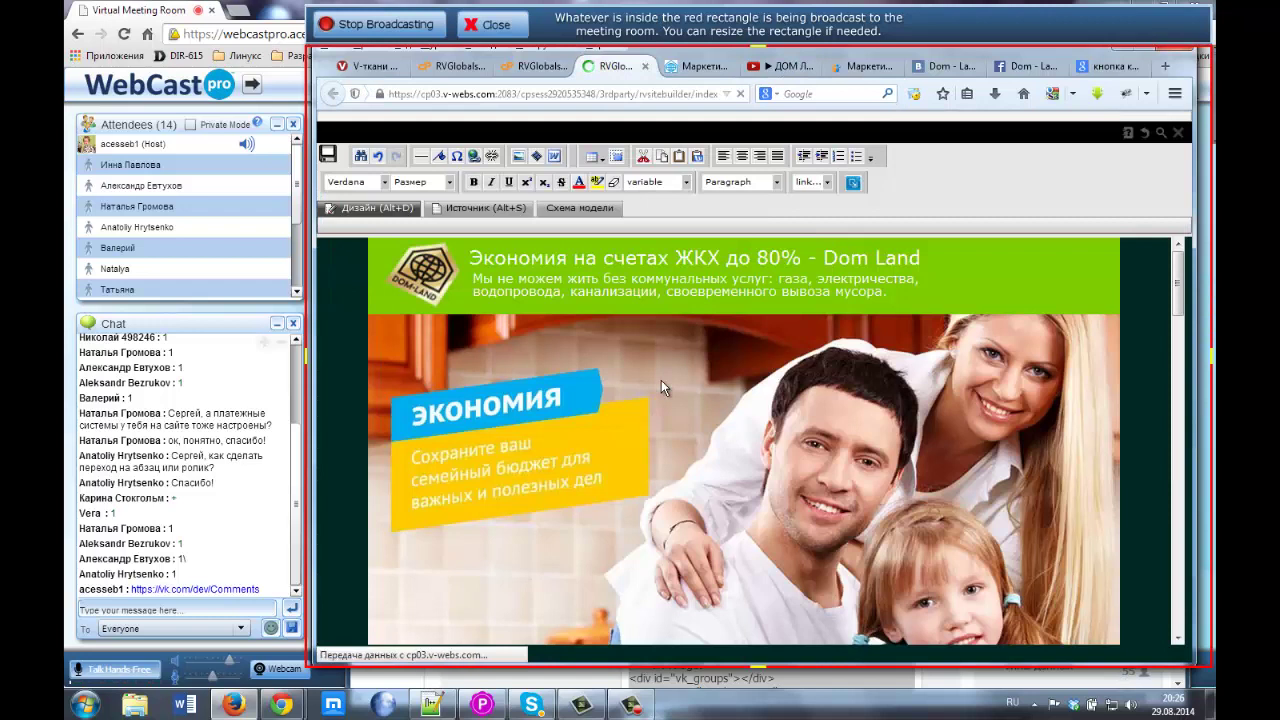
scroll(661, 380, down, 1)
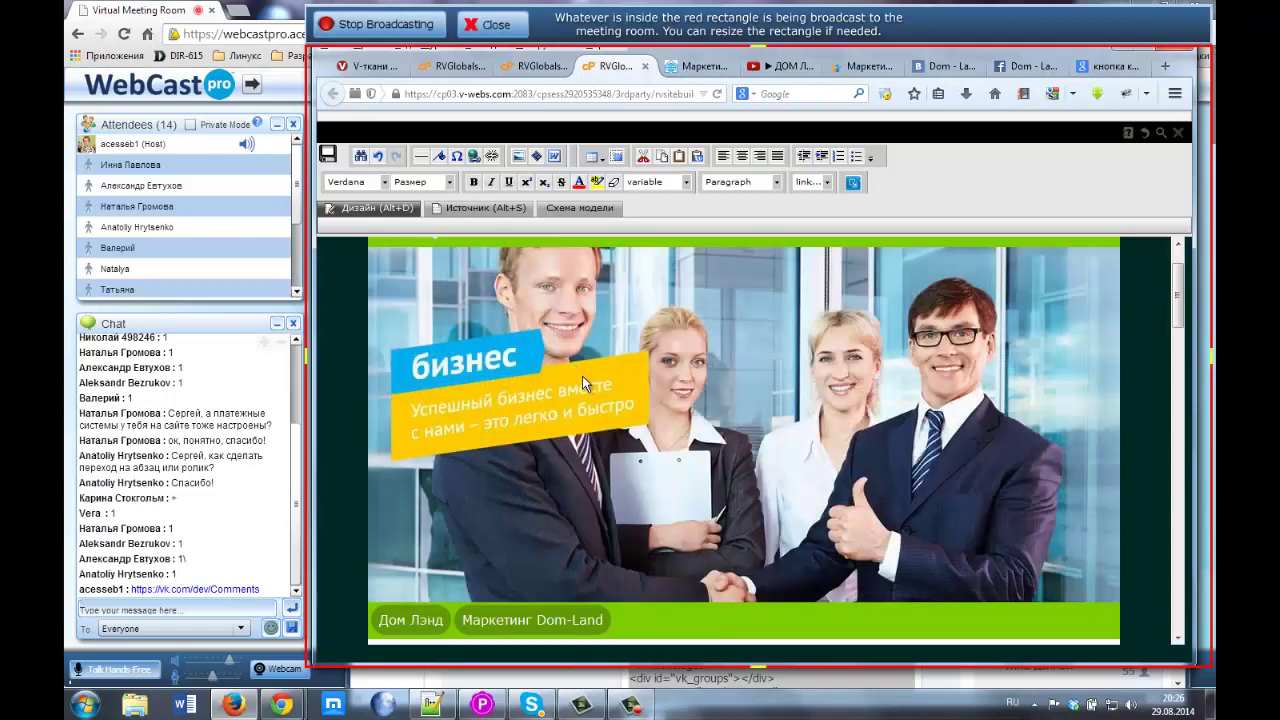
scroll(582, 376, down, 10)
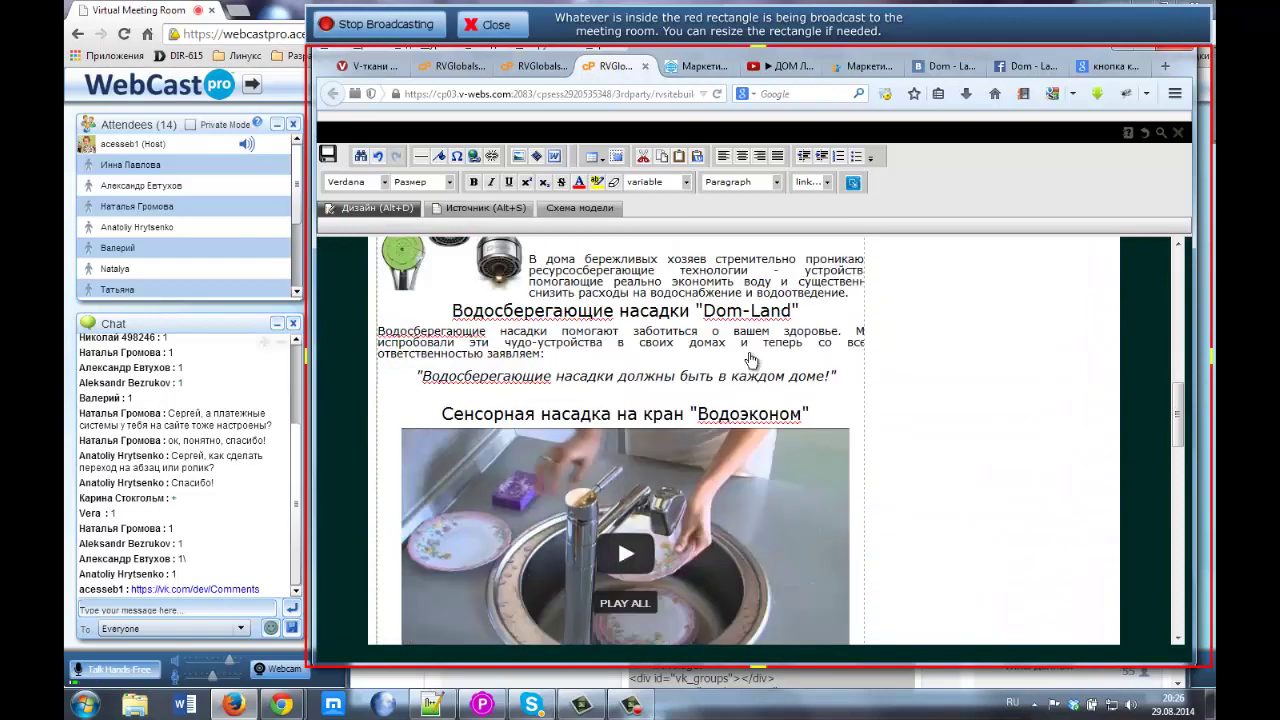
scroll(751, 360, down, 10)
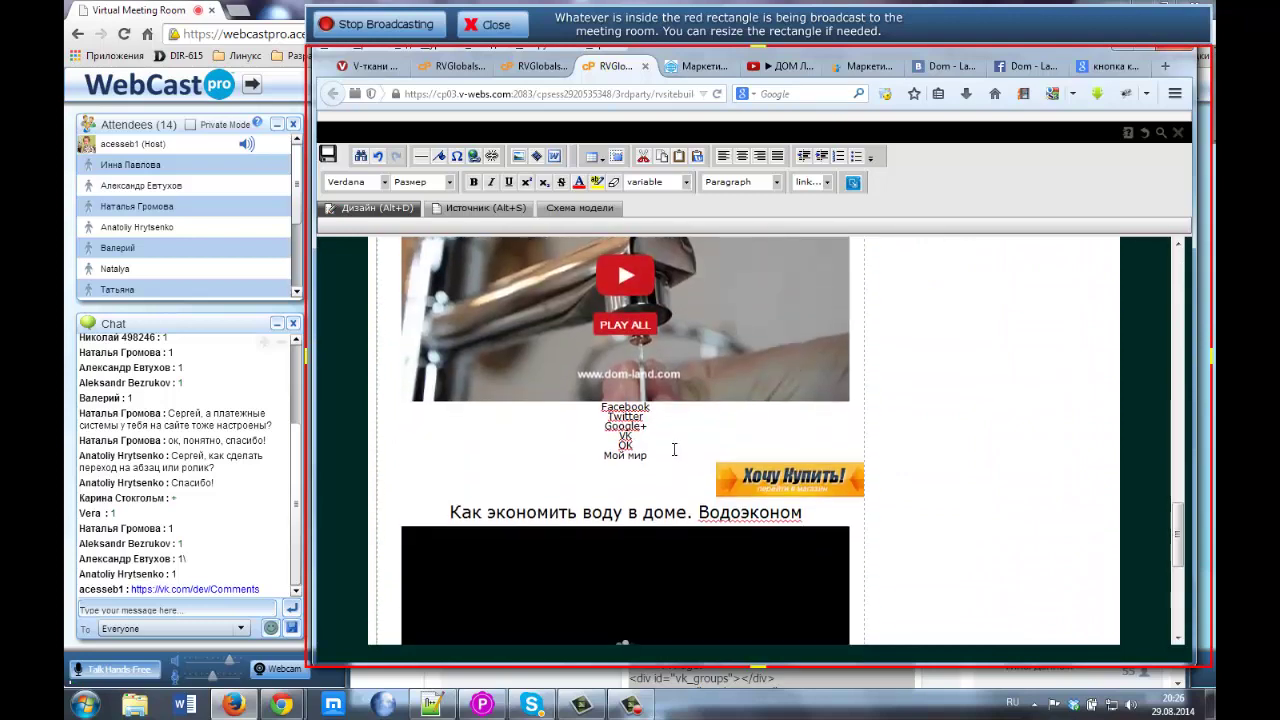
scroll(674, 450, down, 3)
click(656, 444)
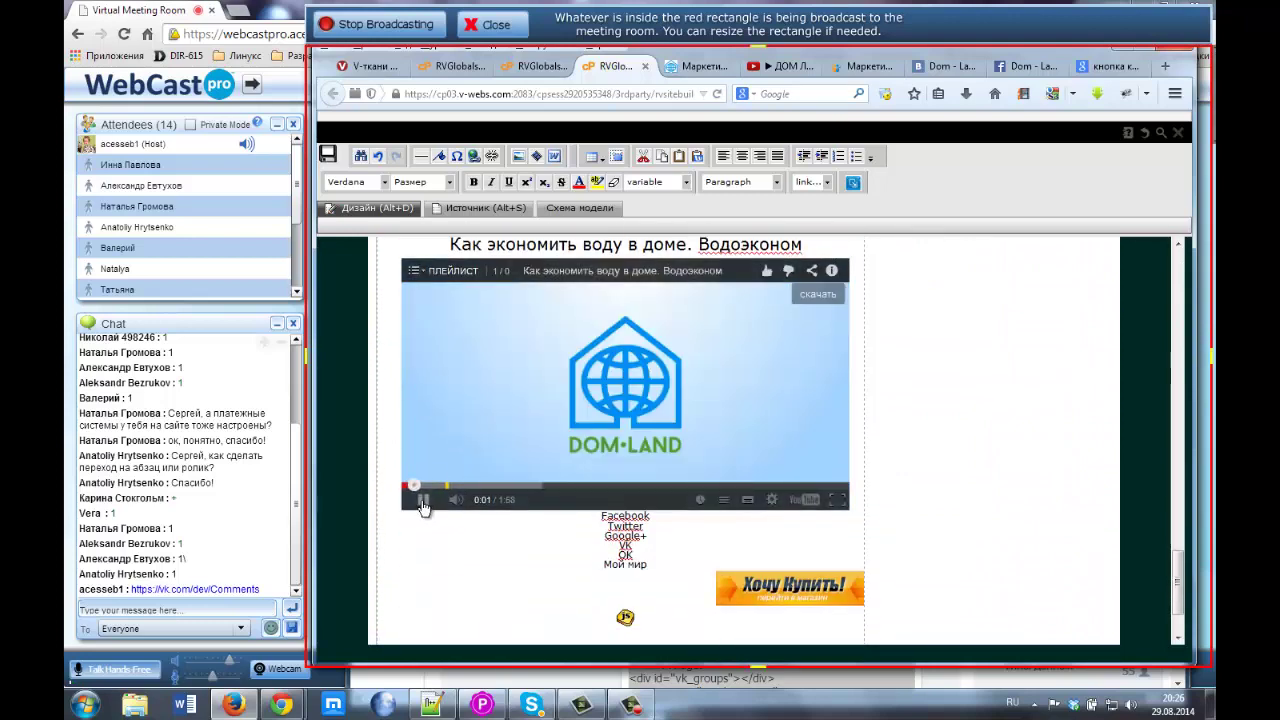
click(423, 500)
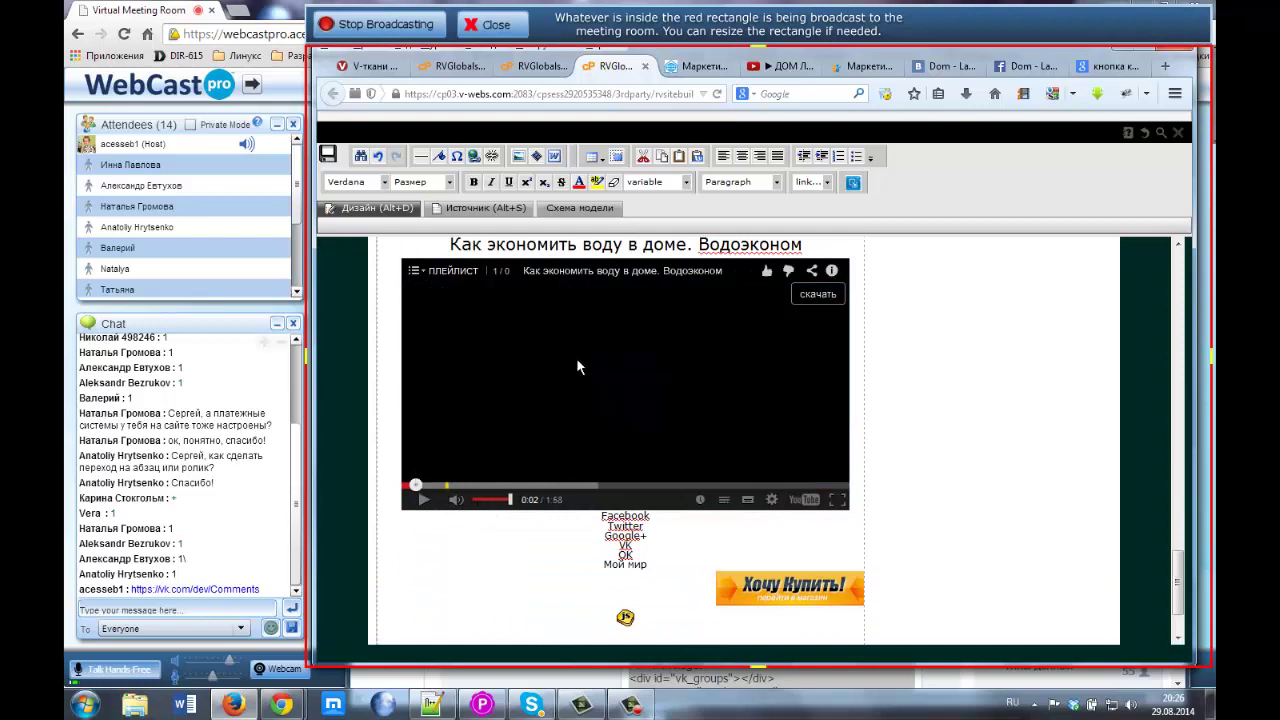
click(460, 210)
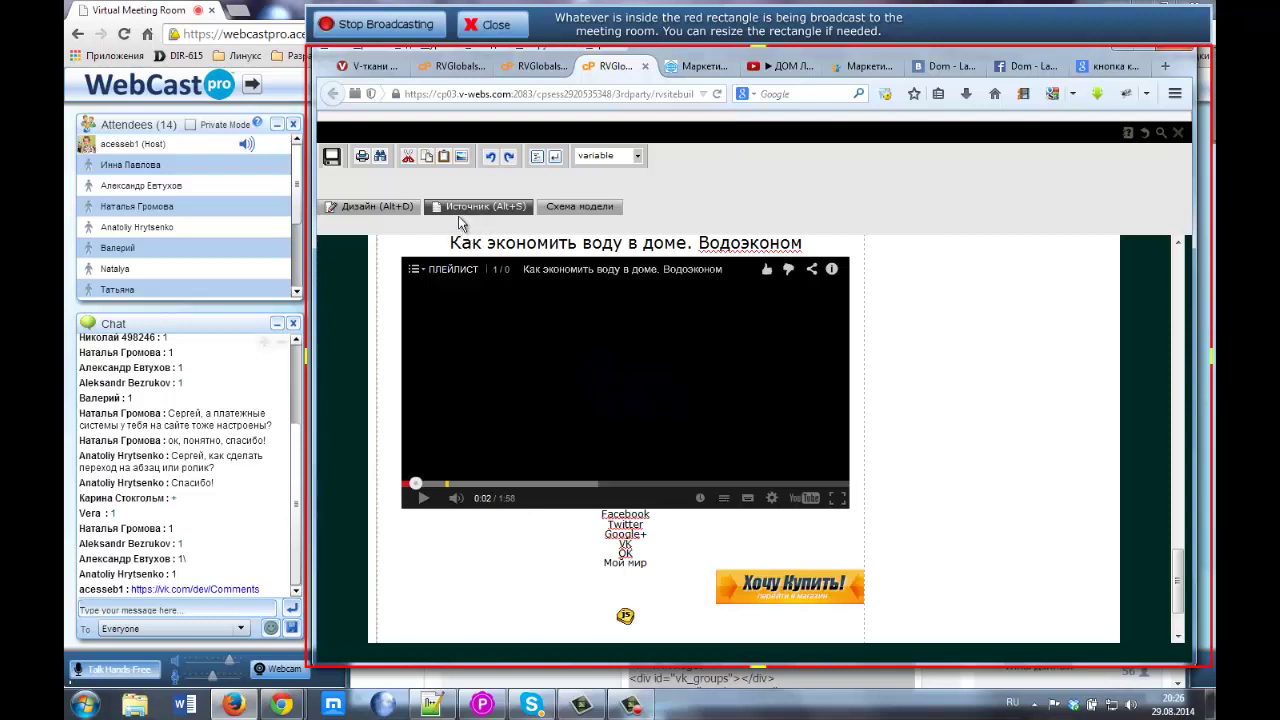
scroll(382, 267, up, 1)
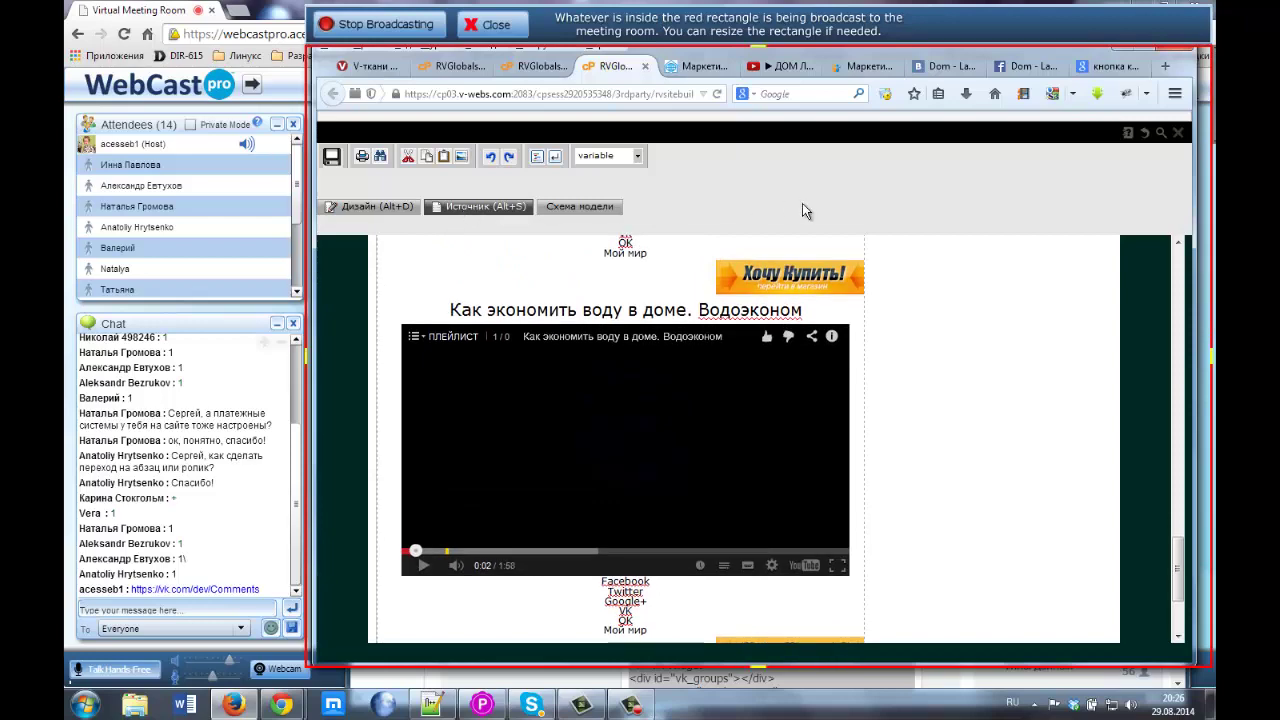
In the marketing page's source code, find the YouTube iframe under the "Презентация Dom-Land" heading and select its whole code
click(519, 66)
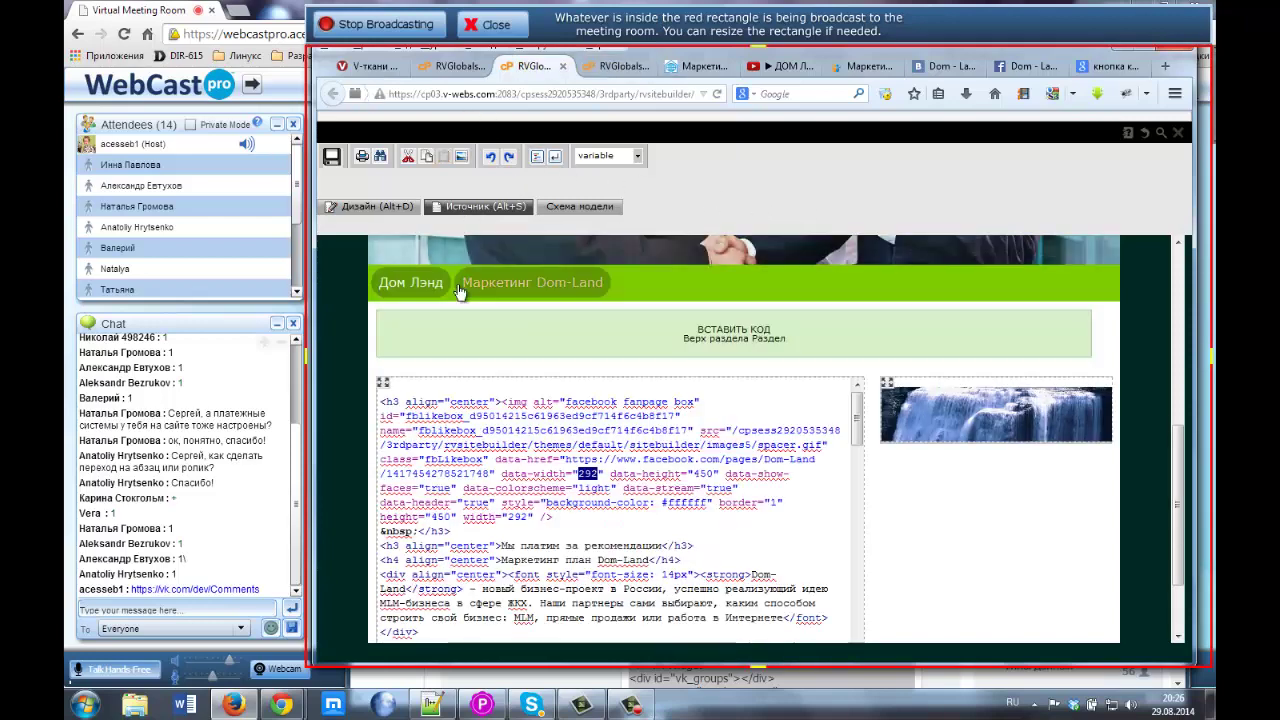
click(501, 474)
scroll(683, 490, down, 10)
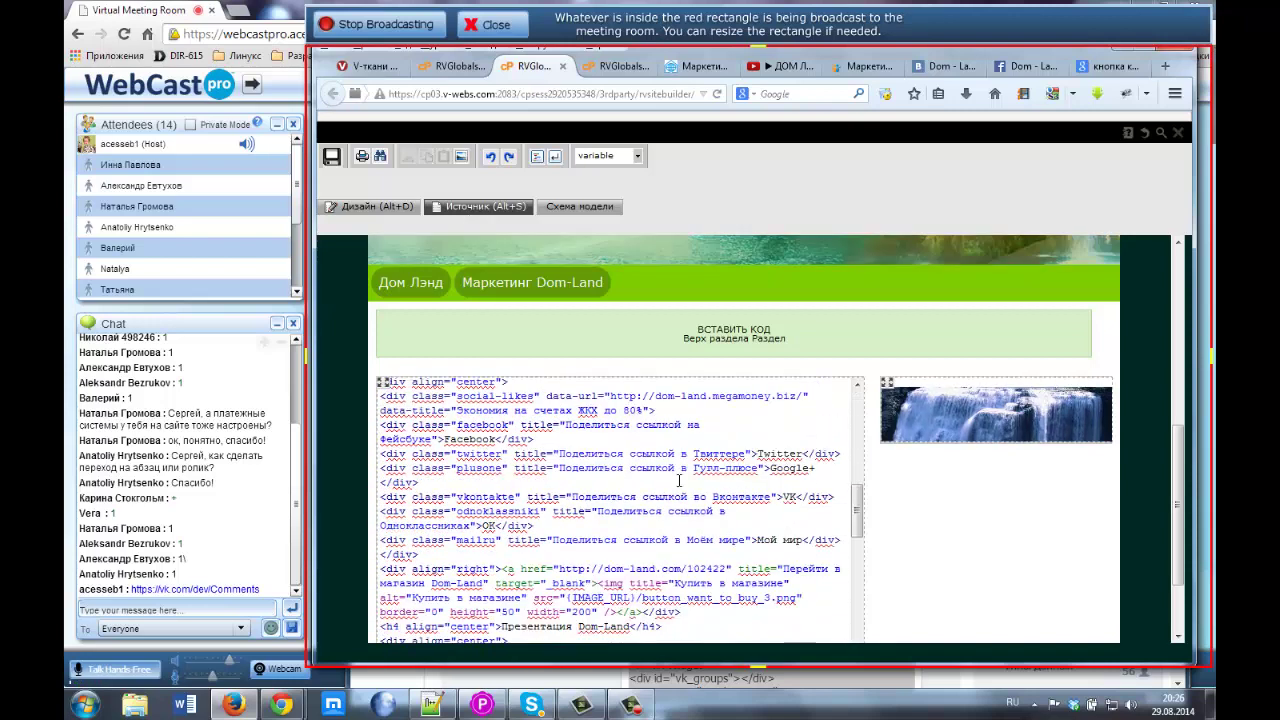
scroll(679, 481, down, 1)
scroll(679, 481, down, 2)
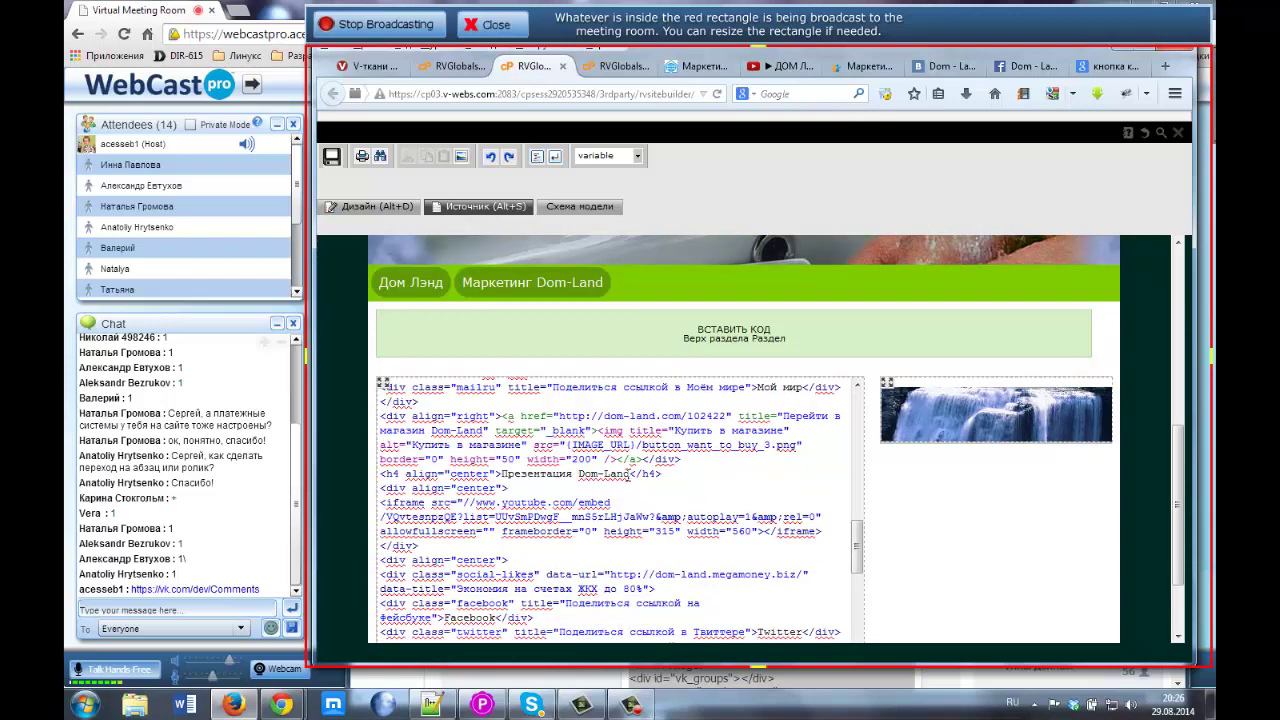
scroll(597, 516, down, 3)
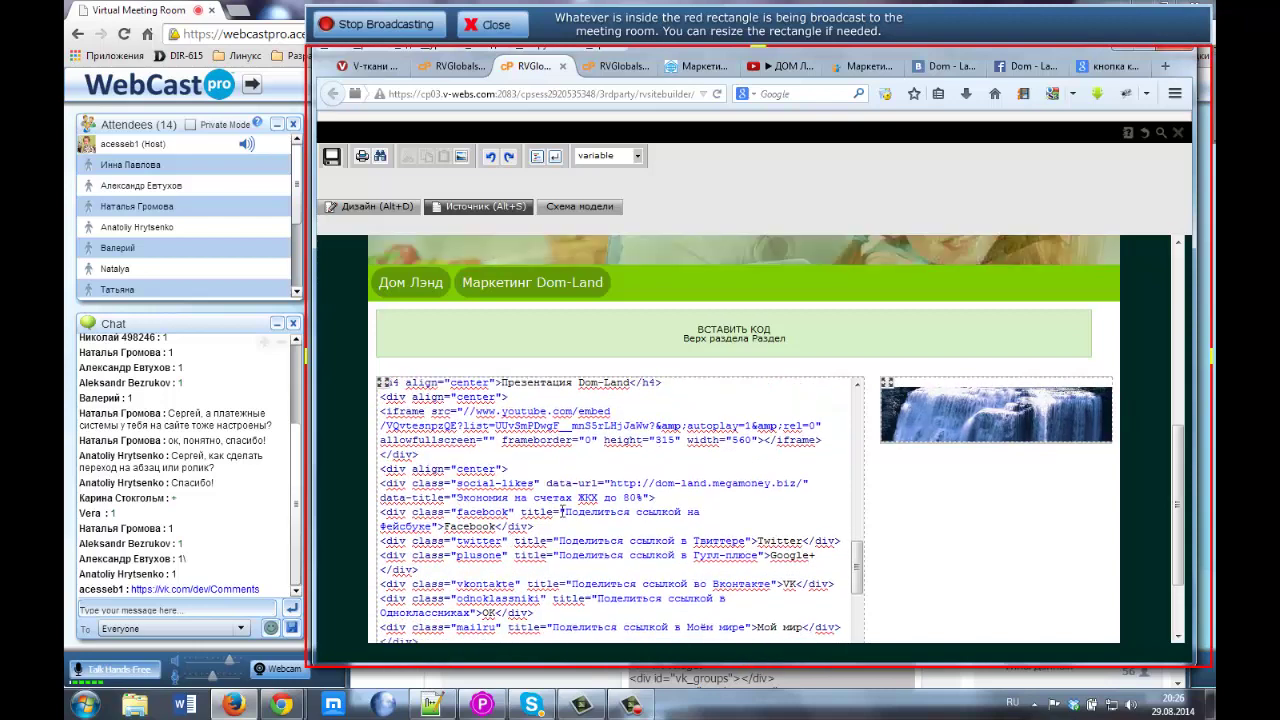
scroll(520, 527, down, 1)
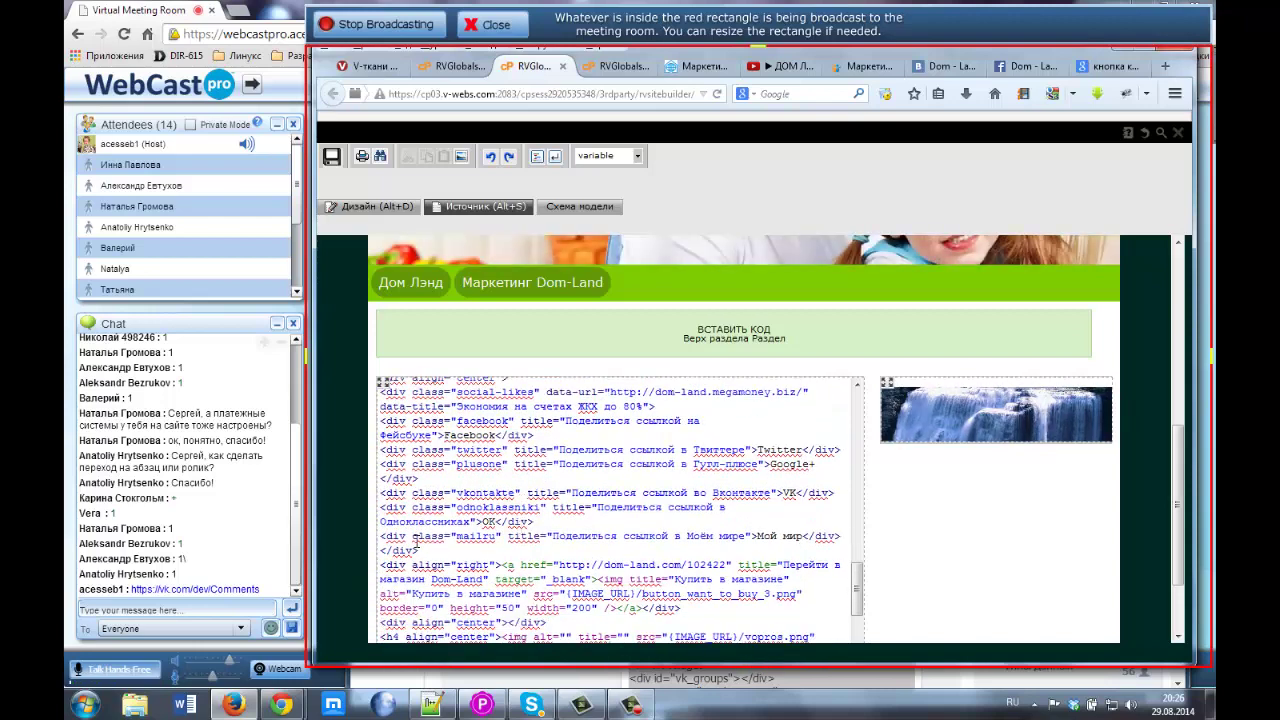
scroll(415, 541, down, 2)
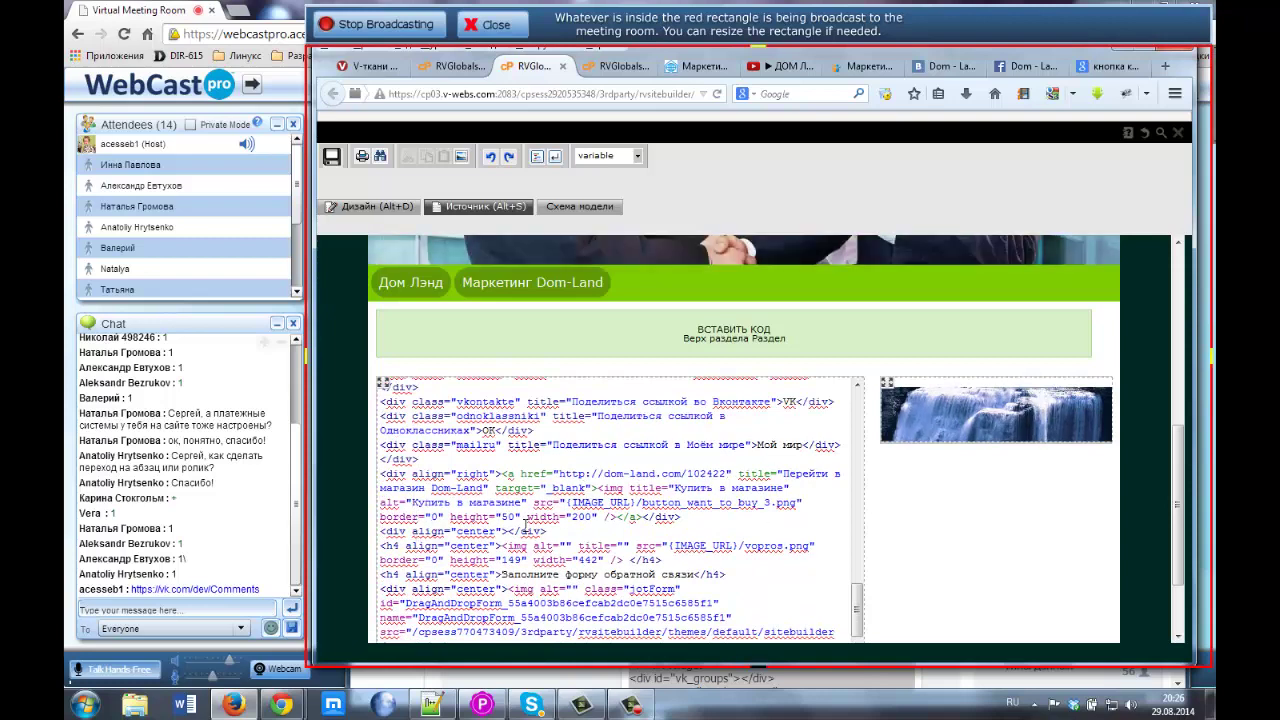
scroll(520, 531, down, 1)
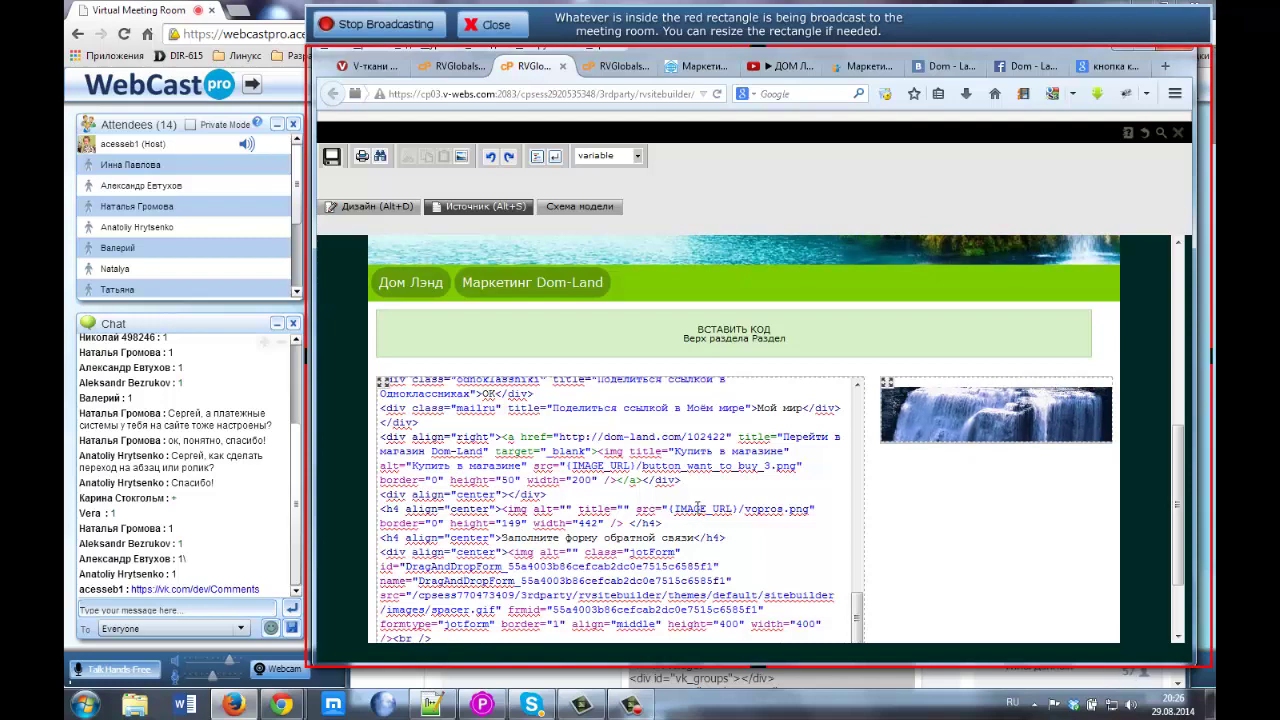
scroll(662, 486, up, 2)
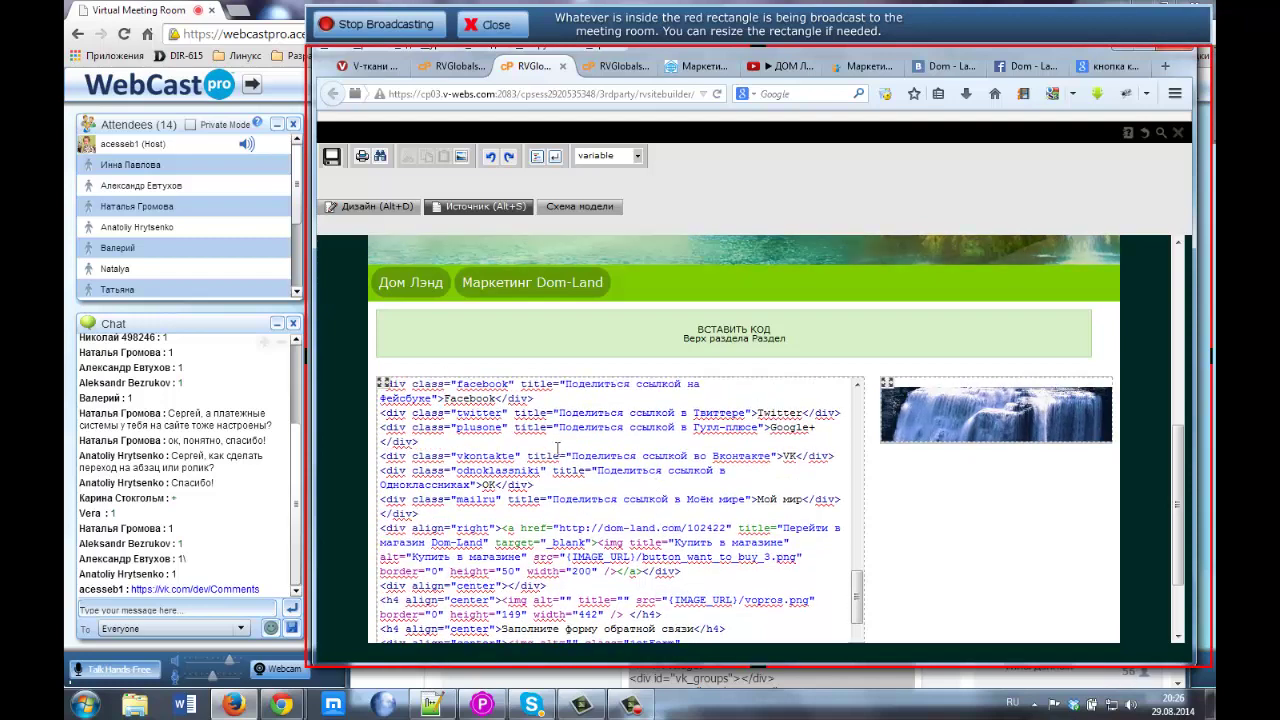
scroll(538, 438, up, 2)
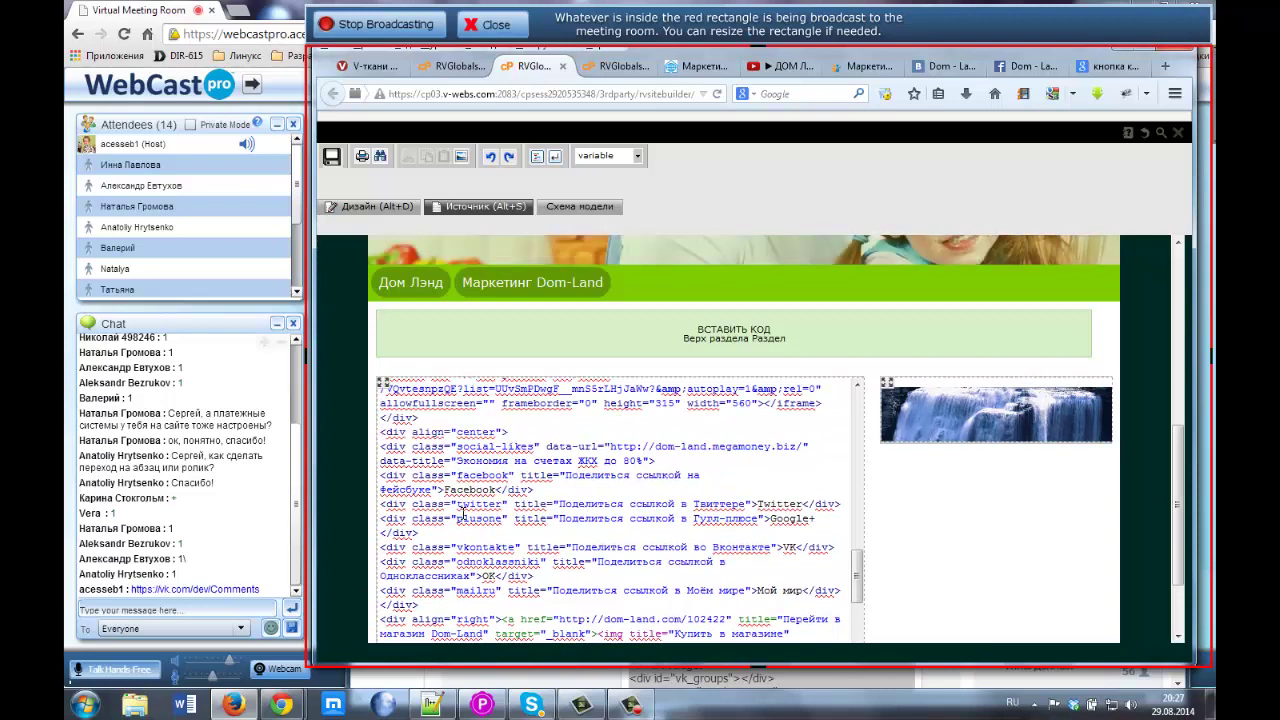
scroll(463, 510, up, 2)
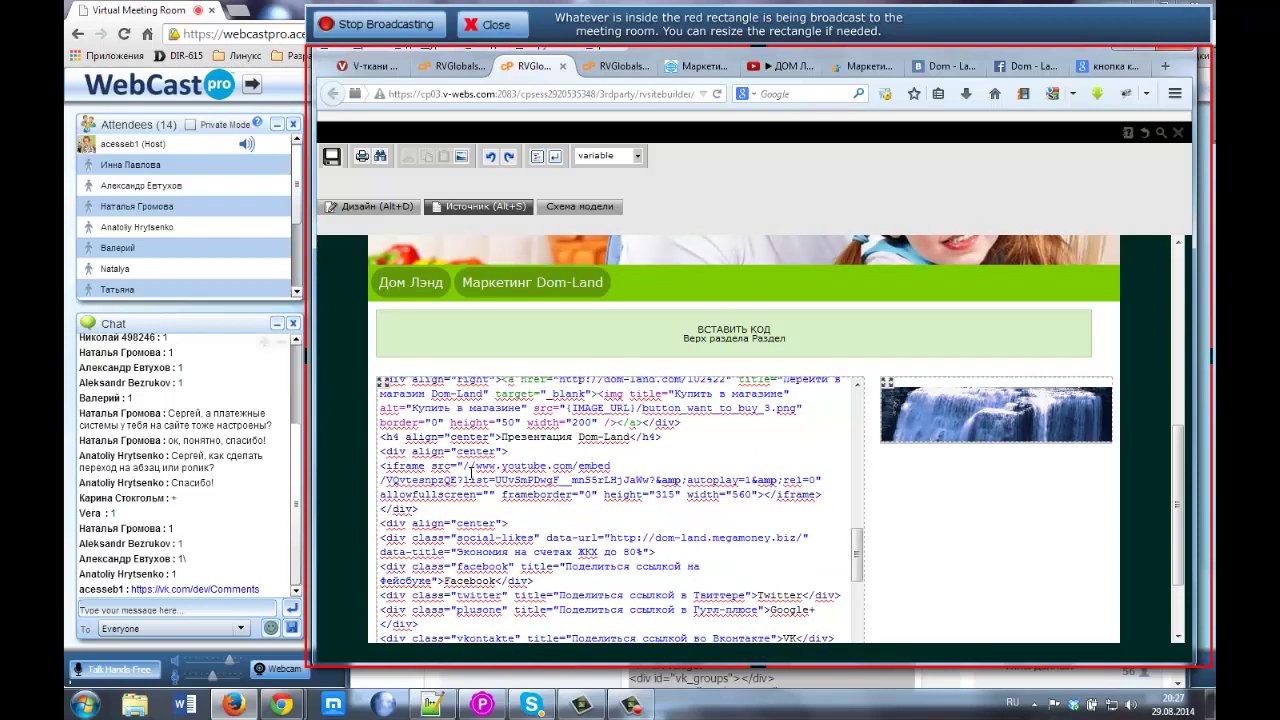
drag(382, 467, 834, 488)
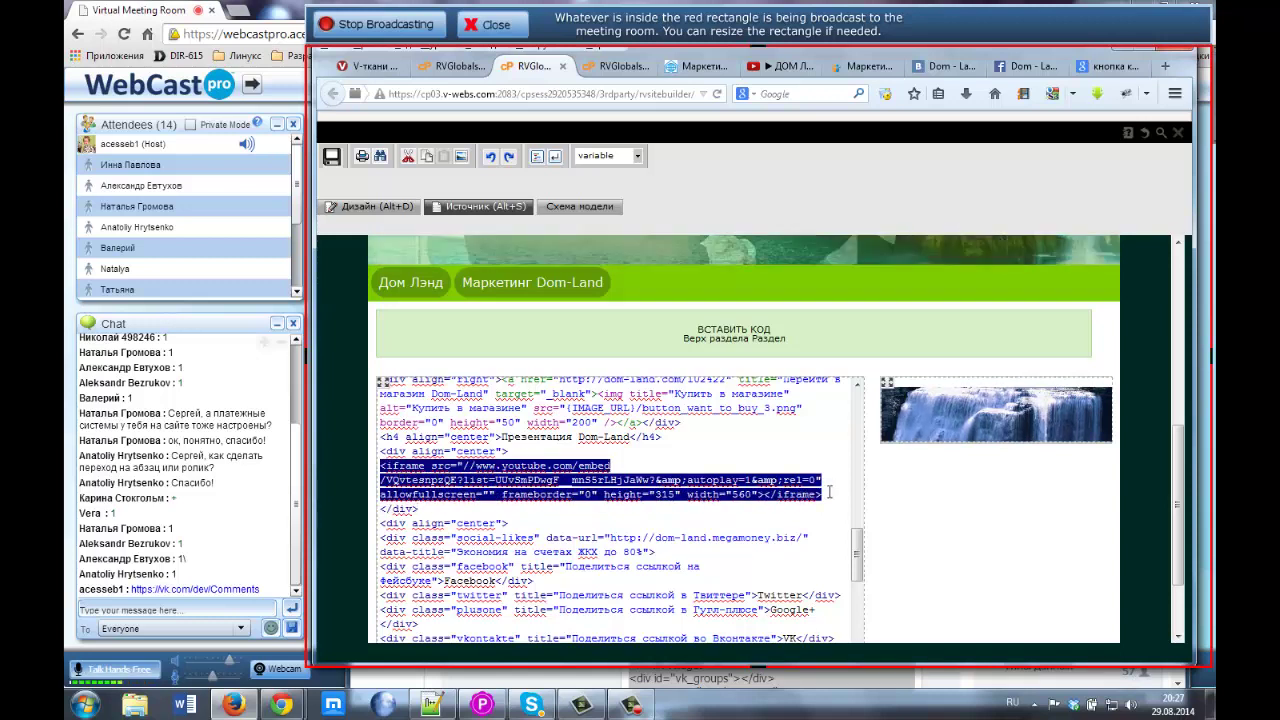
Compare YouTube's embed code for the presentation video with the playlist and autoplay parameters in the marketing page's iframe code
click(778, 66)
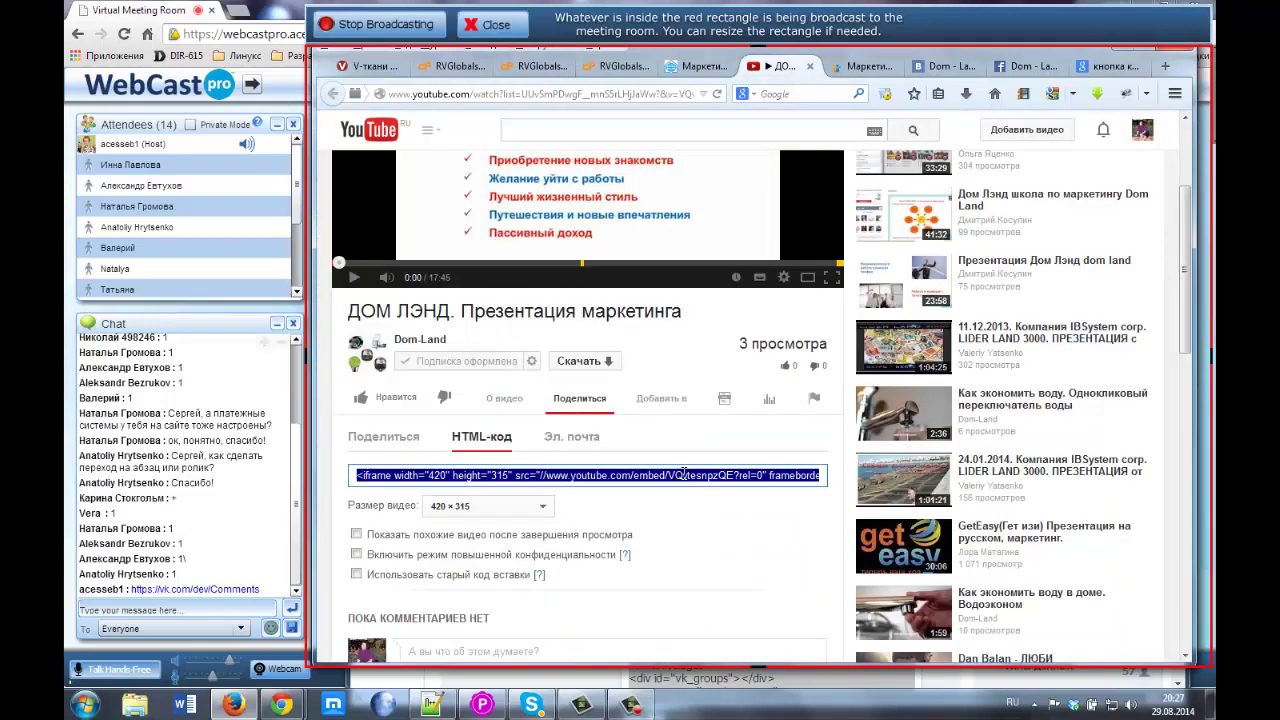
click(530, 65)
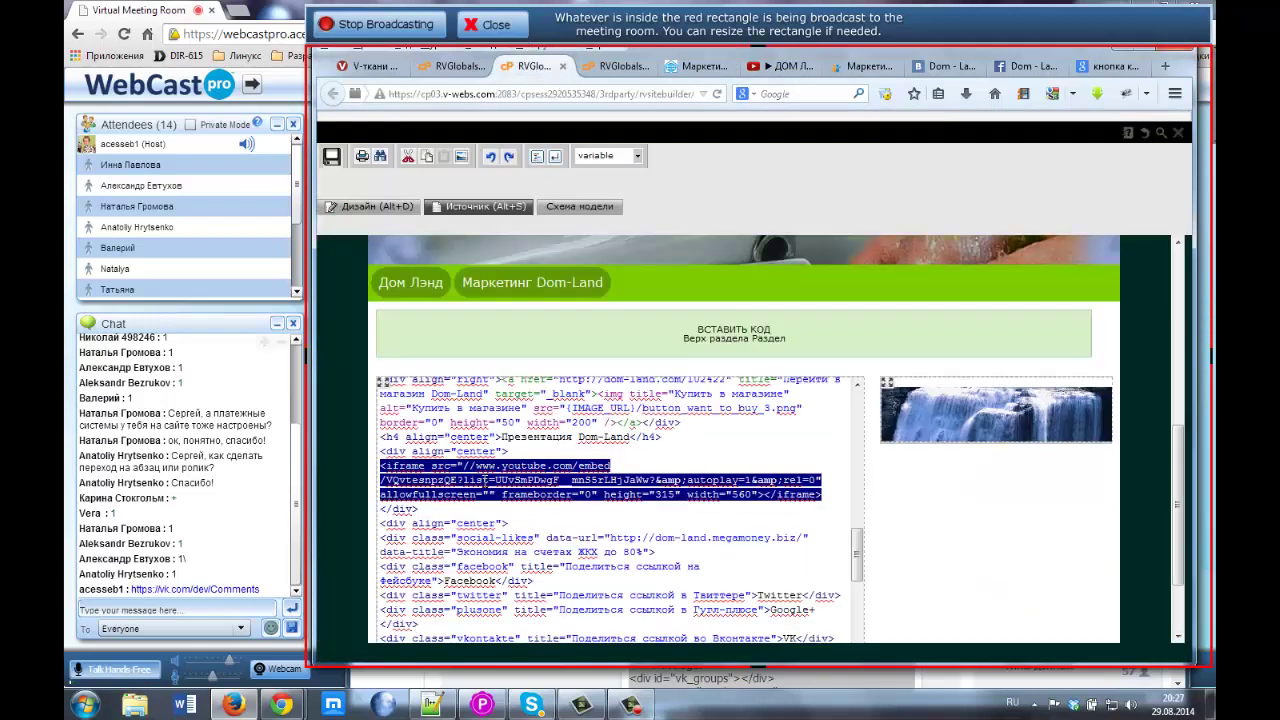
click(487, 481)
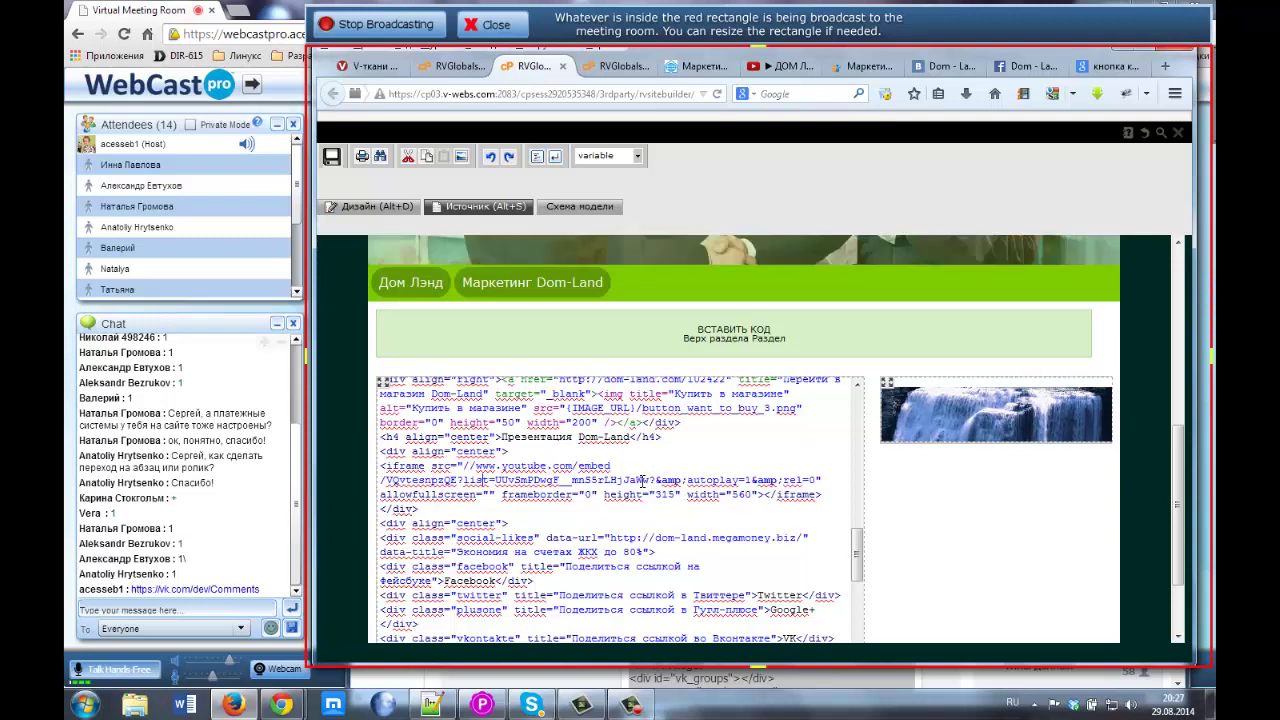
Switch to Notepad++ and paste the 420 × 315 YouTube iframe code into a new document, in a smaller window over the browser
click(432, 704)
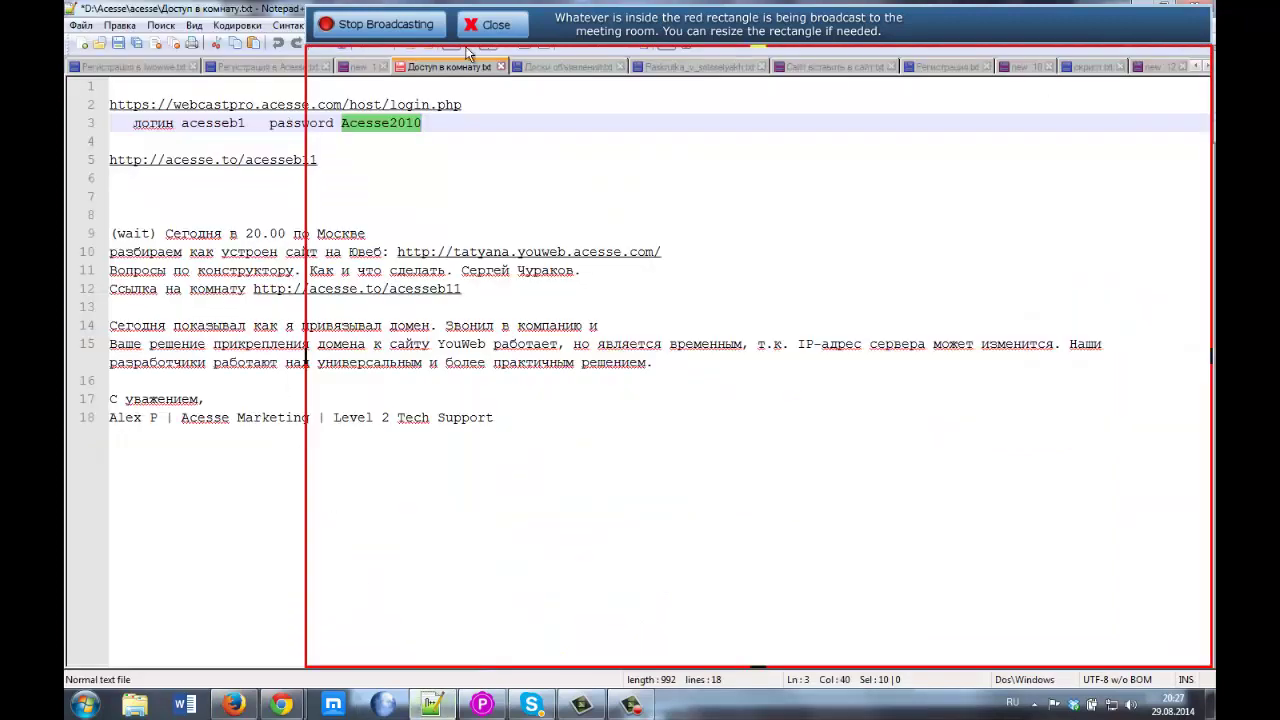
click(82, 43)
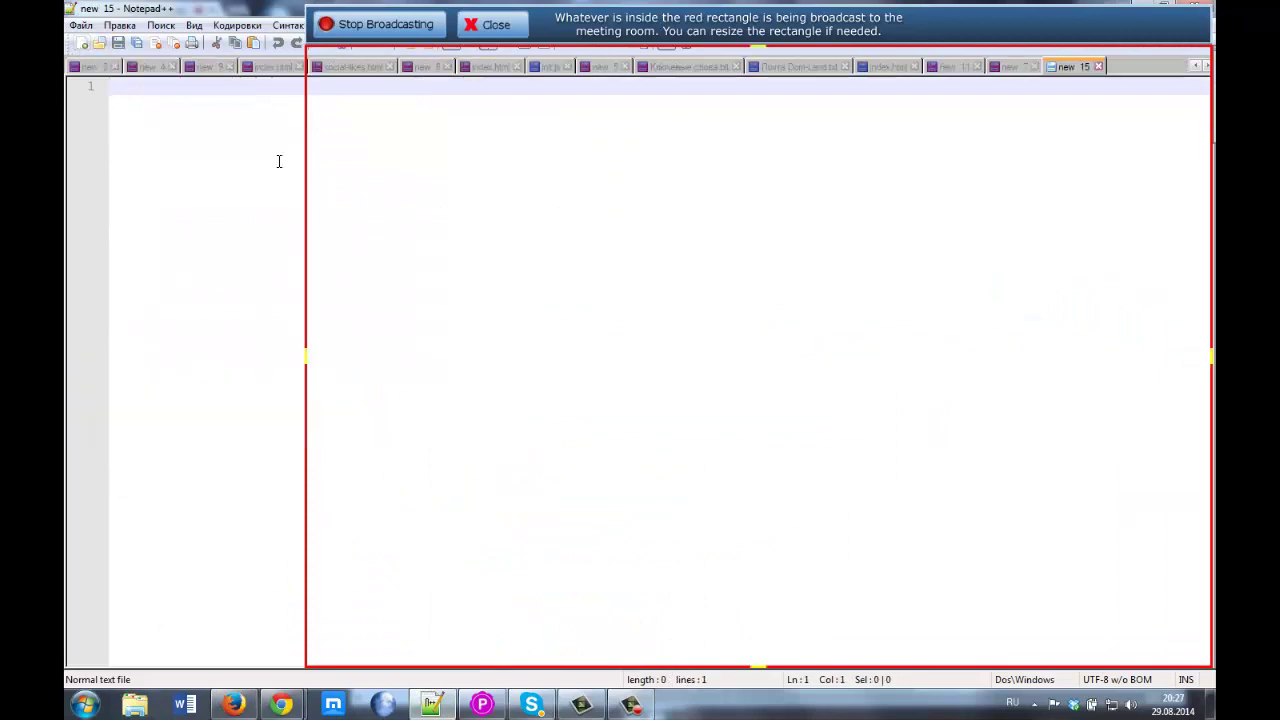
double_click(234, 10)
drag(234, 20, 498, 101)
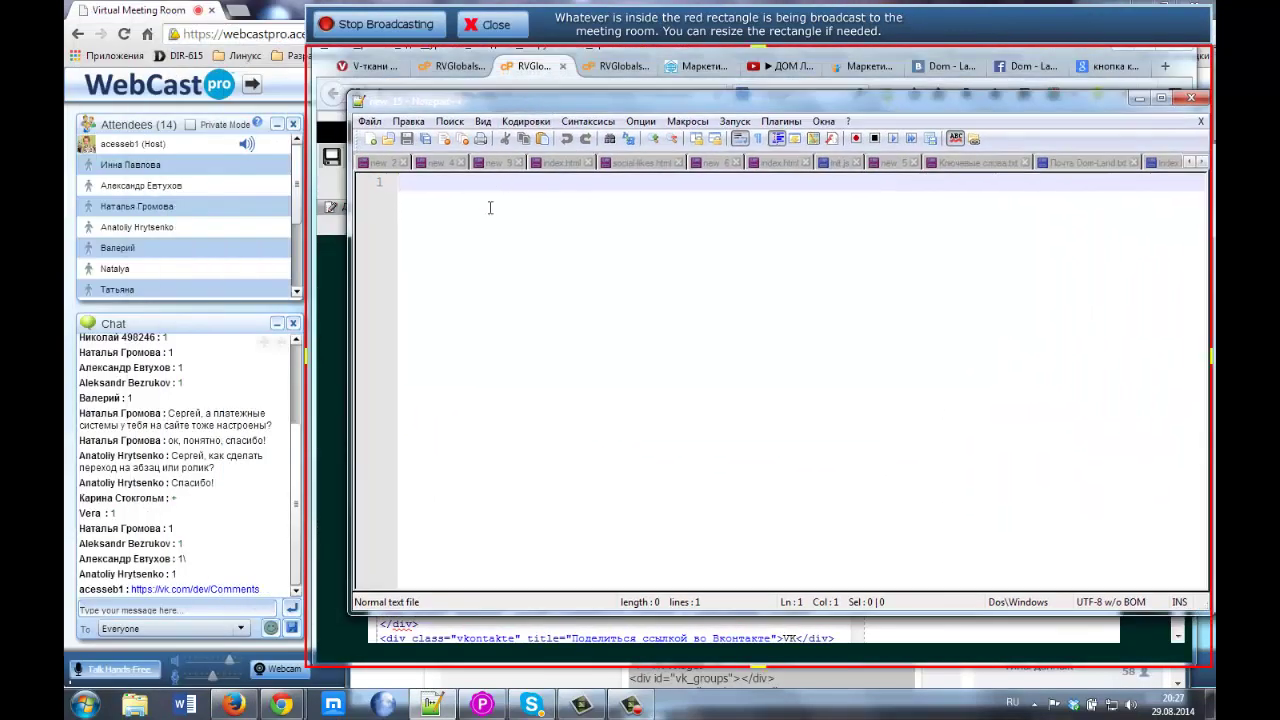
text(<iframe width="420" height="315" src="//www.youtube.com/embed/VQvtesnpzQE?rel=0" frameborder="0" allowfullscreen></iframe>)
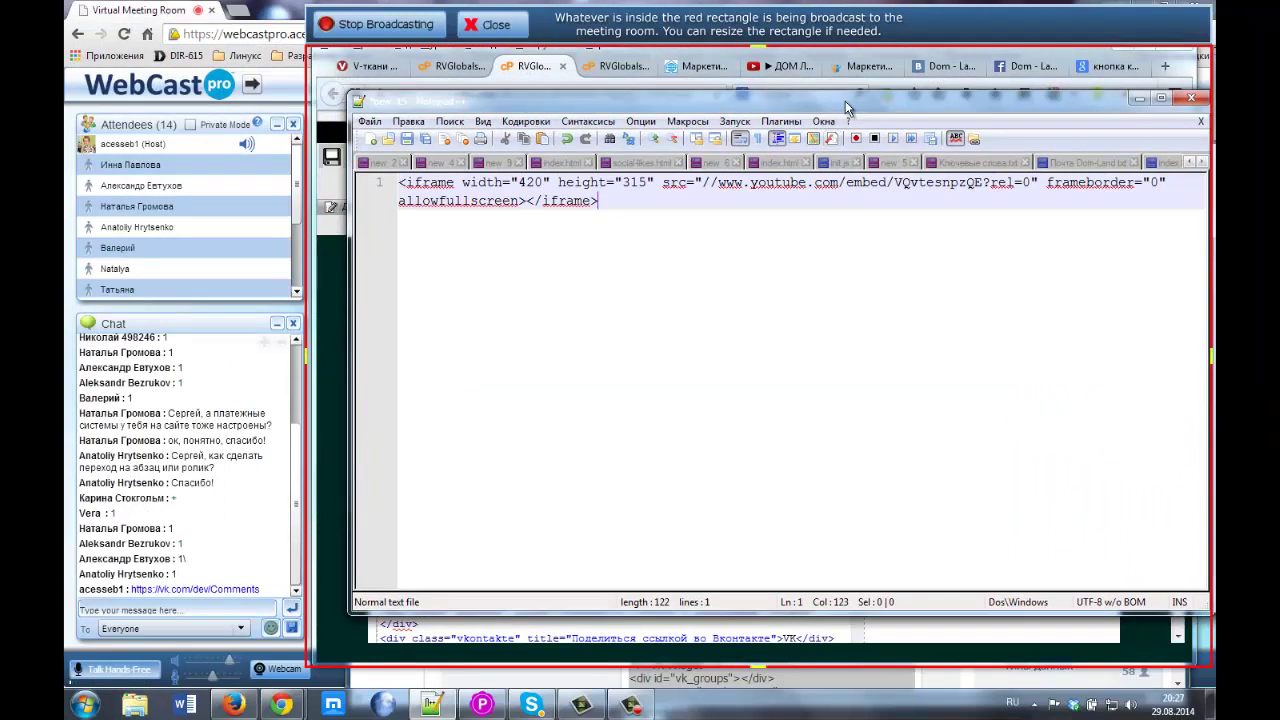
drag(849, 104, 836, 110)
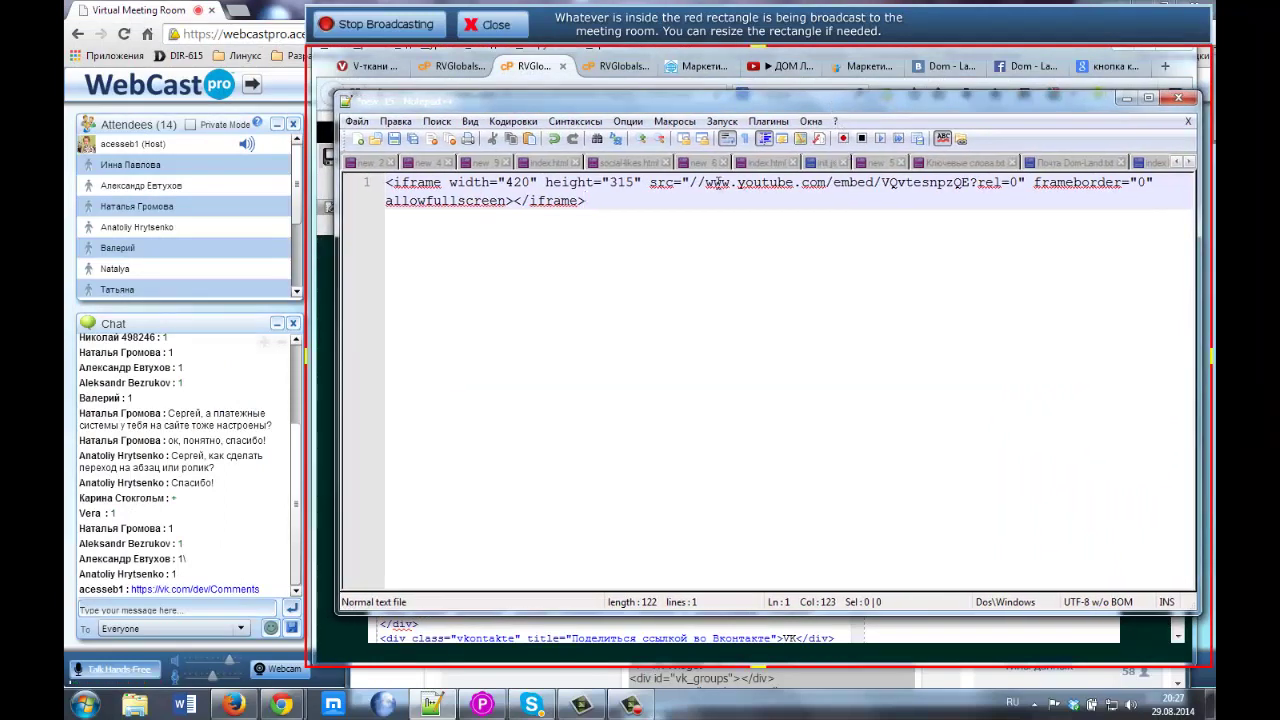
Examine the video address in the pasted iframe's src attribute and the question mark before its rel parameter
drag(690, 182, 1019, 182)
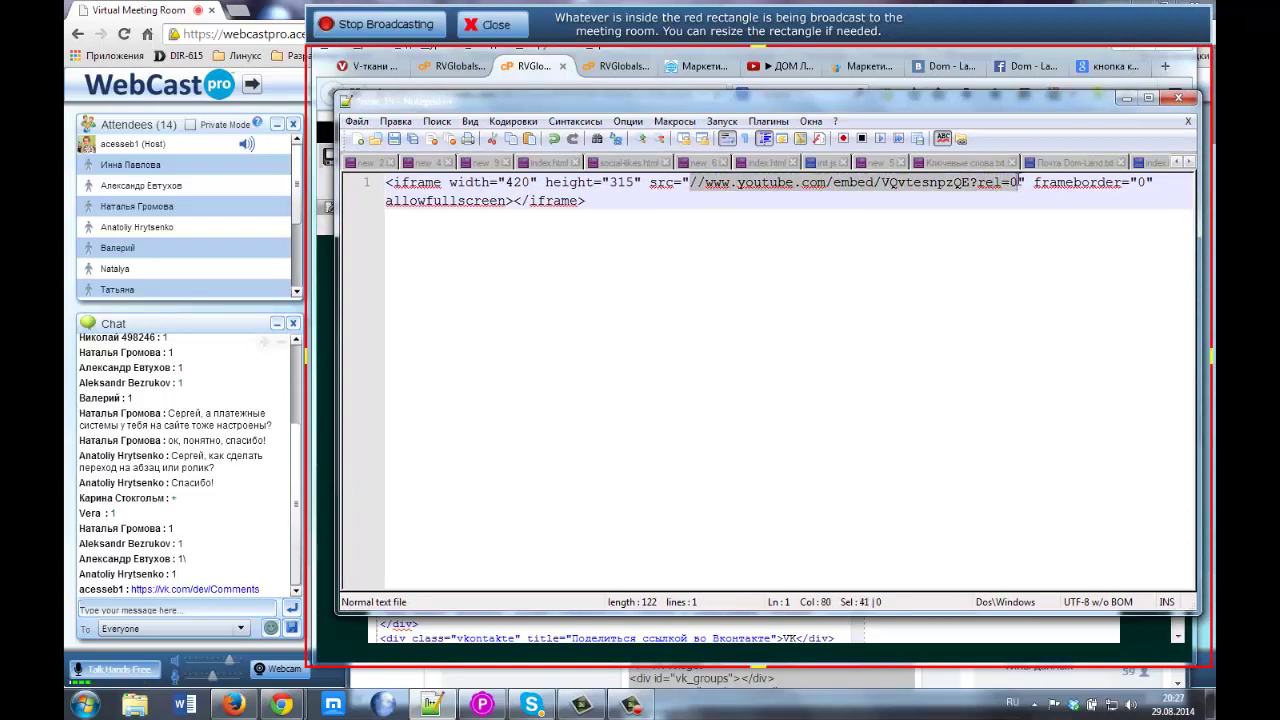
click(983, 196)
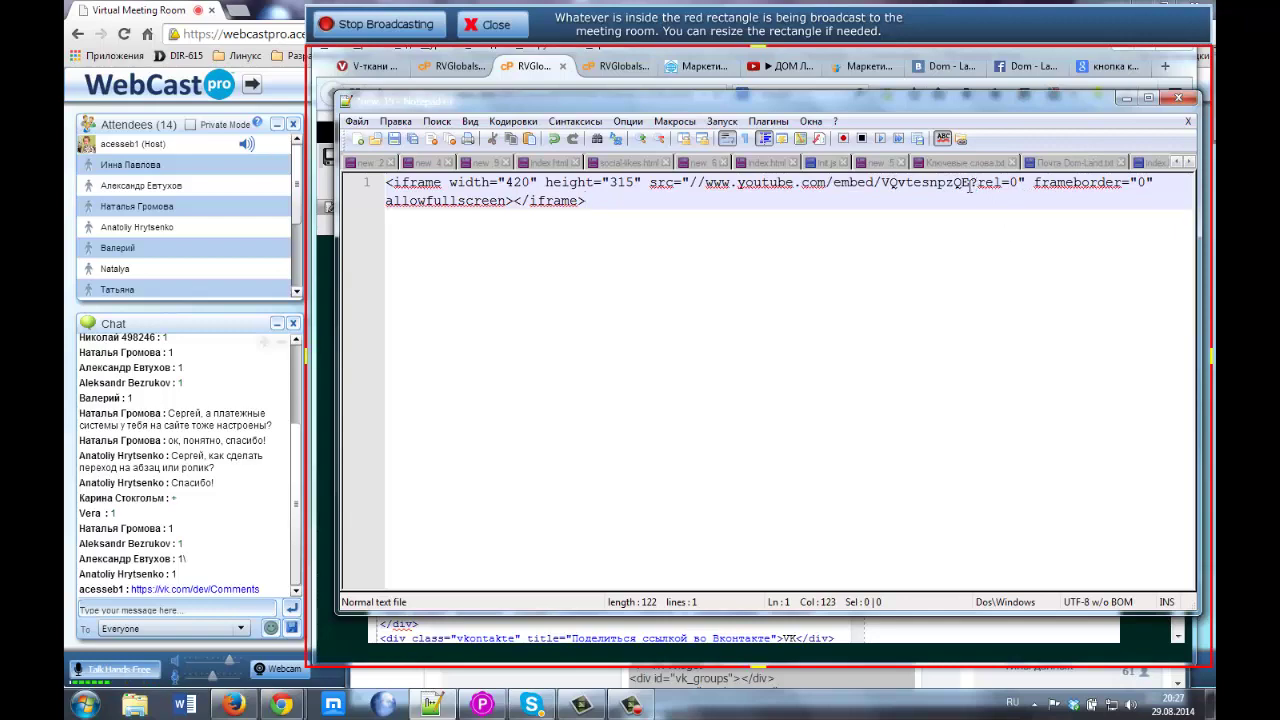
drag(967, 183, 974, 183)
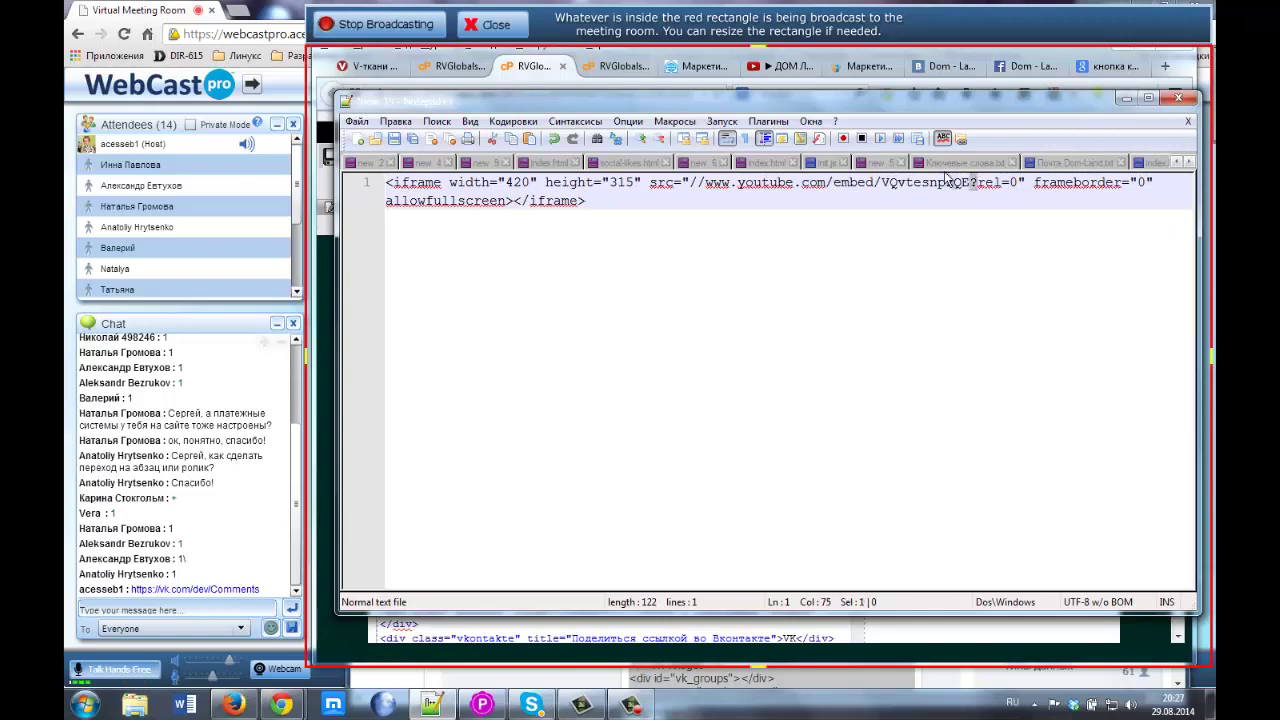
drag(819, 102, 819, 140)
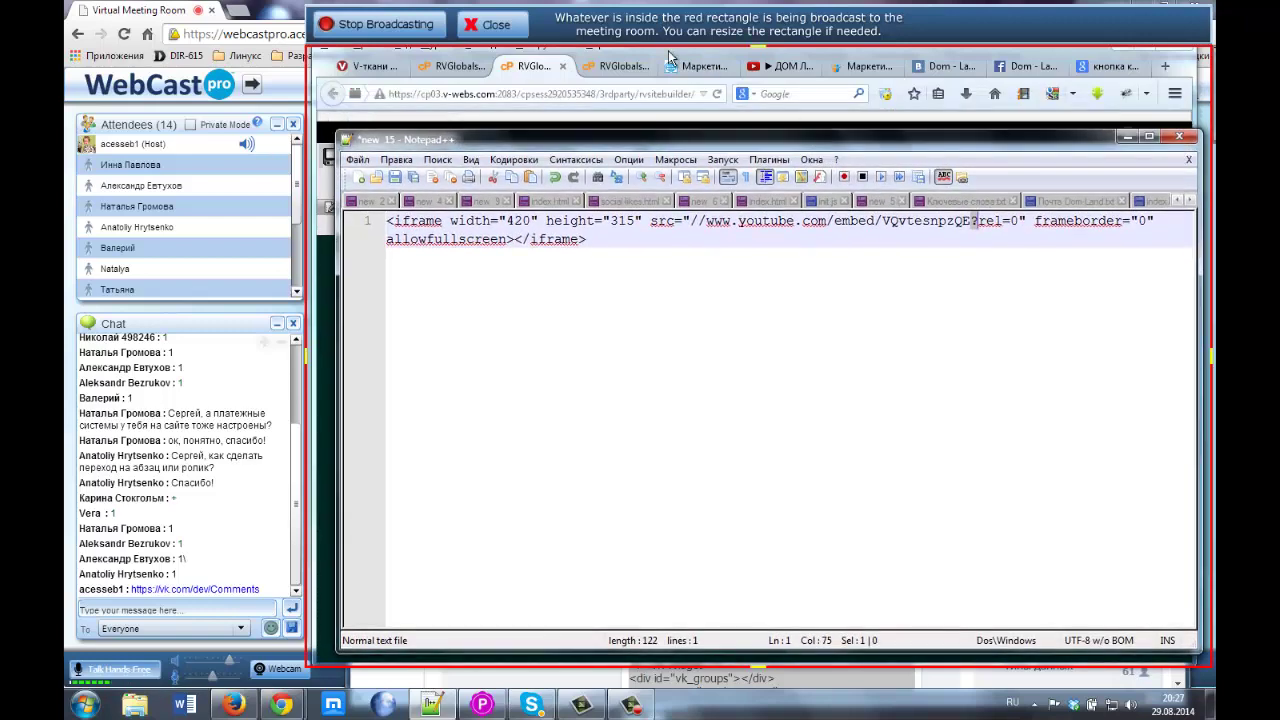
Copy &amp;autoplay=1&amp;rel=0 from the marketing page's source and insert it after the question mark in the Notepad++ iframe address
click(665, 57)
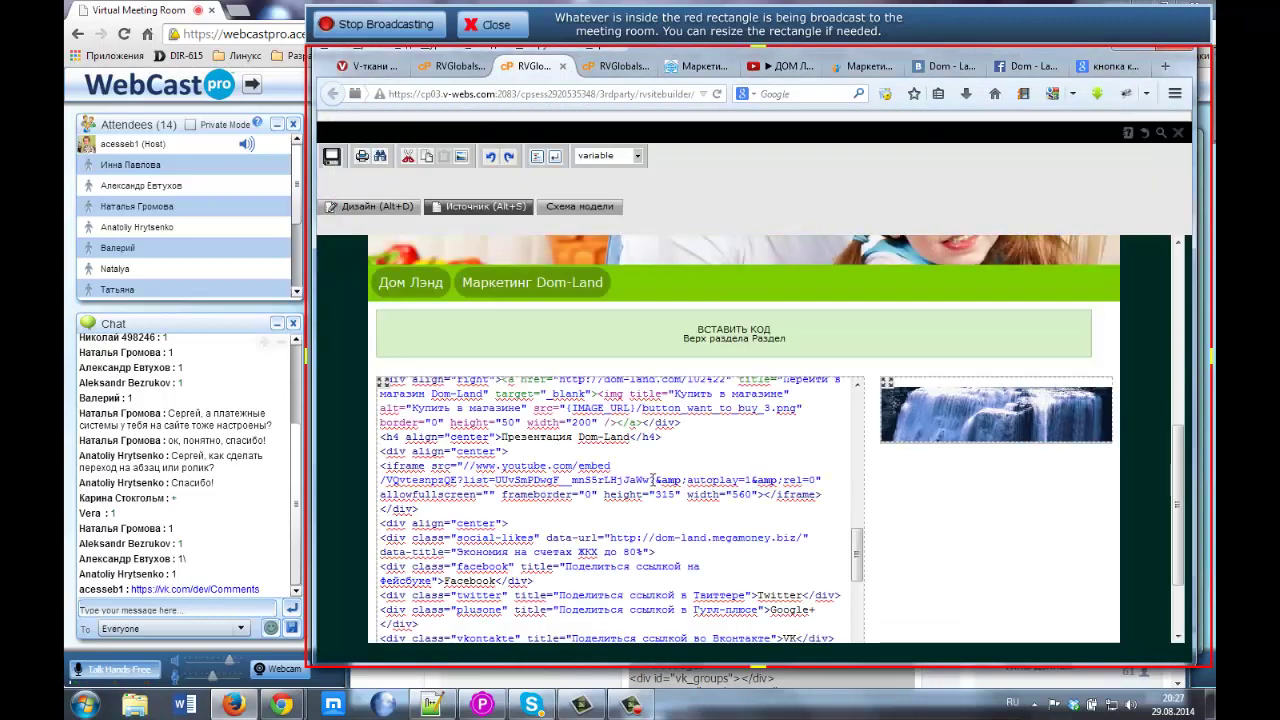
drag(655, 480, 817, 480)
key(ctrl+c)
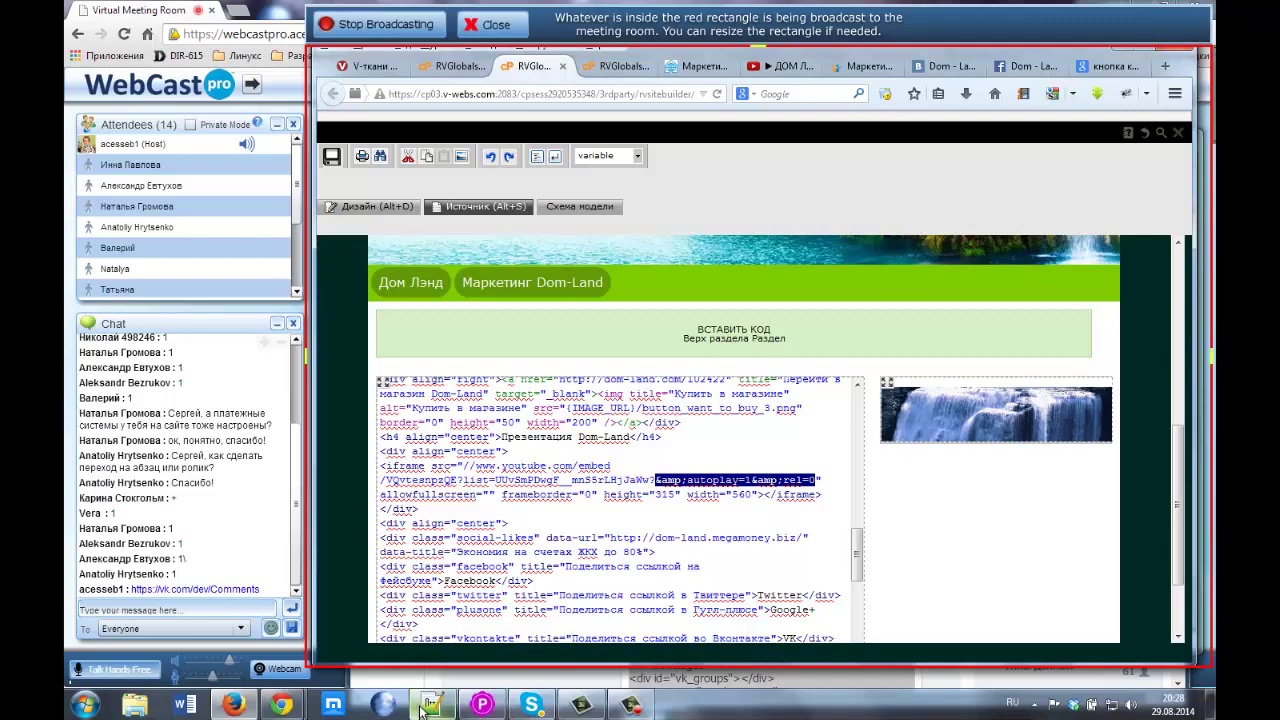
click(421, 710)
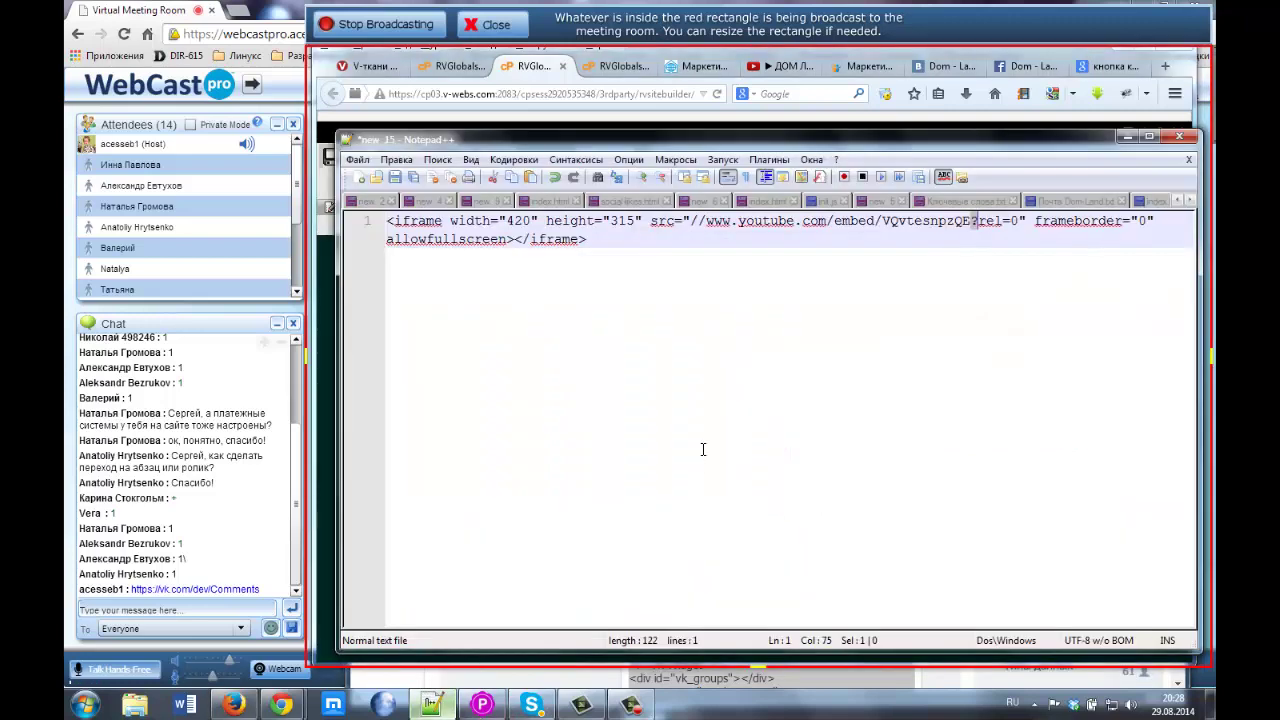
click(980, 222)
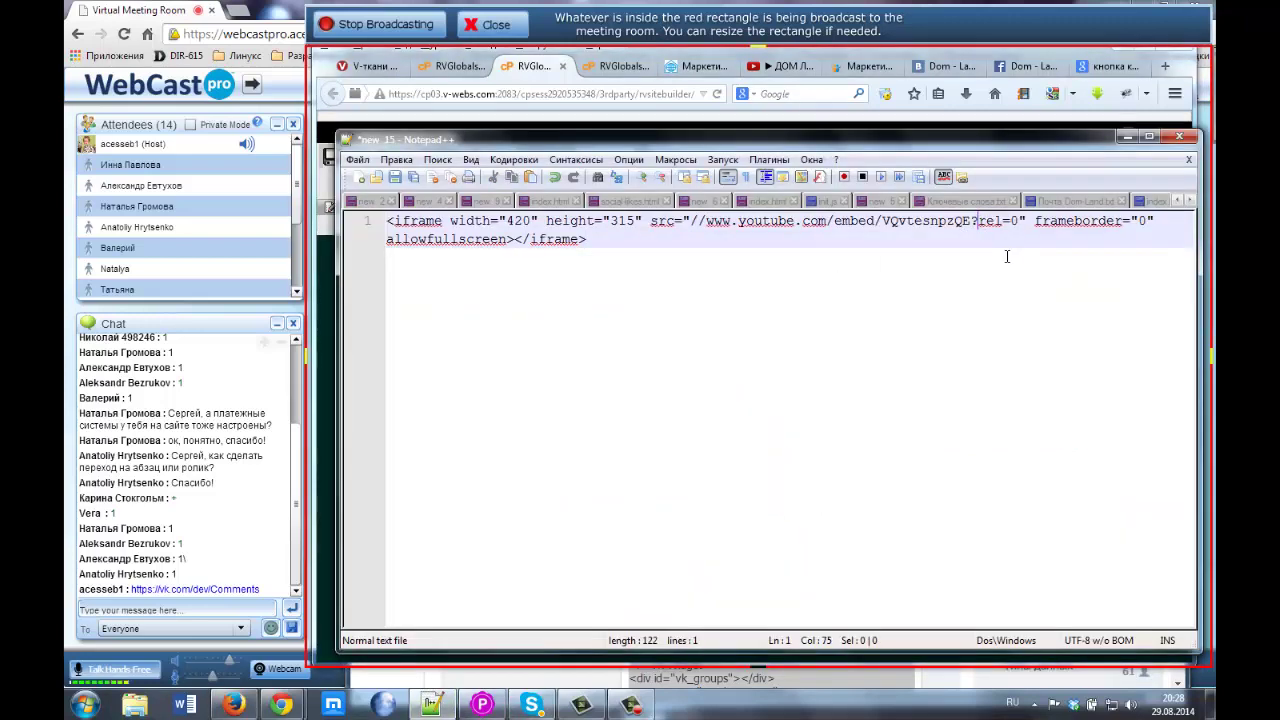
key(ctrl+v)
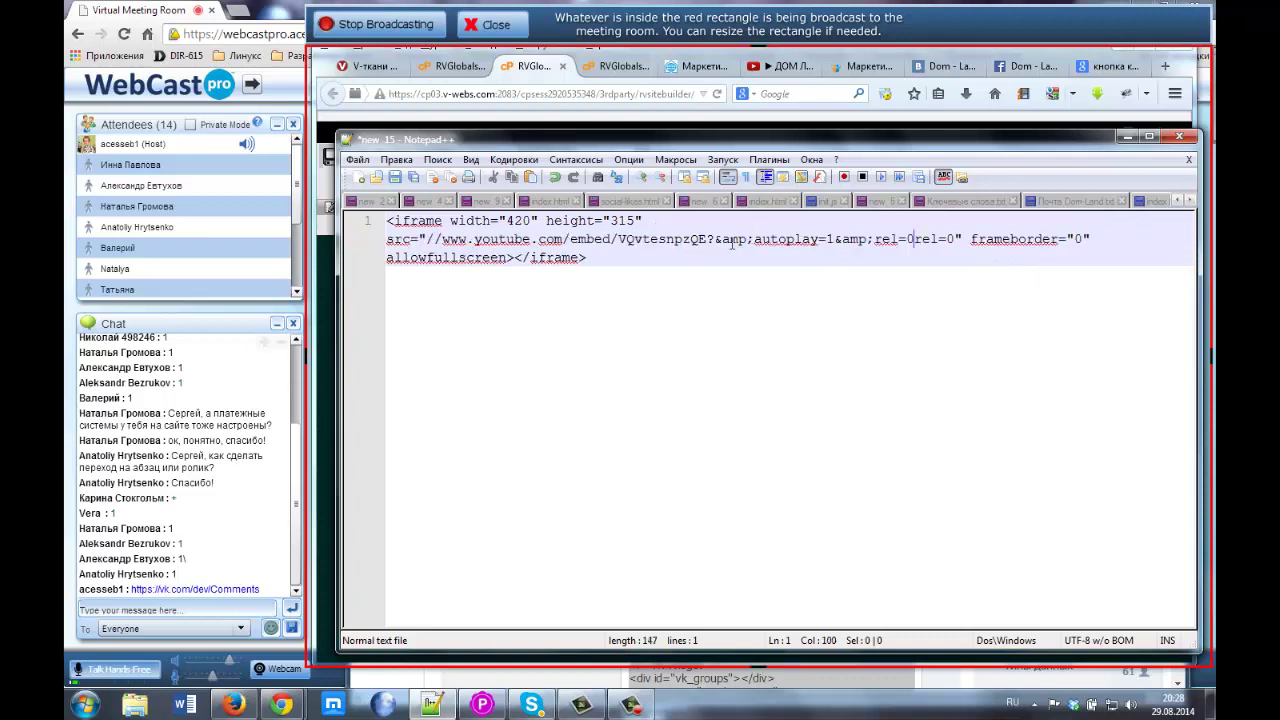
Remove both &amp; sequences from the iframe's video address and separate autoplay=1 from rel=0 with a semicolon
drag(717, 240, 755, 246)
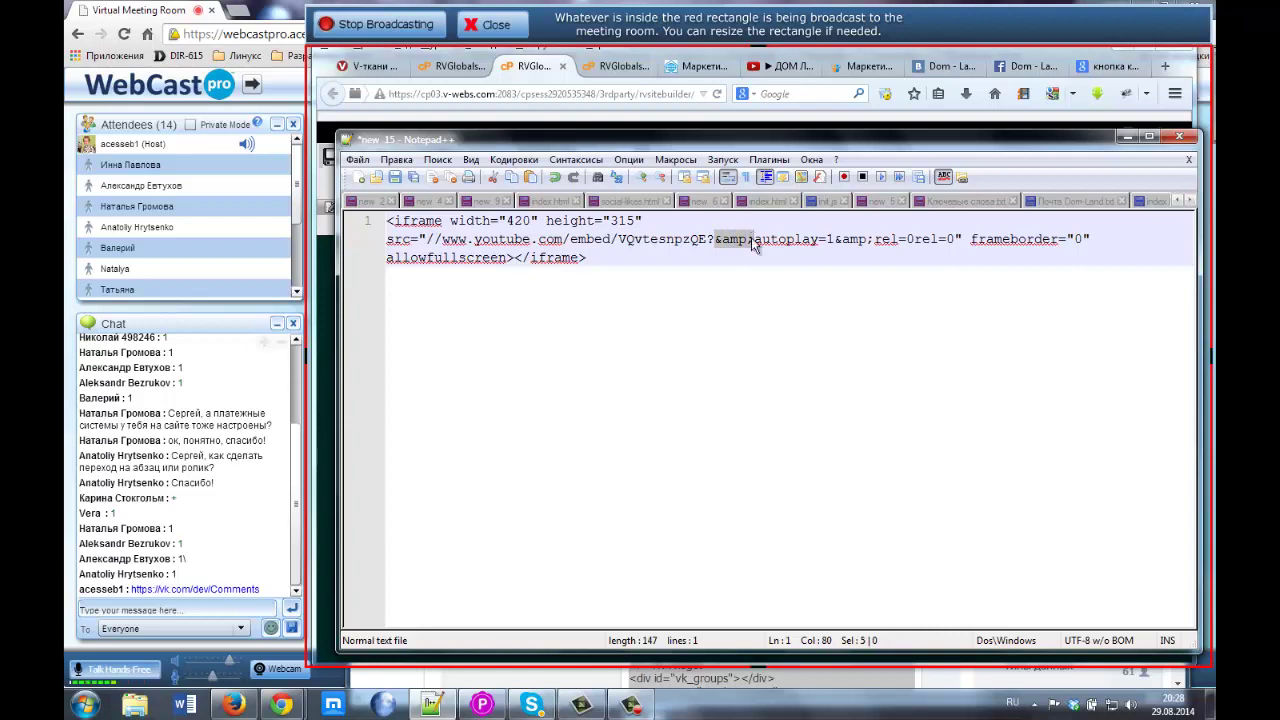
key(Delete)
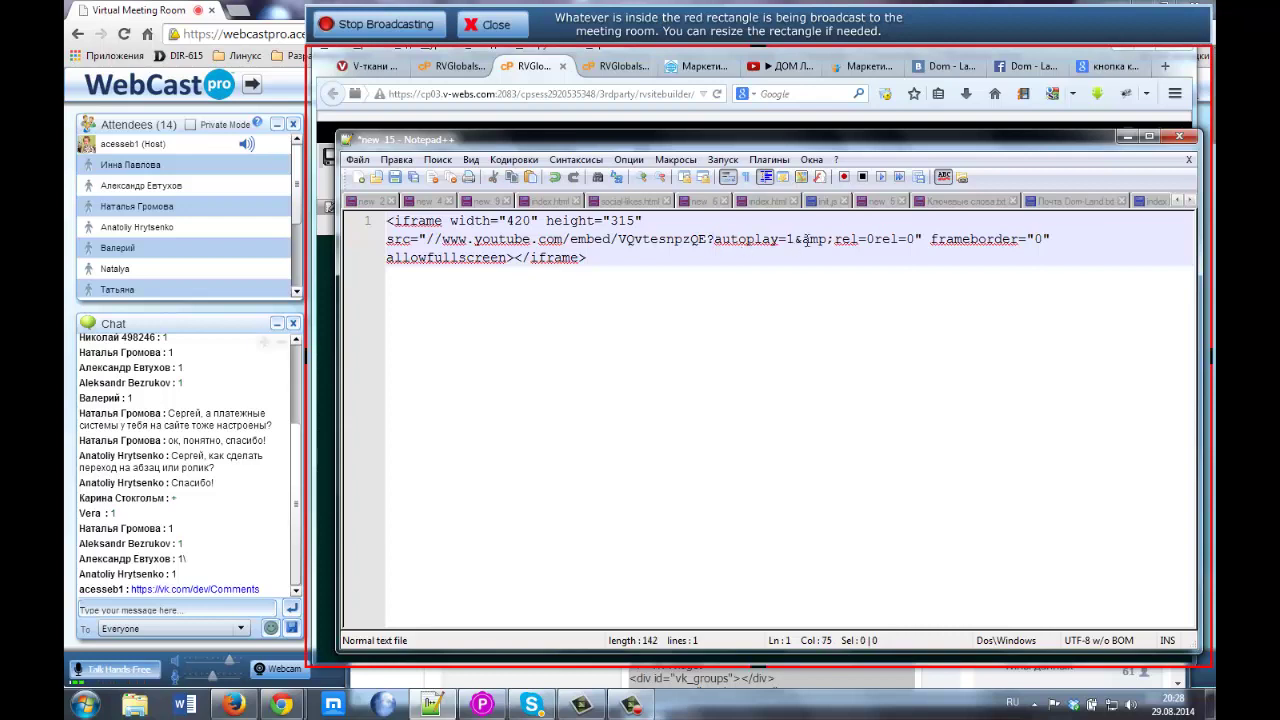
drag(795, 240, 834, 241)
key(Delete)
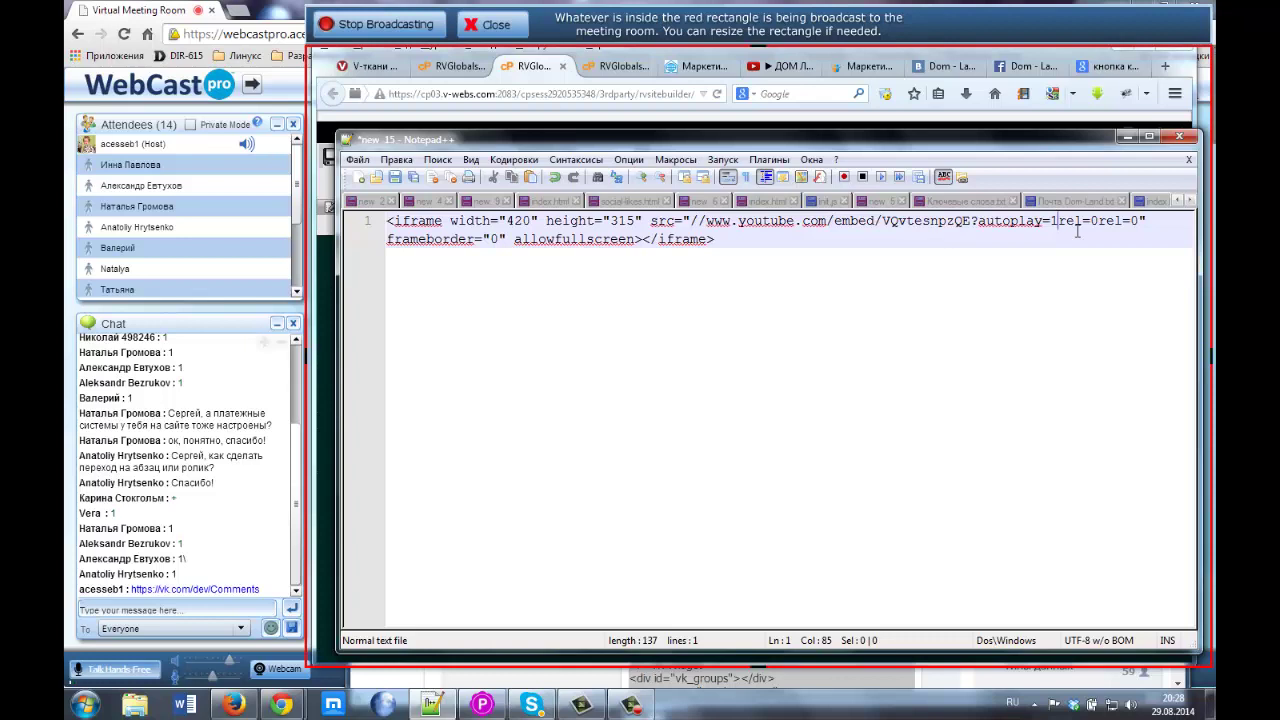
text(;)
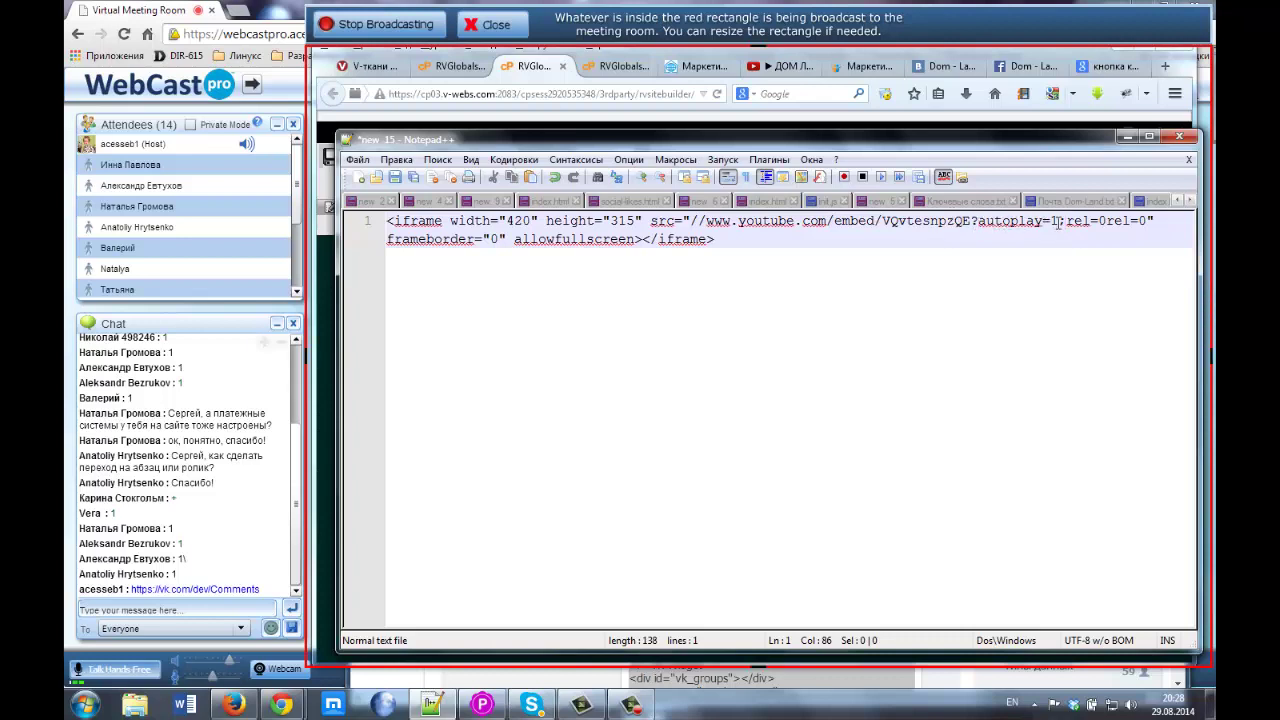
Highlight the autoplay=1 parameter and delete the duplicate rel=0 at the end of the video address
drag(1057, 222, 978, 222)
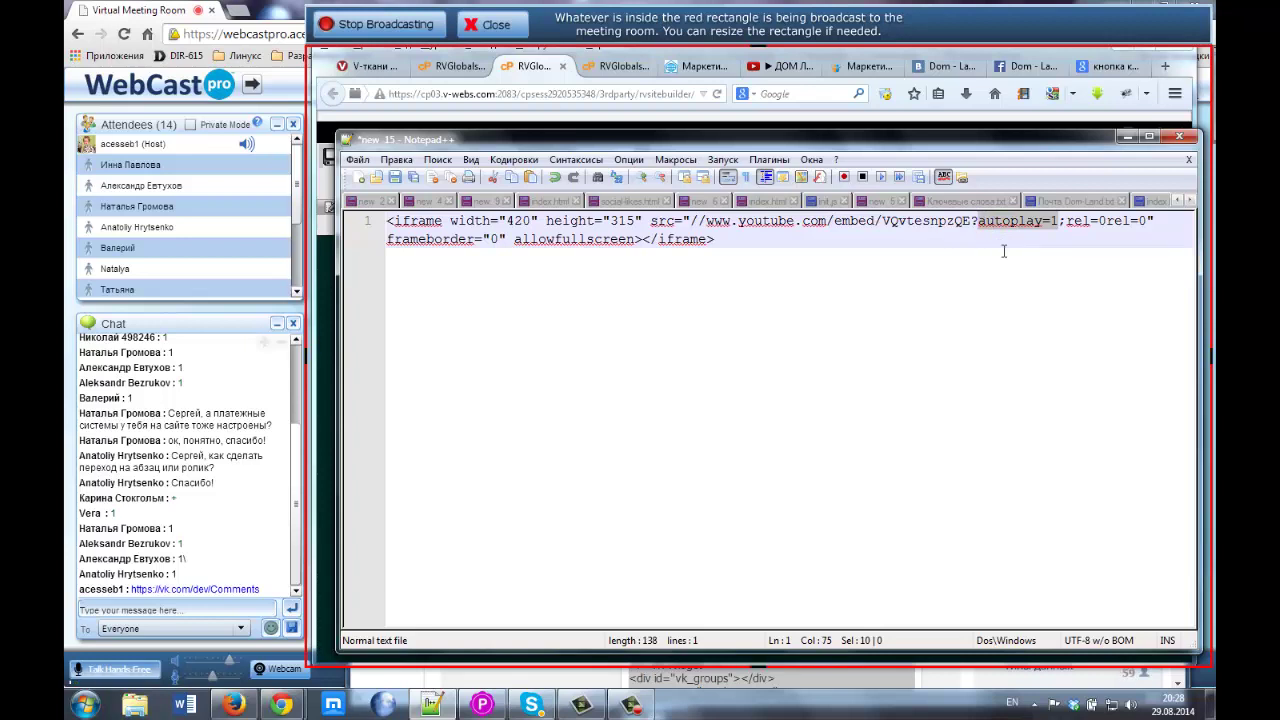
drag(1068, 221, 1144, 220)
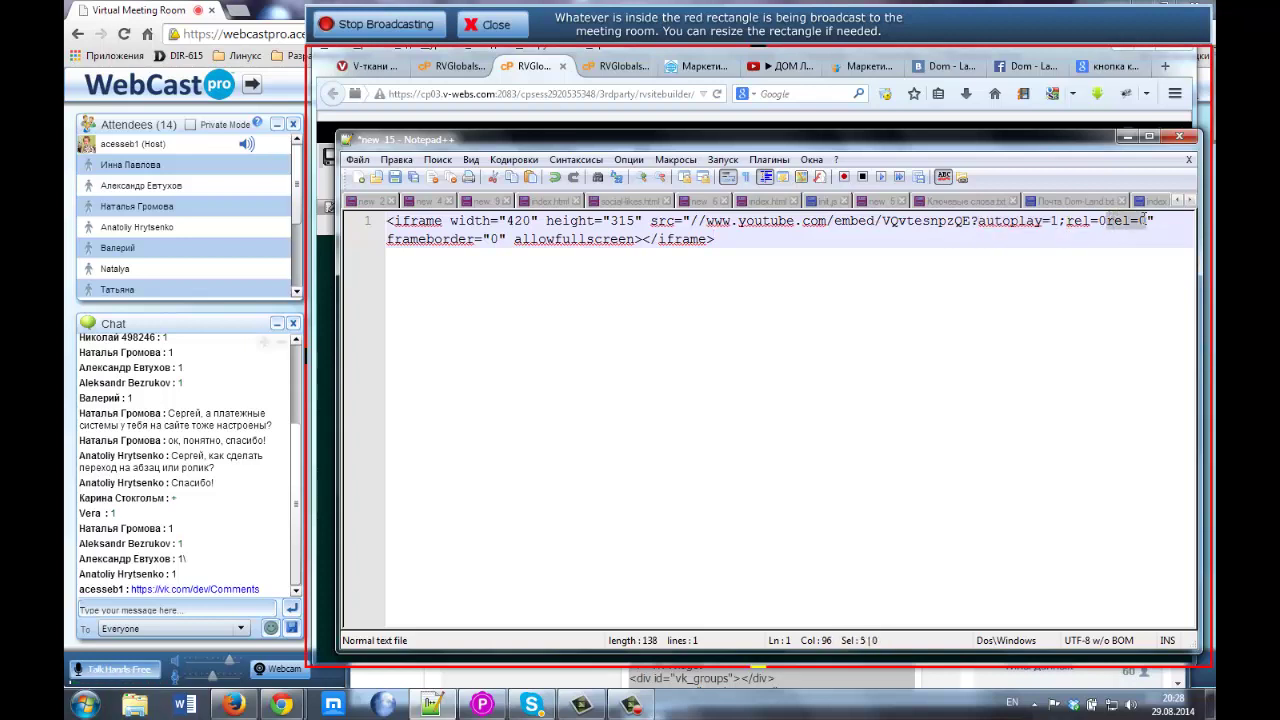
key(Delete)
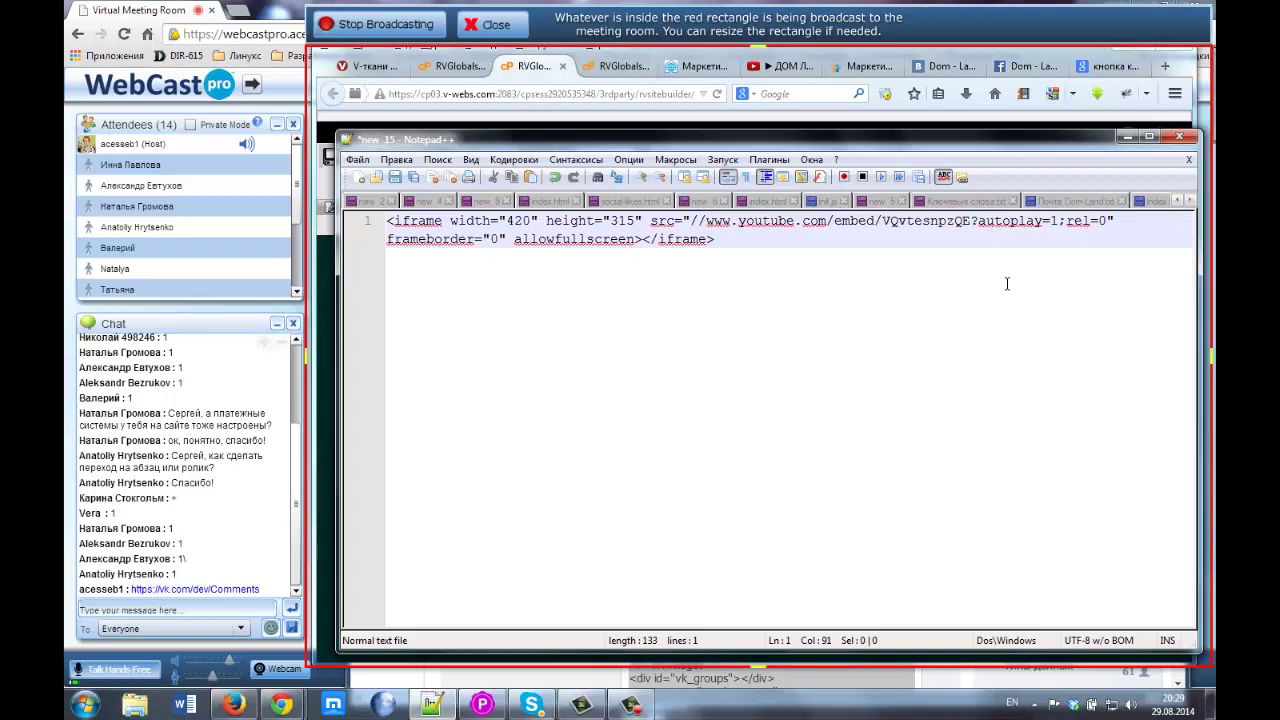
Paste &amp;autoplay=1&amp;rel=0 on its own line, one blank line below the iframe code, and copy that line
click(717, 284)
key(Return)
key(Return)
key(ctrl+v)
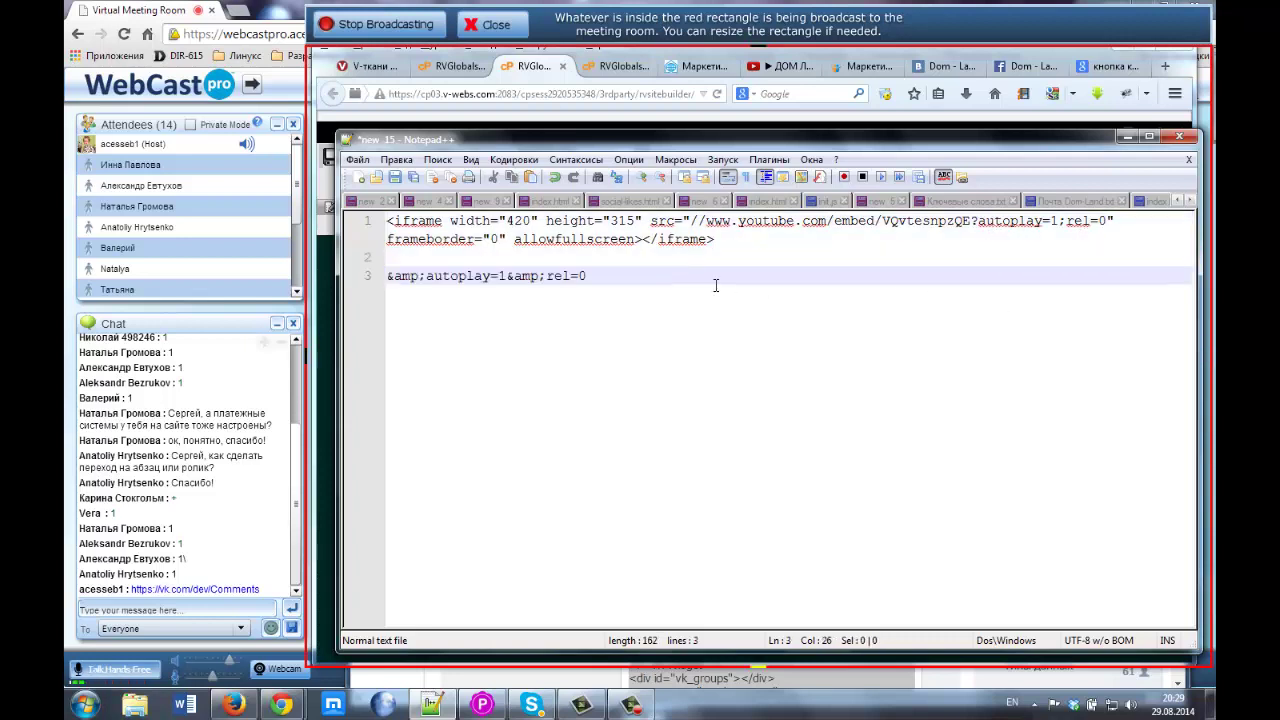
drag(589, 273, 381, 276)
key(ctrl+c)
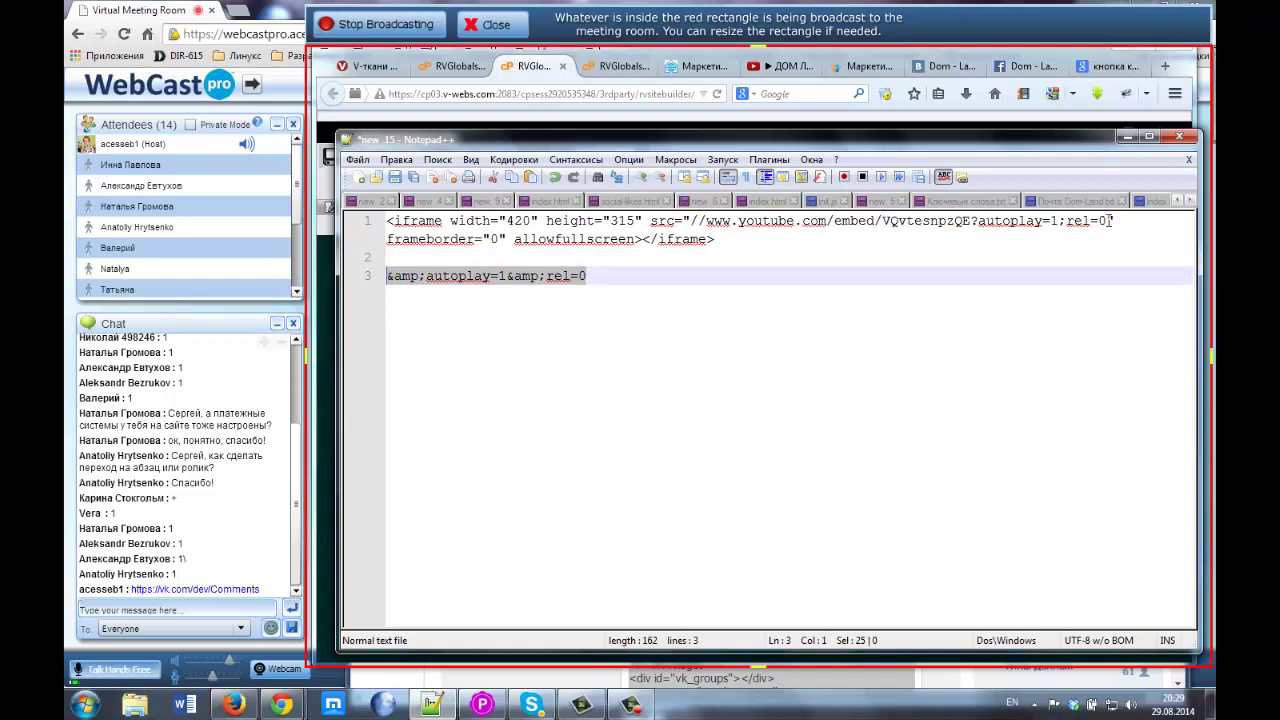
Highlight the address's closing quote and question mark, and send &amp;autoplay=1&amp;rel=0 to everyone in the meeting chat
drag(1107, 220, 1116, 220)
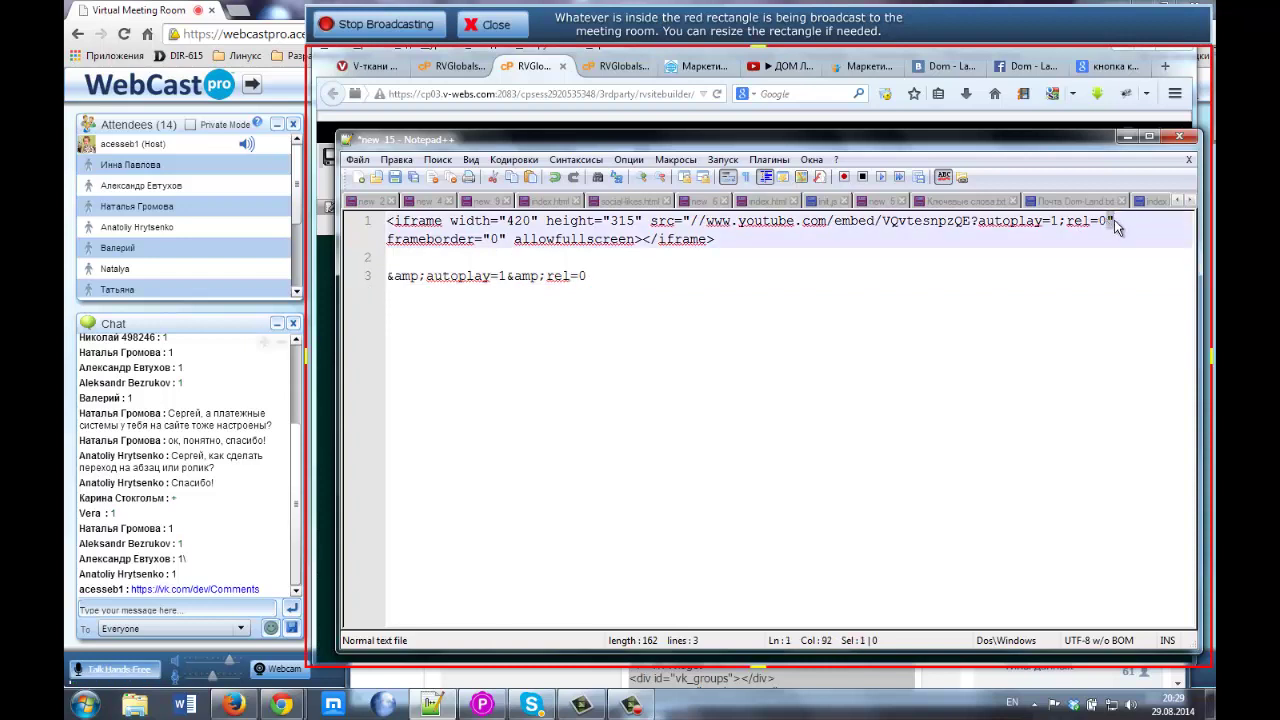
drag(970, 220, 979, 220)
click(178, 608)
click(178, 608)
key(ctrl+v)
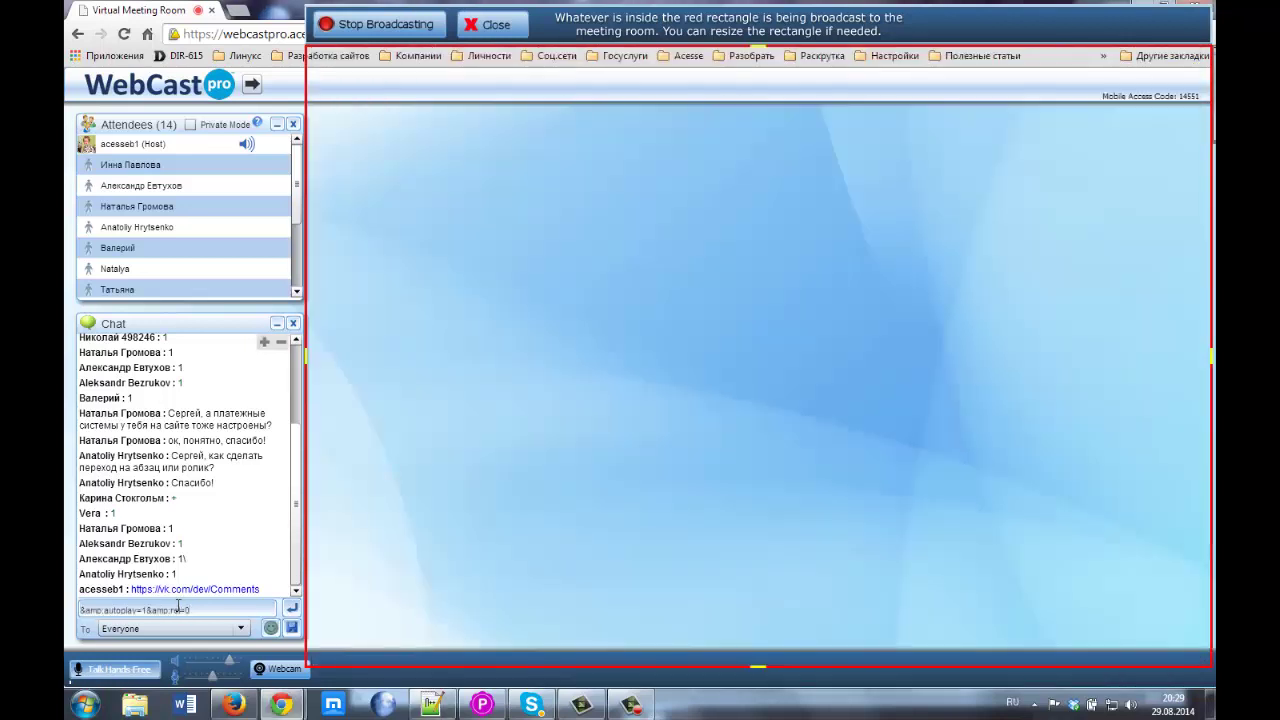
key(Return)
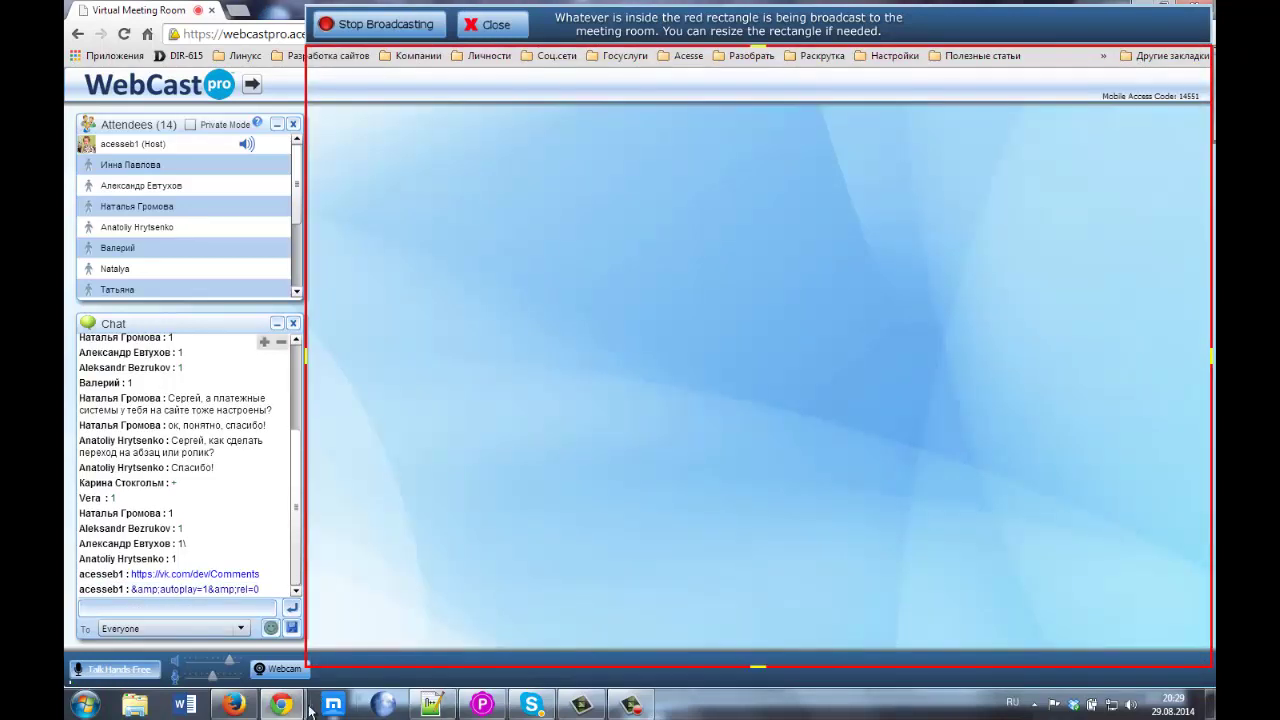
Return to the published Dom-Land marketing page and look through its embedded presentations, feedback form, side blocks and the "Мы платим за рекомендации" heading
click(233, 704)
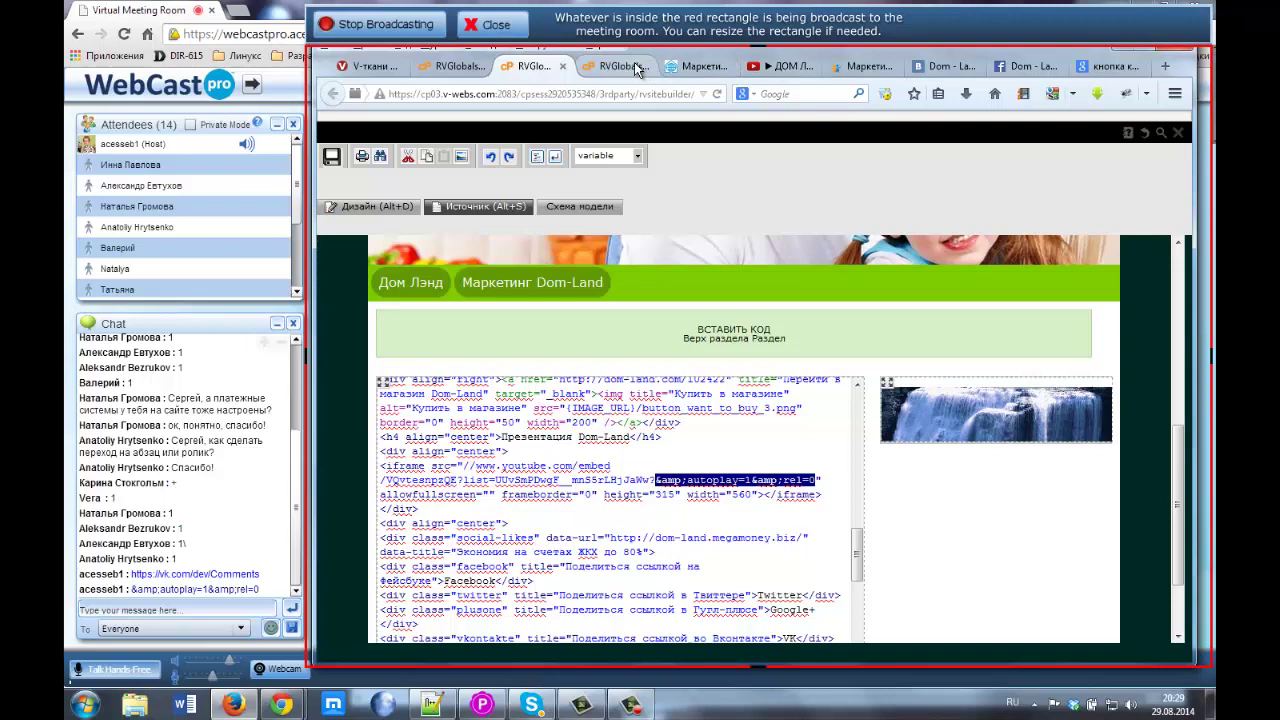
click(775, 66)
click(700, 68)
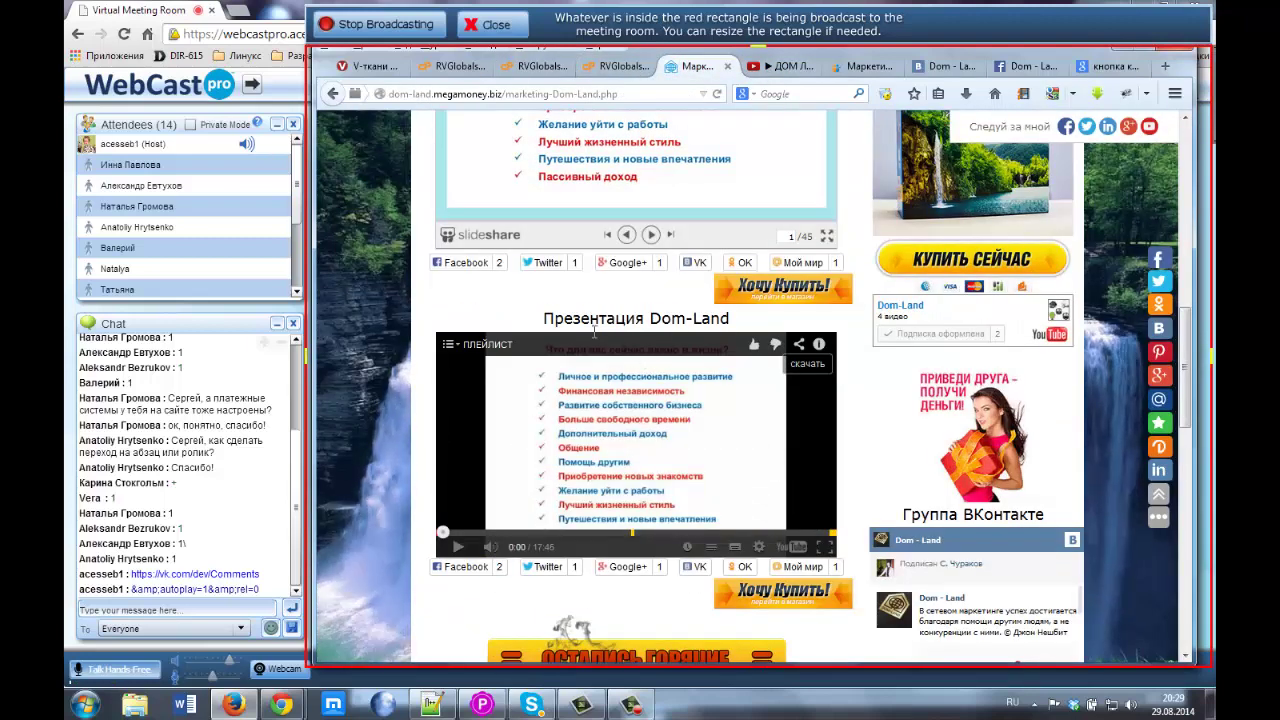
scroll(572, 316, down, 3)
scroll(567, 380, down, 2)
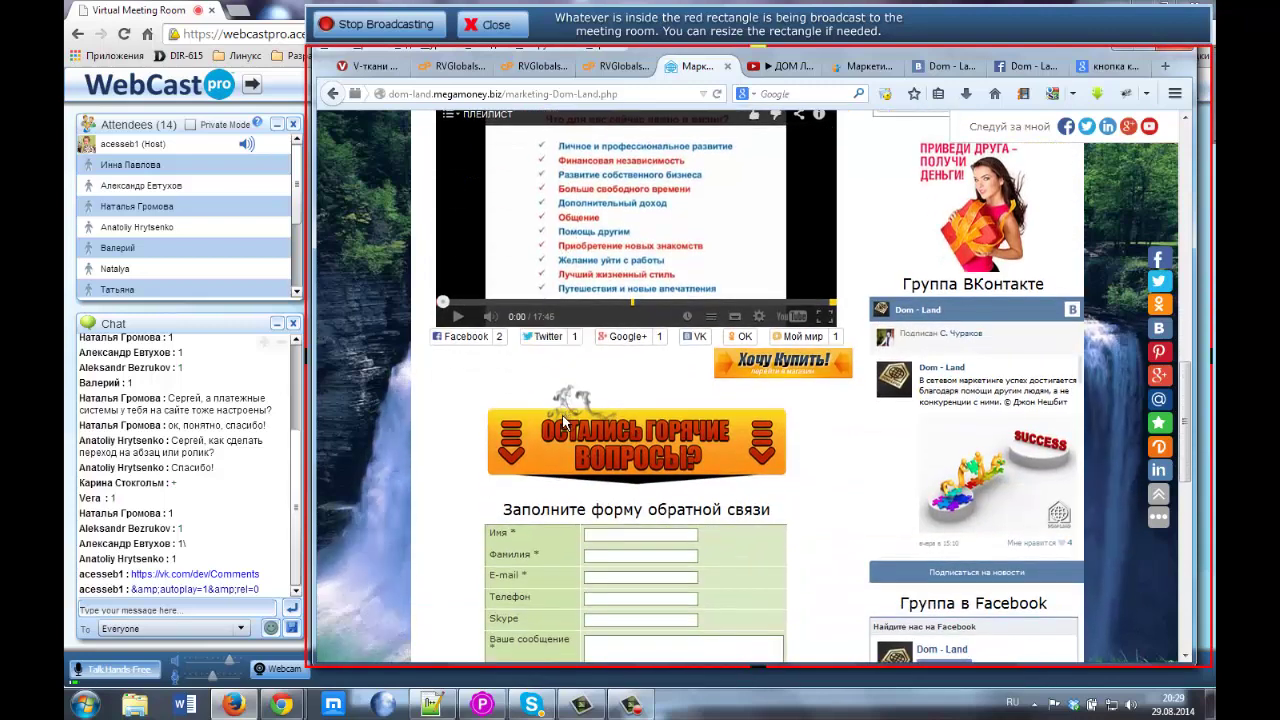
scroll(563, 422, up, 3)
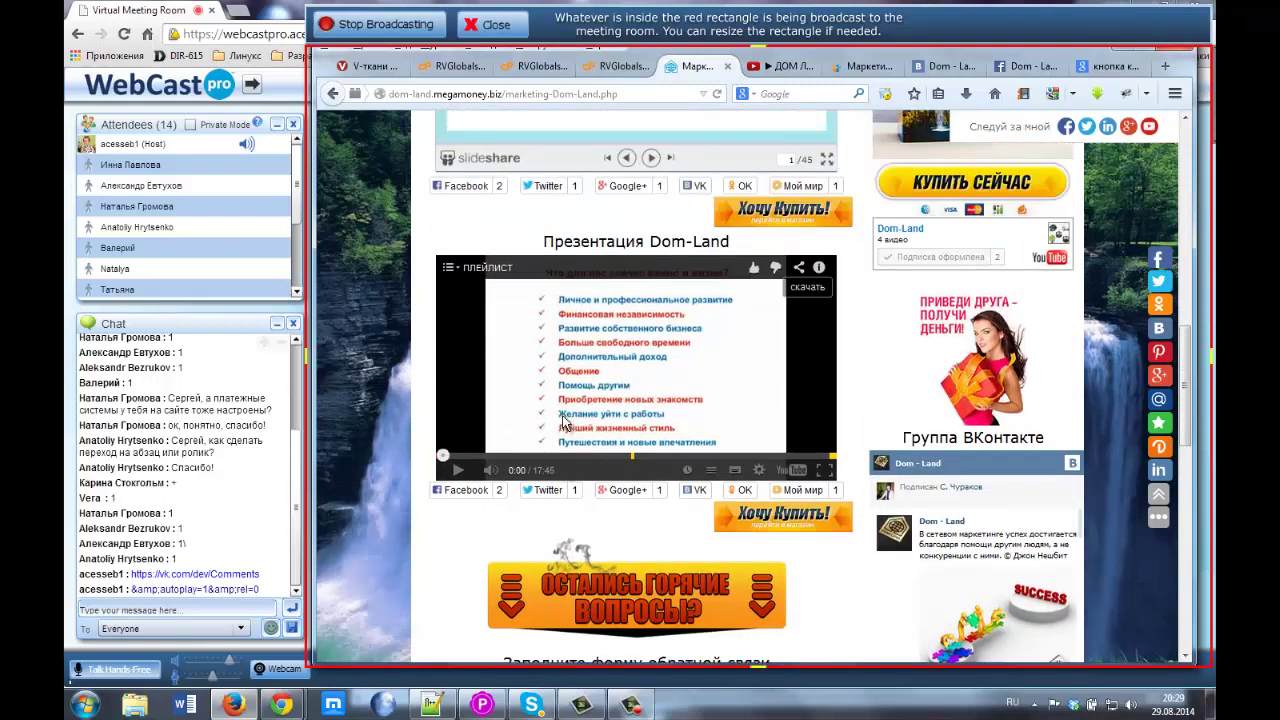
scroll(563, 422, up, 2)
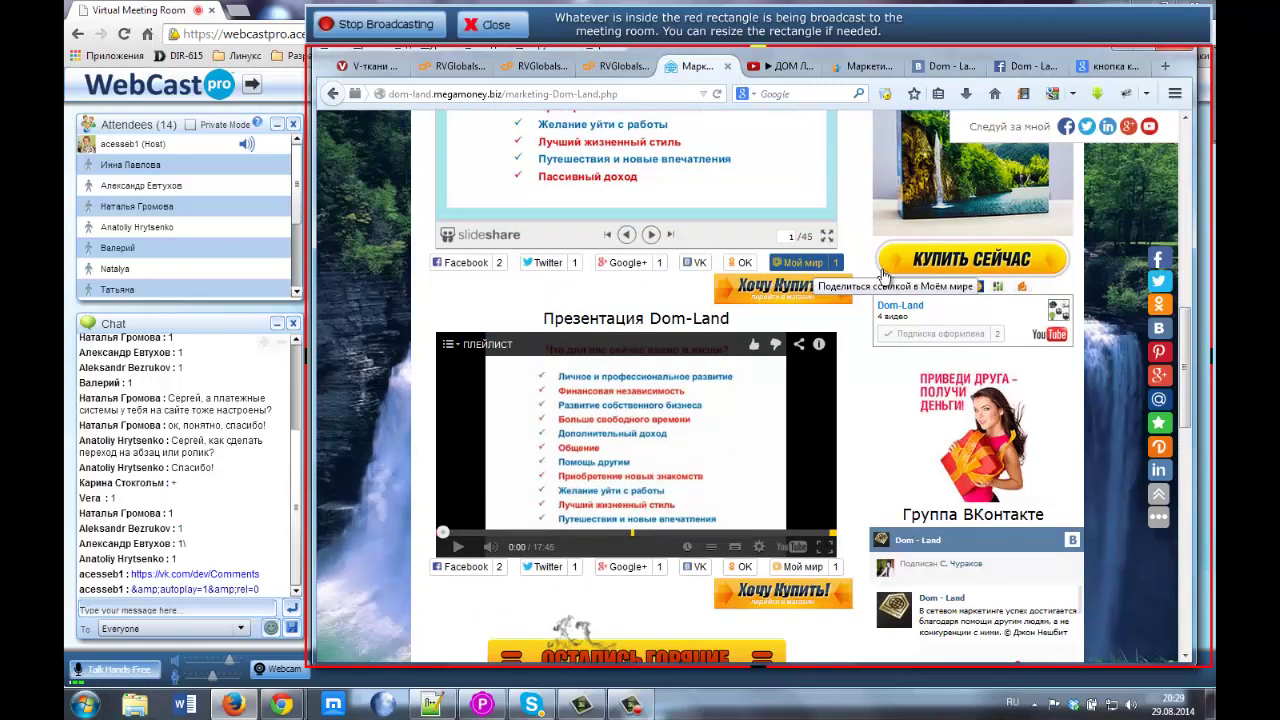
scroll(603, 313, up, 2)
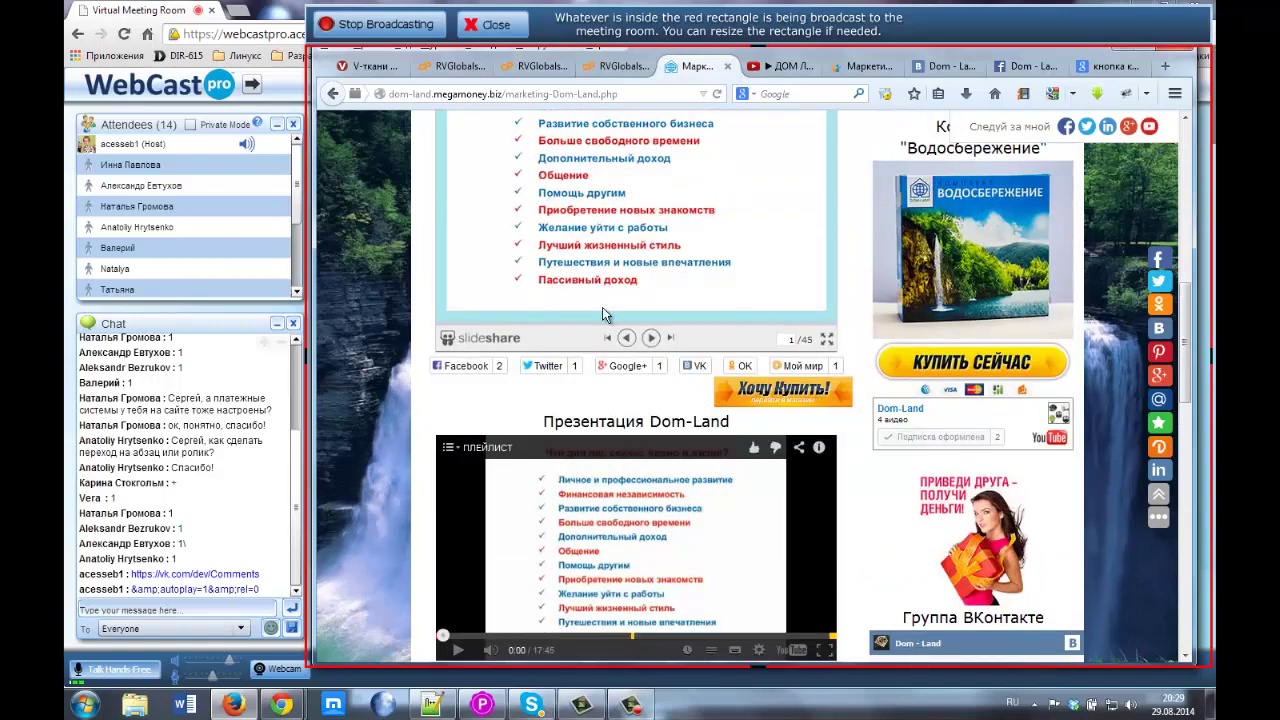
scroll(603, 311, up, 10)
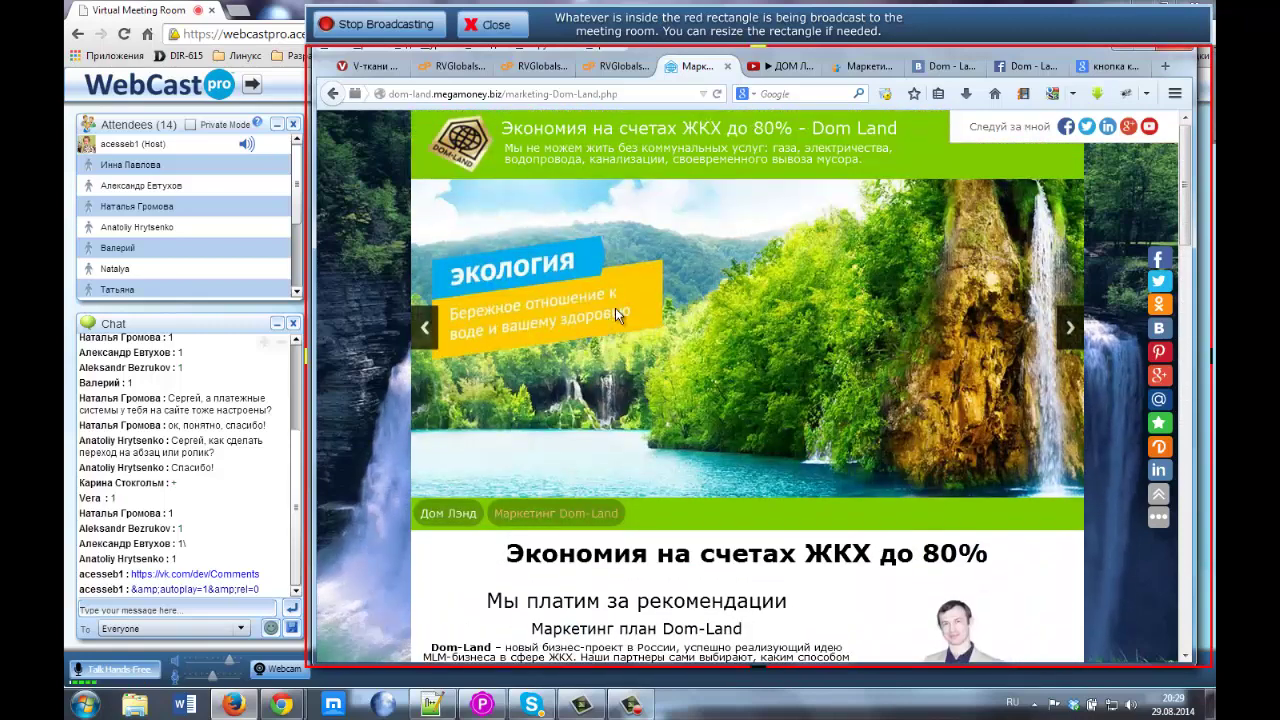
scroll(615, 308, down, 3)
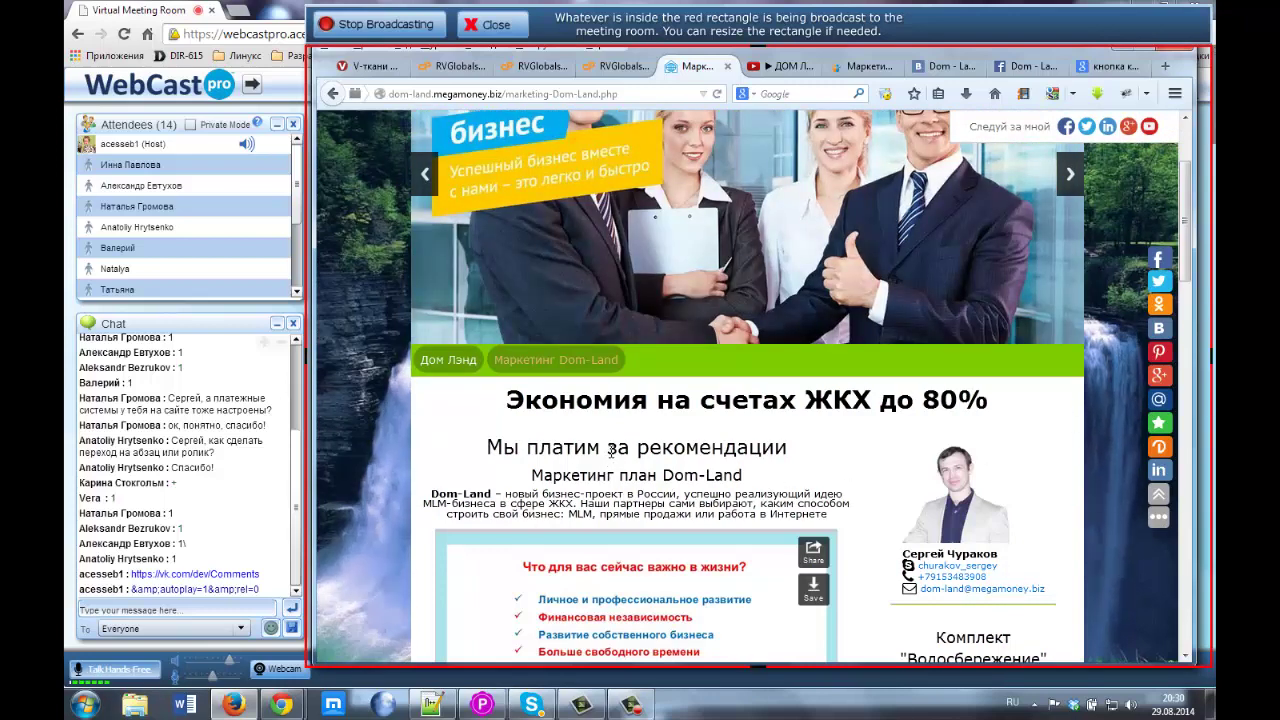
drag(608, 451, 724, 448)
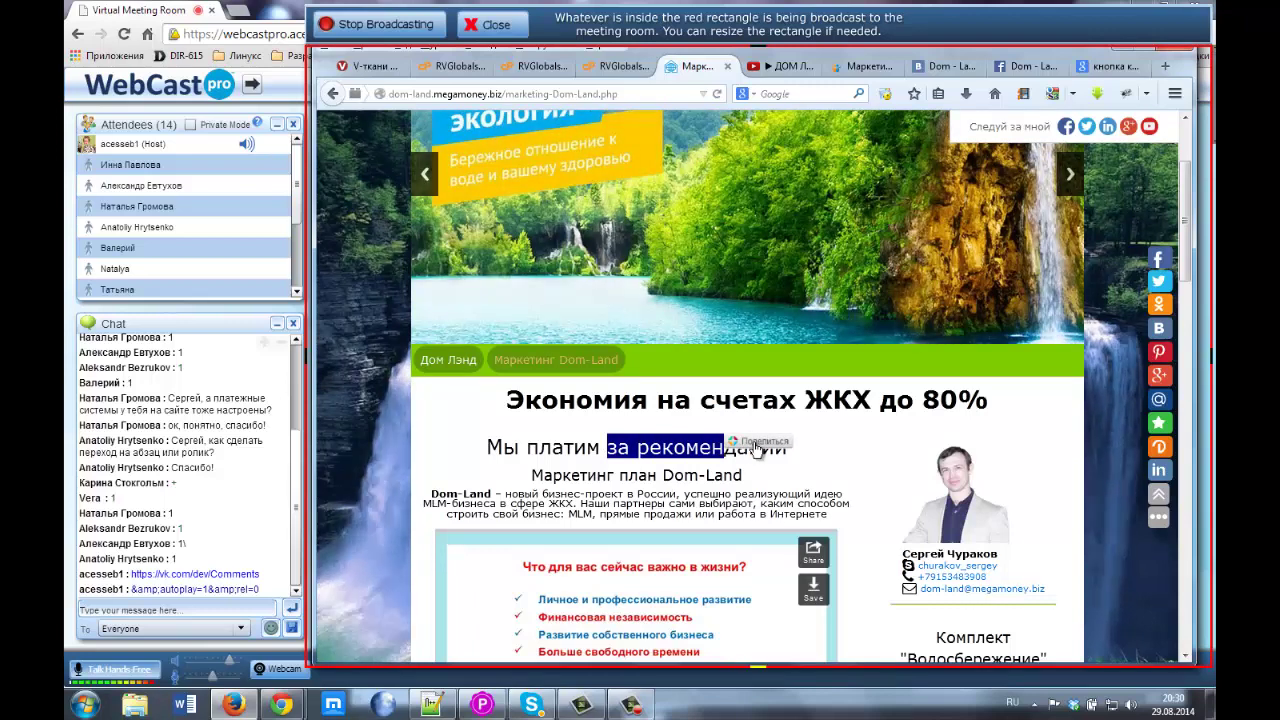
Clear the heading selection and look through the page's embedded slide presentation, video and social sharing buttons
click(645, 470)
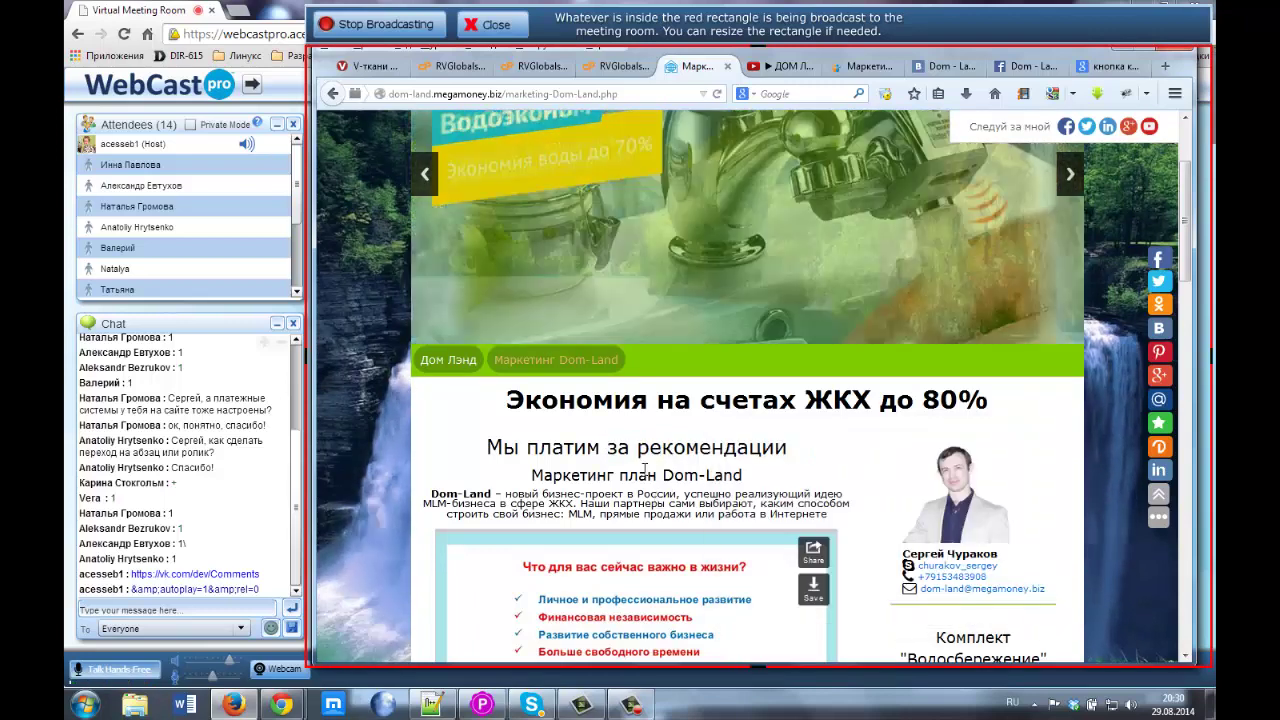
scroll(543, 345, down, 5)
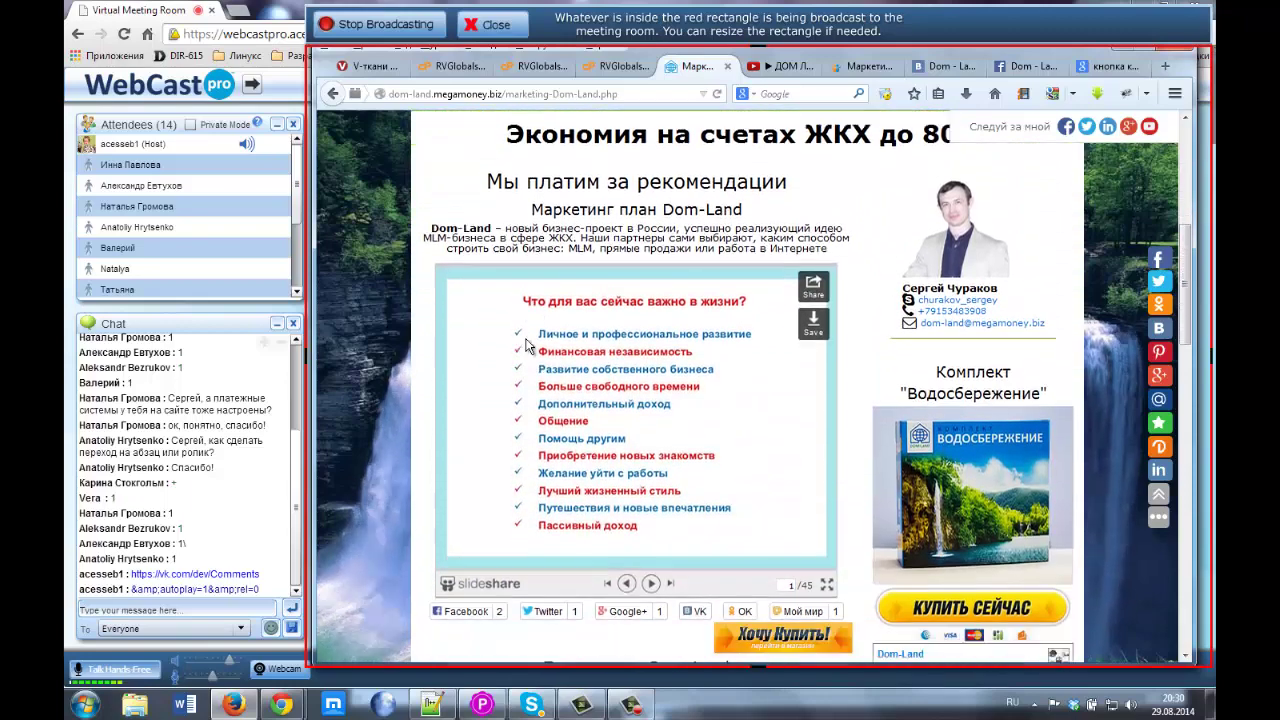
scroll(527, 345, down, 5)
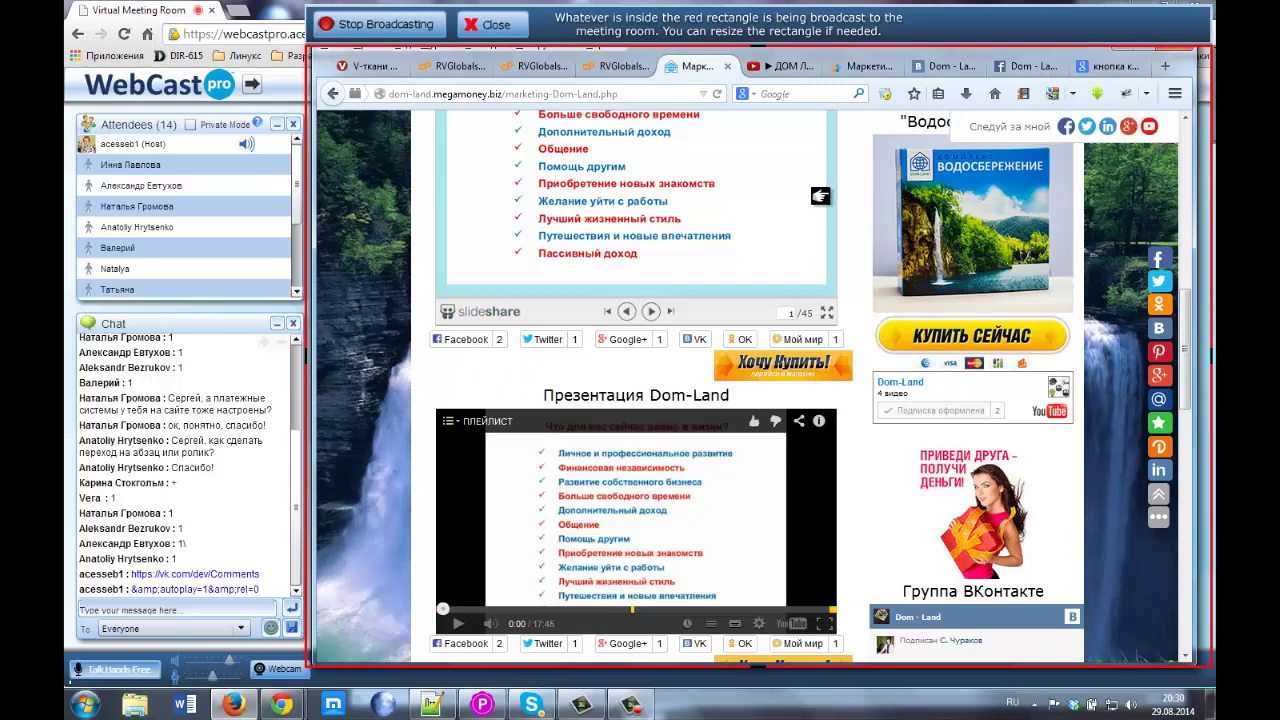
Copy the address of the Uptolike projects page in Chrome and send it to everyone in the meeting chat
mouse_move(285, 706)
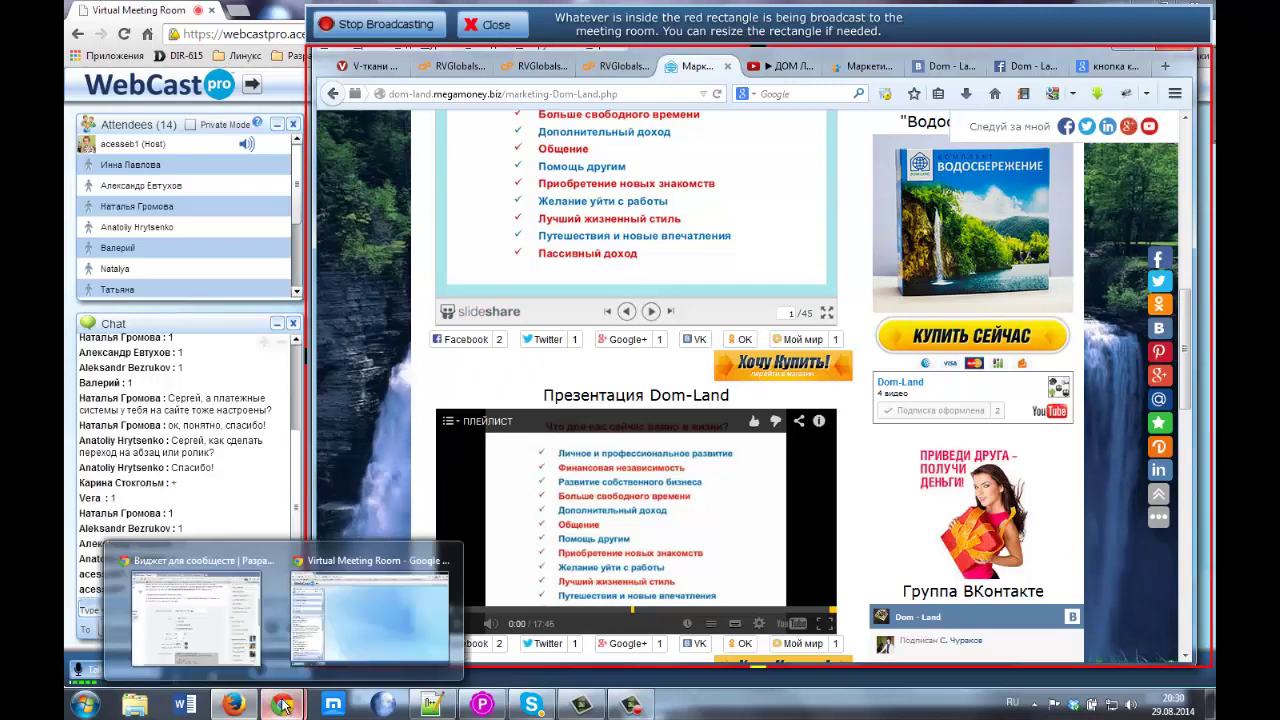
click(195, 612)
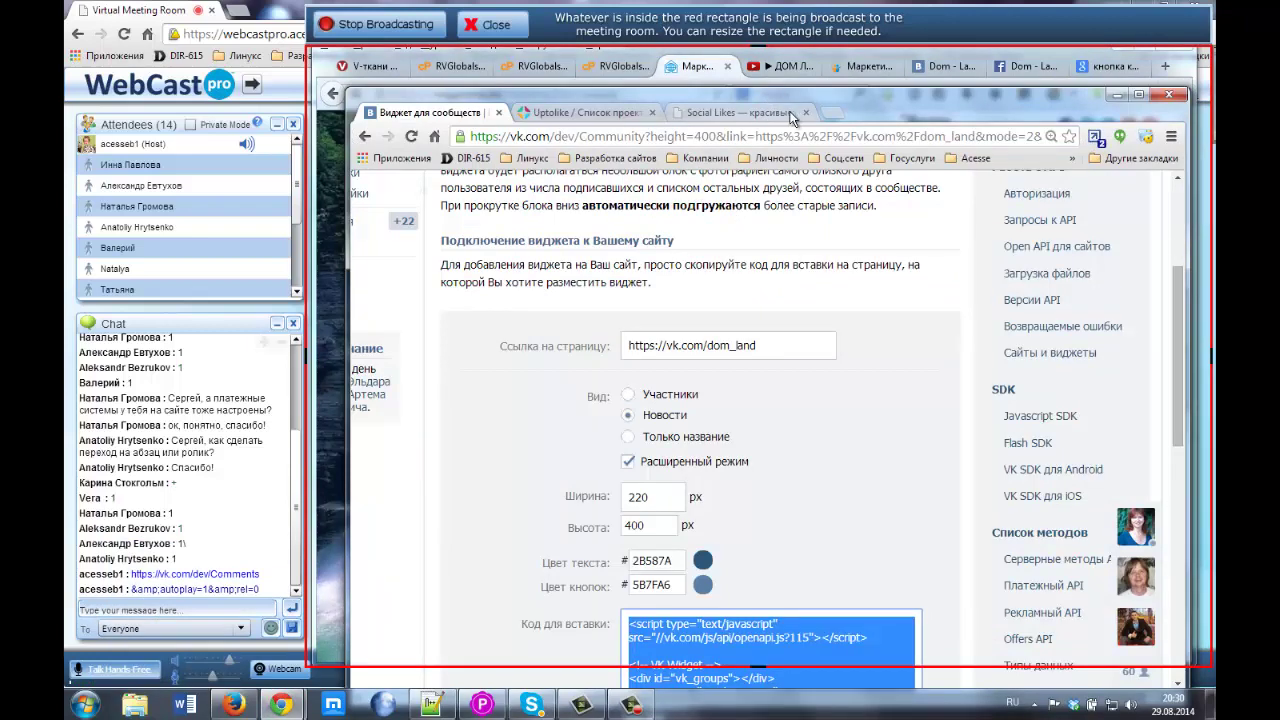
click(596, 114)
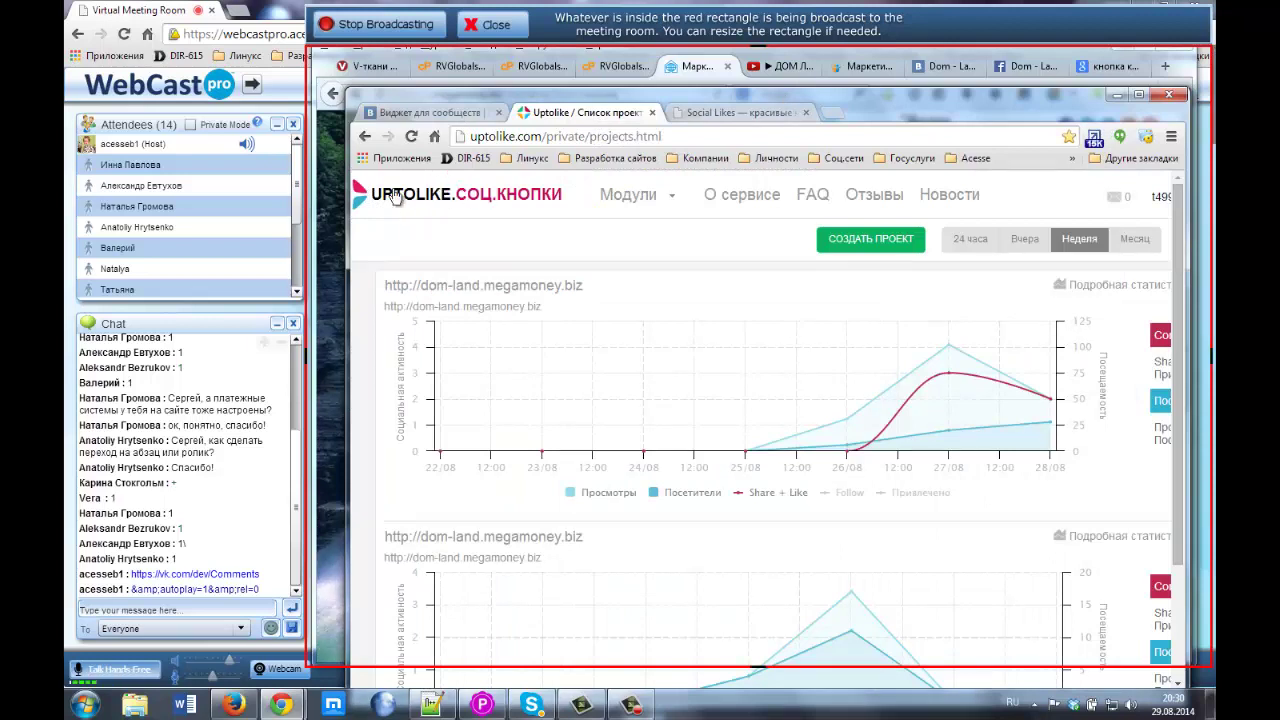
click(570, 136)
key(ctrl+c)
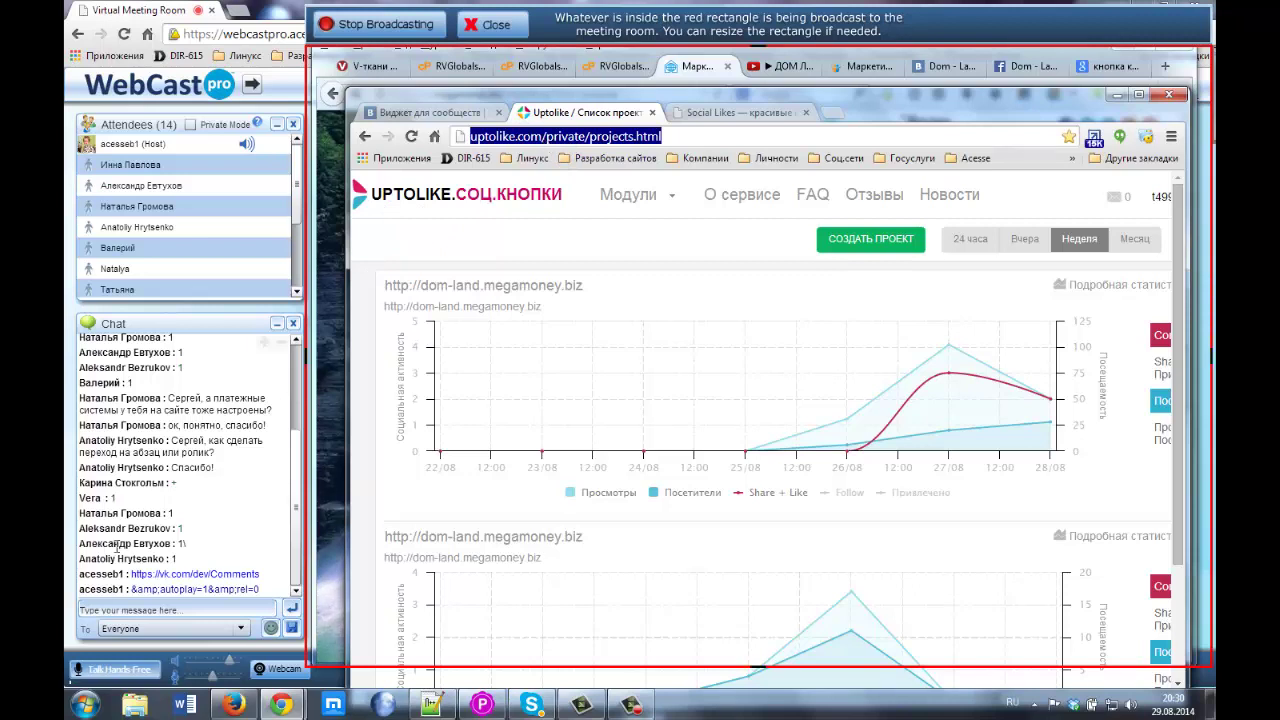
click(127, 611)
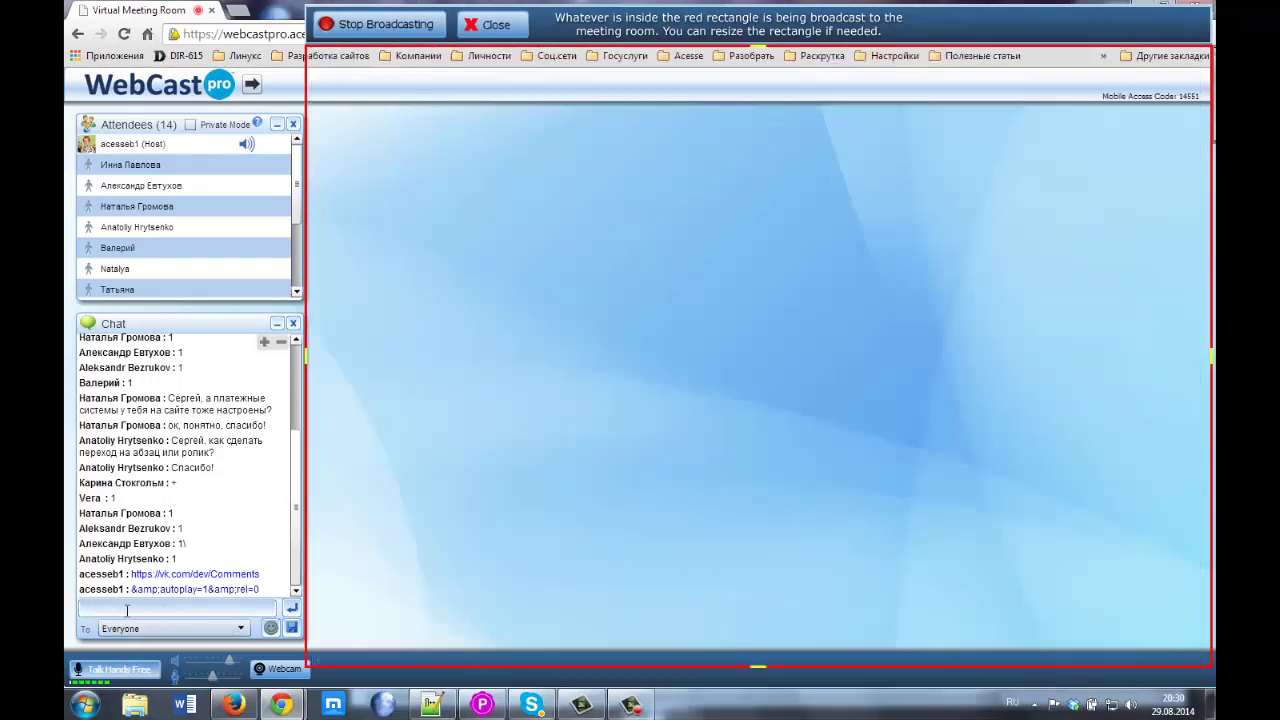
key(ctrl+v)
key(Return)
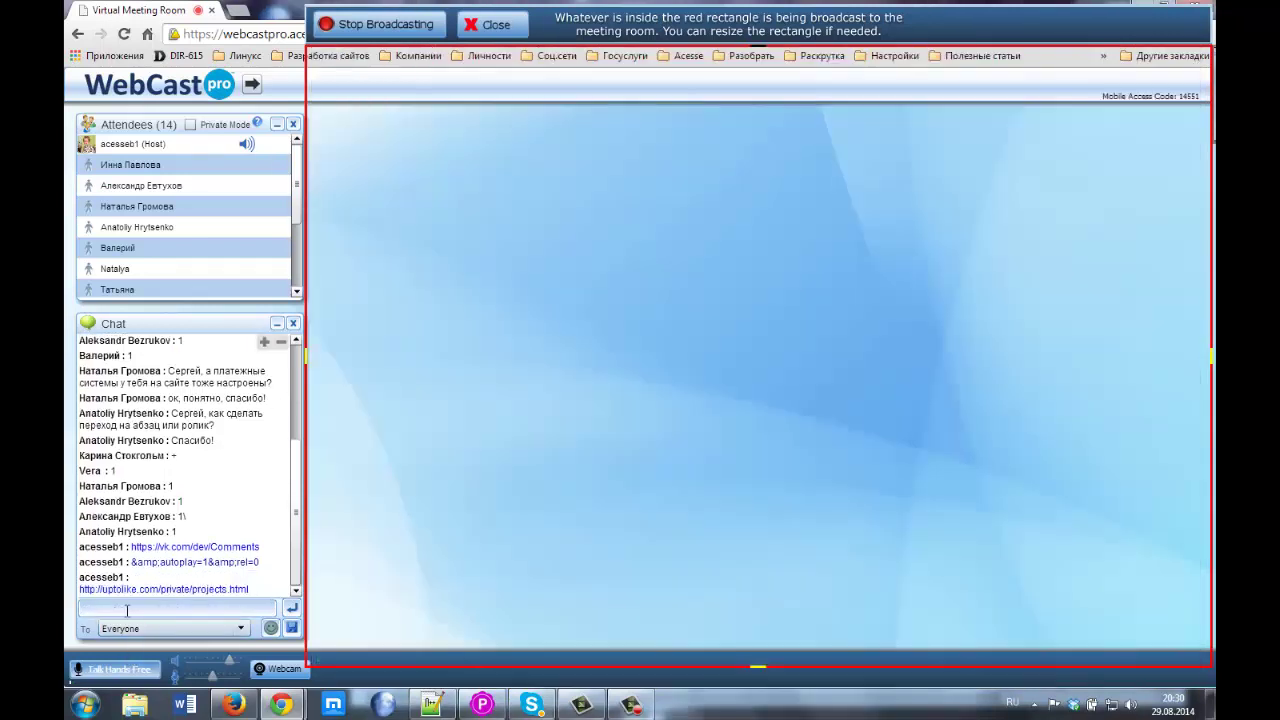
Return to the Uptolike projects window and move it slightly higher within the broadcast area
mouse_move(281, 704)
click(218, 646)
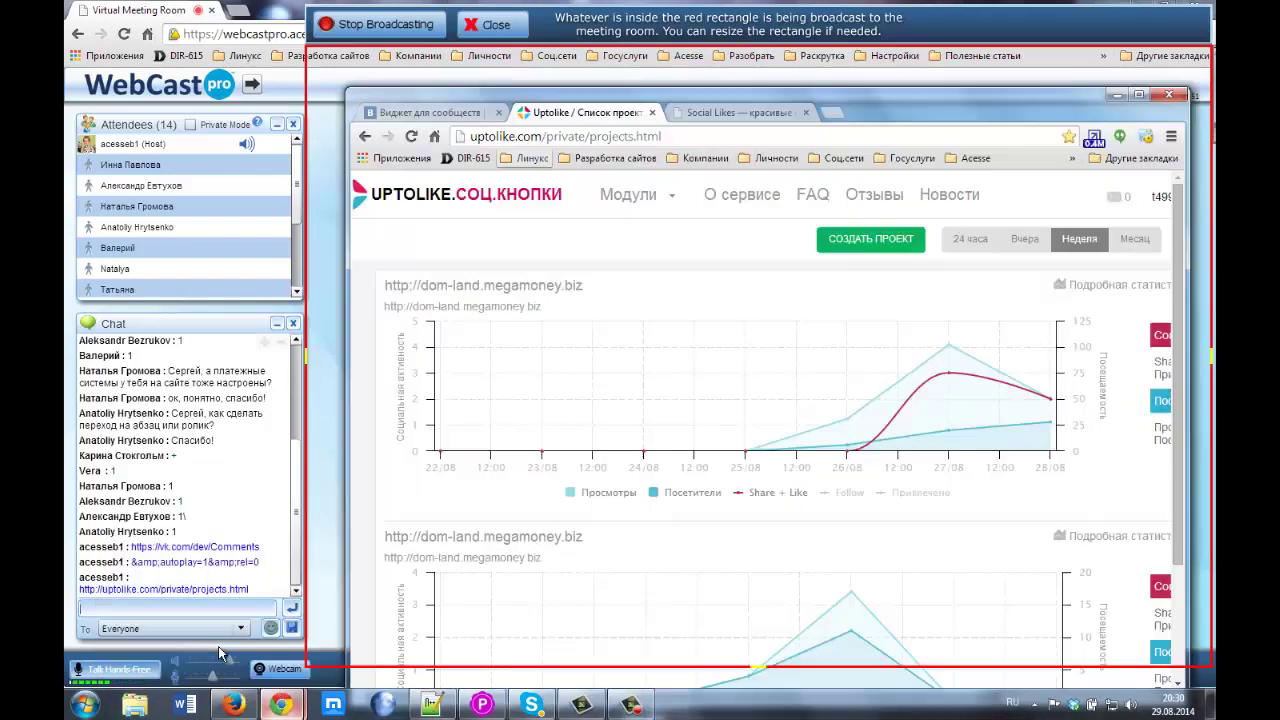
drag(883, 105, 884, 88)
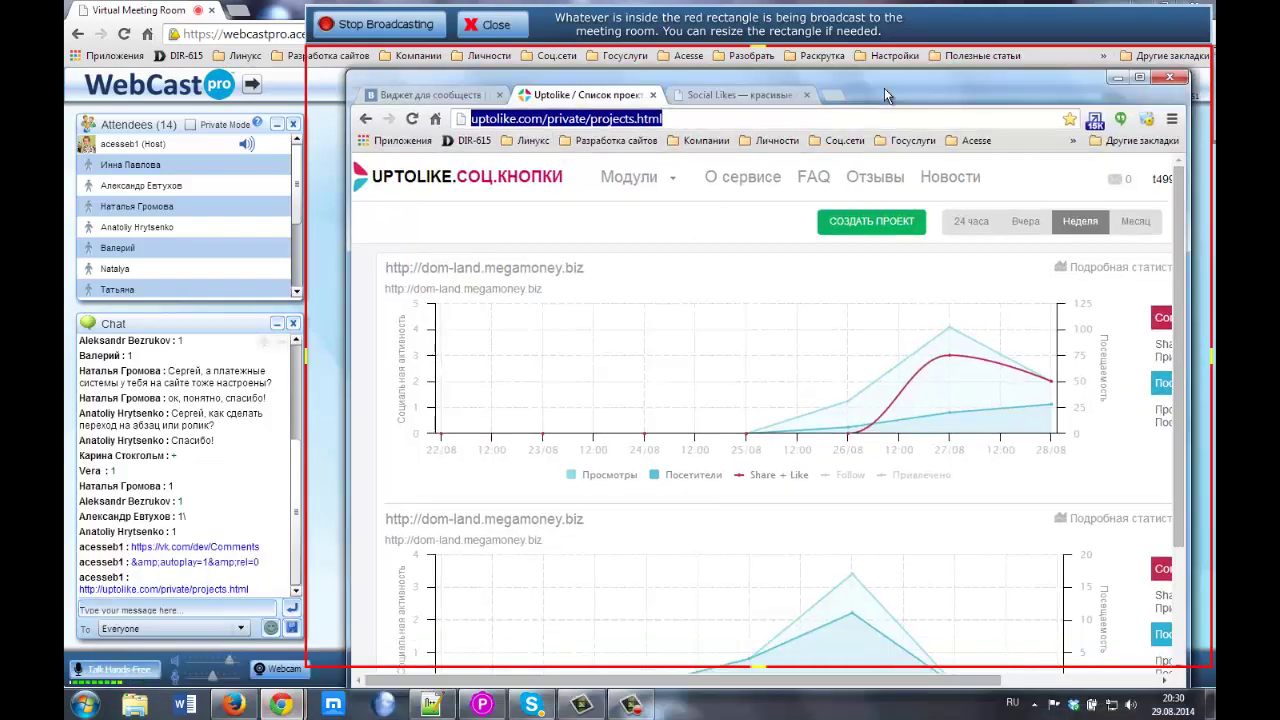
Go back to the published Dom-Land page in Firefox and highlight "Маркетинг" in the "Маркетинг план Dom-Land" line to demonstrate the share pop-up
click(233, 704)
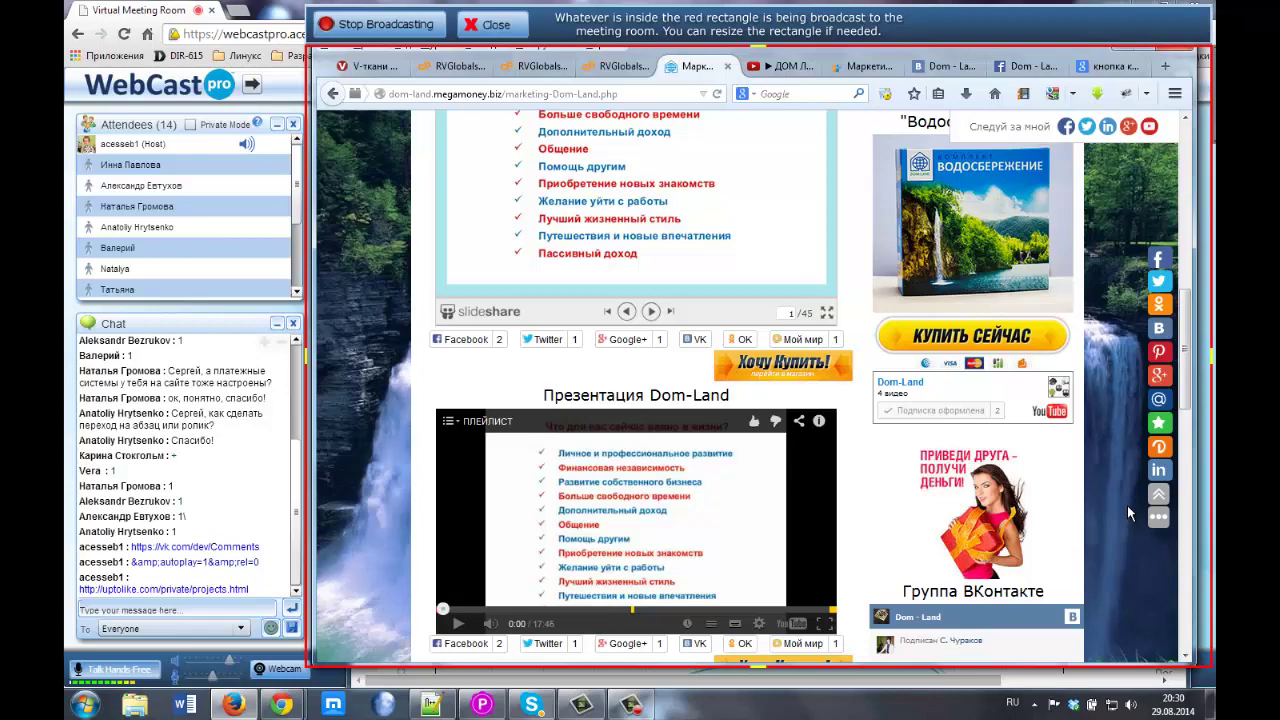
scroll(1127, 505, up, 3)
scroll(1122, 510, up, 8)
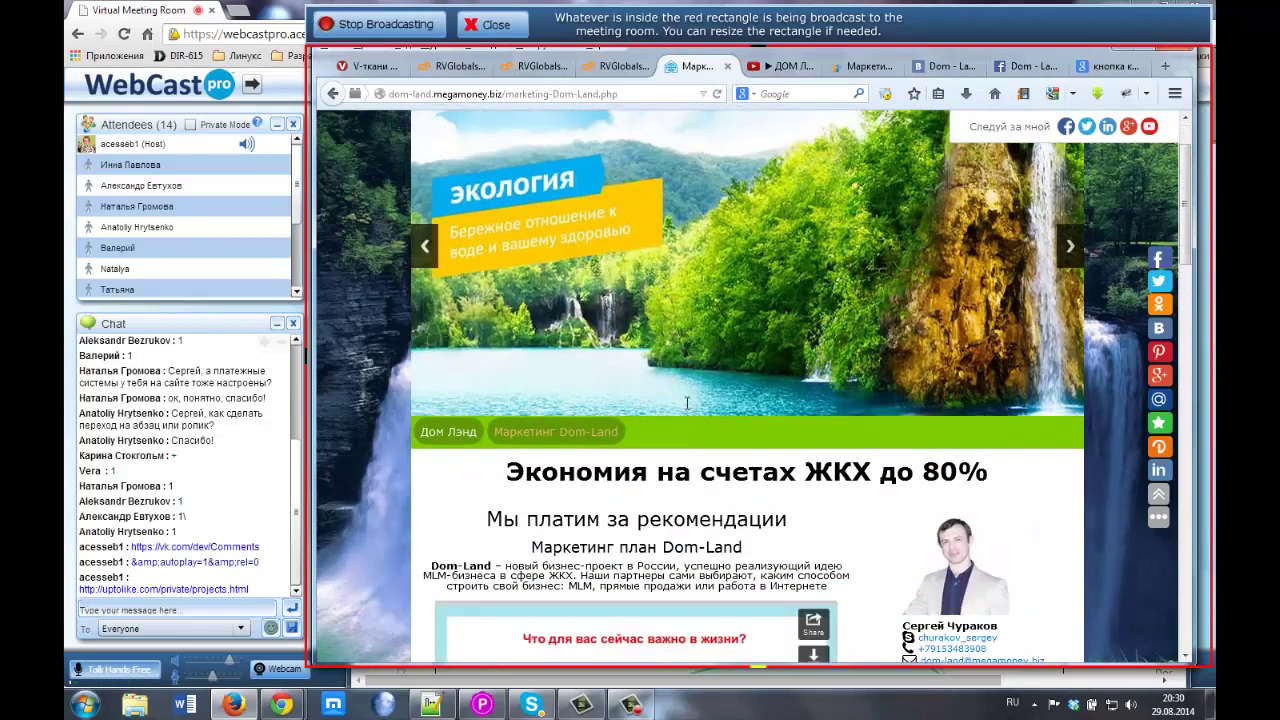
scroll(687, 403, down, 3)
drag(531, 398, 617, 398)
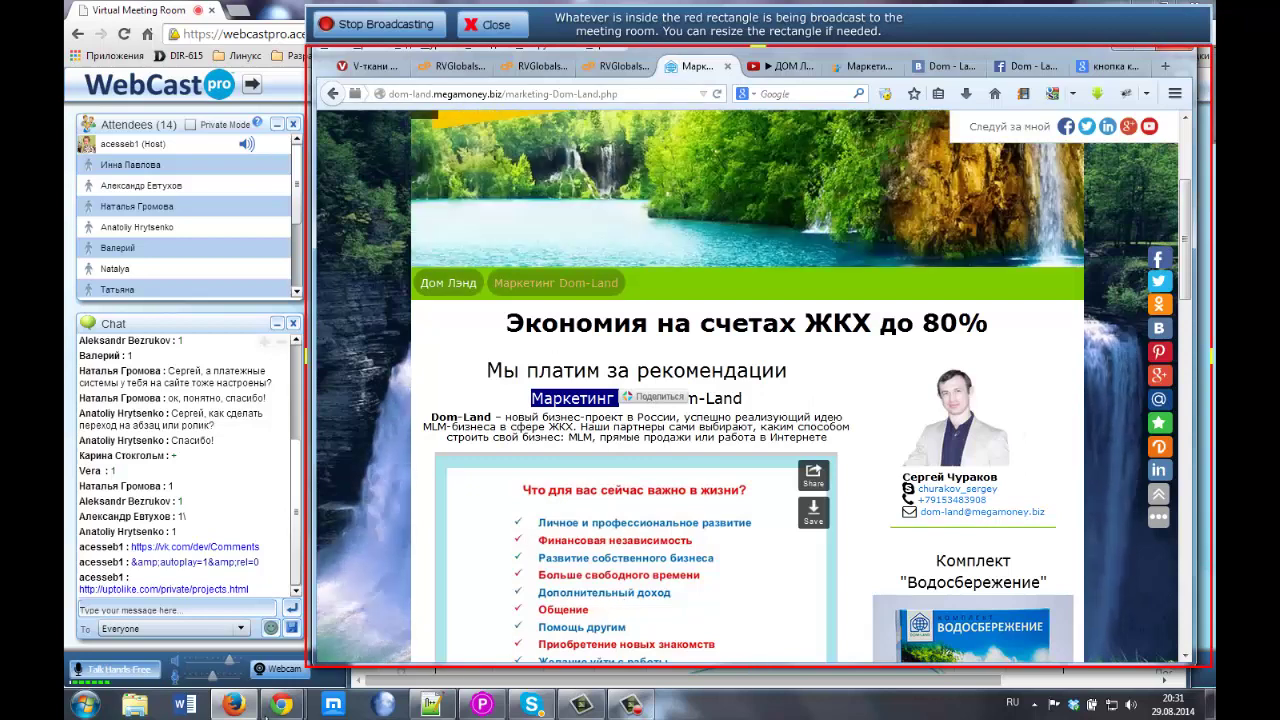
Switch to the Uptolike projects page in Chrome and start creating a new project, bringing up the suggestions for its URL
mouse_move(290, 700)
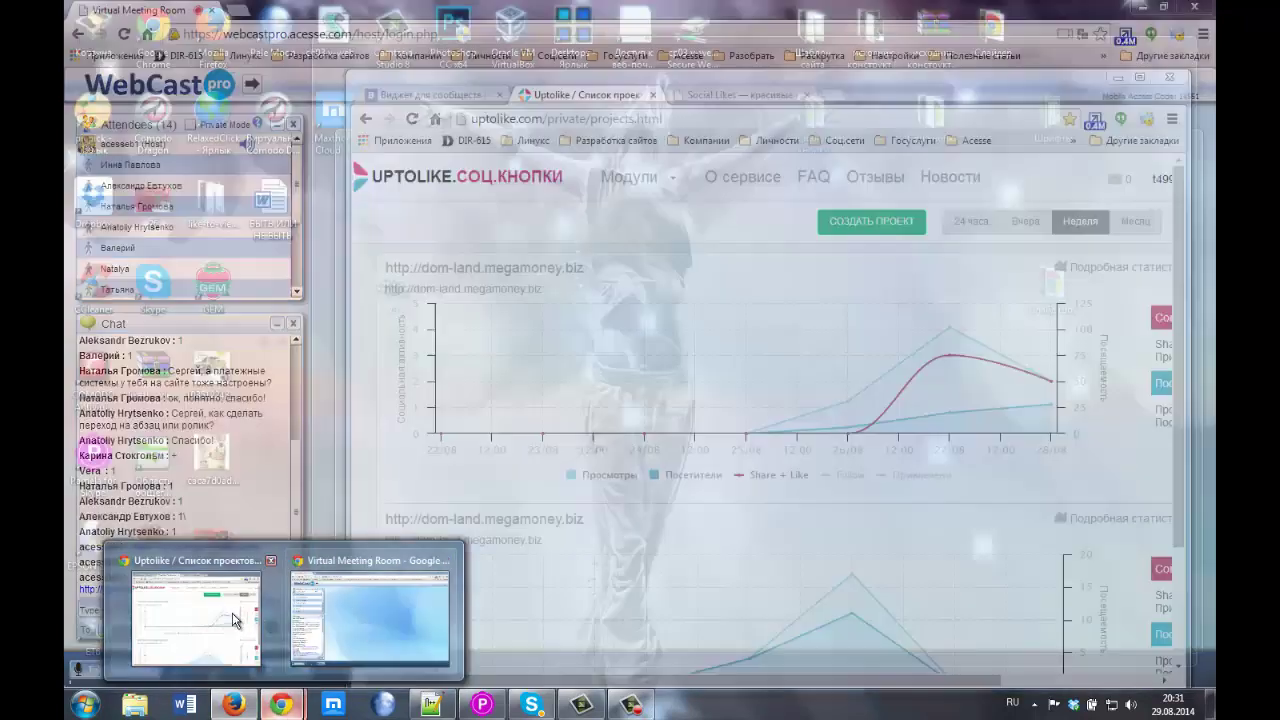
click(234, 614)
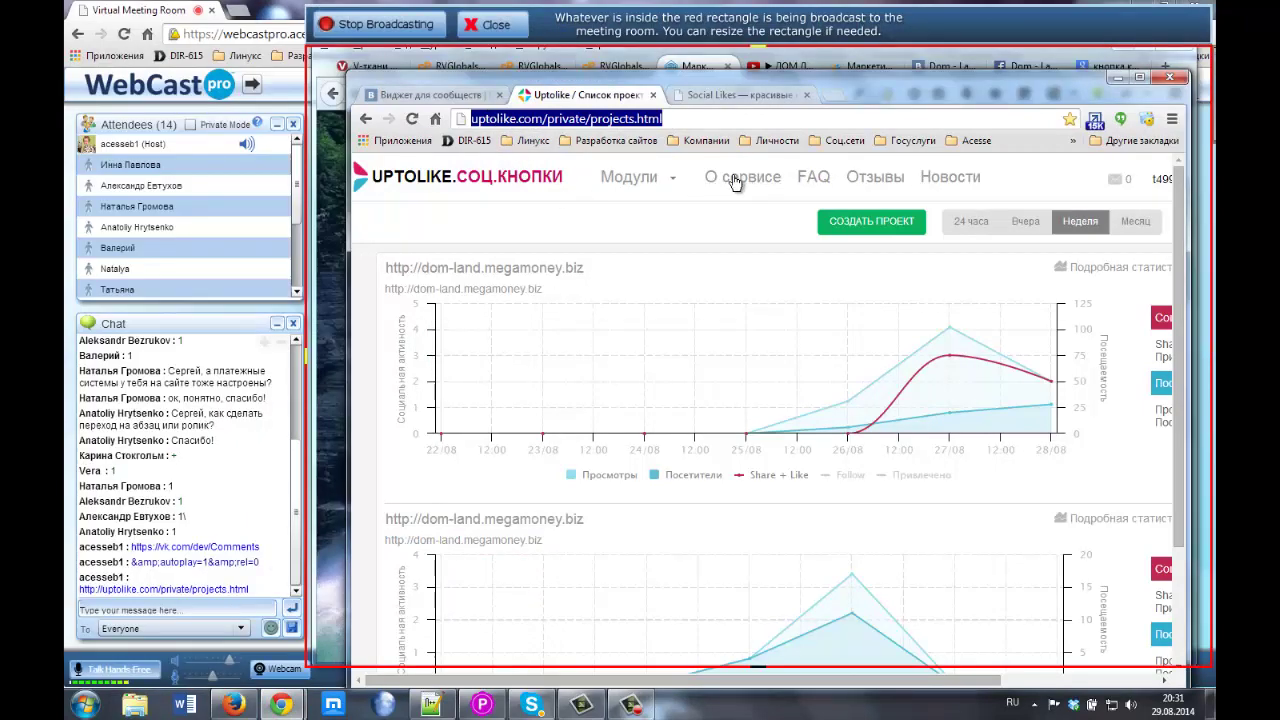
click(885, 229)
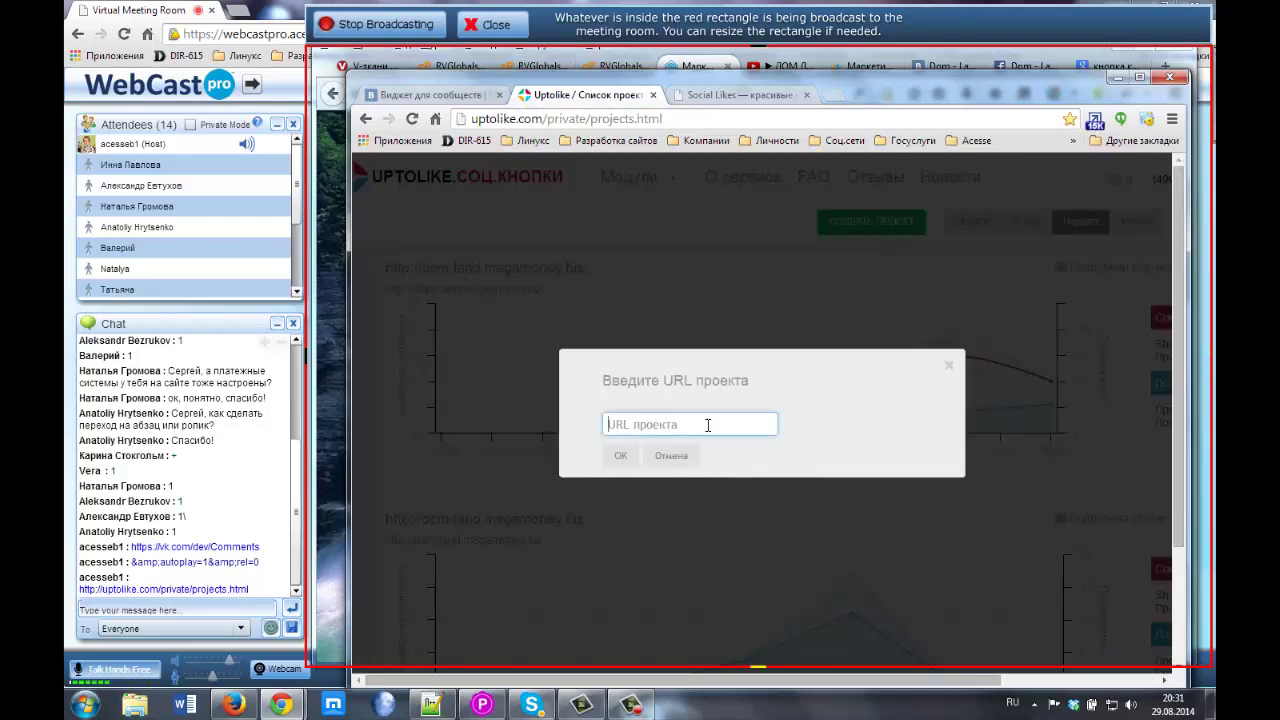
click(629, 430)
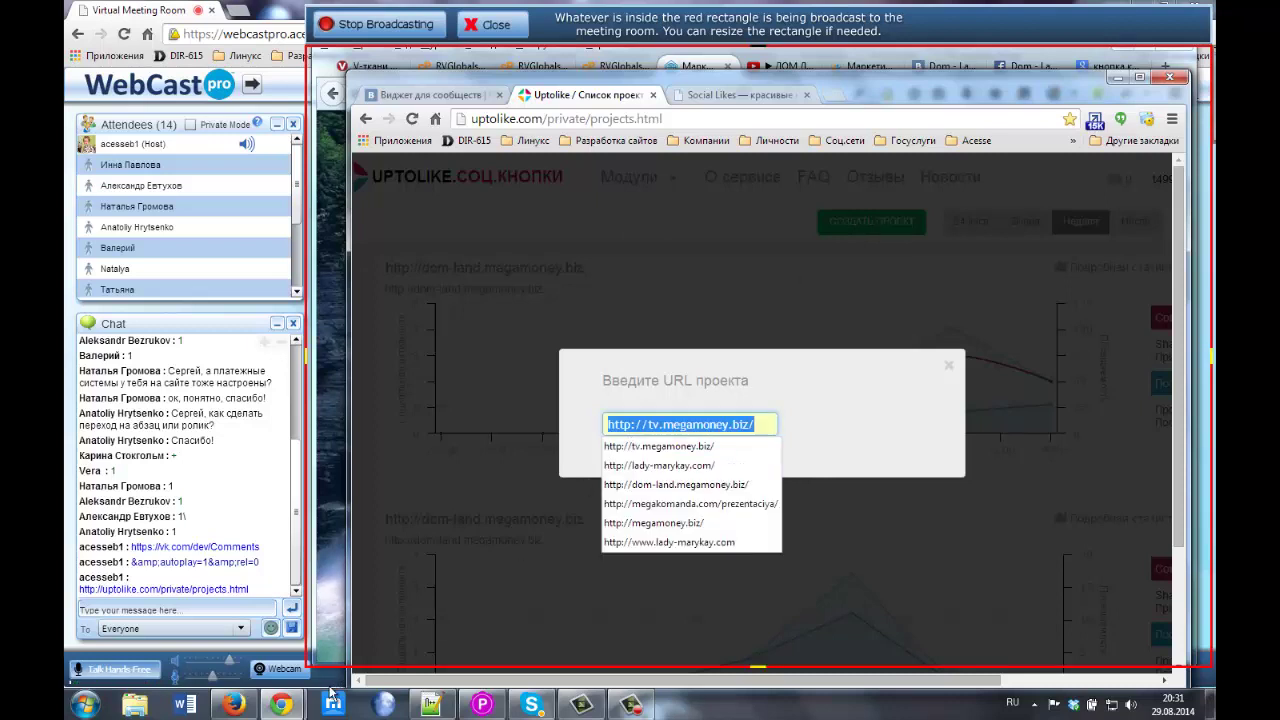
click(233, 705)
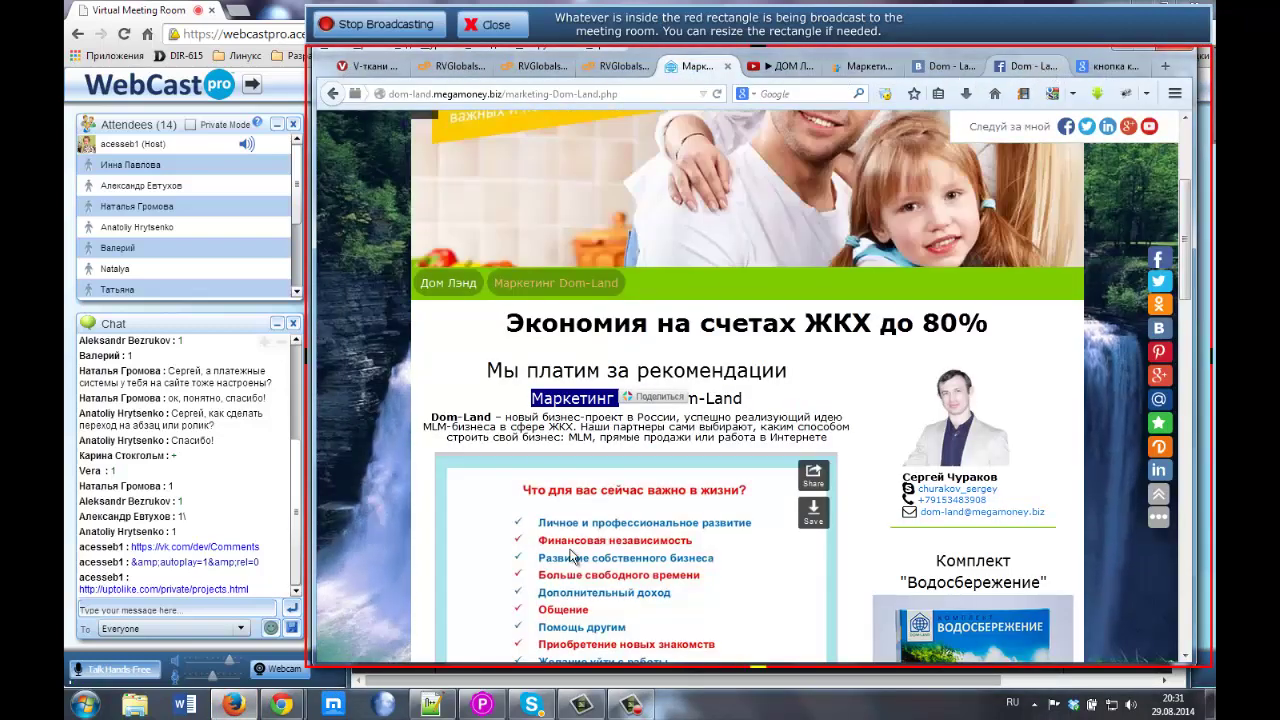
mouse_move(287, 707)
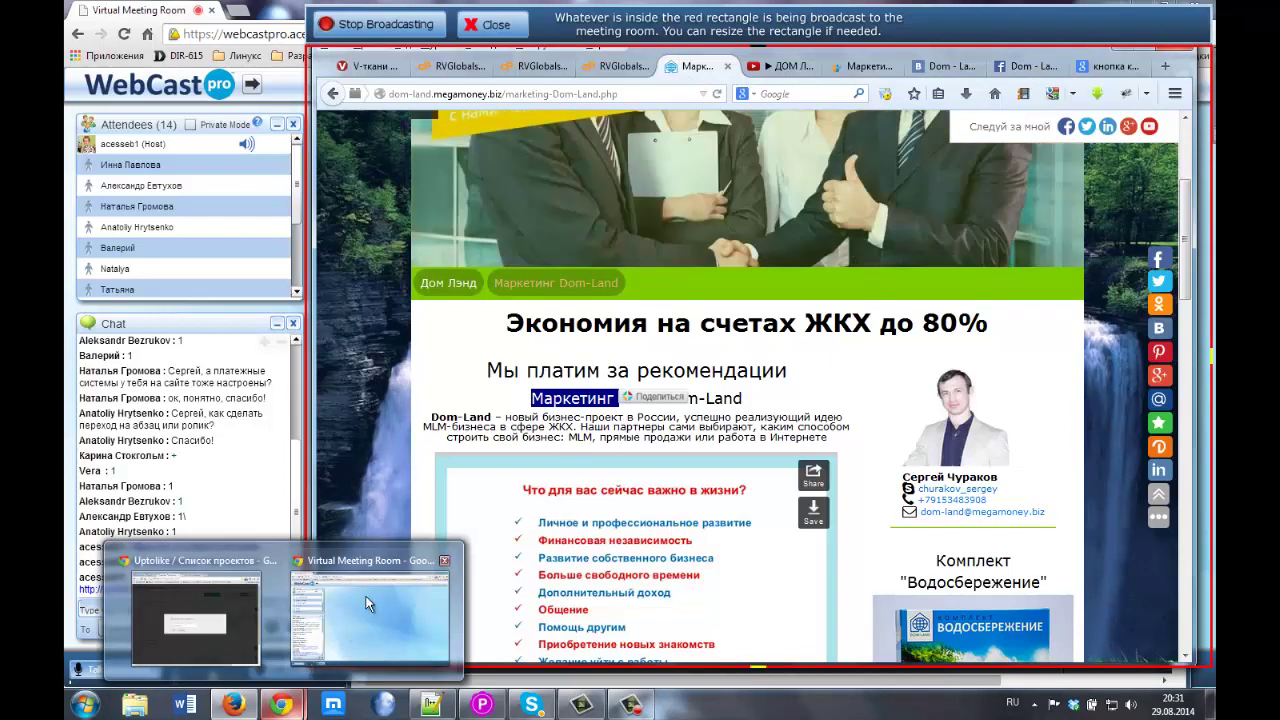
click(233, 633)
click(665, 424)
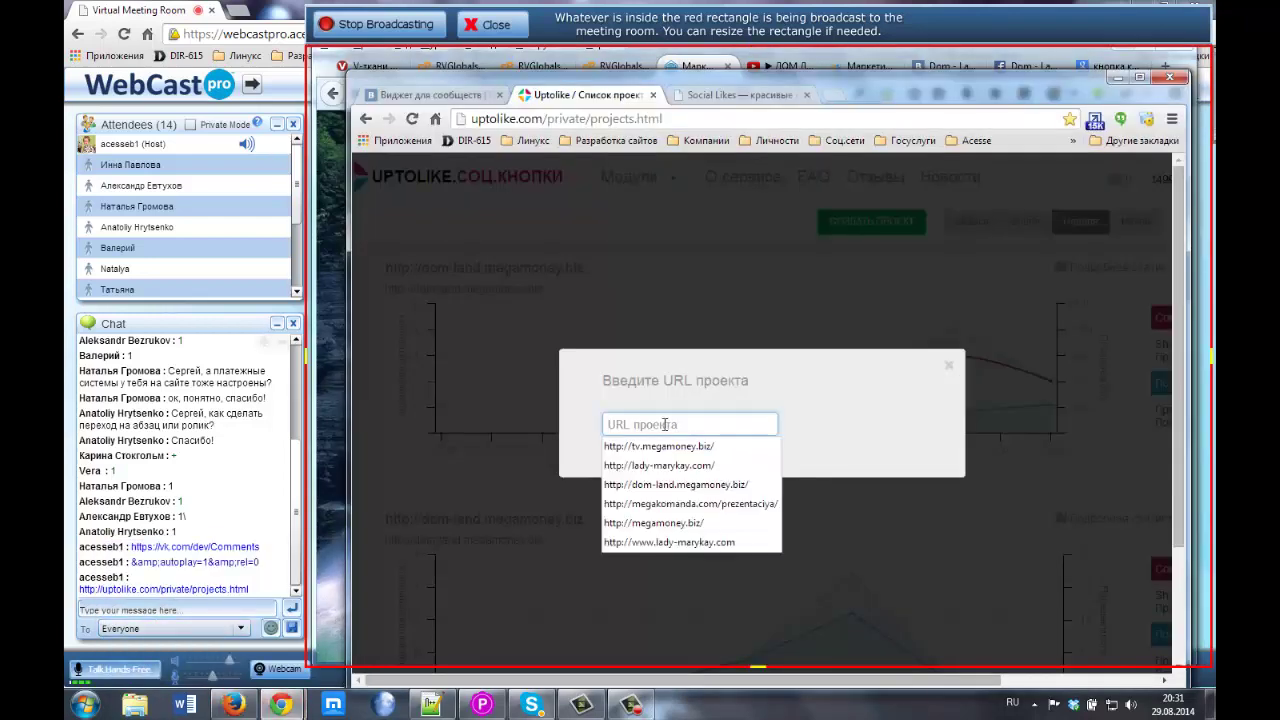
text(p)
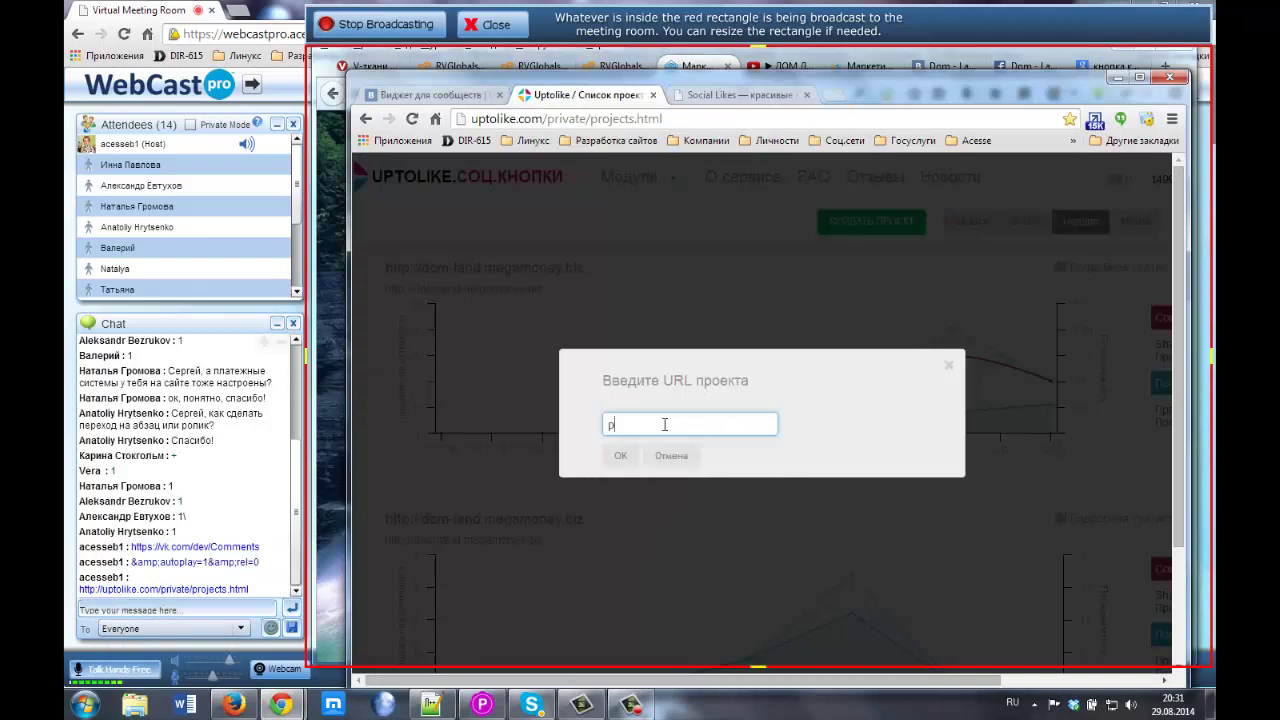
key(BackSpace)
key(BackSpace)
key(BackSpace)
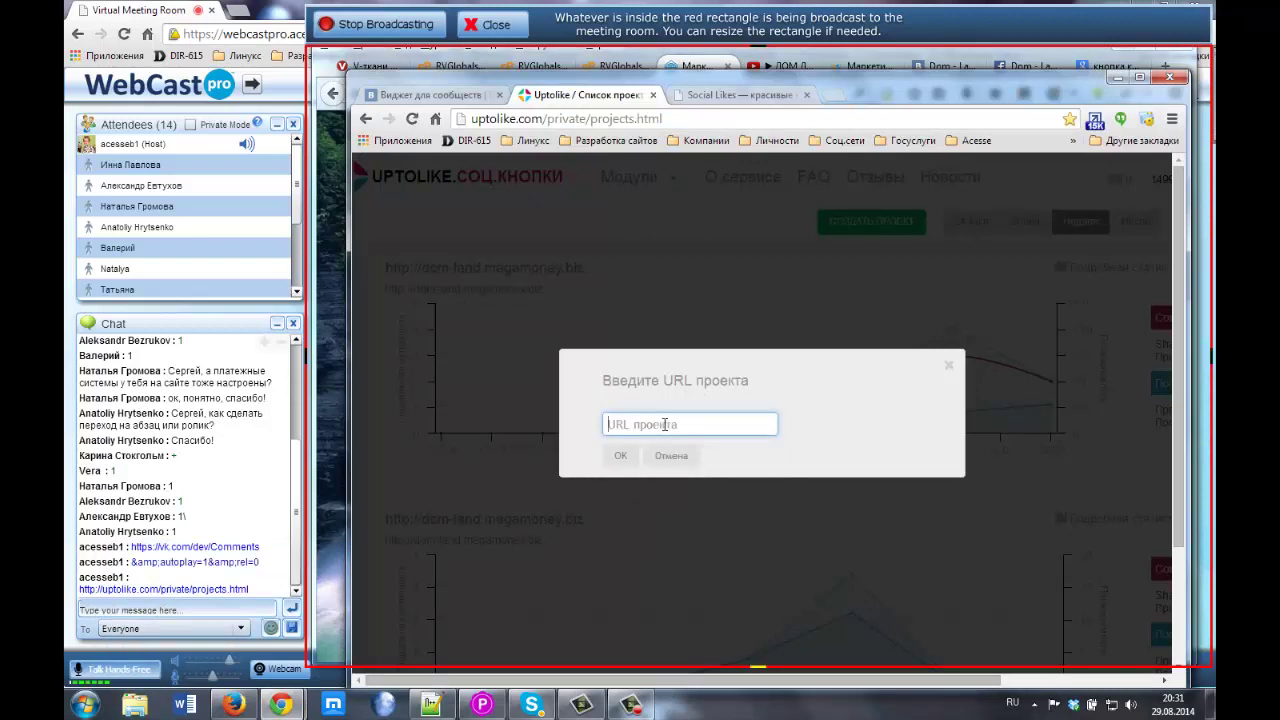
text(h)
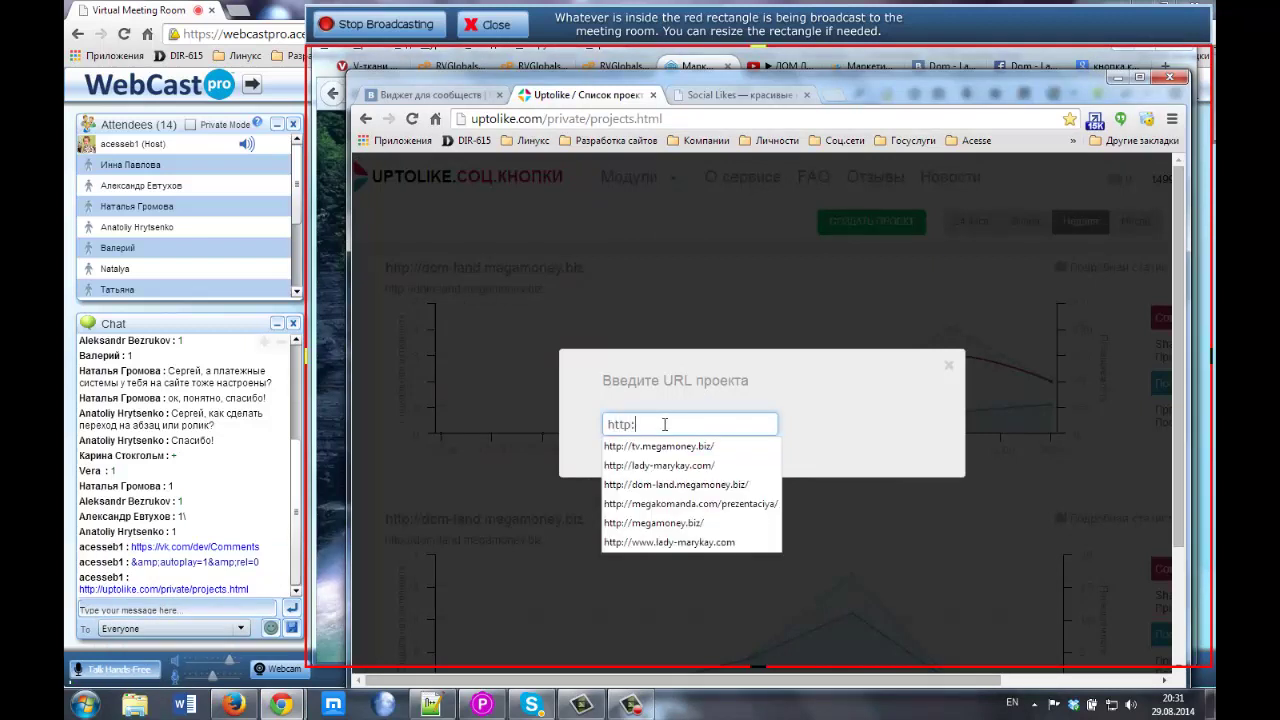
text(ttp:)
key(Down)
key(Return)
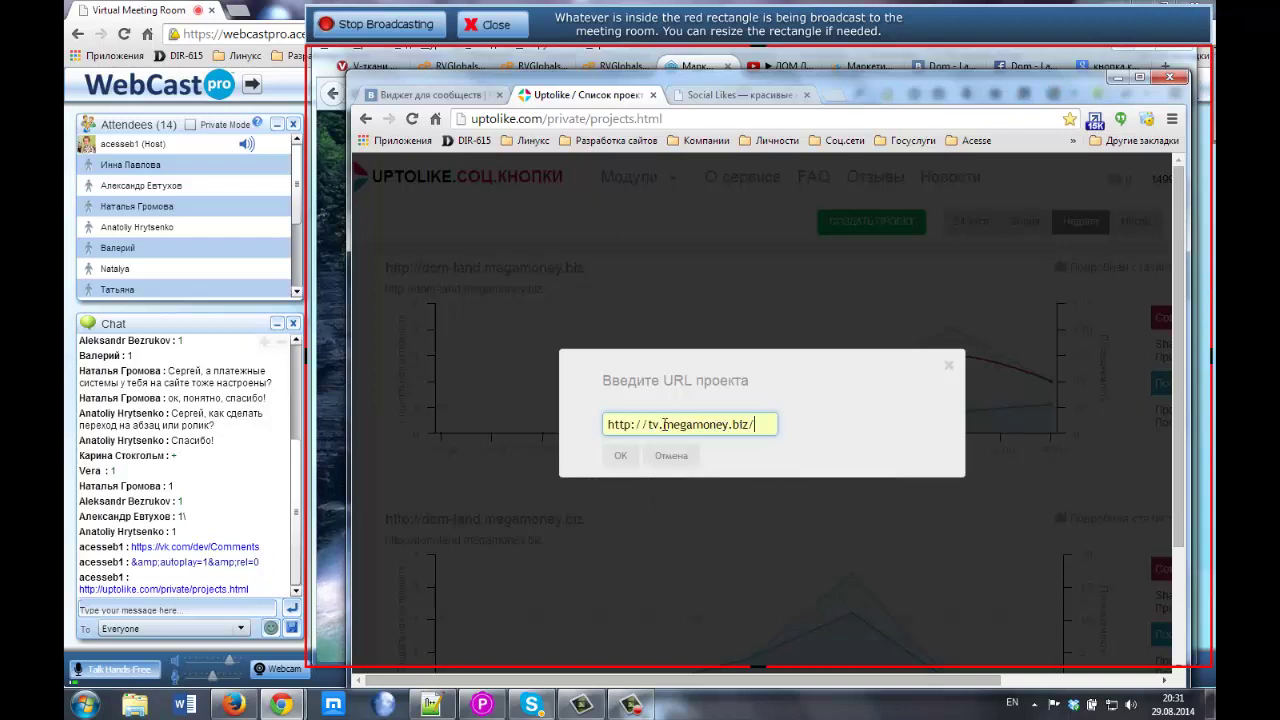
click(618, 462)
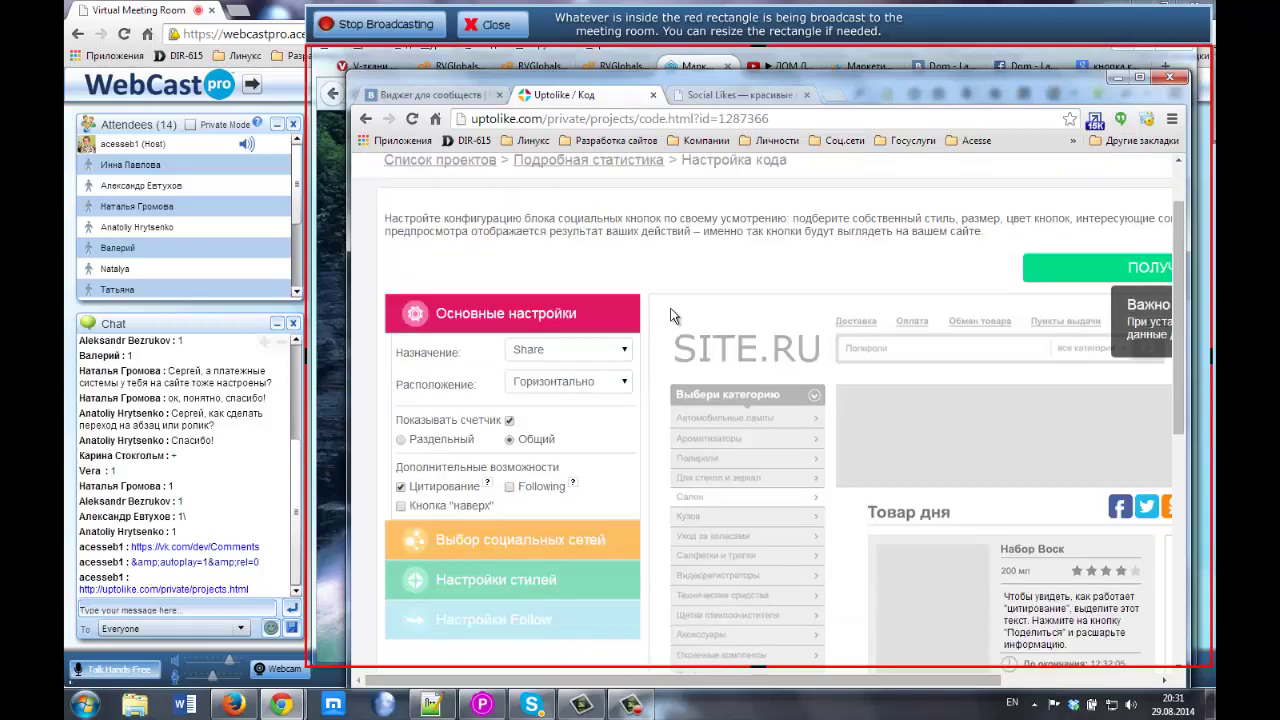
Zoom out the social button configuration page, reposition its window, and examine the basic settings alongside the sample site preview
scroll(672, 316, down, 1)
key(alt+shift)
key(super)
key(super)
key(ctrl+minus)
double_click(862, 89)
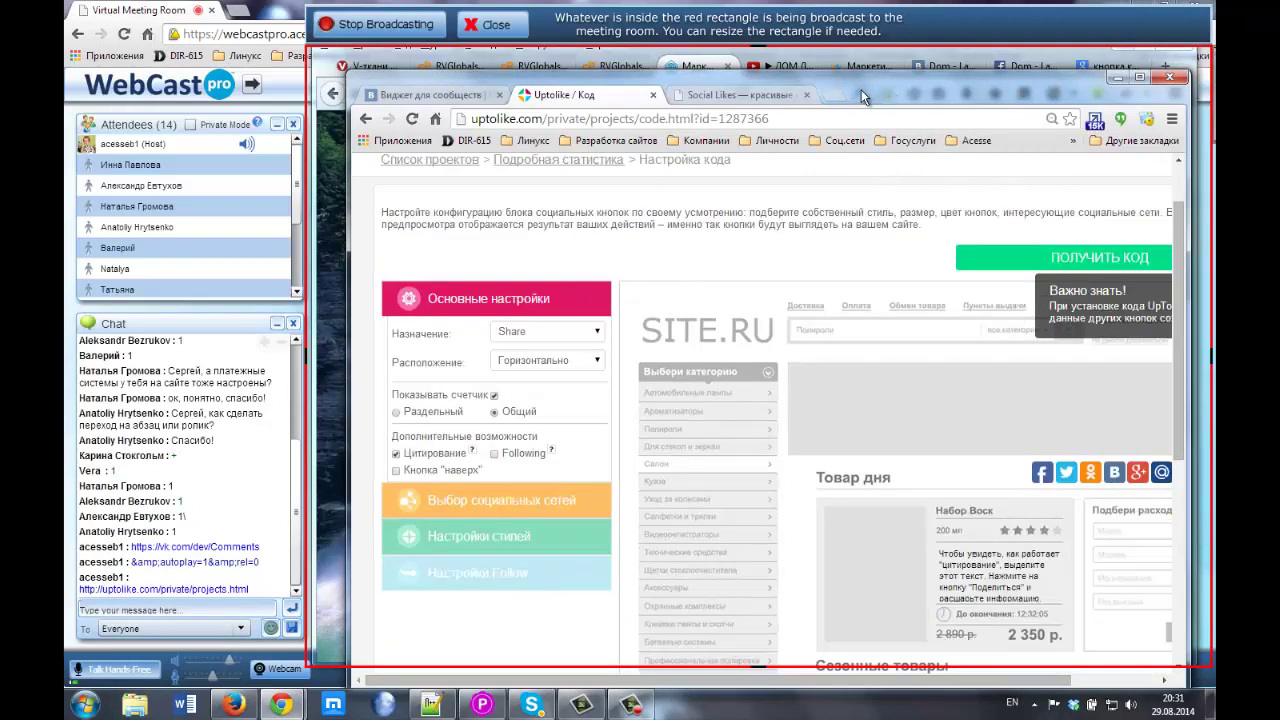
drag(862, 89, 868, 89)
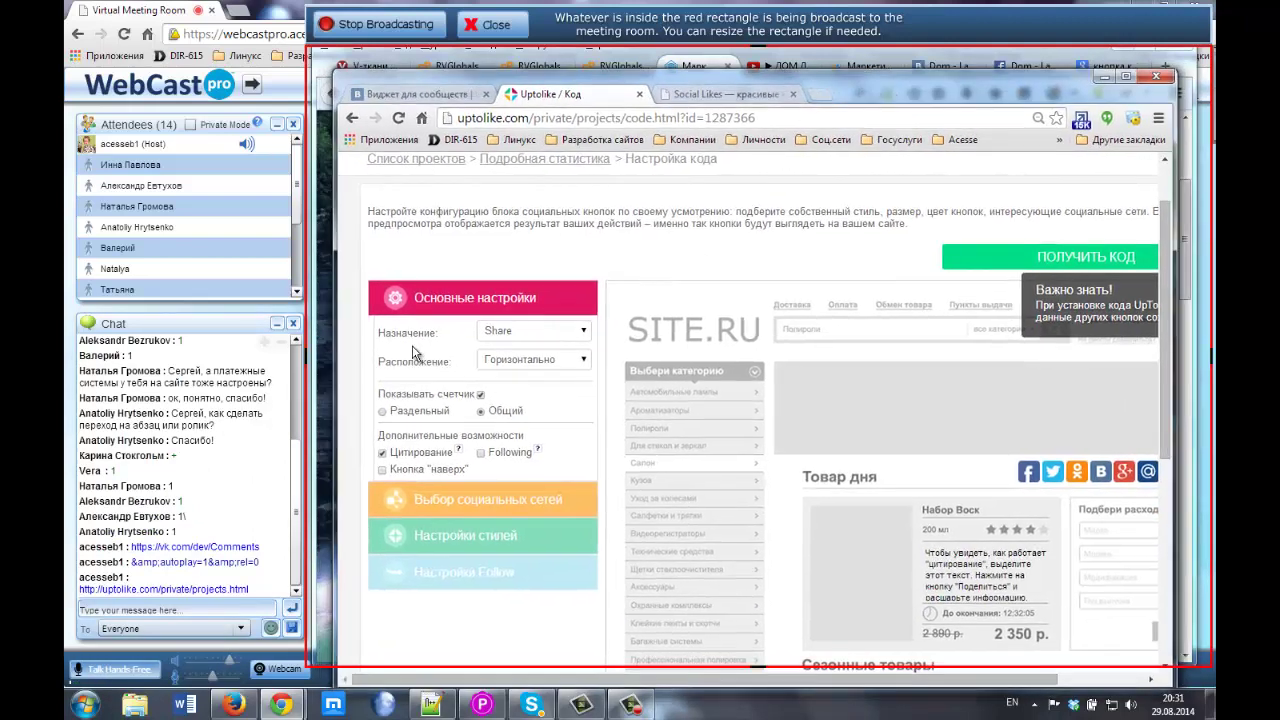
scroll(415, 352, down, 1)
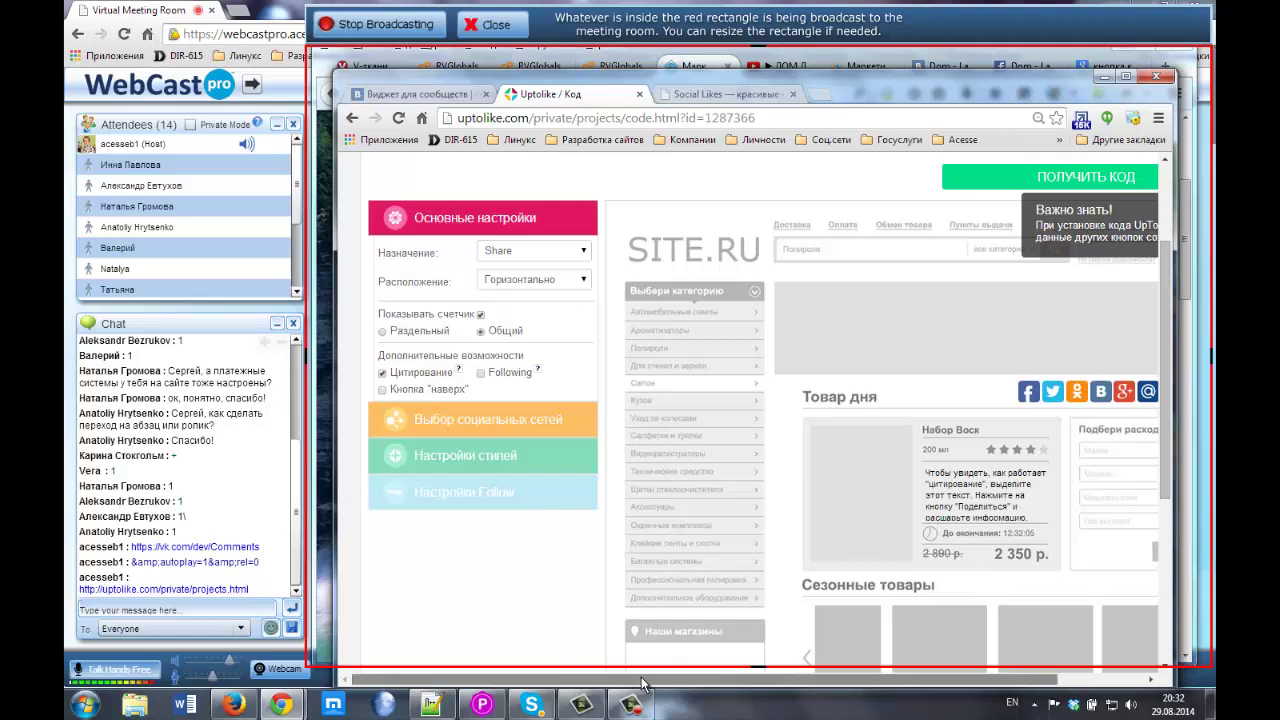
drag(643, 683, 733, 683)
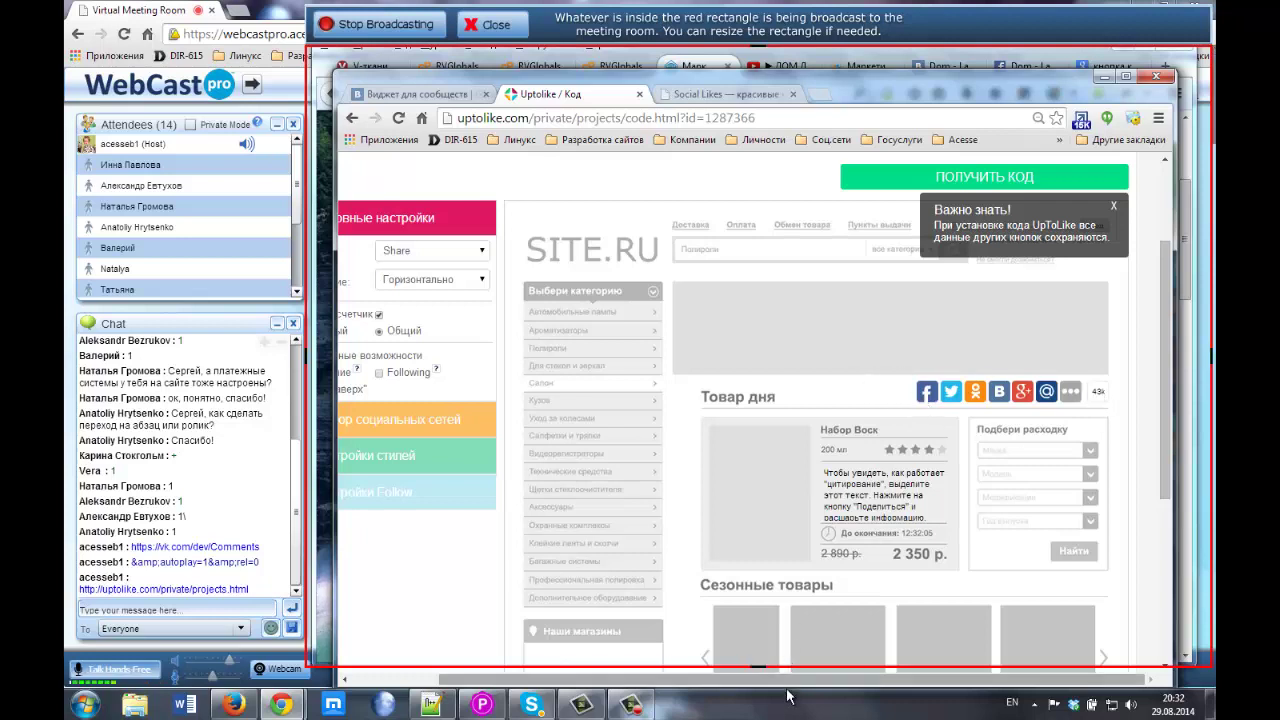
drag(713, 688, 626, 688)
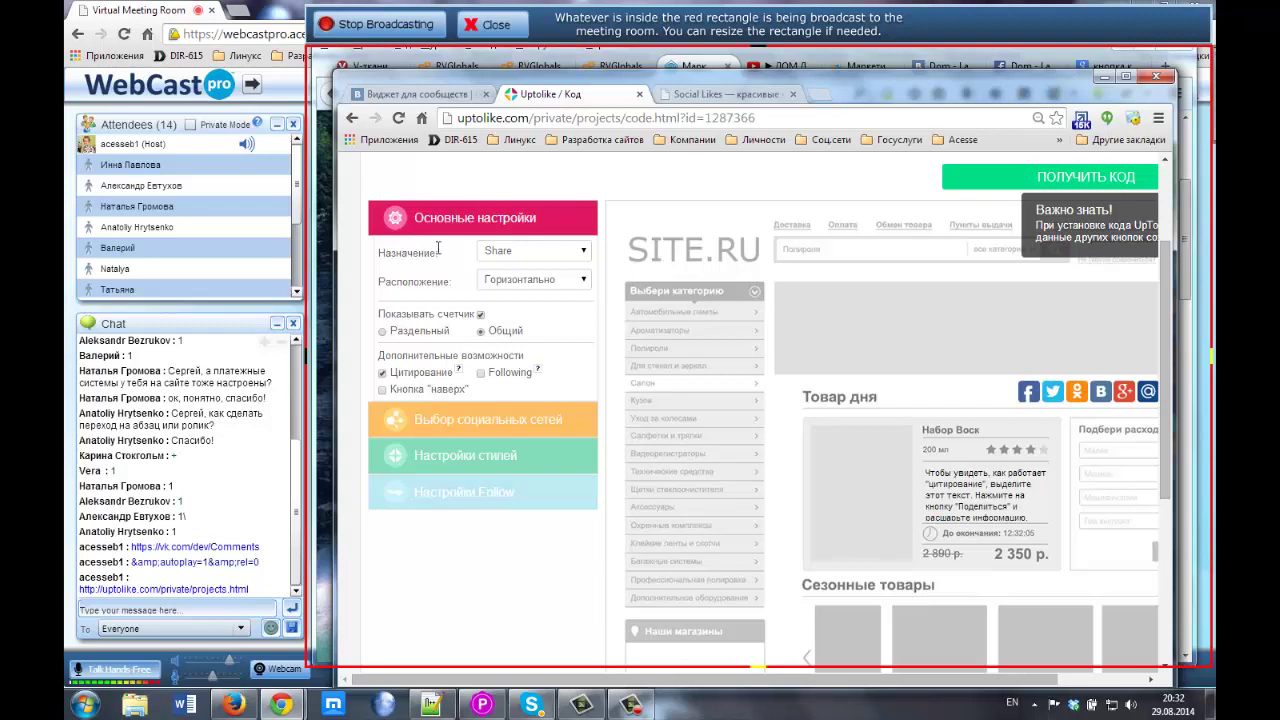
Review the purpose (Назначение) options for the button block, from Share to Счетчик, and keep Share selected
drag(521, 257, 523, 255)
click(523, 255)
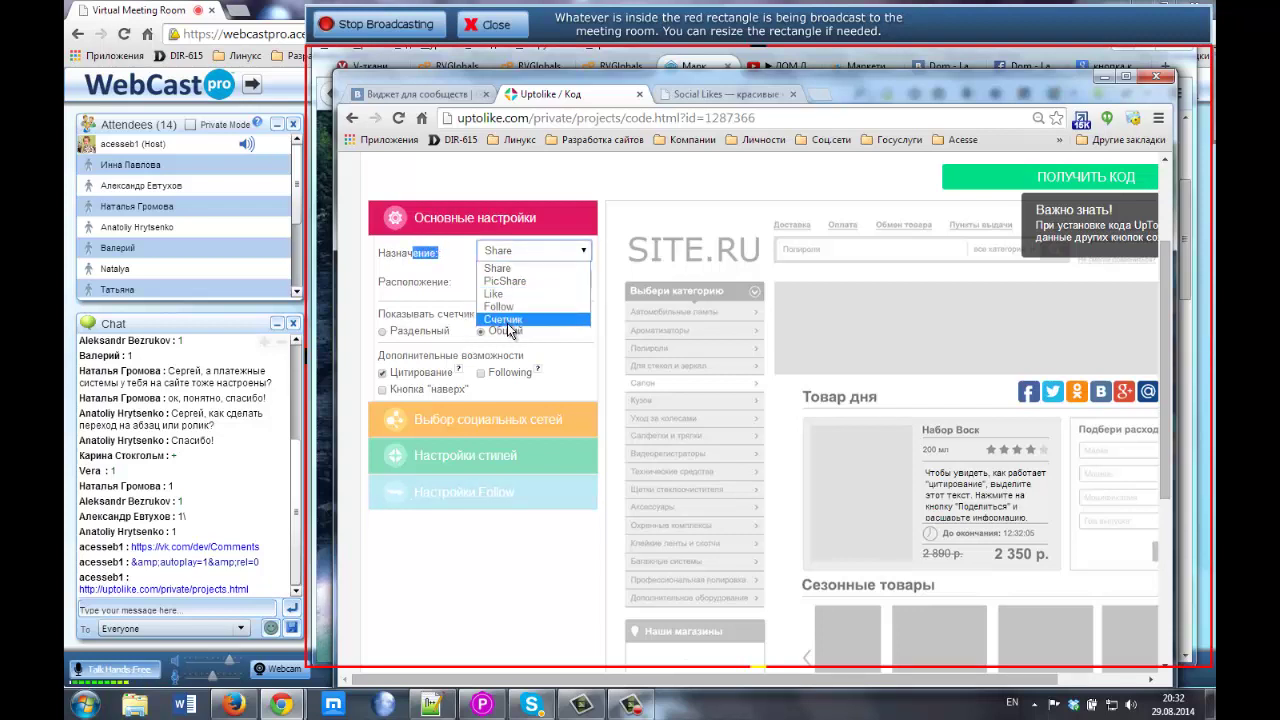
click(512, 270)
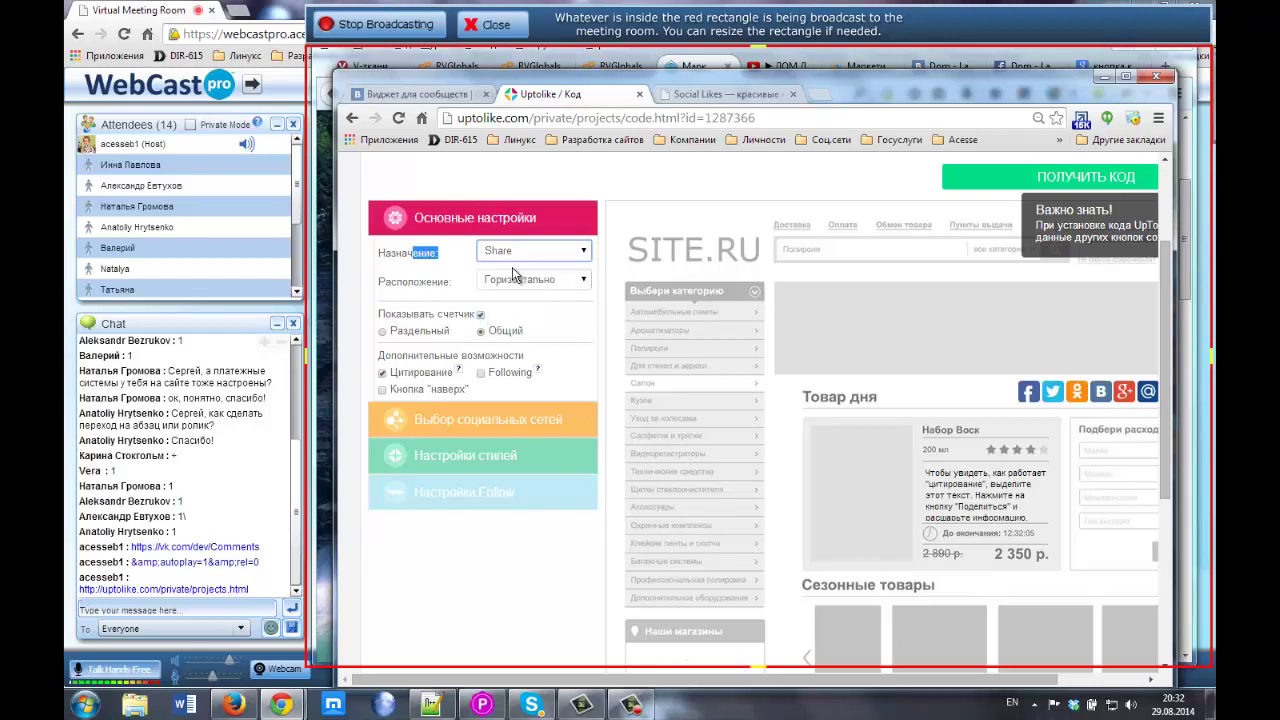
click(581, 250)
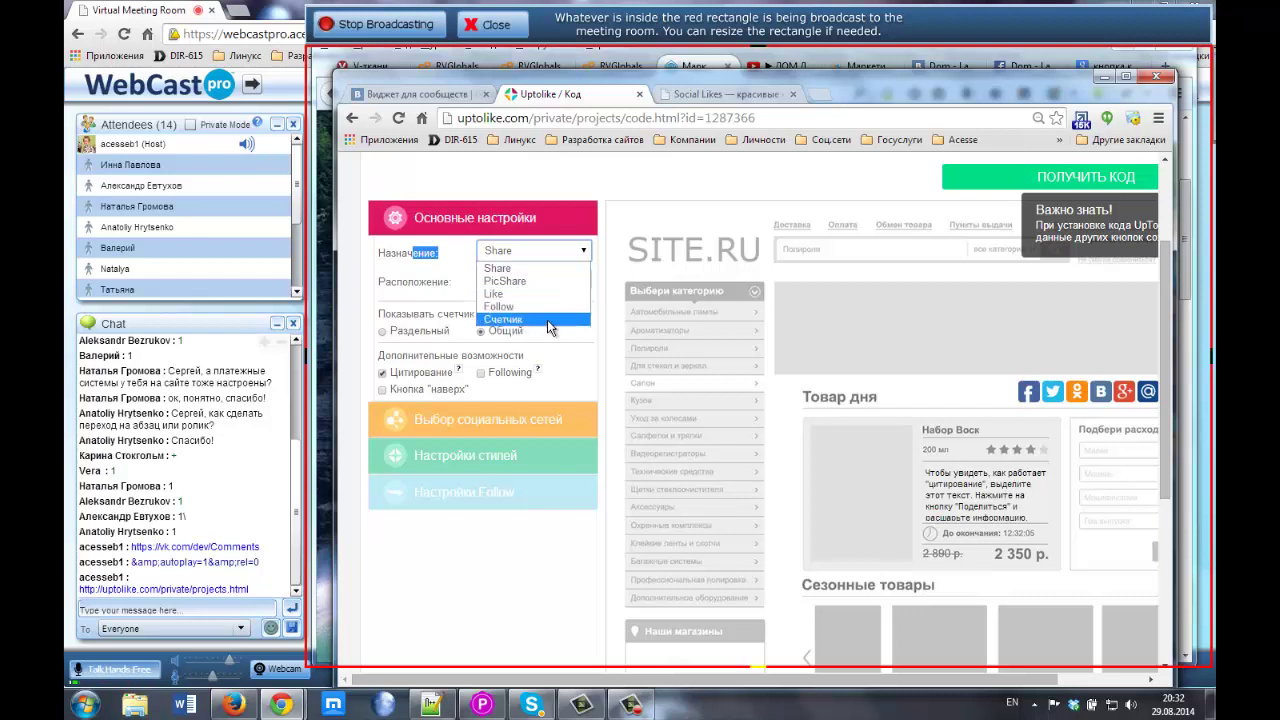
click(531, 175)
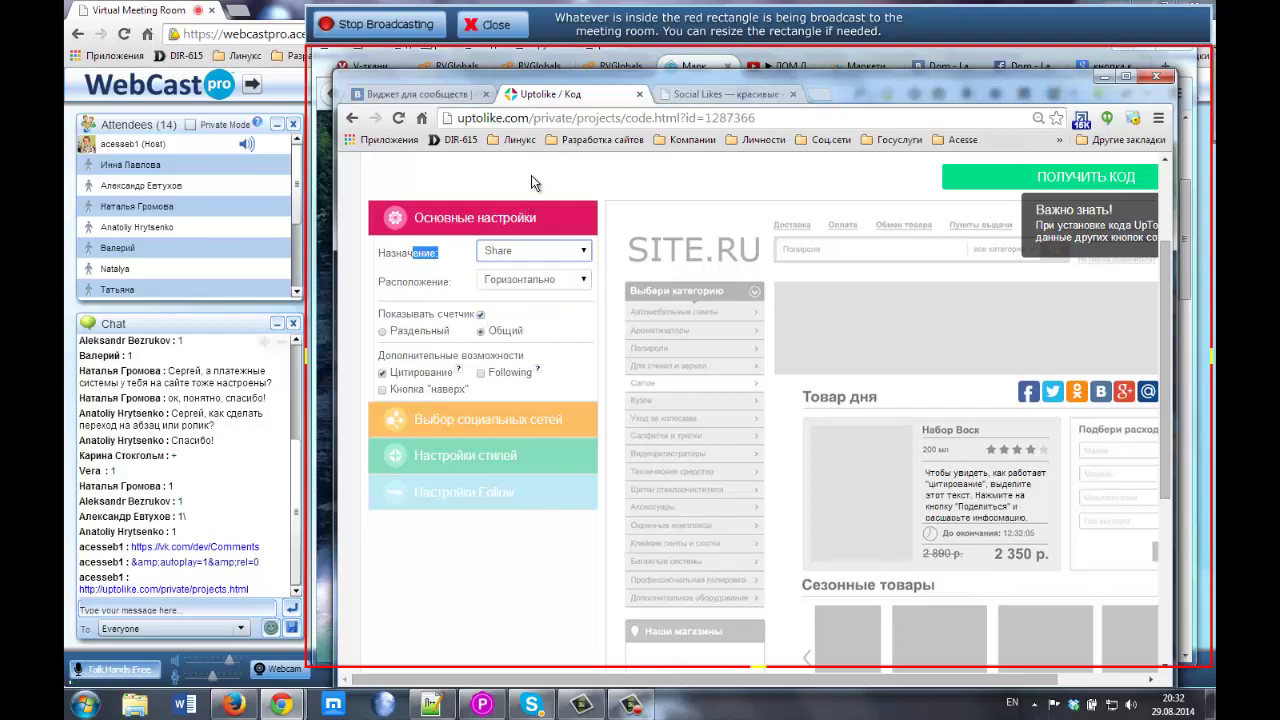
Set the button block's placement (Расположение) to Слева and view it on the sample site preview
click(571, 287)
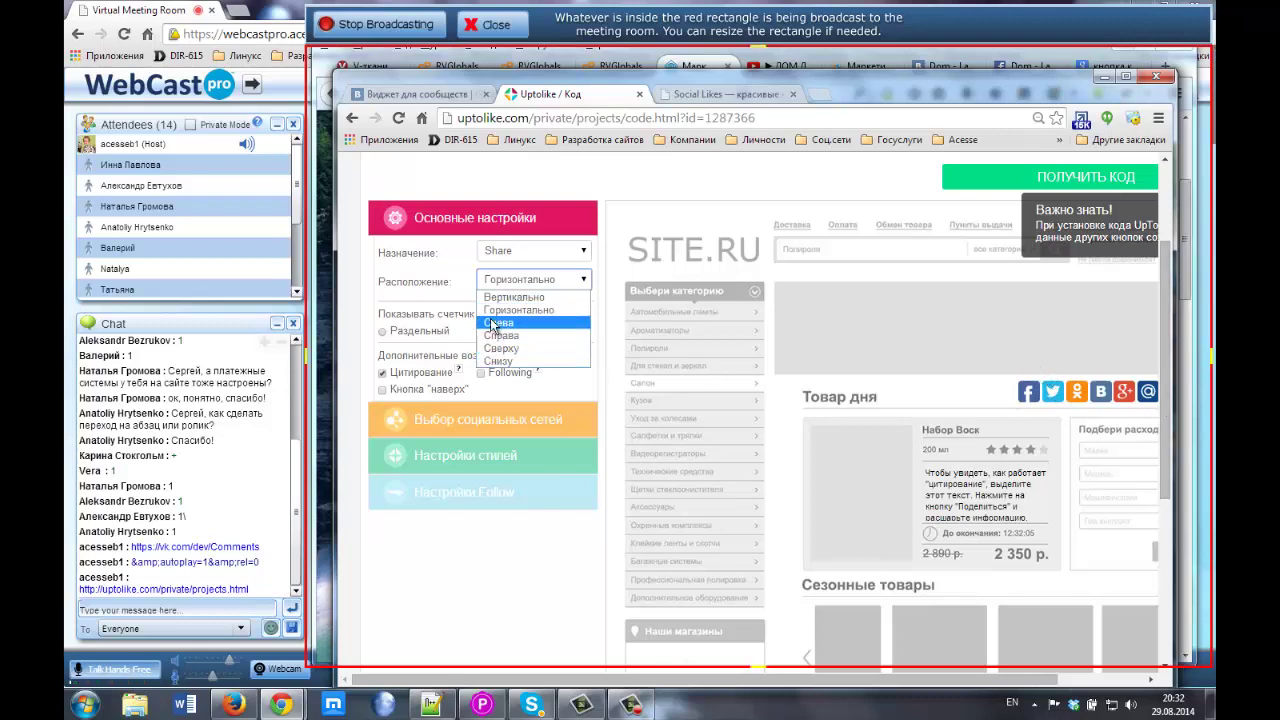
key(Escape)
key(Down)
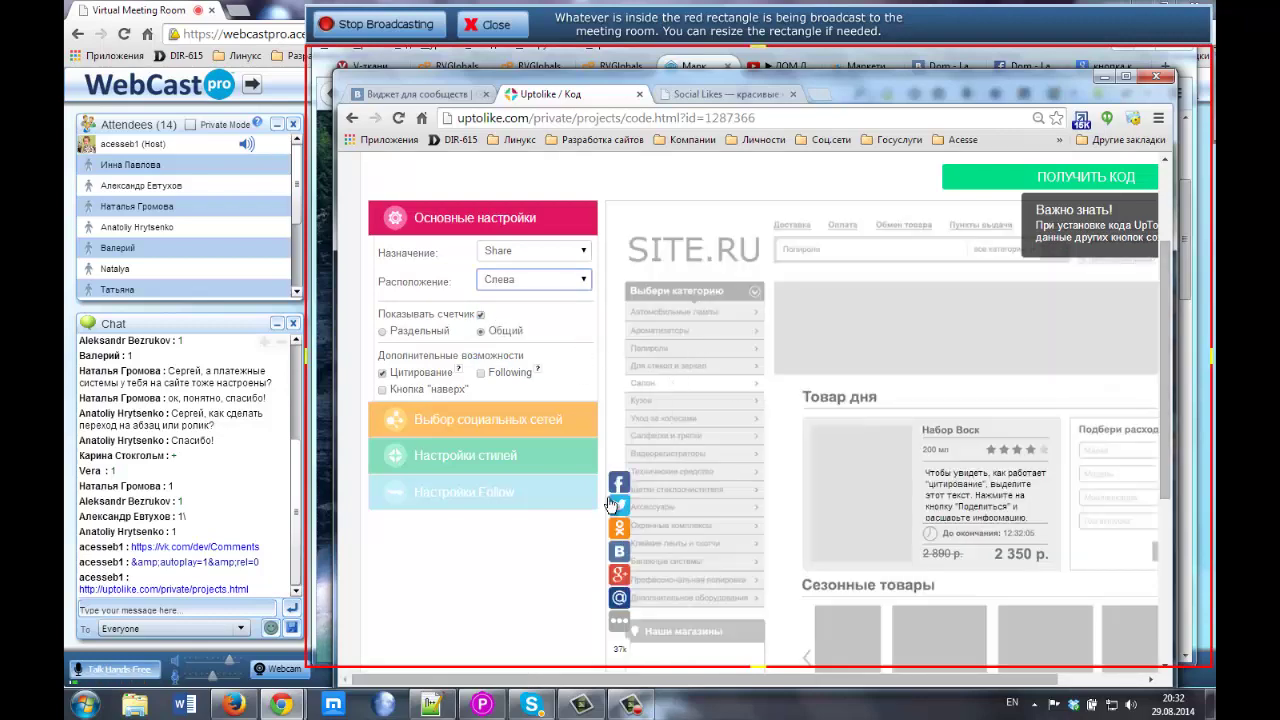
scroll(612, 503, down, 1)
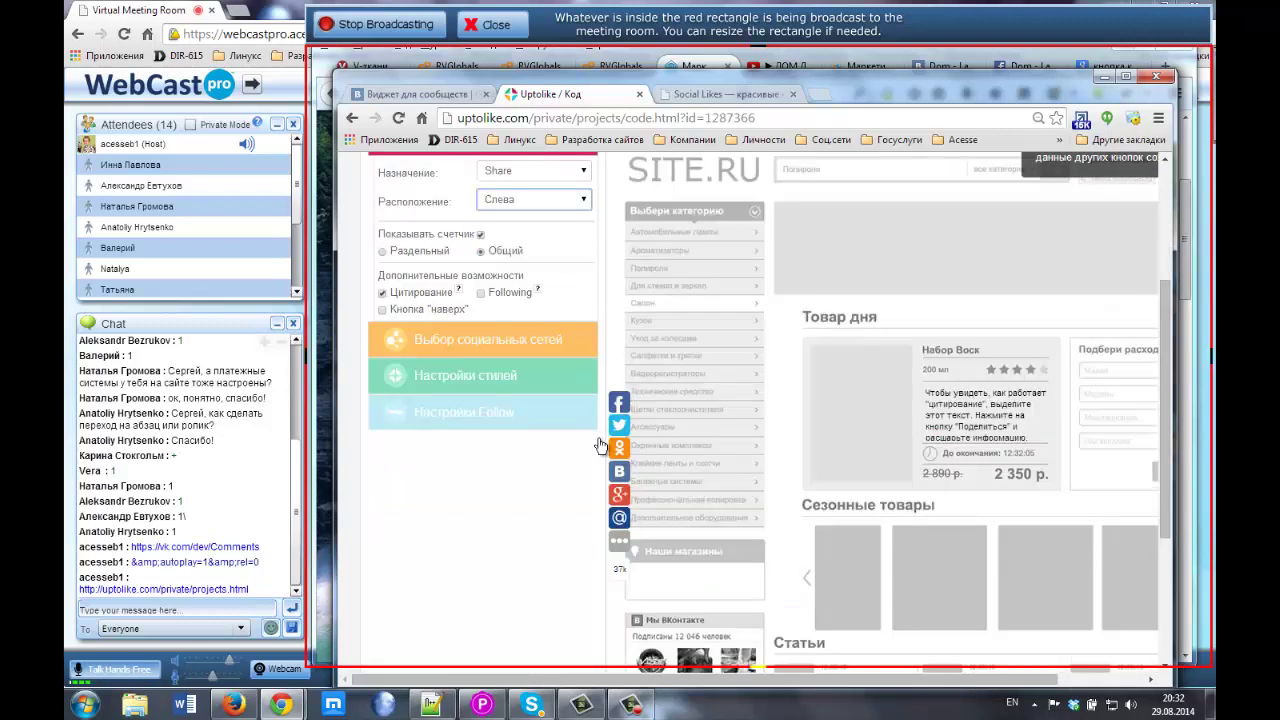
Set the button block's placement (Расположение) to Справа and check it along the sample site preview's edge
click(568, 201)
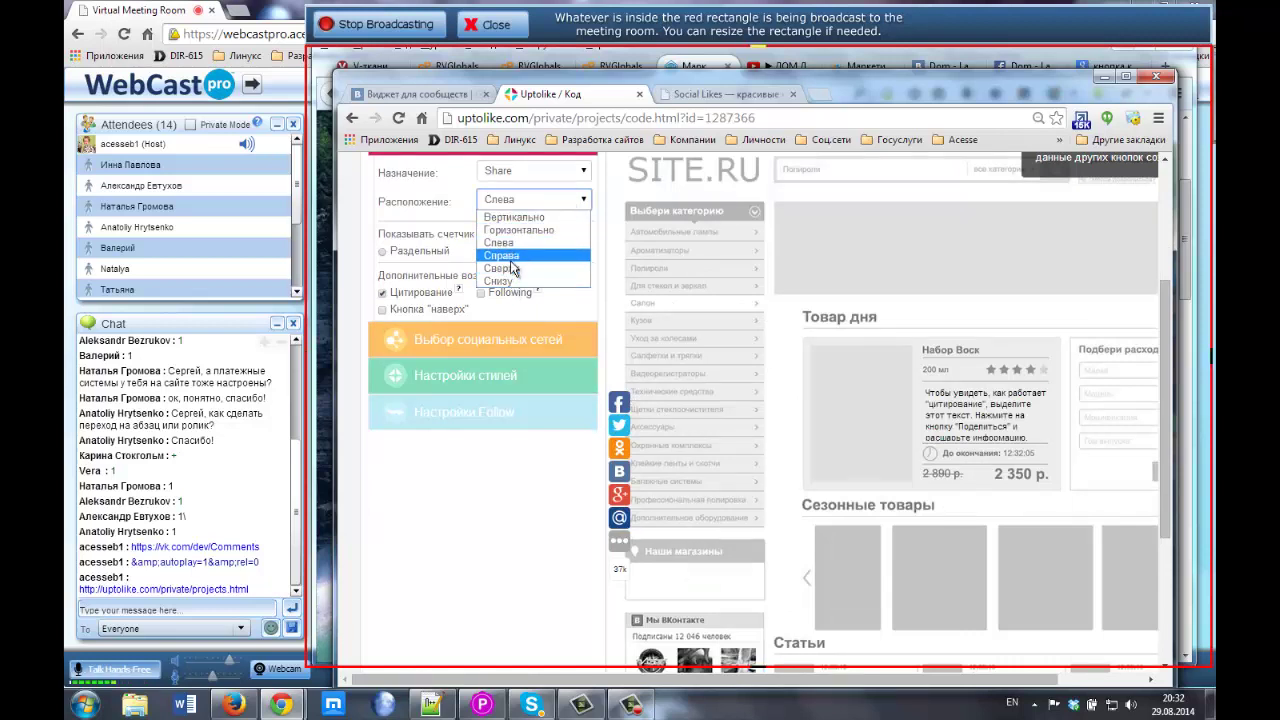
click(510, 258)
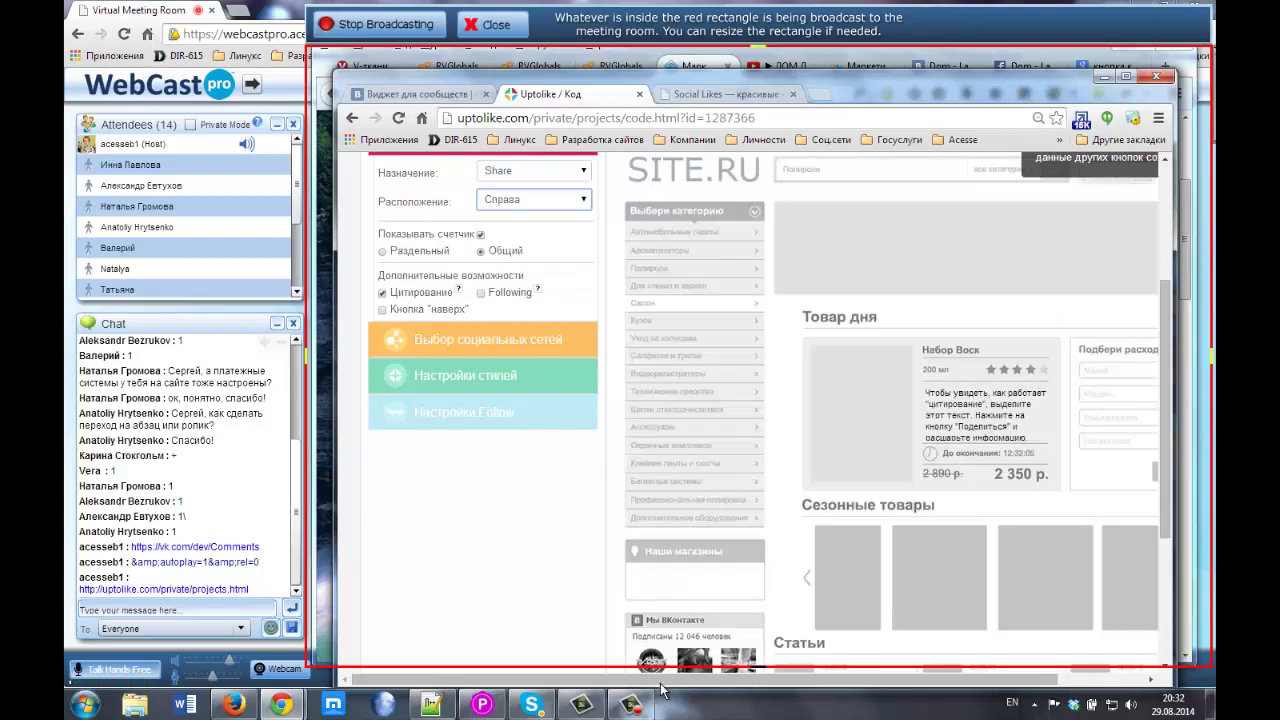
drag(660, 690, 748, 690)
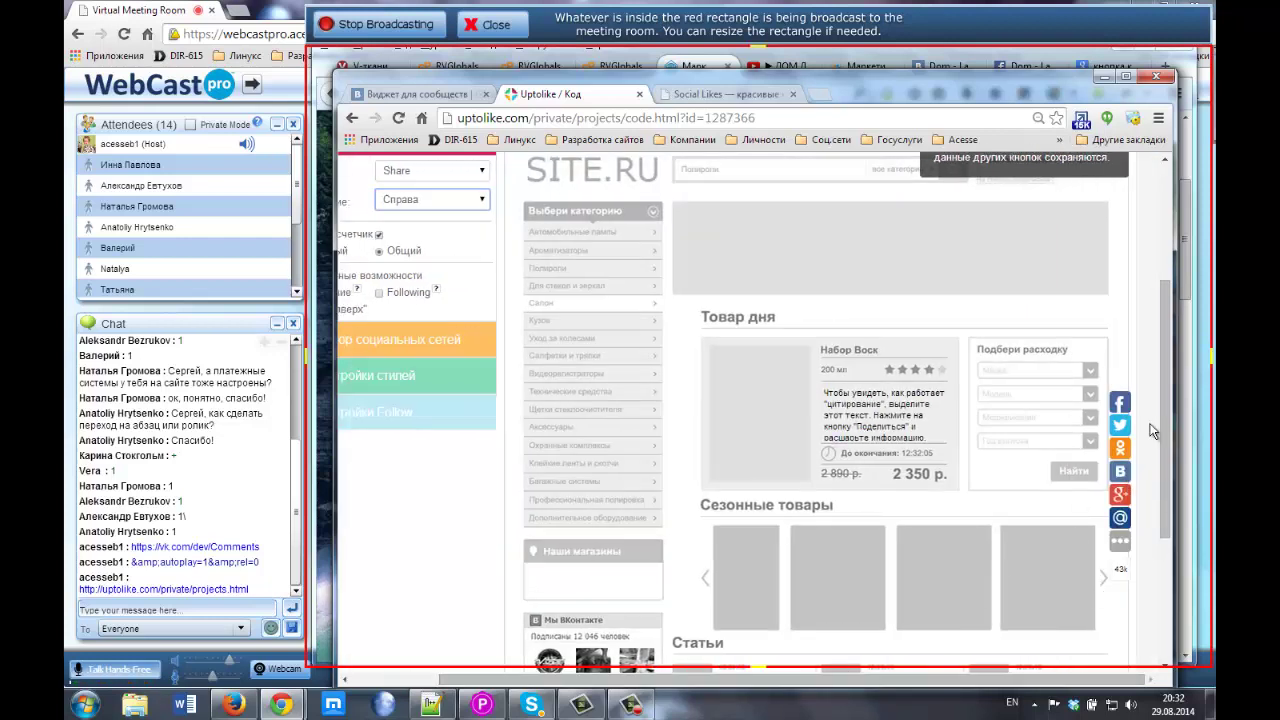
drag(922, 680, 832, 682)
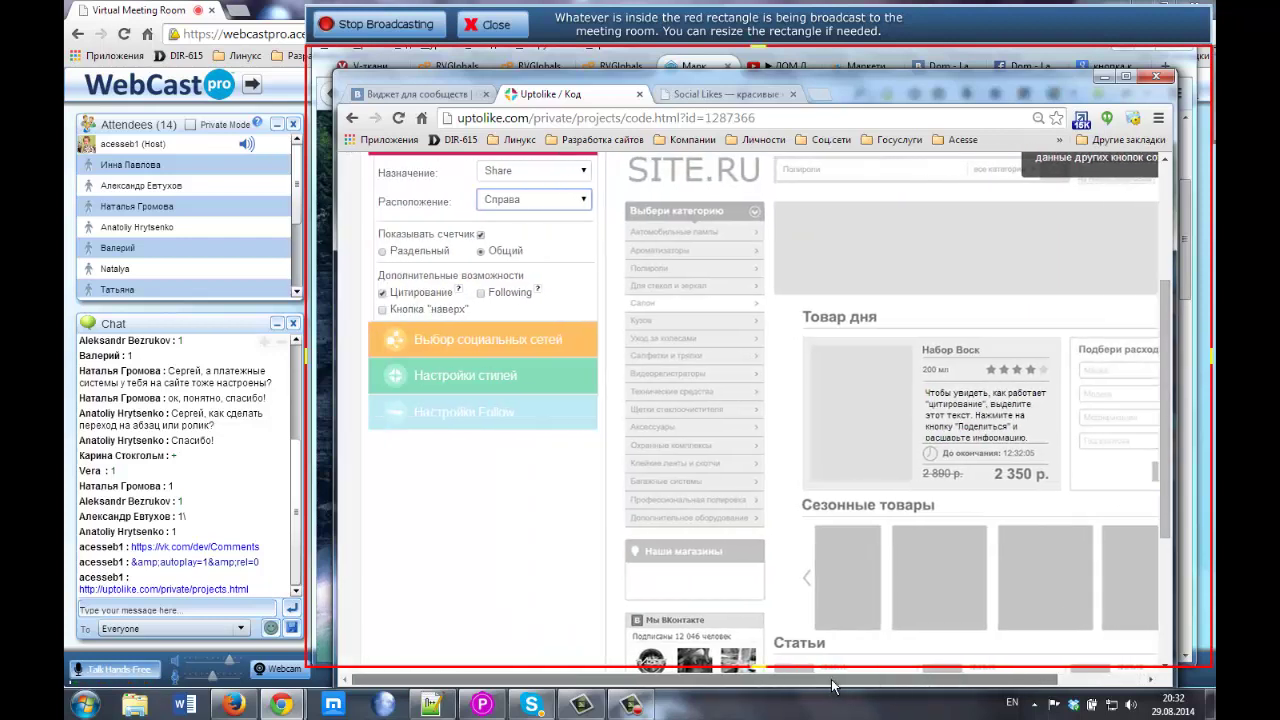
scroll(538, 346, up, 1)
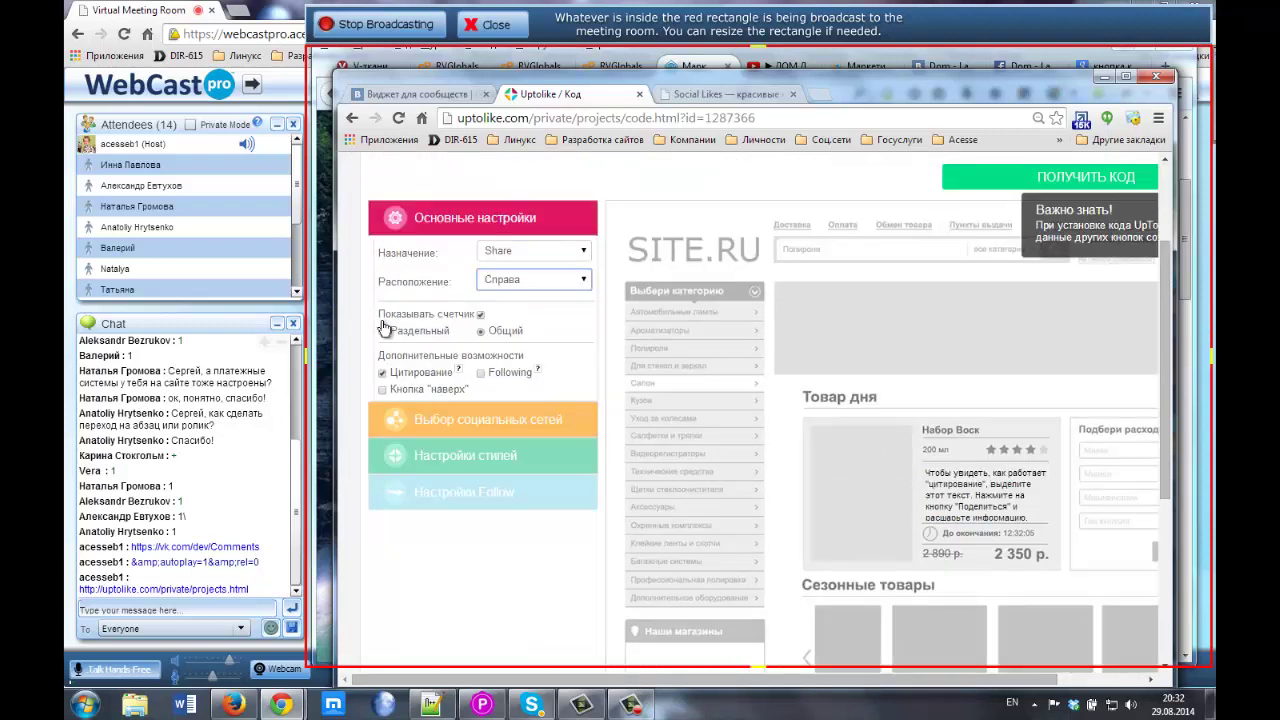
Try the Раздельный counter style on the sample site preview and restore the Общий counter
click(481, 315)
click(481, 318)
mouse_move(865, 81)
mouse_down()
mouse_move(866, 100)
mouse_move(869, 89)
mouse_up()
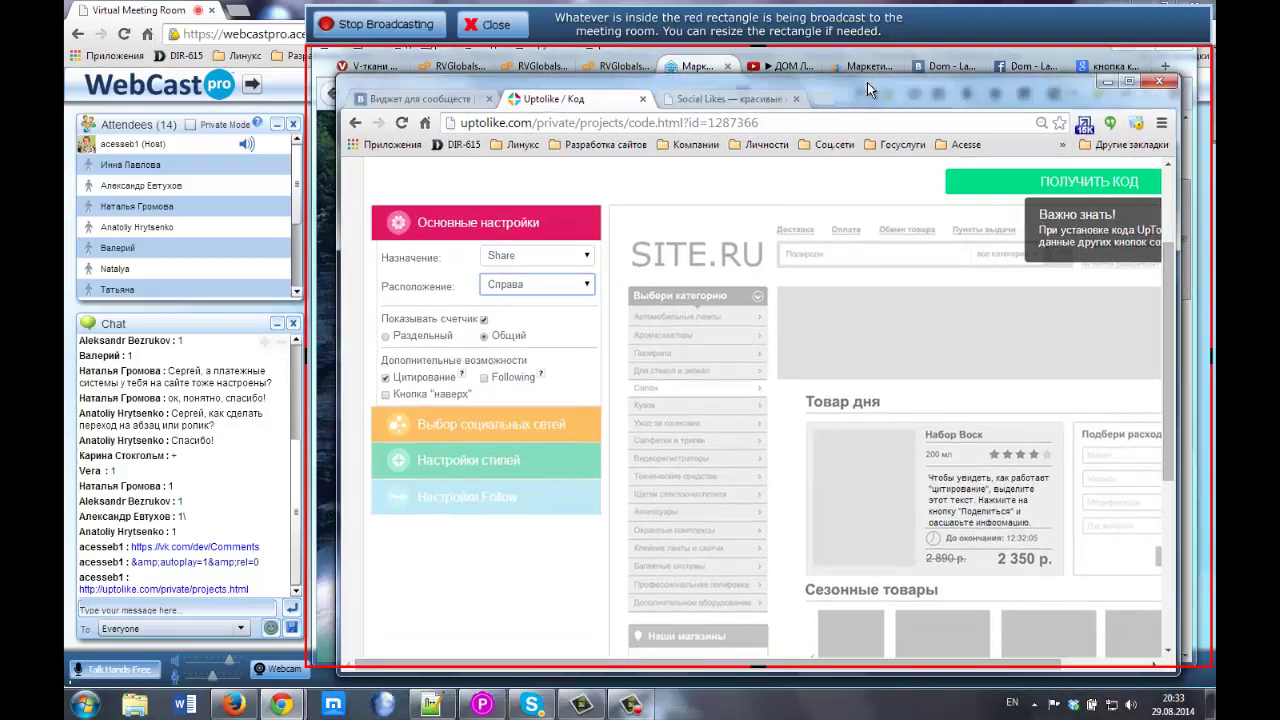
click(386, 337)
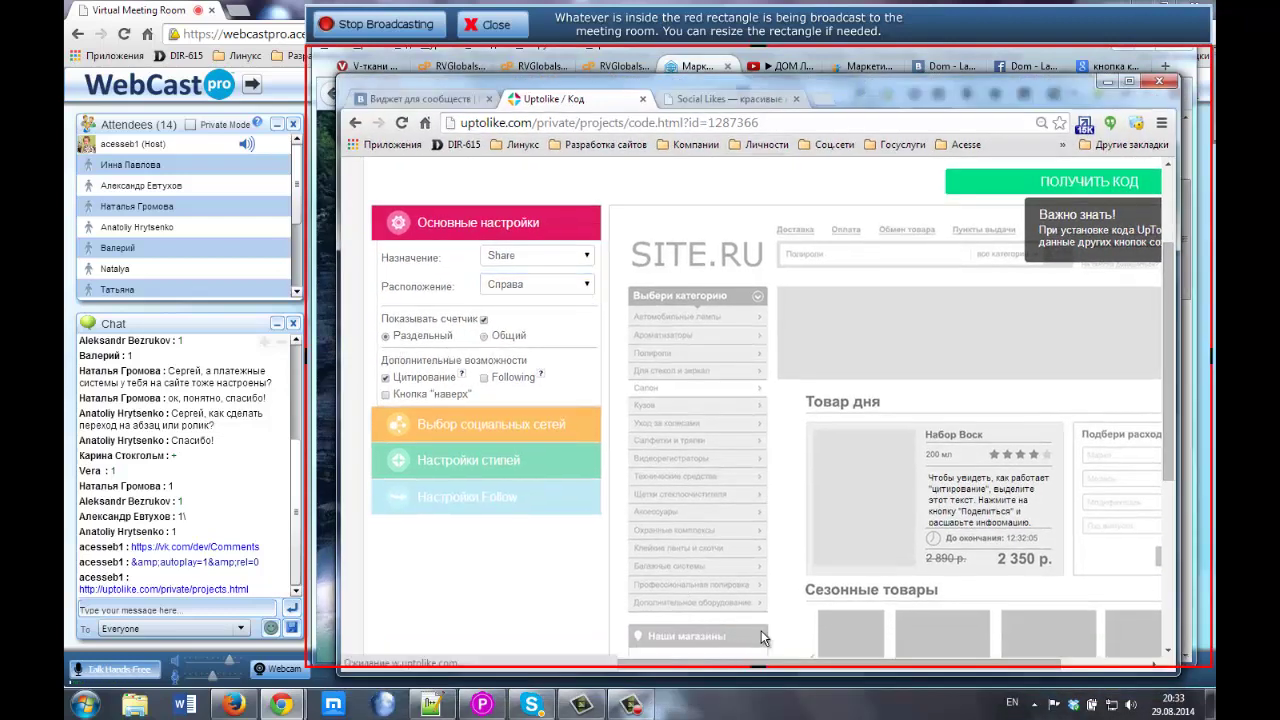
key(ctrl+minus)
key(ctrl+minus)
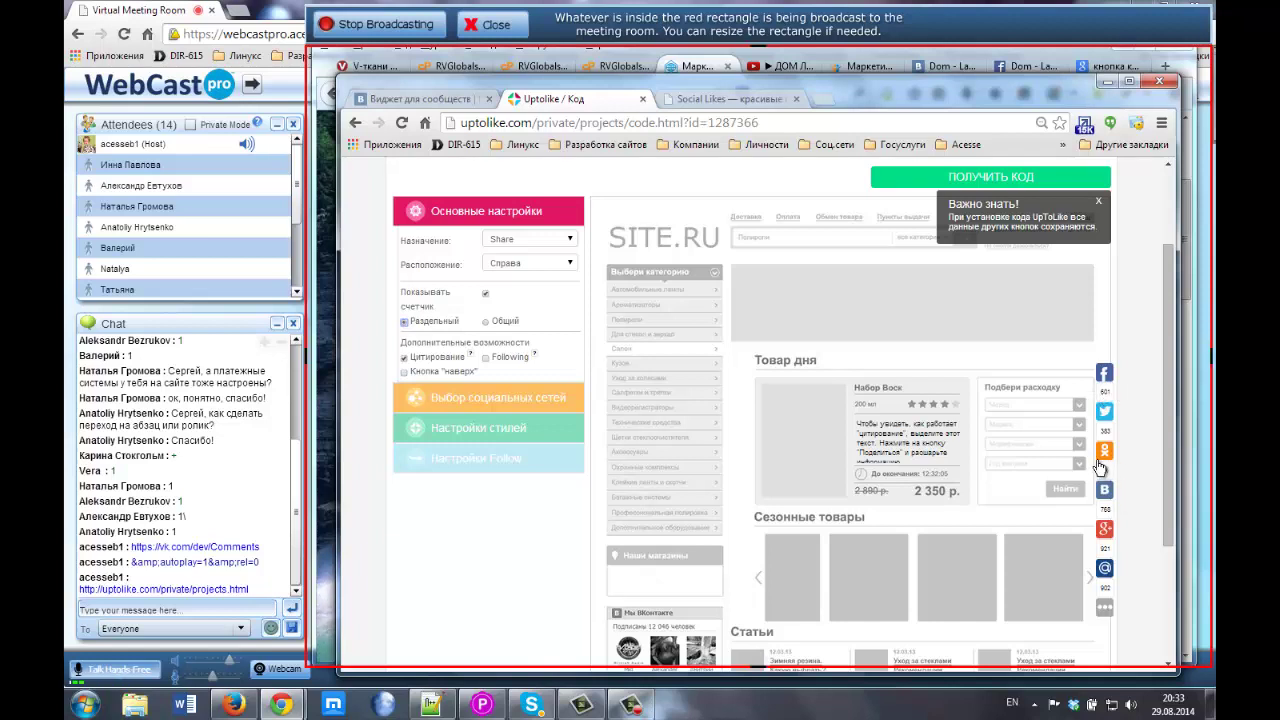
click(487, 324)
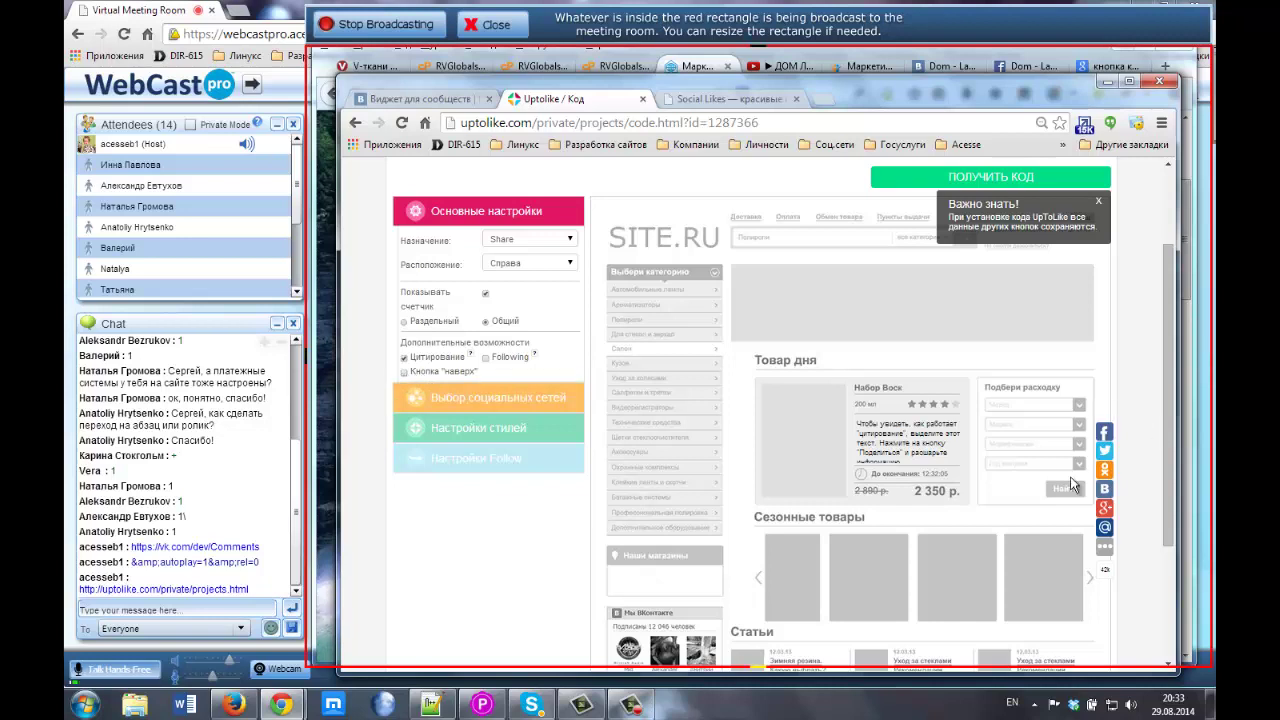
Enable the Кнопка "наверх" option, keep Цитирование selected, and check the hint for Цитирование
click(404, 372)
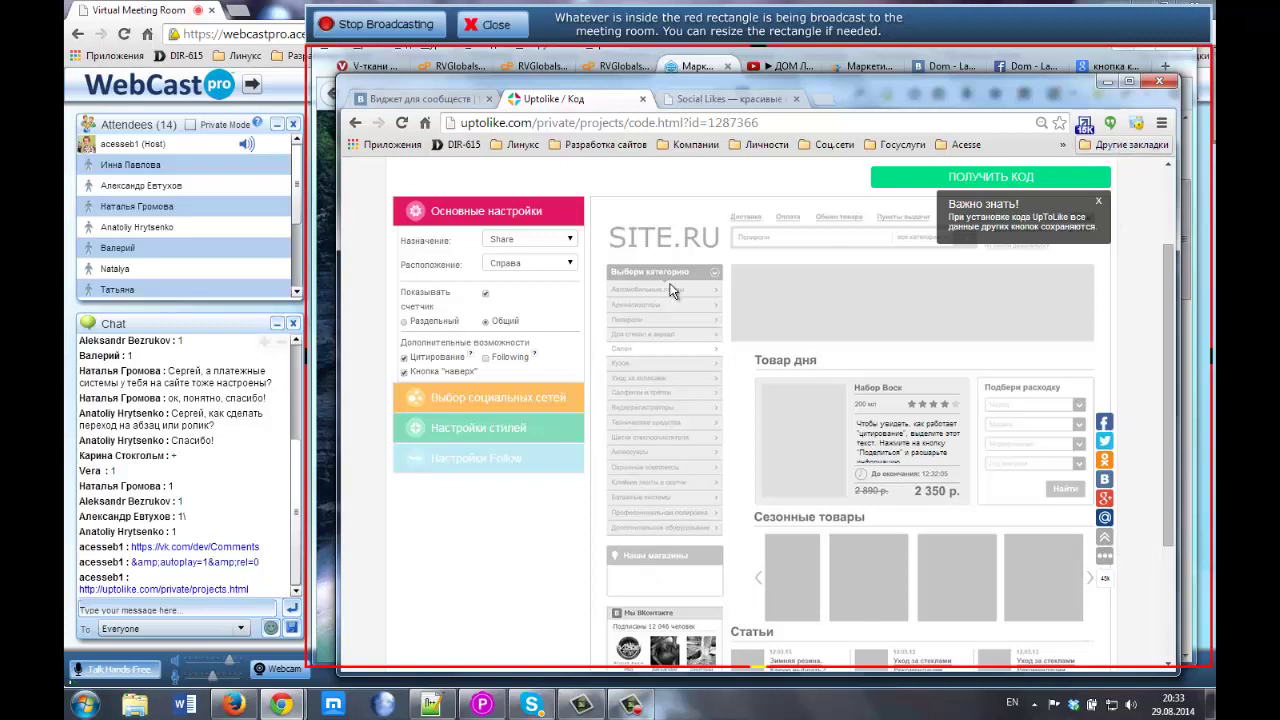
click(404, 358)
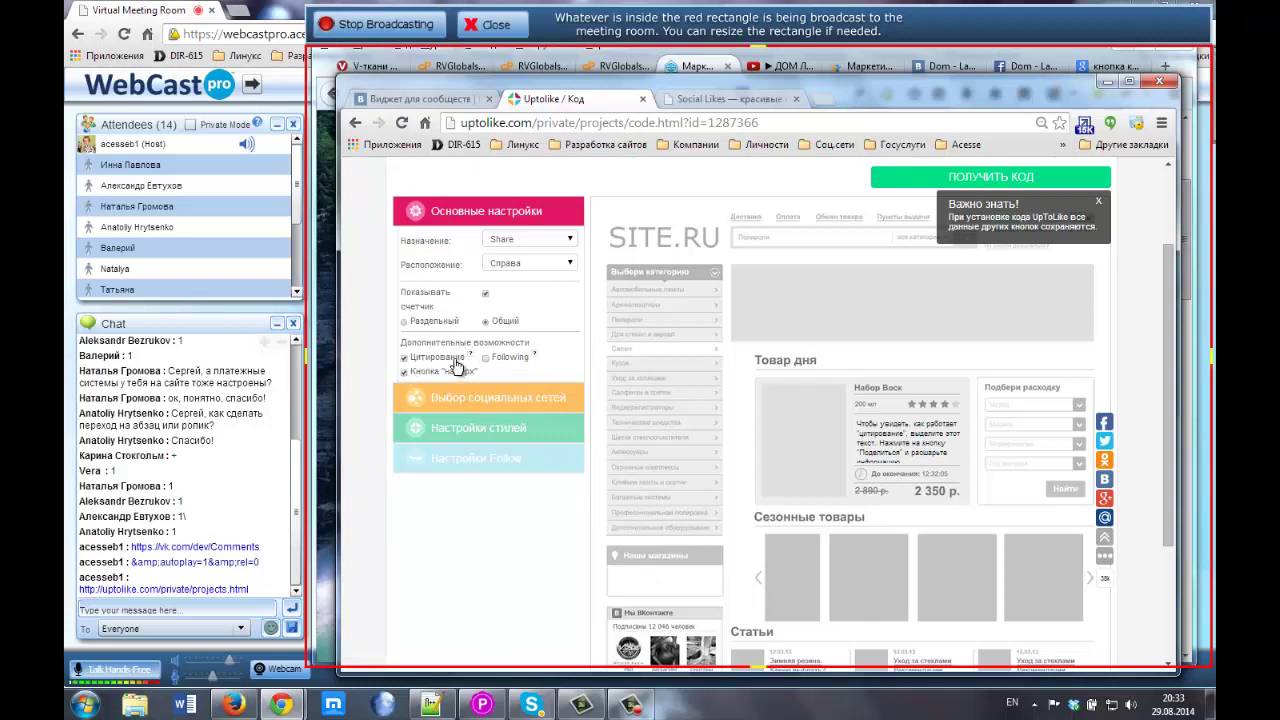
mouse_move(473, 360)
Switch to the Dom-Land marketing page in Firefox and select text fragments to demonstrate the quote-sharing button
click(690, 66)
click(531, 398)
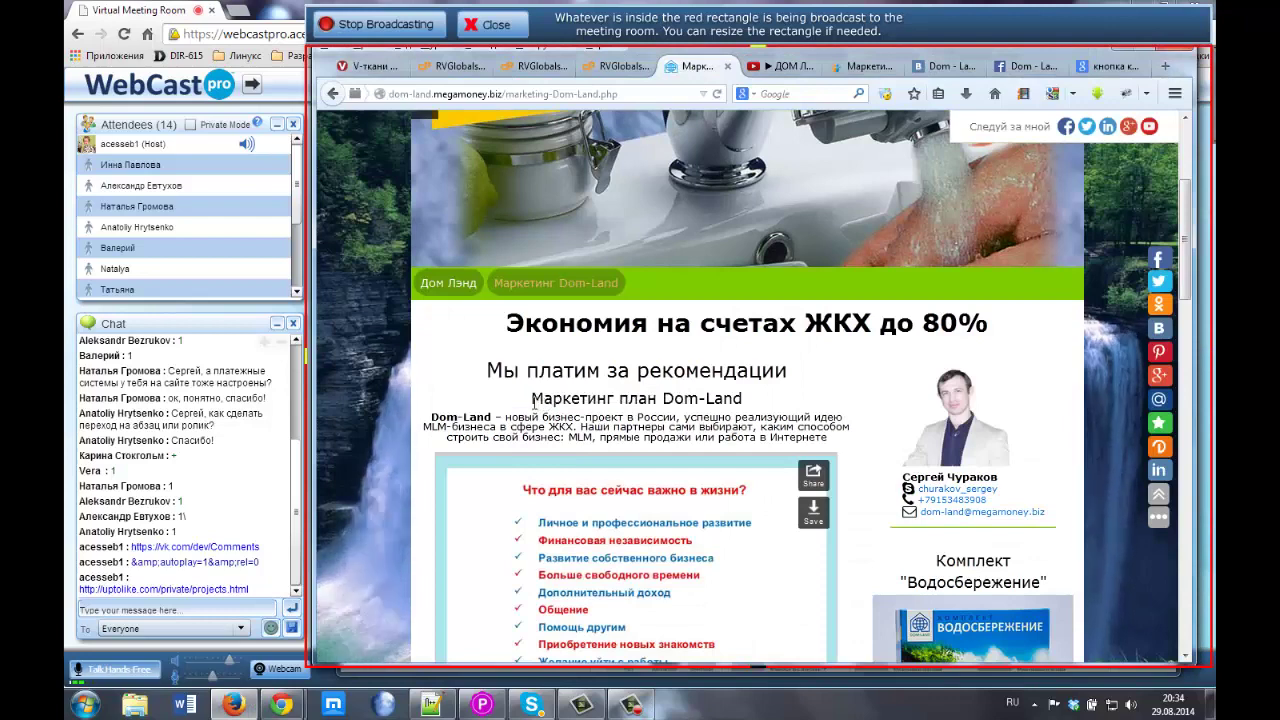
drag(531, 398, 611, 398)
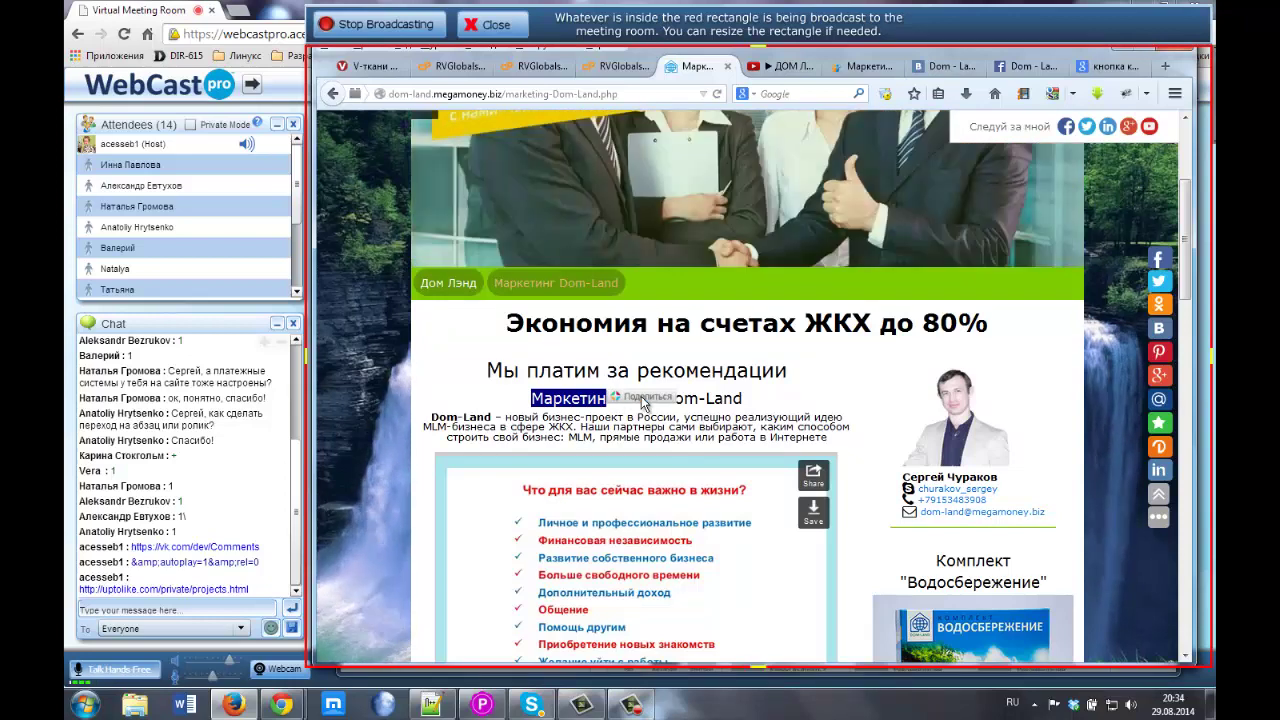
drag(612, 437, 693, 438)
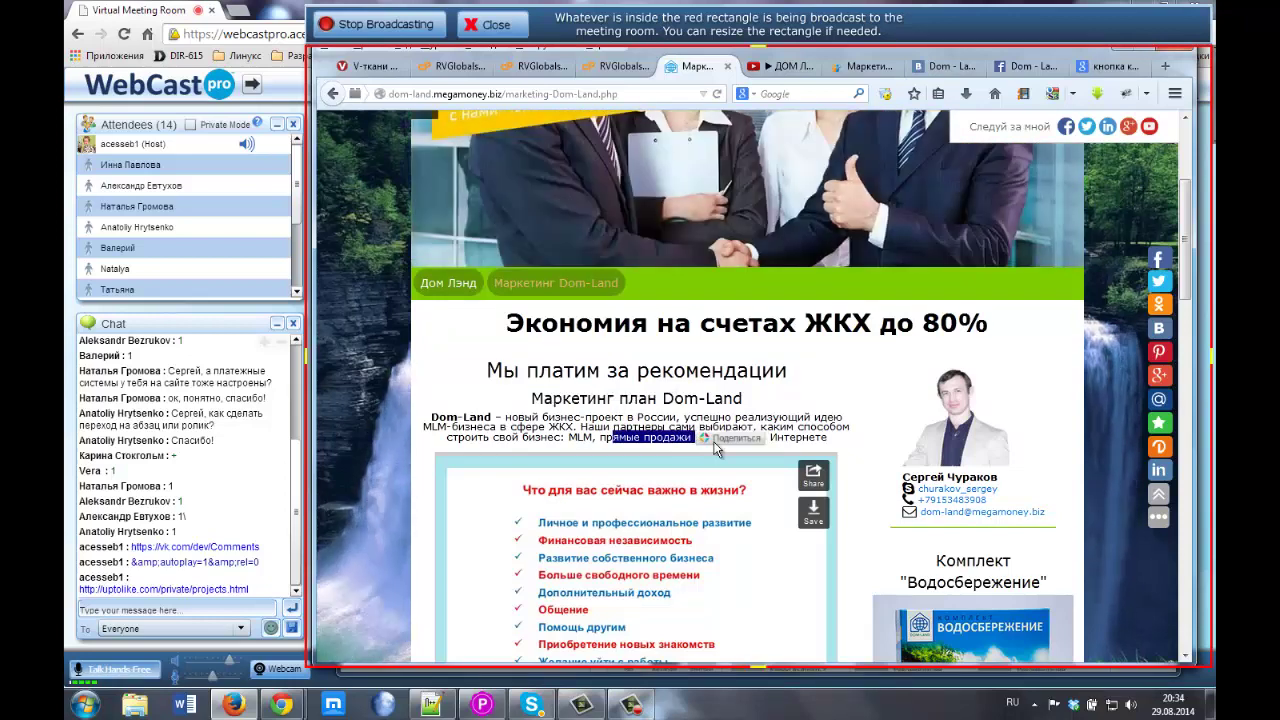
click(621, 396)
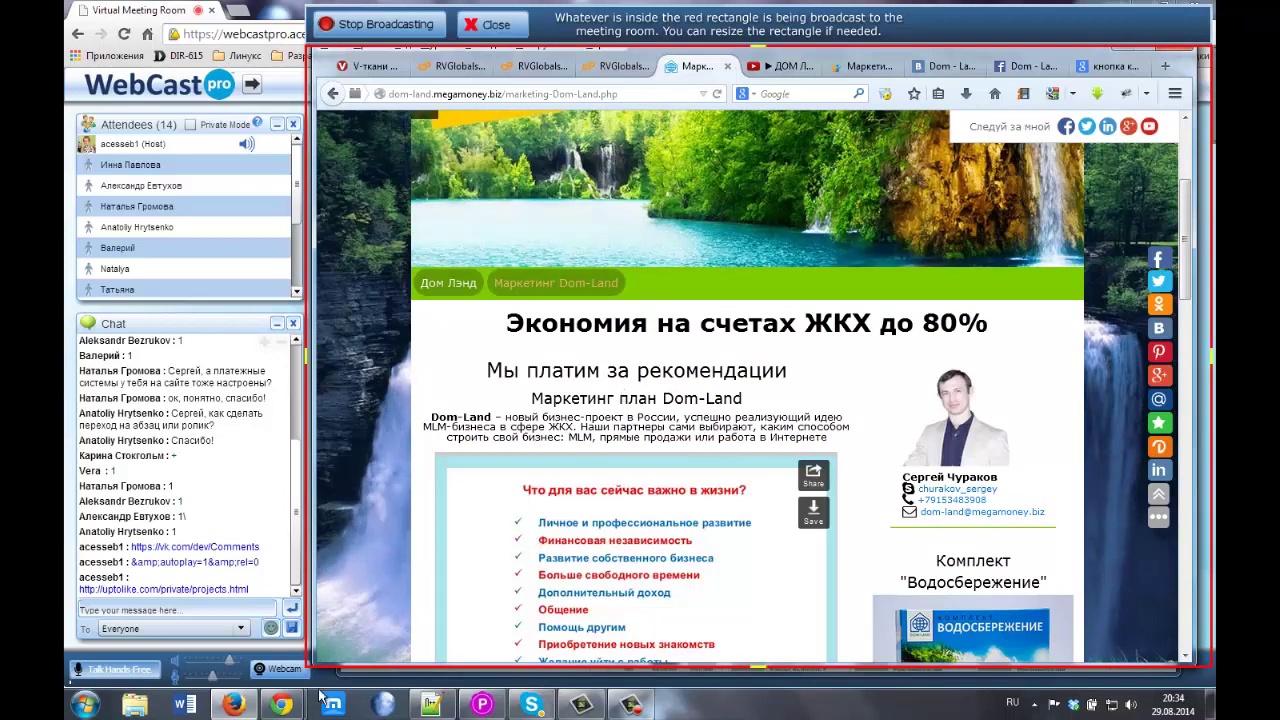
Return to the Uptolike page in Chrome, enable the Following option, and review its social network address fields
mouse_move(279, 707)
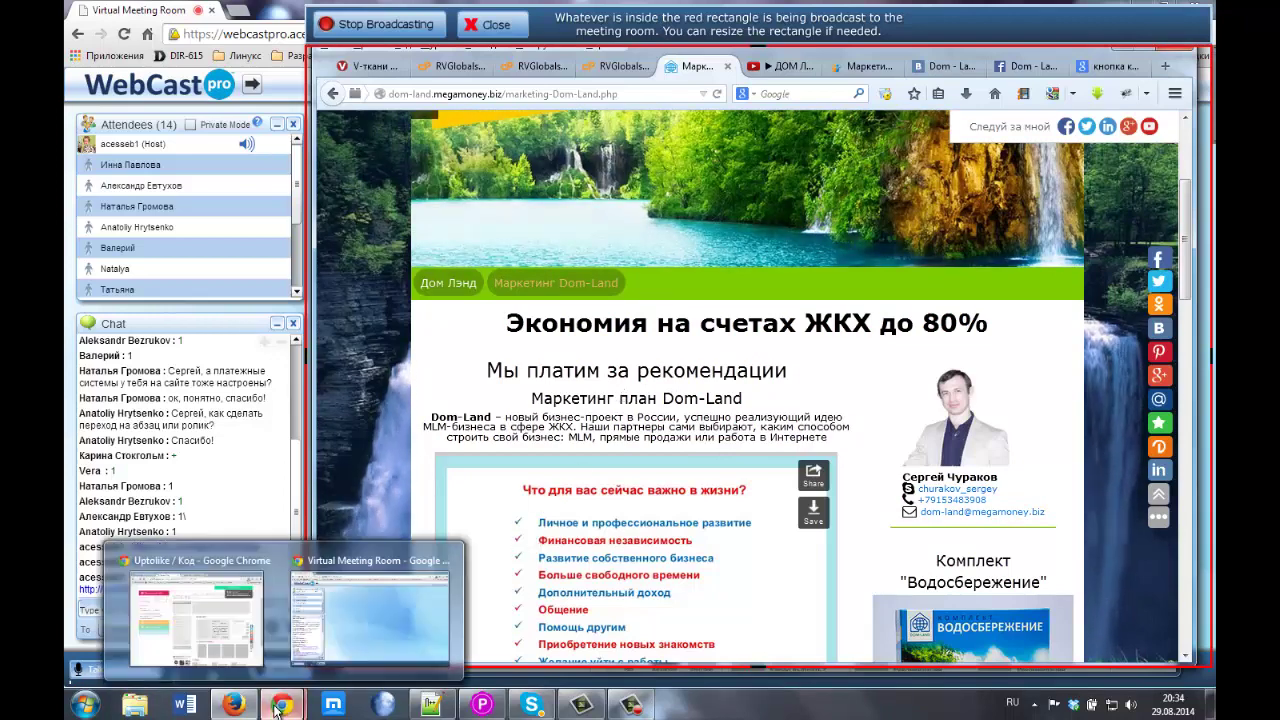
click(224, 631)
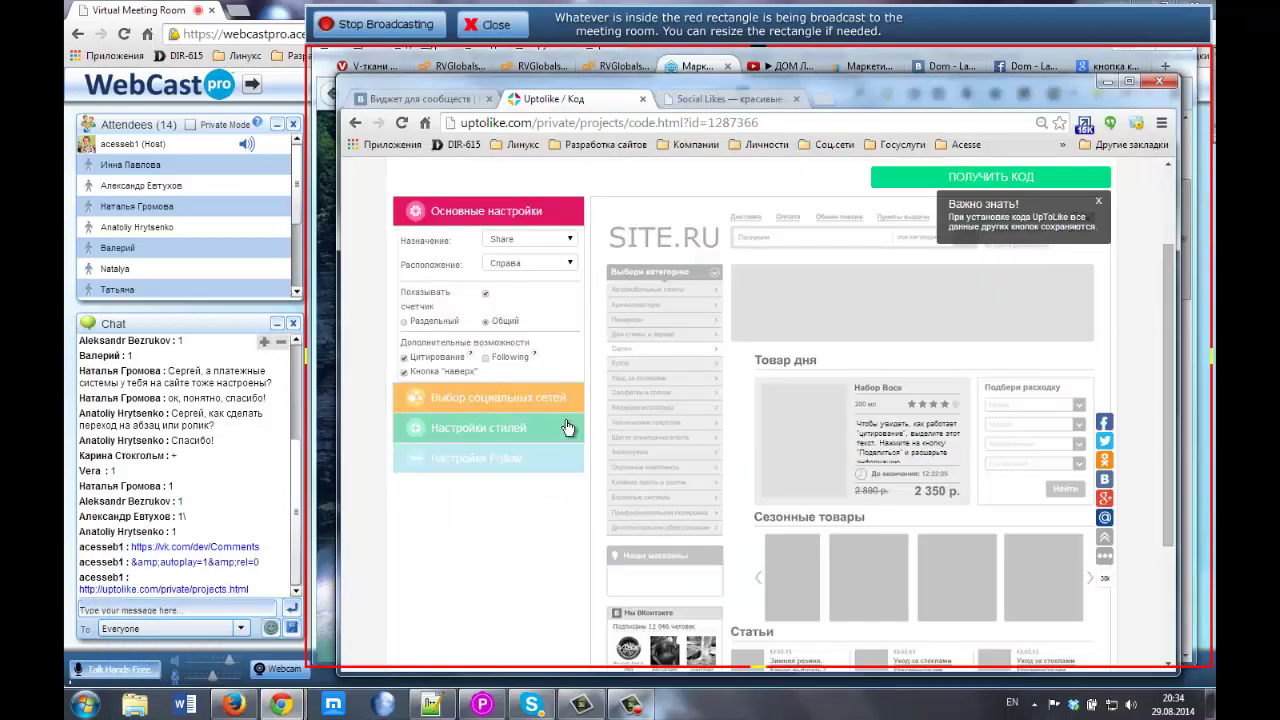
click(486, 359)
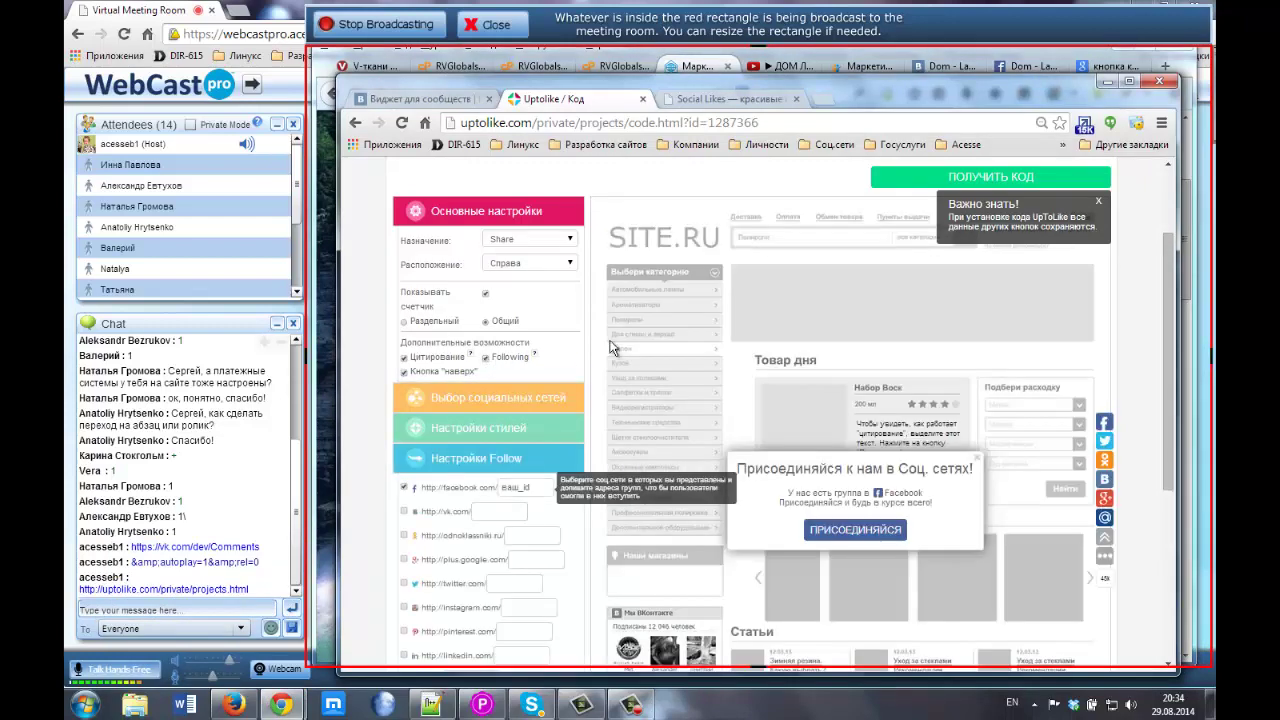
scroll(604, 340, down, 1)
scroll(604, 340, down, 1)
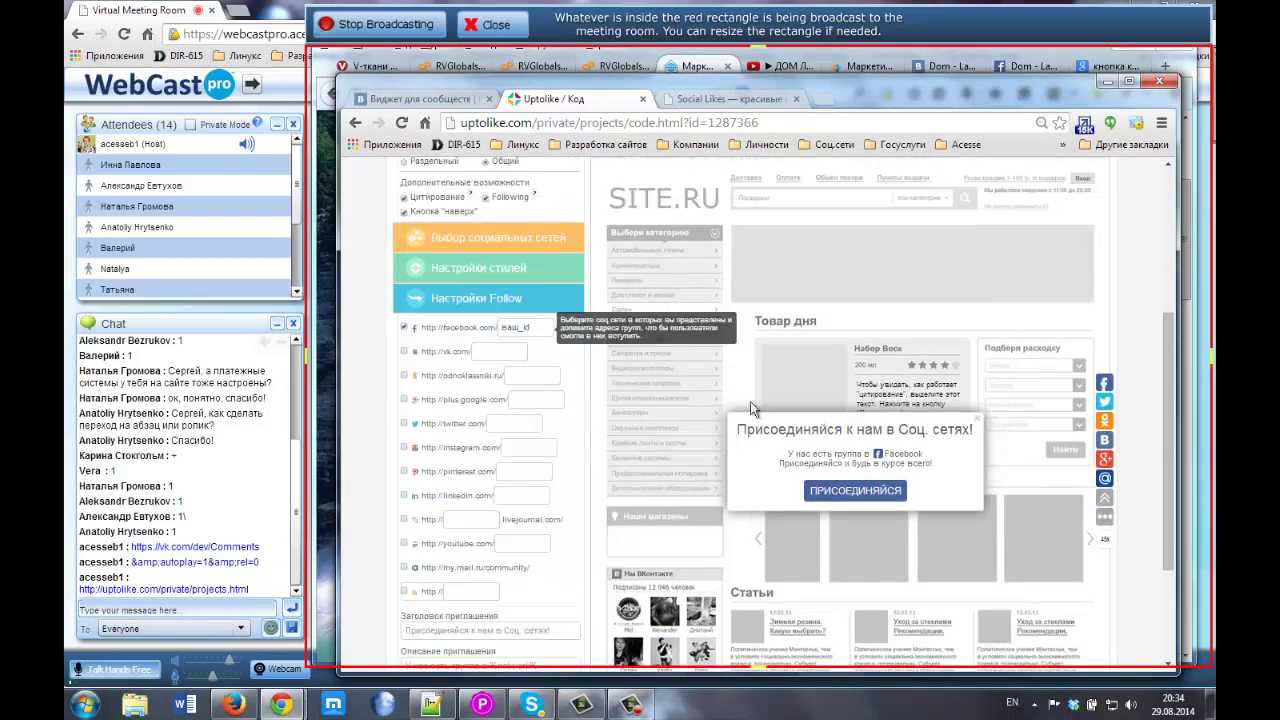
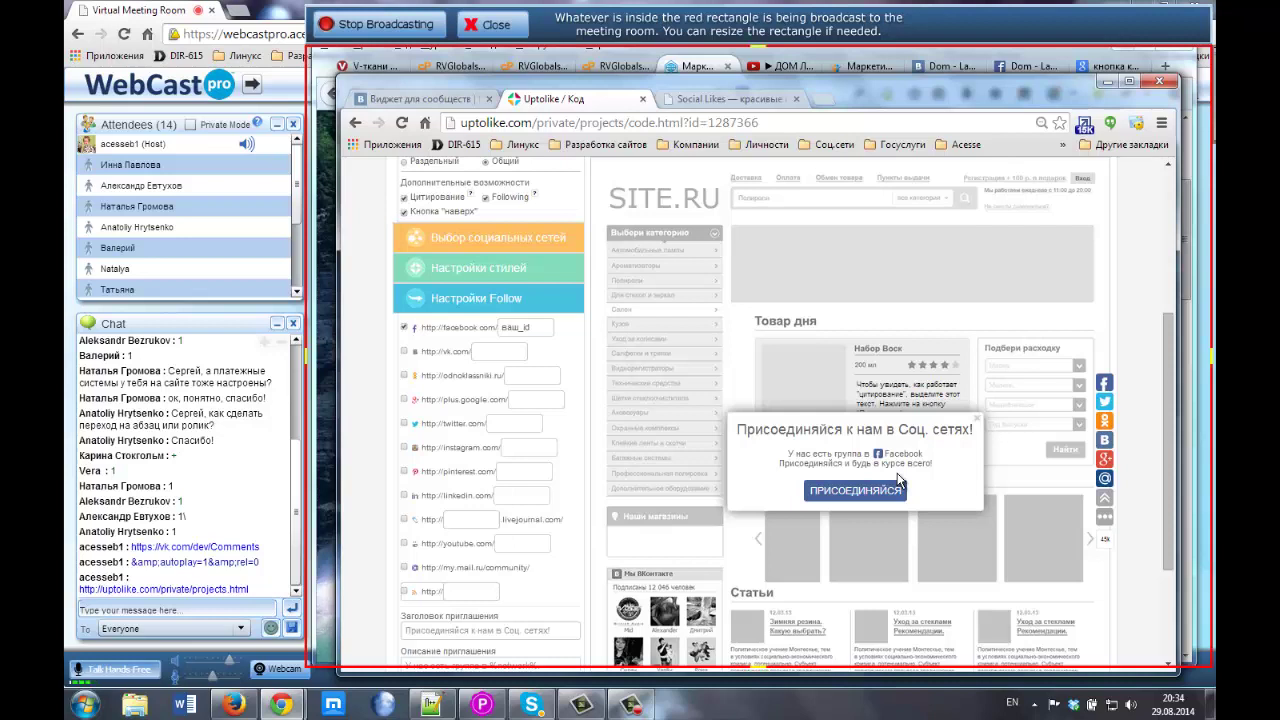
Dismiss the invitation pop-up in the preview, then turn the Following option off and on again
click(979, 421)
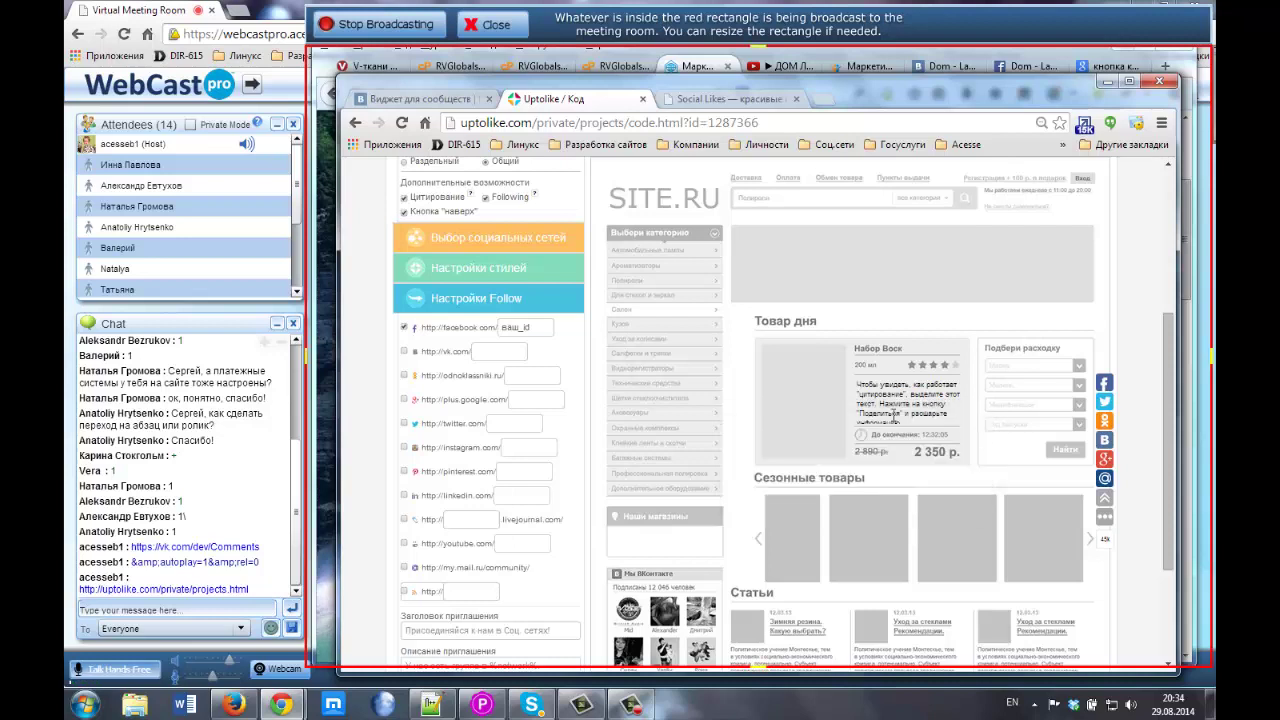
click(485, 198)
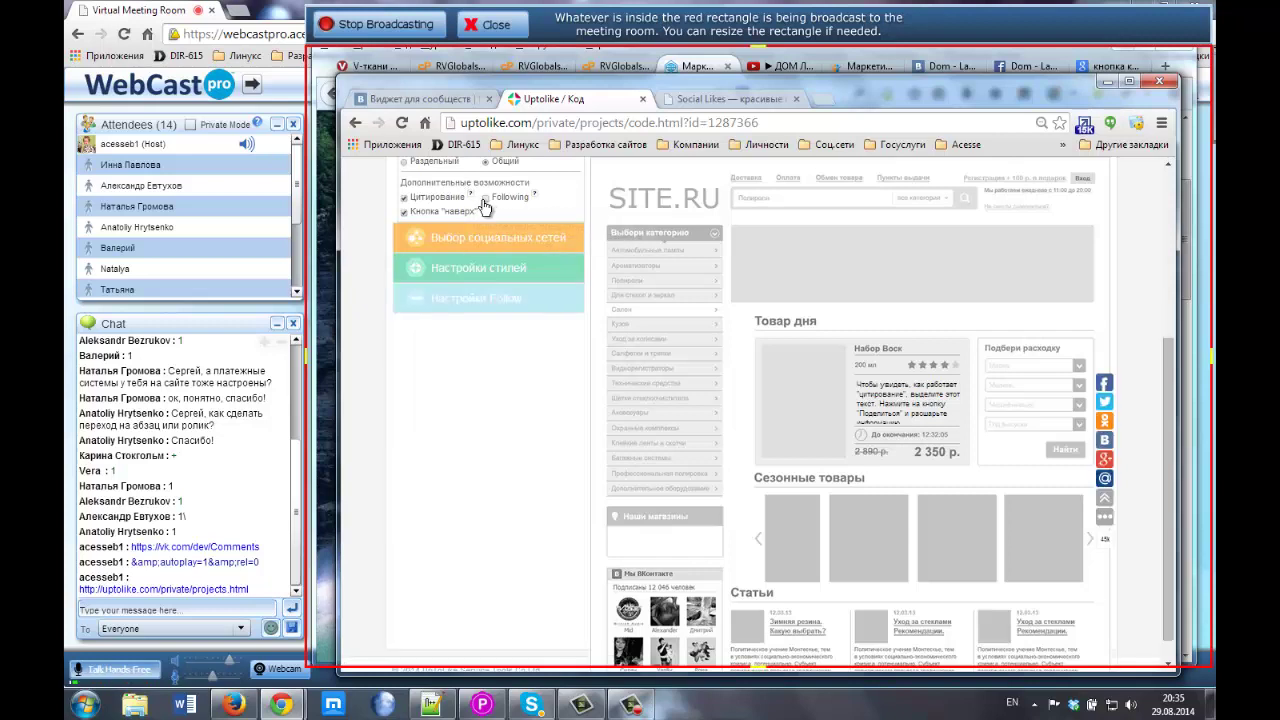
click(485, 199)
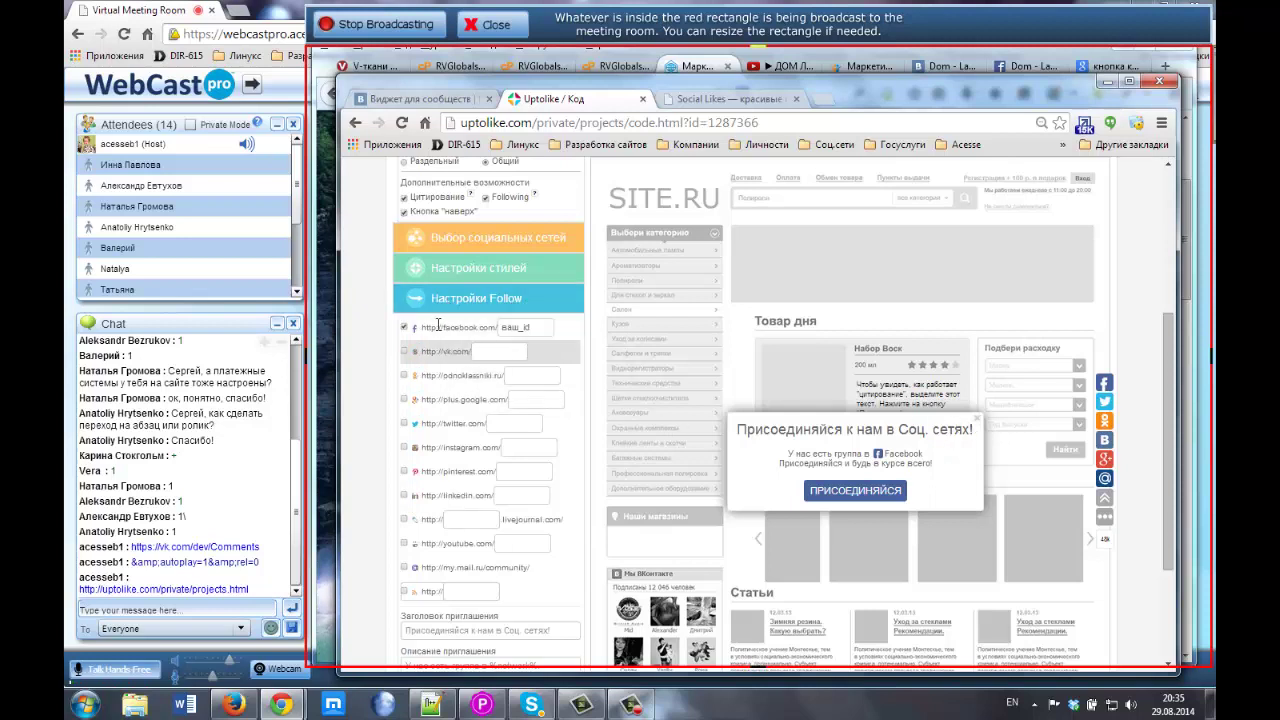
Keep Facebook selected in the Follow settings and select the placeholder ID in its address field
click(405, 328)
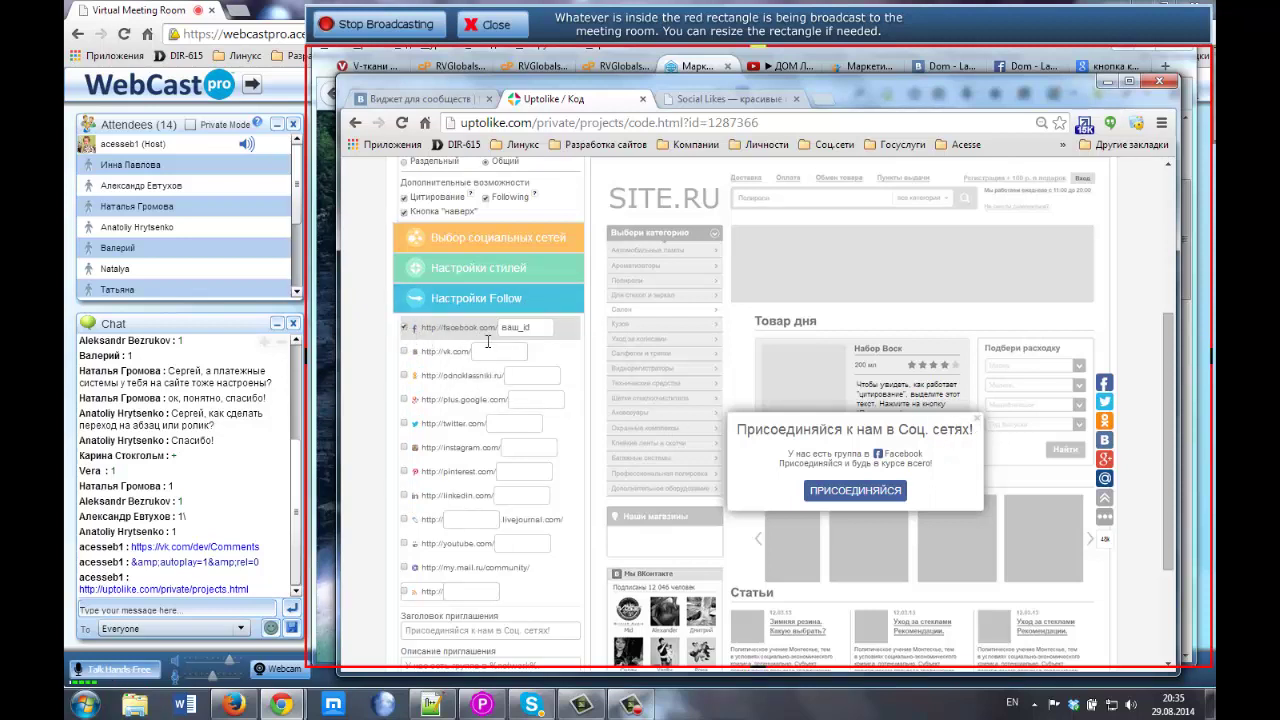
key(ctrl+plus)
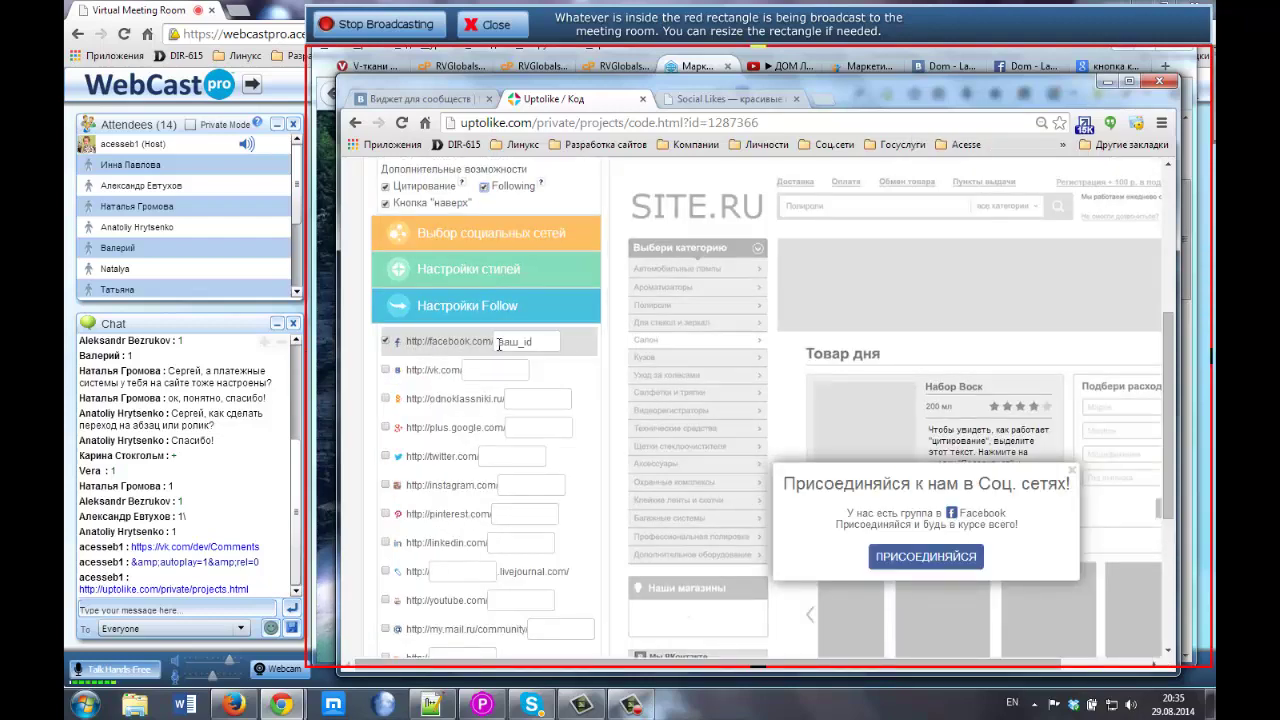
drag(546, 342, 492, 342)
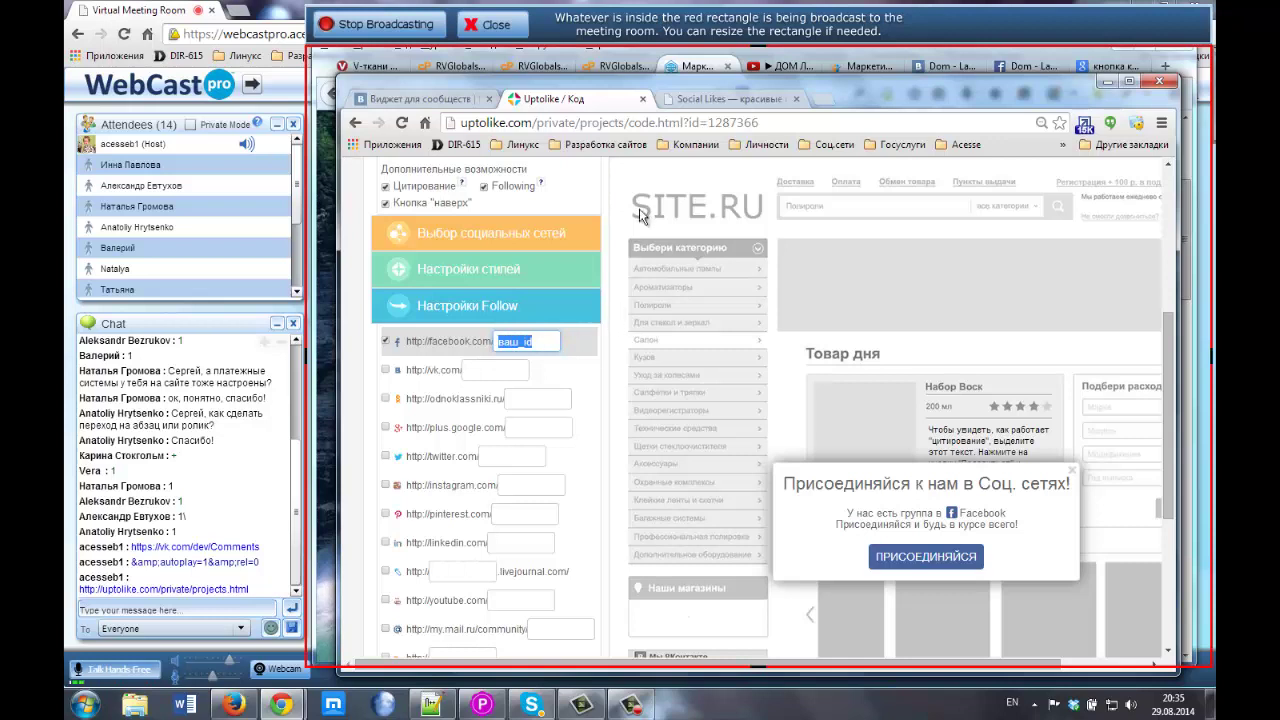
Open Facebook in a new browser tab and go to the signed-in account's profile page
click(826, 99)
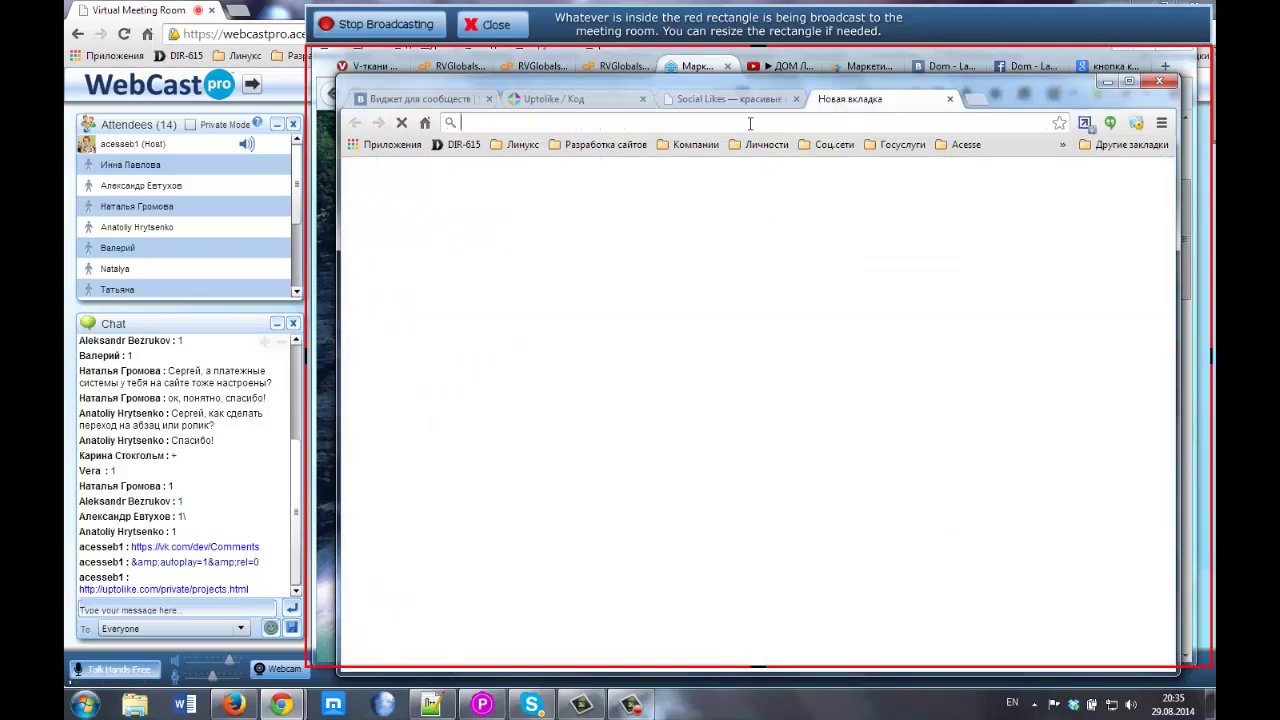
text(f)
key(Return)
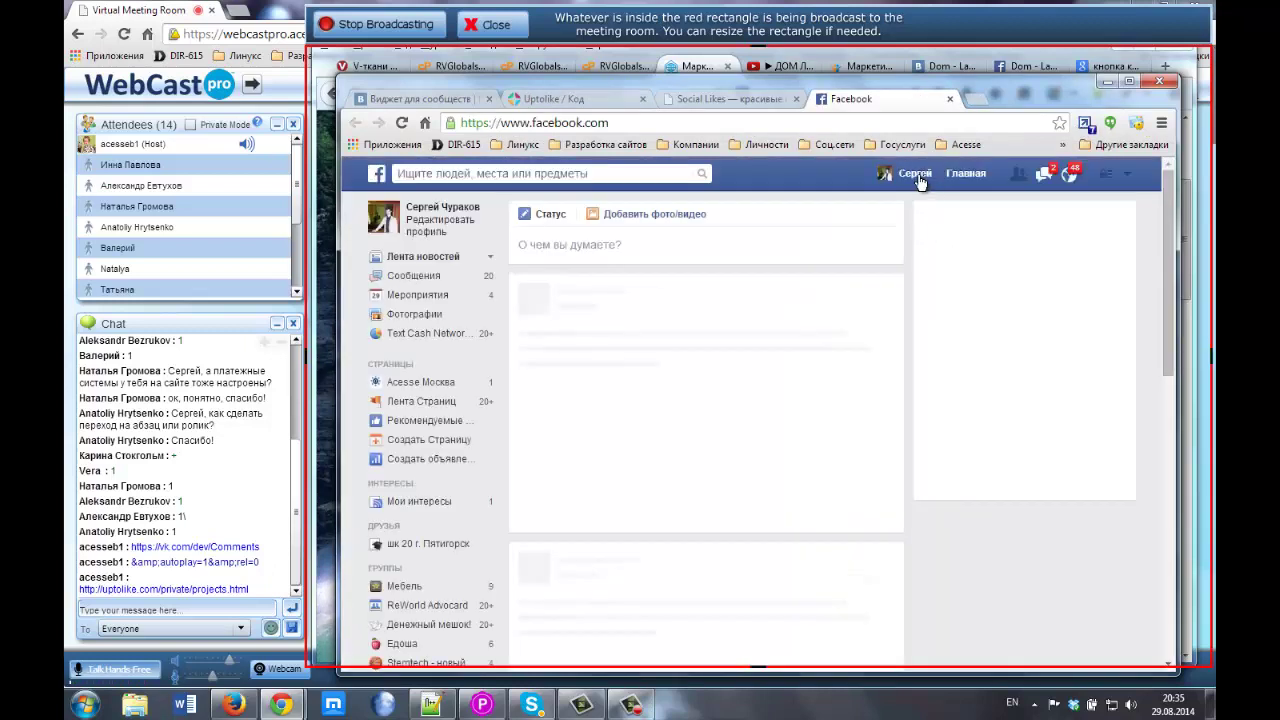
click(915, 178)
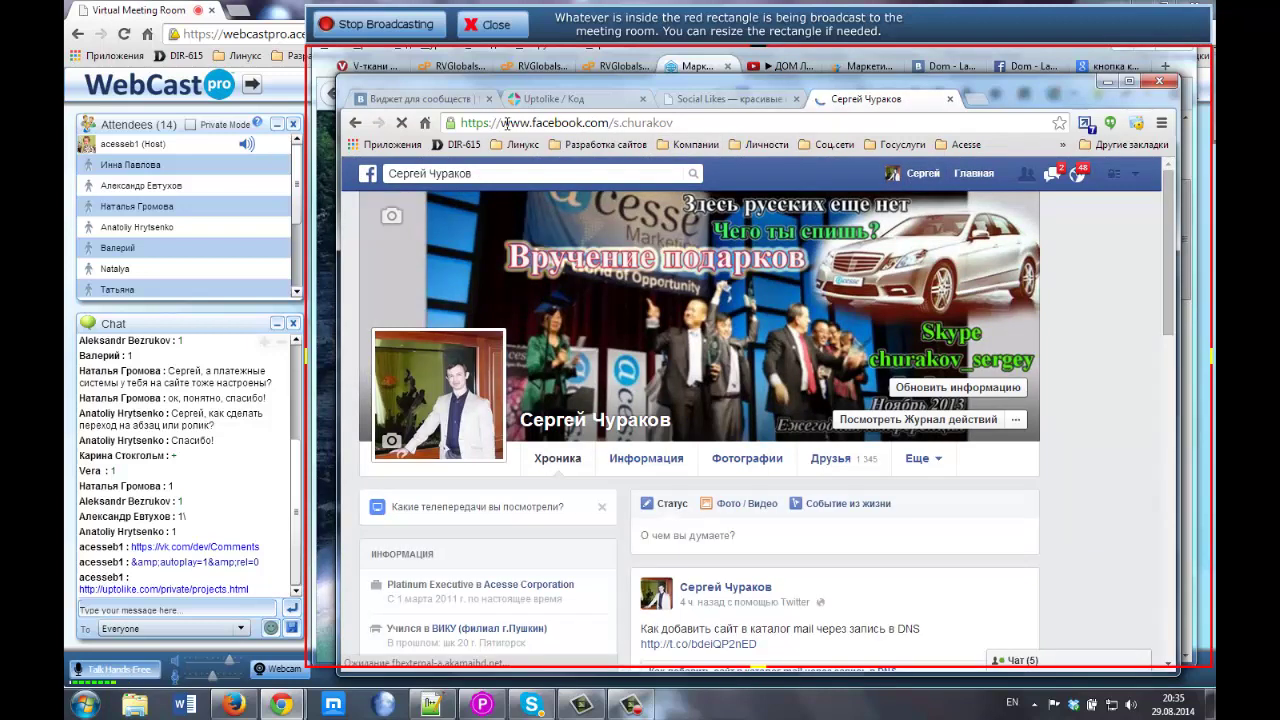
drag(500, 123, 608, 123)
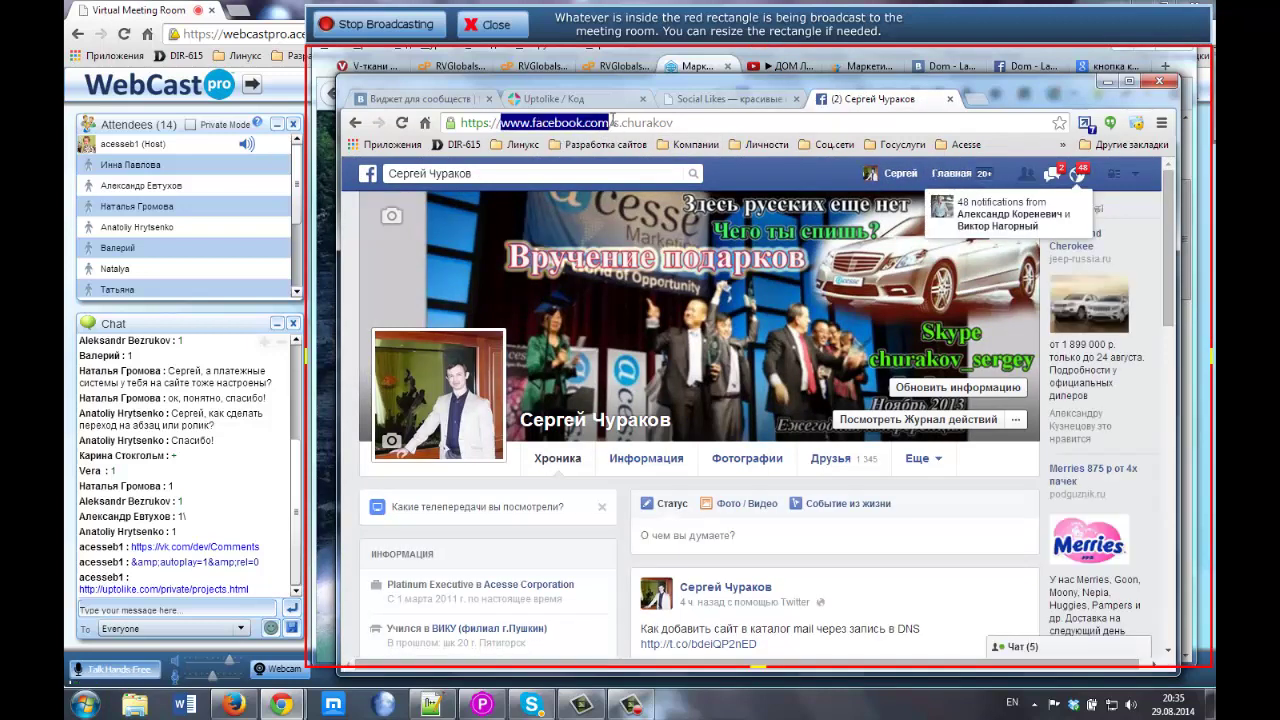
click(610, 124)
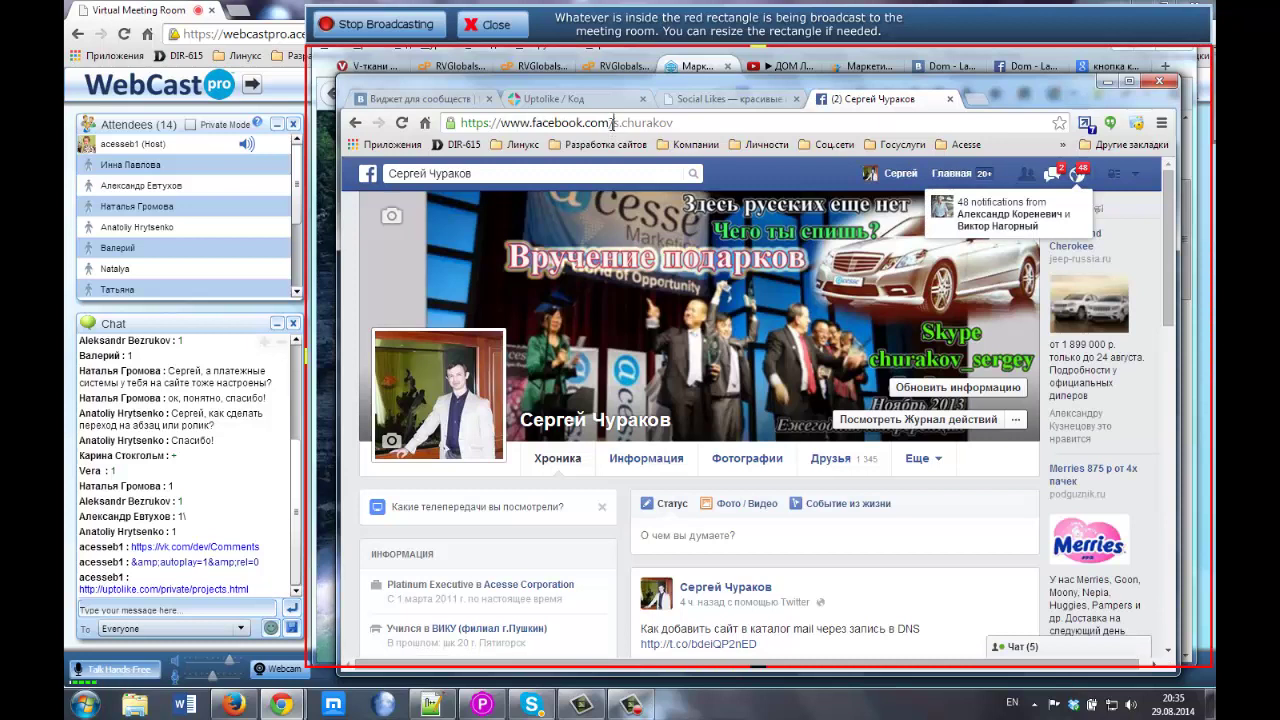
drag(612, 122, 678, 122)
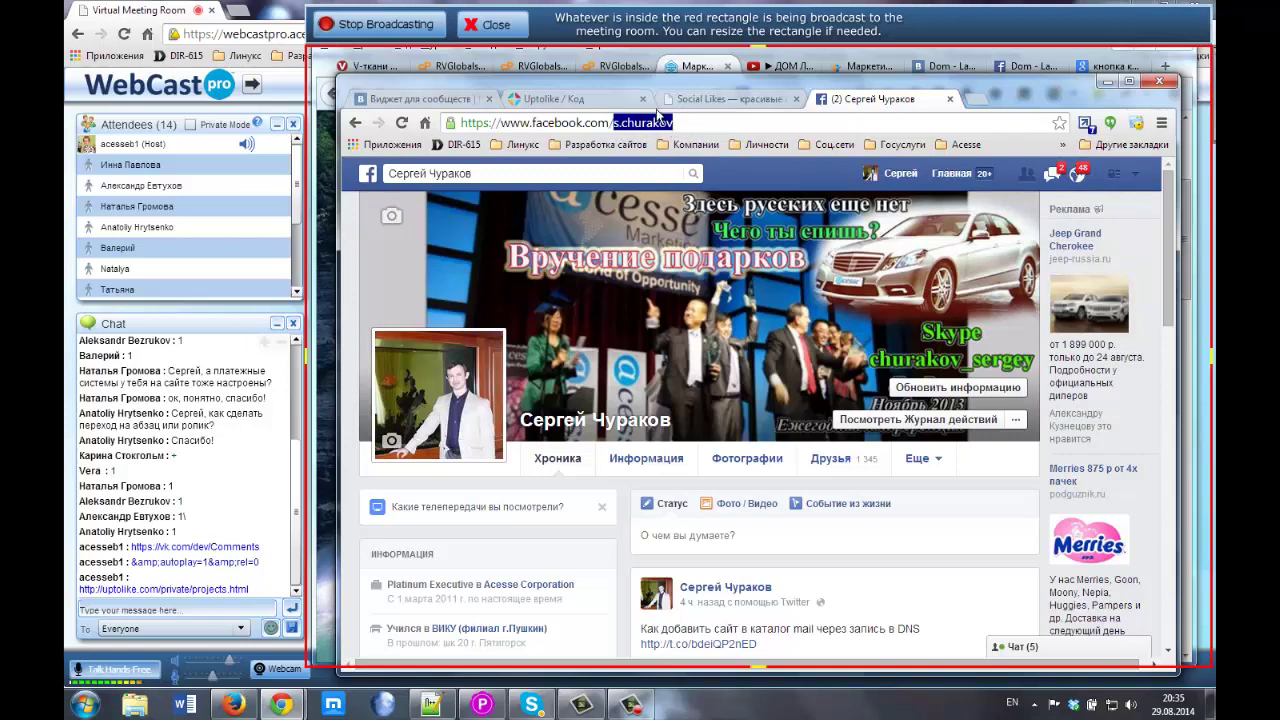
Return to the Uptolike configurator and examine the Follow network addresses and the invitation title, description and button text fields
click(553, 100)
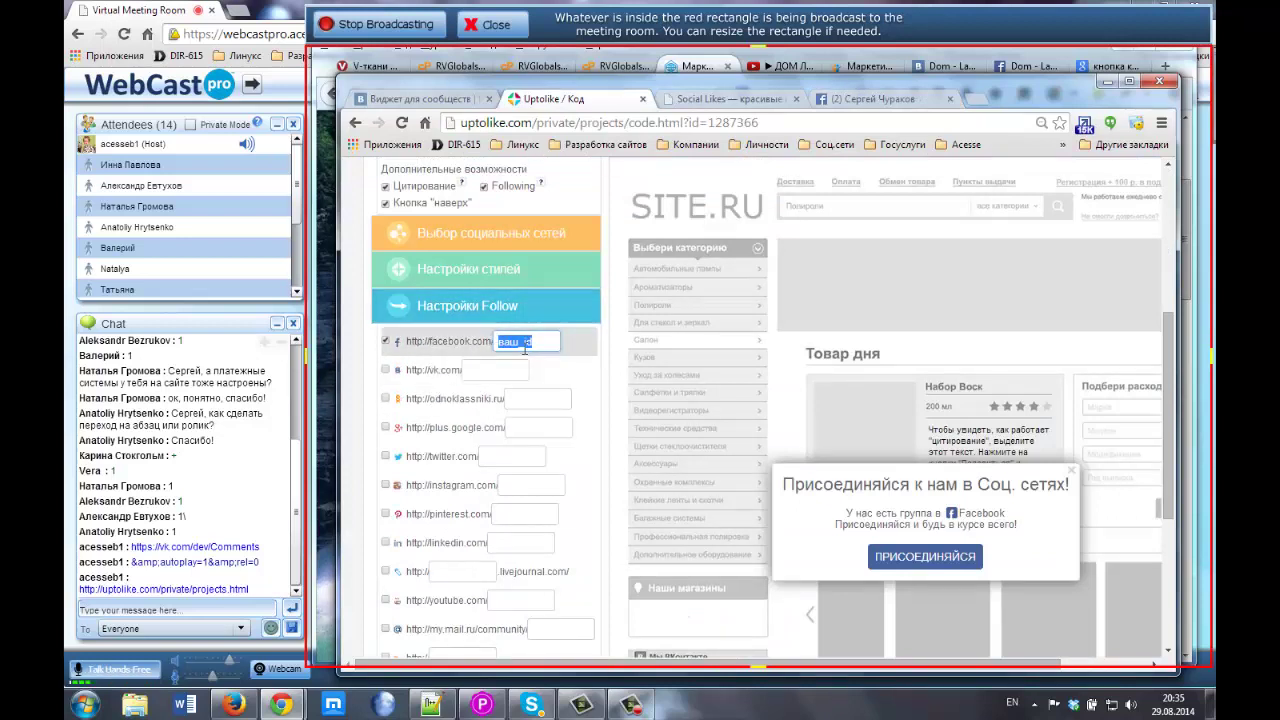
click(476, 372)
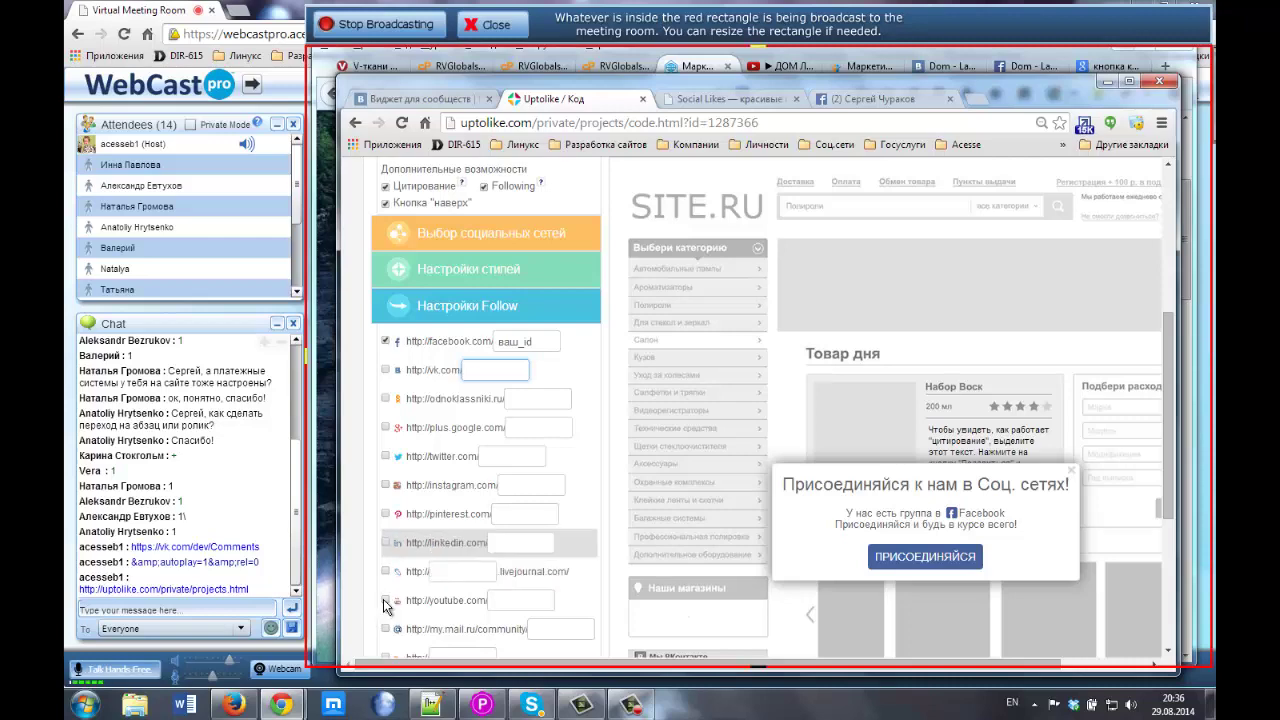
scroll(390, 595, down, 3)
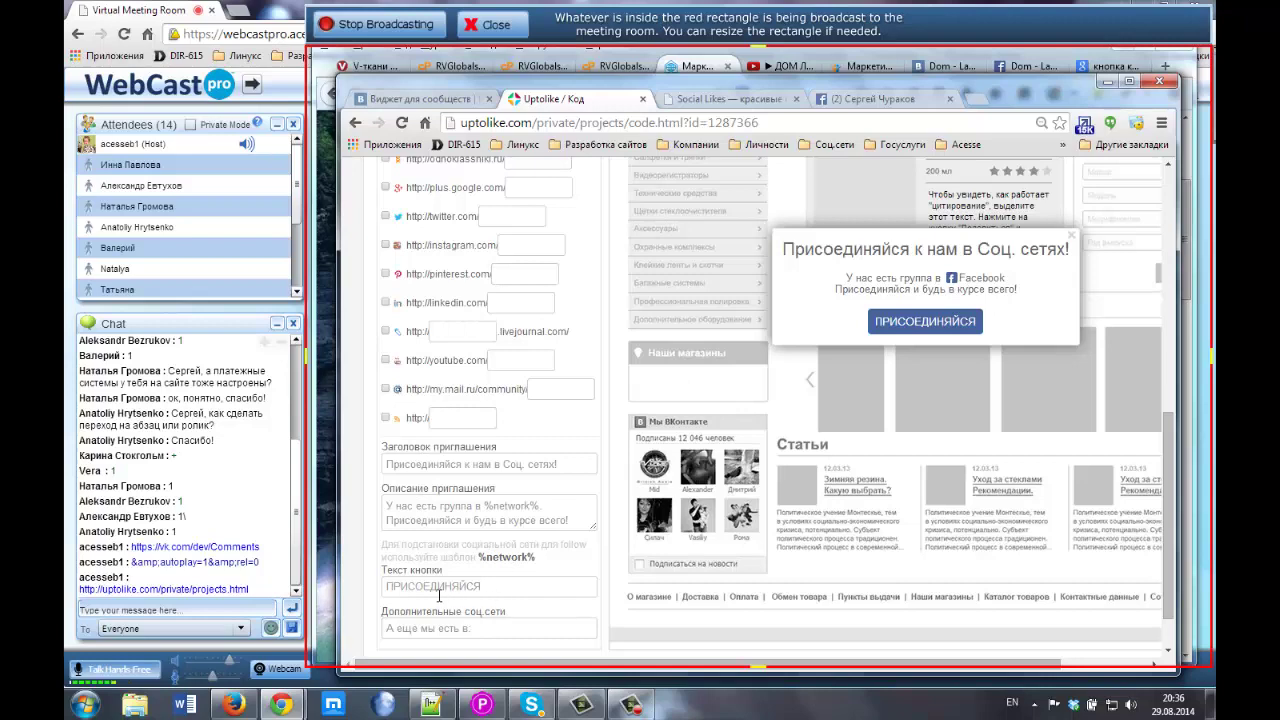
scroll(414, 544, down, 1)
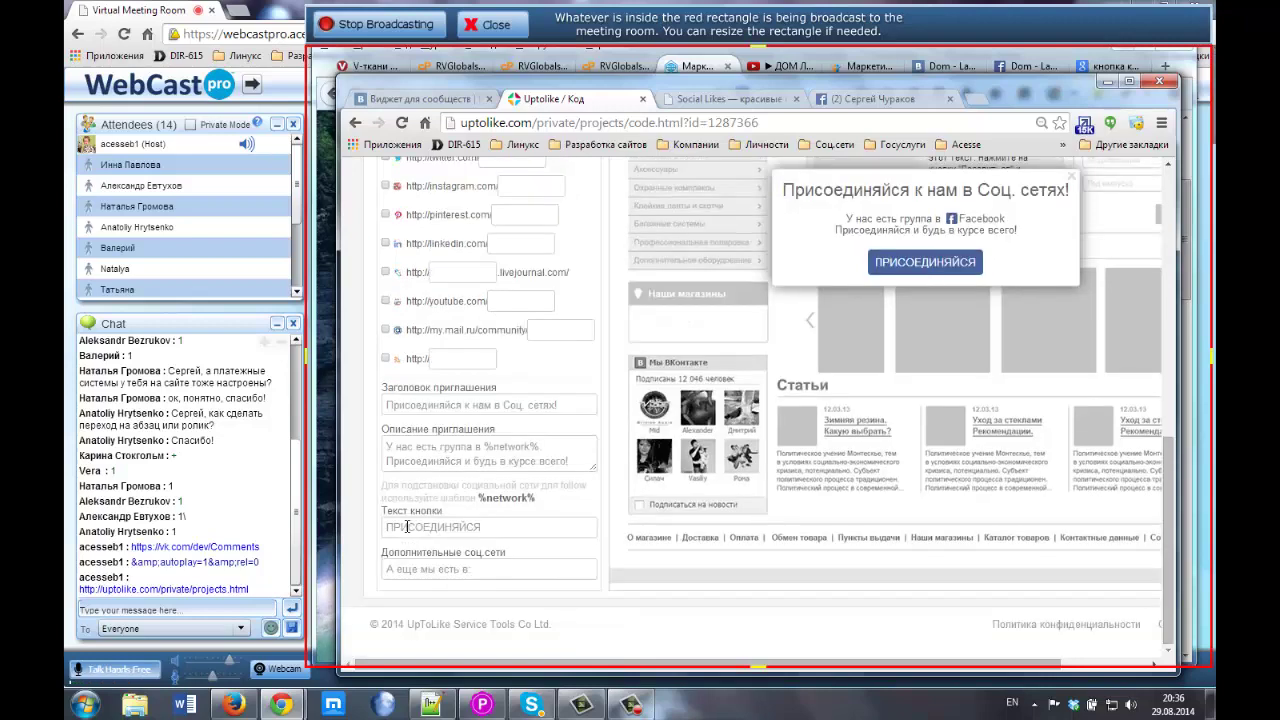
scroll(625, 448, up, 3)
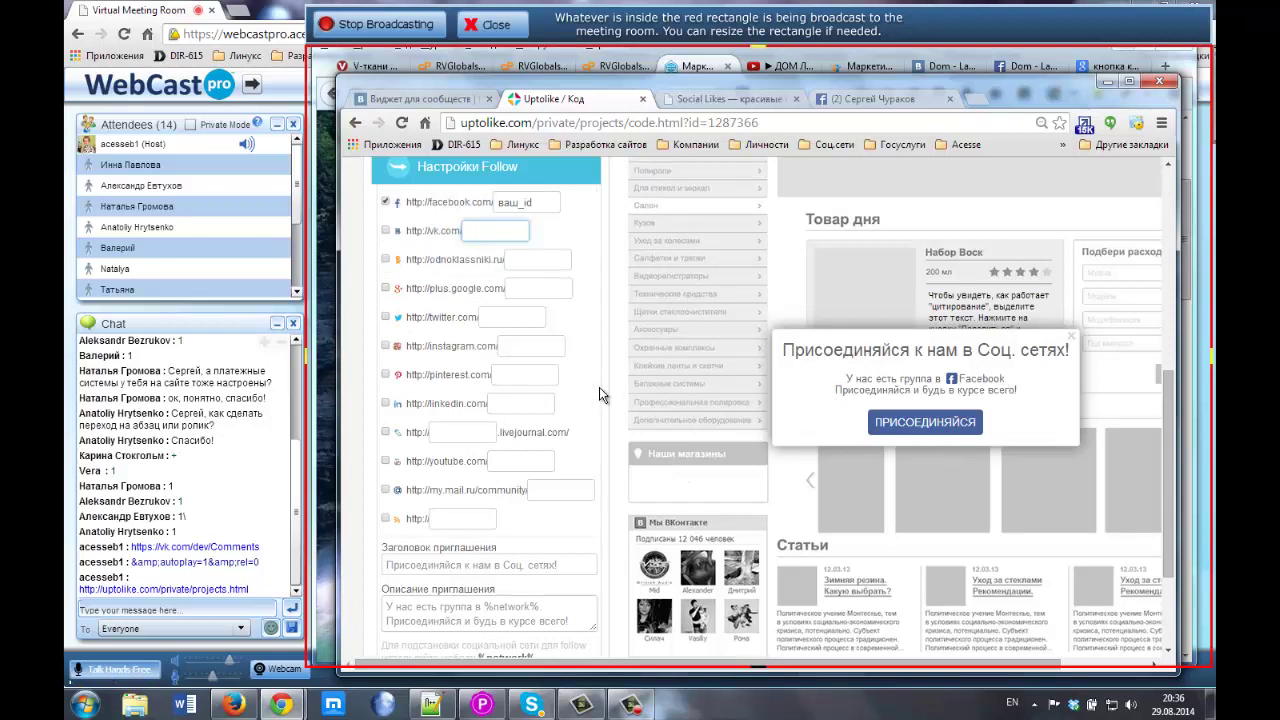
scroll(599, 387, up, 4)
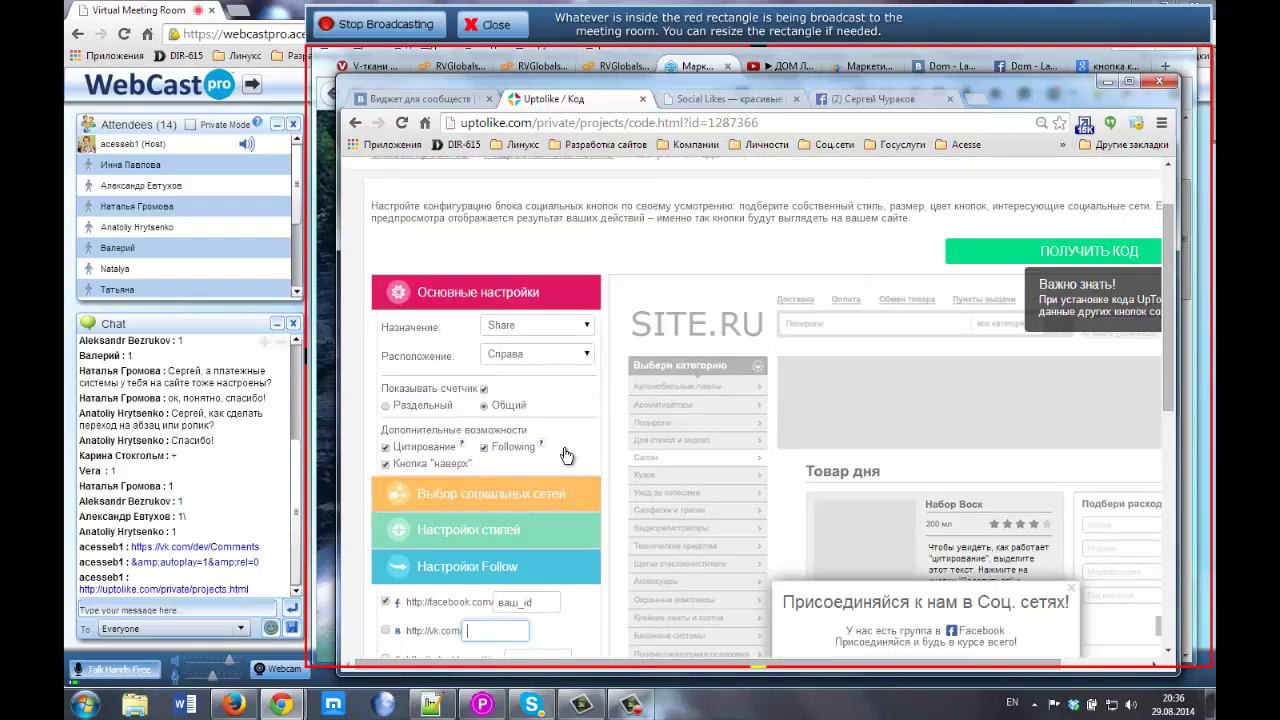
scroll(511, 478, down, 1)
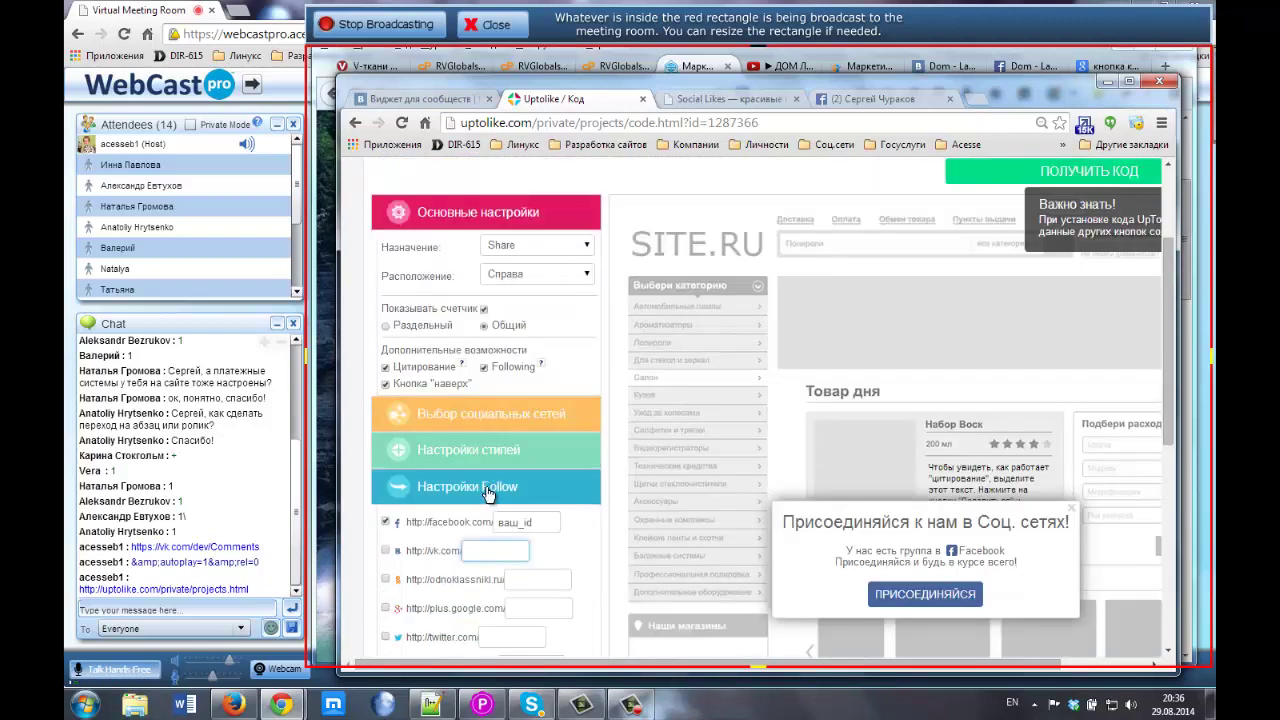
Open the style settings, widen the browser window and reposition it so the style options and the preview's share buttons fit together
click(463, 452)
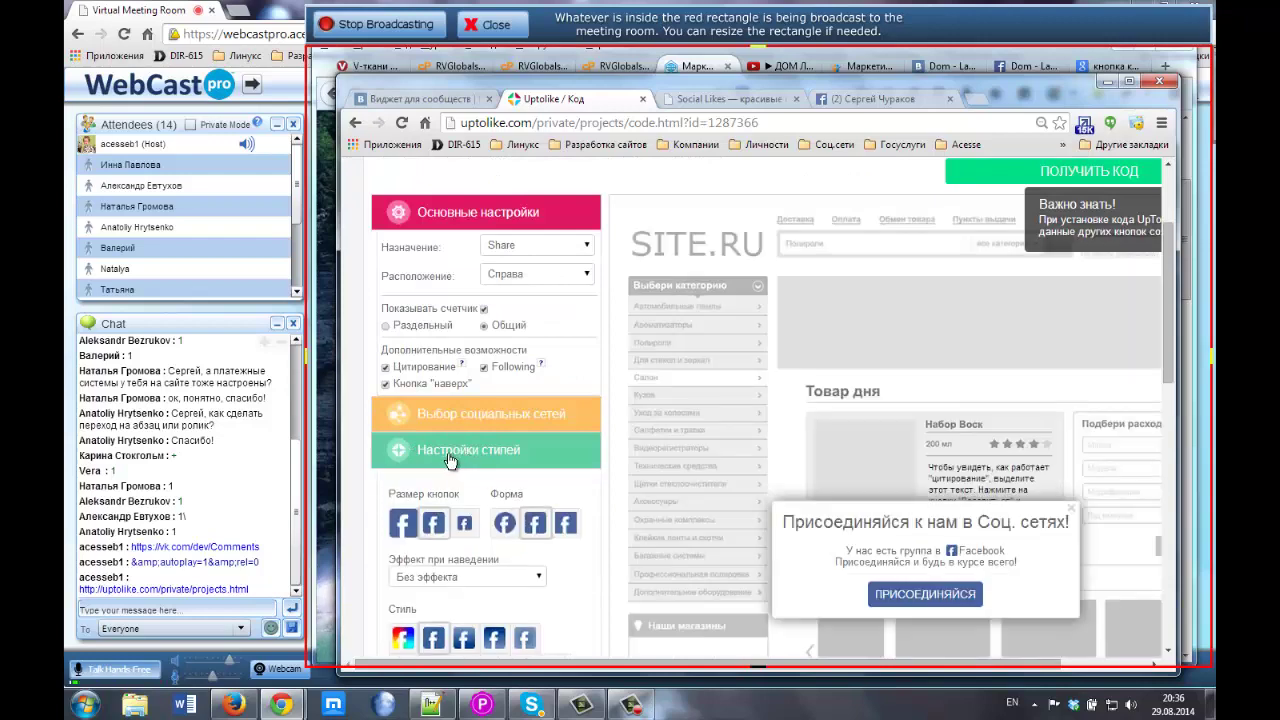
scroll(440, 460, down, 3)
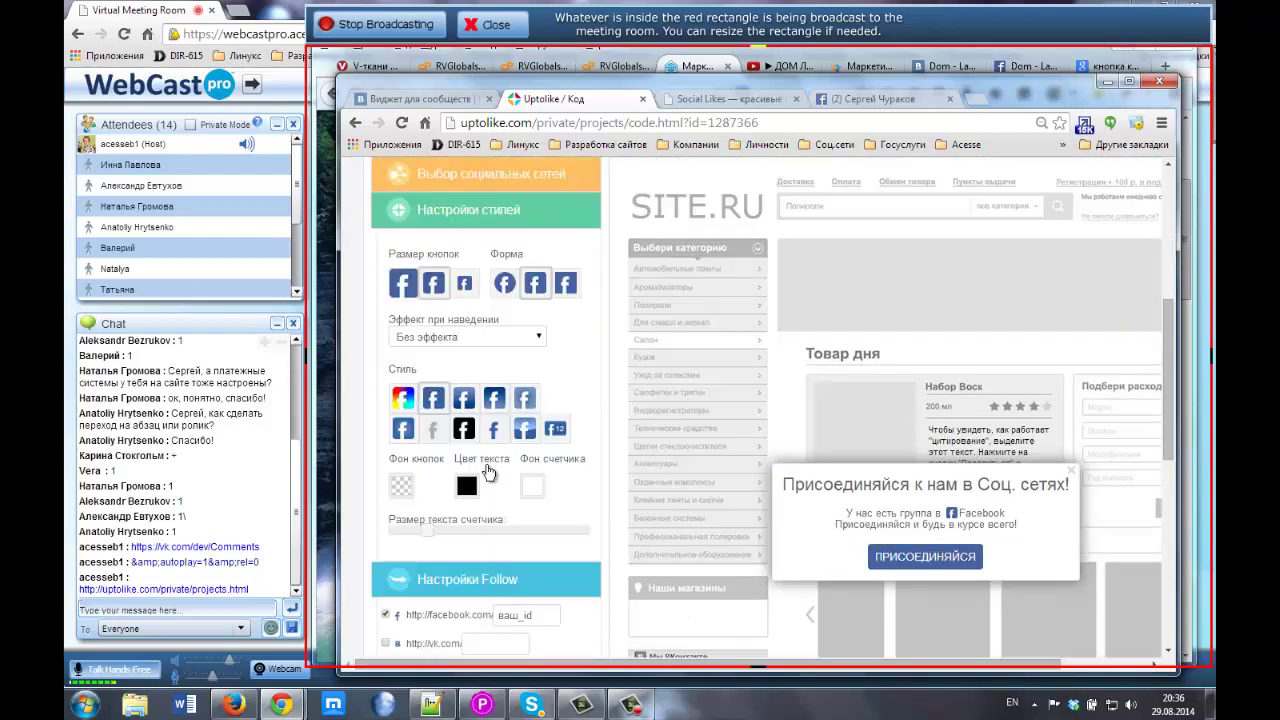
scroll(488, 472, up, 1)
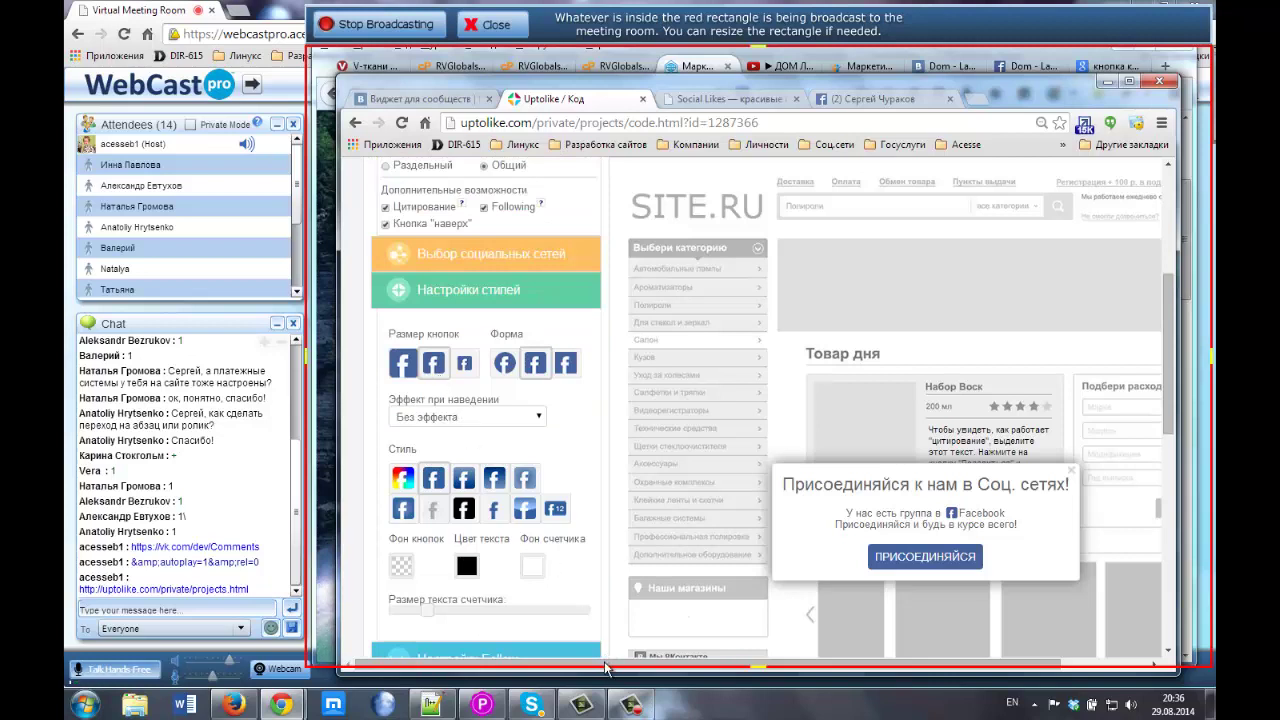
drag(605, 668, 670, 672)
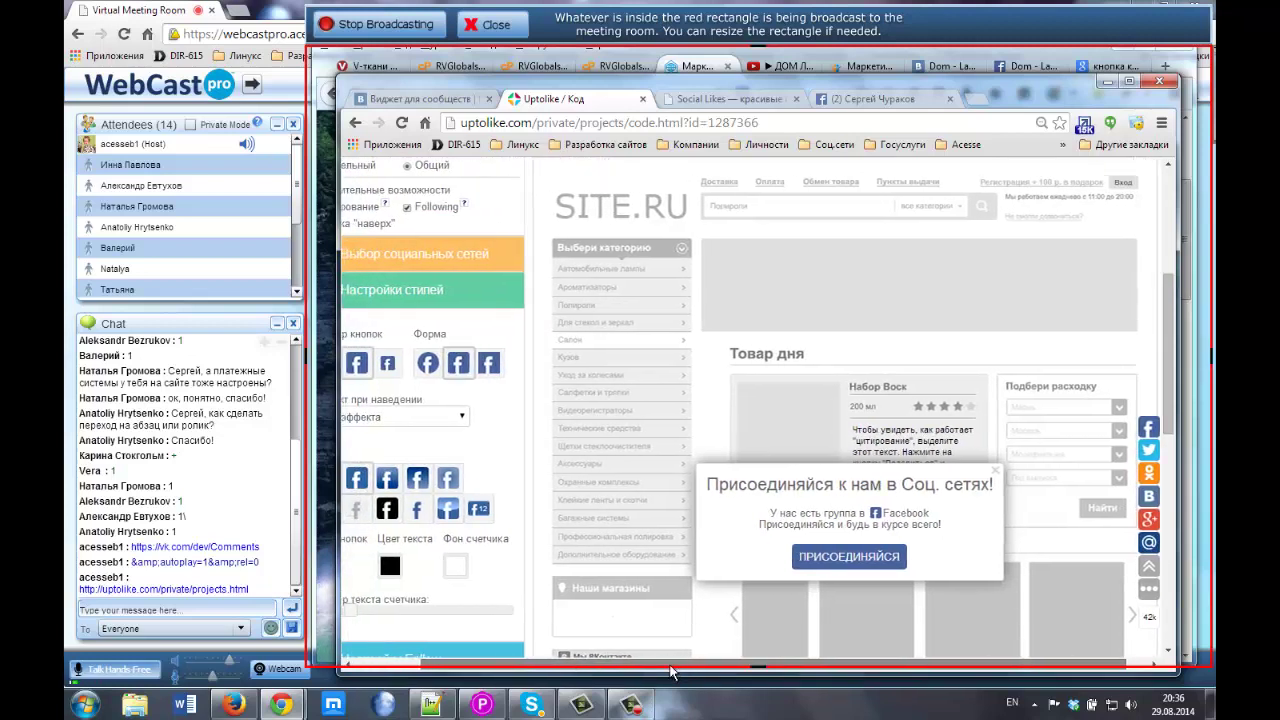
drag(336, 437, 297, 432)
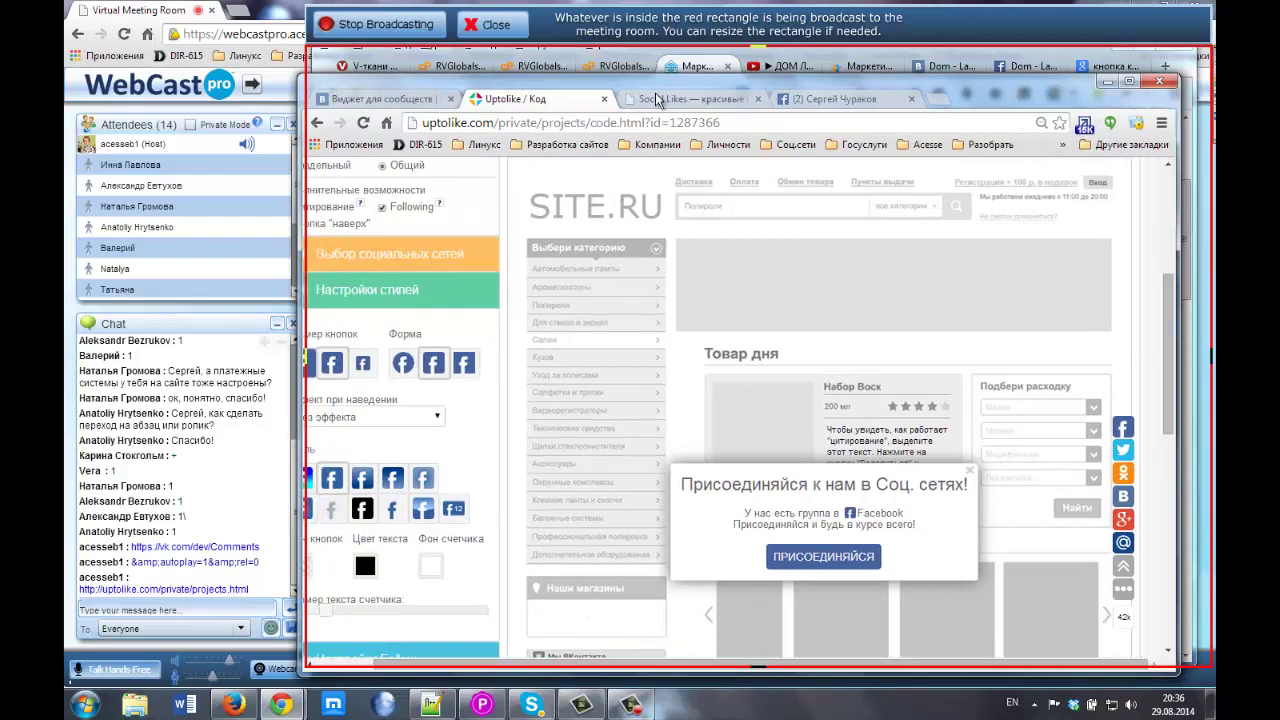
drag(691, 83, 712, 82)
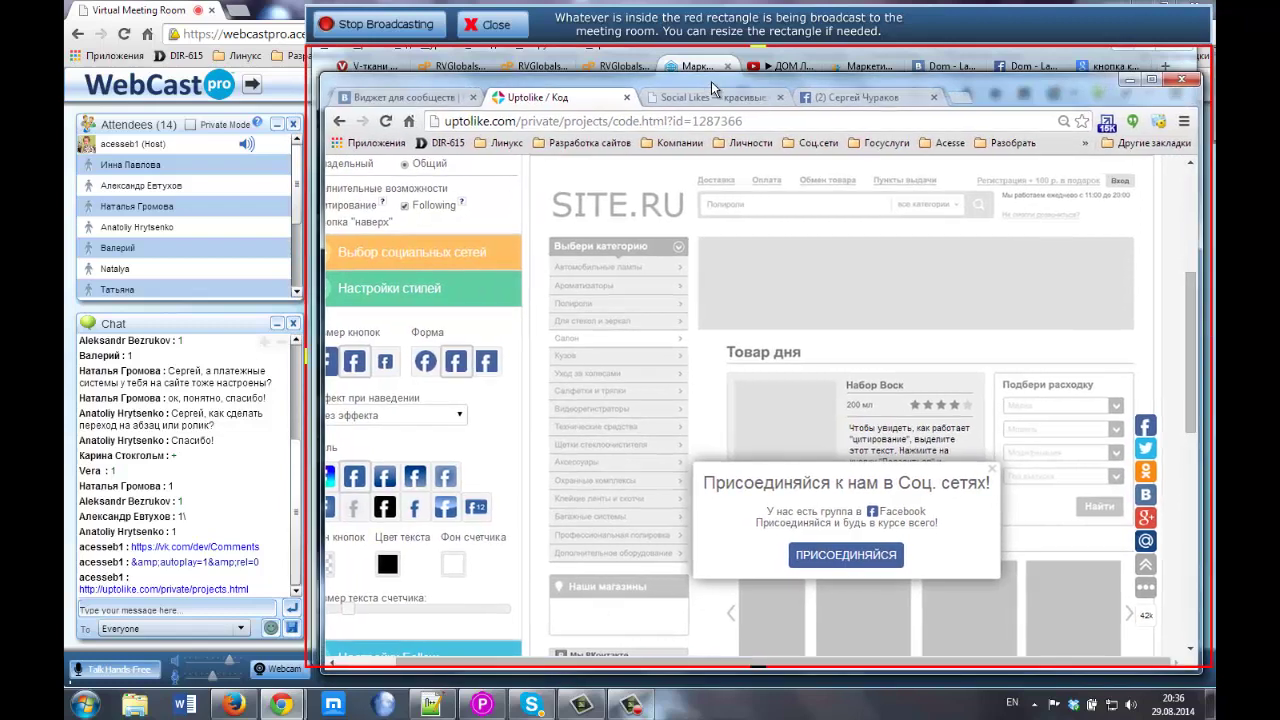
scroll(931, 660, left, 3)
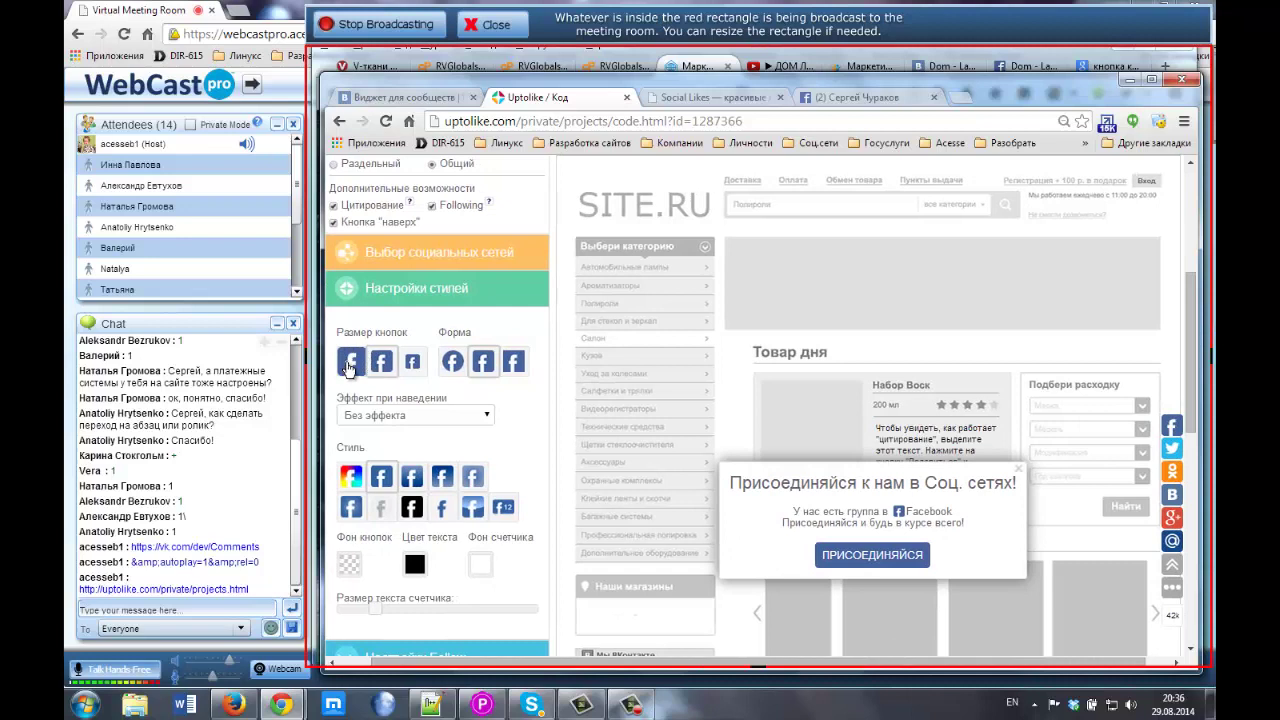
Preview the share buttons in the large and small sizes, and restore the medium size
click(350, 363)
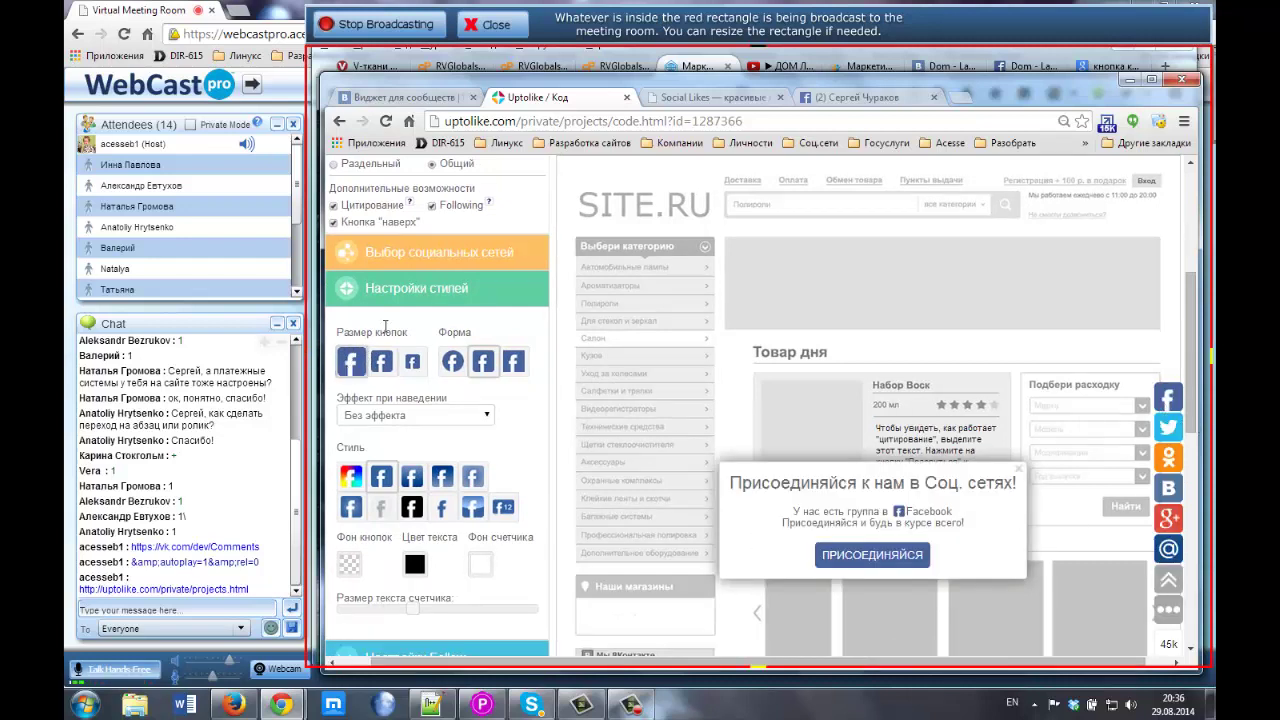
click(411, 362)
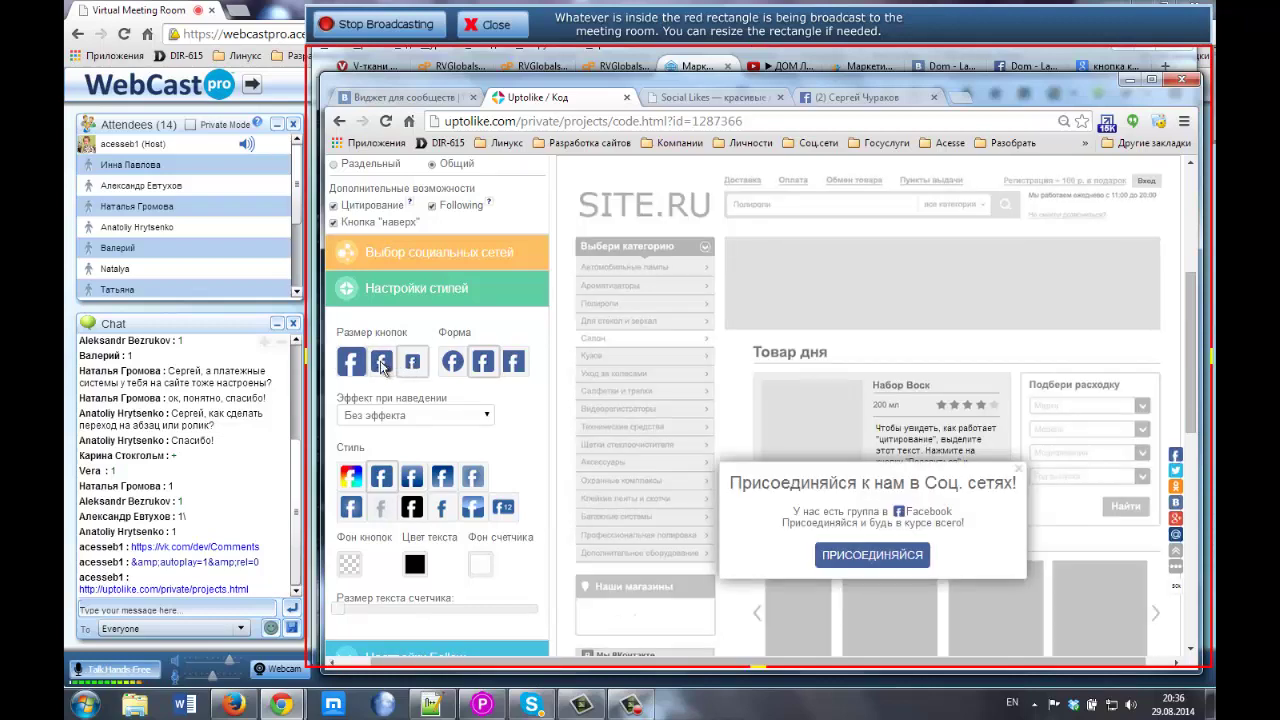
click(381, 365)
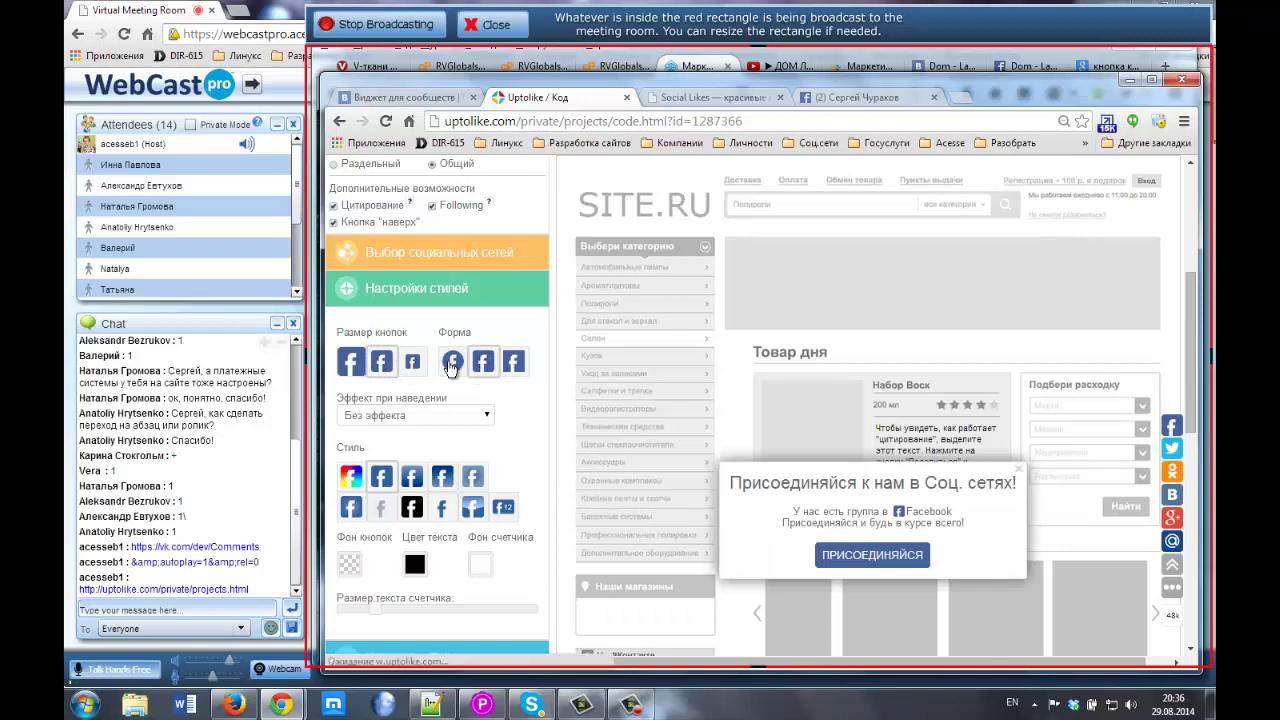
Preview the round and square-cornered button shapes, and restore the rounded-square shape
click(451, 366)
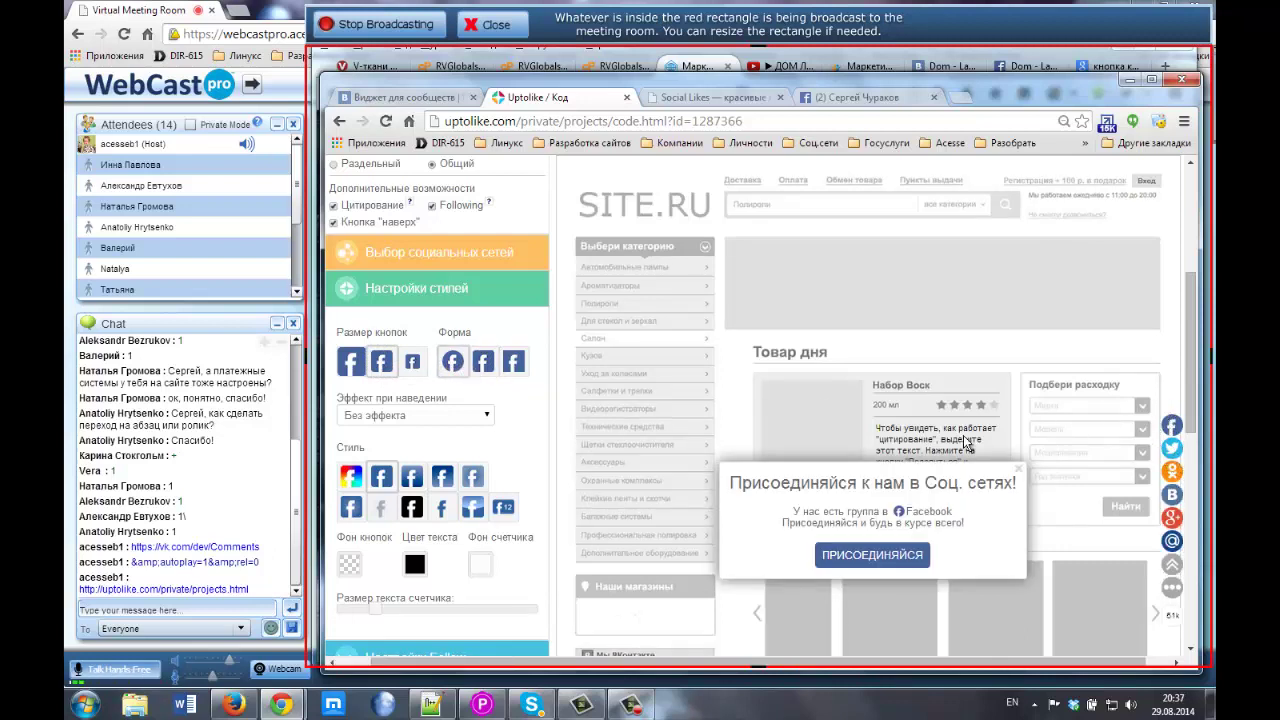
click(483, 368)
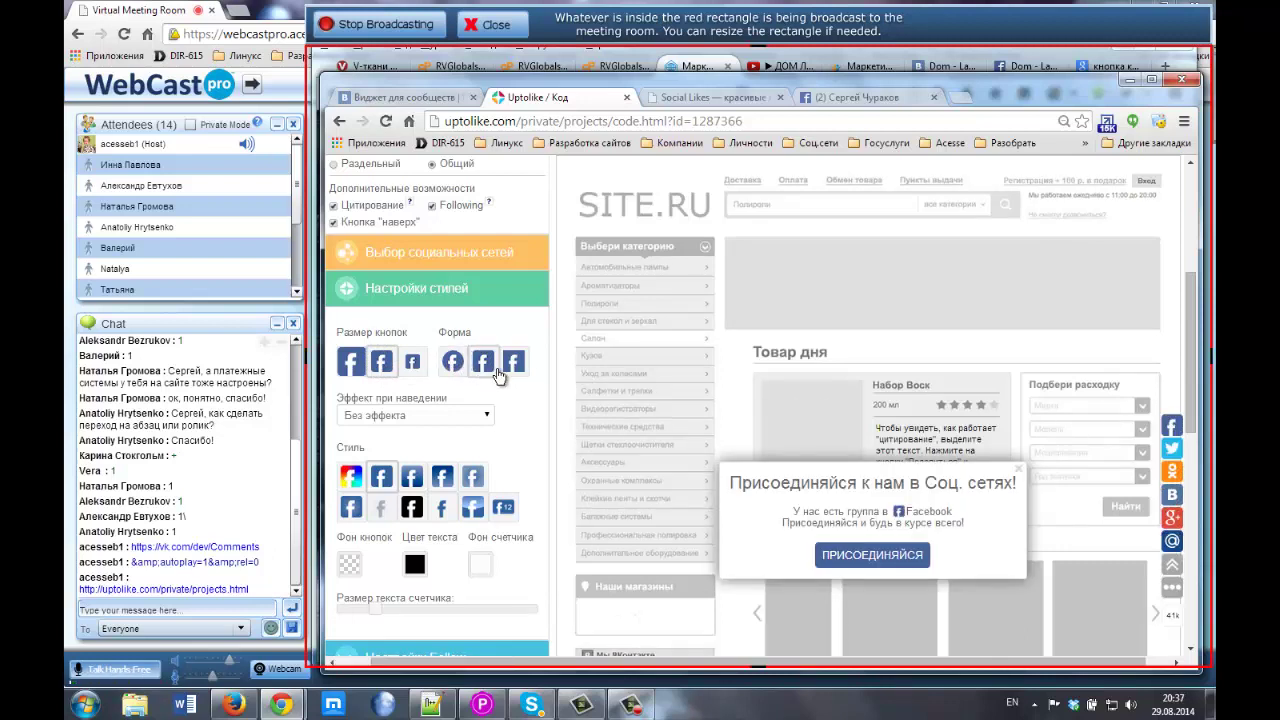
click(517, 368)
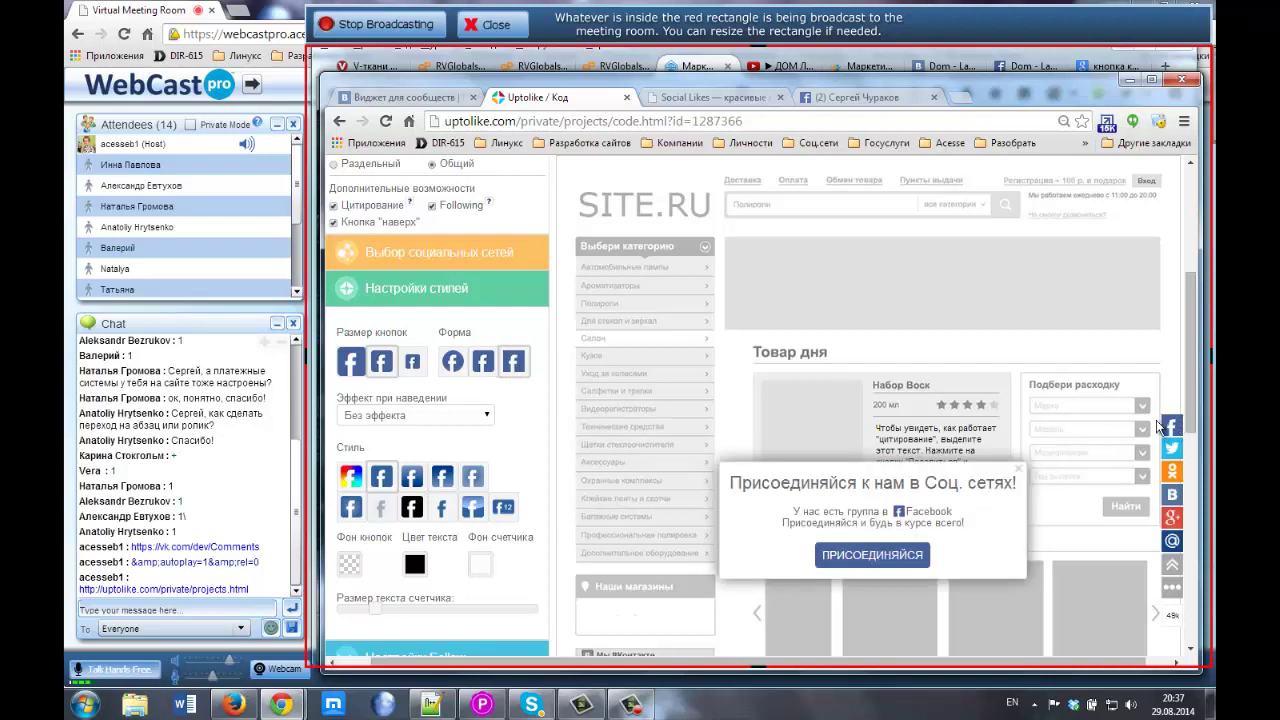
click(474, 370)
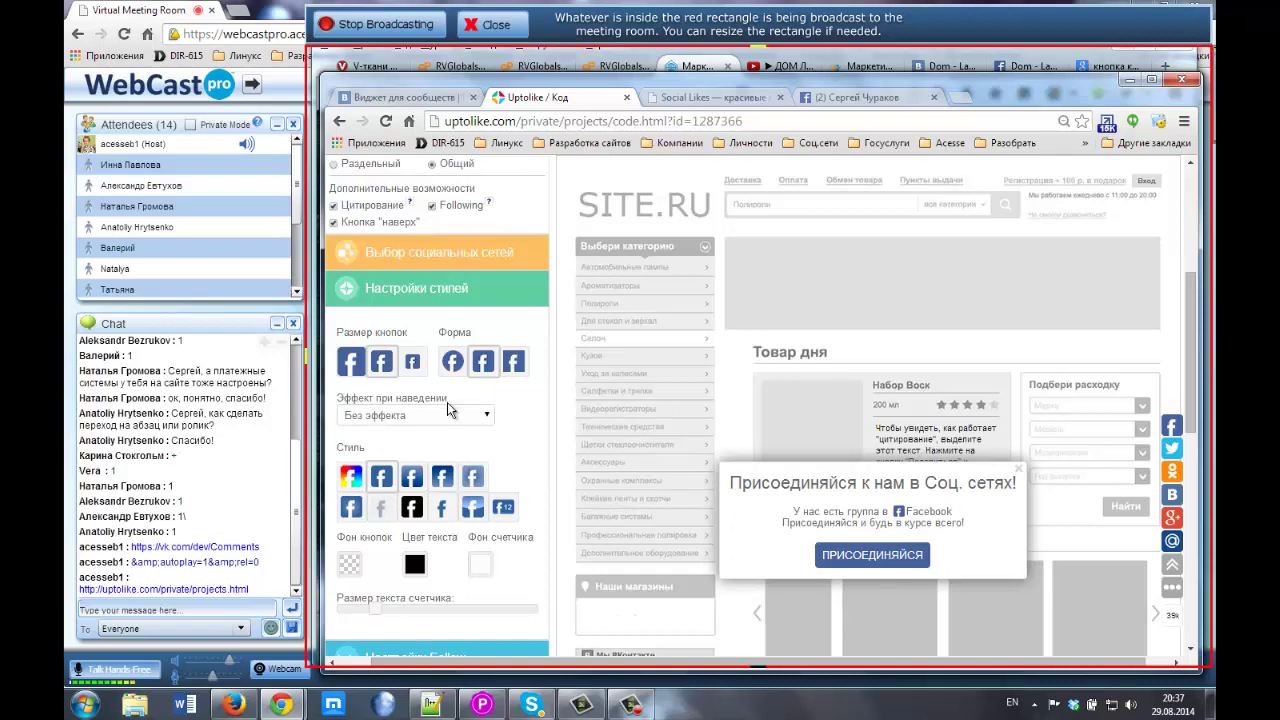
Try the clockwise rotation and button enlargement hover effects, and set the effect back to "Без эффекта"
click(474, 424)
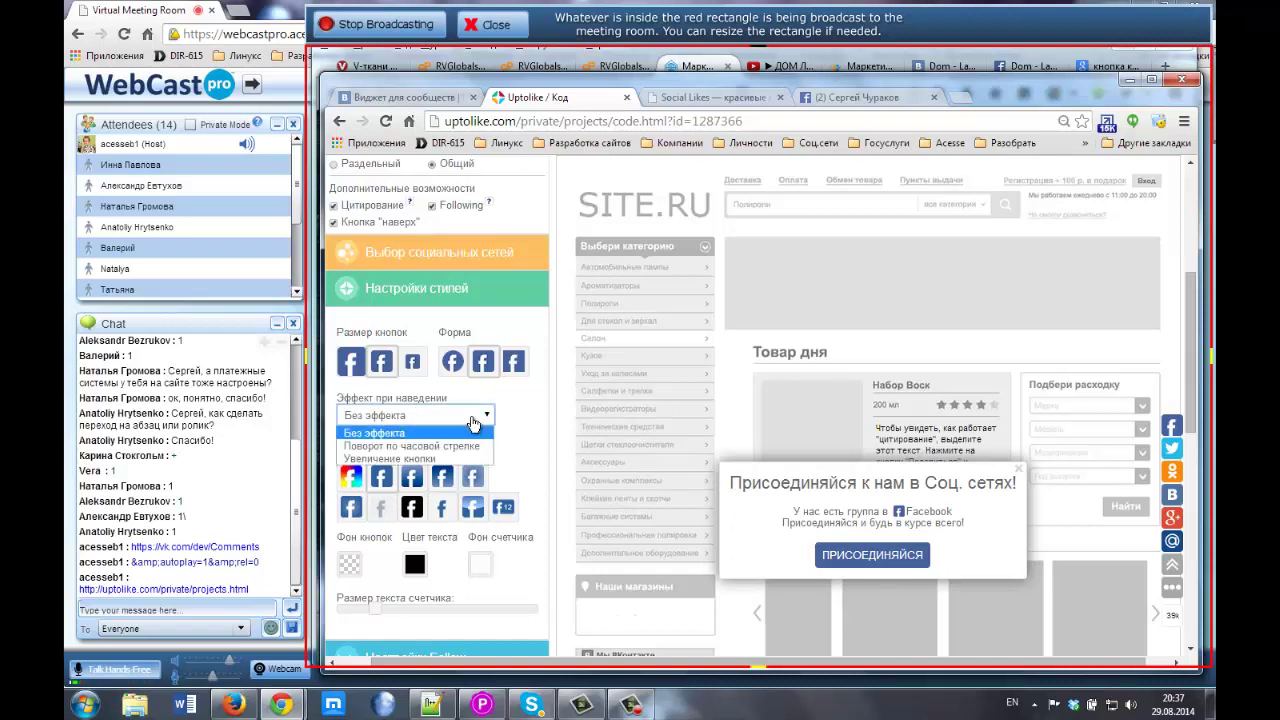
click(432, 446)
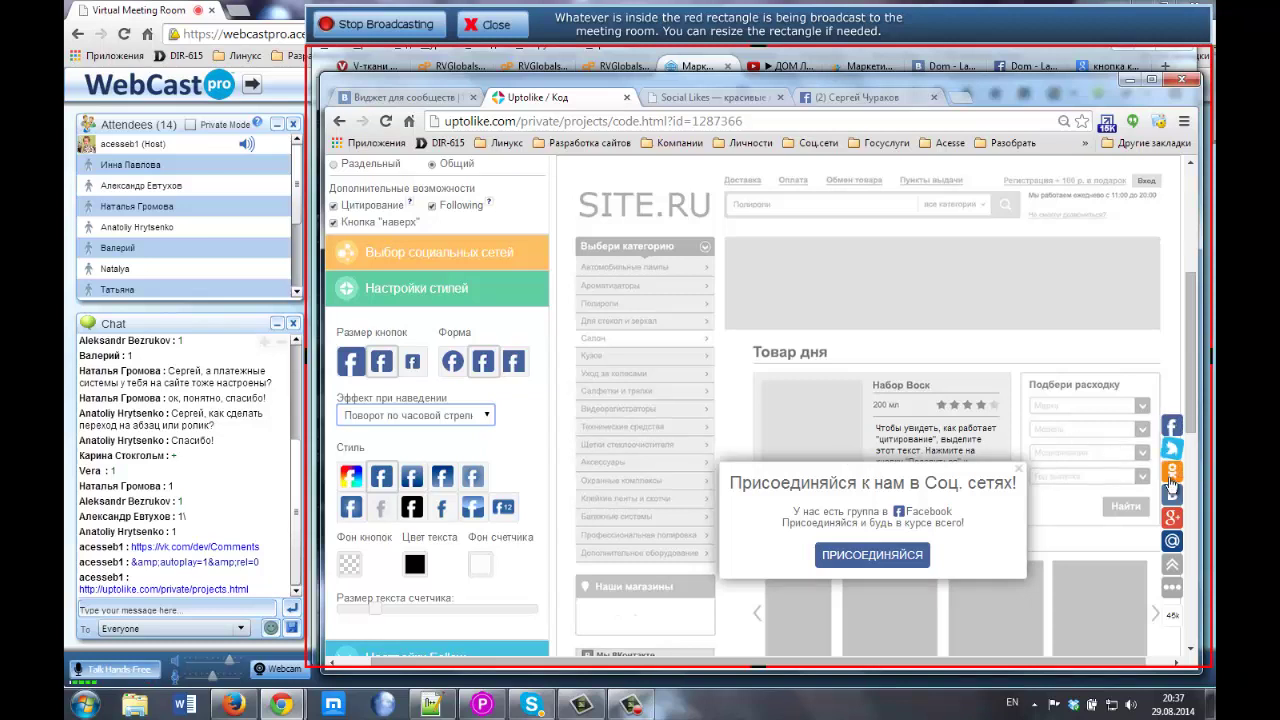
click(455, 416)
click(393, 459)
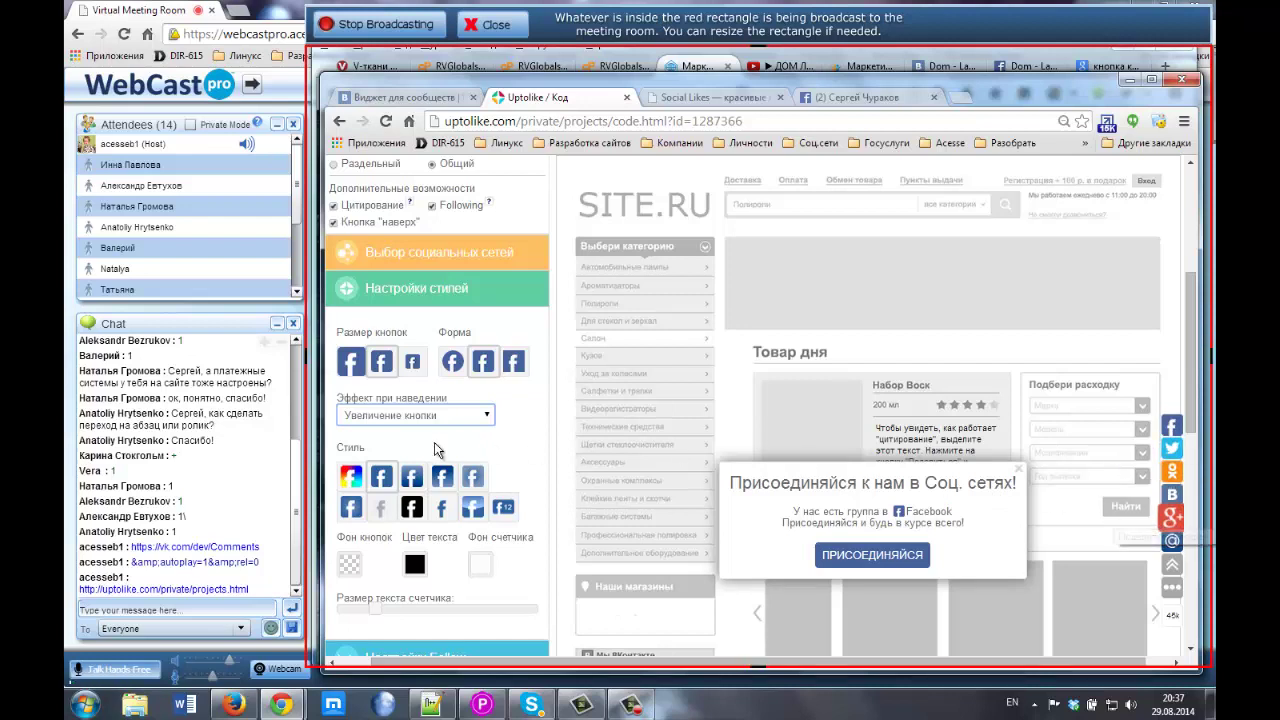
click(452, 416)
click(410, 433)
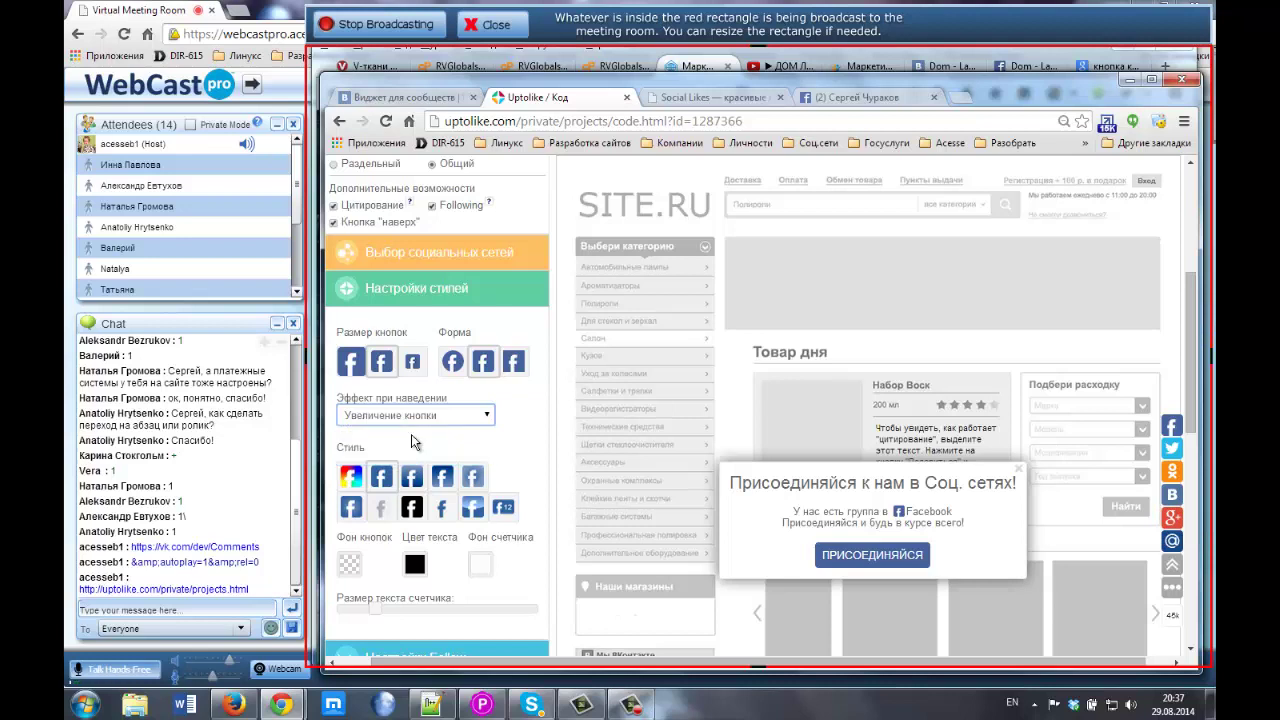
Try the custom-colour and pale styles, and set the button style that shows a counter number on each button
click(350, 477)
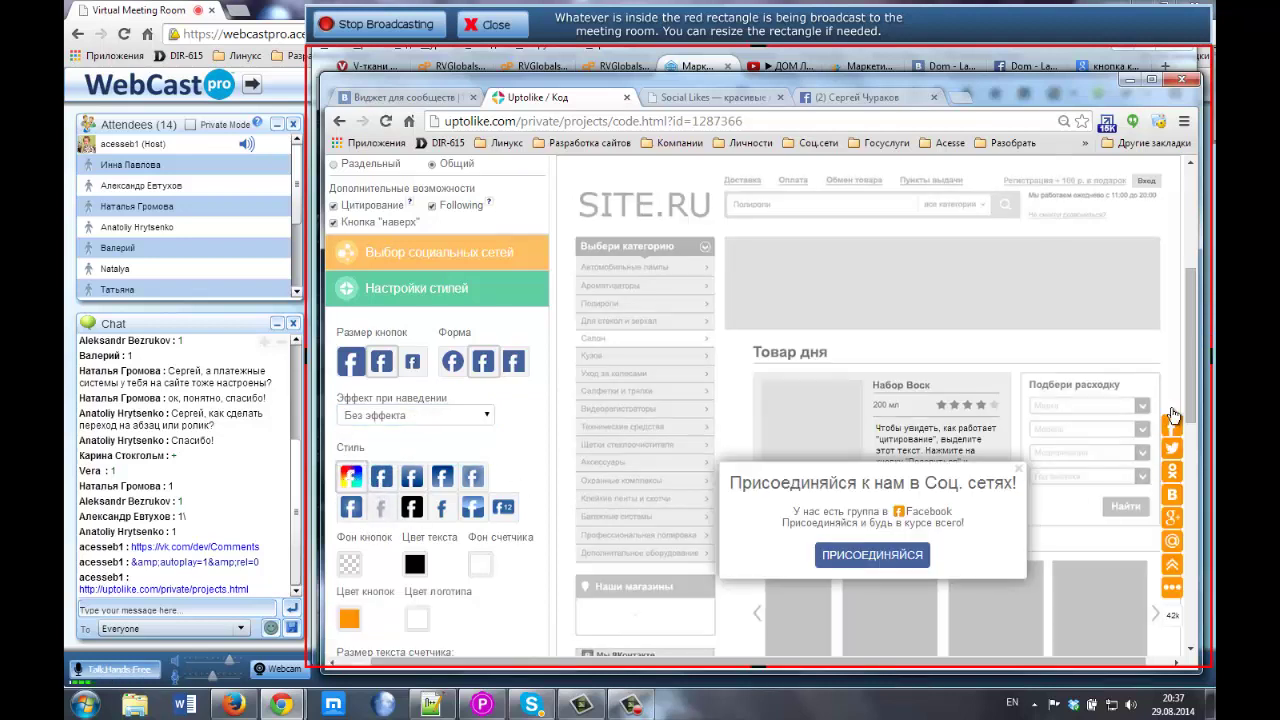
click(472, 477)
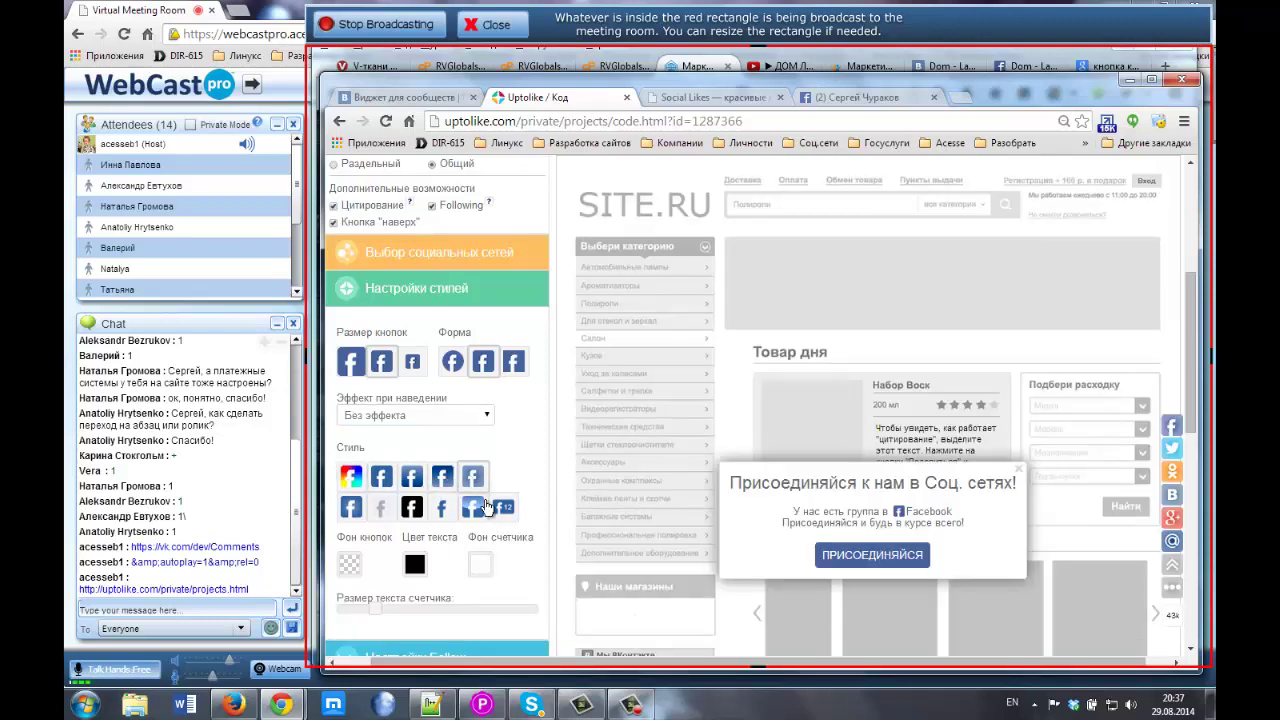
click(503, 507)
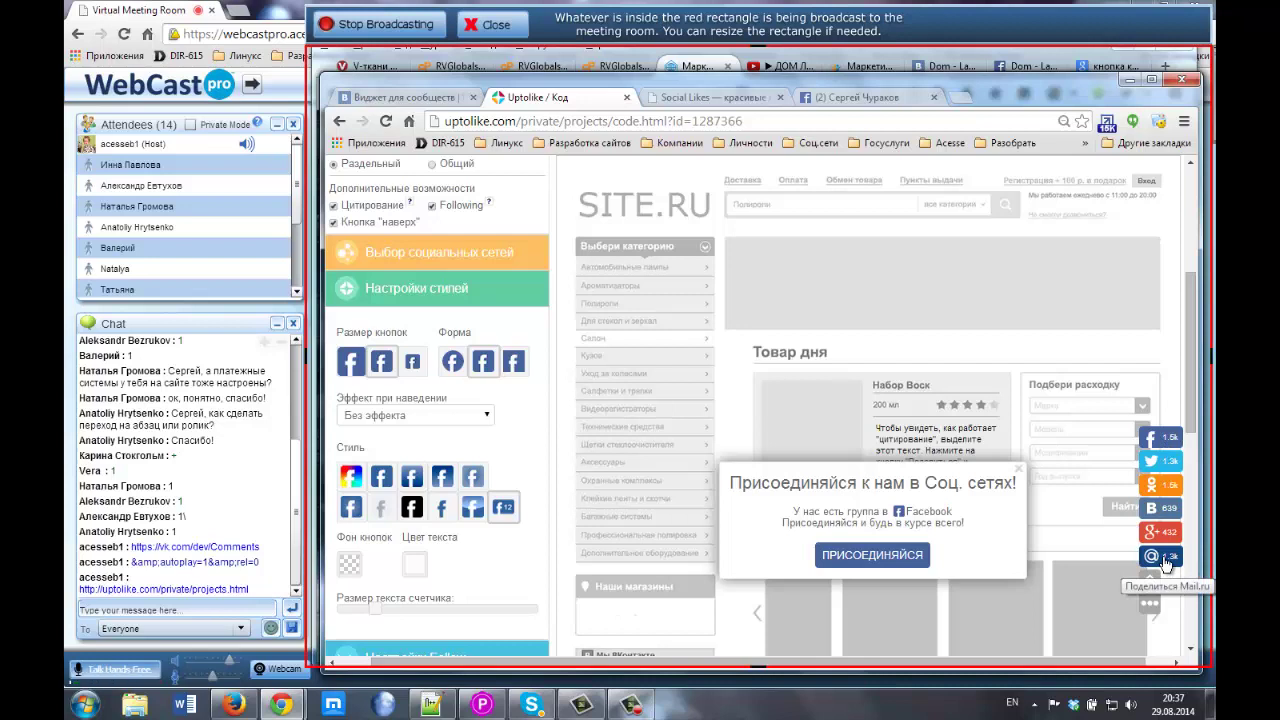
Open the button background and text colour pickers one after the other and cancel each without choosing a colour
scroll(330, 486, down, 1)
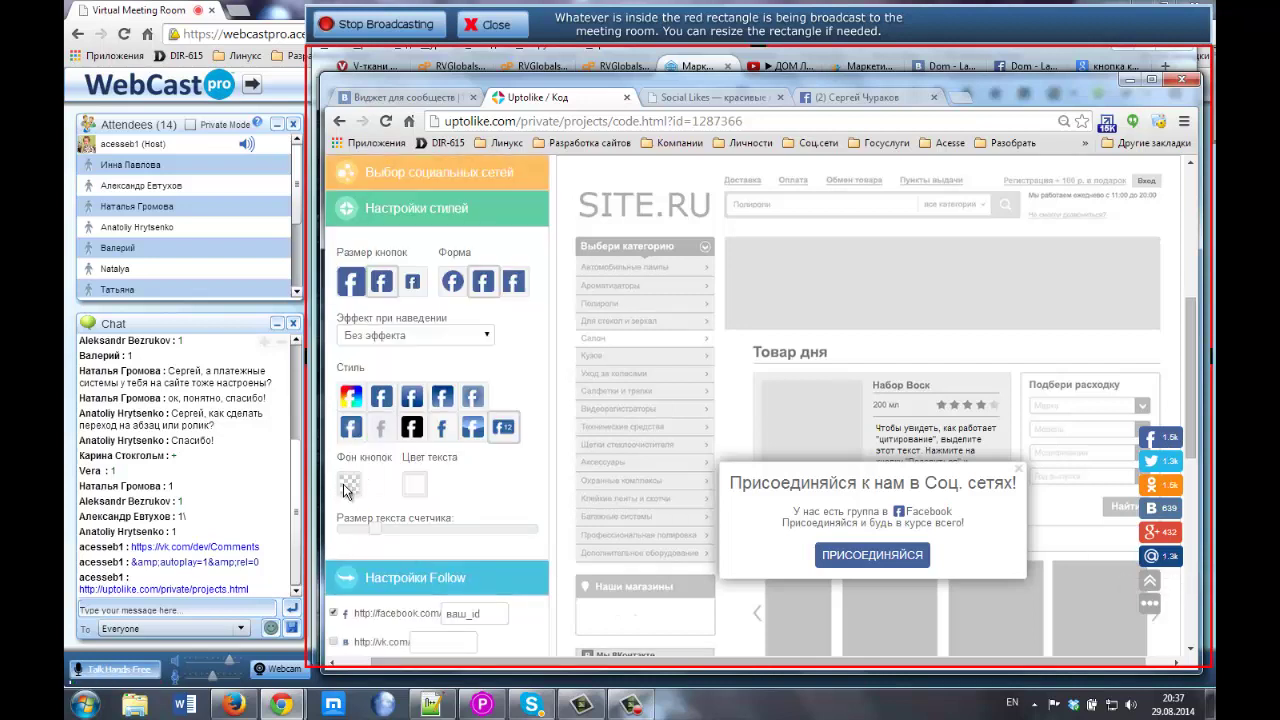
click(346, 487)
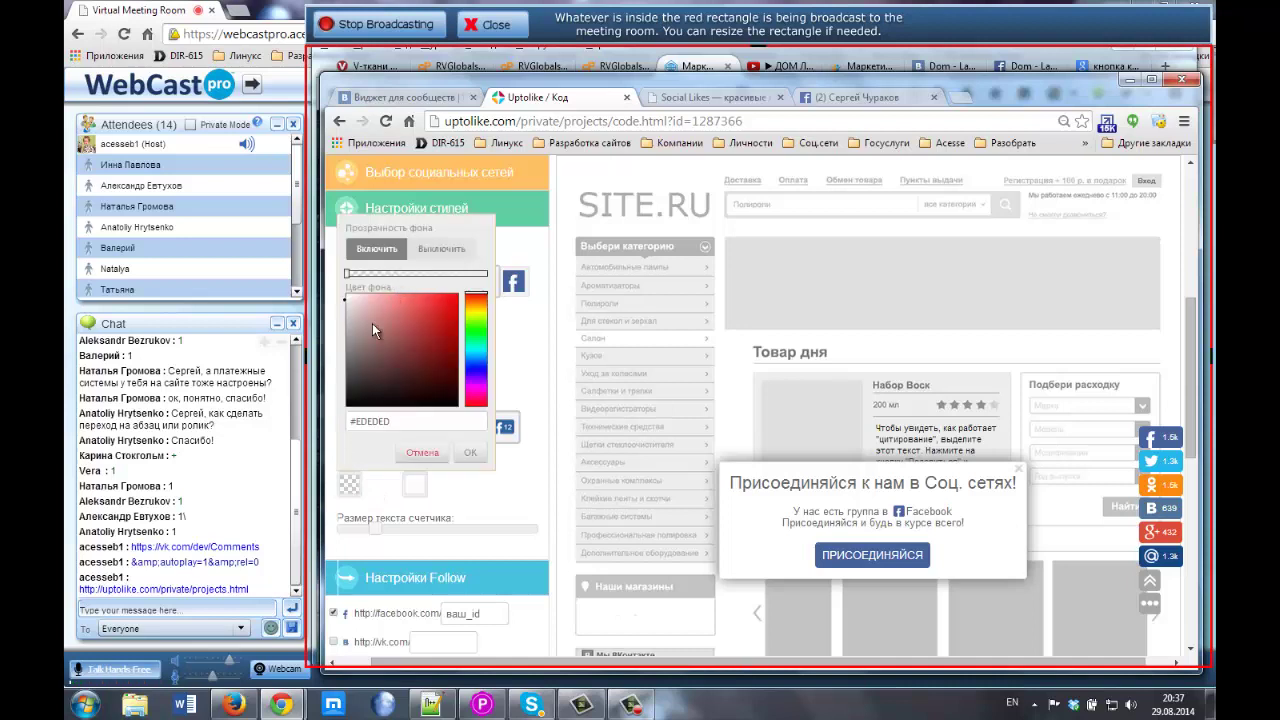
click(409, 453)
click(416, 488)
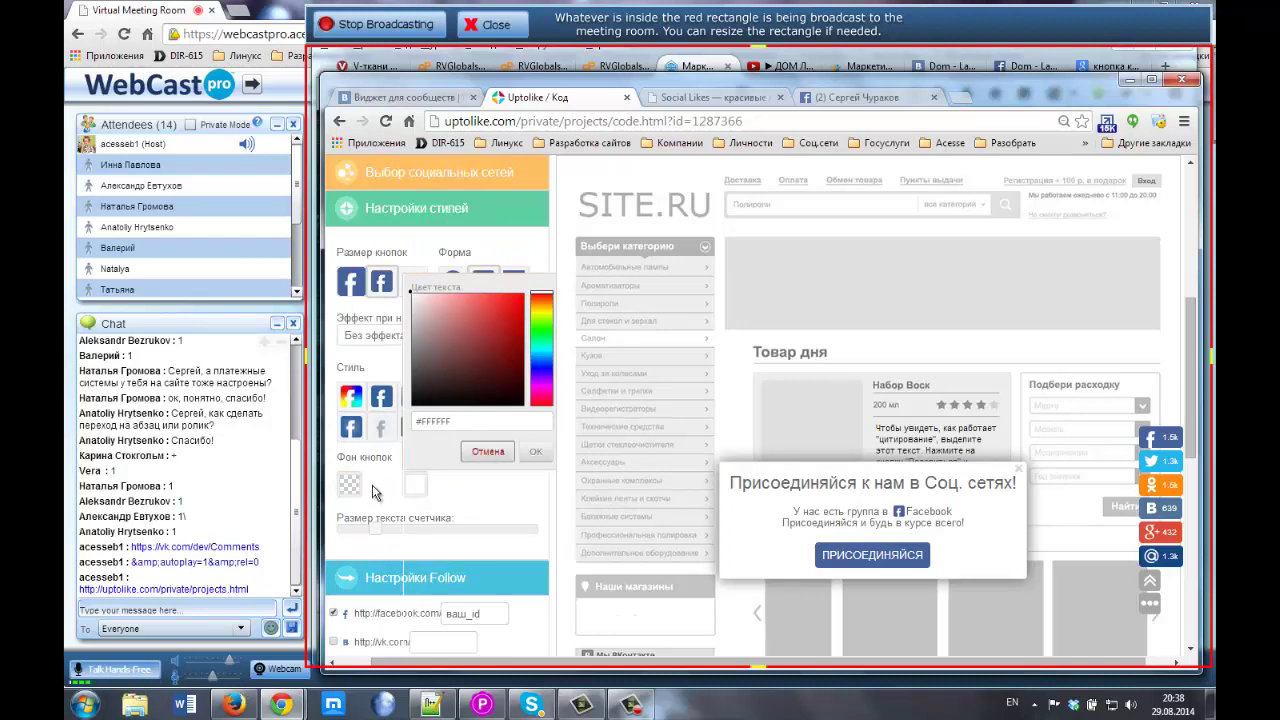
click(488, 453)
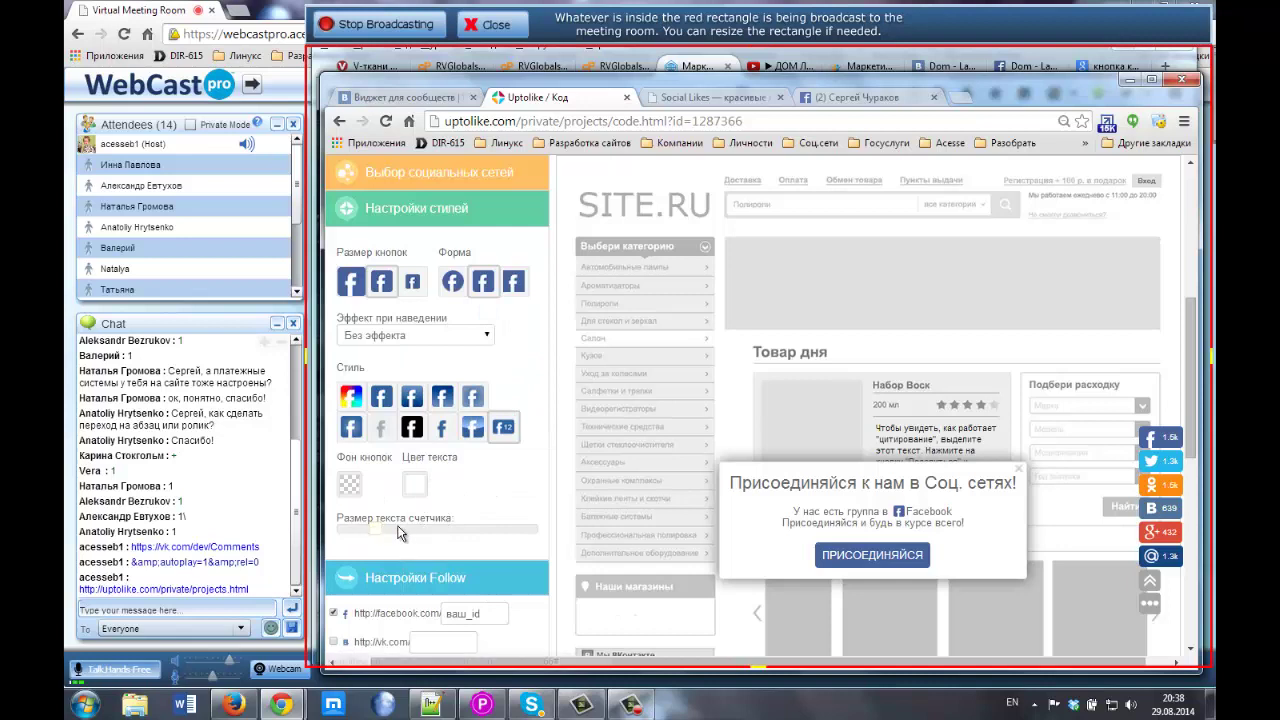
Increase the counter text size to about the middle of its range and open the social network selection
click(438, 527)
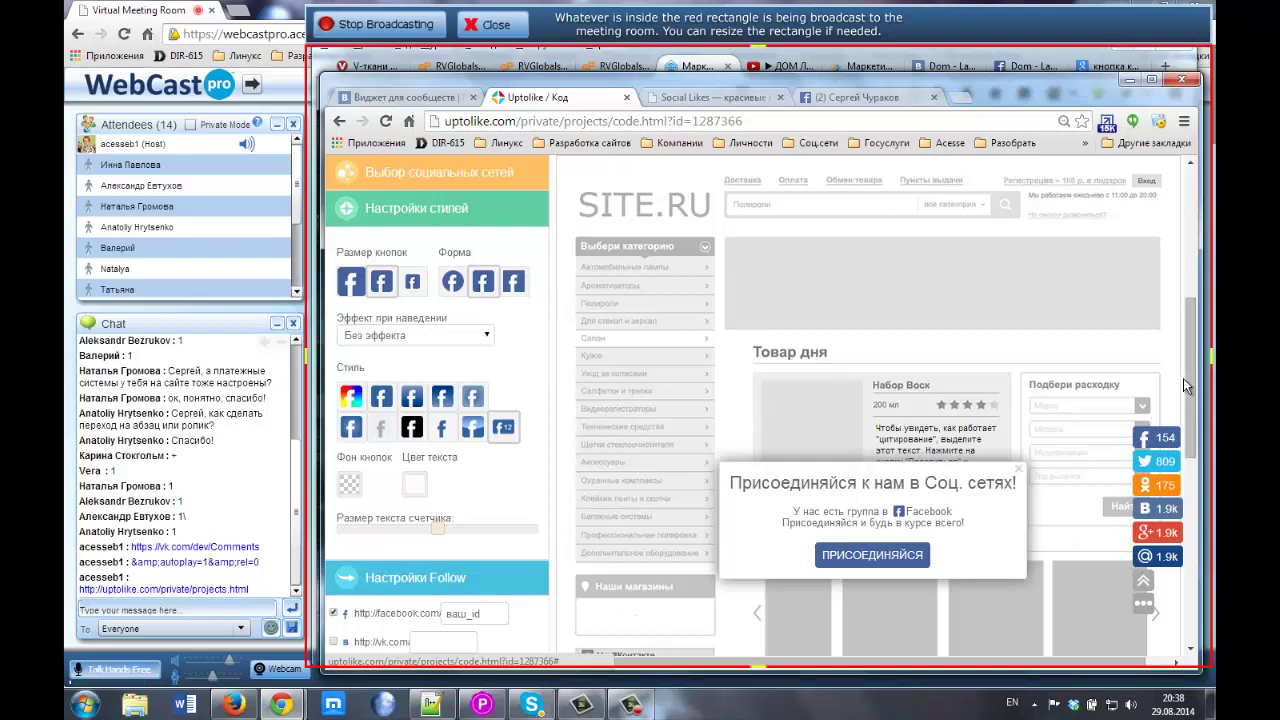
drag(1191, 373, 1189, 325)
scroll(1189, 325, up, 1)
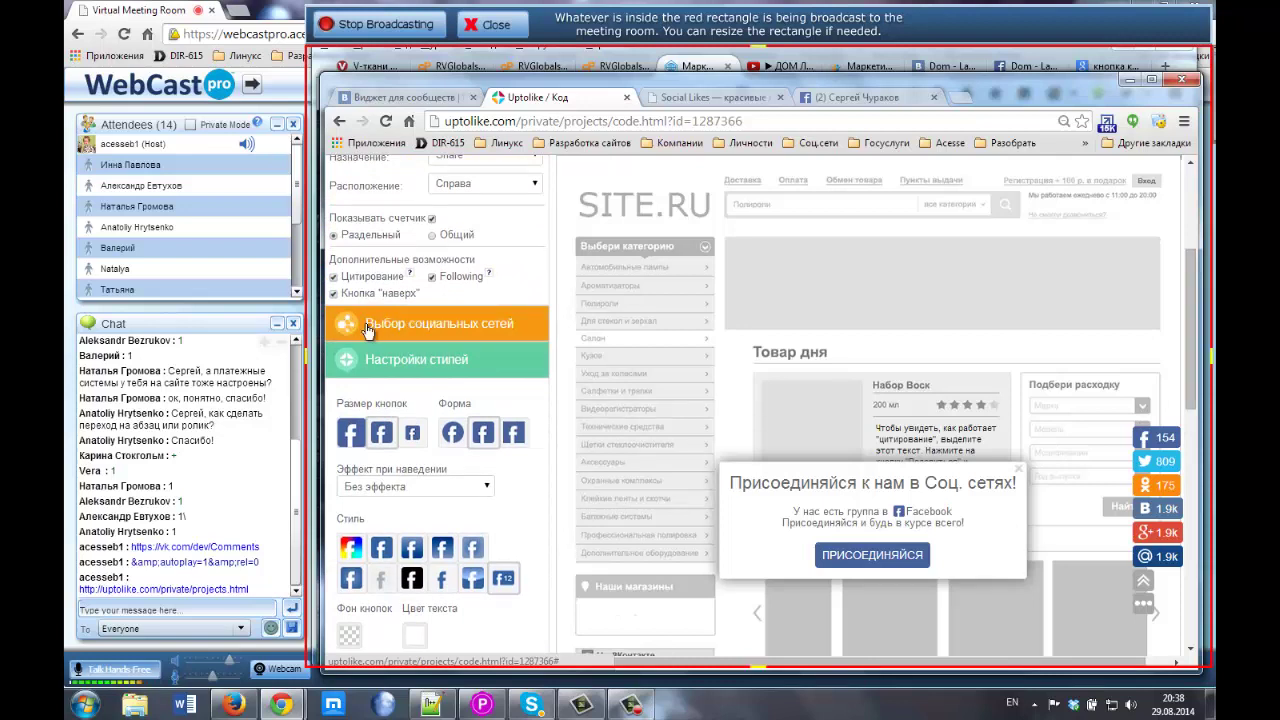
click(495, 336)
scroll(528, 353, down, 1)
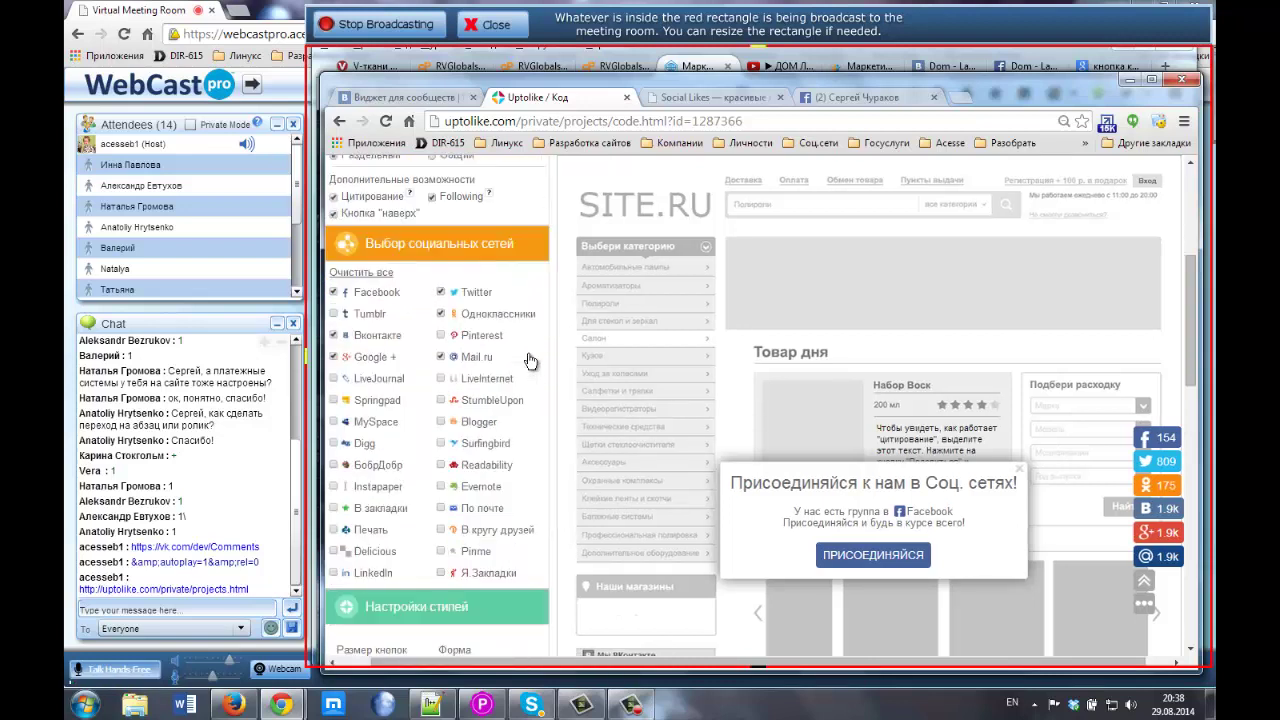
Add Tumblr and LiveJournal to the social networks shown in the share buttons
click(334, 313)
click(333, 356)
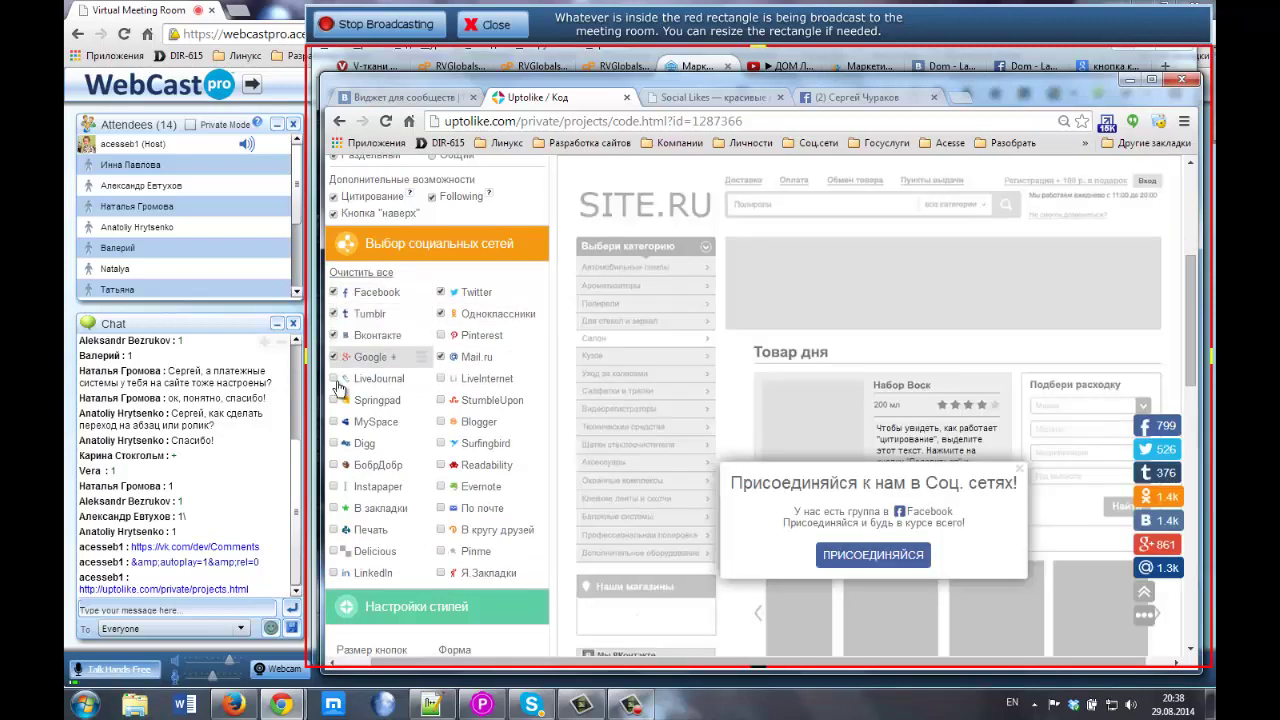
click(334, 378)
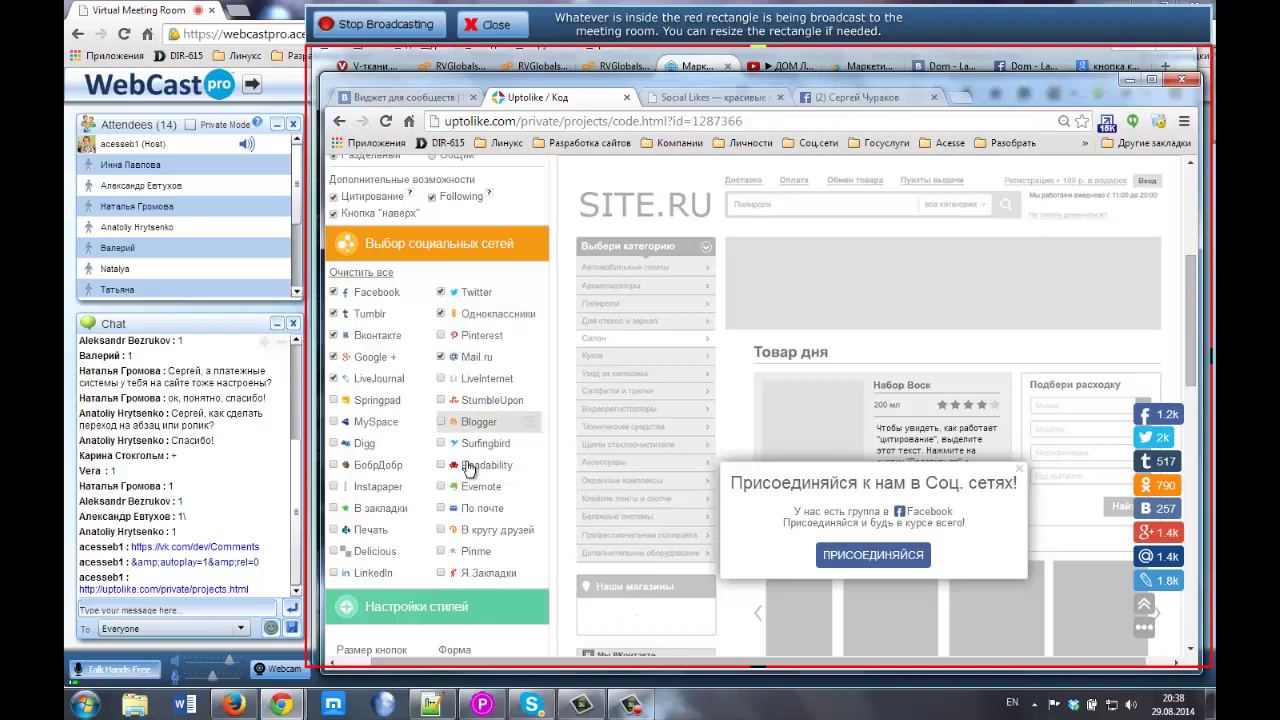
Generate the project's button code, look through it to the closing div, and copy the entire code
scroll(505, 430, up, 1)
scroll(505, 430, up, 3)
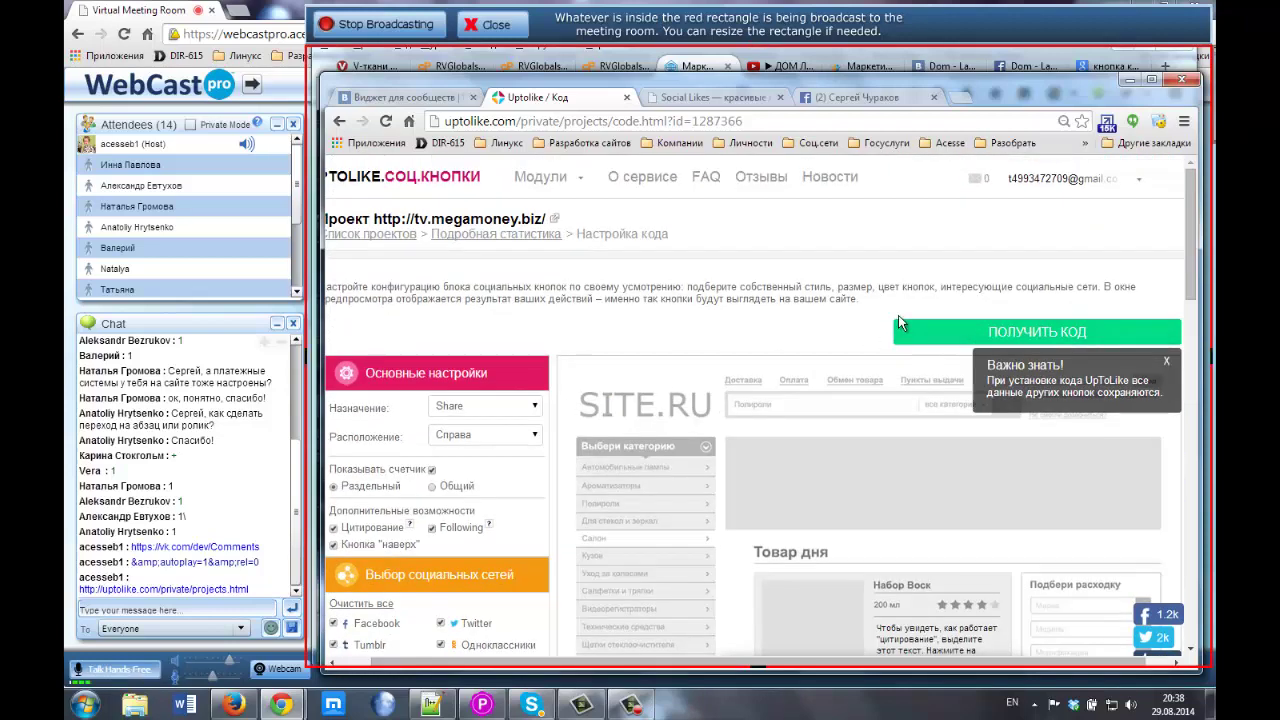
click(1078, 338)
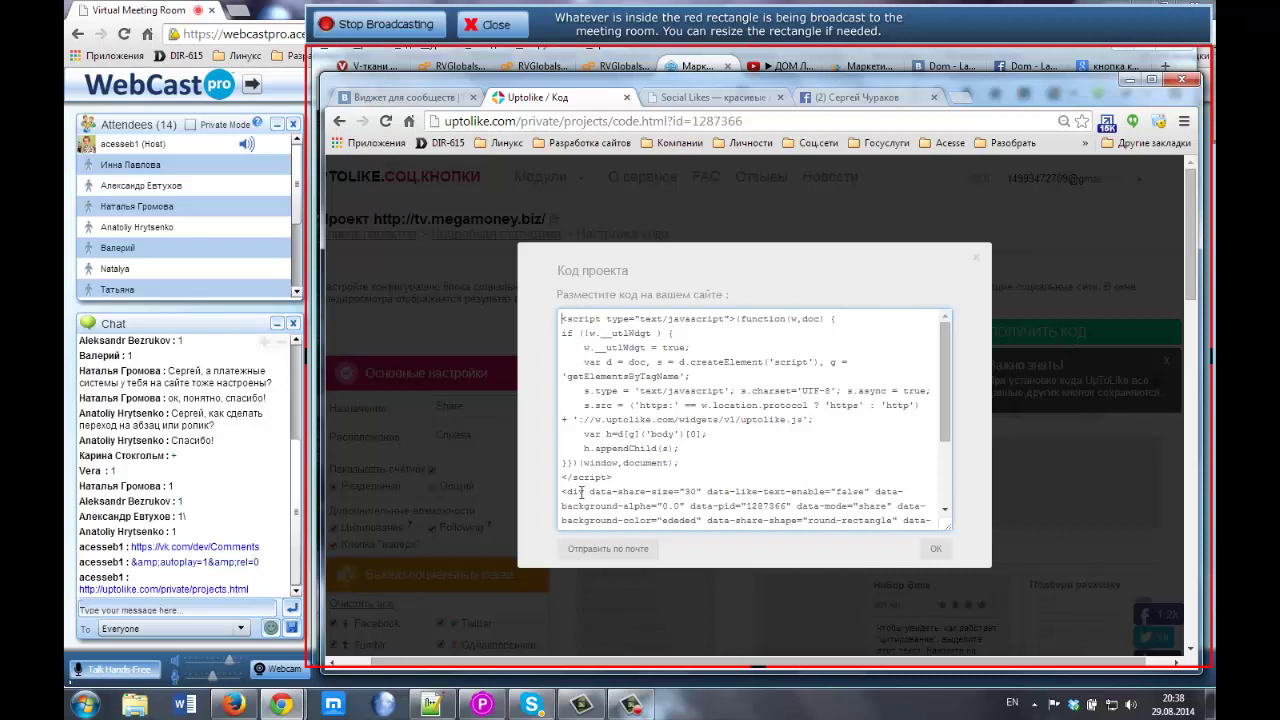
scroll(592, 480, down, 3)
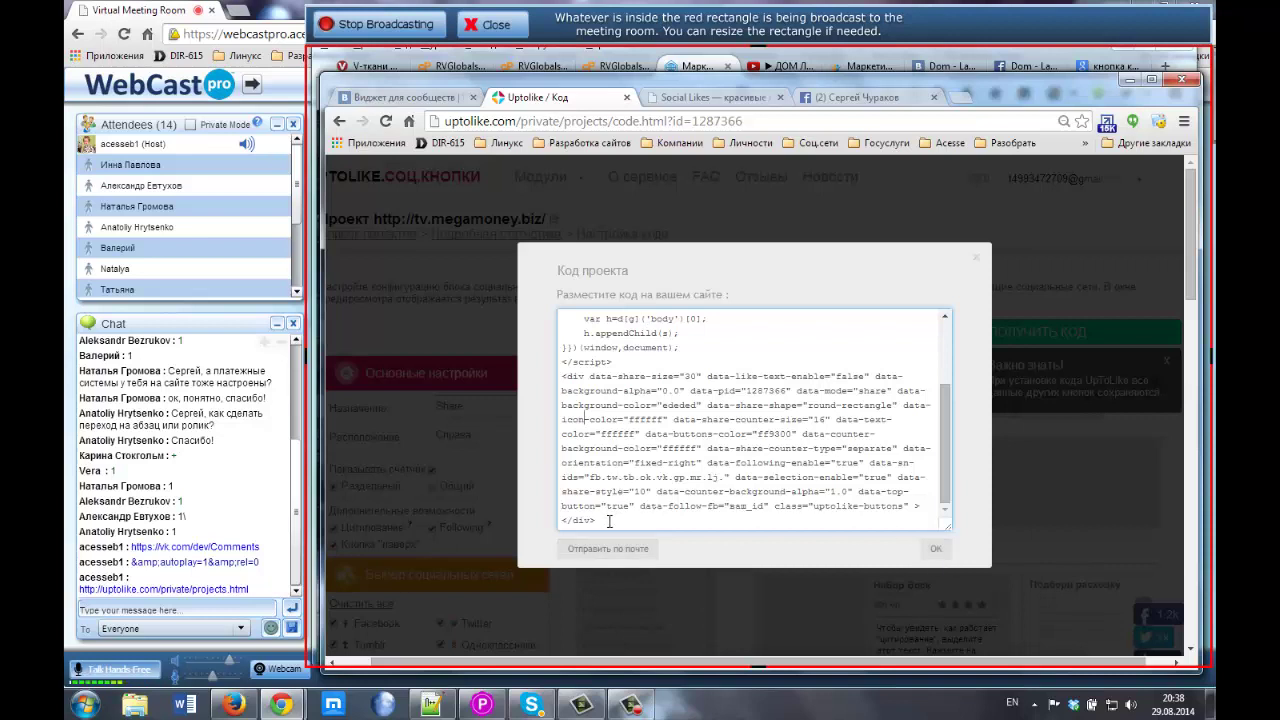
drag(570, 352, 600, 305)
click(634, 397)
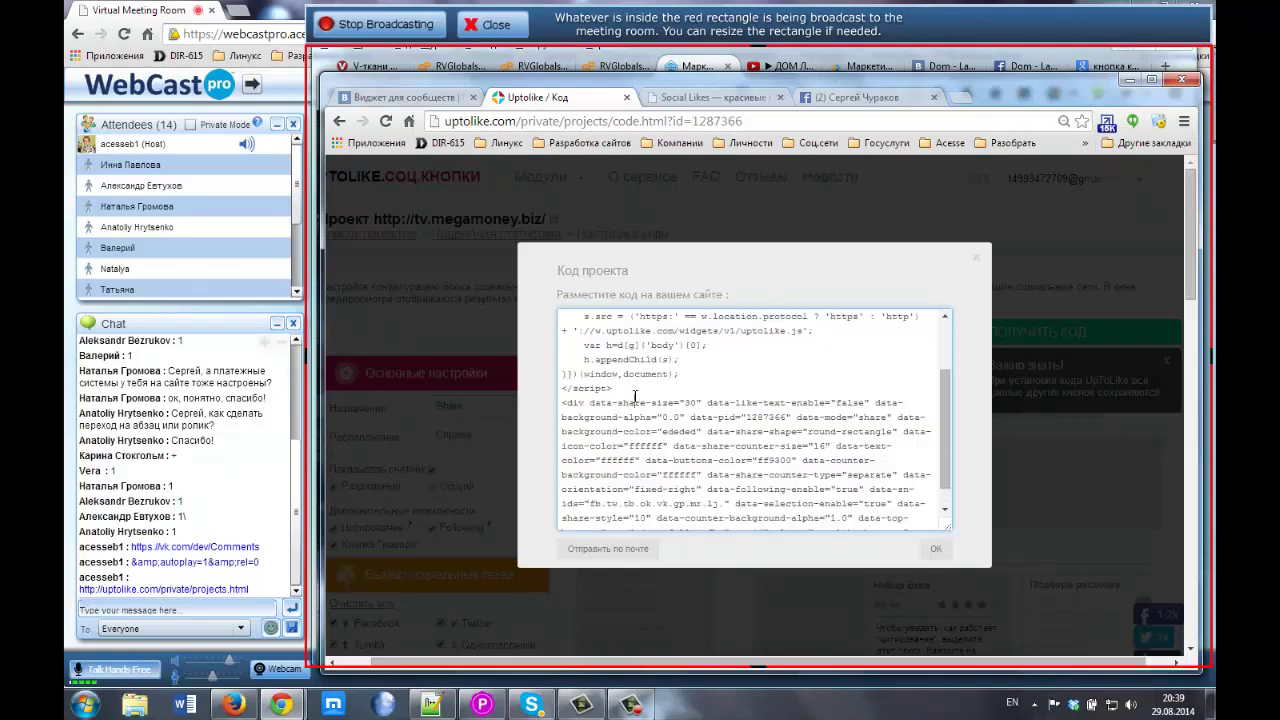
key(ctrl+a)
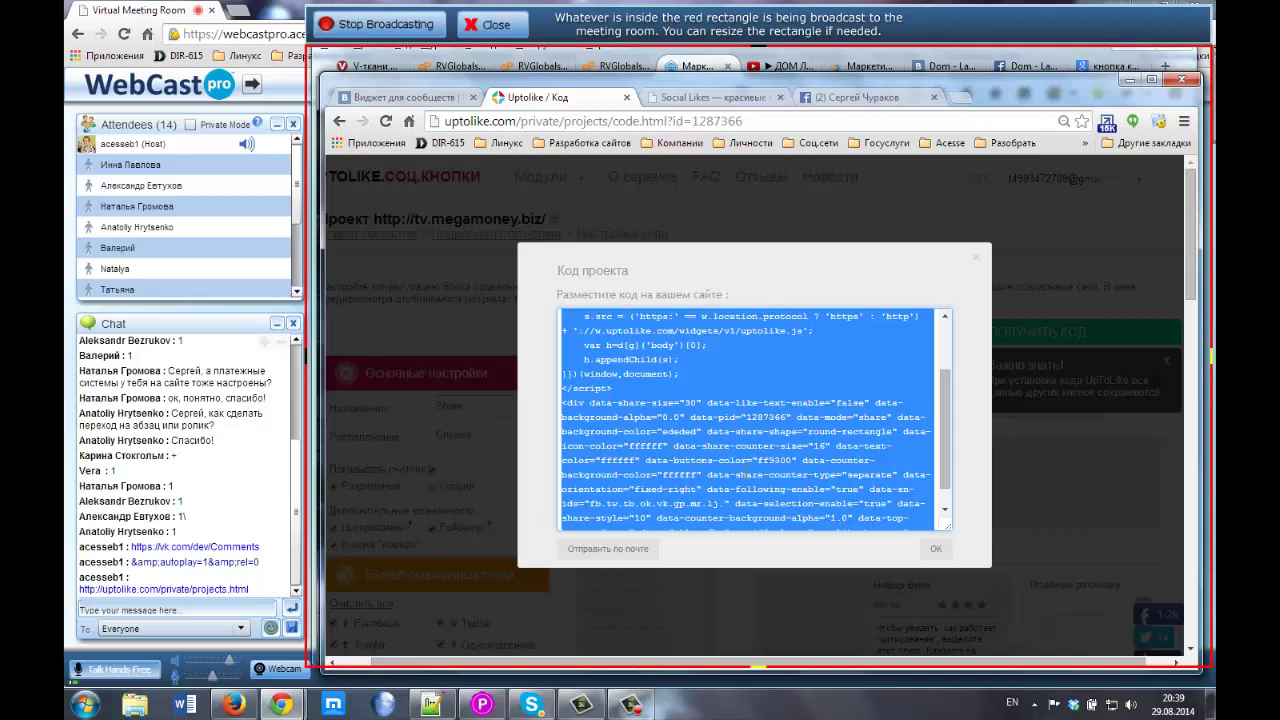
Switch to the site builder in Firefox and open the Top block for editing from the Дом Лэнд4 page's model scheme
click(686, 64)
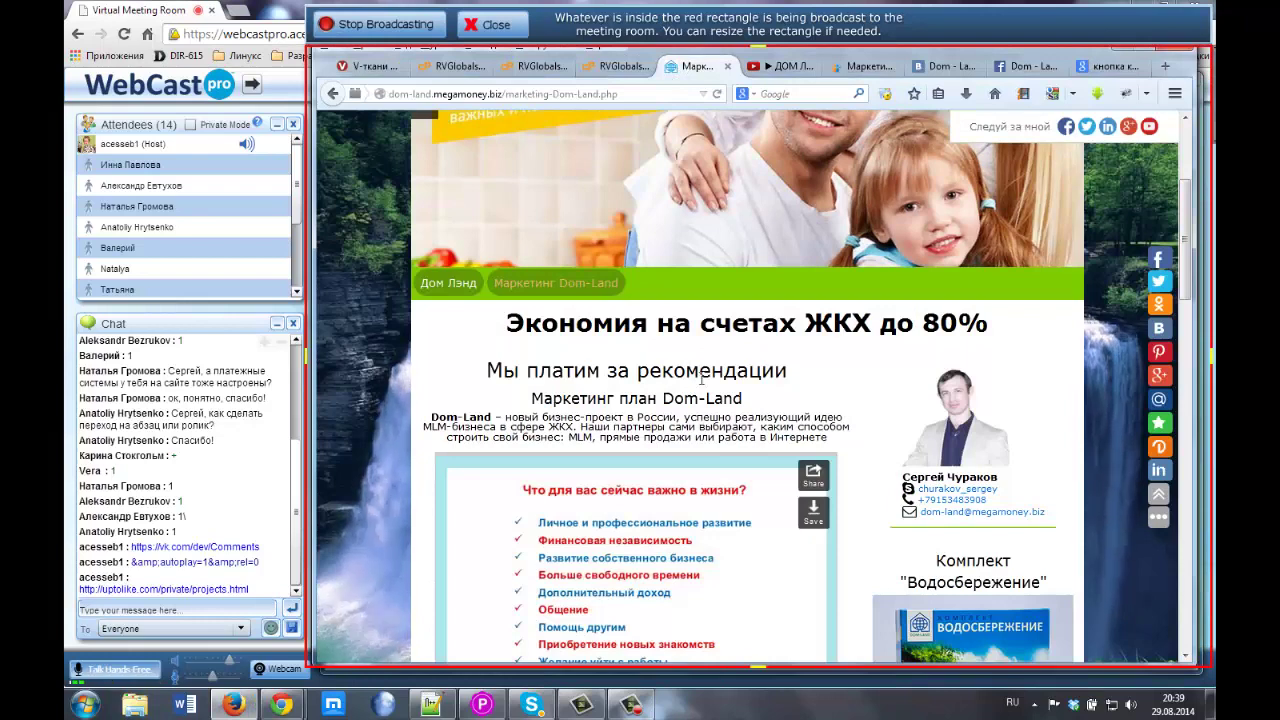
scroll(702, 380, up, 1)
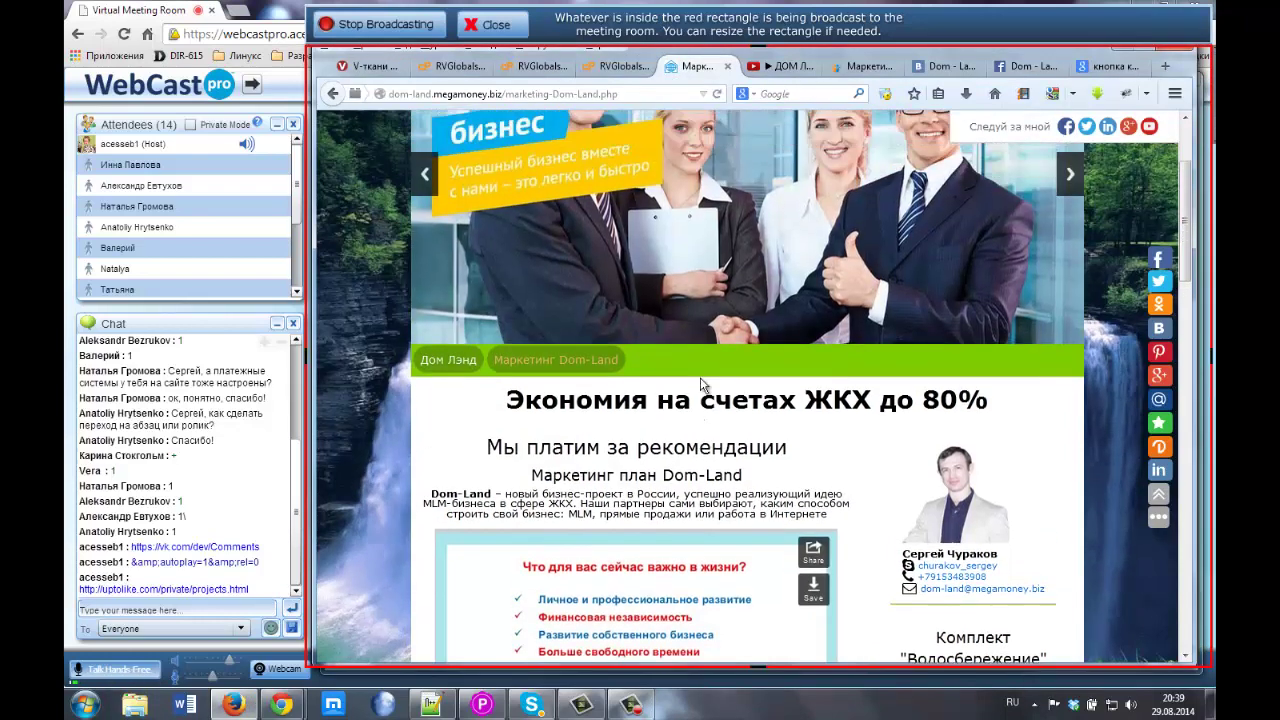
click(605, 70)
scroll(428, 307, up, 5)
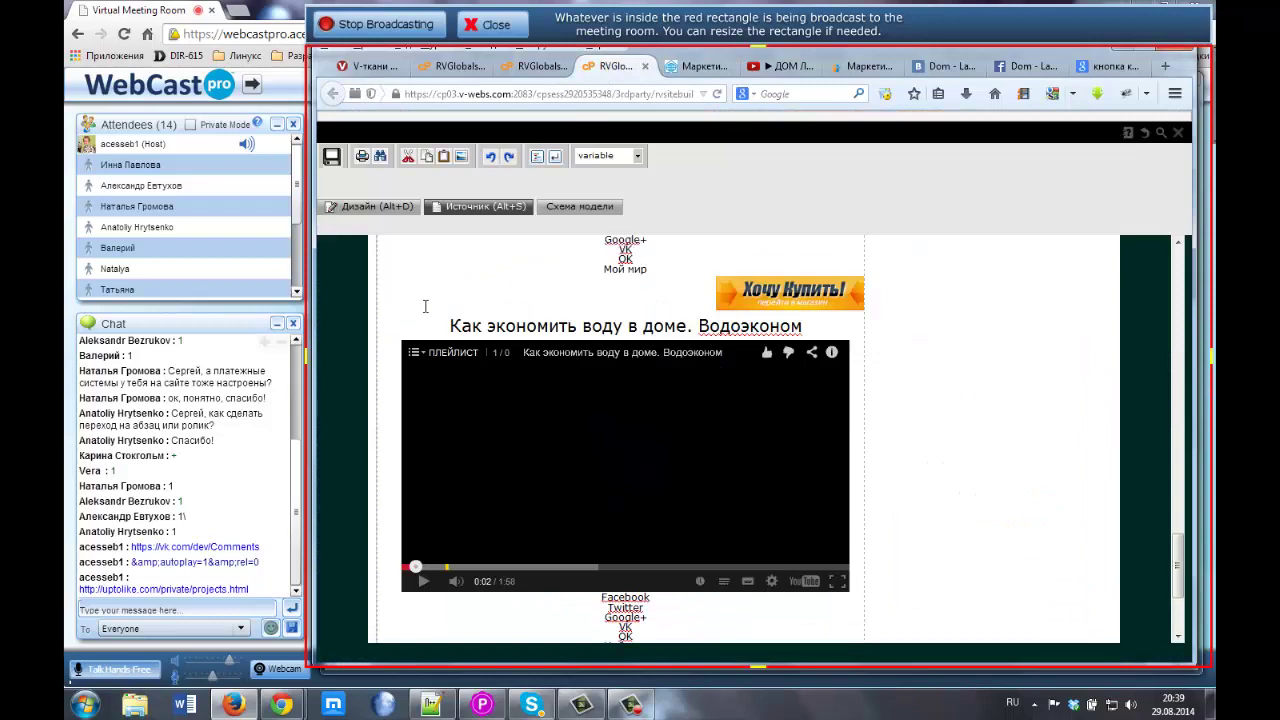
scroll(425, 307, up, 5)
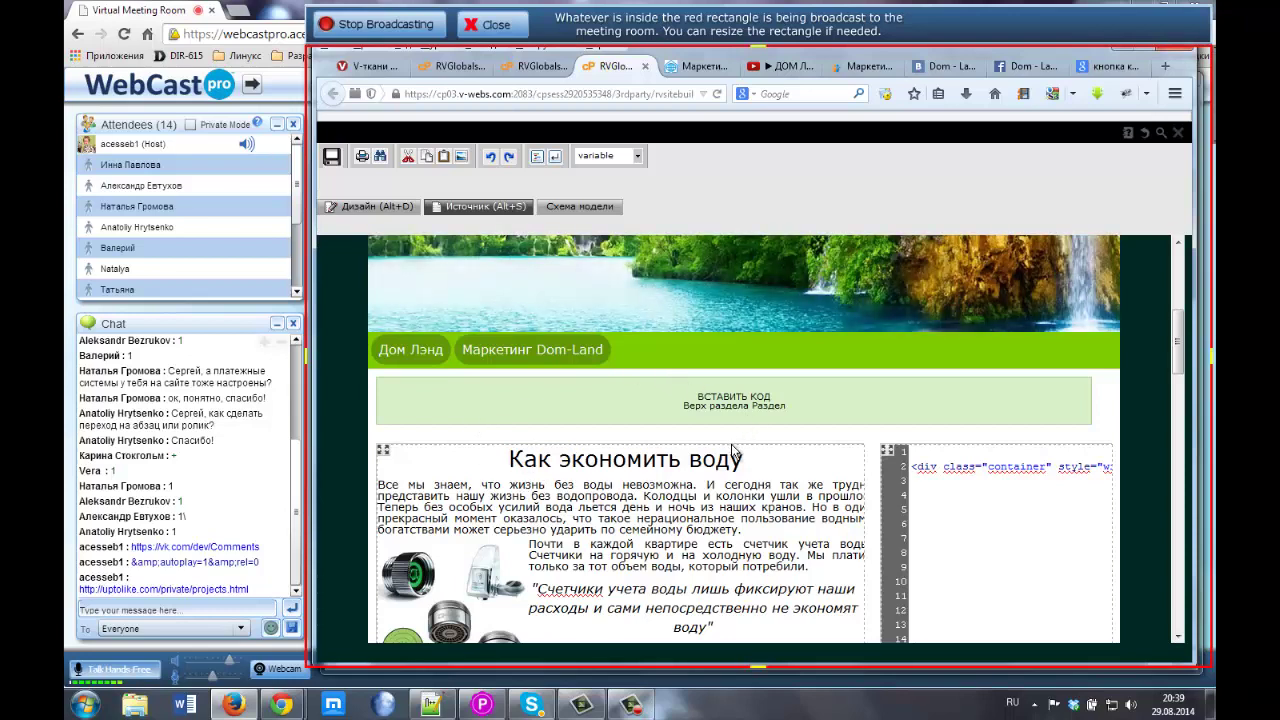
click(567, 210)
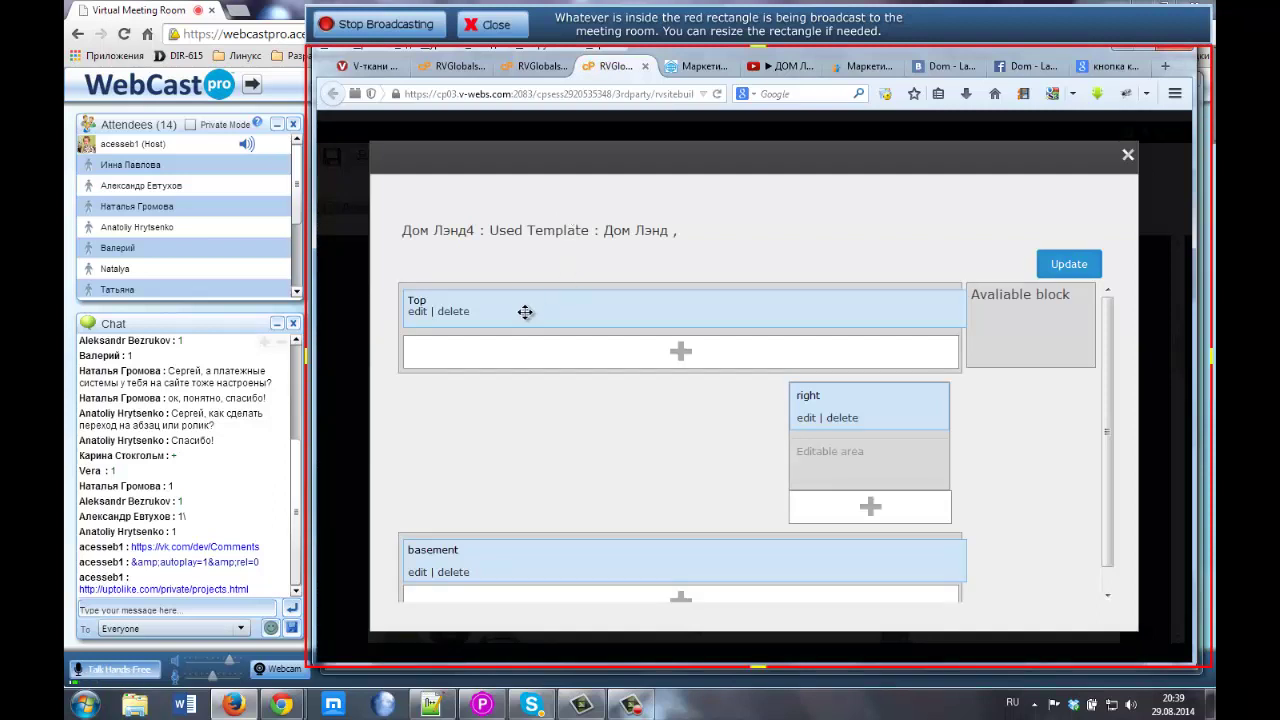
click(415, 313)
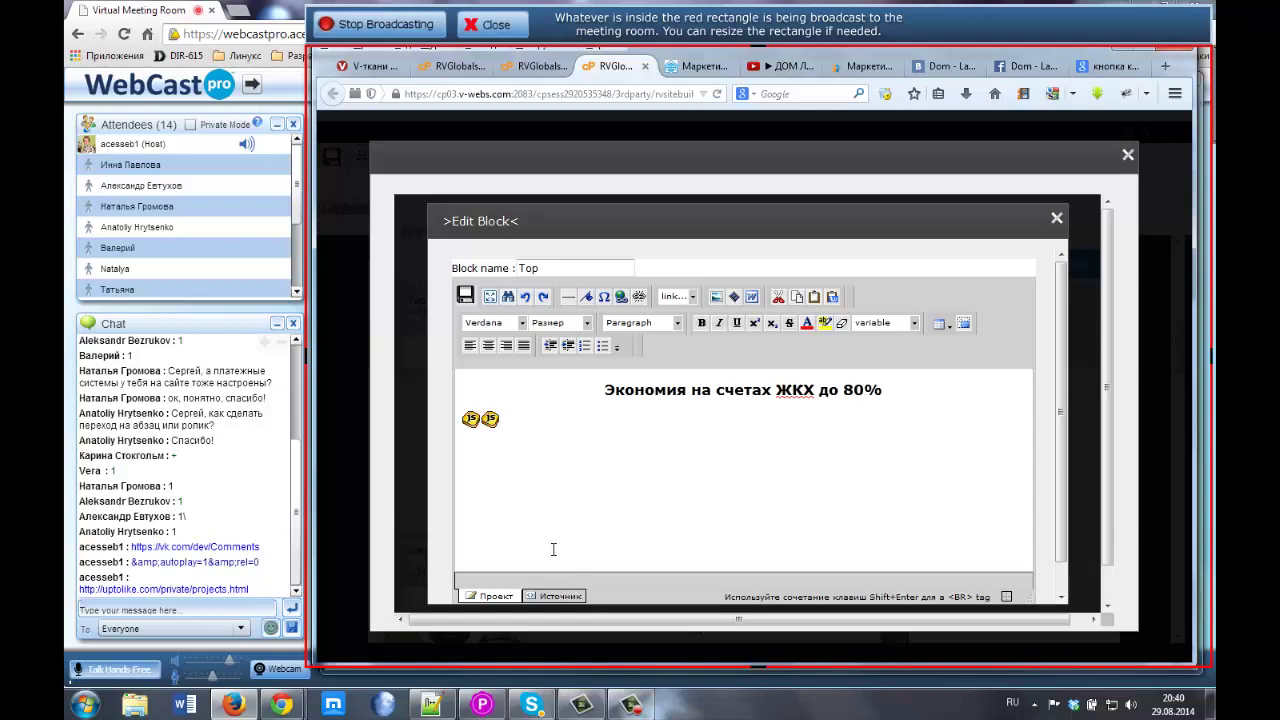
Show the Top block's HTML source with wrapped lines and examine the embedded AddThis and Uptolike code
click(553, 596)
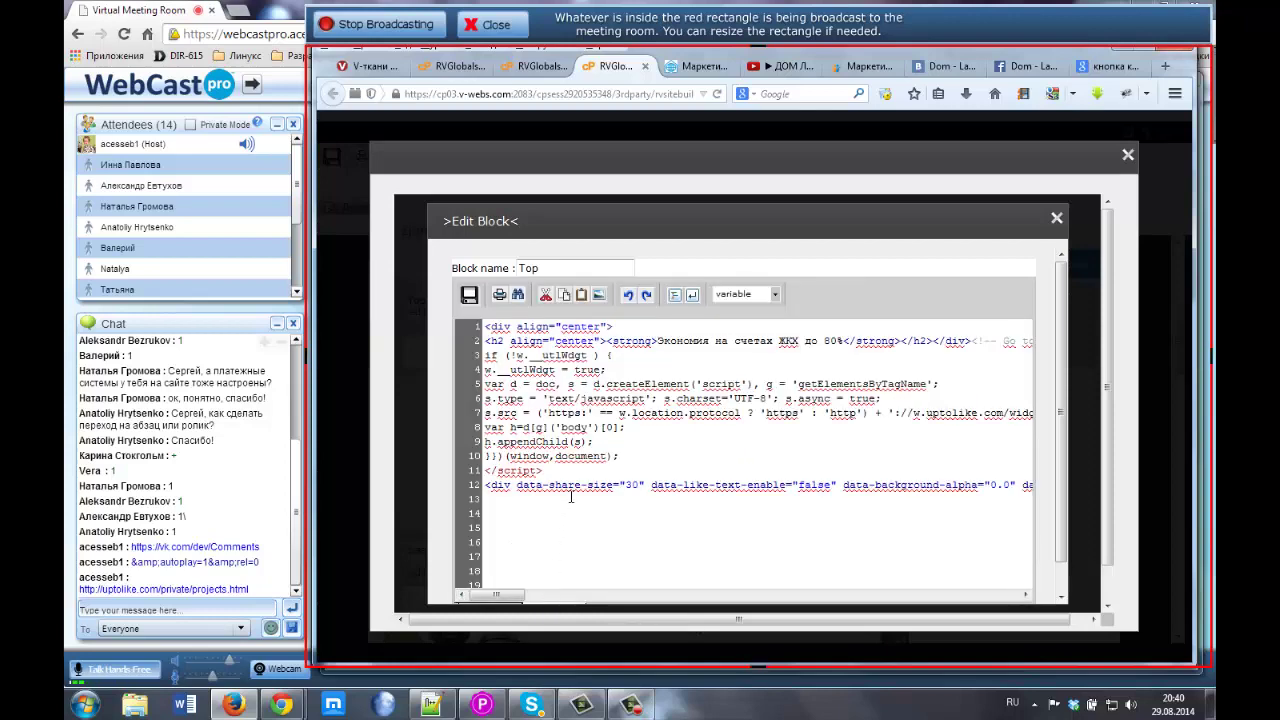
click(693, 294)
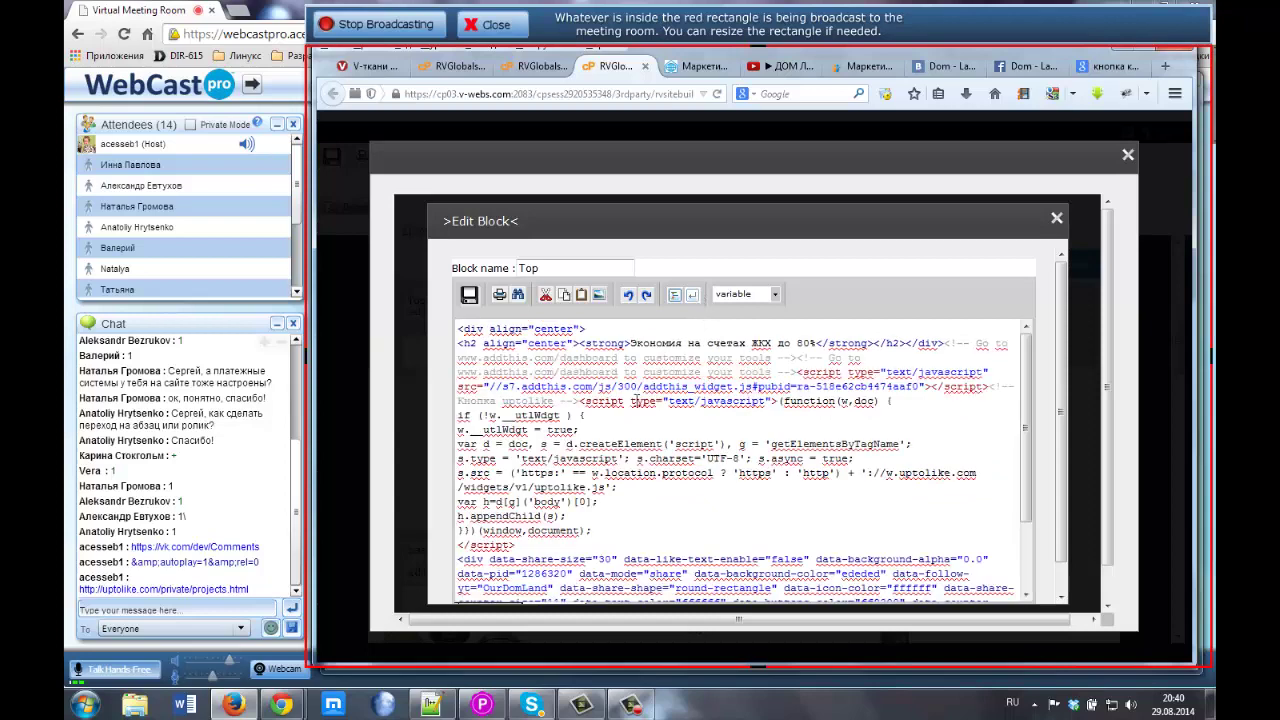
scroll(597, 421, down, 2)
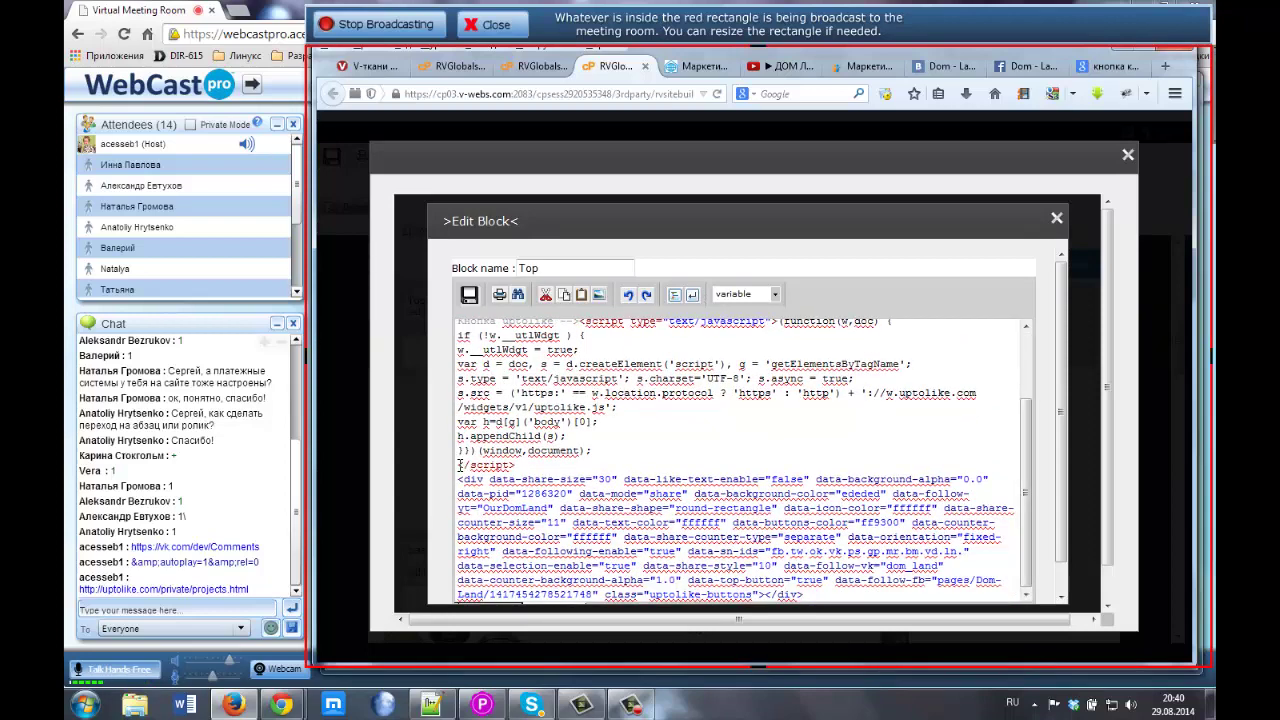
drag(459, 465, 491, 480)
scroll(697, 432, down, 1)
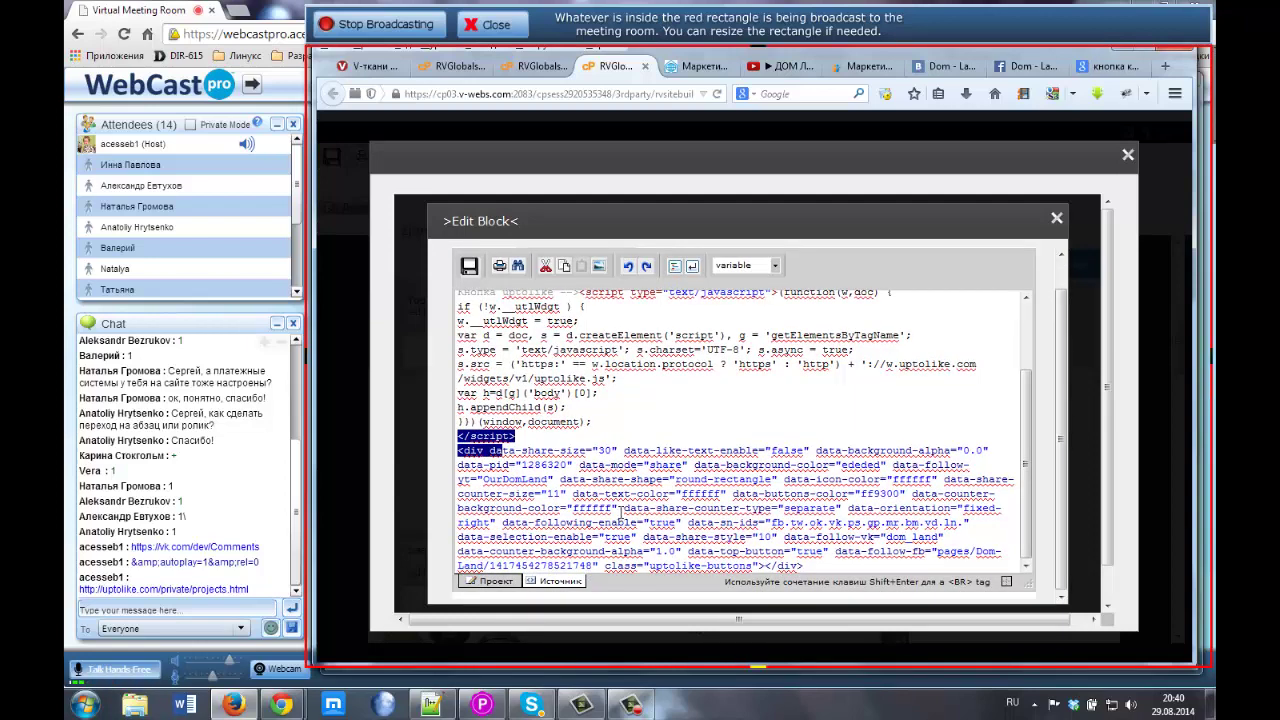
scroll(620, 513, up, 2)
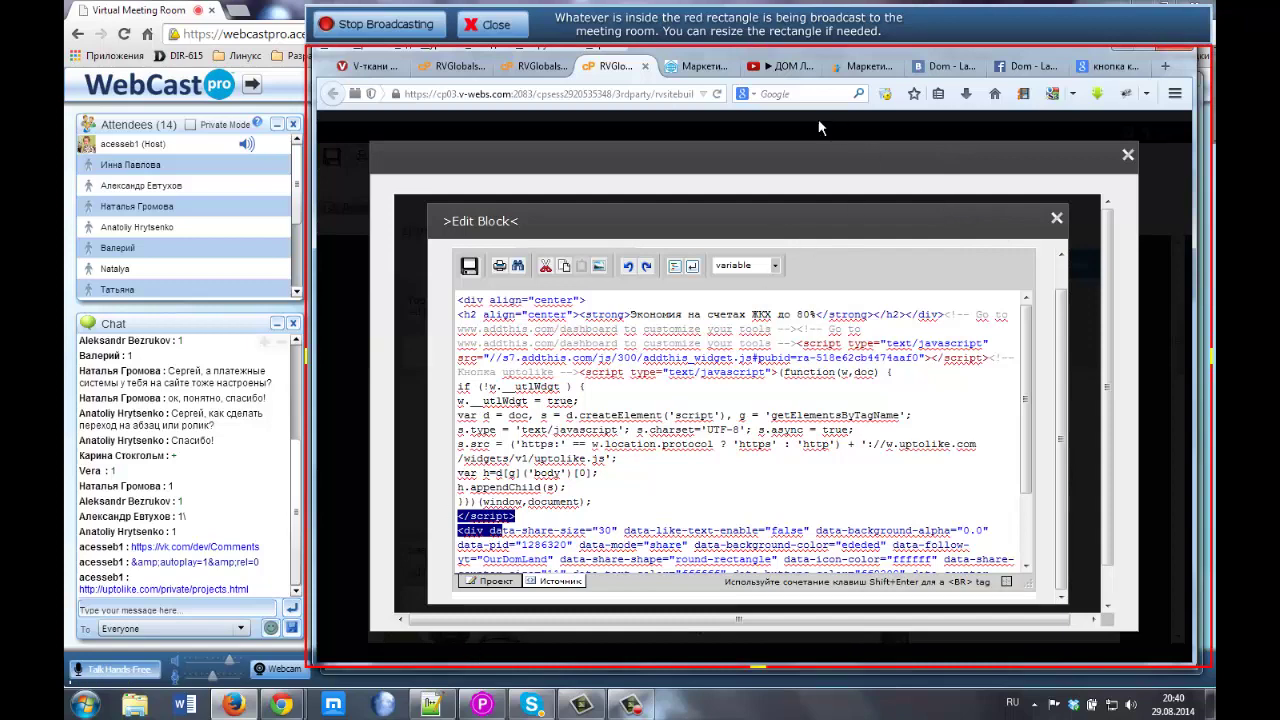
Look at the Dom-Land marketing page again, and open AddThis in a new Chrome tab from the "социальные плагины" bookmarks
click(706, 66)
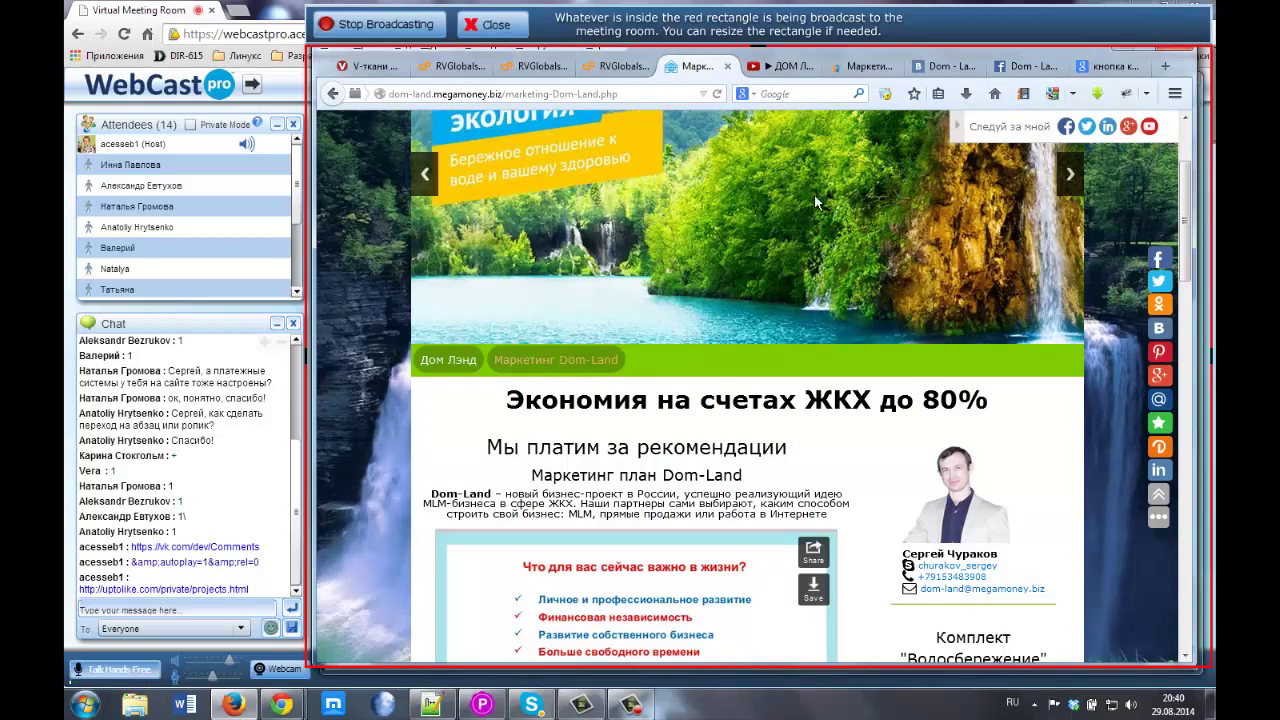
mouse_move(278, 706)
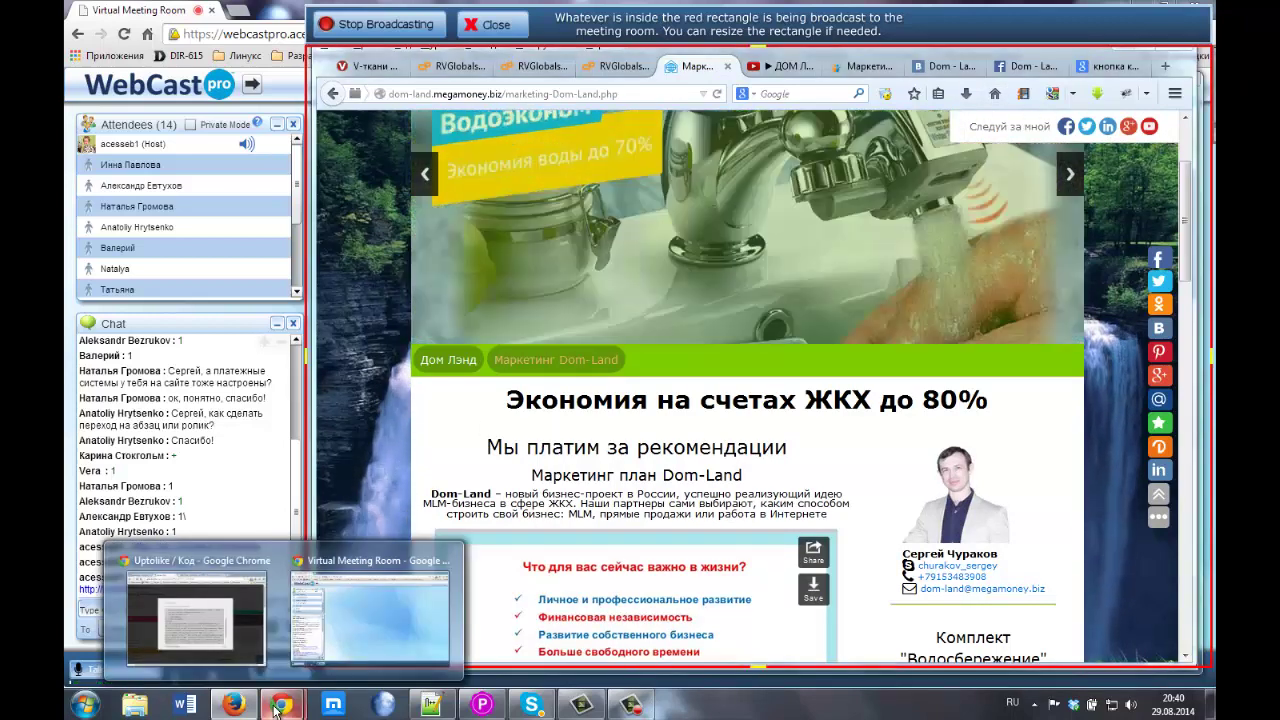
click(219, 653)
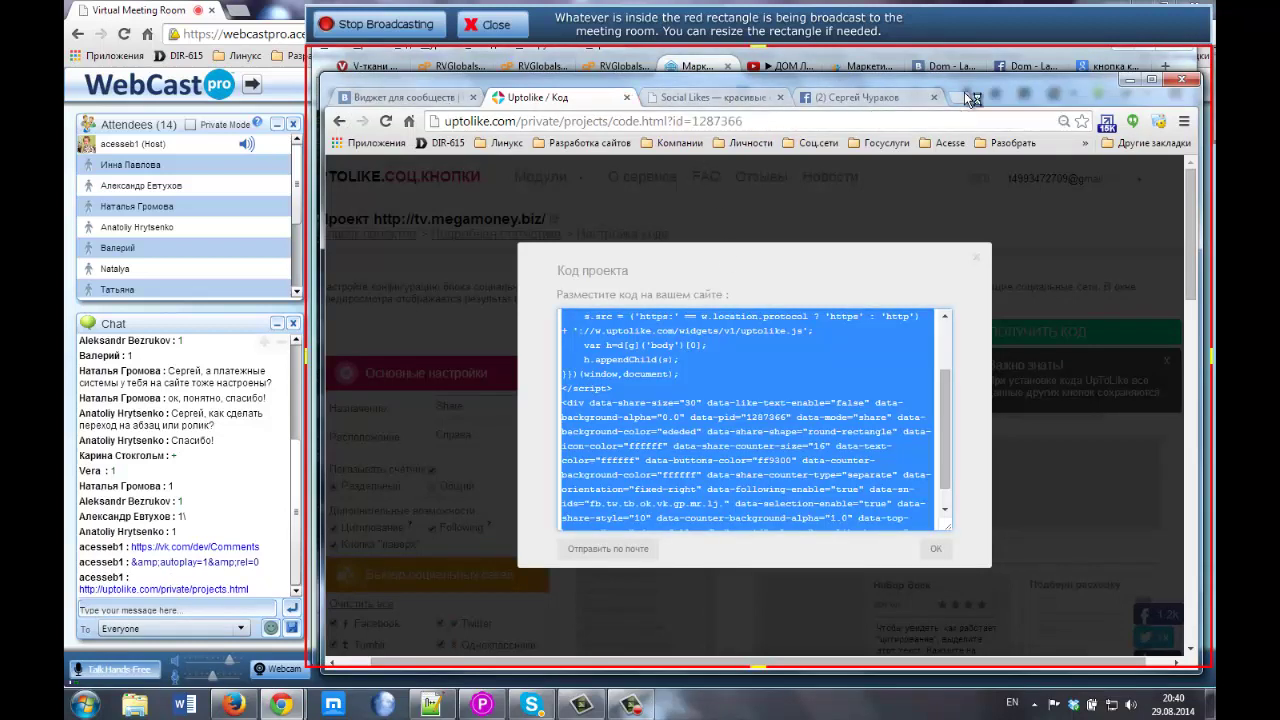
click(964, 92)
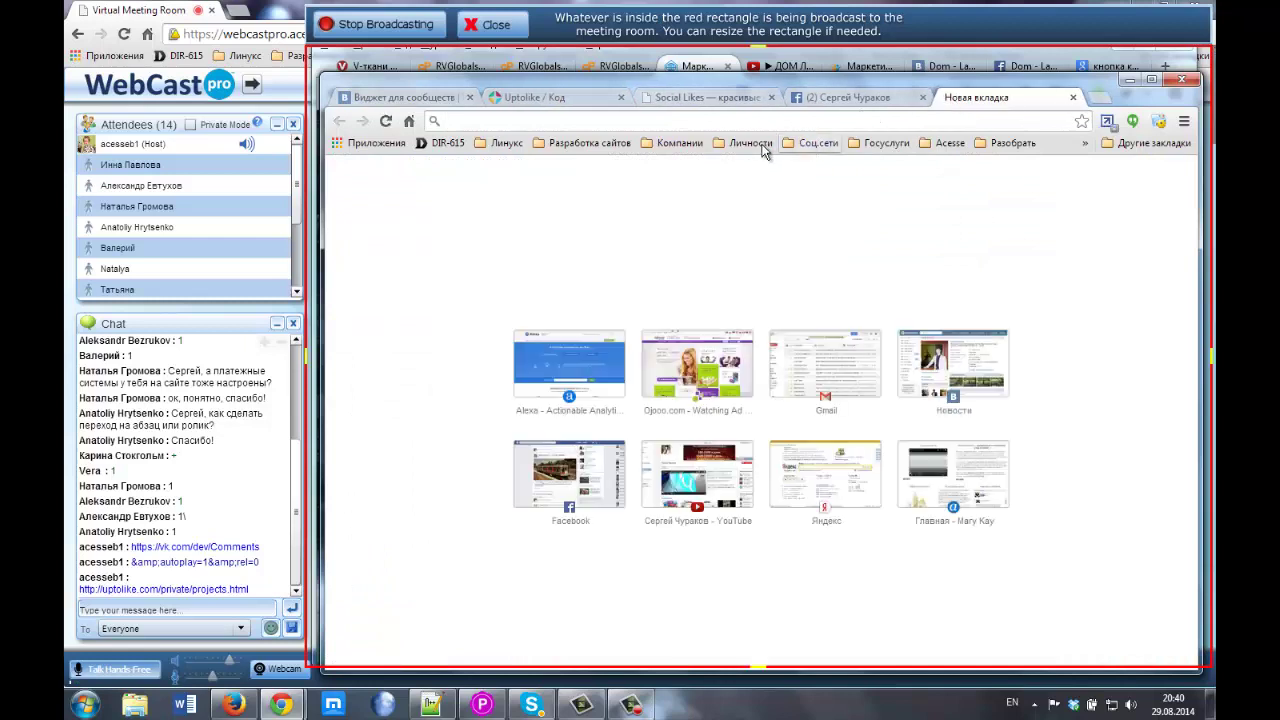
click(950, 143)
mouse_move(733, 343)
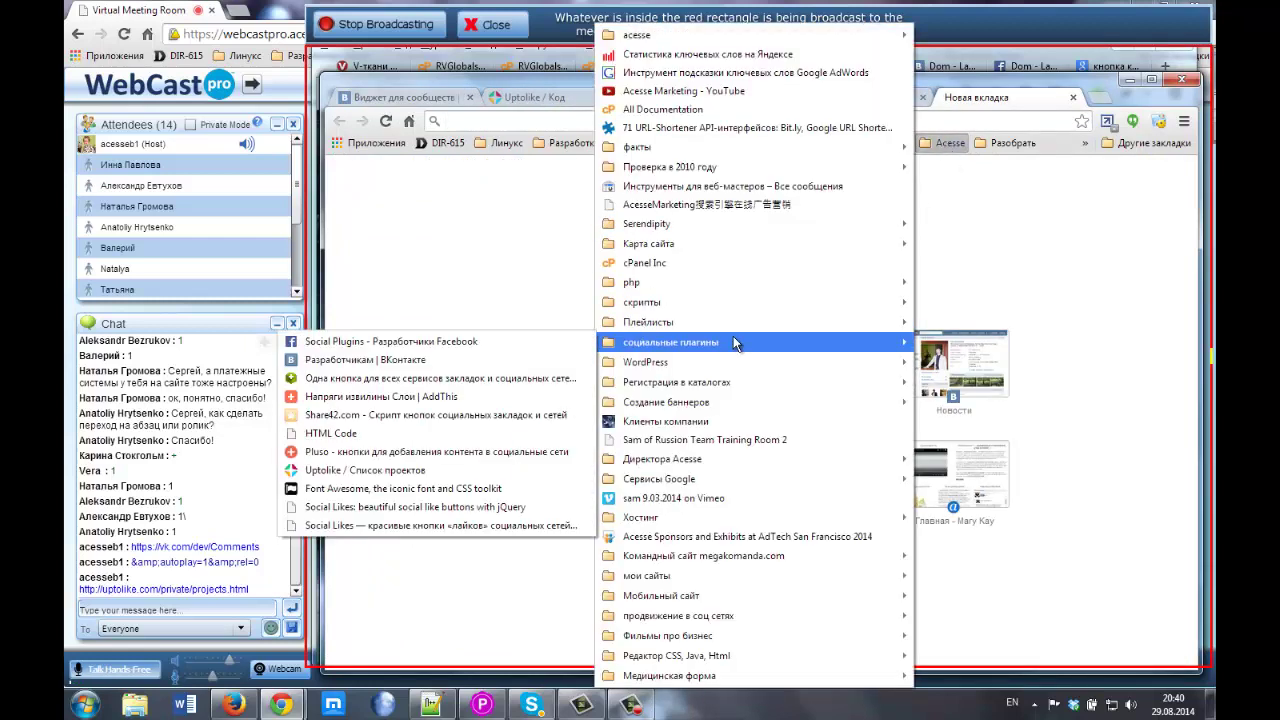
click(442, 398)
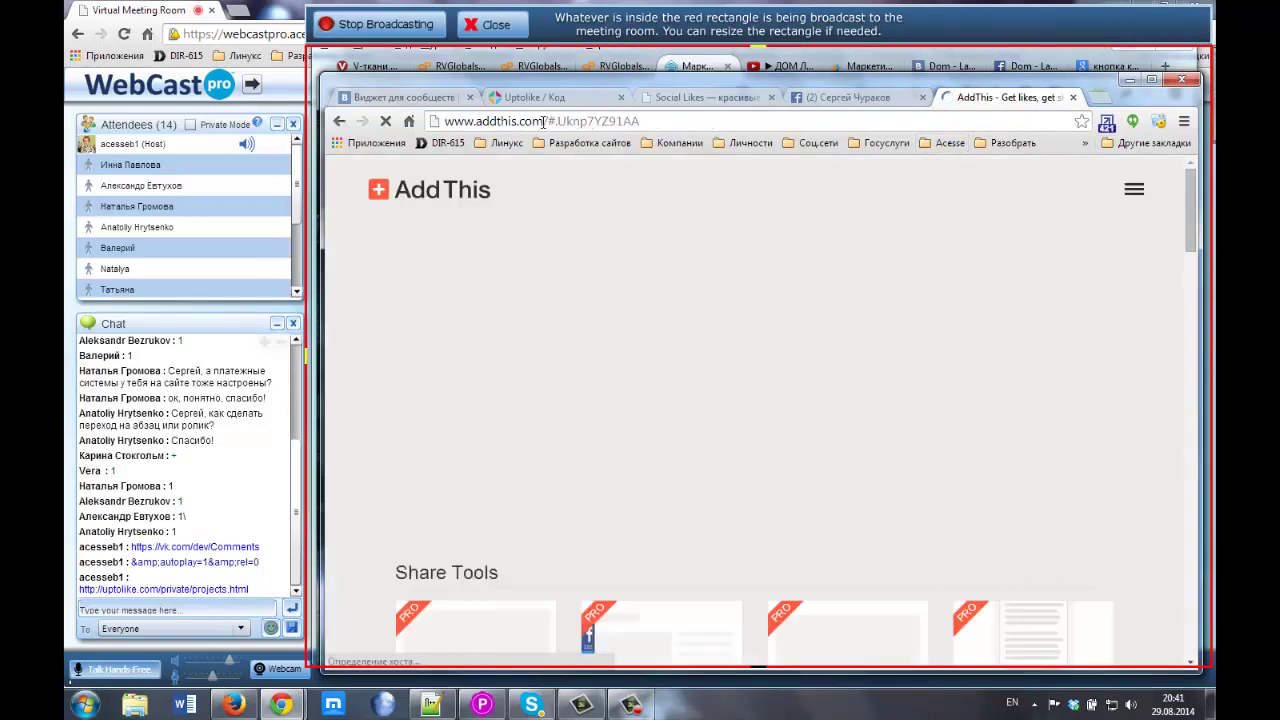
drag(543, 121, 426, 122)
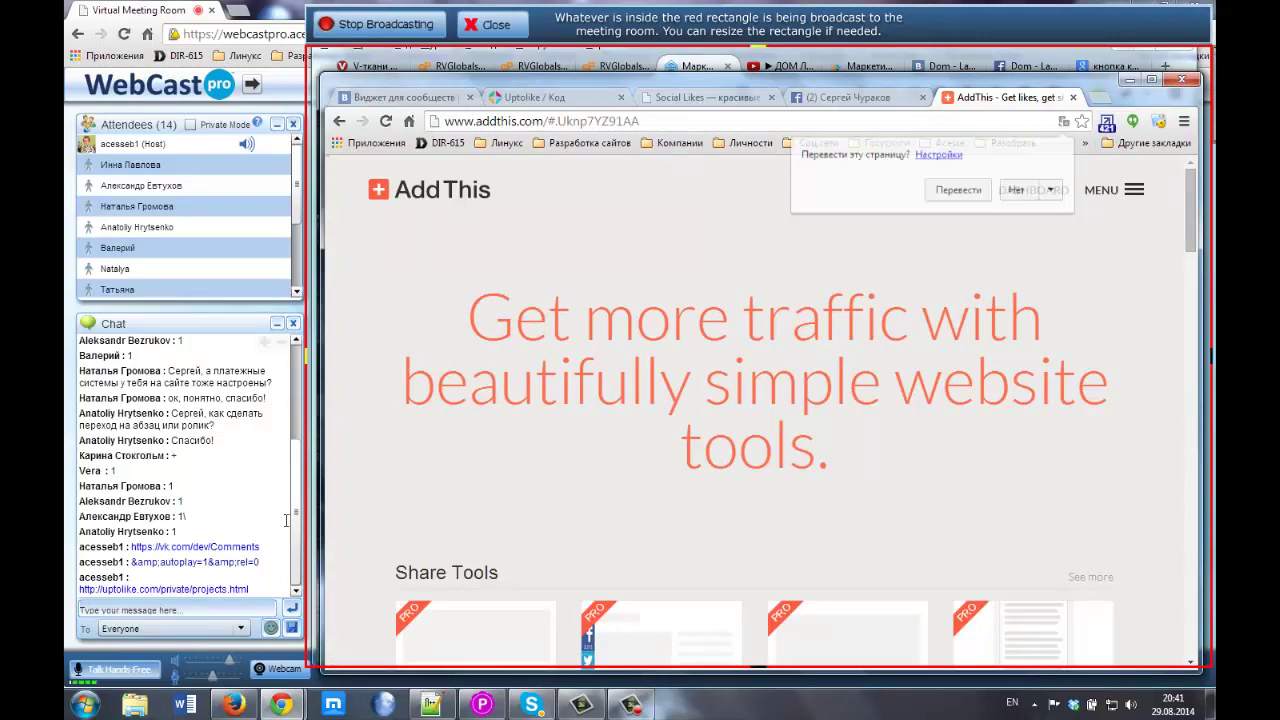
click(163, 610)
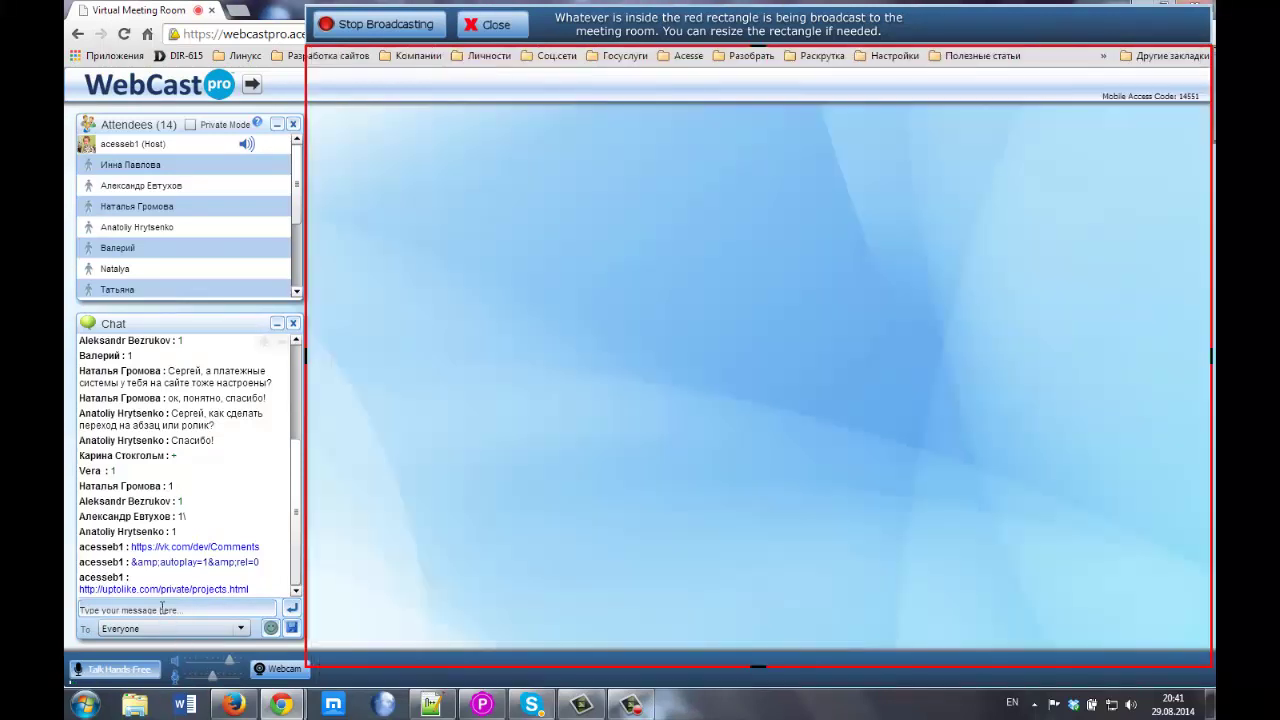
key(ctrl+v)
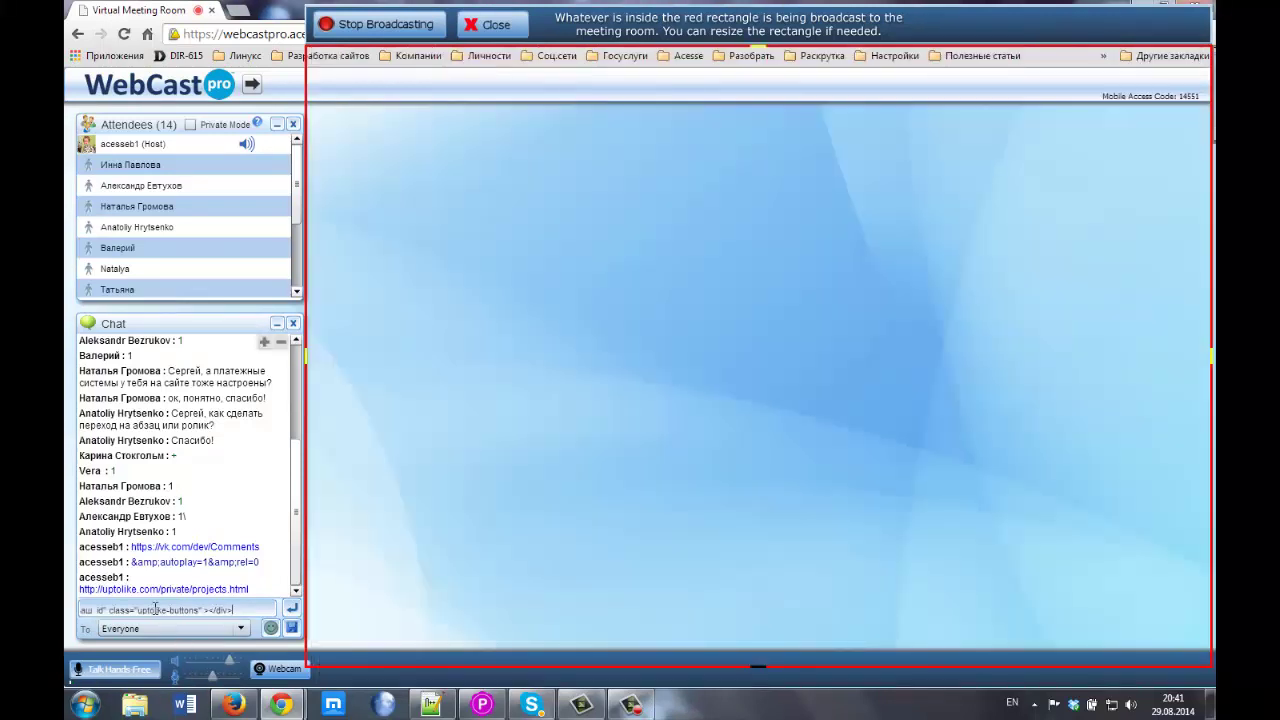
key(ctrl+a)
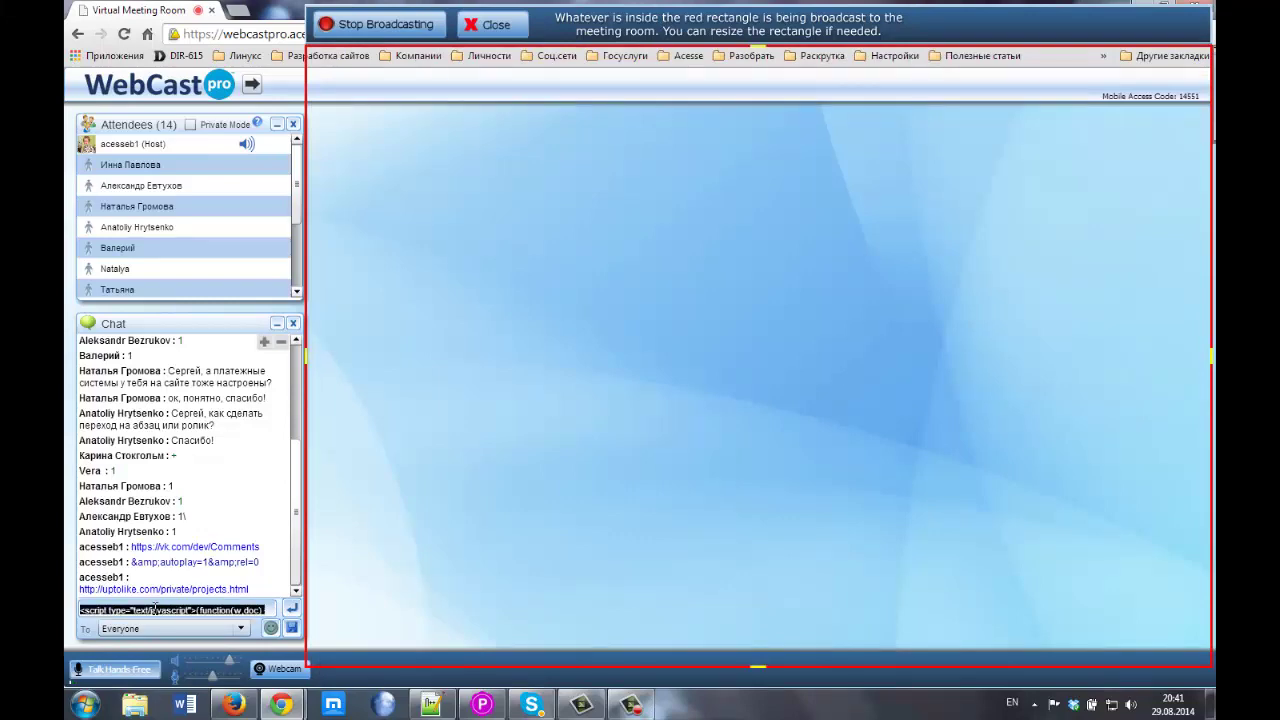
key(BackSpace)
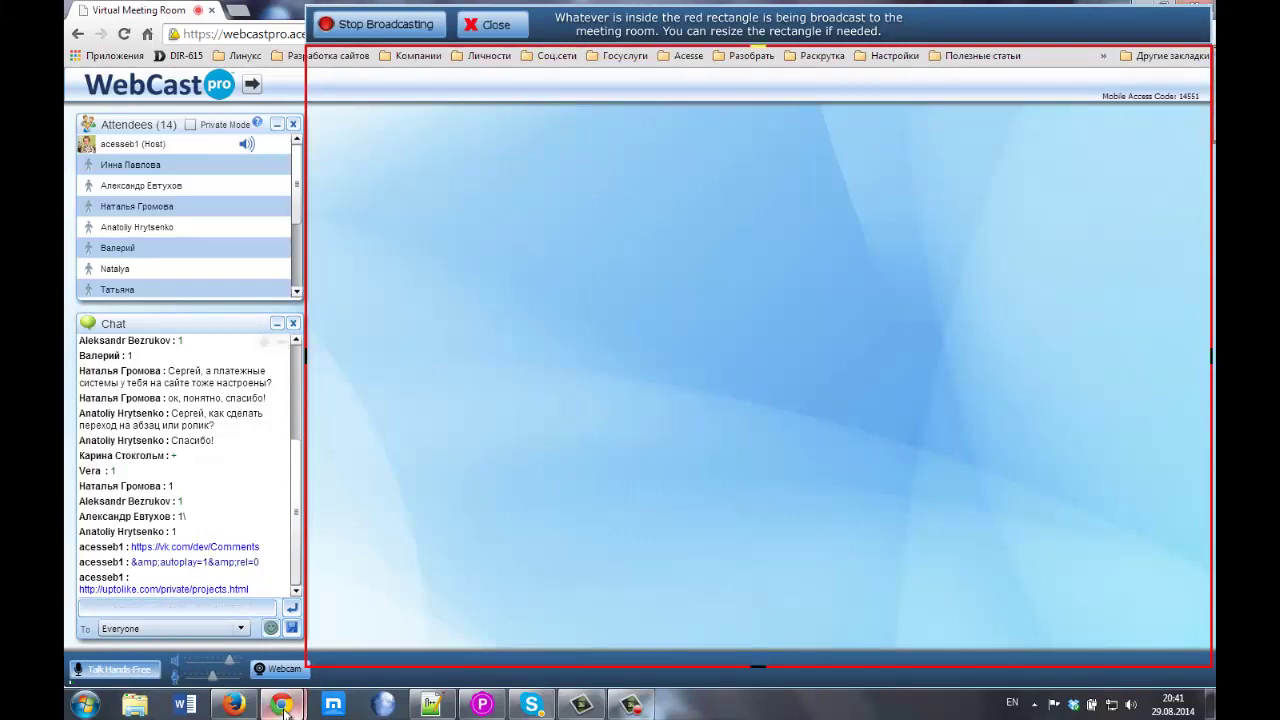
Send the AddThis page address to everyone in the meeting chat and return to the AddThis page
mouse_move(282, 704)
click(295, 615)
key(alt+shift)
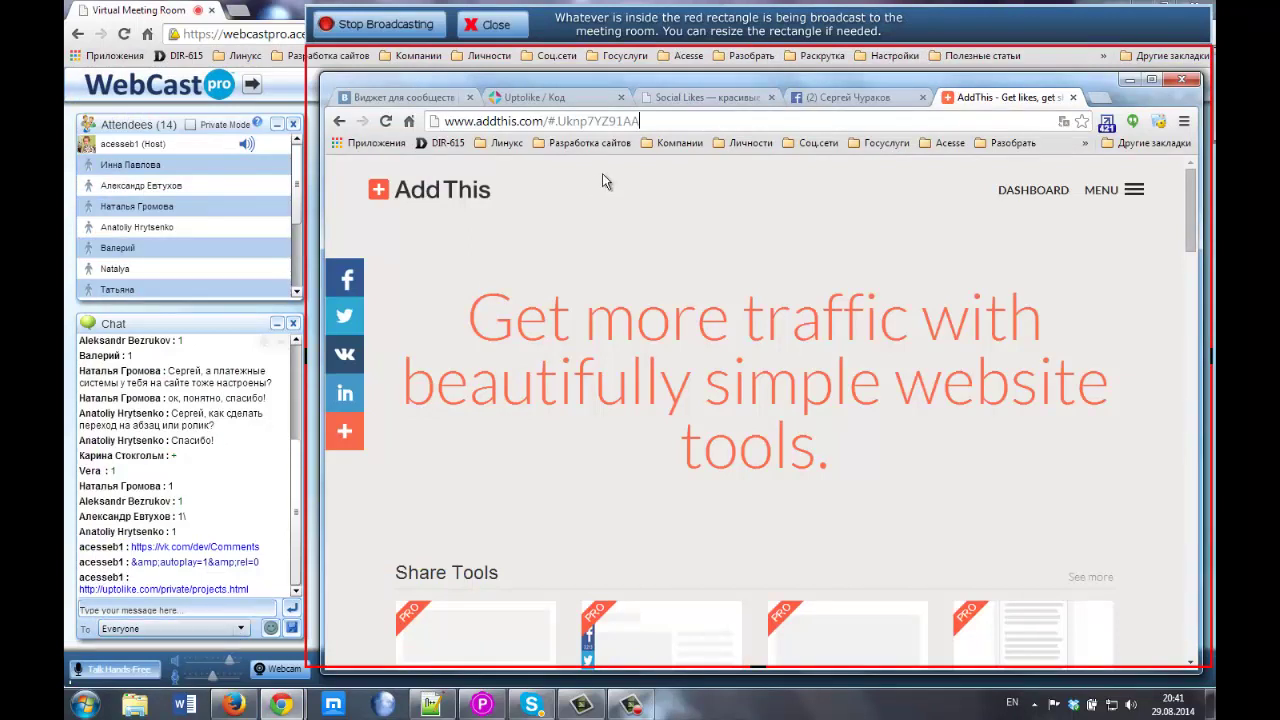
drag(512, 118, 424, 120)
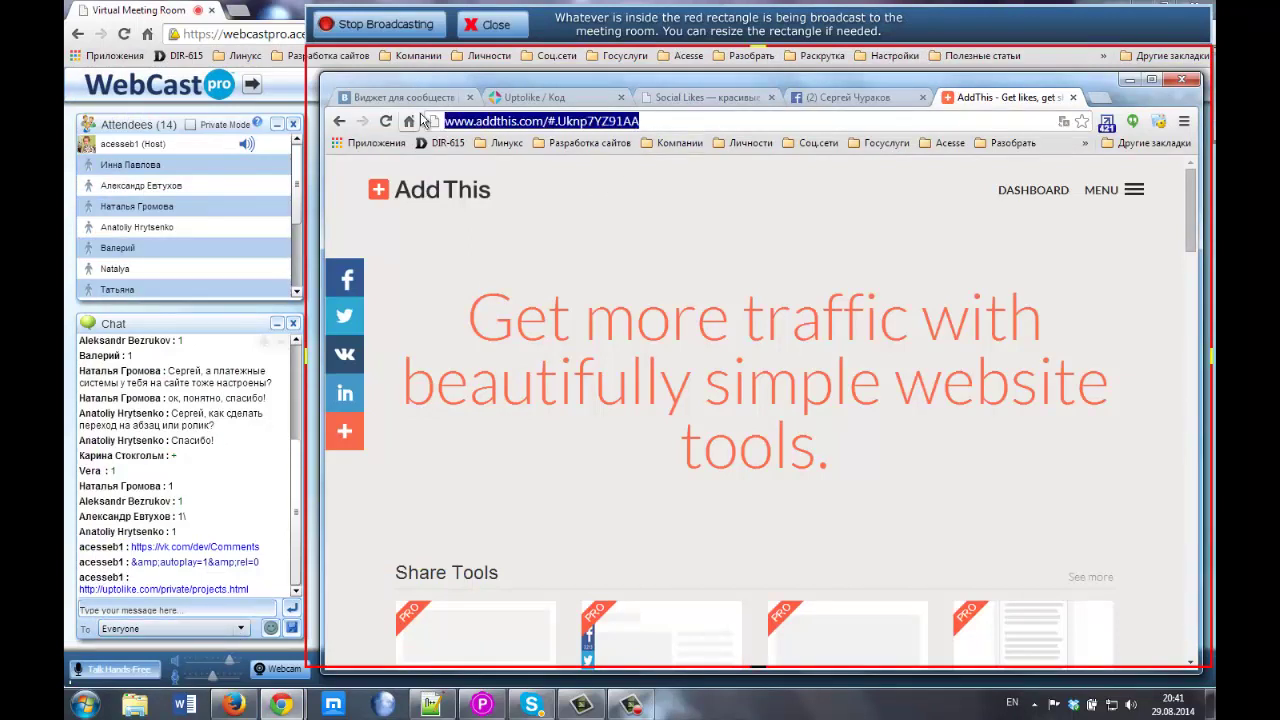
click(143, 610)
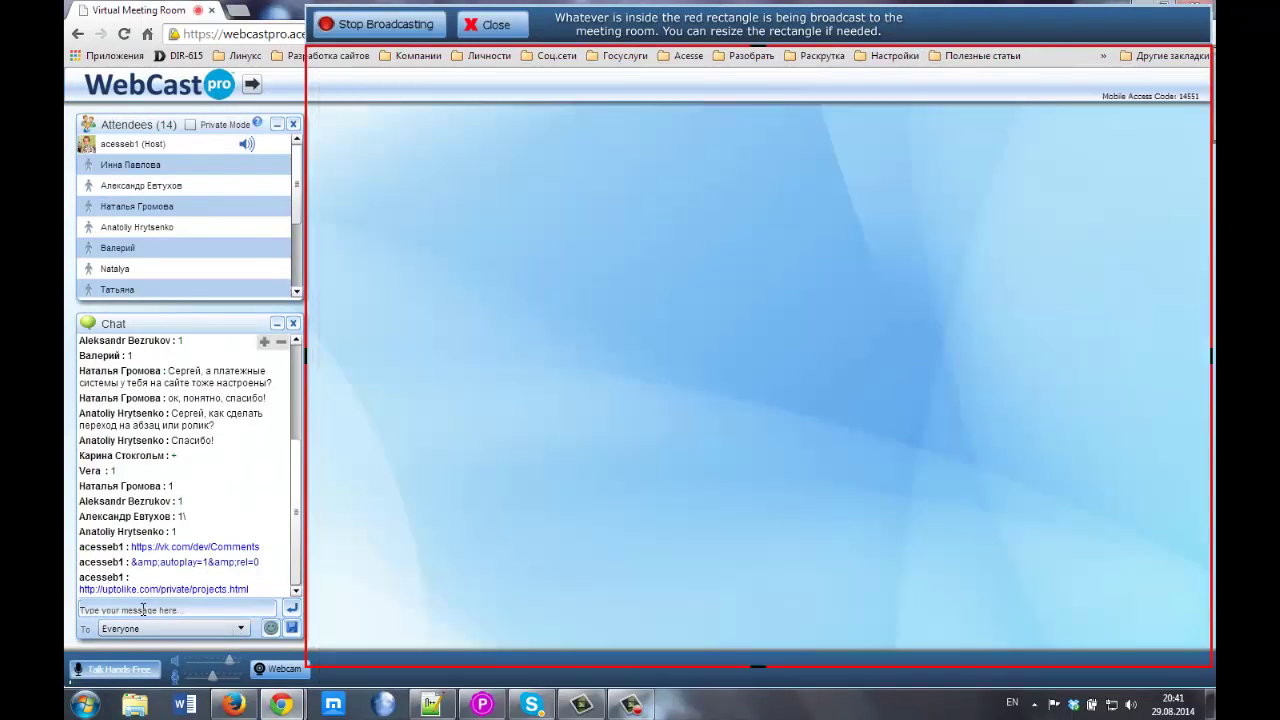
click(143, 610)
text(http://www.addthis.com/#.Ukrp7YZ91AA)
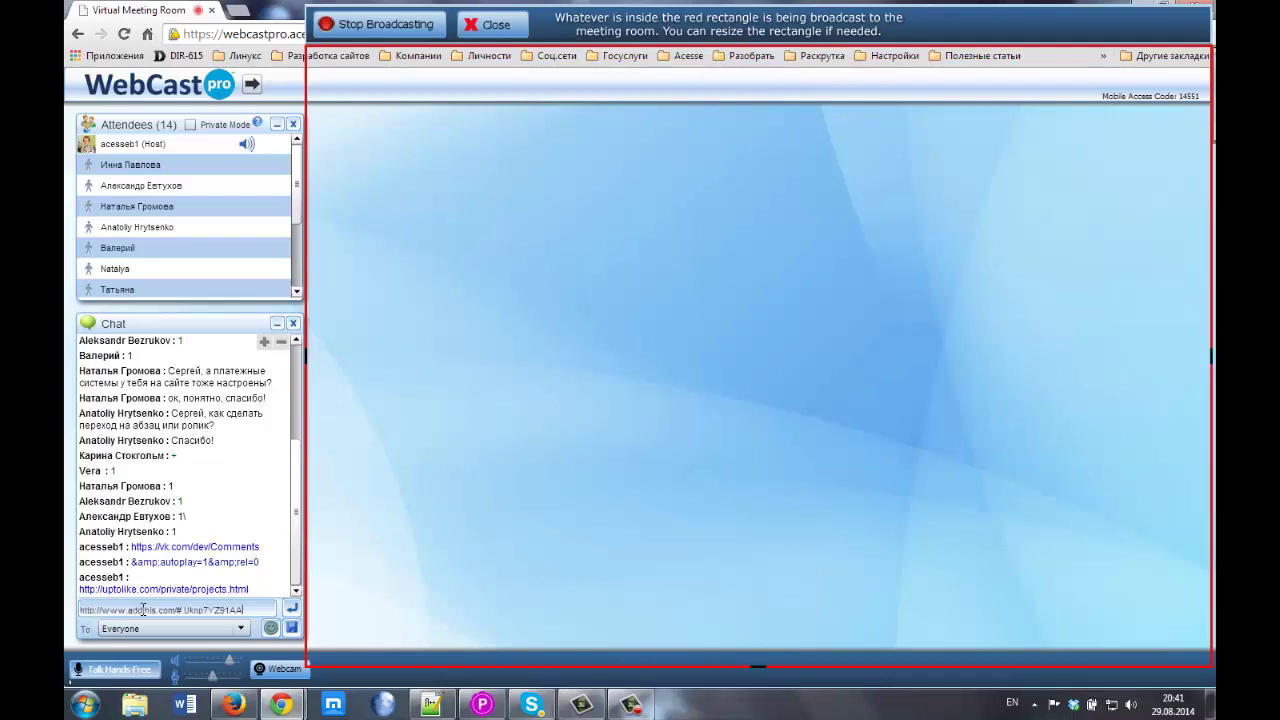
key(Return)
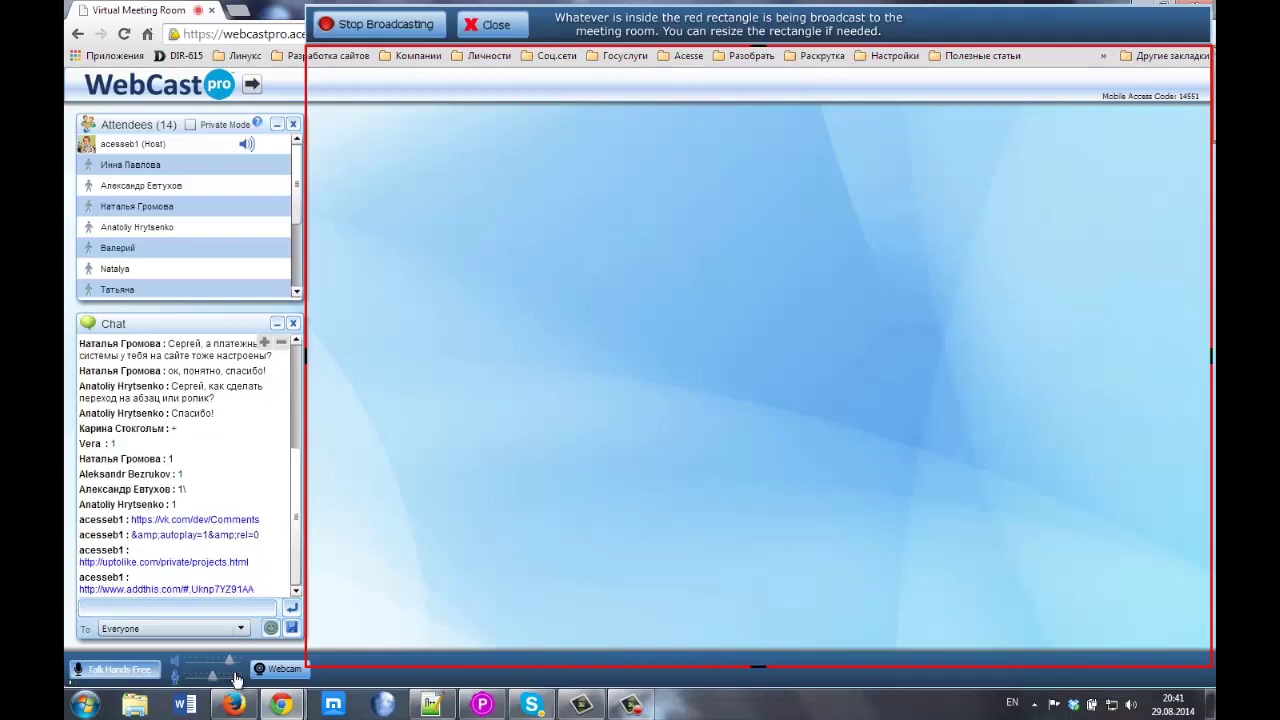
click(280, 705)
click(231, 632)
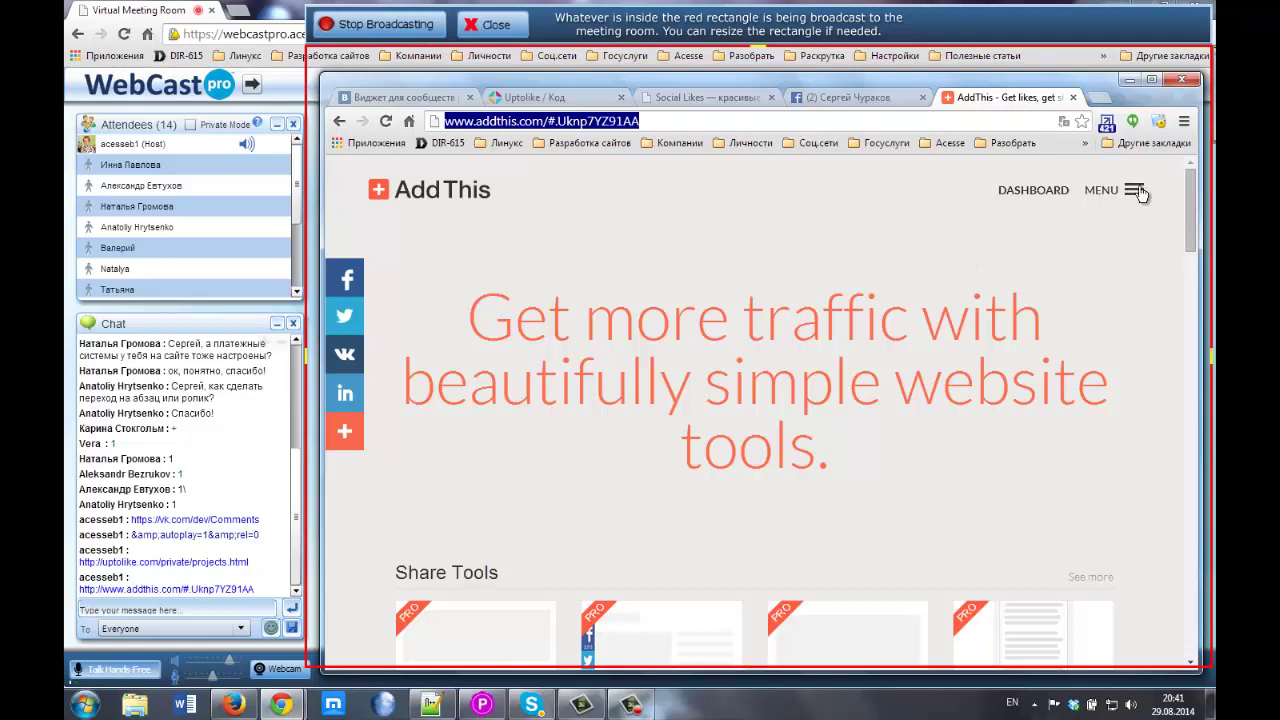
Open the AddThis dashboard, decline the page translation, and look over the Traffic Summary
click(1030, 189)
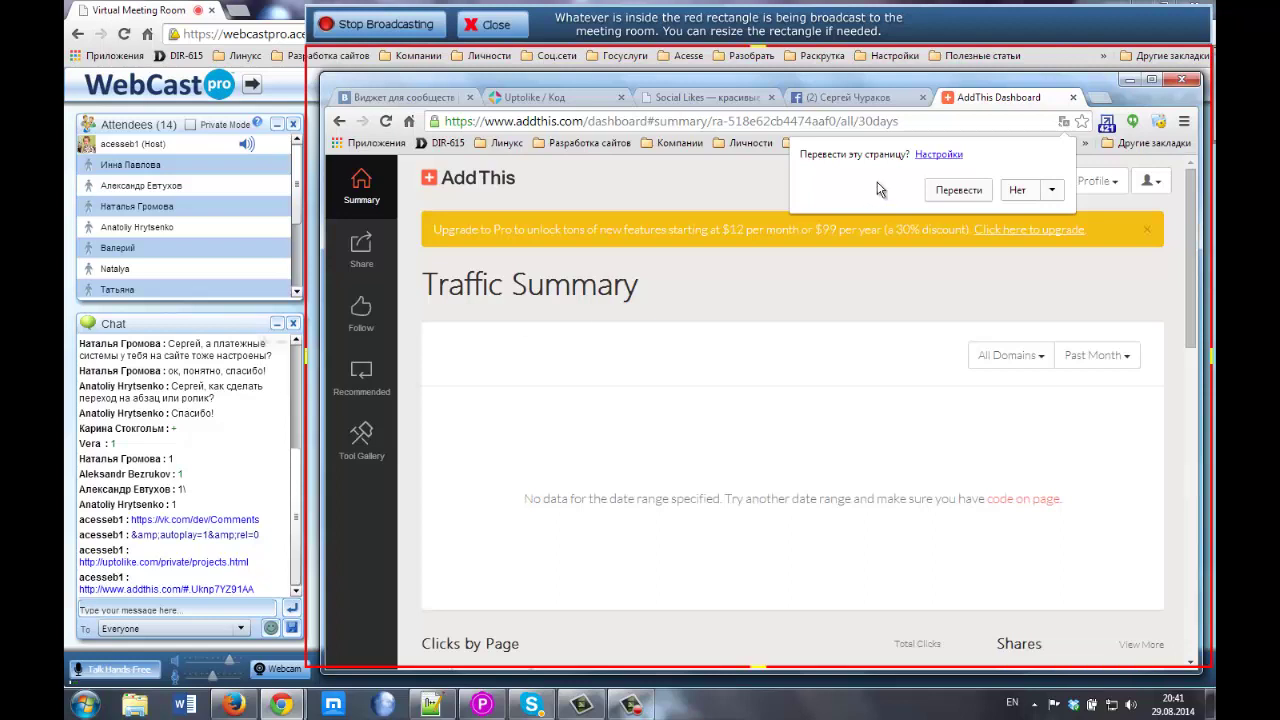
click(1016, 192)
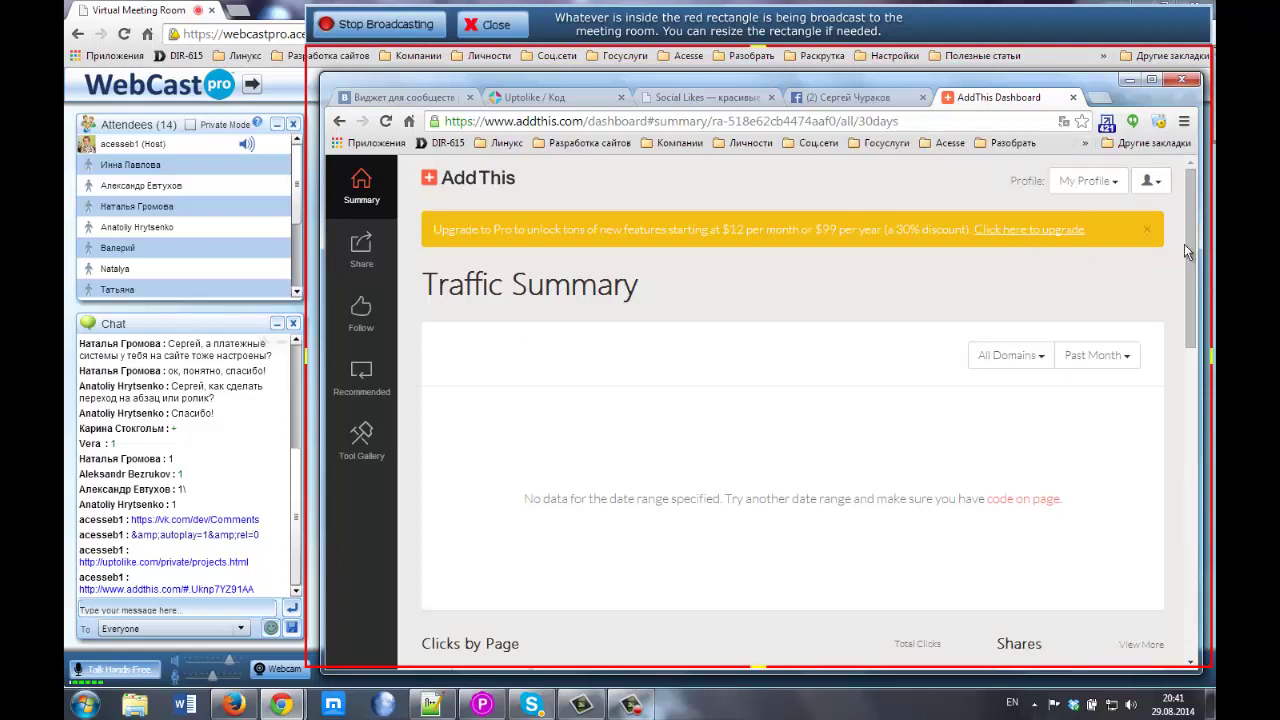
drag(1193, 228, 1187, 333)
scroll(1187, 333, up, 2)
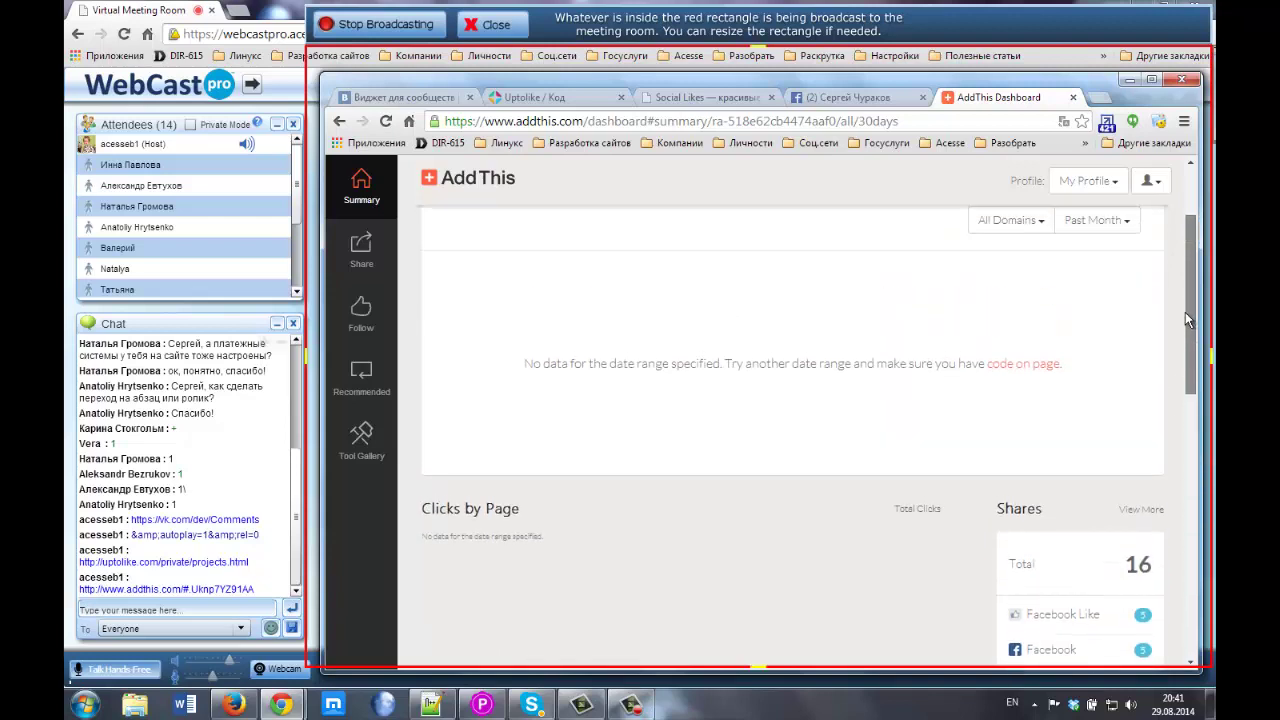
scroll(1185, 331, down, 1)
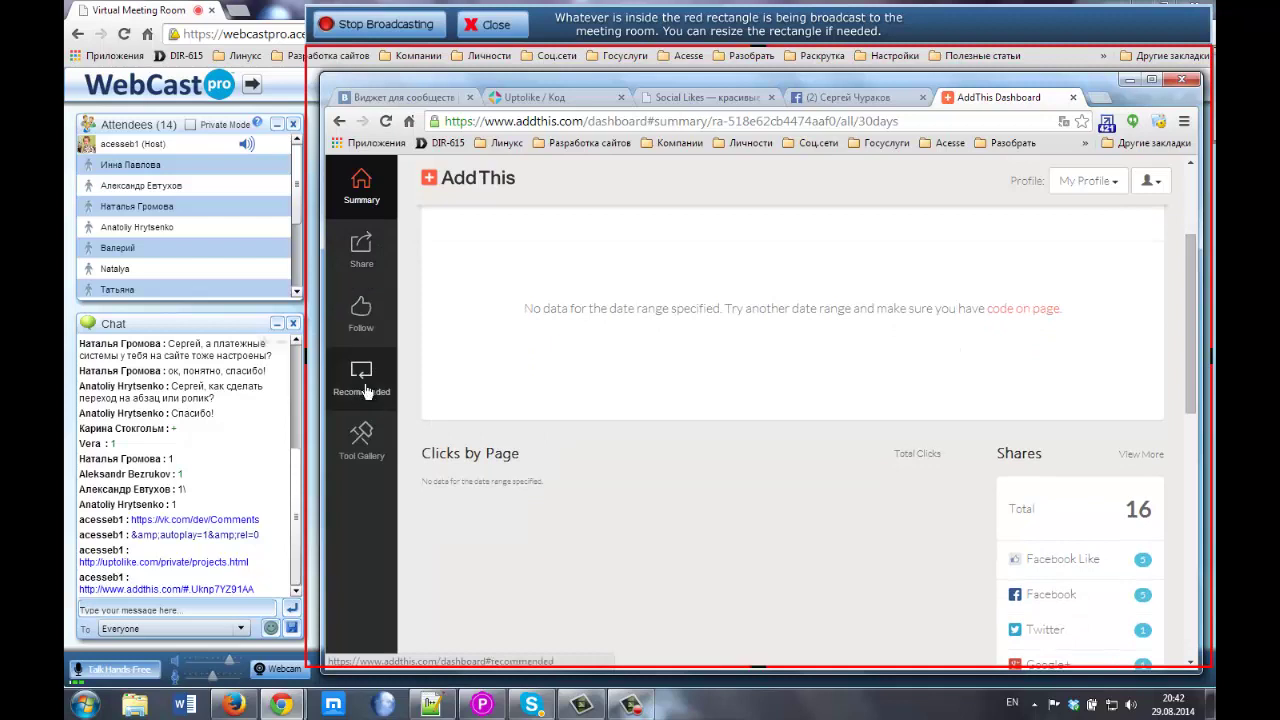
Review the dashboard's Share, Follow and Recommended activity reports in turn
click(361, 246)
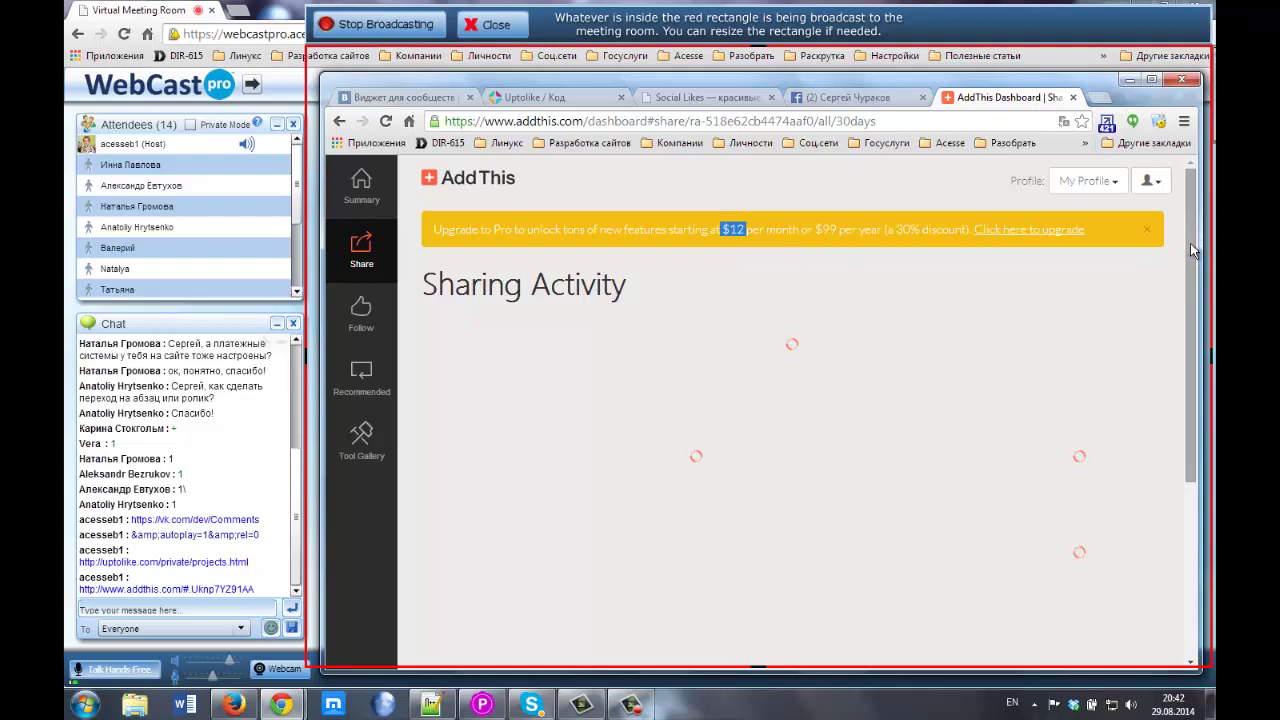
scroll(1183, 450, down, 5)
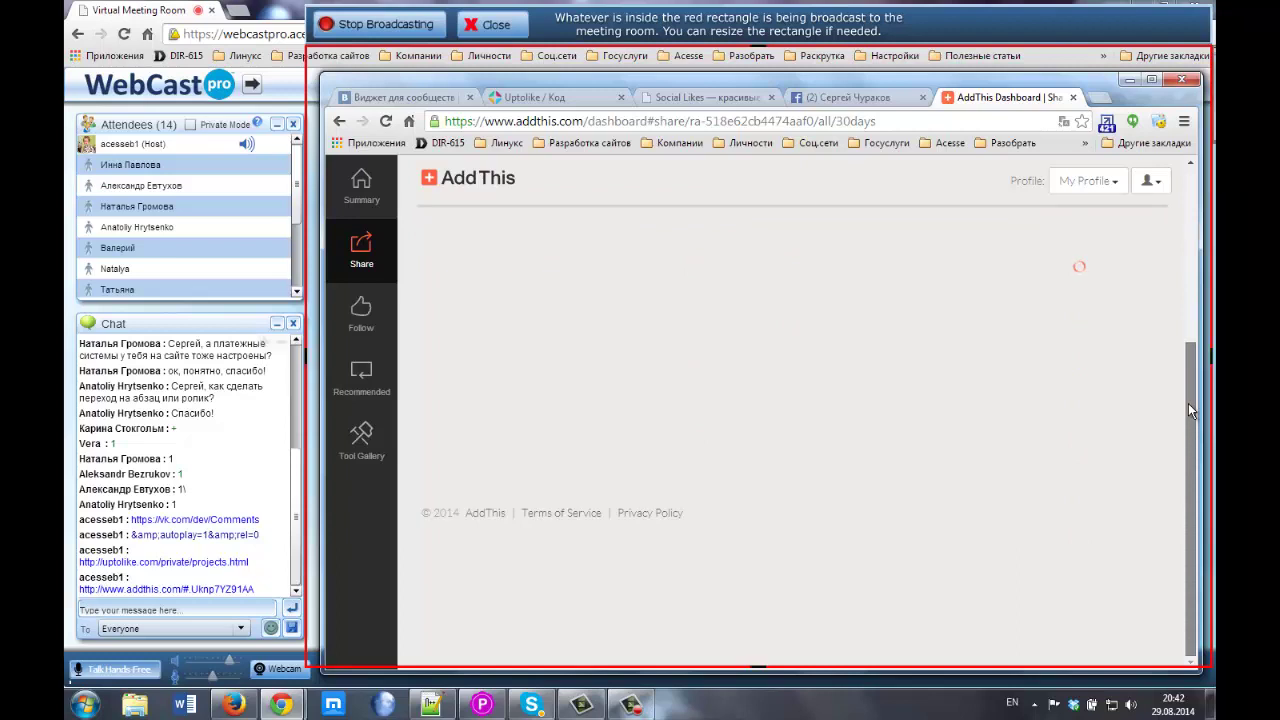
drag(1190, 408, 1200, 242)
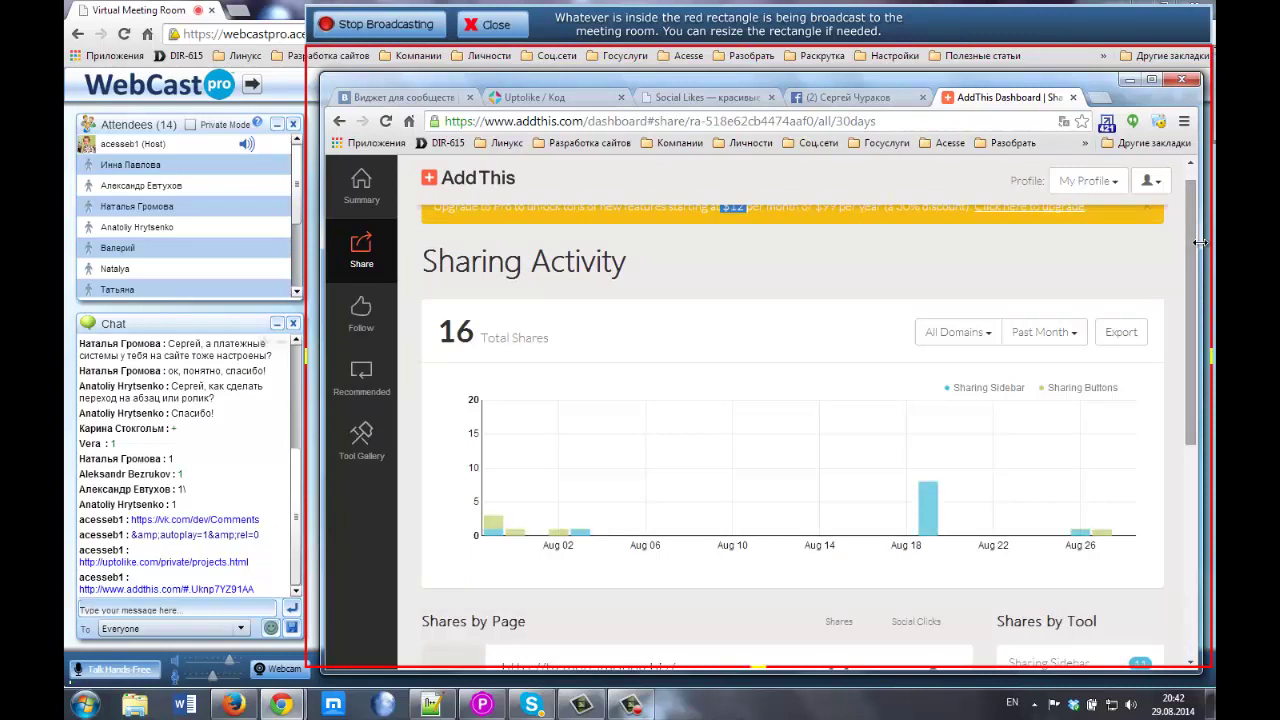
click(358, 316)
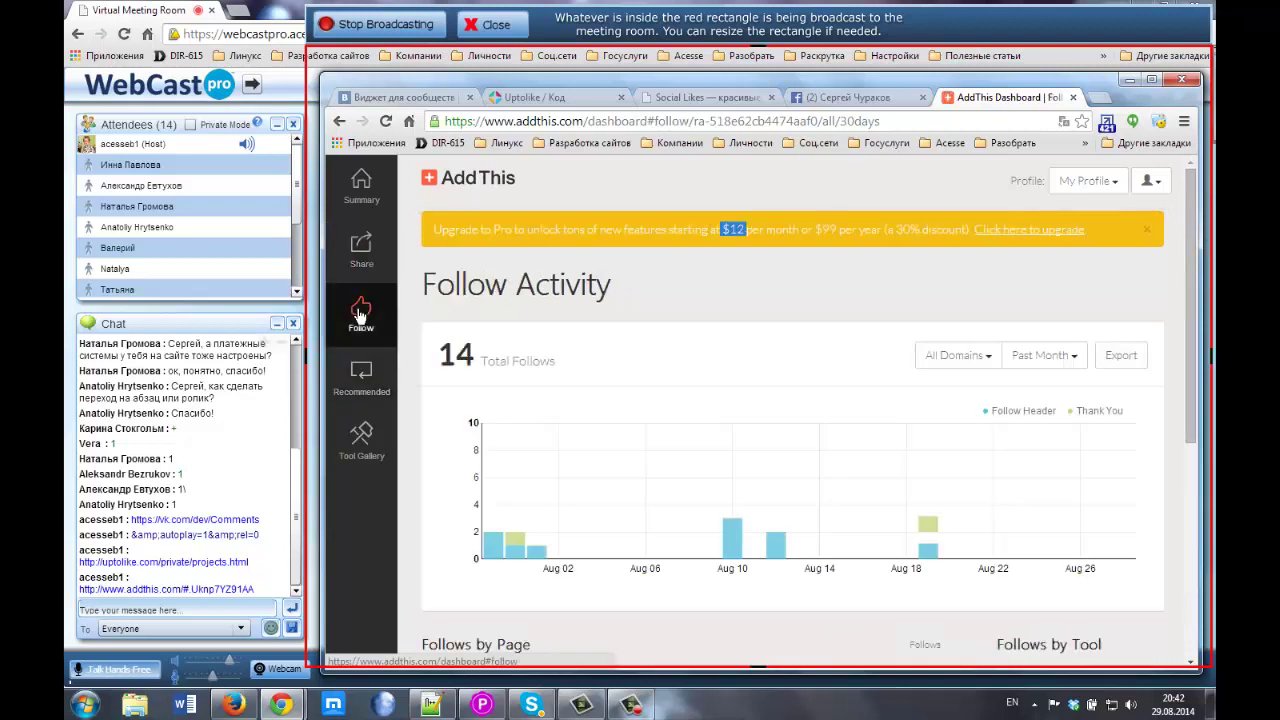
click(355, 388)
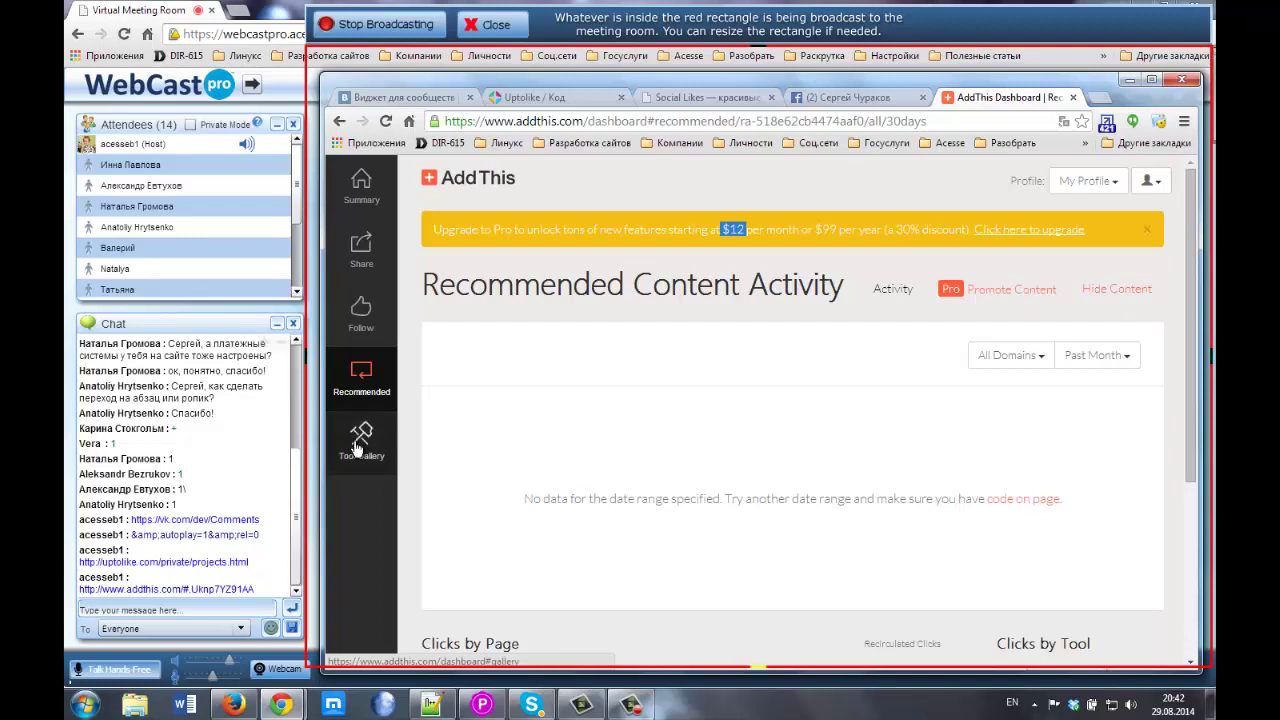
Open the Tool Gallery and examine the PRO and FREE Share Tools, from Sharing Sidebar Counters through Newsletter Sharing Buttons
click(361, 436)
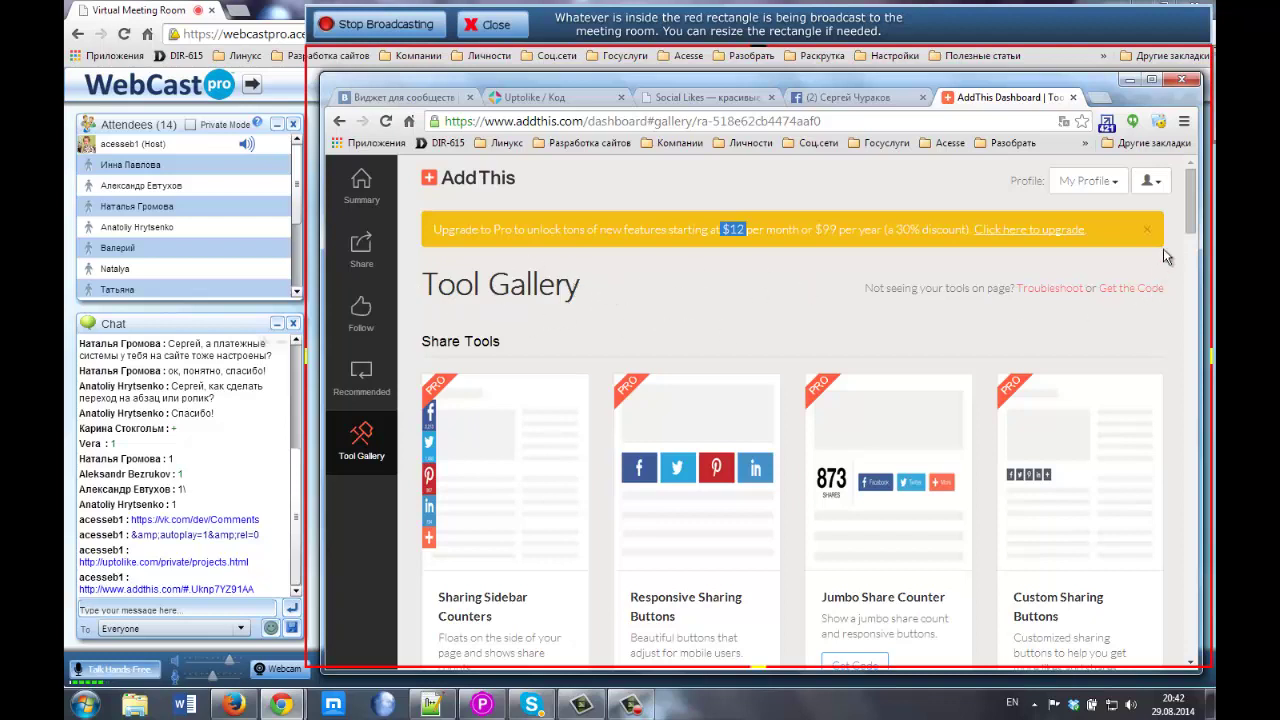
drag(1189, 197, 1192, 214)
scroll(1192, 214, down, 1)
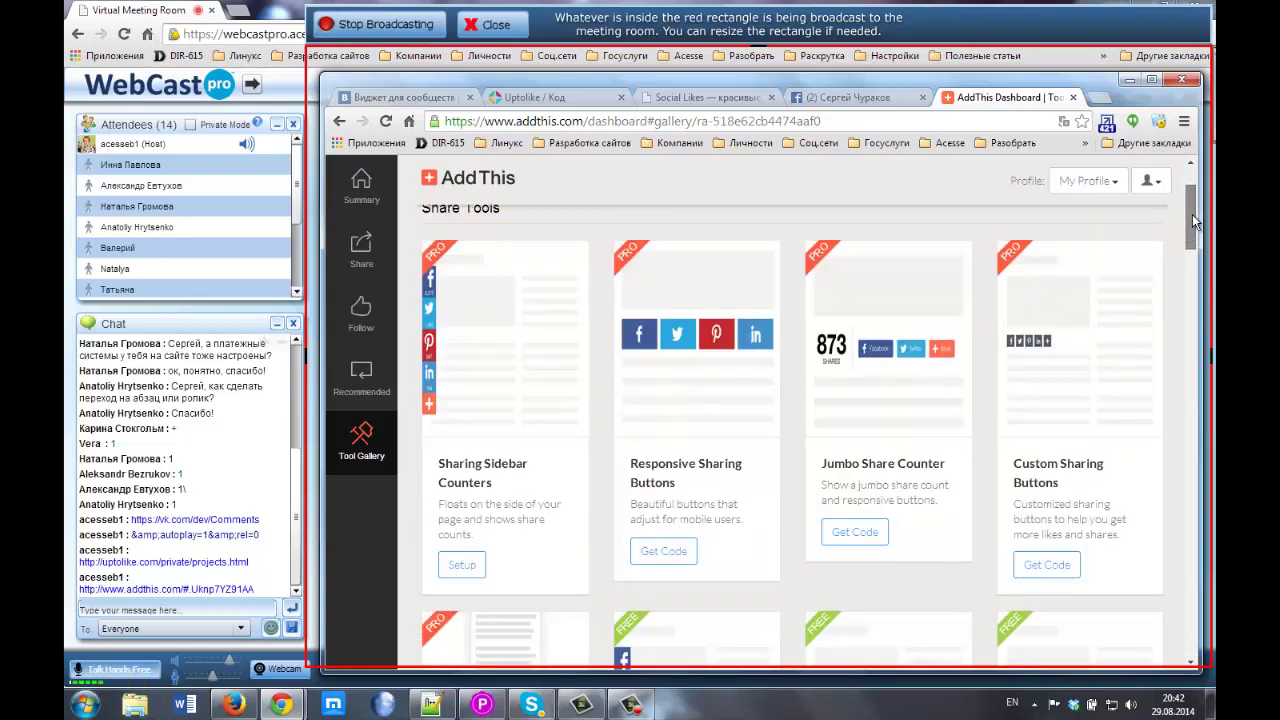
scroll(1195, 248, down, 1)
scroll(1193, 244, down, 3)
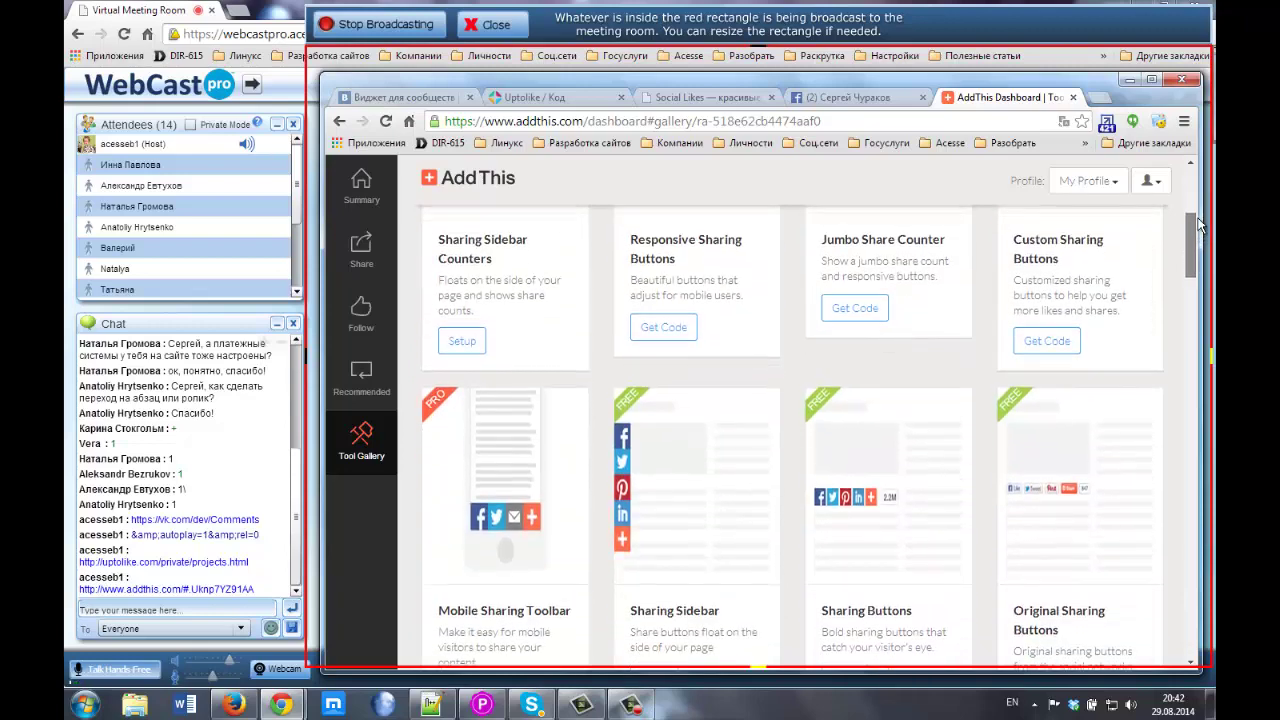
scroll(930, 298, up, 3)
scroll(930, 298, up, 2)
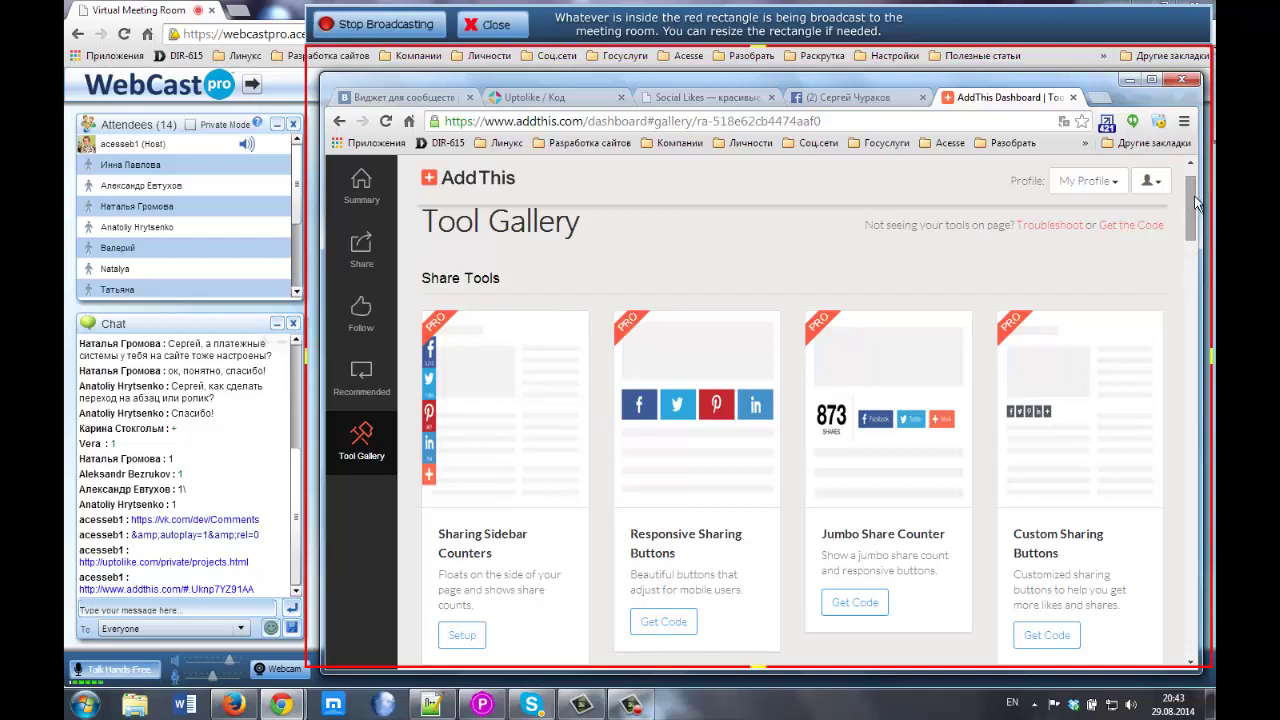
scroll(1190, 250, down, 1)
scroll(1192, 291, down, 6)
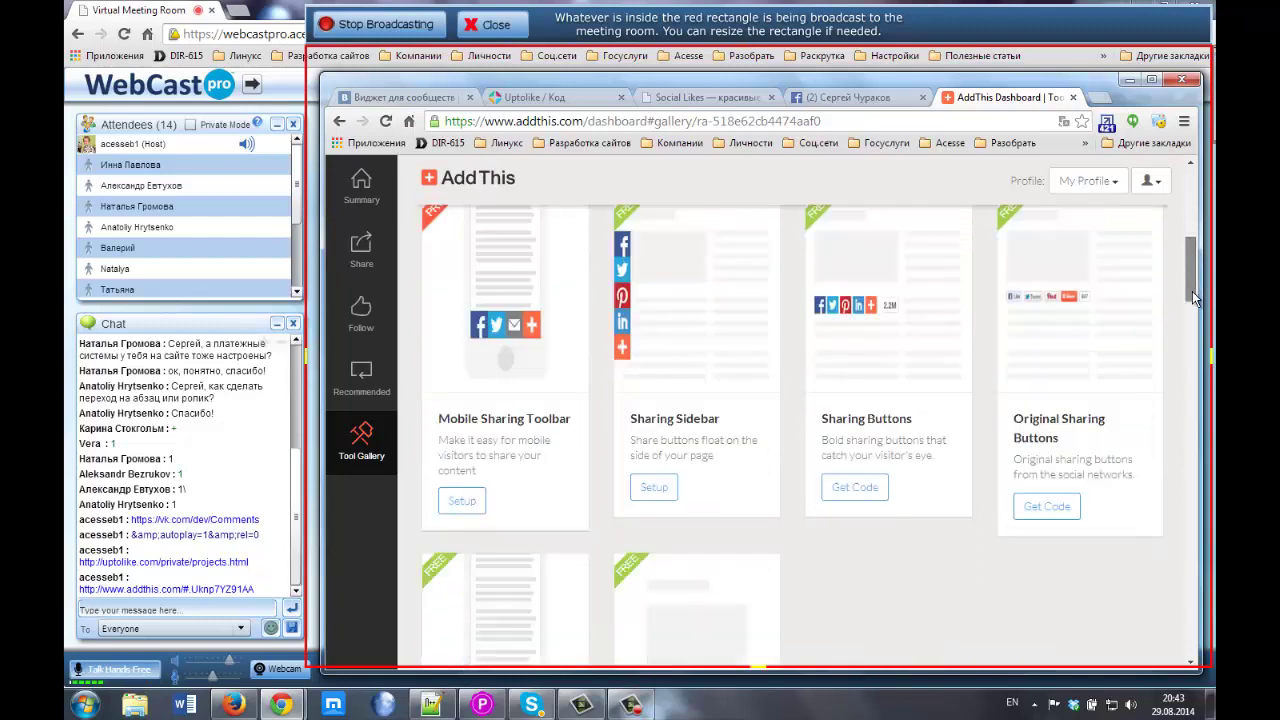
scroll(1191, 277, up, 1)
scroll(1191, 252, up, 3)
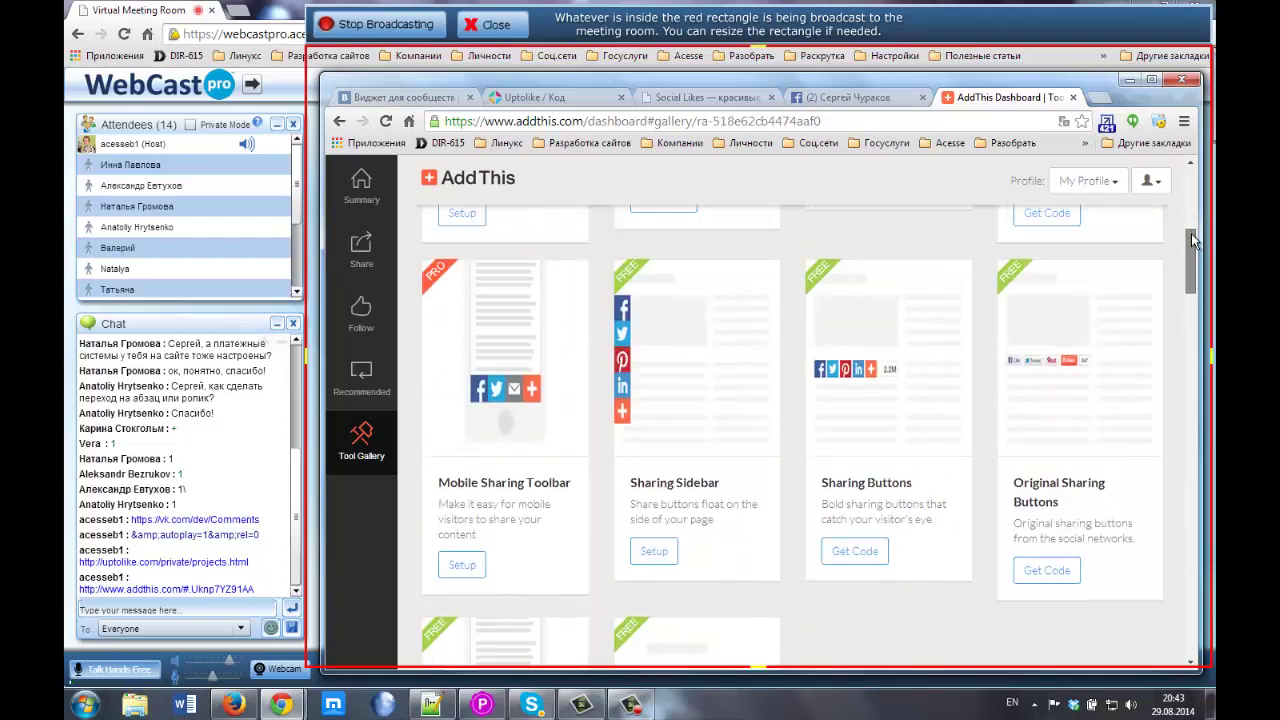
scroll(1195, 255, down, 1)
scroll(1196, 258, down, 1)
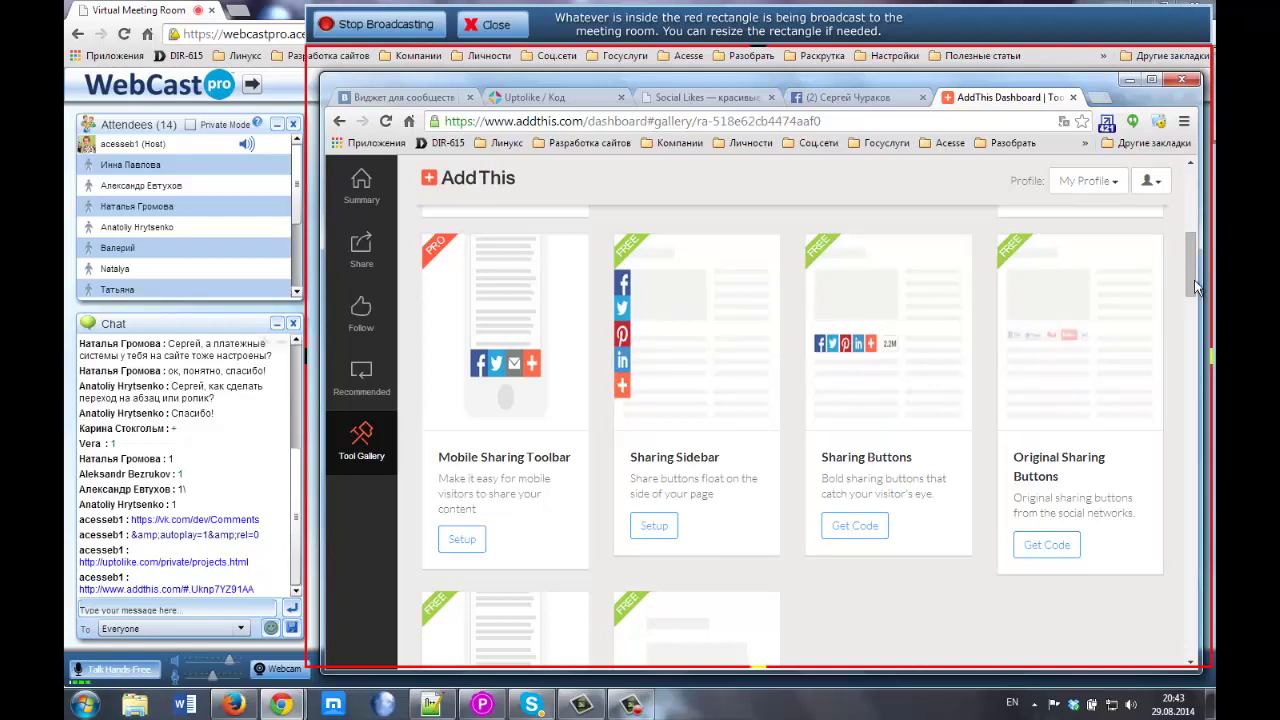
drag(1190, 283, 1190, 323)
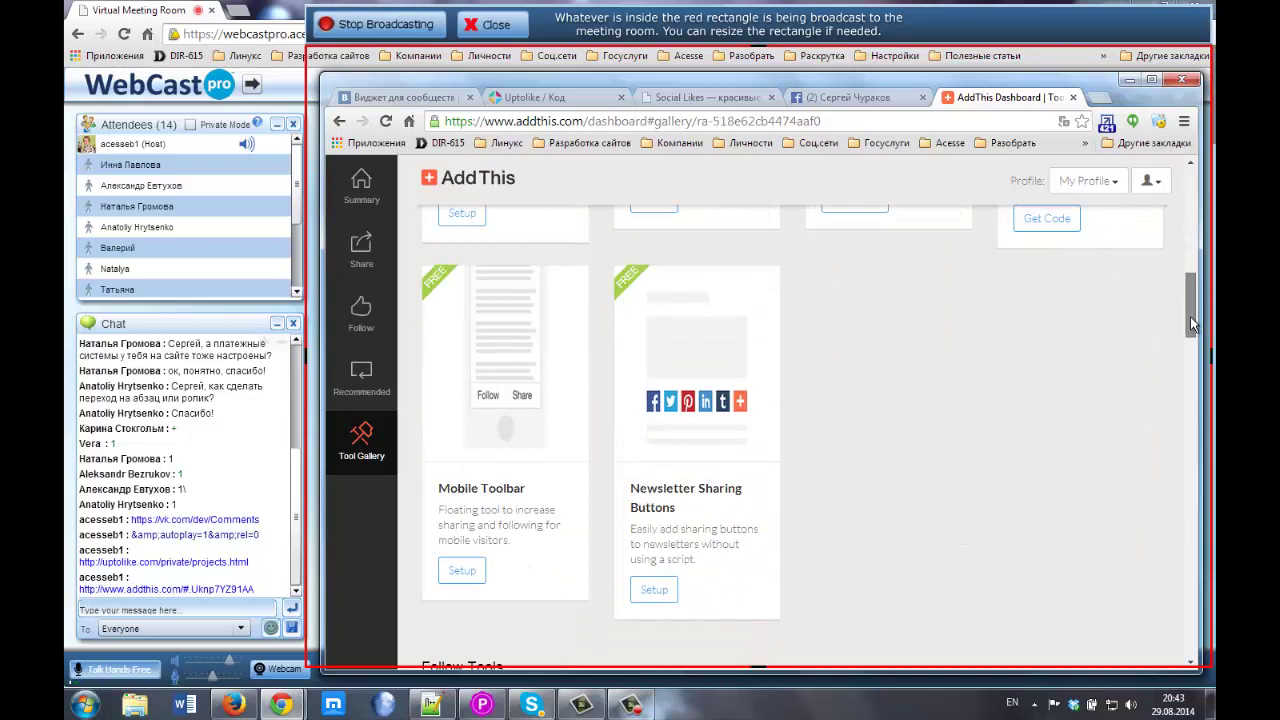
Examine the Follow Tools section of the gallery, including the Follow Header and the horizontal and vertical follow buttons
drag(1190, 323, 1189, 371)
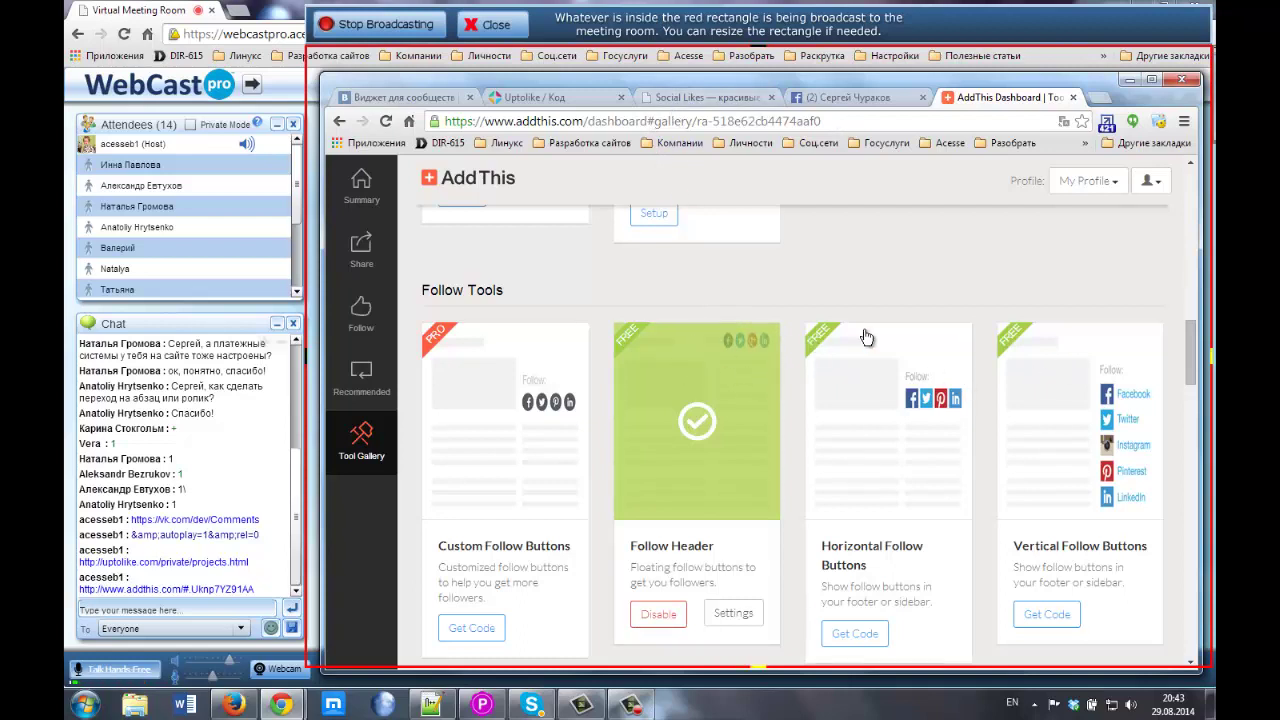
scroll(1192, 350, down, 2)
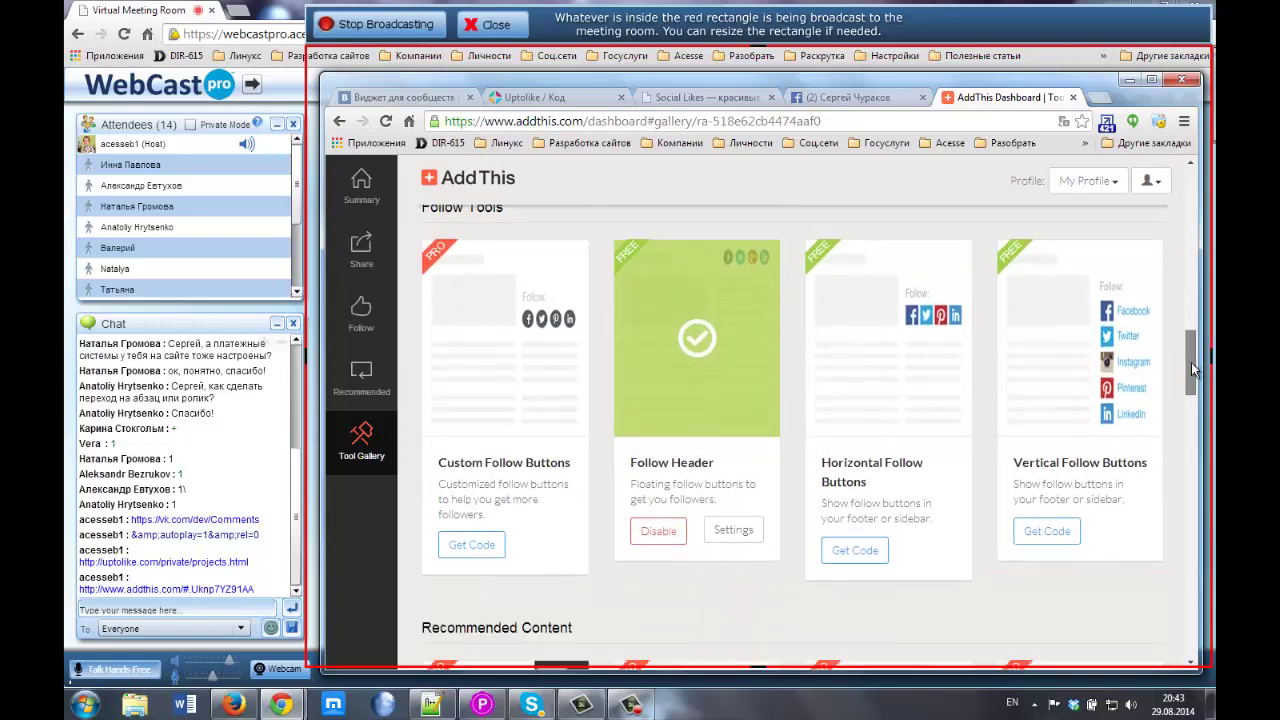
scroll(789, 289, up, 2)
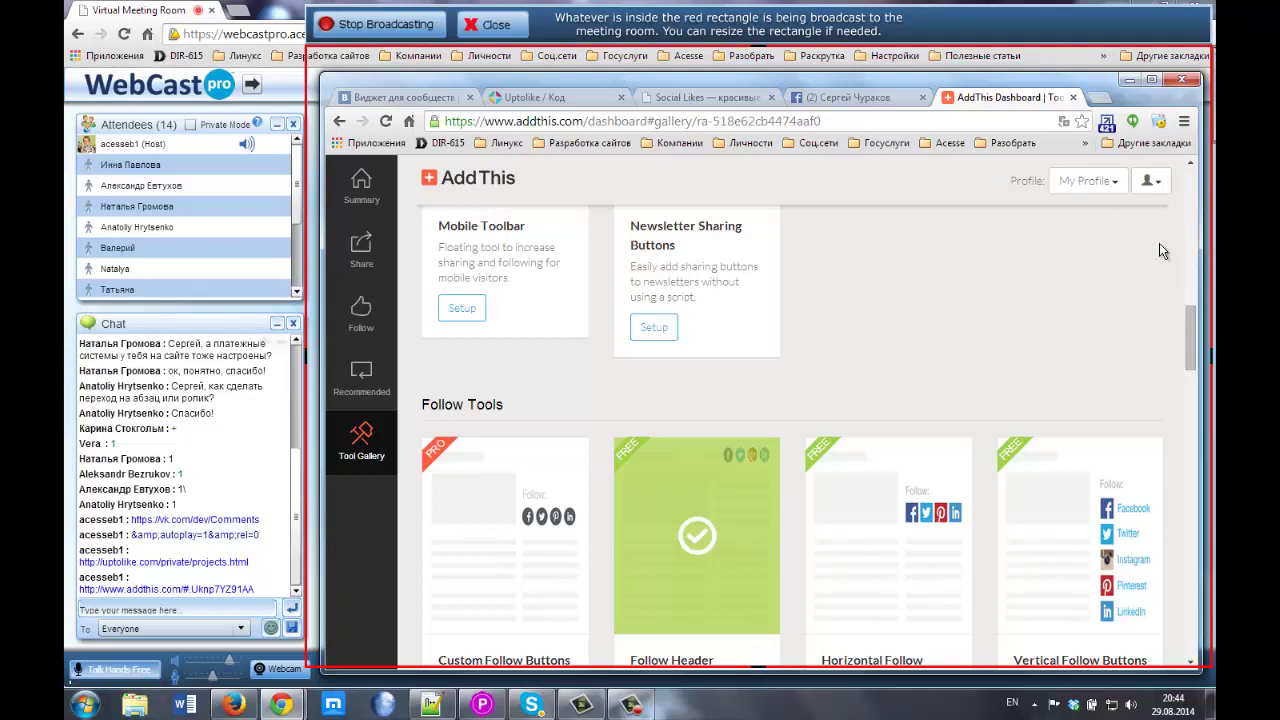
scroll(1193, 367, down, 3)
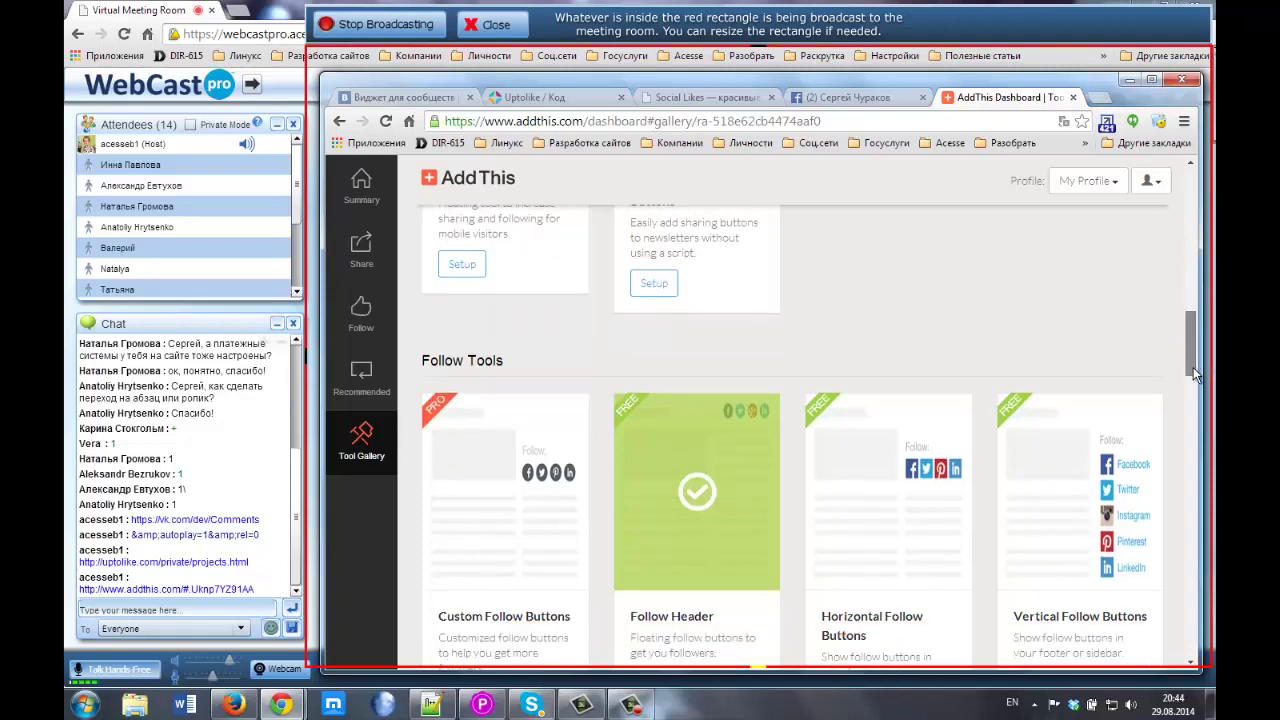
scroll(1192, 350, up, 1)
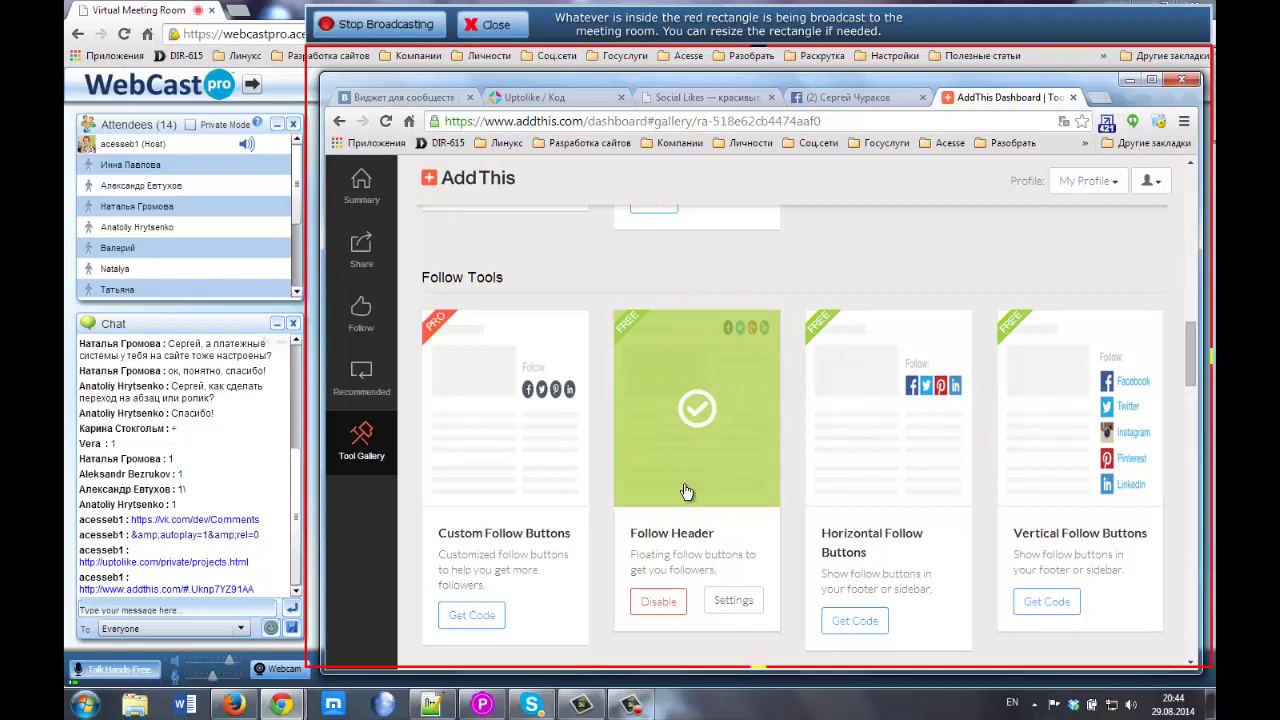
Open the Follow Header tool's settings and examine its preview and the Title field
click(738, 600)
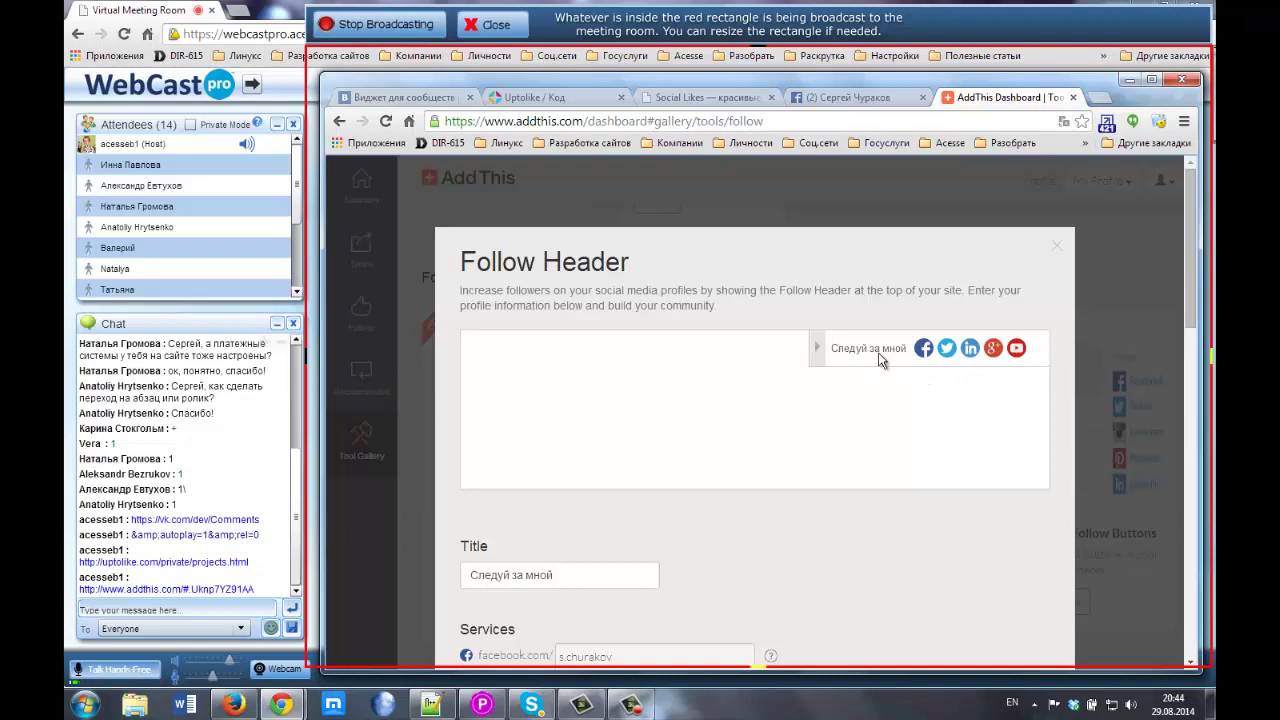
click(818, 352)
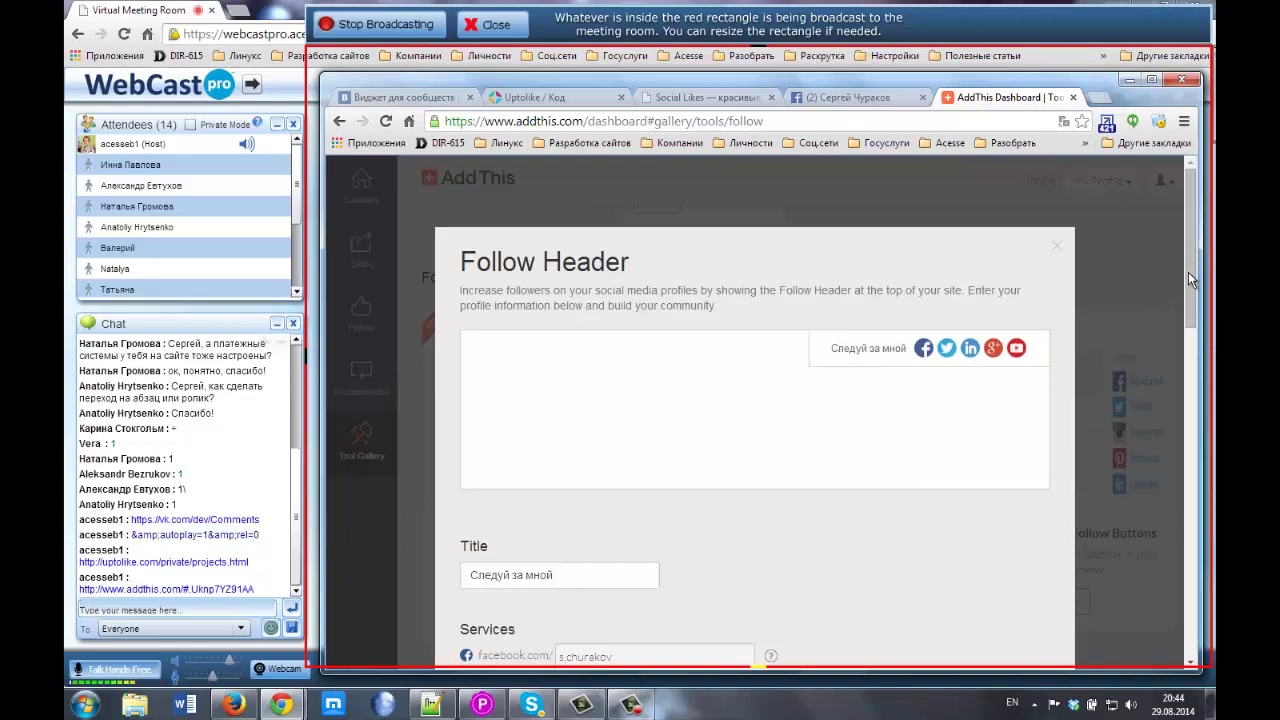
drag(1188, 272, 1193, 311)
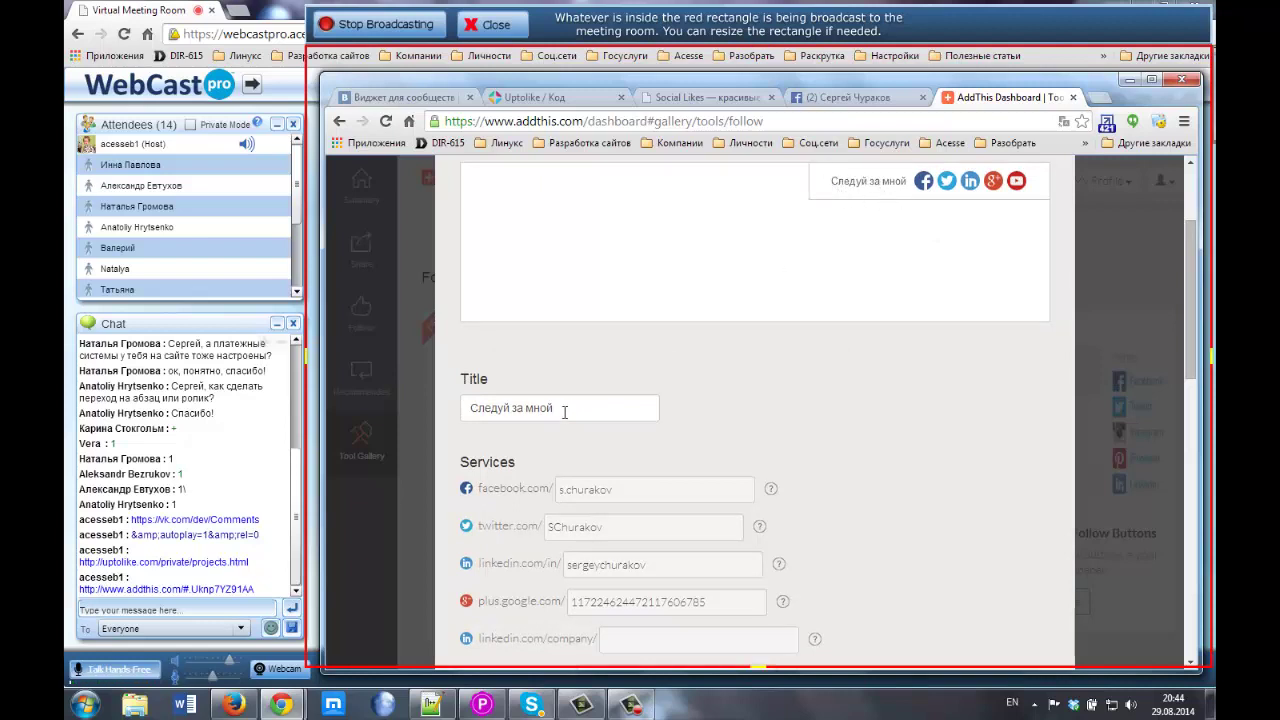
drag(555, 410, 468, 410)
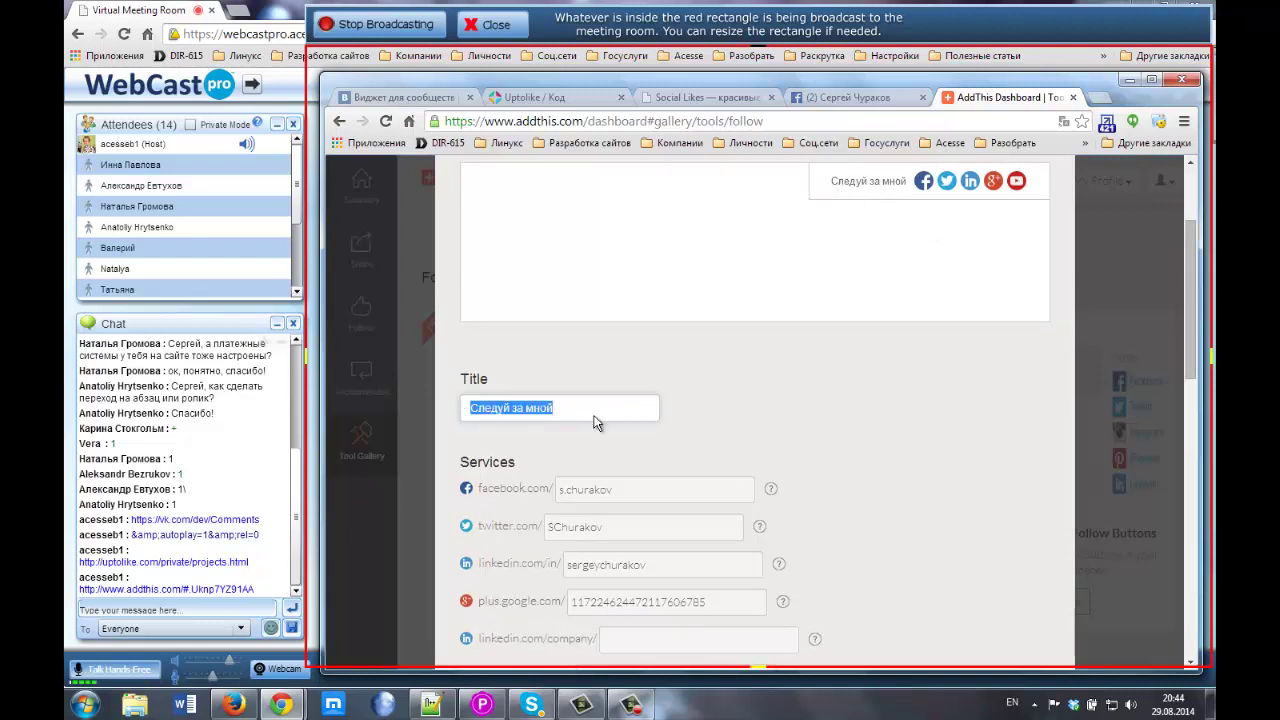
click(762, 406)
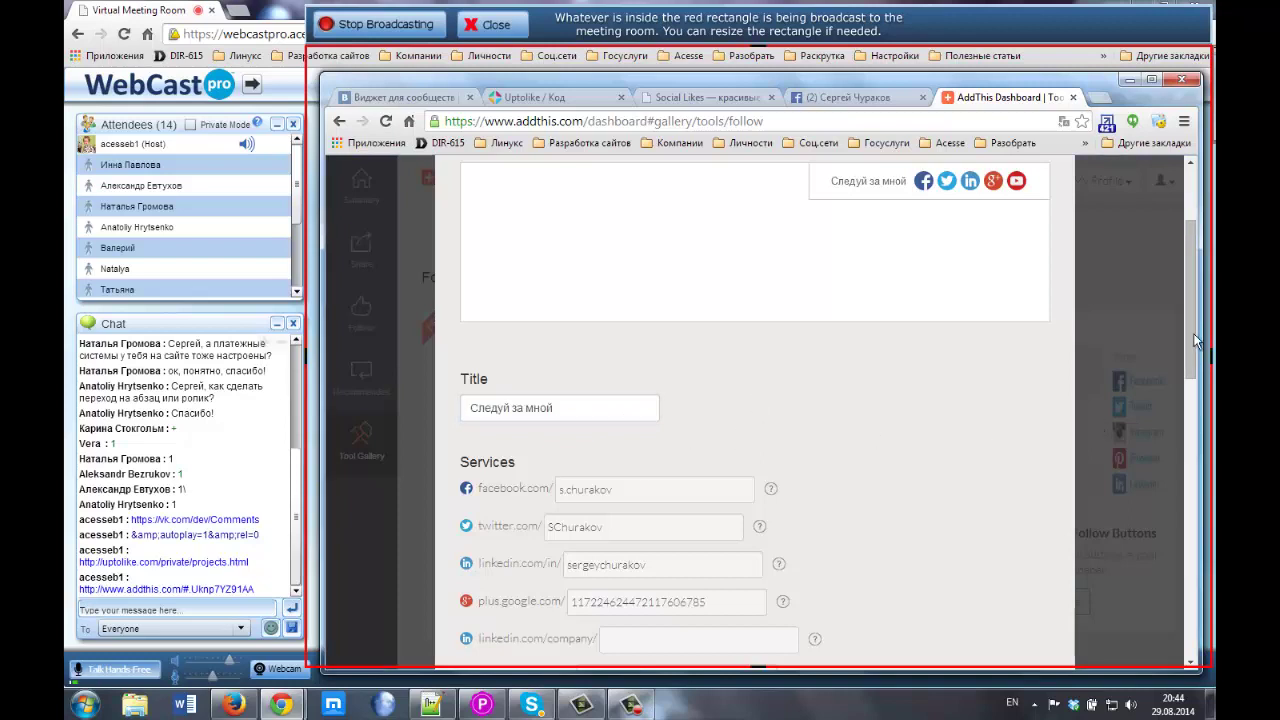
Examine the Follow Header's Services list, pointing out the Facebook profile field and the LinkedIn address prefix
mouse_move(1191, 334)
mouse_down()
mouse_move(1197, 356)
mouse_move(1193, 329)
mouse_up()
drag(480, 490, 615, 491)
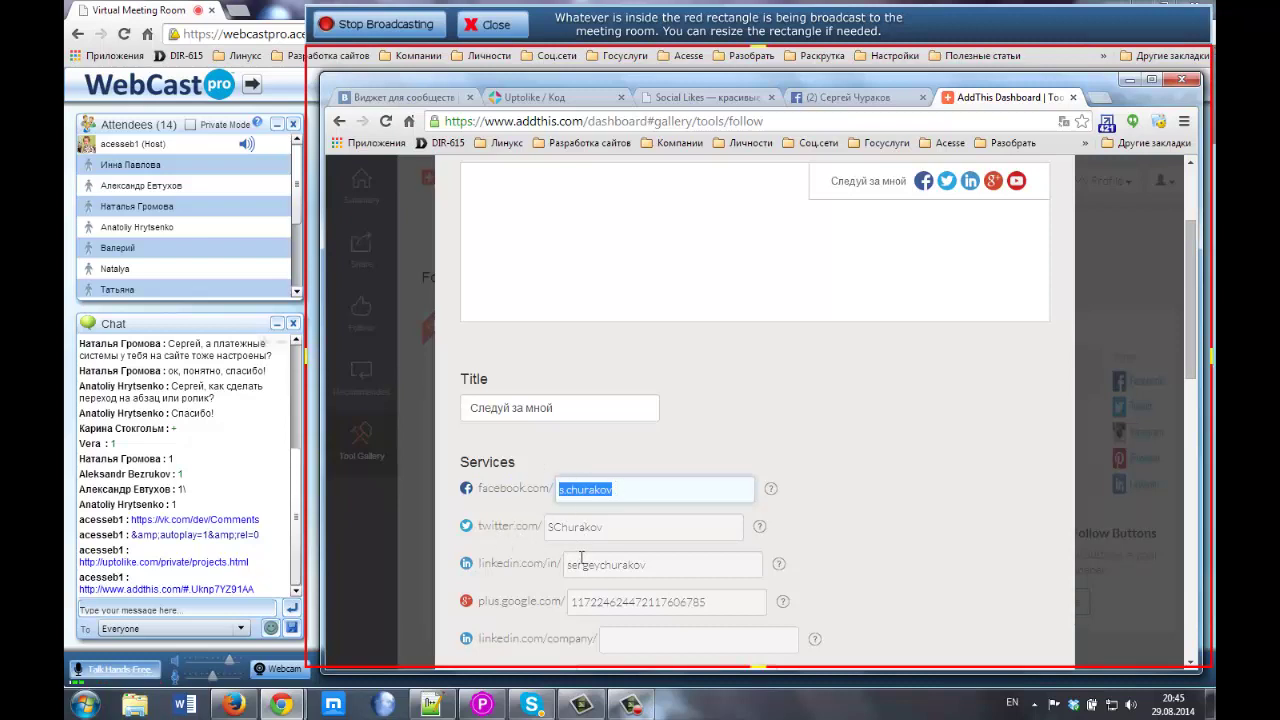
drag(556, 564, 534, 564)
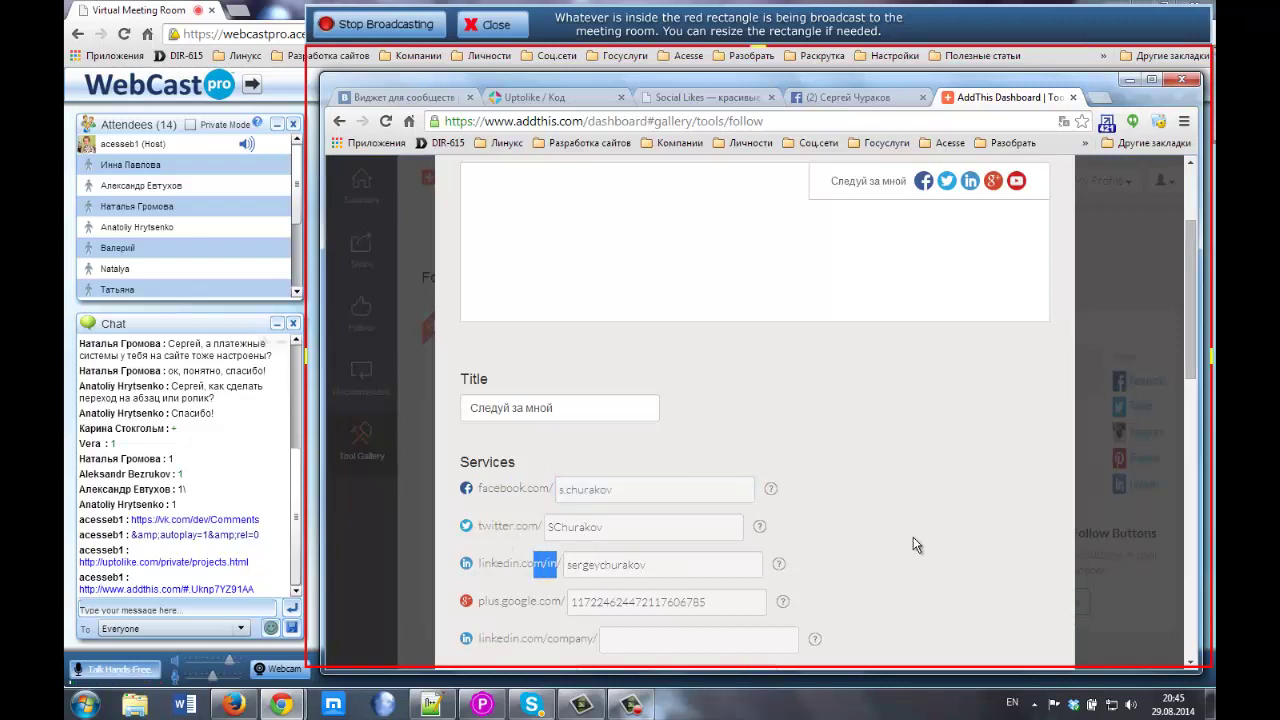
drag(1185, 348, 1190, 397)
scroll(1190, 398, down, 3)
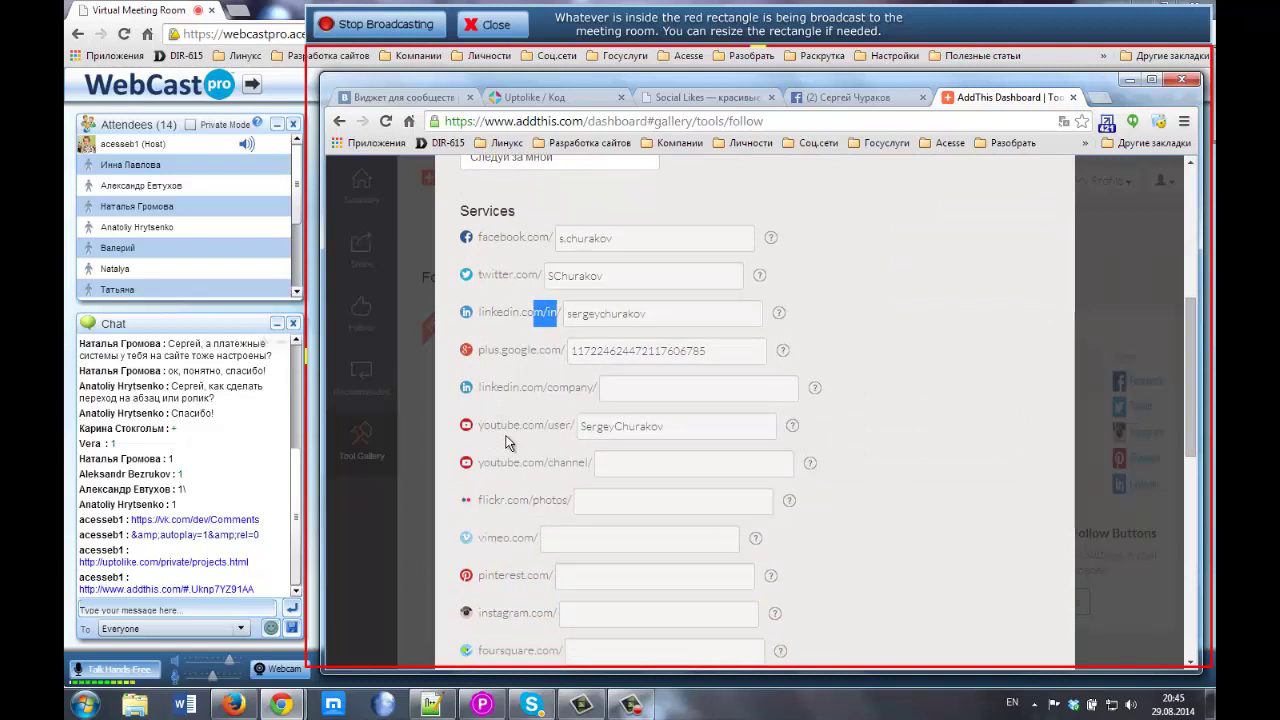
scroll(482, 521, down, 5)
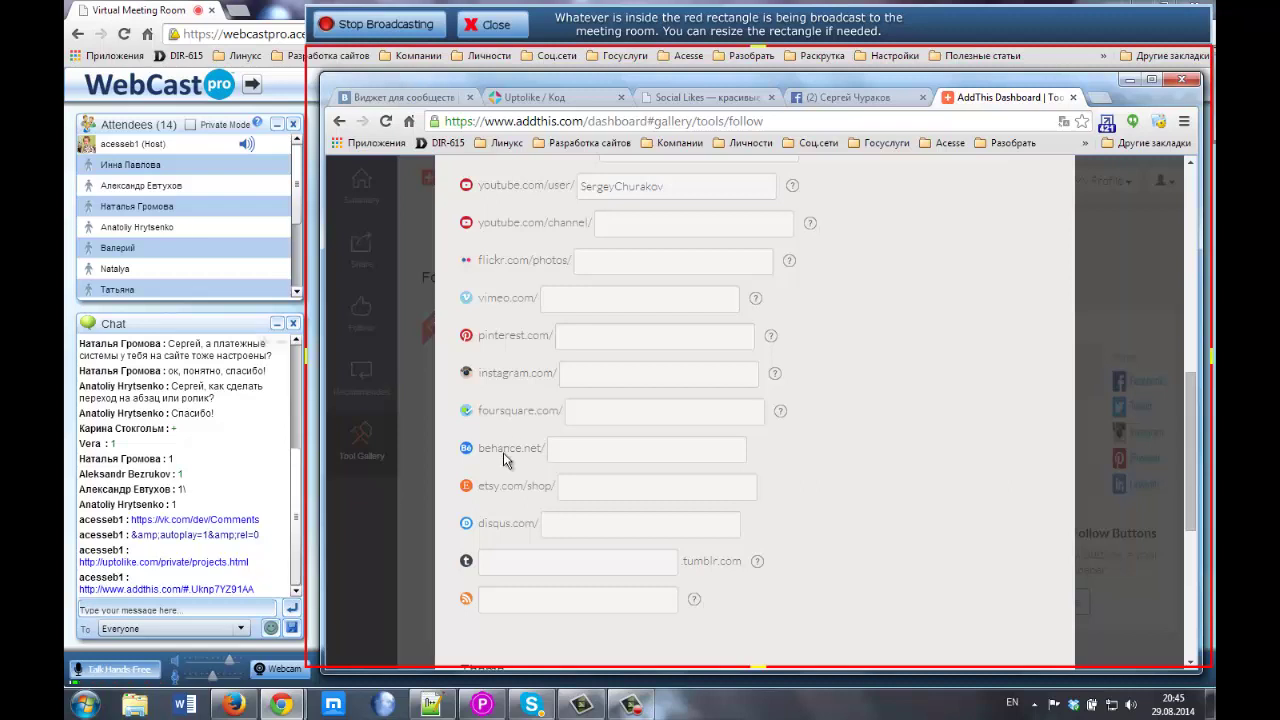
scroll(505, 458, down, 2)
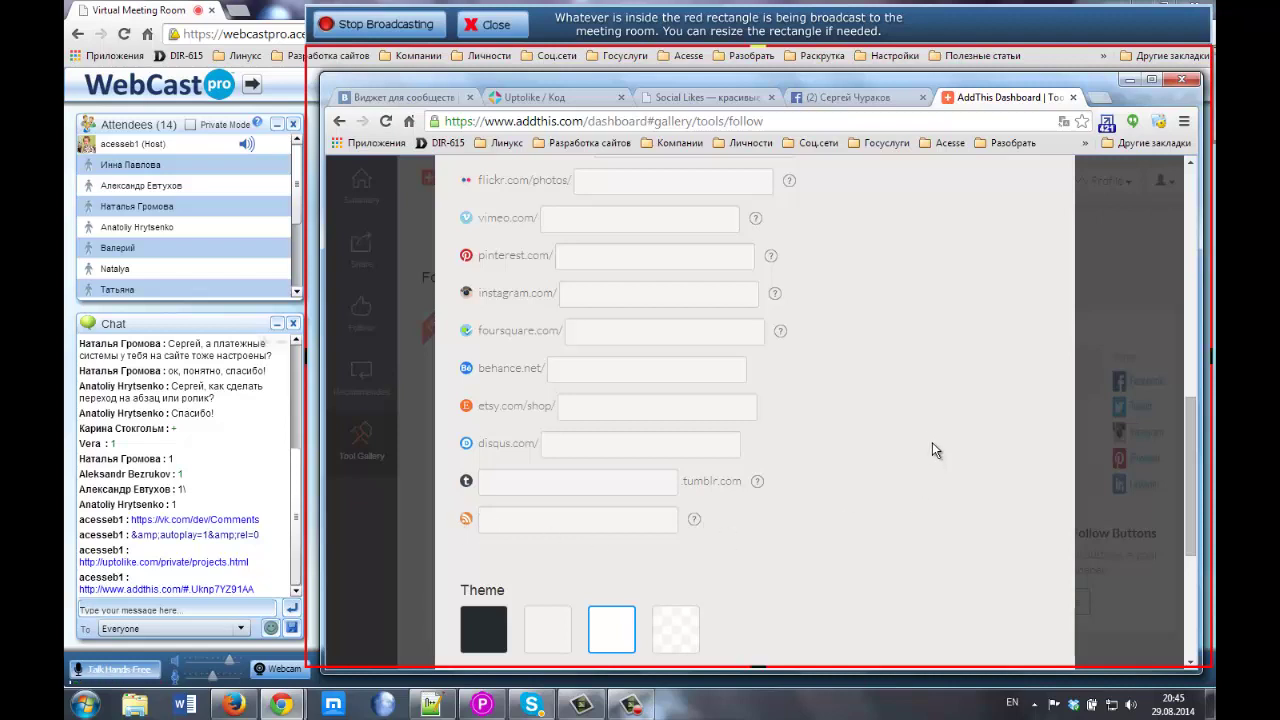
Look at the Follow Header's Theme choices and embed code, and show its additional options
scroll(928, 446, down, 3)
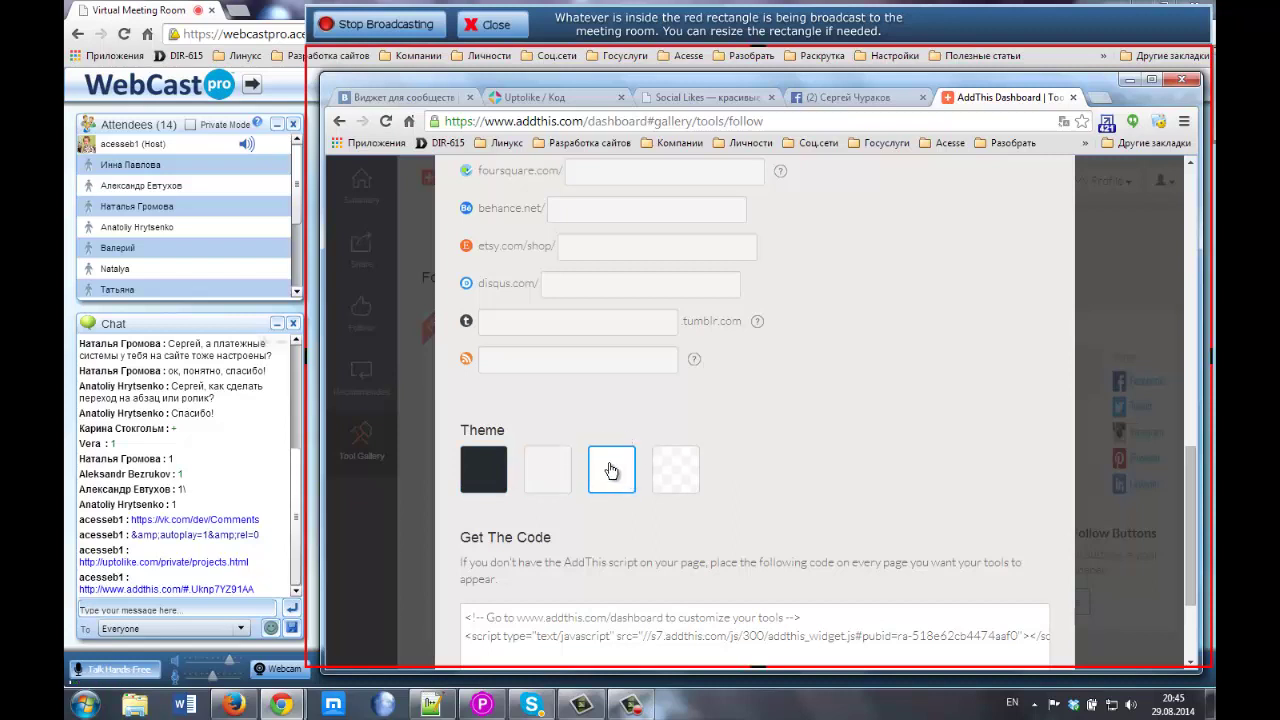
scroll(842, 443, down, 3)
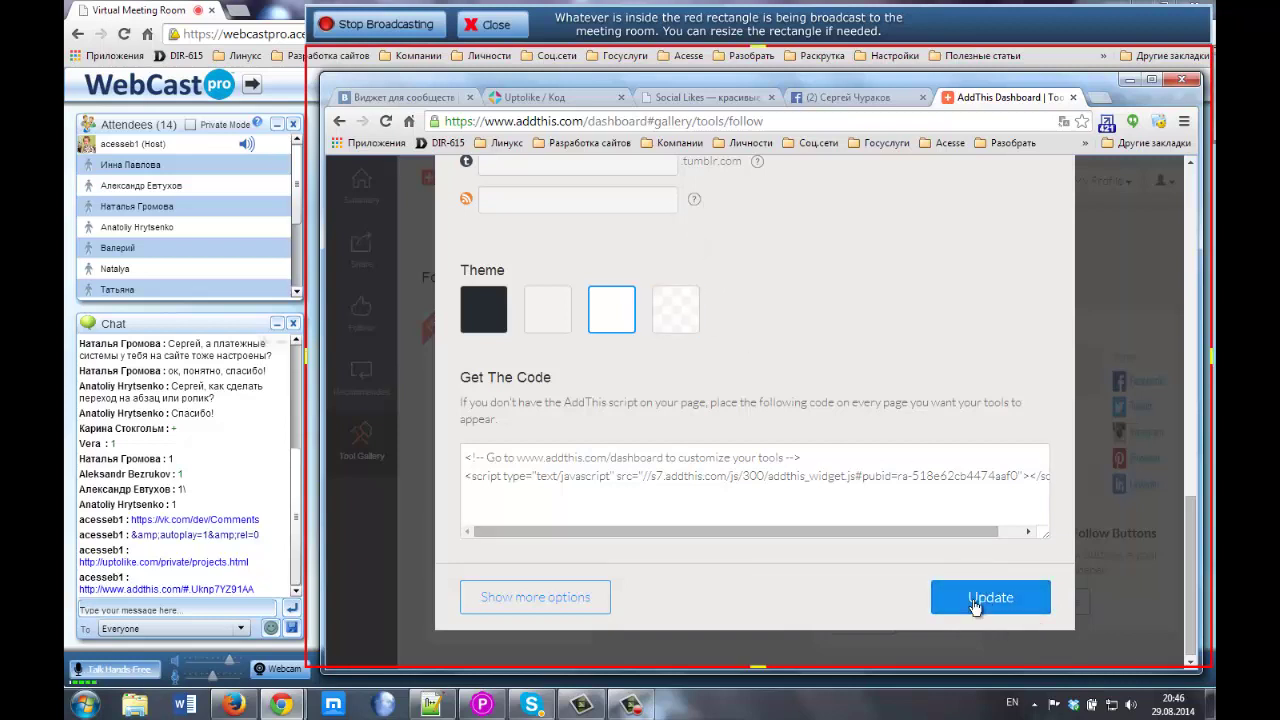
click(576, 599)
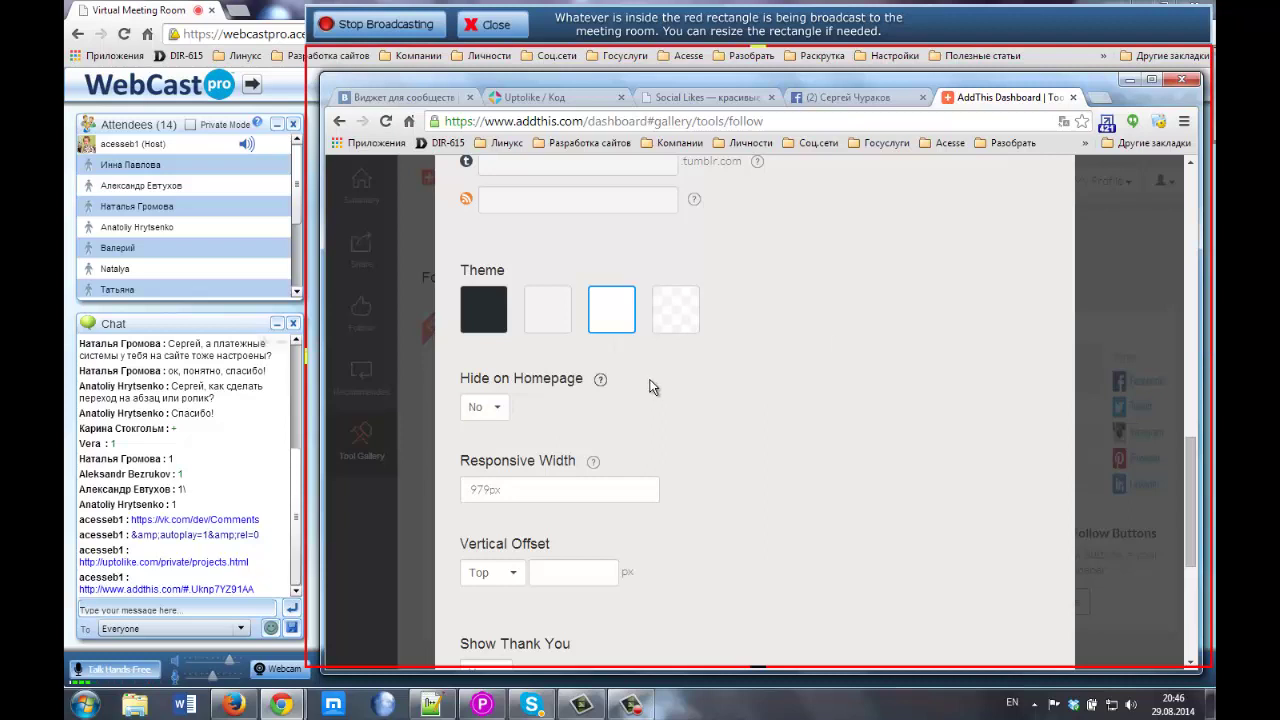
Examine the Follow Header's Hide on Homepage, Responsive Width, Vertical Offset and Show Thank You options, and its embed code
click(489, 410)
click(735, 417)
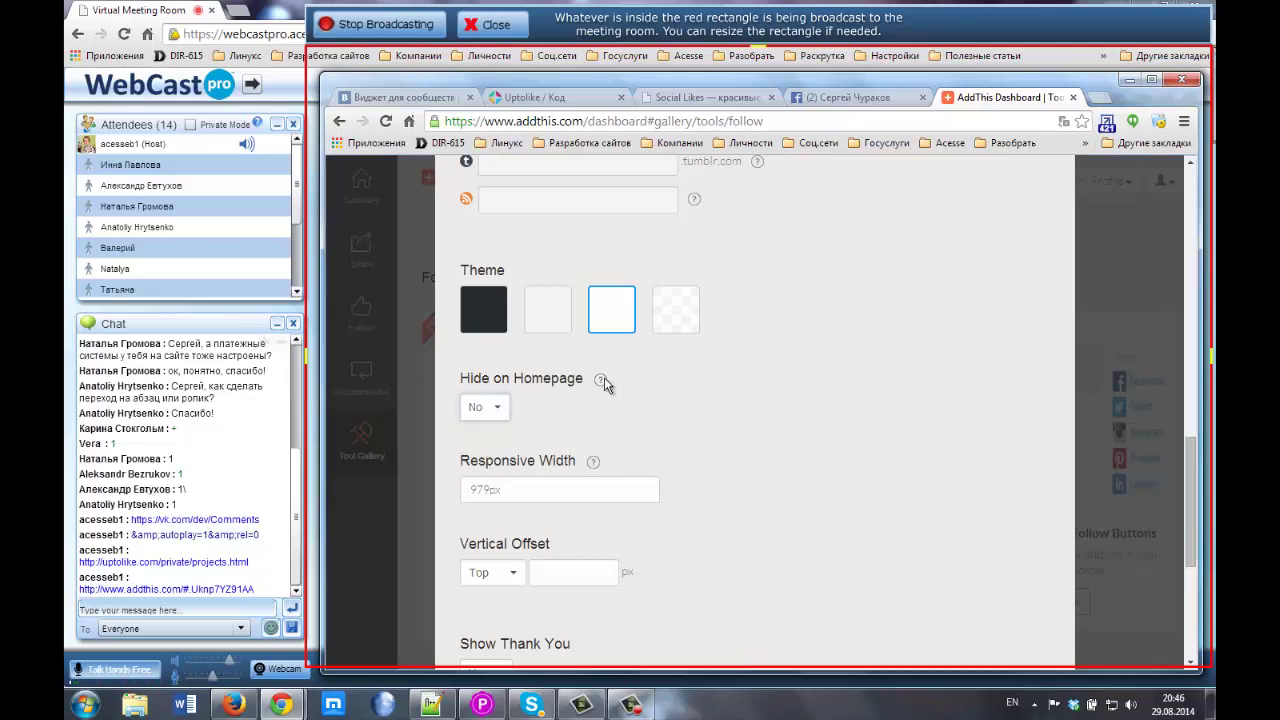
mouse_move(600, 379)
scroll(778, 481, down, 2)
scroll(765, 472, up, 1)
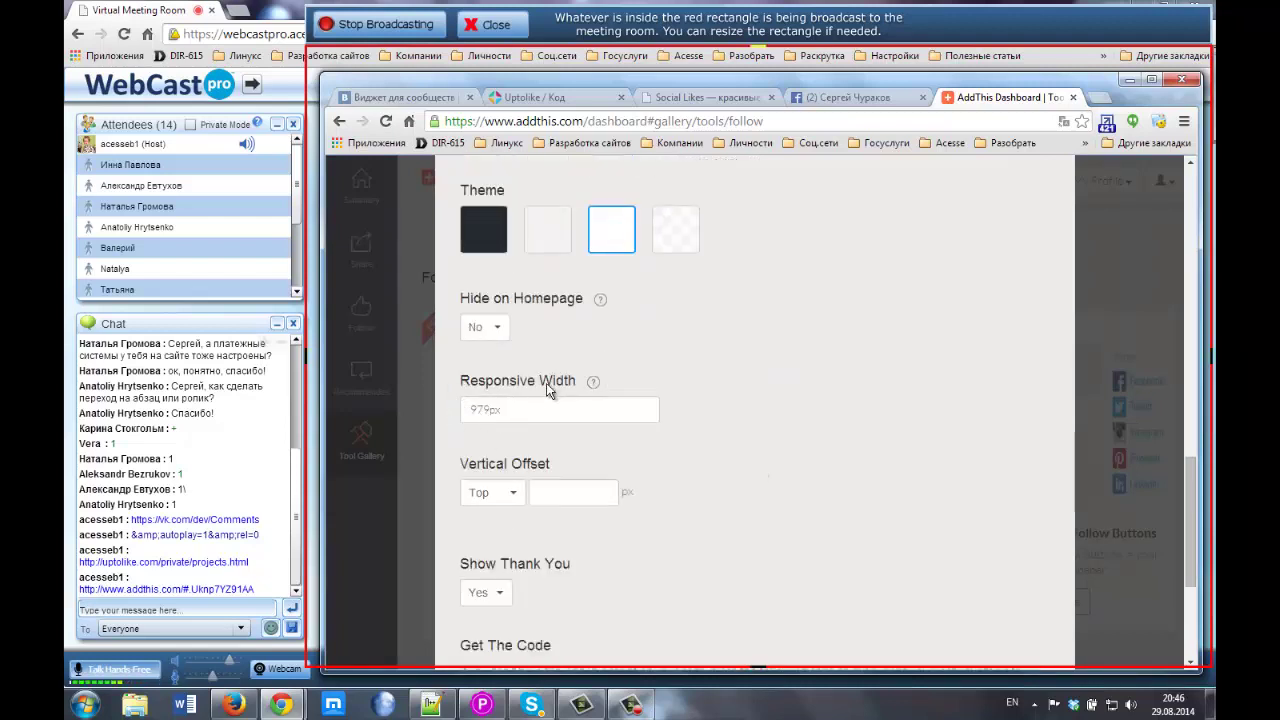
double_click(473, 410)
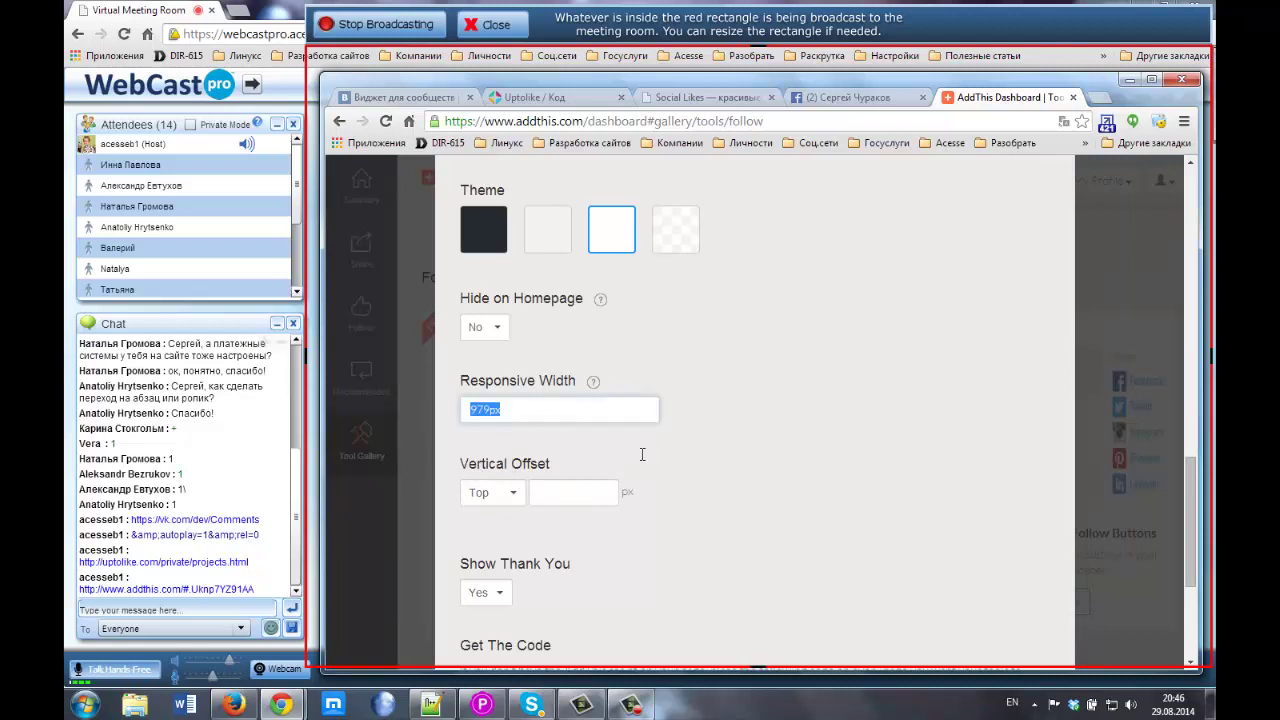
click(513, 499)
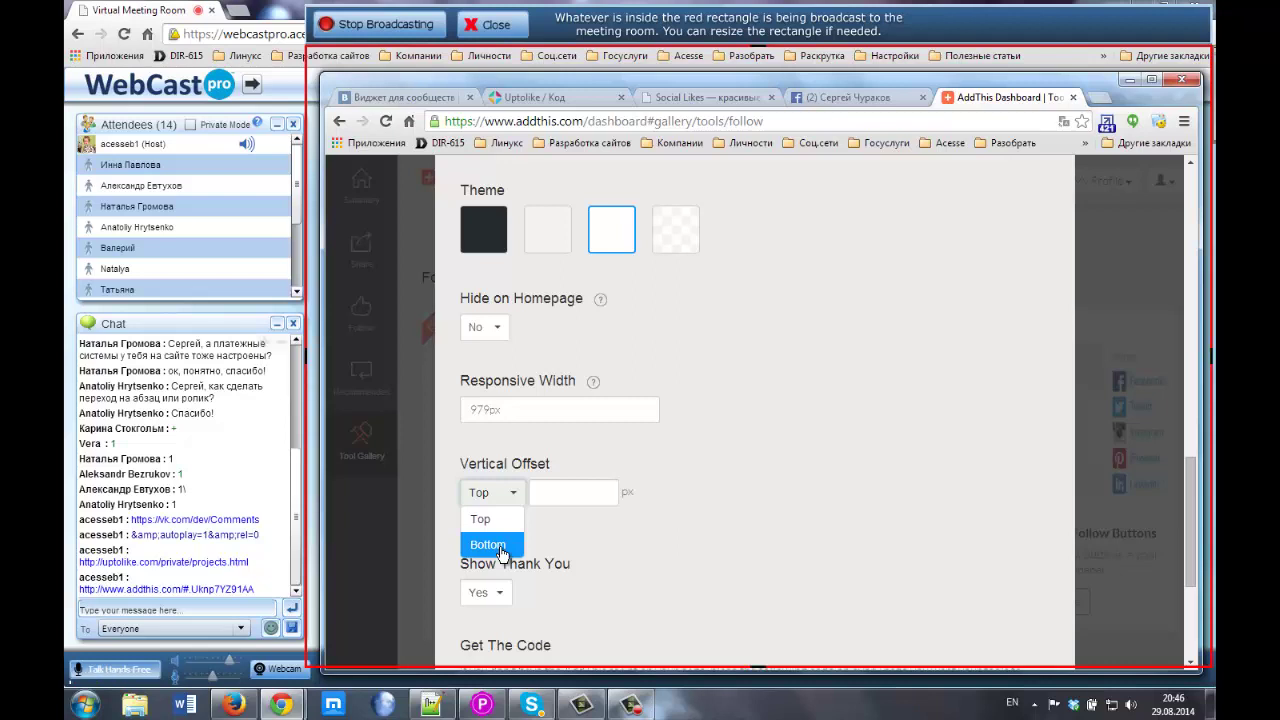
click(581, 529)
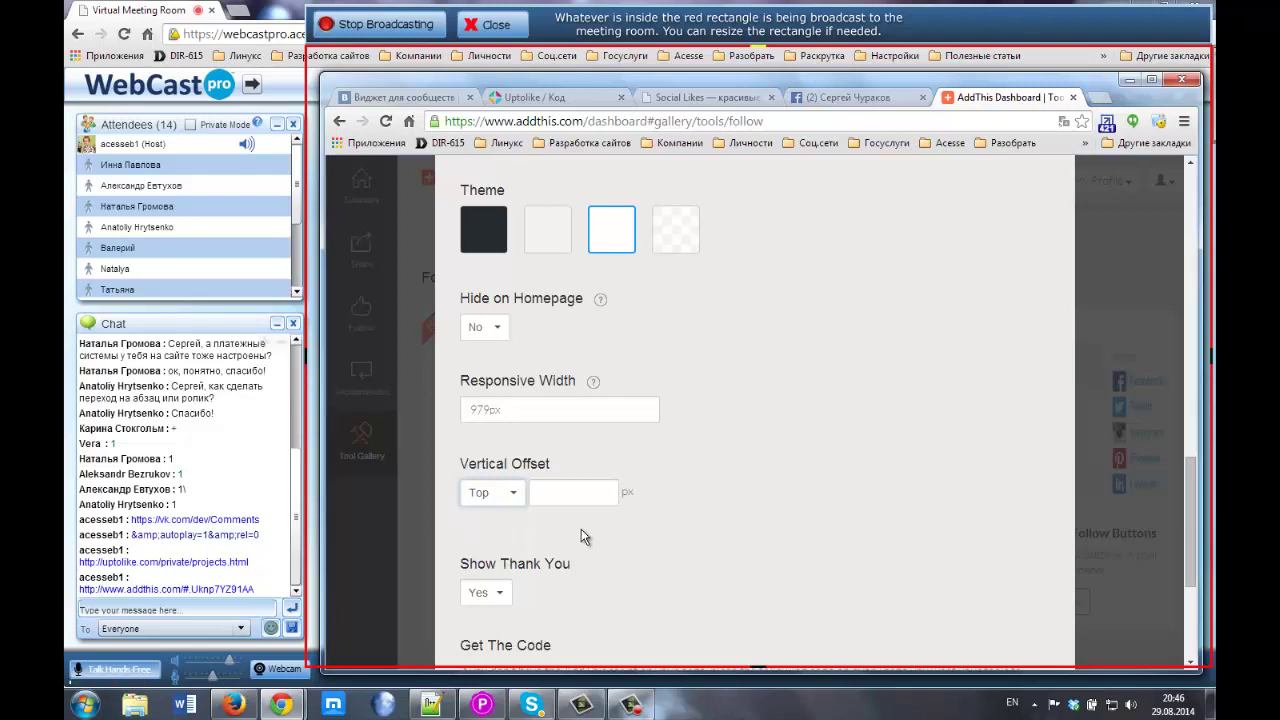
scroll(581, 529, down, 1)
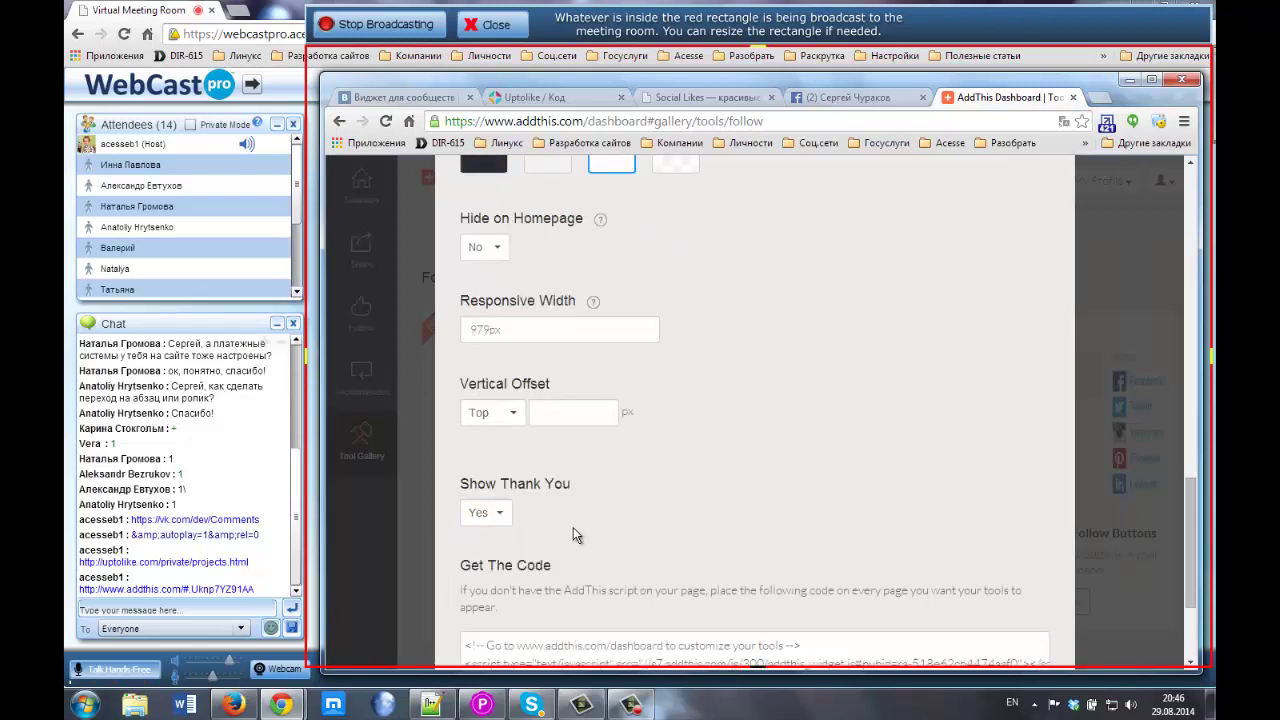
scroll(573, 530, down, 2)
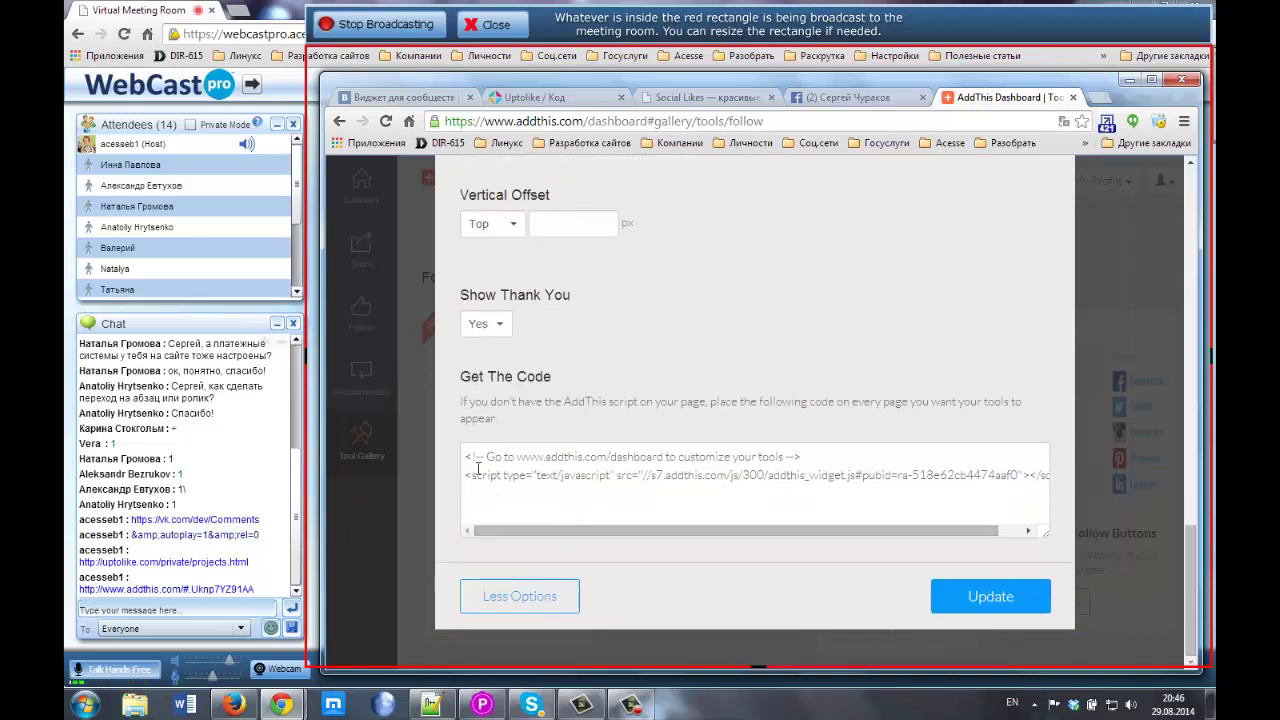
Return to the start of the Follow Header settings and close them
click(951, 600)
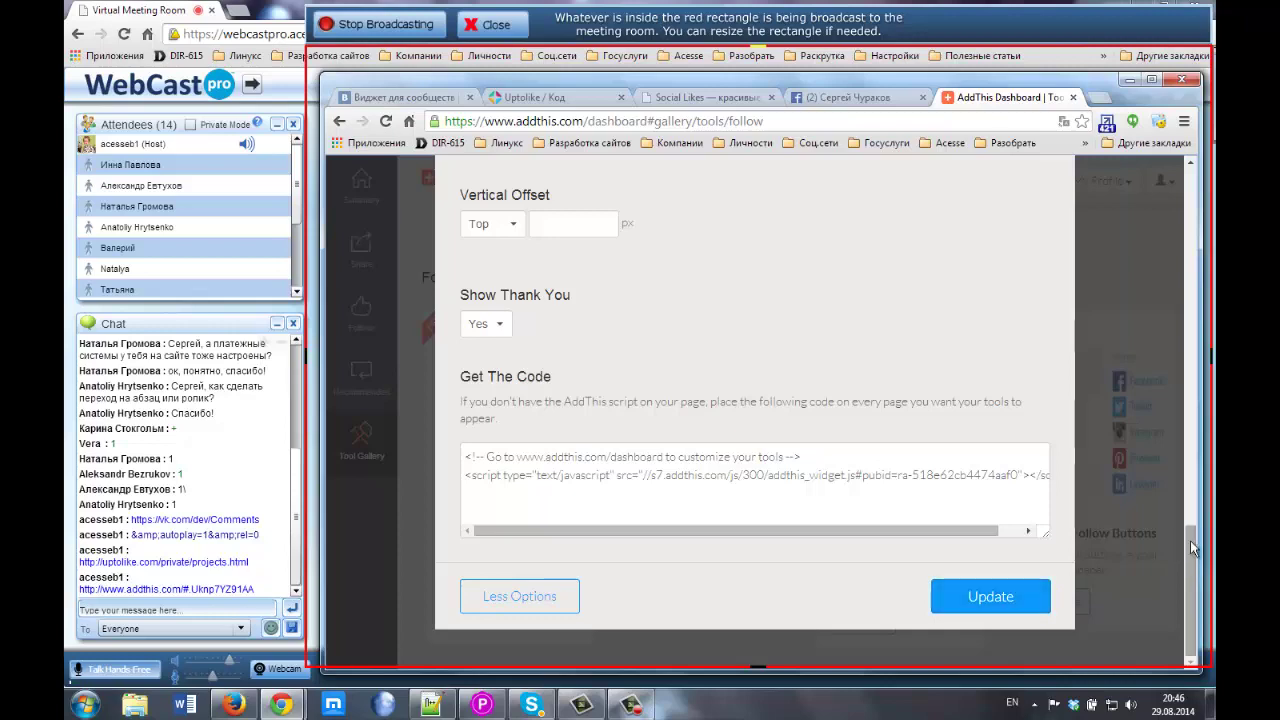
drag(1190, 548, 1190, 202)
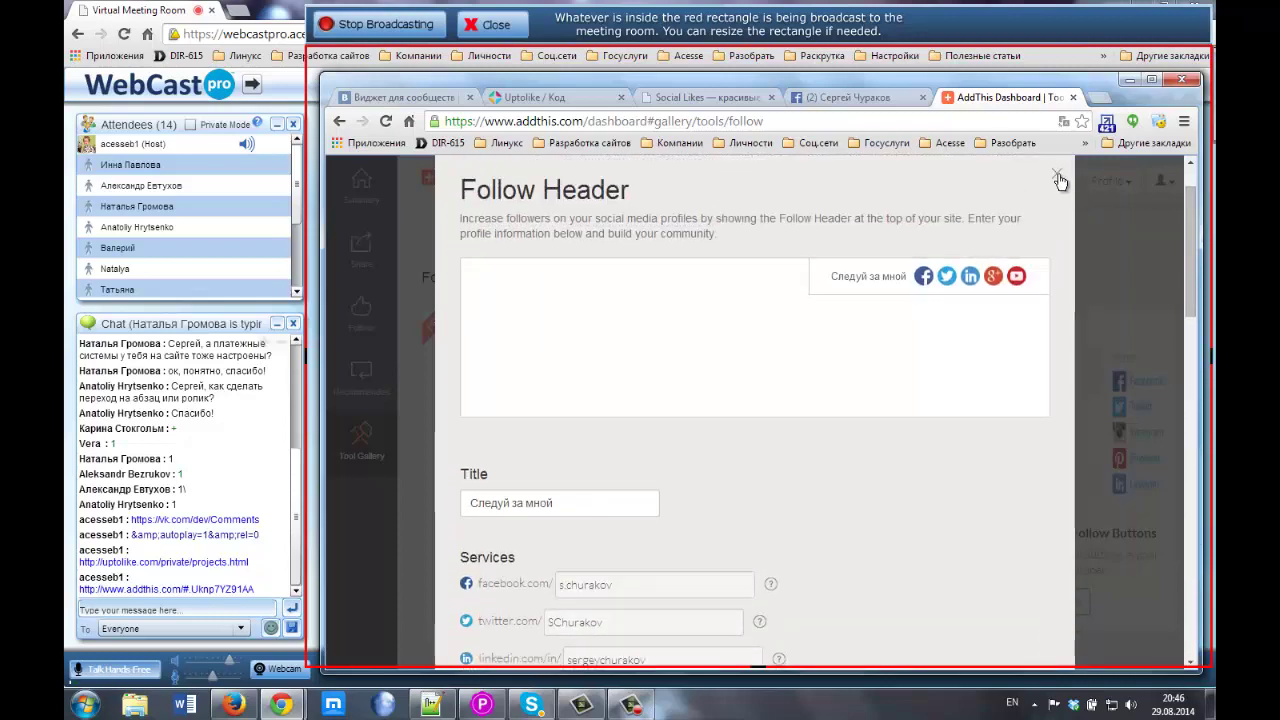
click(1058, 178)
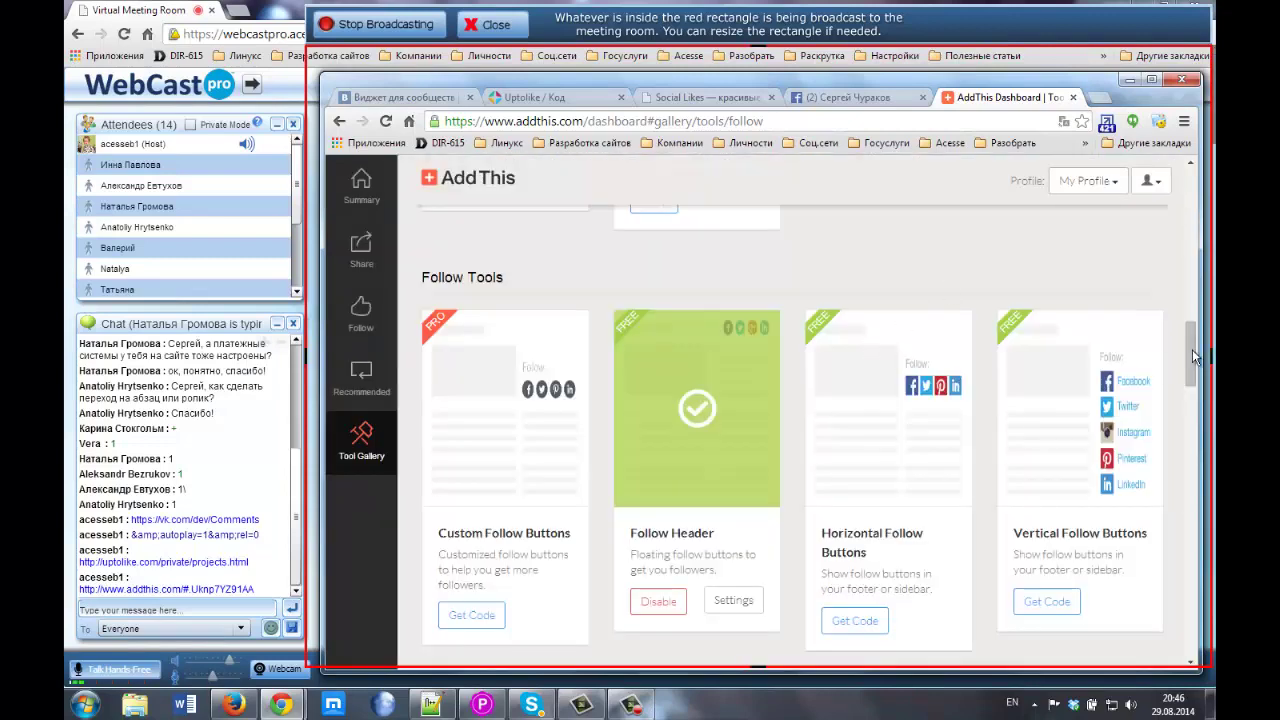
Open the Tool Gallery's Get the Code window and select the entire AddThis script
drag(1192, 349, 1196, 186)
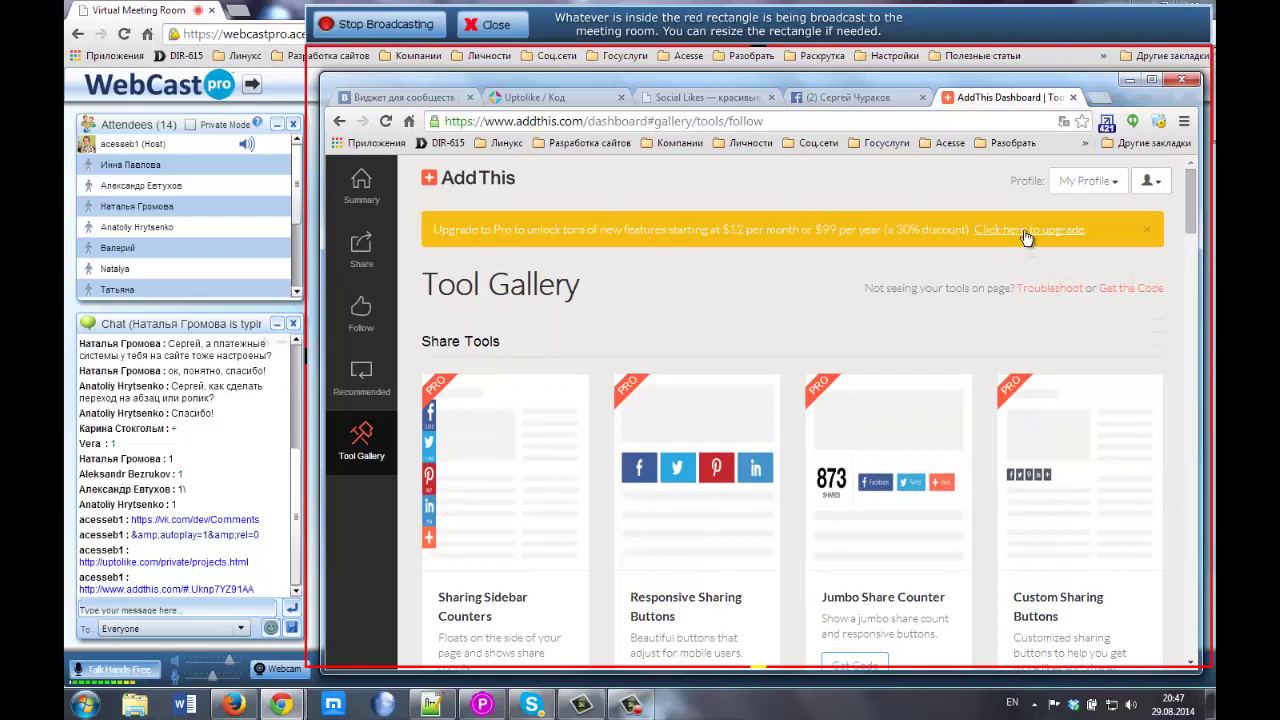
click(1133, 288)
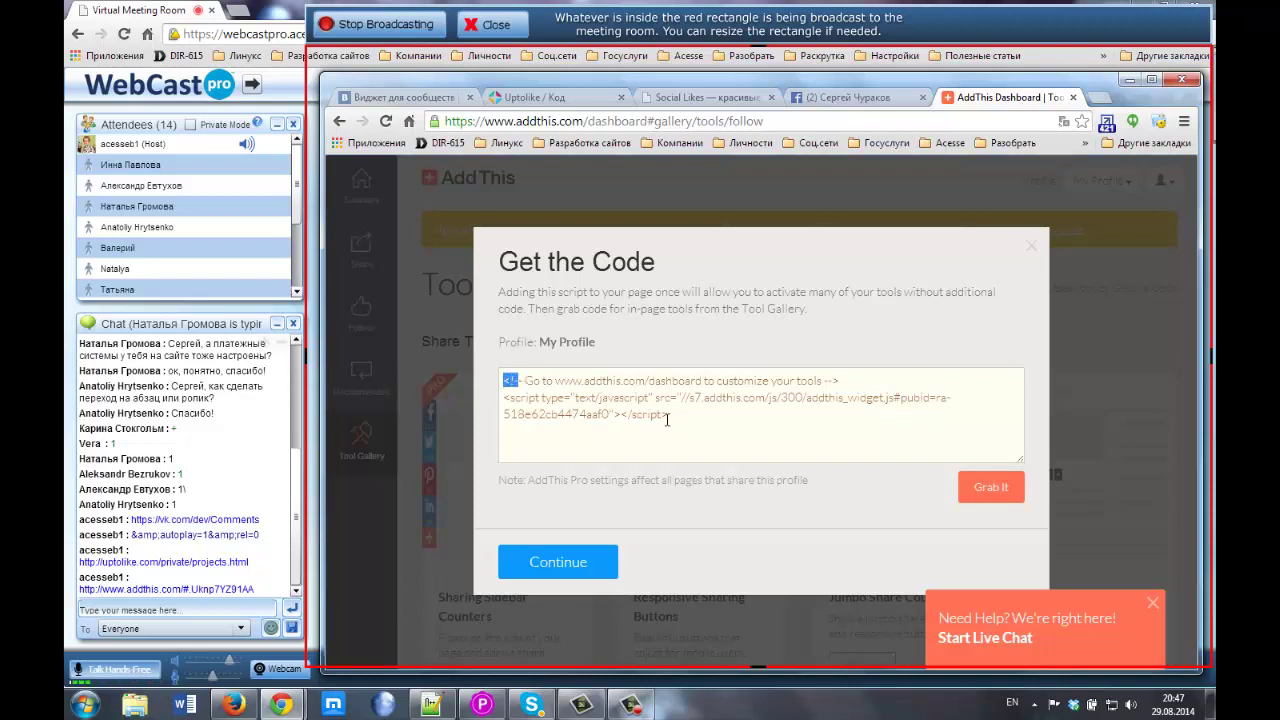
drag(507, 381, 681, 421)
drag(681, 421, 681, 422)
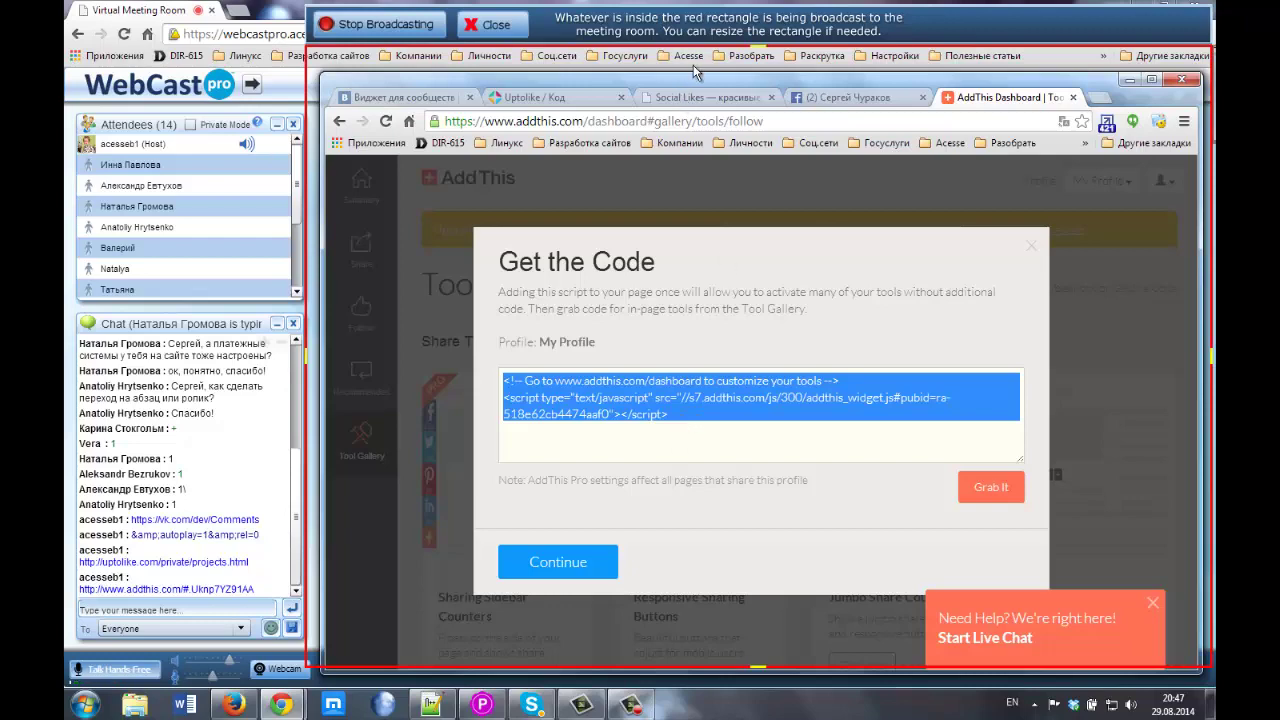
Switch to Firefox and examine the AddThis script in the Top block's source, highlighting its s7.addthis.com address, and close the block editor
click(1084, 66)
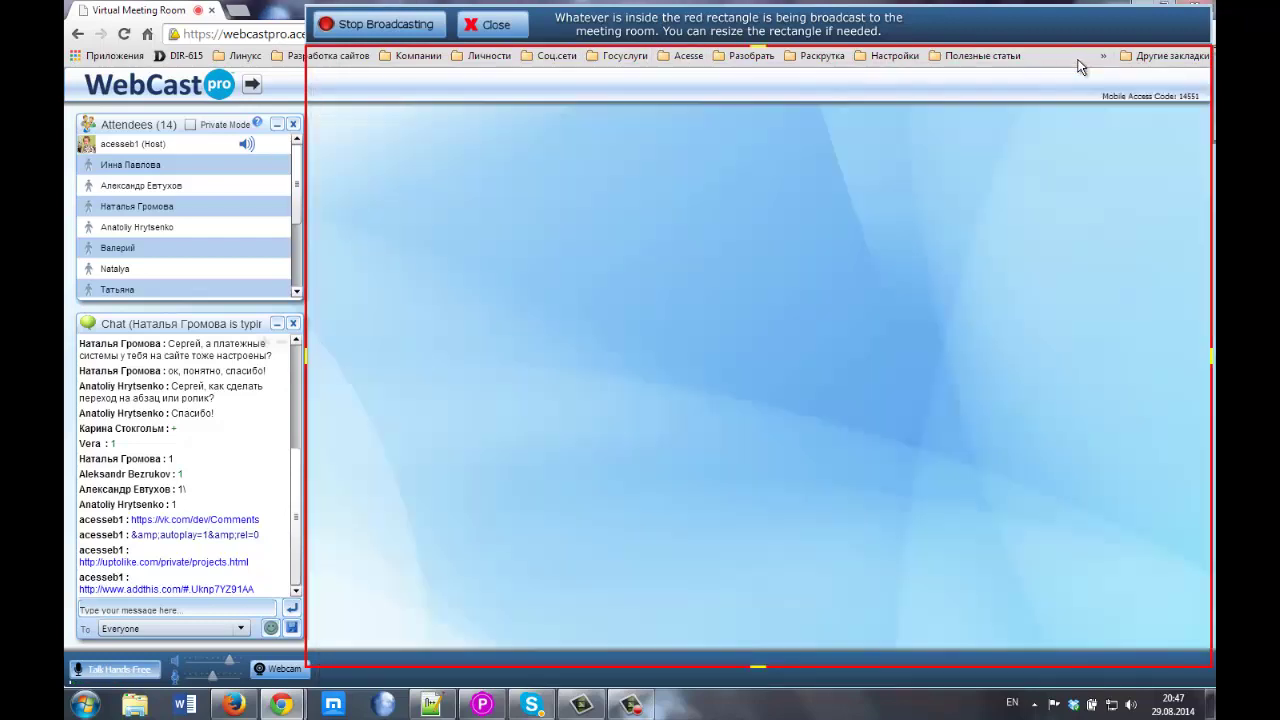
click(233, 705)
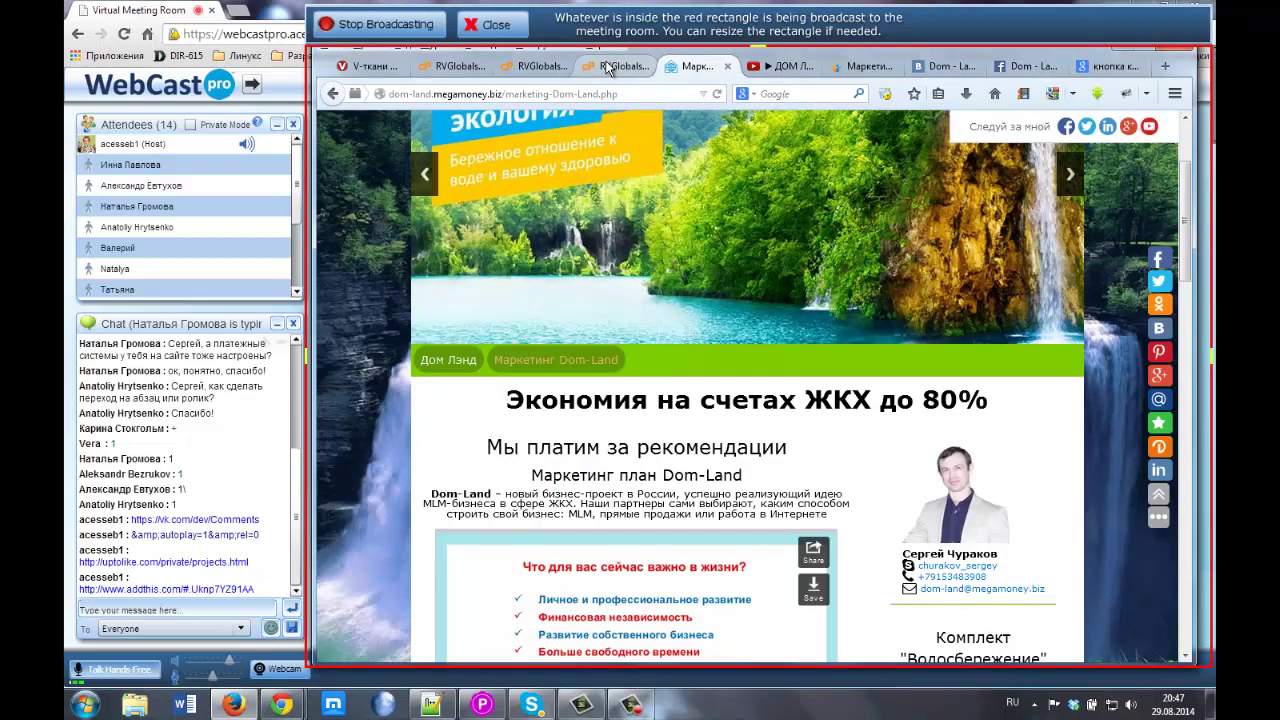
click(614, 64)
click(584, 357)
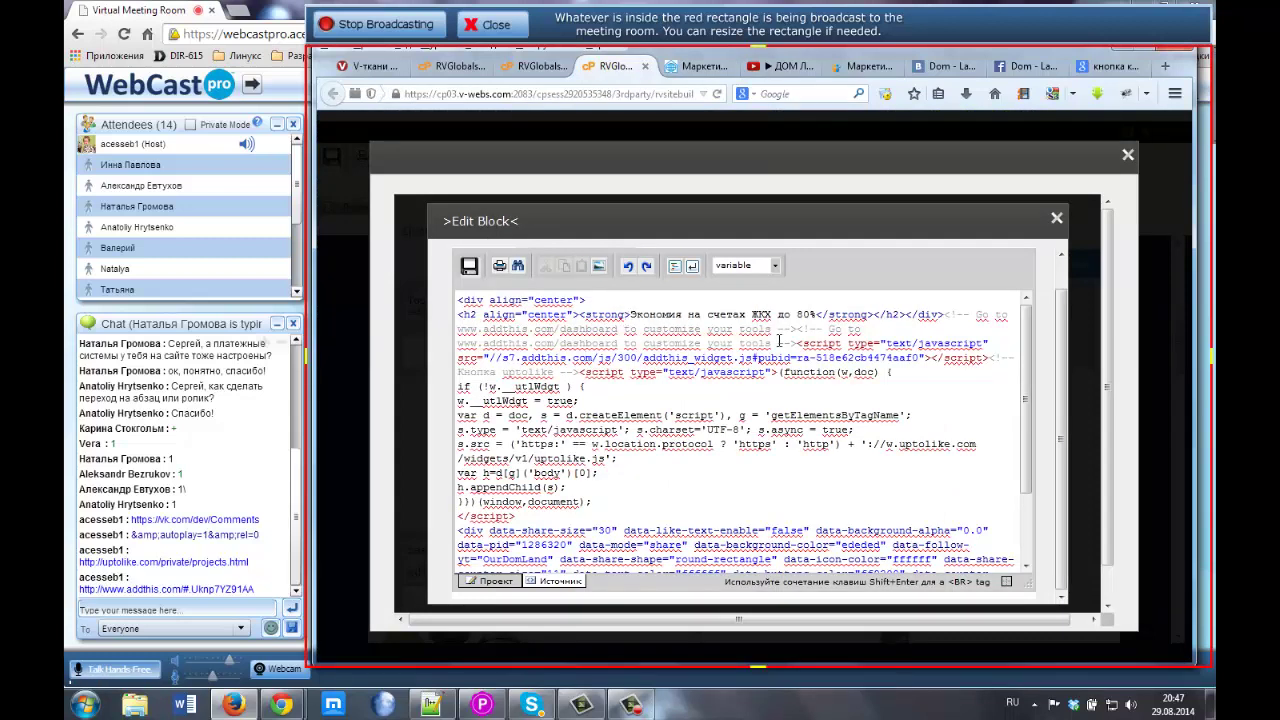
drag(797, 343, 586, 372)
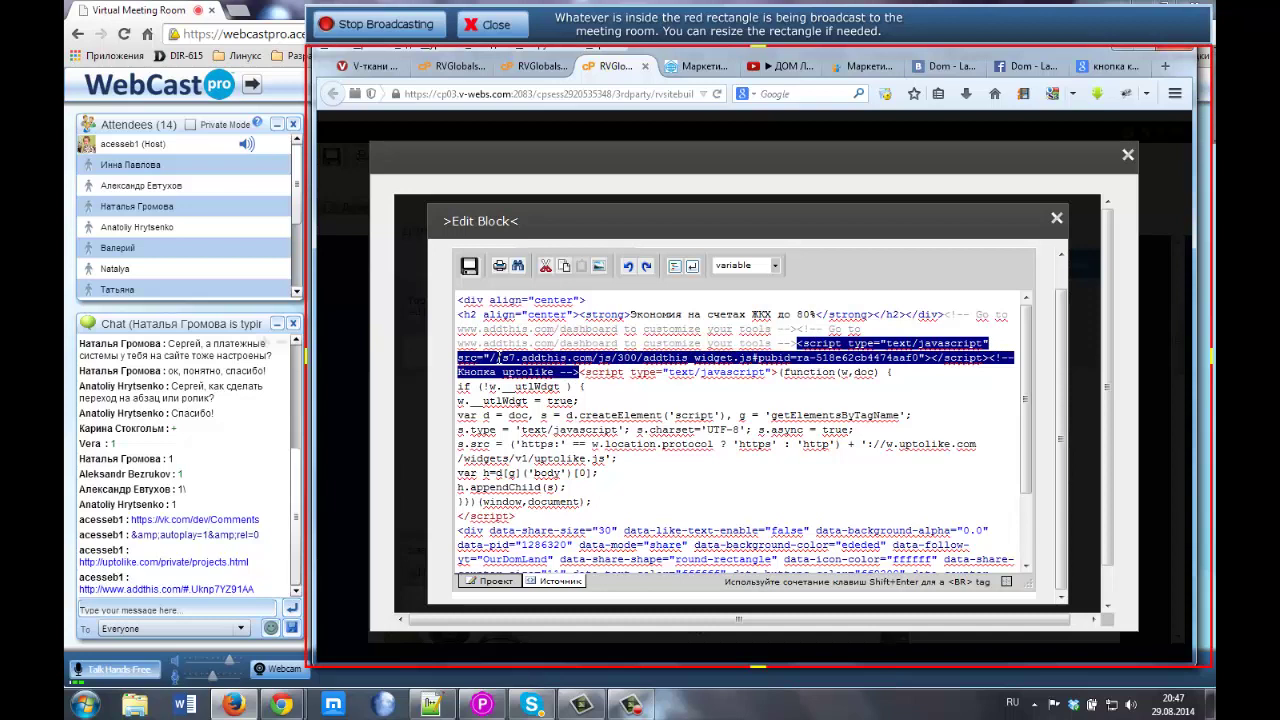
drag(499, 357, 600, 358)
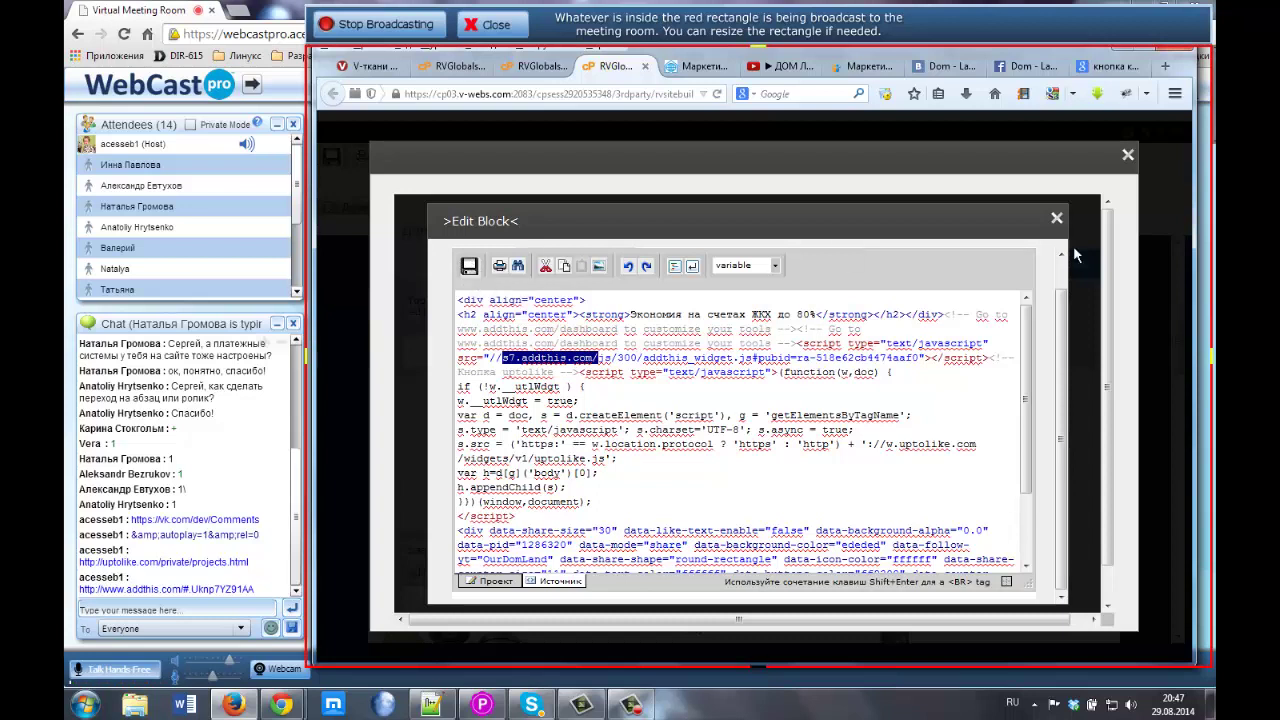
click(1056, 218)
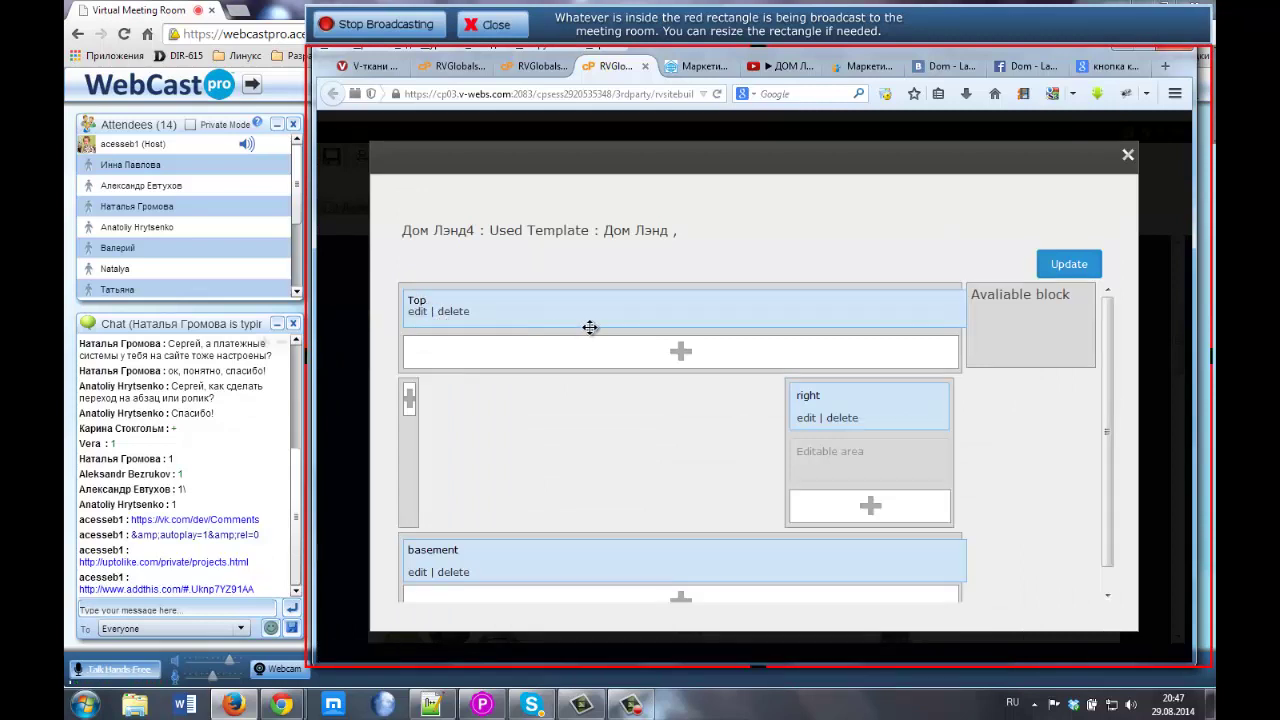
click(417, 311)
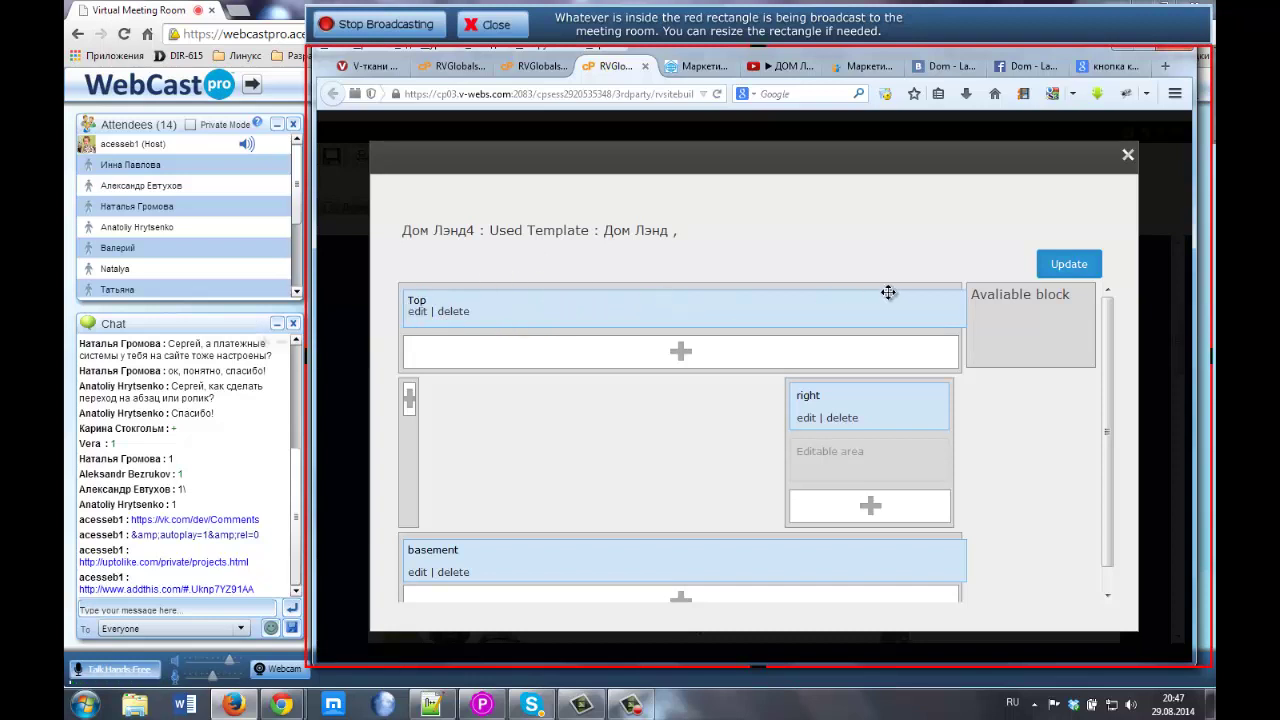
Examine the comment section near the end of the live Dom-Land marketing page, trying the VKontakte and Facebook comment fields
click(690, 65)
scroll(840, 458, down, 3)
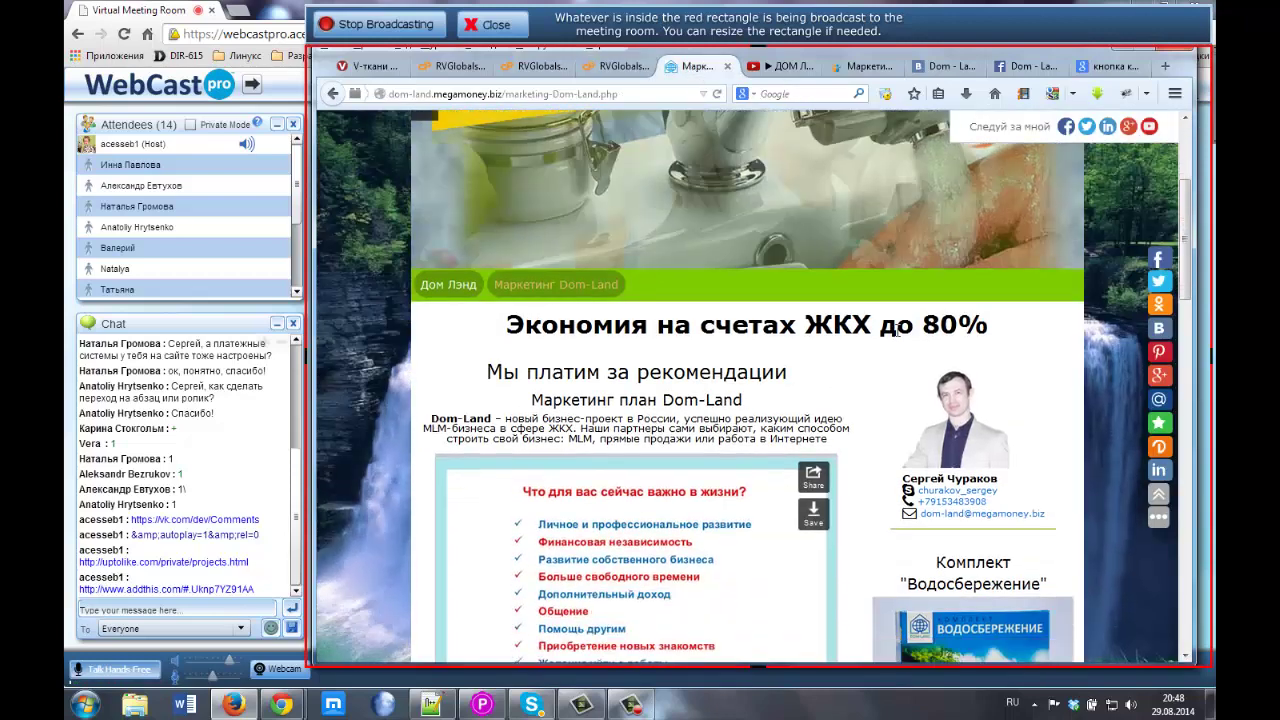
scroll(829, 386, down, 3)
scroll(829, 386, down, 10)
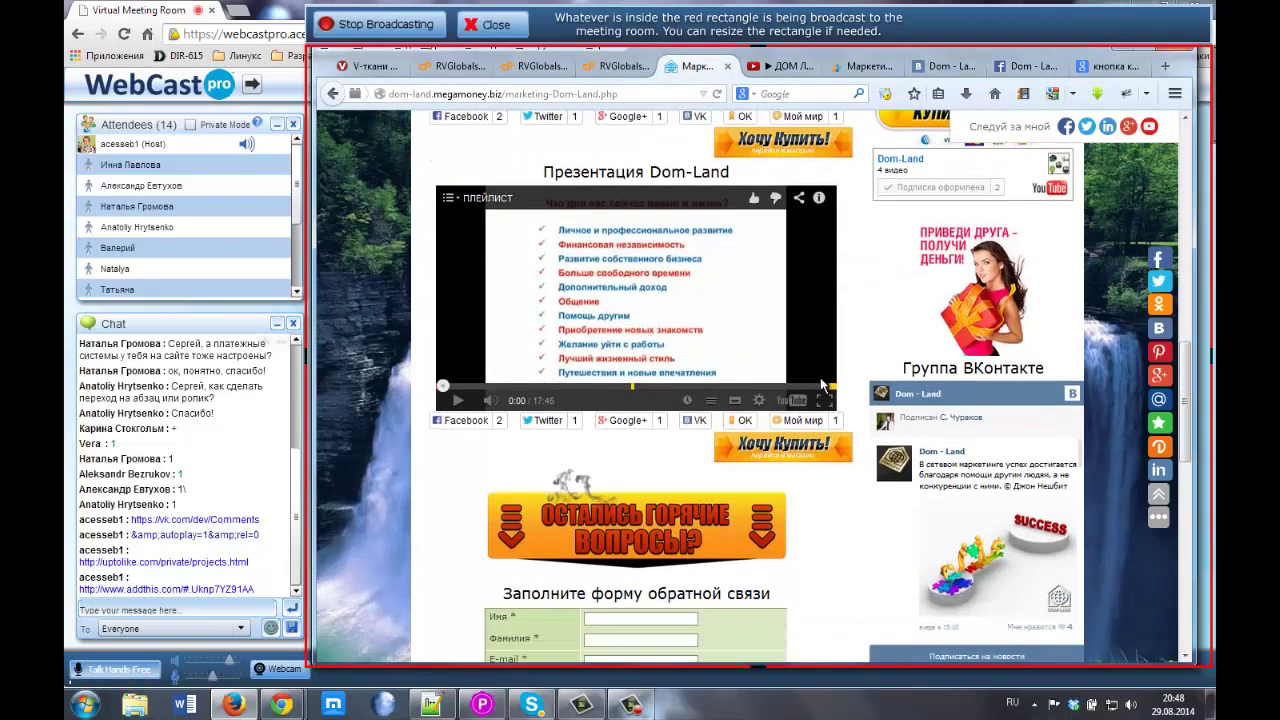
scroll(820, 386, down, 4)
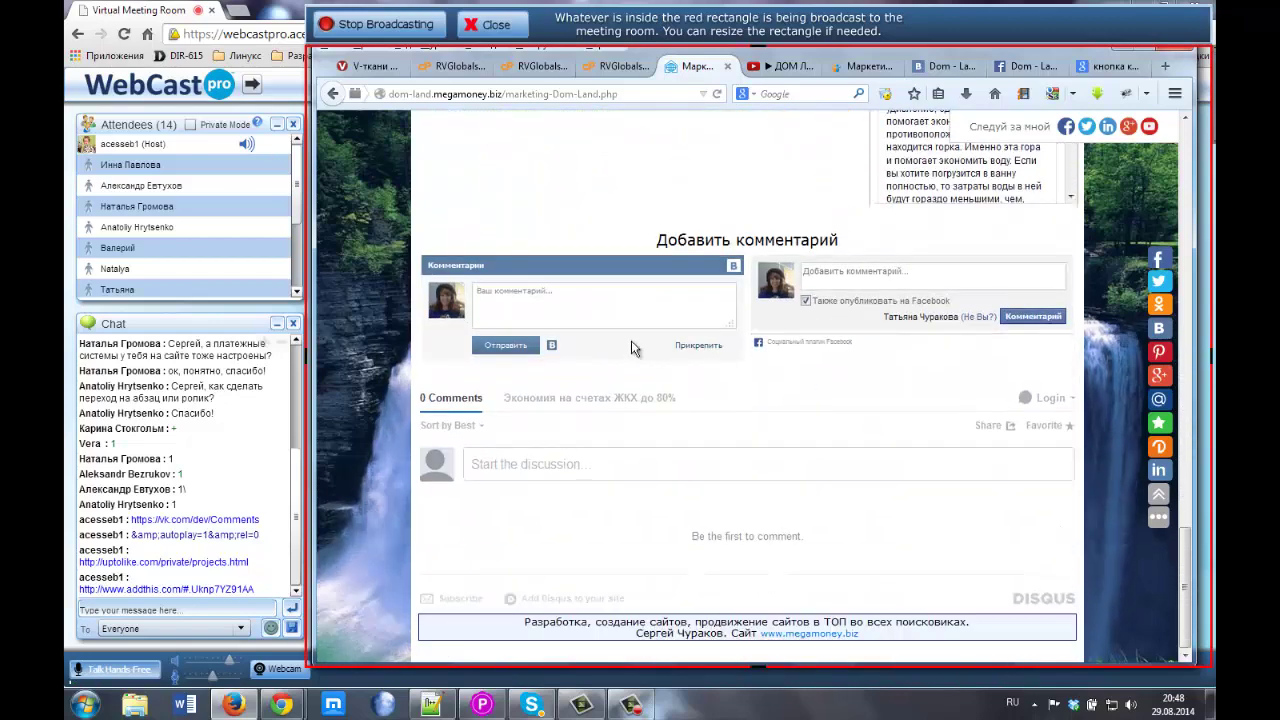
click(534, 297)
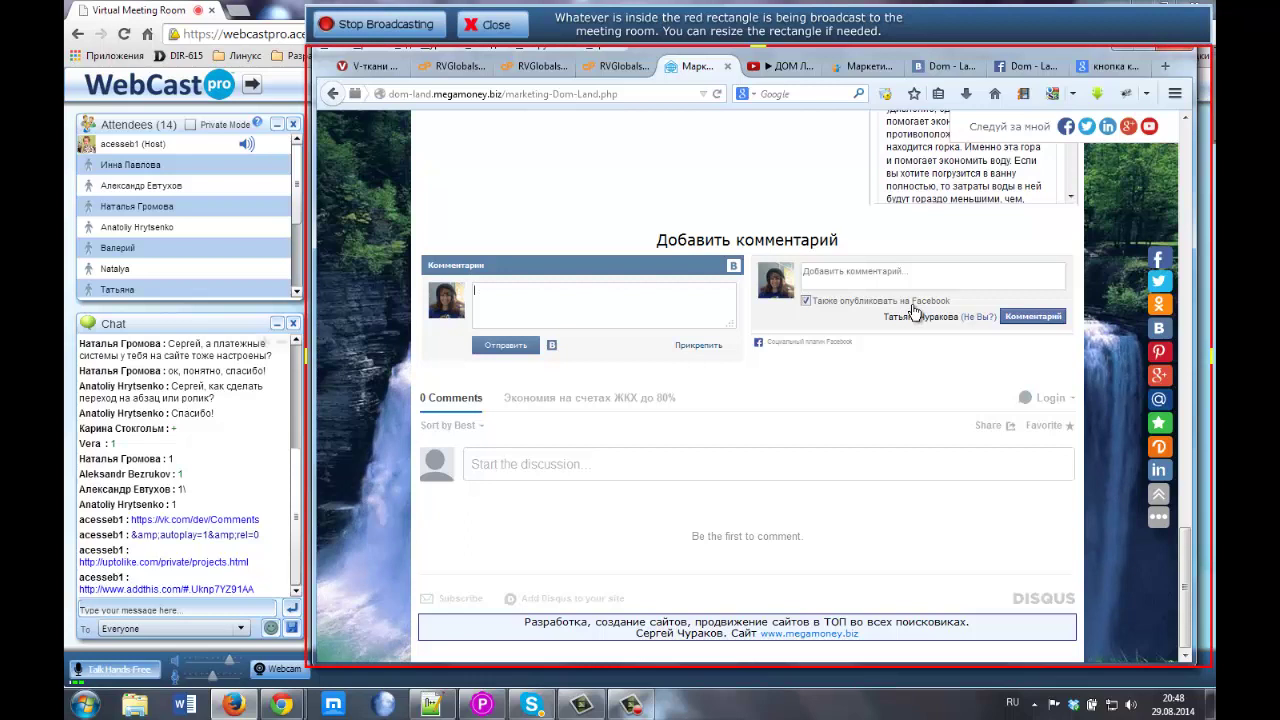
click(856, 271)
Return to the template editor, open a new empty block below the basement block, and close it without saving
click(607, 64)
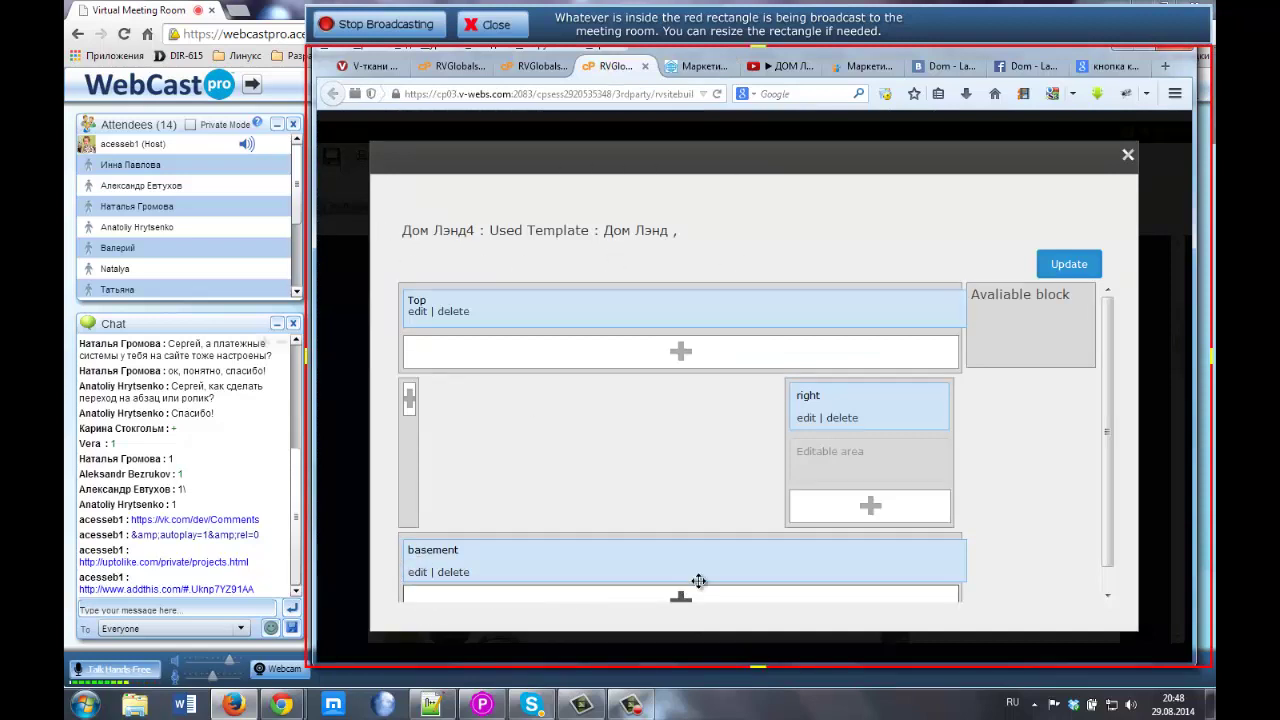
scroll(868, 541, down, 1)
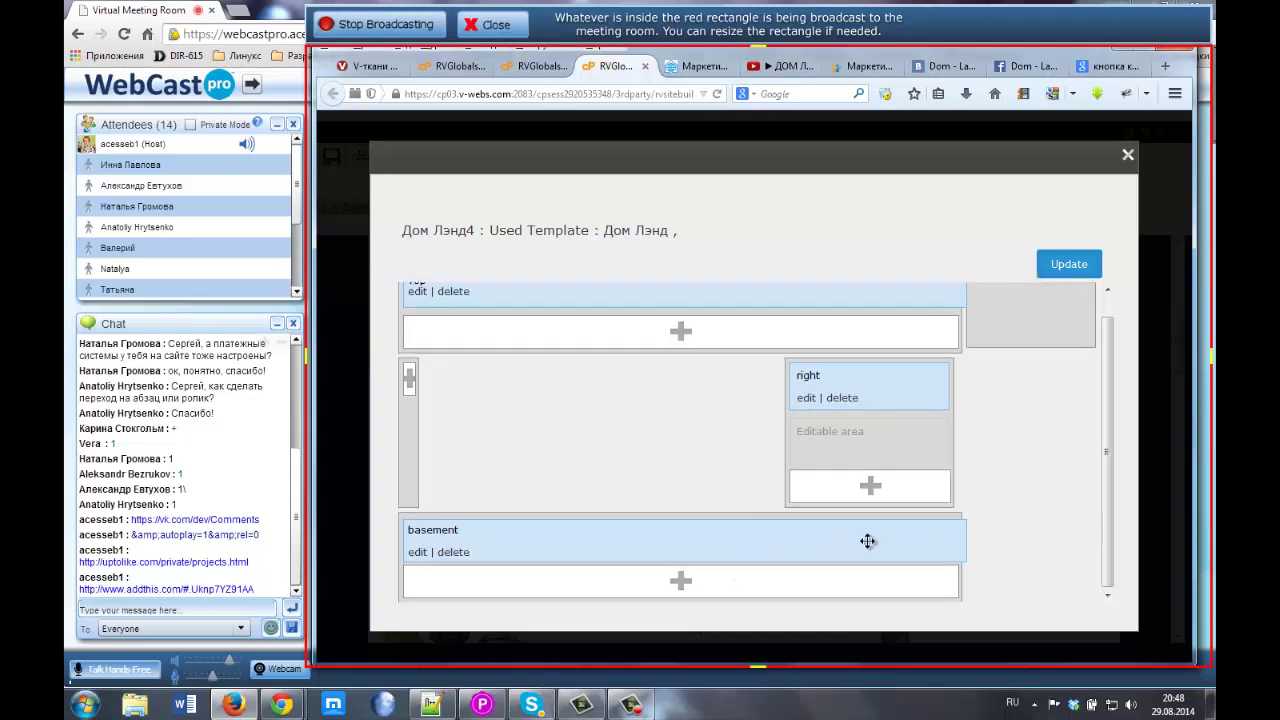
click(680, 580)
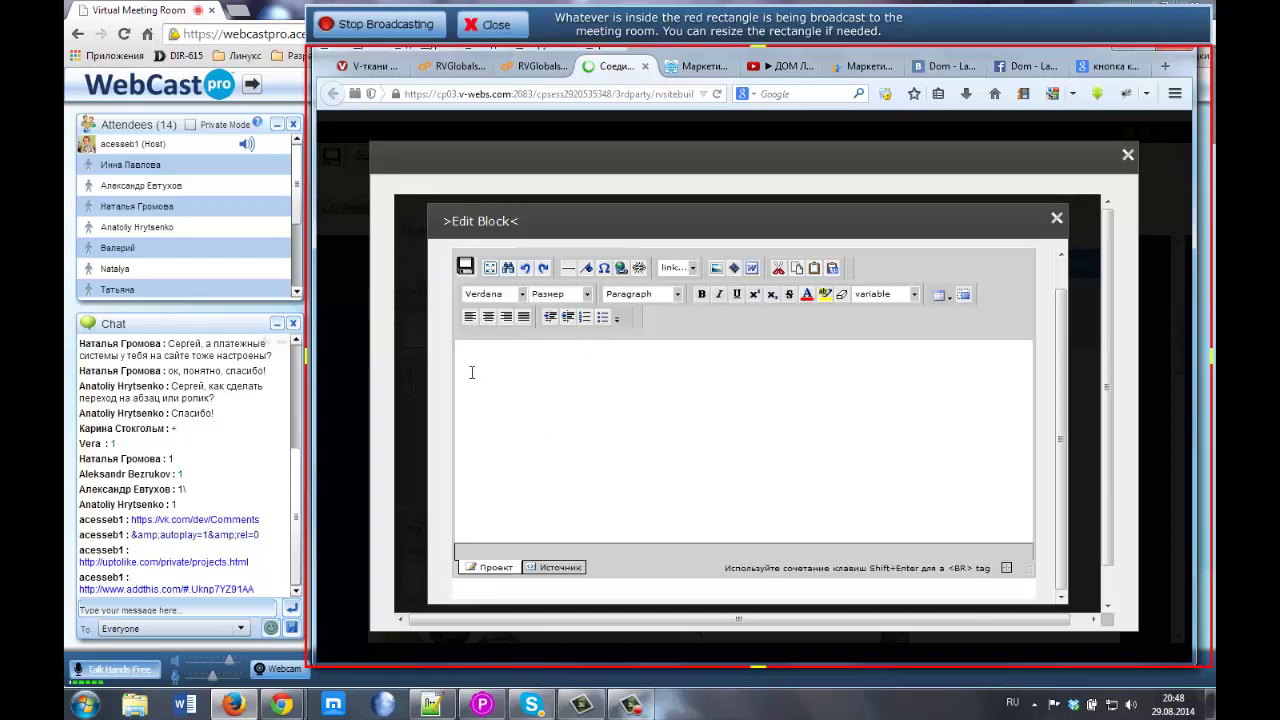
click(471, 372)
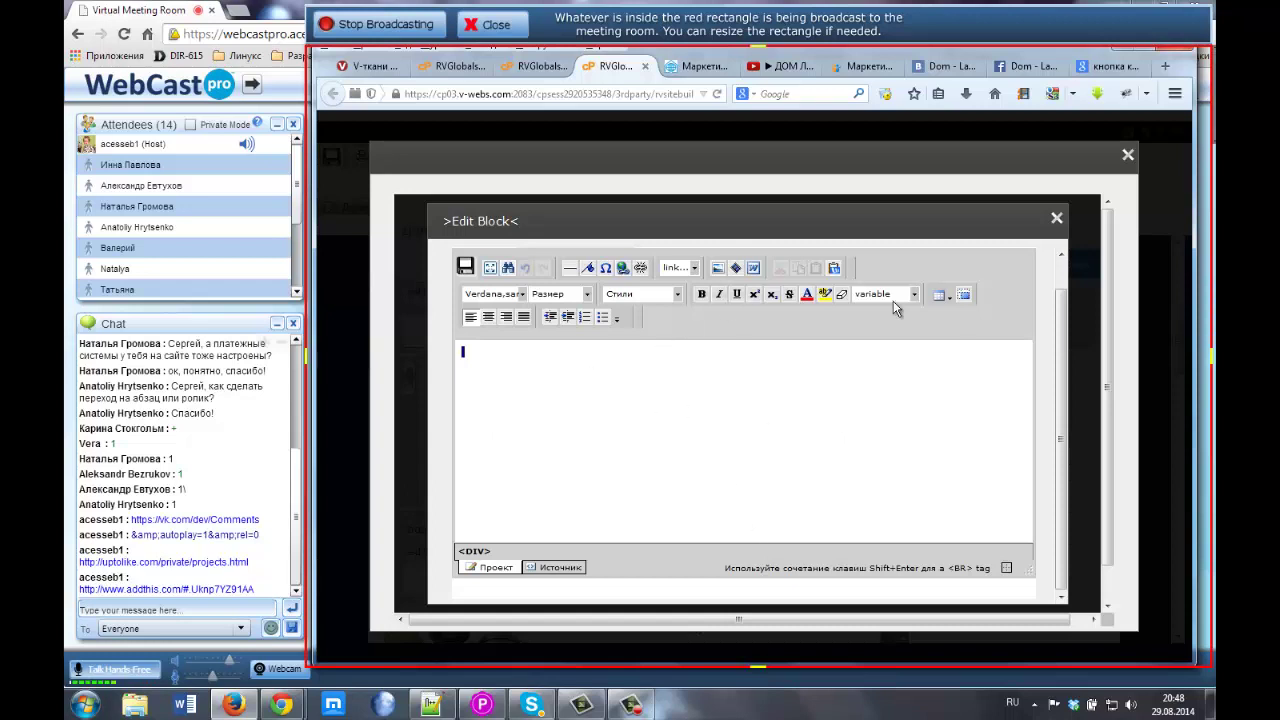
click(1057, 218)
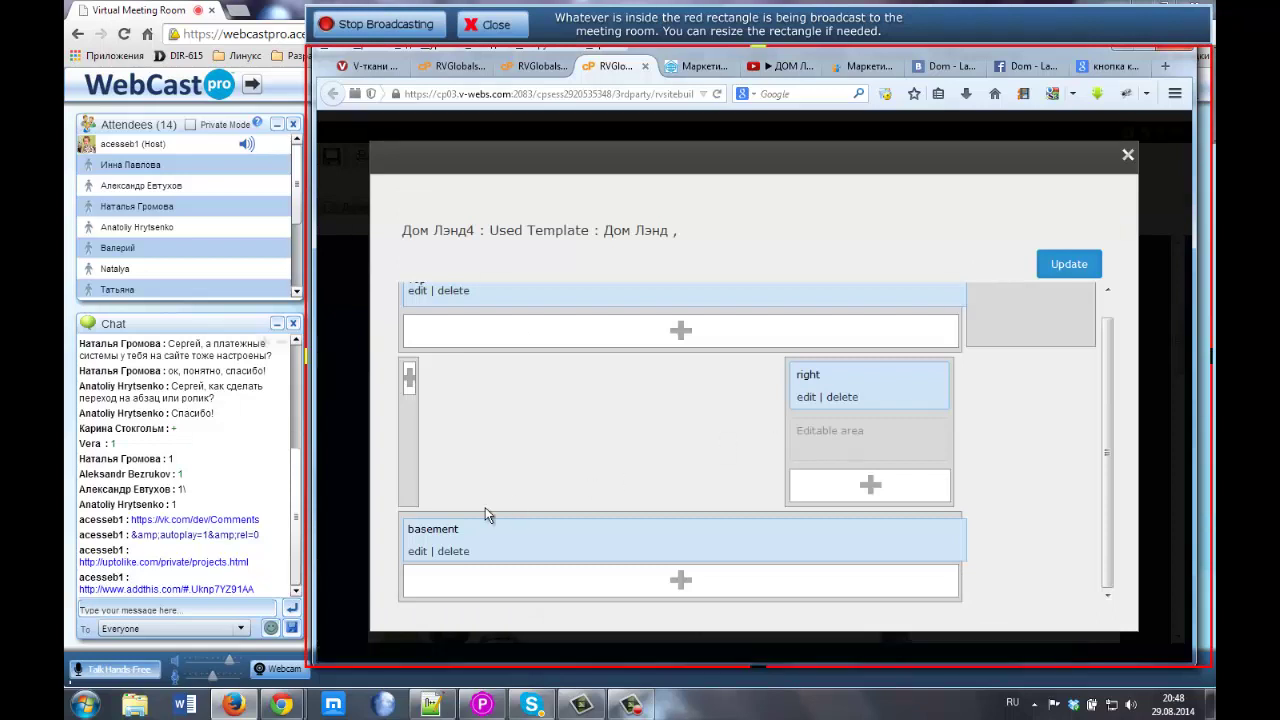
Open the basement block for editing and compare its "Добавить комментарий" heading and comment scripts with the comment widgets on the live page
click(413, 553)
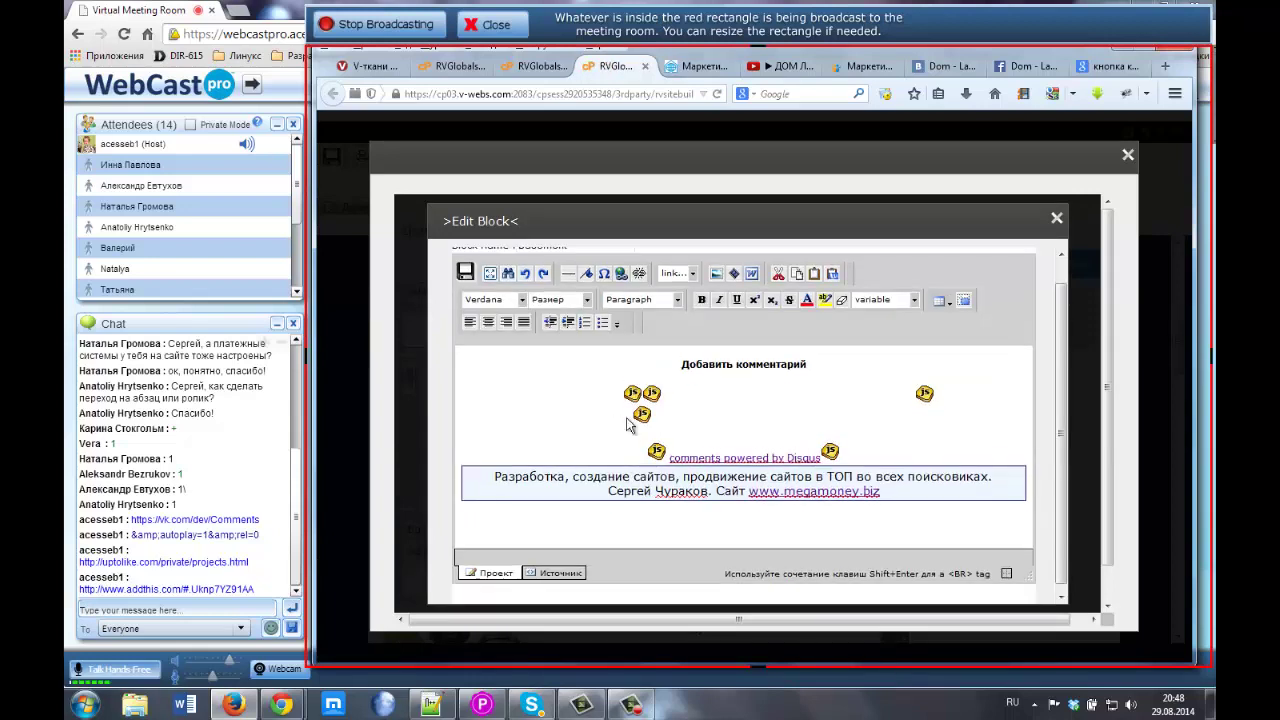
drag(683, 388, 808, 388)
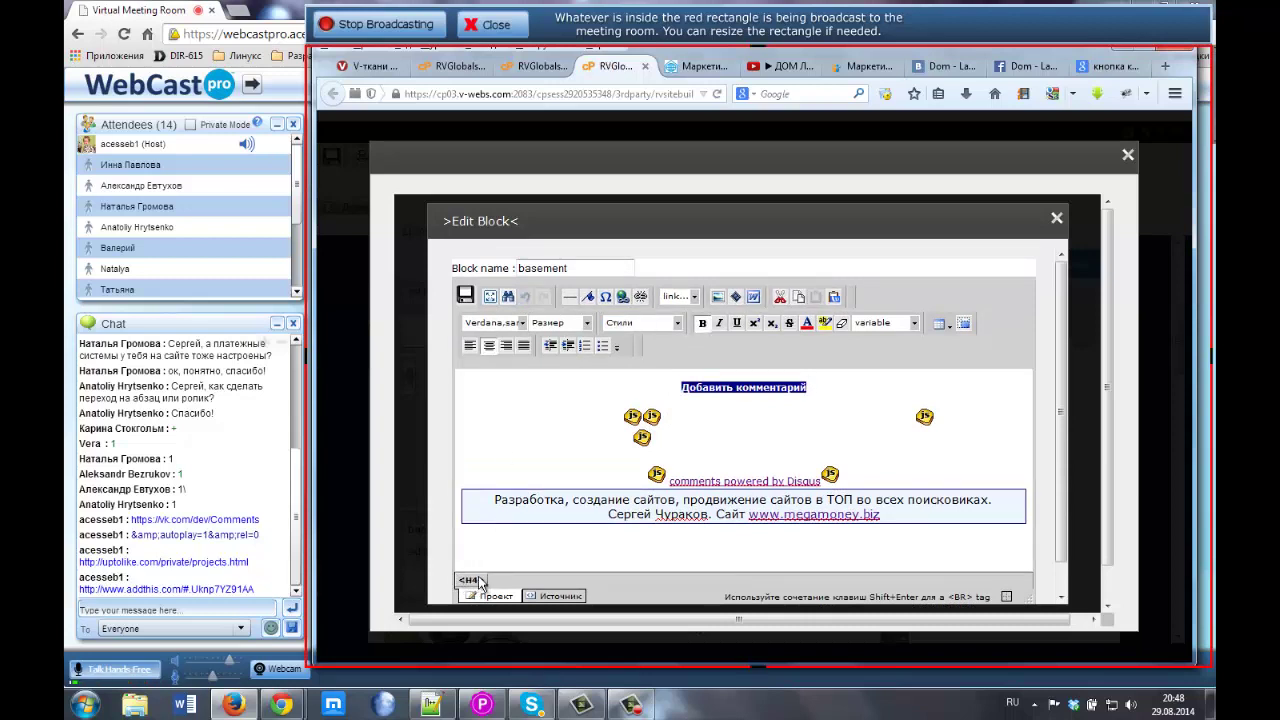
click(696, 67)
drag(675, 240, 812, 241)
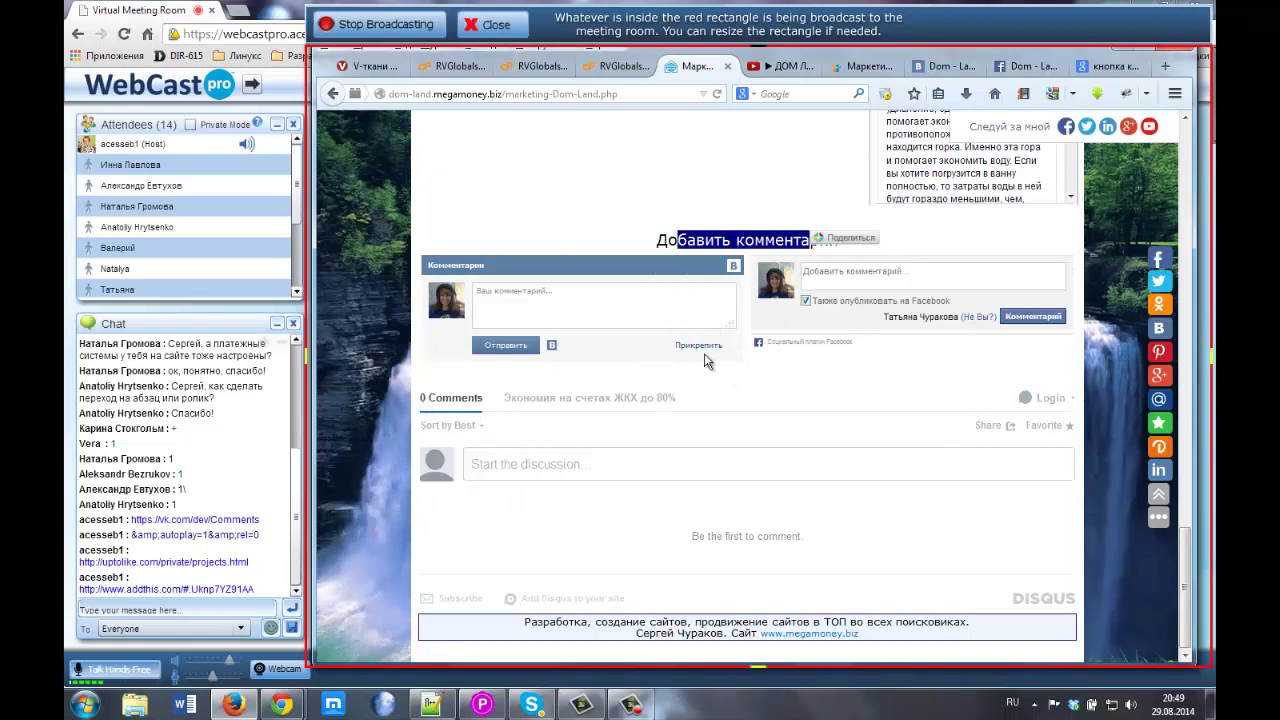
click(488, 462)
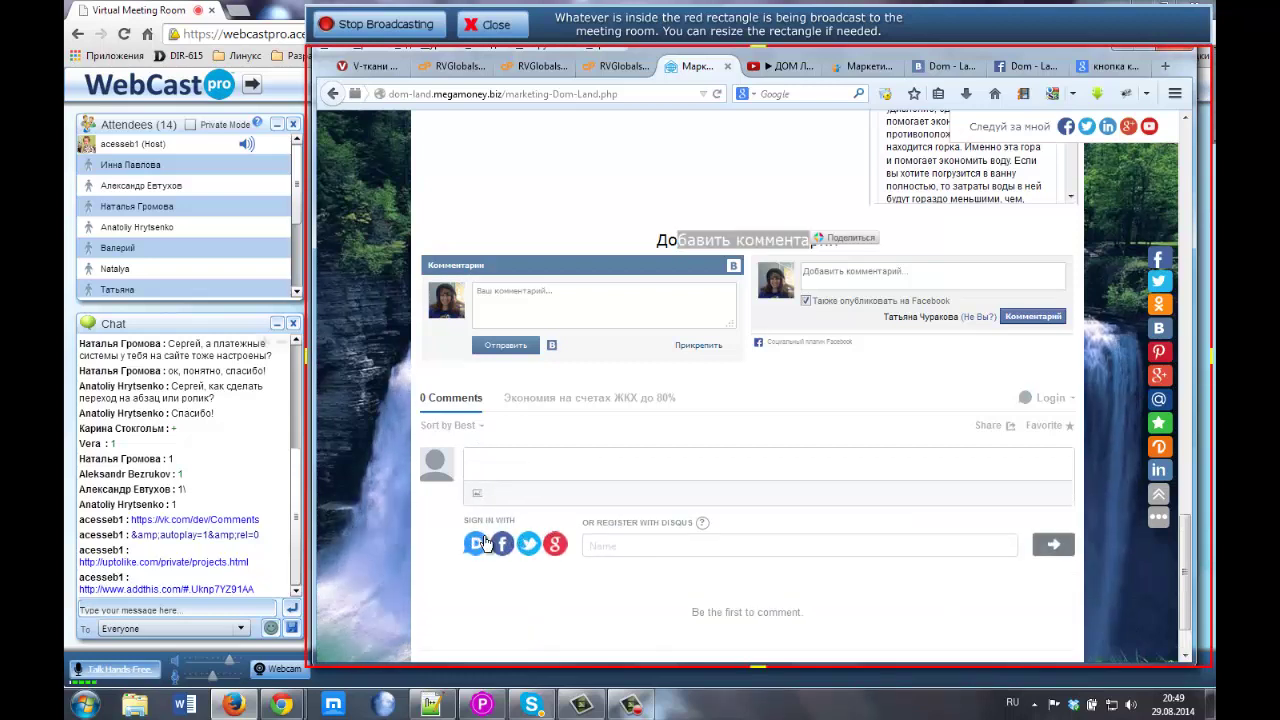
click(604, 65)
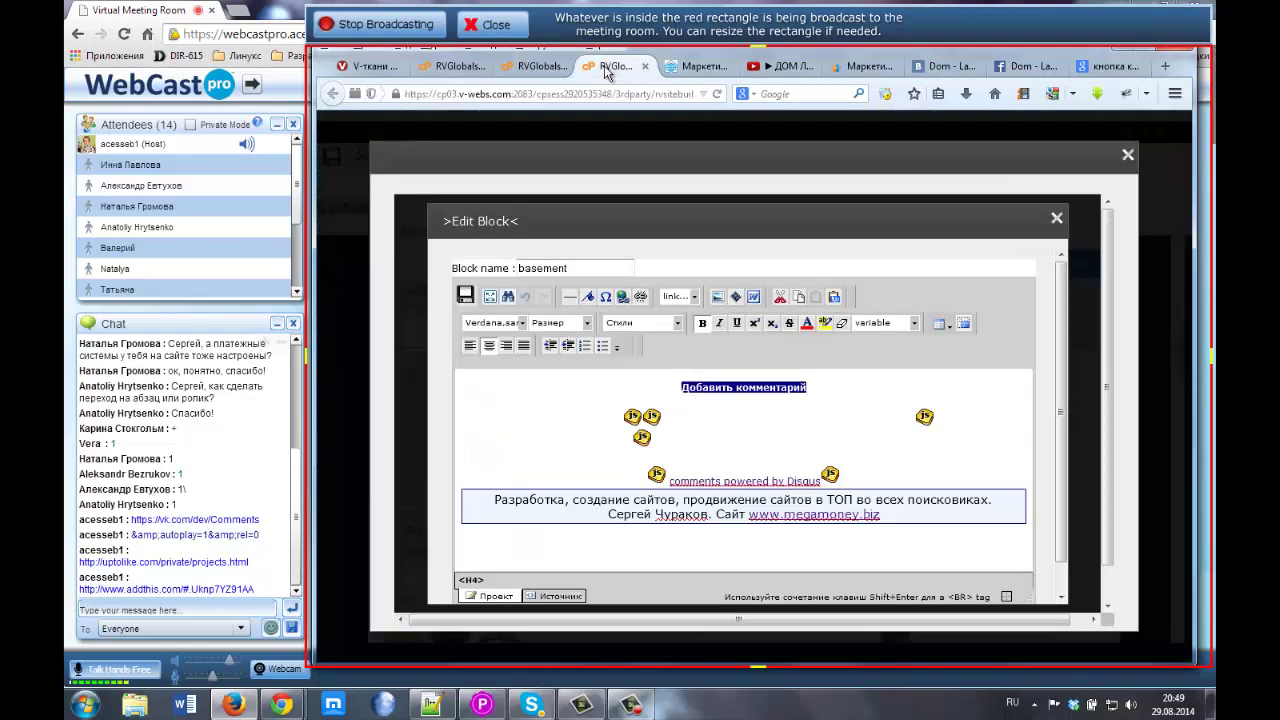
click(682, 441)
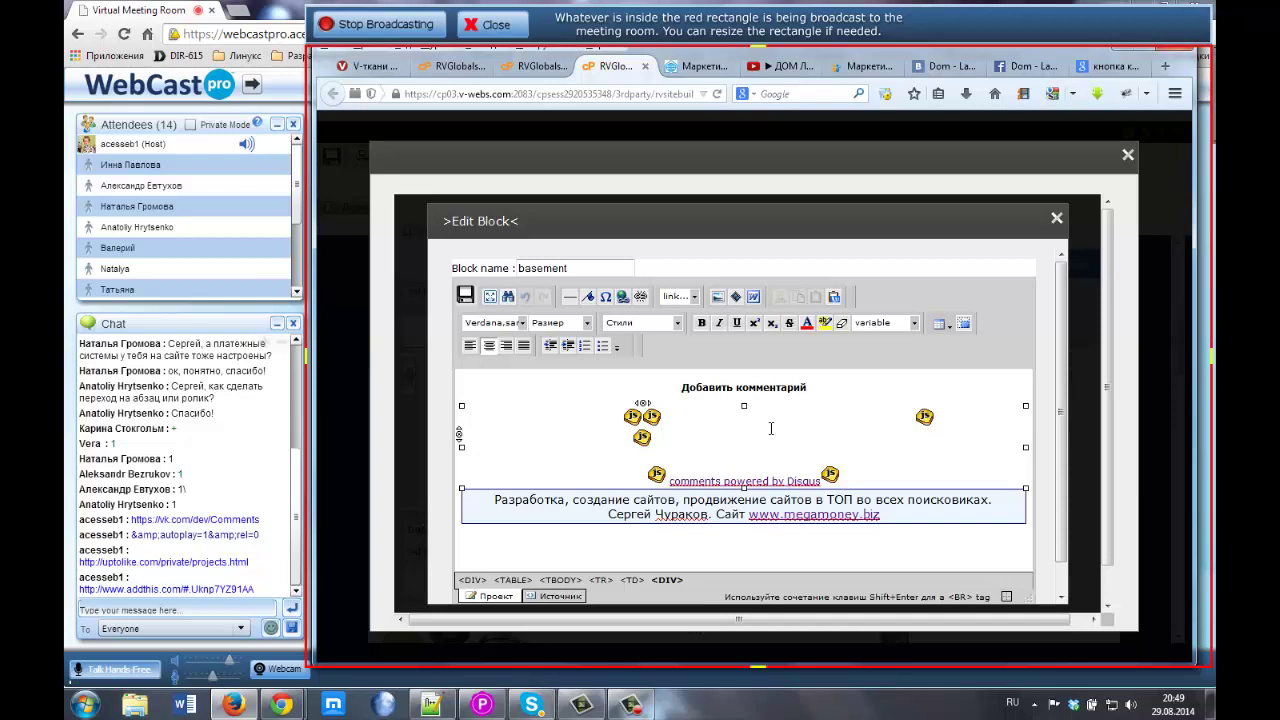
Show the basement block's table borders and start inserting a table on a new line below the "Добавить комментарий" heading
click(1006, 597)
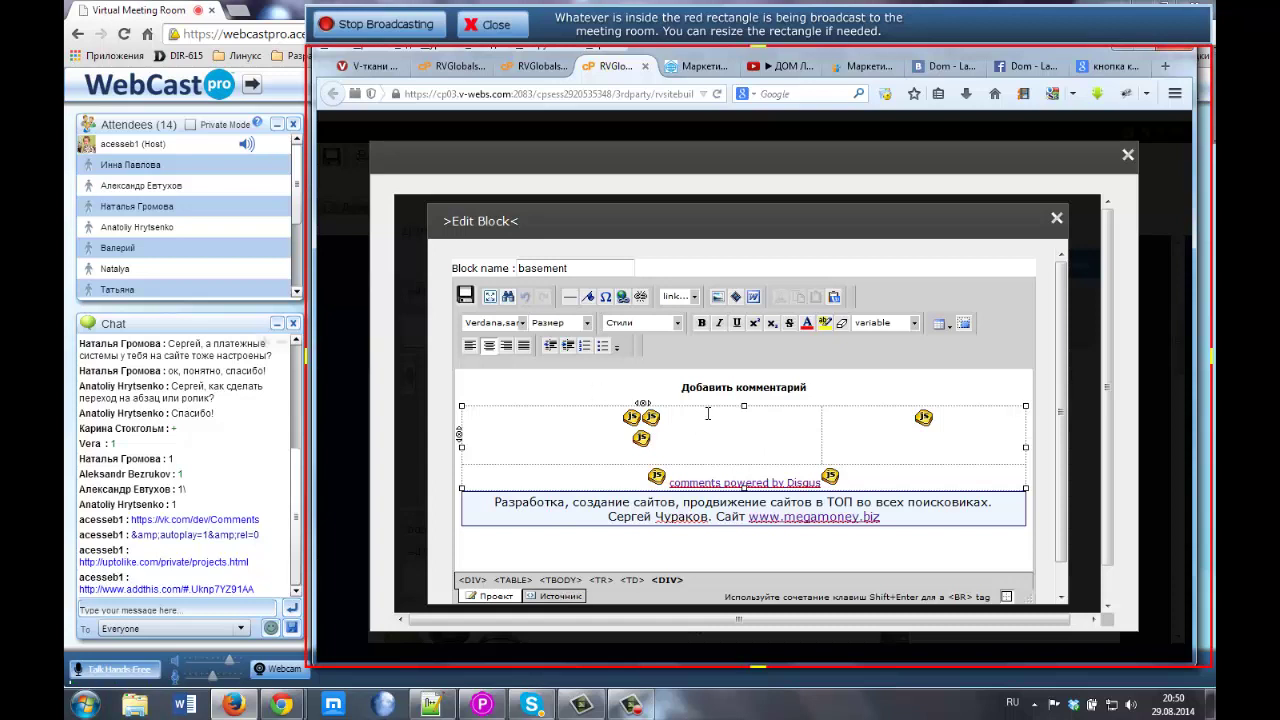
click(811, 387)
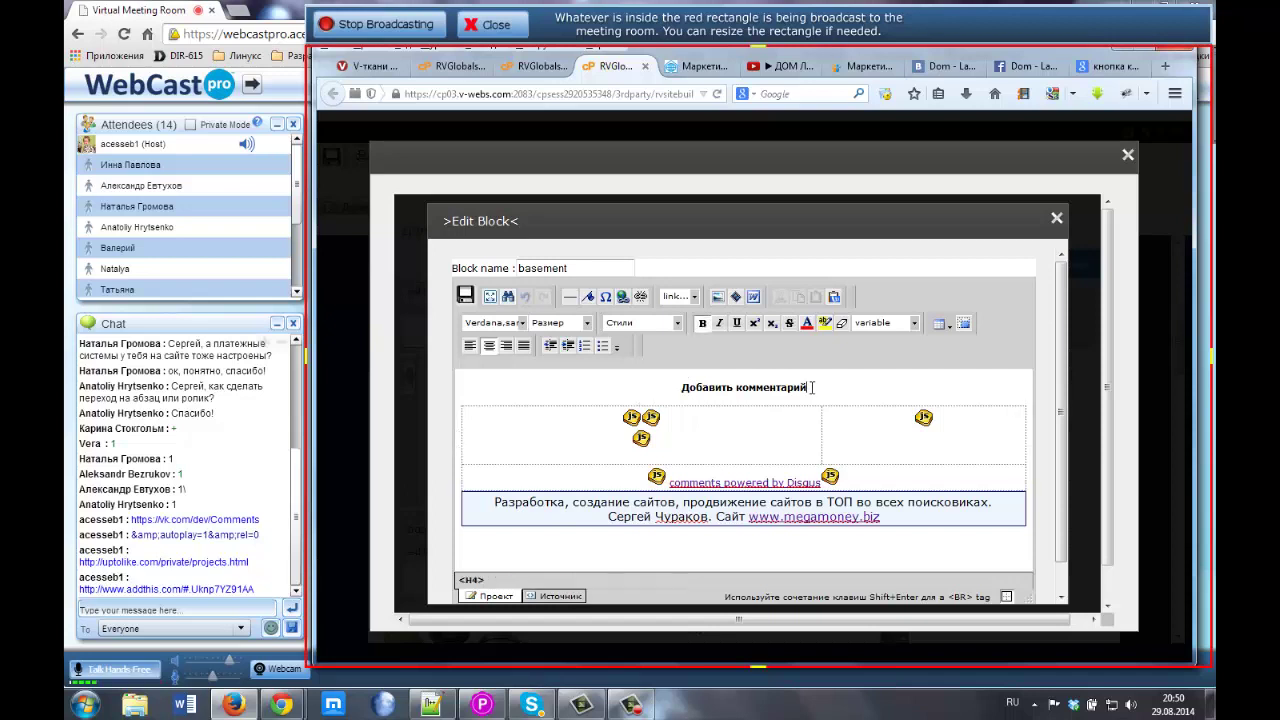
key(Return)
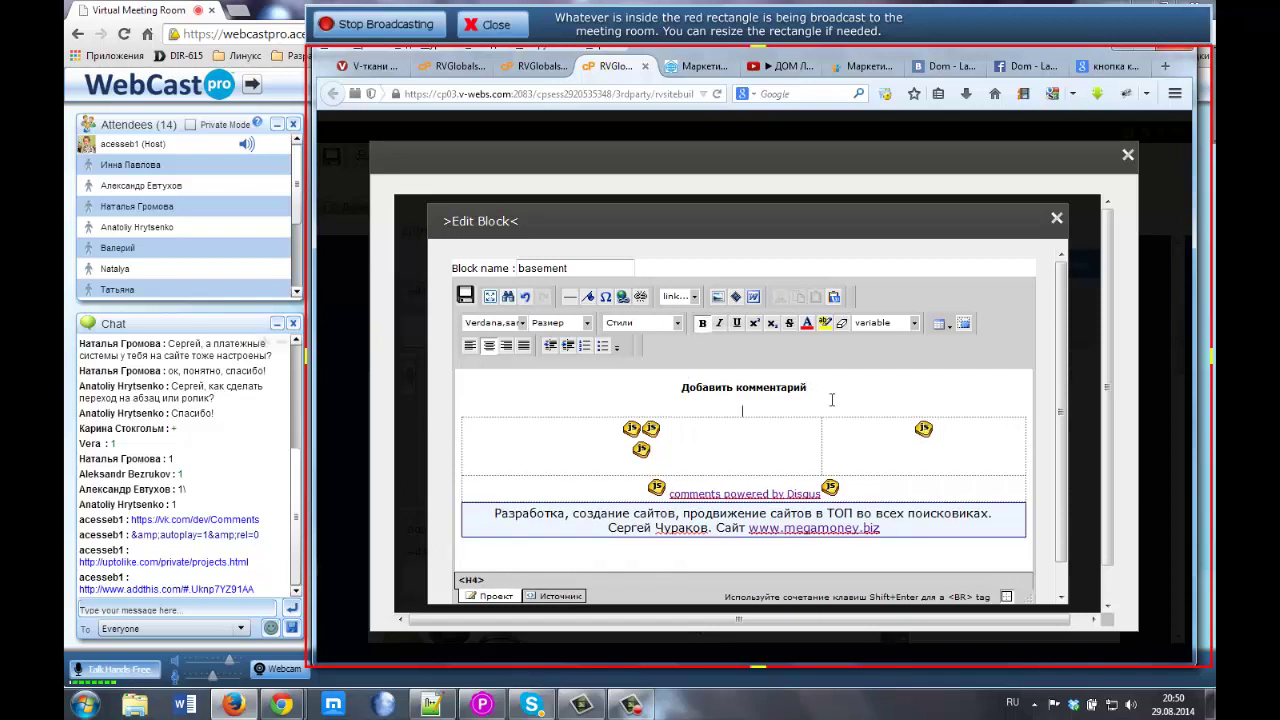
click(940, 324)
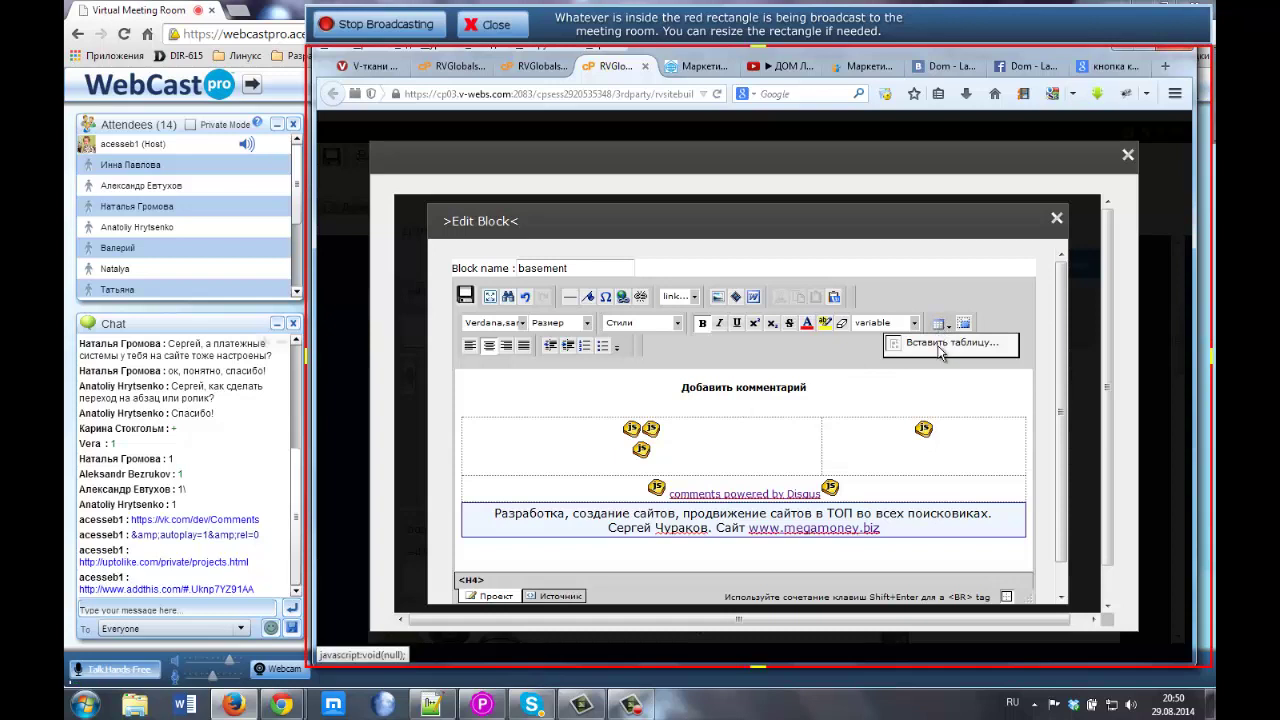
click(938, 345)
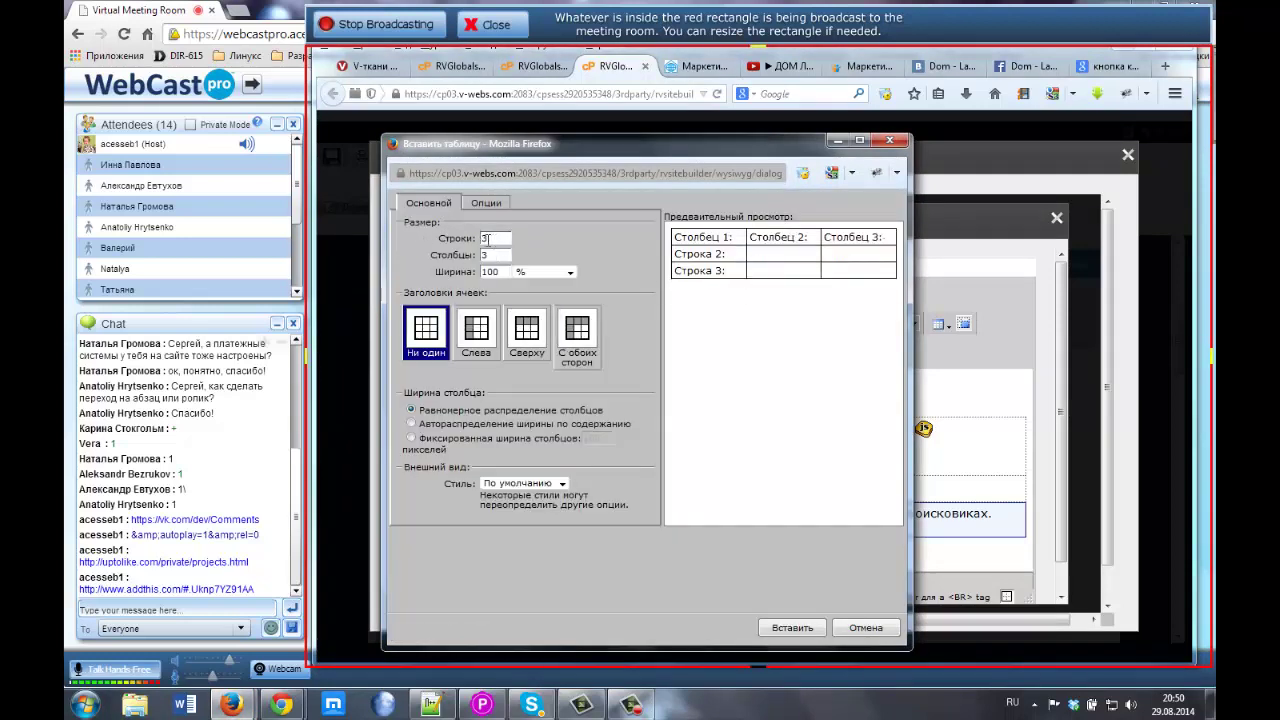
Set the new table to 2 rows and 2 columns, with column widths distributed automatically by content
double_click(488, 238)
text(2)
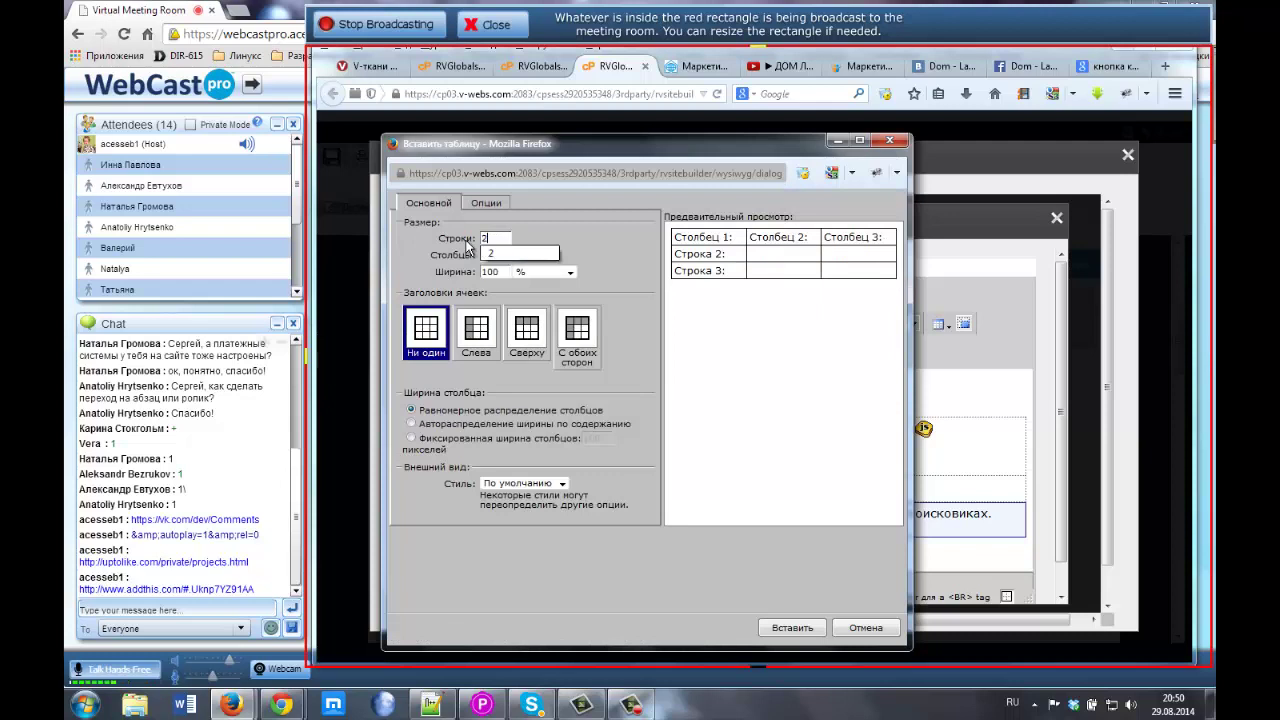
click(461, 253)
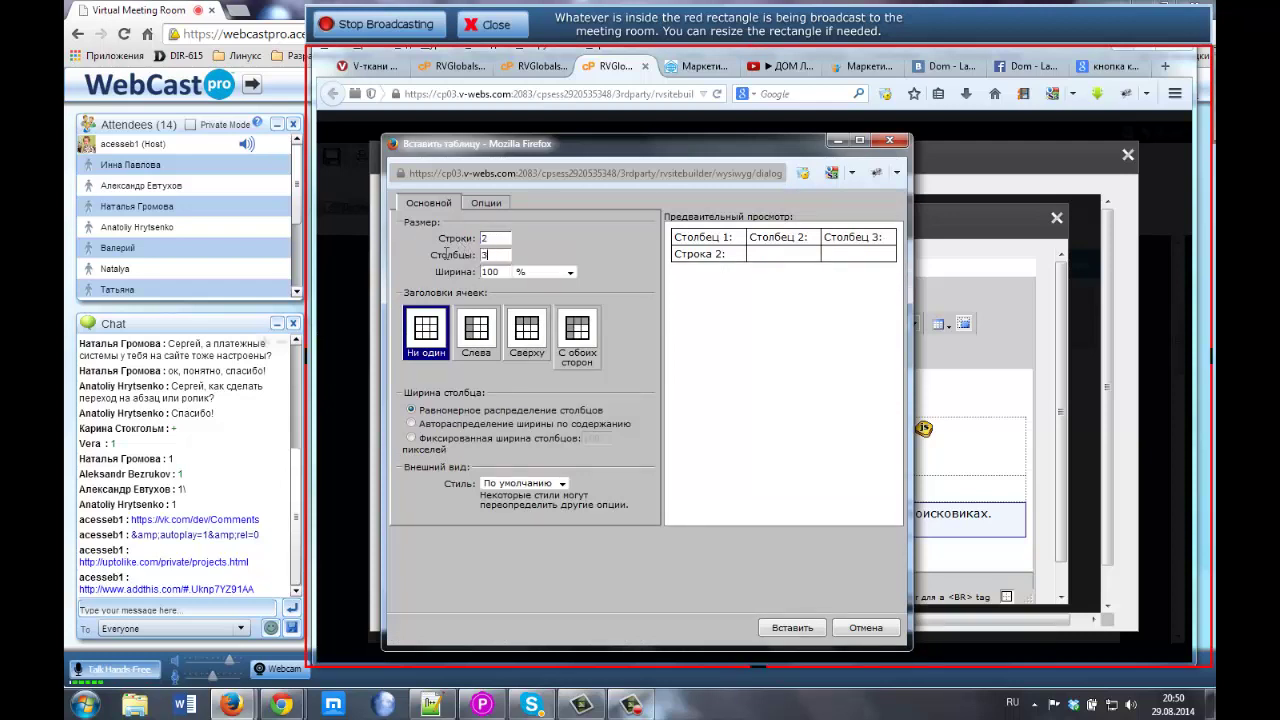
text(2)
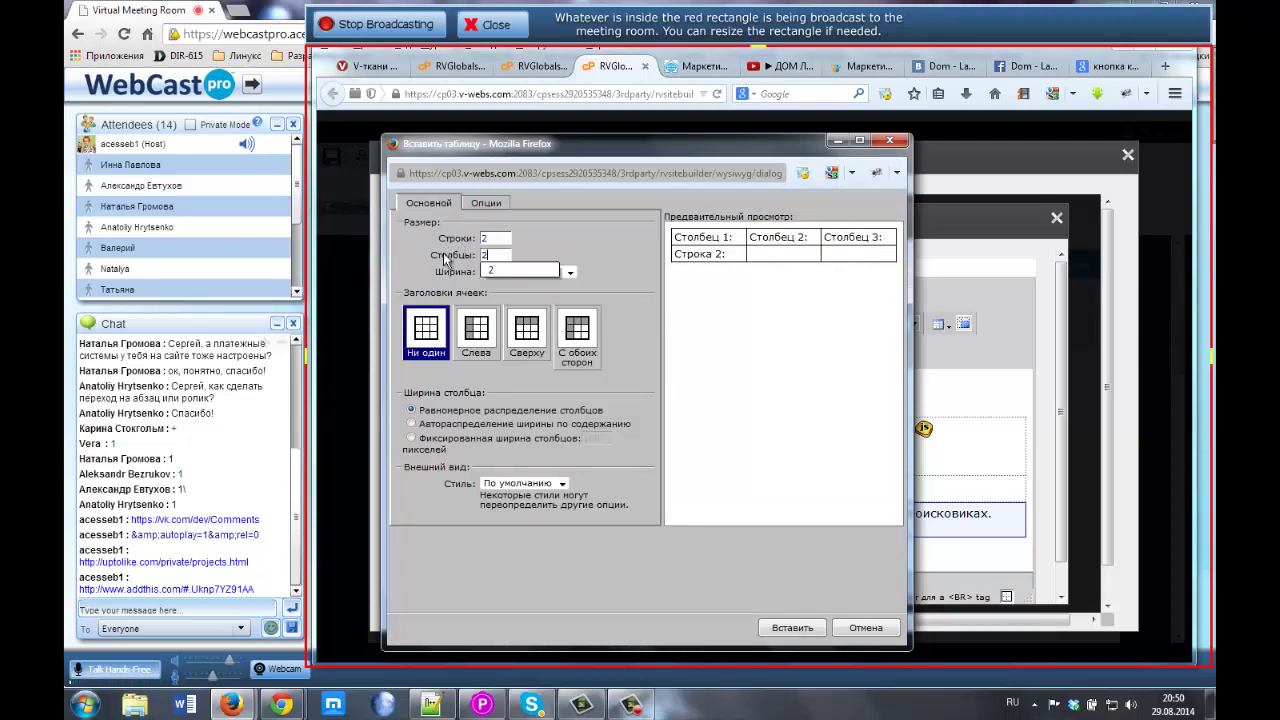
click(520, 272)
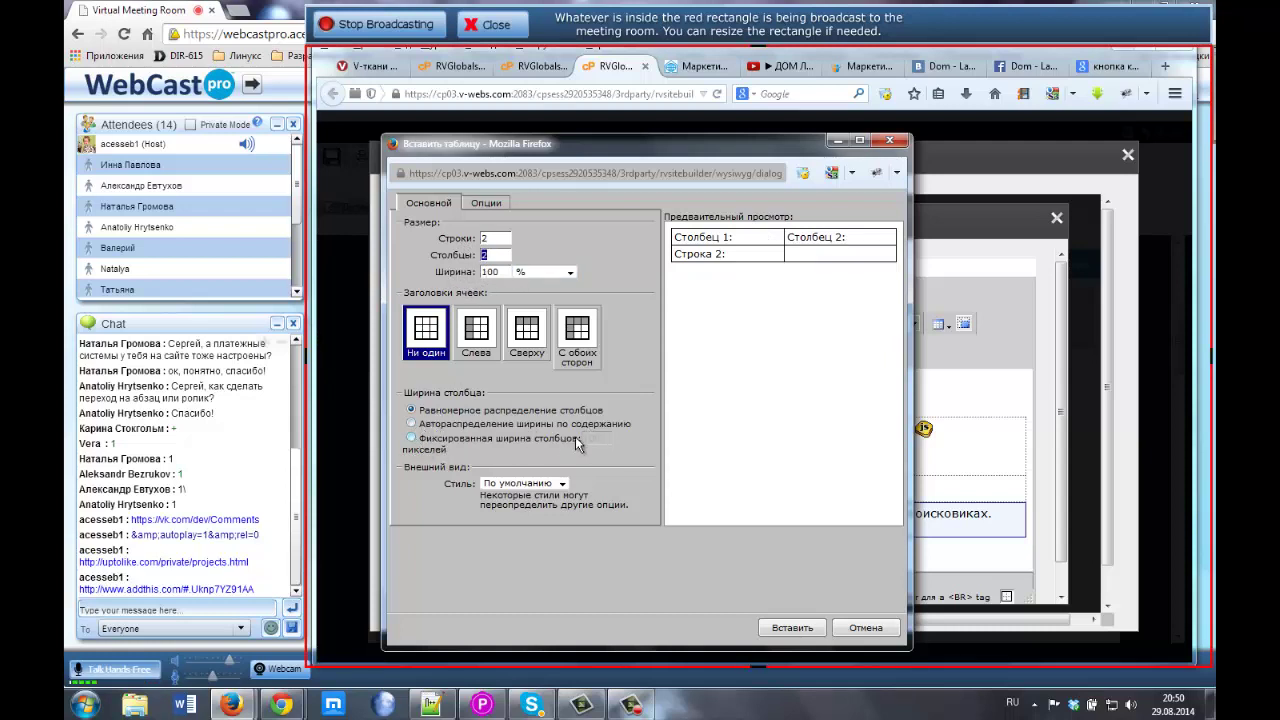
click(412, 439)
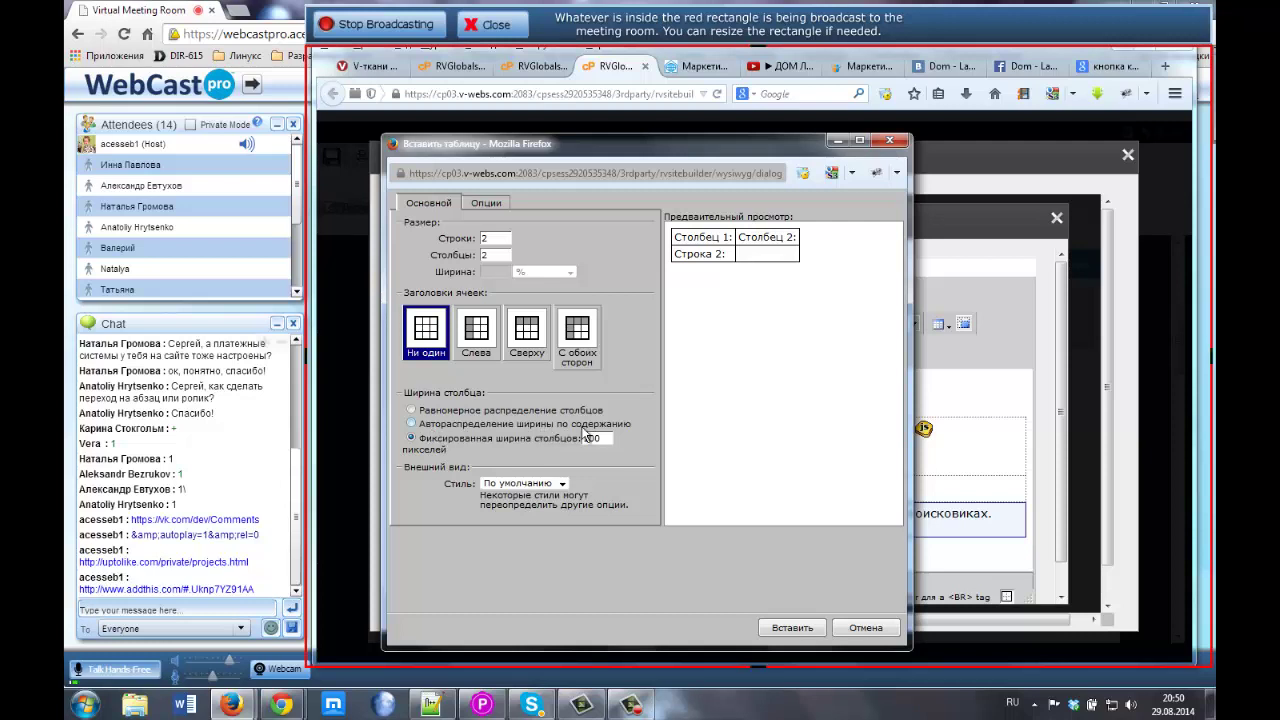
click(410, 423)
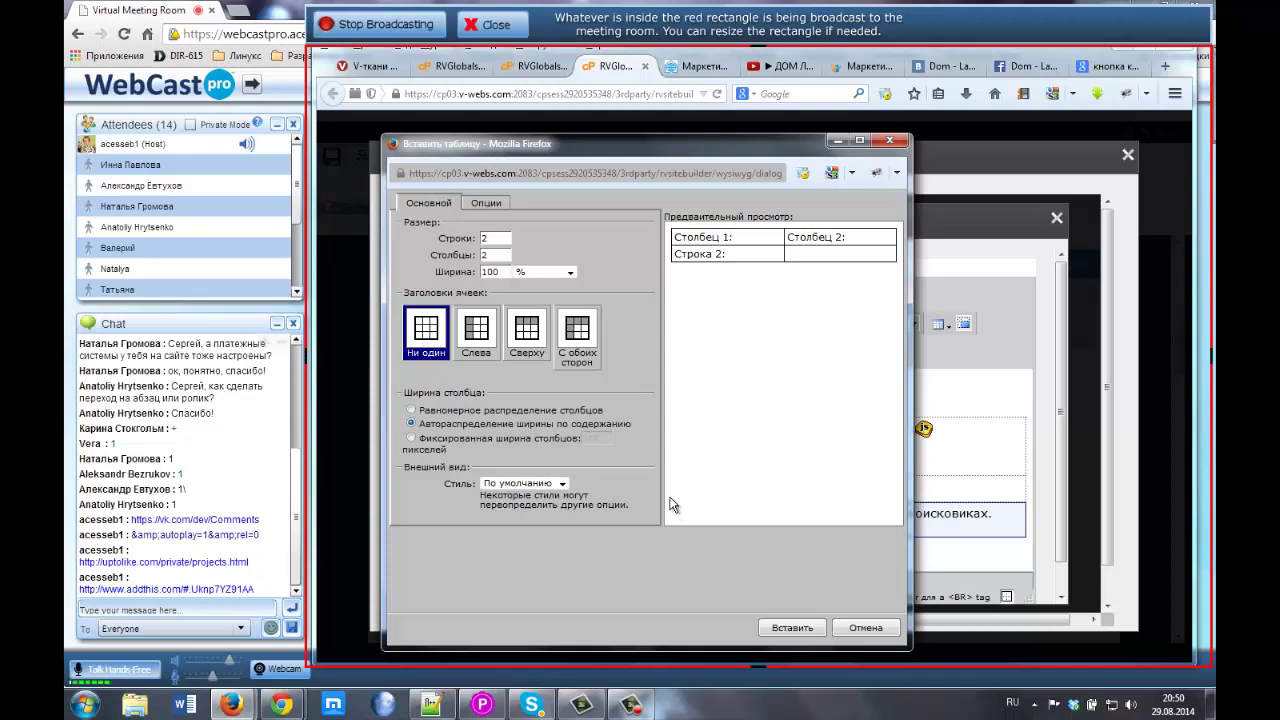
Check the comment widgets' layout on the live Dom-Land marketing page, and return to the table insertion settings
click(713, 60)
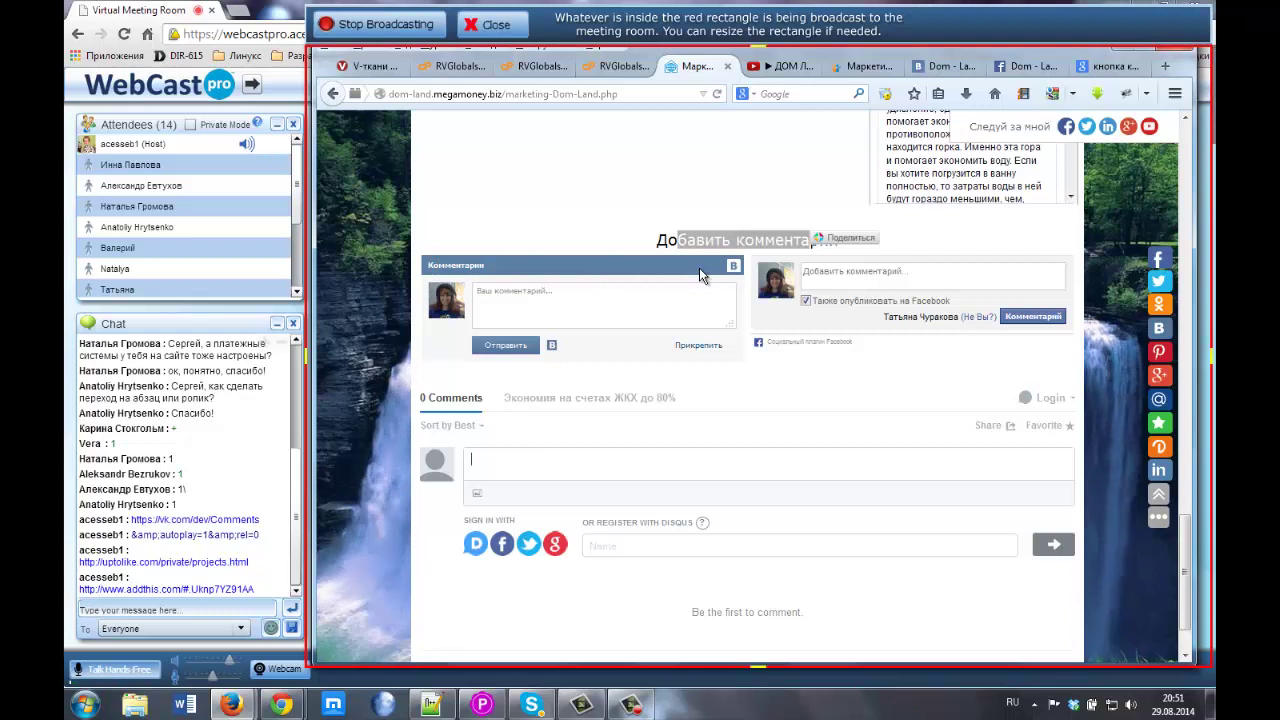
click(604, 66)
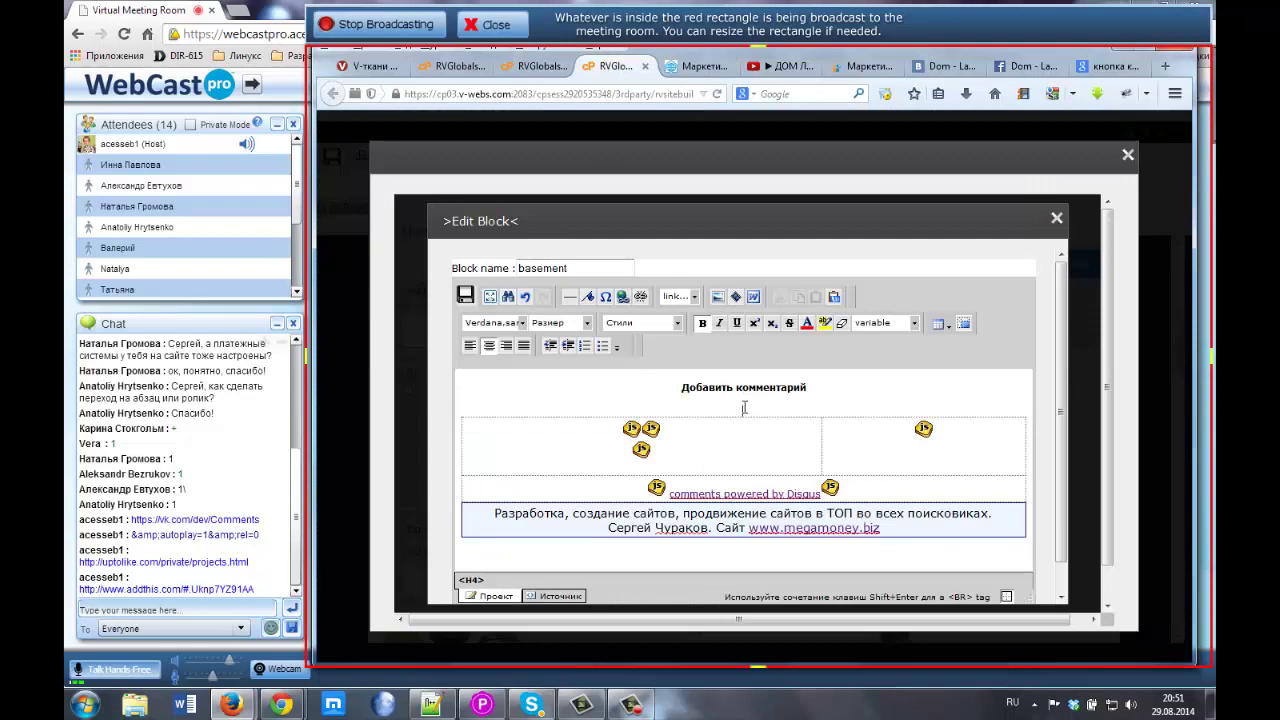
mouse_move(231, 704)
click(330, 627)
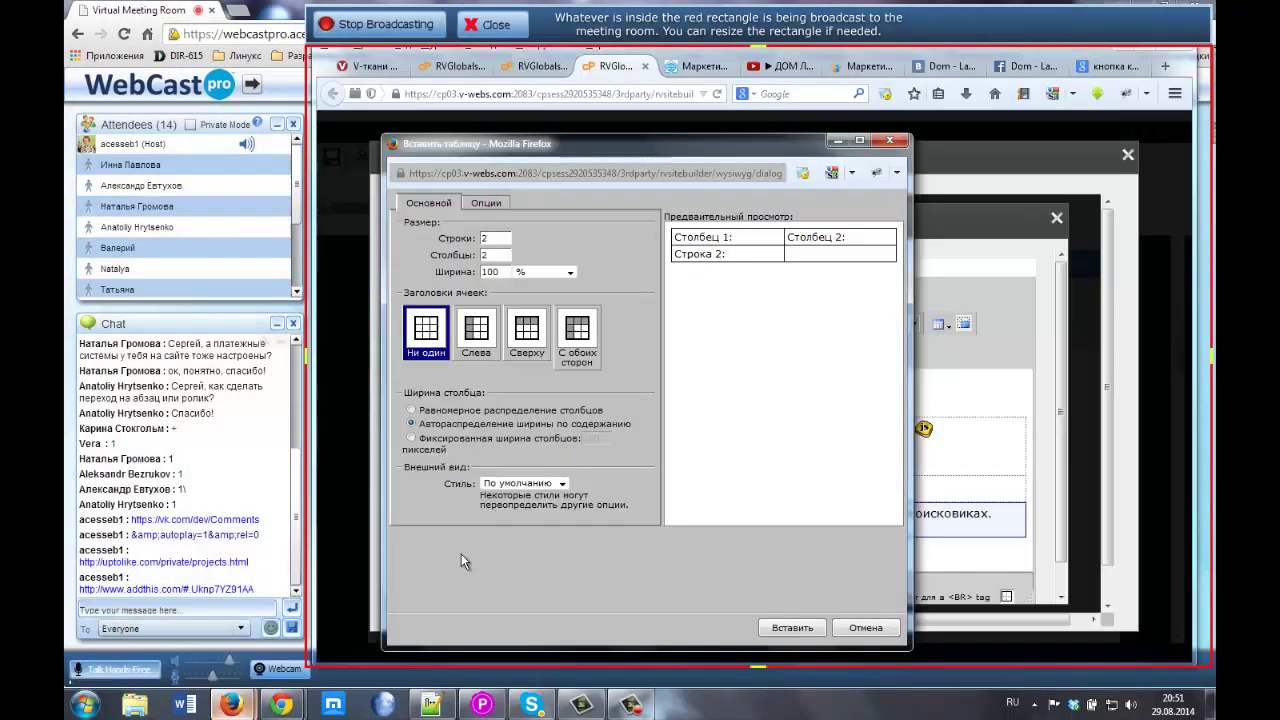
drag(583, 162, 648, 152)
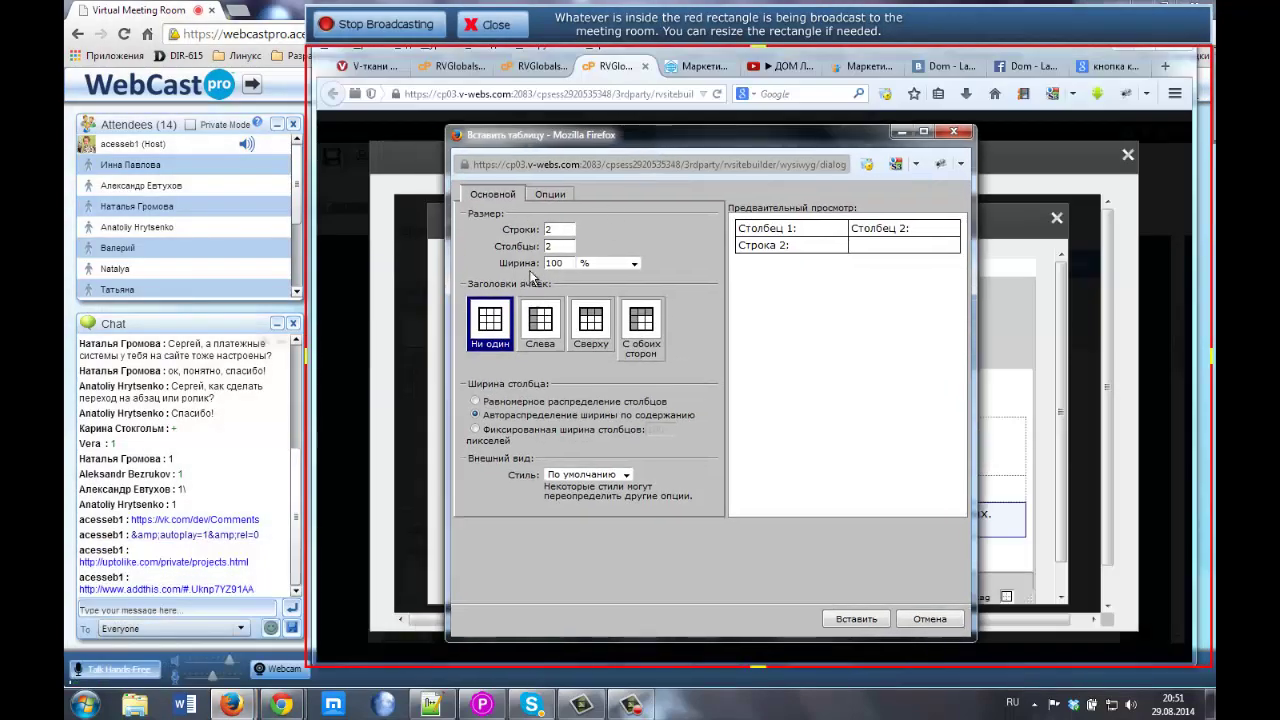
Insert a table with 2 rows and 2 columns, 100% wide with a 1-pixel border, into the basement block
click(556, 246)
click(549, 194)
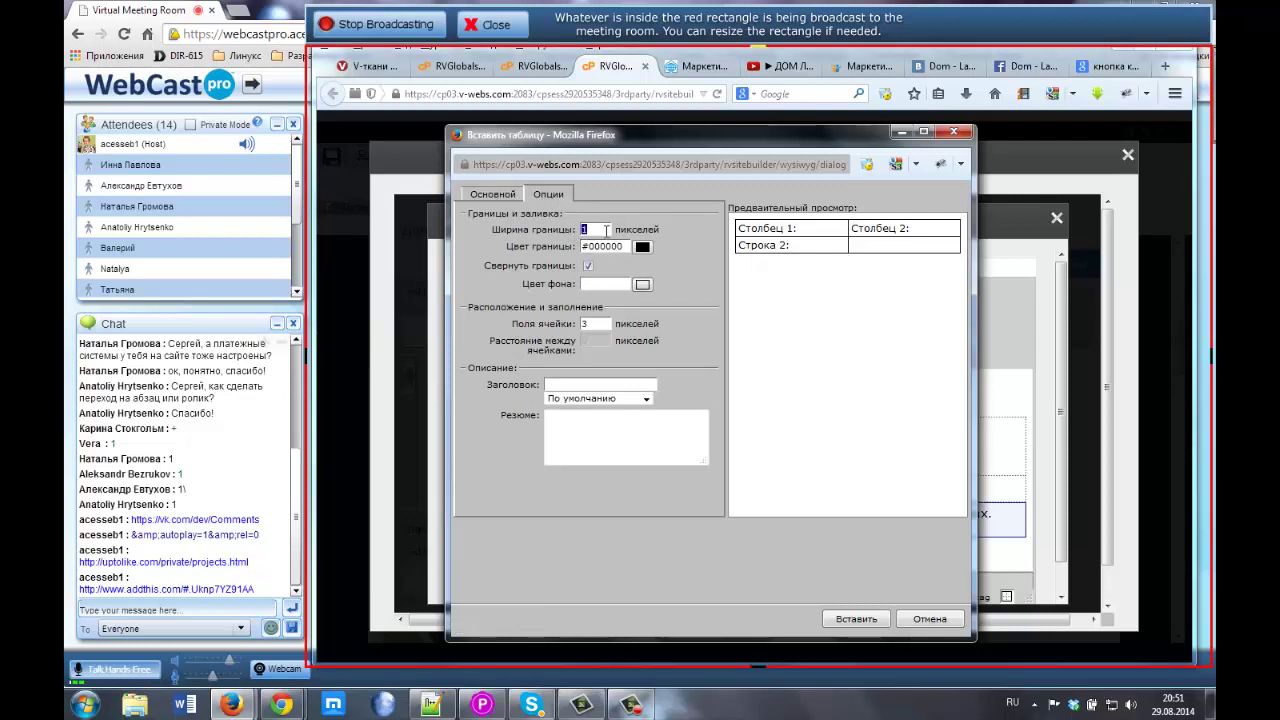
click(852, 618)
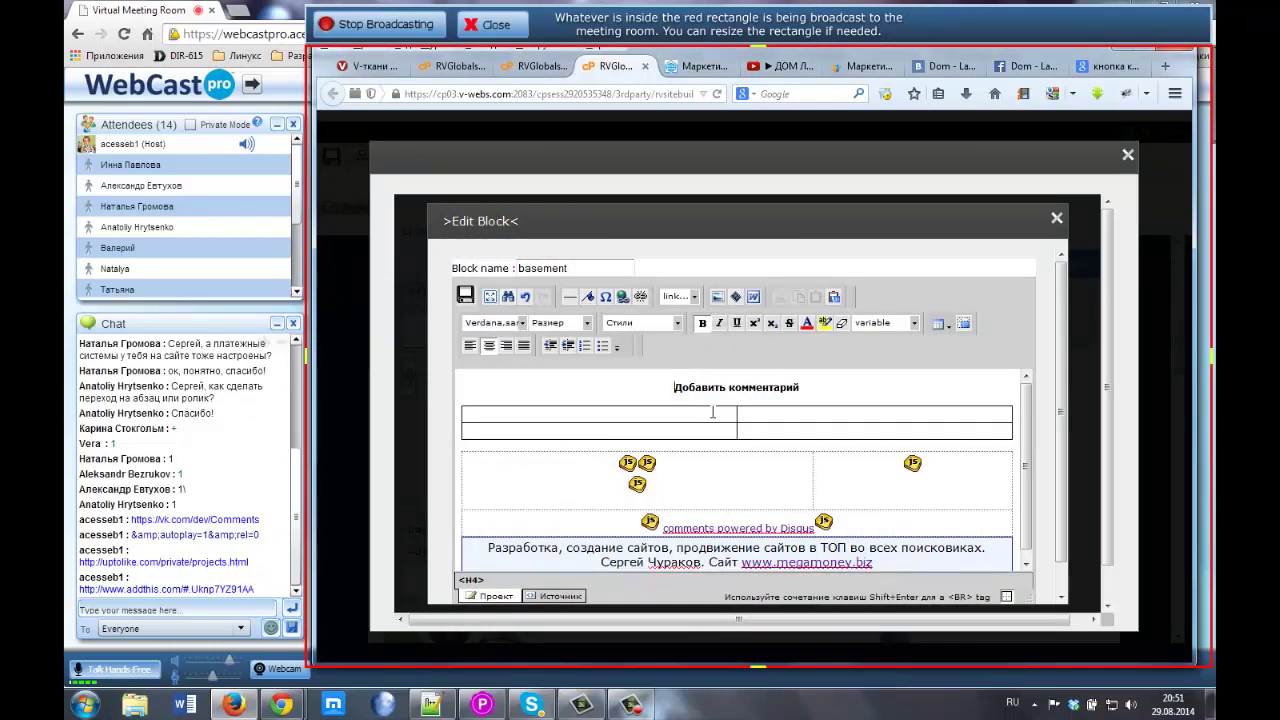
Center the content alignment in all four cells of the new table
click(780, 425)
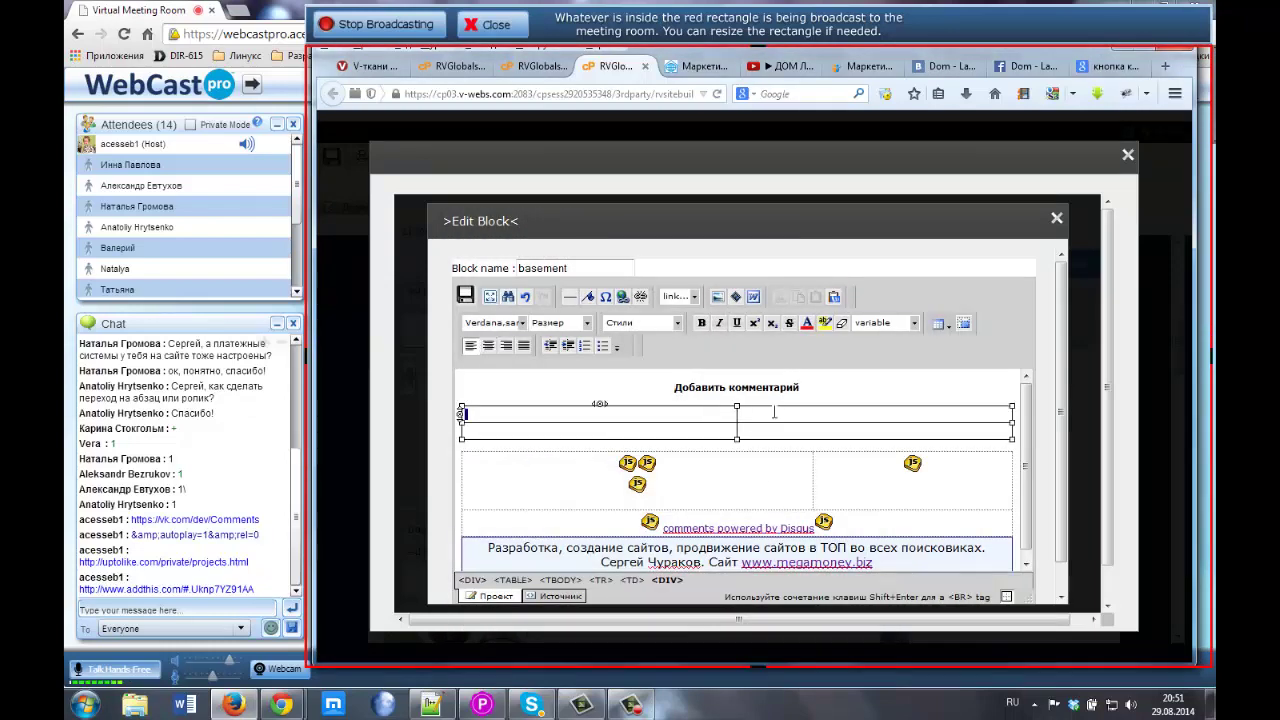
click(648, 429)
click(617, 415)
click(489, 346)
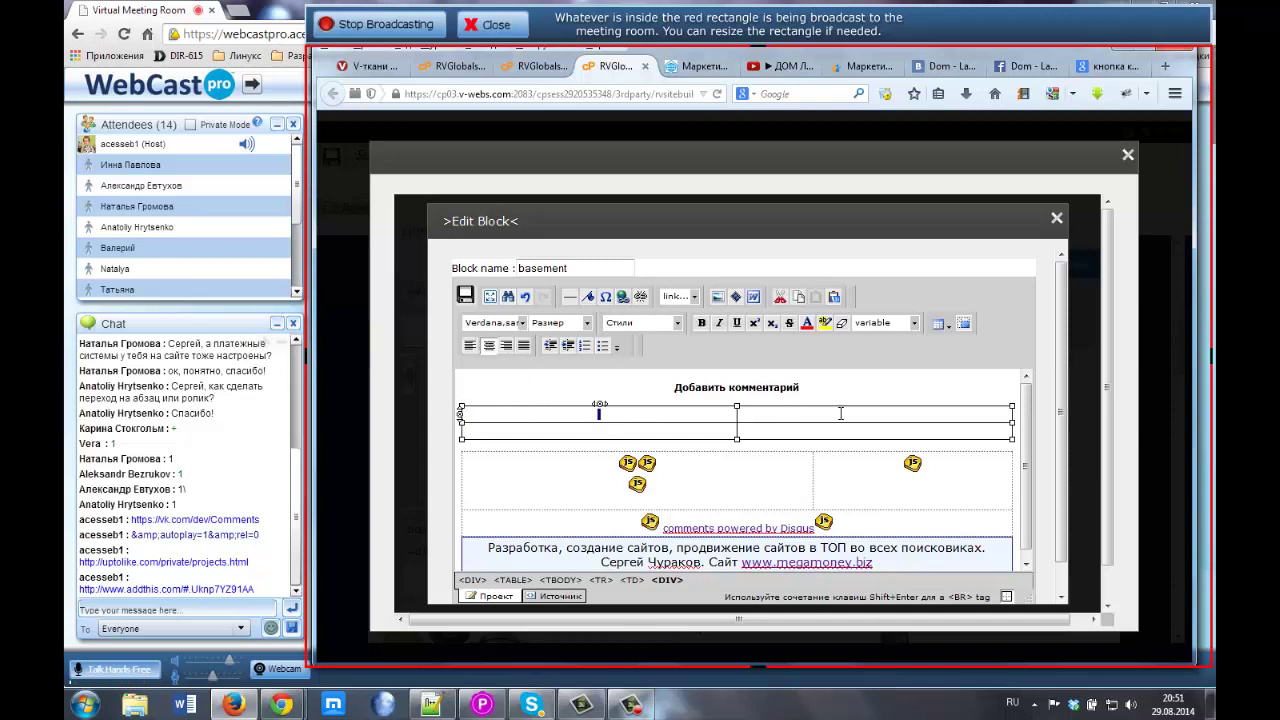
click(841, 413)
click(489, 347)
click(604, 430)
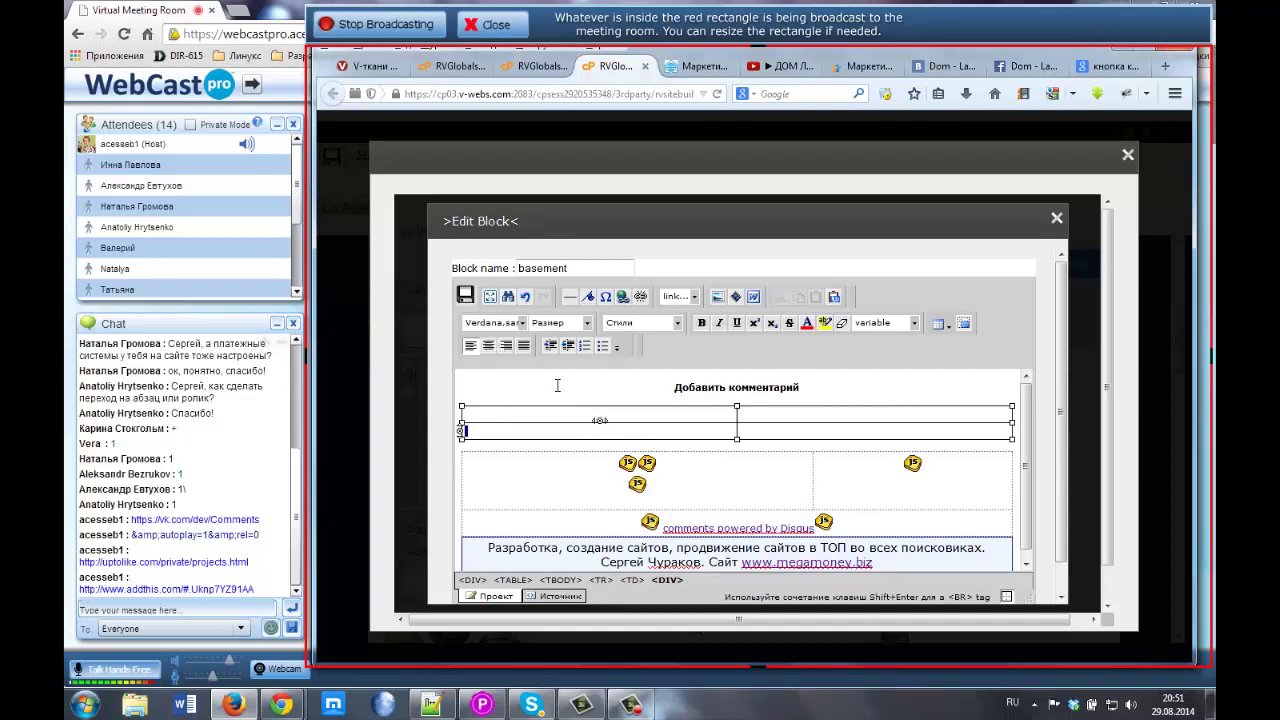
click(489, 346)
click(822, 435)
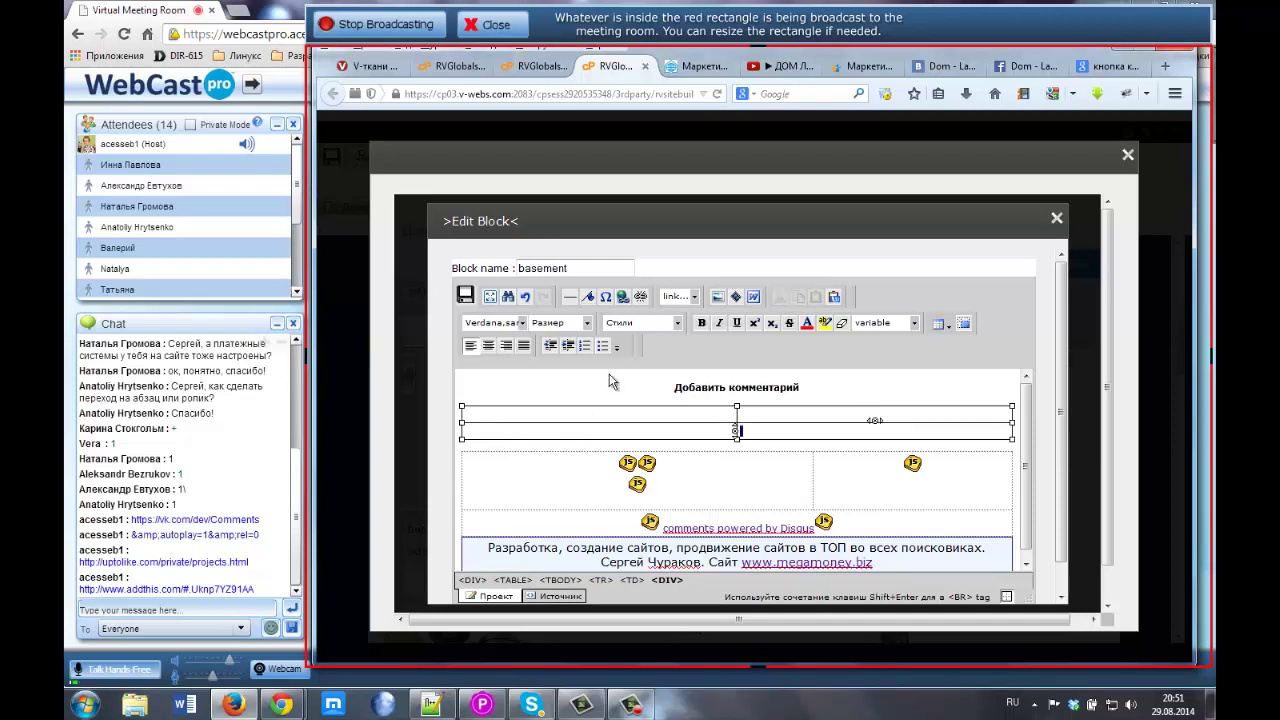
click(489, 346)
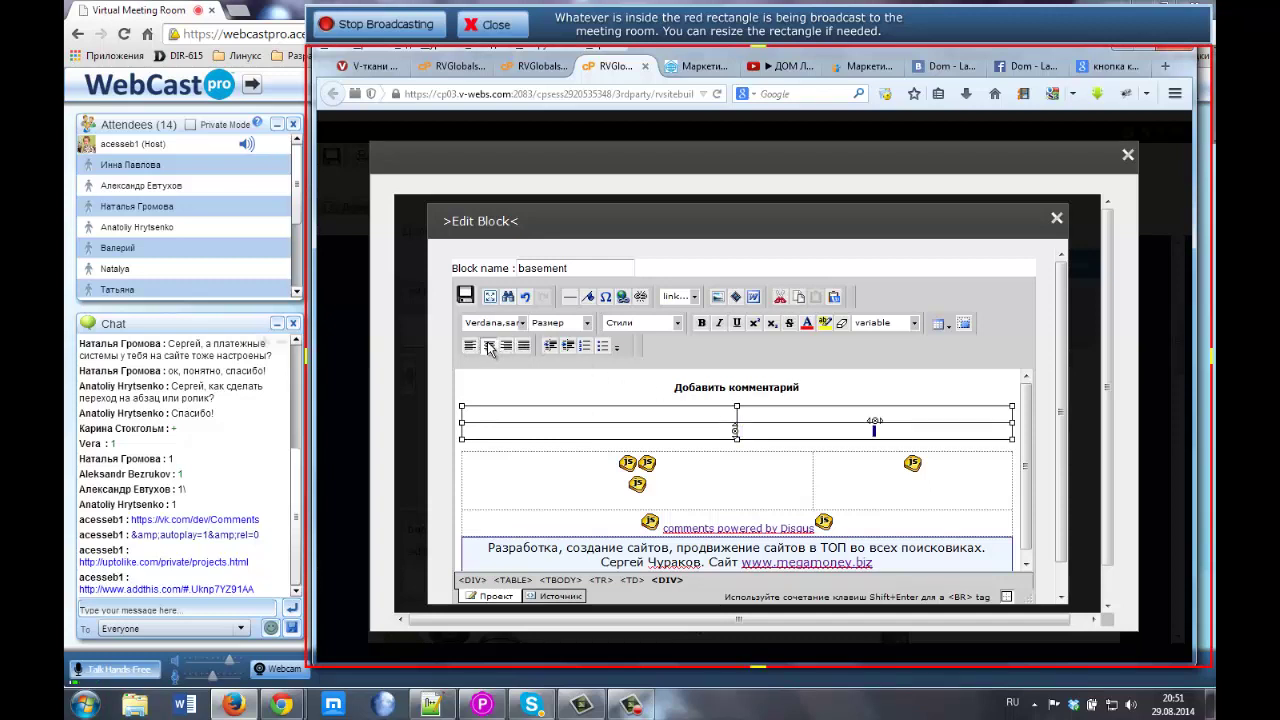
Merge the two cells of the table's second row by setting the number of columns to 2
click(687, 434)
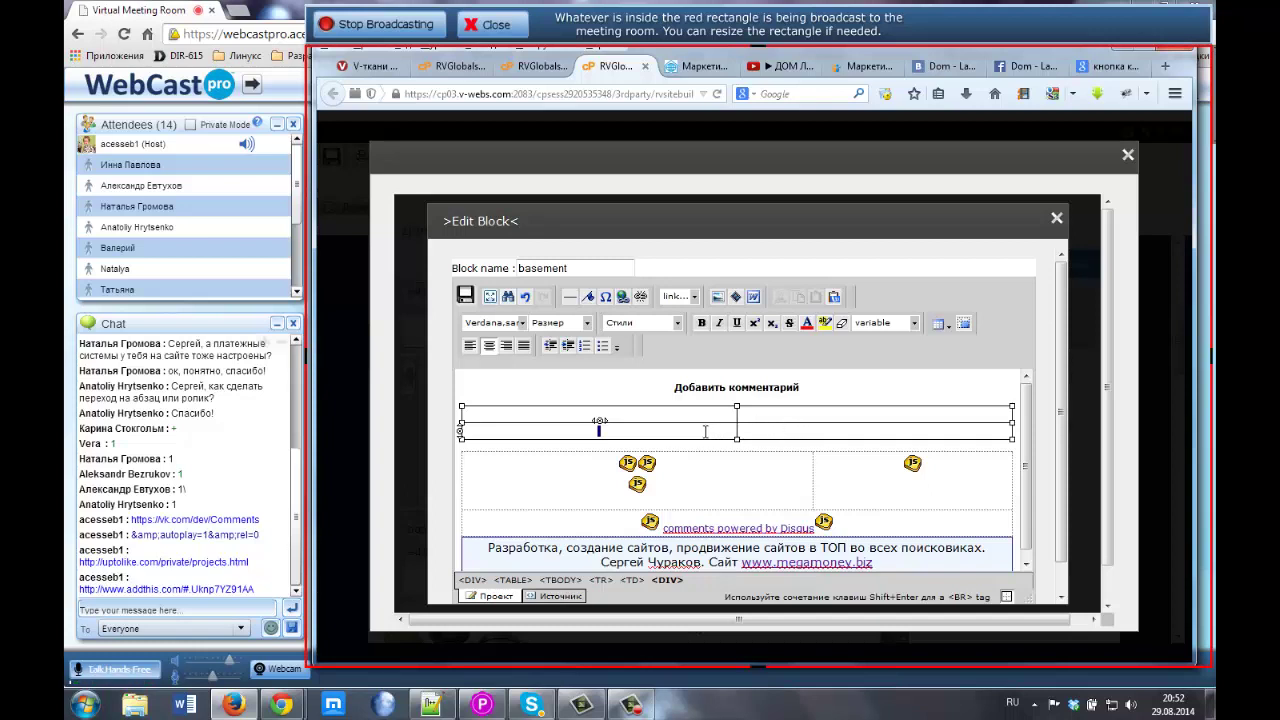
click(778, 432)
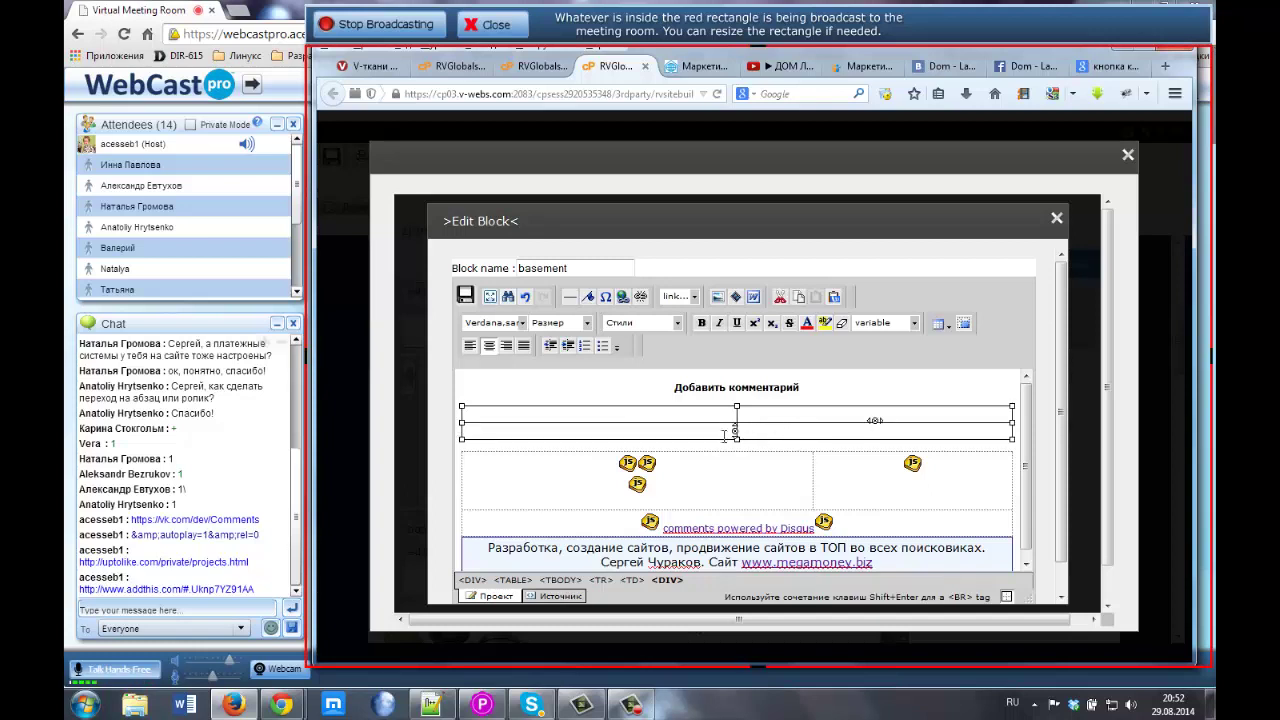
click(664, 434)
click(829, 433)
click(658, 433)
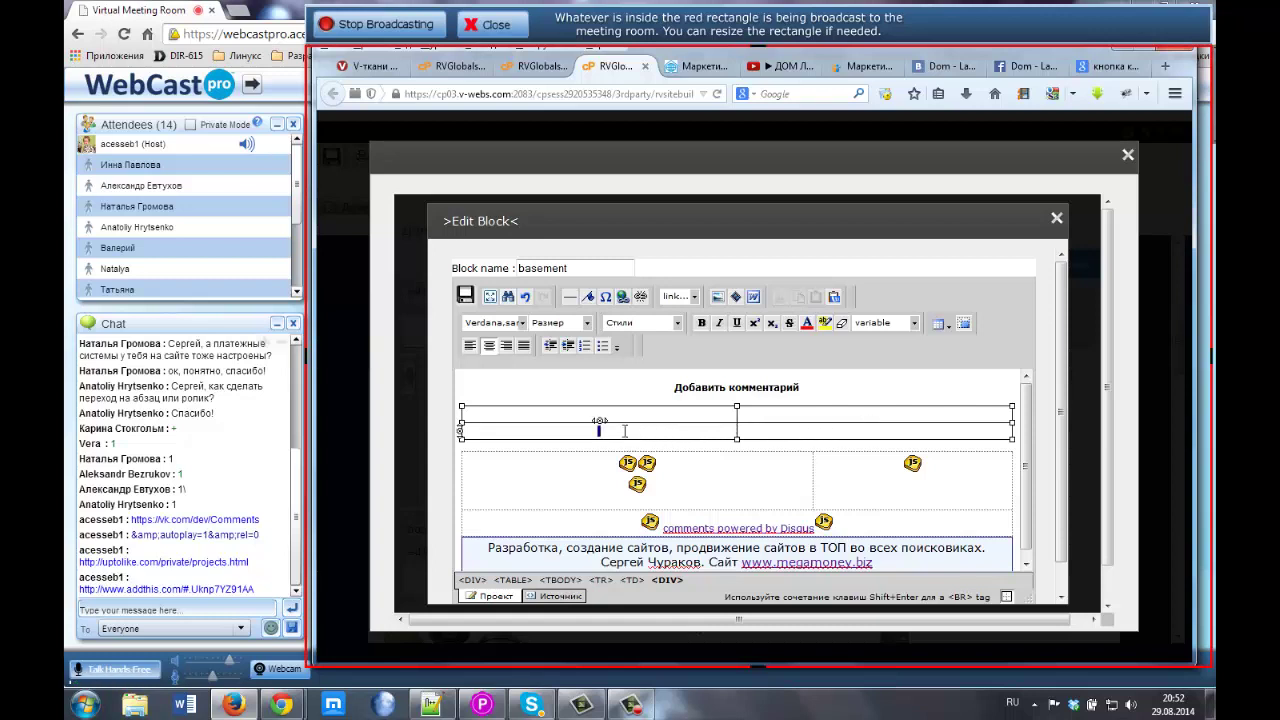
click(600, 428)
right_click(602, 430)
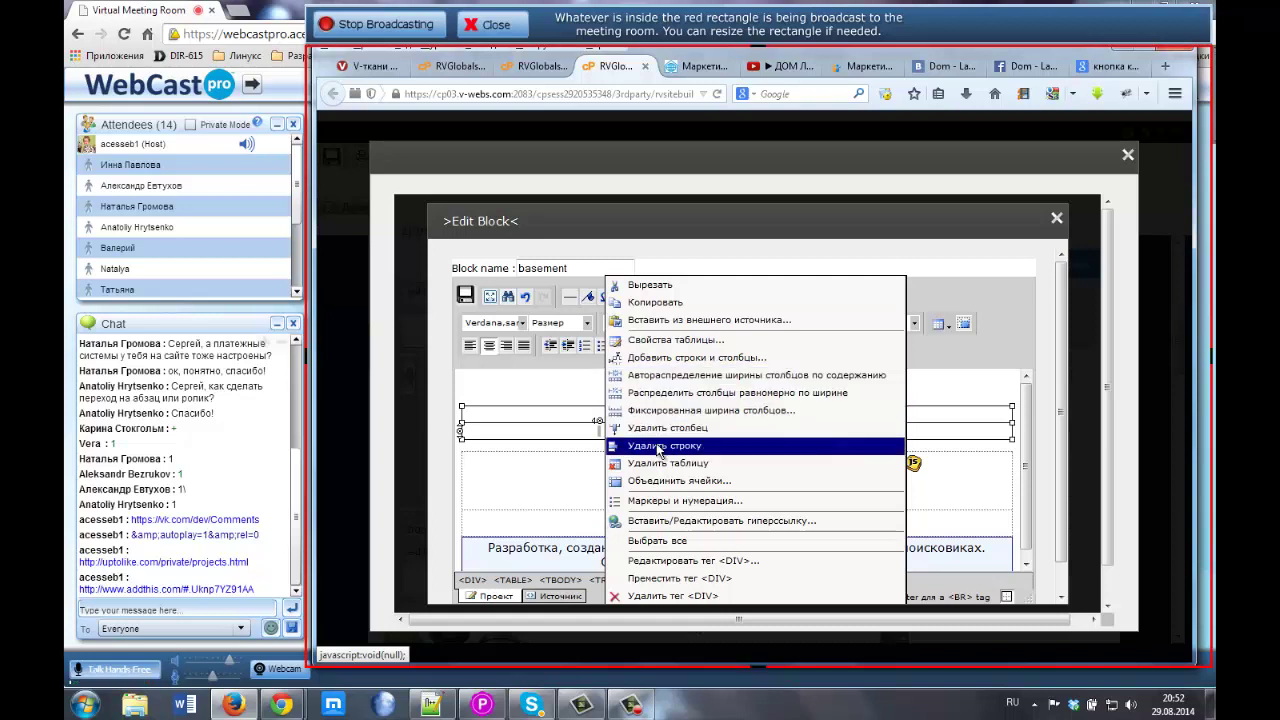
click(686, 484)
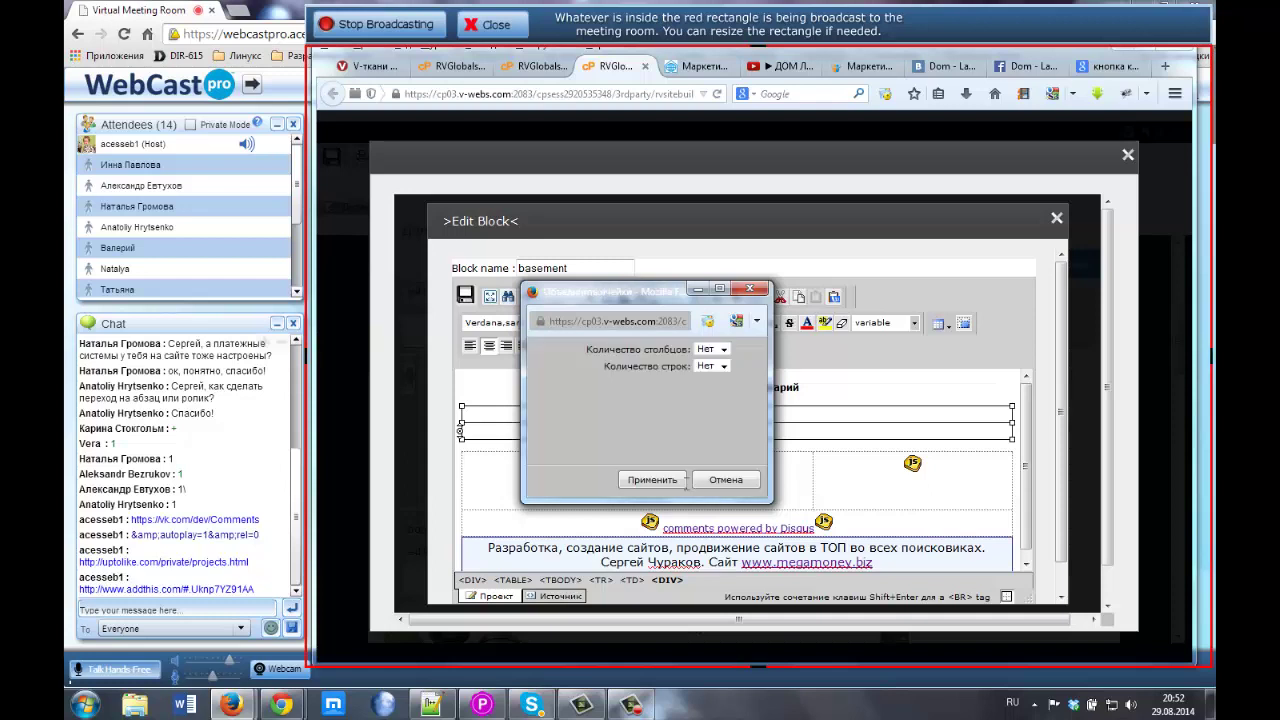
click(723, 349)
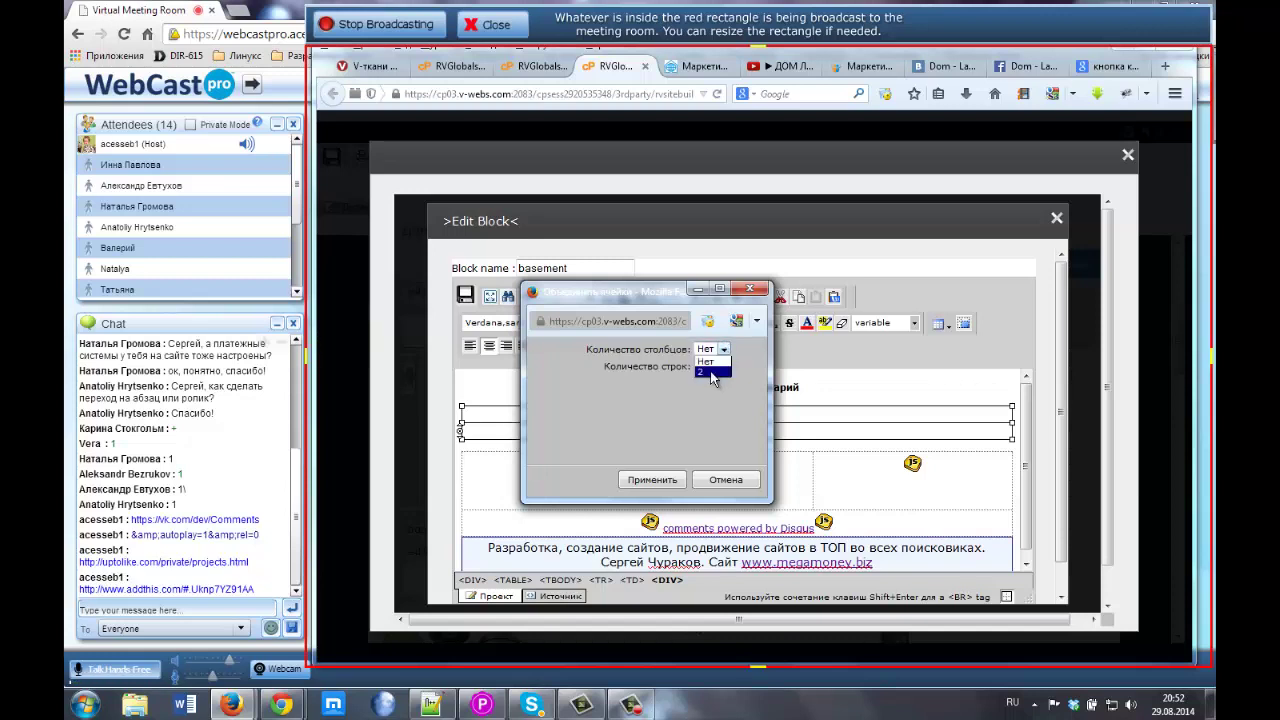
click(711, 372)
drag(658, 290, 738, 162)
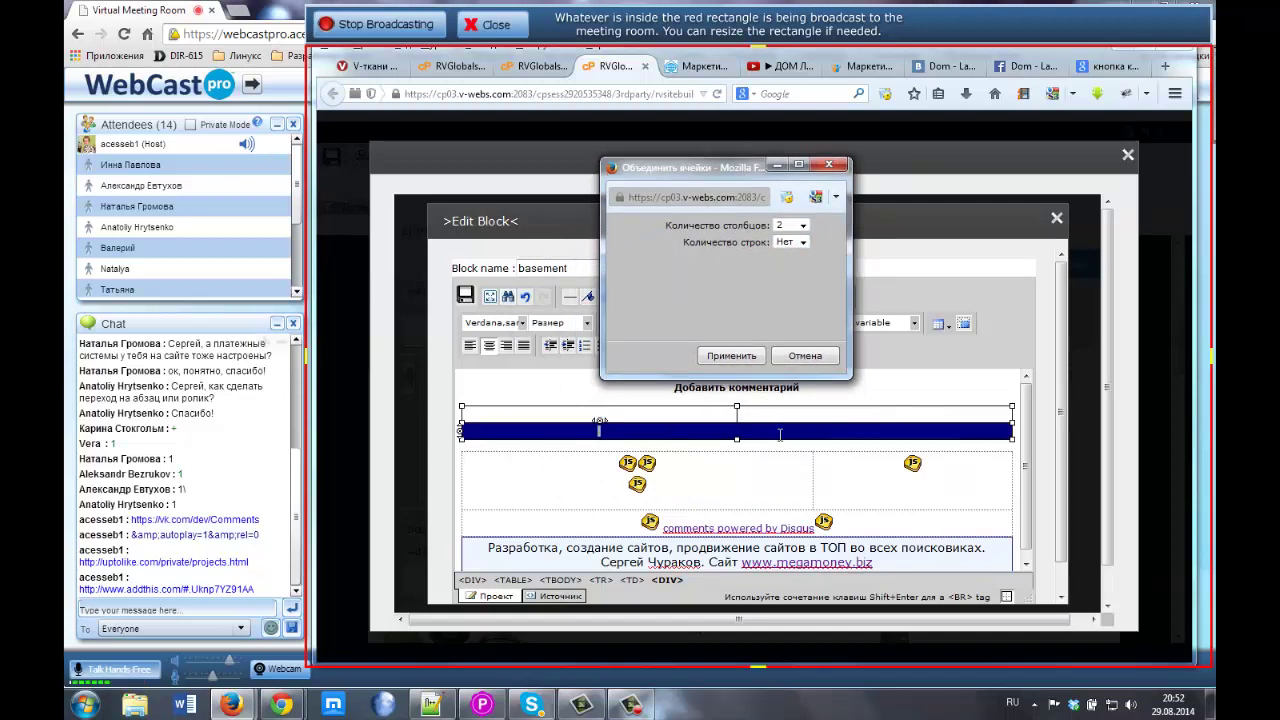
click(741, 361)
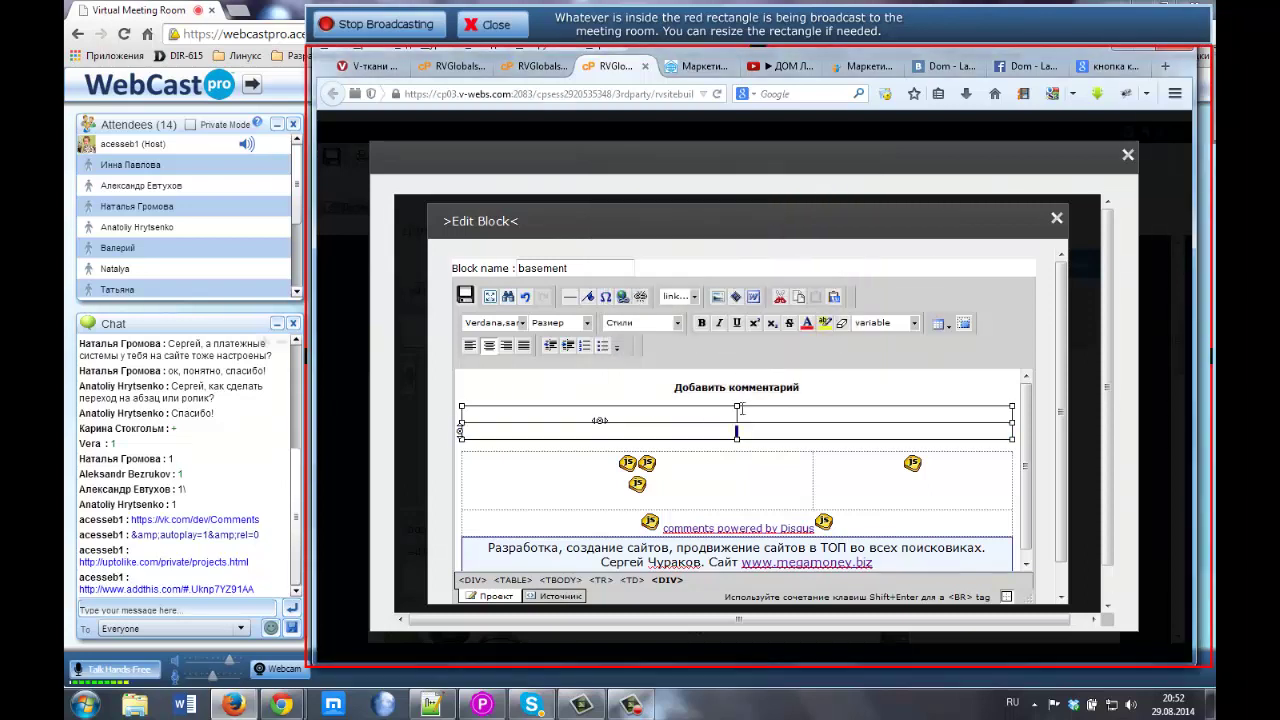
Place the text cursor in the first cell of the table's top row
click(665, 412)
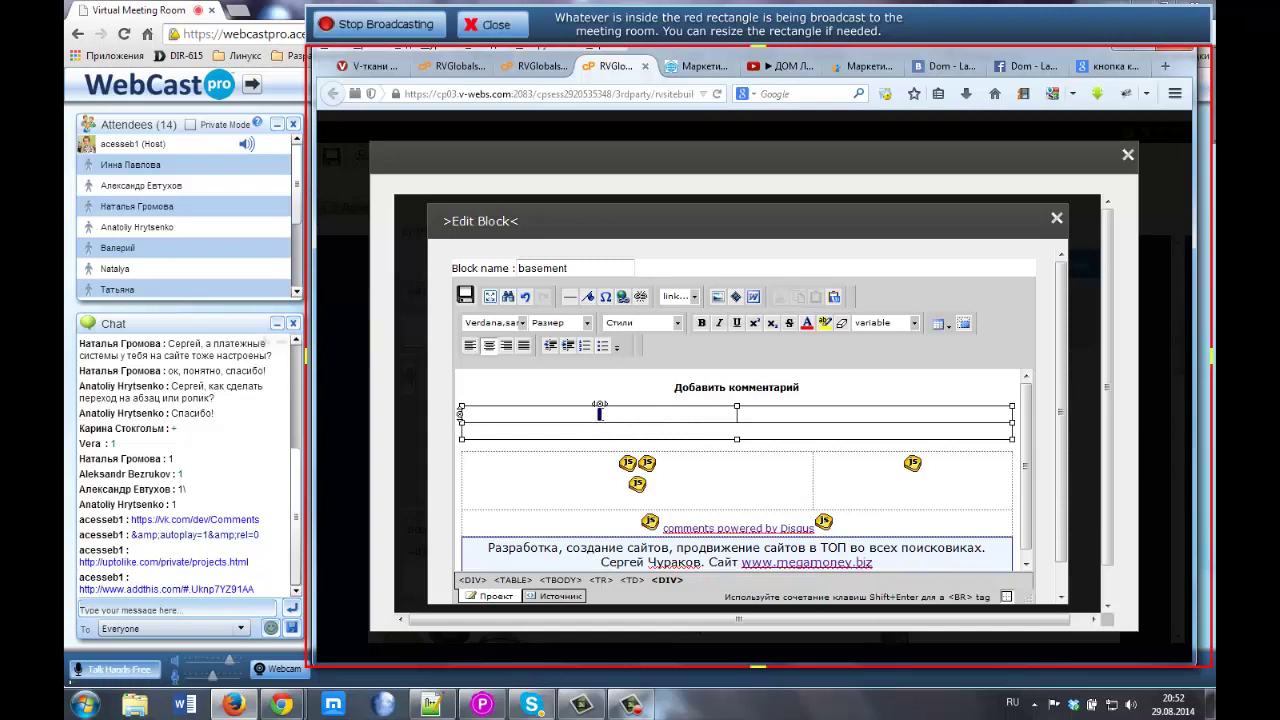
click(863, 414)
click(740, 430)
click(598, 413)
Switch to the Chrome window with the widget pages and bring up the beginning of VK's community widget page
mouse_move(283, 705)
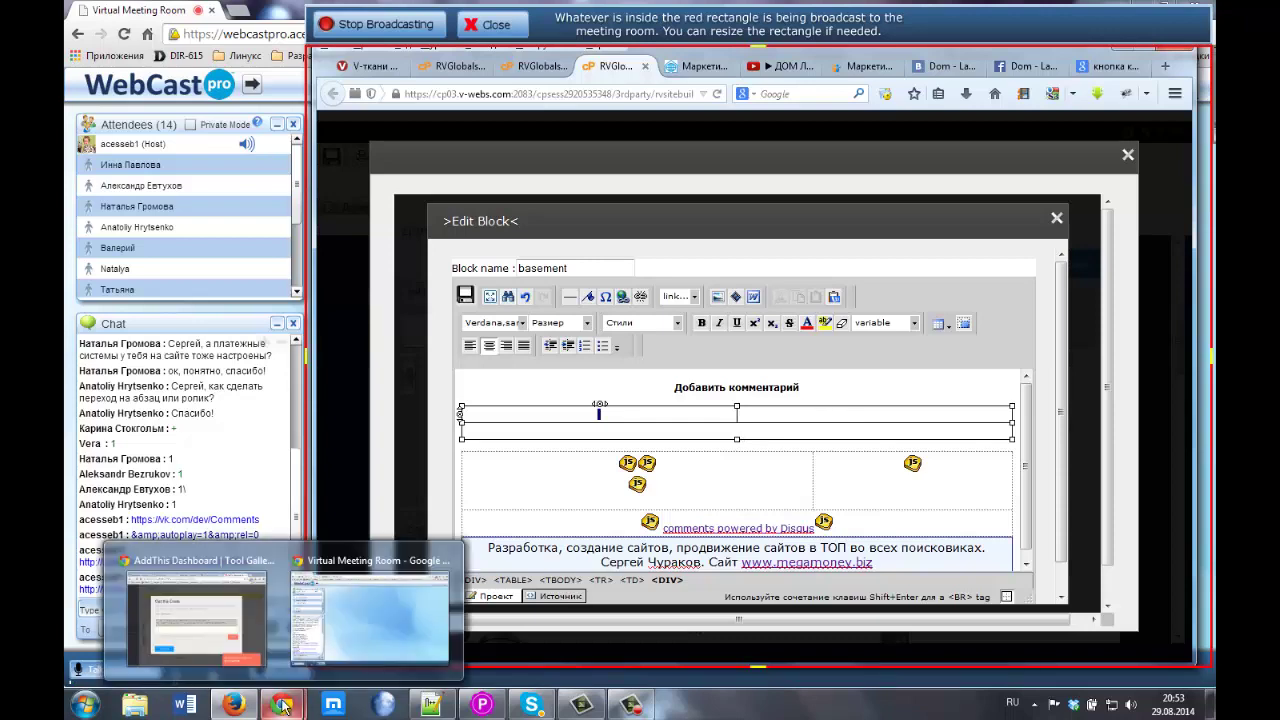
click(225, 640)
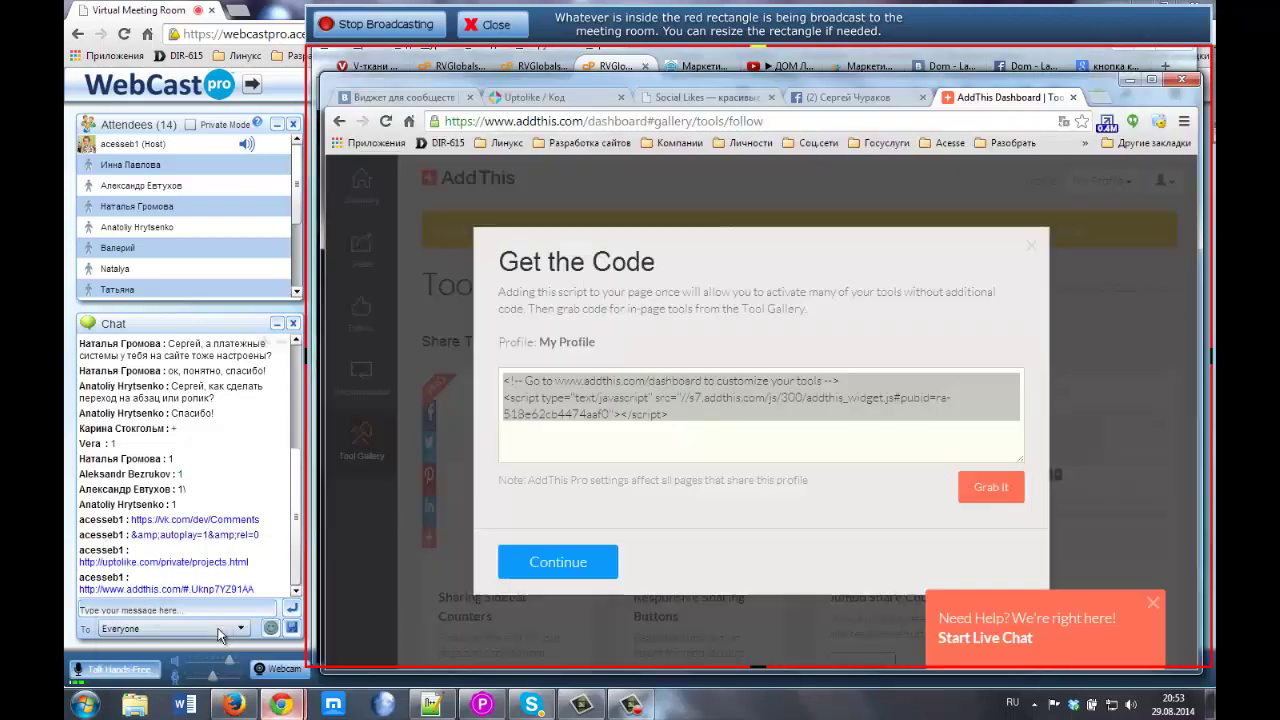
click(836, 98)
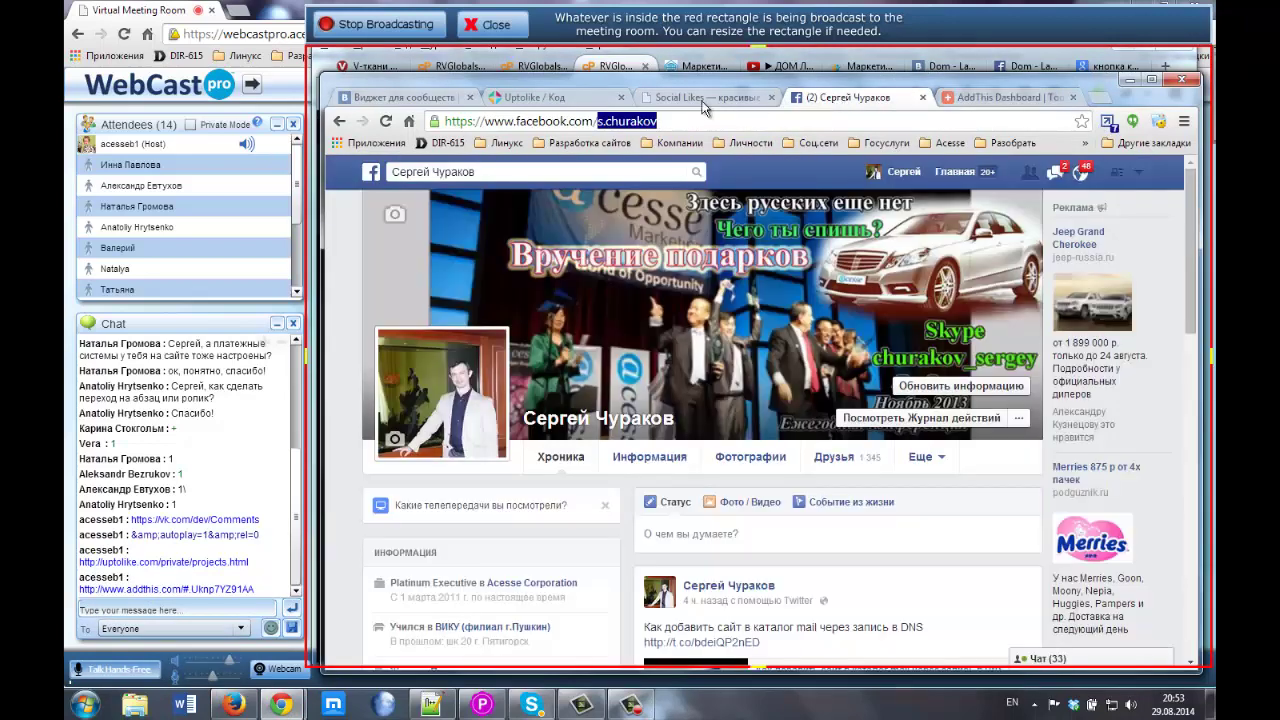
click(395, 100)
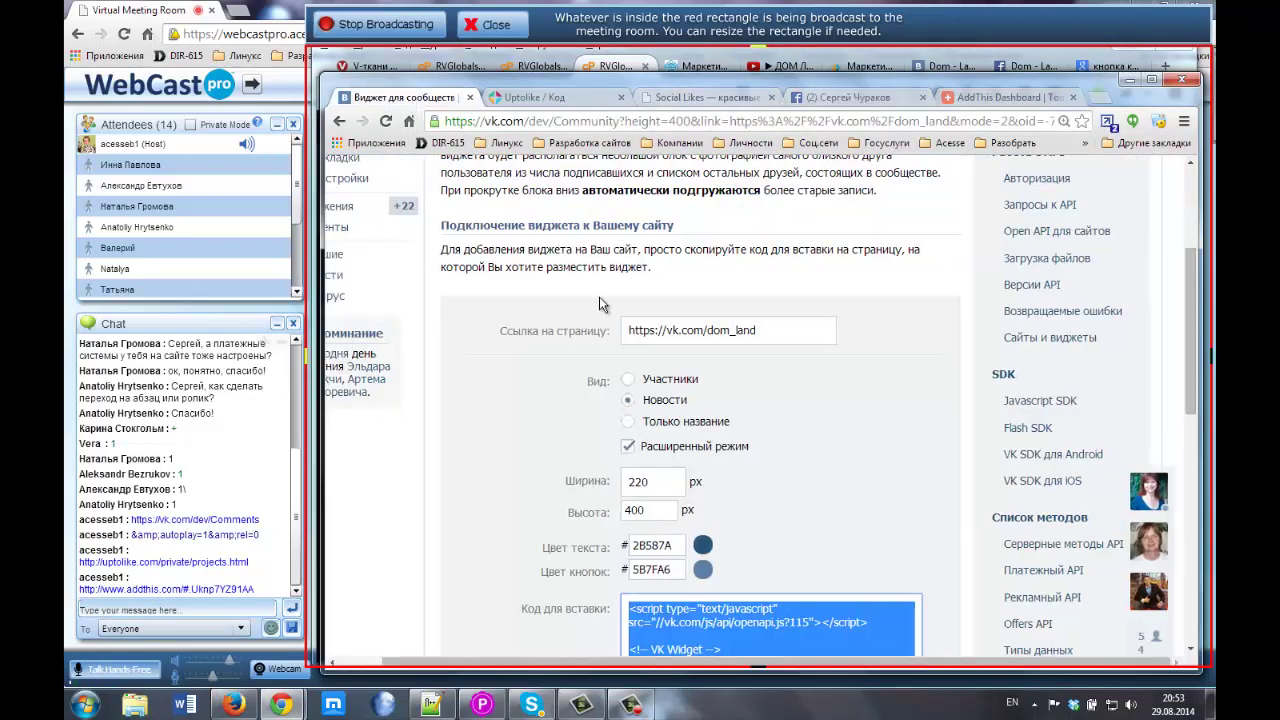
scroll(599, 296, up, 2)
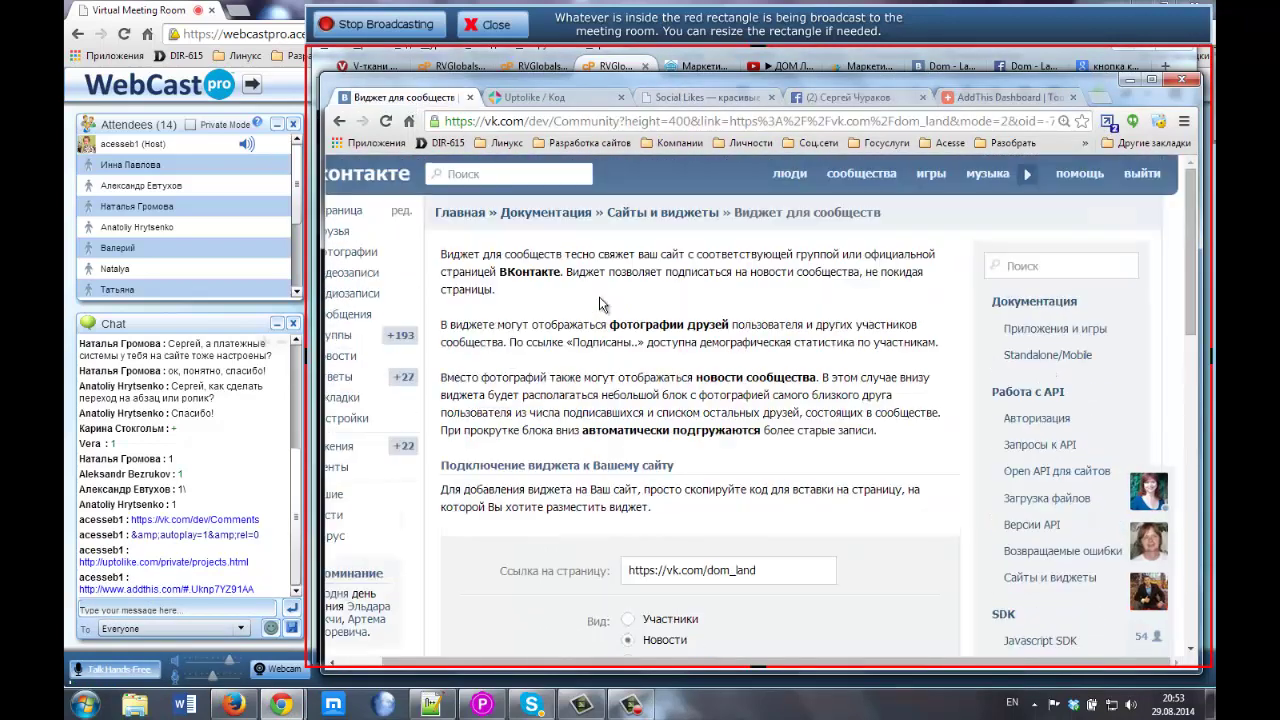
Open the Комментарии widget page from VK's Сайты и виджеты section
click(638, 214)
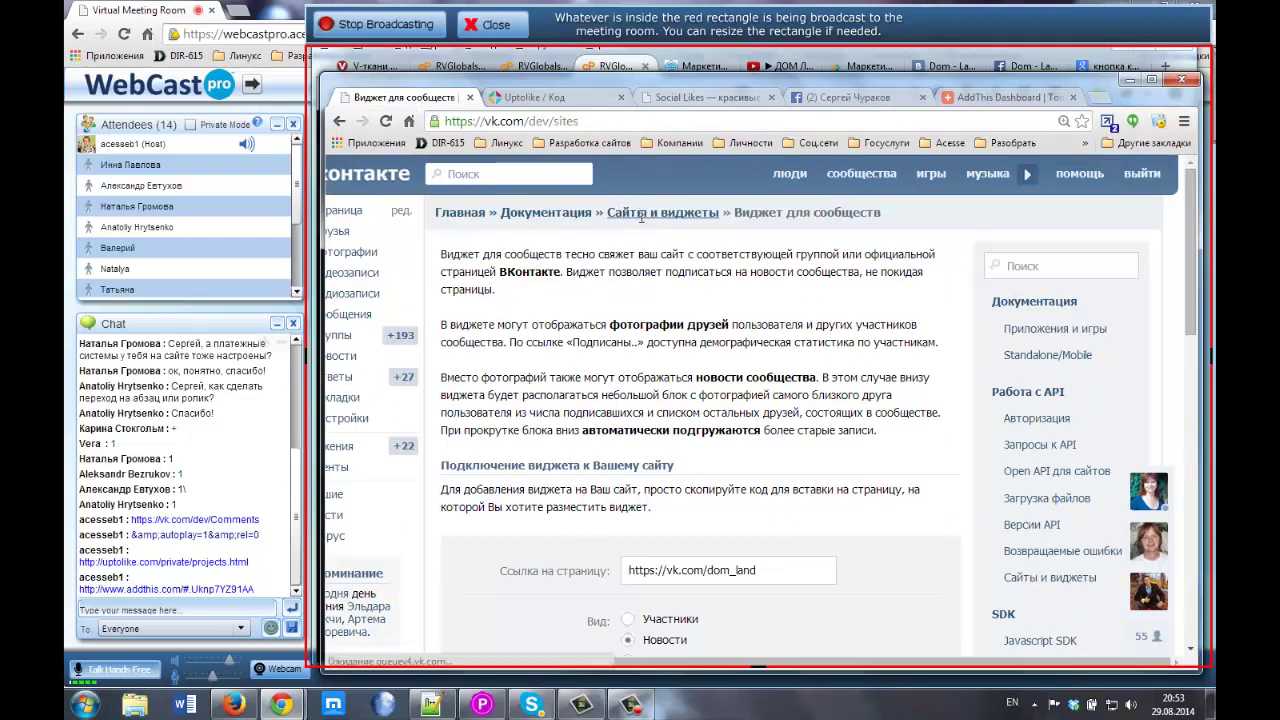
scroll(643, 328, down, 1)
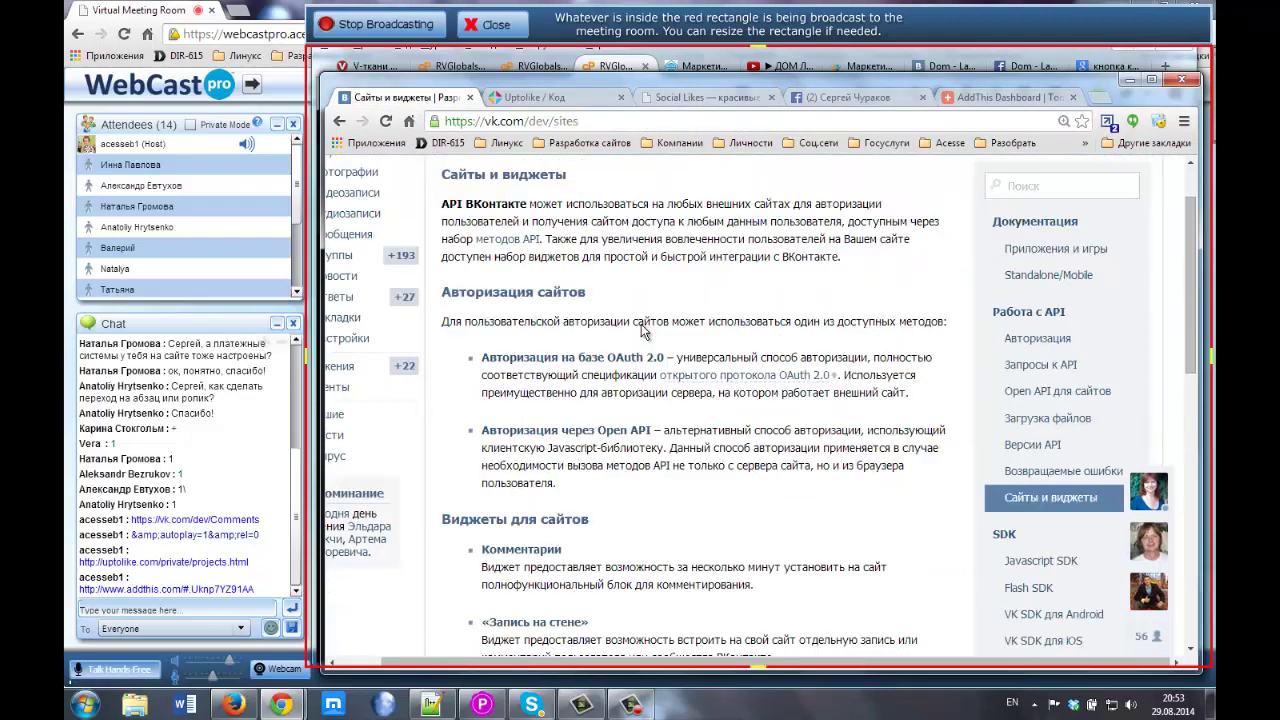
scroll(643, 330, down, 2)
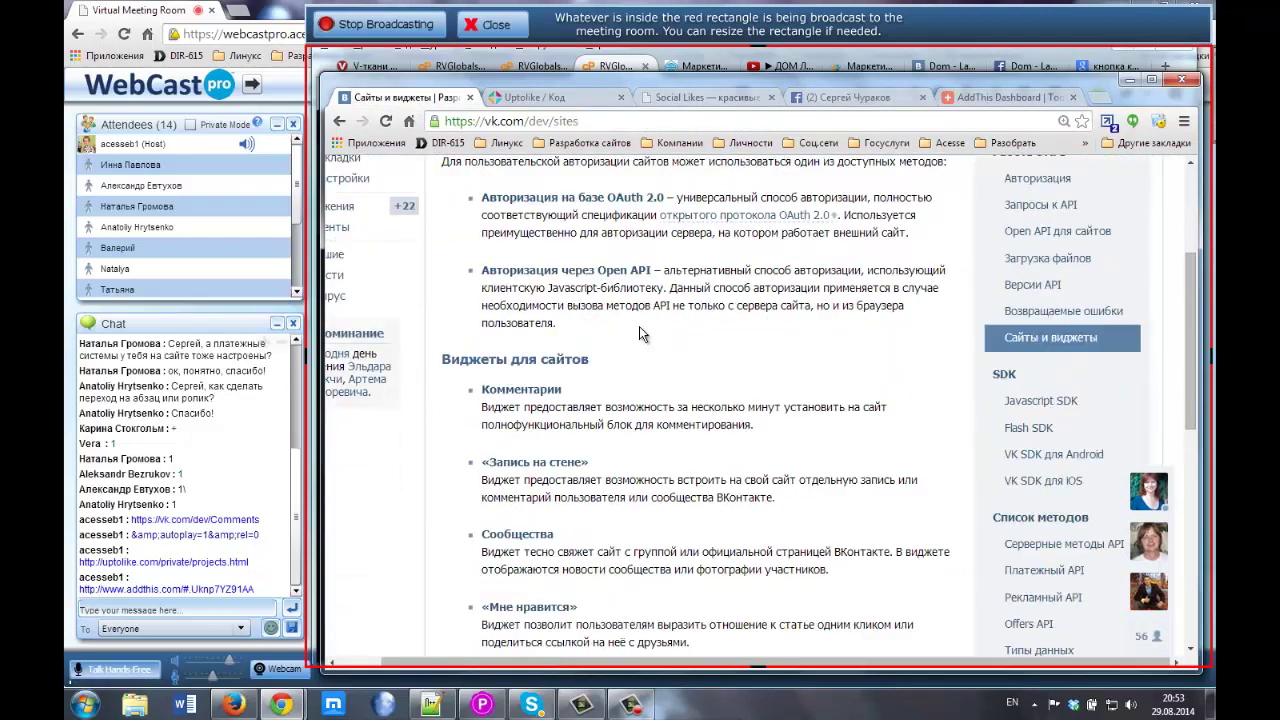
click(540, 398)
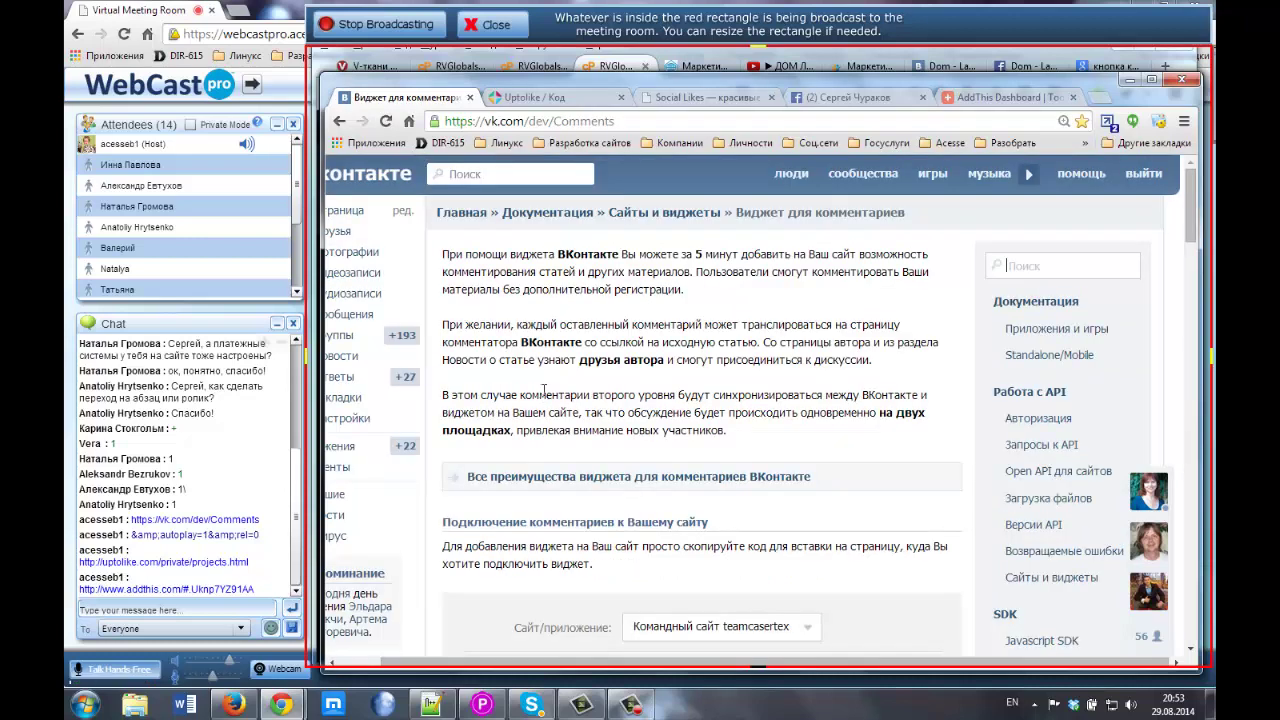
Choose the site «Экономия на счетах ЖКХ» for the VK comments widget and review its settings and embed code
scroll(700, 370, down, 3)
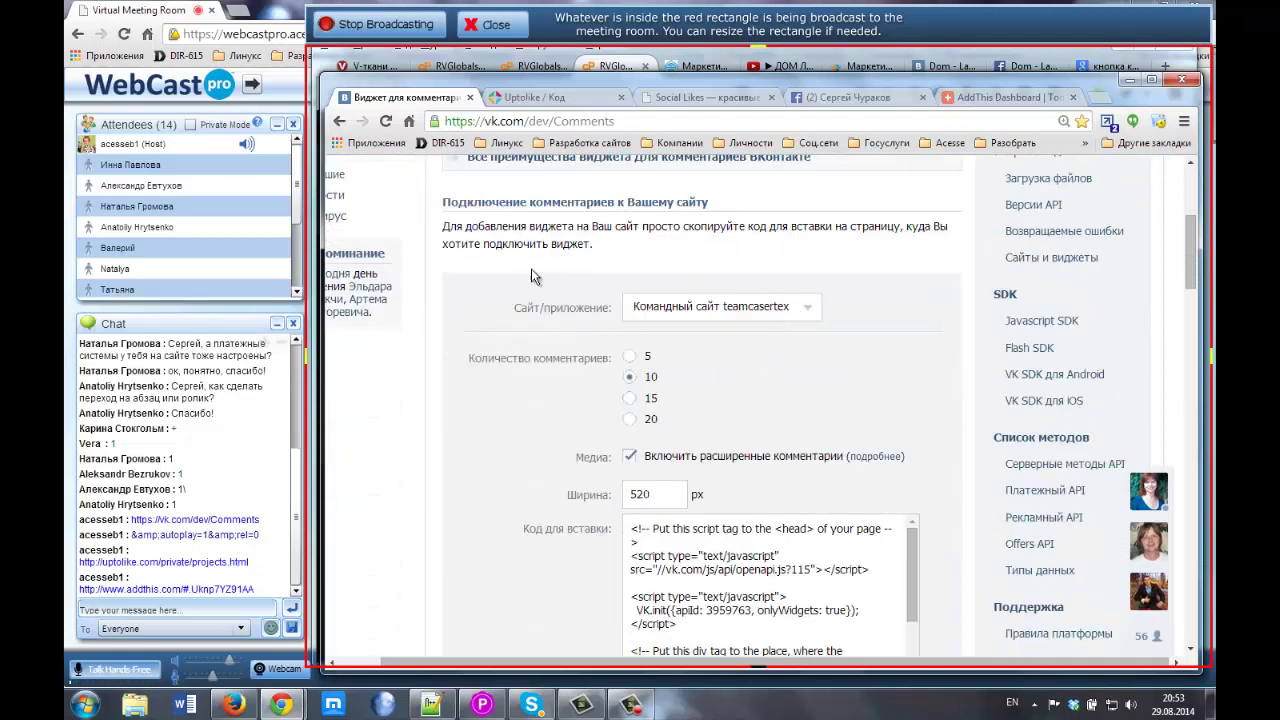
click(783, 308)
click(733, 400)
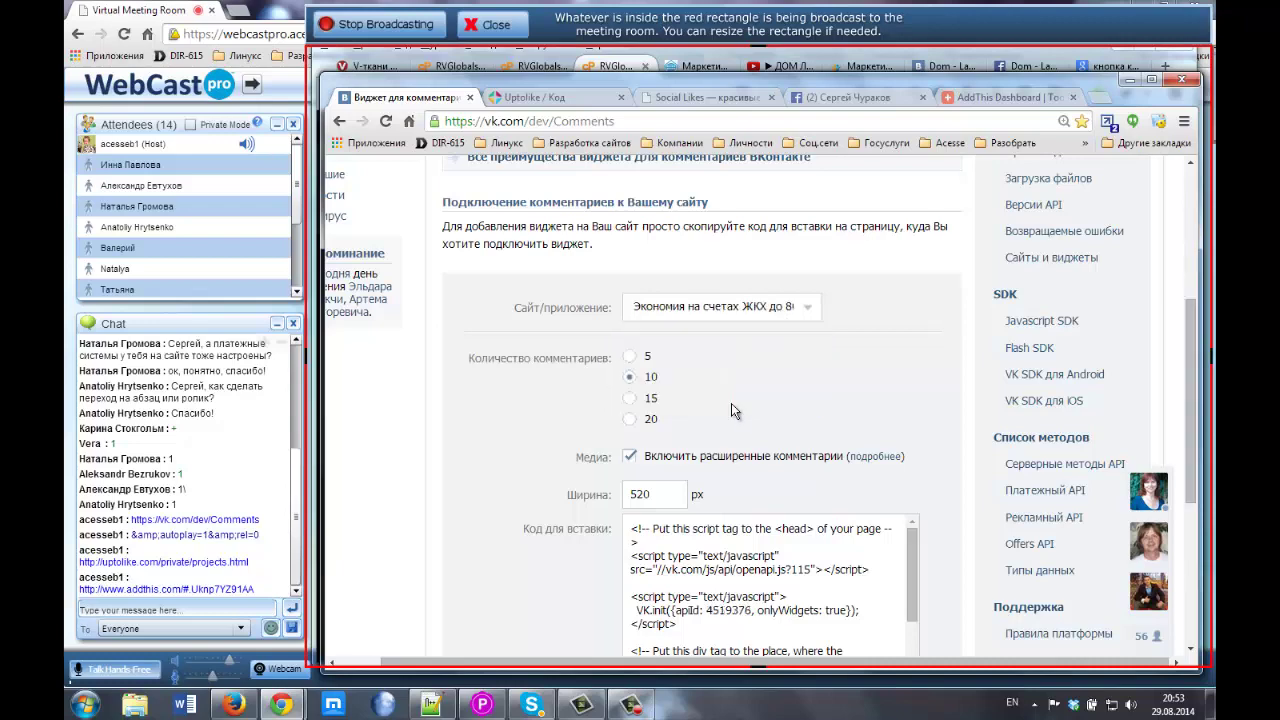
scroll(532, 331, up, 2)
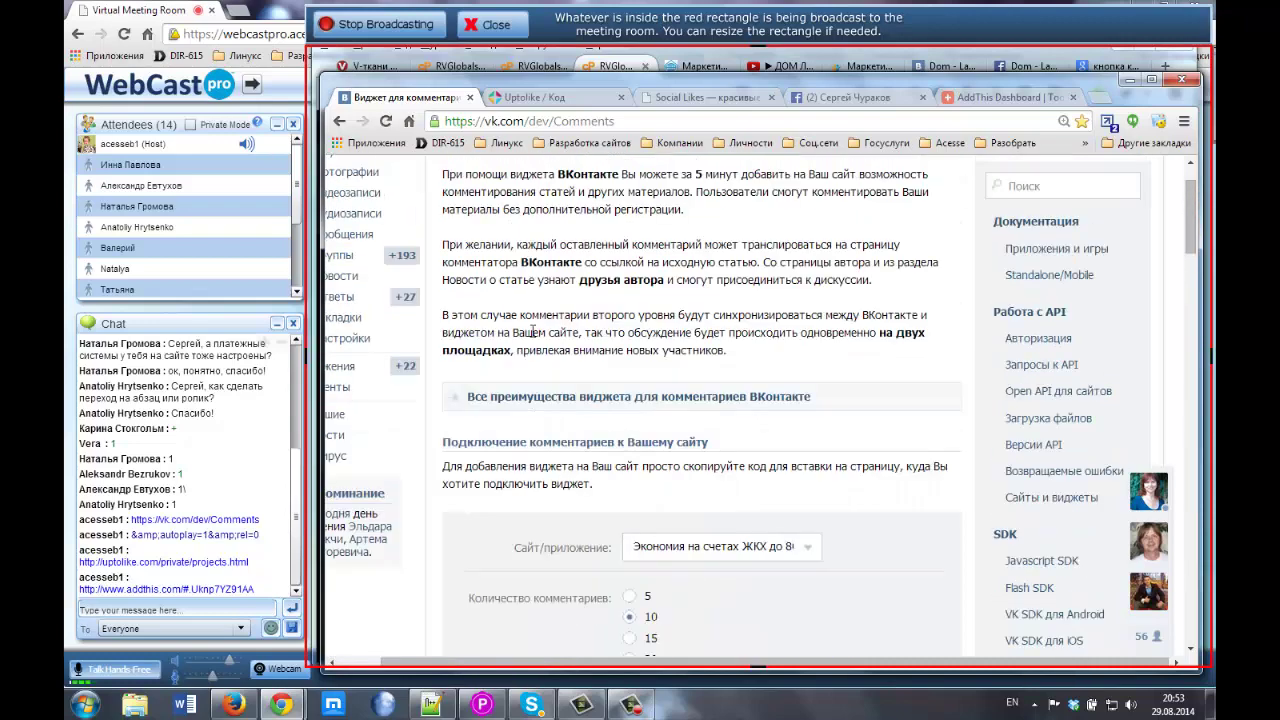
scroll(532, 331, up, 1)
scroll(532, 330, down, 7)
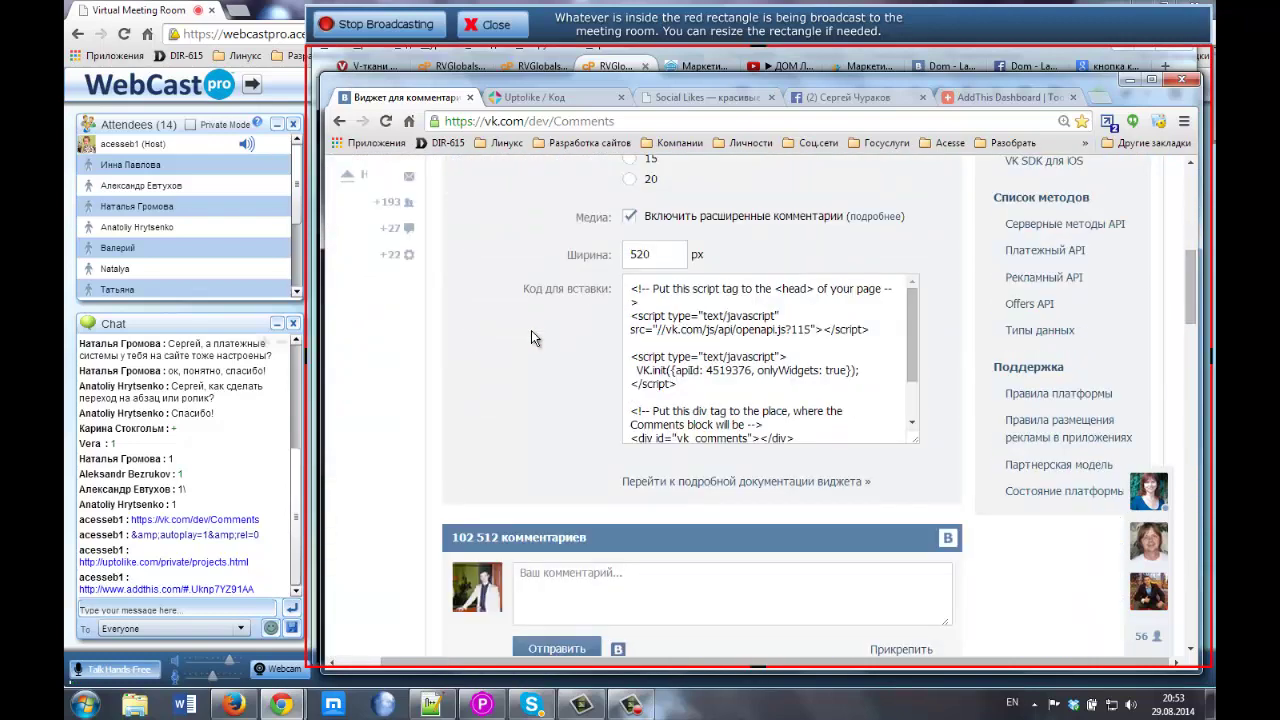
scroll(531, 330, up, 5)
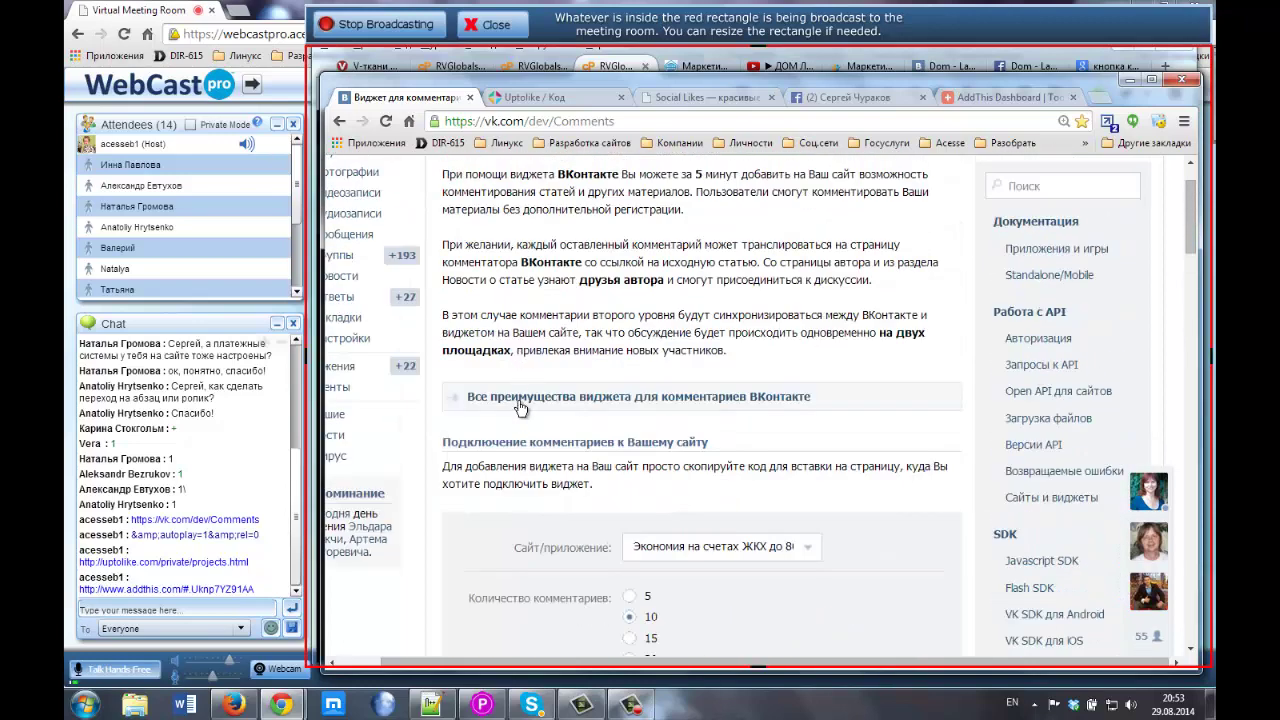
scroll(598, 332, up, 1)
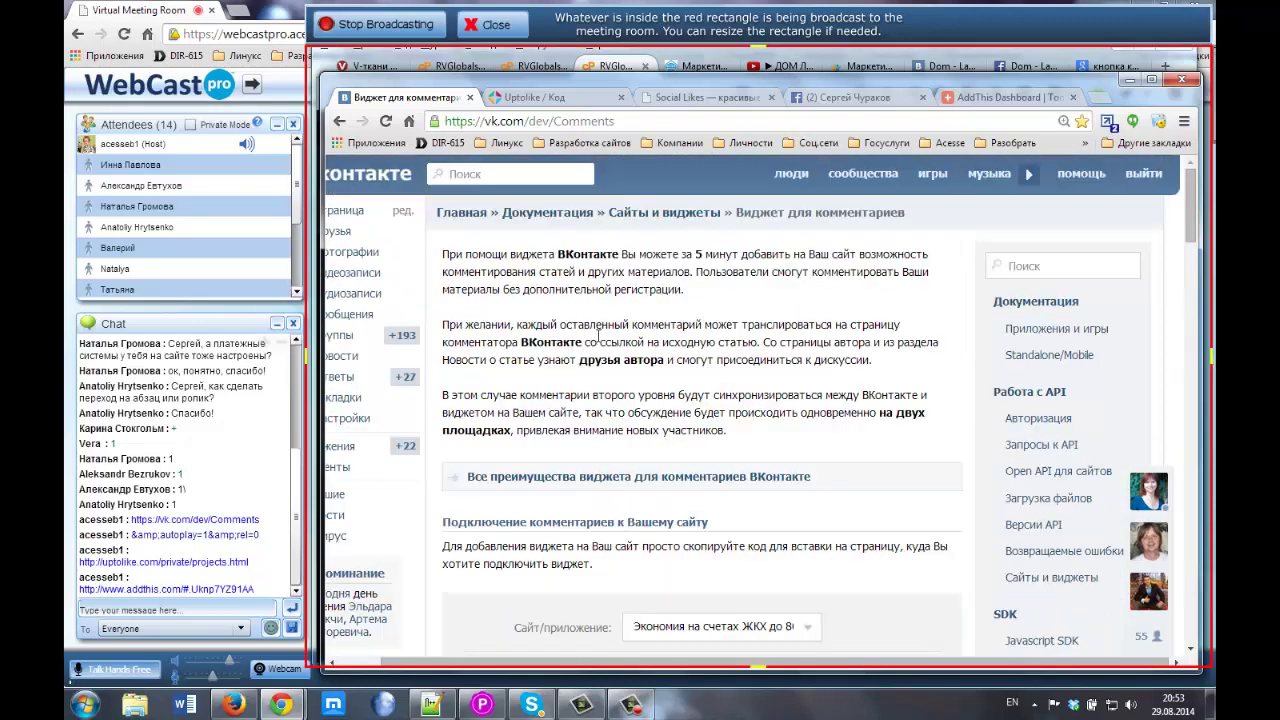
Return to the Сайты и виджеты section and look through the list of VK widgets for websites
click(664, 212)
scroll(664, 470, down, 3)
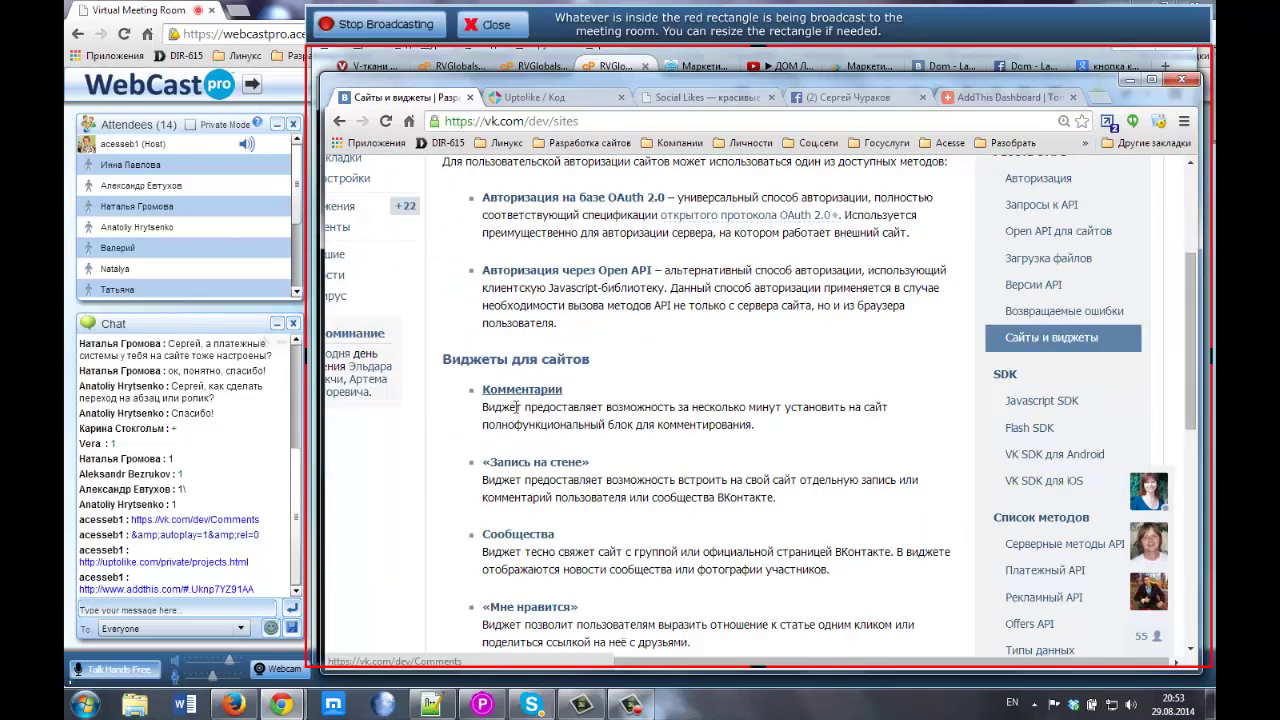
scroll(541, 461, down, 4)
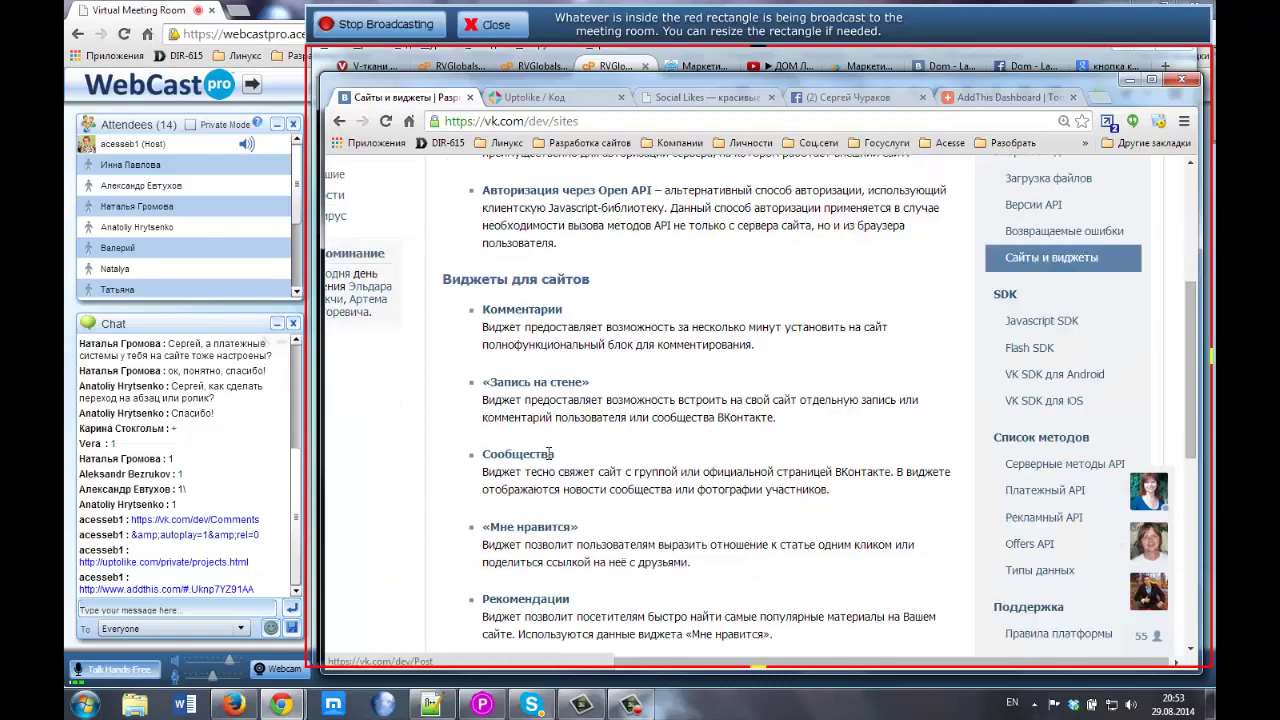
scroll(605, 440, down, 2)
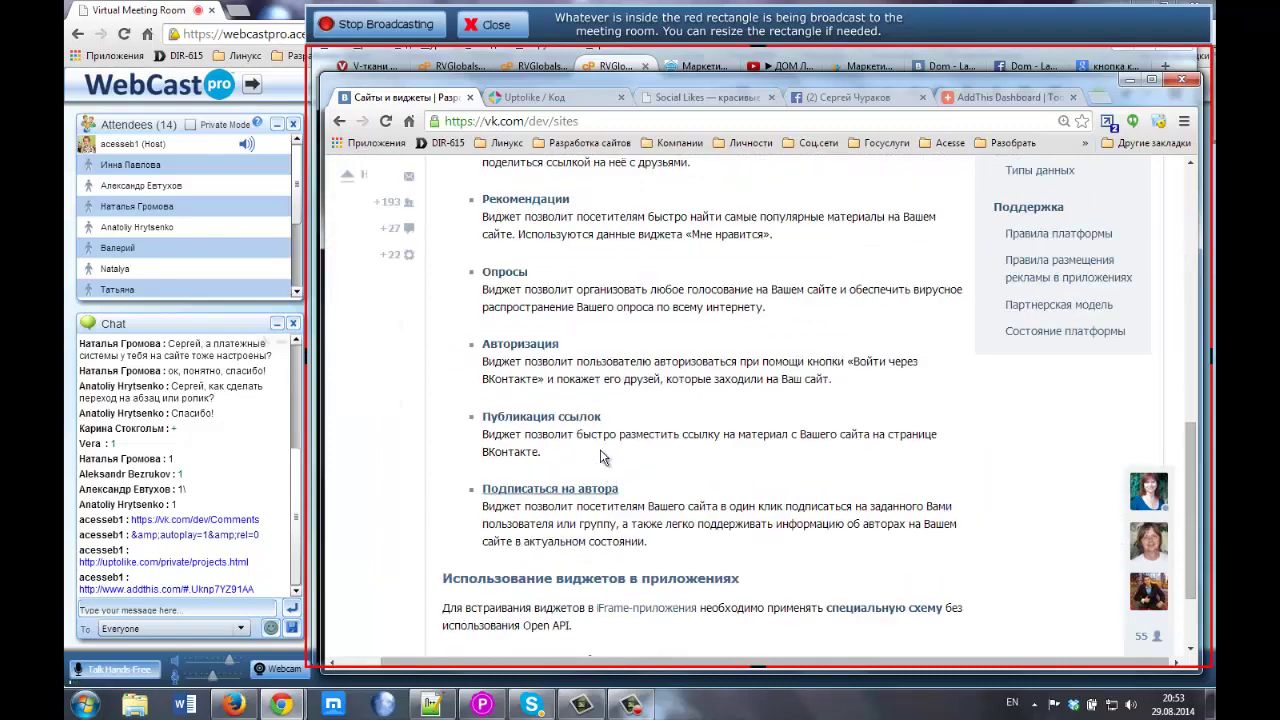
scroll(600, 416, up, 5)
scroll(600, 416, up, 1)
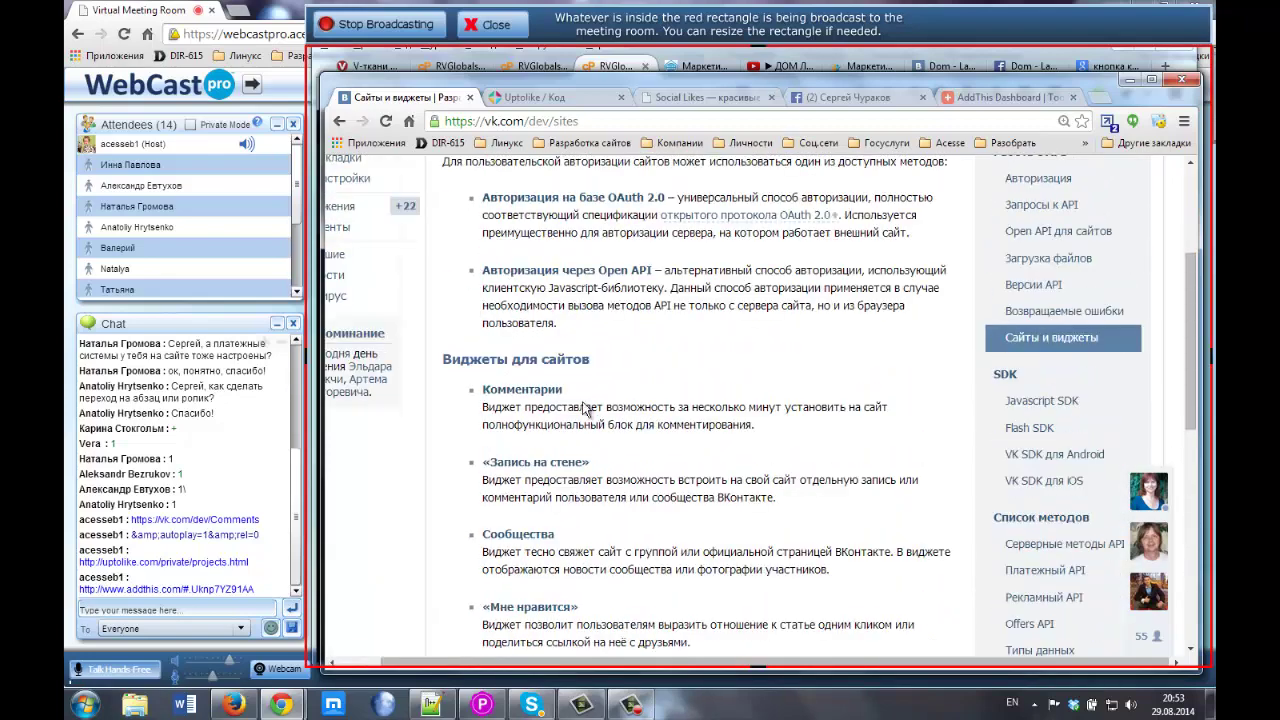
Open the Комментарии widget page and choose the site «Экономия на счетах ЖКХ до 80%» for the widget
click(515, 391)
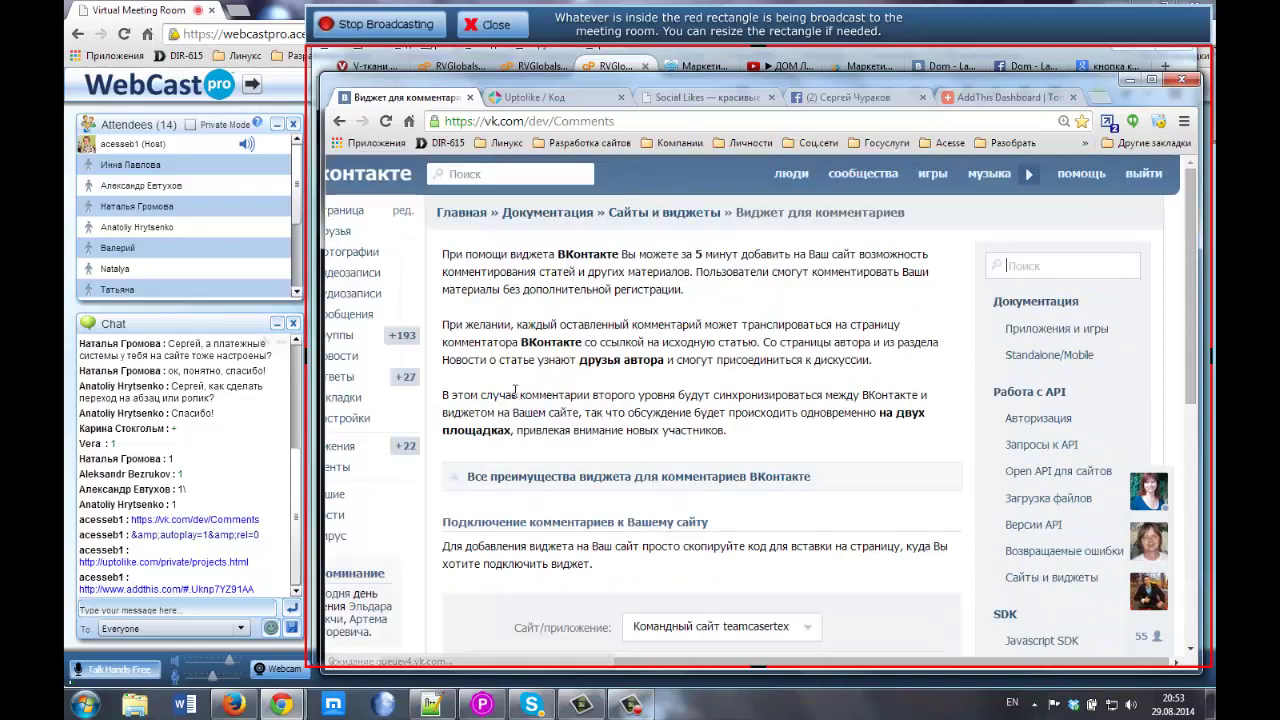
scroll(515, 397, down, 1)
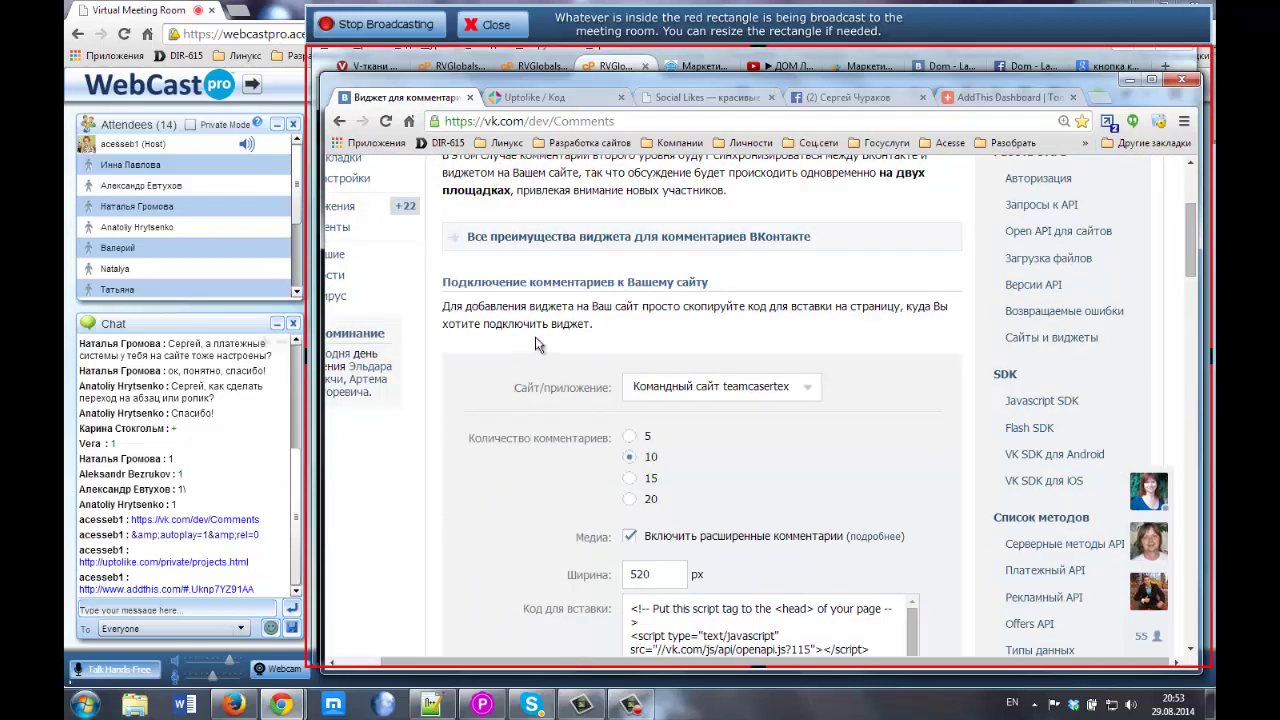
click(686, 392)
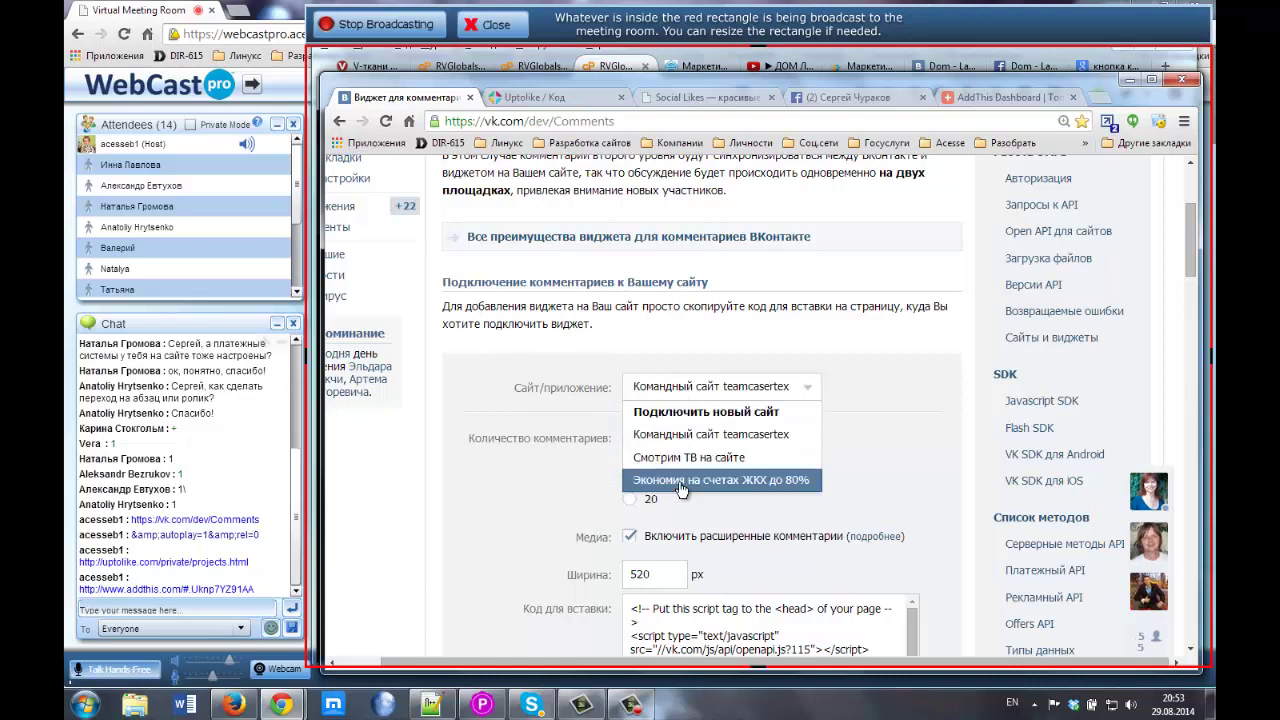
click(681, 483)
Choose «Подключить новый сайт» for the comments widget and go over its site name and main domain fields
click(735, 388)
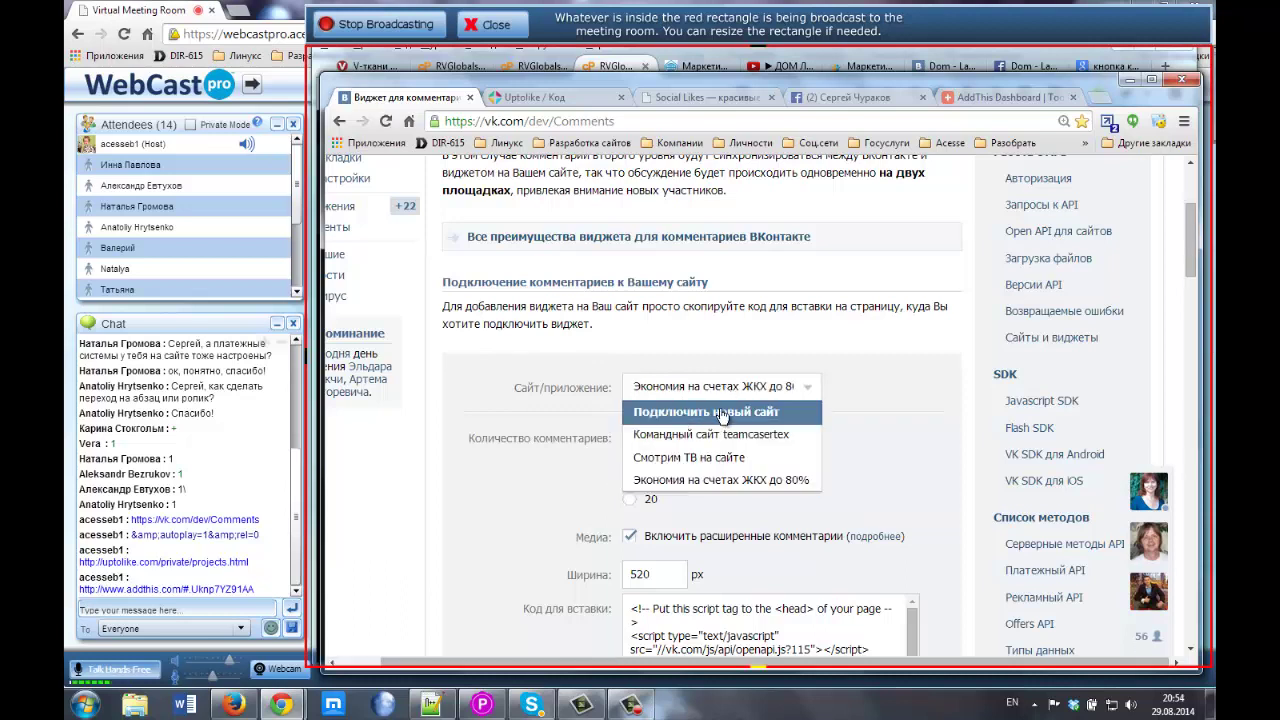
click(720, 415)
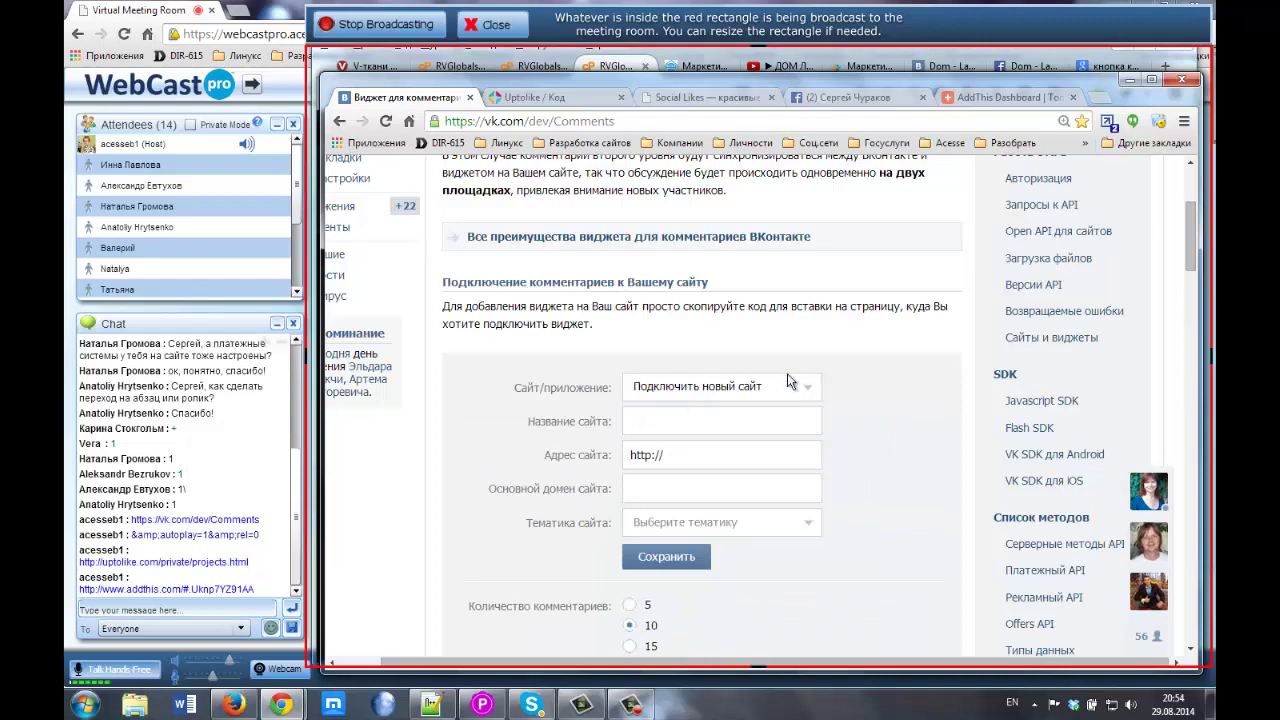
scroll(600, 320, down, 1)
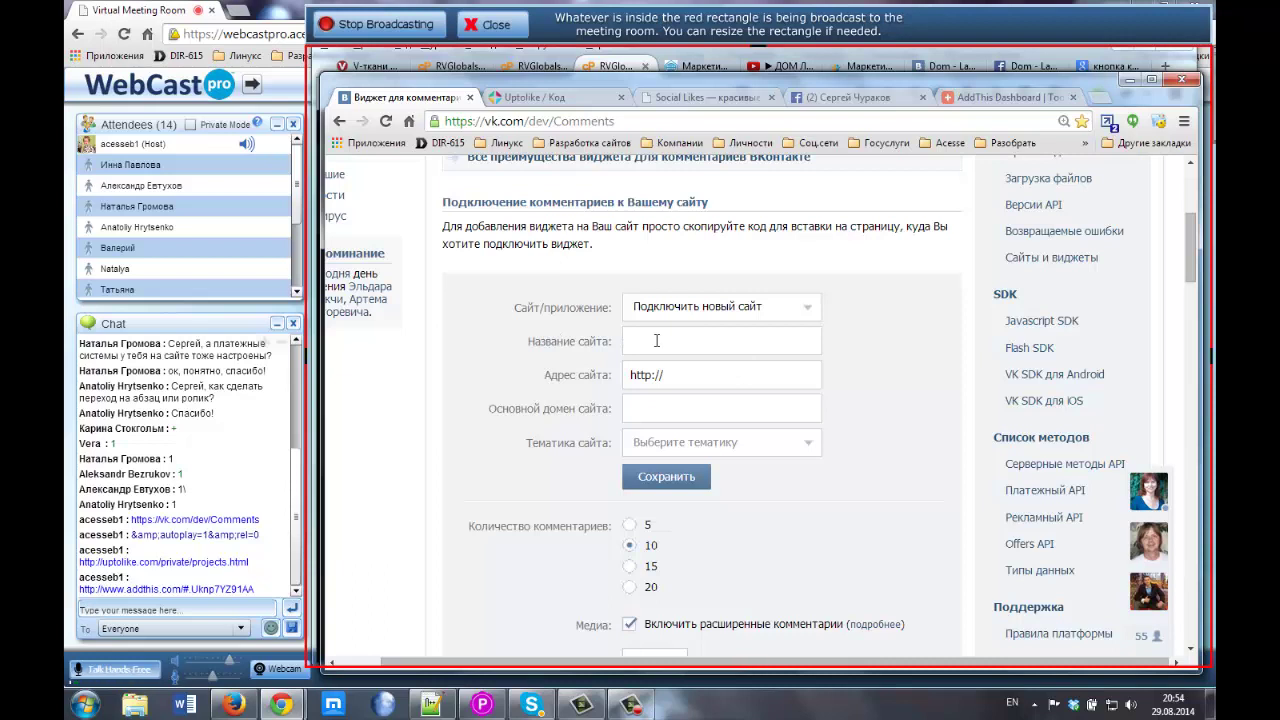
click(656, 341)
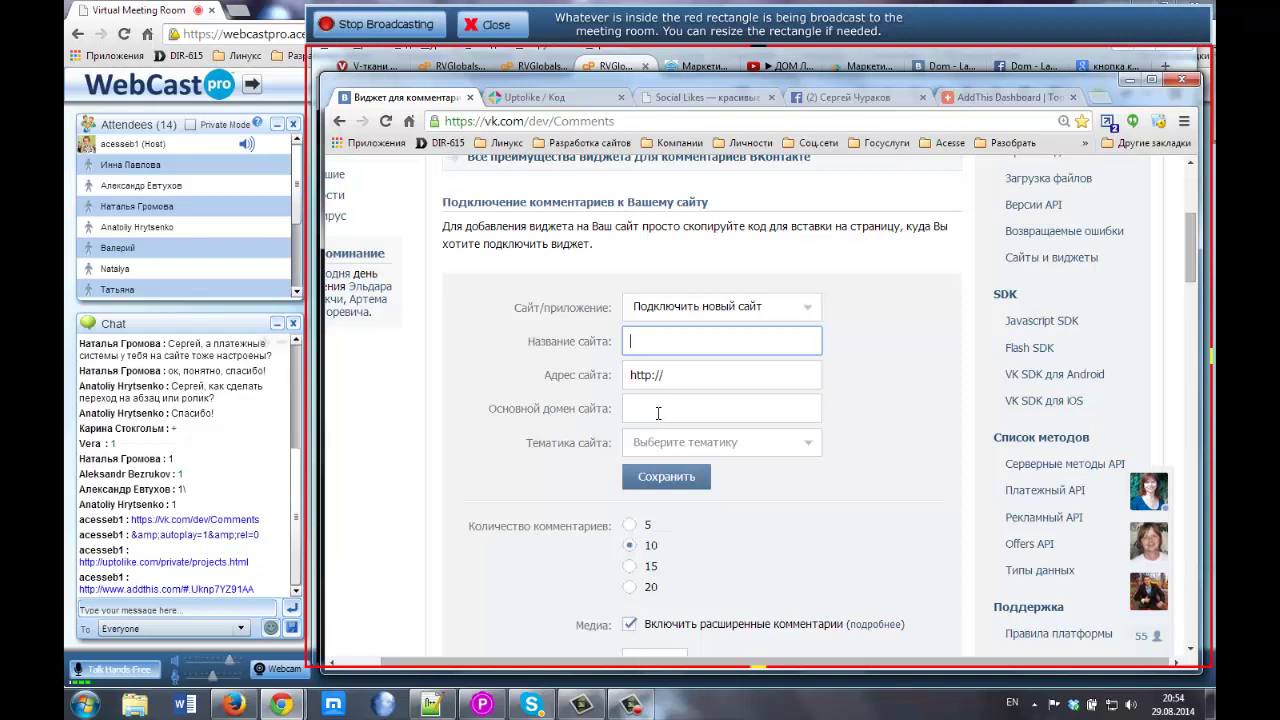
click(658, 413)
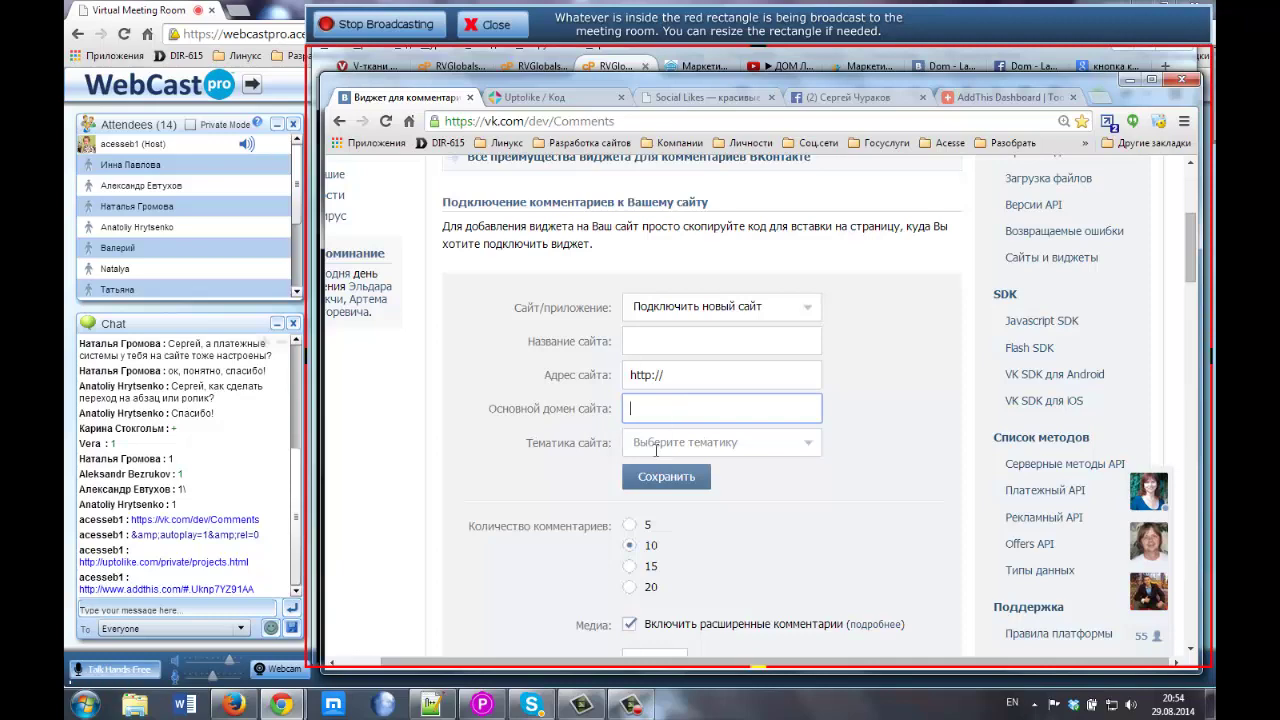
Set the comments widget's width to 450 px, keeping extended comments enabled
scroll(533, 465, down, 2)
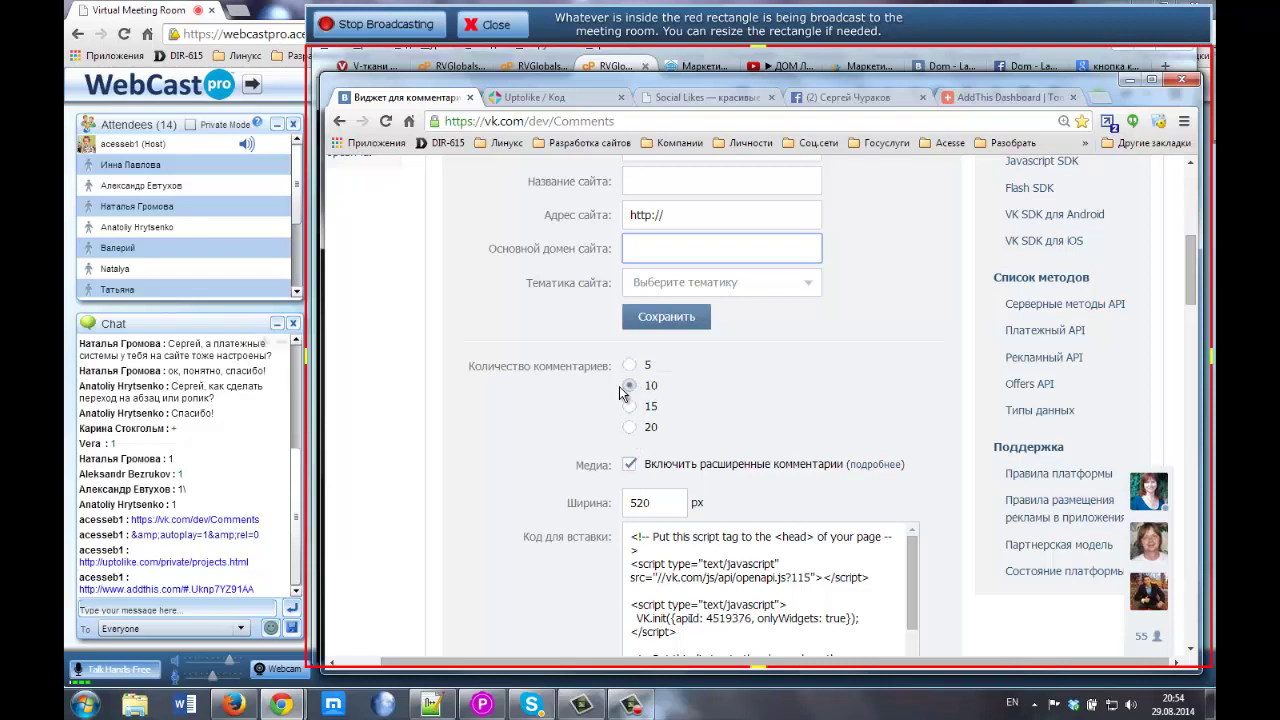
scroll(617, 387, down, 1)
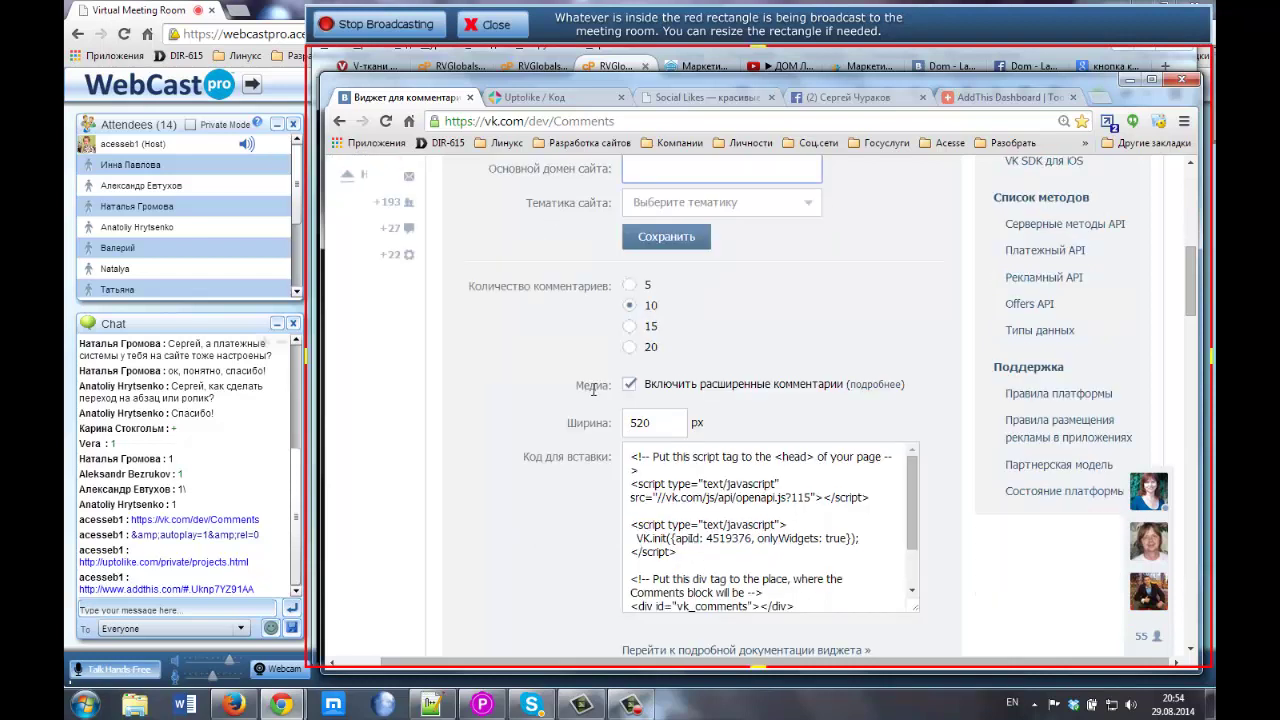
click(629, 383)
drag(638, 423, 629, 423)
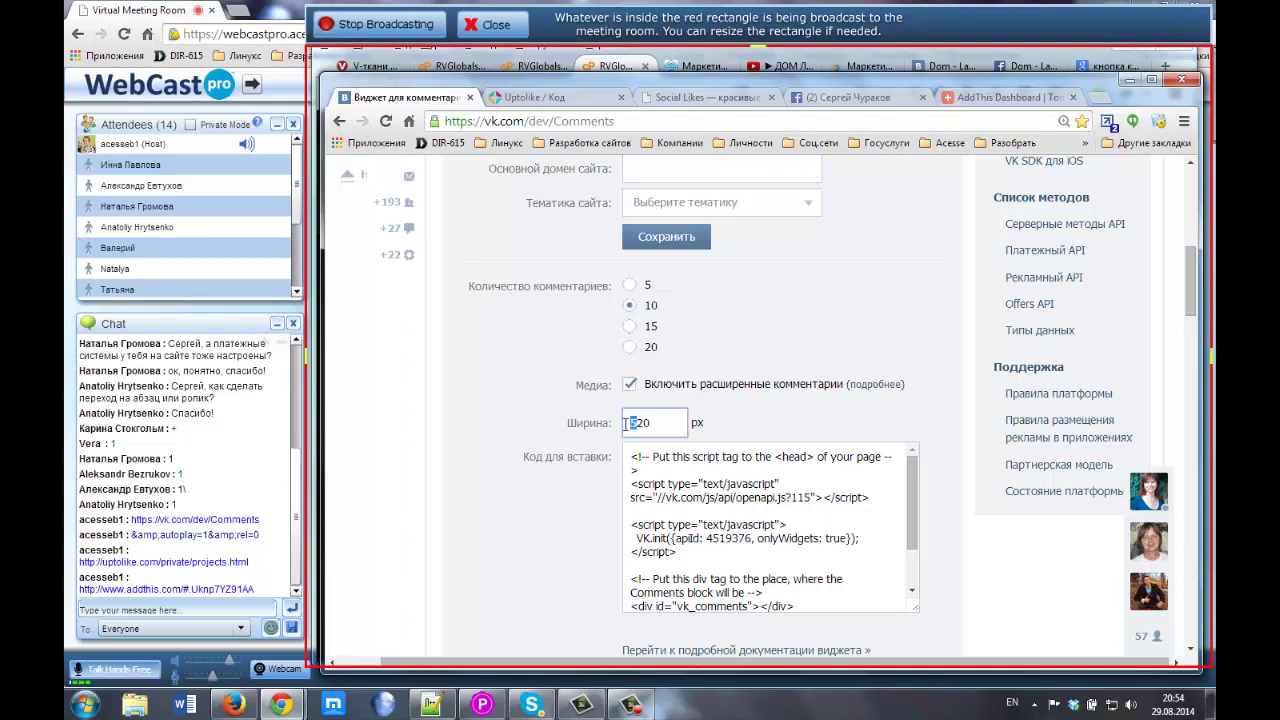
key(Delete)
key(Delete)
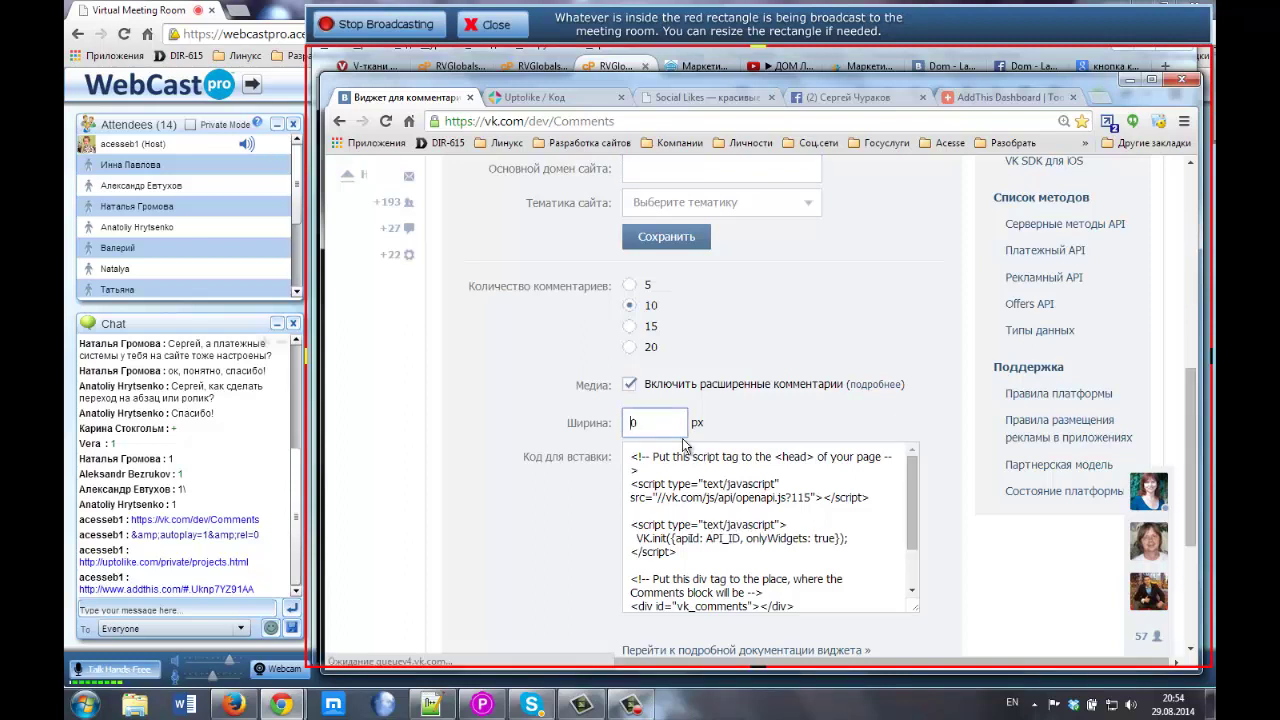
text(45)
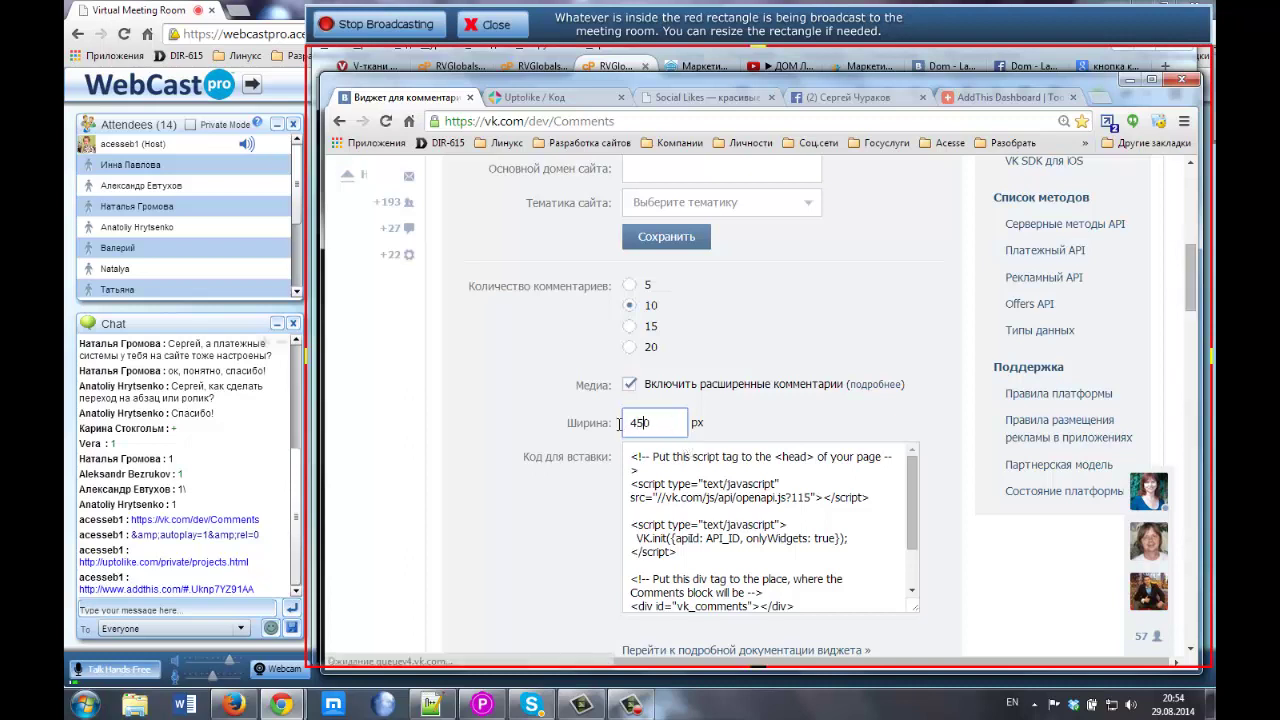
click(655, 472)
click(656, 470)
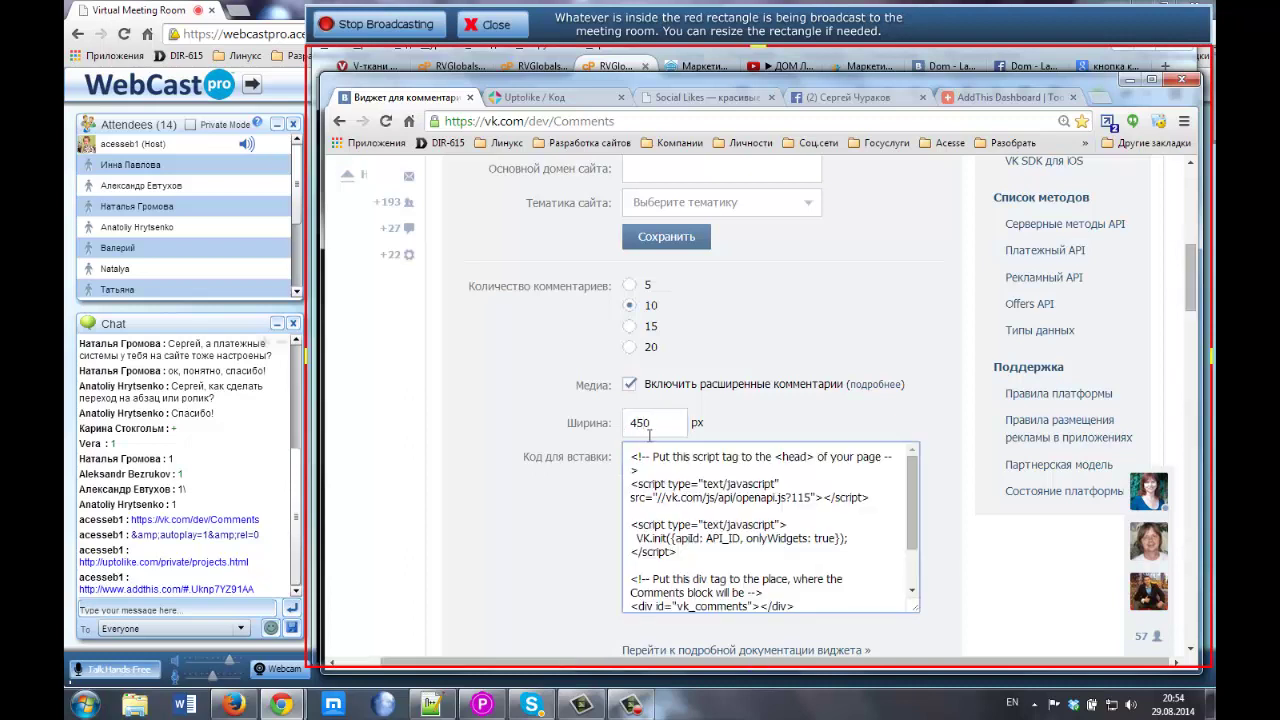
Switch to the Firefox window and examine the live Dom-Land marketing page from its header down to the comment widgets
click(612, 68)
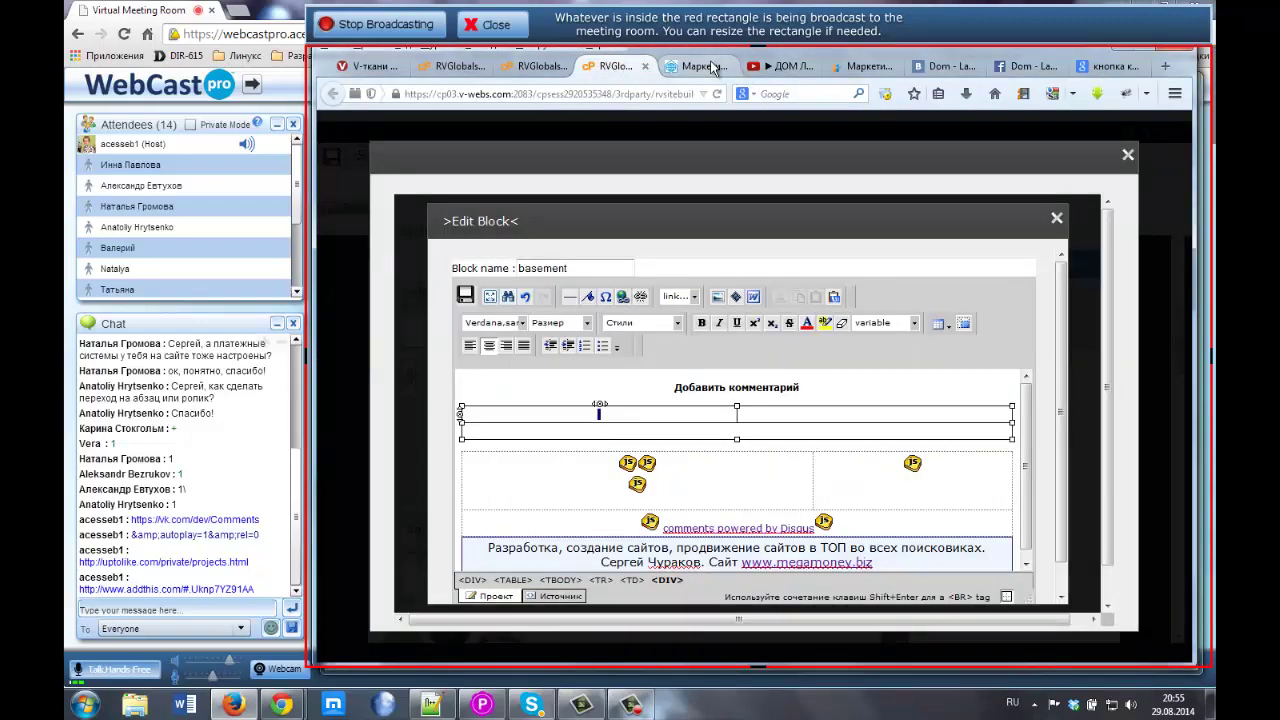
click(712, 68)
scroll(395, 244, up, 5)
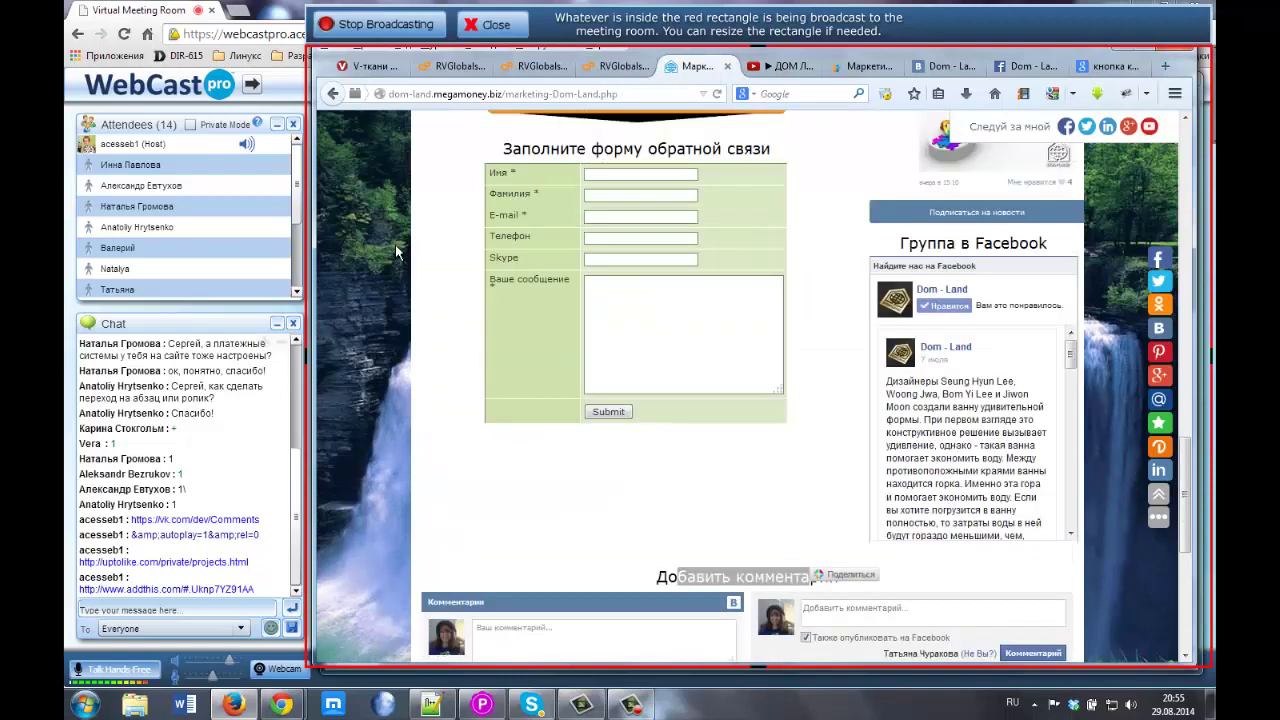
scroll(395, 244, up, 10)
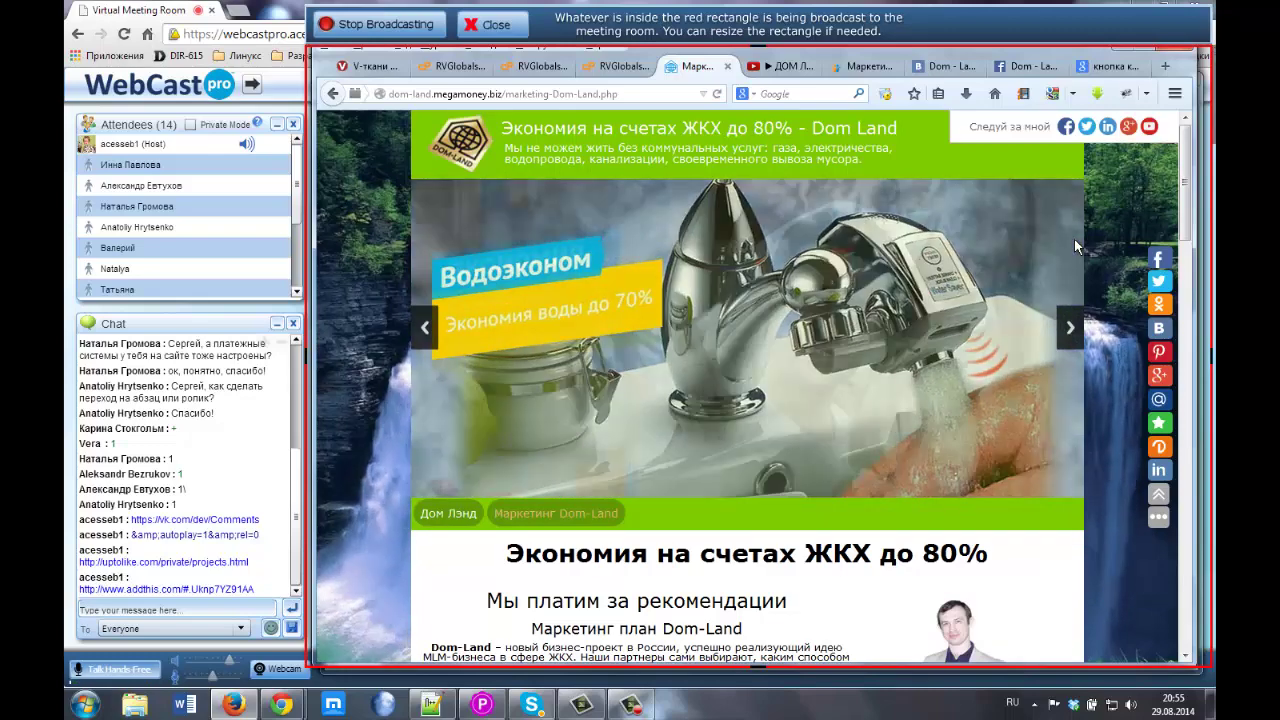
scroll(1064, 360, down, 3)
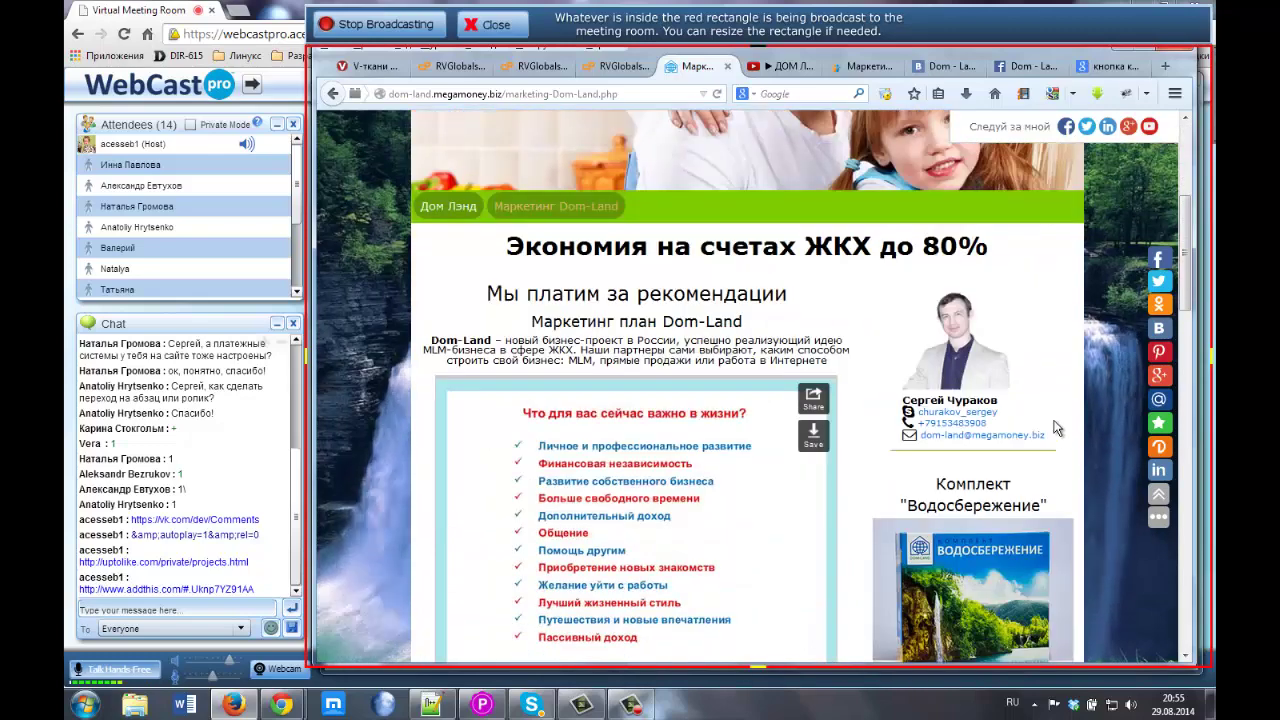
scroll(1050, 441, down, 2)
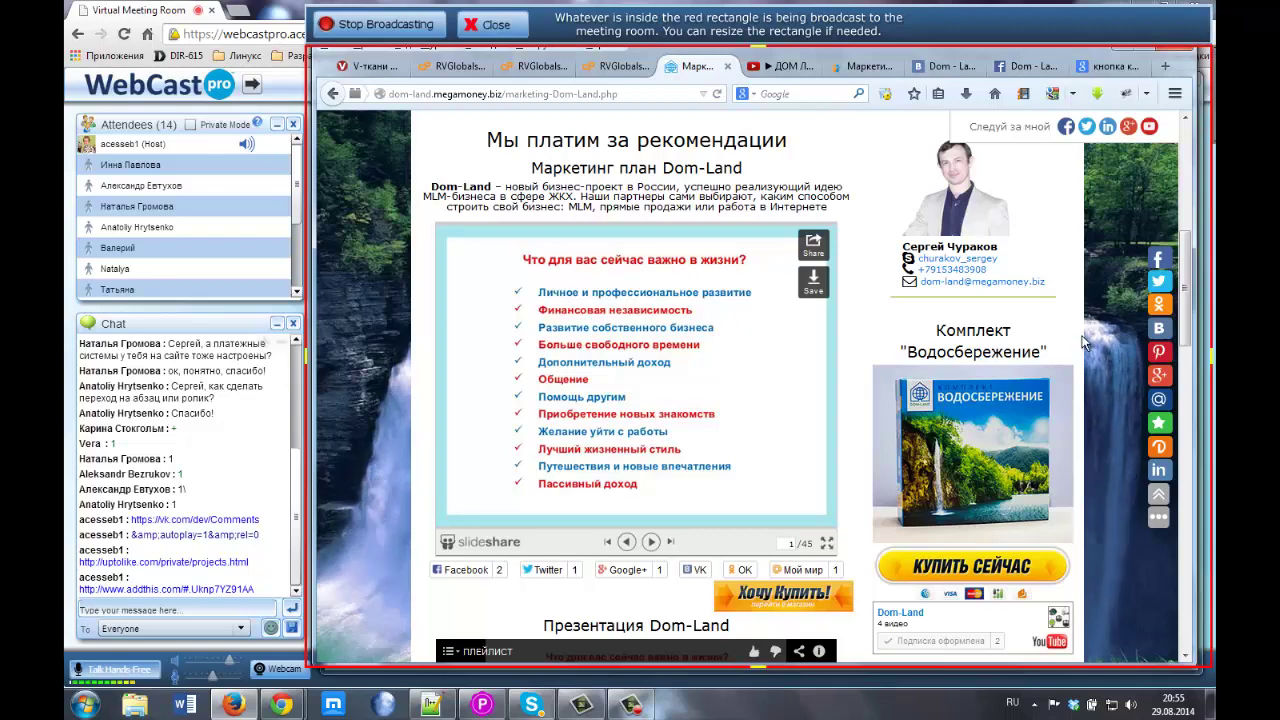
scroll(1080, 350, down, 7)
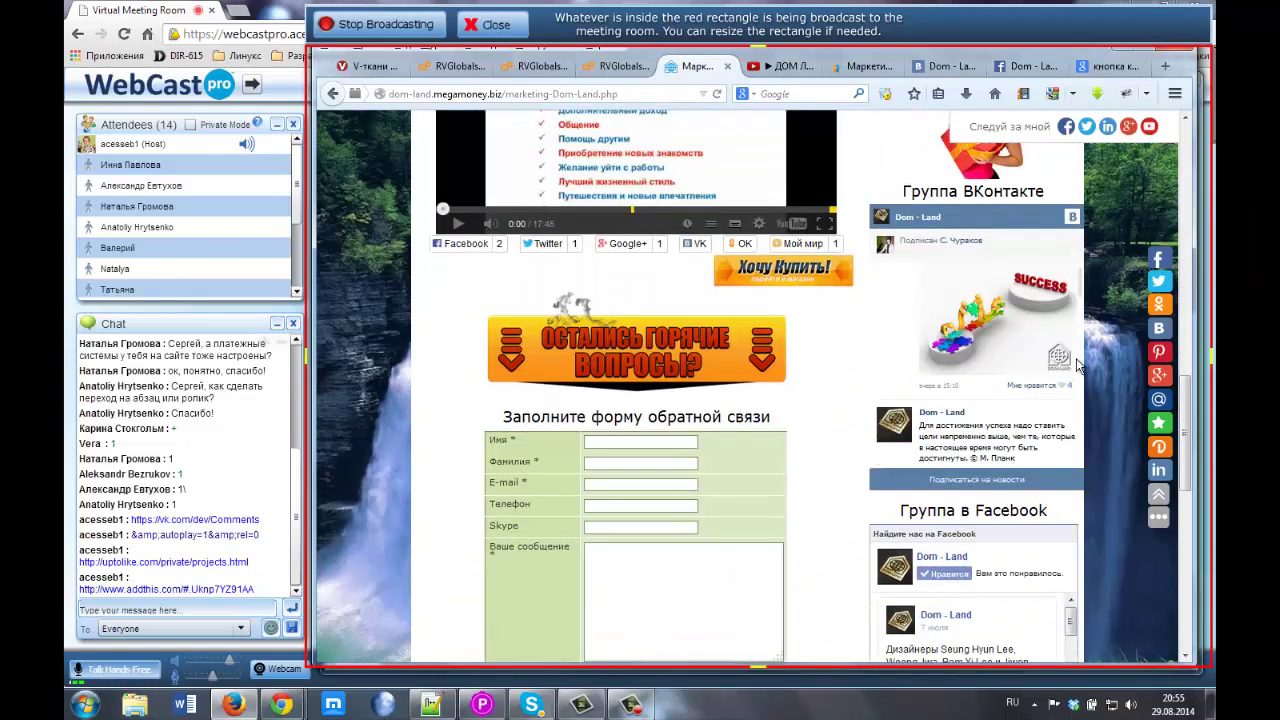
scroll(835, 468, down, 2)
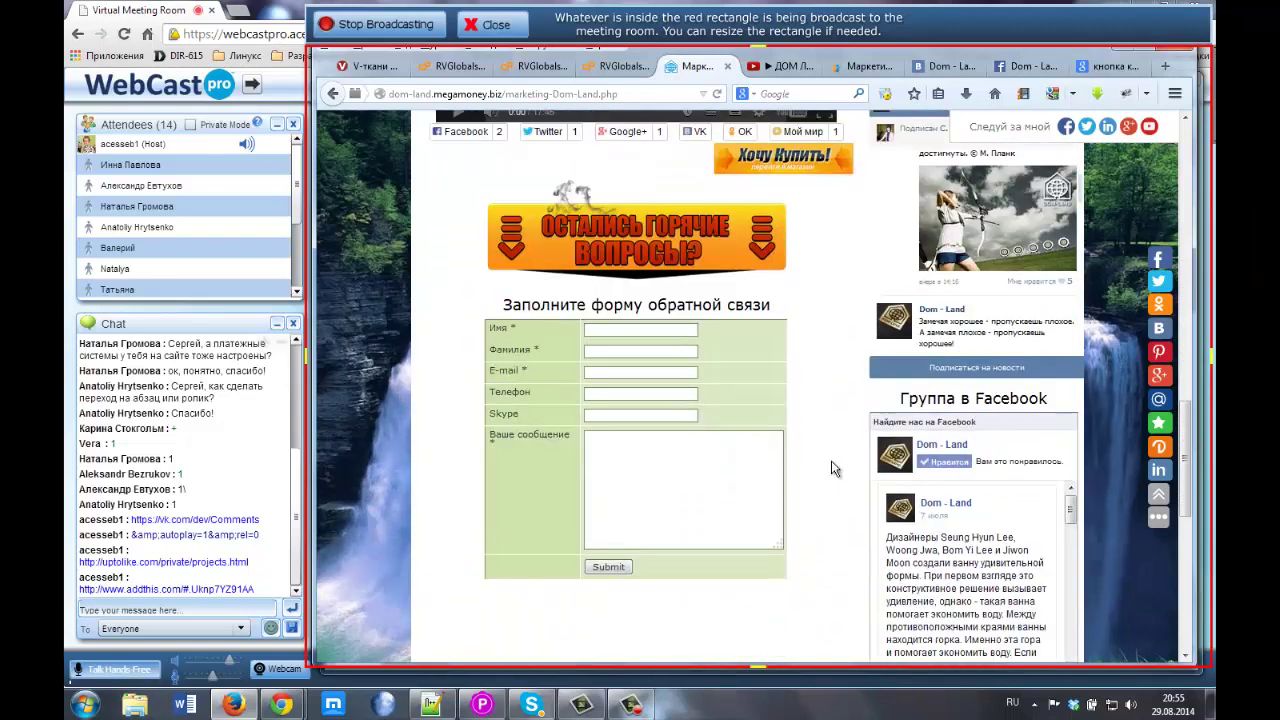
scroll(835, 468, down, 5)
scroll(757, 329, up, 1)
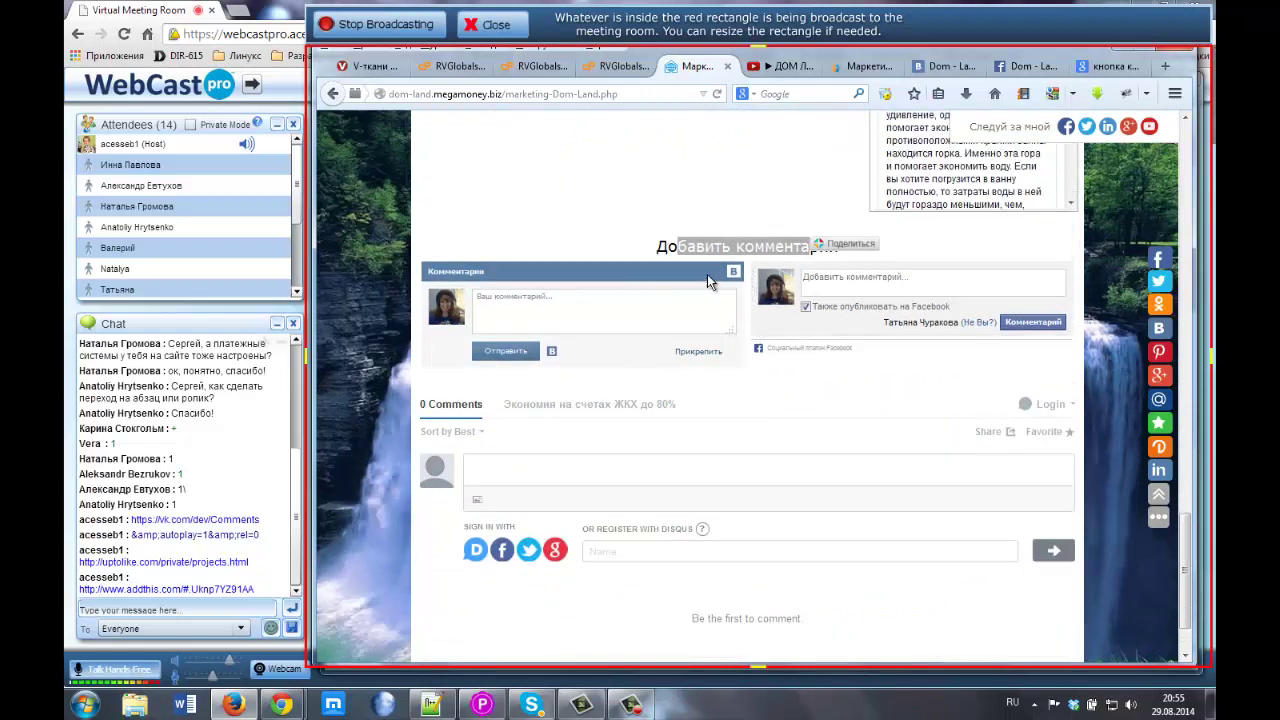
mouse_move(737, 346)
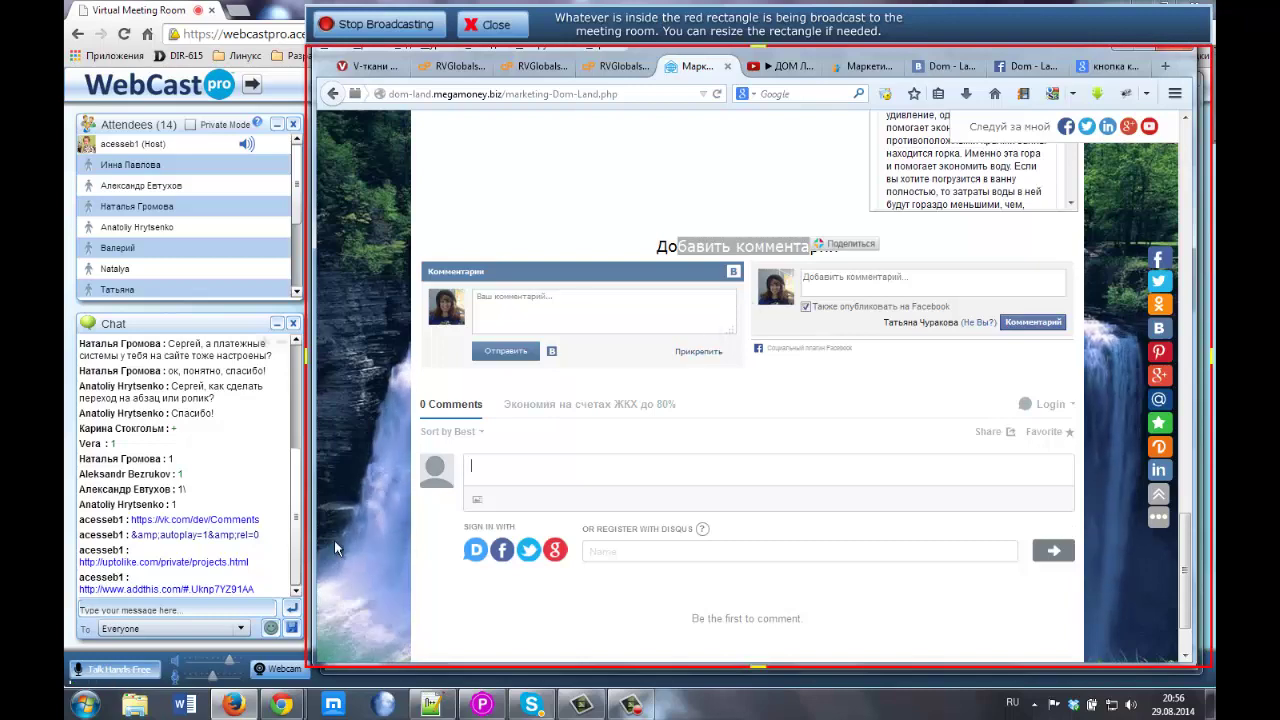
Return to the VK comments widget page in Chrome and highlight the beginning of its embed code
mouse_move(283, 705)
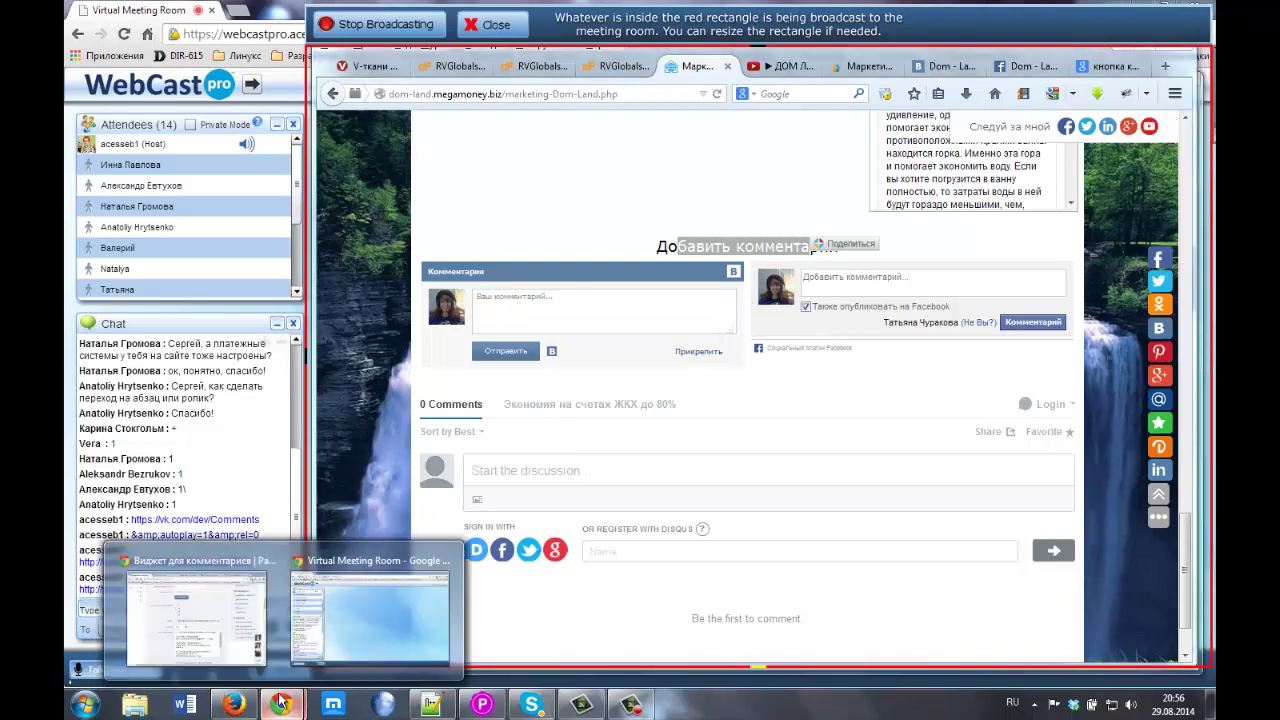
click(232, 642)
click(628, 421)
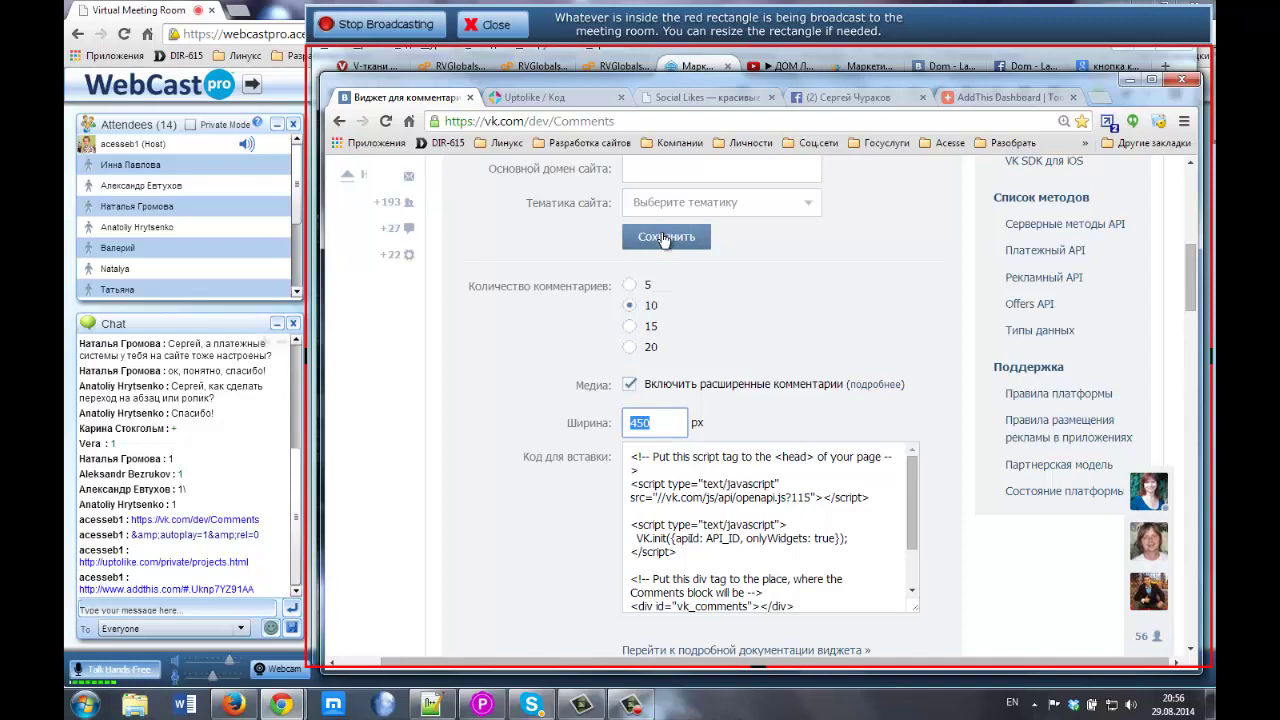
scroll(516, 448, down, 1)
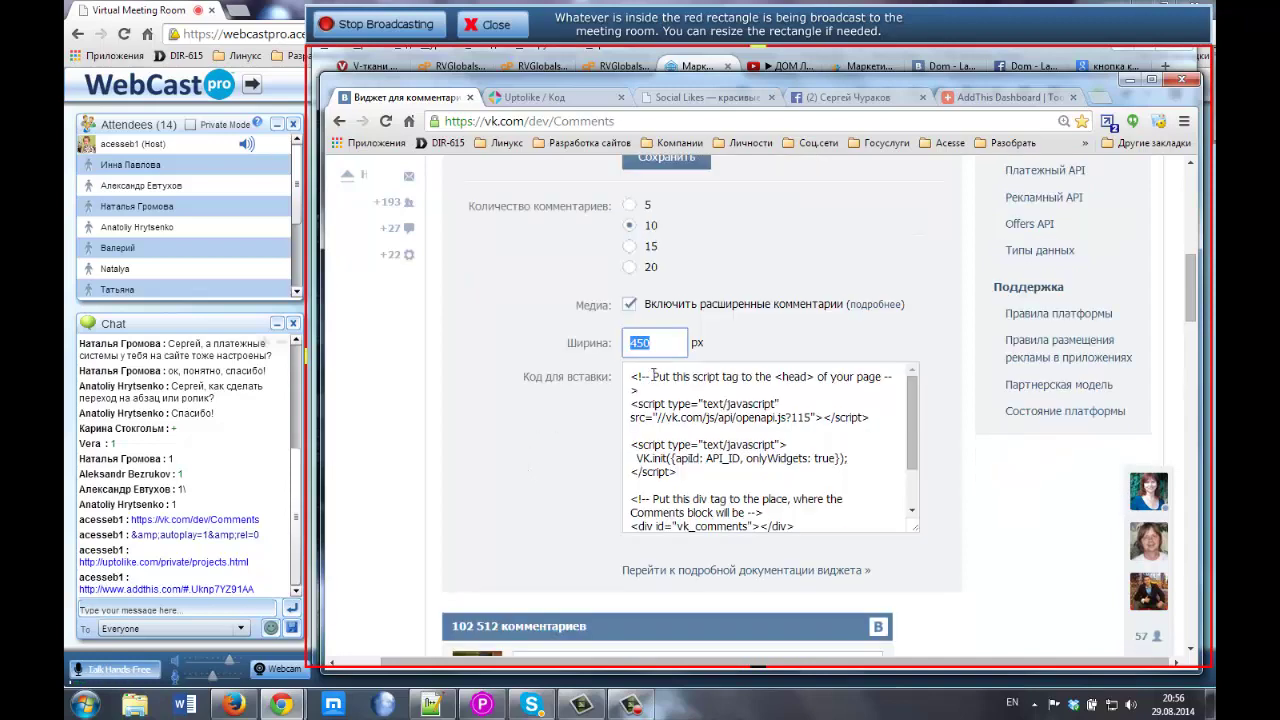
click(648, 380)
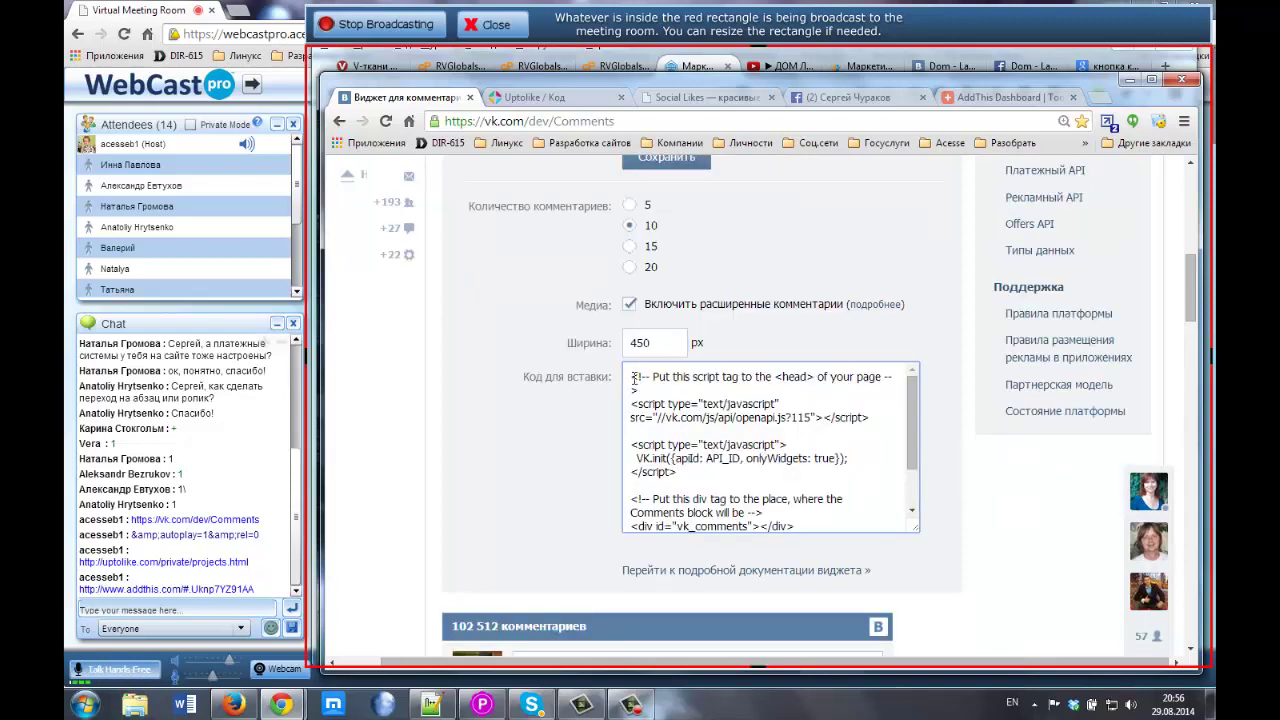
drag(632, 376, 772, 200)
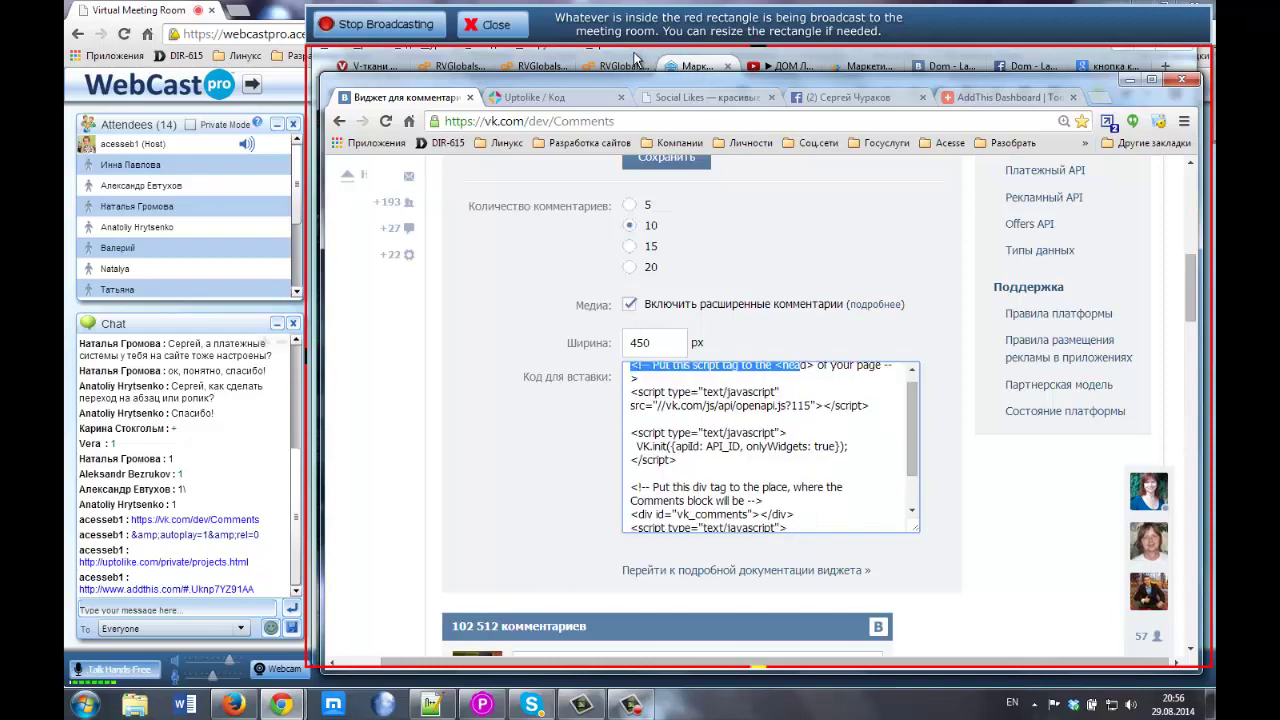
Return to the basement block editor in Firefox, select the first cell's content in the new table and show the HTML source
click(697, 67)
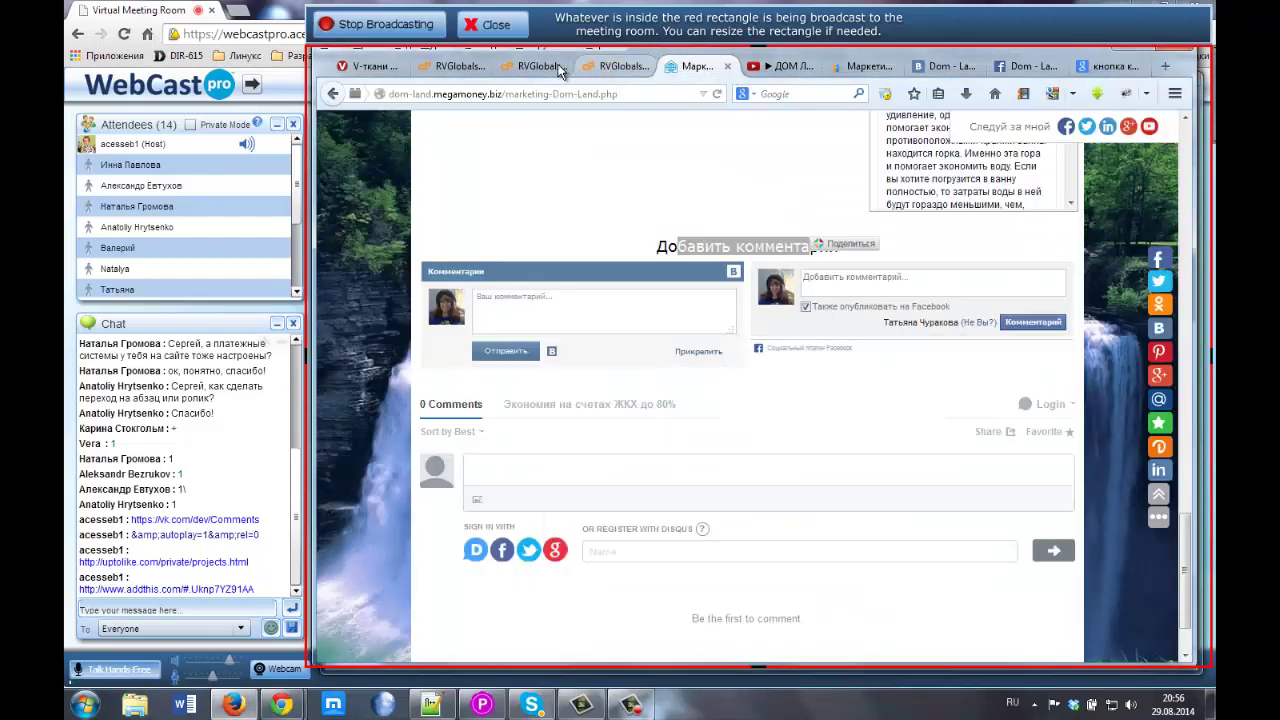
click(620, 66)
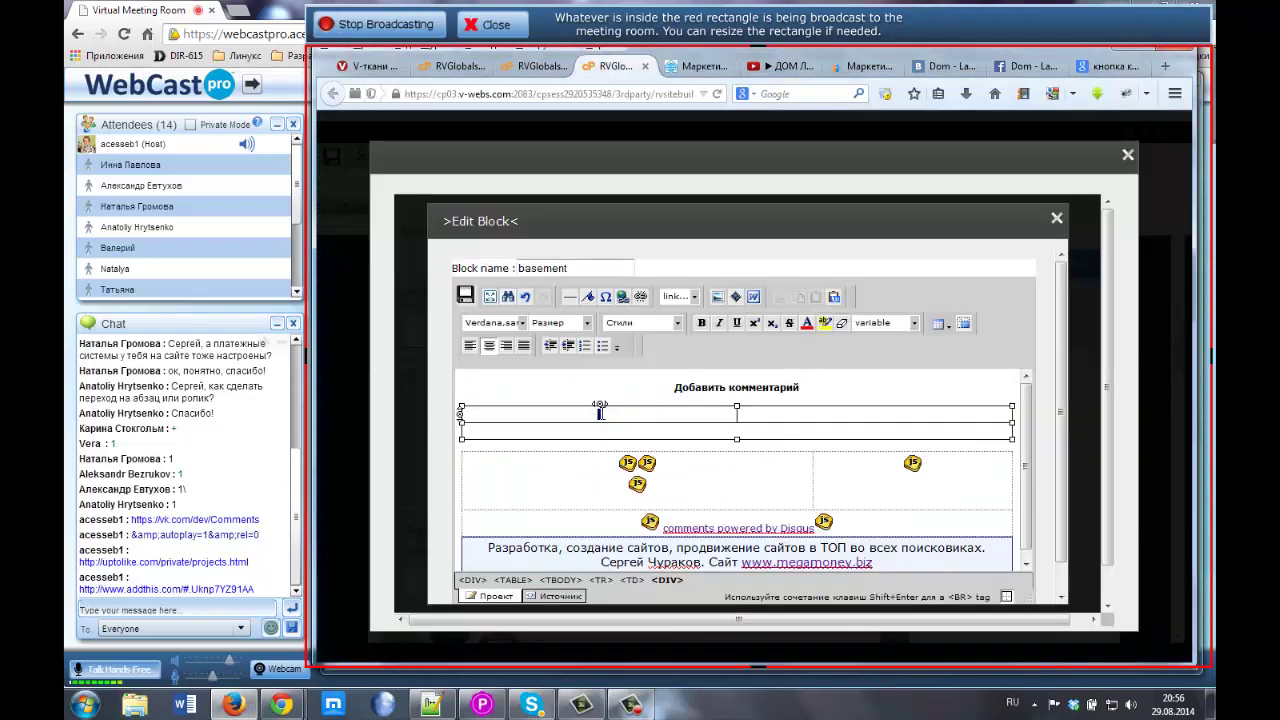
click(603, 413)
drag(594, 410, 606, 411)
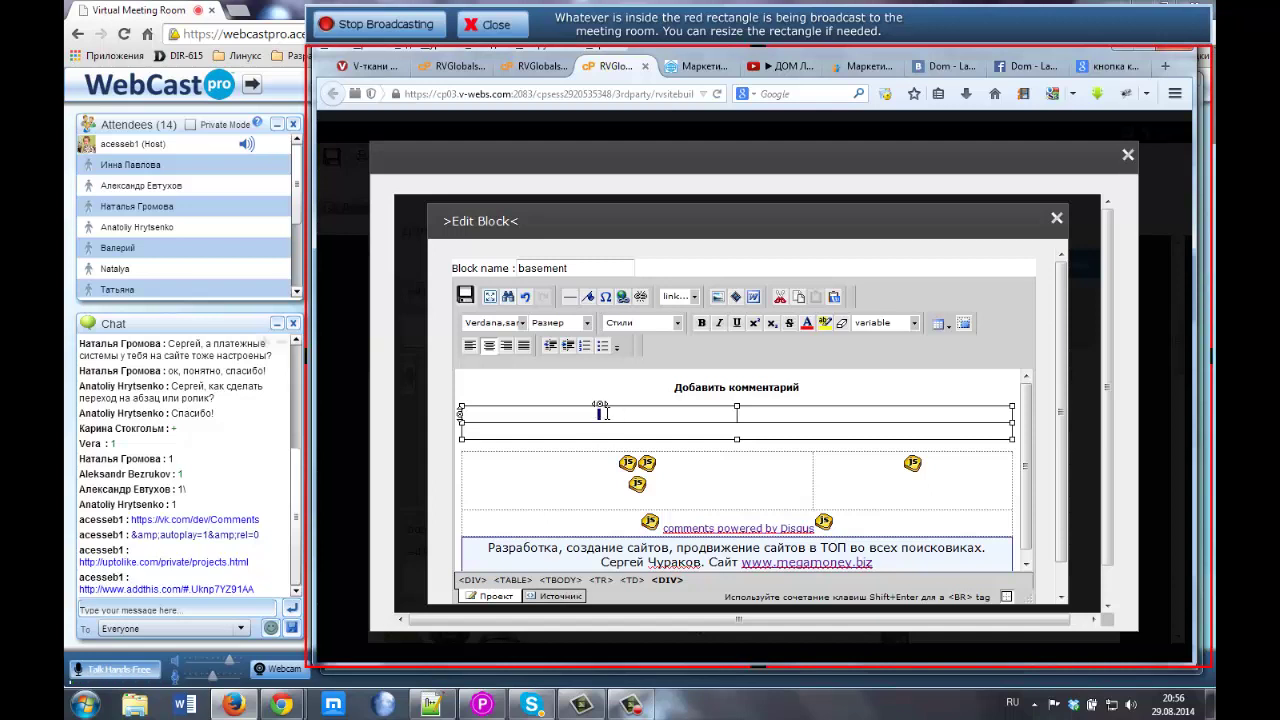
click(550, 596)
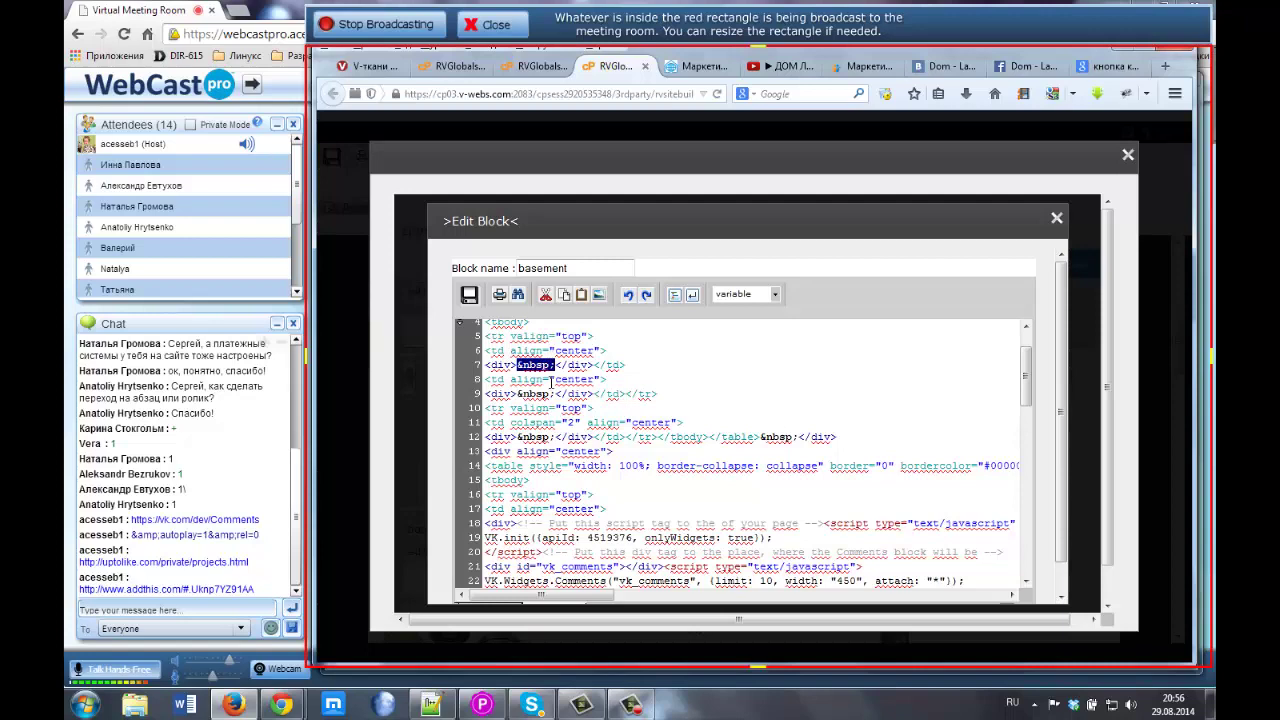
Examine the opening row and cell tags of the new table in the basement block's HTML source
scroll(550, 382, up, 1)
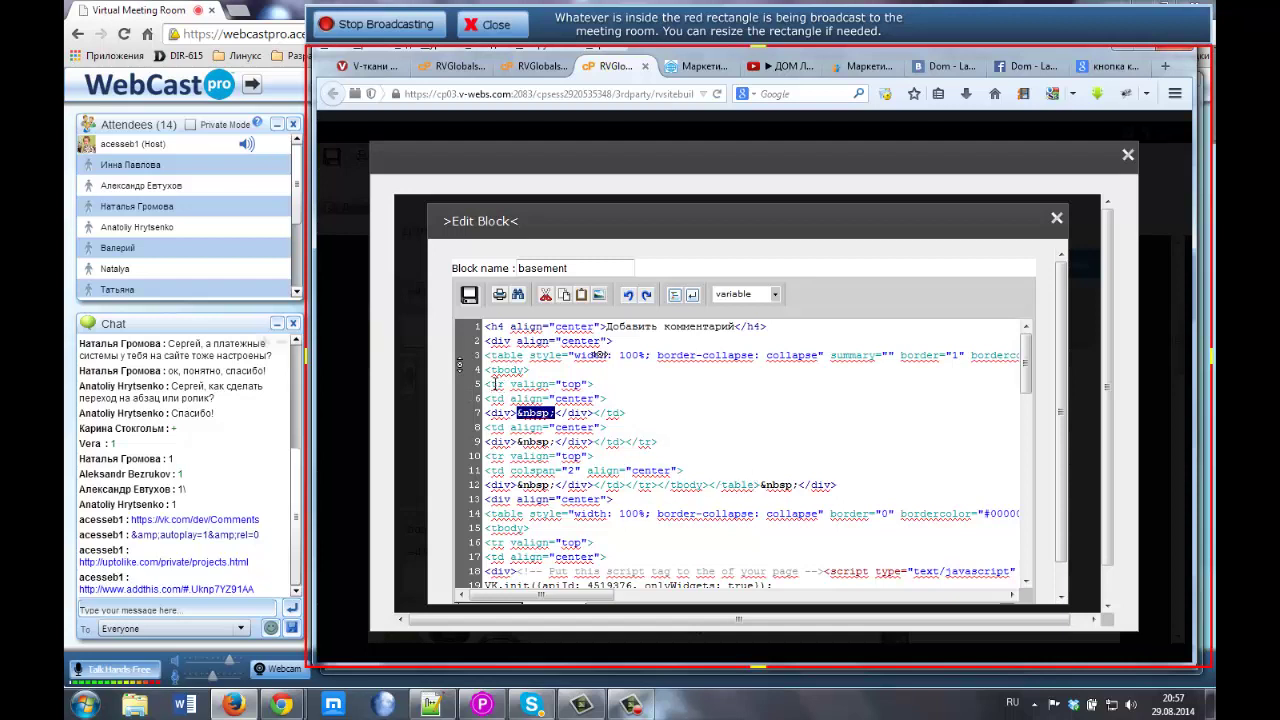
drag(491, 388, 590, 385)
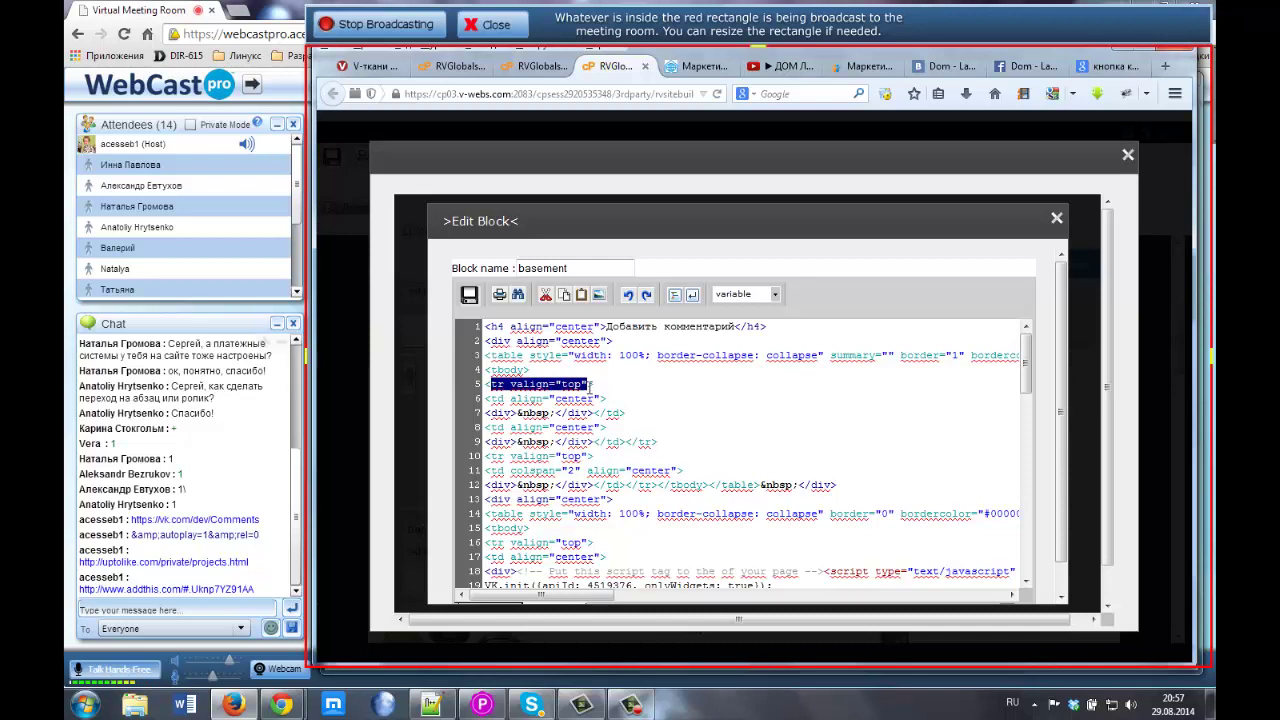
click(491, 398)
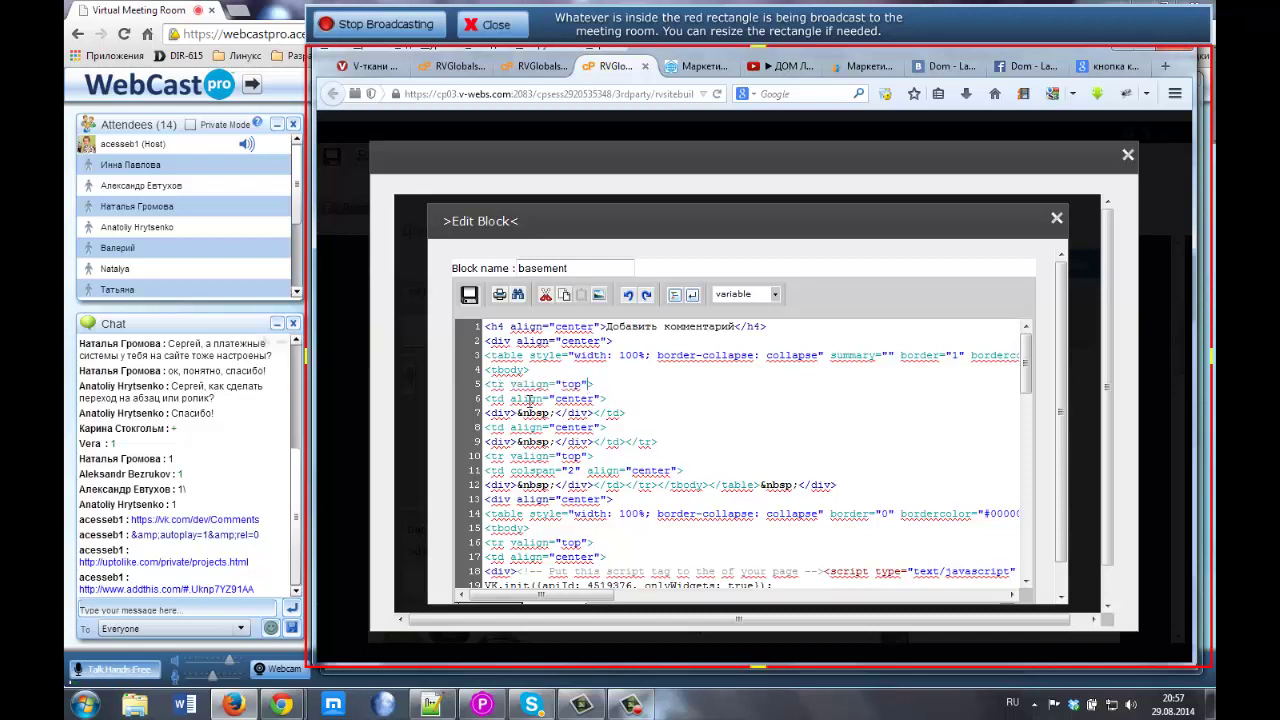
Locate the &nbsp; placeholders in the three cells of the new table's HTML source and close the basement block without saving
double_click(507, 398)
click(521, 398)
drag(517, 413, 556, 413)
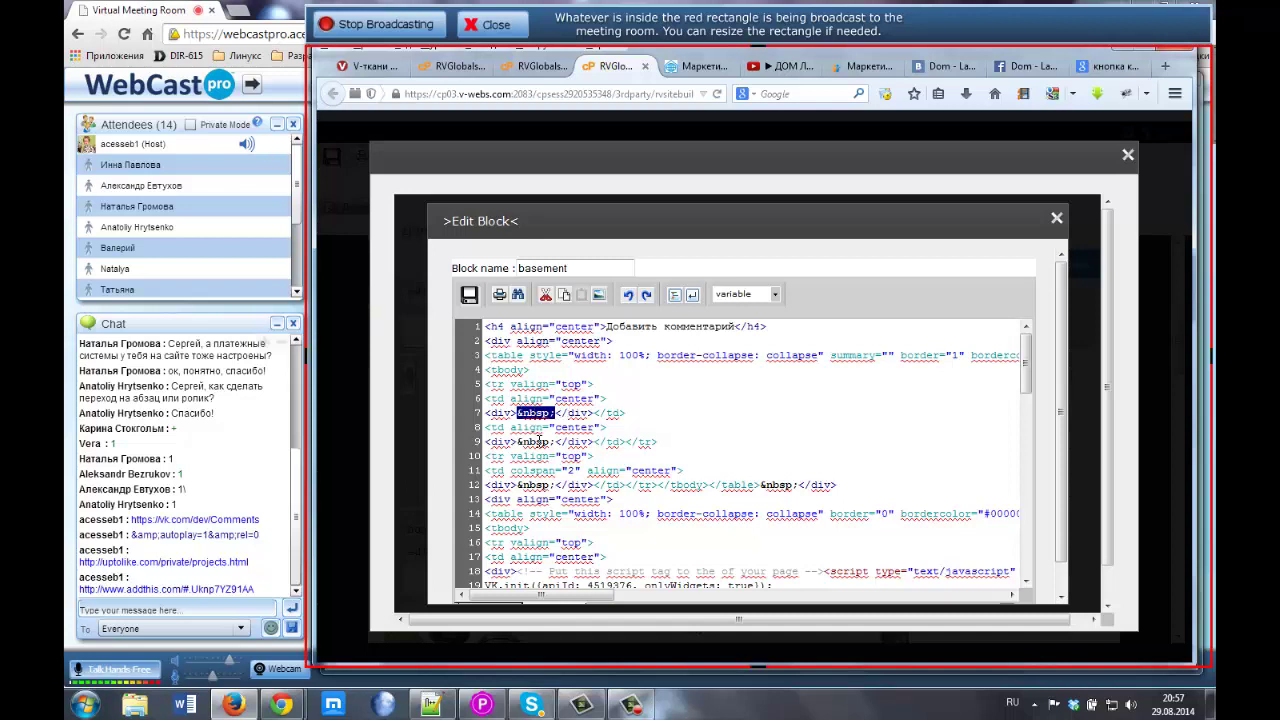
drag(515, 441, 557, 444)
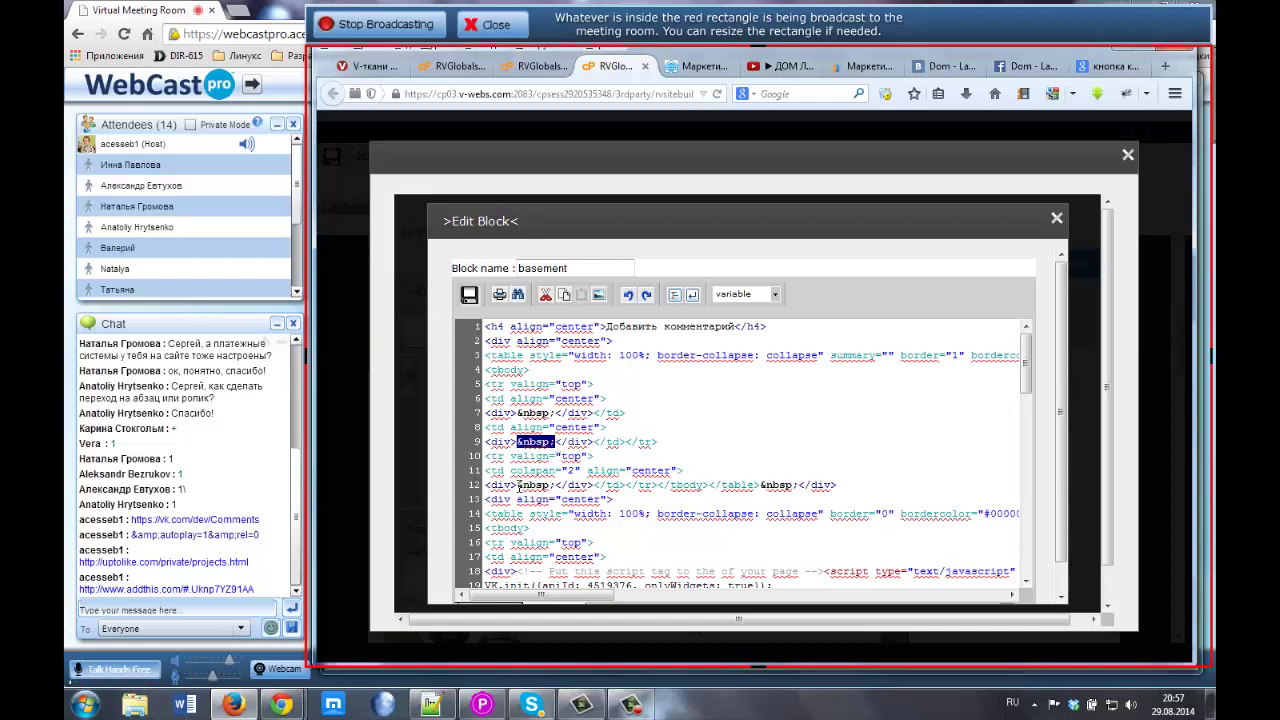
drag(518, 485, 552, 485)
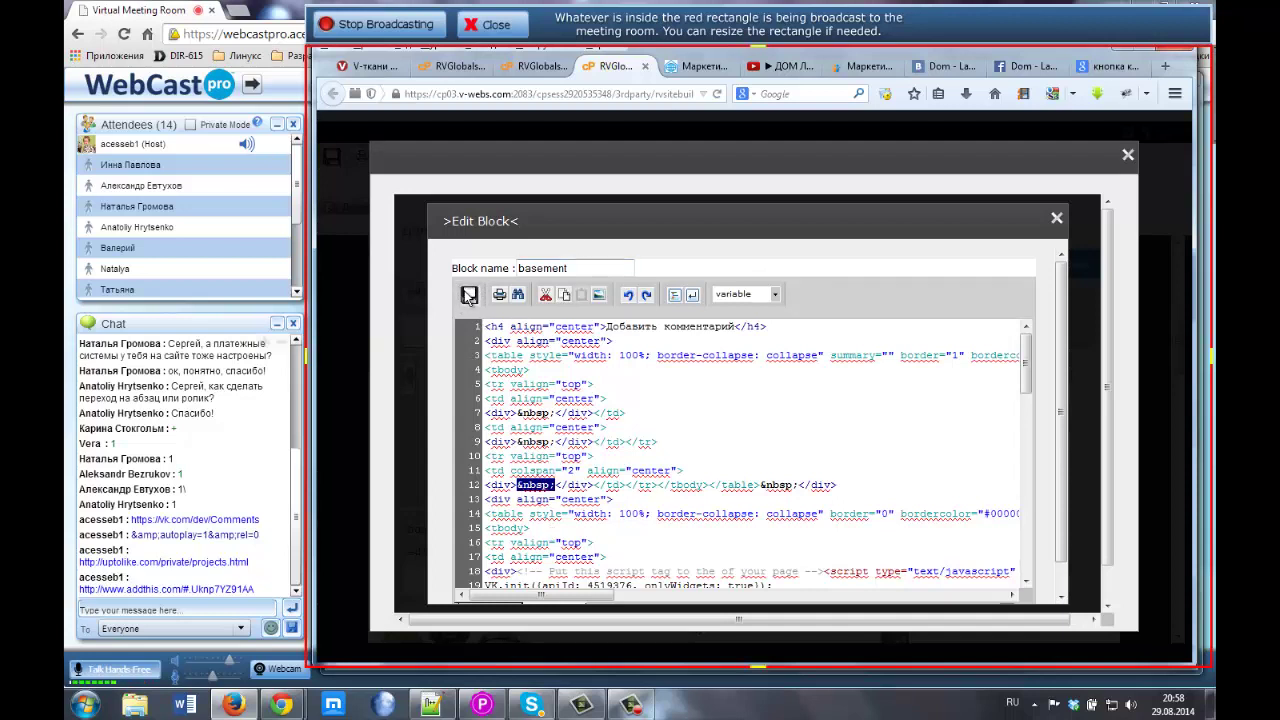
click(1057, 223)
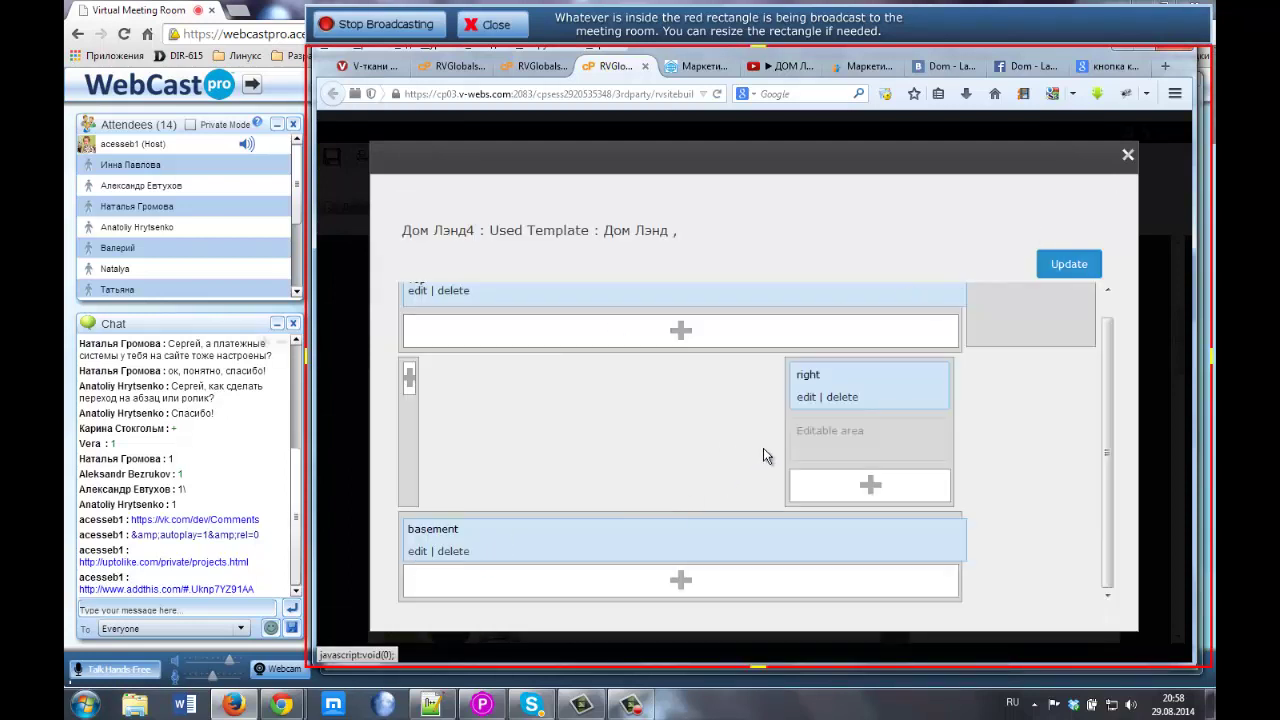
Reopen the basement block for editing and apply the borderdashedstyle2 text style to the two footer credit lines
click(412, 553)
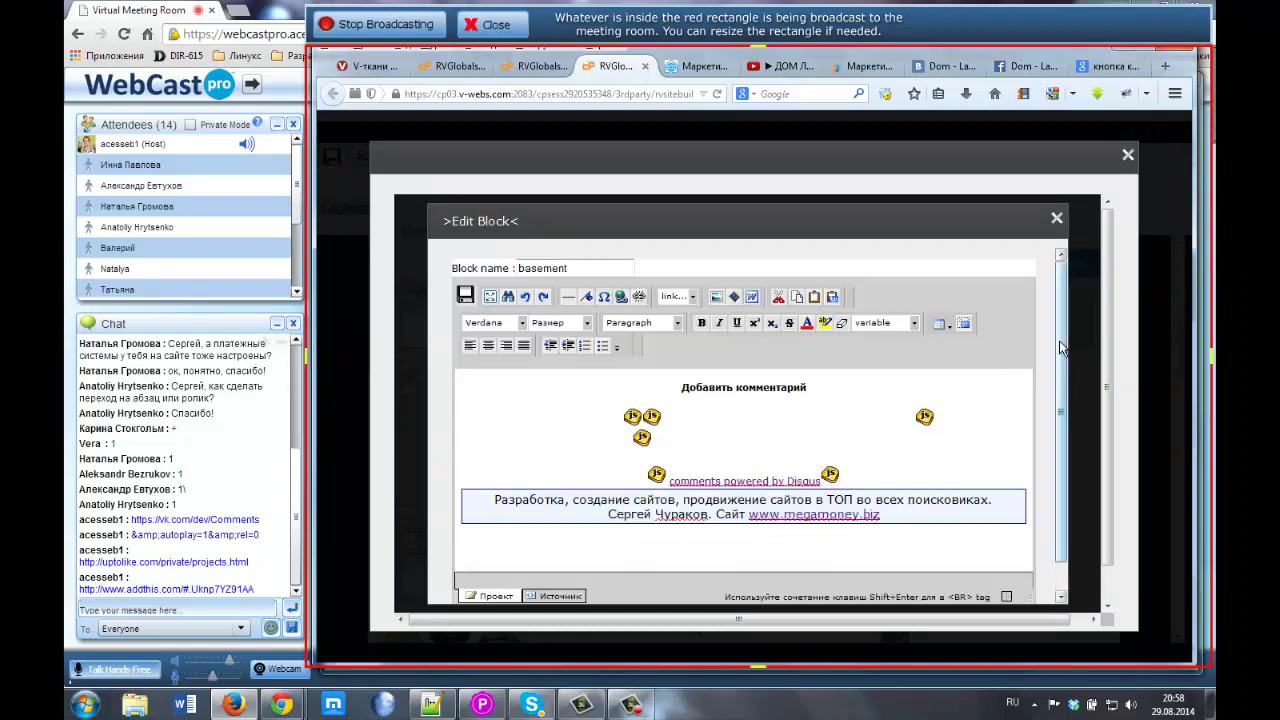
scroll(1064, 362, down, 1)
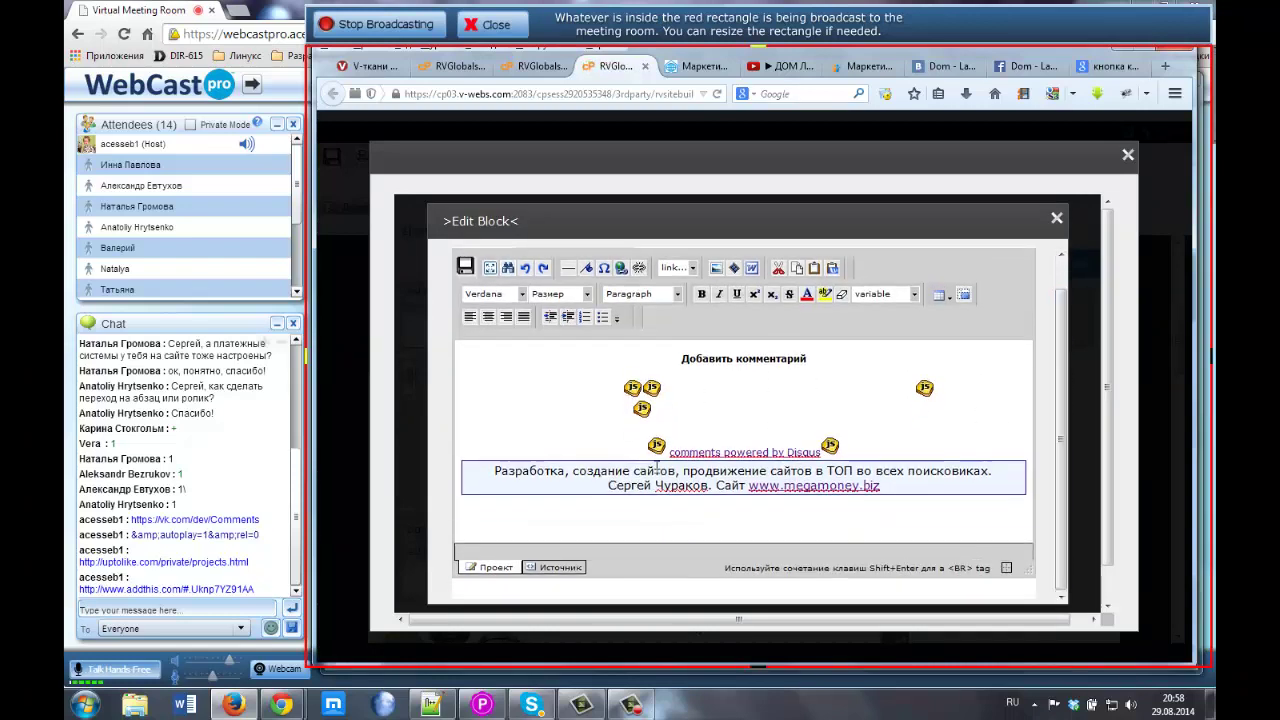
click(485, 469)
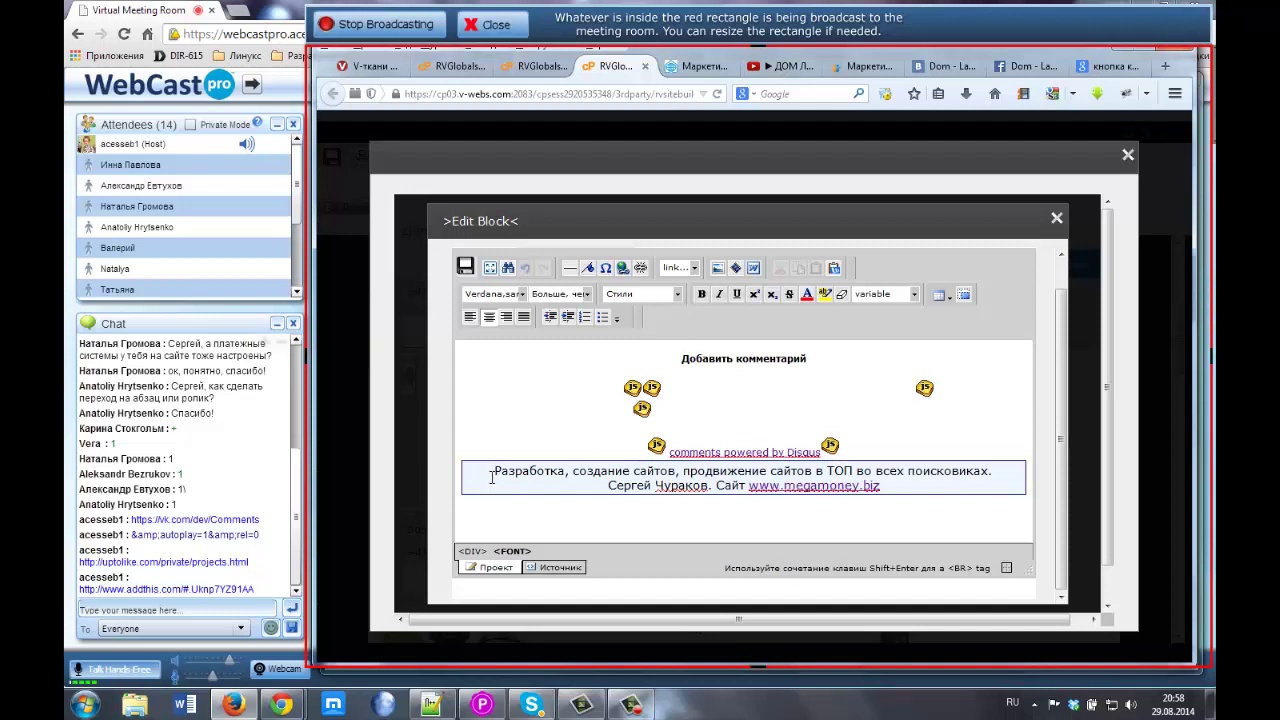
drag(491, 476, 890, 485)
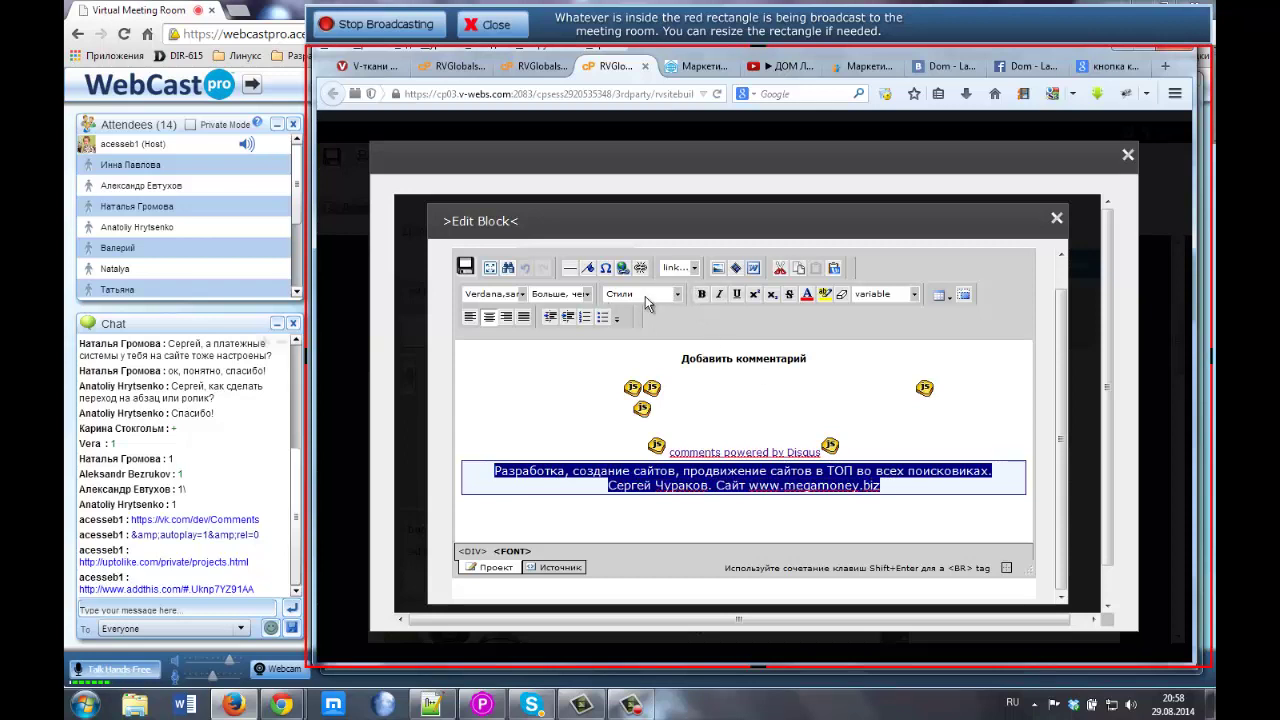
click(676, 295)
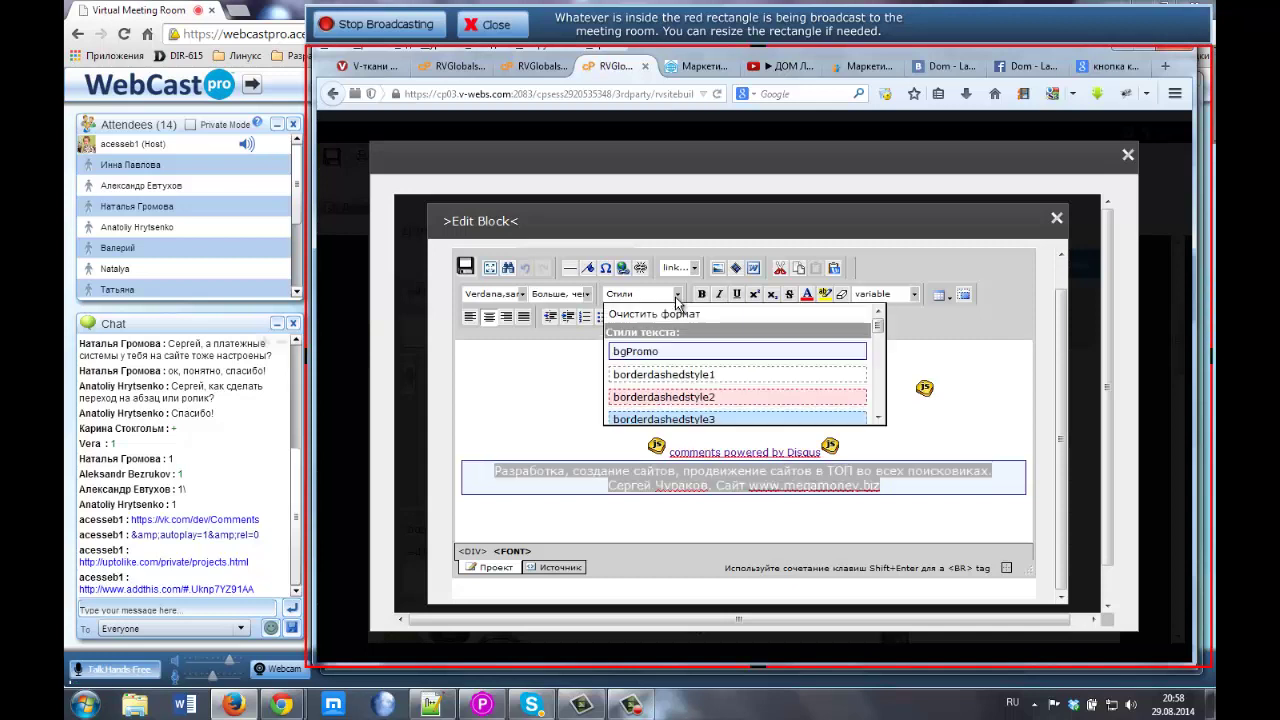
click(676, 395)
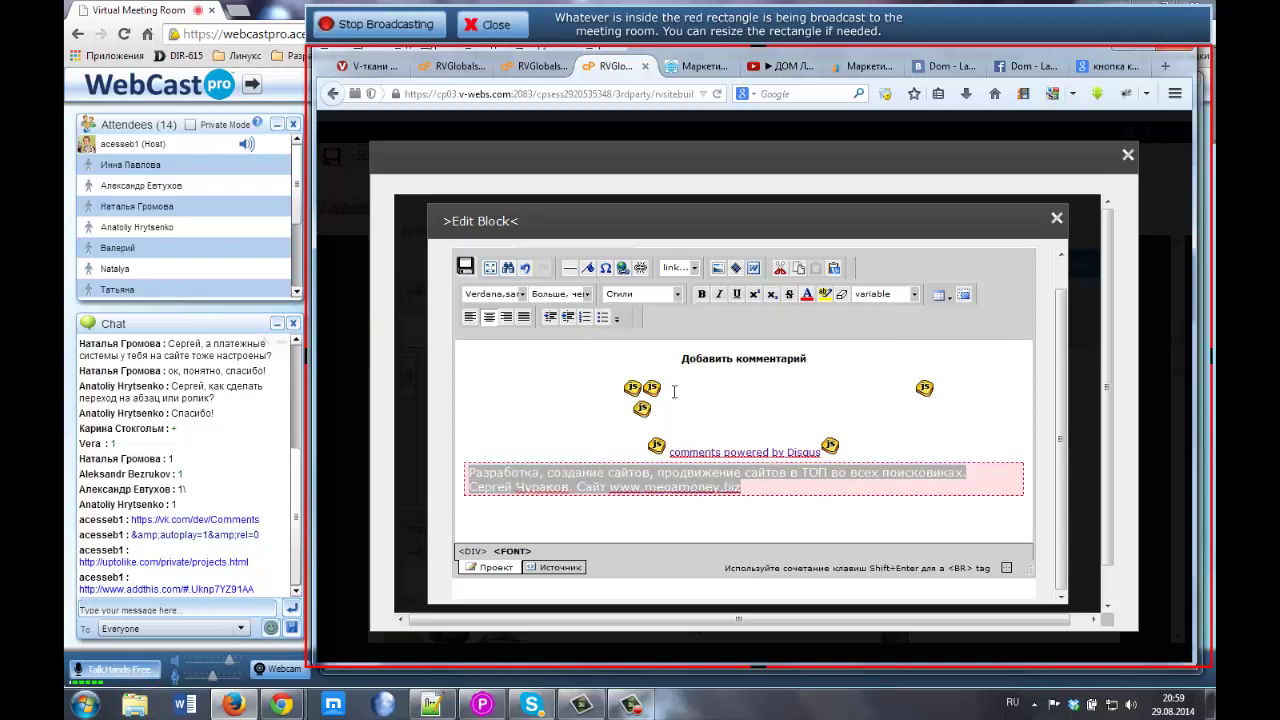
Restyle the footer credit lines with bordernotestyle2 and look through the remaining text styles down to borderstyledotted4
click(790, 485)
triple_click(597, 485)
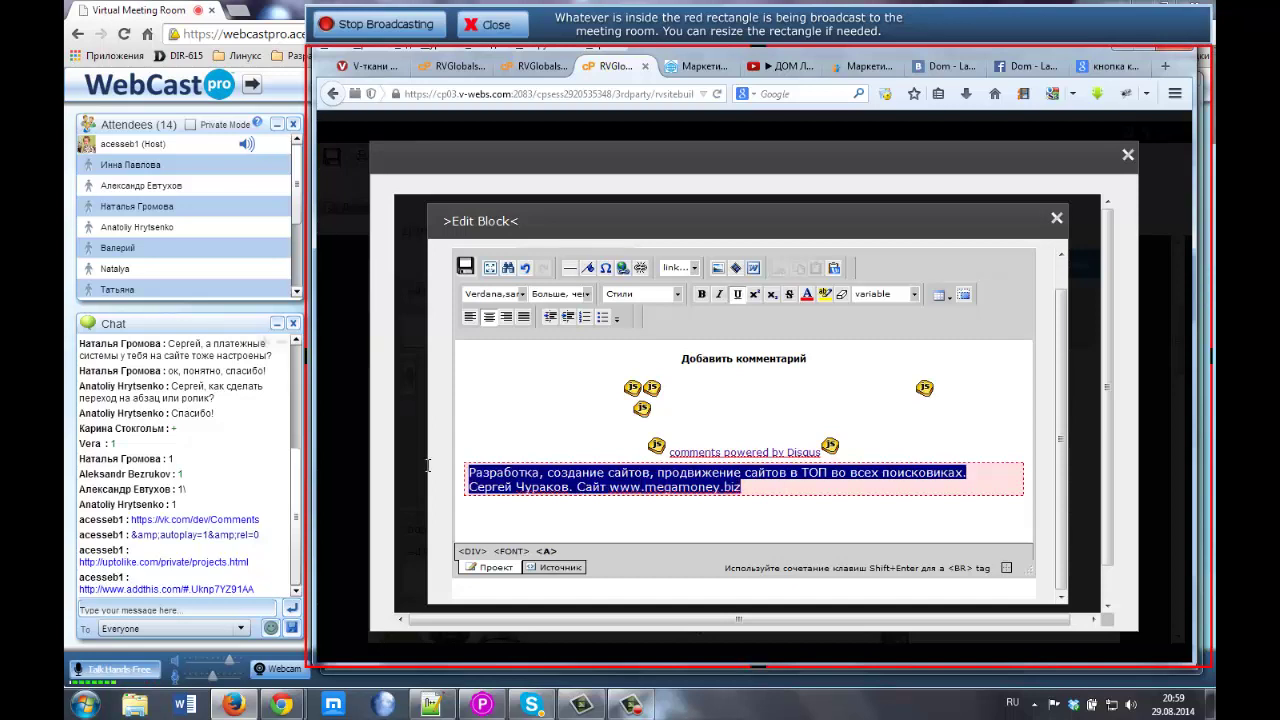
click(676, 294)
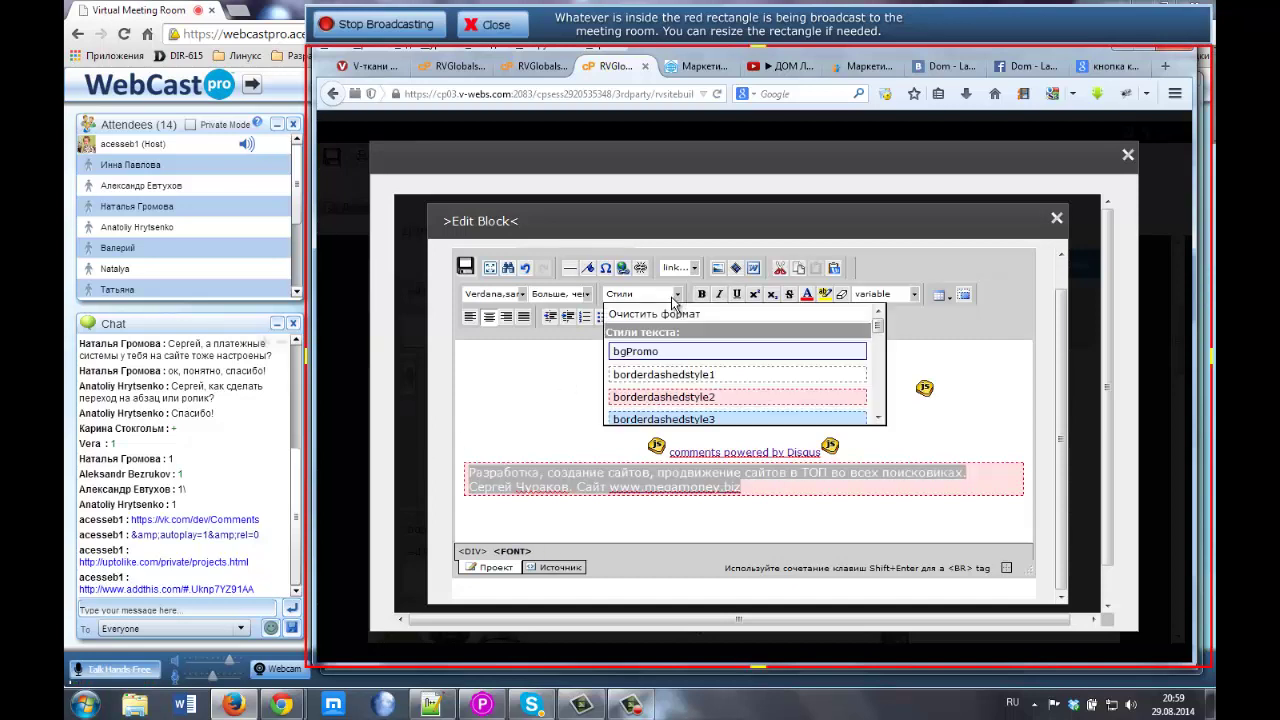
scroll(670, 385, down, 5)
click(683, 387)
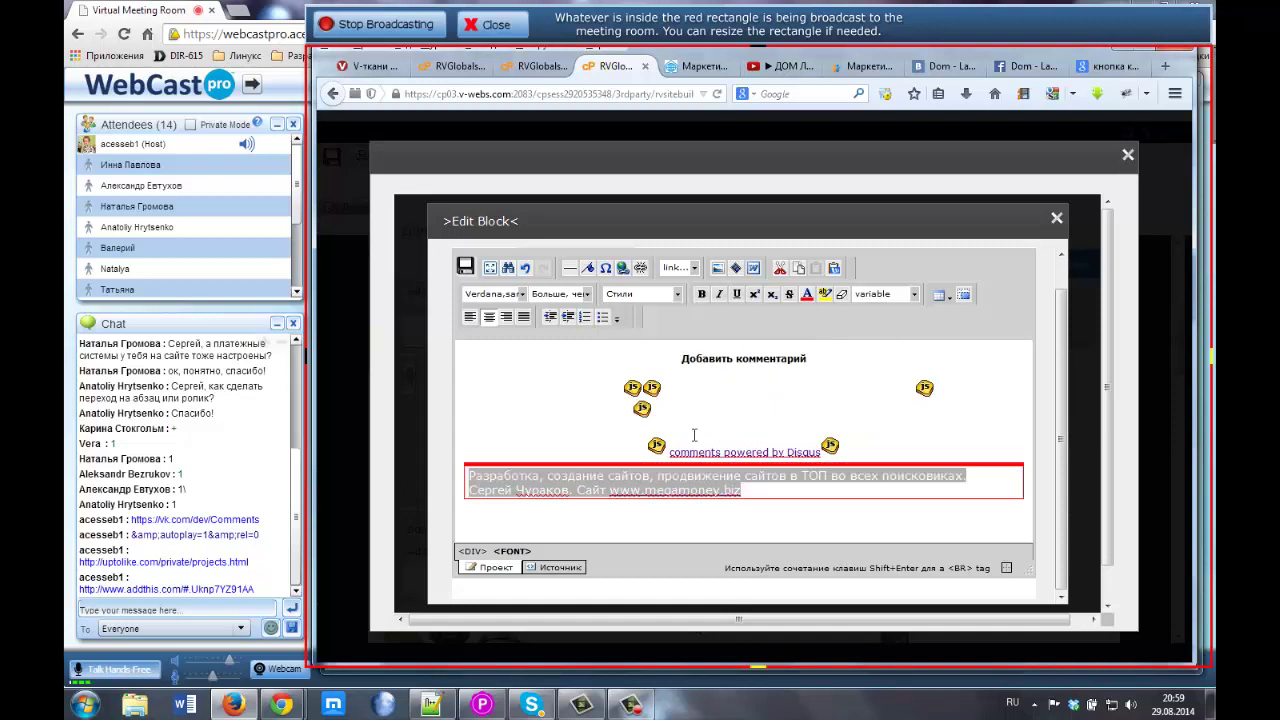
click(657, 296)
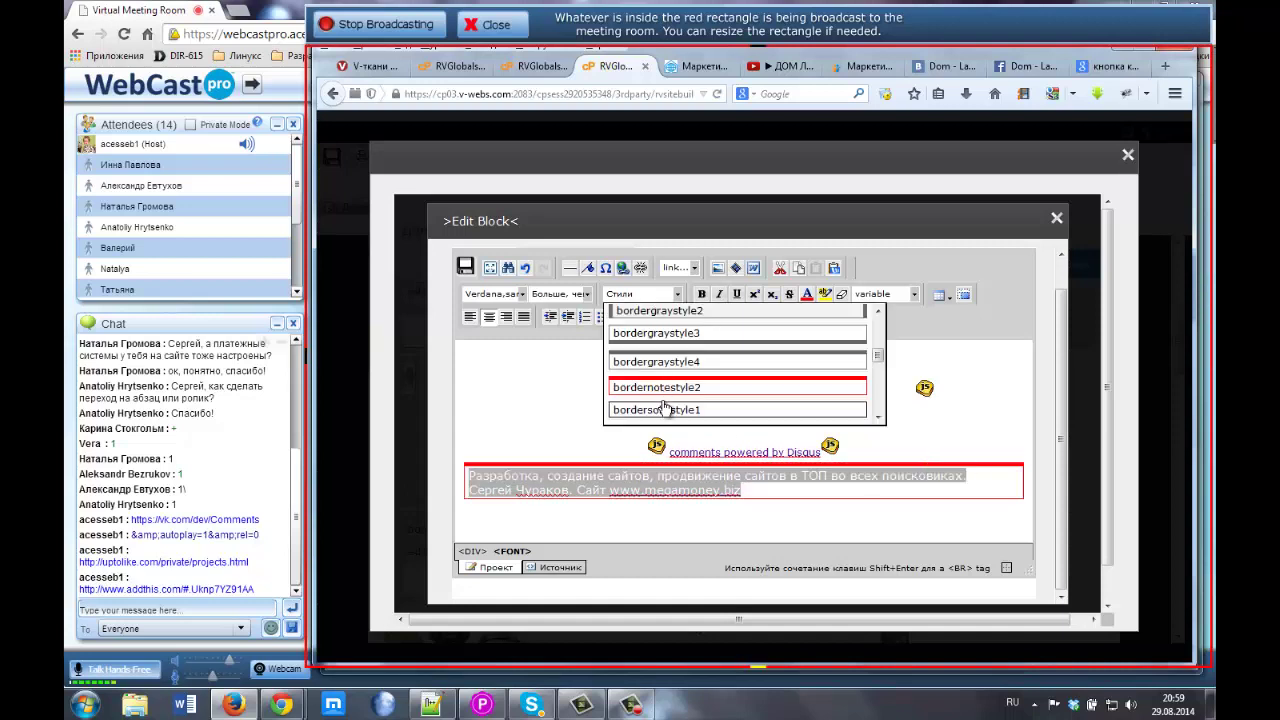
scroll(668, 395, down, 5)
scroll(673, 398, down, 1)
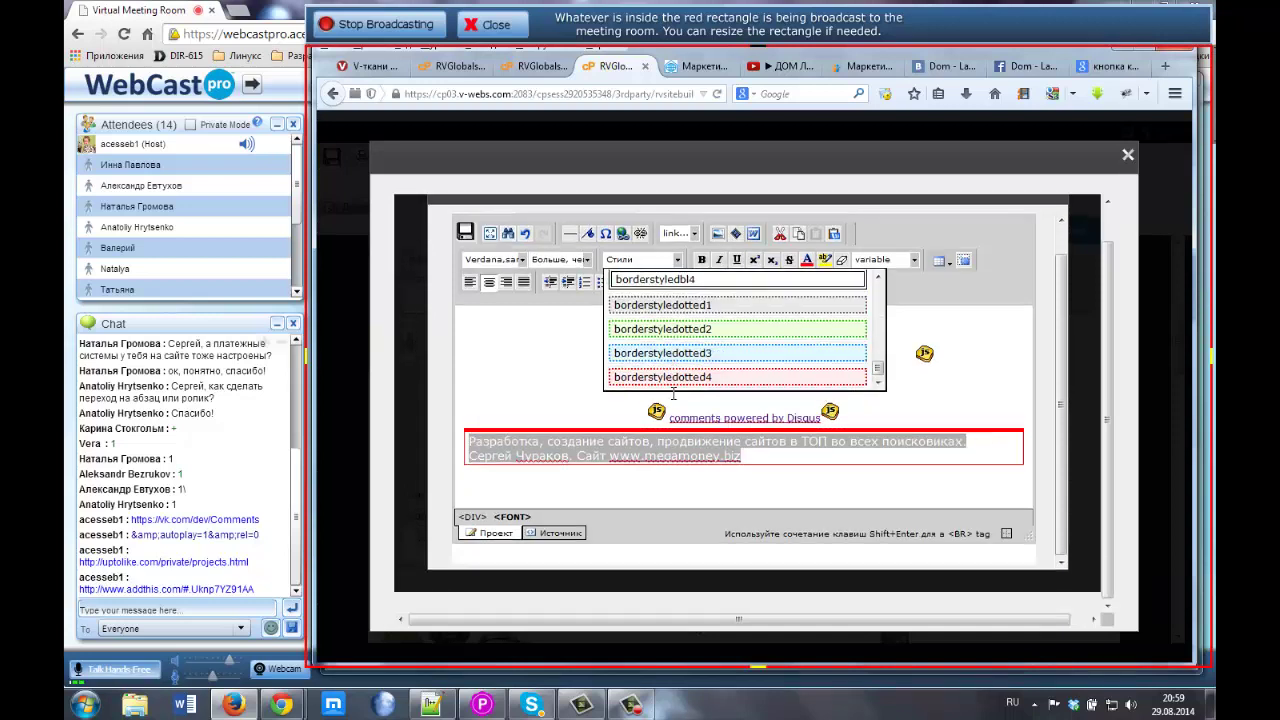
scroll(684, 342, up, 3)
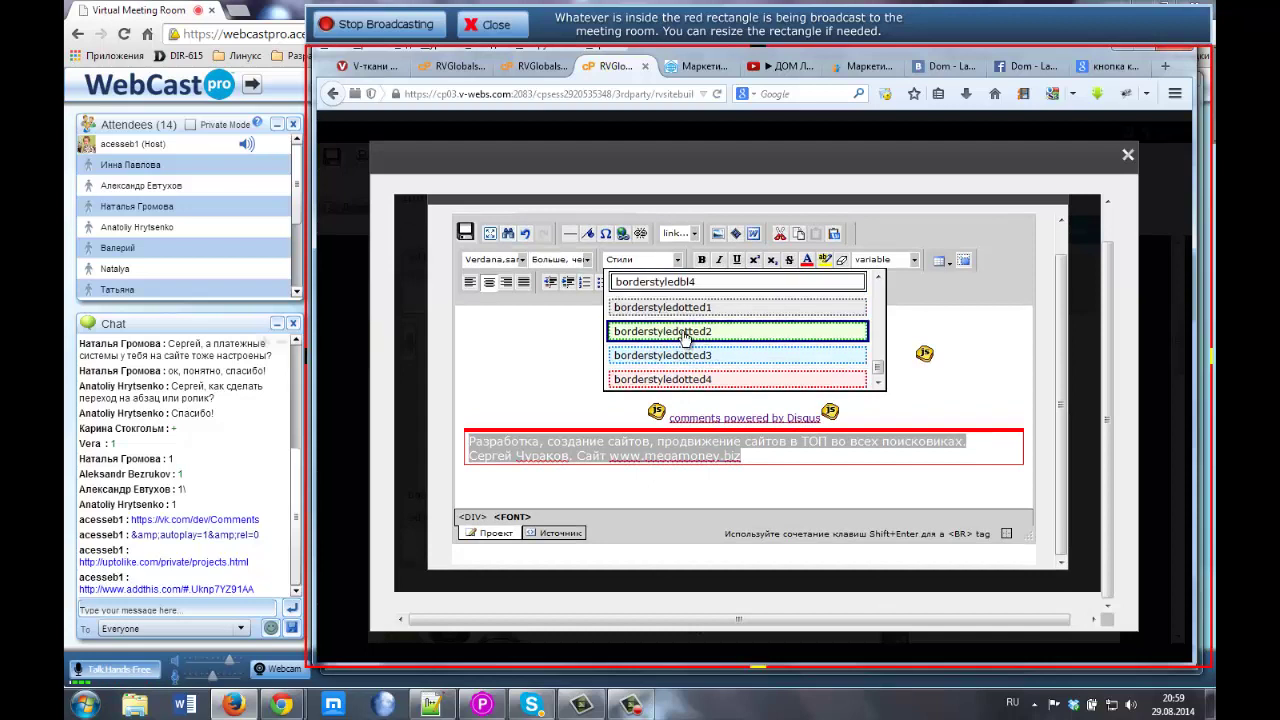
click(733, 440)
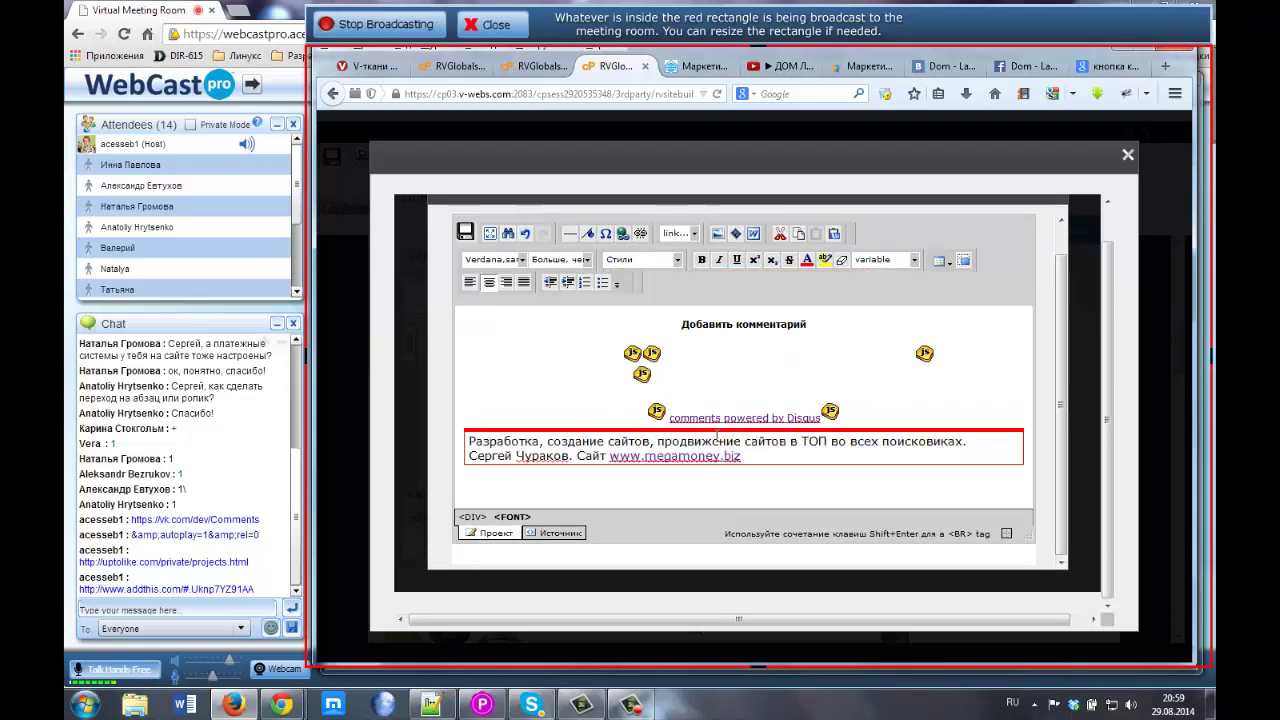
drag(606, 455, 764, 458)
click(757, 456)
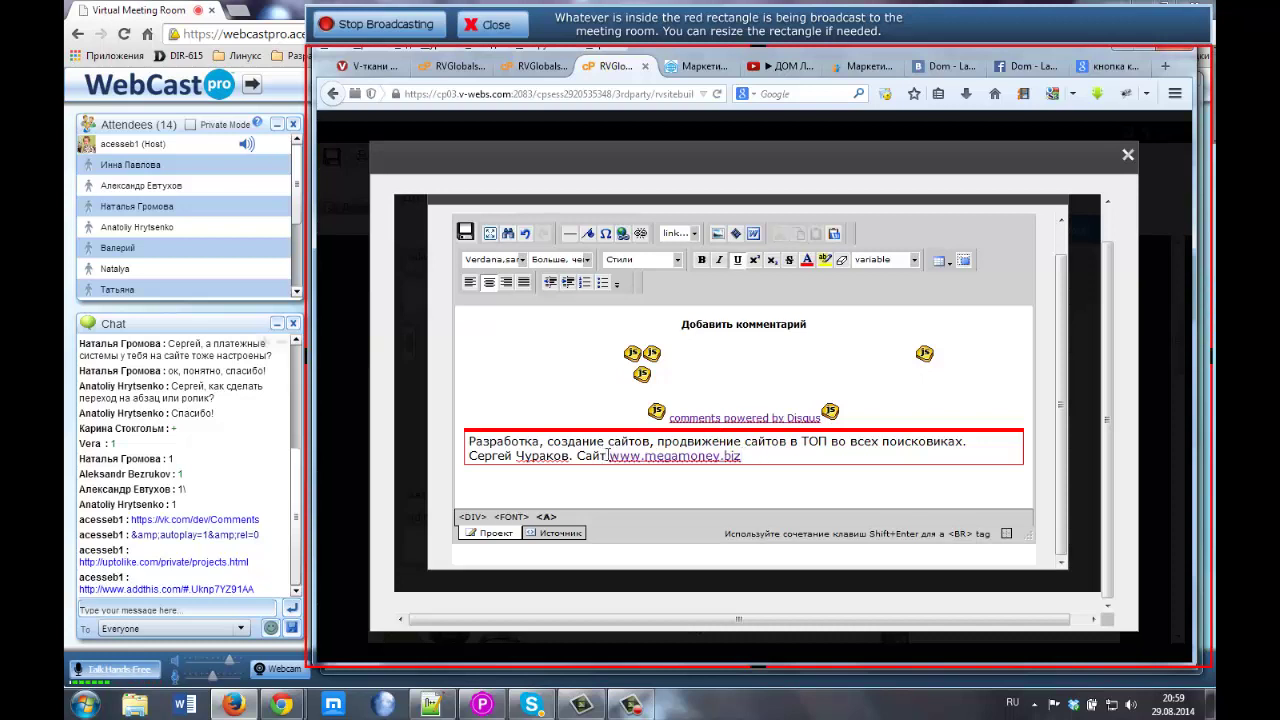
drag(610, 456, 748, 456)
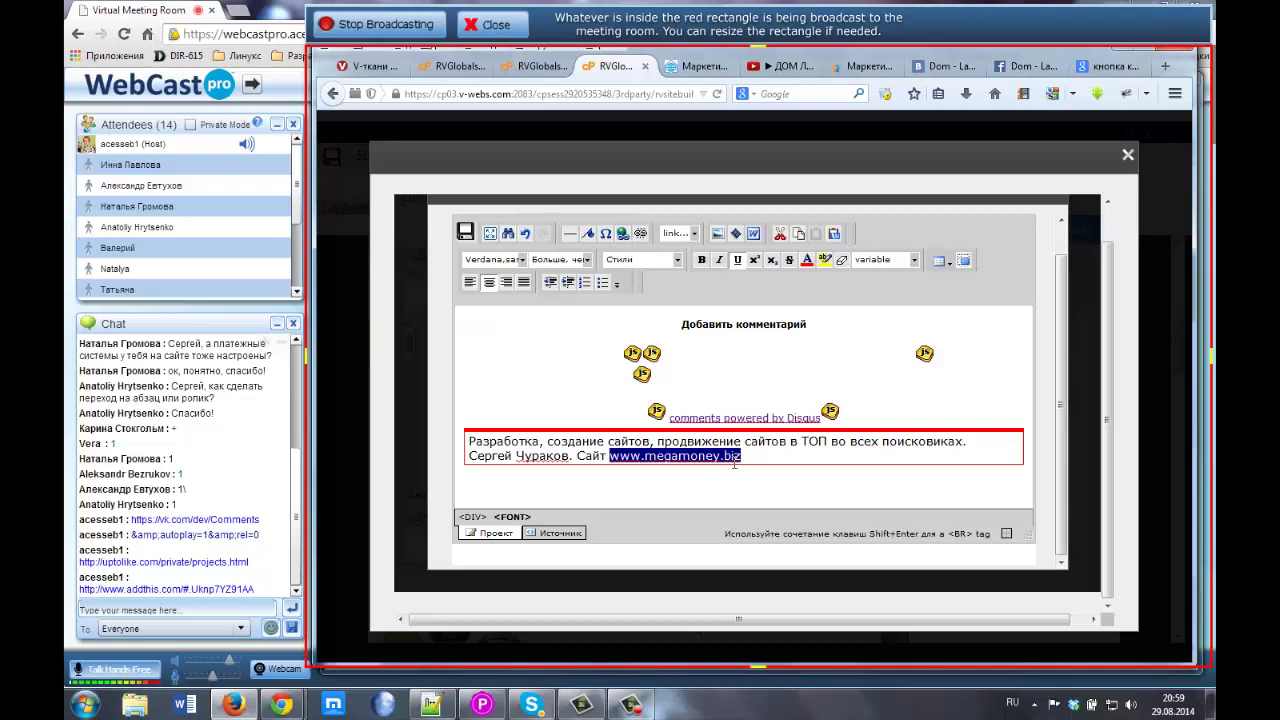
click(624, 236)
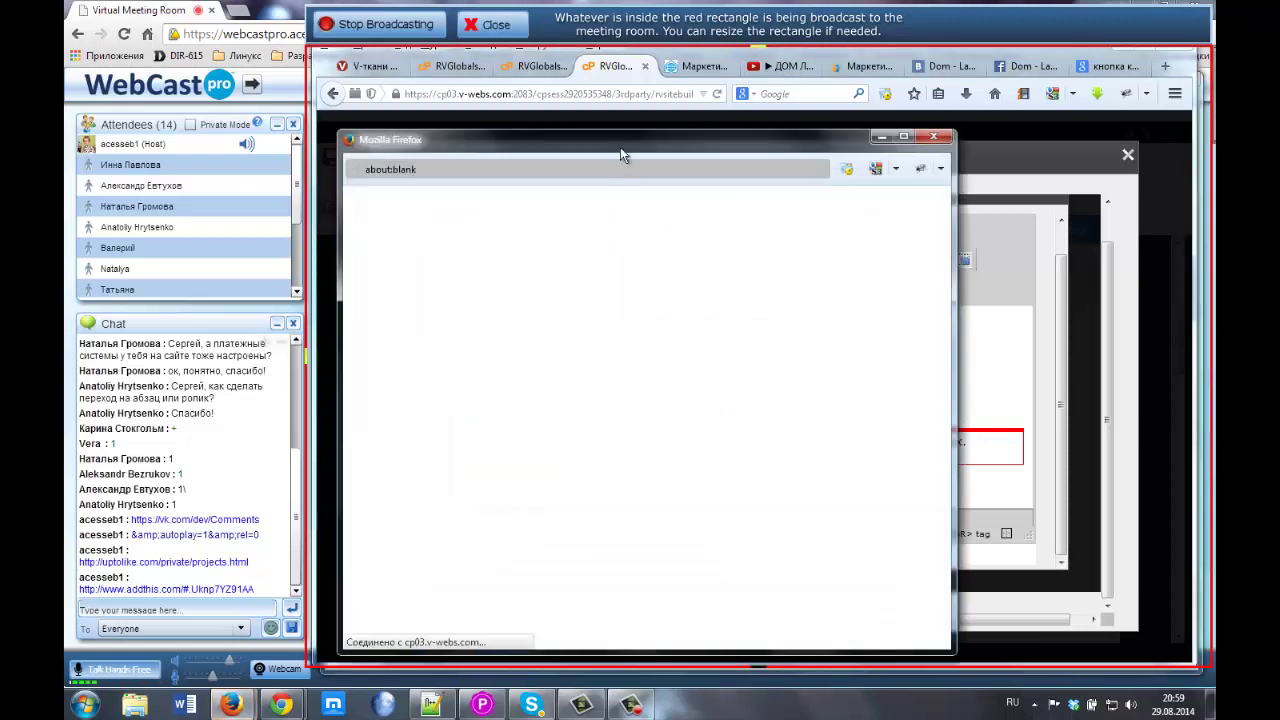
drag(619, 139, 637, 135)
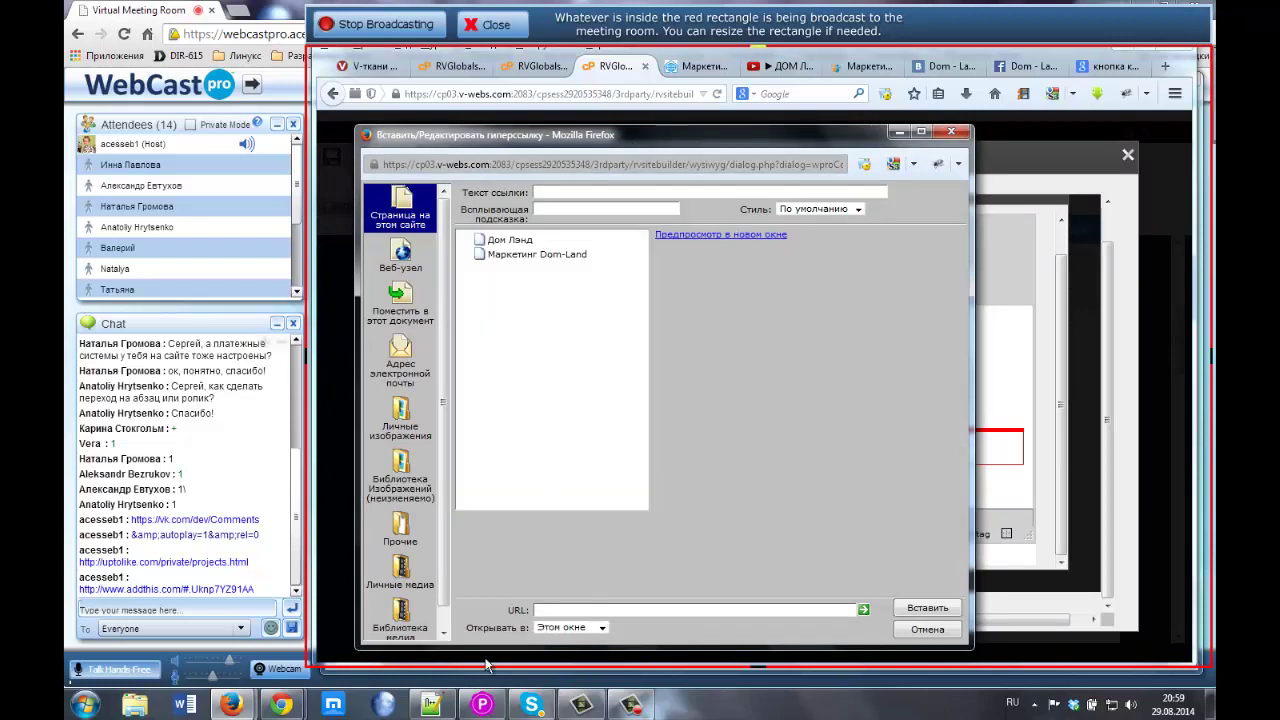
click(651, 612)
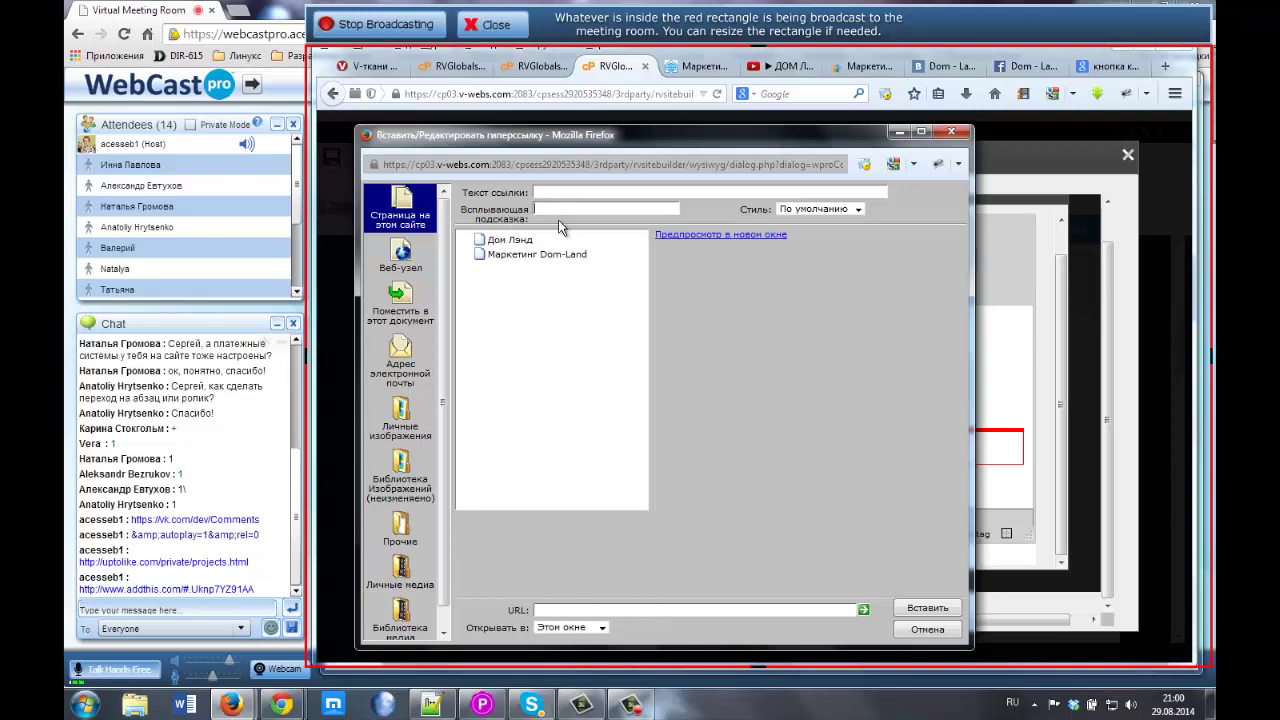
click(571, 629)
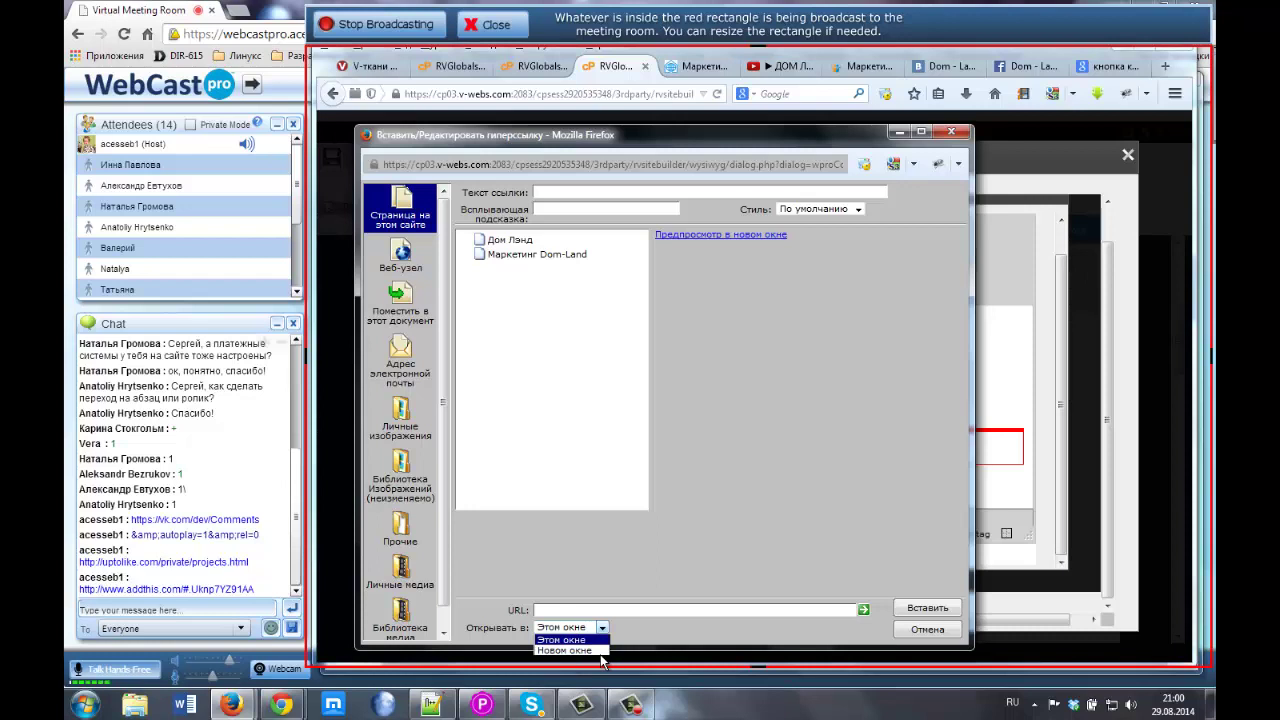
click(670, 640)
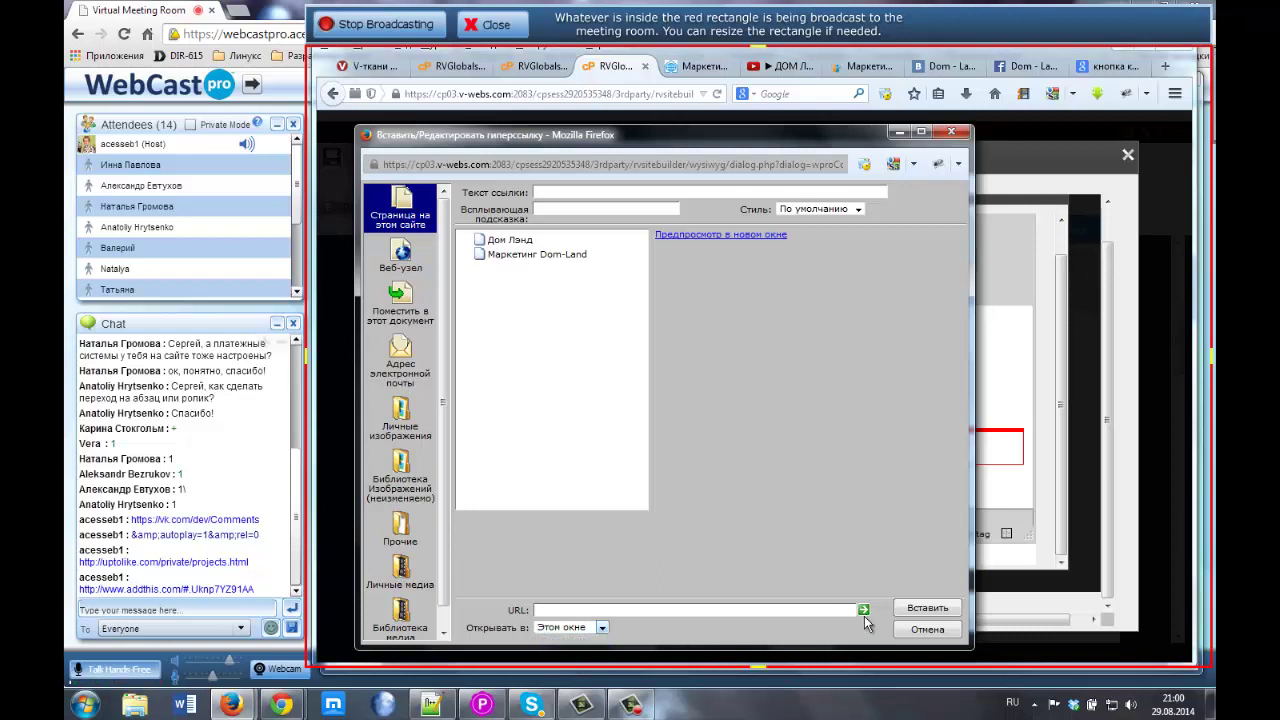
click(925, 632)
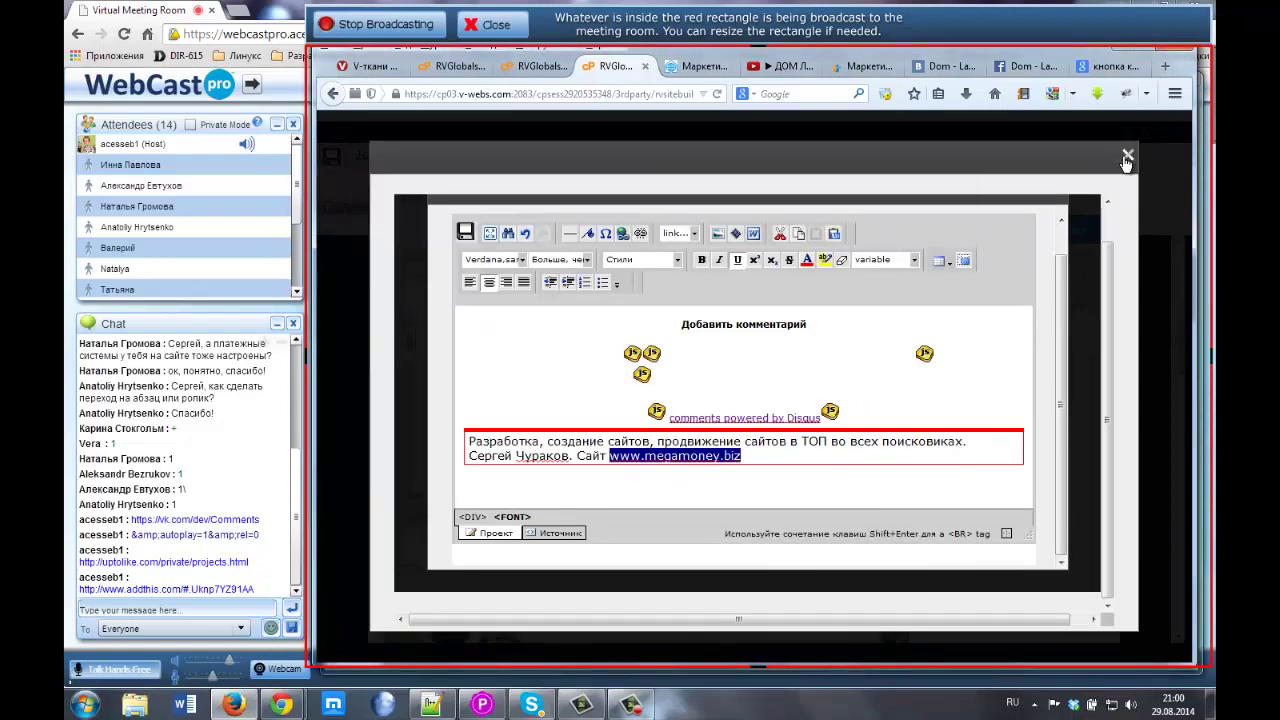
scroll(970, 403, up, 1)
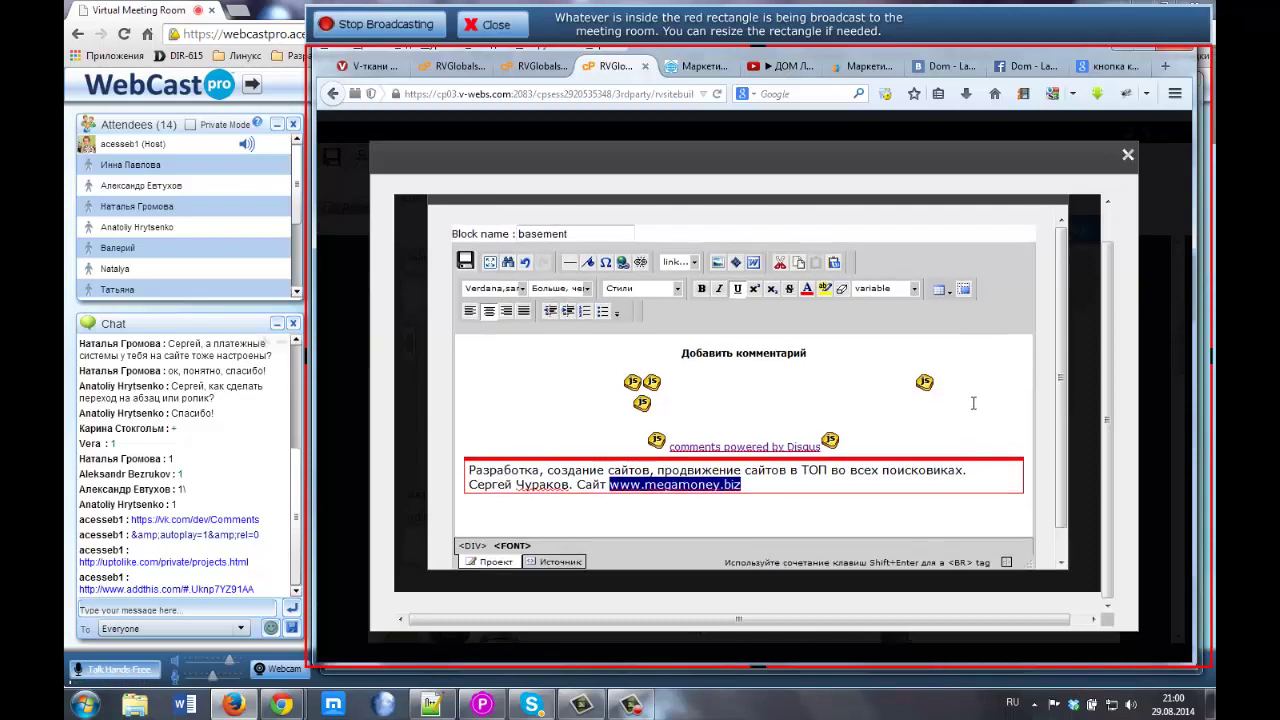
click(1127, 155)
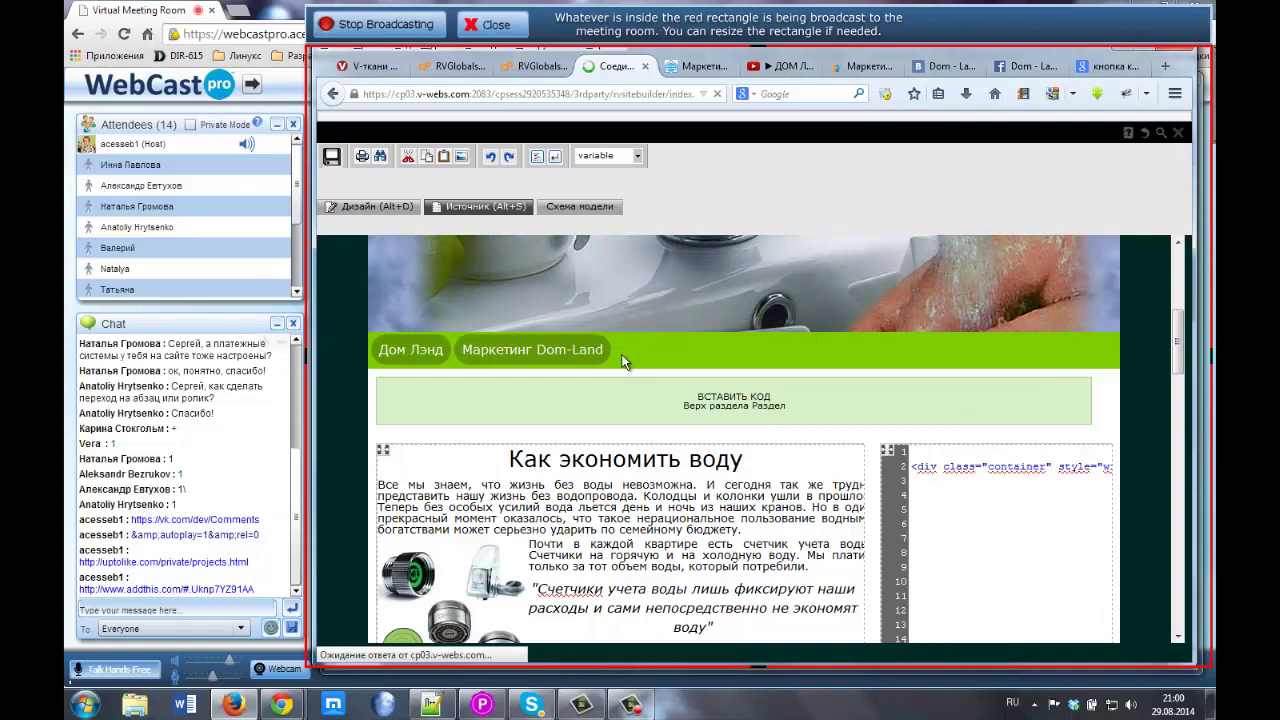
Examine the live Dom-Land marketing page's feedback form, social share links and the VK, Facebook and Disqus comment widgets
click(700, 66)
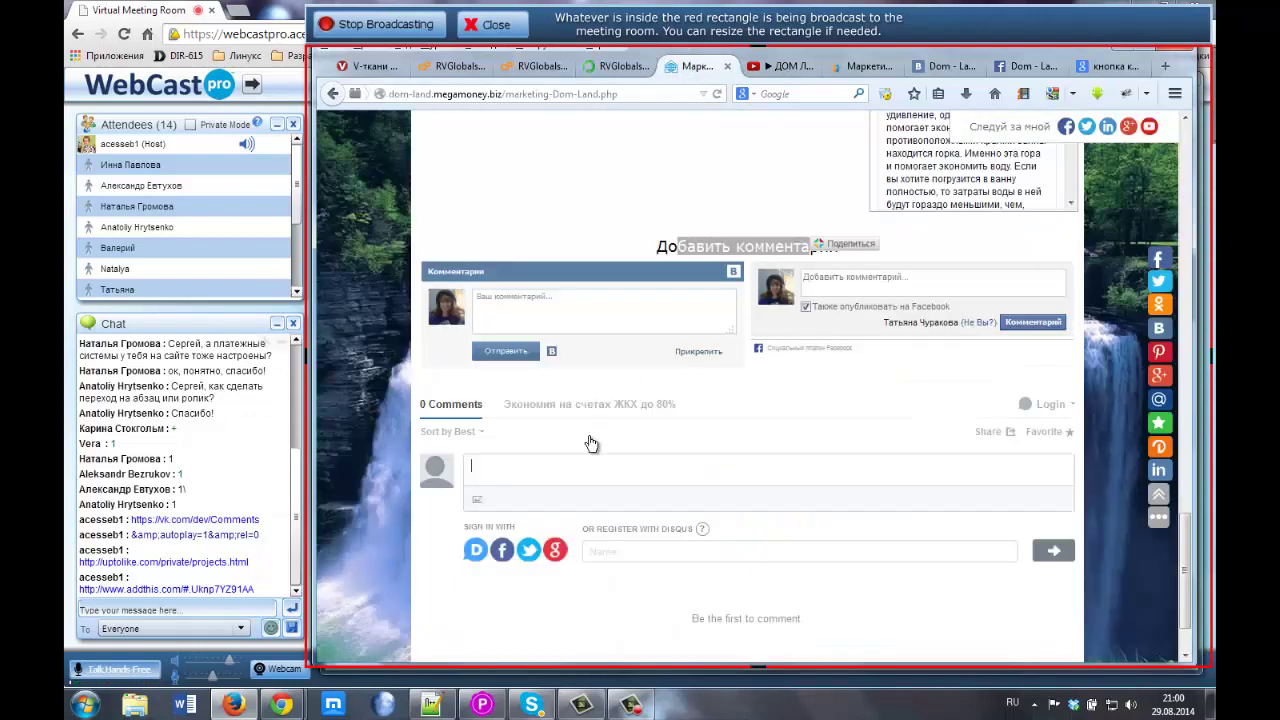
scroll(470, 424, up, 4)
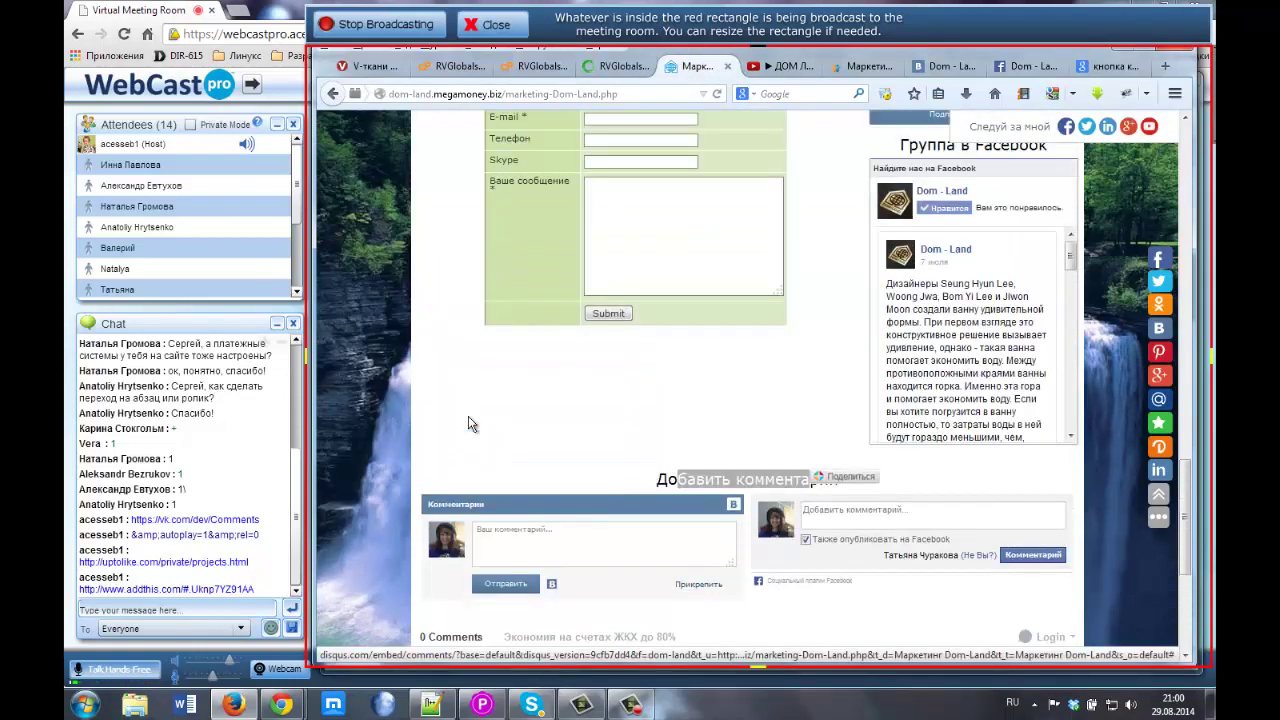
scroll(470, 424, up, 4)
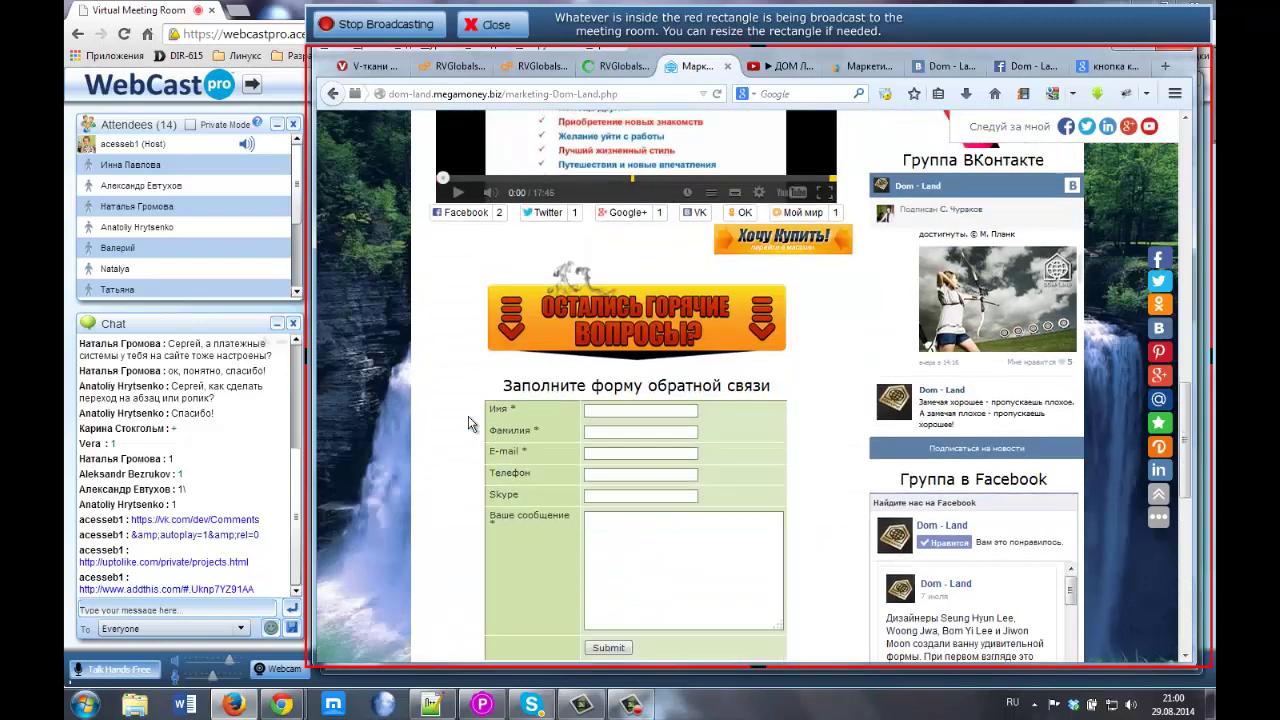
scroll(470, 424, down, 7)
click(838, 360)
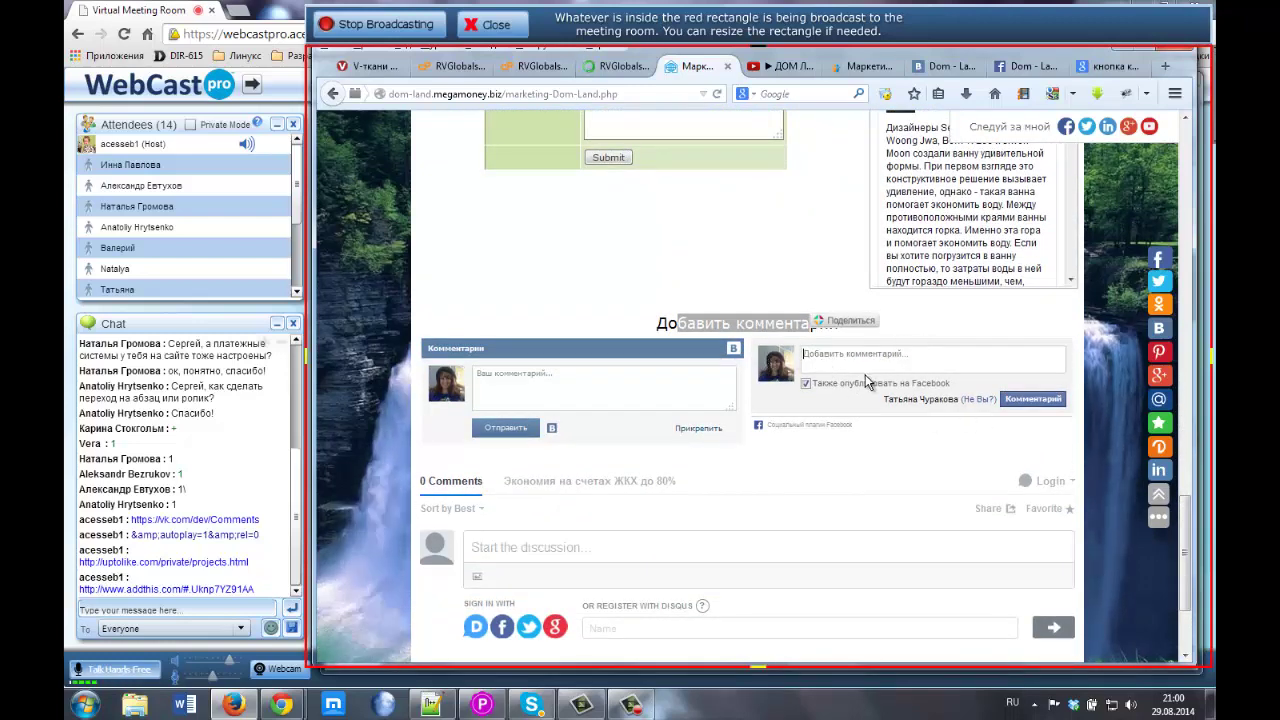
Look through the site page in the editor down to the basement block, briefly playing the embedded video, and compare it with the live page
click(620, 66)
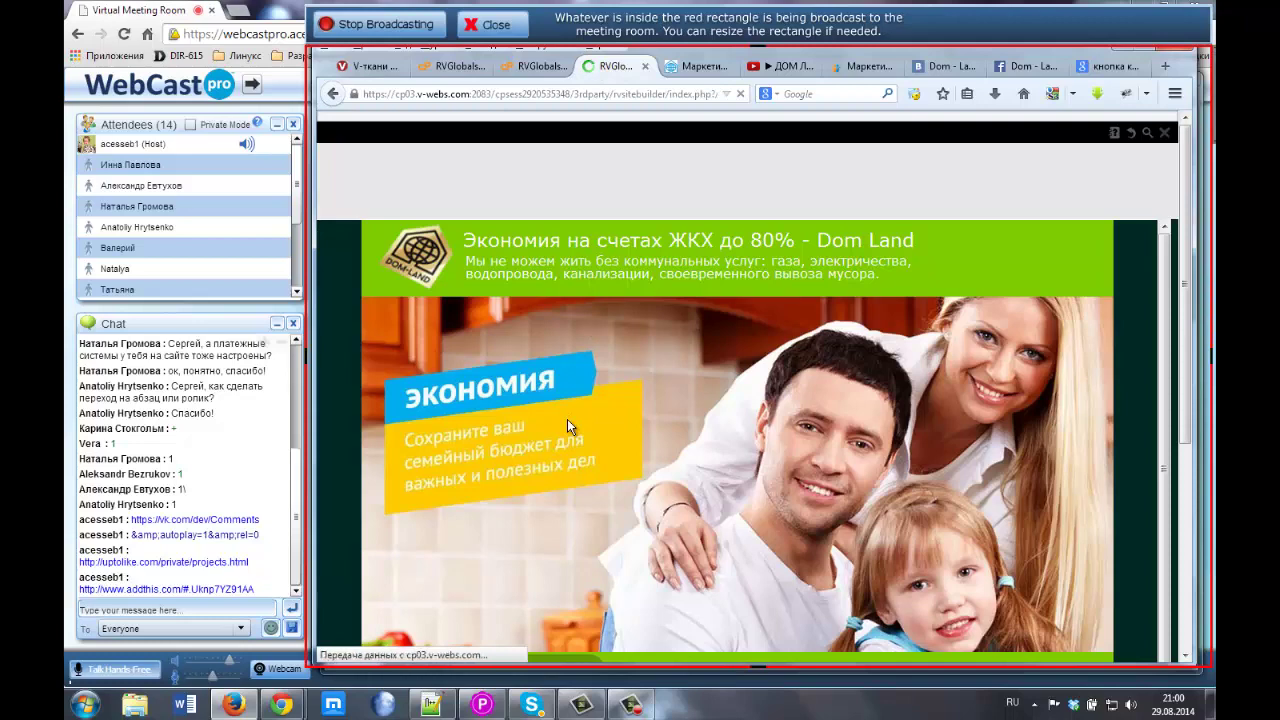
scroll(566, 428, down, 5)
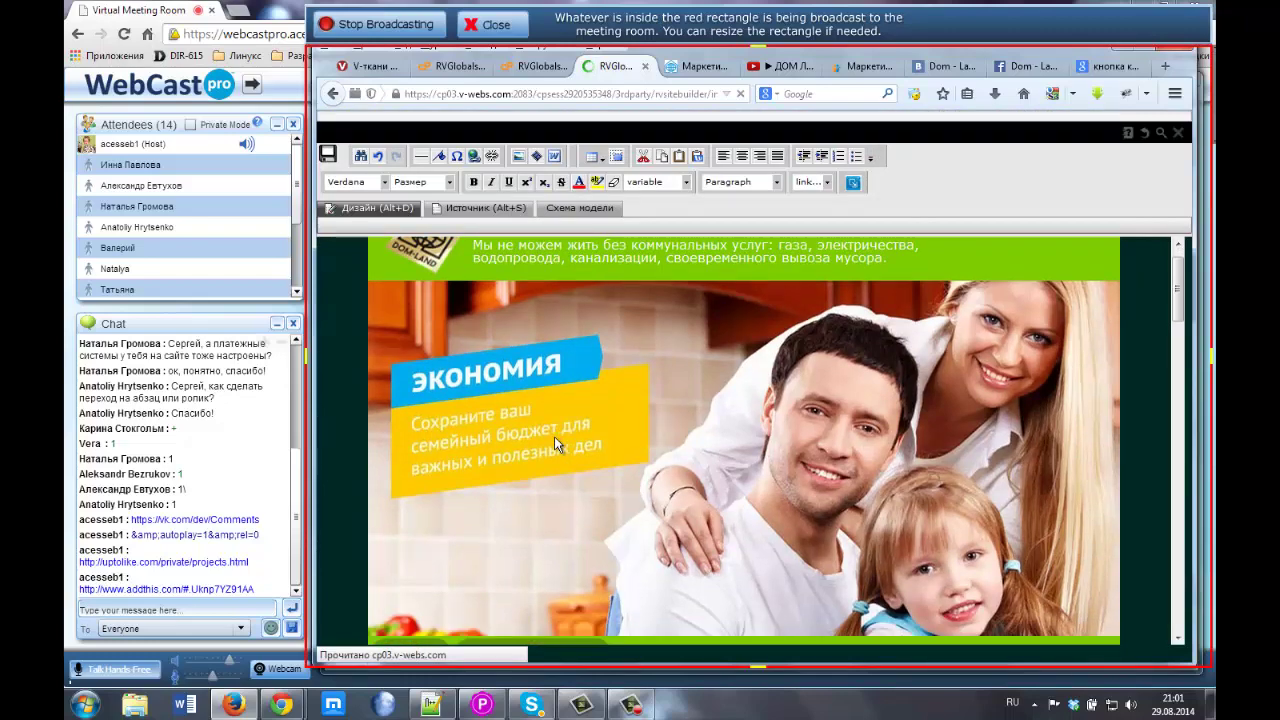
scroll(1143, 432, down, 5)
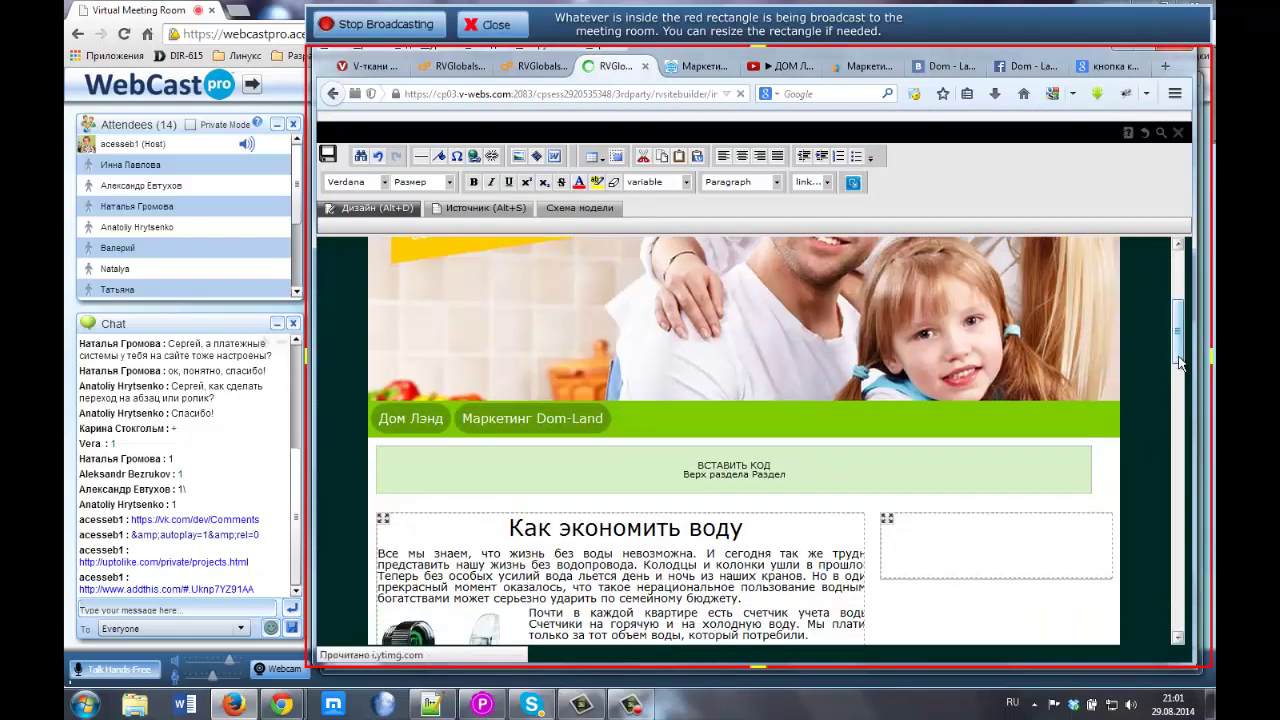
scroll(1180, 420, down, 10)
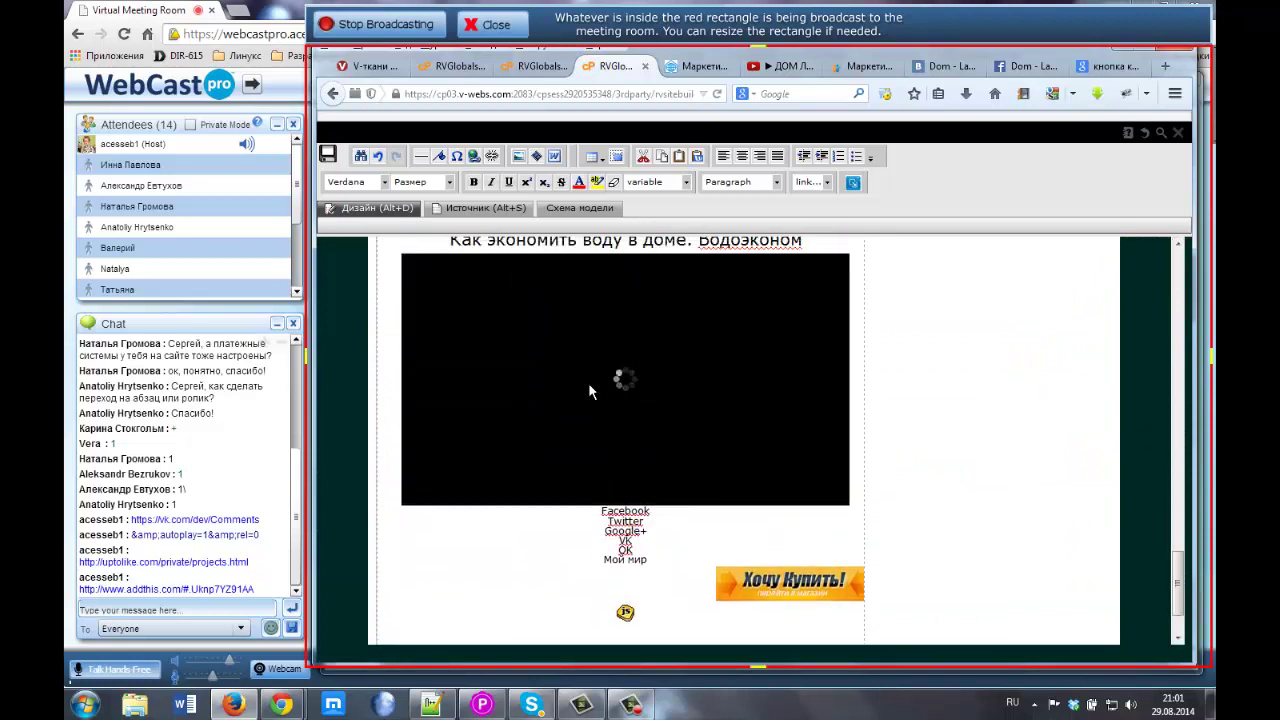
click(588, 392)
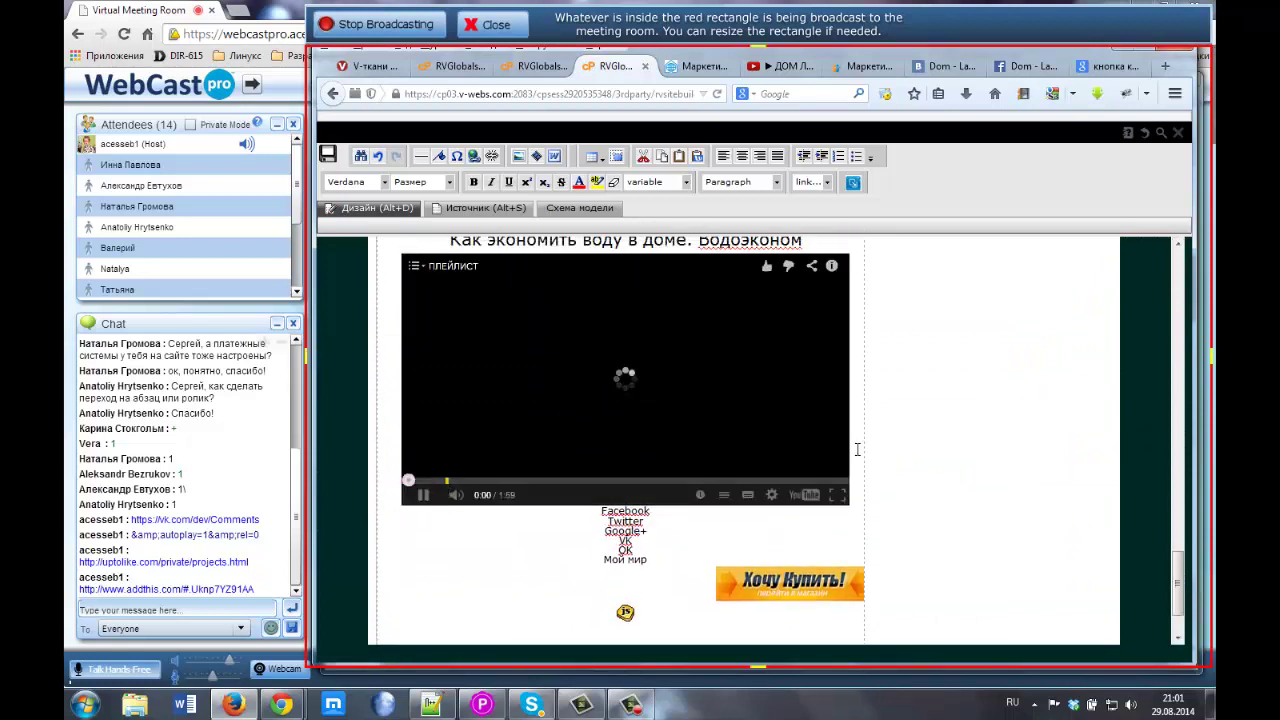
click(549, 418)
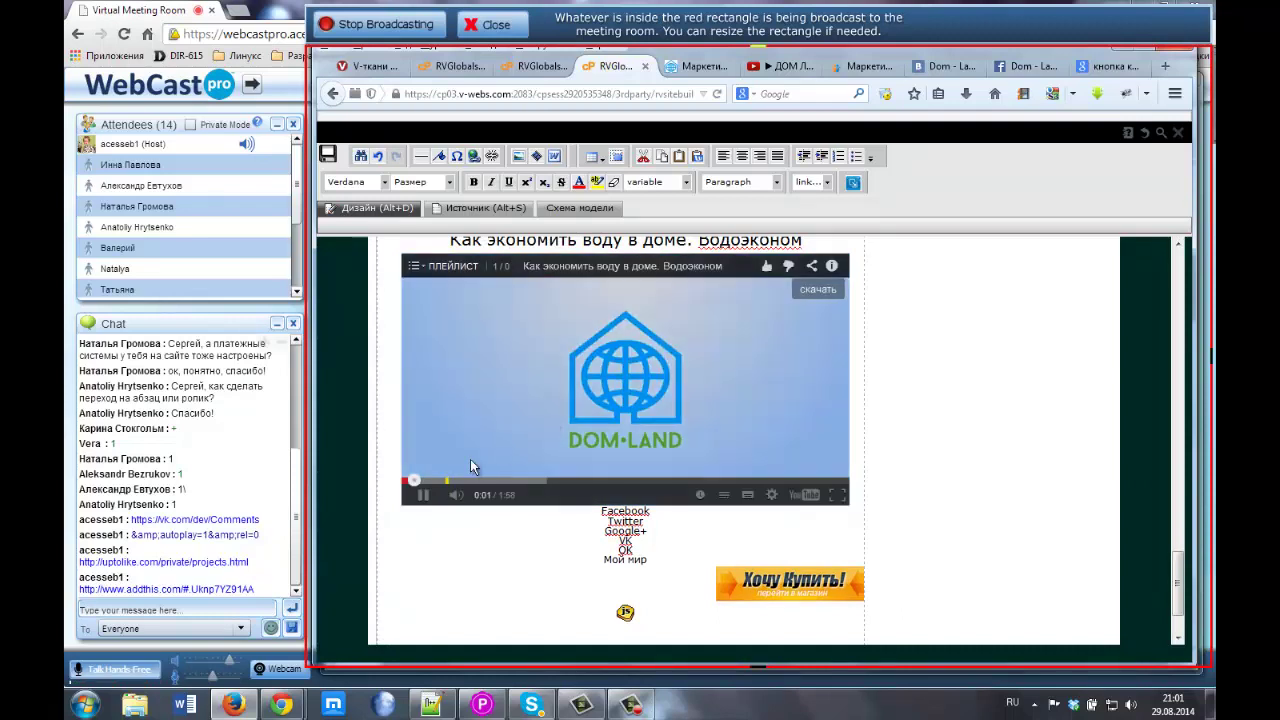
scroll(1177, 600, down, 2)
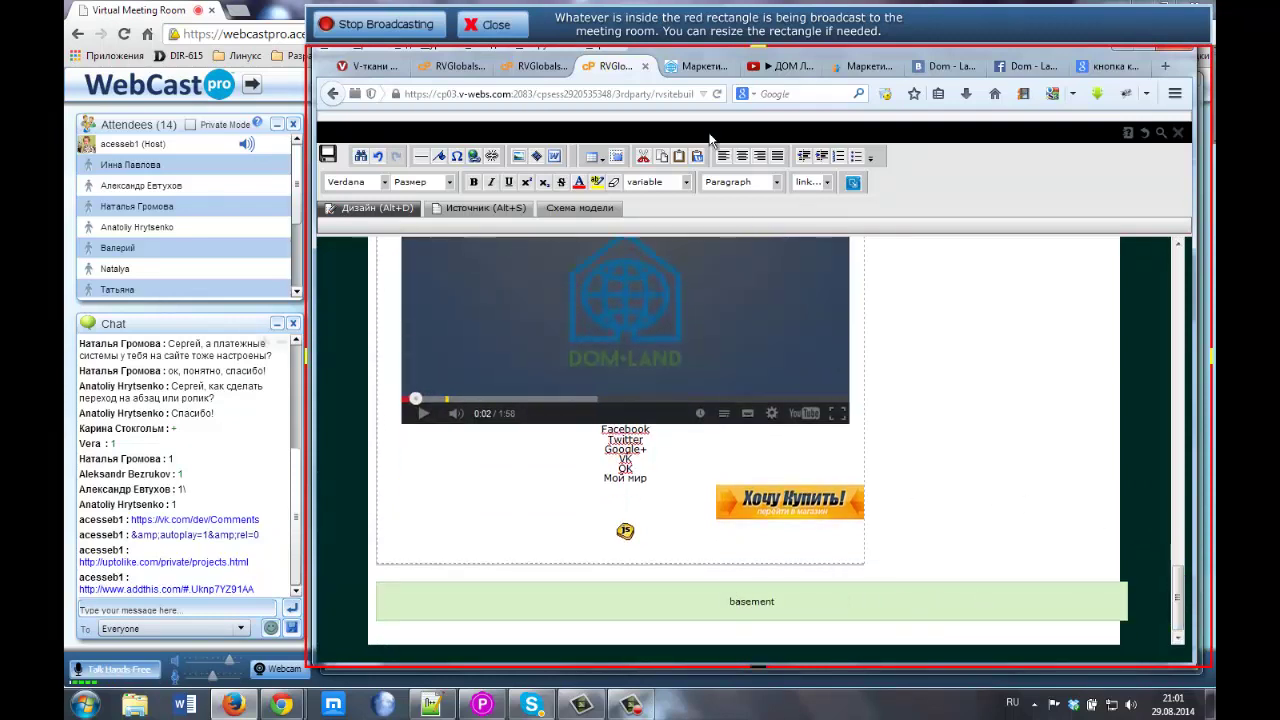
click(678, 64)
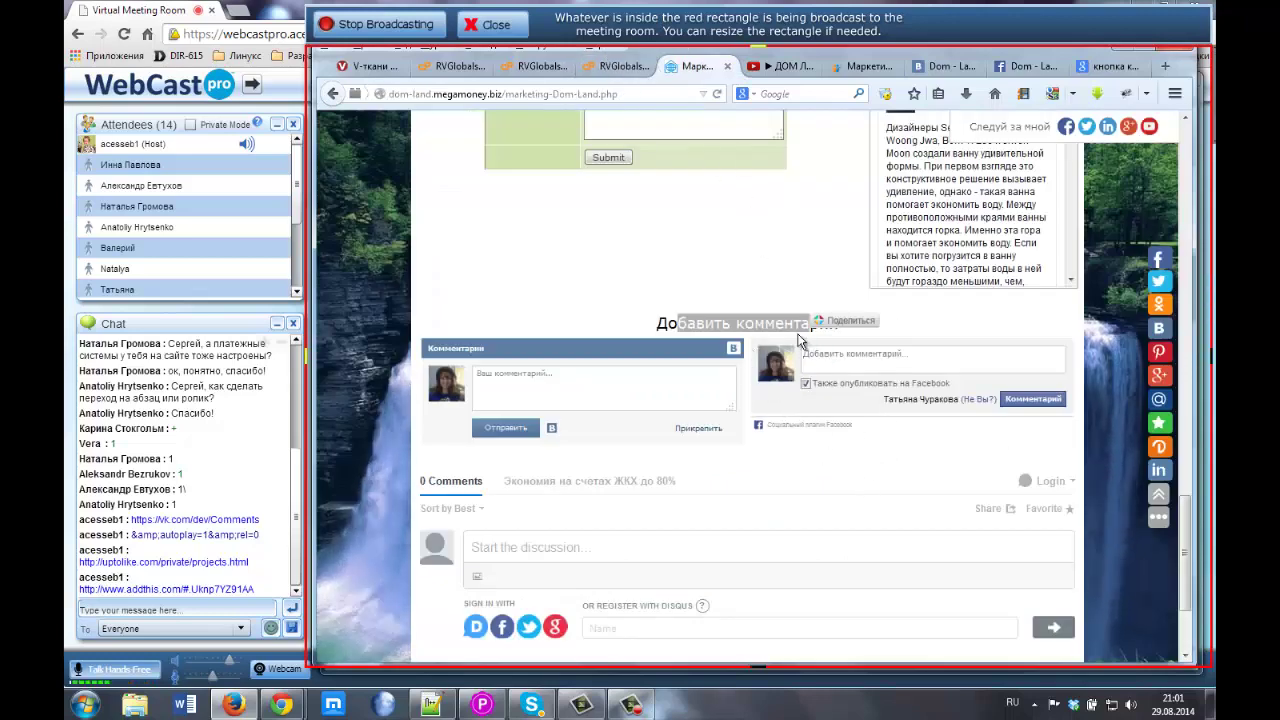
click(620, 66)
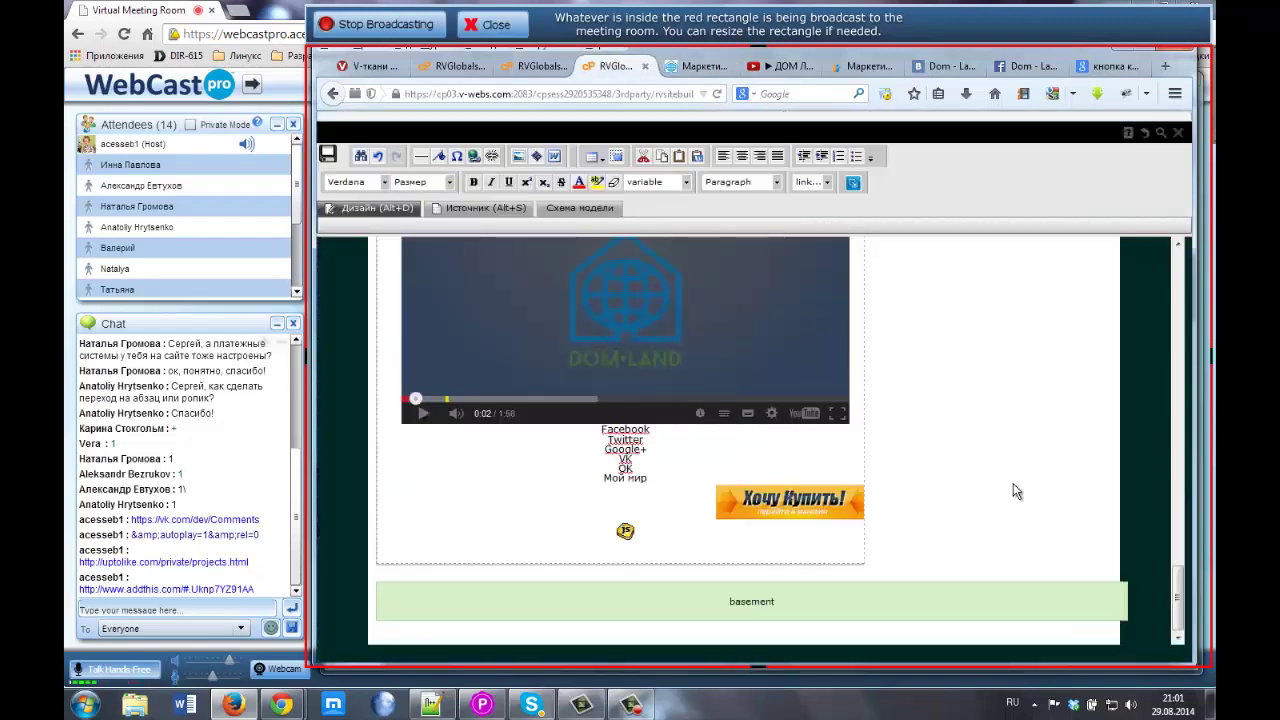
Look over the Facebook widget options and insert an empty line above the "Как экономить воду" heading
drag(1172, 581, 1176, 303)
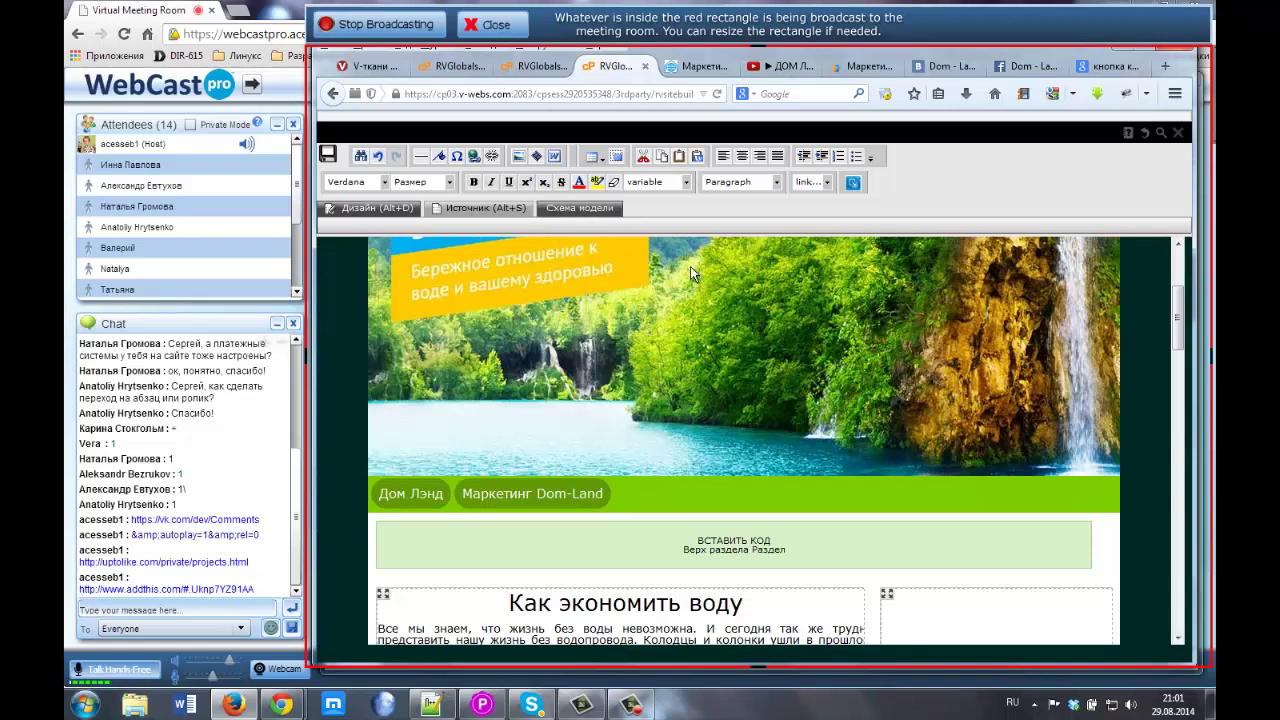
click(852, 182)
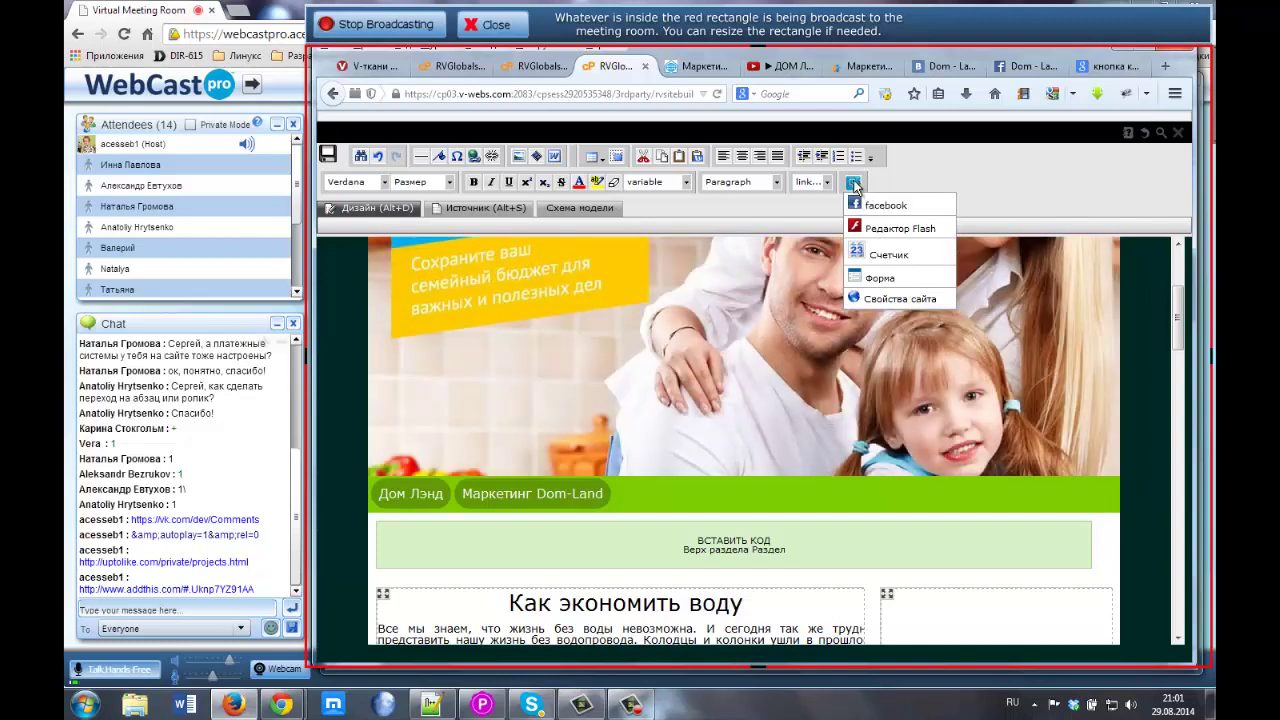
mouse_move(855, 204)
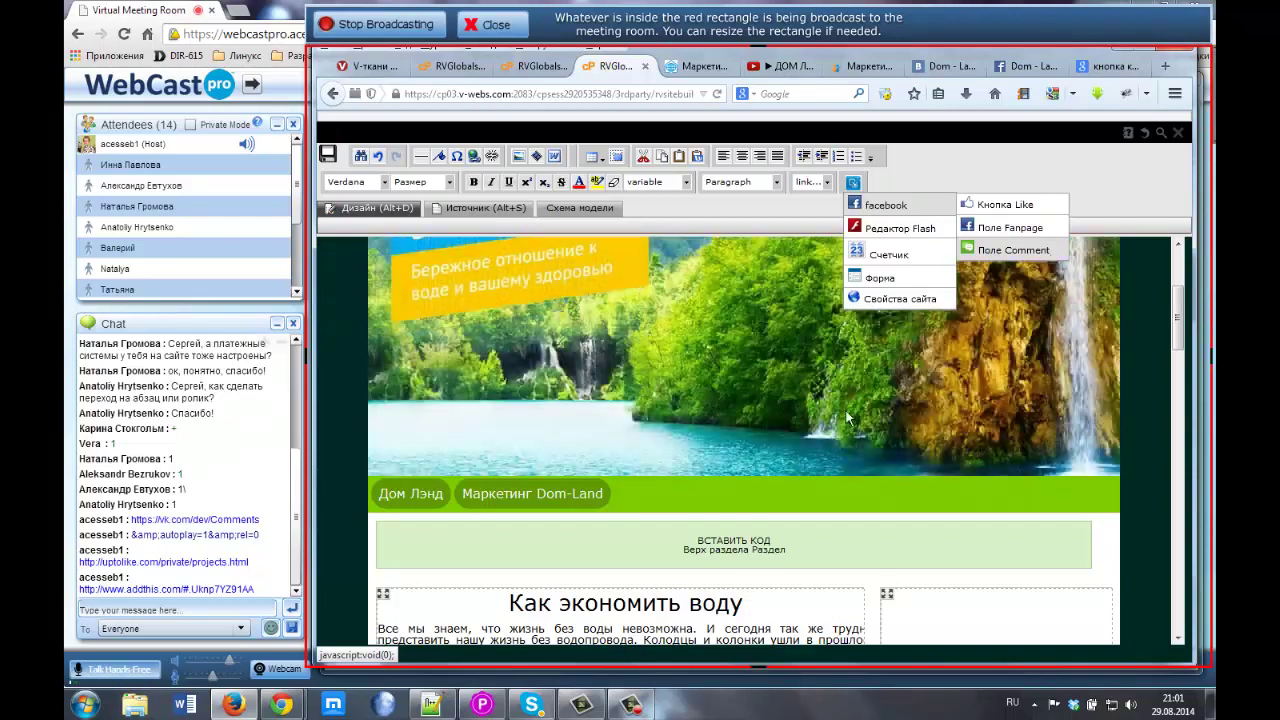
click(509, 600)
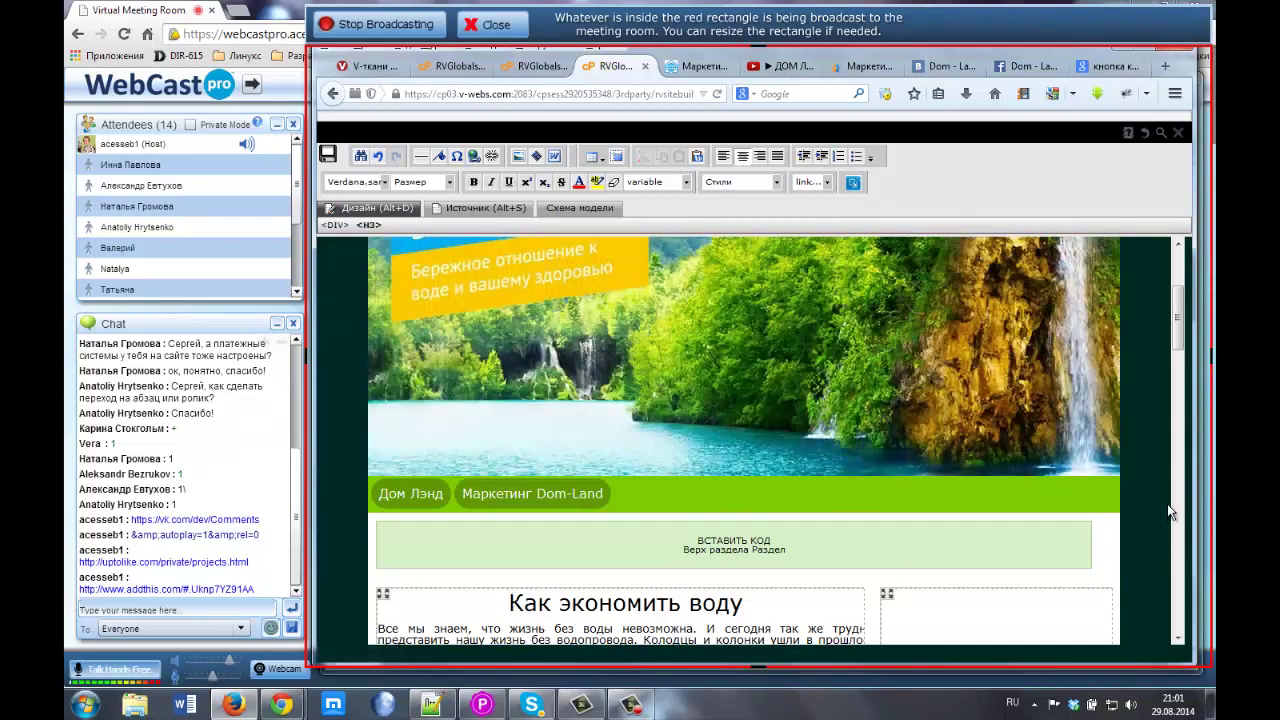
scroll(1174, 346, down, 3)
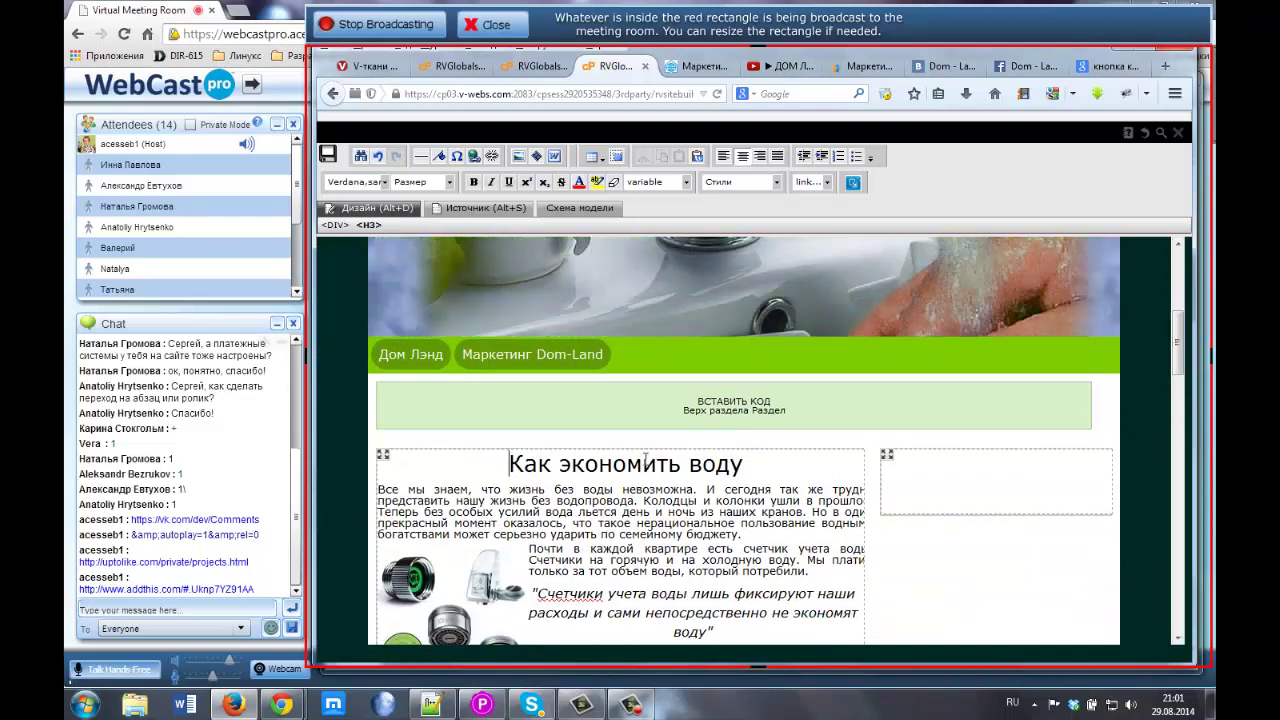
key(Return)
click(590, 461)
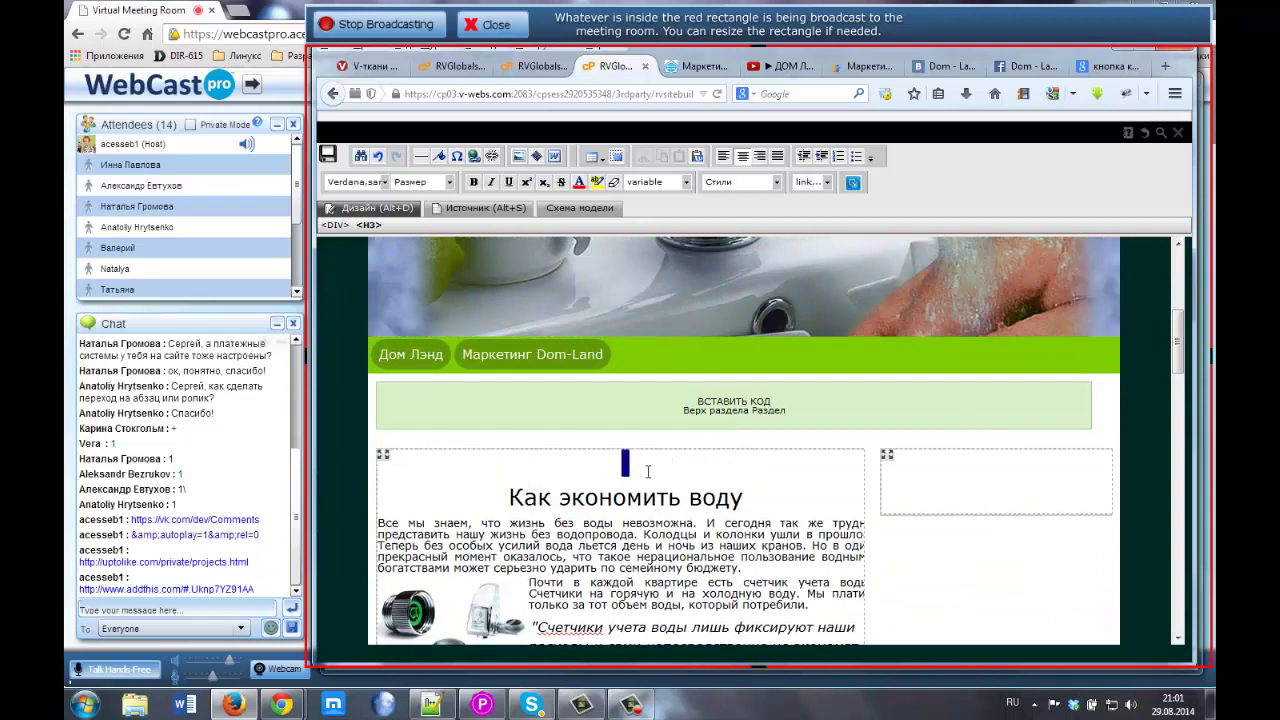
Start inserting a Facebook comment field on the empty line and set its width to 450
click(853, 184)
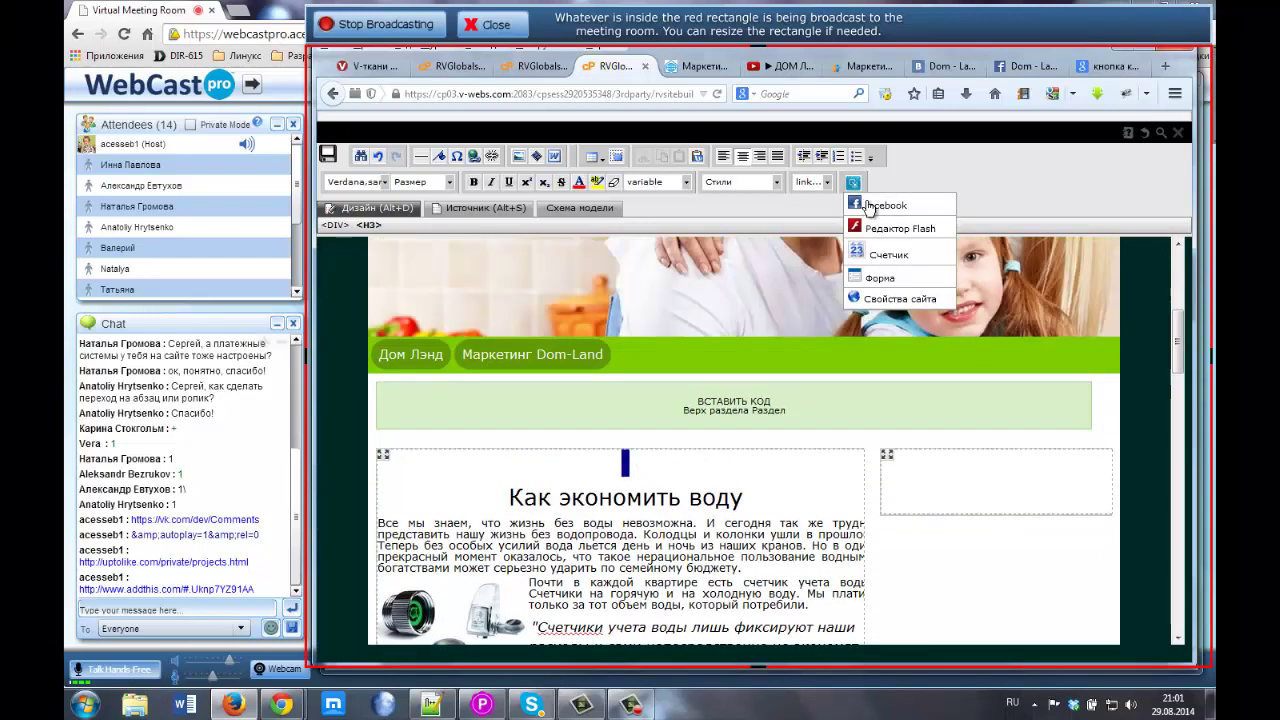
mouse_move(890, 205)
click(1011, 251)
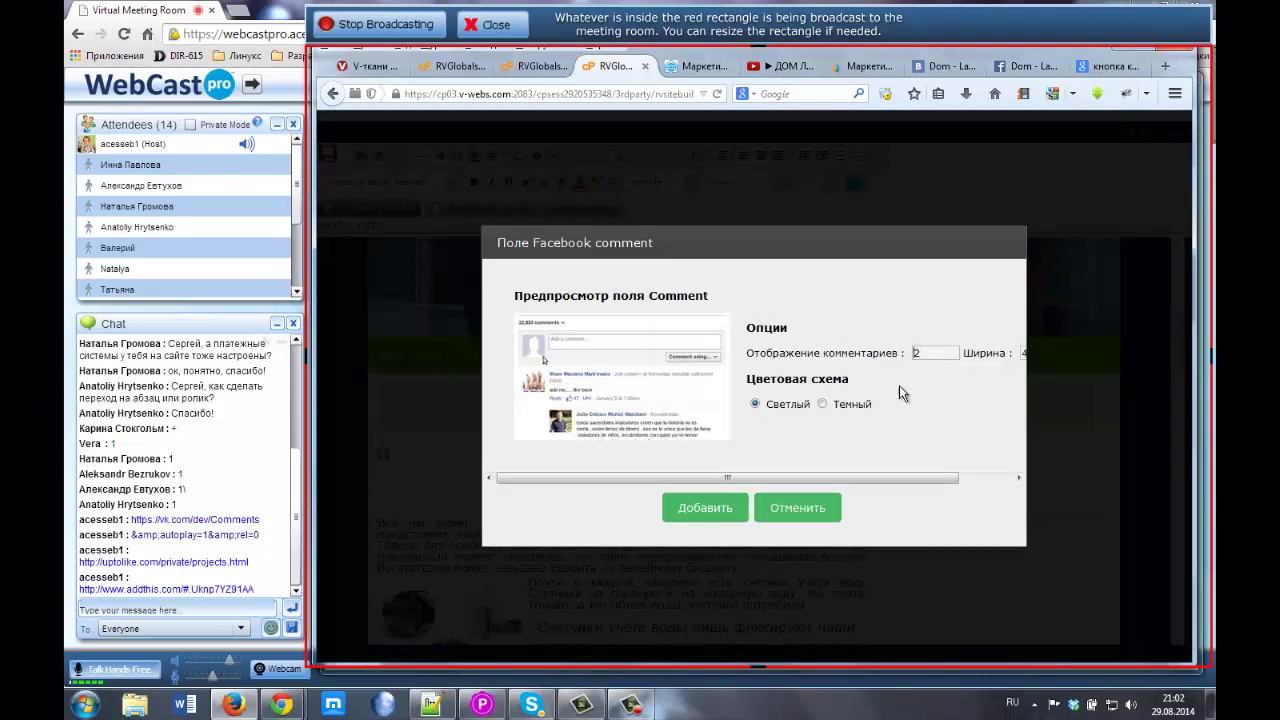
drag(851, 476, 932, 431)
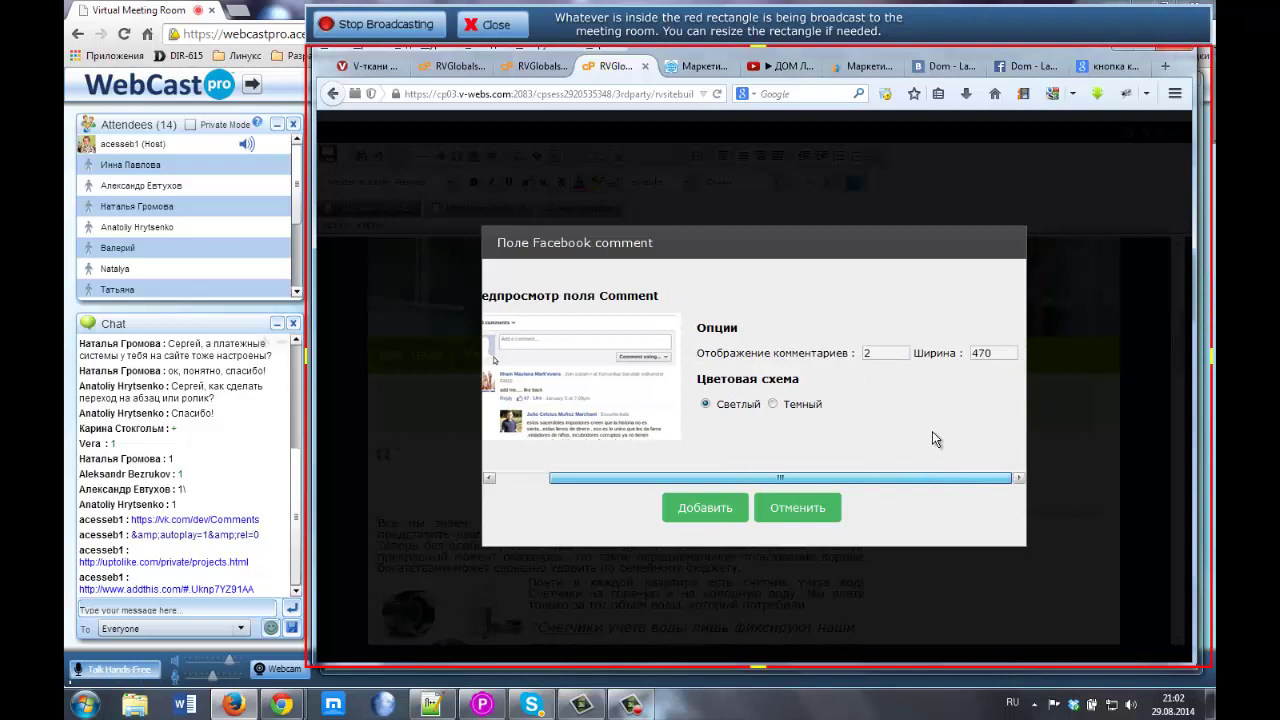
double_click(862, 351)
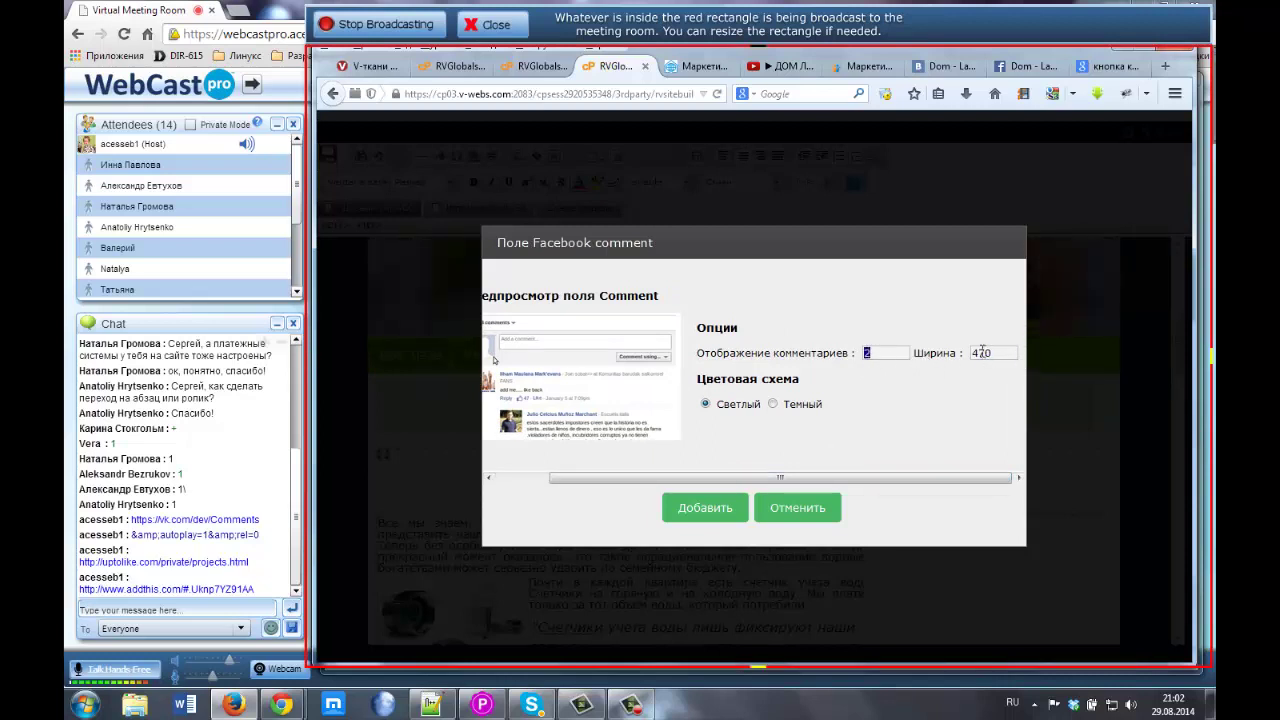
drag(977, 352, 983, 352)
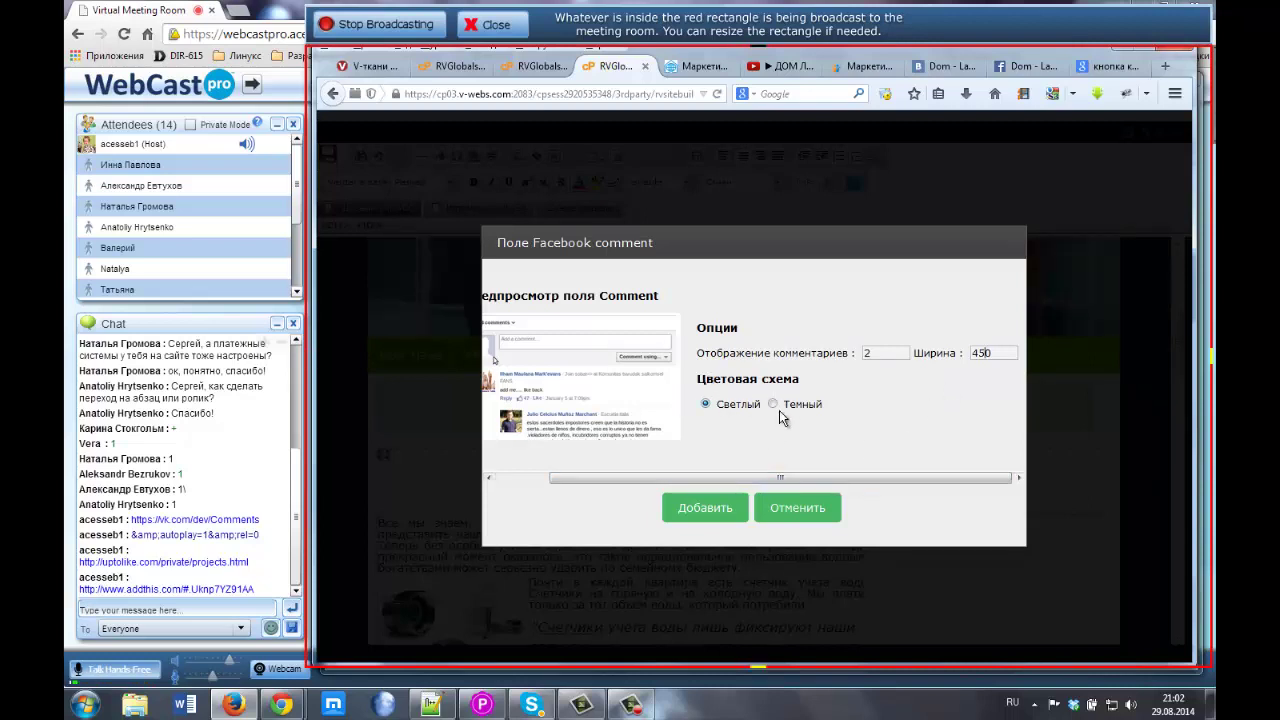
Preview the comment field in the dark colour scheme, switch it to the light scheme and add it to the page
drag(781, 474, 739, 480)
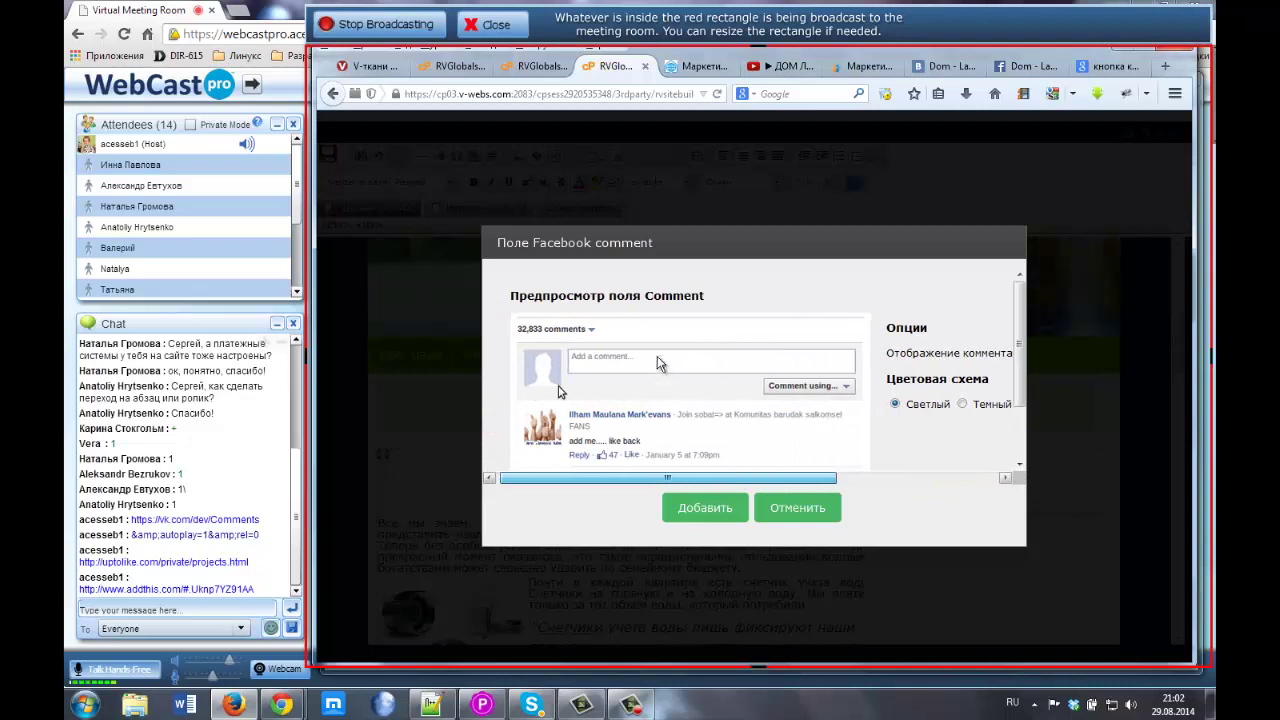
click(961, 404)
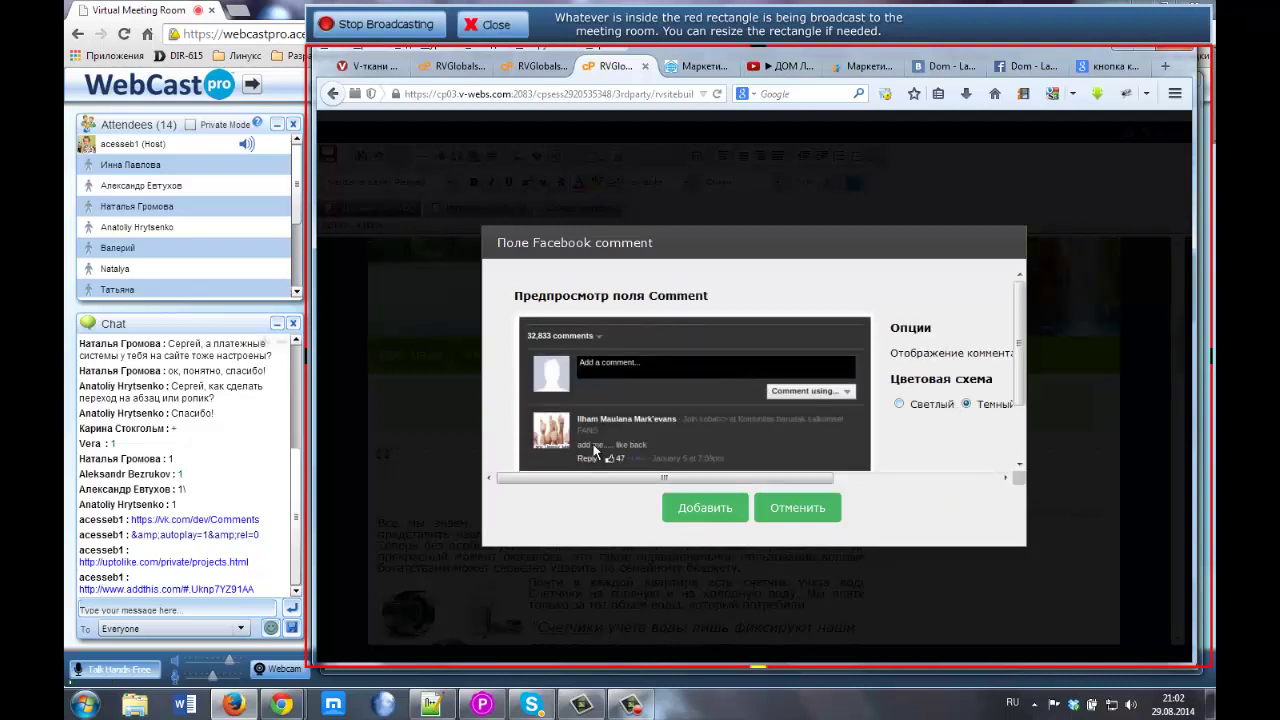
click(899, 404)
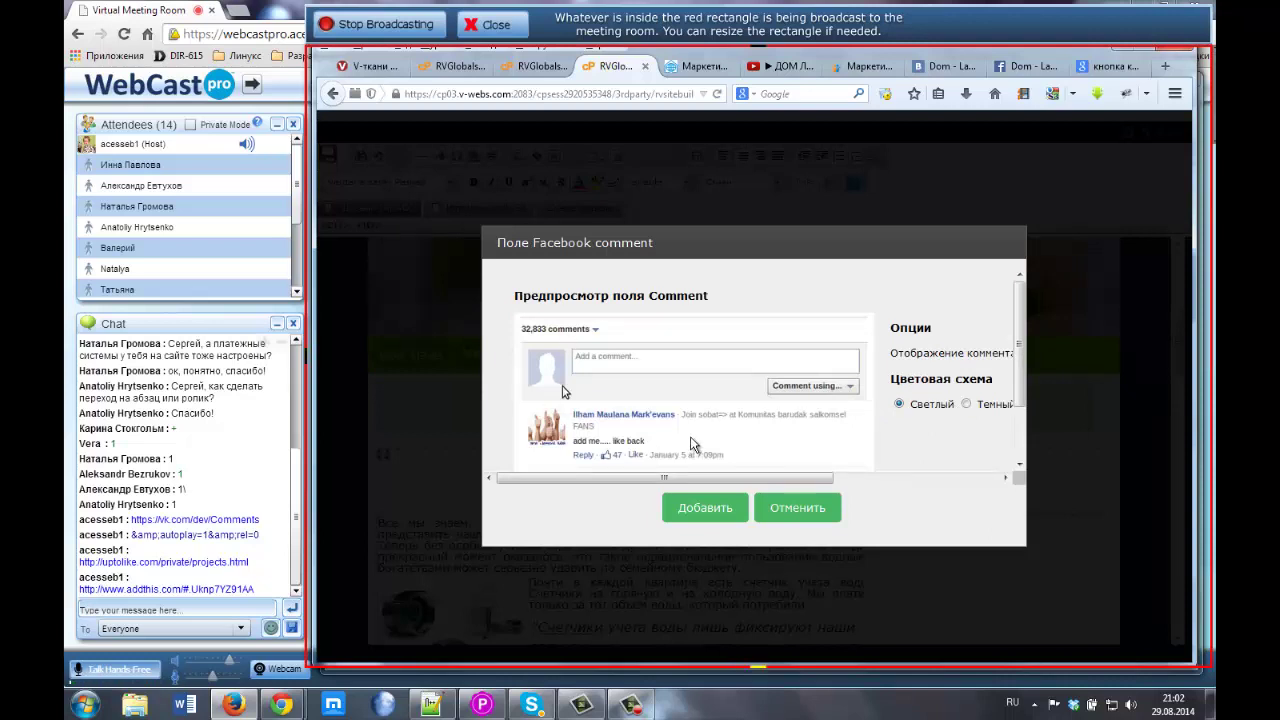
click(720, 510)
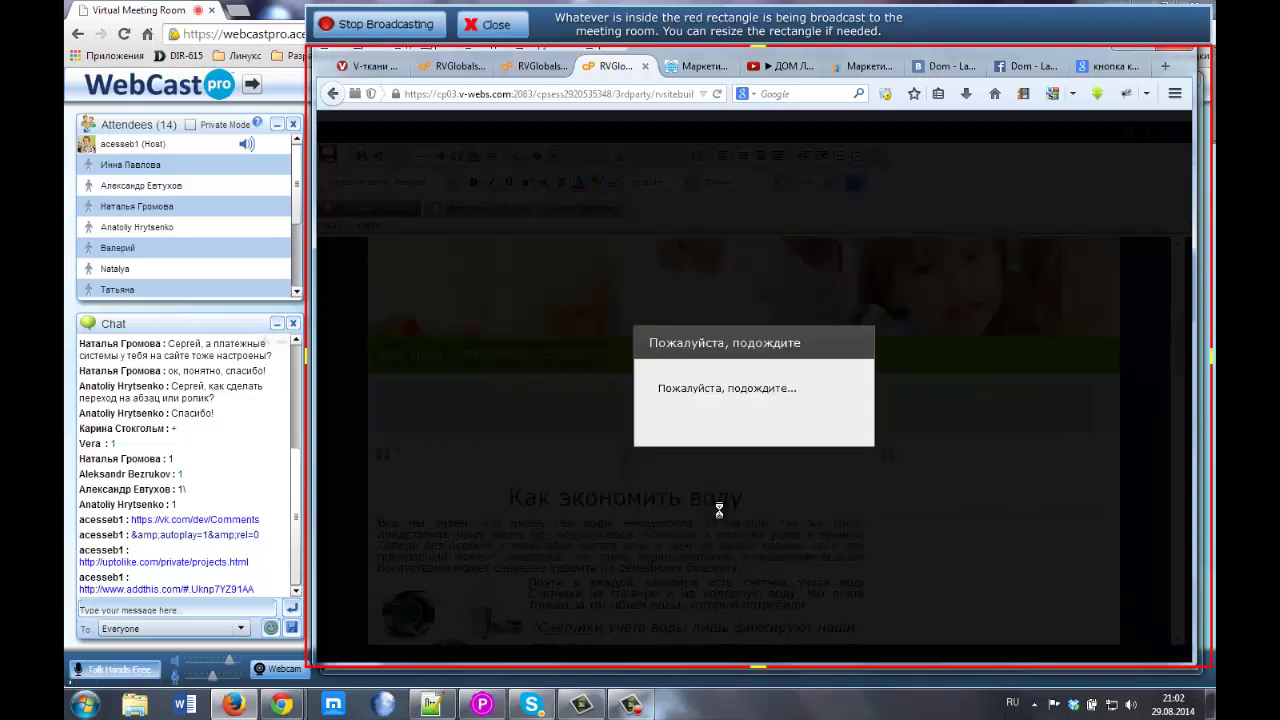
Select the inserted Facebook comment placeholder and examine its HTML in the page source with syntax highlighting
scroll(569, 459, down, 3)
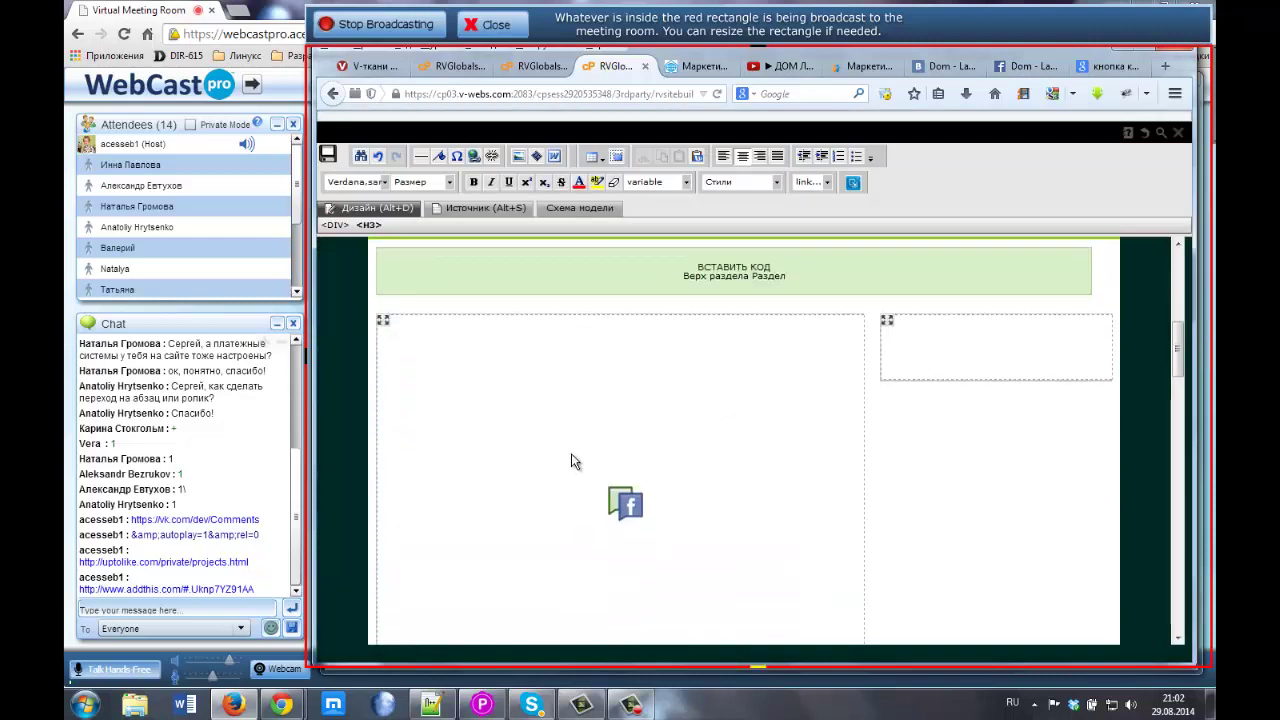
scroll(575, 455, down, 1)
click(663, 386)
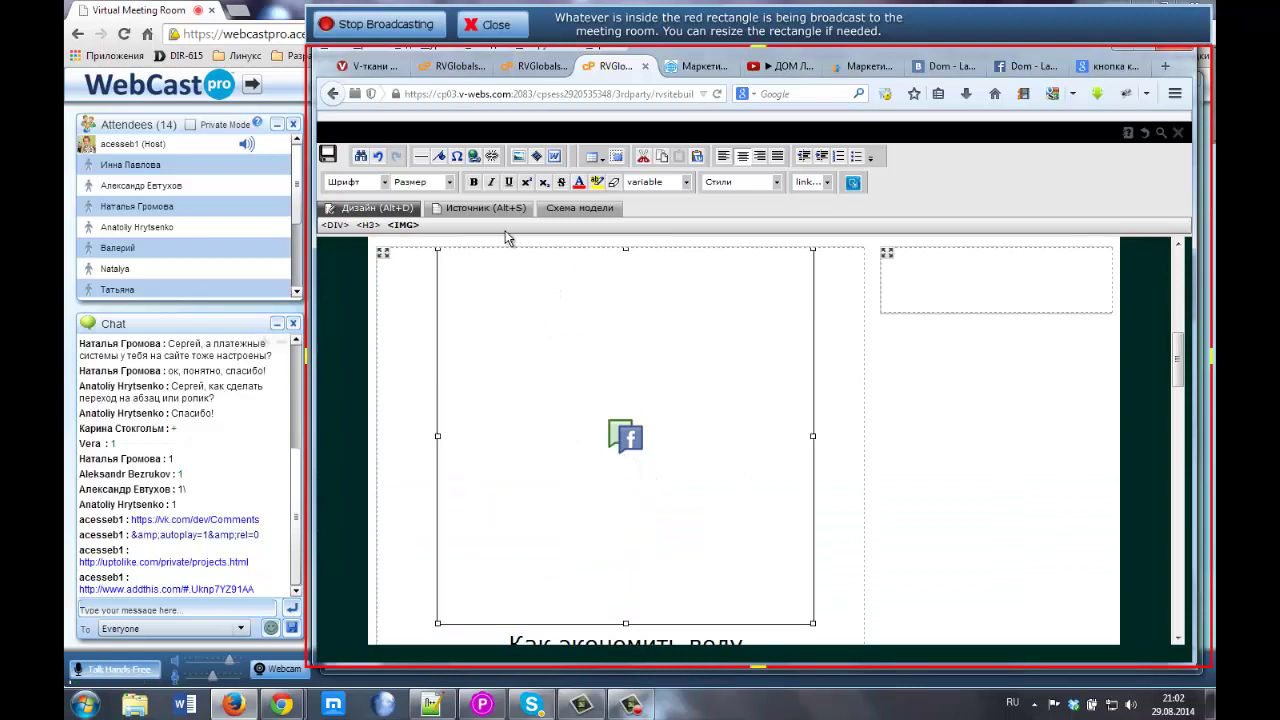
click(470, 208)
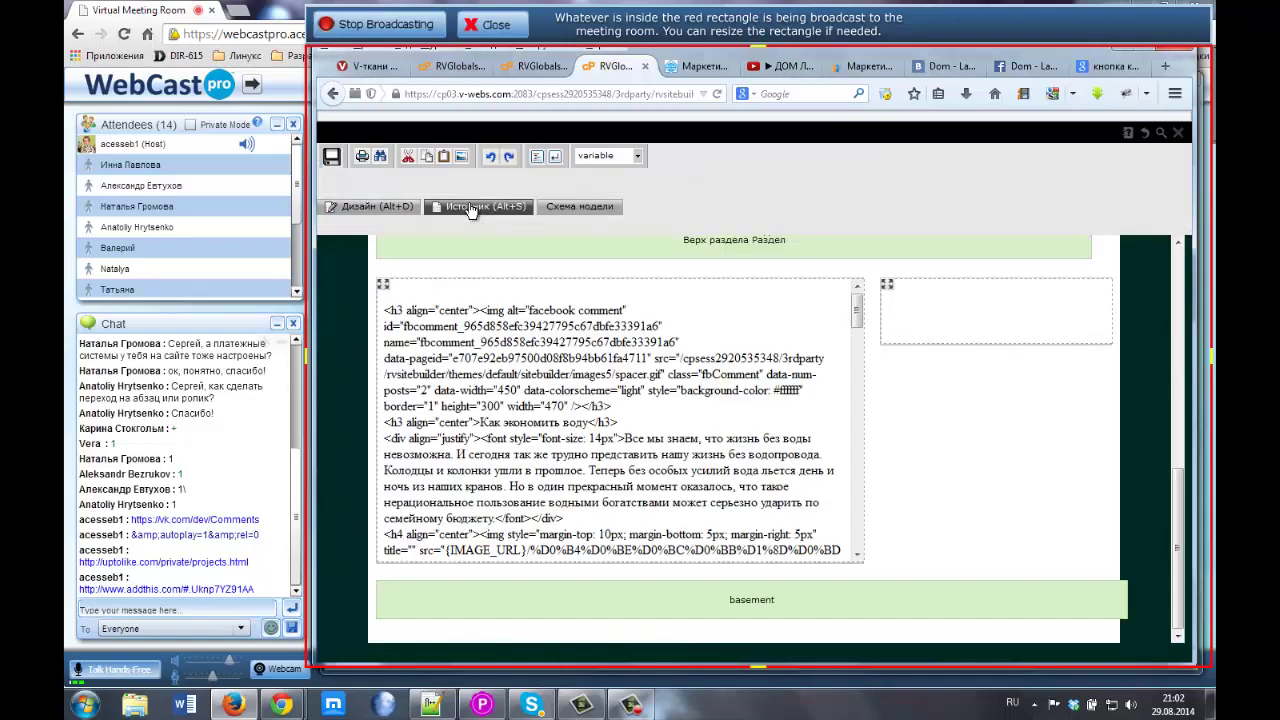
click(555, 156)
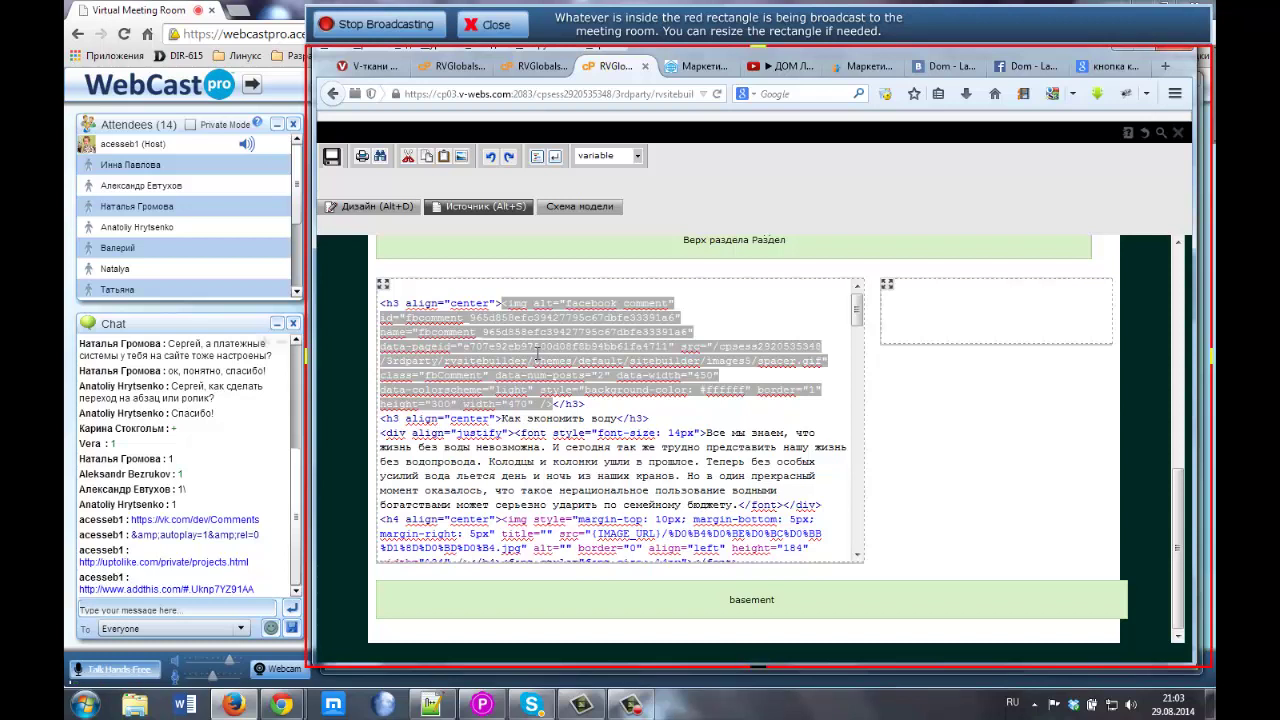
click(537, 351)
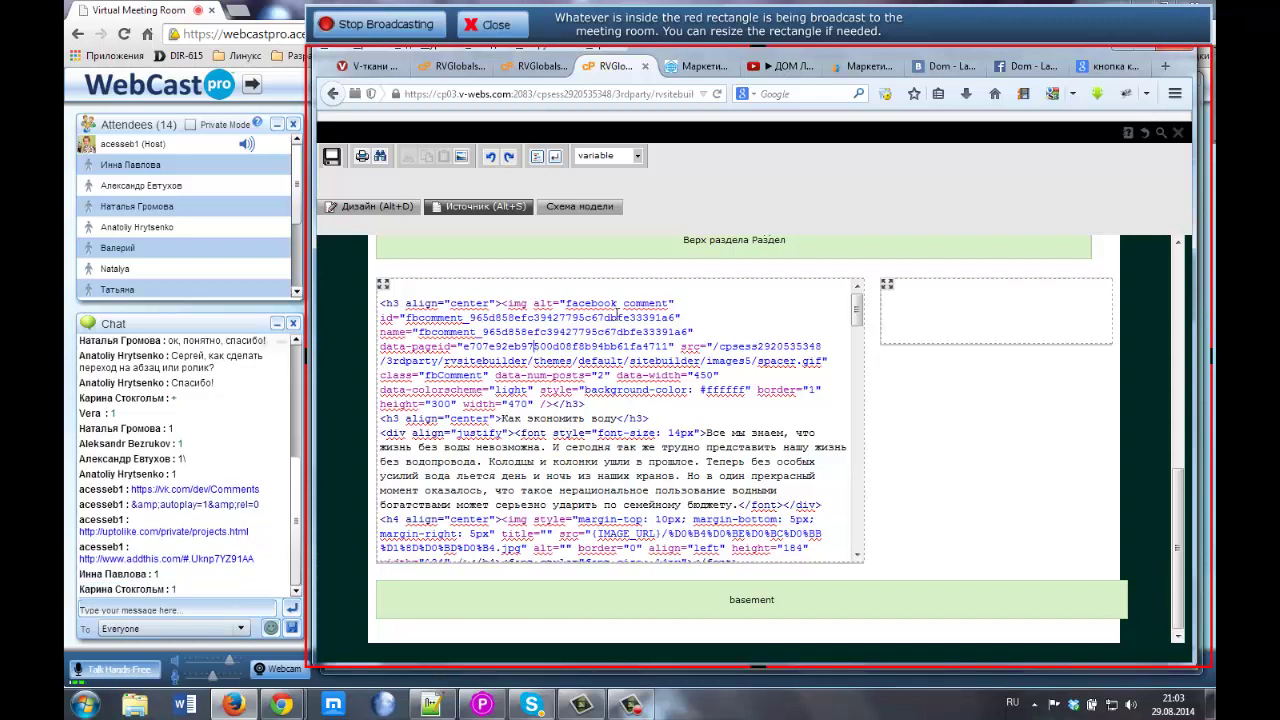
Switch to the Chrome window holding the VK comments widget page and open the disqus.com/dashboard/ address in a new tab
mouse_move(287, 690)
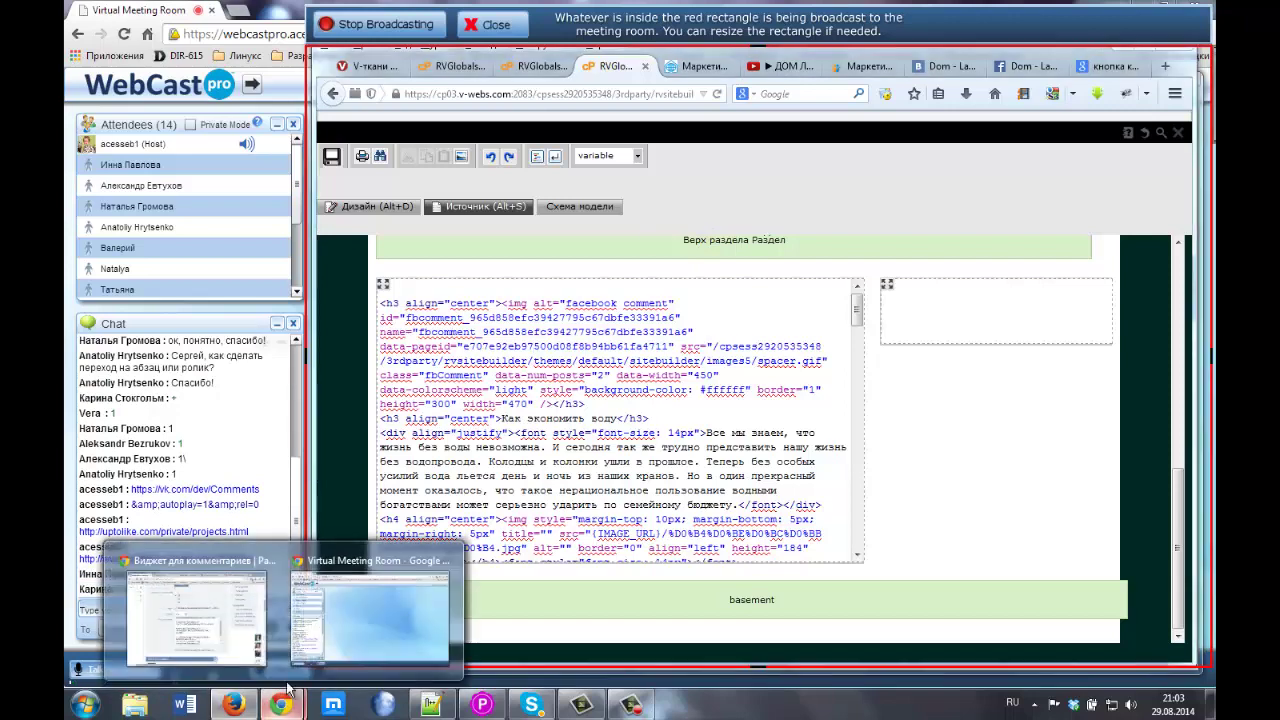
click(221, 610)
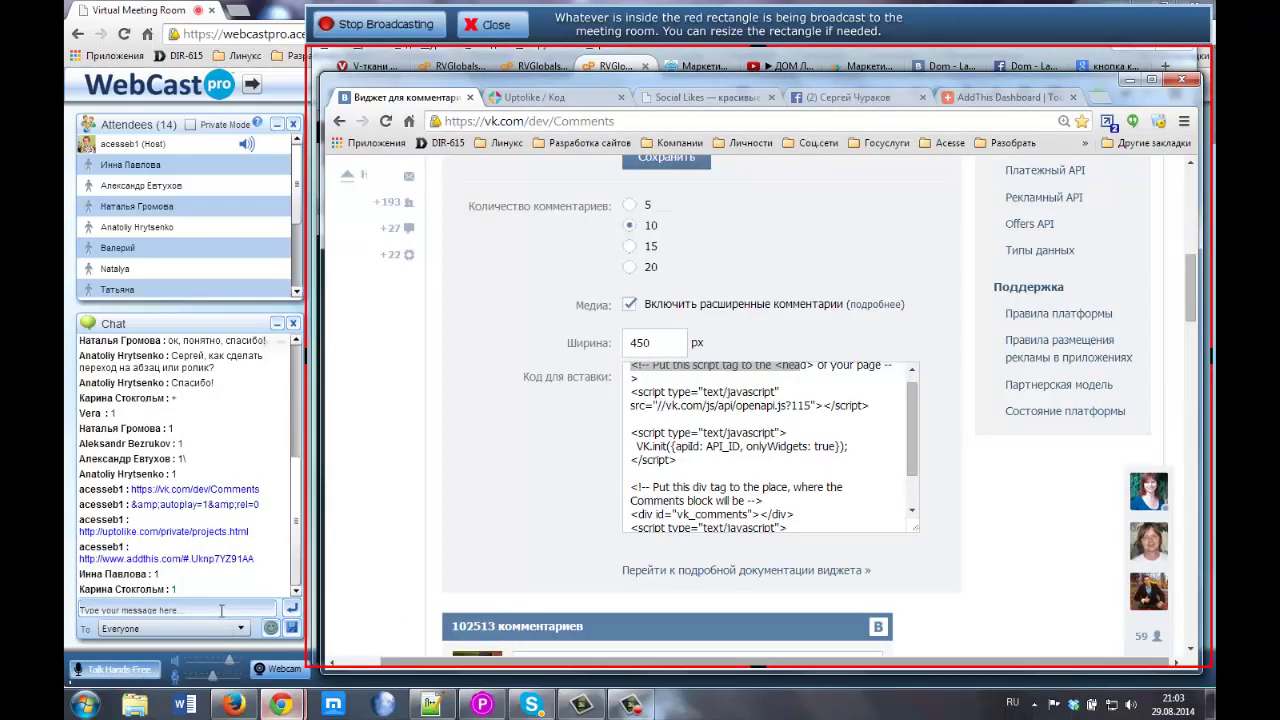
click(1100, 97)
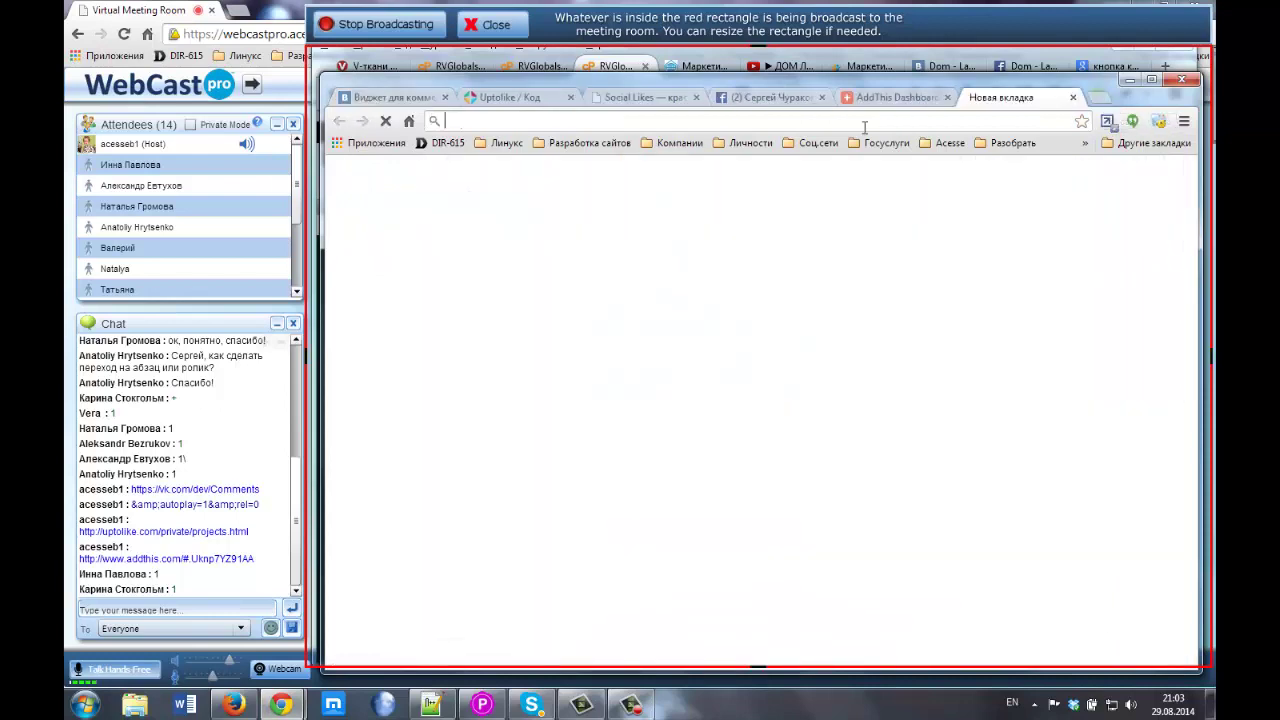
text(d)
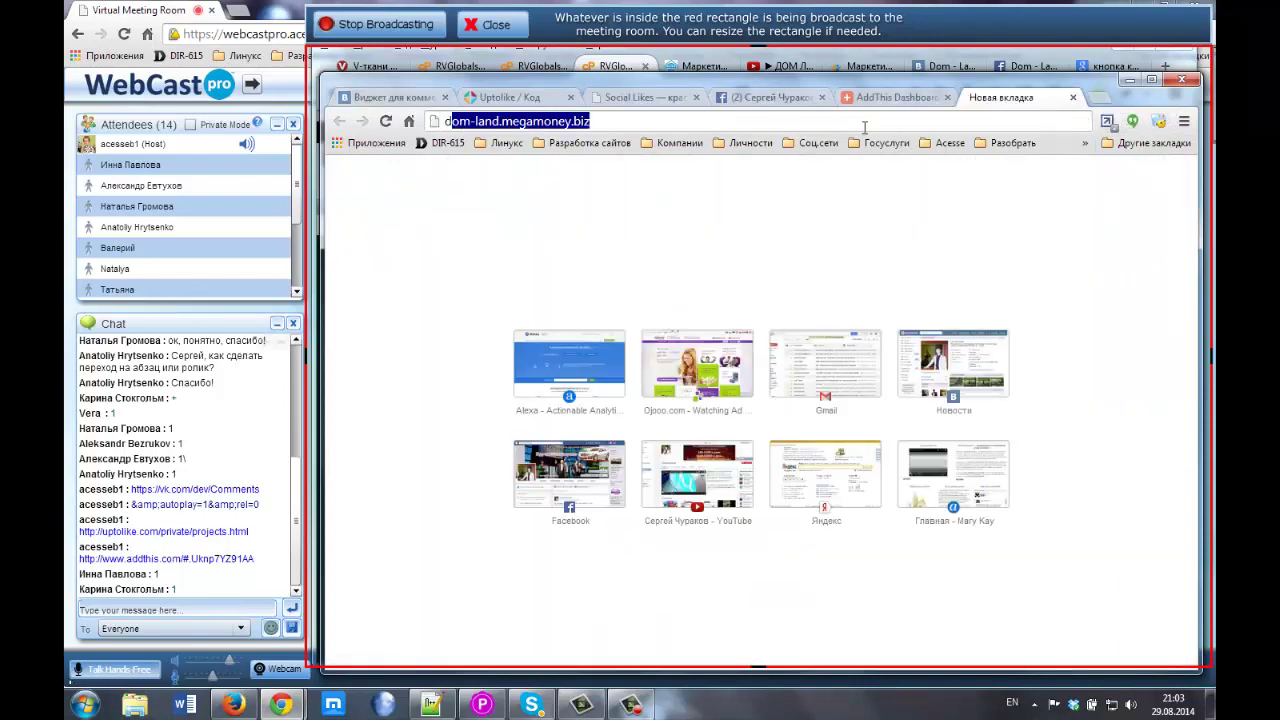
text(is)
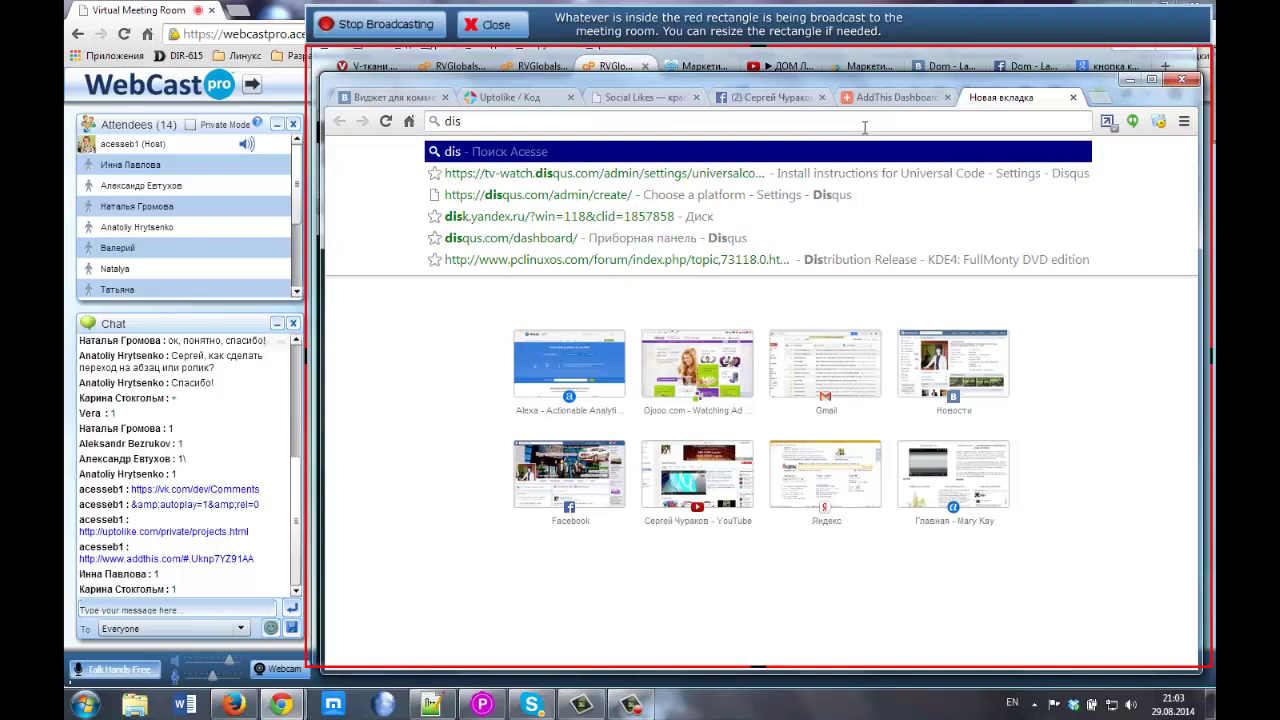
key(Down)
key(Down)
key(Down)
key(Down)
key(Return)
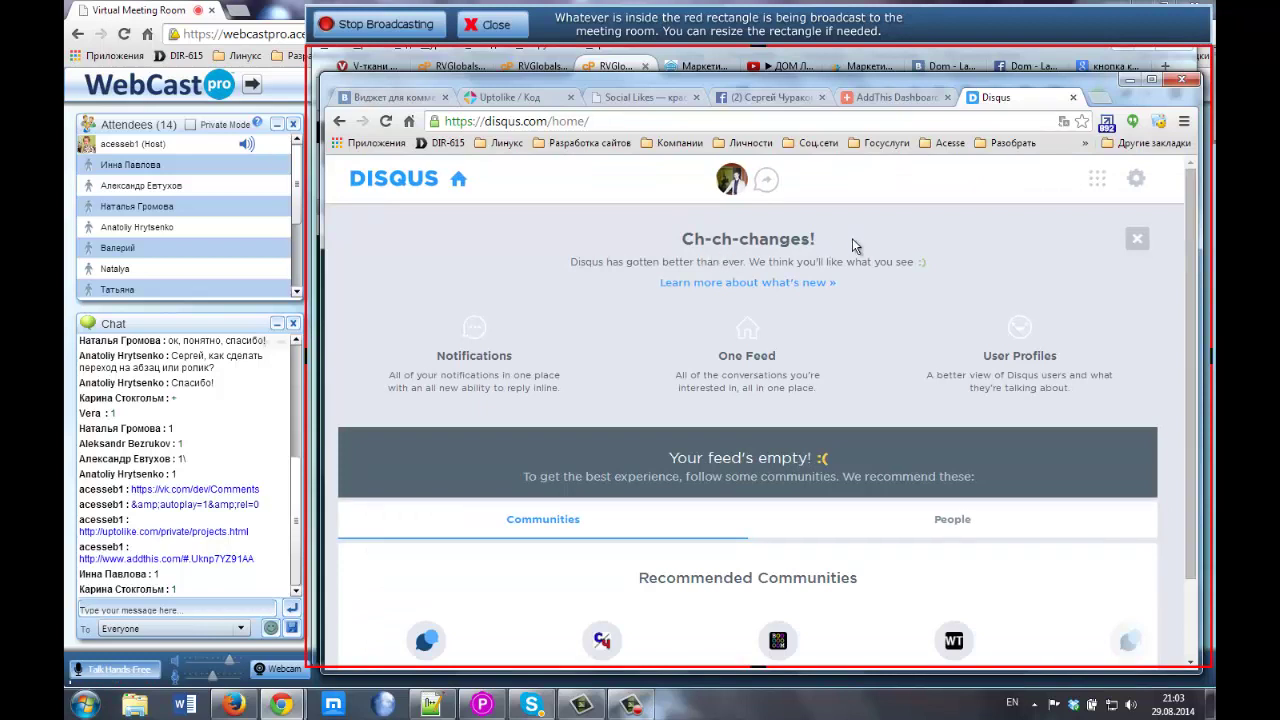
click(1136, 180)
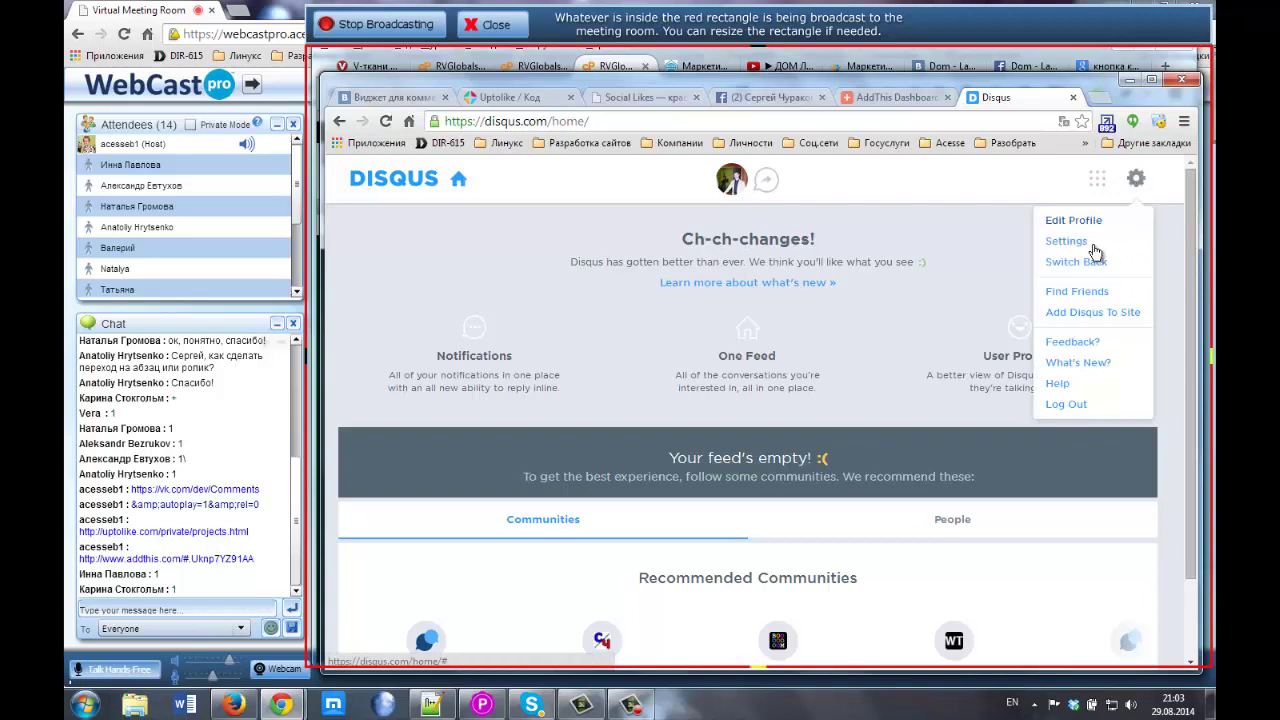
click(975, 208)
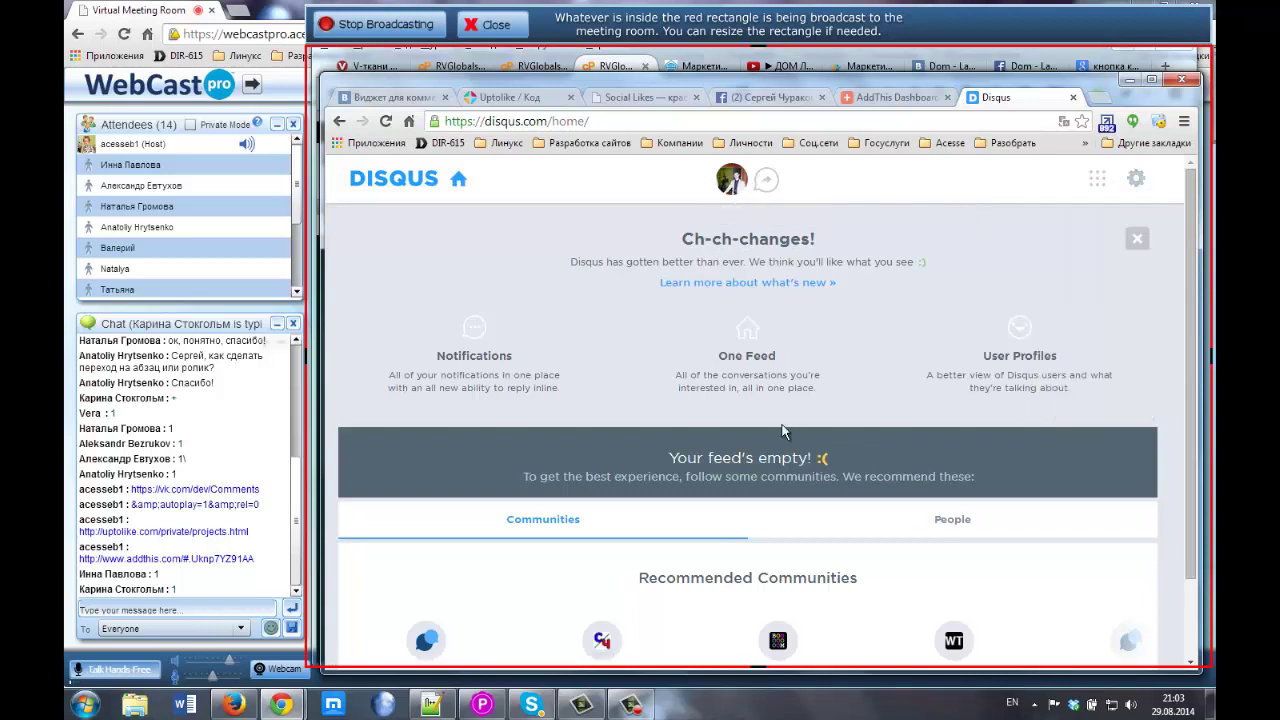
scroll(745, 398, down, 1)
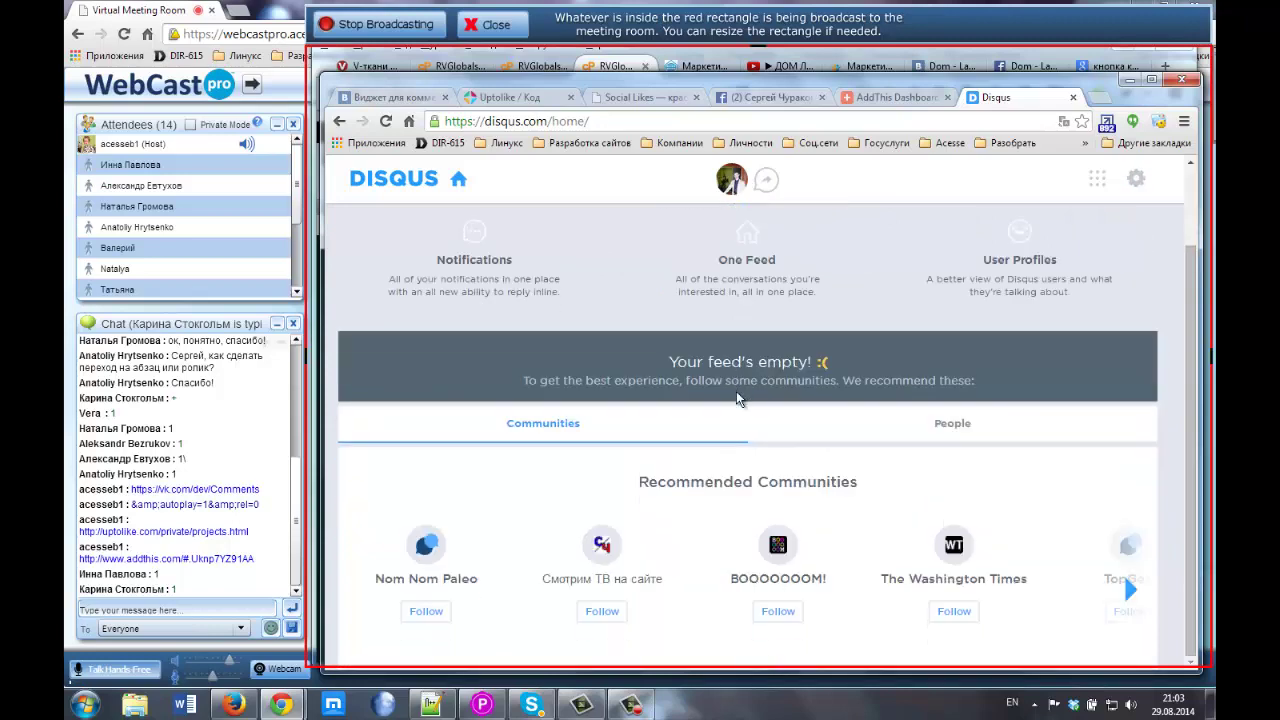
scroll(737, 391, up, 1)
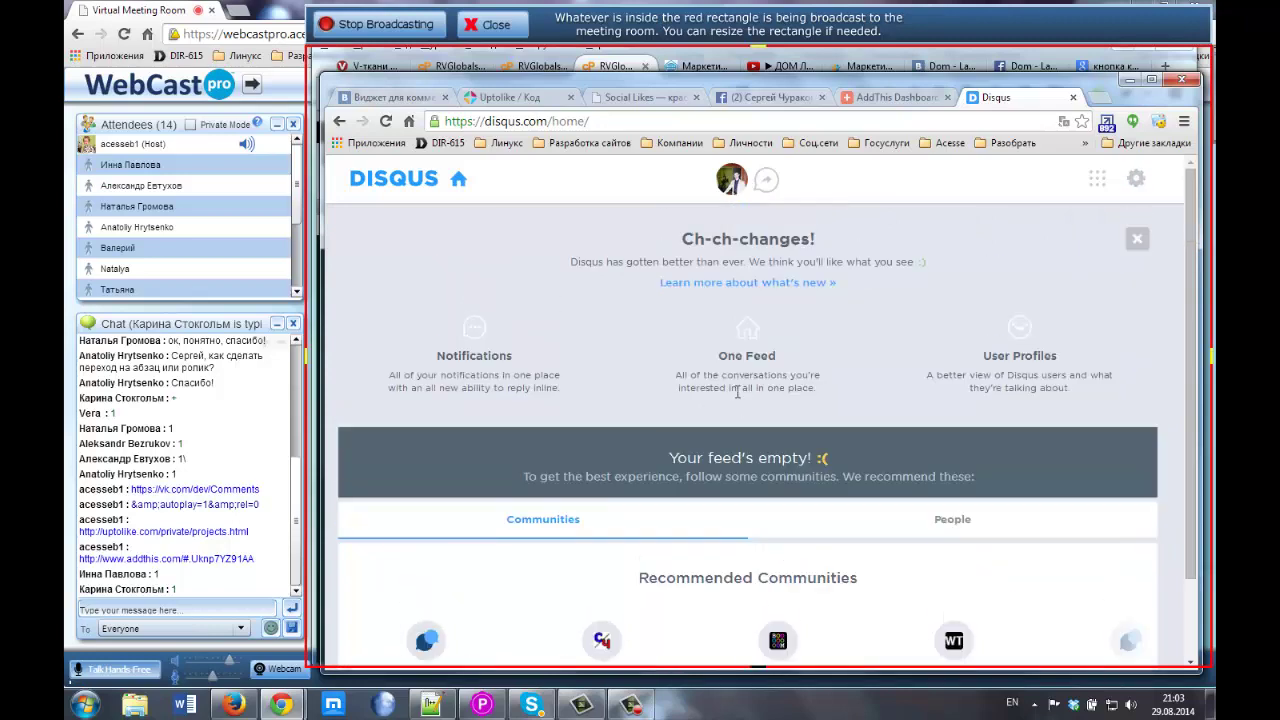
click(1099, 183)
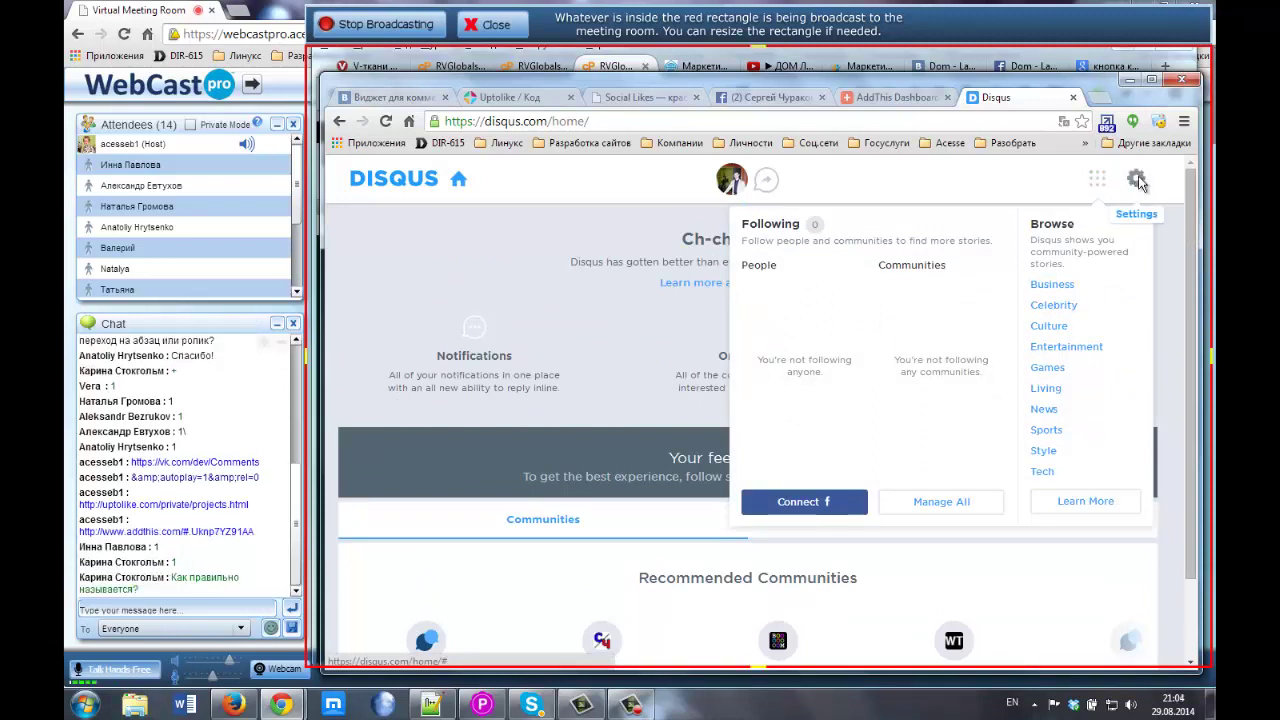
drag(530, 121, 423, 123)
key(ctrl+c)
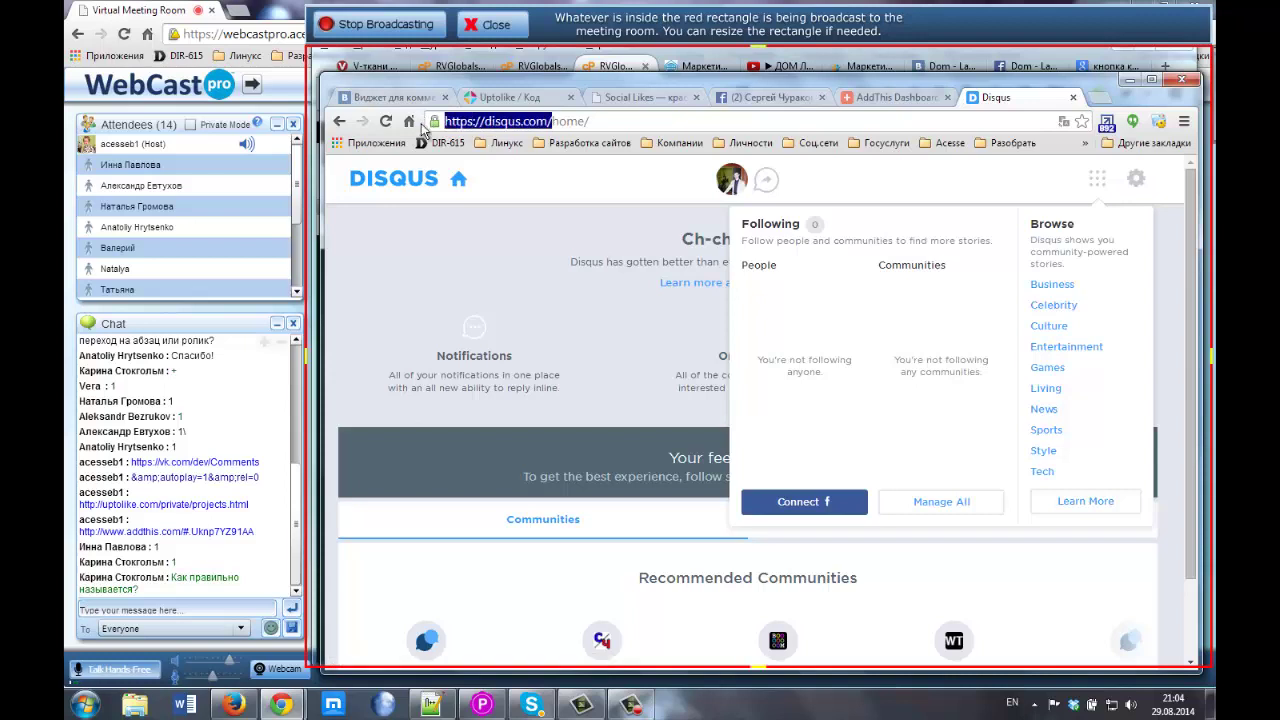
click(160, 612)
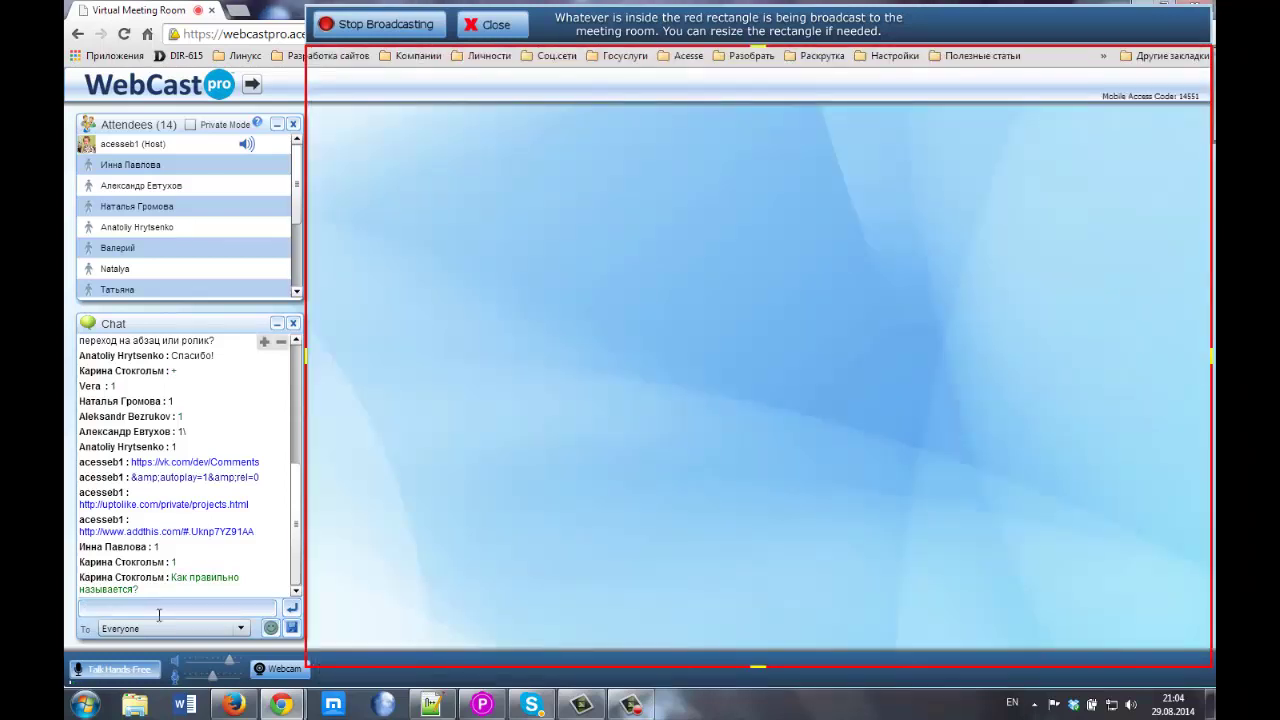
key(ctrl+v)
key(Return)
mouse_move(280, 706)
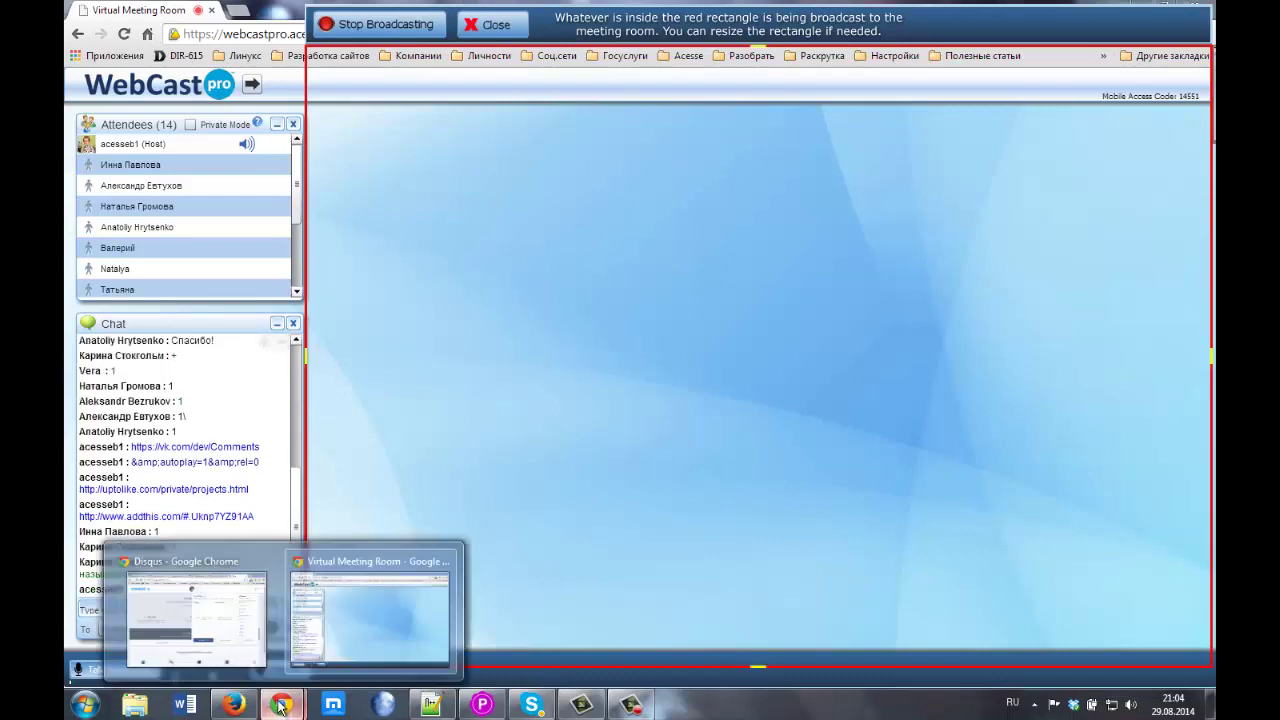
click(195, 615)
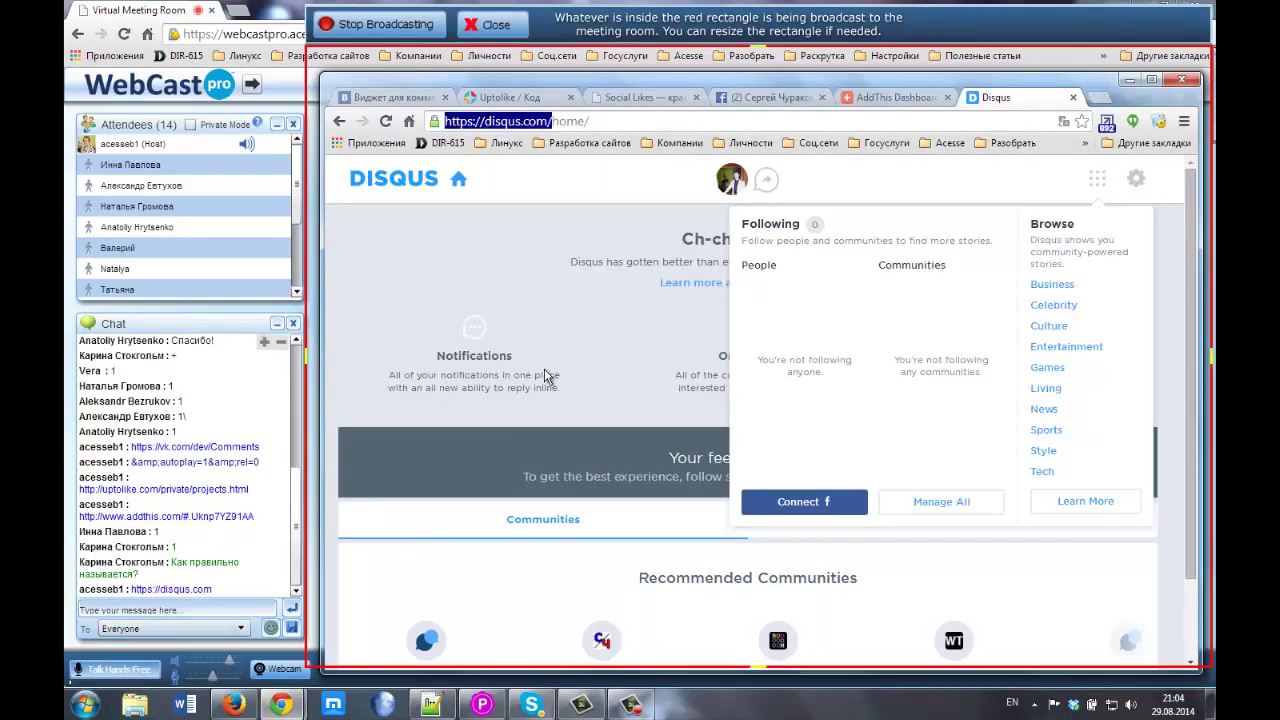
Open the Disqus profile editor and examine its Profile, Avatar and Services sections
click(1138, 181)
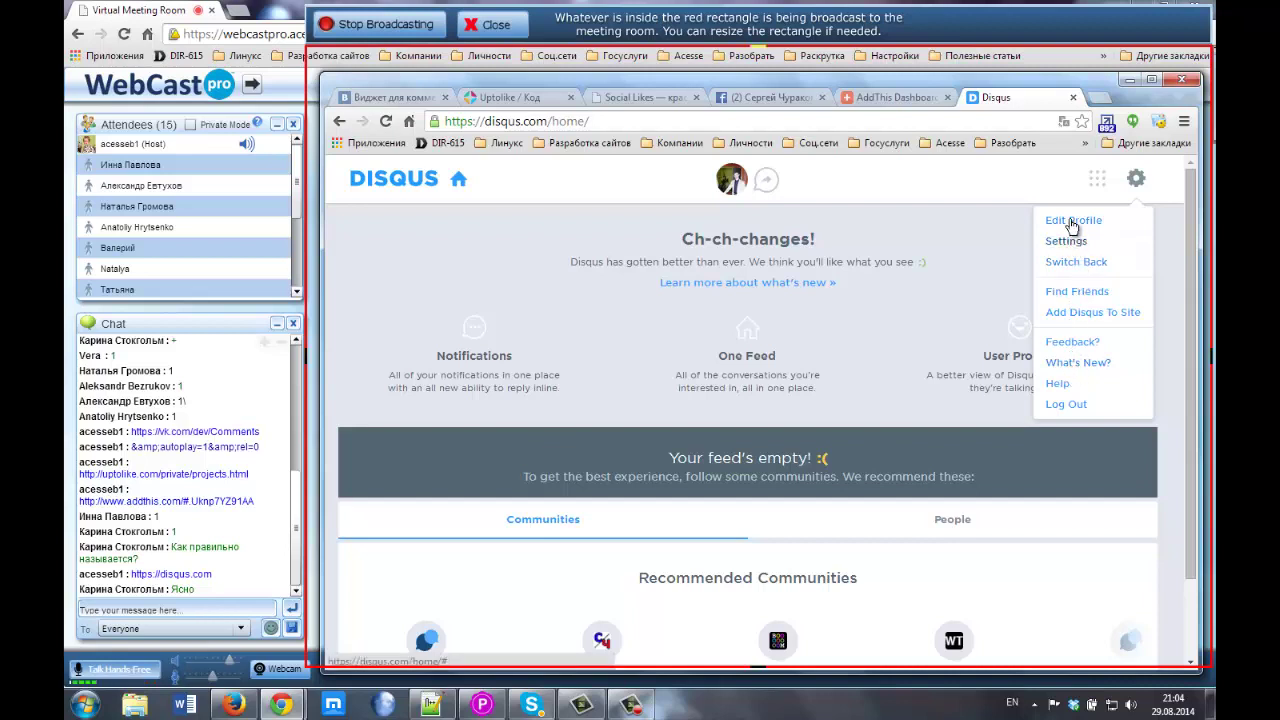
click(1050, 222)
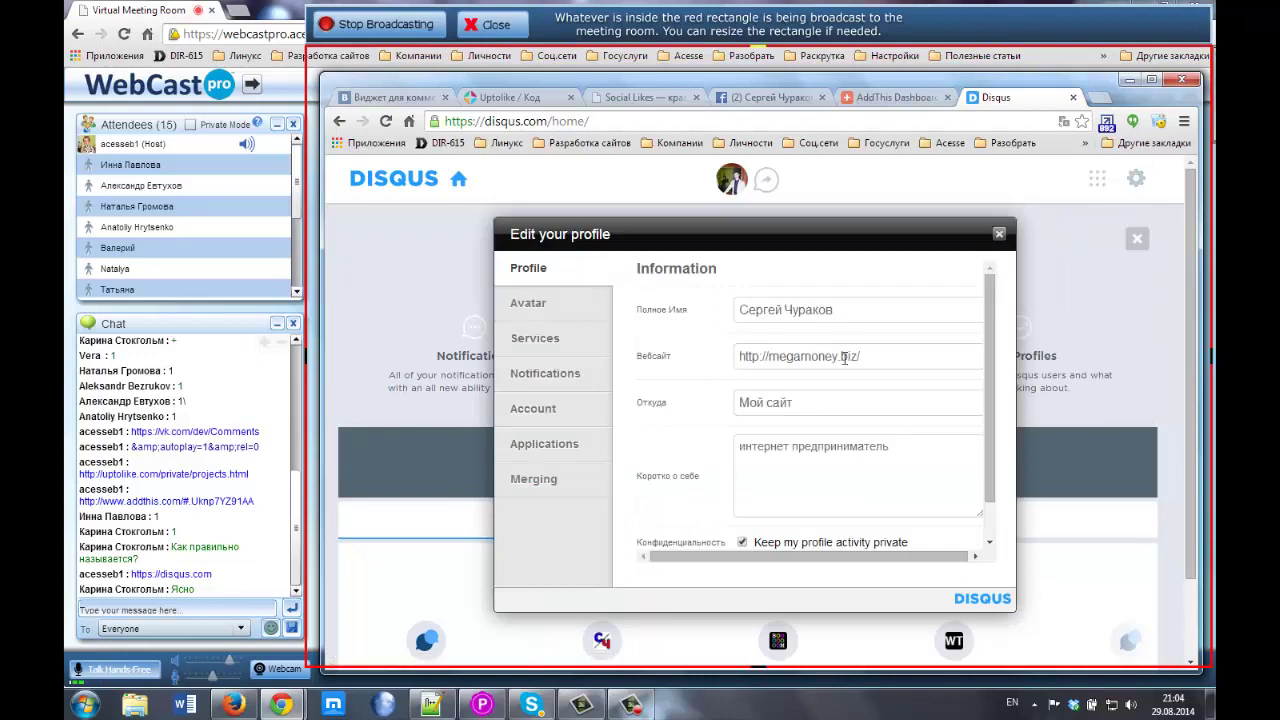
scroll(705, 411, down, 2)
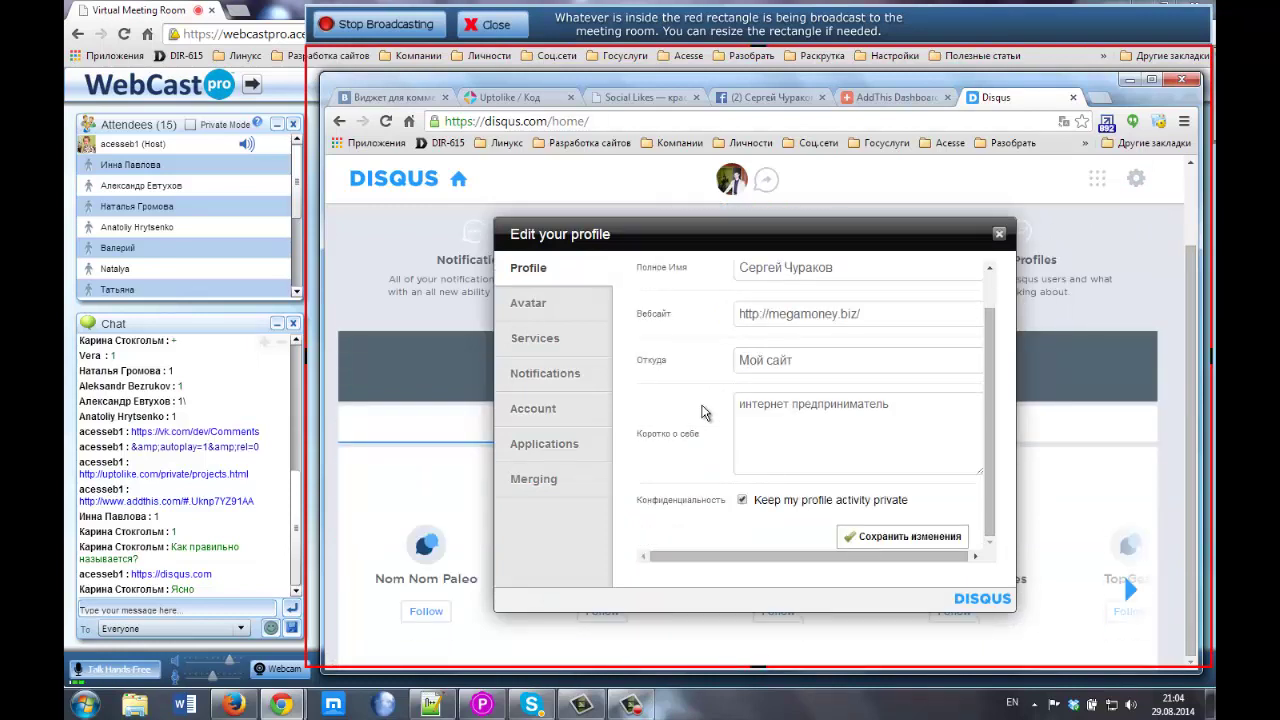
click(527, 306)
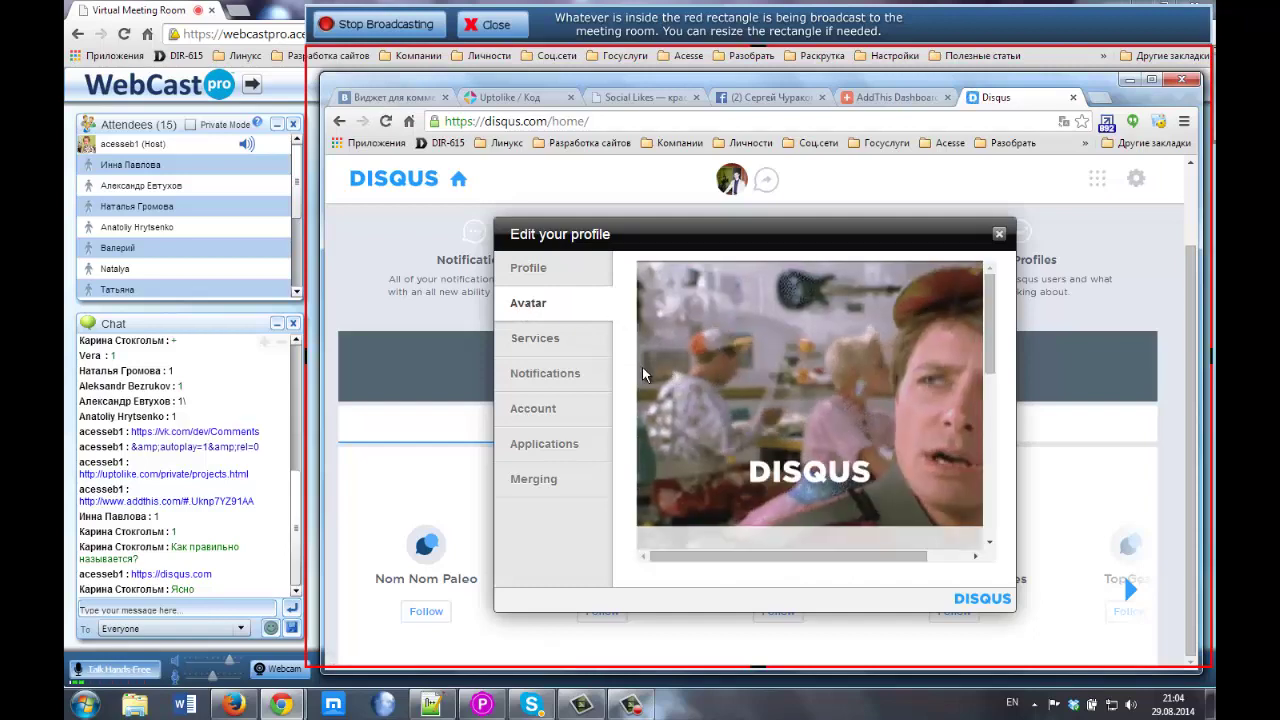
scroll(686, 393, down, 5)
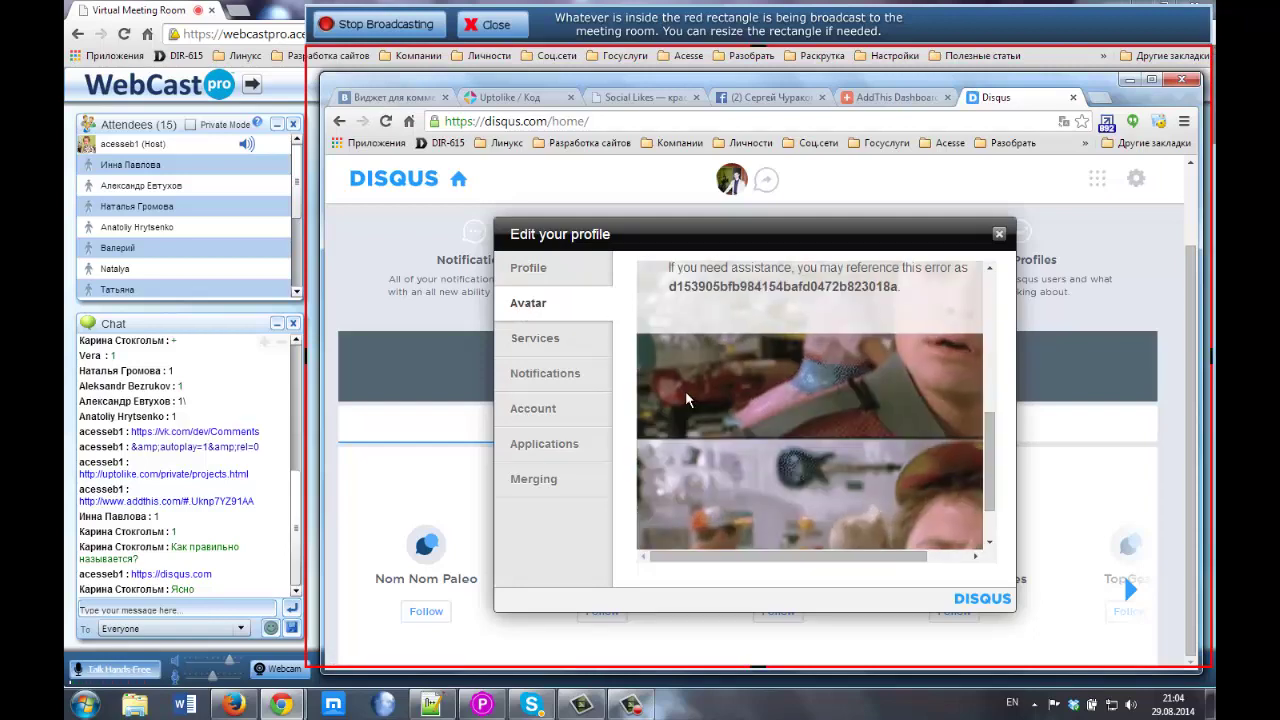
click(537, 343)
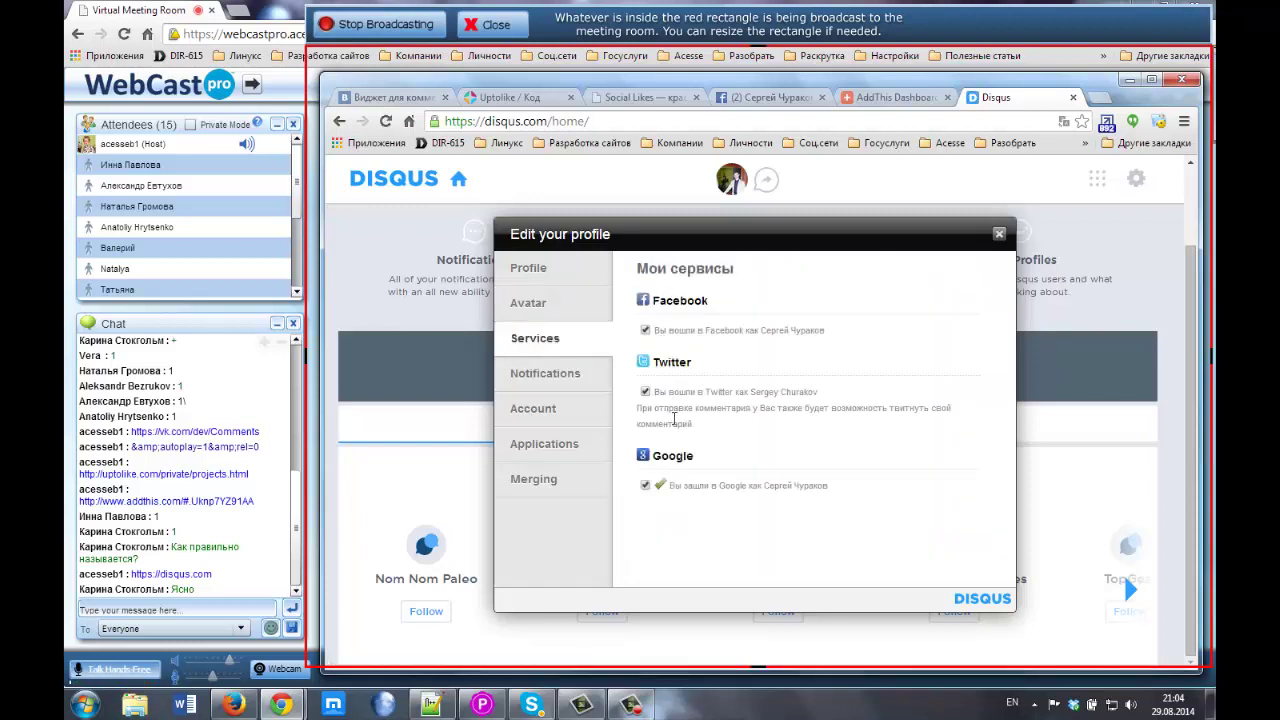
Review the Notifications, Account, Applications and Merging sections of the Disqus profile, then close the profile editor
click(544, 376)
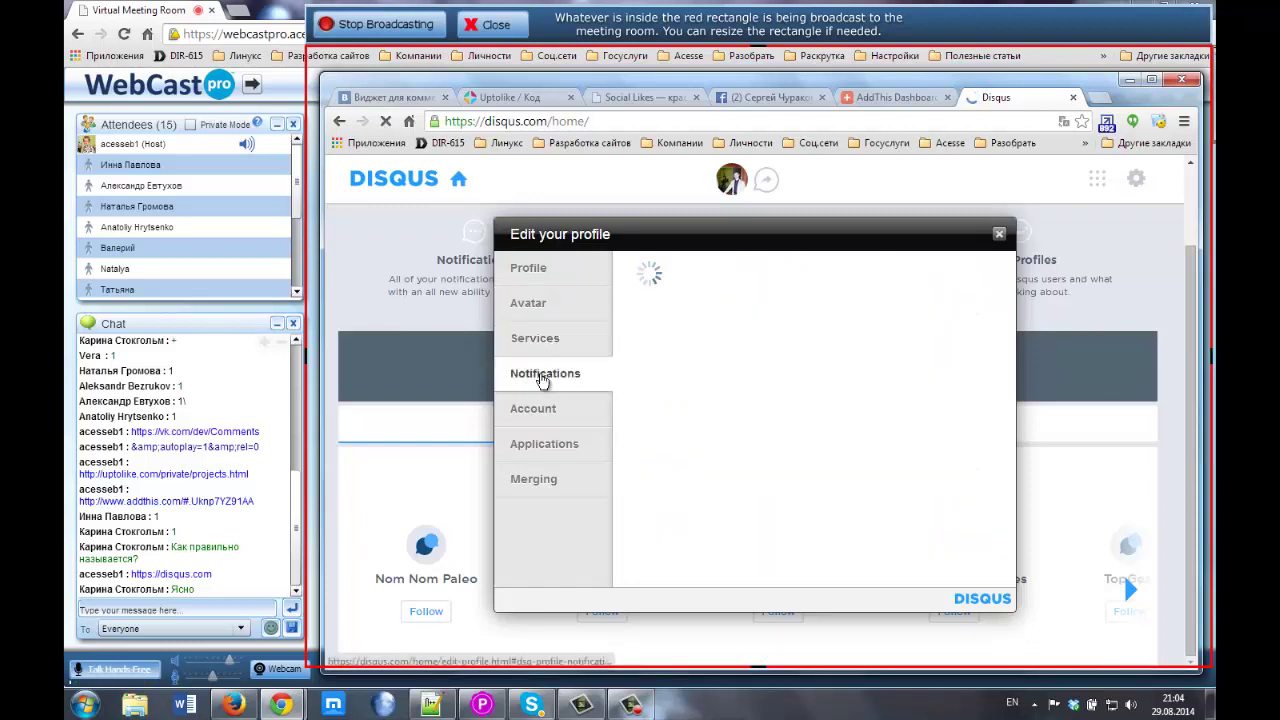
scroll(700, 414, down, 5)
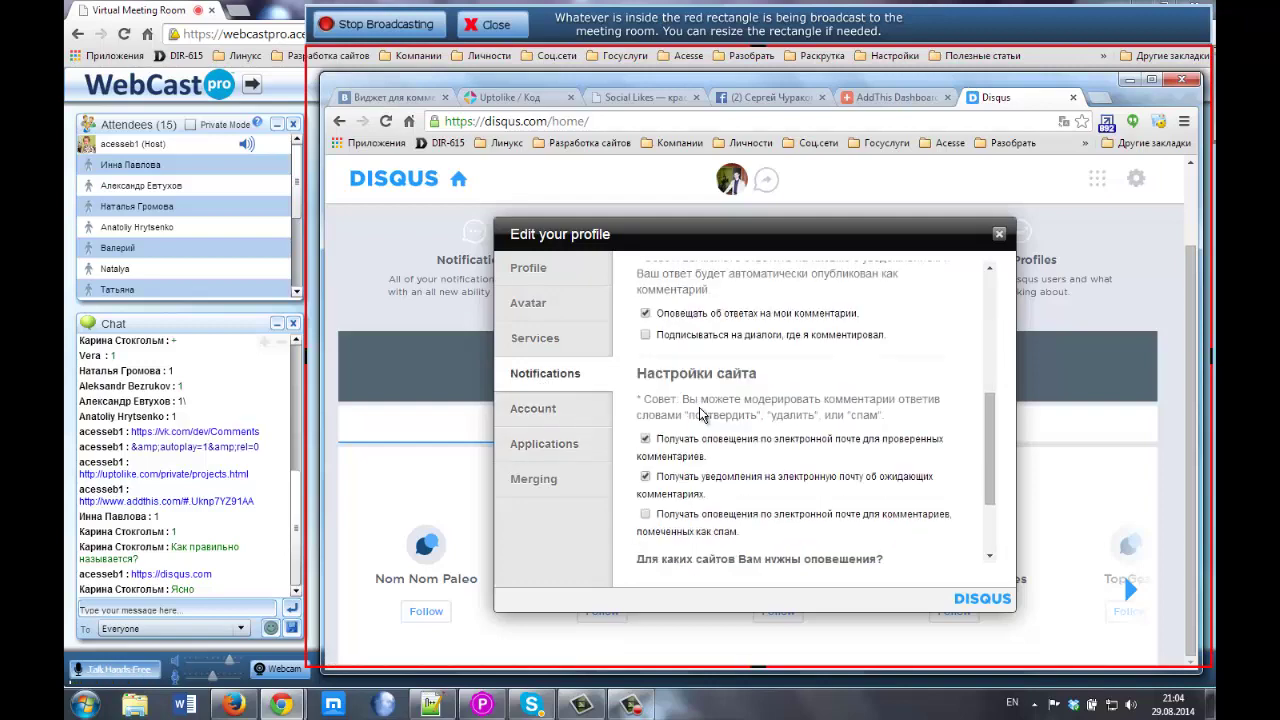
scroll(700, 414, down, 2)
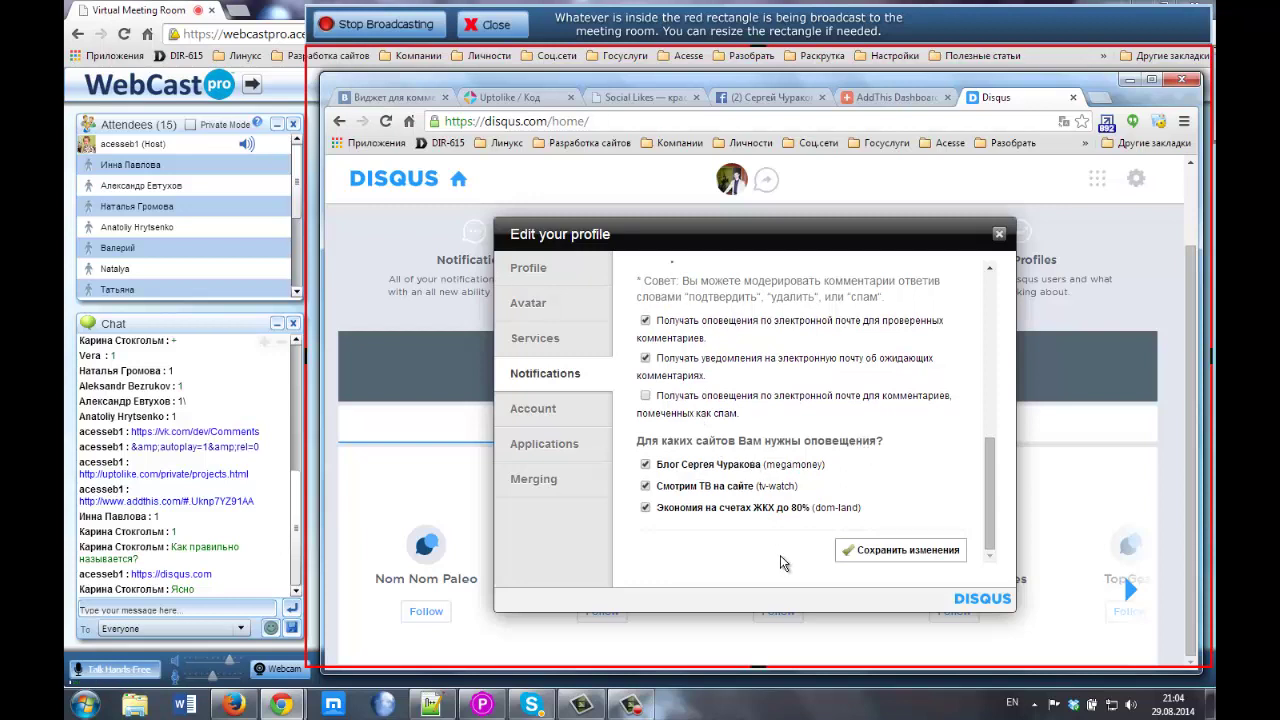
click(605, 426)
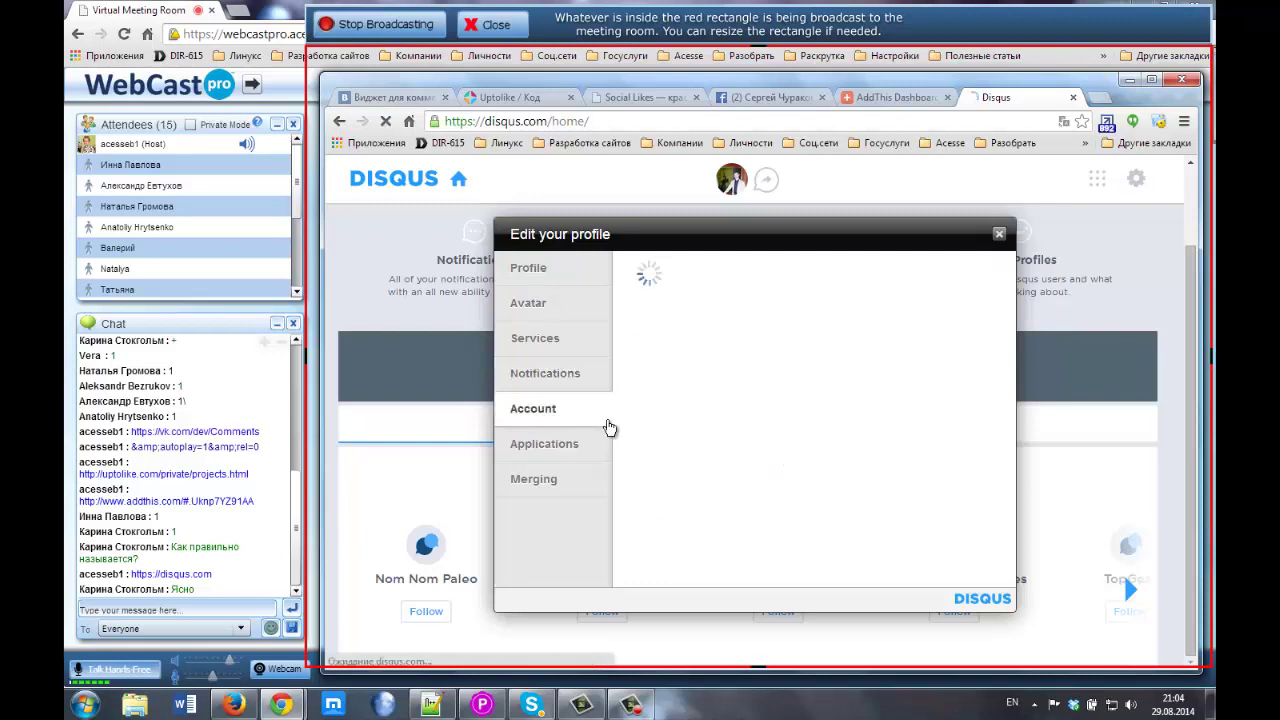
click(546, 455)
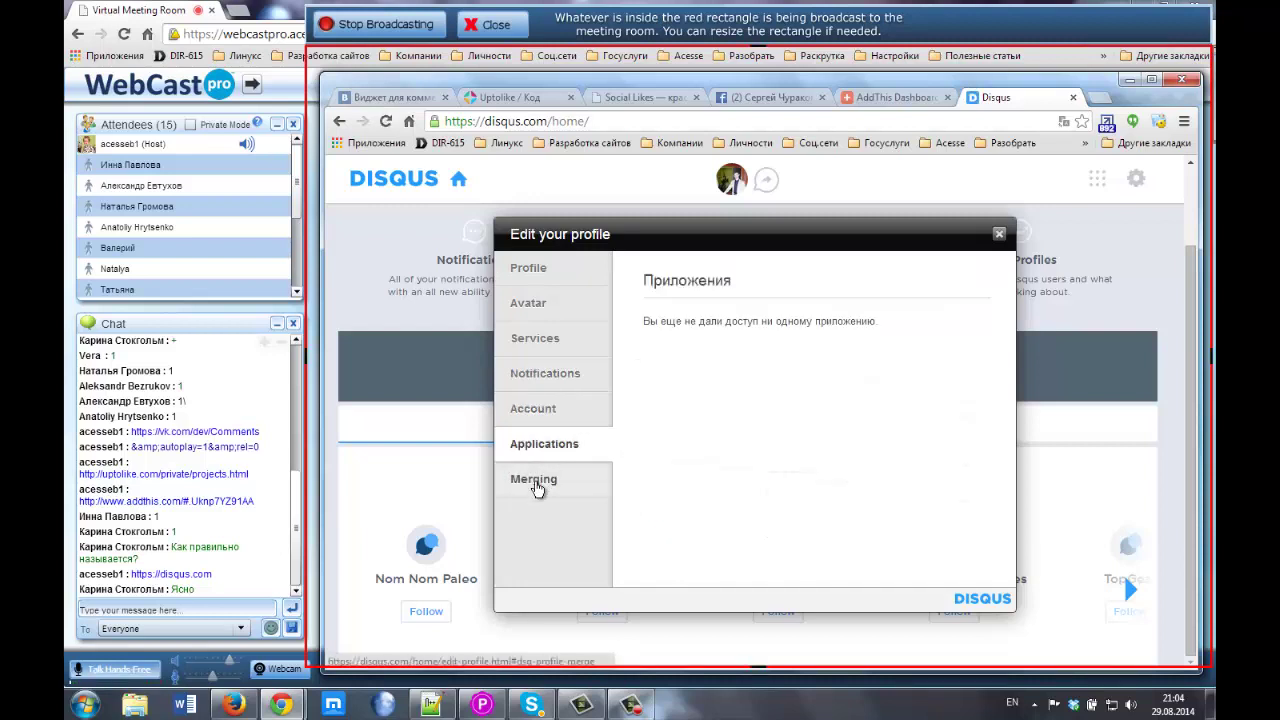
click(535, 486)
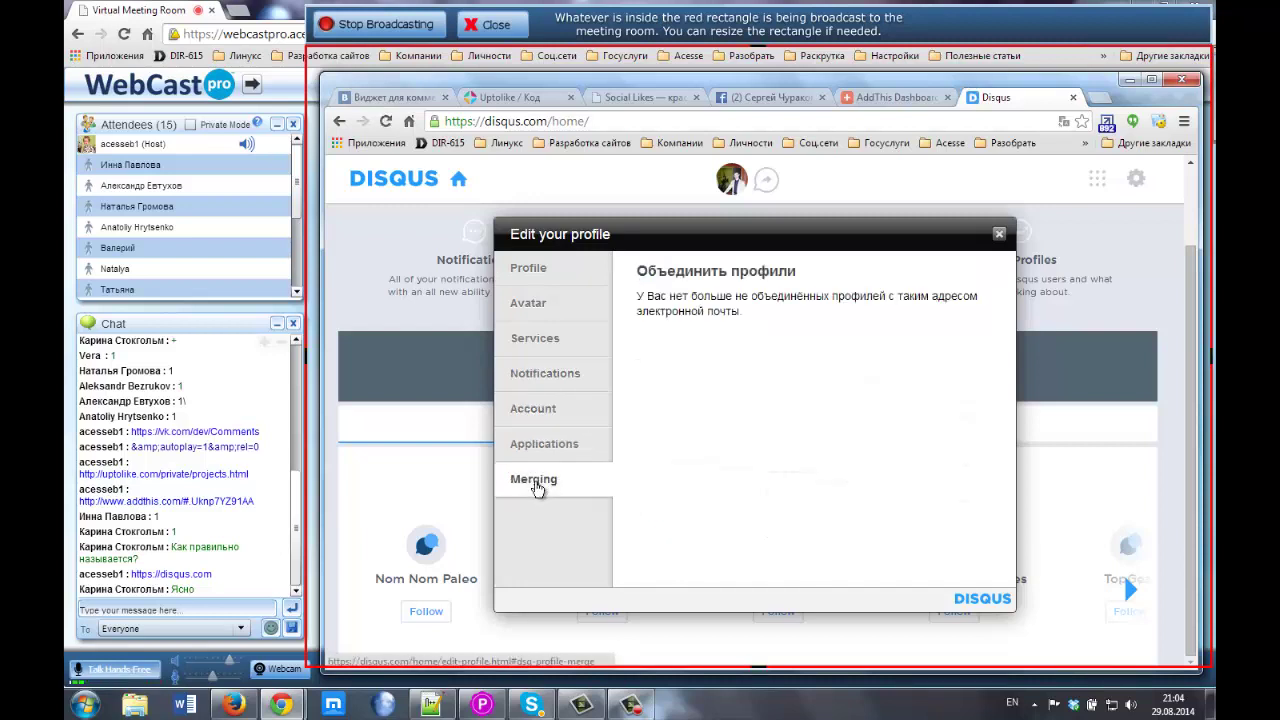
click(999, 234)
click(1135, 185)
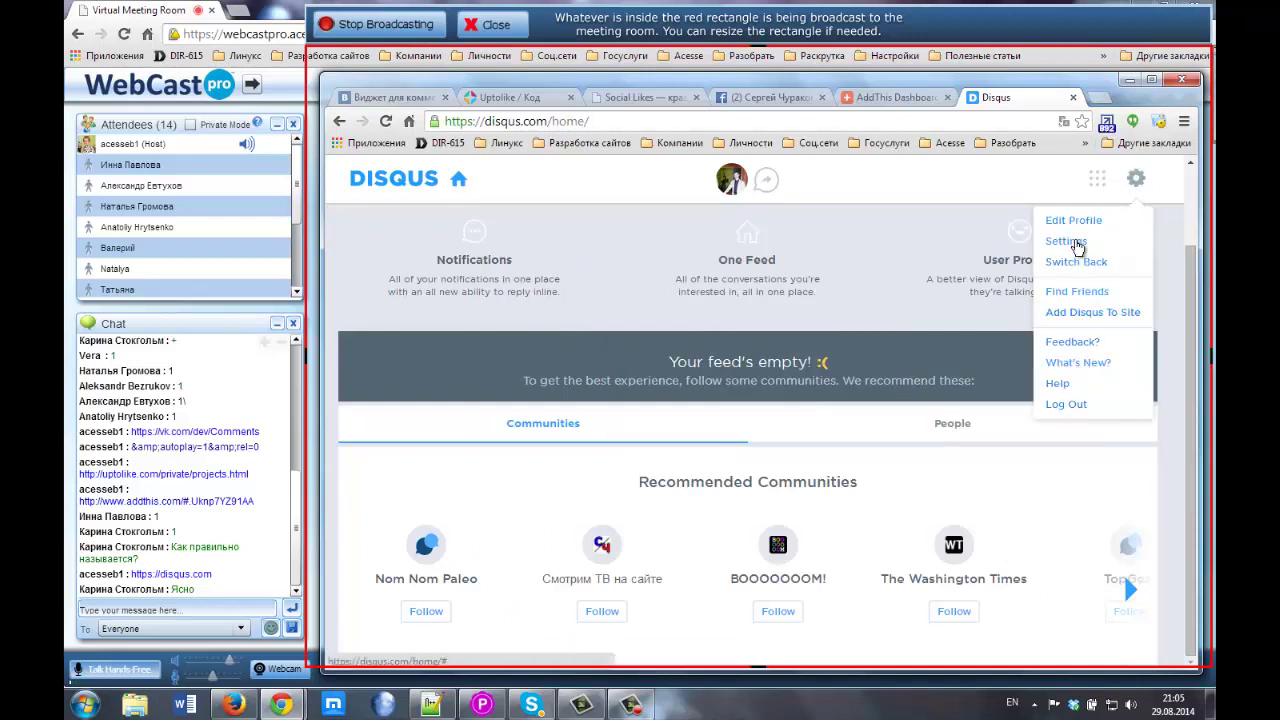
click(1099, 180)
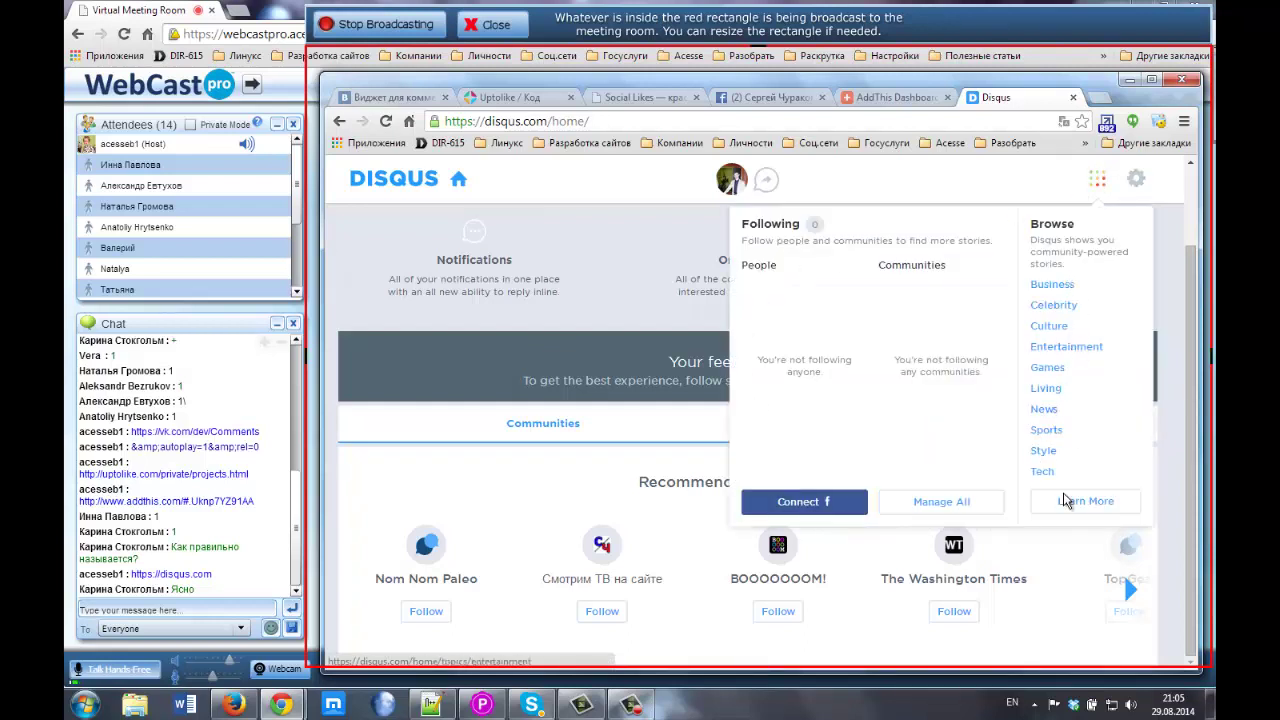
click(1097, 178)
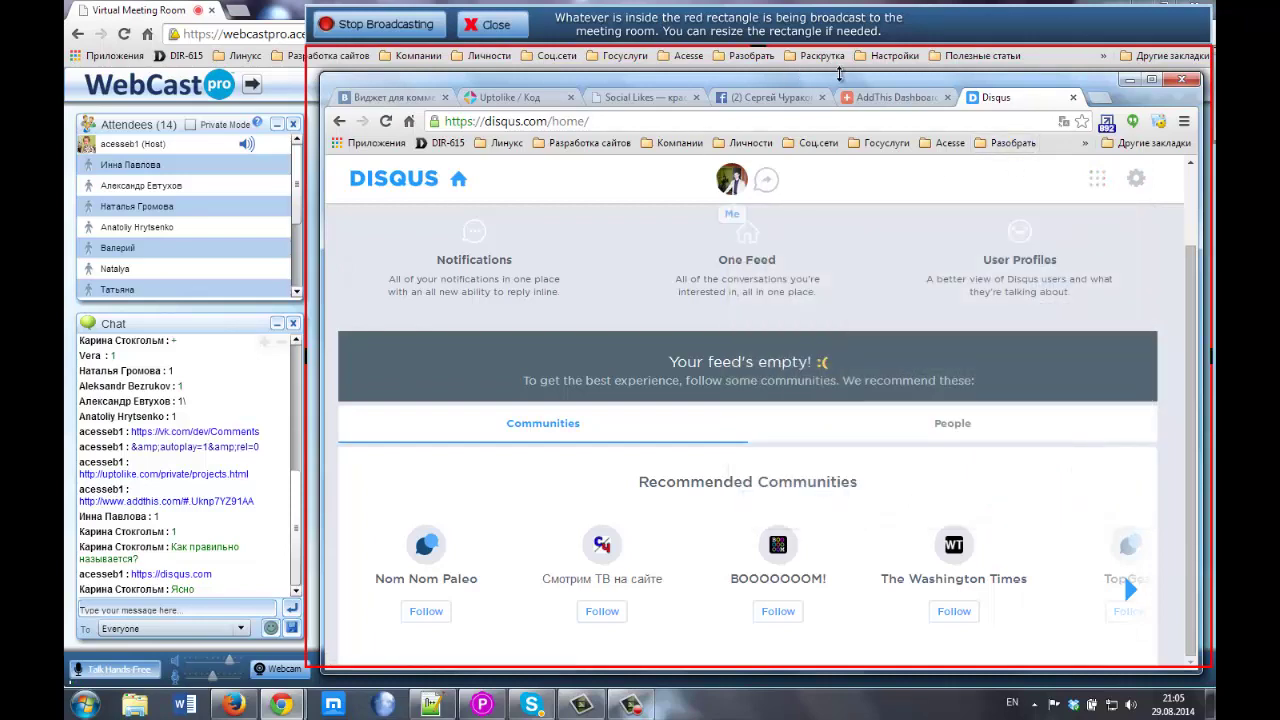
Copy the address of the published marketing-Dom-Land.php page from Firefox and open it in the Chrome window in place of the Disqus home page
click(232, 704)
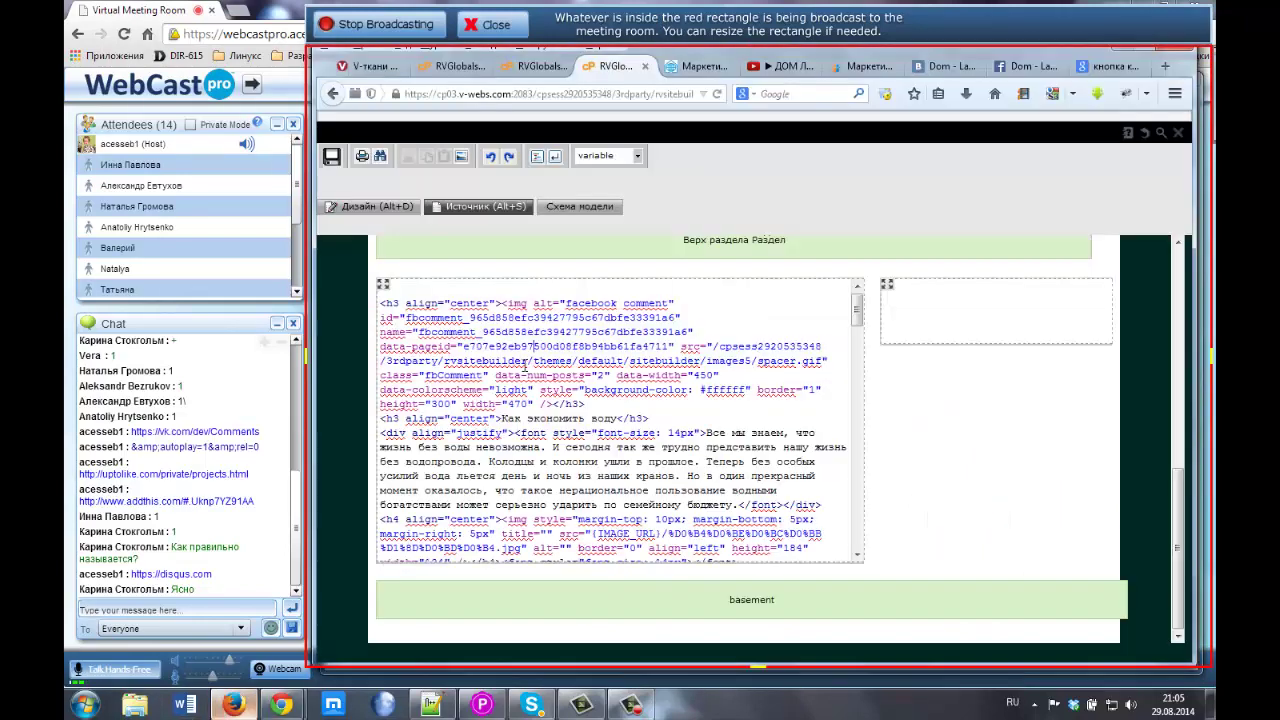
click(704, 68)
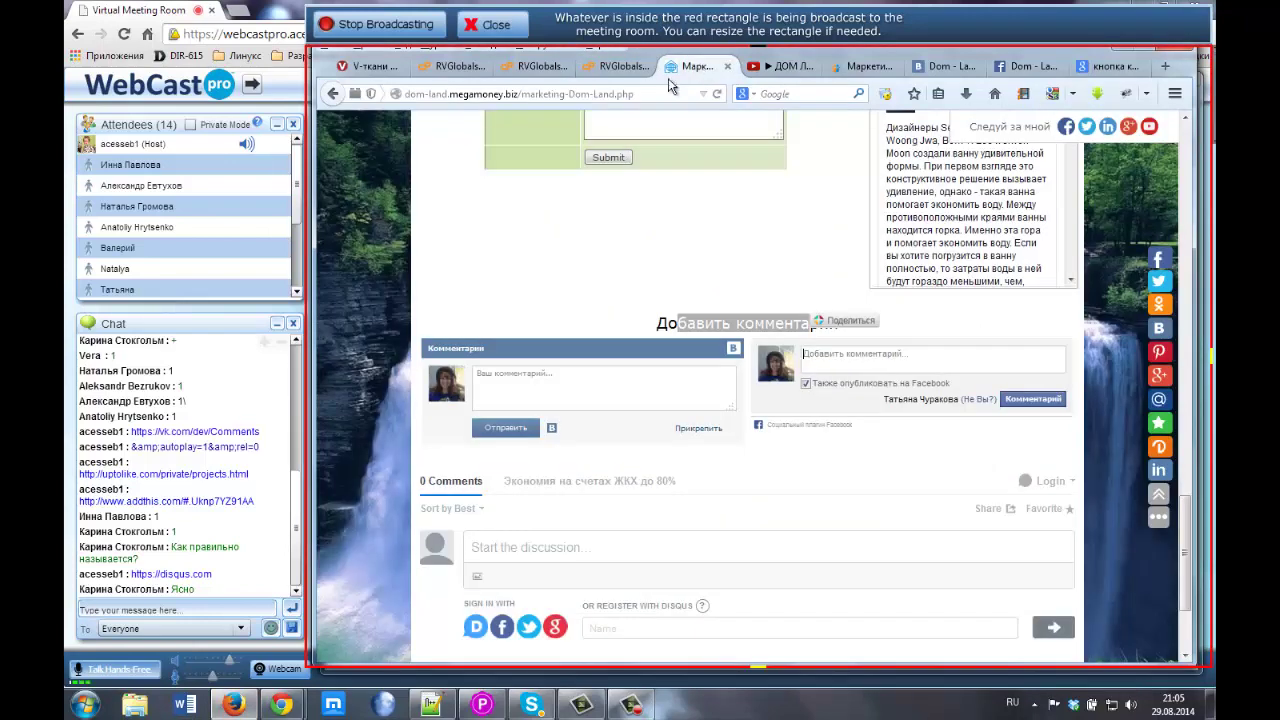
click(505, 92)
key(ctrl+c)
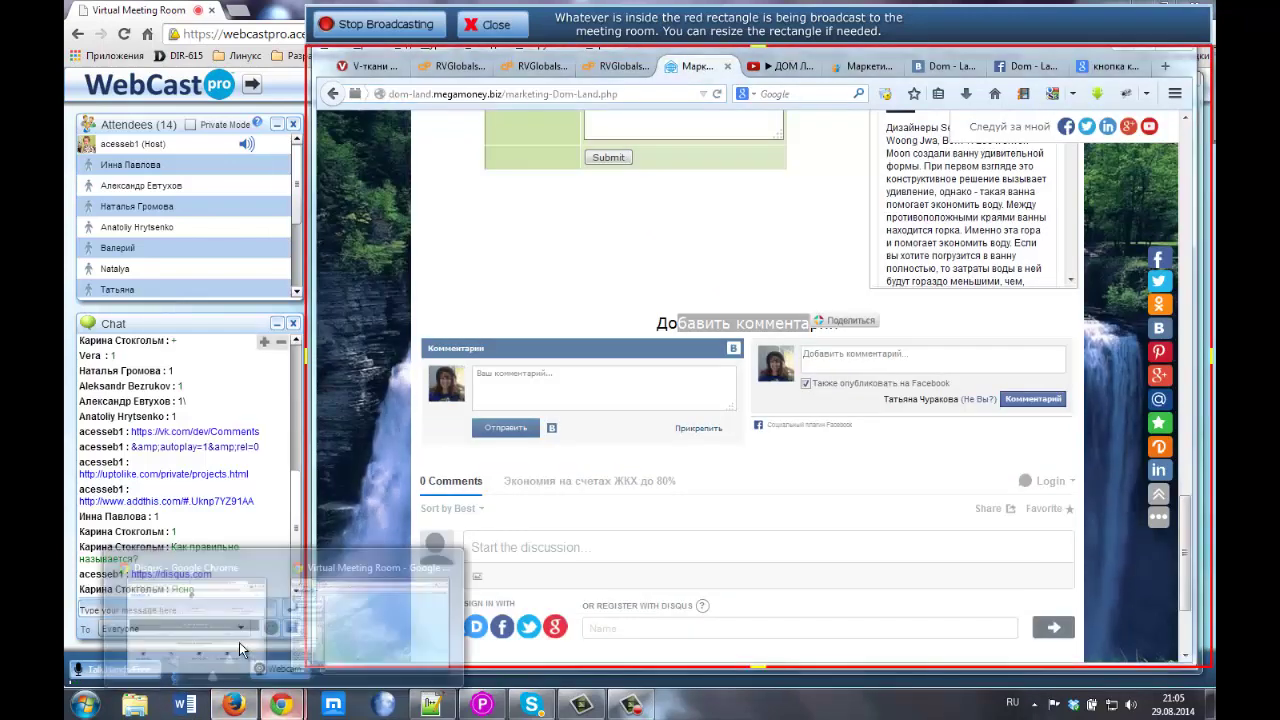
click(278, 706)
click(756, 126)
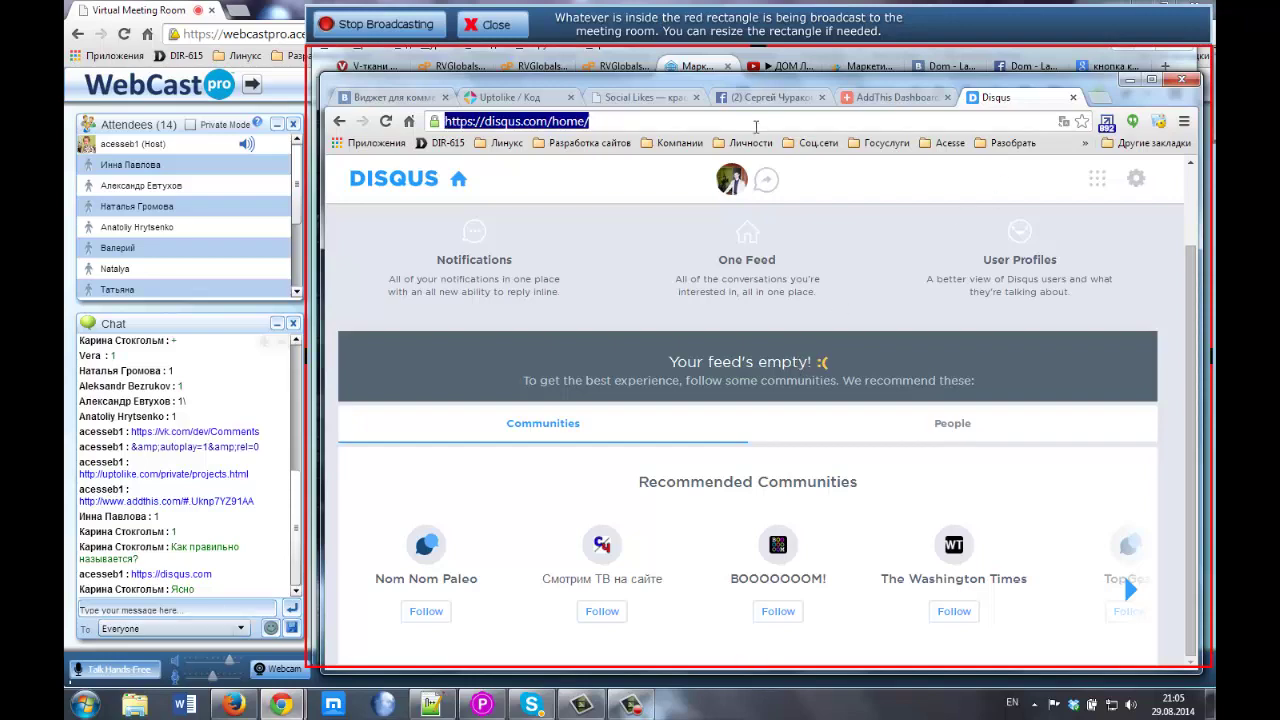
key(ctrl+v)
key(Return)
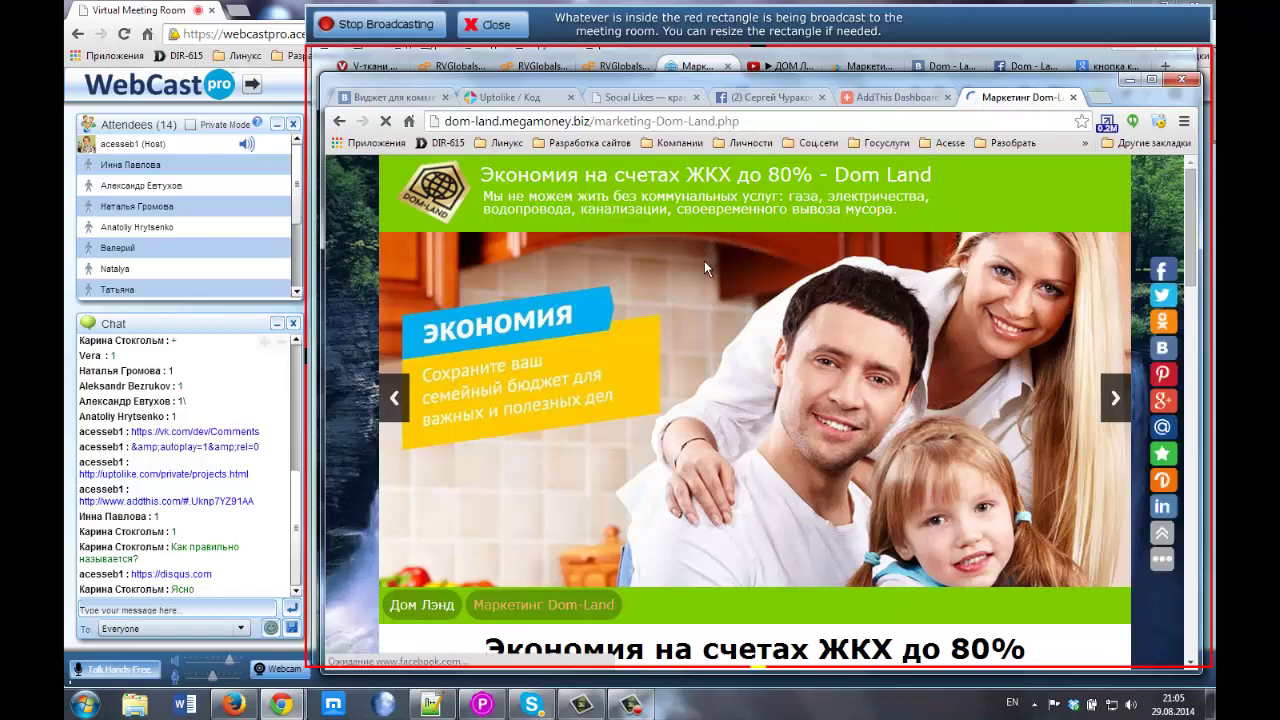
Follow the link for adding Disqus to a site beneath the Dom-Land page's Disqus comment block and decline translating the opened page
scroll(702, 264, down, 3)
scroll(660, 350, down, 10)
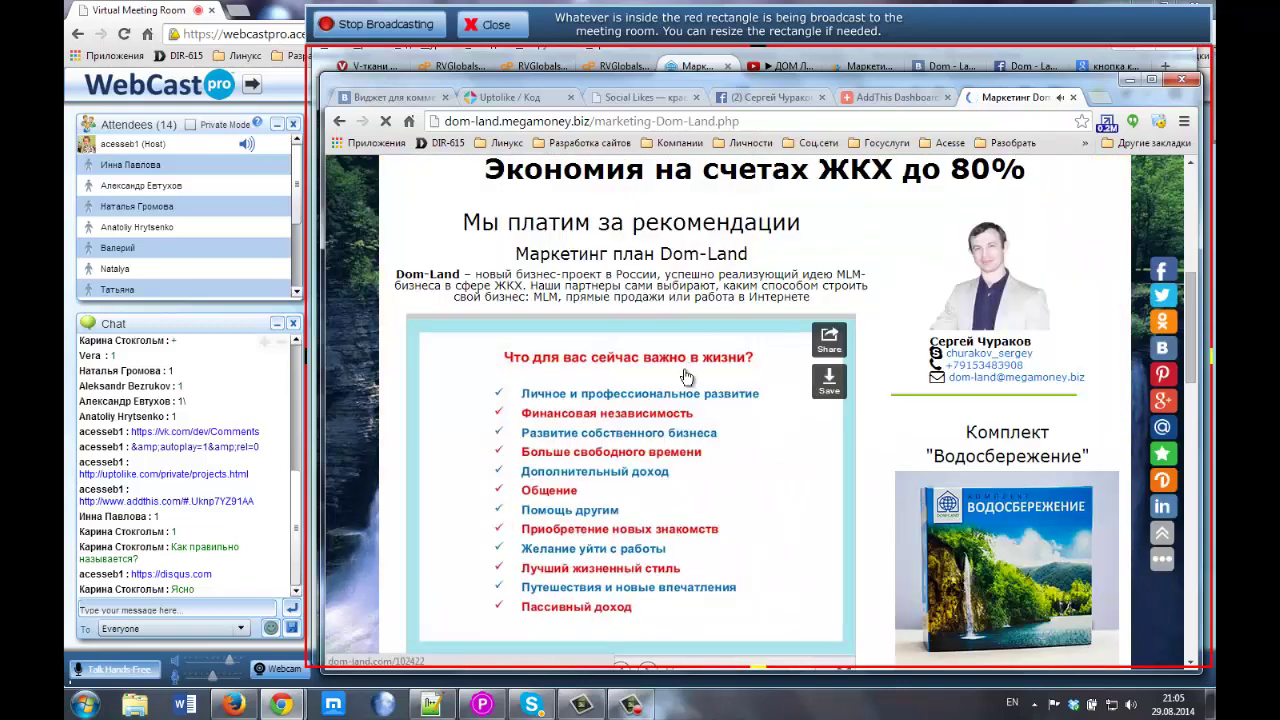
scroll(636, 411, down, 3)
scroll(628, 400, up, 5)
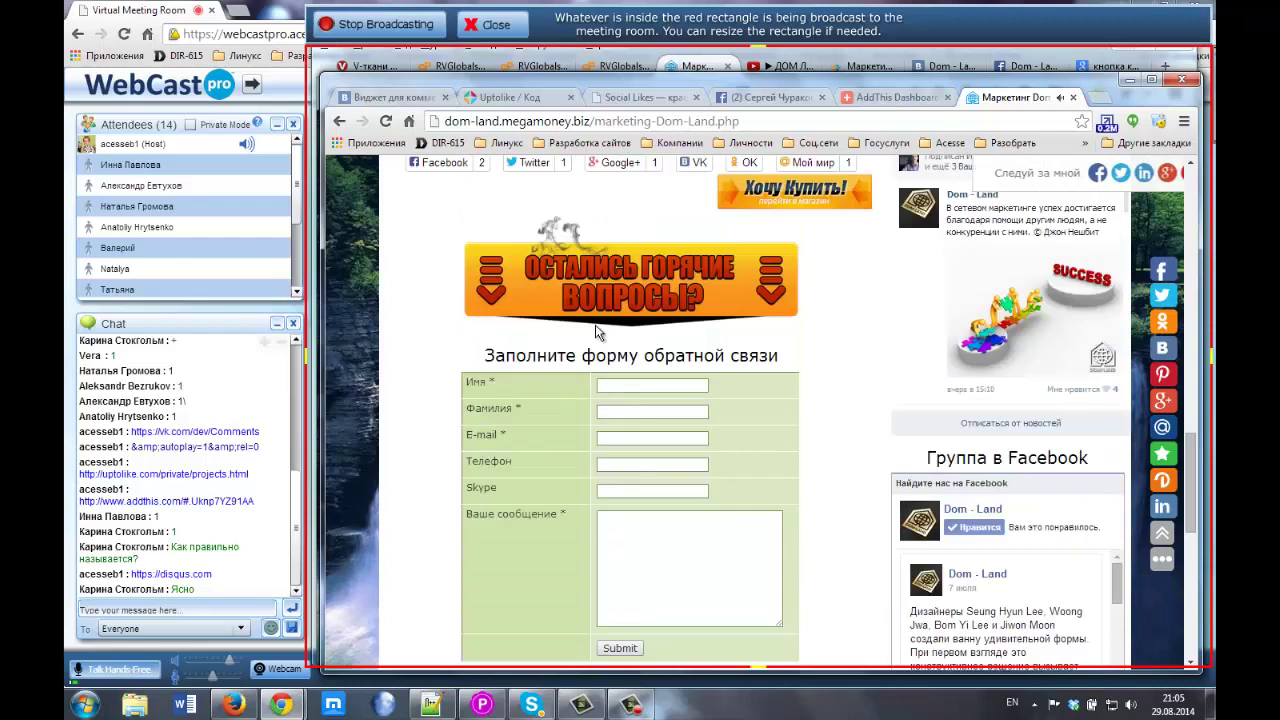
scroll(543, 272, up, 2)
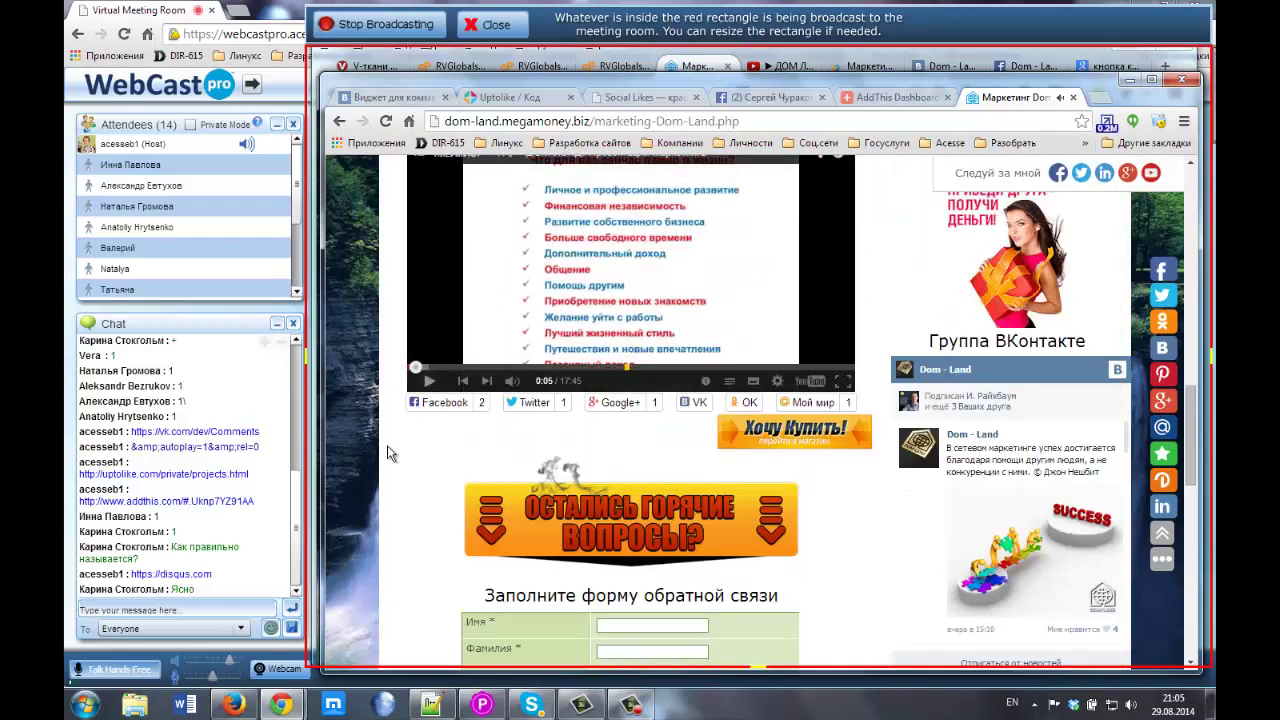
scroll(390, 452, down, 10)
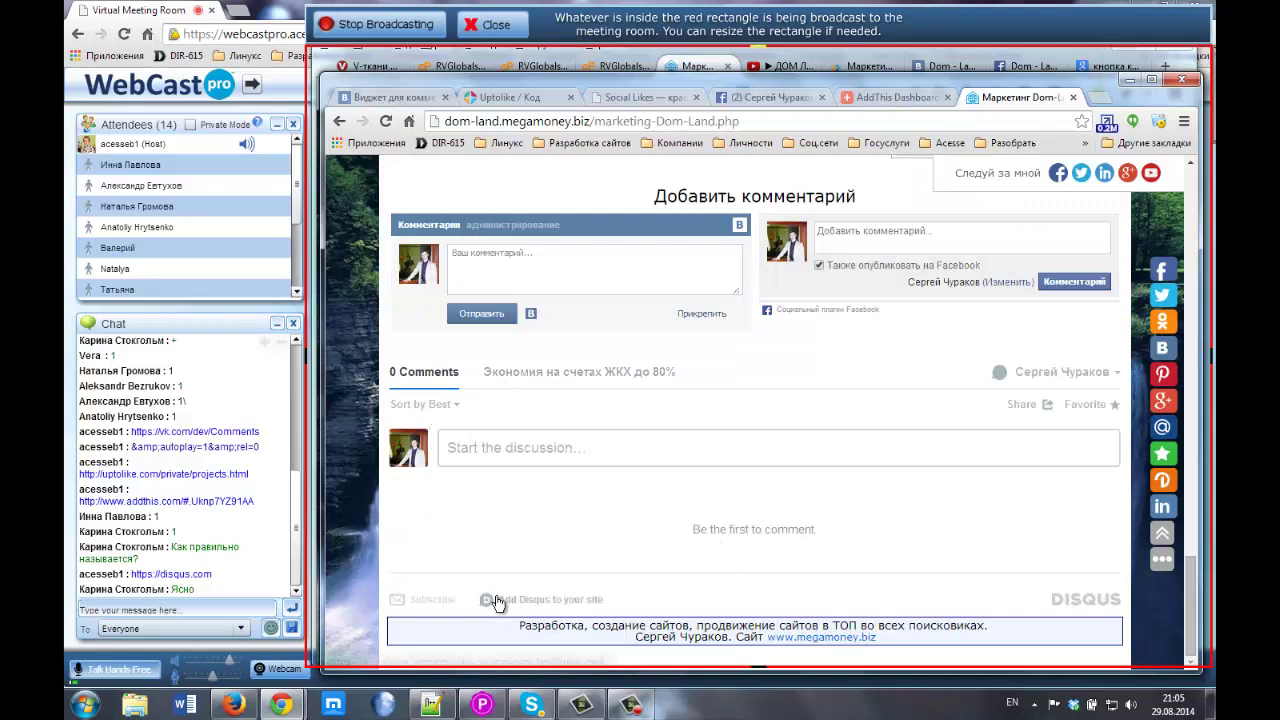
click(566, 602)
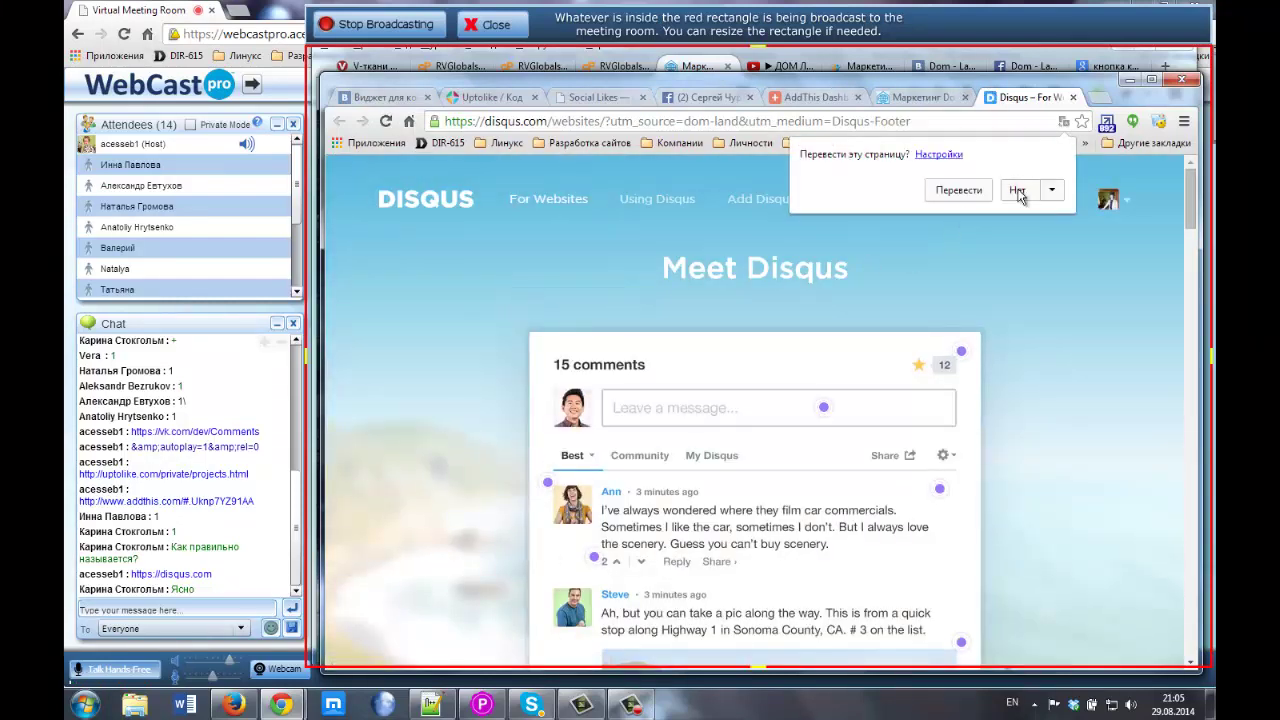
click(1019, 195)
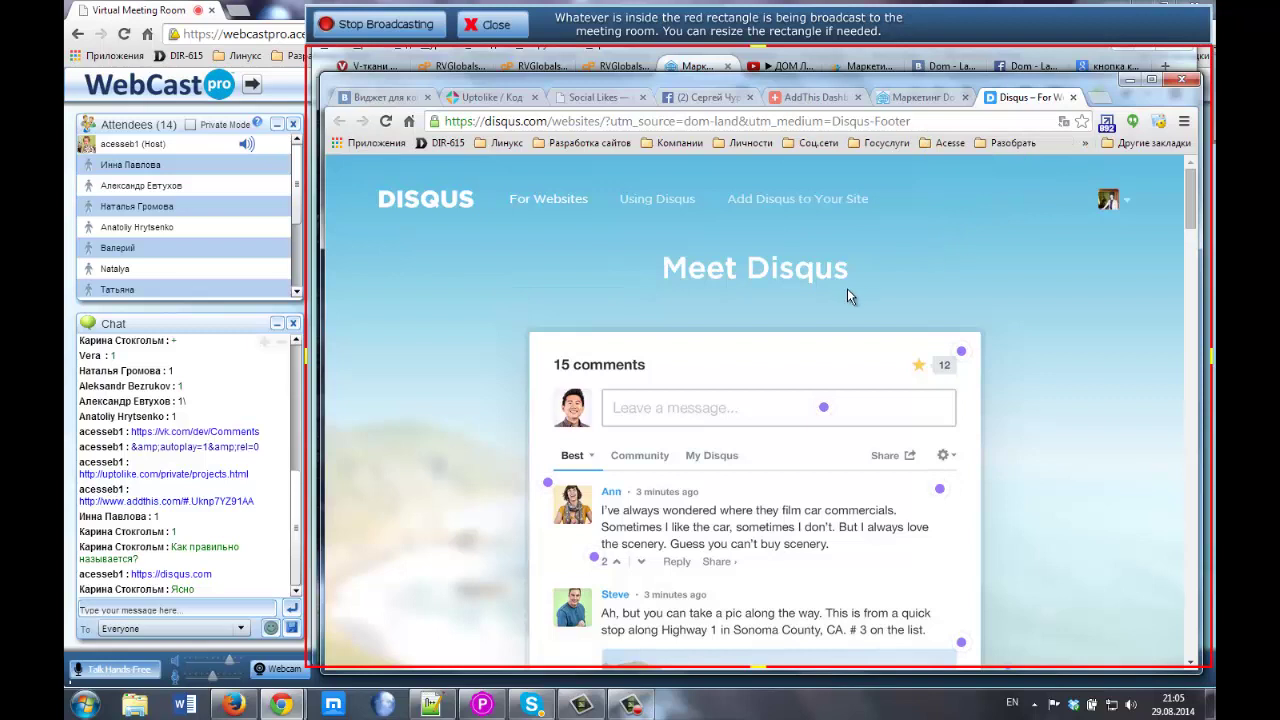
Open the form for adding Disqus to a site and fill in "Смотрим ТВ на сайте" as the site name
click(787, 205)
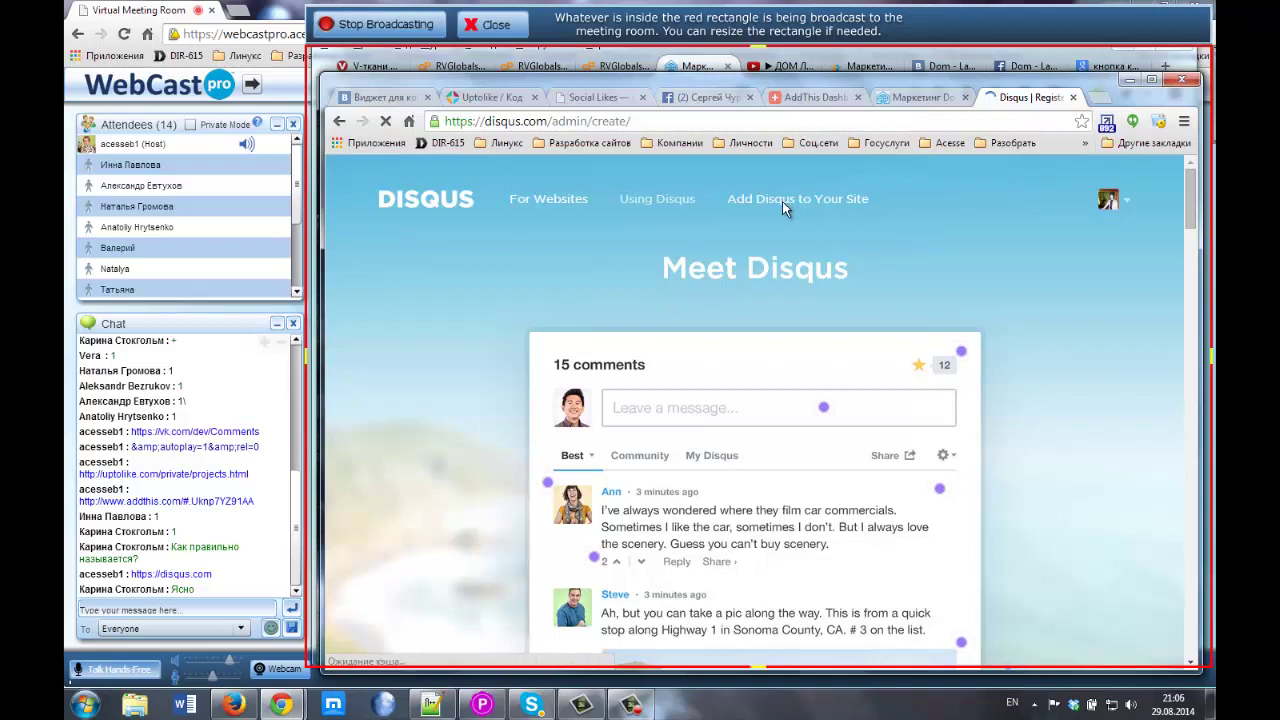
scroll(405, 360, down, 1)
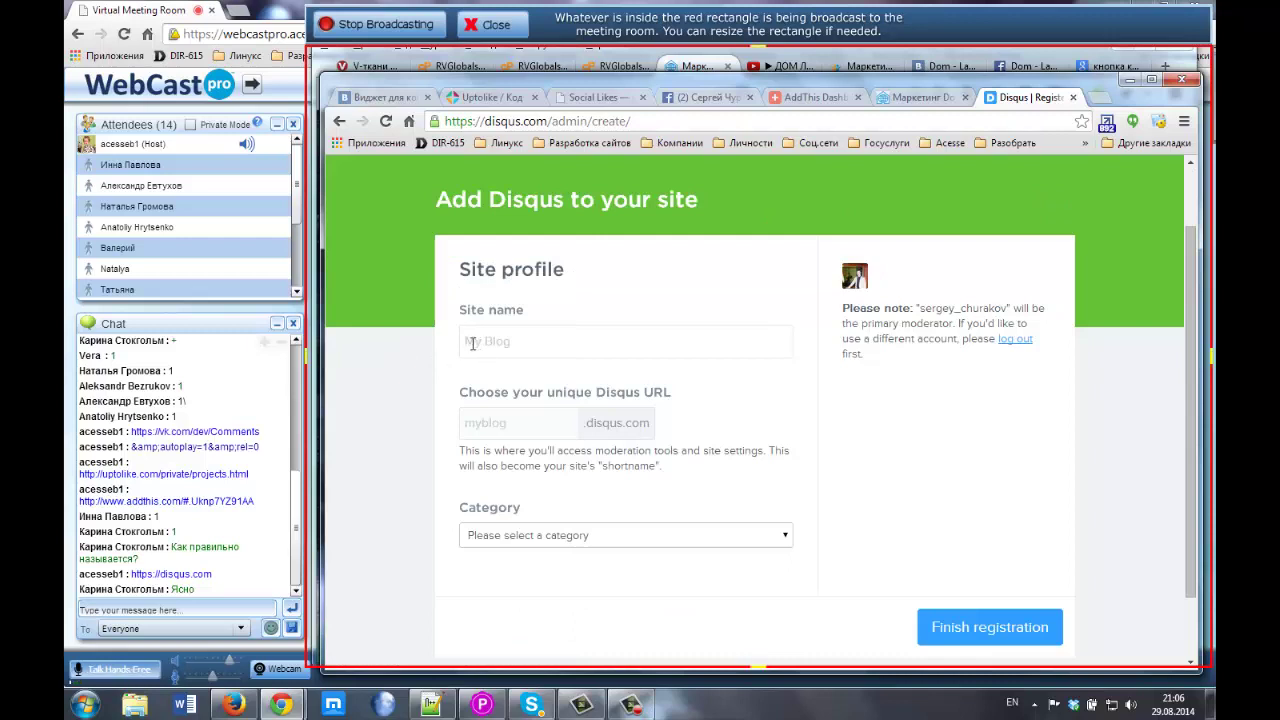
click(527, 344)
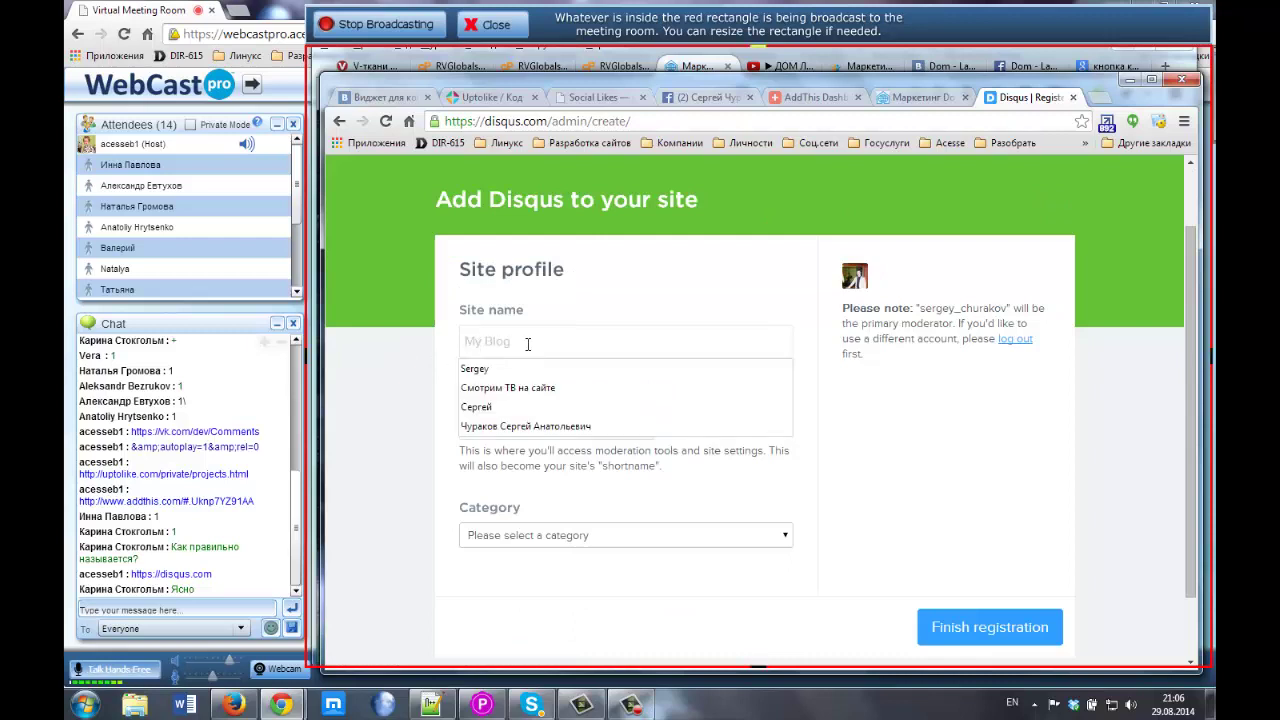
click(497, 391)
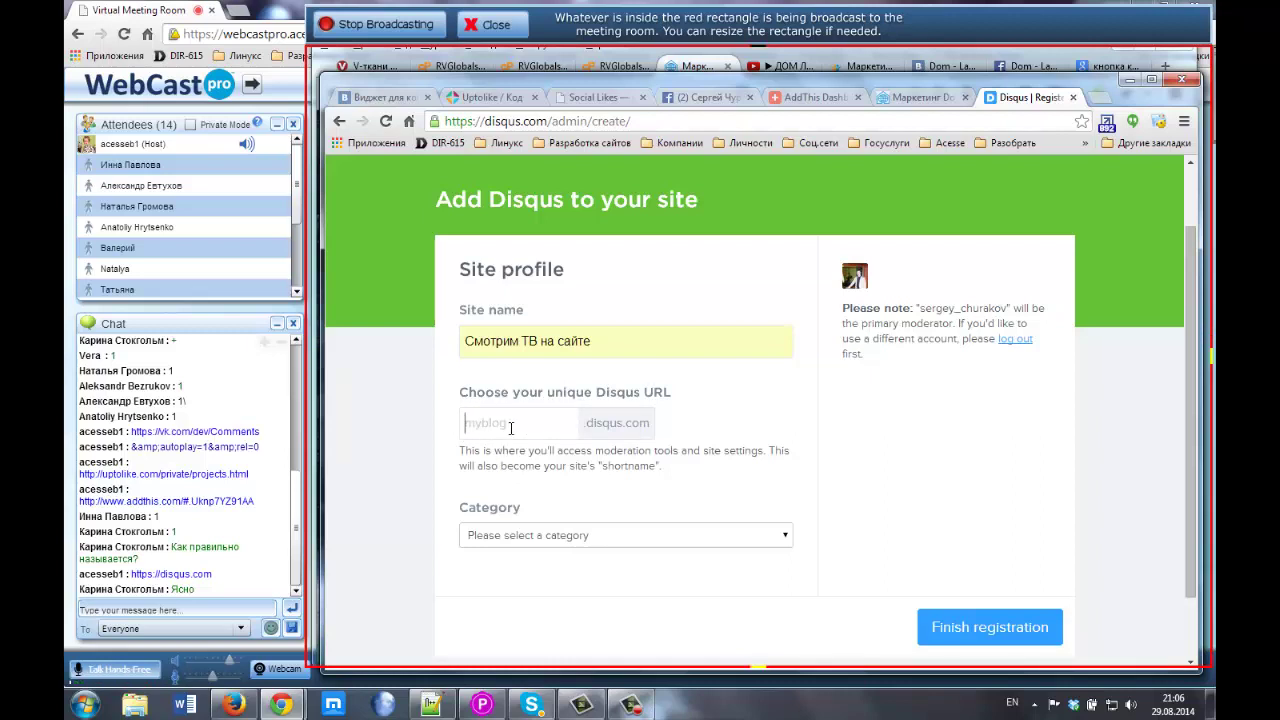
Enter mysite21 as the site's unique Disqus URL
text(m)
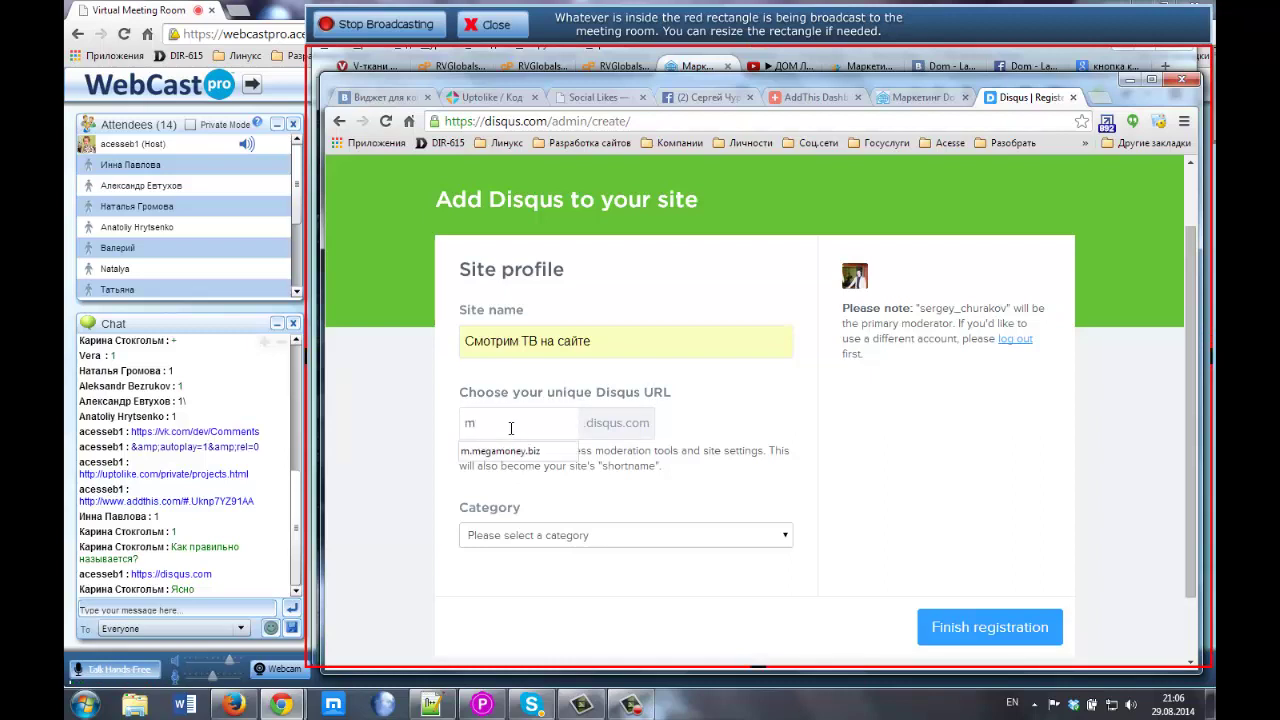
text(ys)
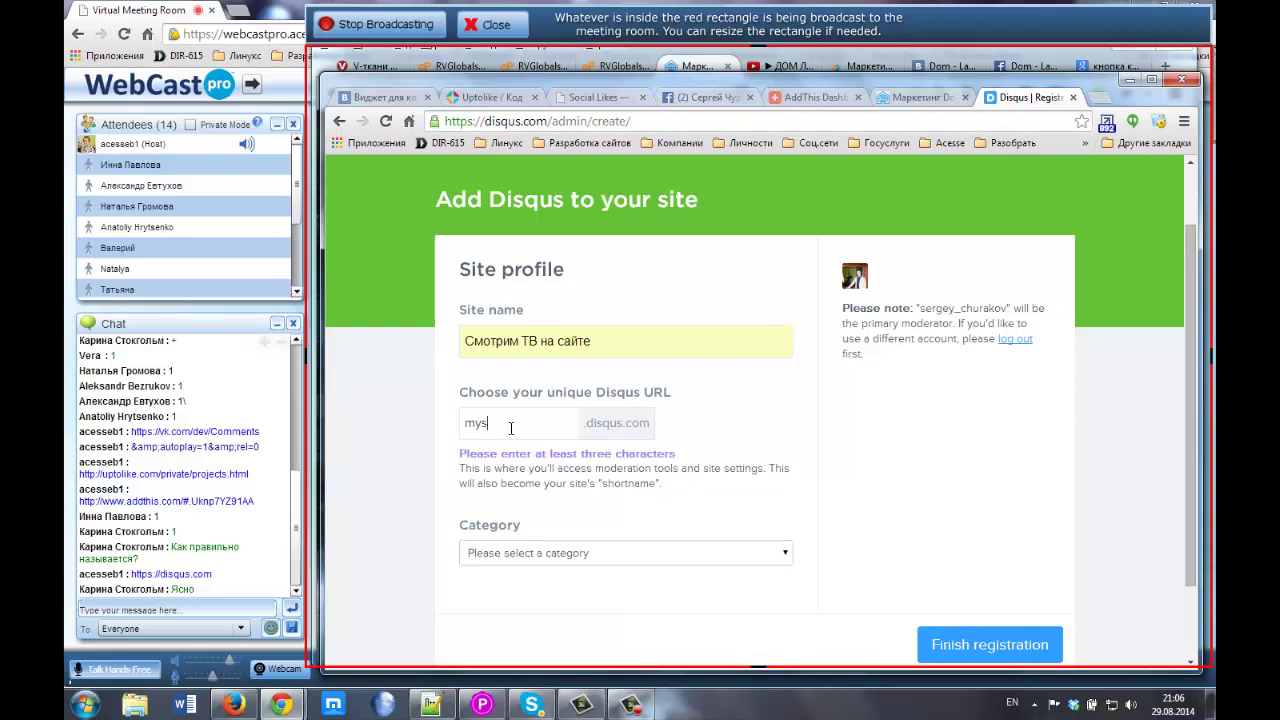
text(ite21)
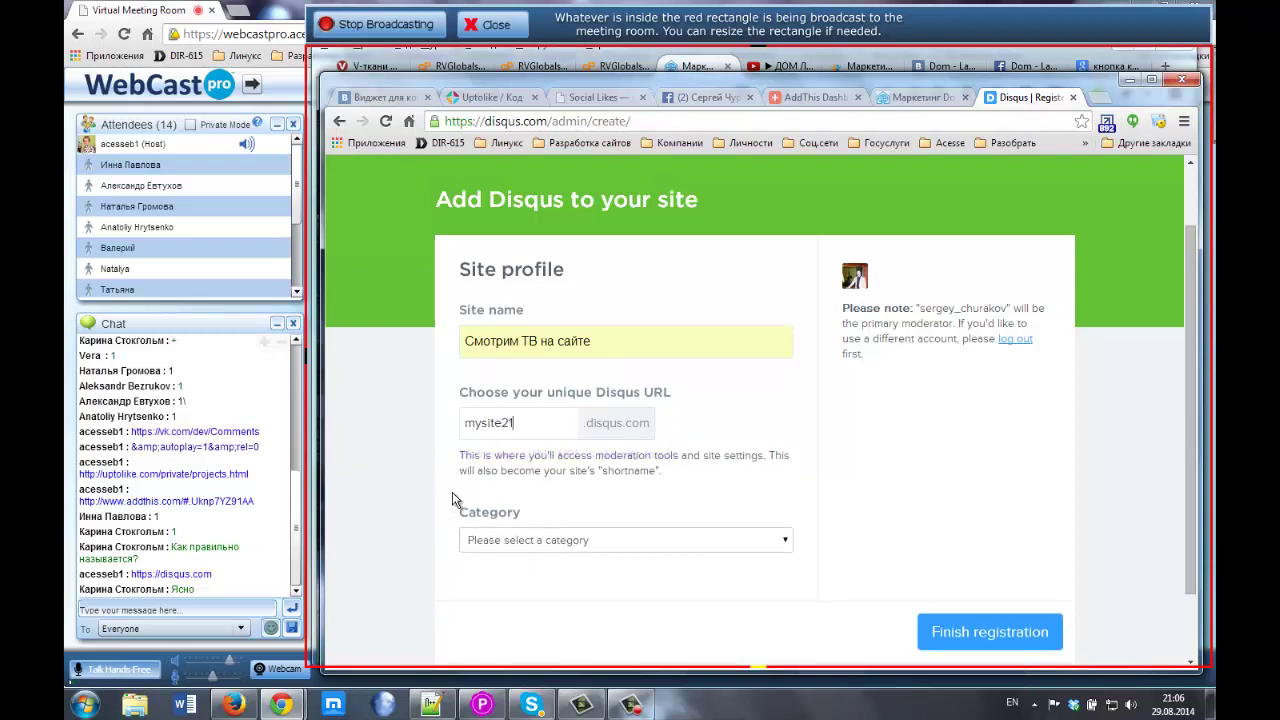
click(452, 500)
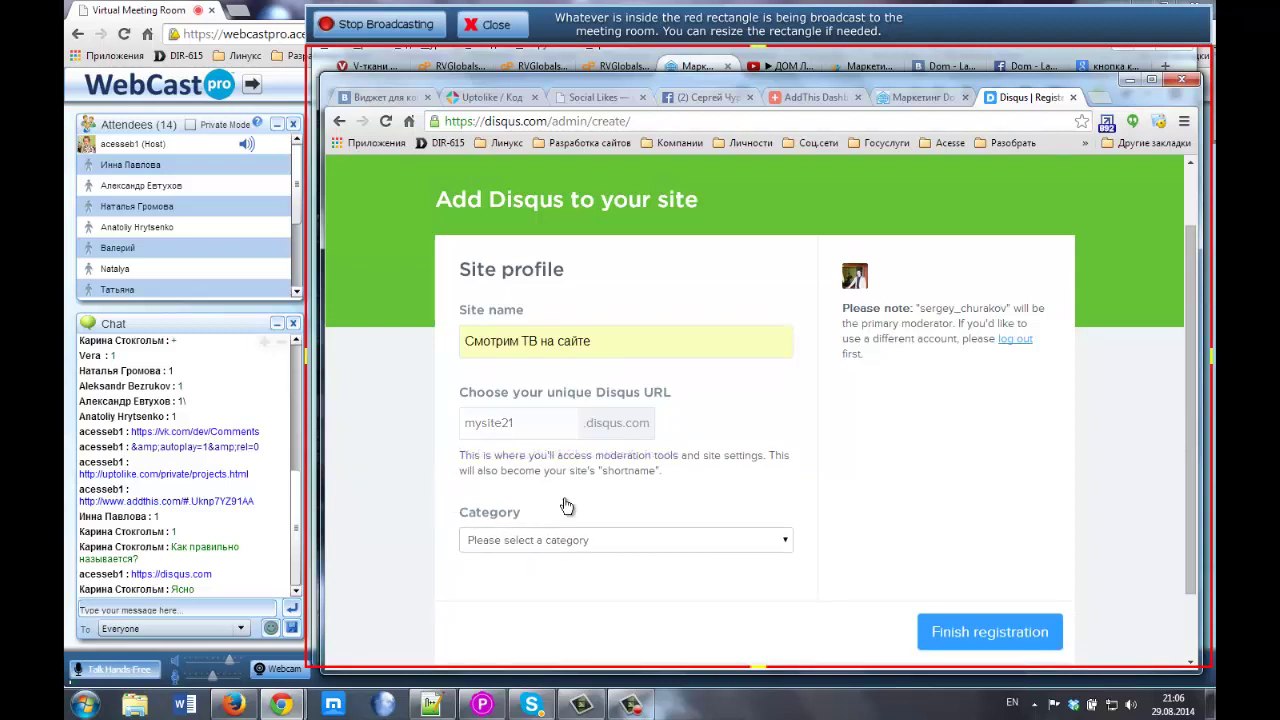
Set the site category to Entertainment, finish the registration and decline translating the resulting page
click(717, 547)
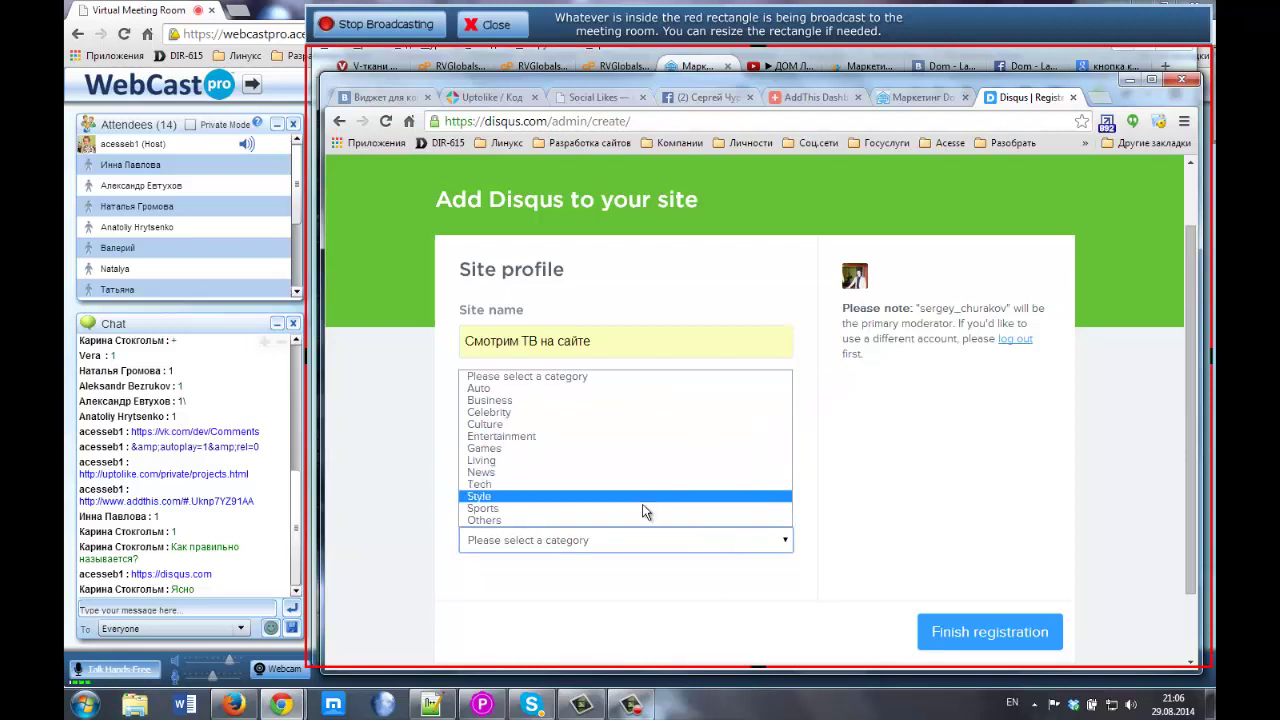
click(641, 437)
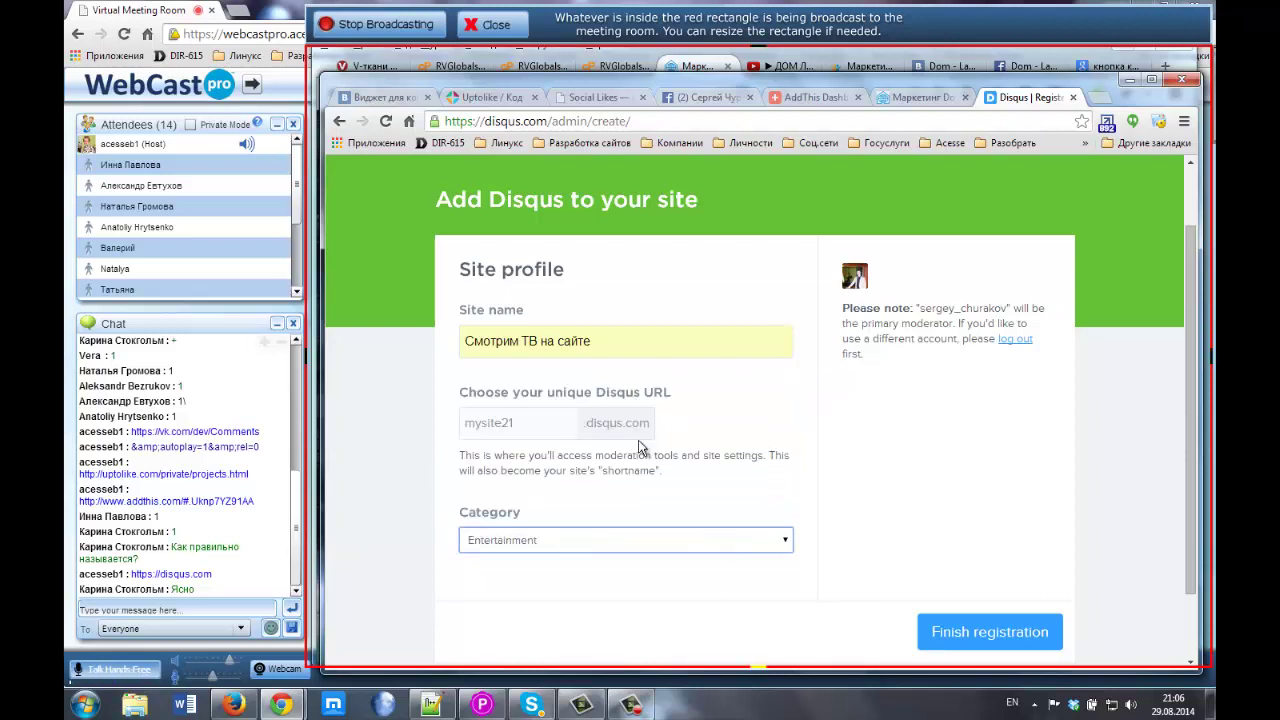
click(988, 638)
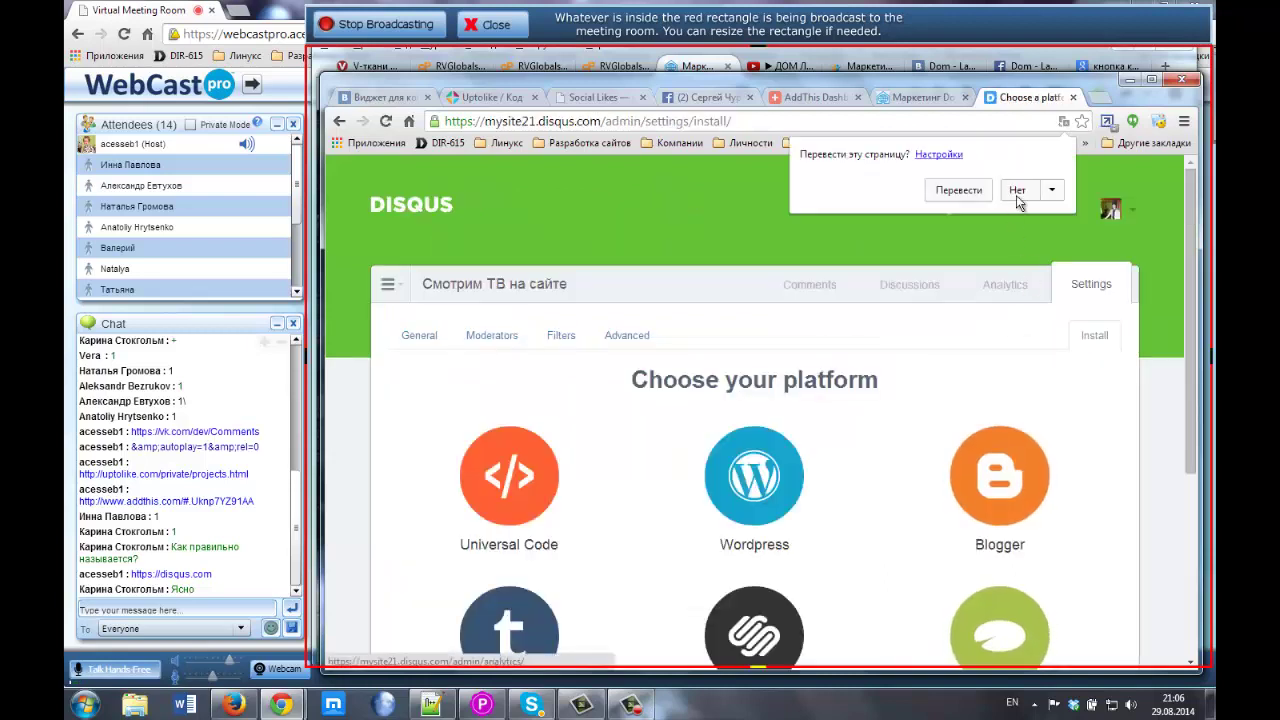
click(1016, 195)
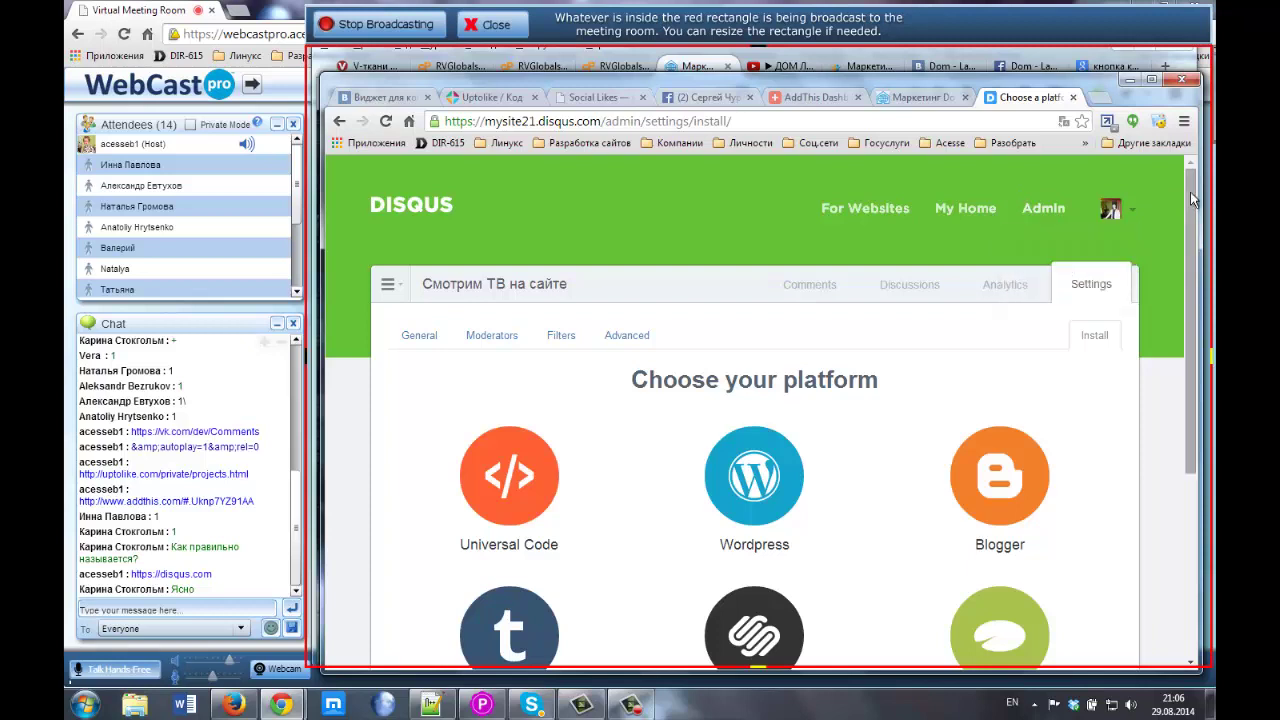
Choose Wordpress as the platform and read the first three setup instructions about adding, finding and activating the Disqus plugin
drag(1191, 200, 1193, 263)
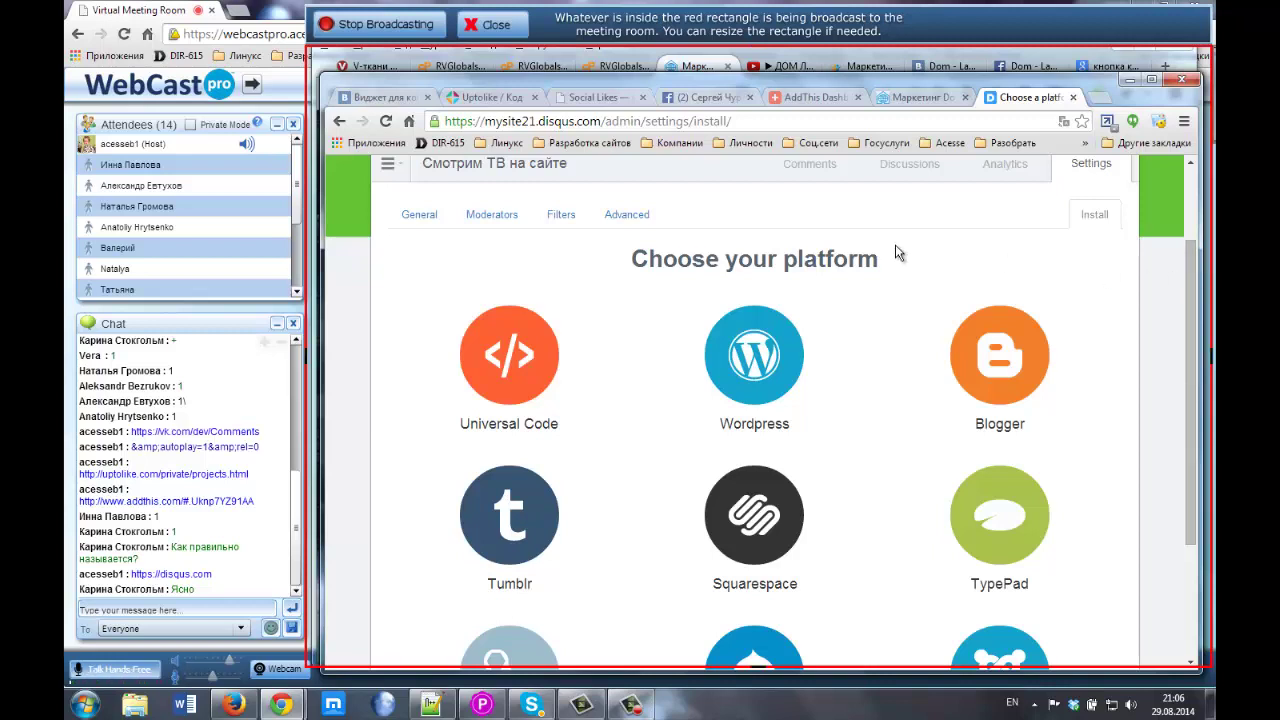
click(760, 343)
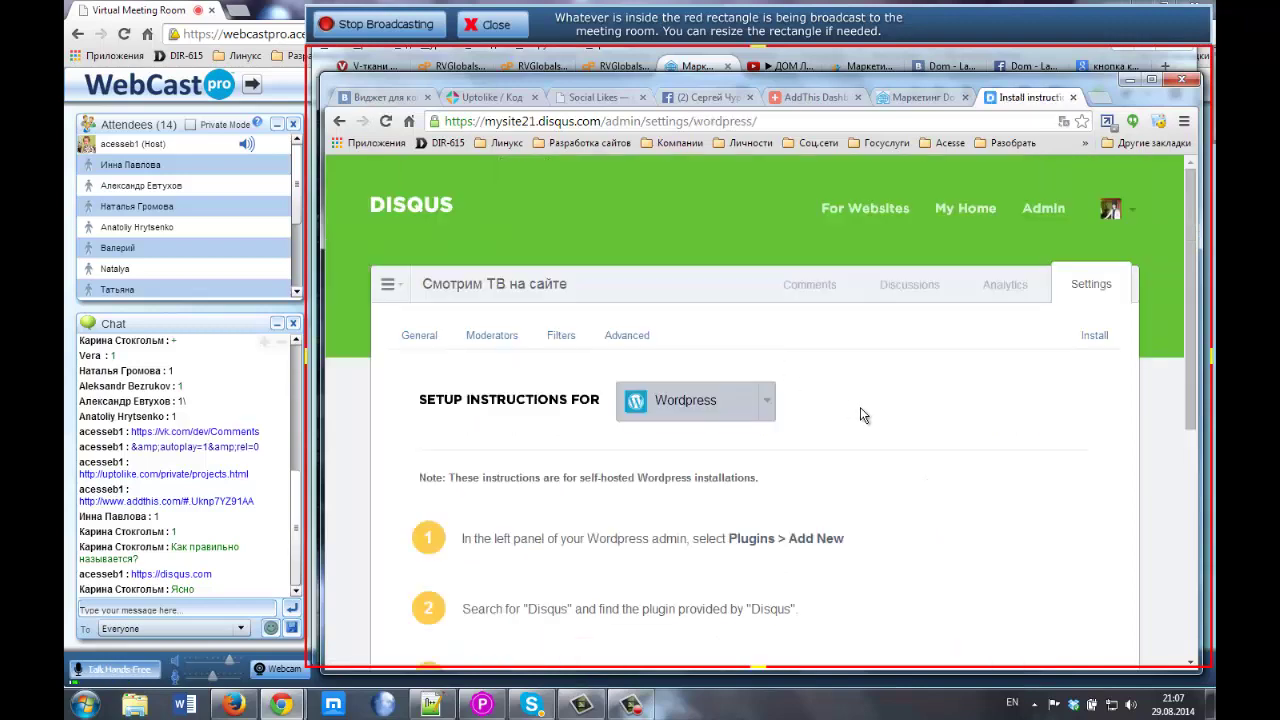
scroll(861, 410, down, 2)
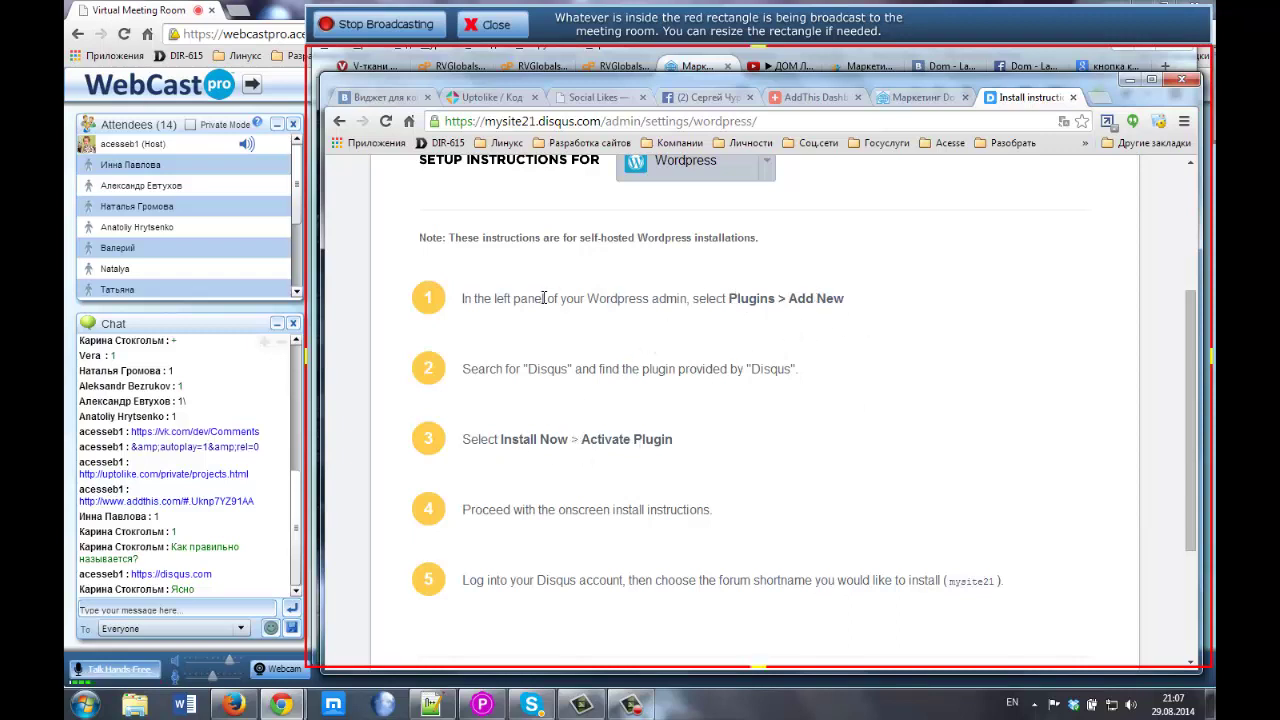
drag(641, 298, 738, 300)
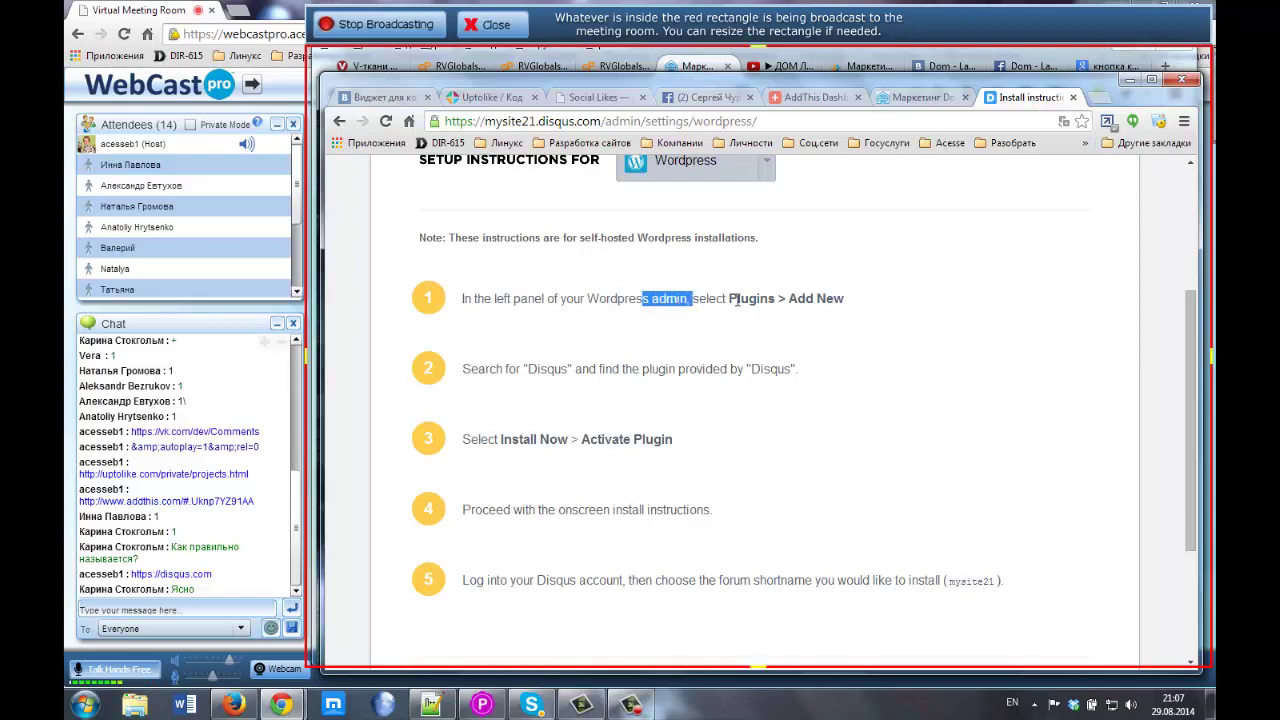
click(742, 295)
drag(789, 298, 836, 298)
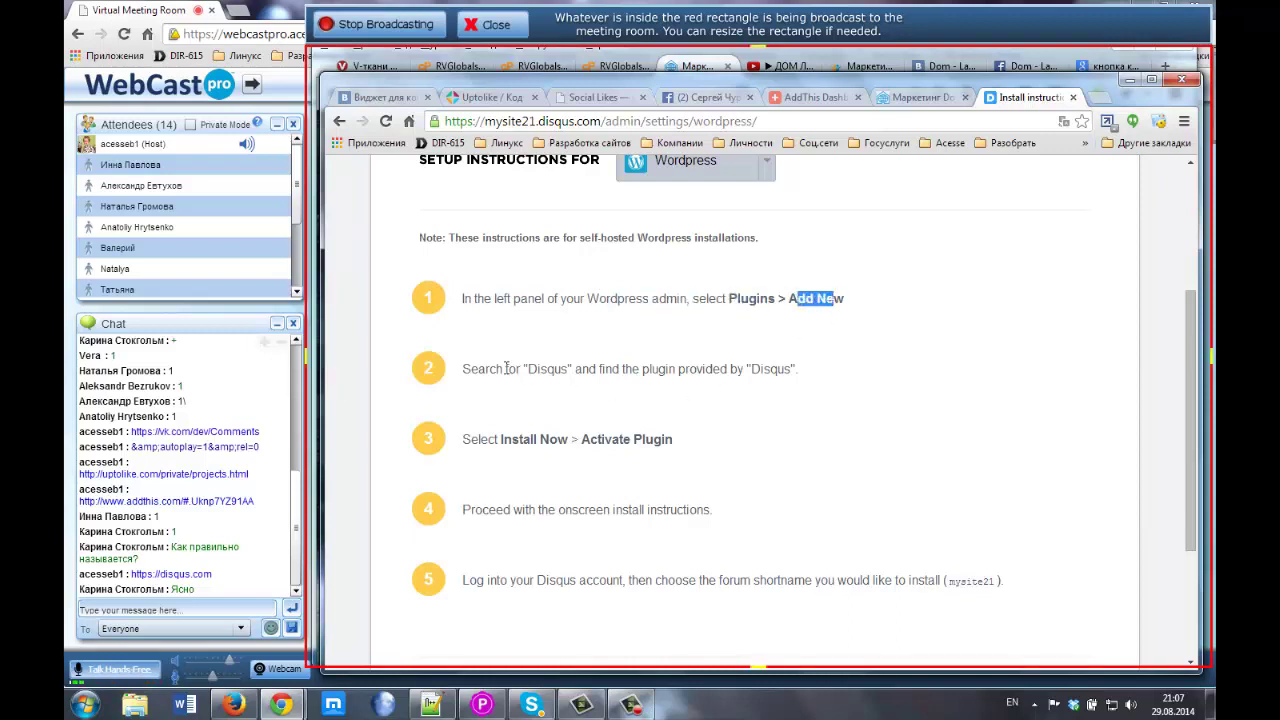
drag(530, 370, 572, 369)
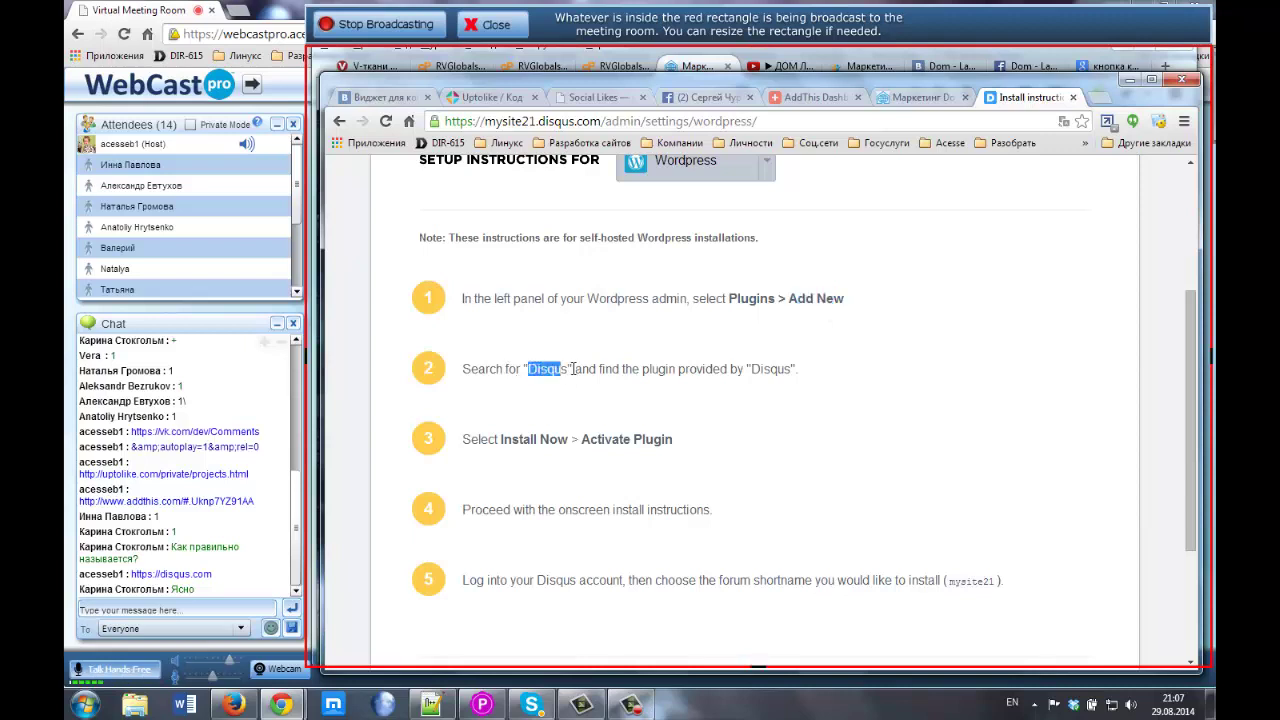
click(591, 434)
drag(581, 439, 680, 445)
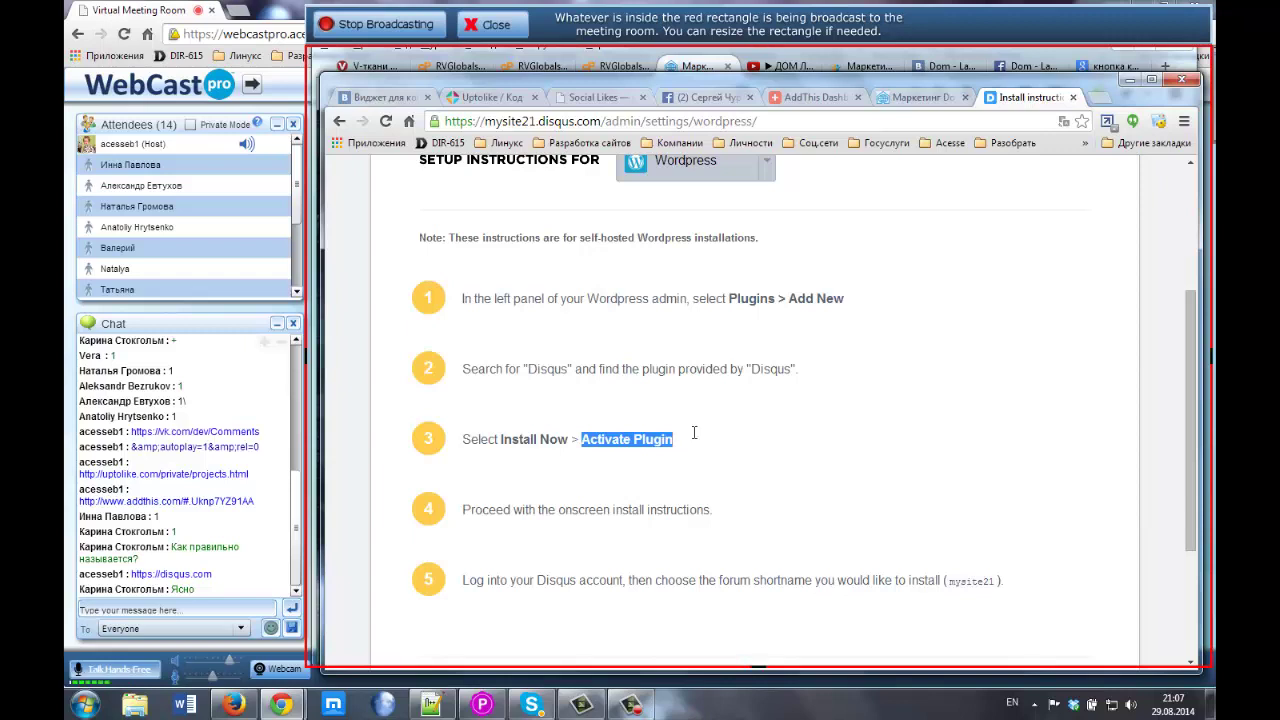
Read the last Wordpress instruction, highlighting the mentions of the Disqus account and the mysite21 shortname
scroll(693, 432, down, 3)
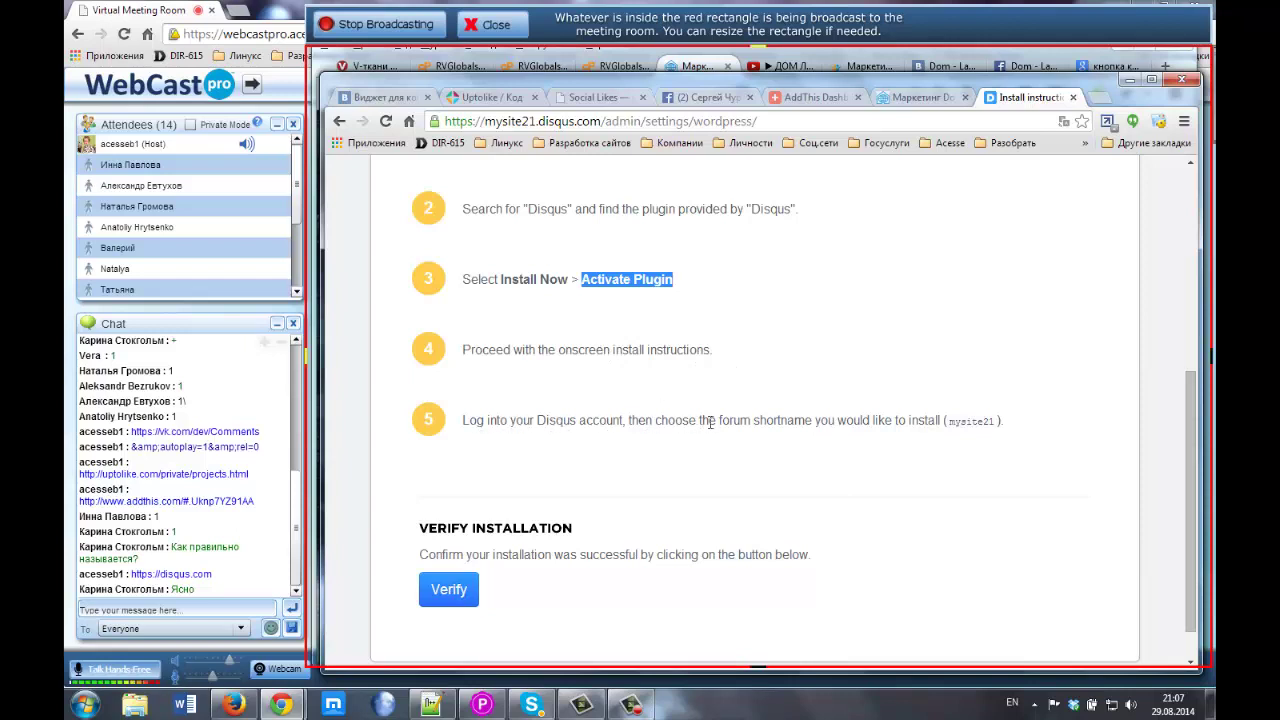
drag(535, 415, 621, 418)
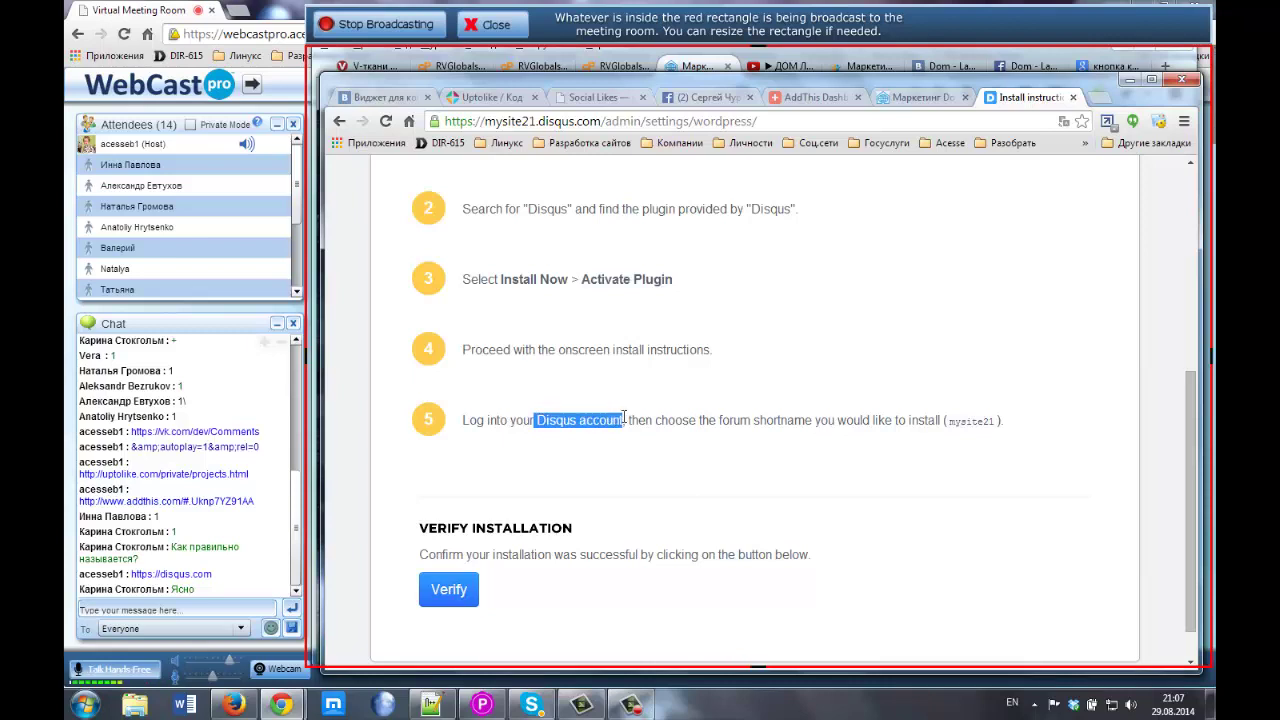
drag(623, 415, 626, 418)
drag(948, 421, 998, 421)
click(947, 420)
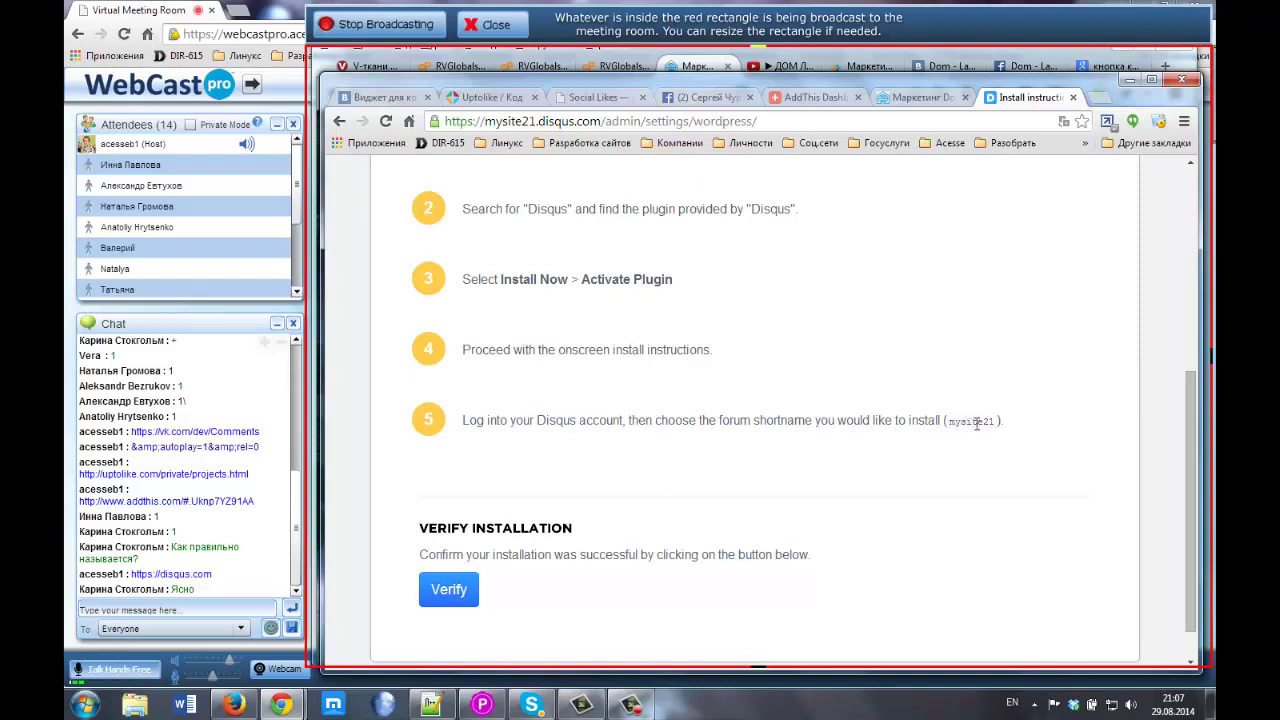
drag(948, 420, 998, 420)
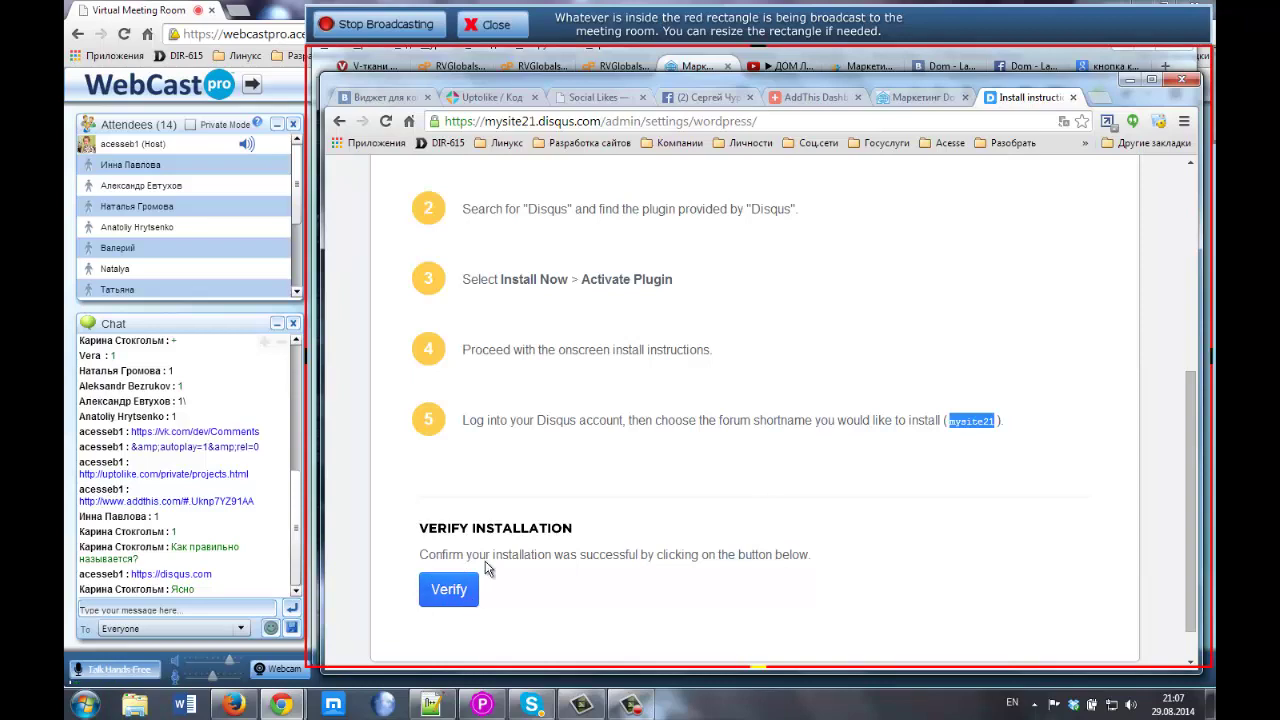
Switch the setup instructions to Blogger and review its three steps, including importing existing comments, and the installation help note
scroll(575, 468, up, 4)
scroll(575, 468, up, 1)
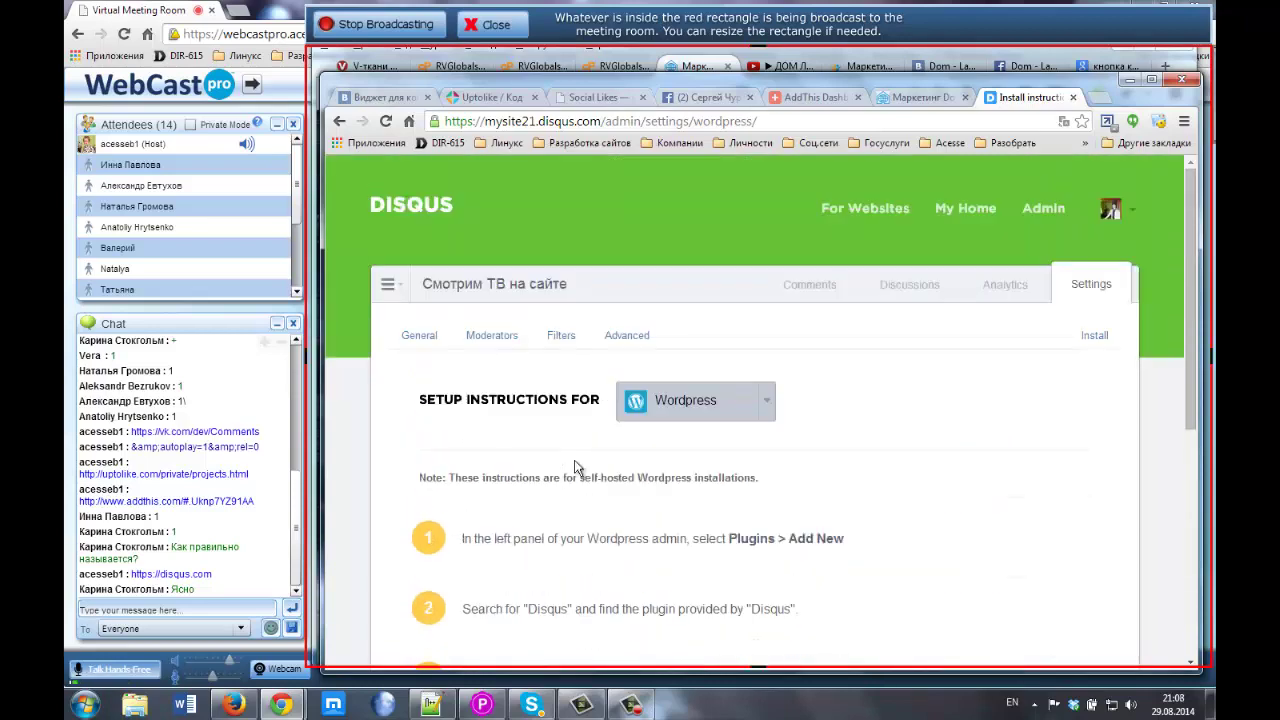
click(766, 404)
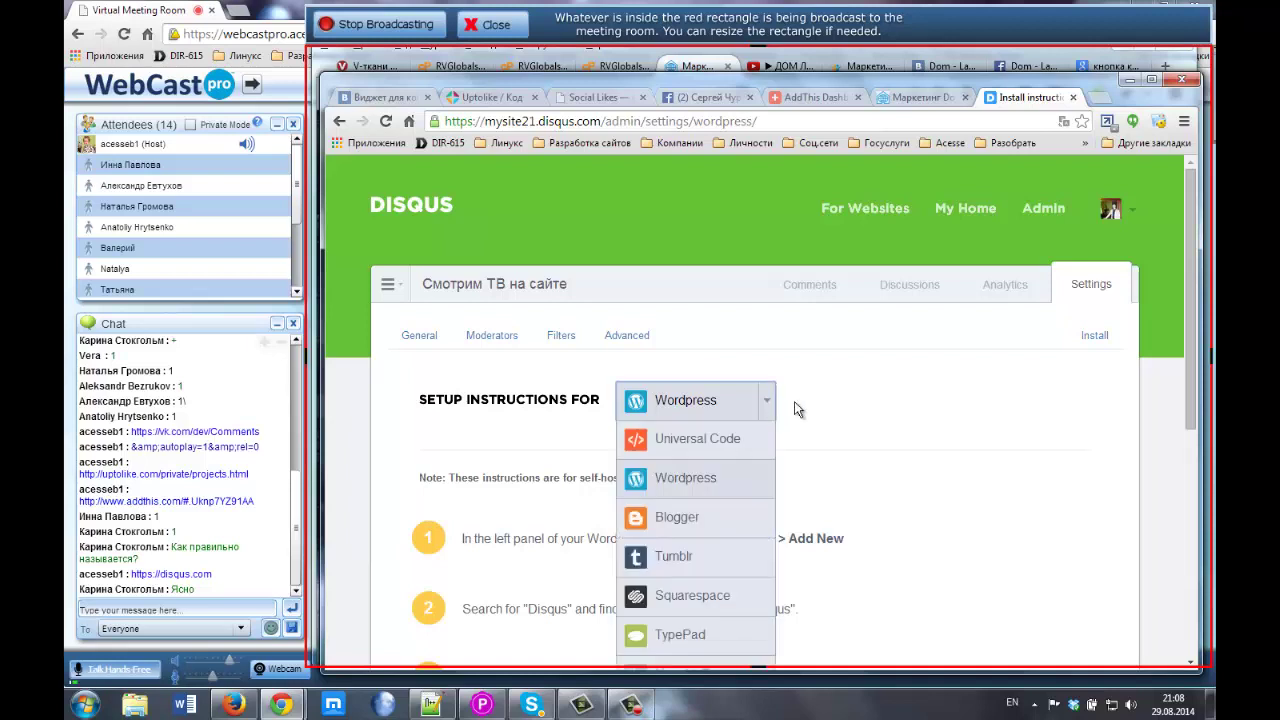
scroll(803, 413, down, 2)
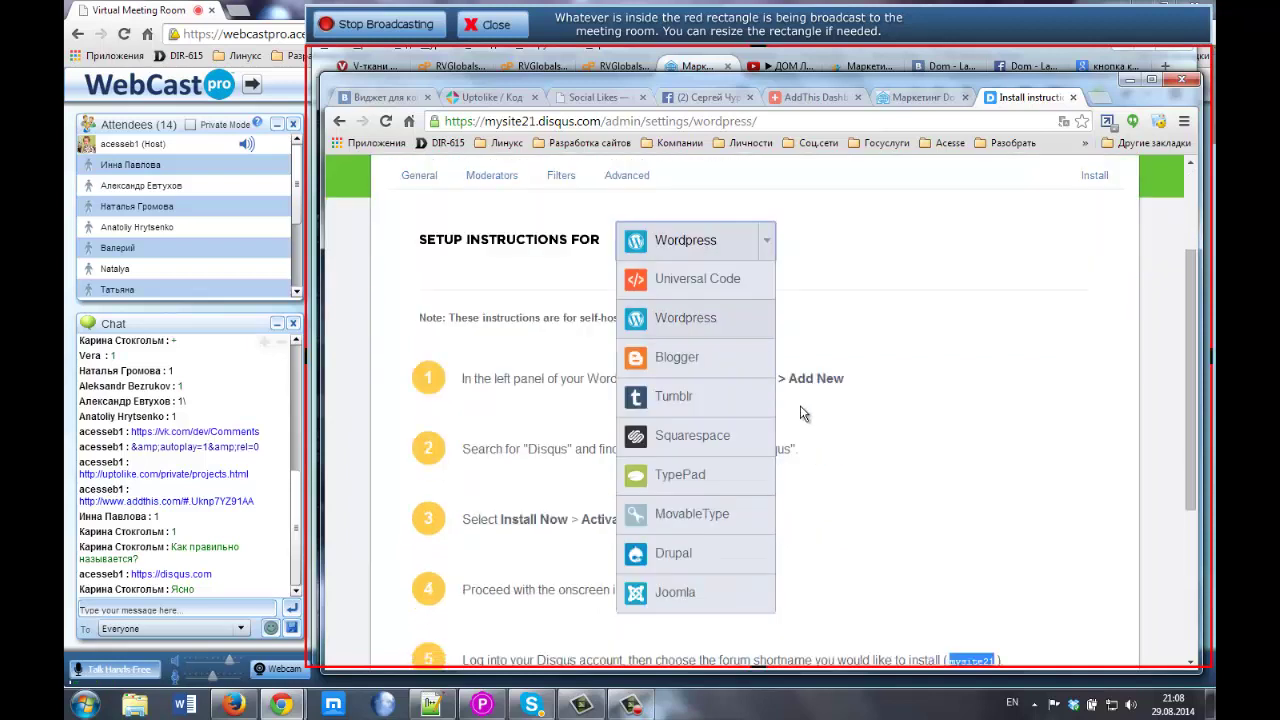
click(690, 360)
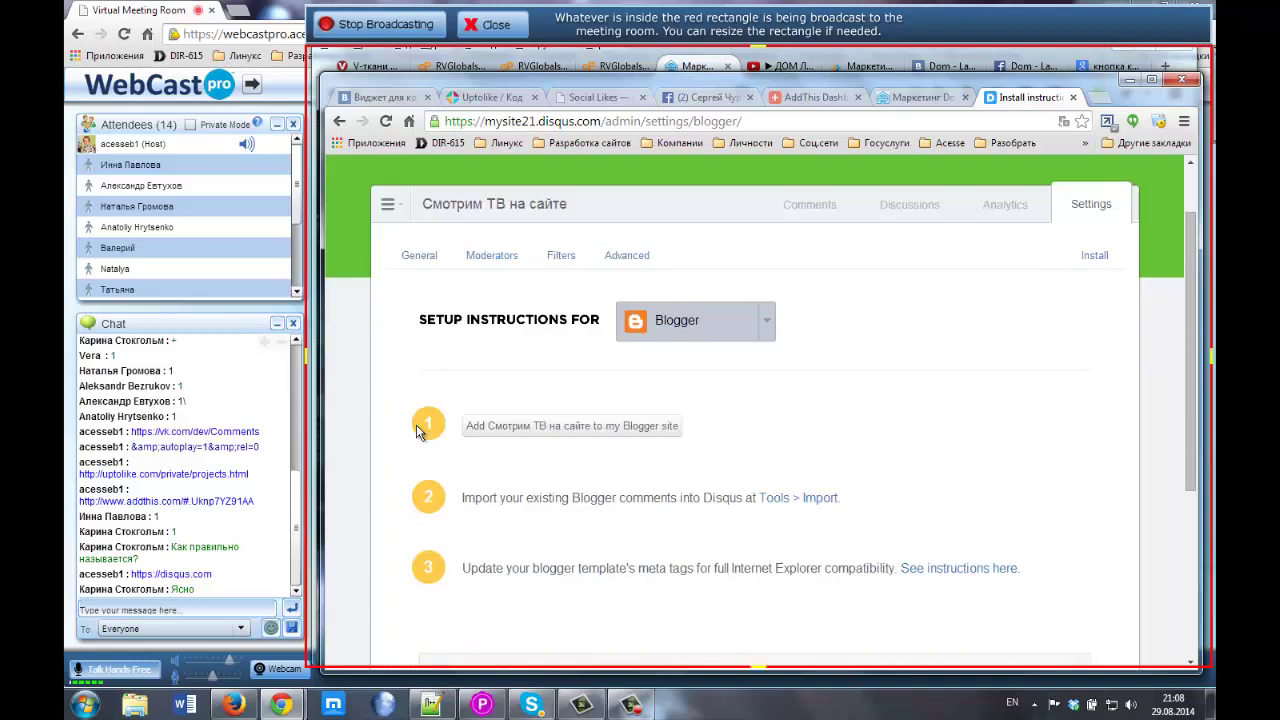
scroll(420, 430, down, 1)
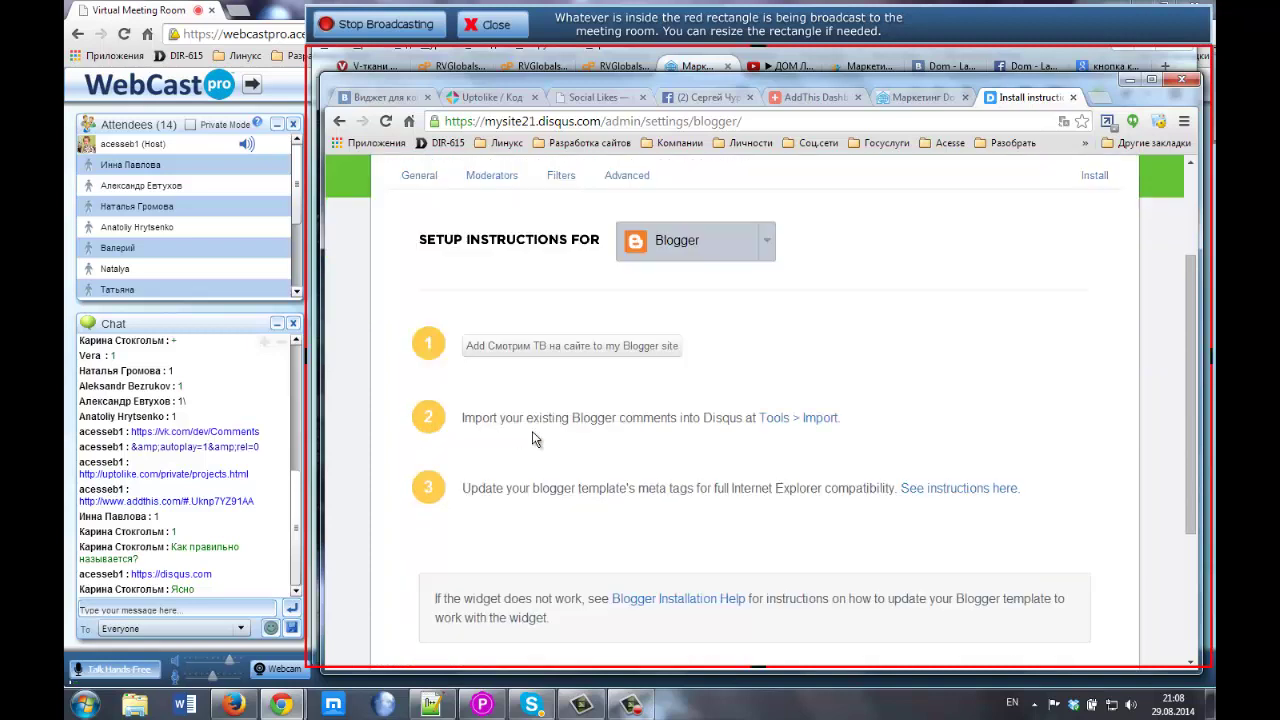
drag(712, 418, 703, 418)
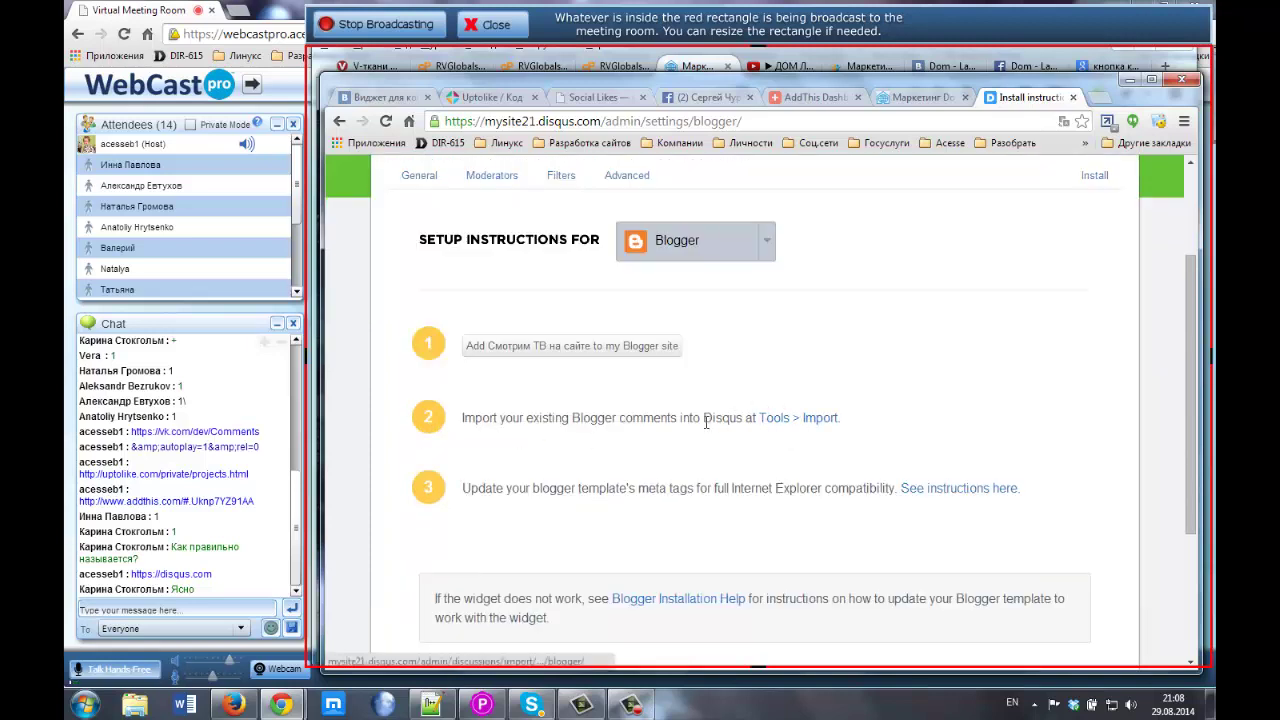
drag(788, 422, 786, 421)
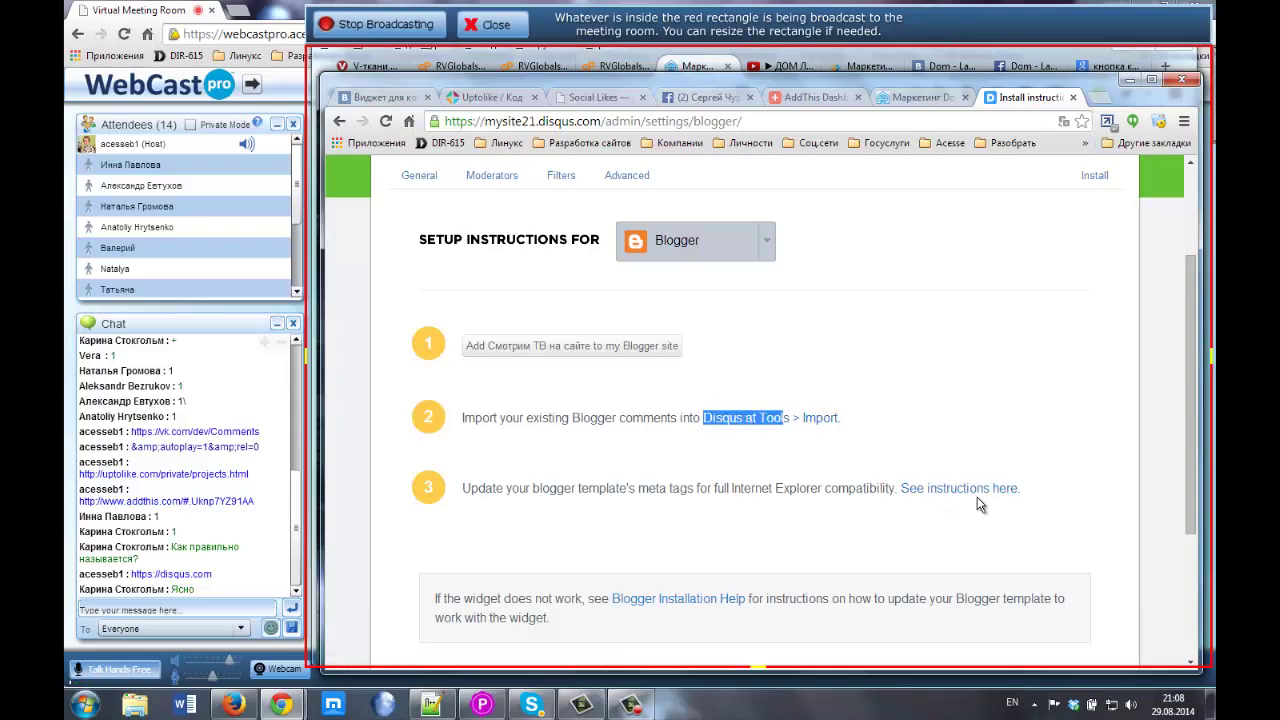
scroll(712, 510, down, 3)
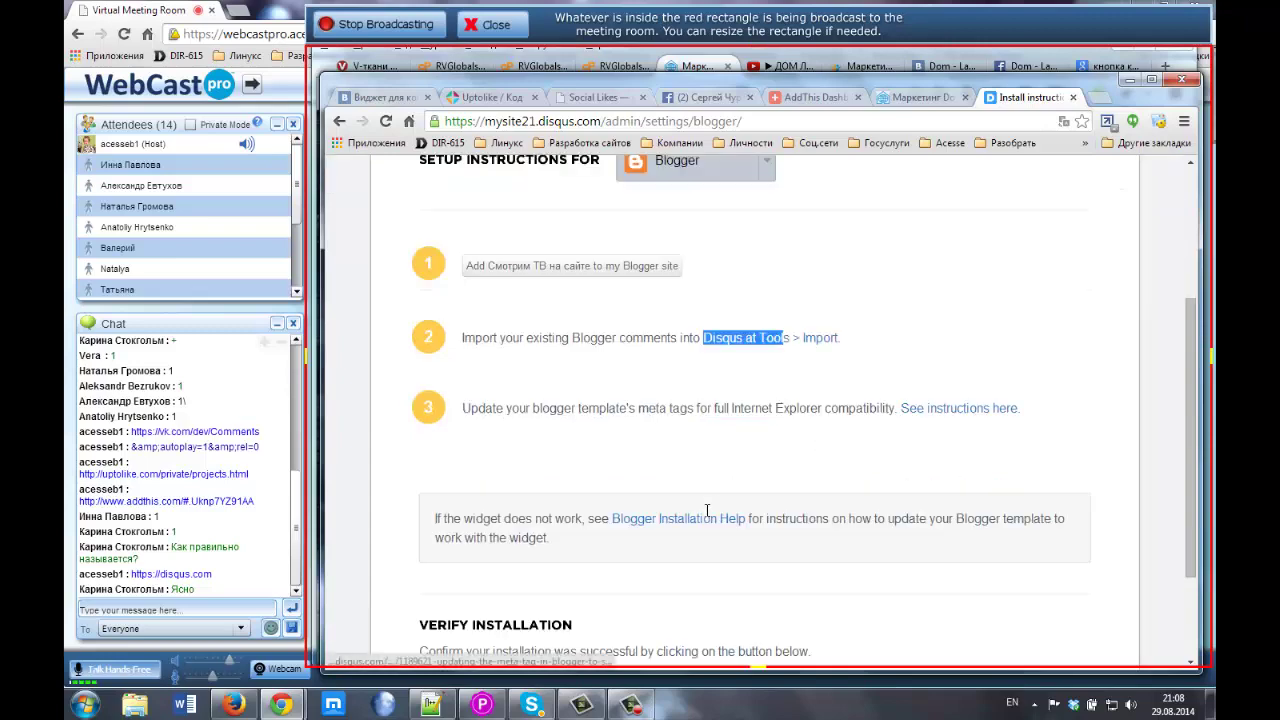
scroll(544, 437, up, 5)
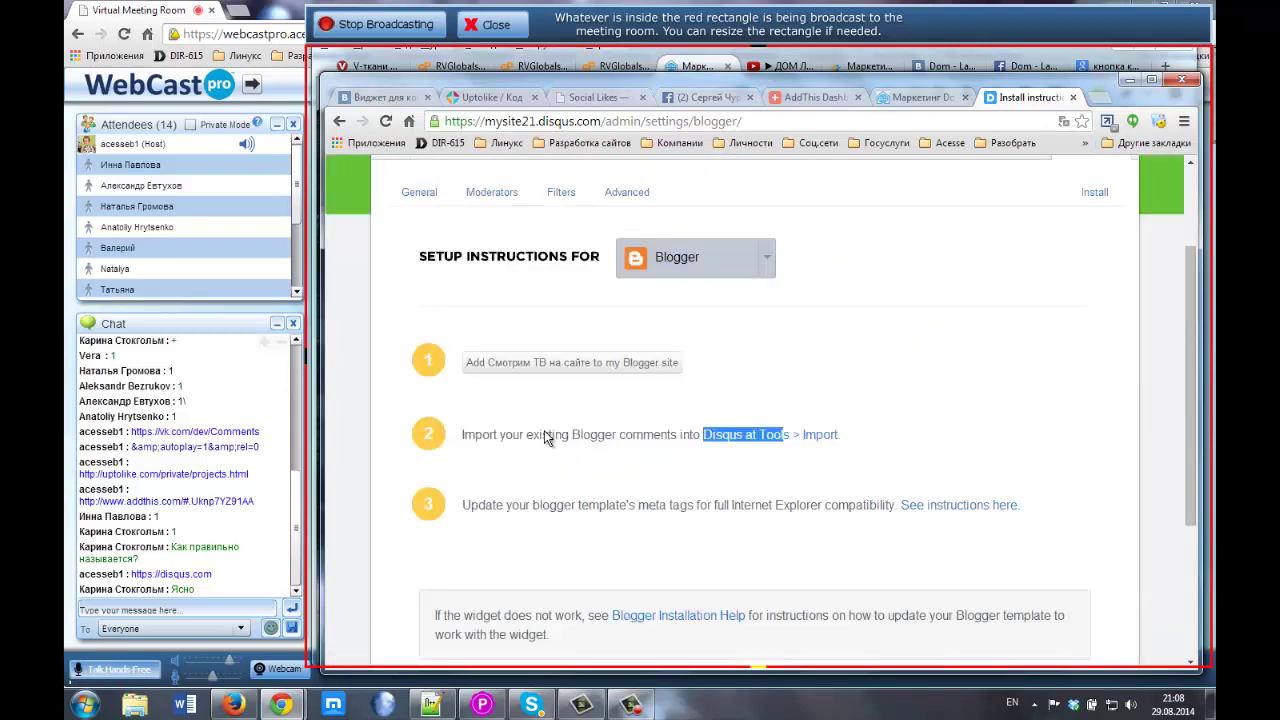
scroll(805, 400, down, 1)
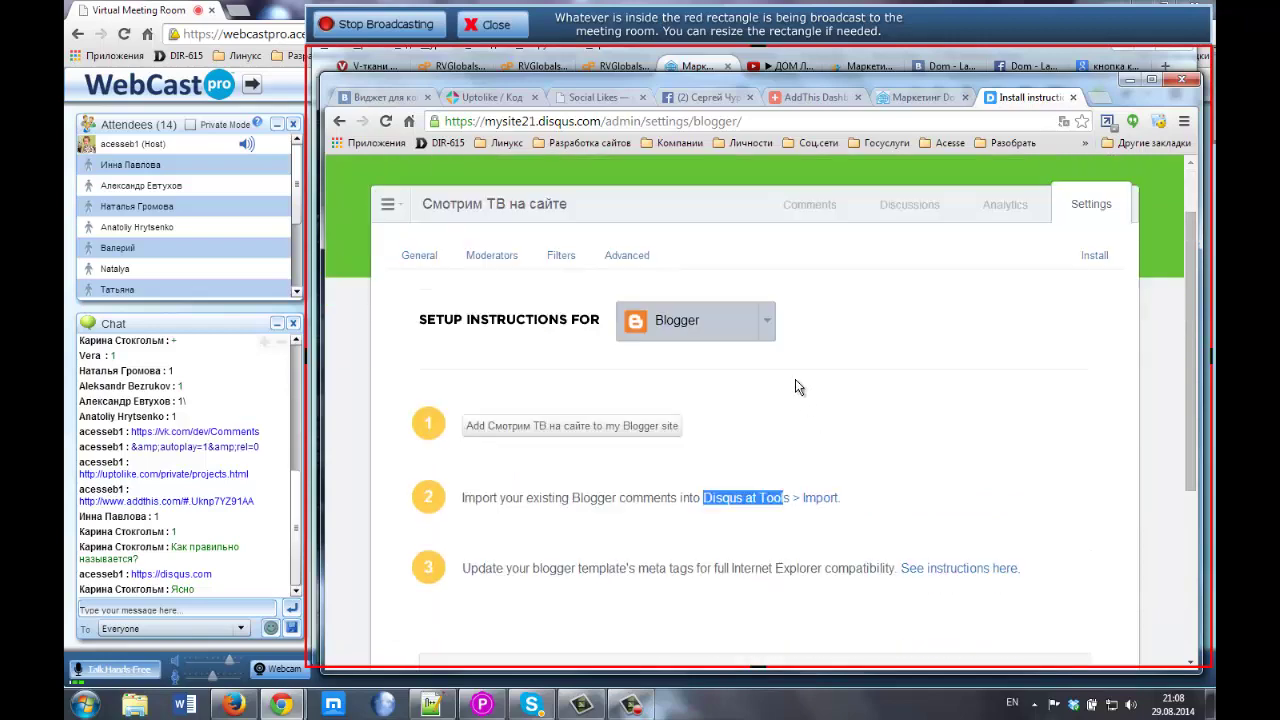
Look through the list of supported platforms and switch the setup instructions to Universal Code
click(772, 323)
scroll(717, 481, down, 1)
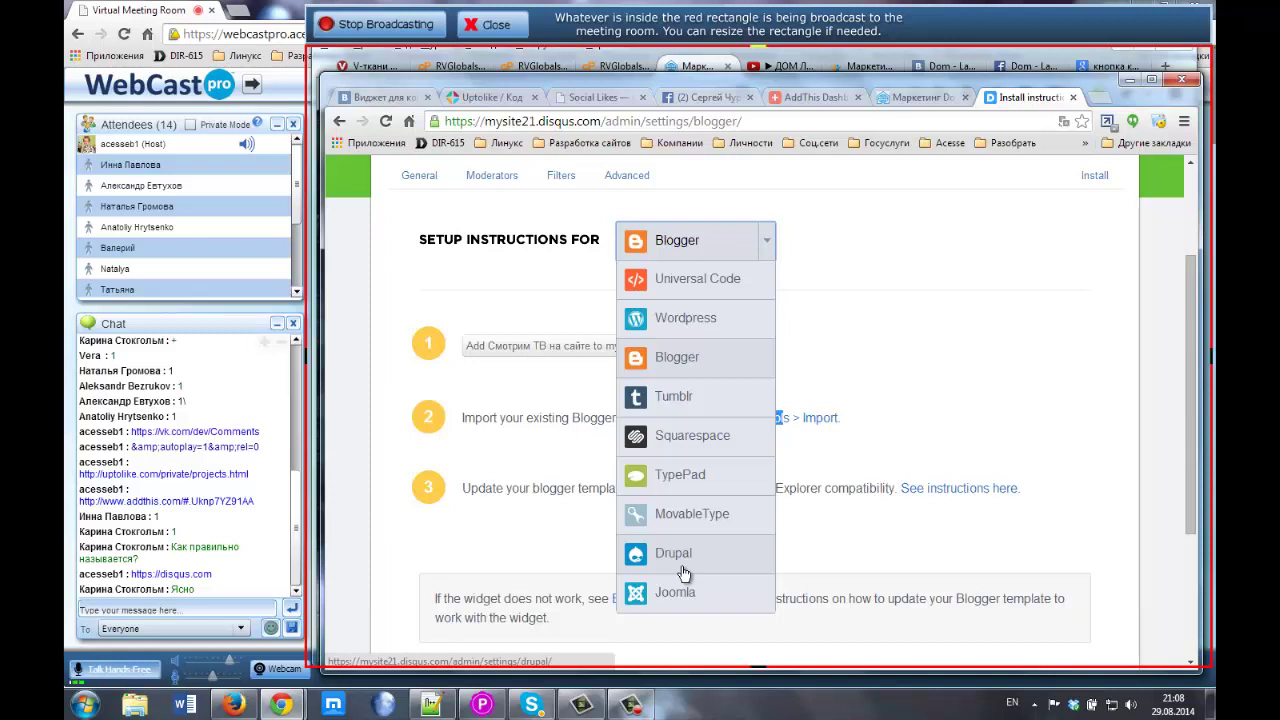
click(685, 287)
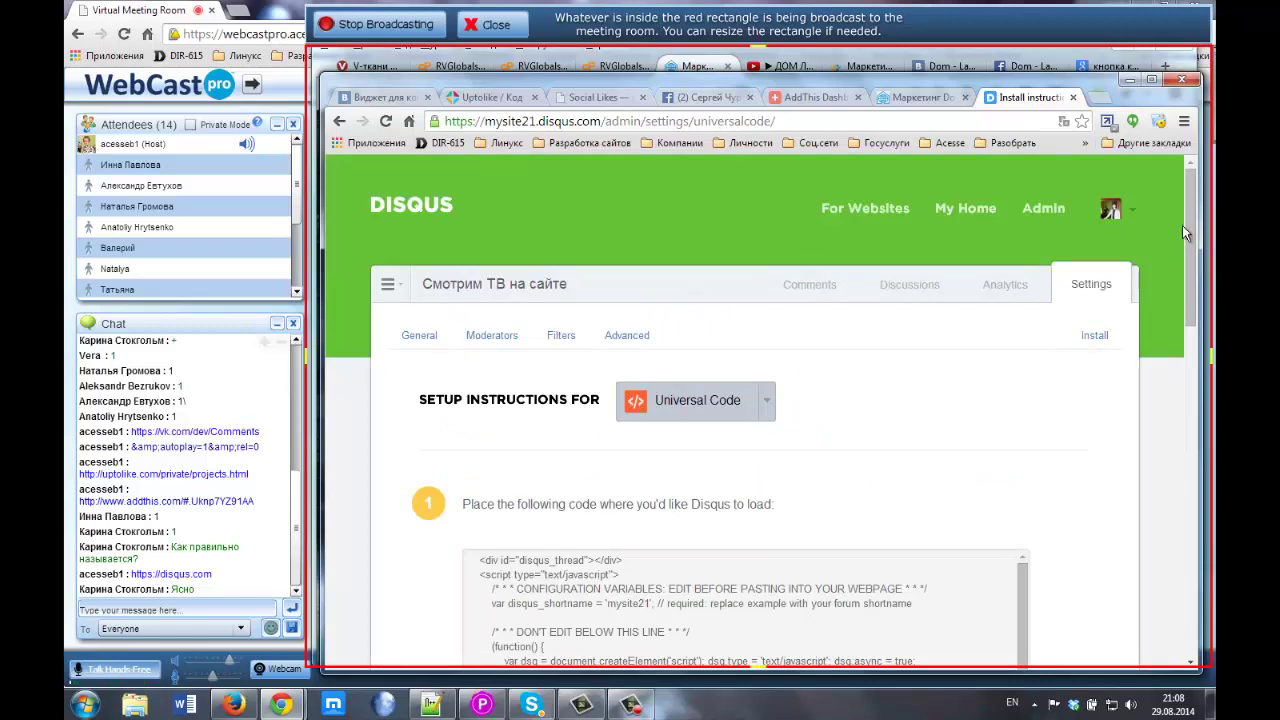
Review the Universal Code setup instructions, from the Disqus embed code to the comment count code and the additional customization note
drag(1186, 222, 1188, 343)
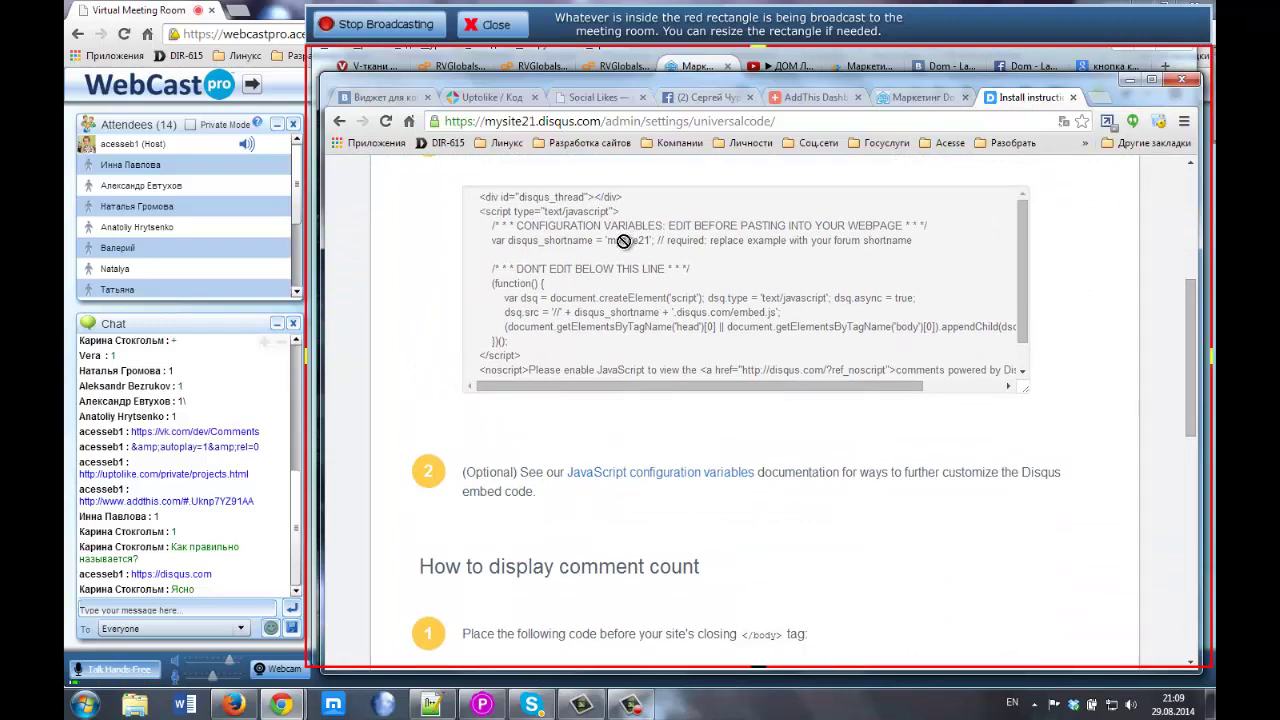
drag(1189, 317, 1204, 436)
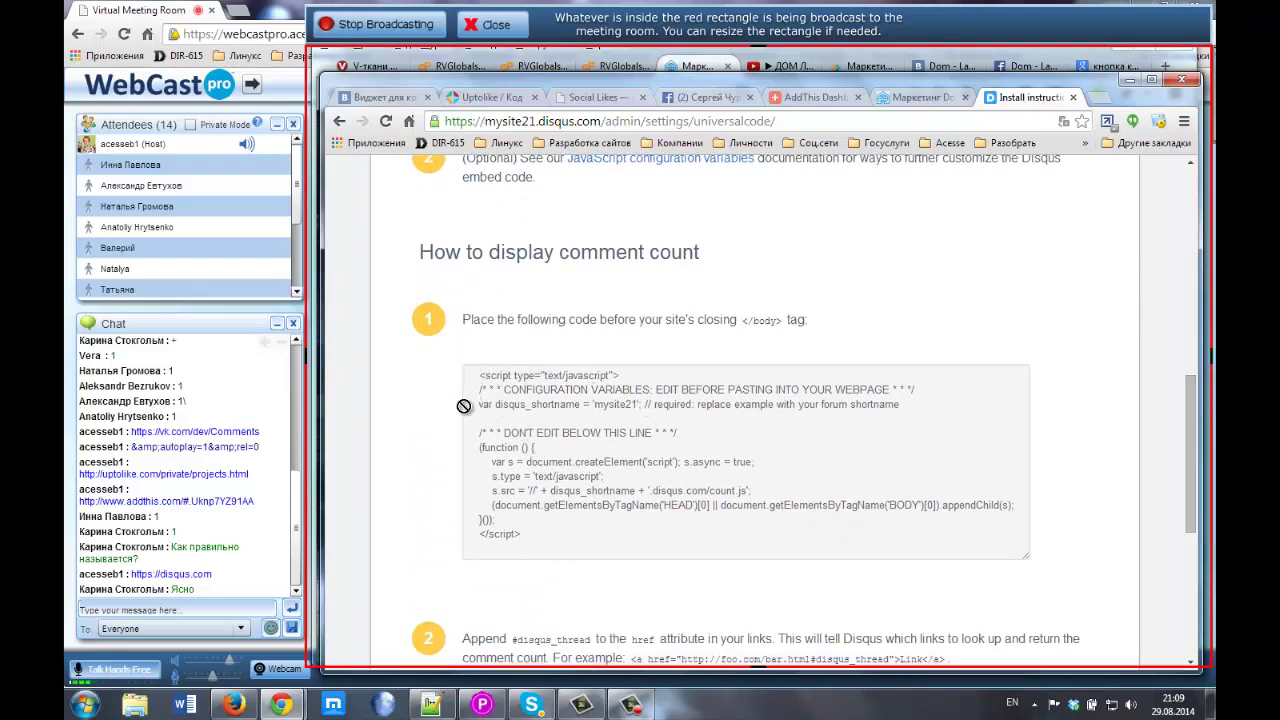
scroll(420, 370, down, 3)
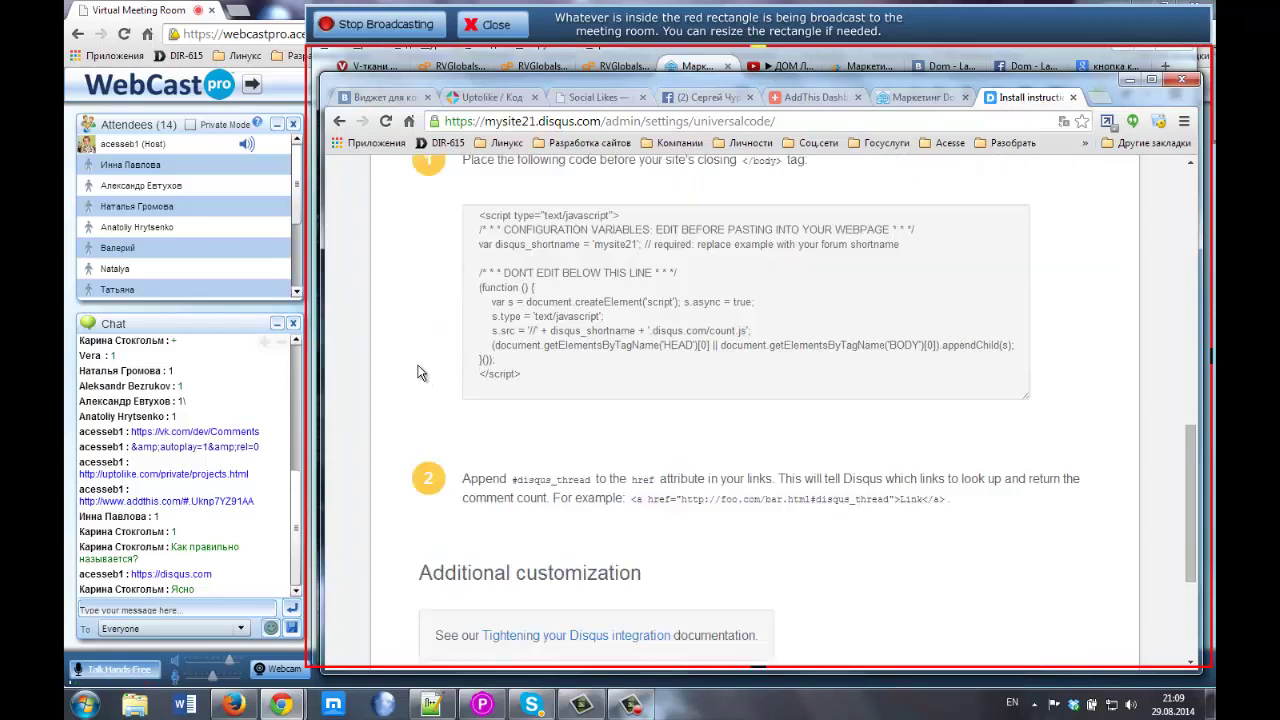
scroll(420, 372, up, 4)
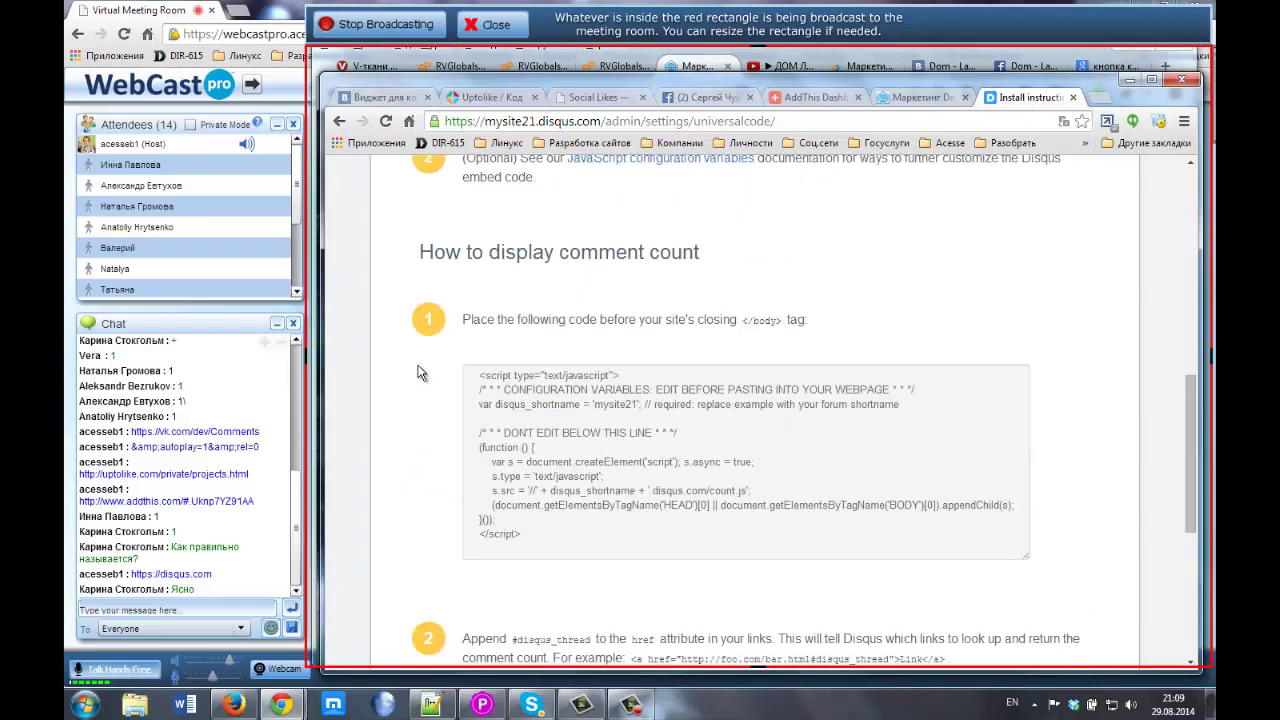
scroll(420, 372, up, 3)
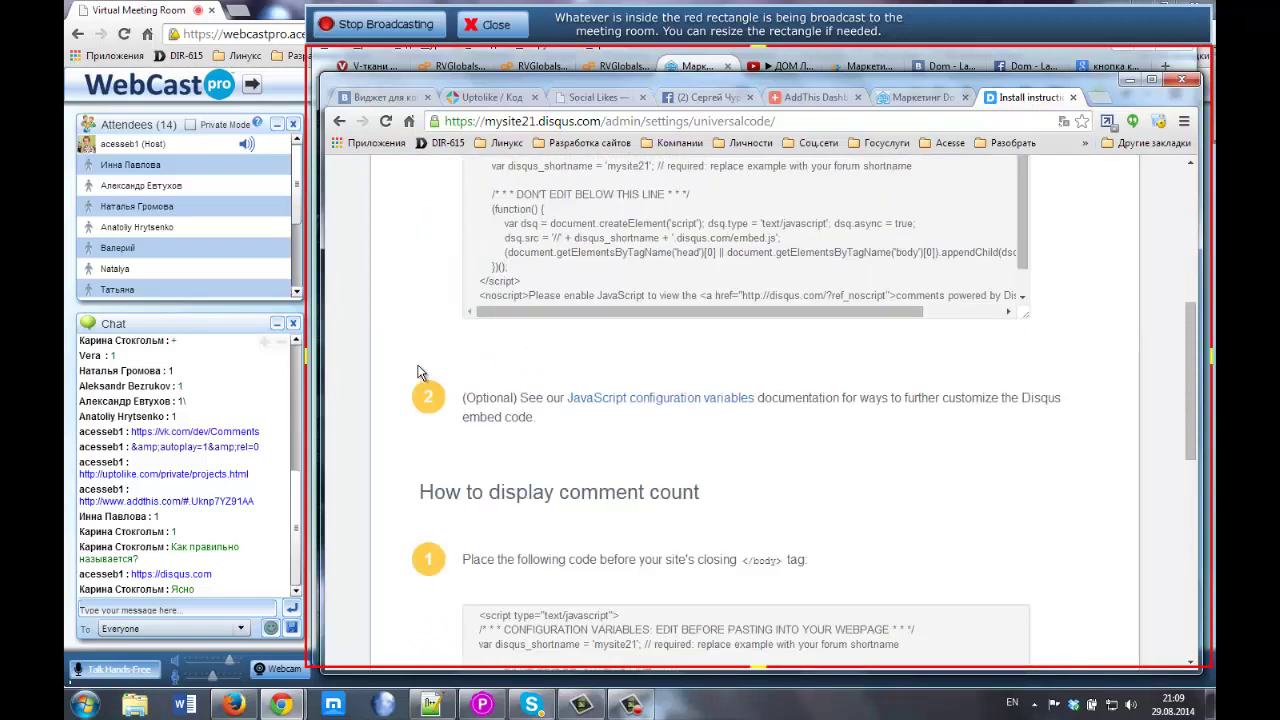
scroll(420, 372, up, 1)
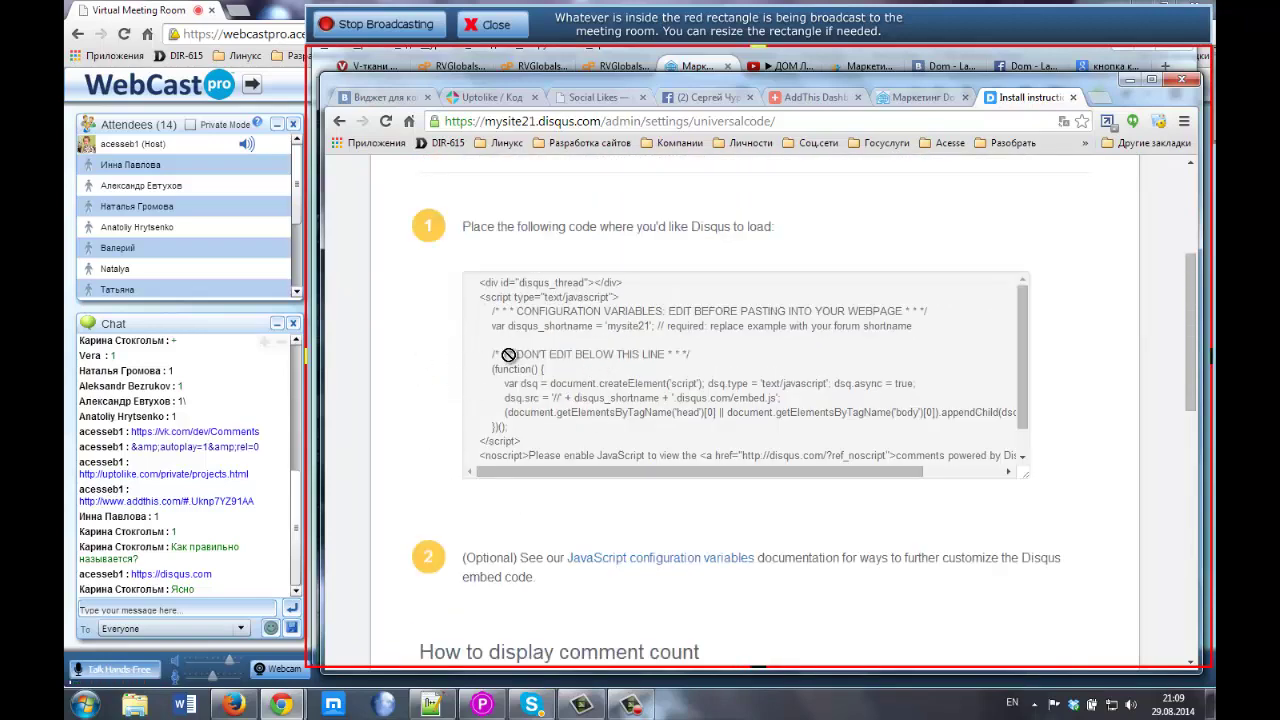
scroll(509, 355, up, 4)
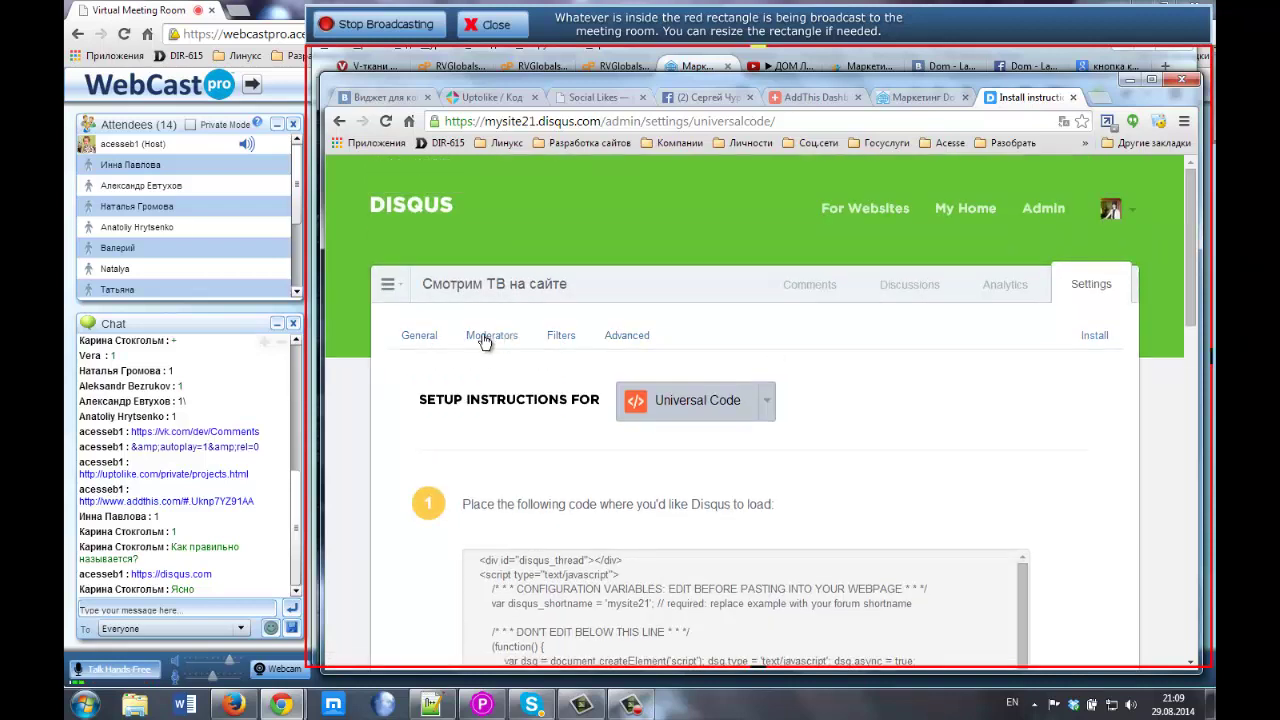
Open the site's General settings and review the appearance, comment count link, site identity and community rules options
click(409, 336)
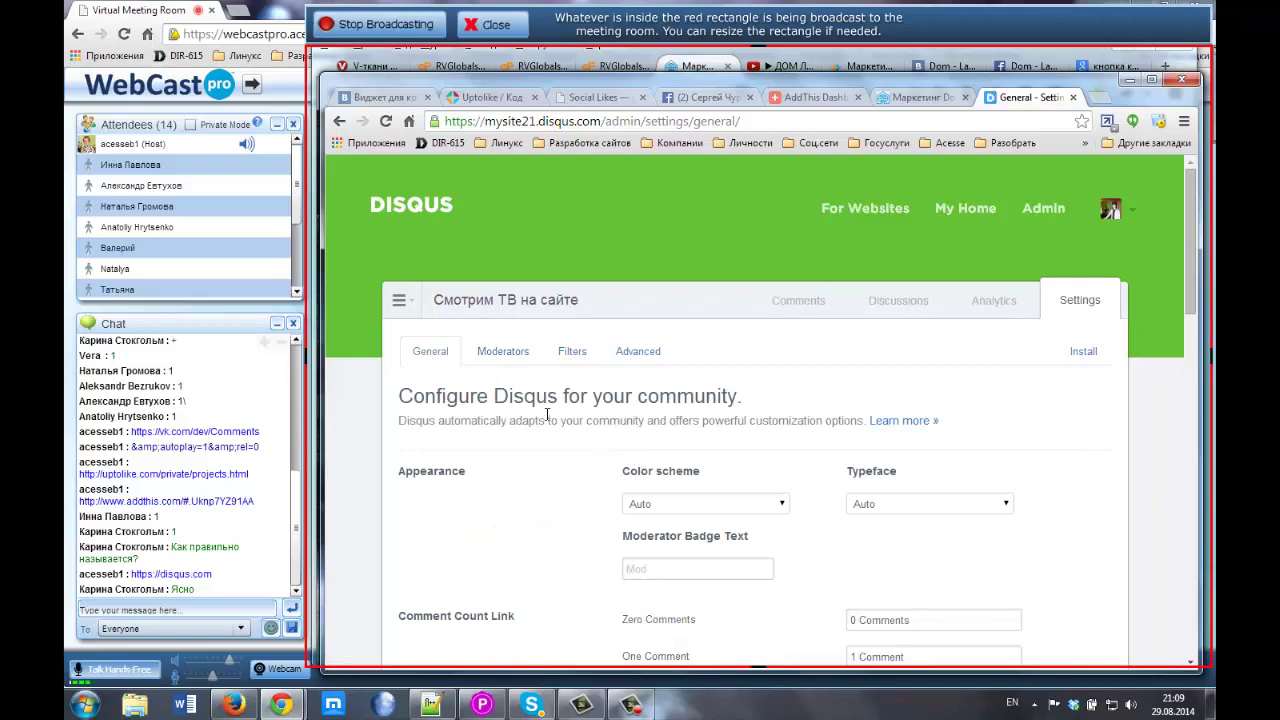
scroll(547, 420, down, 2)
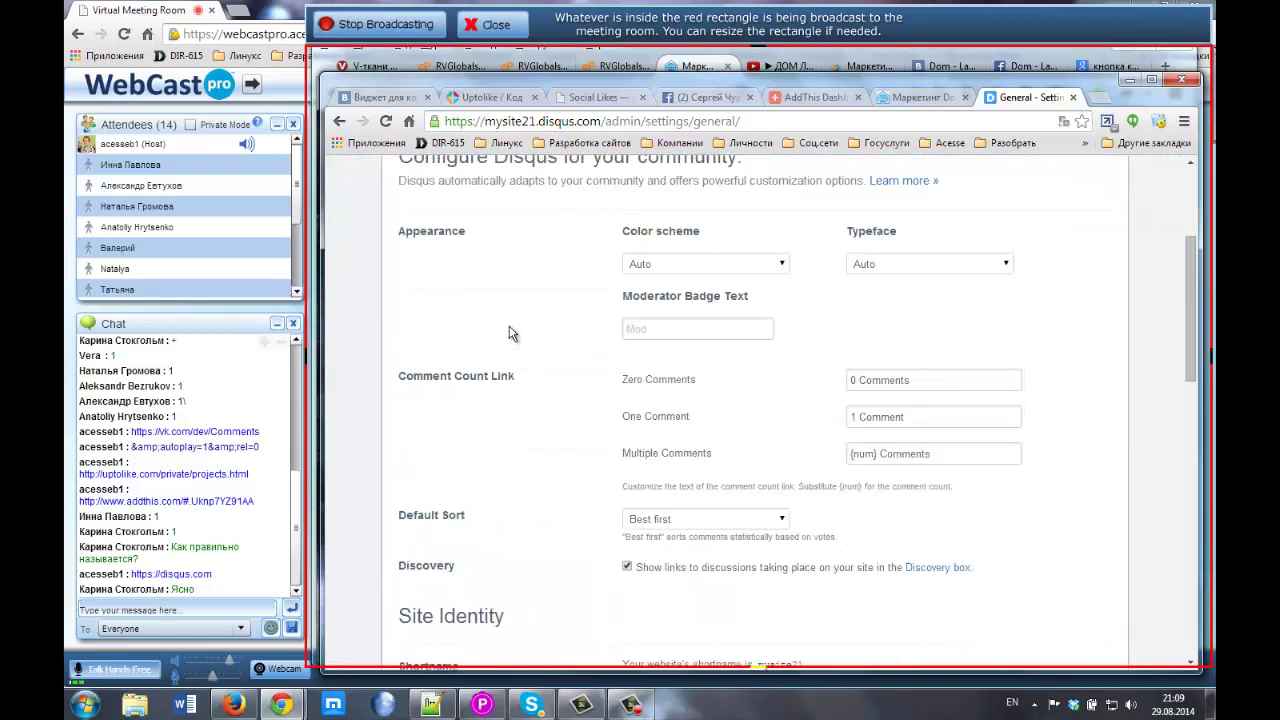
click(633, 331)
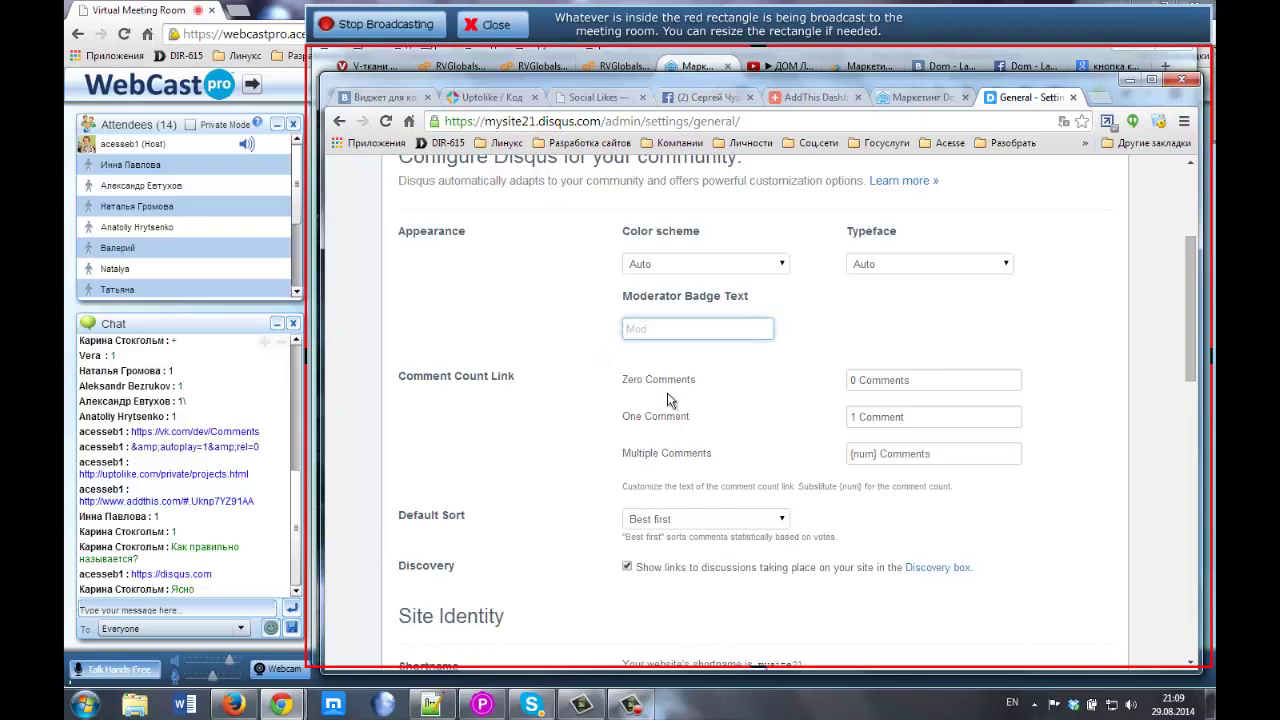
scroll(670, 400, down, 2)
scroll(853, 317, up, 1)
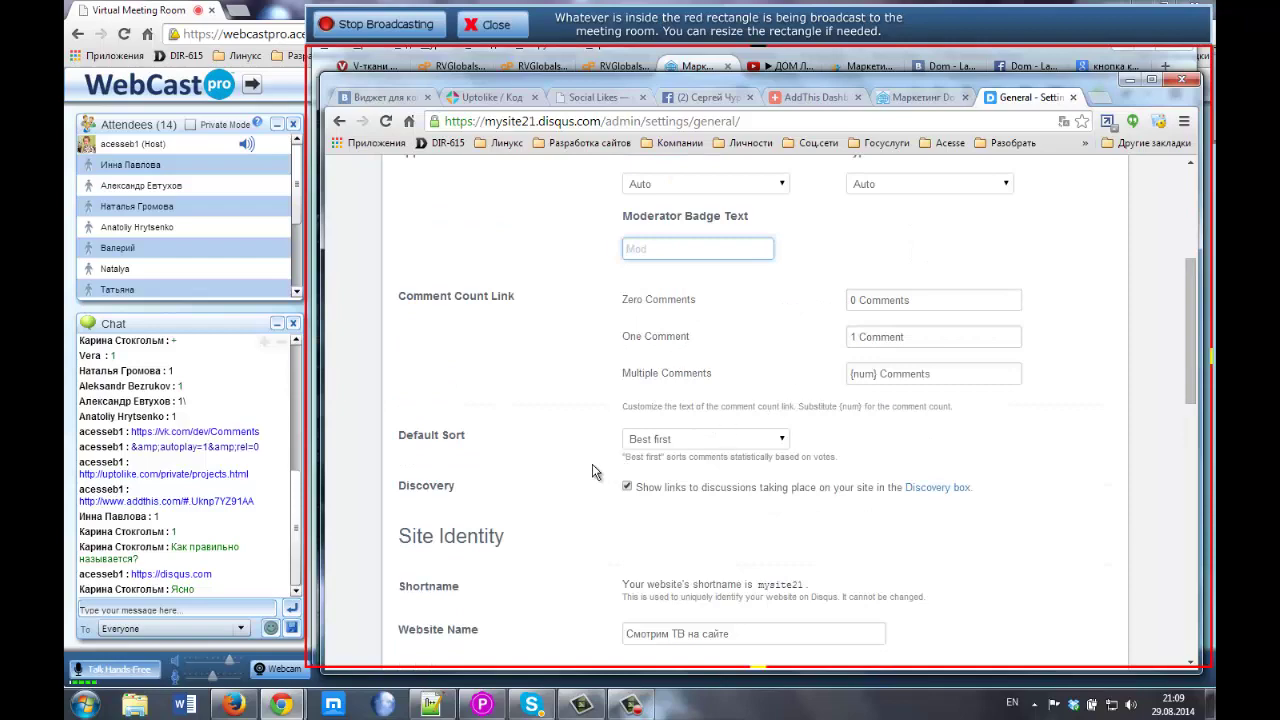
scroll(595, 471, down, 2)
scroll(590, 461, down, 2)
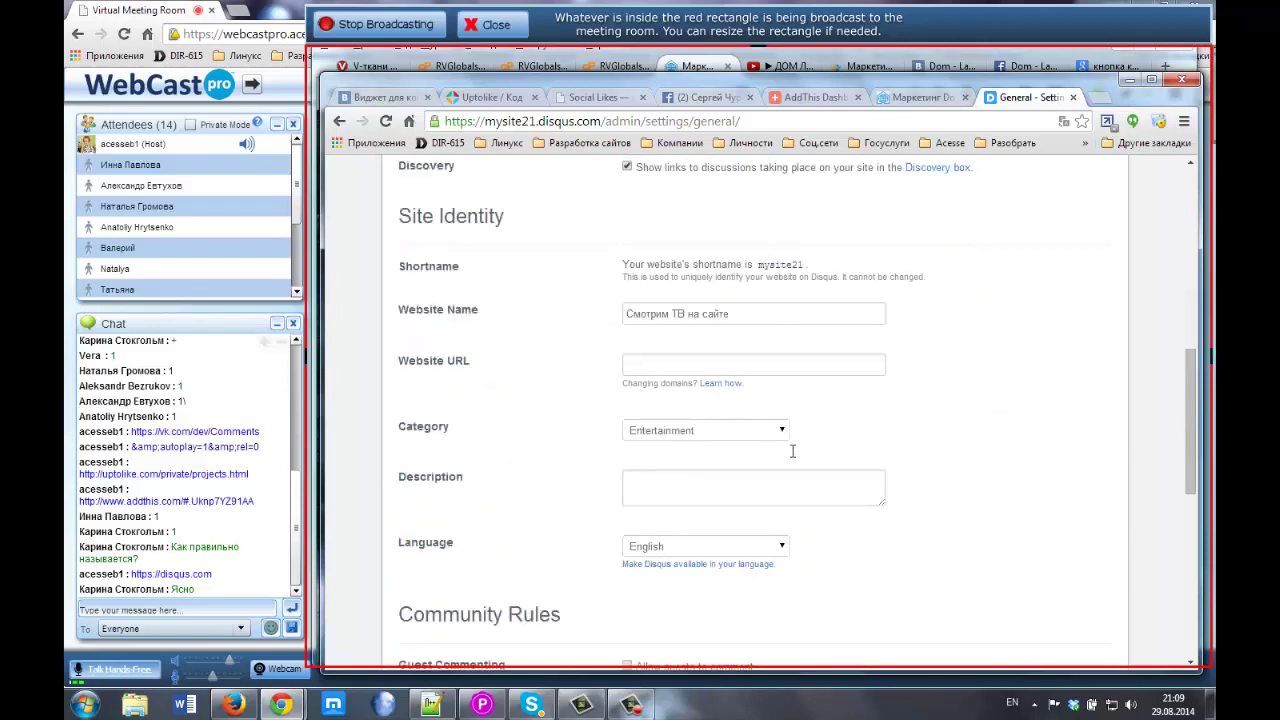
scroll(556, 551, down, 1)
scroll(556, 551, down, 3)
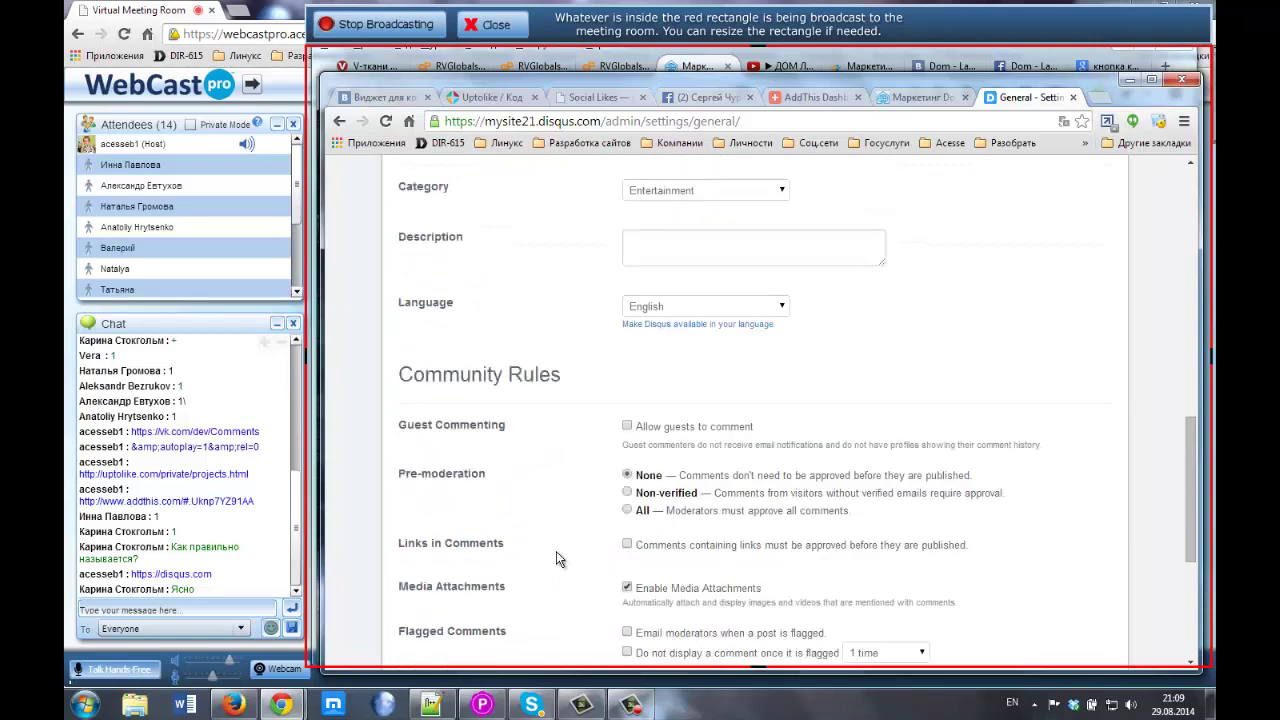
click(697, 224)
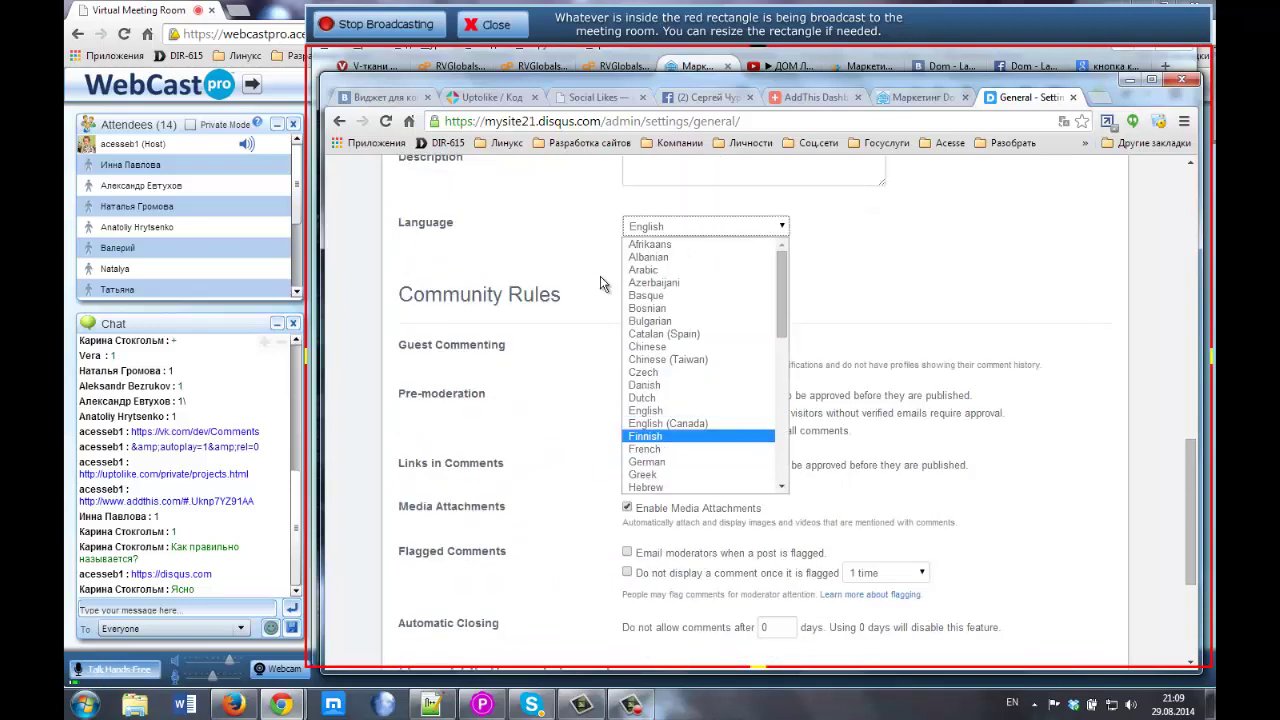
key(Down)
key(Down)
key(Down)
key(Down)
key(Down)
key(Down)
key(Down)
key(Down)
key(Down)
key(Down)
key(Down)
key(Down)
key(Down)
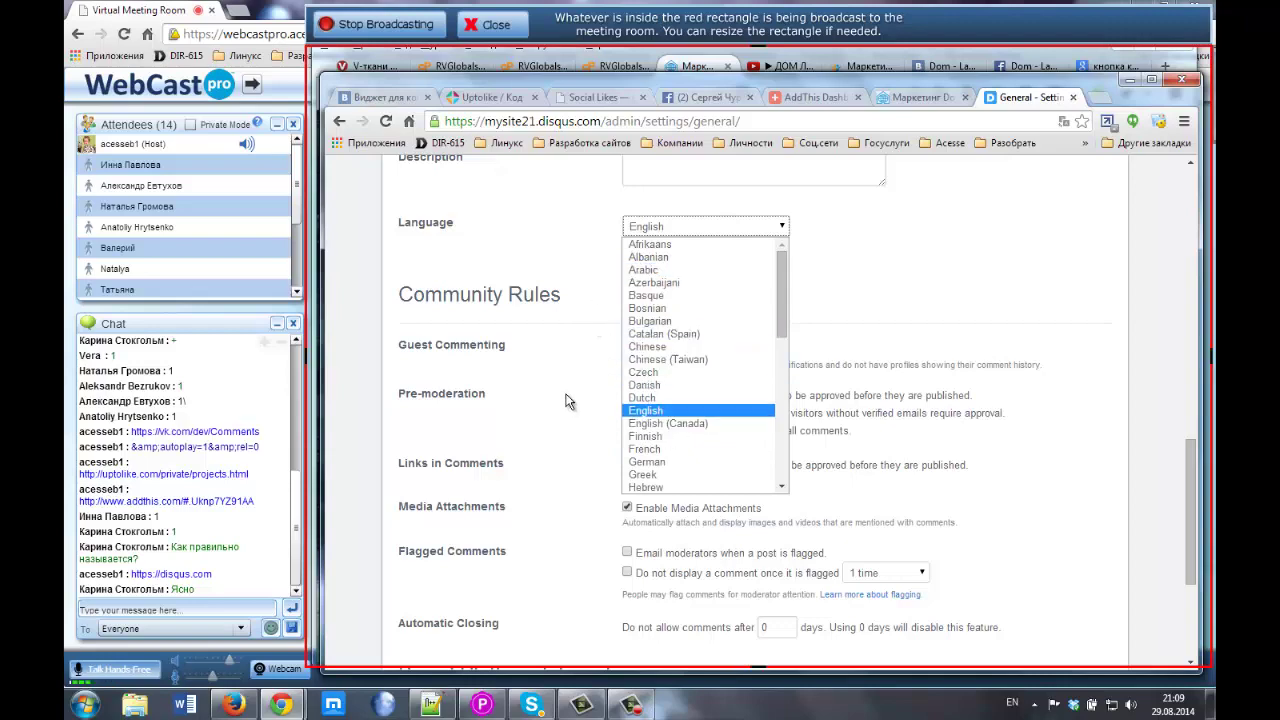
key(Return)
scroll(640, 552, down, 3)
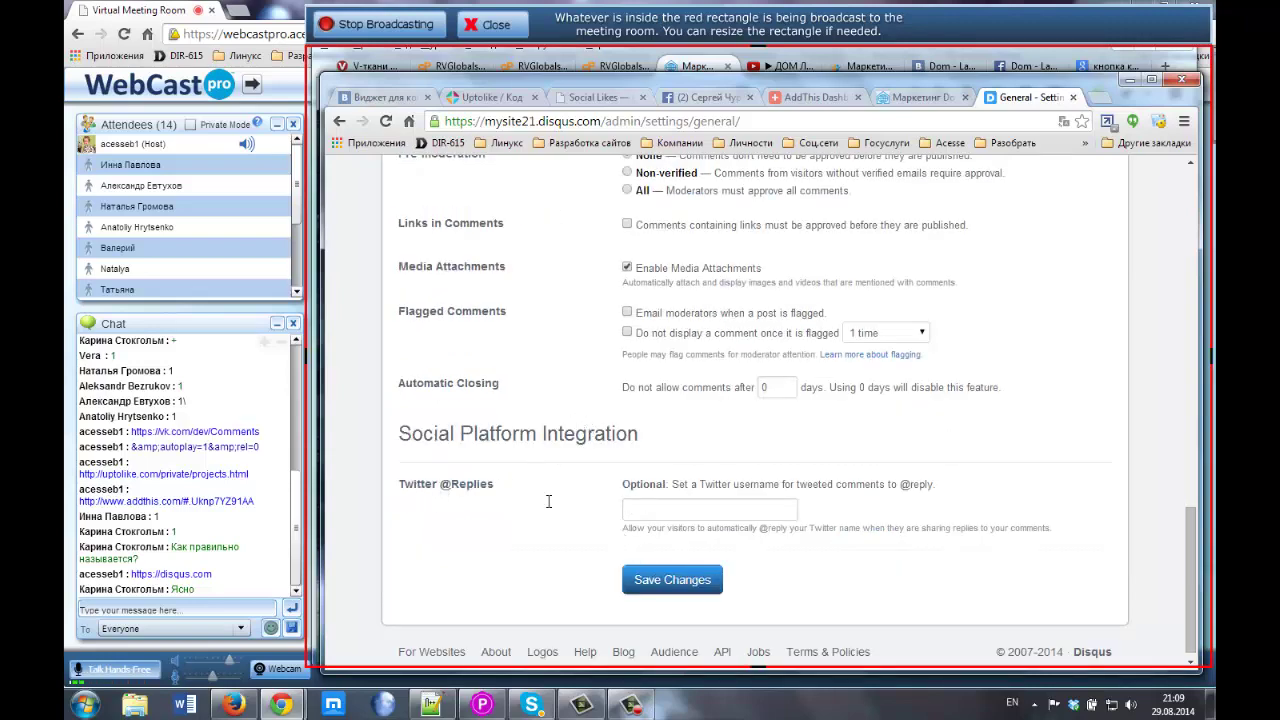
Open the Advanced settings and look over the default commenter avatar, categories and trusted domains options
scroll(612, 323, up, 15)
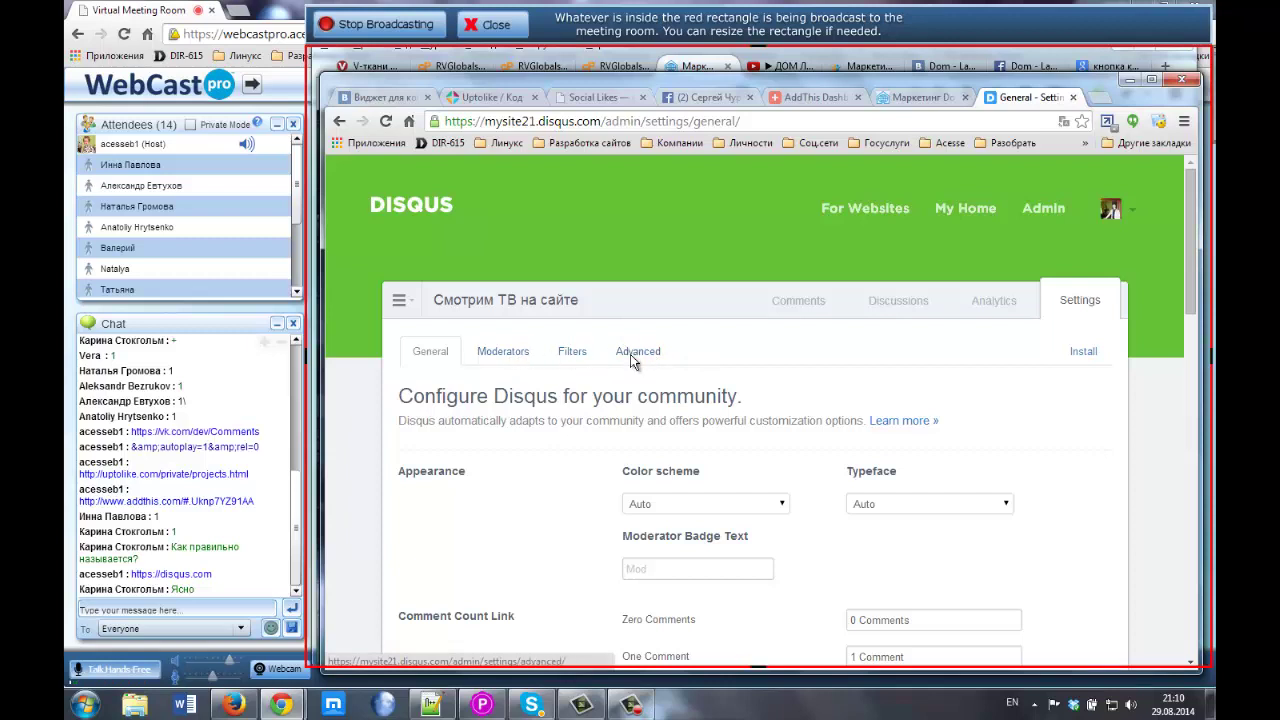
click(630, 354)
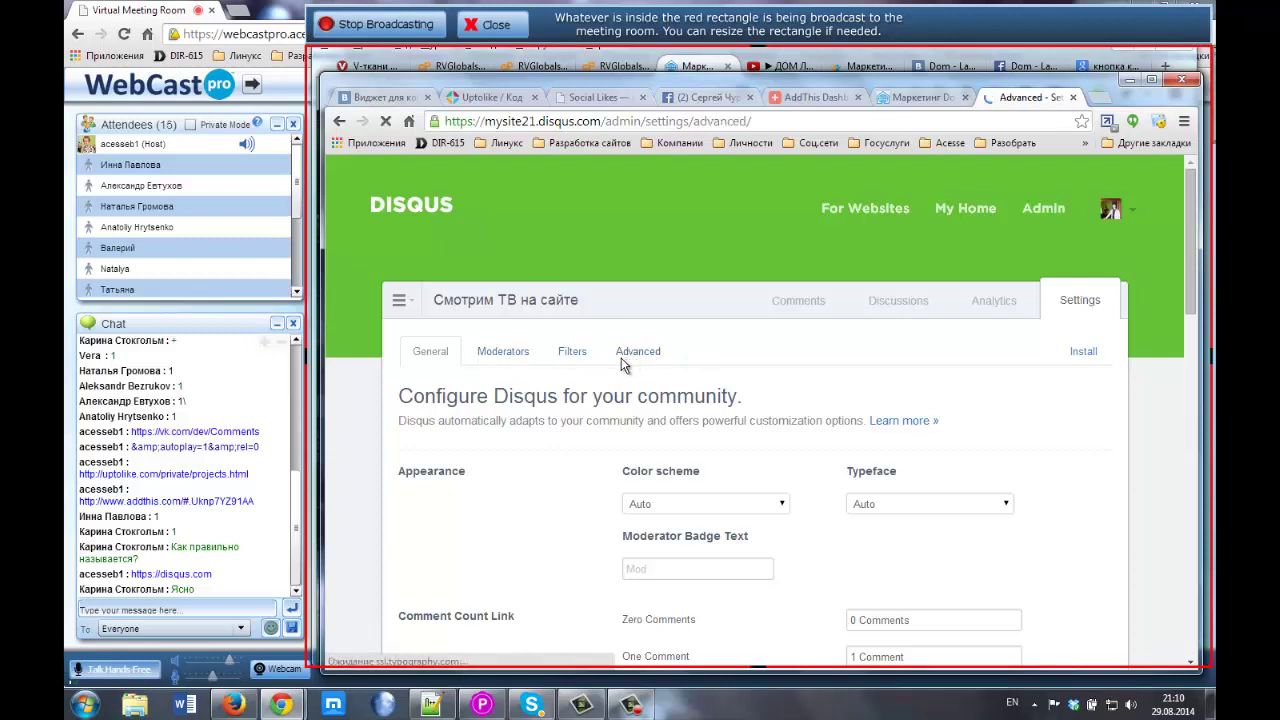
scroll(600, 380, down, 2)
scroll(600, 380, up, 2)
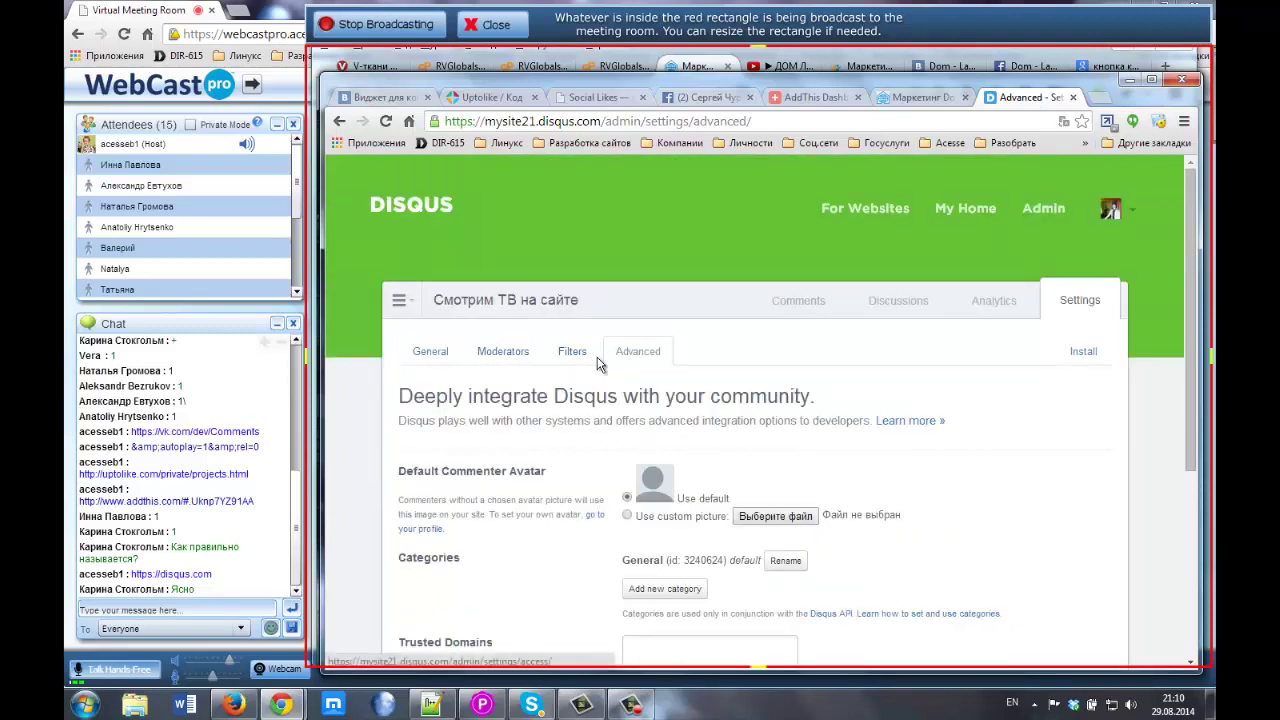
Reopen the Universal Code instructions from the Install platform list and review the embed code and the comment count code
click(1085, 353)
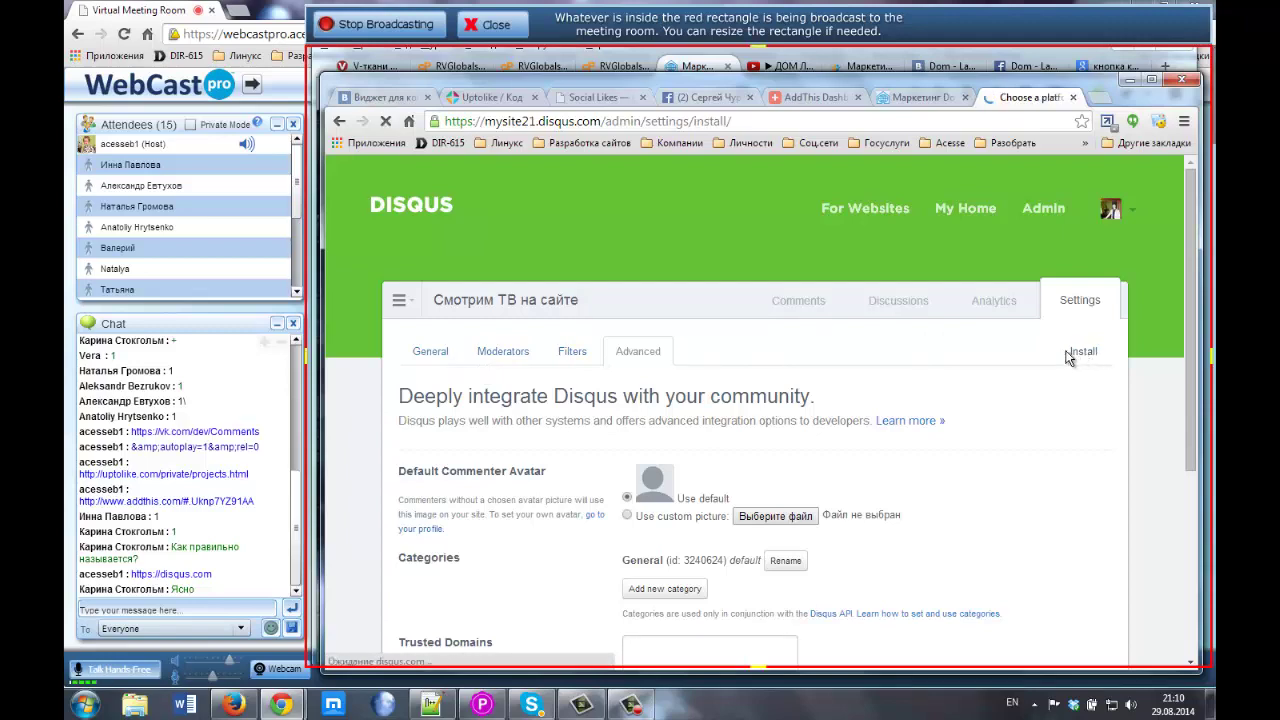
scroll(531, 343, down, 2)
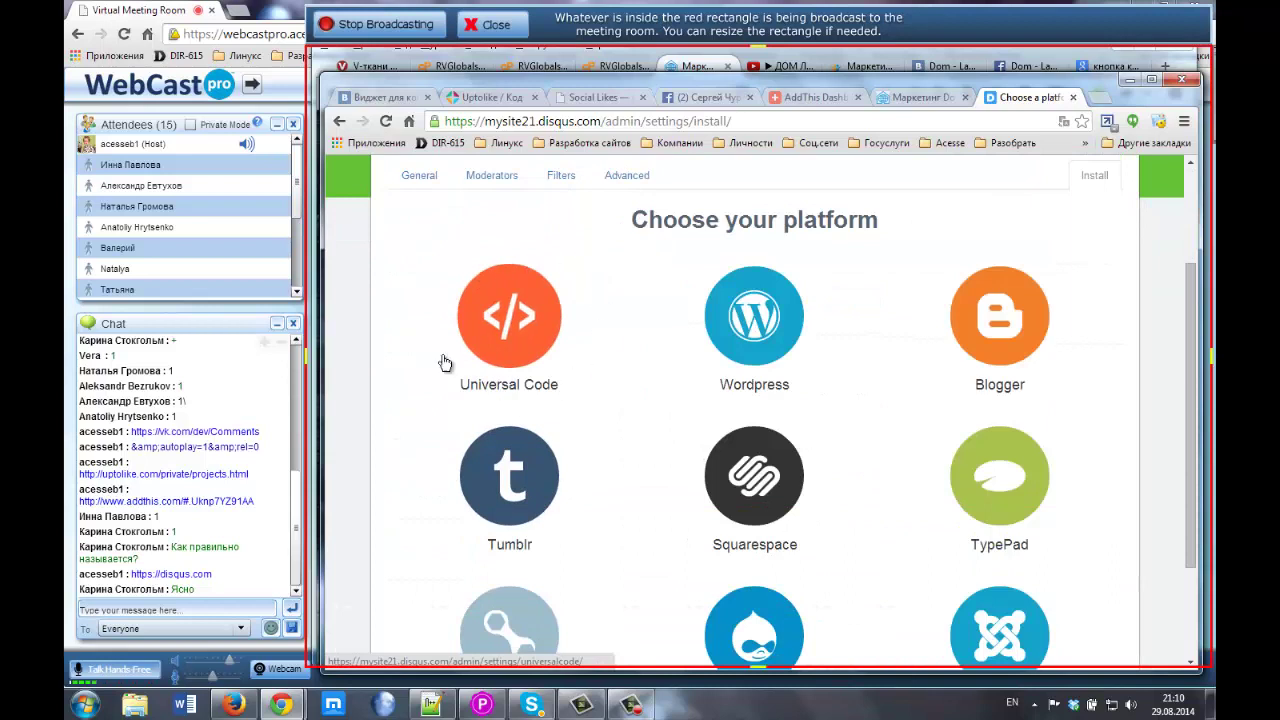
click(509, 311)
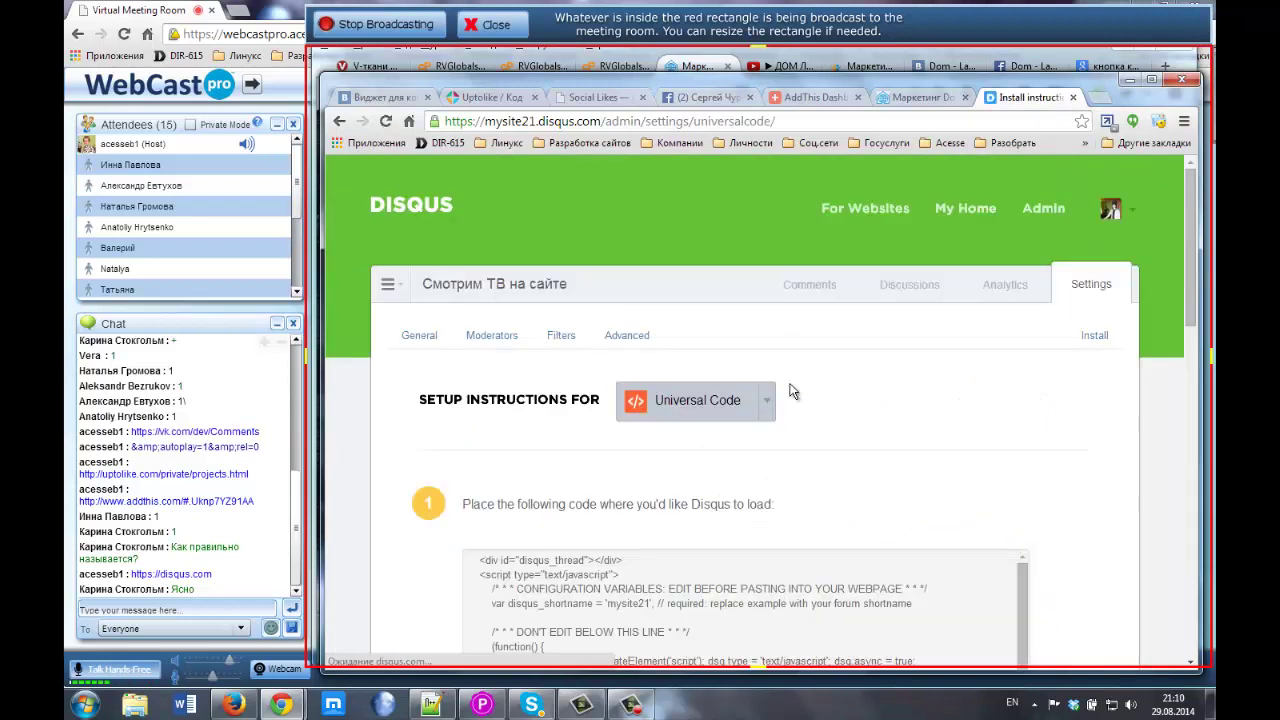
scroll(597, 408, down, 4)
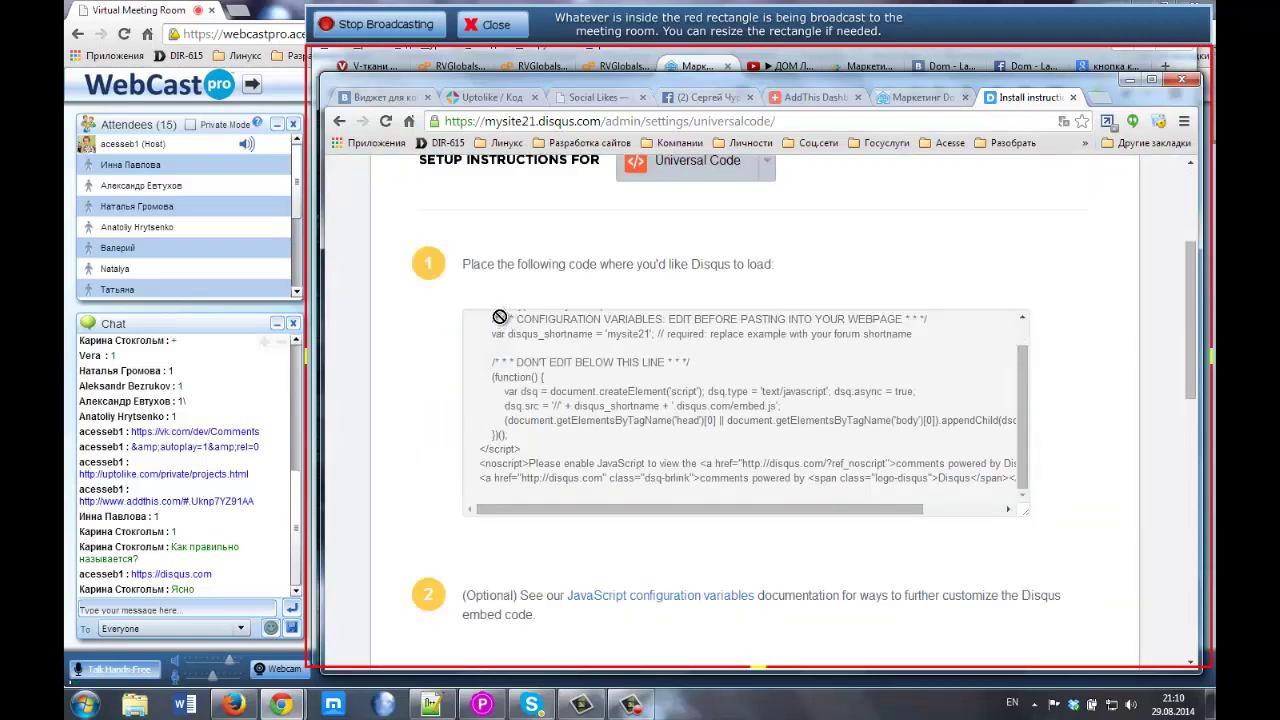
scroll(441, 391, down, 6)
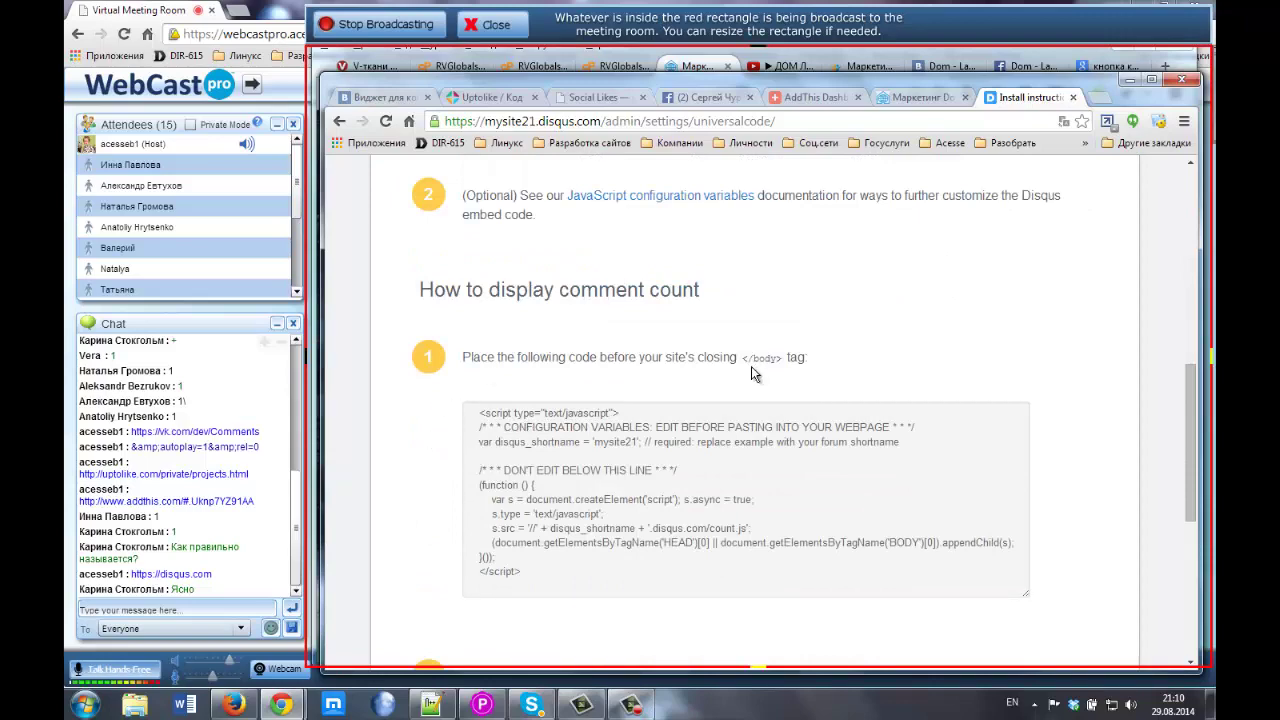
scroll(754, 373, up, 1)
scroll(751, 373, up, 3)
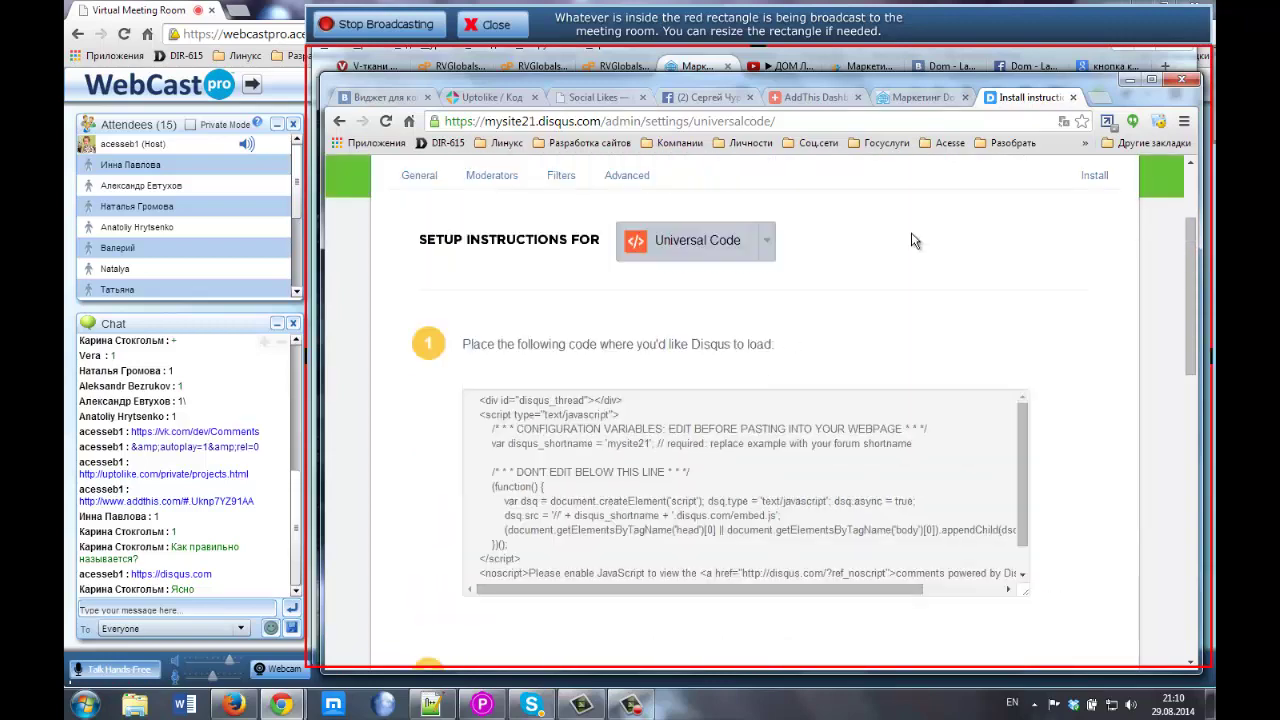
Close the Disqus page and examine the feedback form on the Dom-Land marketing page, trying its required name, surname and message fields
click(1073, 98)
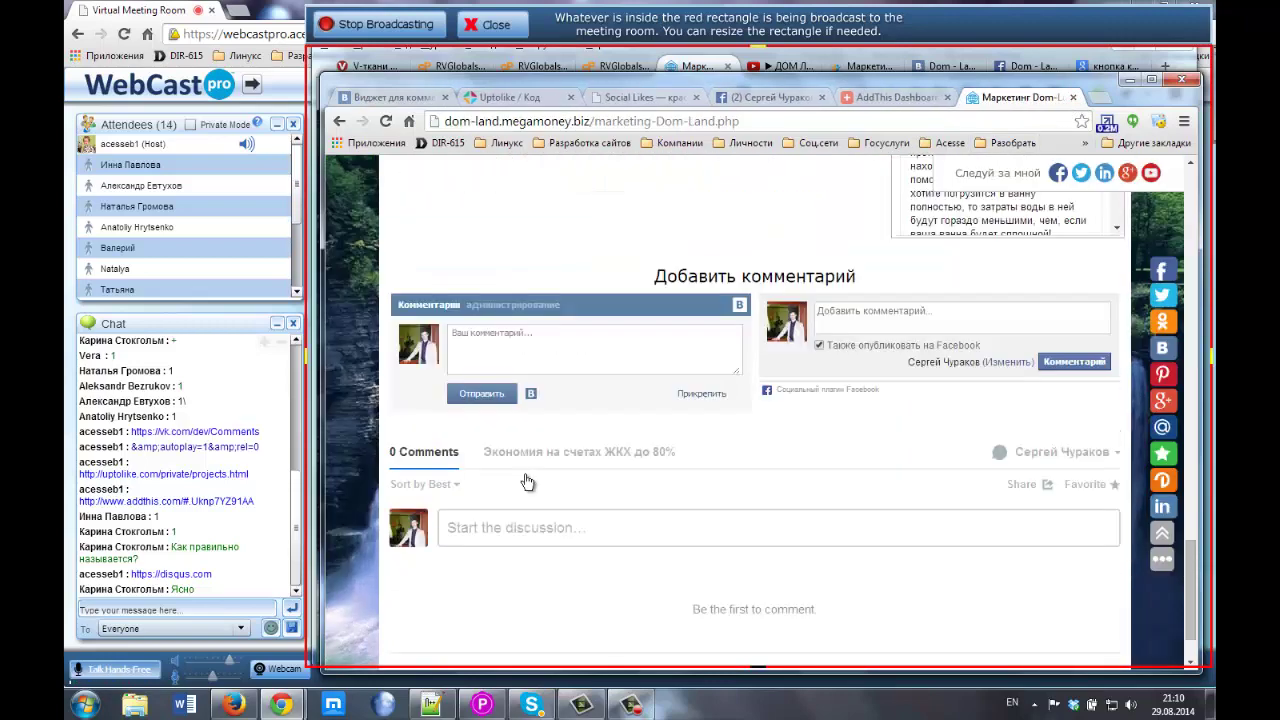
scroll(528, 482, up, 10)
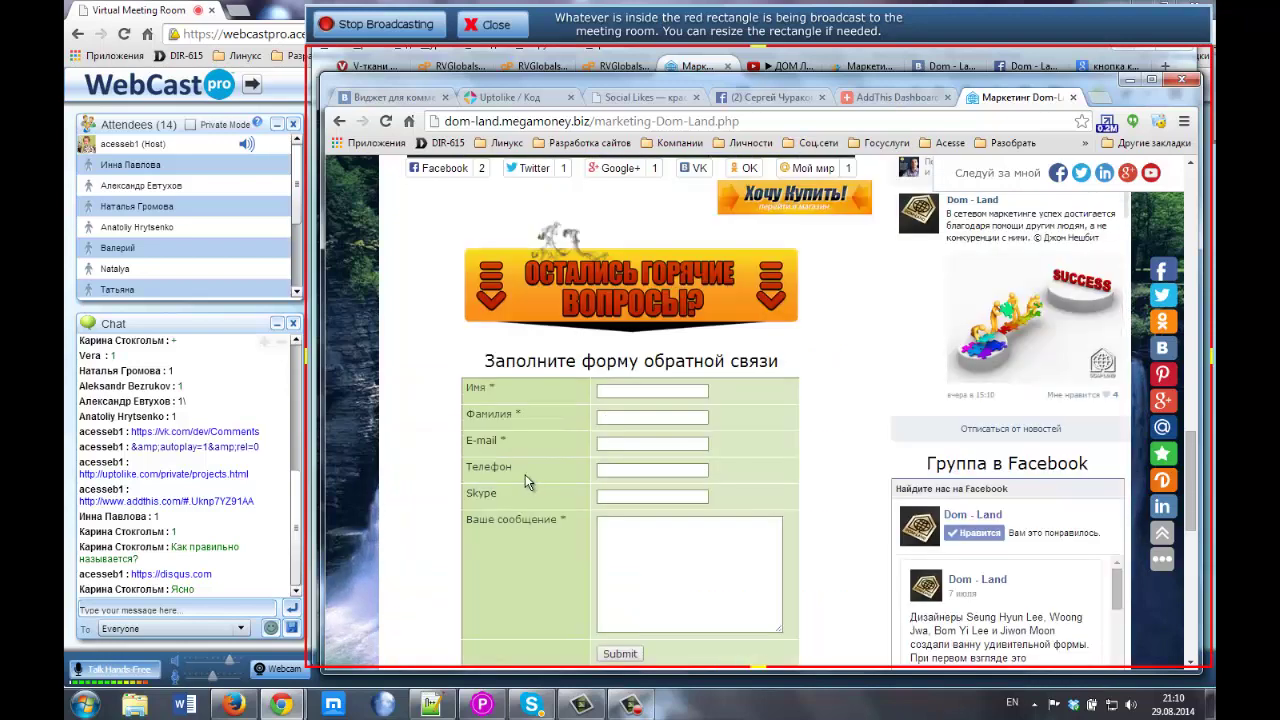
scroll(525, 474, down, 1)
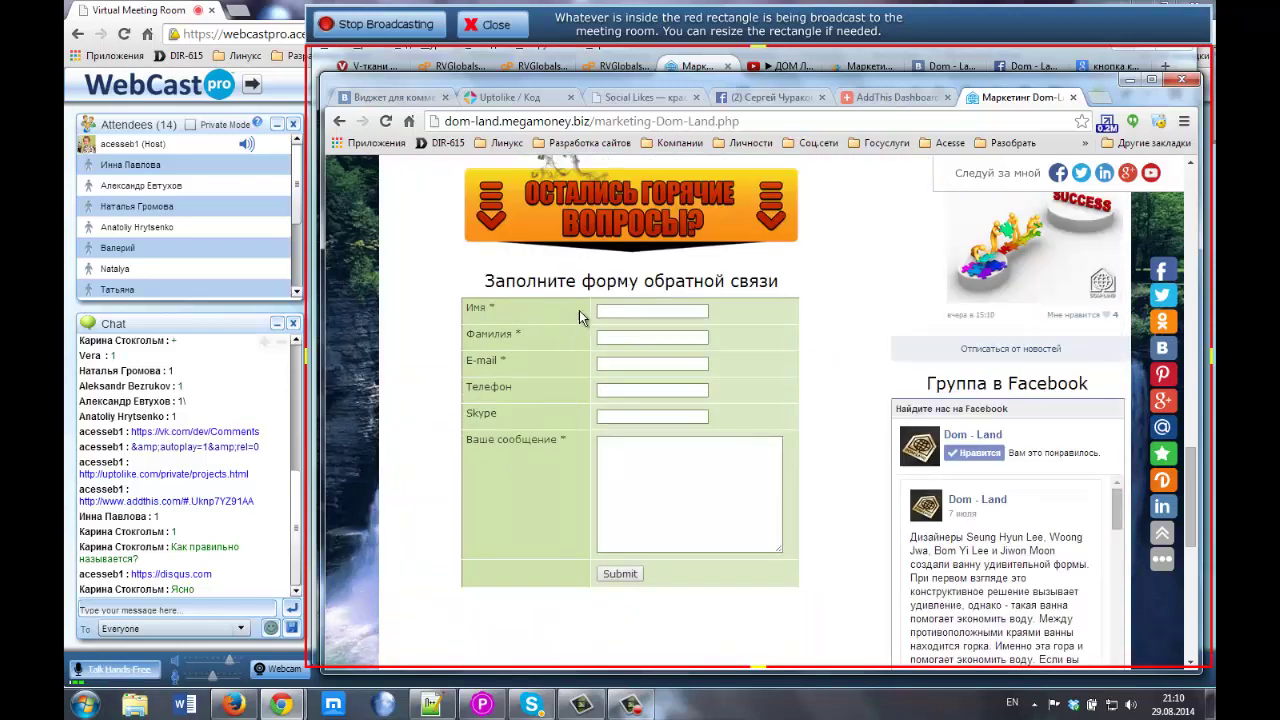
click(612, 310)
click(607, 343)
click(616, 358)
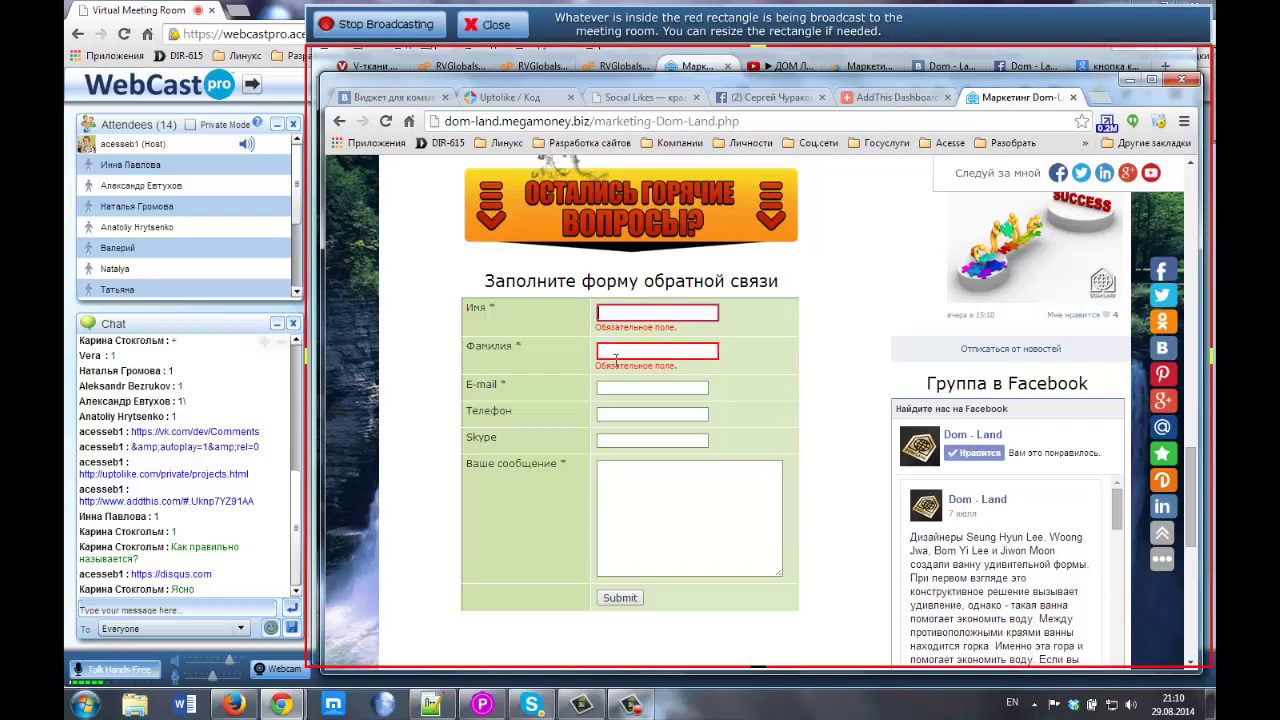
click(613, 483)
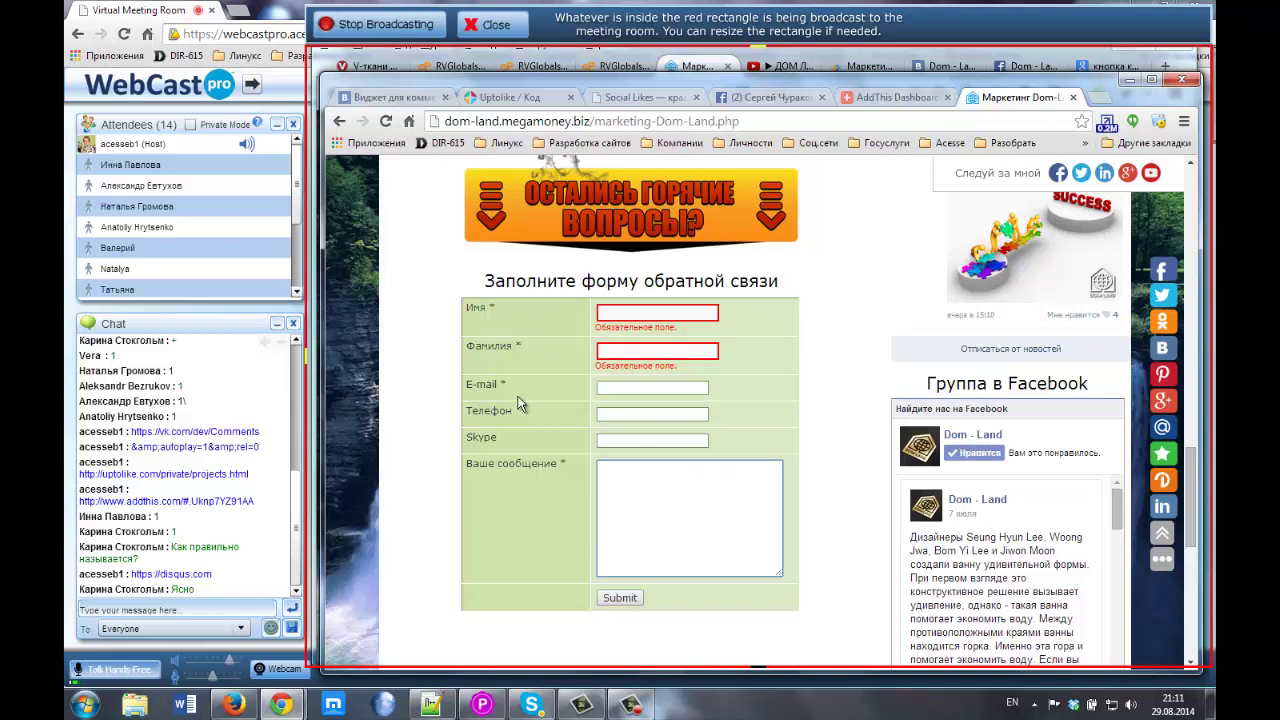
Switch to the RVSiteBuilder page editor in Firefox and show the page in Design (Дизайн) mode
click(1128, 80)
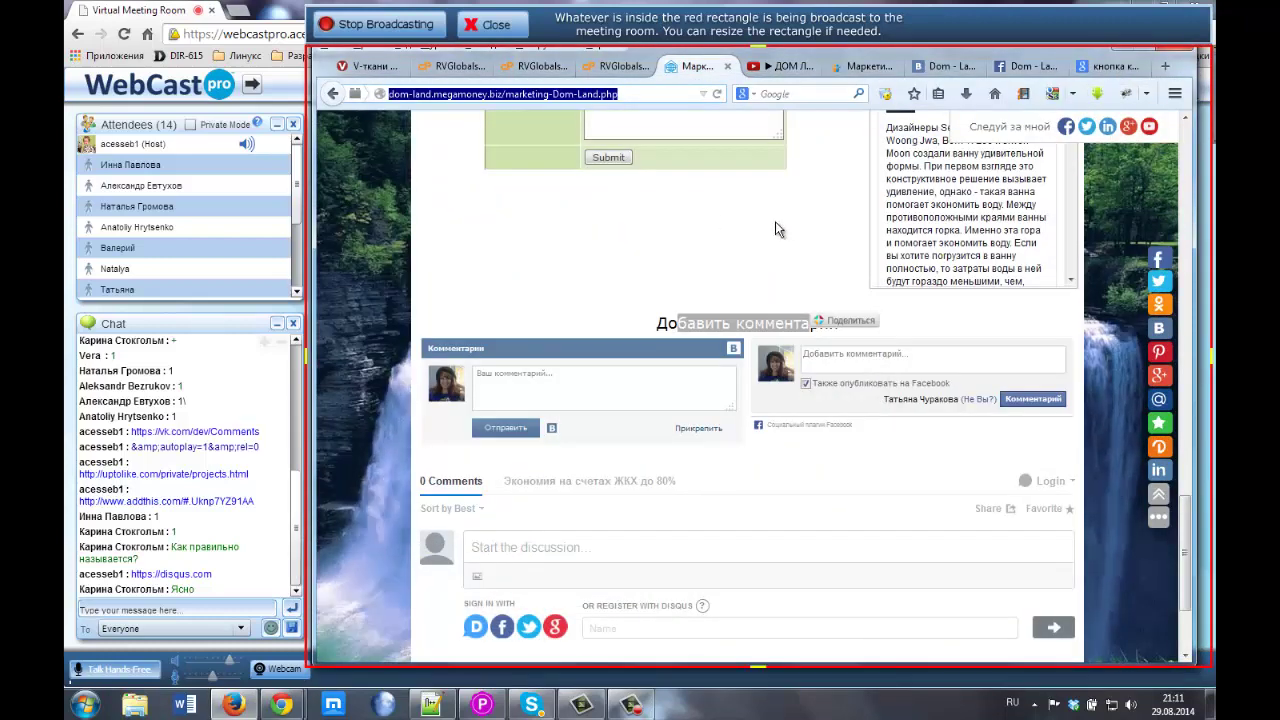
scroll(815, 232, up, 5)
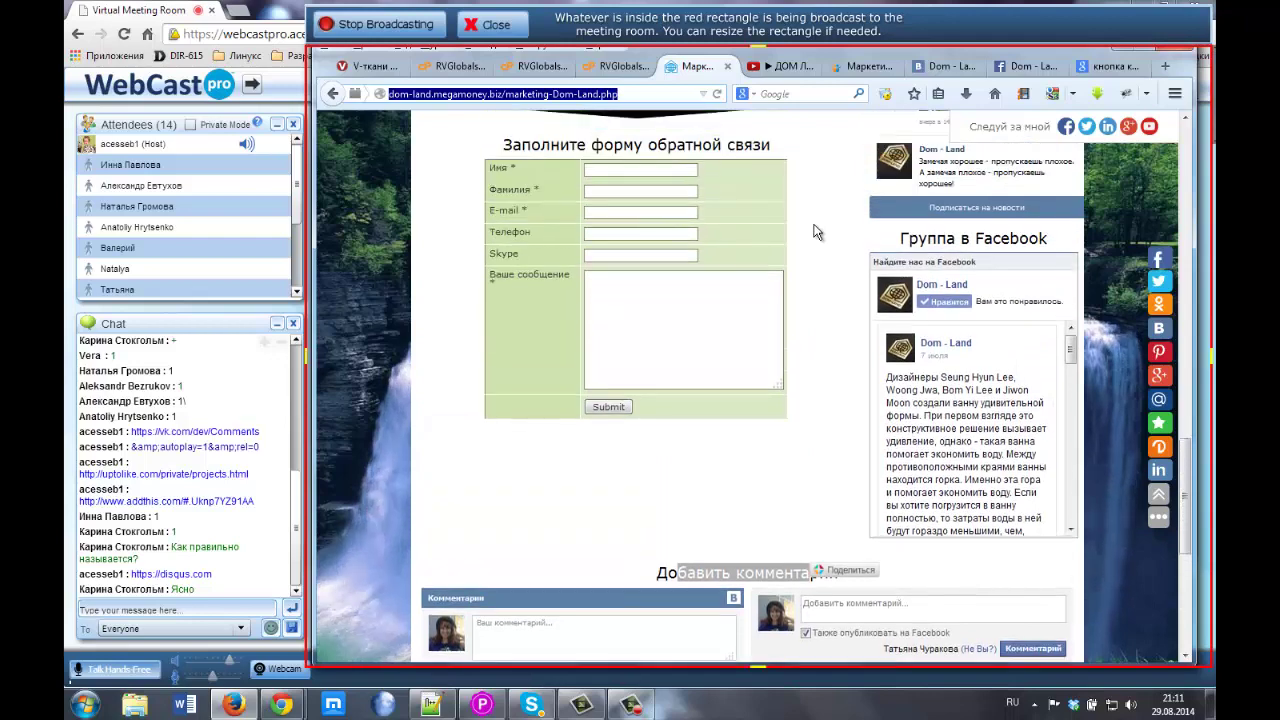
click(730, 280)
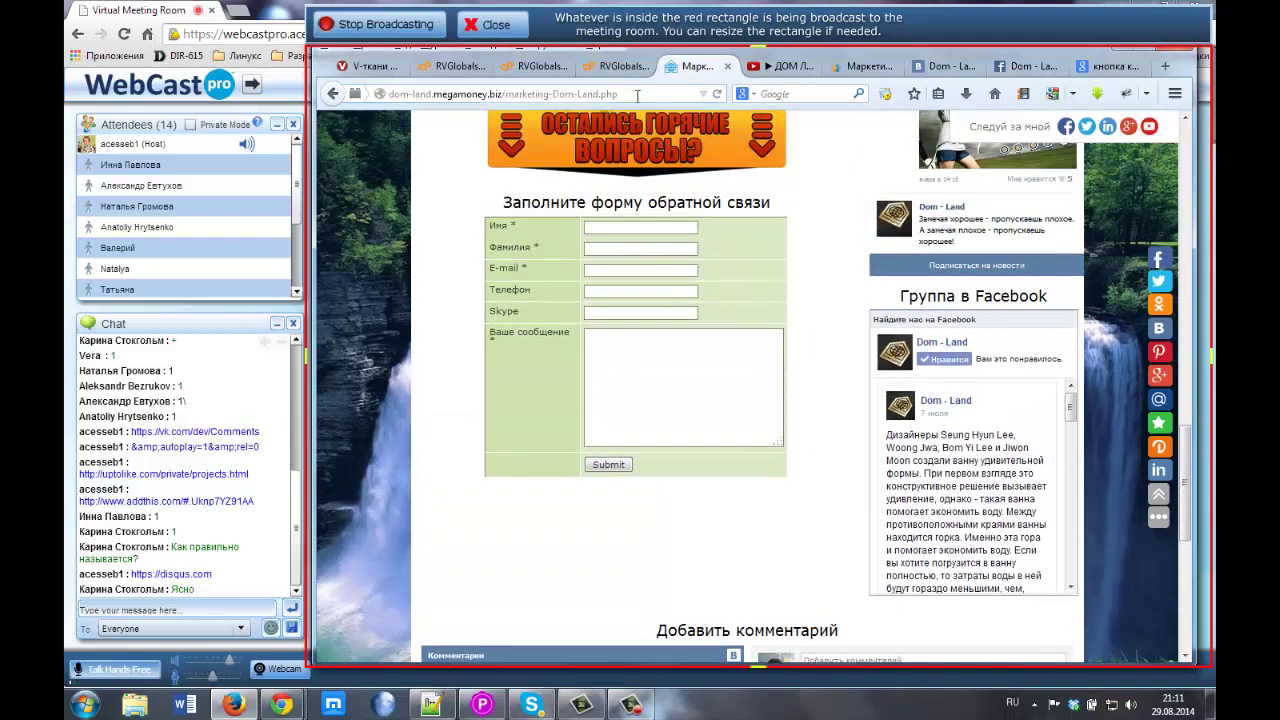
click(625, 67)
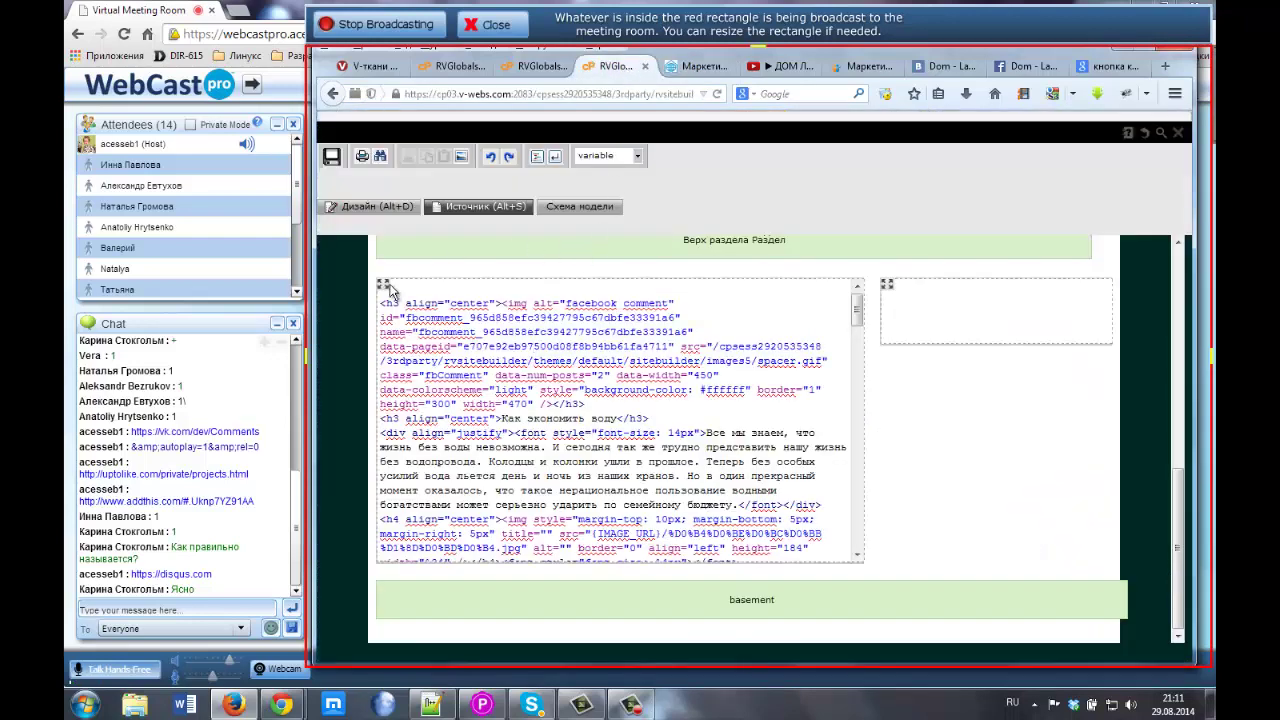
click(372, 207)
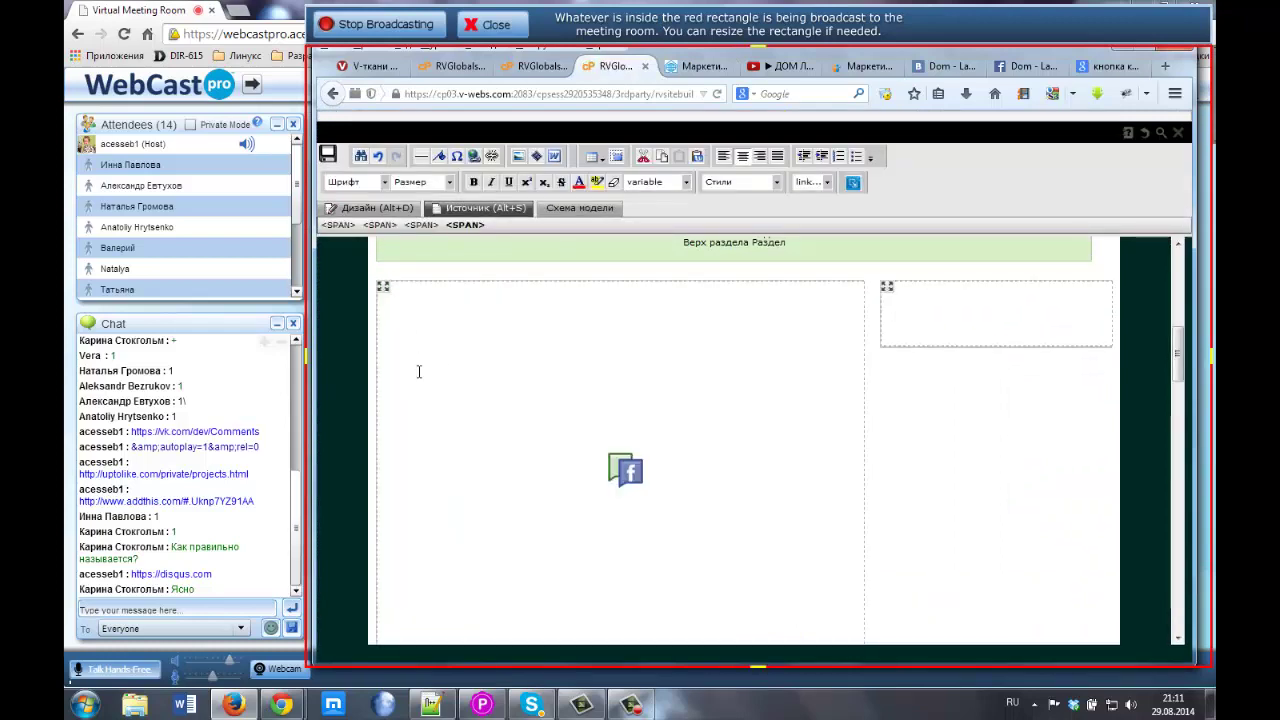
Close the editor tab holding the water-saving page and switch to the tab editing the Маркетинг Dom-Land page
scroll(688, 380, down, 1)
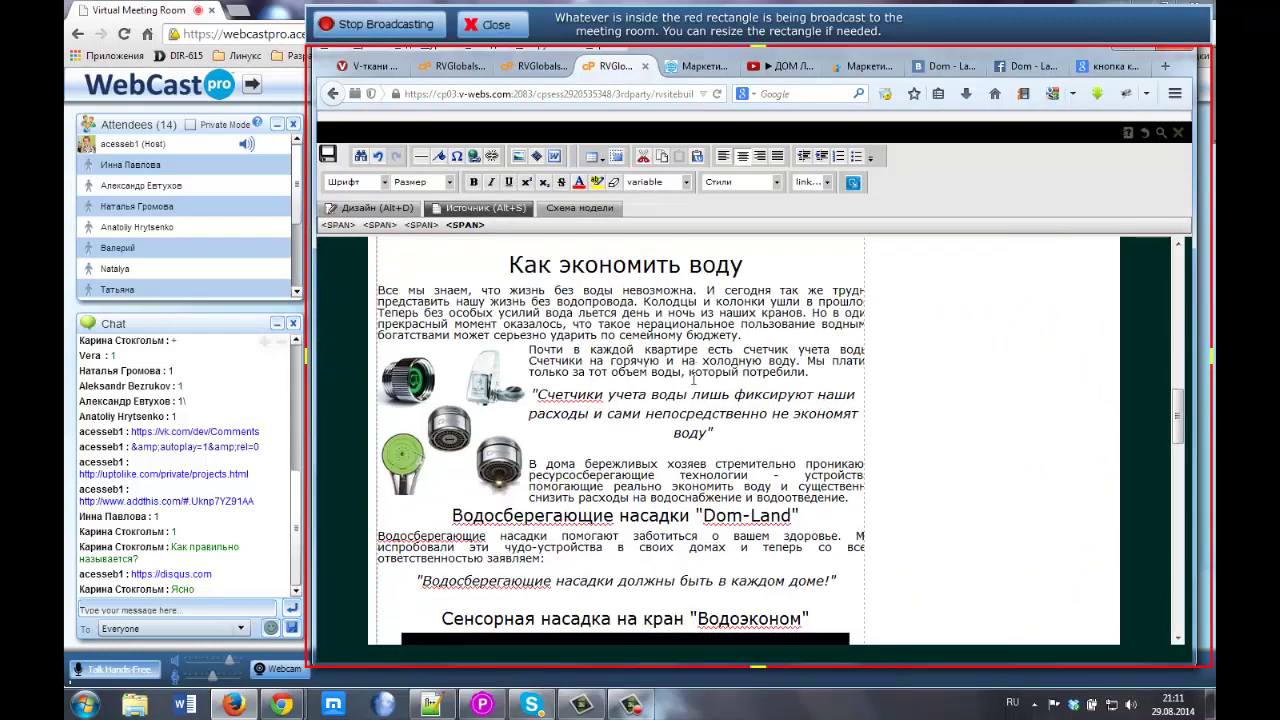
click(646, 68)
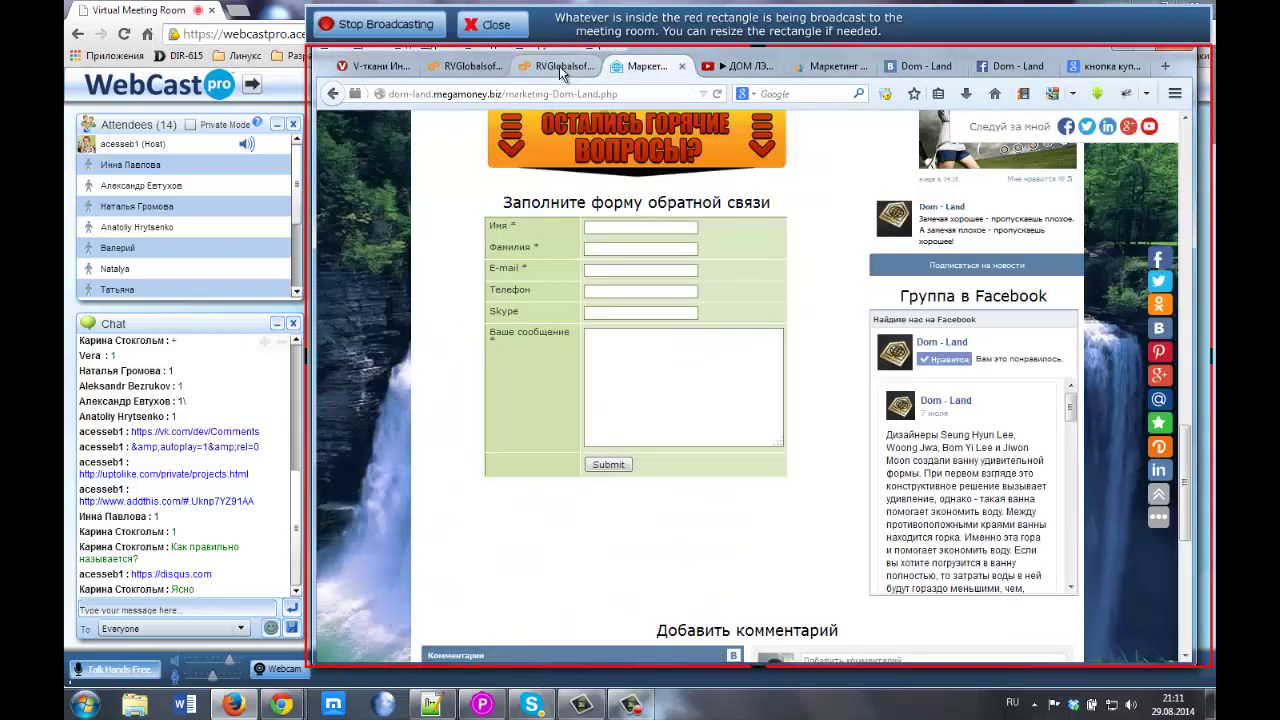
click(559, 66)
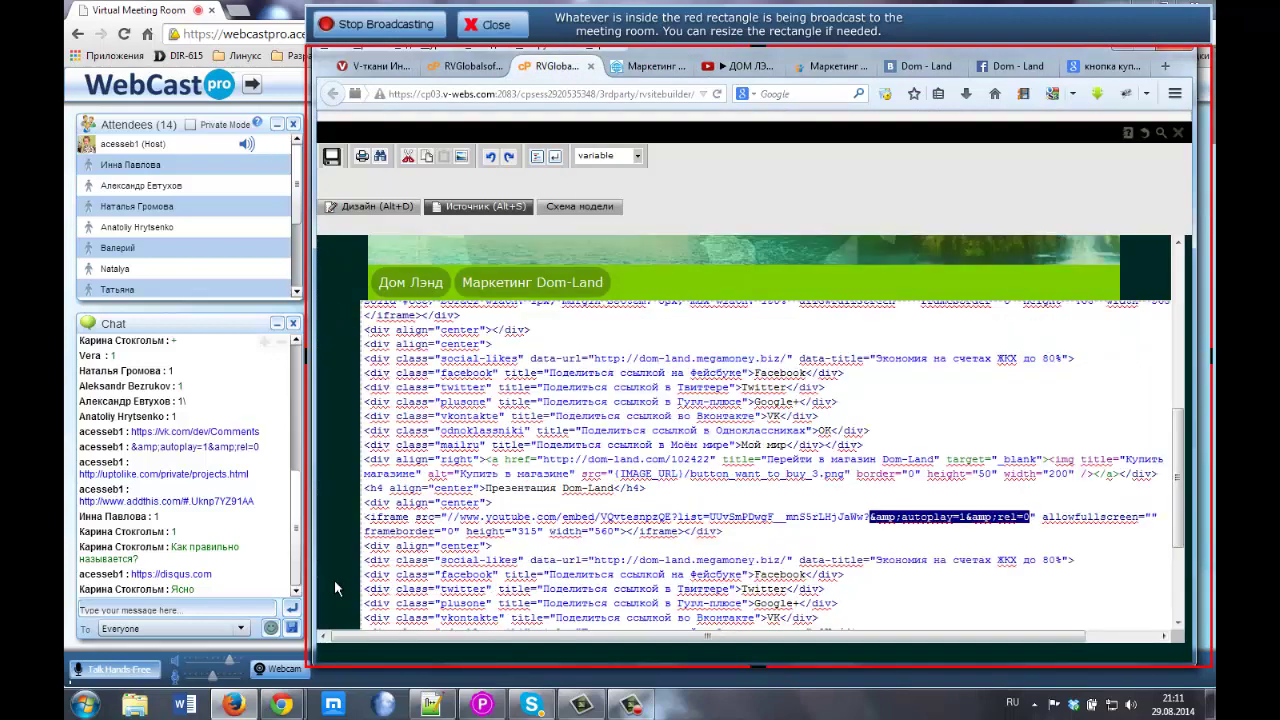
Return the Маркетинг Dom-Land page from source view to Design (Дизайн) mode
scroll(333, 369, up, 10)
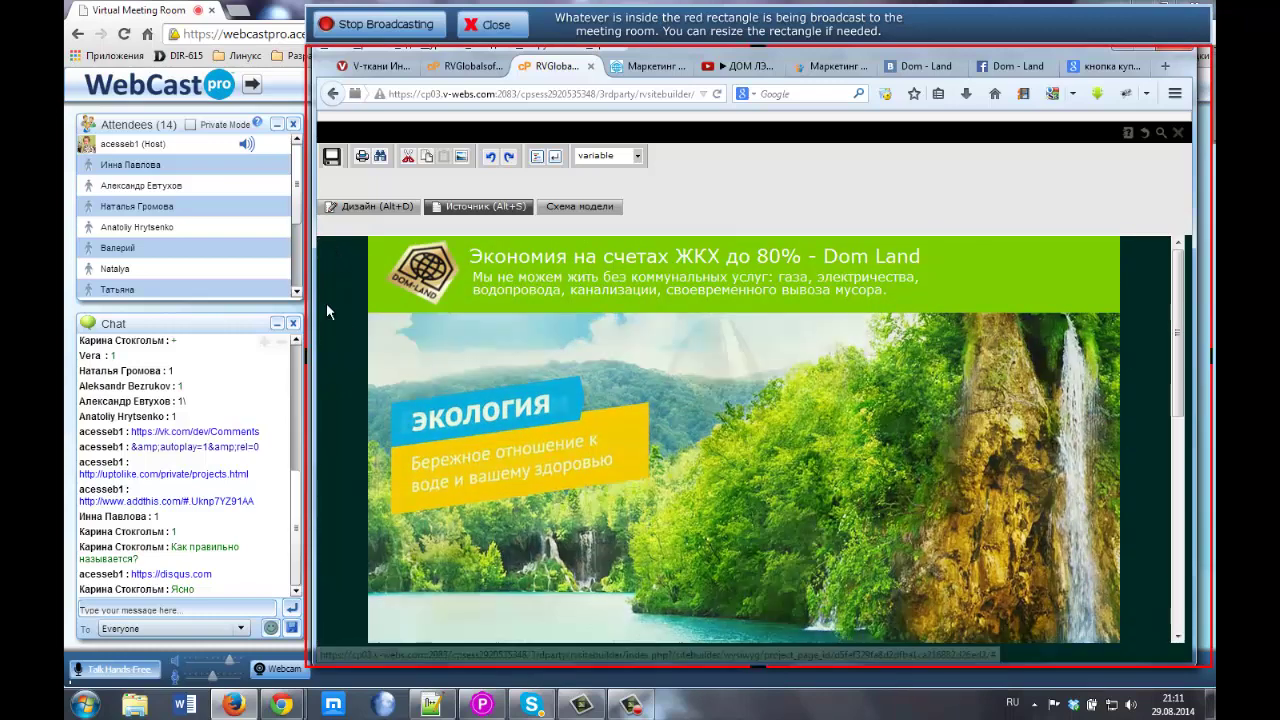
scroll(345, 344, down, 4)
scroll(349, 345, down, 2)
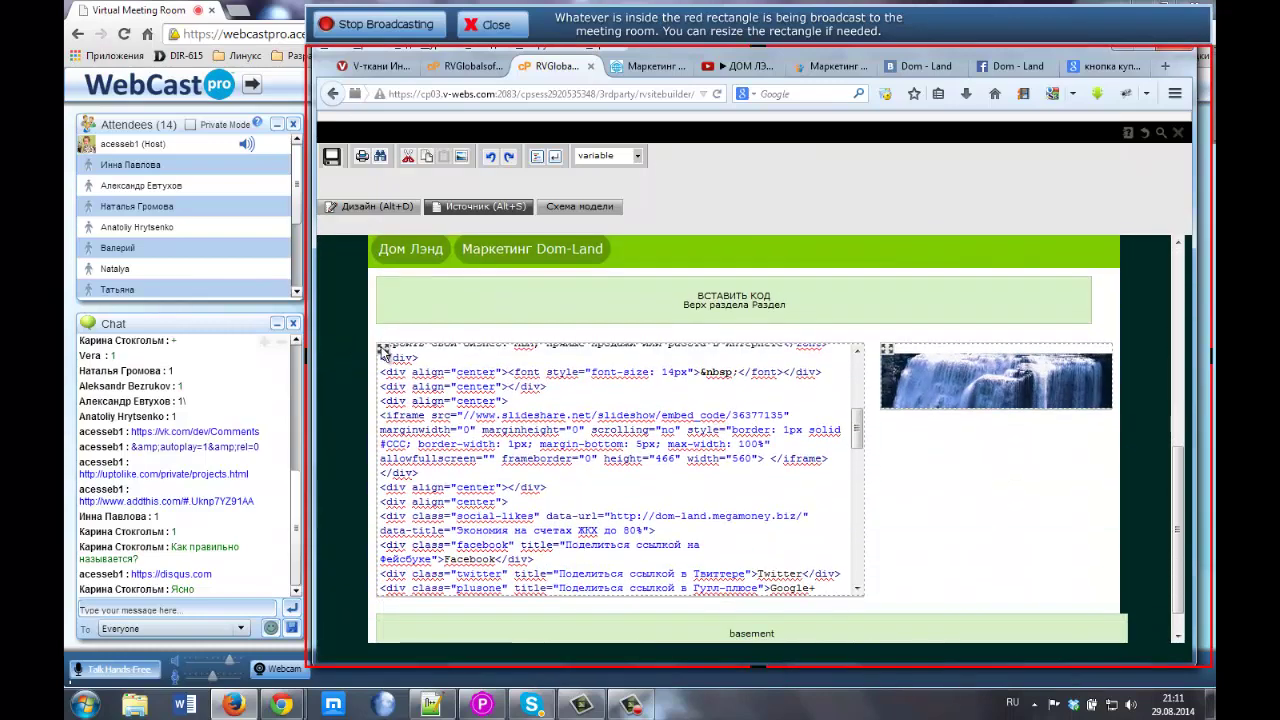
click(378, 352)
scroll(327, 396, up, 5)
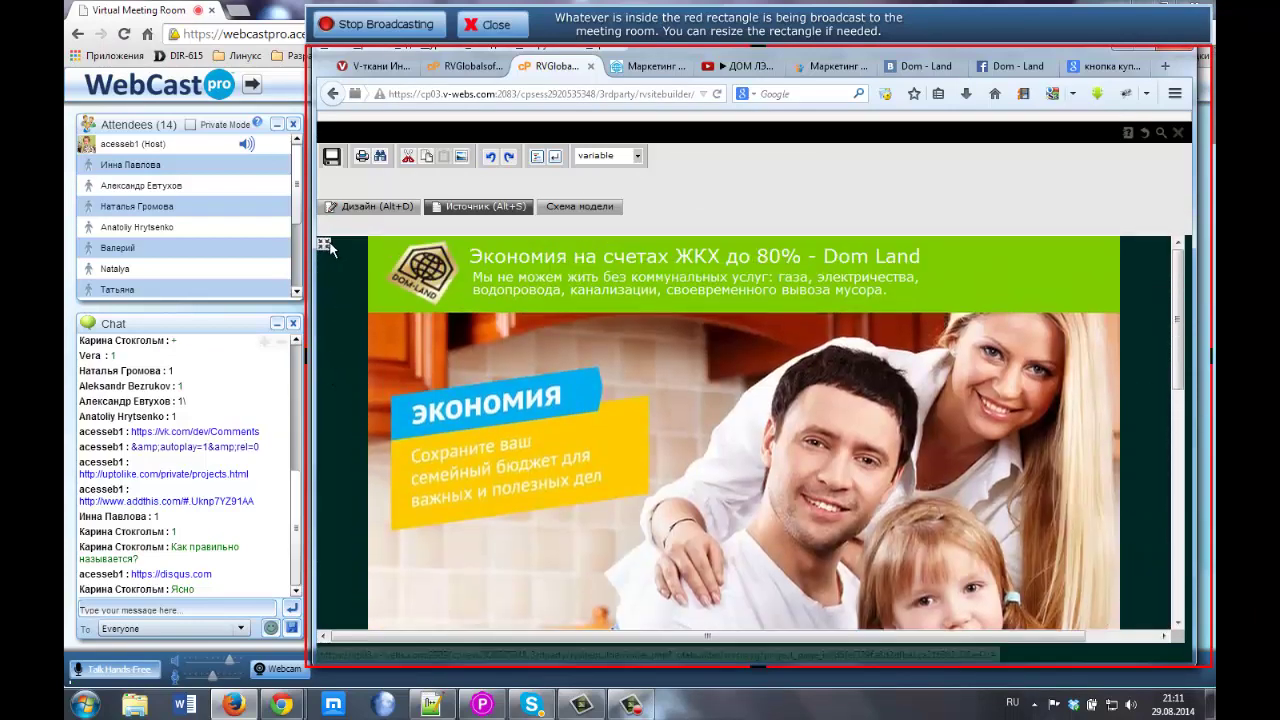
click(352, 207)
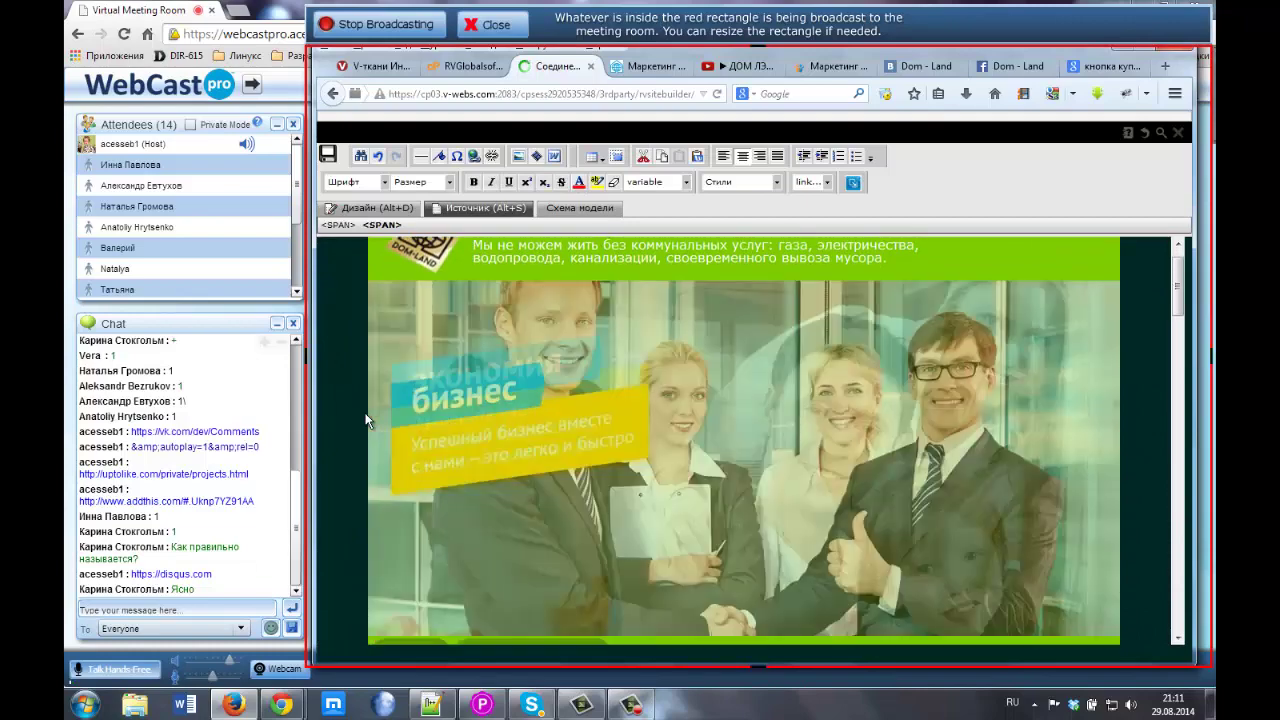
Pause the presentation video on the page and find the form block under the heading "Заполните форму обратной связи"
scroll(365, 400, down, 4)
scroll(367, 375, down, 5)
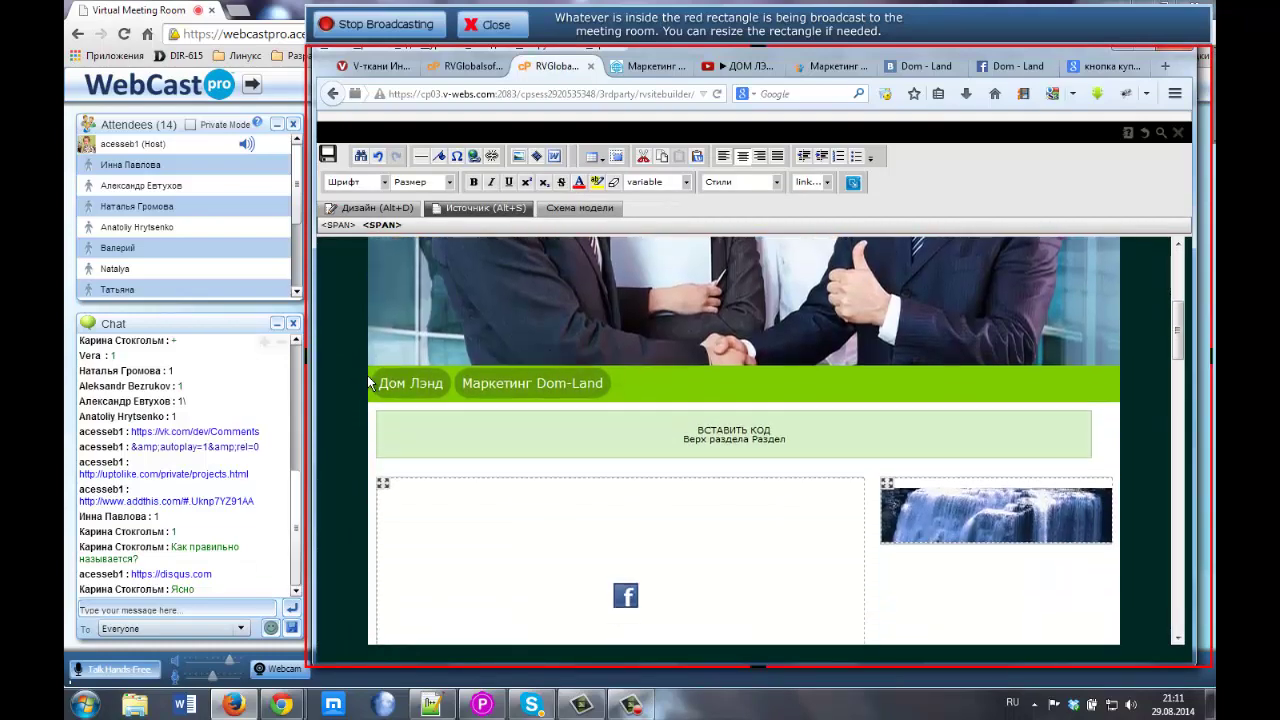
scroll(435, 362, down, 5)
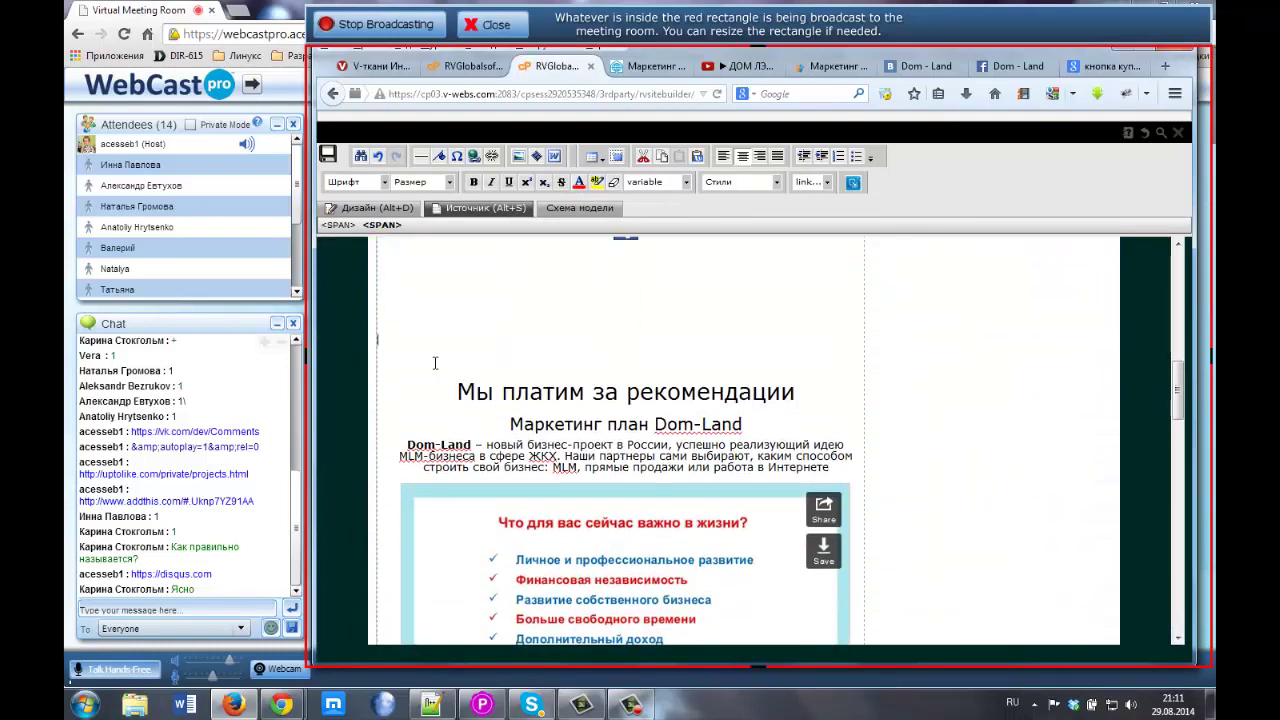
scroll(415, 450, down, 6)
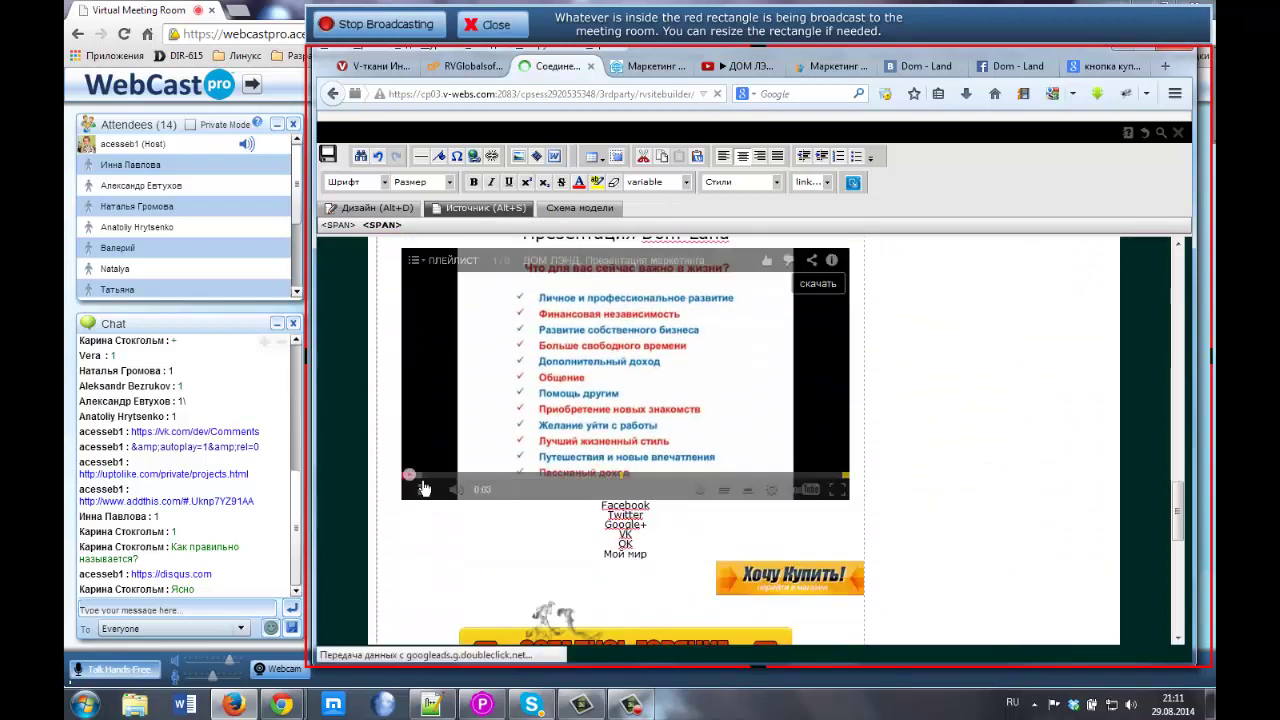
click(423, 489)
scroll(407, 415, up, 1)
scroll(407, 415, down, 5)
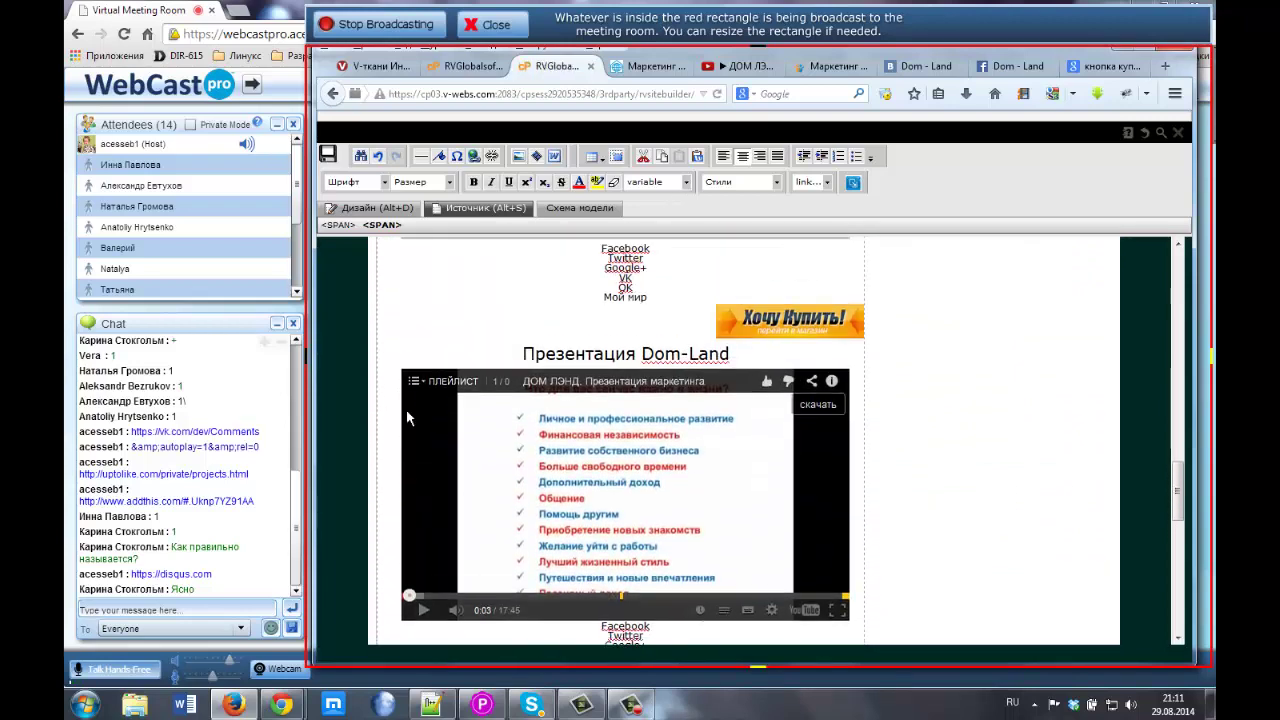
scroll(453, 427, down, 3)
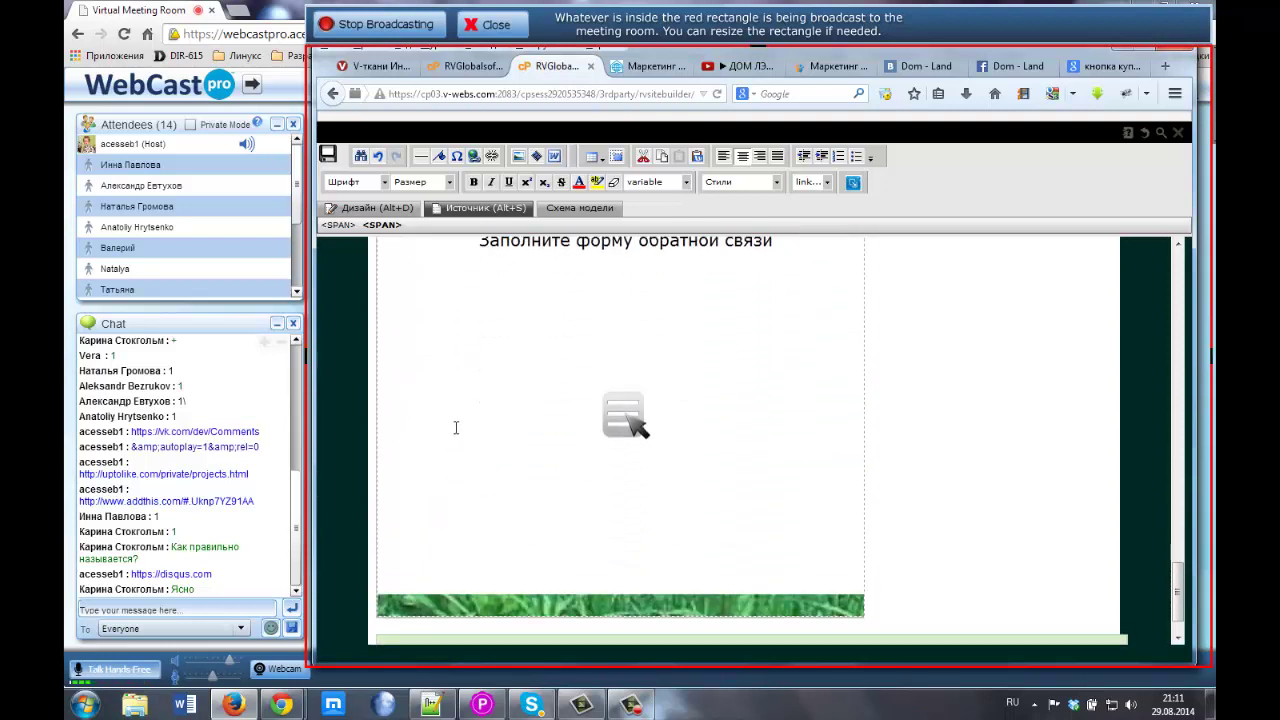
scroll(453, 427, up, 1)
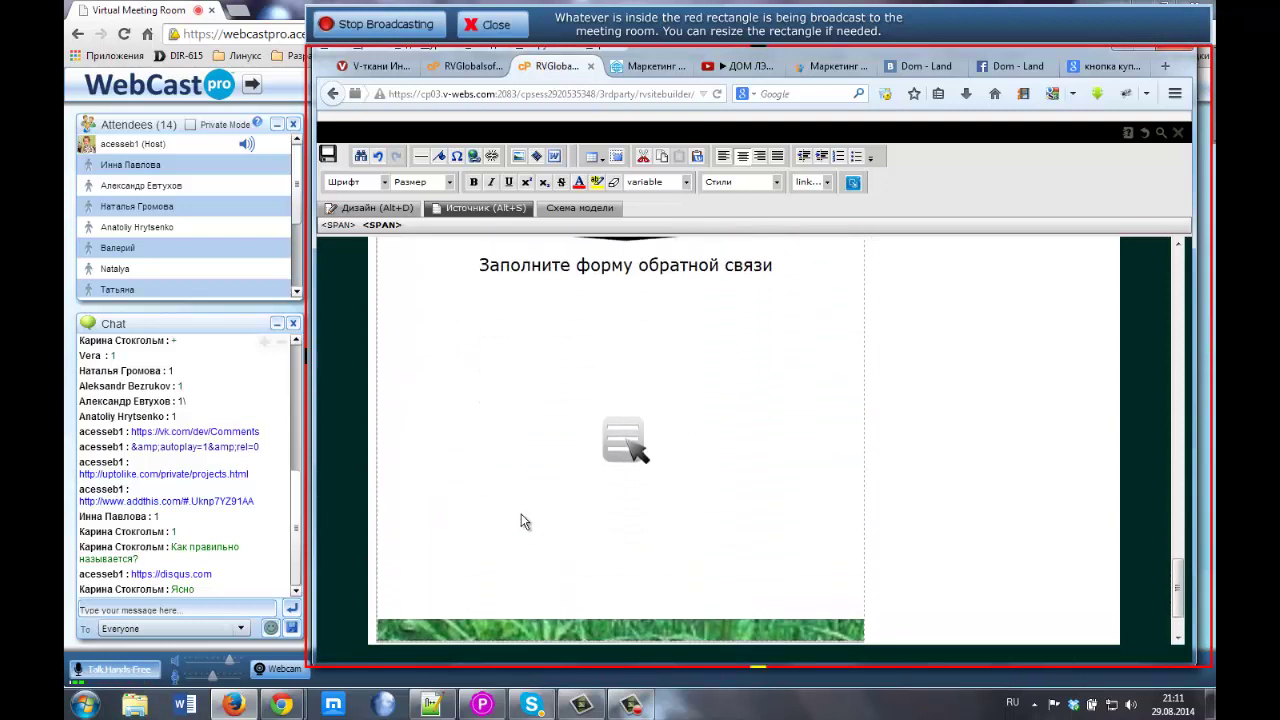
Add an empty line below the heading "Заполните форму обратной связи" and open the form (Форма) component dialog there
click(617, 440)
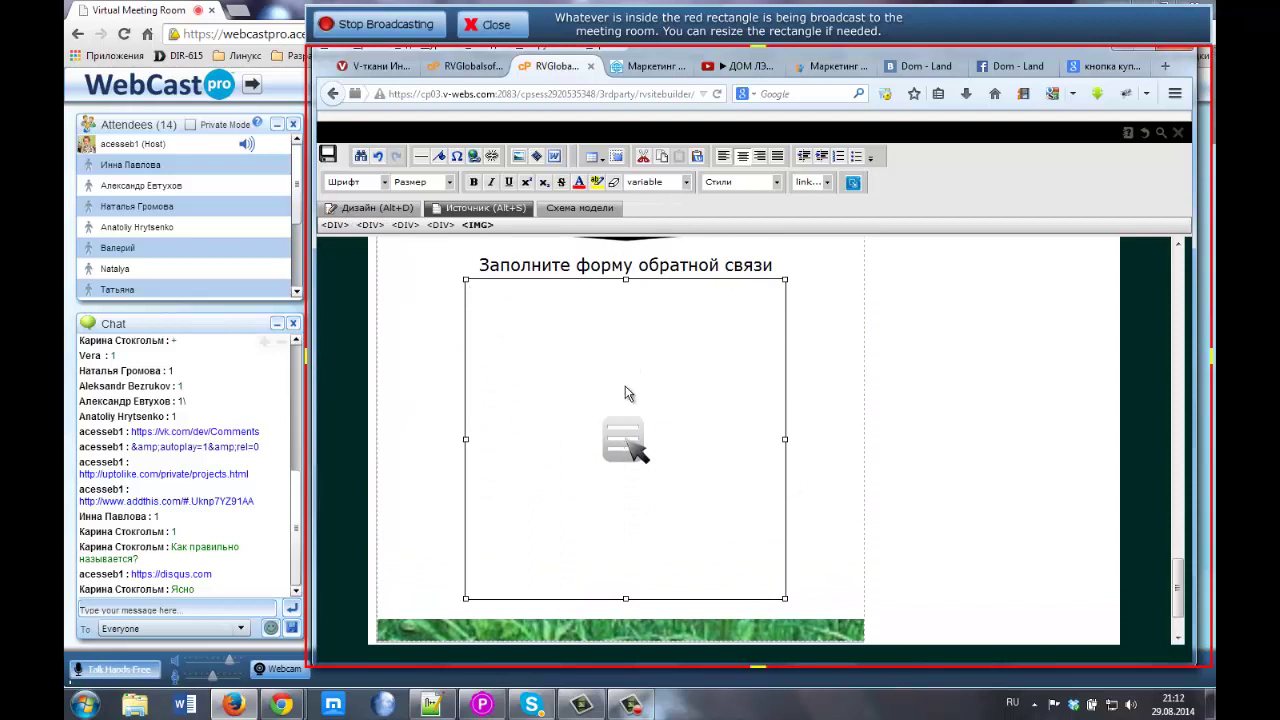
click(779, 266)
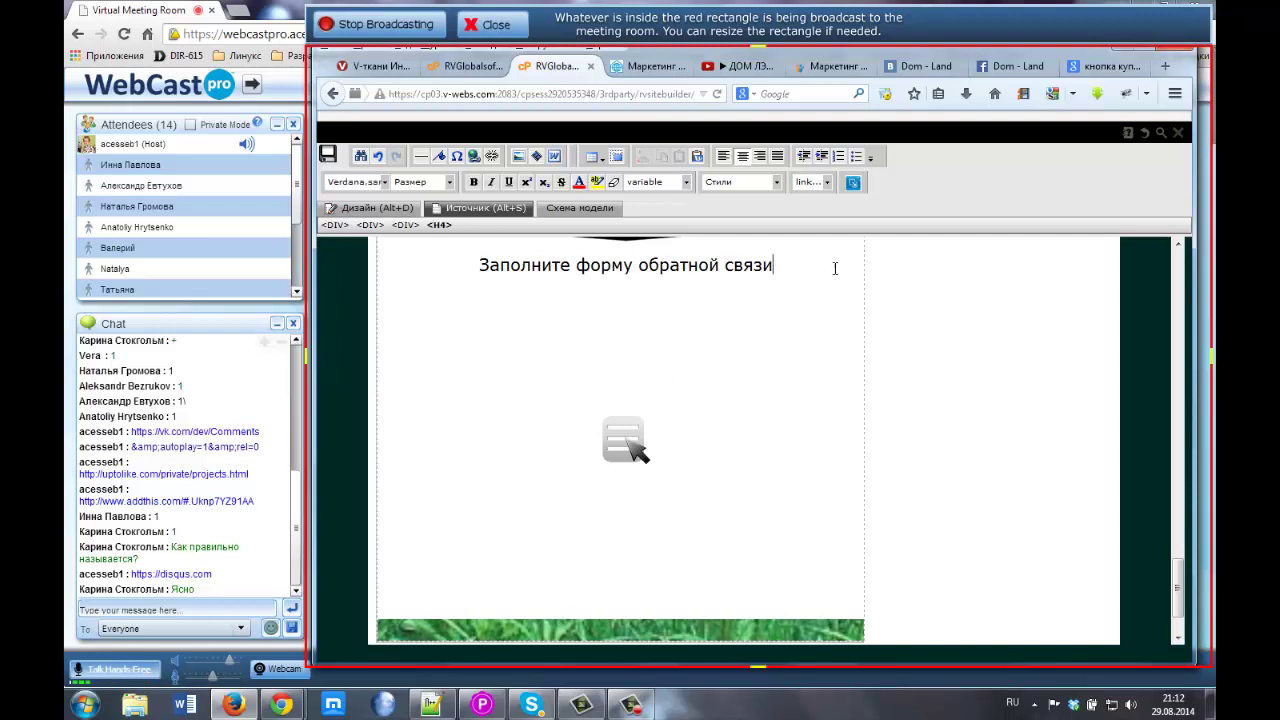
key(Return)
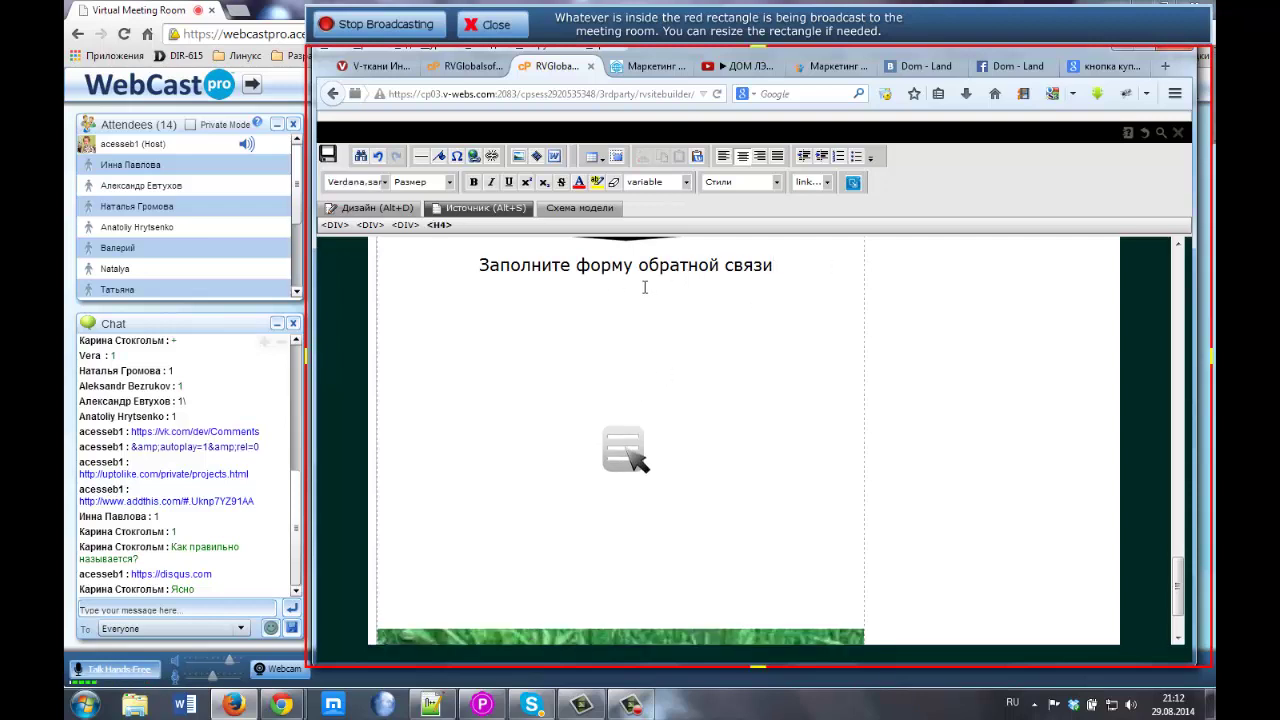
click(852, 185)
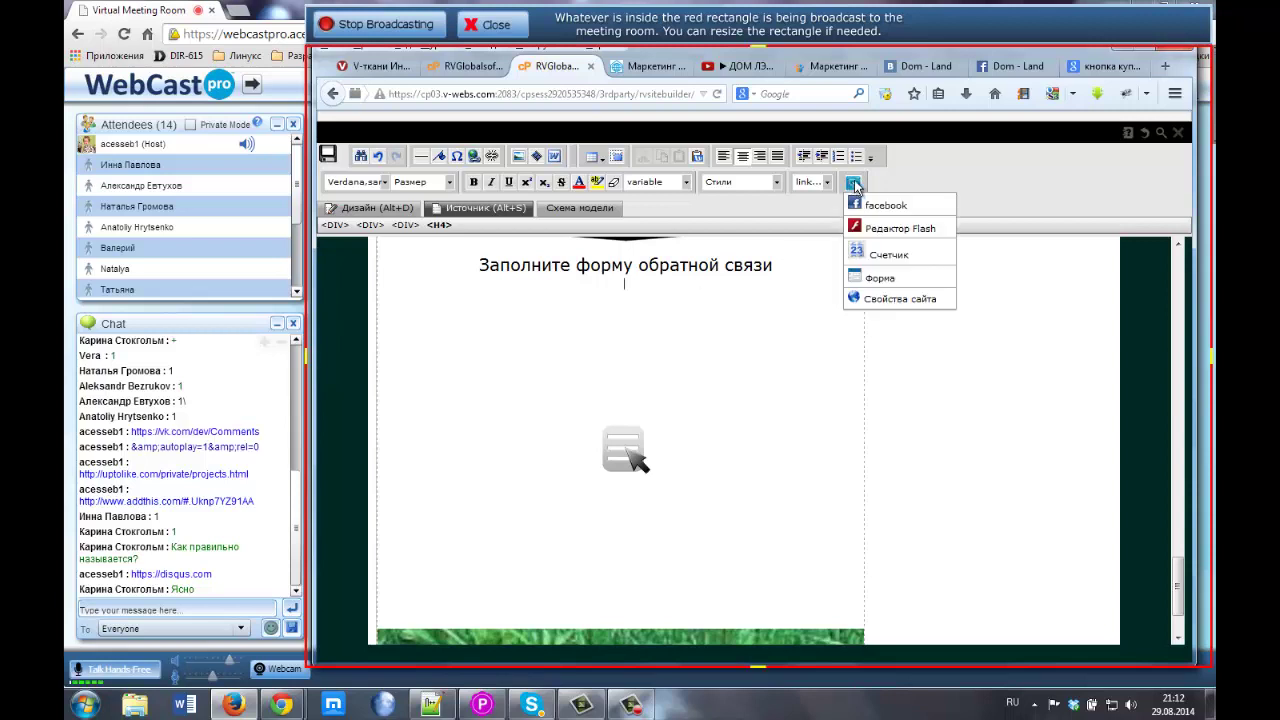
click(887, 284)
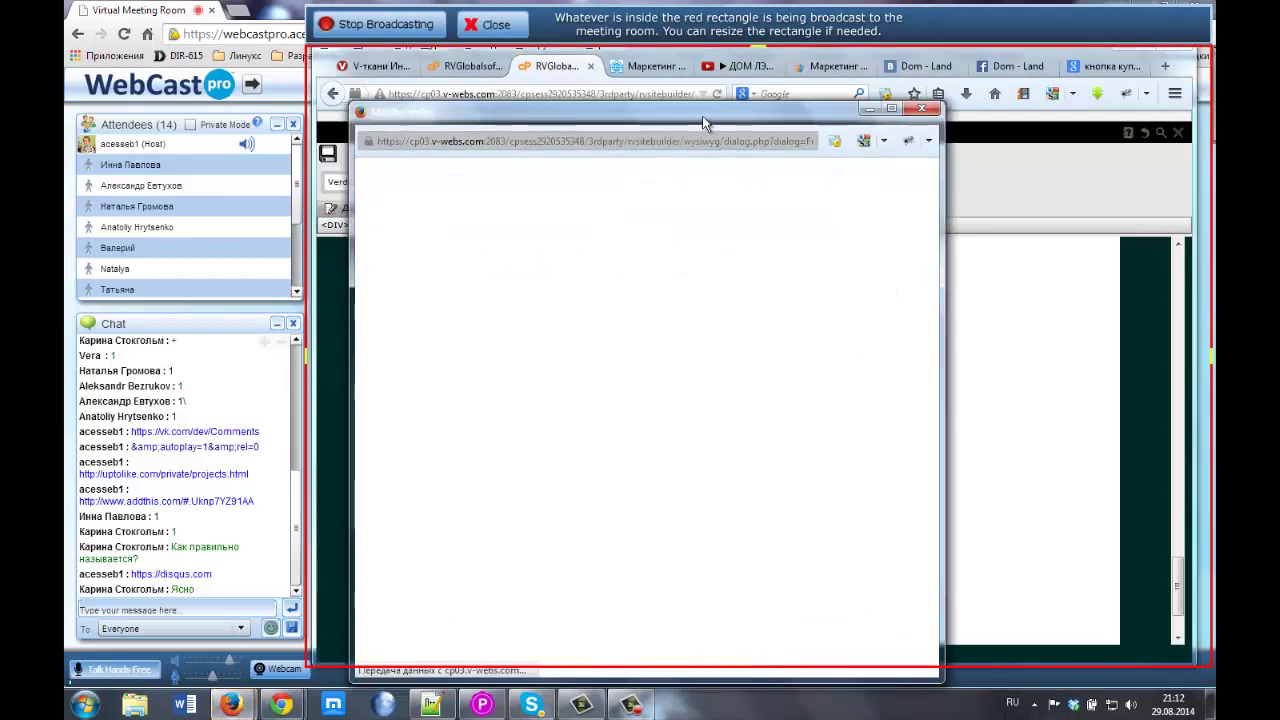
drag(706, 108, 724, 80)
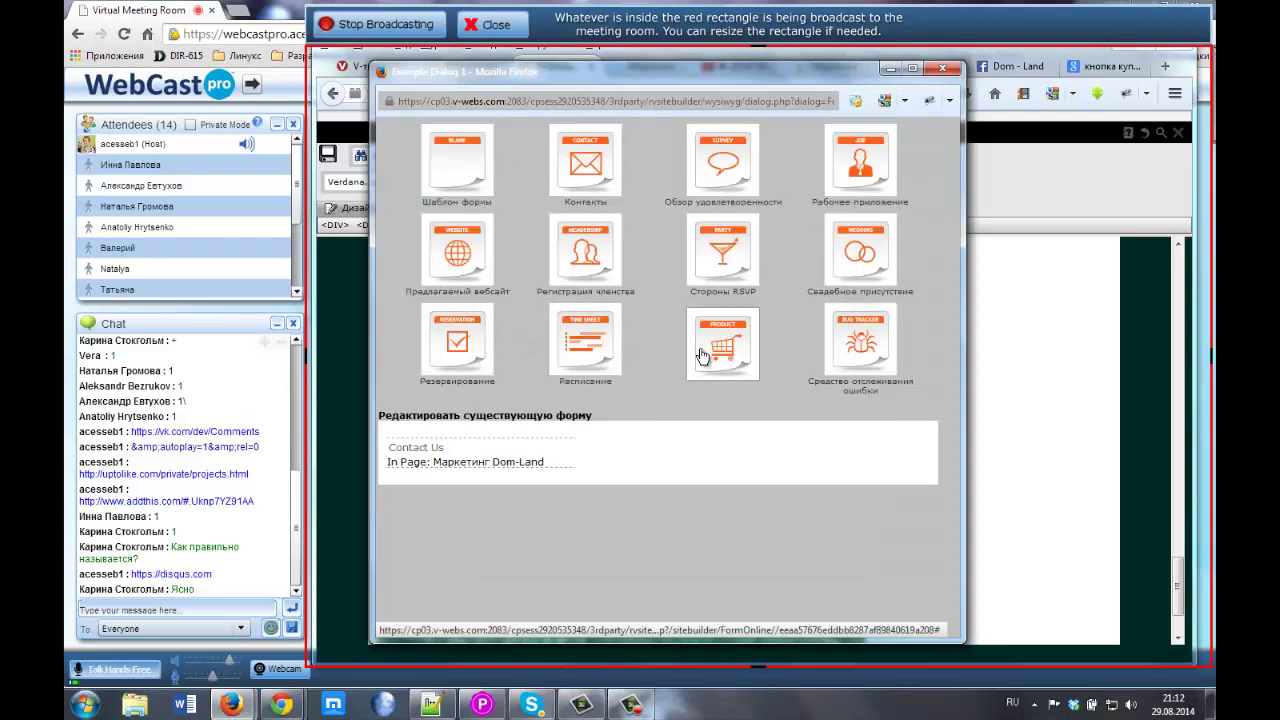
Look over the actions for the existing Contact Us form and create a new form from the PRODUCT template
right_click(405, 465)
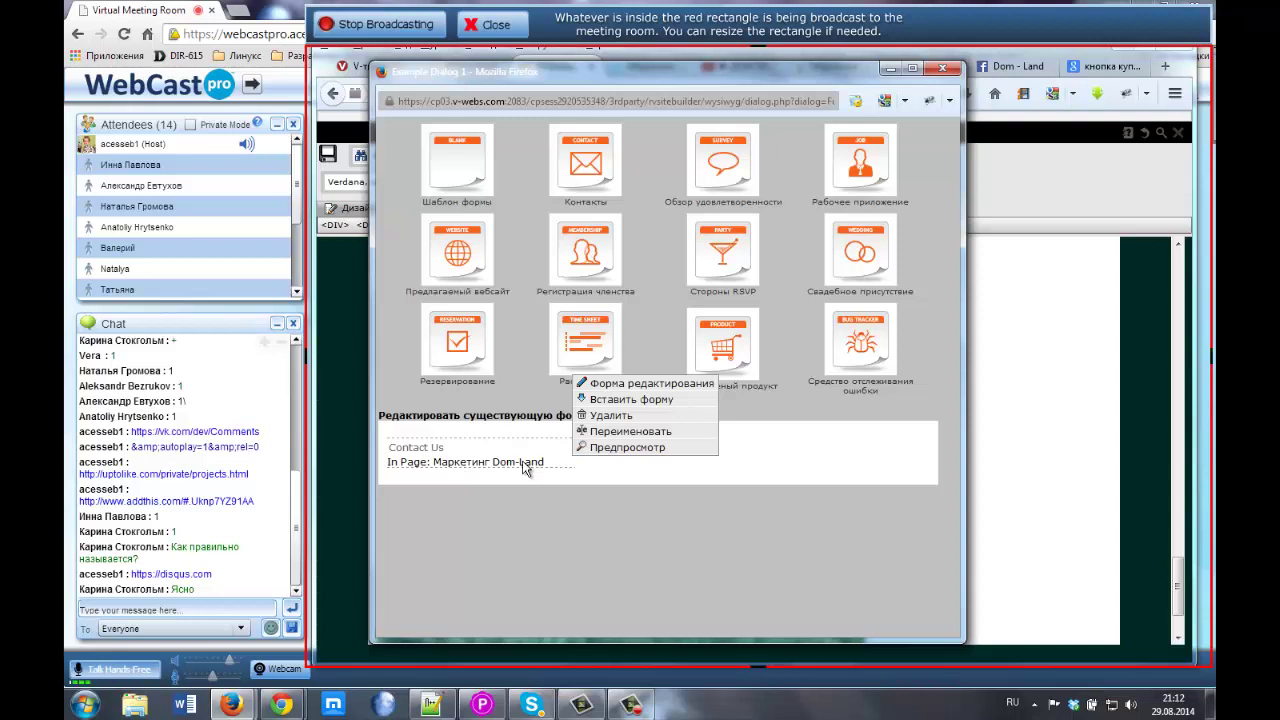
click(516, 409)
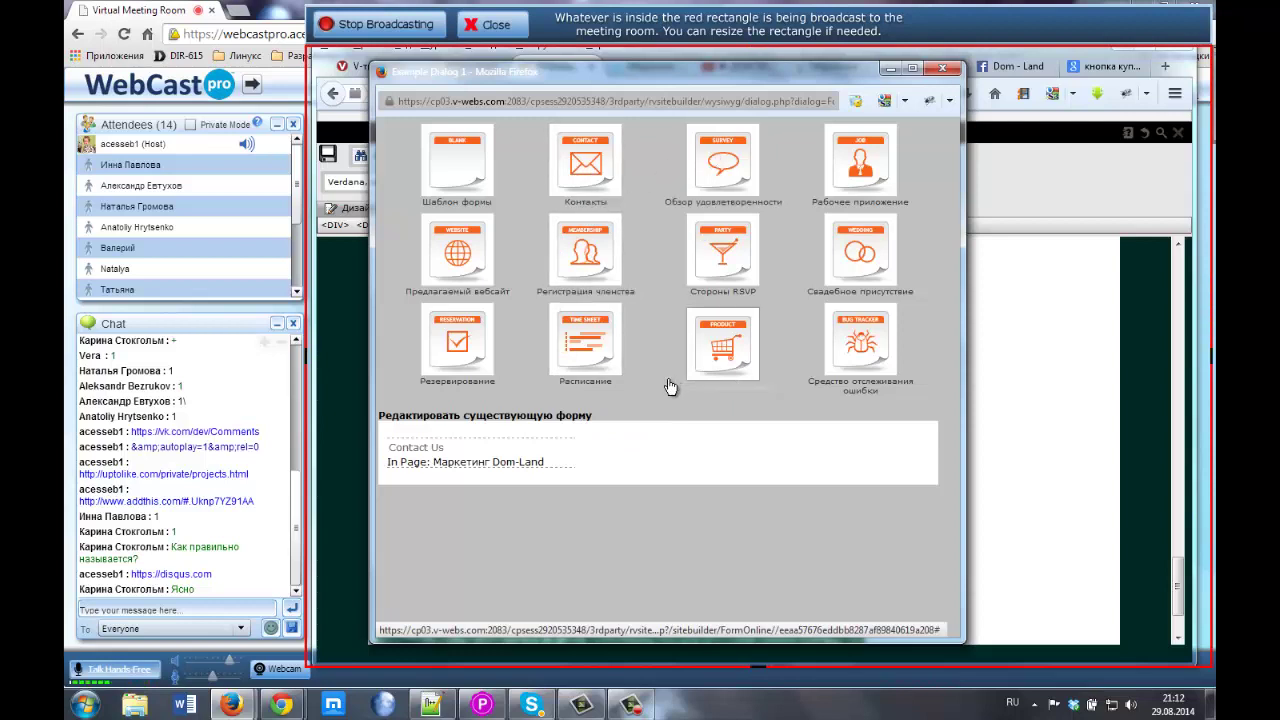
click(734, 350)
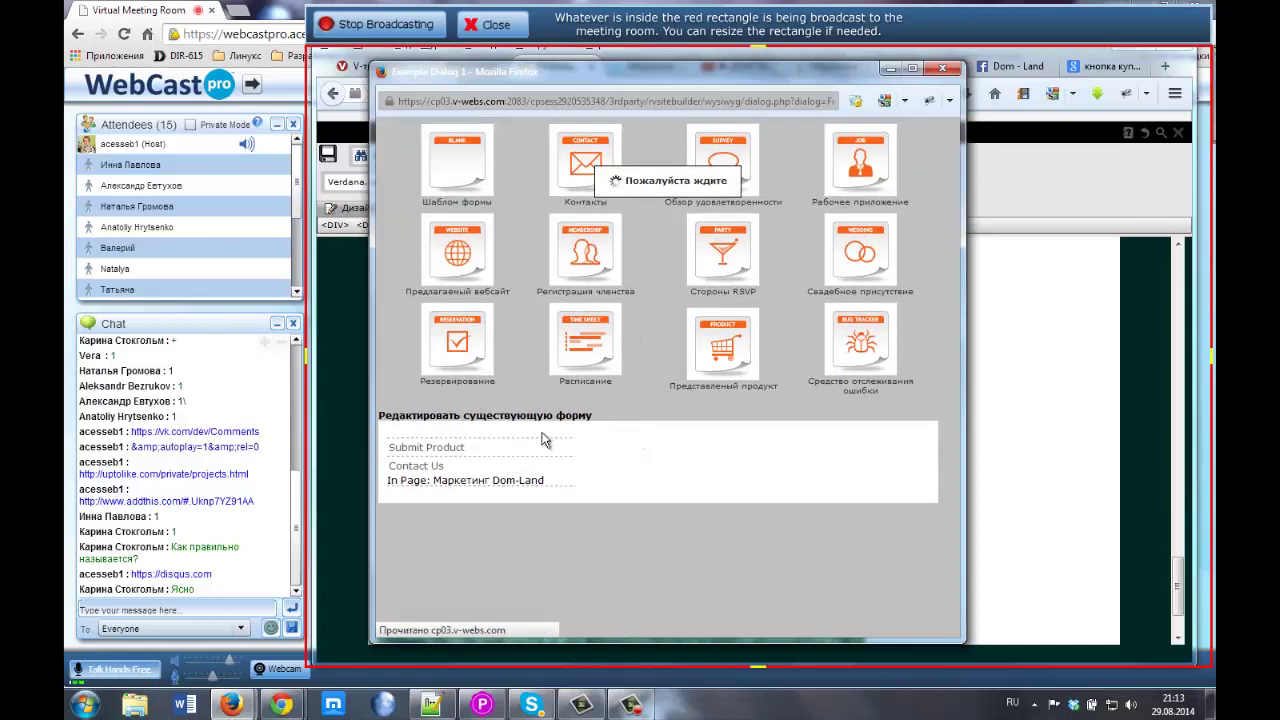
right_click(714, 466)
click(760, 480)
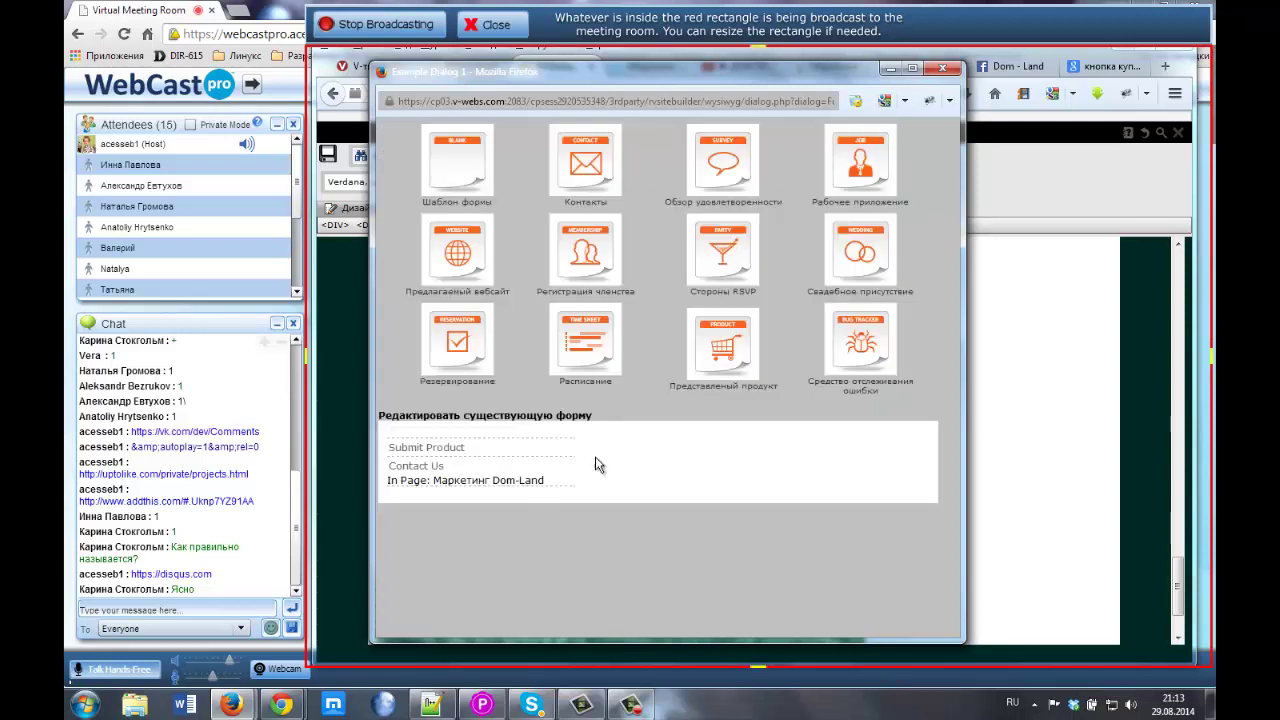
Compare the actions offered for the Submit Product and Contact Us forms, then preview the Submit Product form and close the preview
click(438, 467)
click(451, 449)
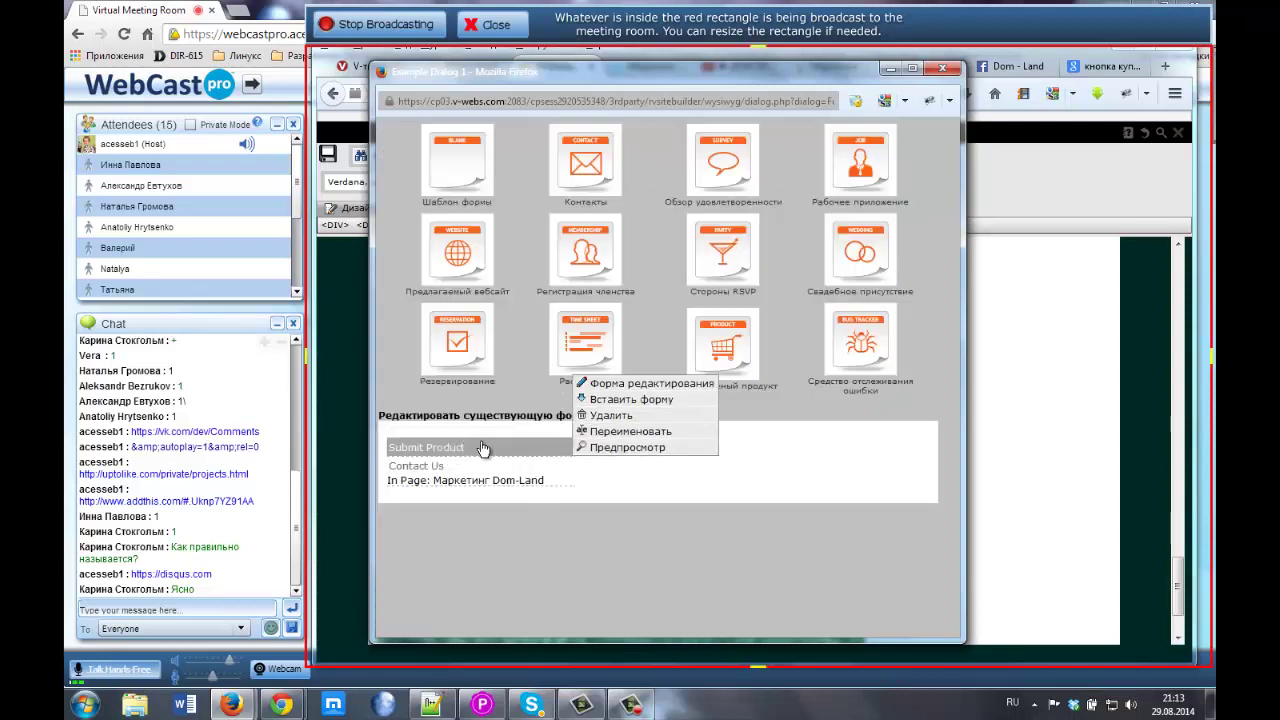
click(471, 467)
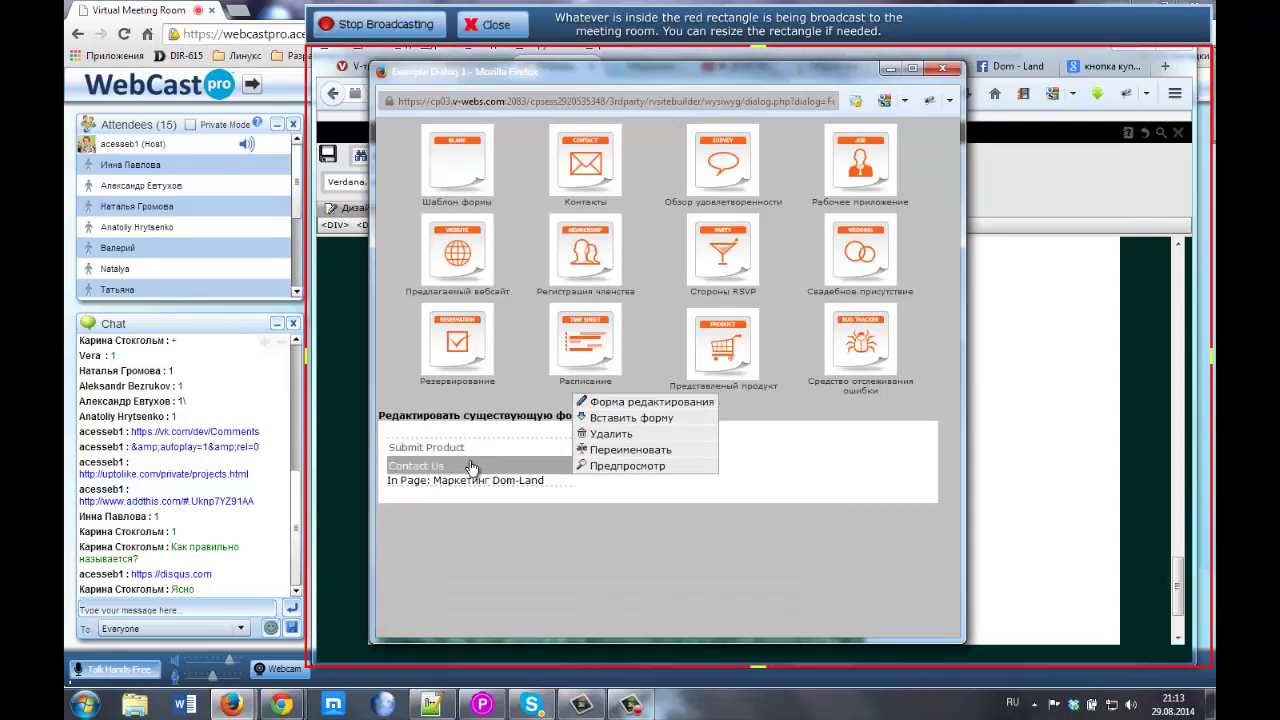
click(478, 449)
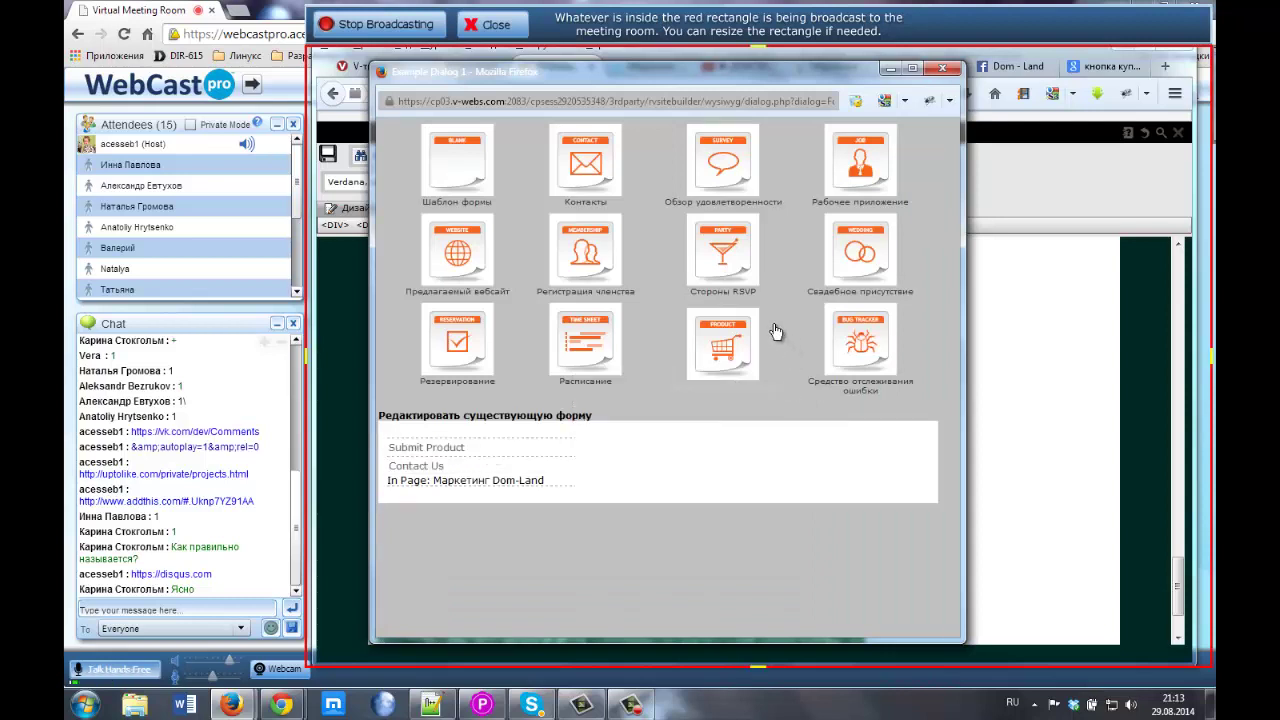
click(520, 449)
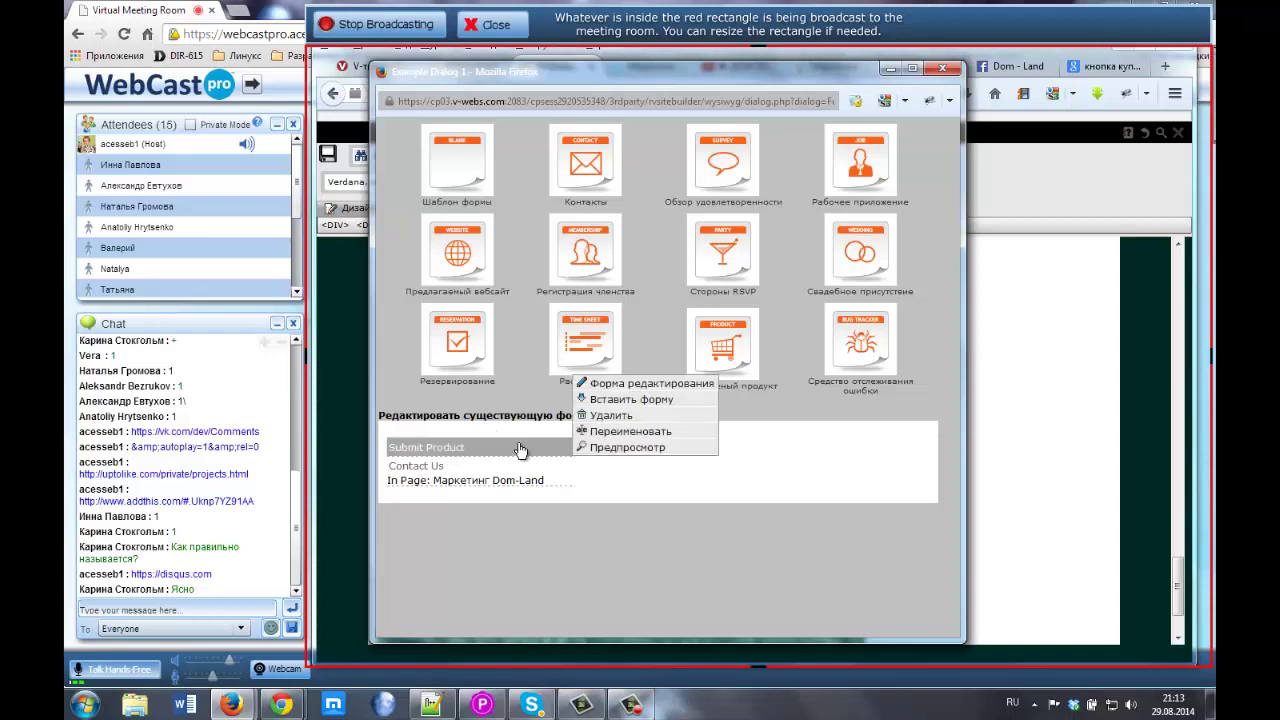
click(625, 448)
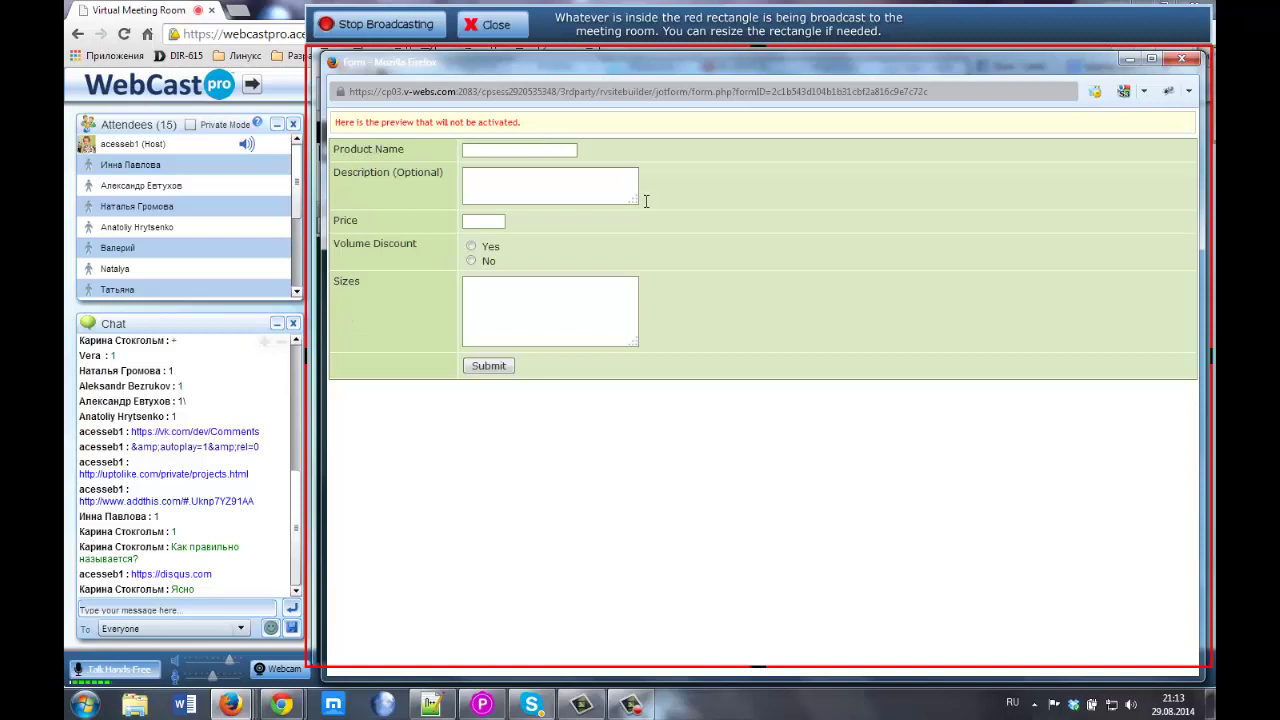
click(1186, 60)
Open the Submit Product form for editing in the Form Builder
click(448, 450)
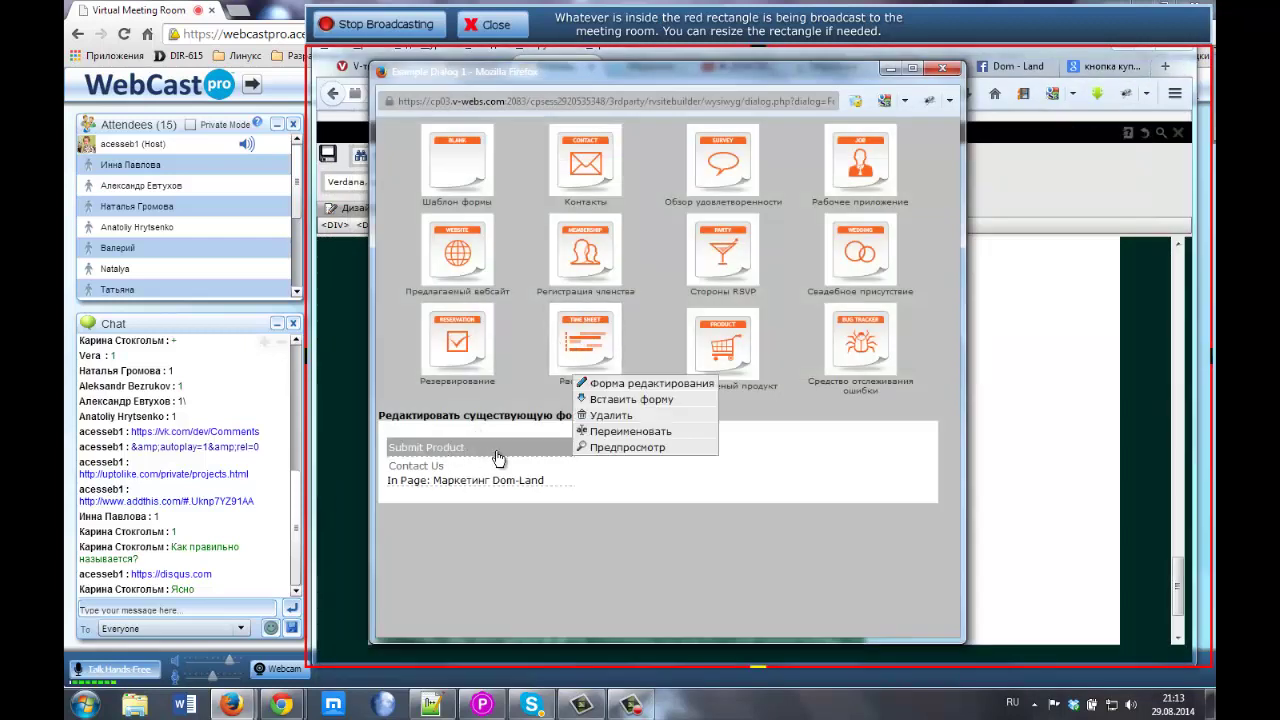
click(652, 389)
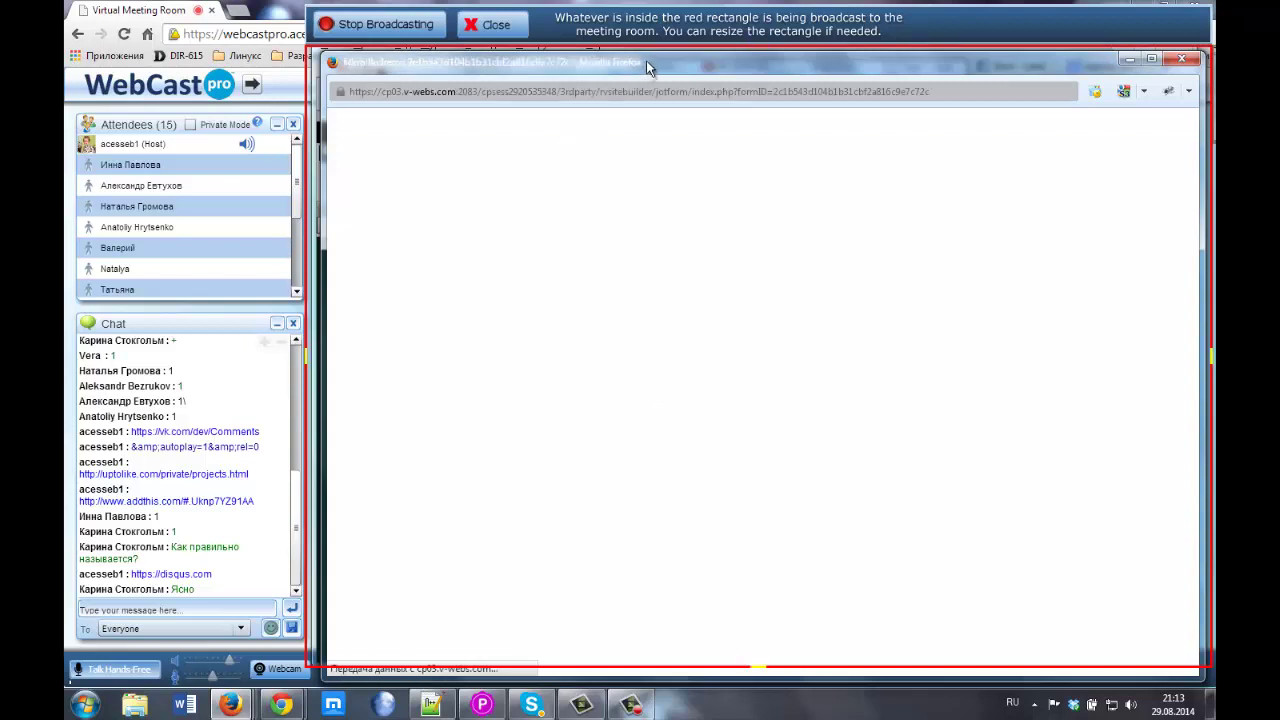
drag(651, 64, 649, 55)
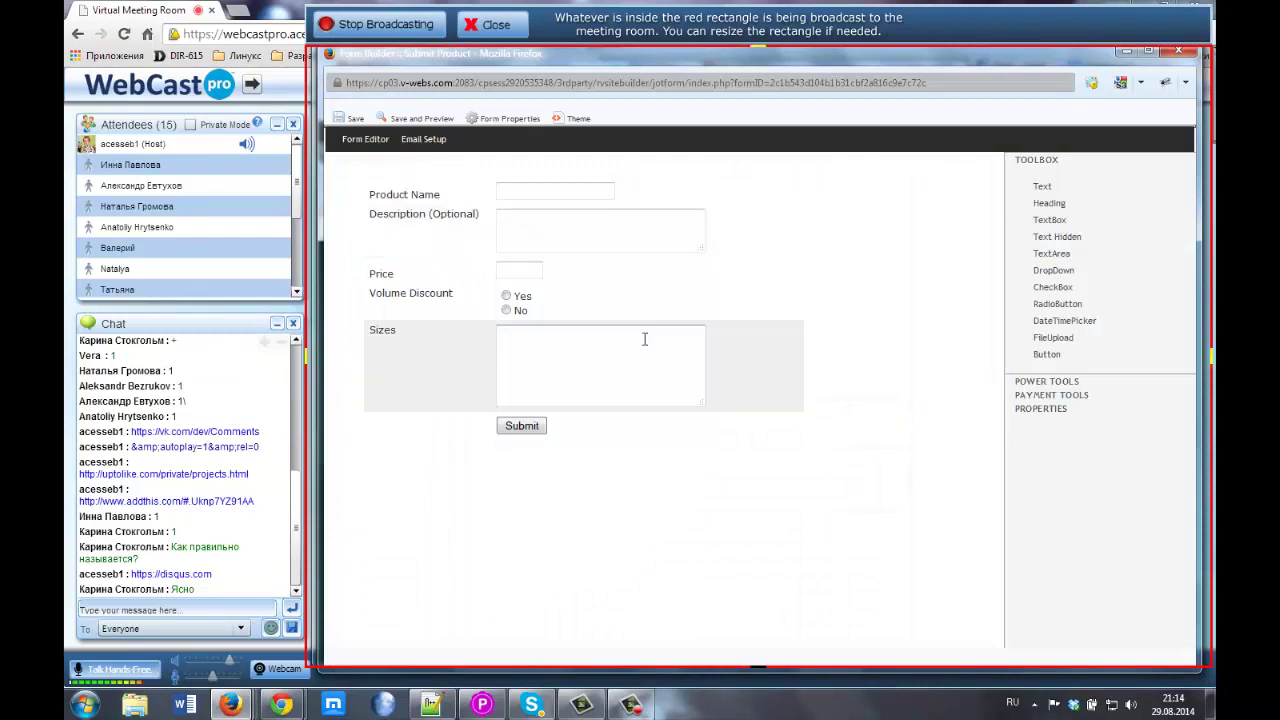
Rename the Product Name, Description (Optional) and Price labels to "Название продукта", "Описание" and "Прайс"
click(394, 193)
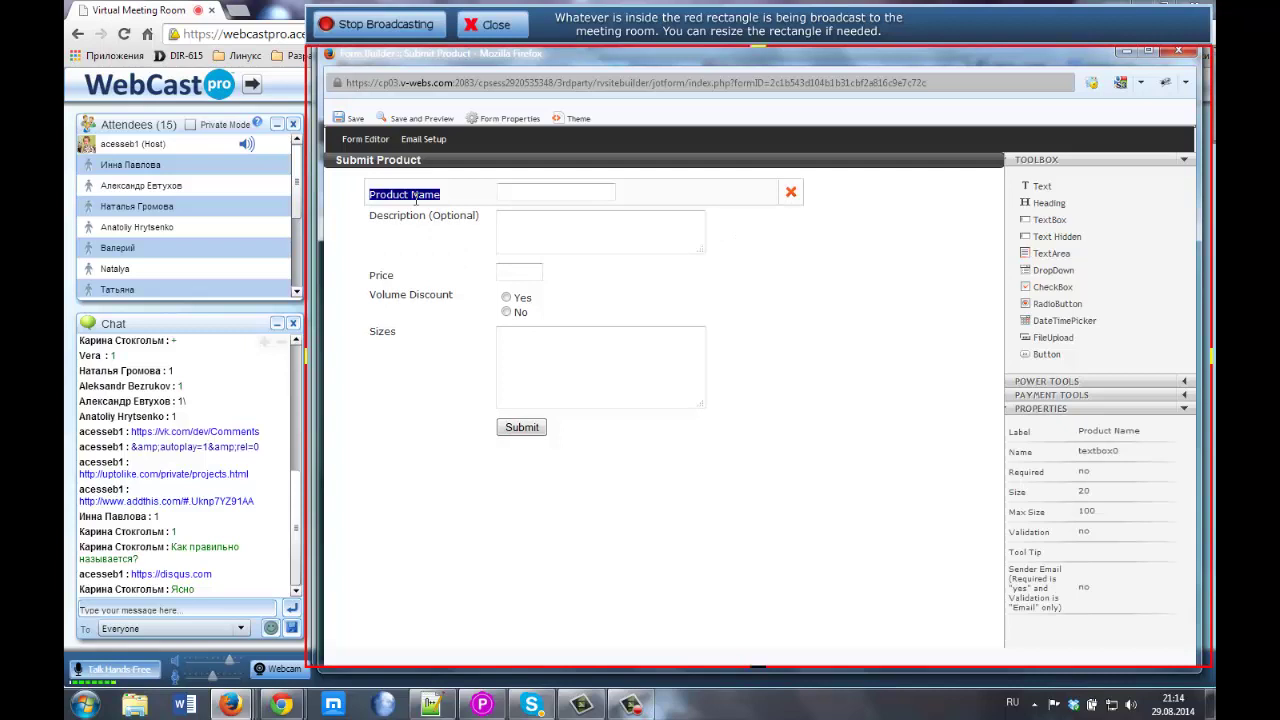
key(BackSpace)
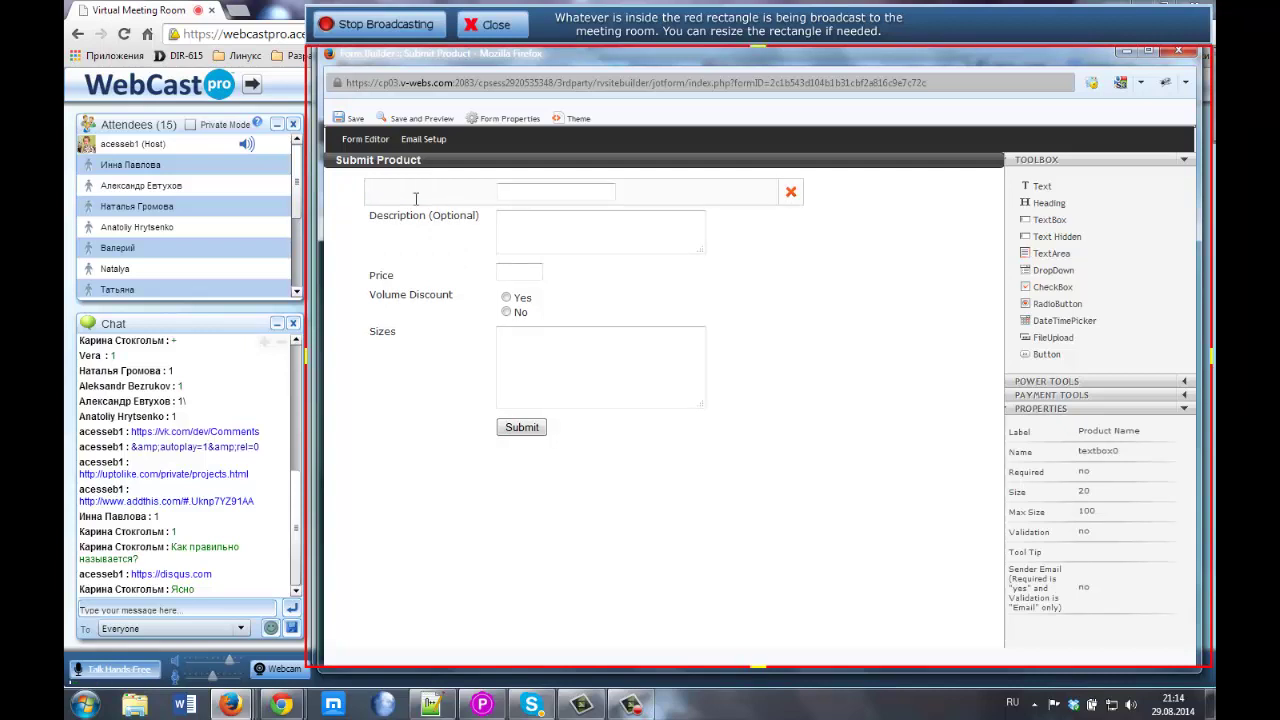
text(Название продукта)
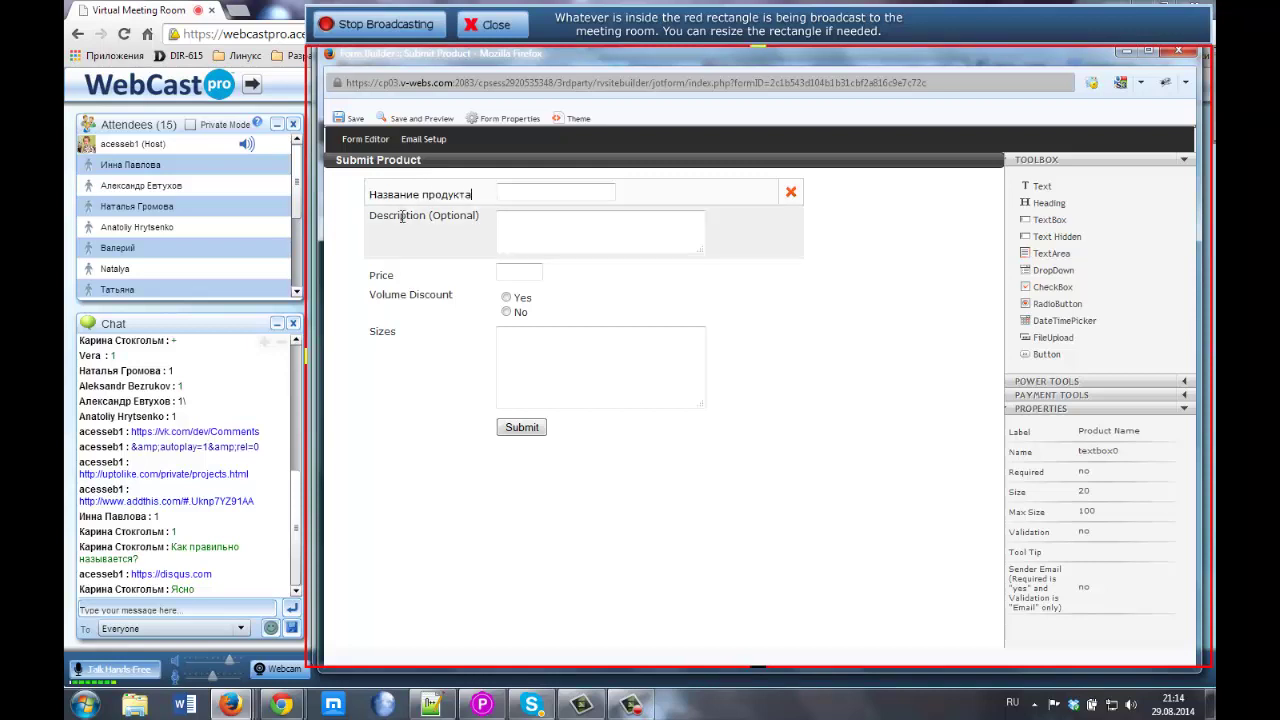
click(388, 220)
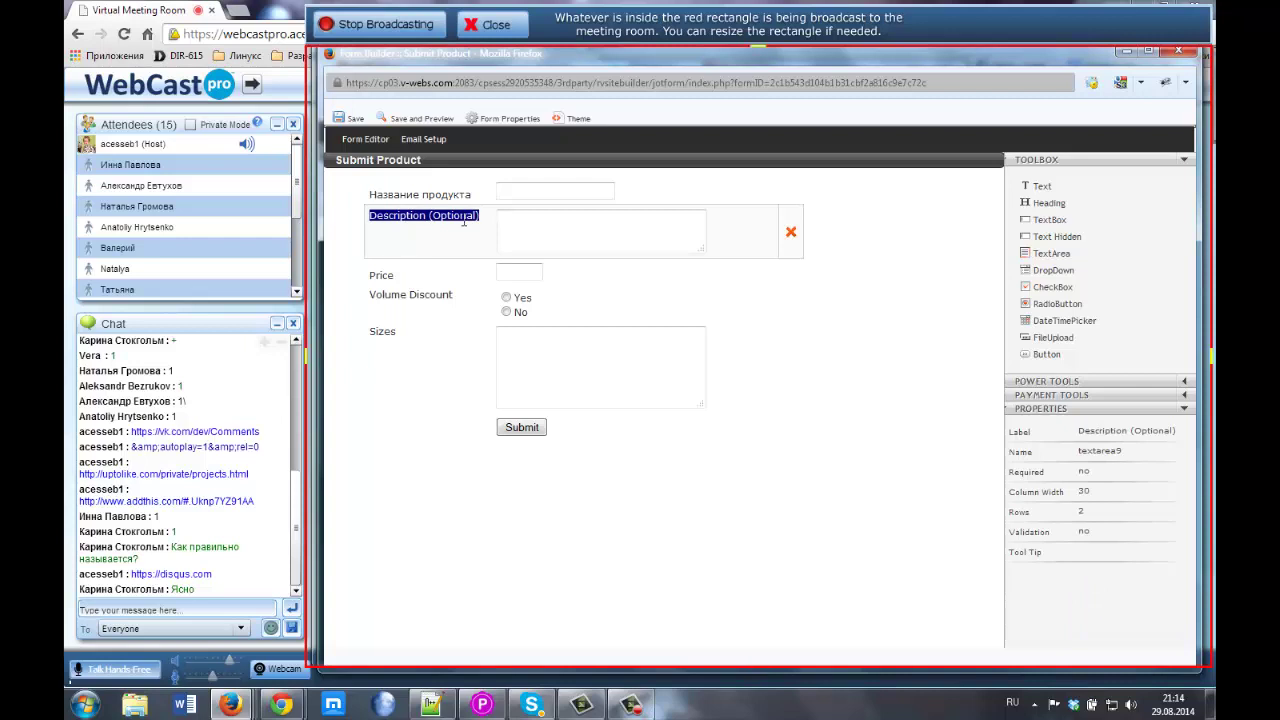
text(Описание)
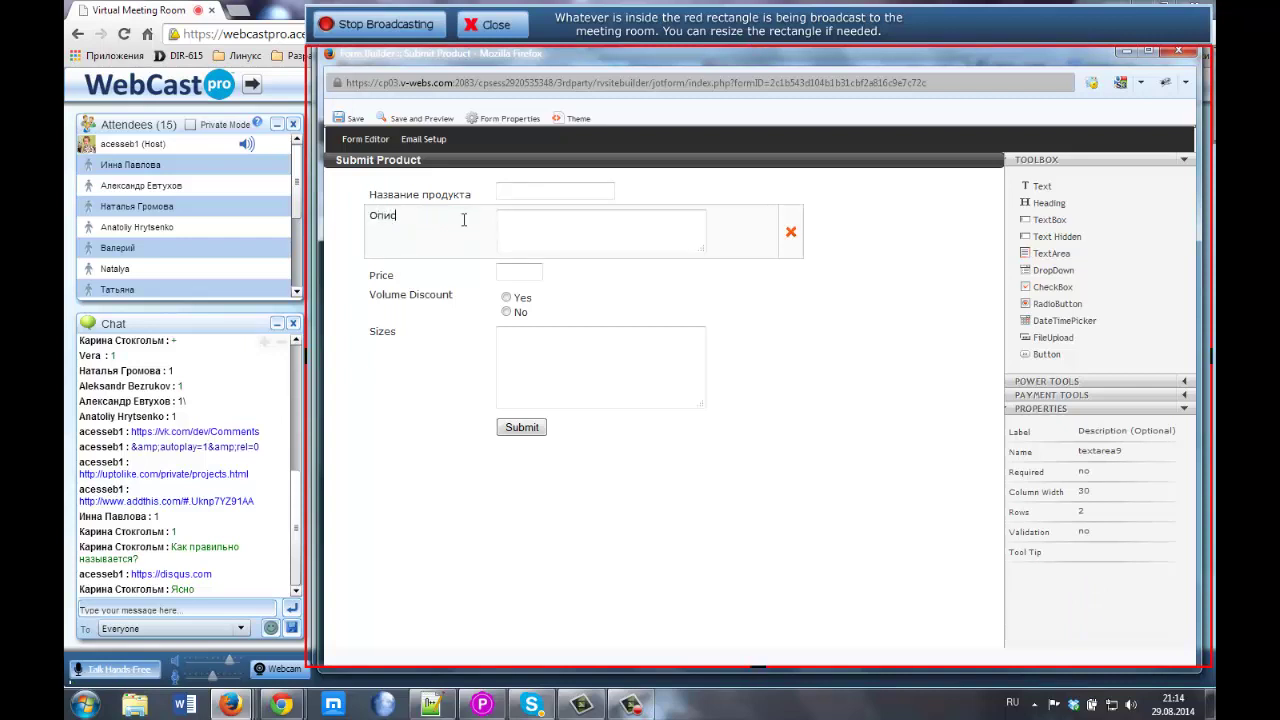
click(388, 272)
text(Прайс)
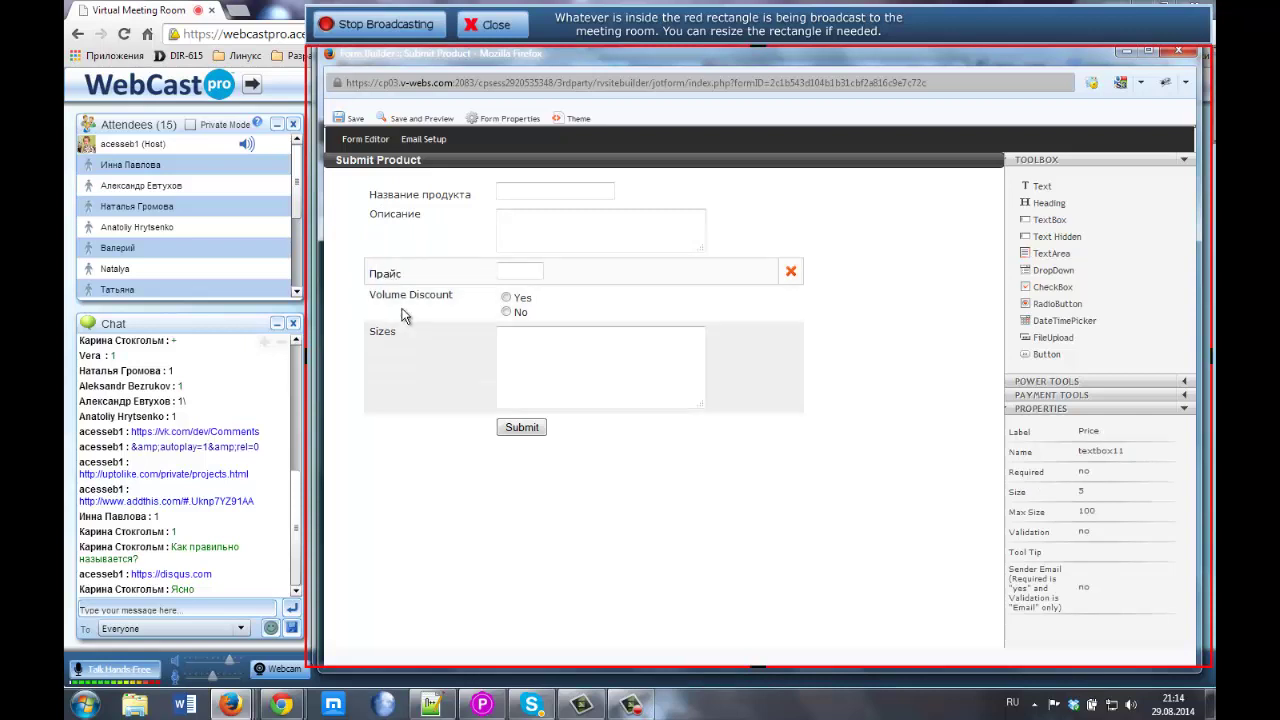
Add a Text element between the "Описание" and "Прайс" fields and delete it again
click(398, 295)
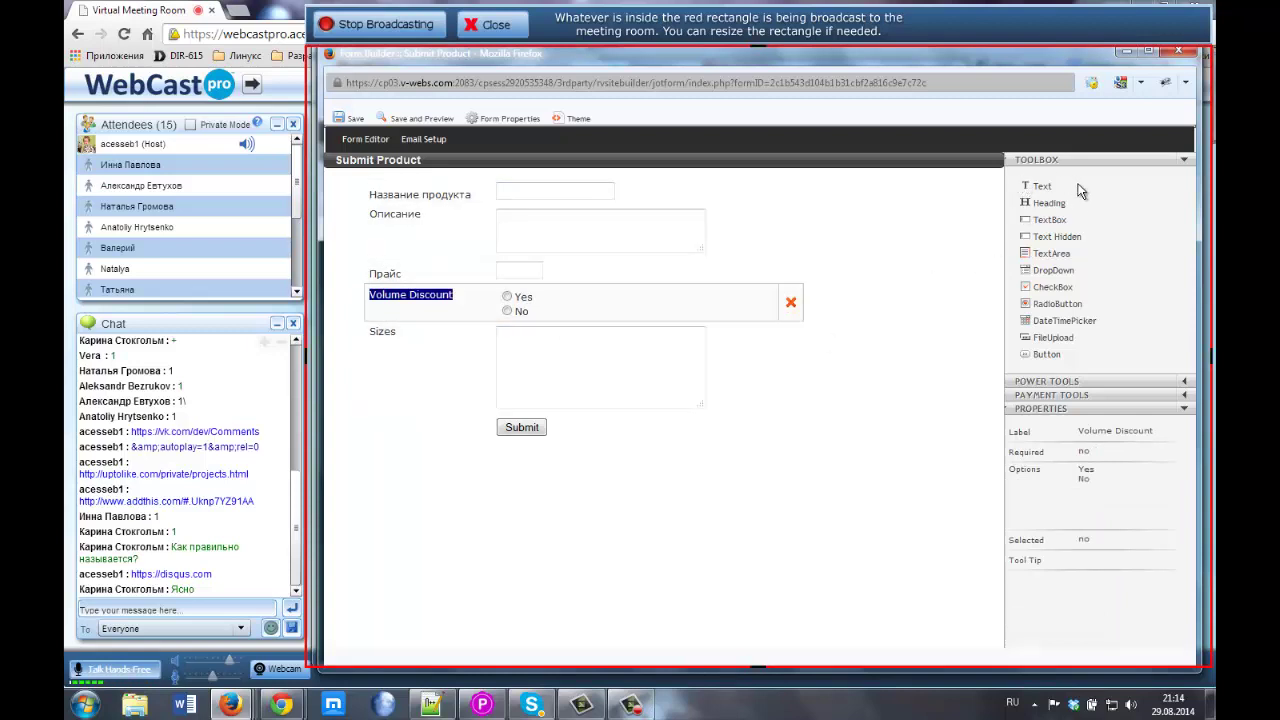
drag(1040, 187, 512, 234)
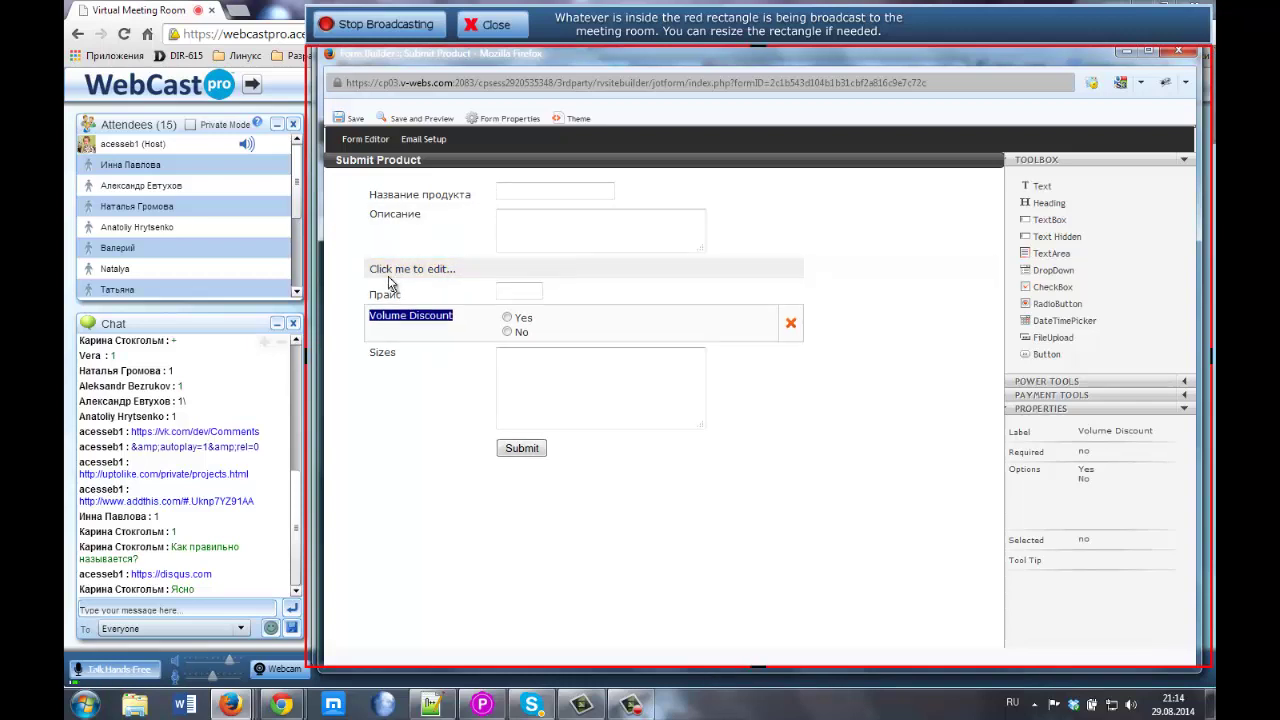
click(455, 268)
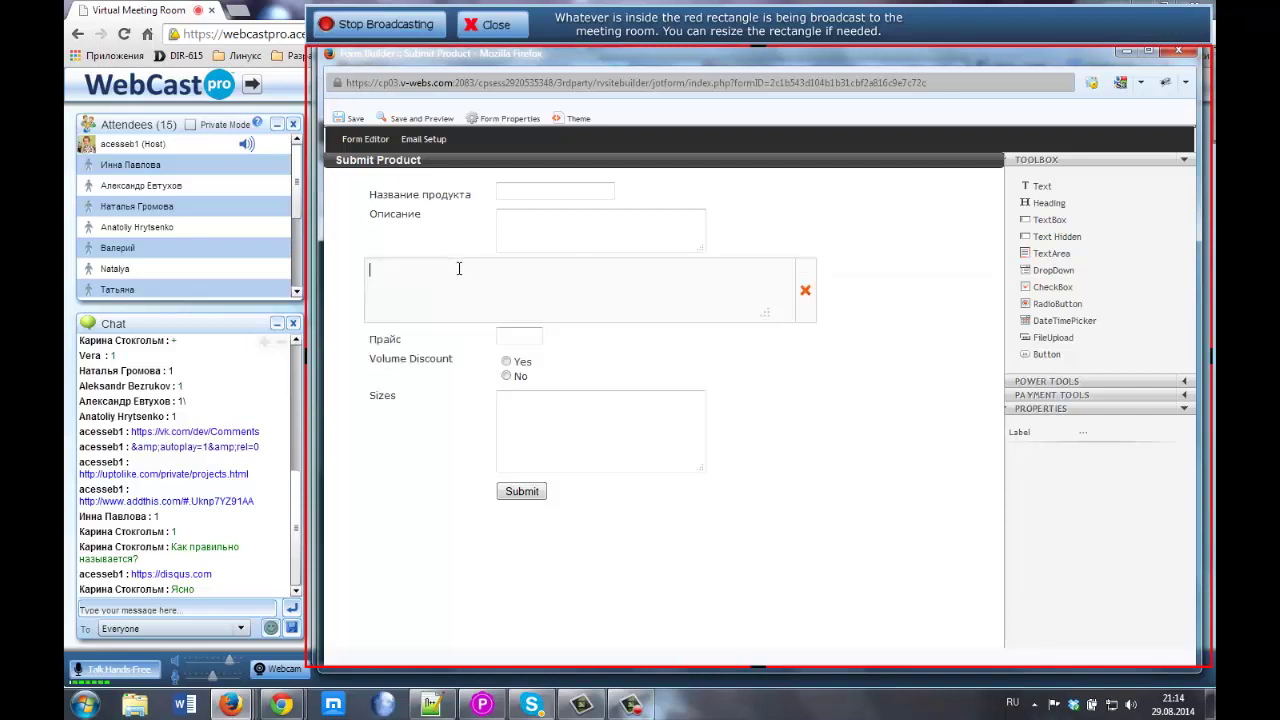
click(806, 290)
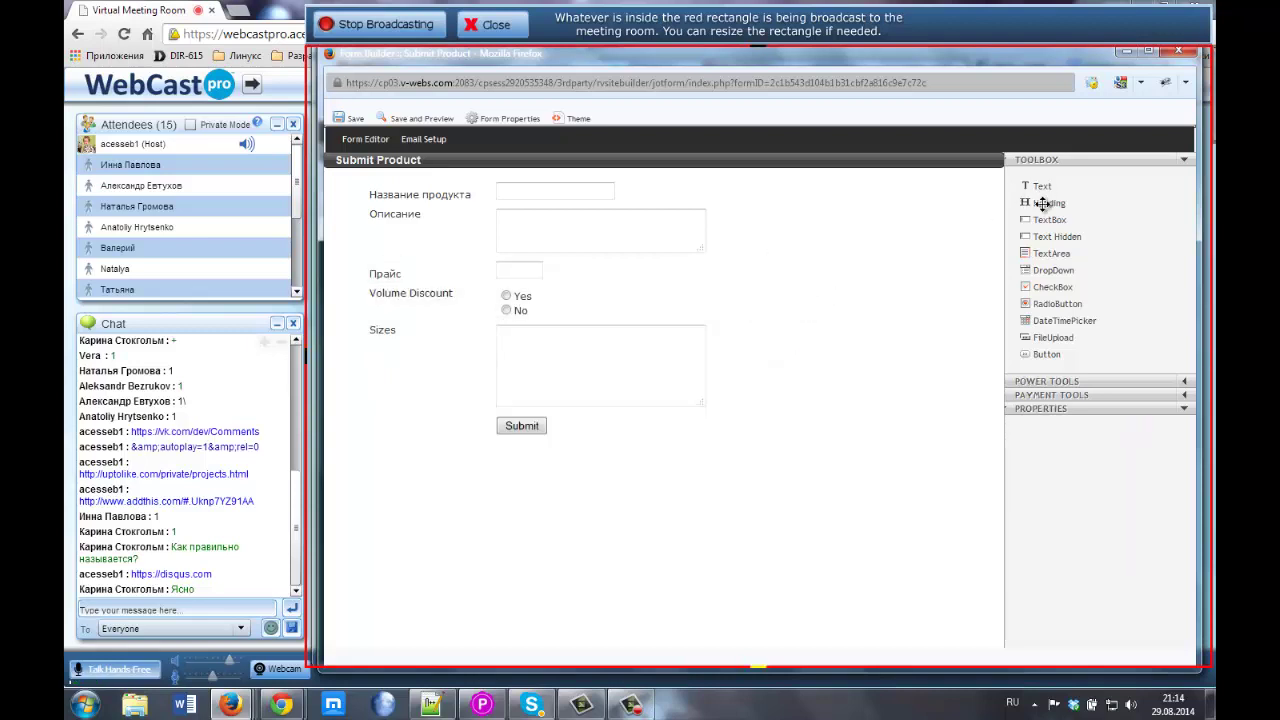
Add a Heading at the start of the form and a TextBox above "Прайс", leaving the text of both empty
drag(1040, 203, 534, 437)
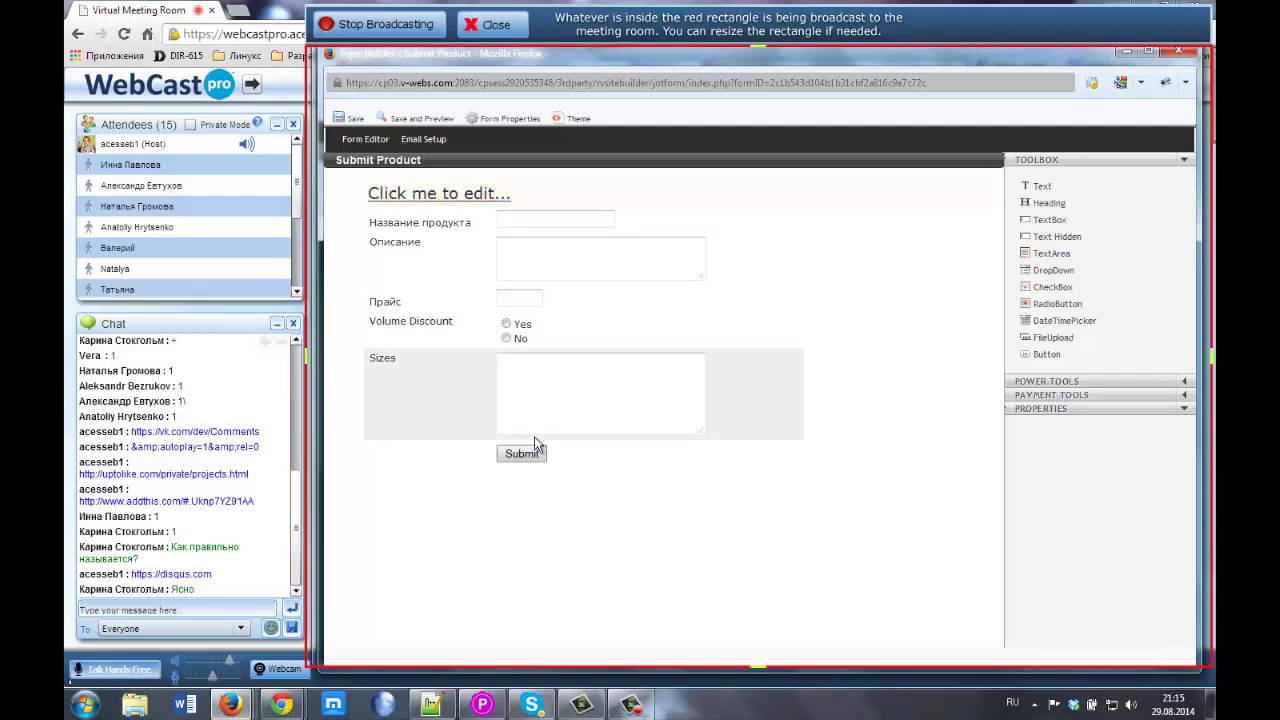
click(435, 191)
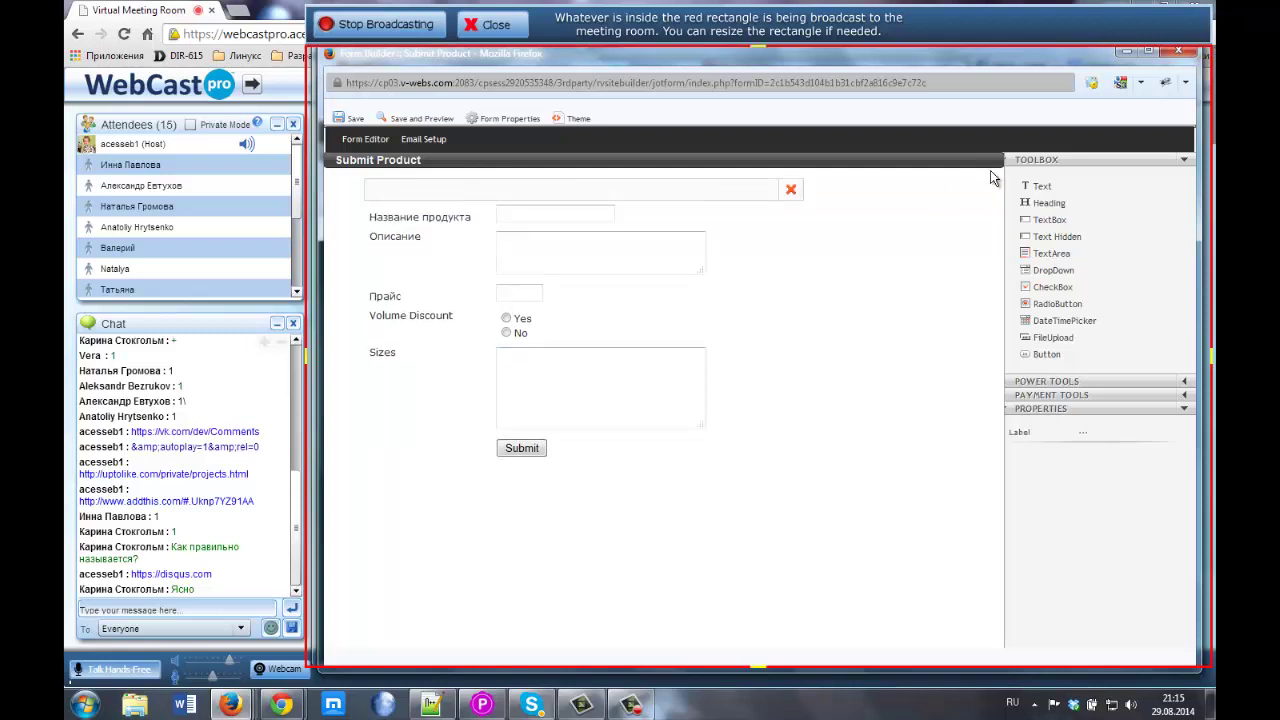
drag(1048, 220, 496, 262)
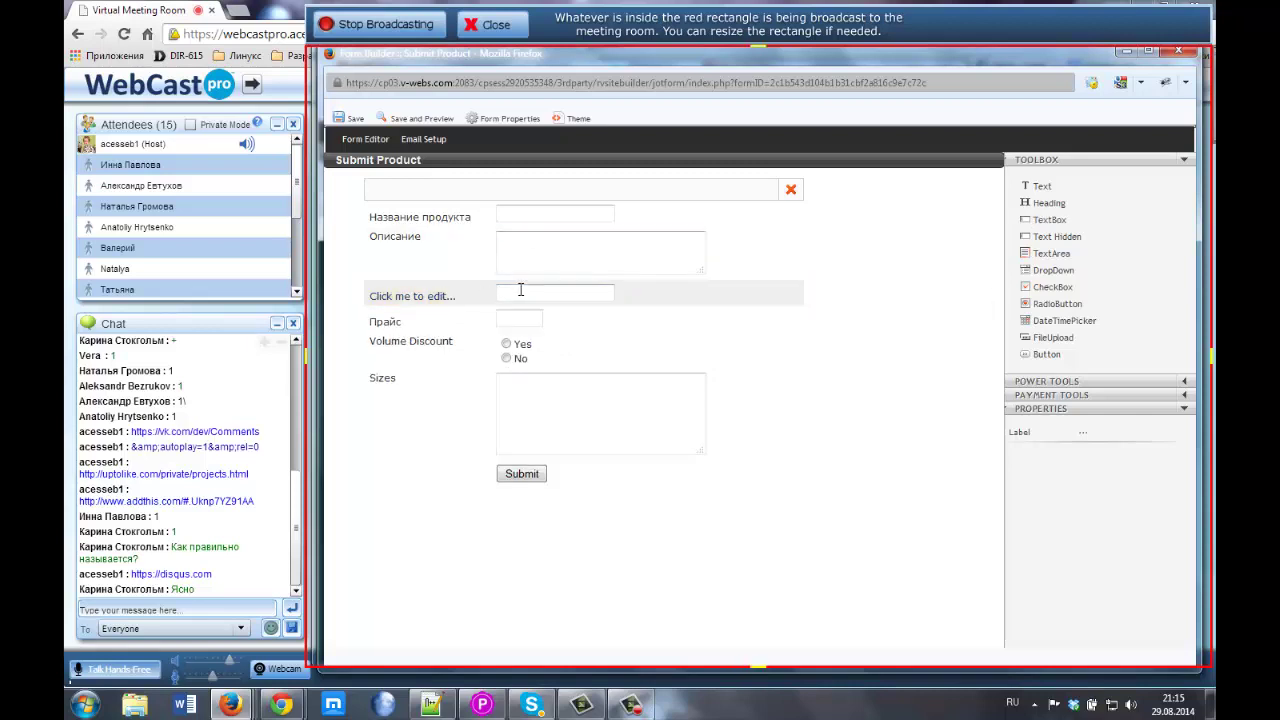
click(520, 289)
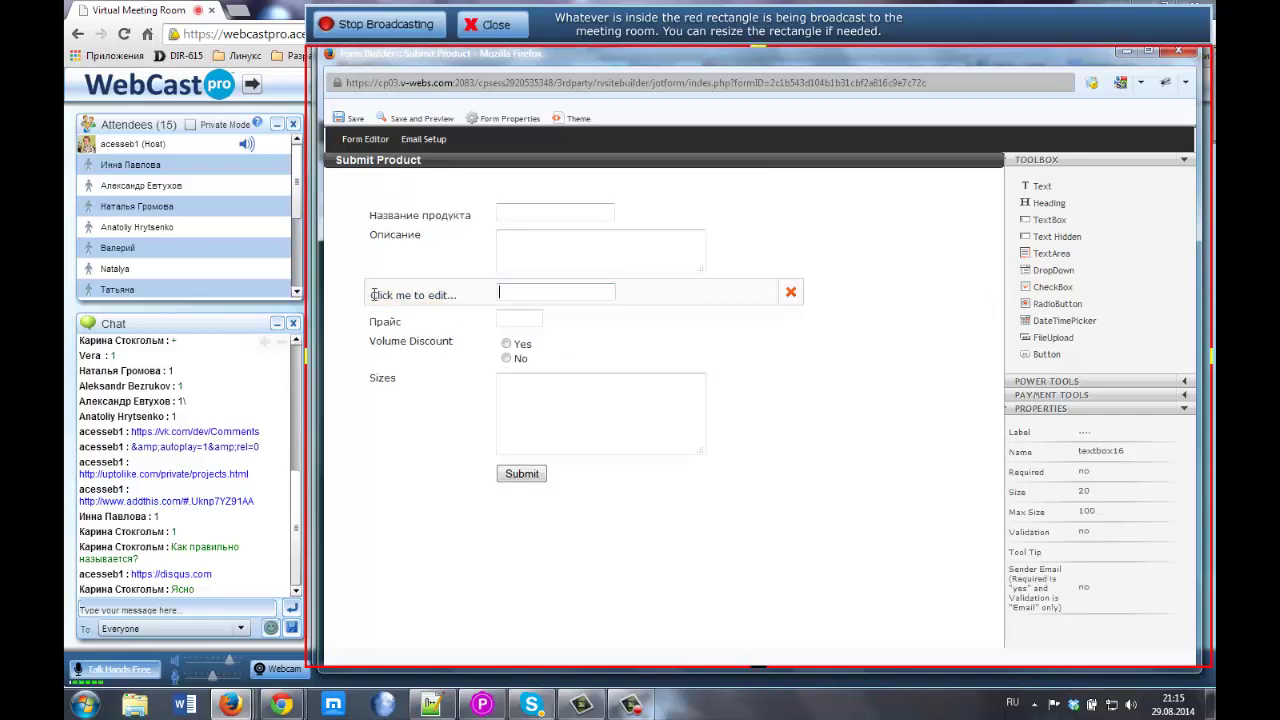
click(443, 290)
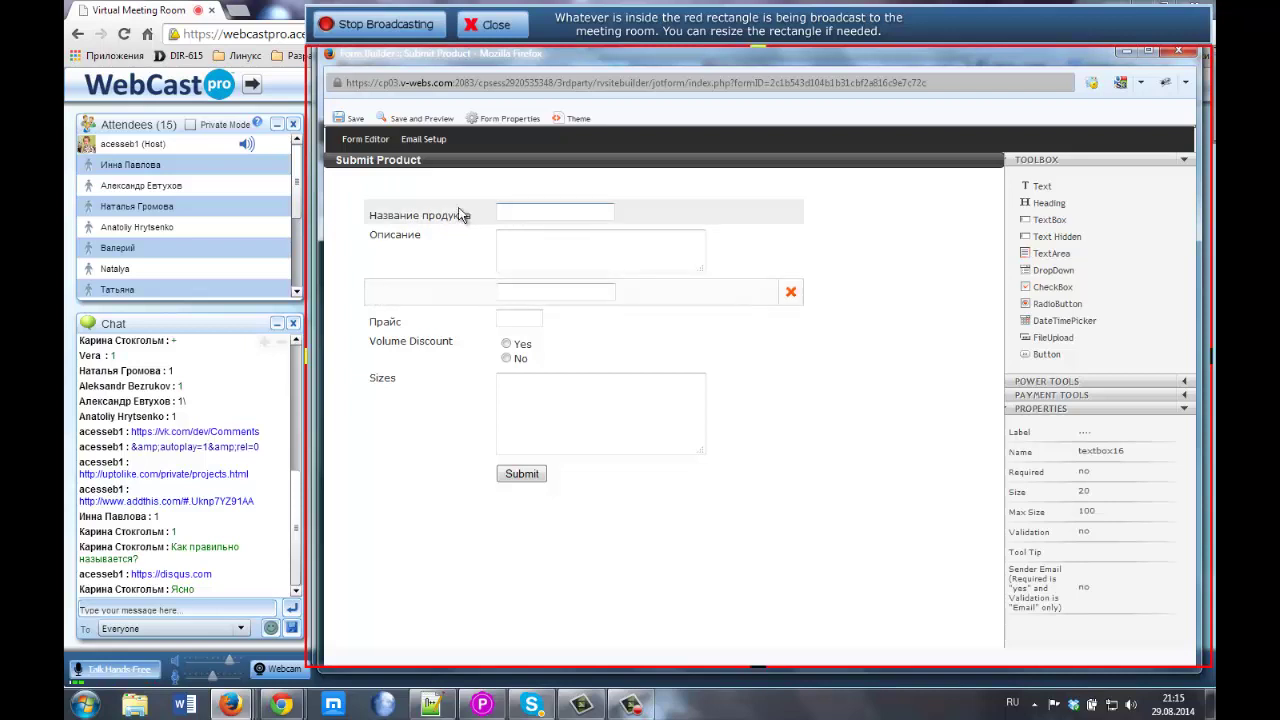
drag(376, 213, 514, 217)
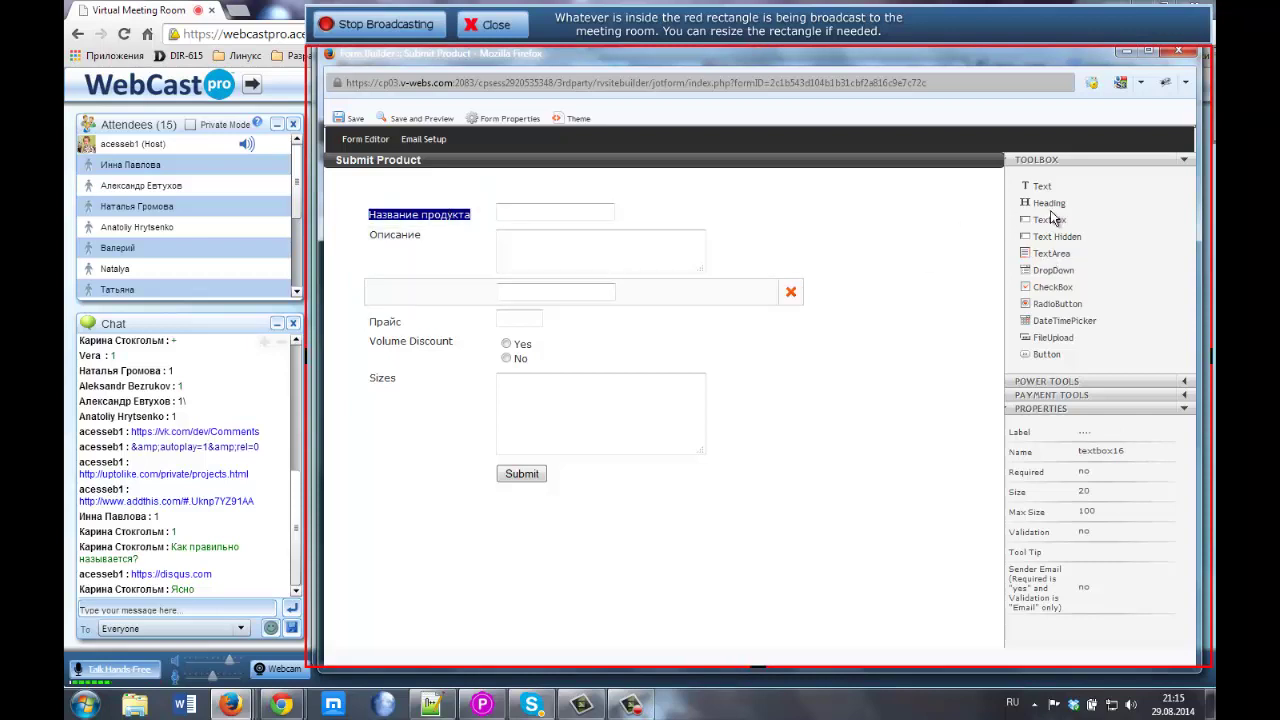
Add a DropDown above "Прайс" and a CheckBox group below Sizes, and label the checkbox group "Выбор...."
drag(1053, 271, 500, 285)
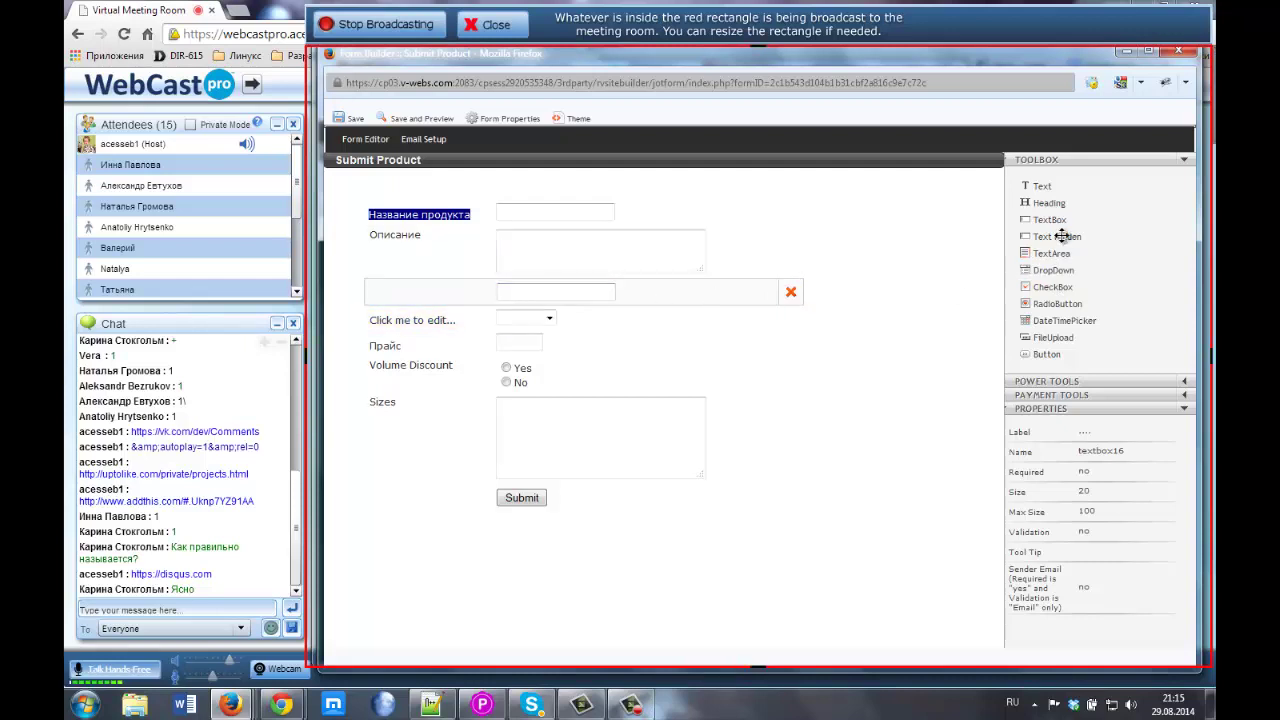
drag(1052, 290, 457, 420)
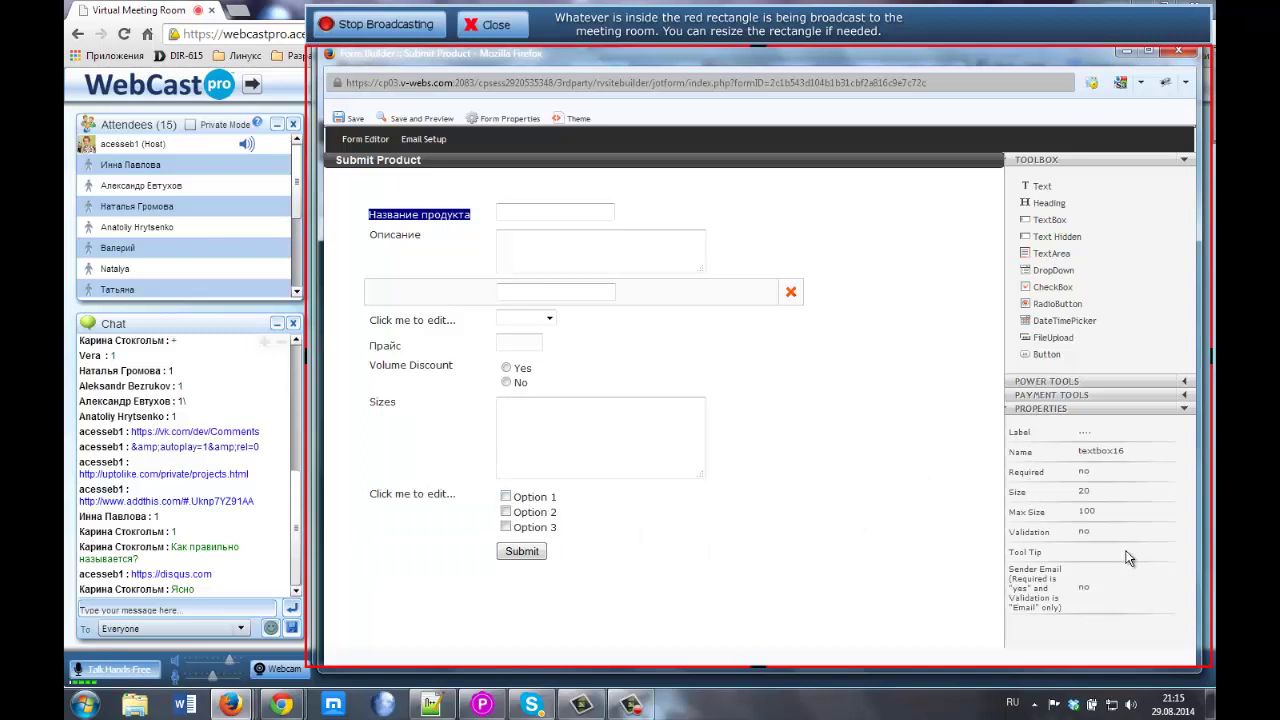
click(418, 497)
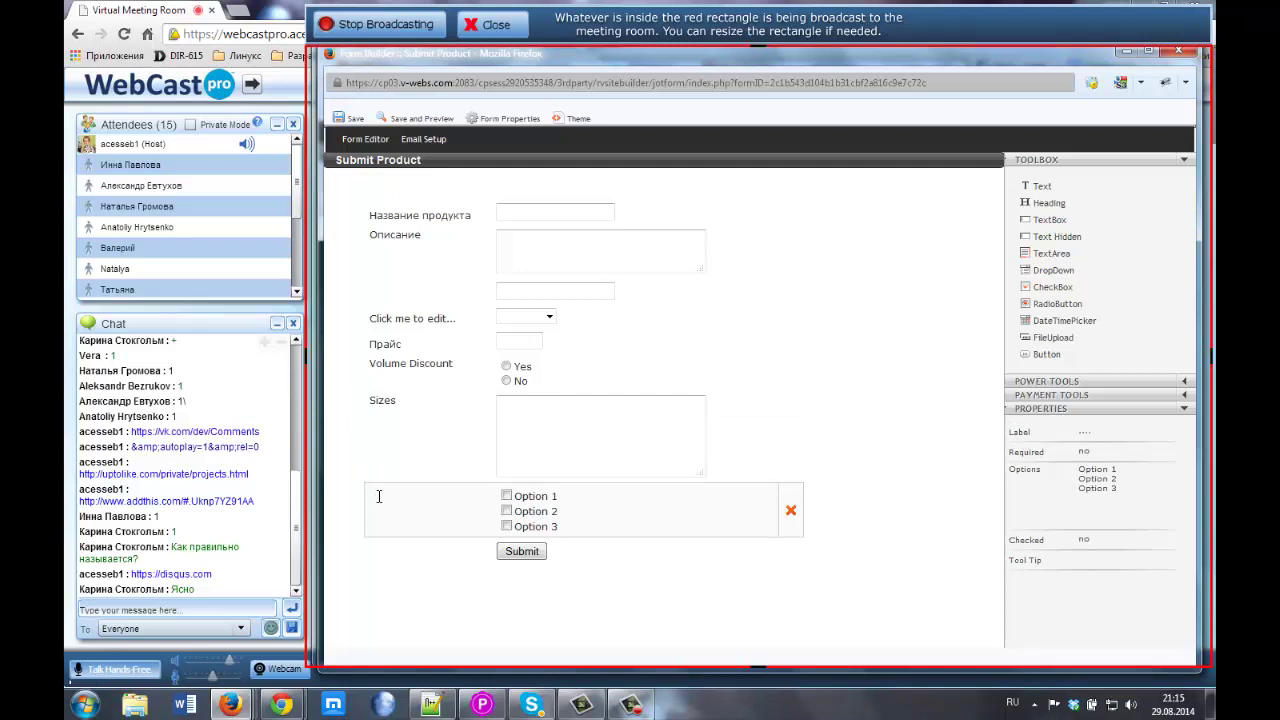
text(Ва)
click(617, 557)
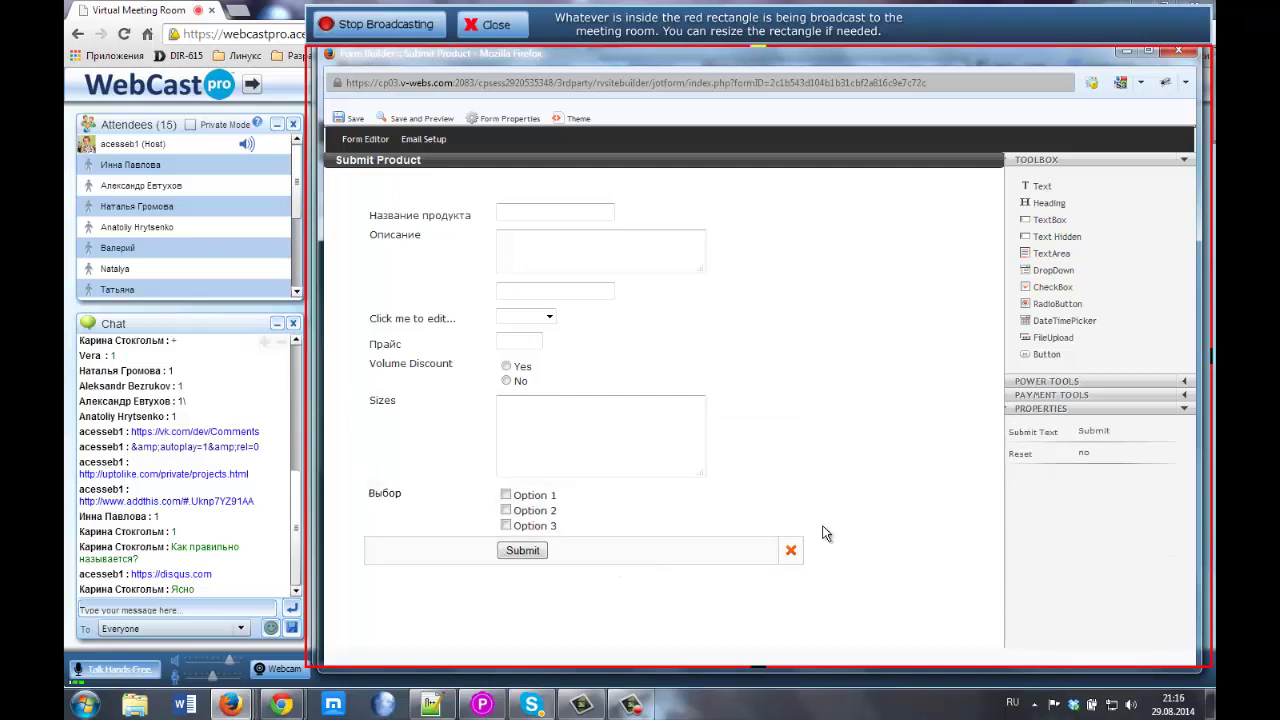
click(649, 499)
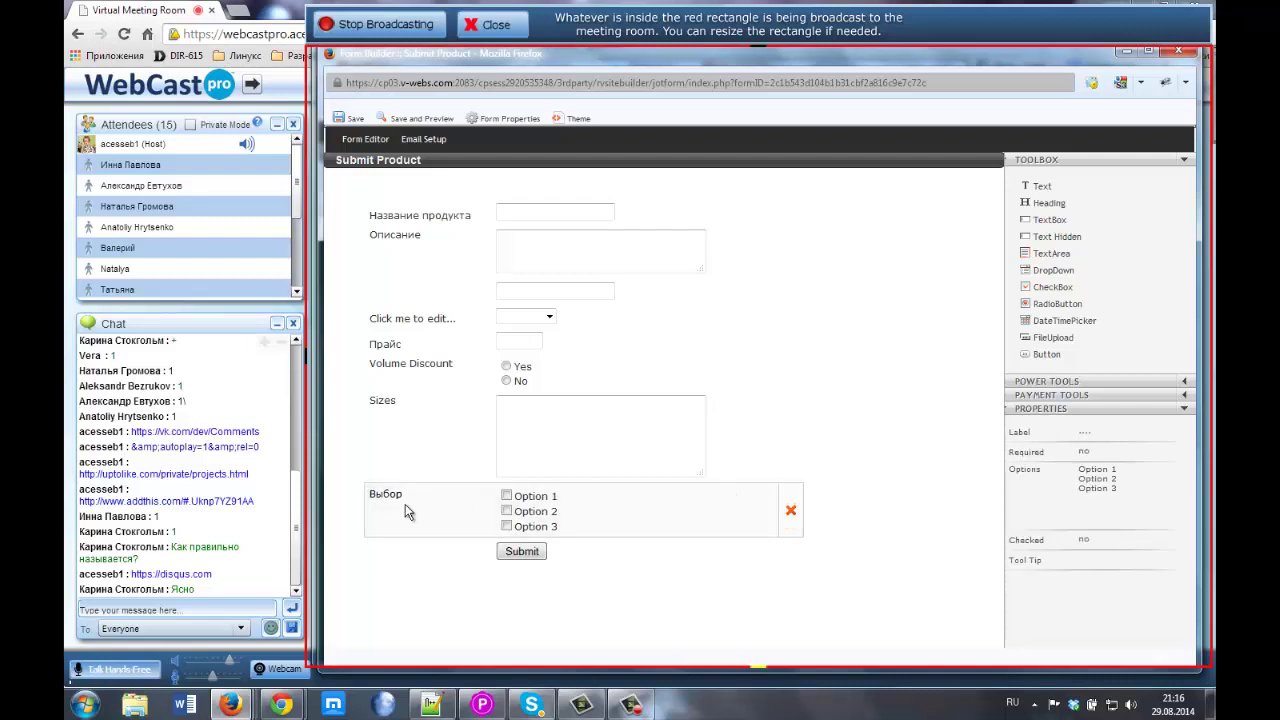
click(1084, 431)
text(Выбор)
Make the "Выбор...." checkbox group required and switch it back to not required
click(1098, 454)
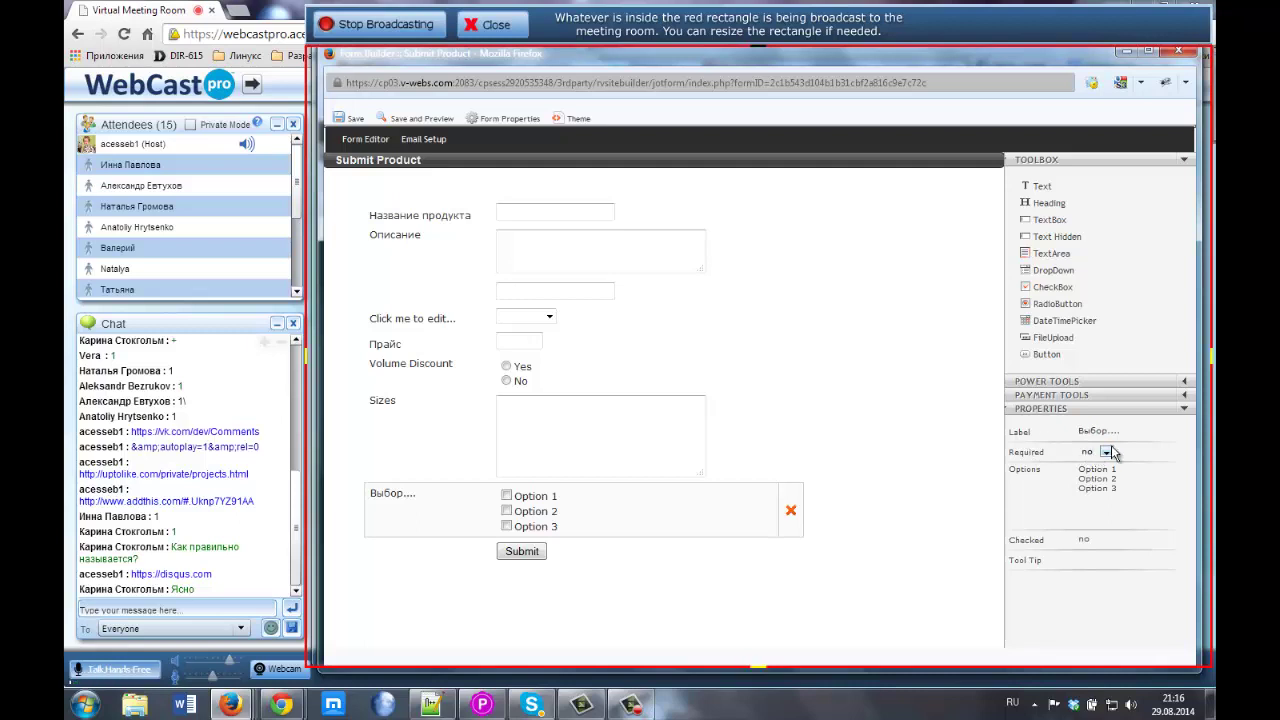
click(1106, 452)
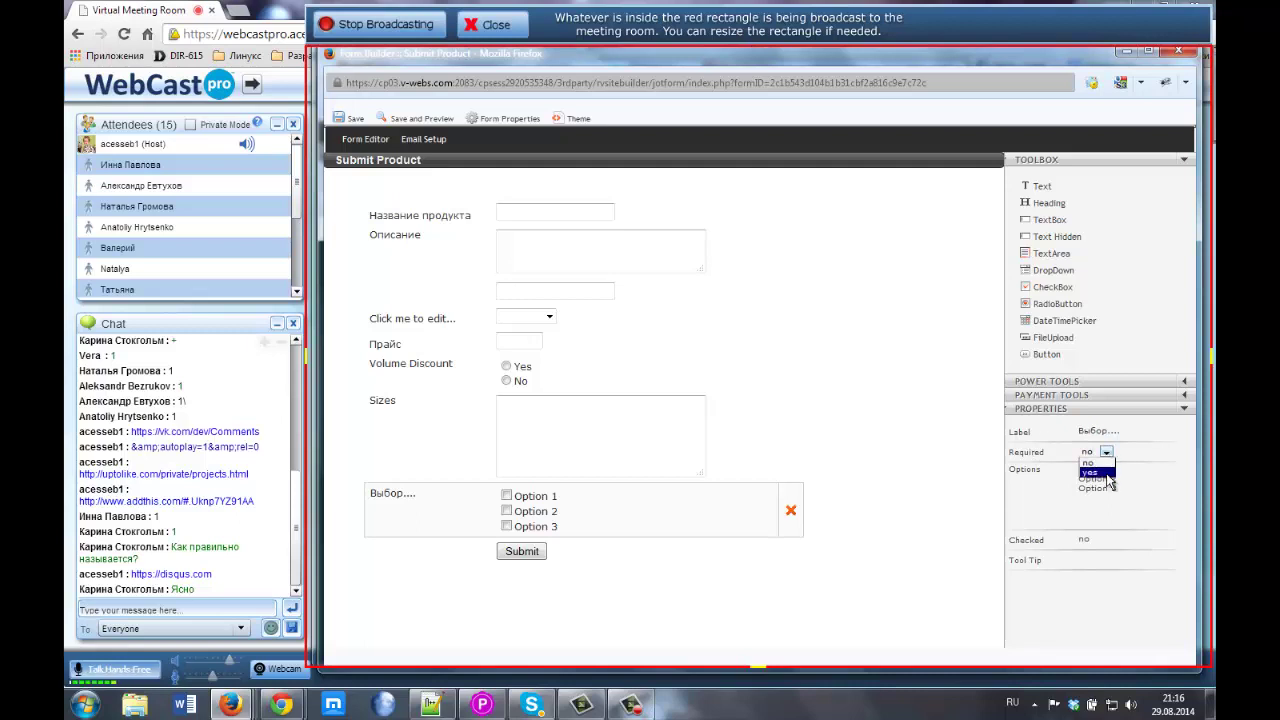
click(1106, 472)
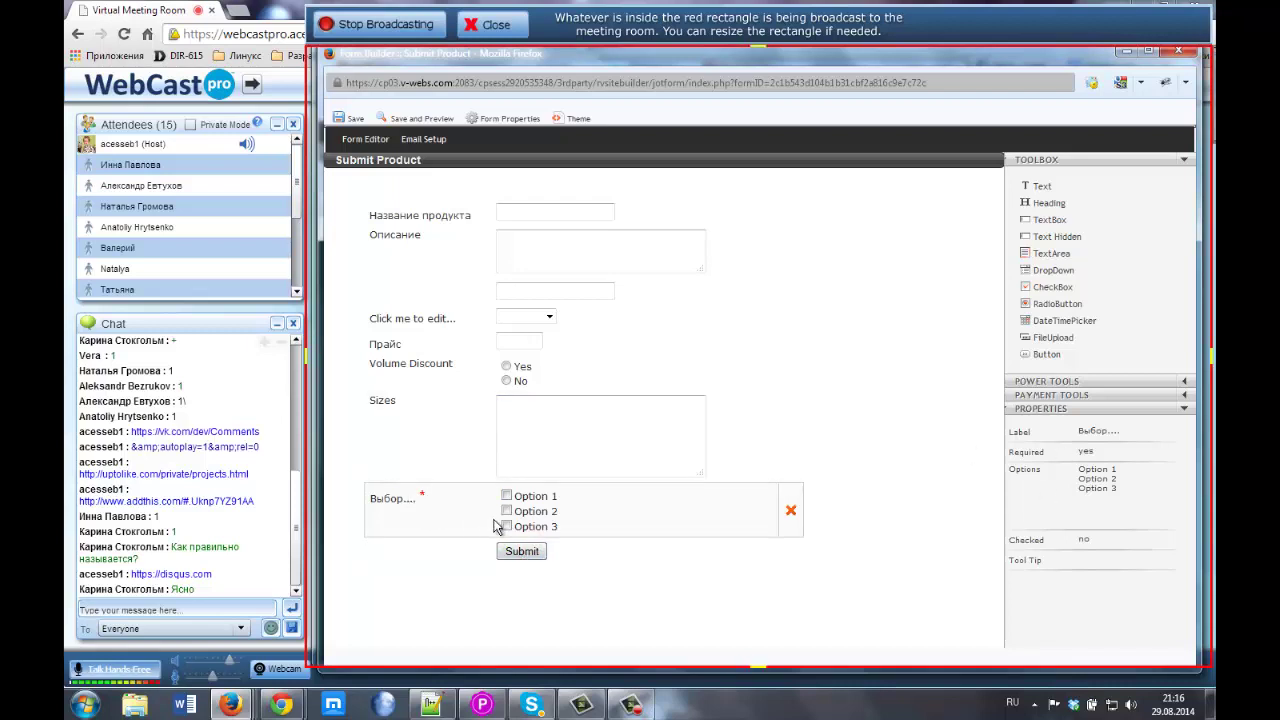
click(1088, 451)
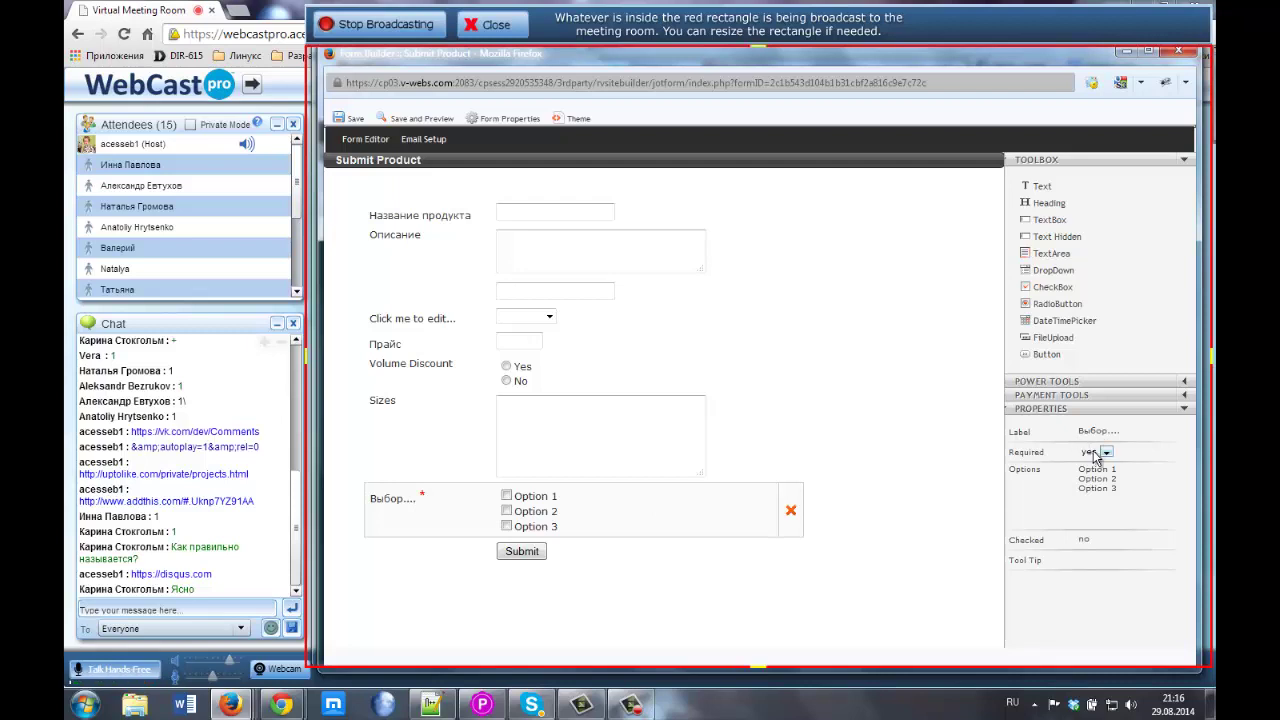
click(1090, 463)
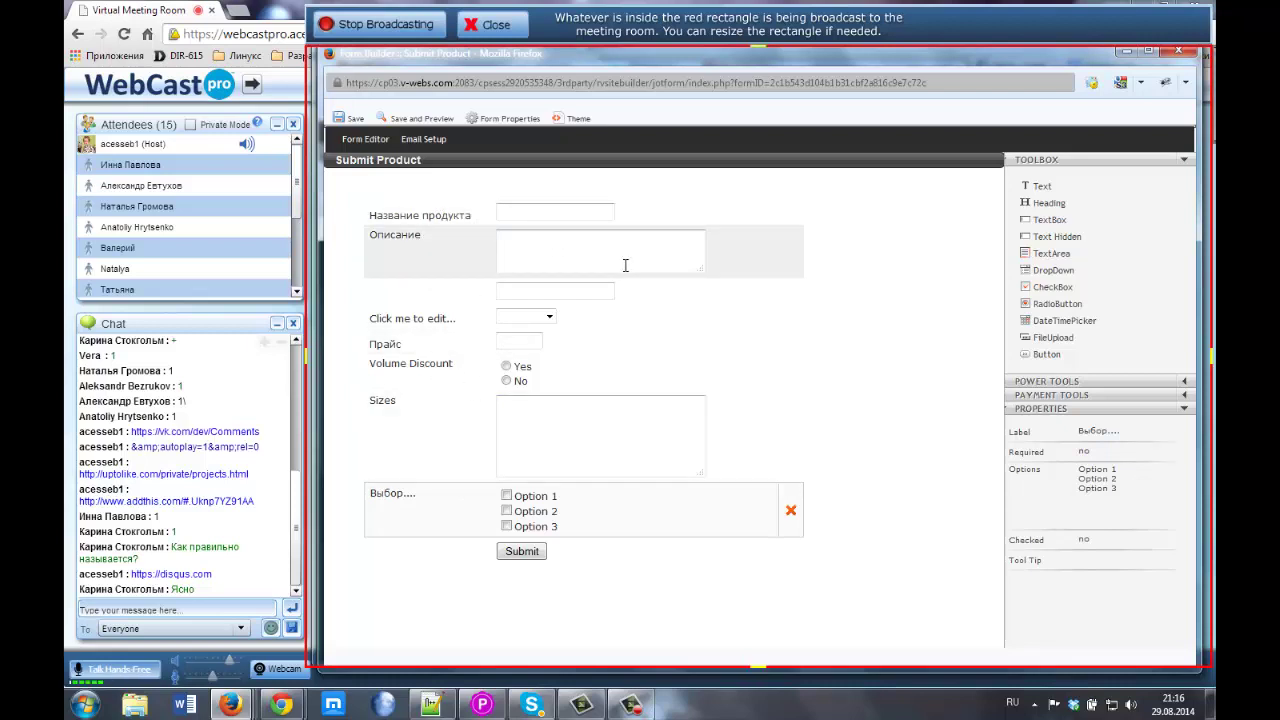
Rename the checkbox group's first option to "Опция 1" and add a fourth option, "Опция 10"
click(1093, 470)
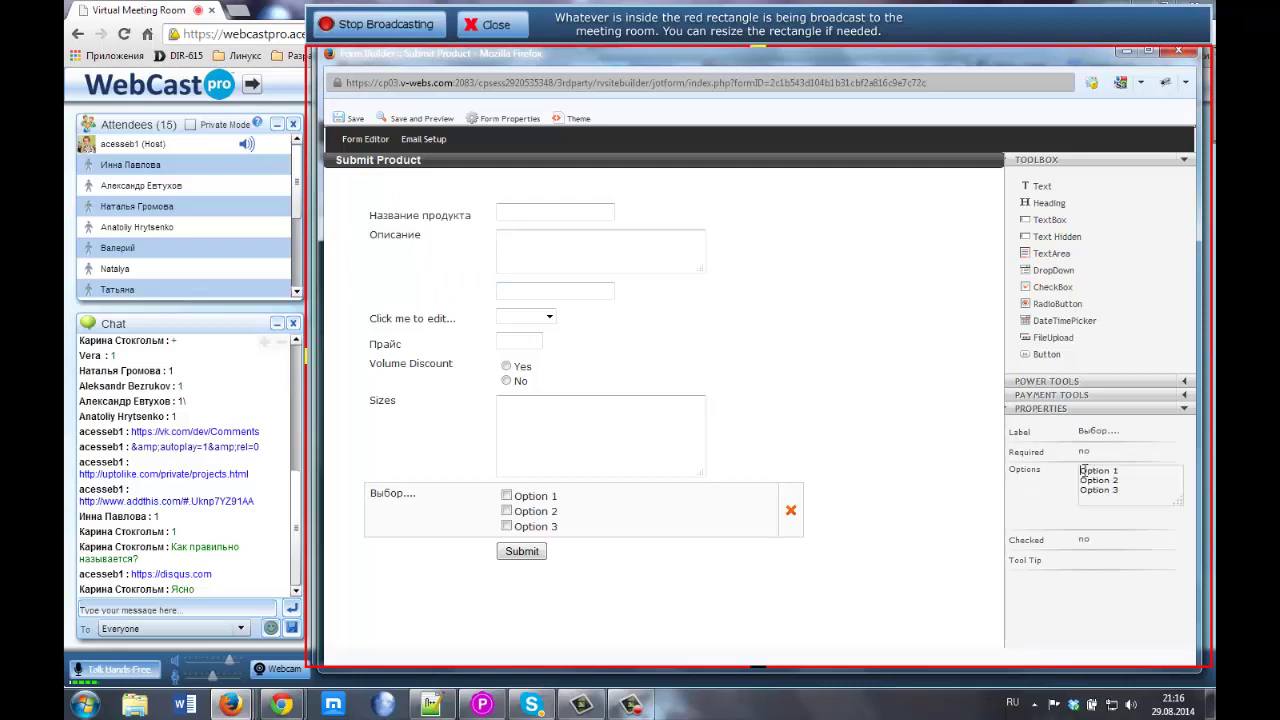
drag(1107, 470, 1080, 471)
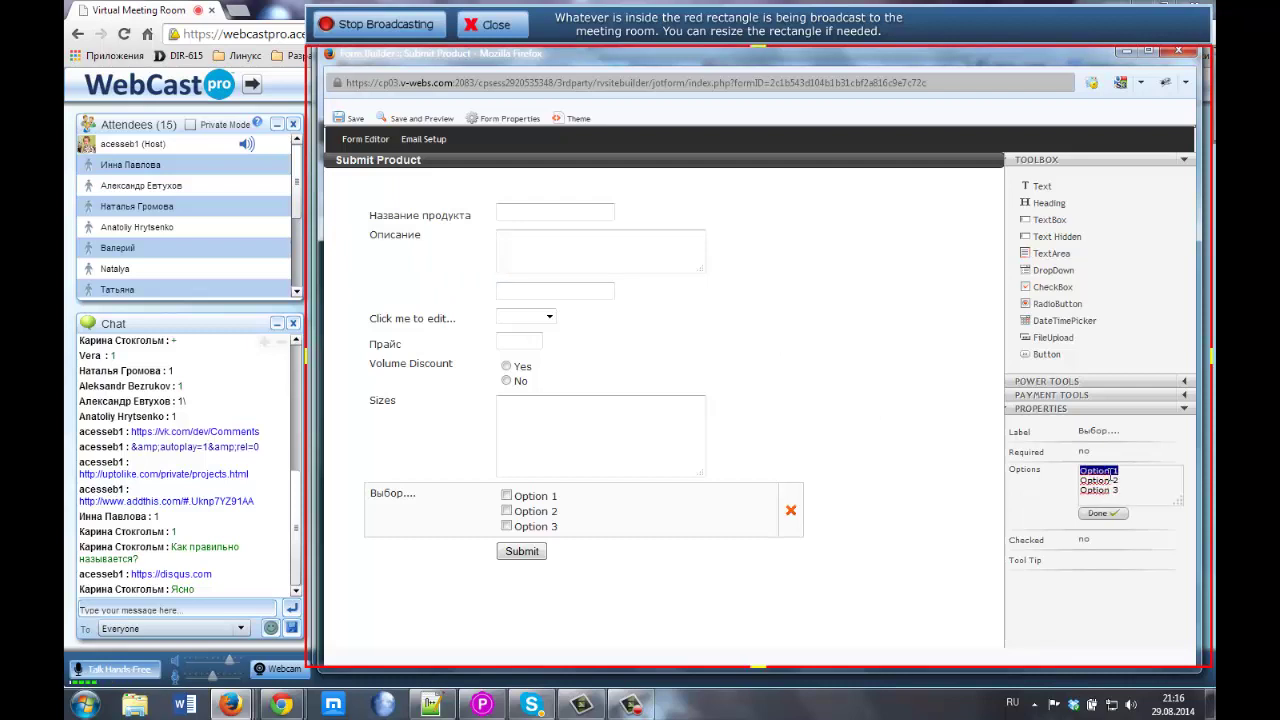
click(1115, 471)
click(1103, 514)
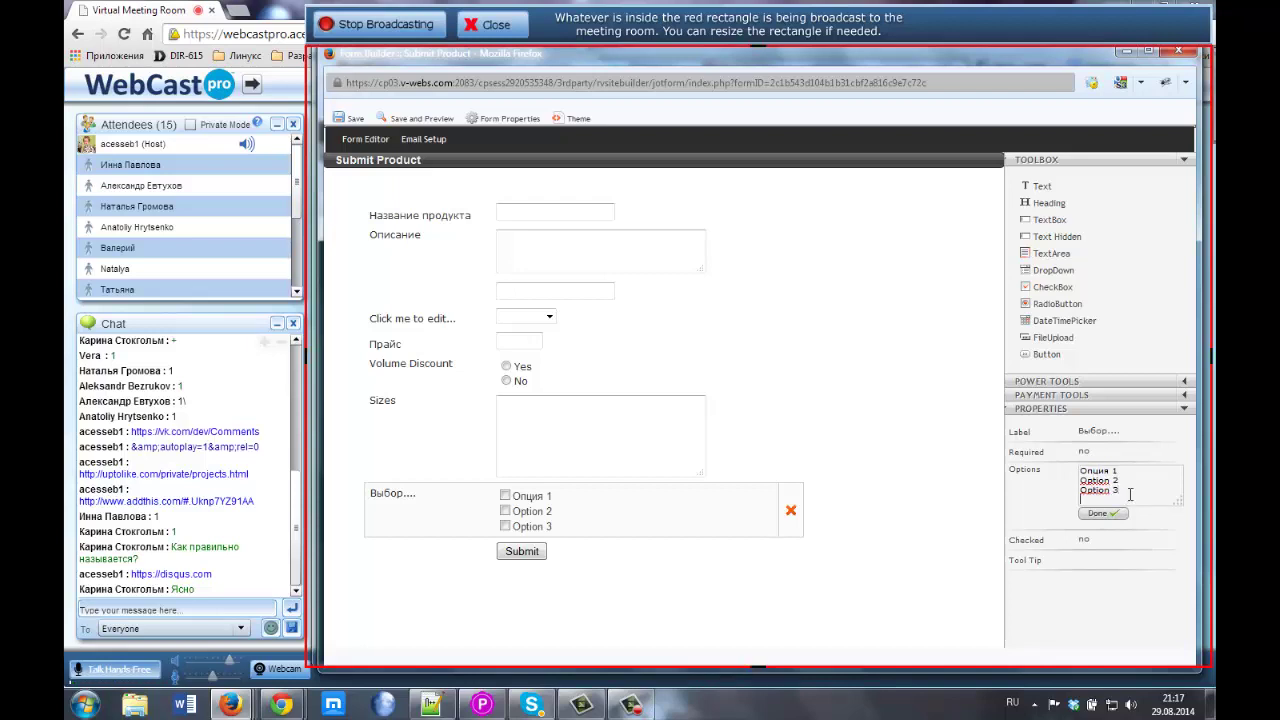
text(O)
click(1107, 514)
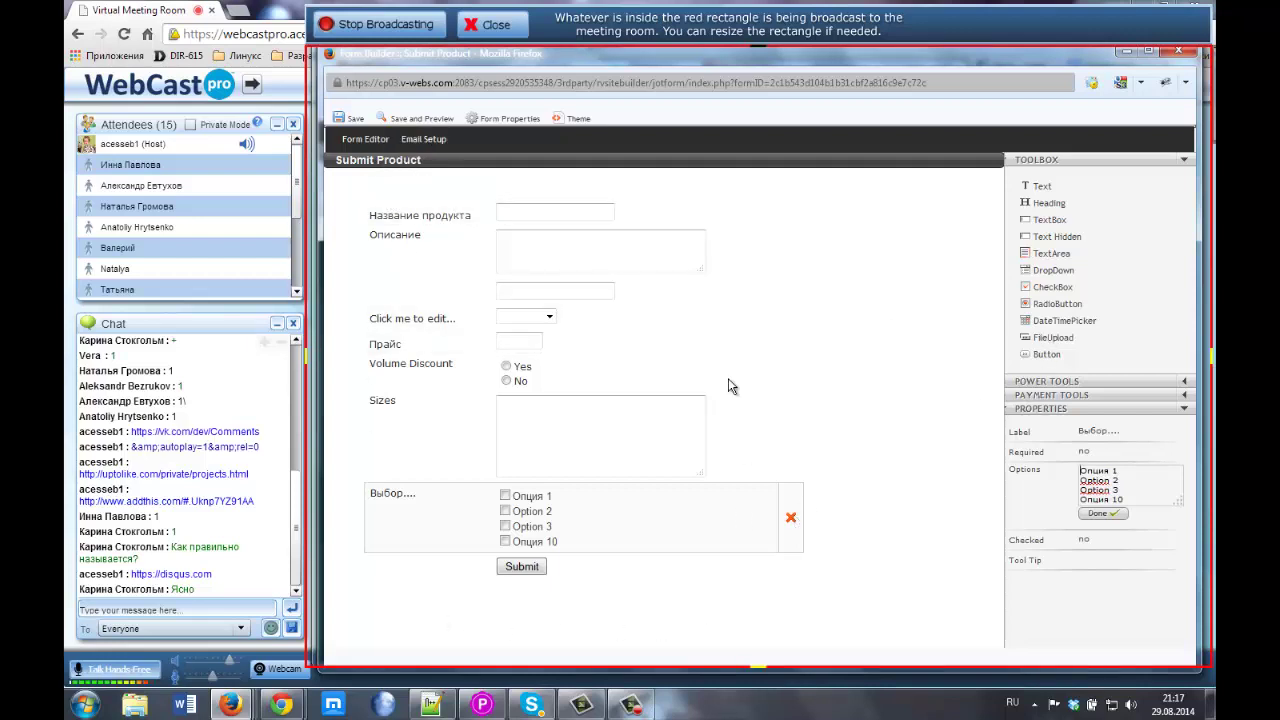
Open the form's email setup, clear the recipient e-mail address and look at the message subject
click(421, 141)
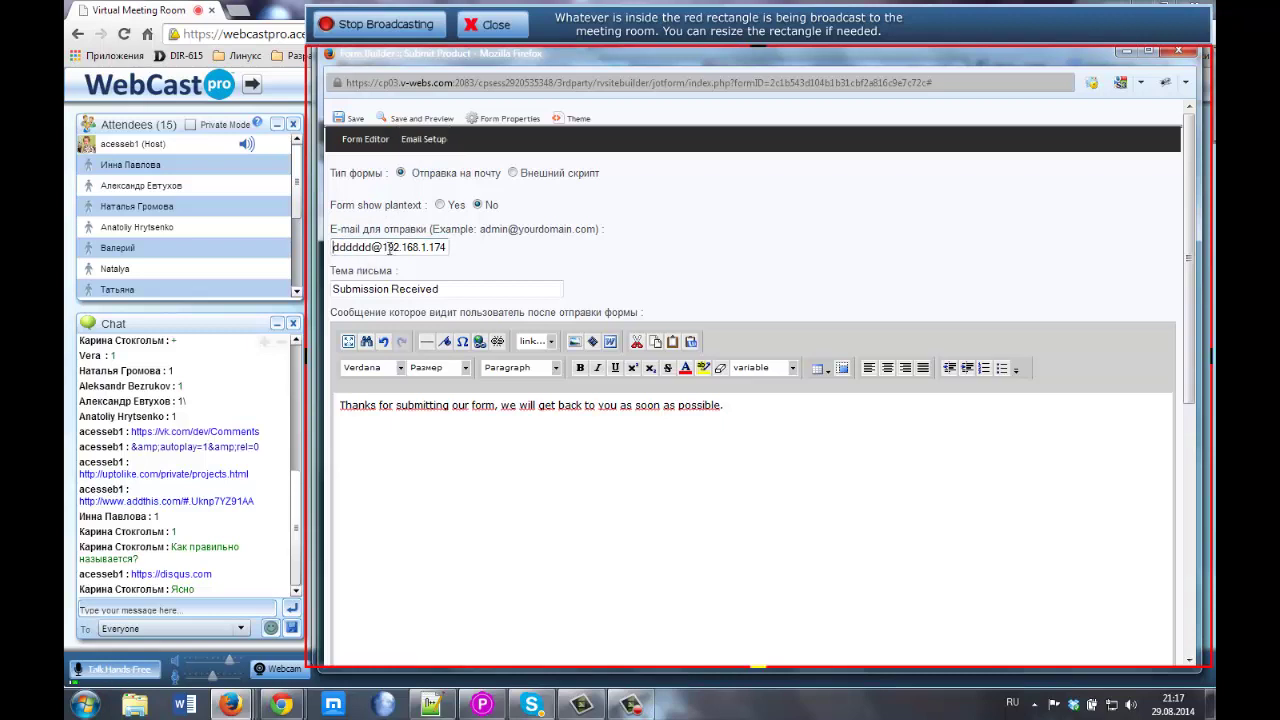
triple_click(389, 248)
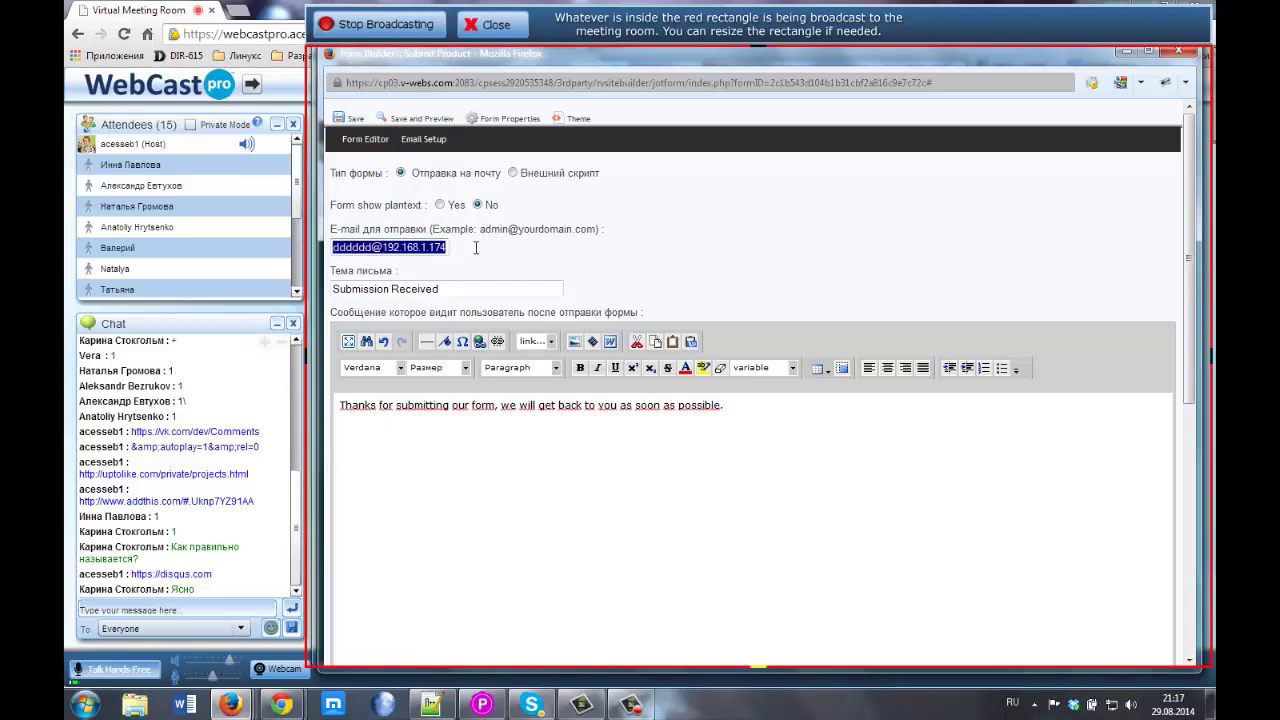
key(BackSpace)
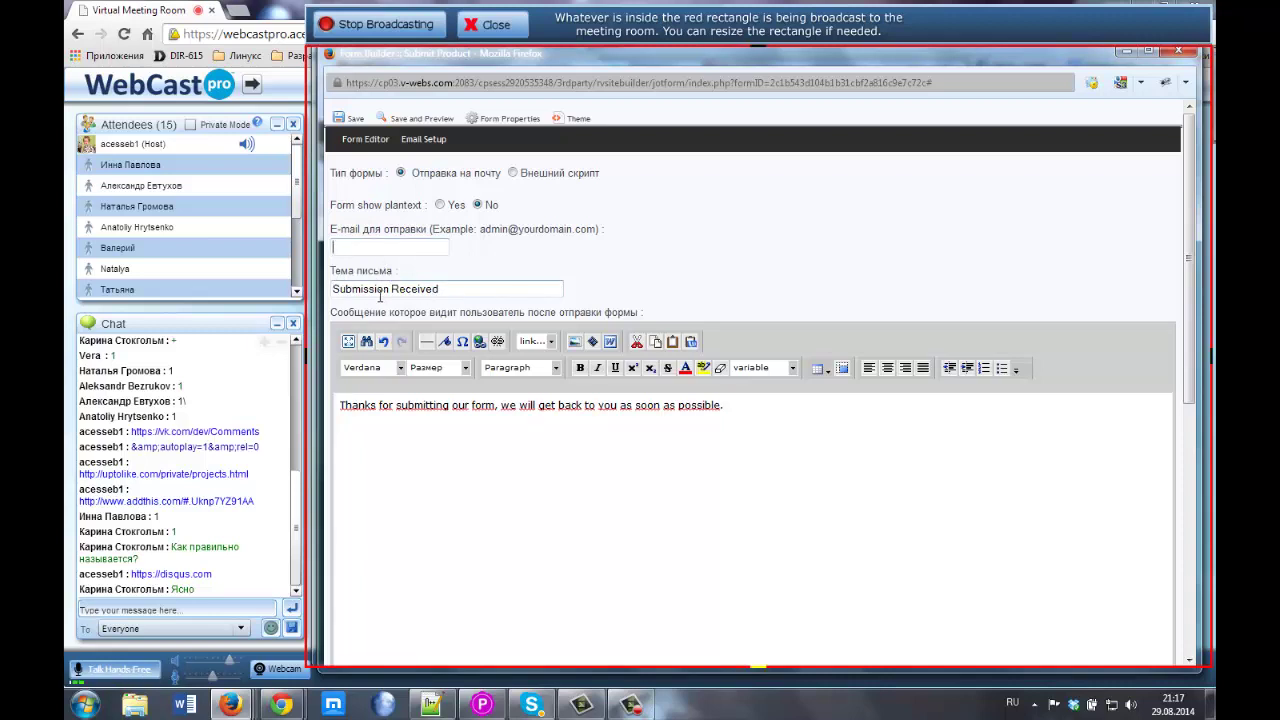
triple_click(412, 288)
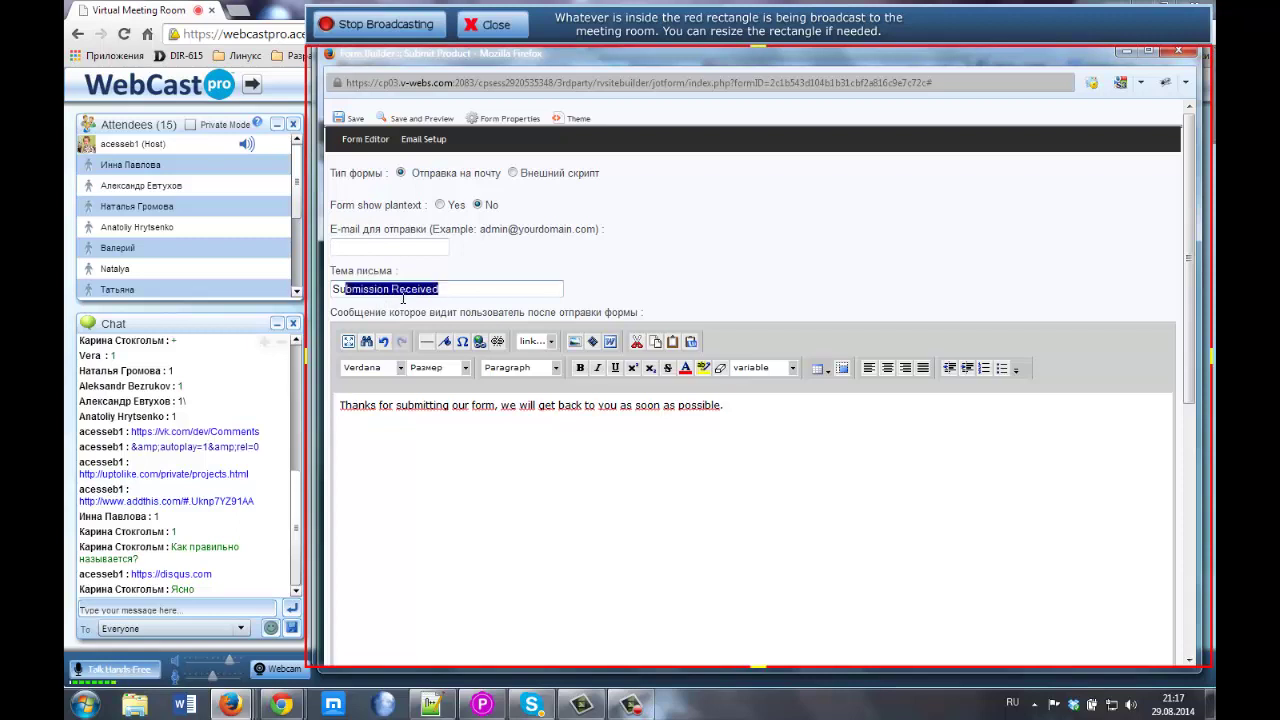
click(408, 290)
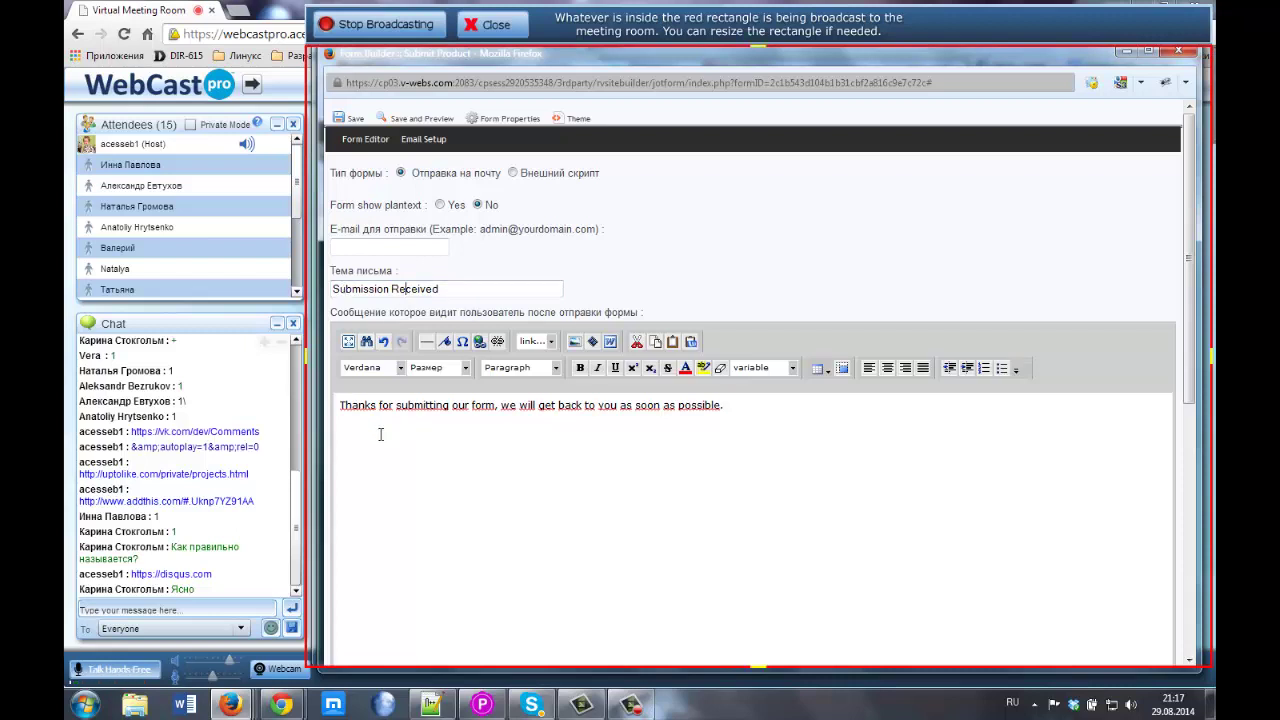
Review the thank-you message shown after form submission and set the Form show plantext option to Yes
drag(341, 407, 747, 403)
click(427, 409)
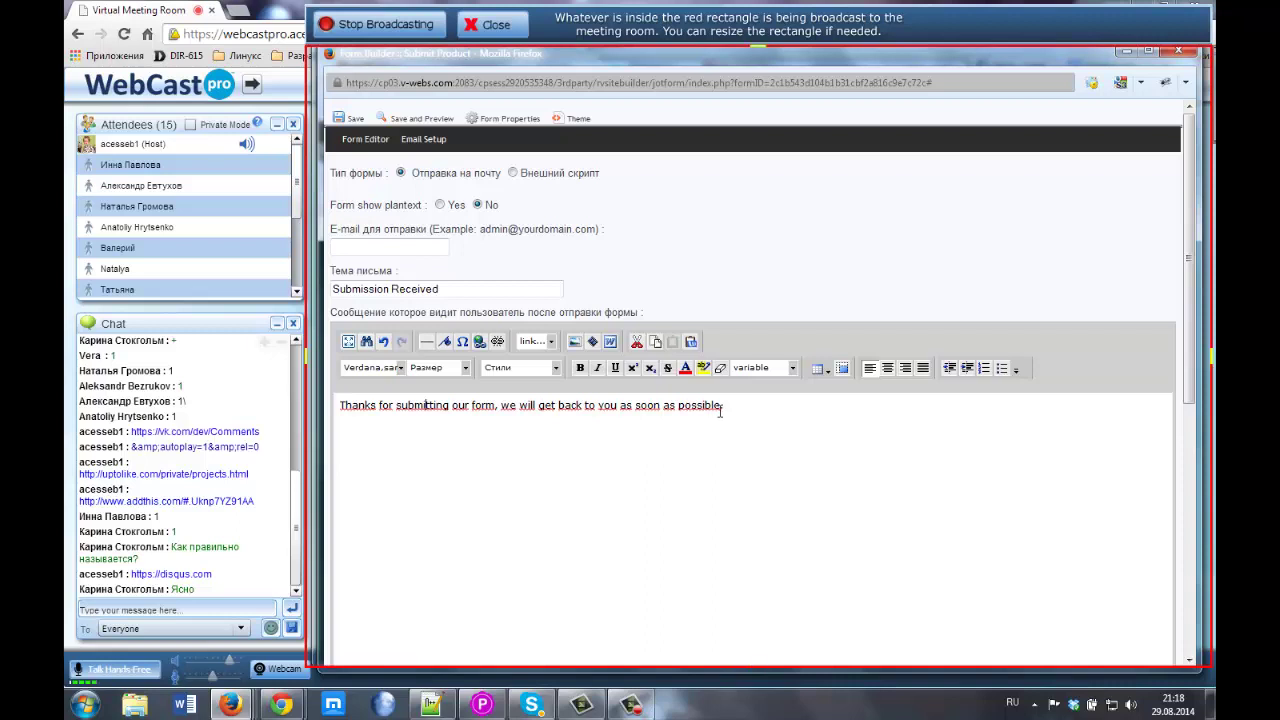
click(572, 410)
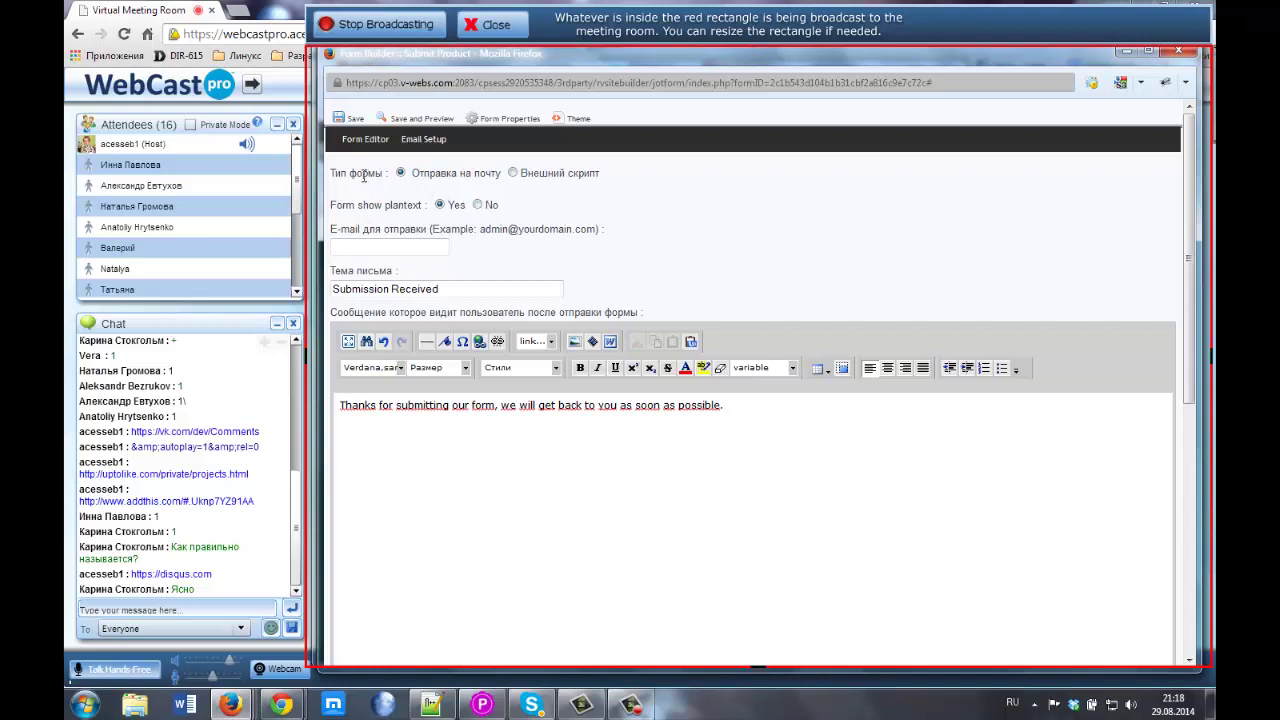
Look at the settings for the "Внешний скрипт" form type and switch back to "Отправка на почту"
click(513, 173)
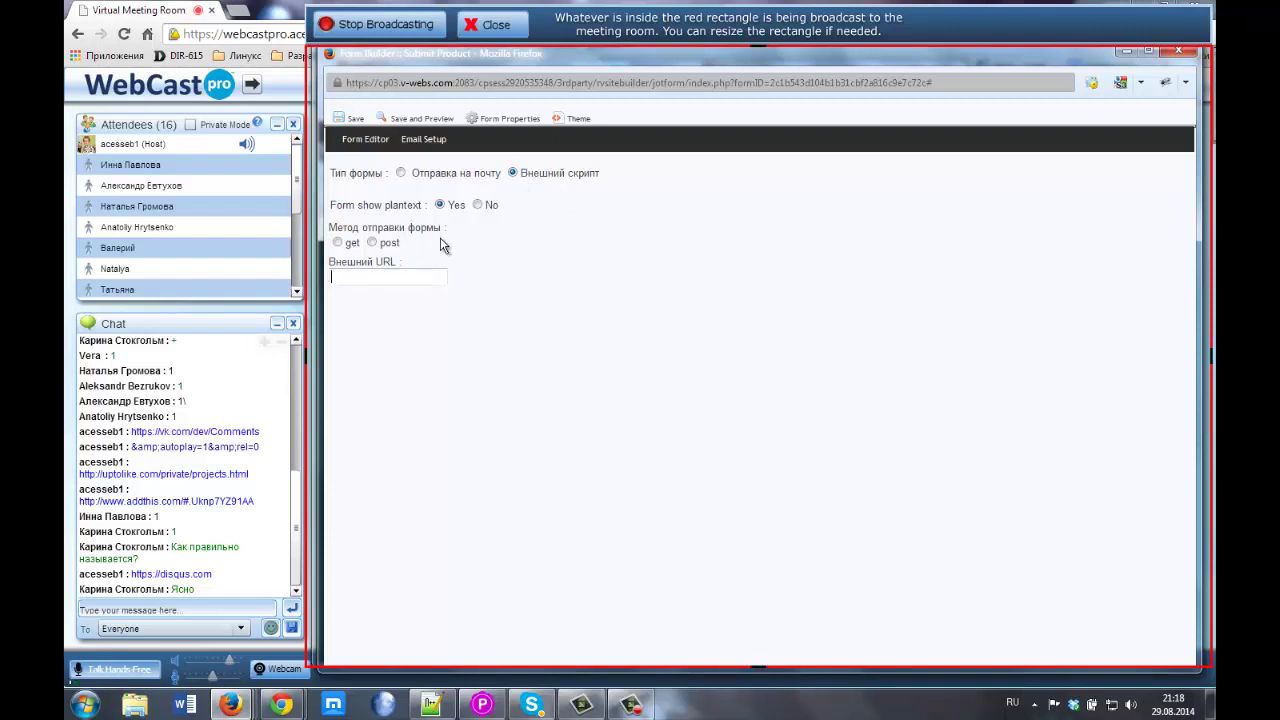
click(401, 173)
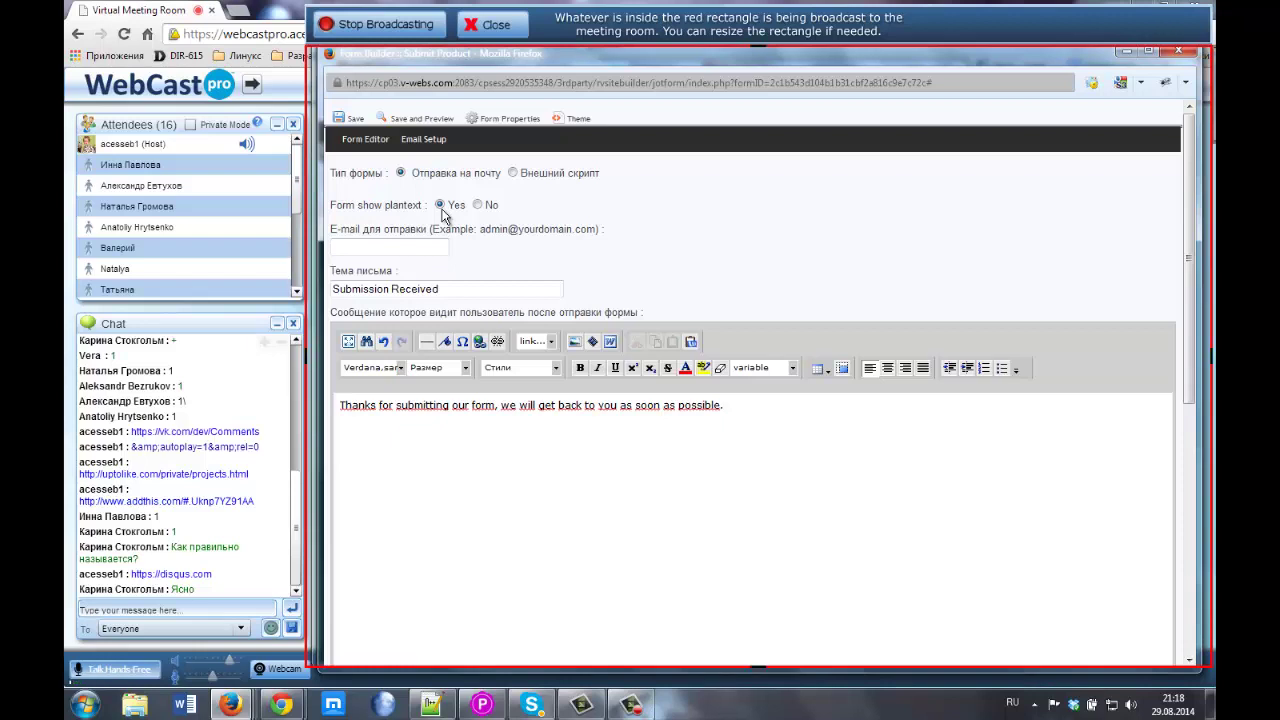
click(423, 139)
Try to save and preview the form, continuing past the saving problem to view the preview
click(436, 120)
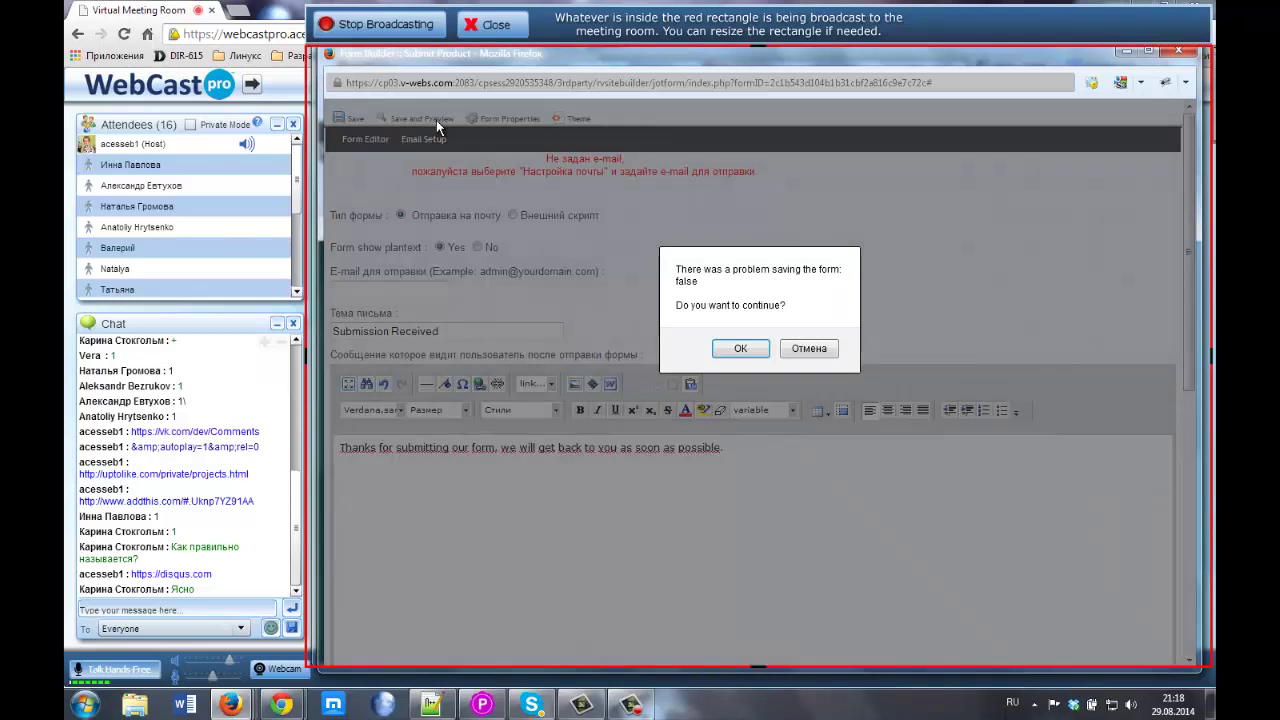
click(740, 350)
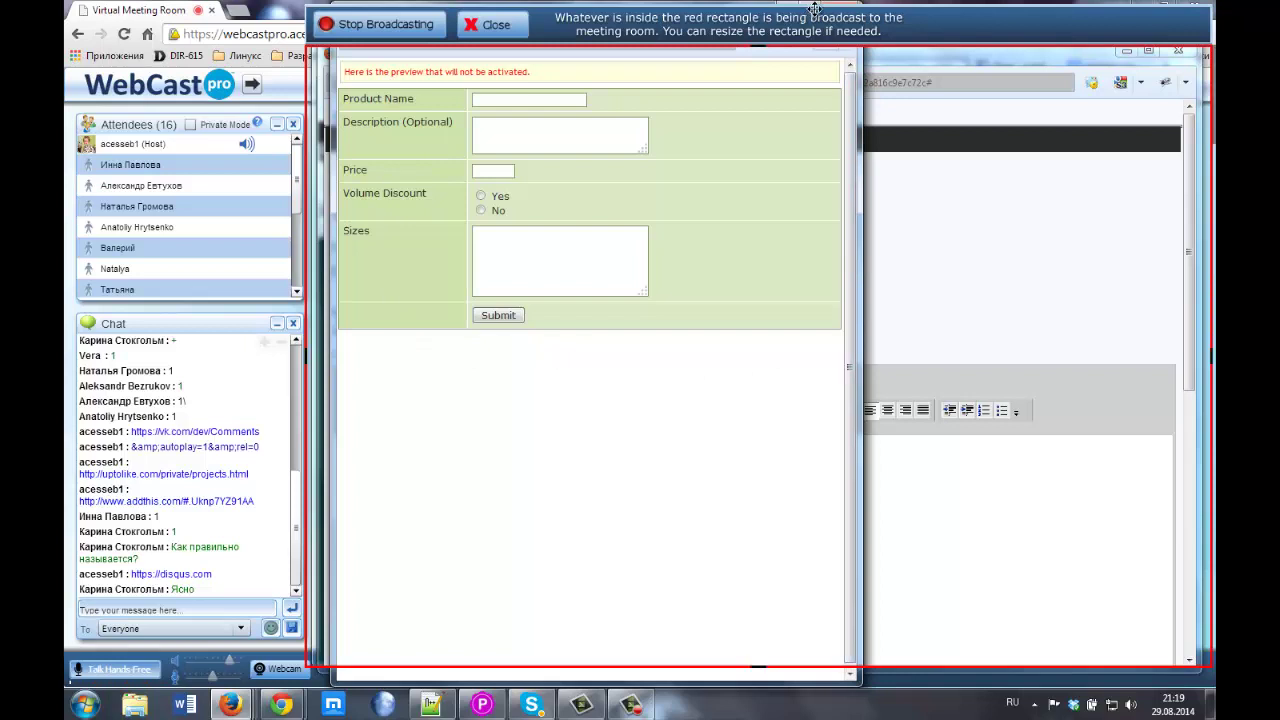
right_click(851, 62)
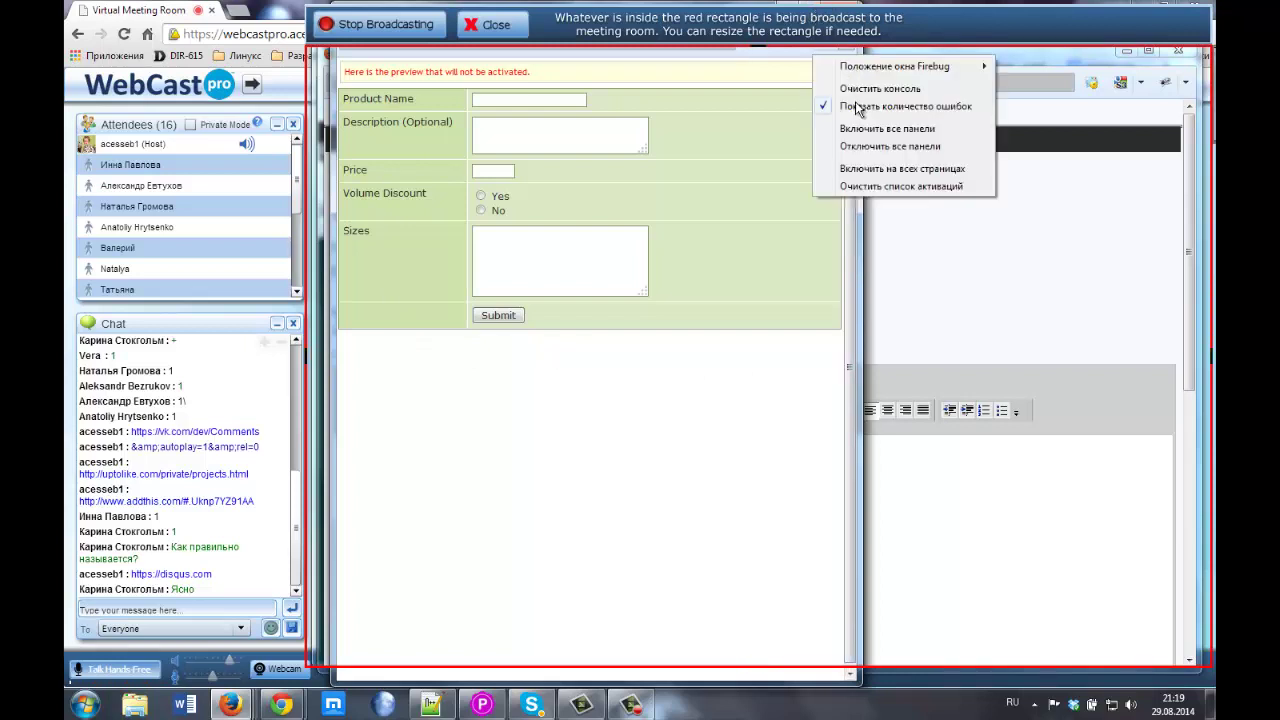
key(Escape)
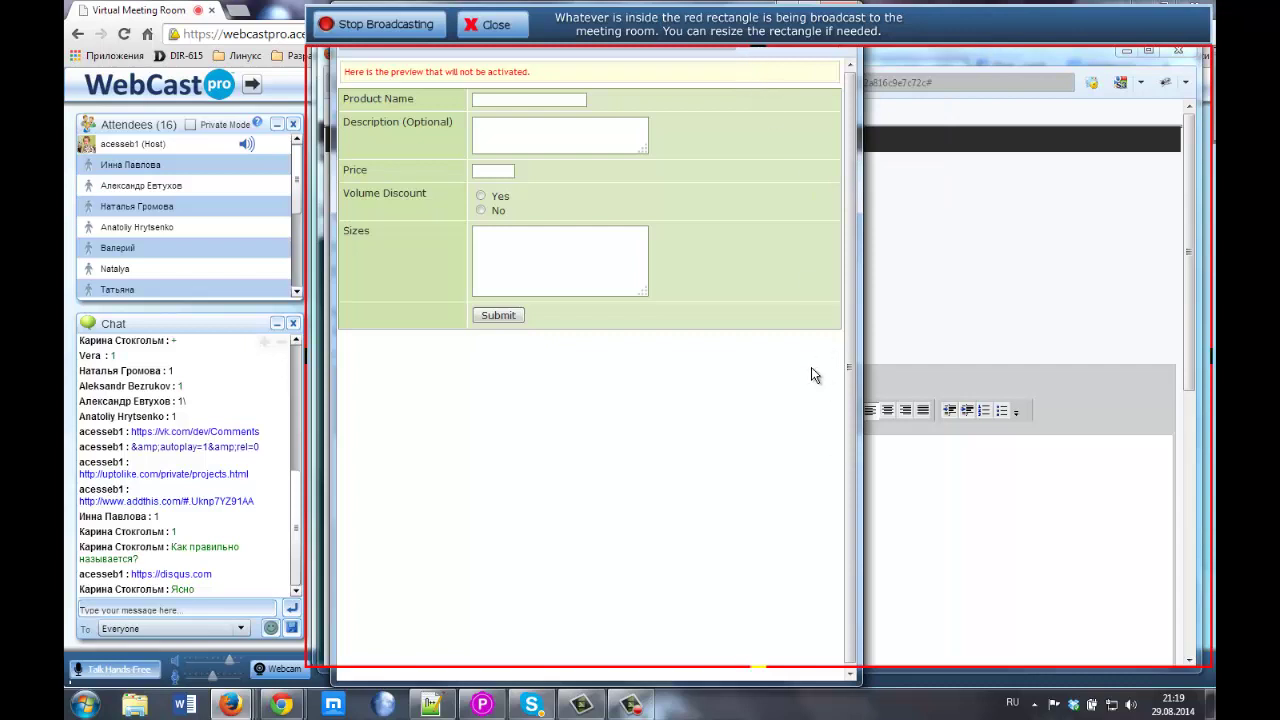
Uncover the preview window by shifting the broadcast frame, make the window smaller and close it
drag(880, 22, 873, 5)
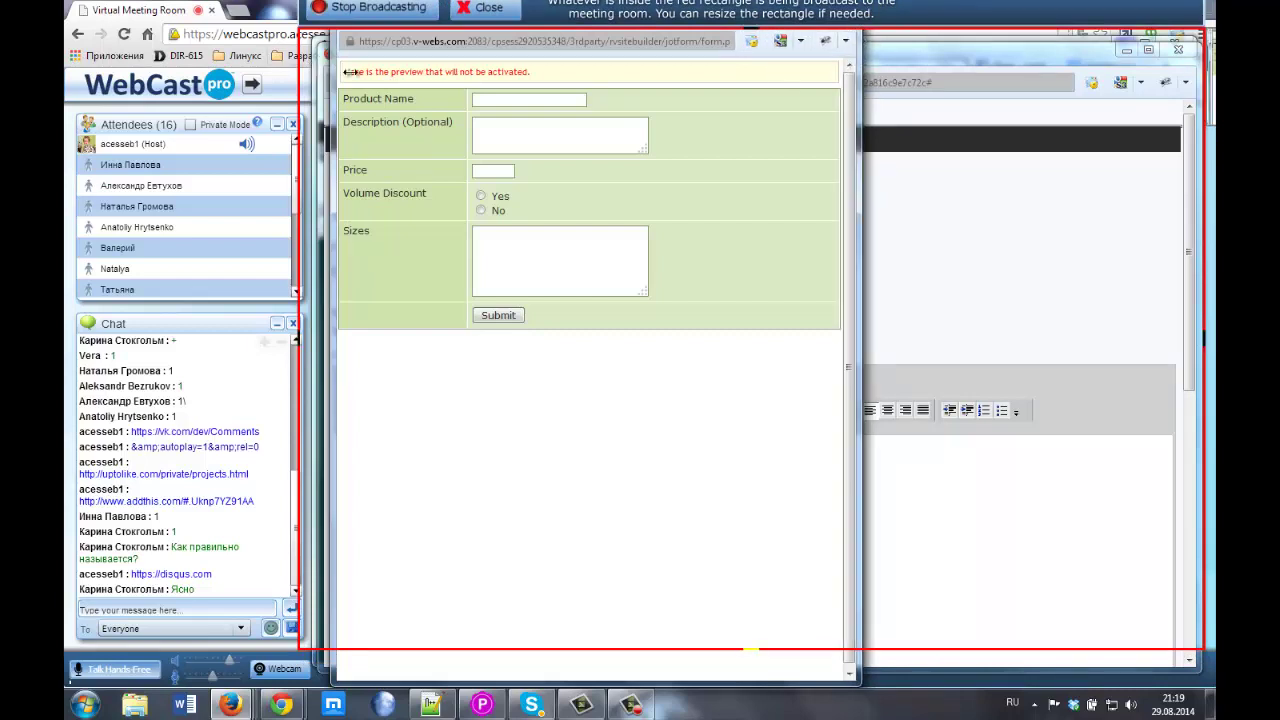
drag(851, 42, 433, 153)
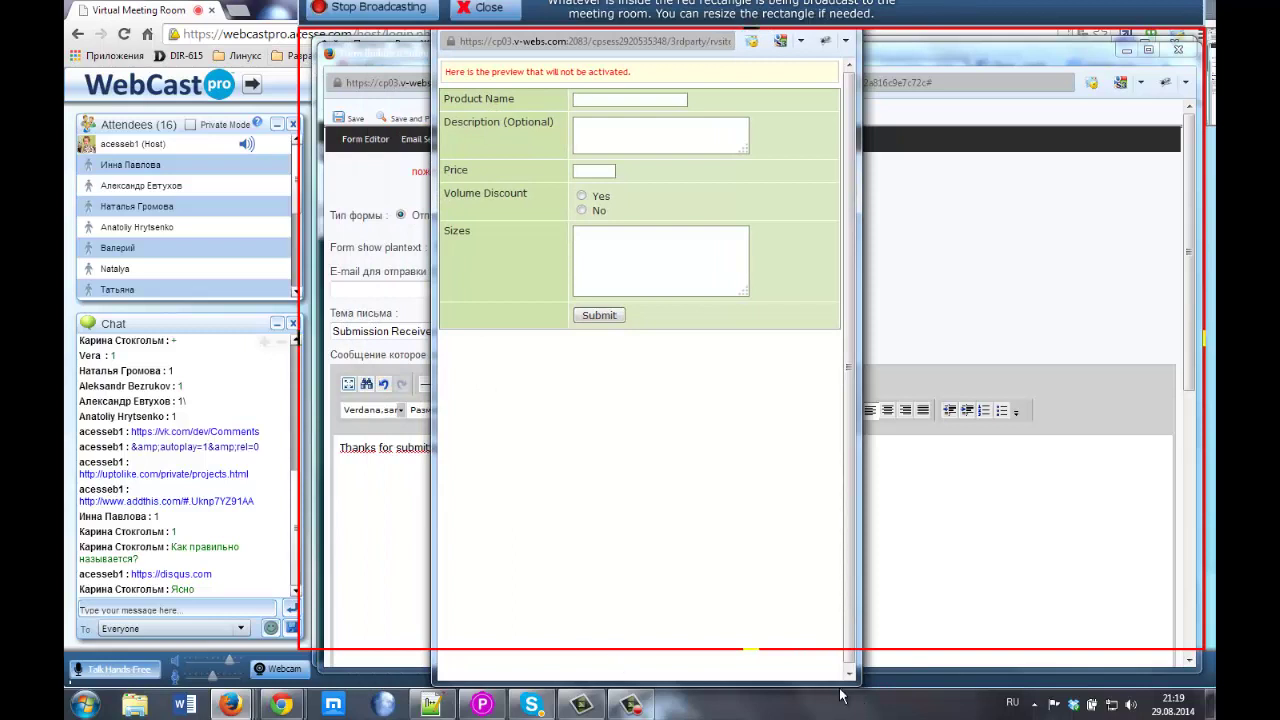
drag(836, 685, 856, 563)
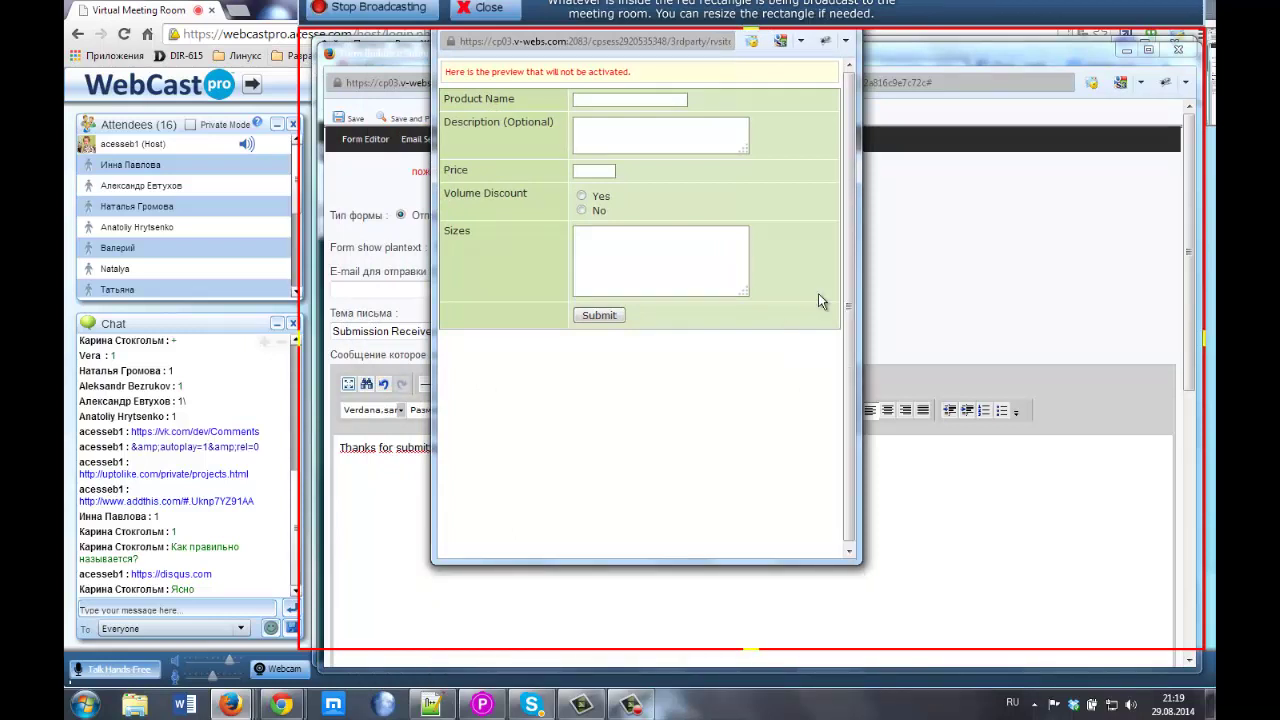
drag(932, 8, 898, 21)
click(839, 9)
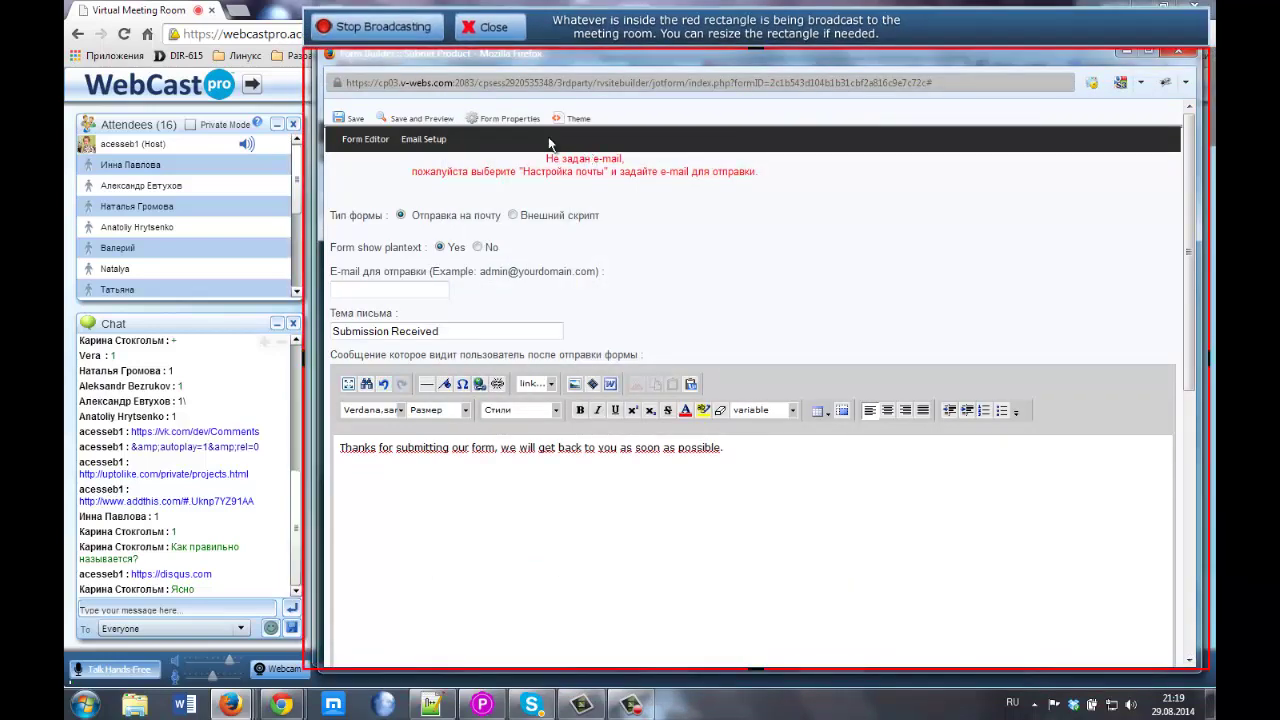
Open the form's general properties and set the form width to 70%
click(500, 121)
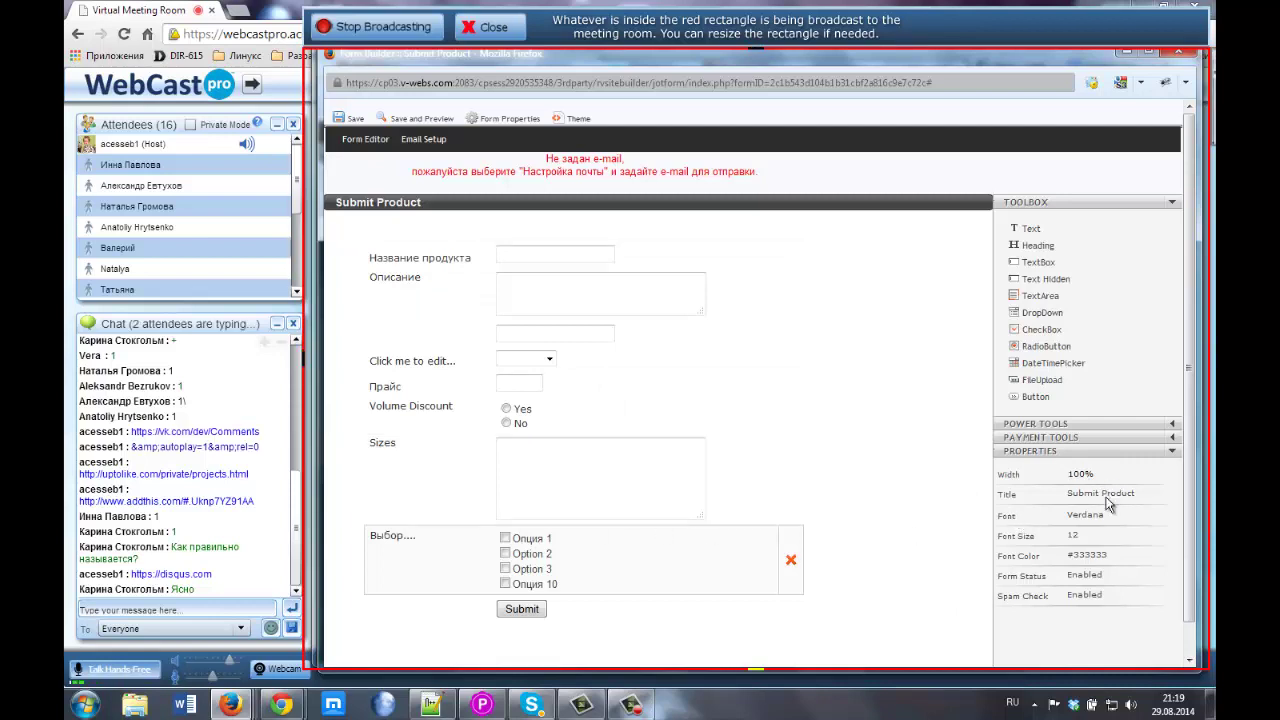
double_click(1083, 471)
text(70)
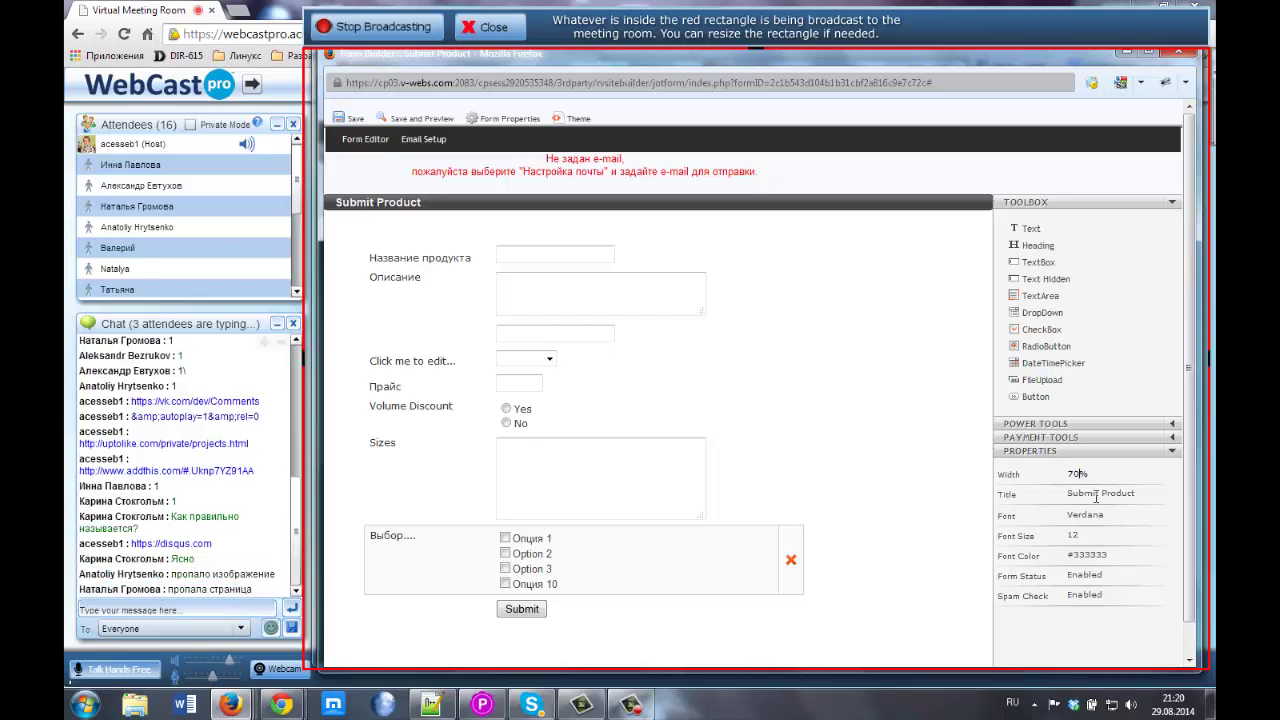
Stop the screen broadcast and start it again for the attendees
click(370, 31)
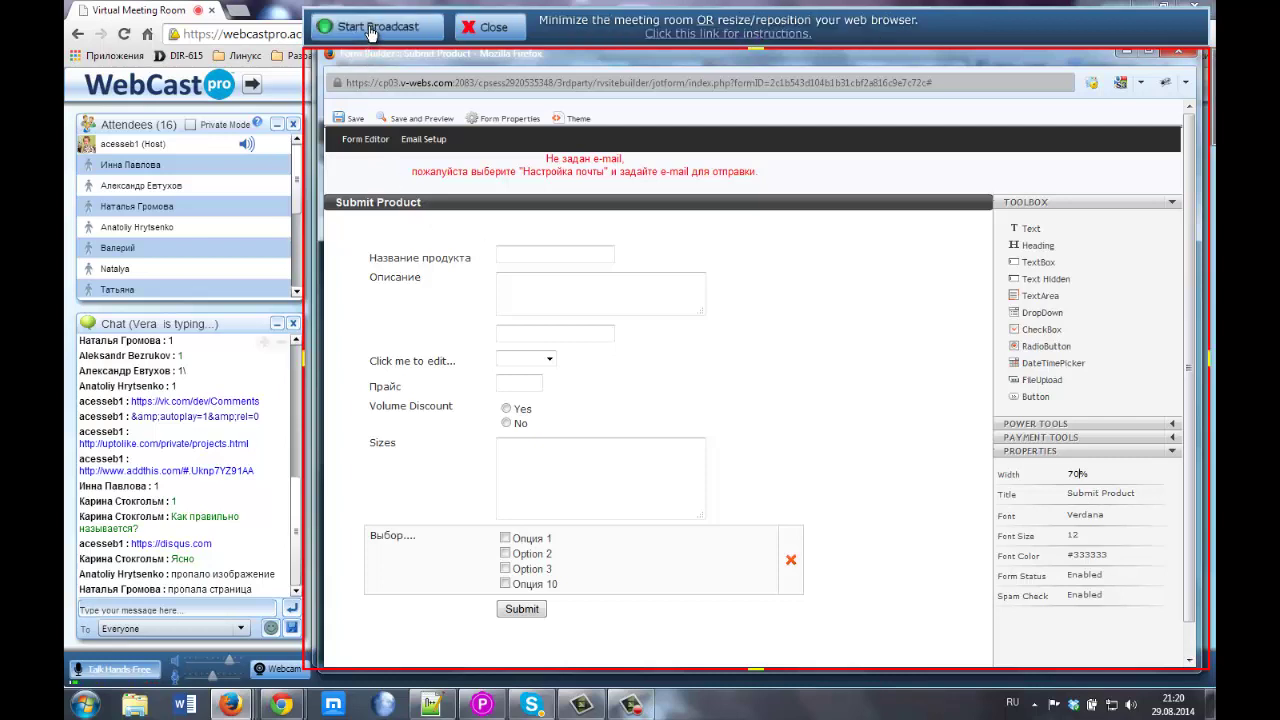
click(370, 27)
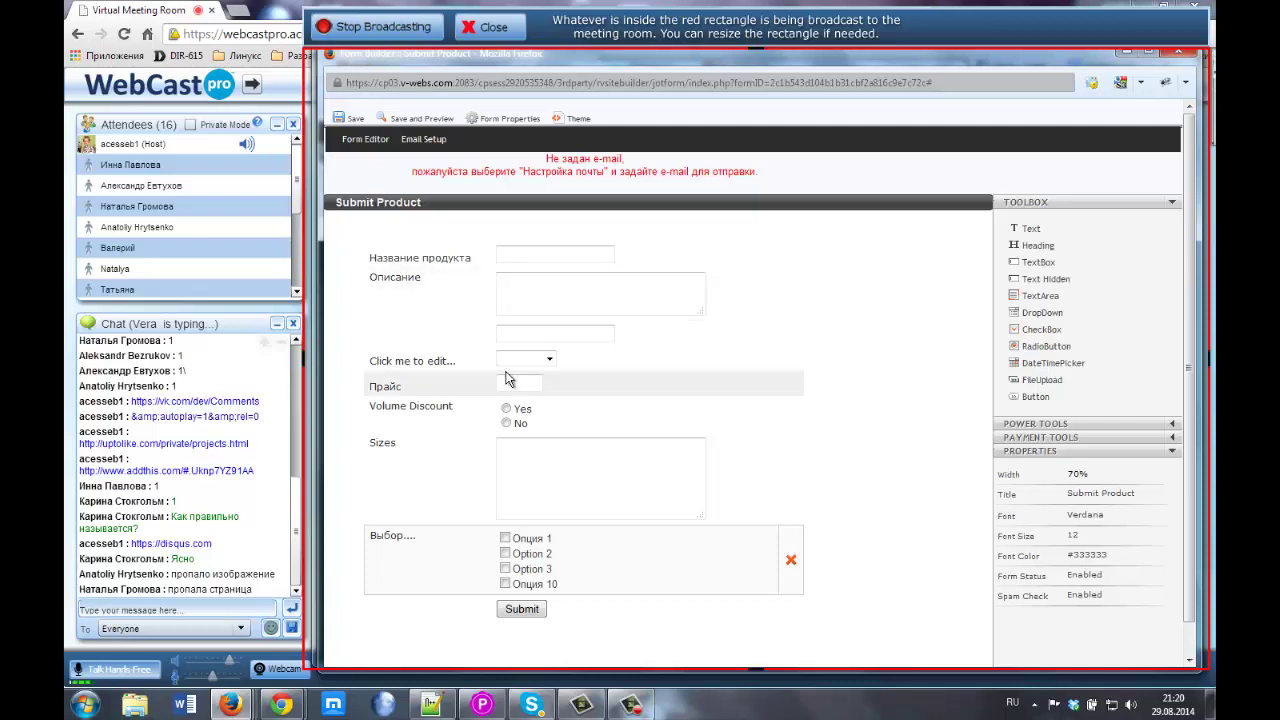
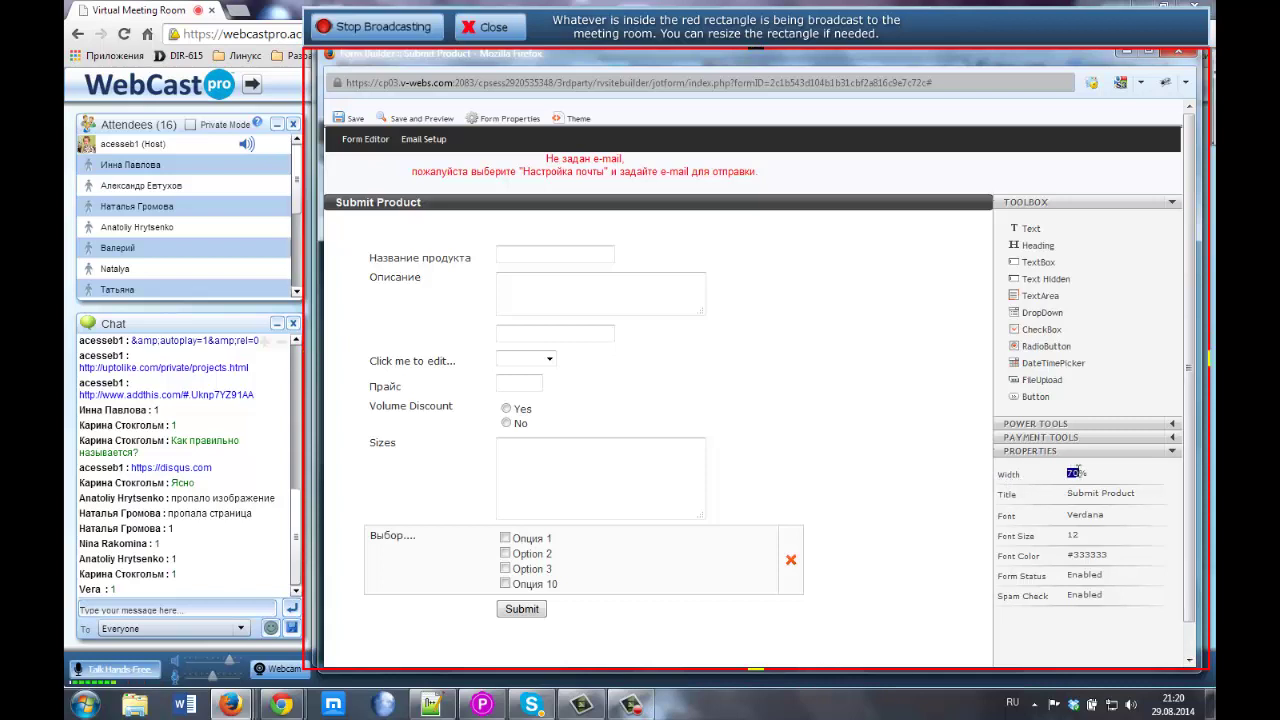
Go through the form's width, title, font and font size properties without changing them
click(1076, 472)
double_click(1076, 494)
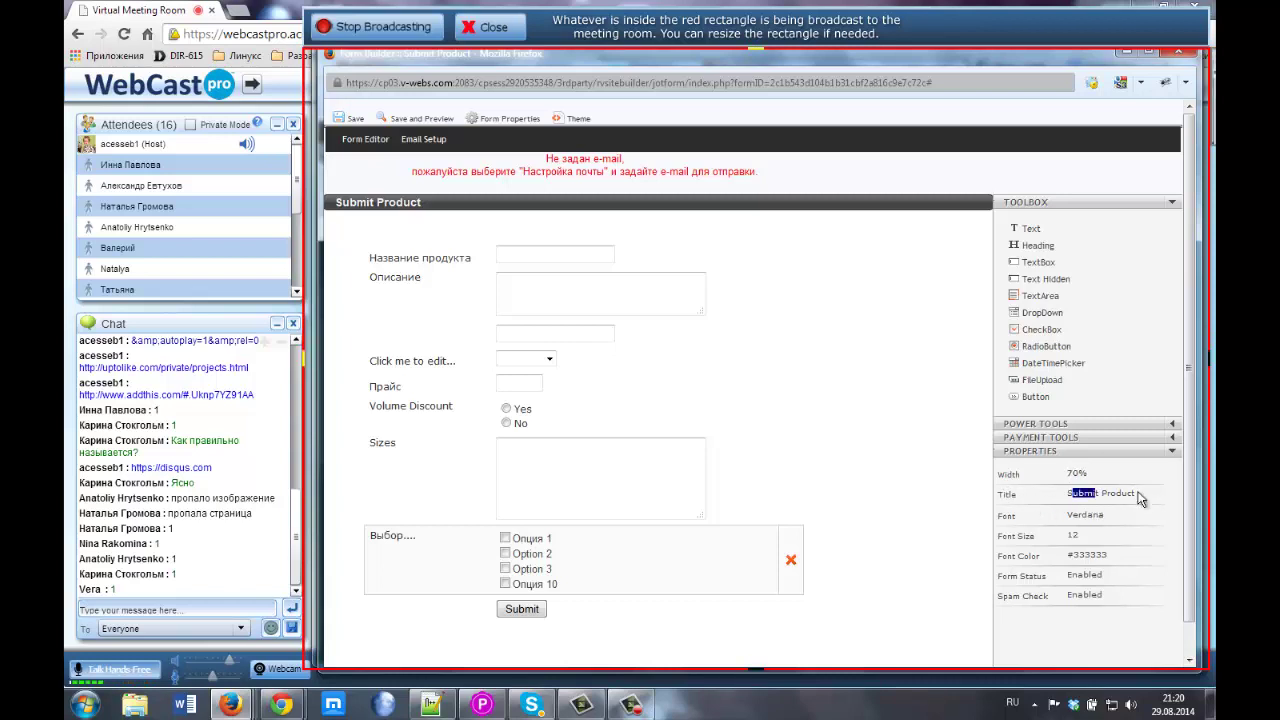
key(Left)
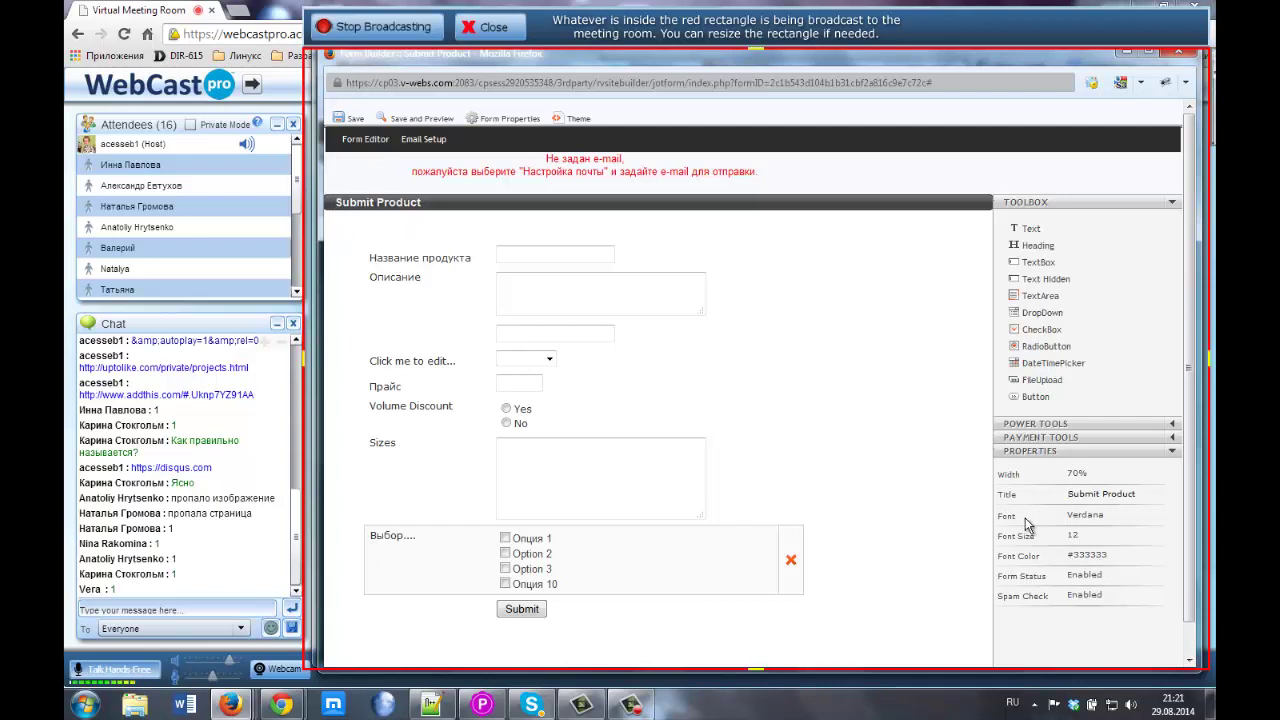
click(1109, 515)
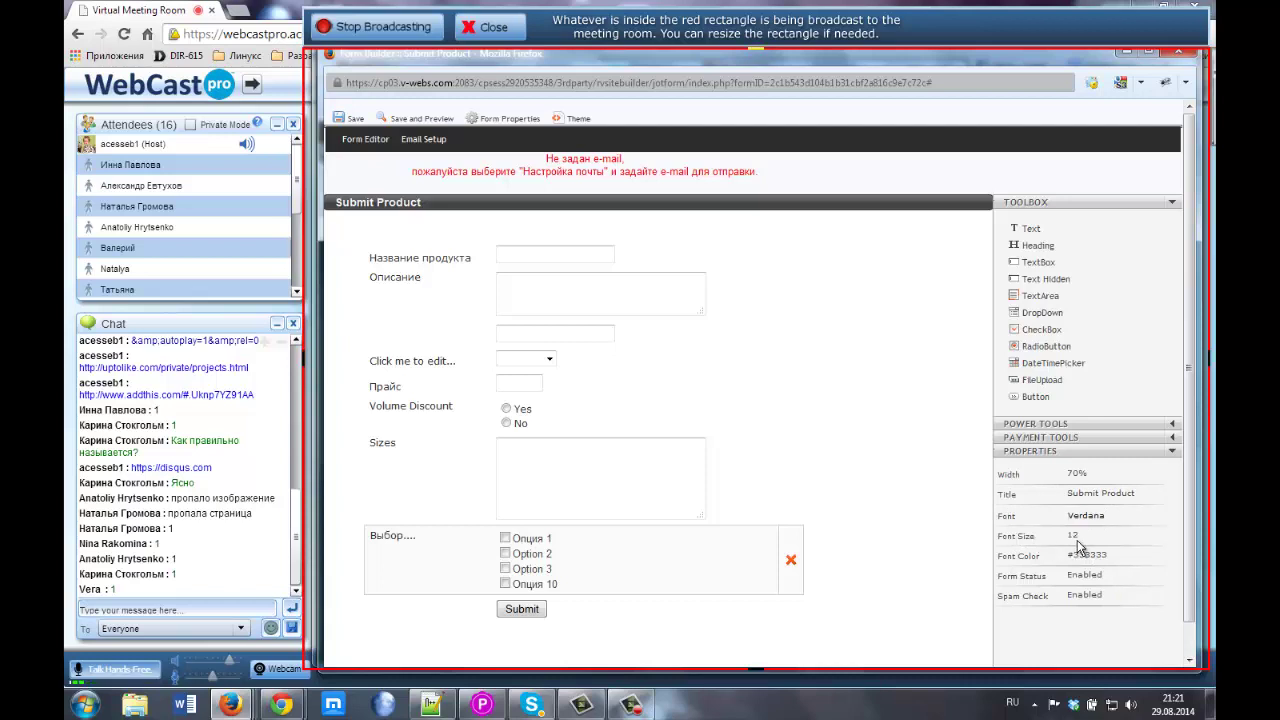
click(1083, 540)
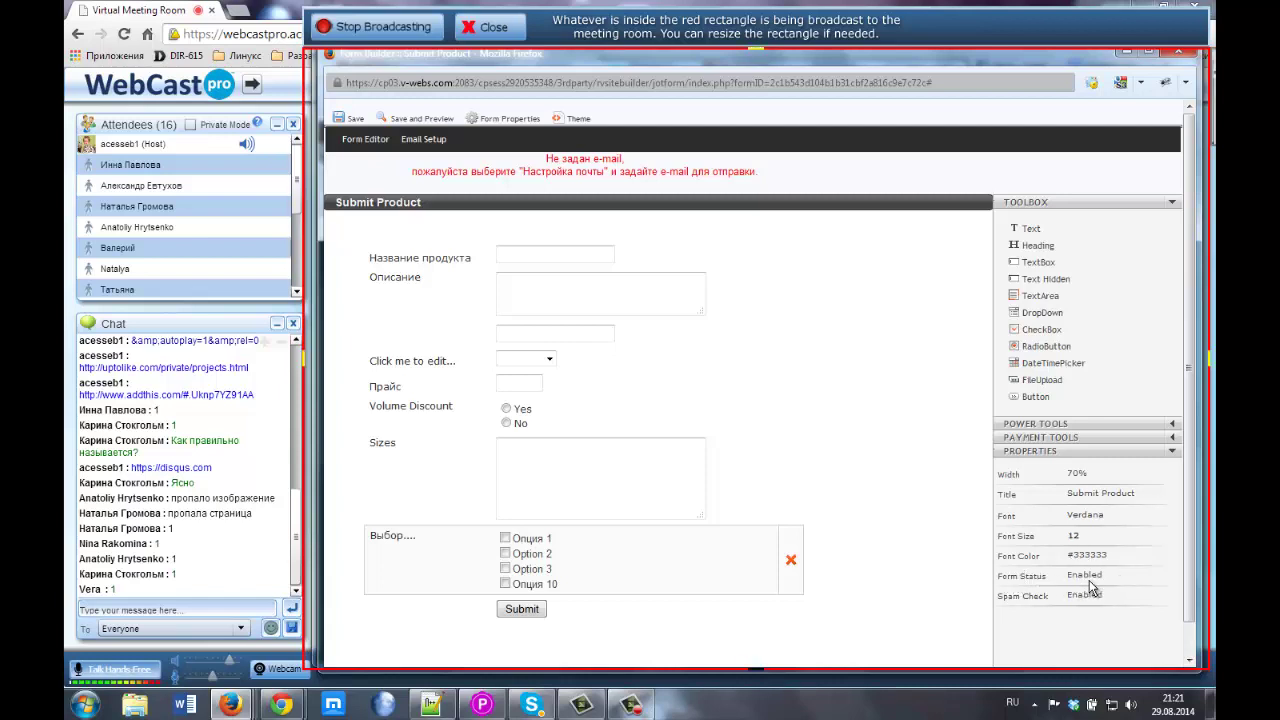
Look at the available choices for Form Status and Spam Check, keeping both Enabled
click(1096, 577)
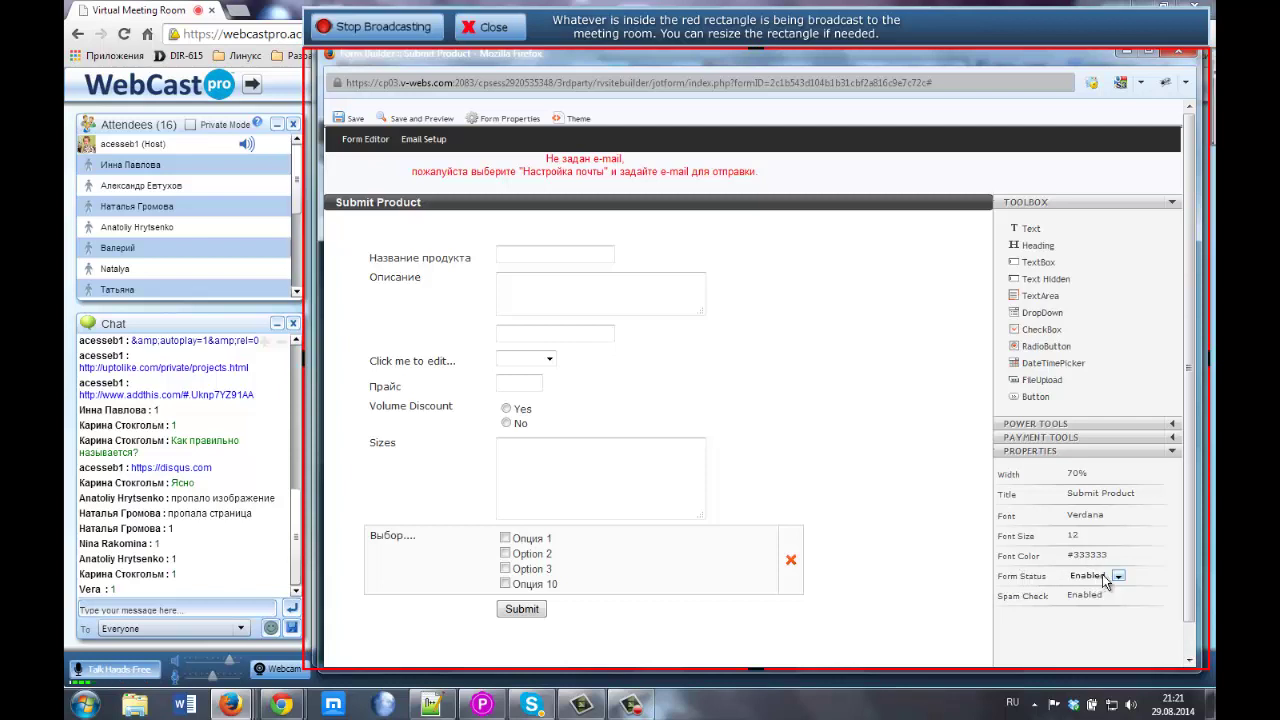
click(1118, 577)
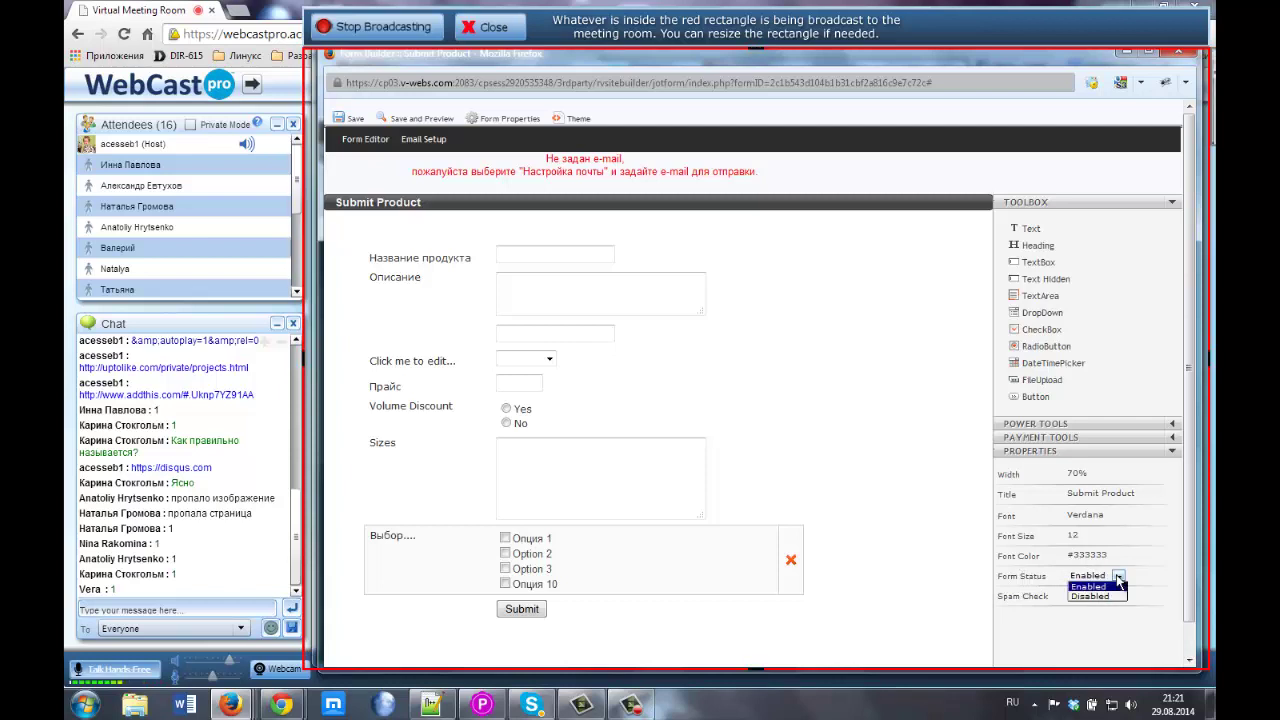
click(1118, 580)
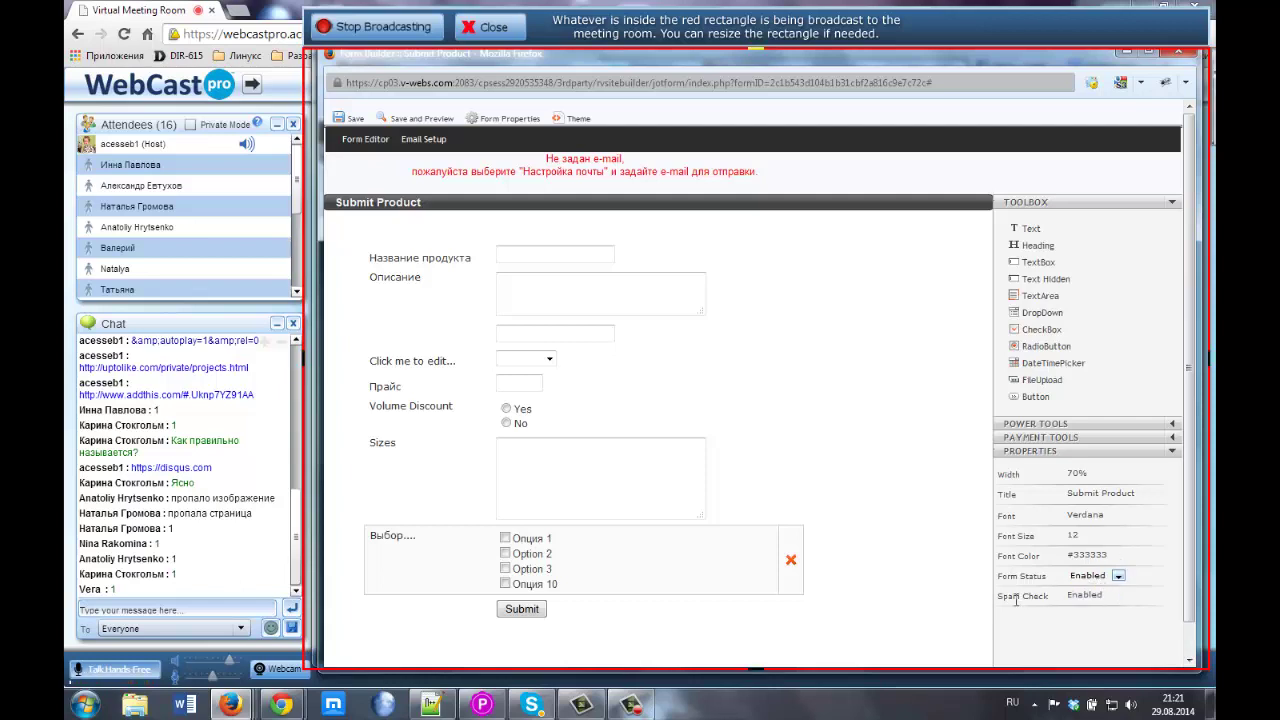
click(1108, 597)
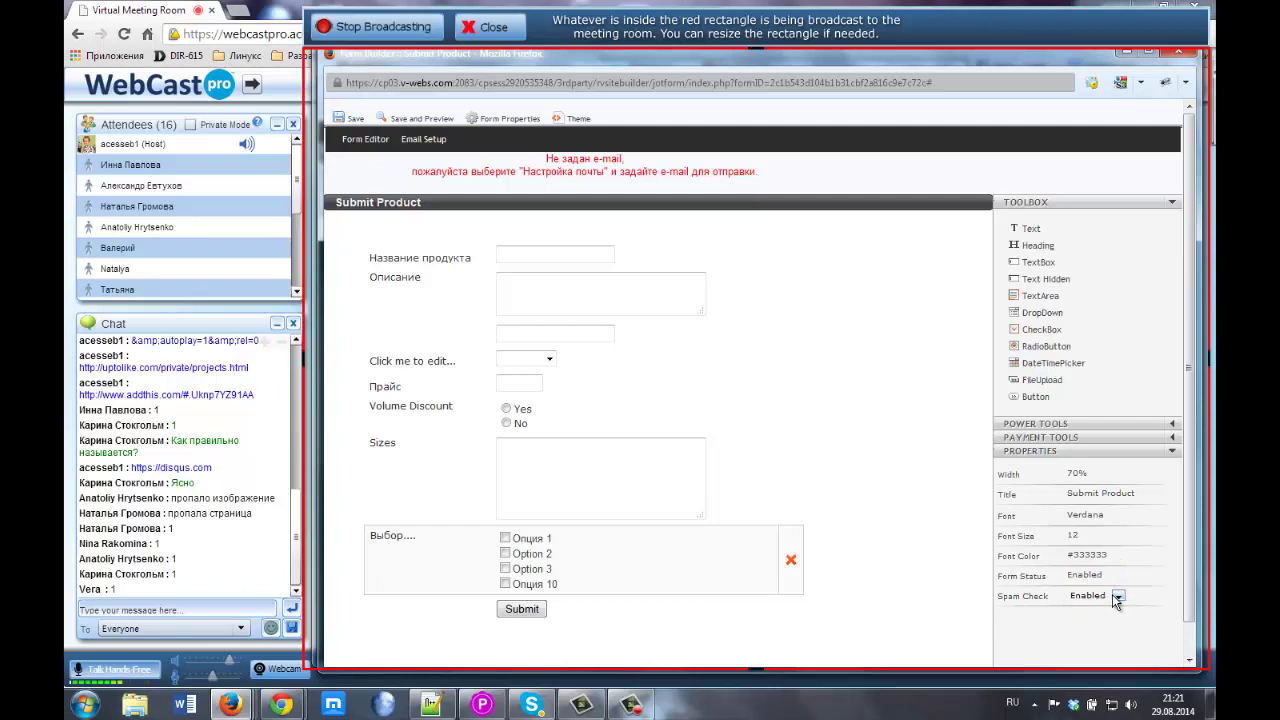
click(1117, 597)
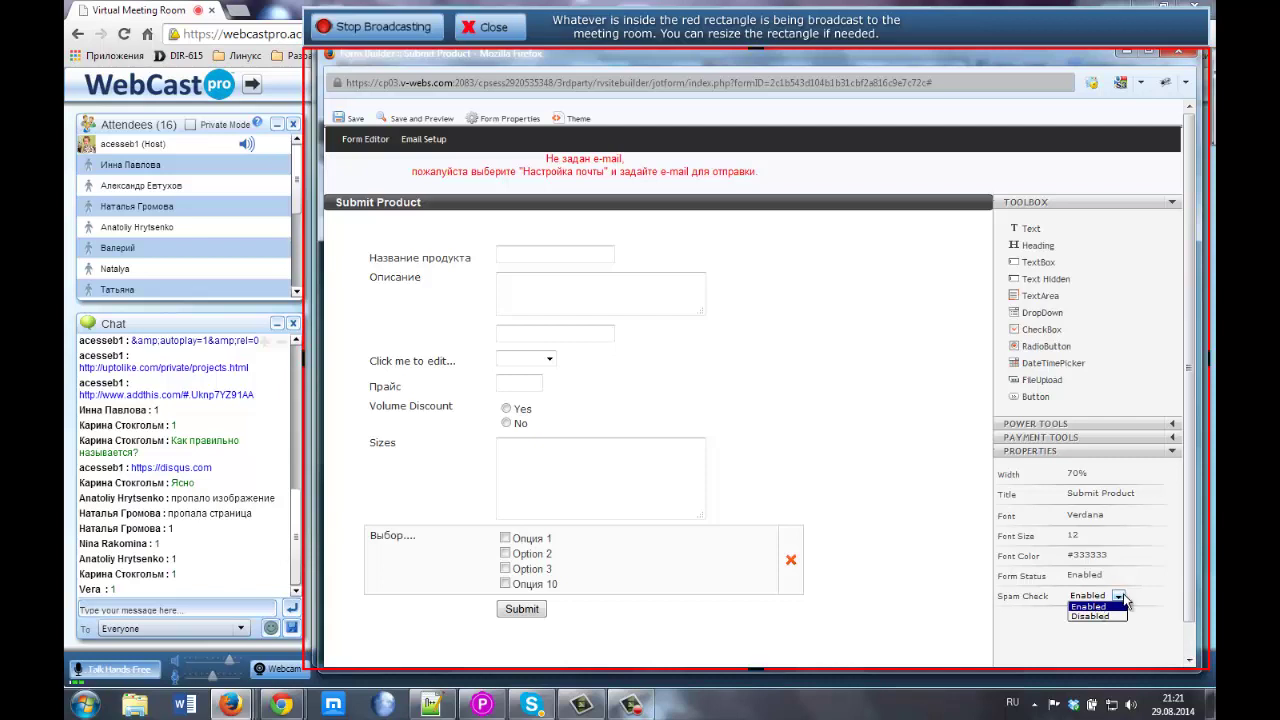
click(1140, 594)
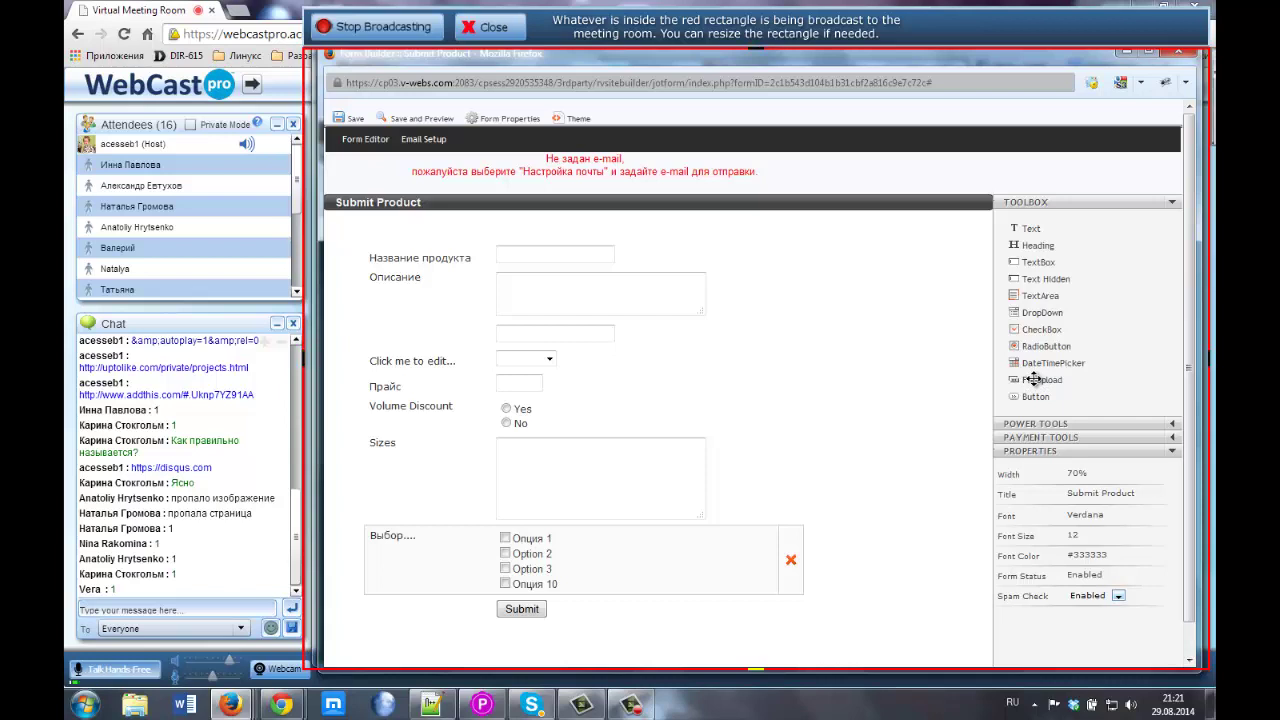
Add a FileUpload field and a DateTimePicker field below it, both above "Прайс", and dismiss the code update warning
drag(896, 402, 549, 357)
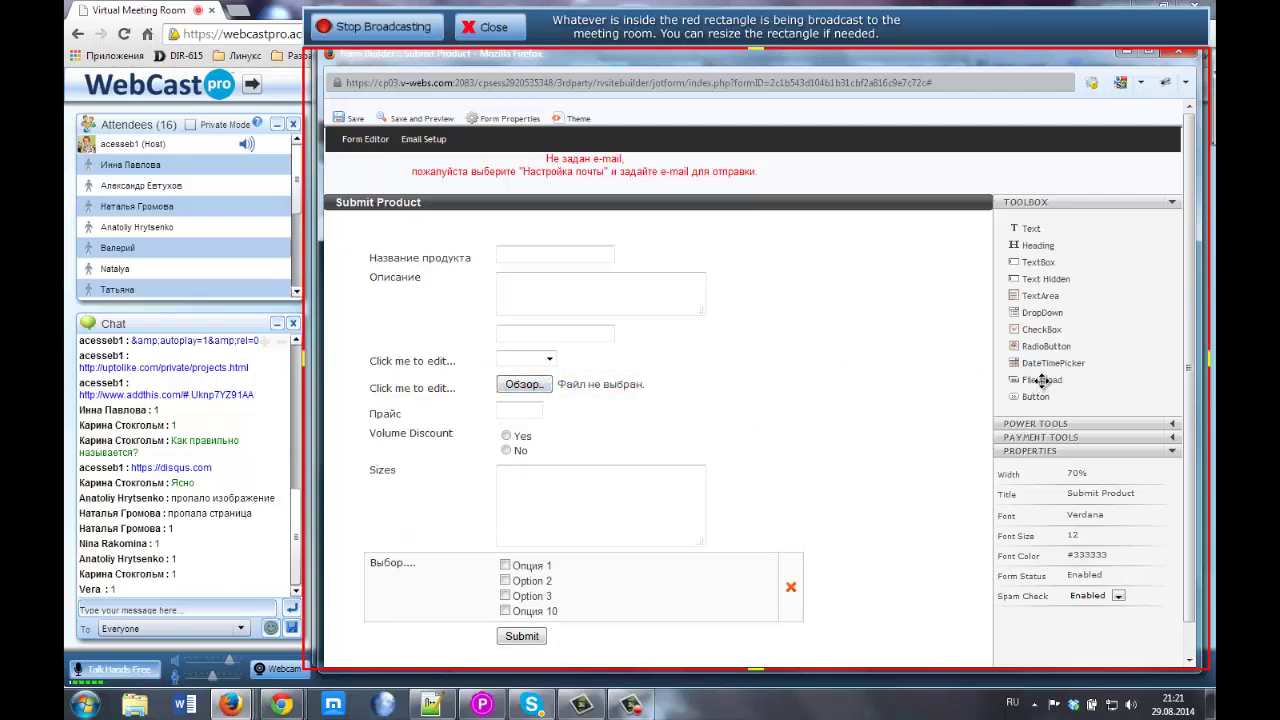
drag(1043, 367, 525, 374)
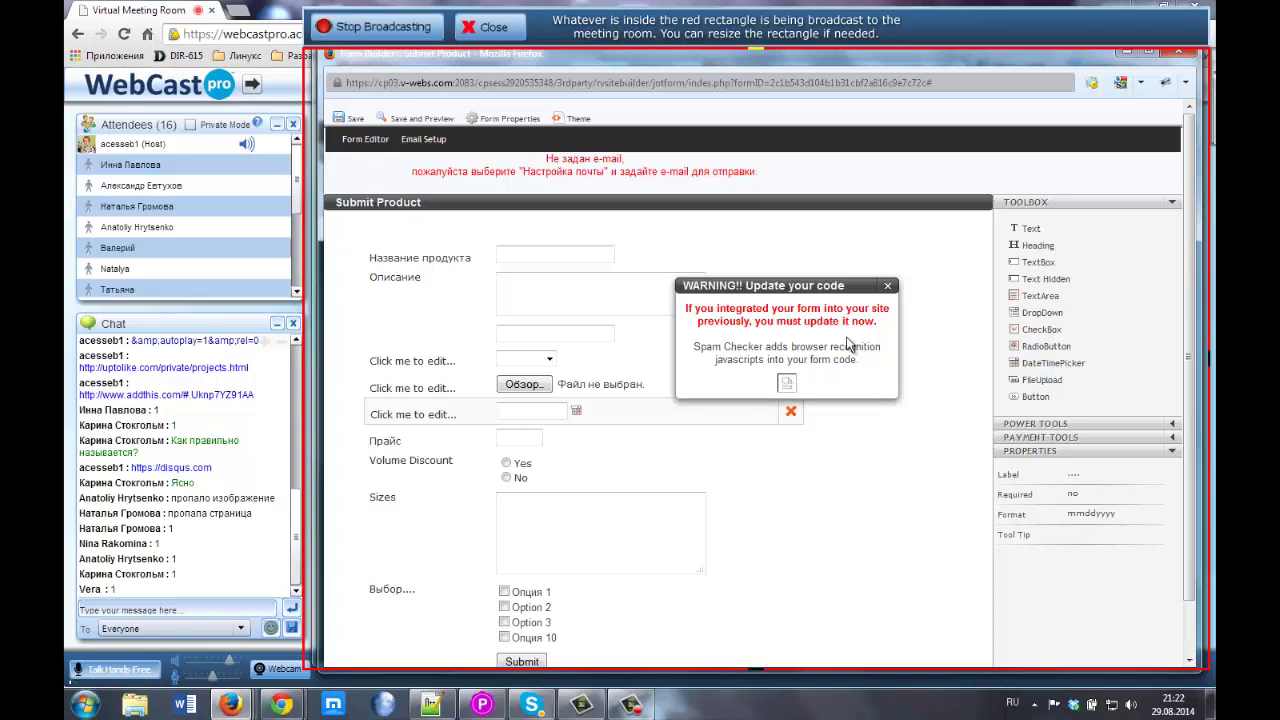
click(887, 286)
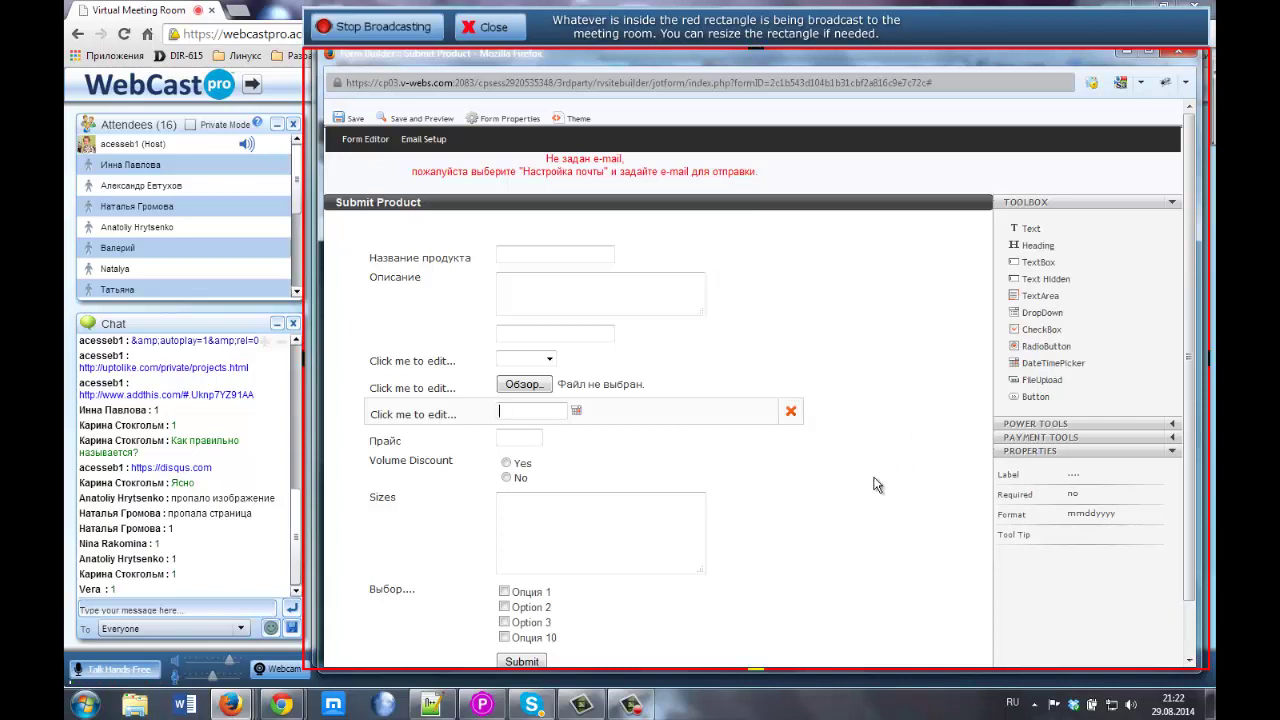
Preview form design themes Тема 2, Тема 3 and Тема 4 with their colour palettes, and close the theme window without saving
click(575, 119)
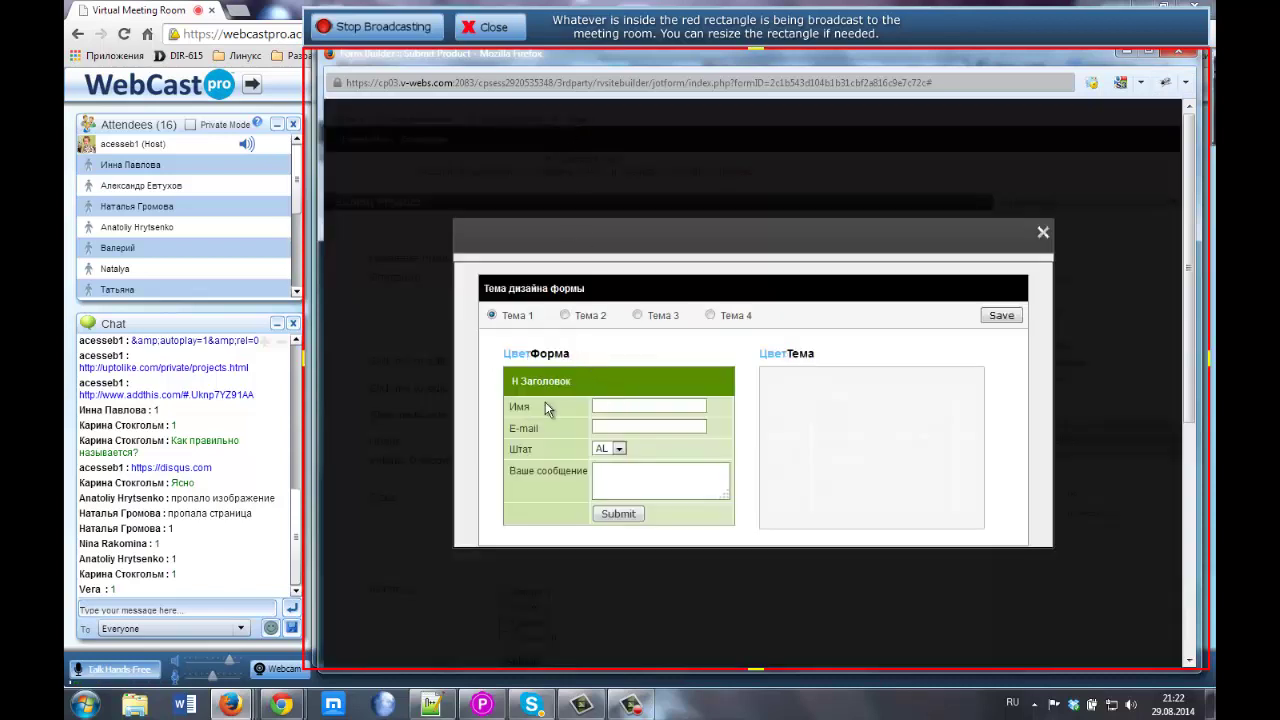
click(565, 315)
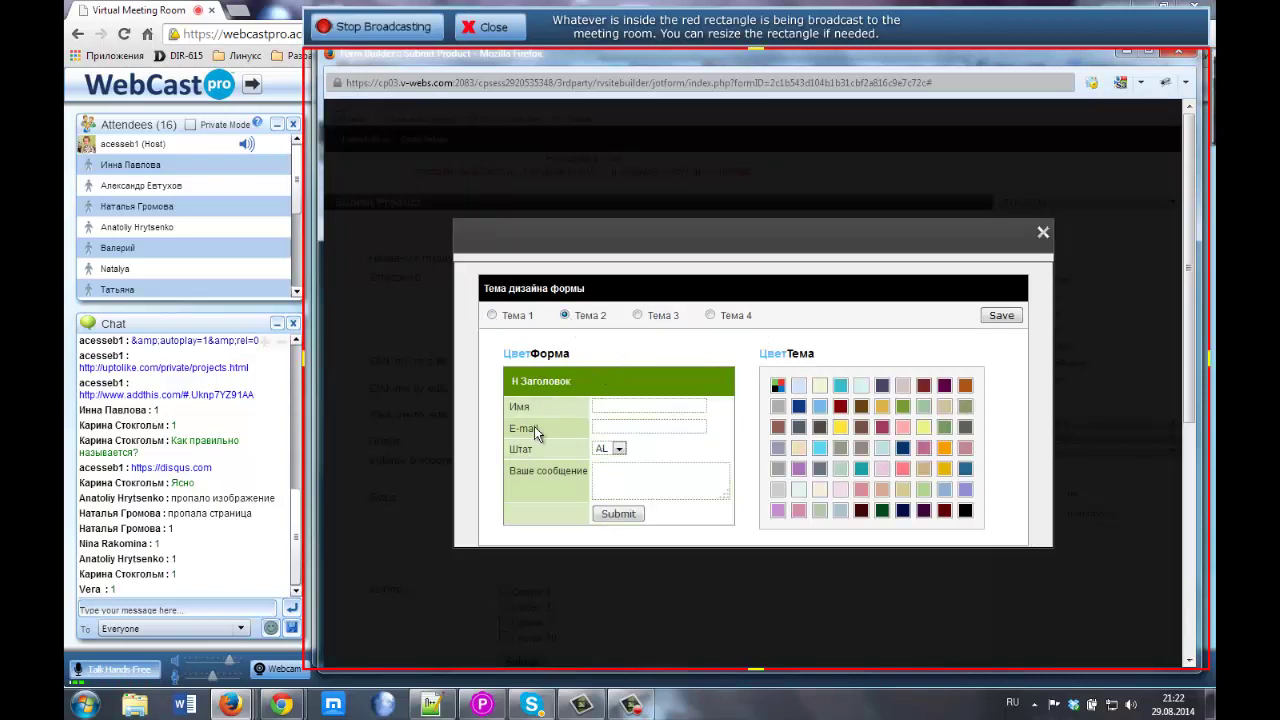
click(637, 315)
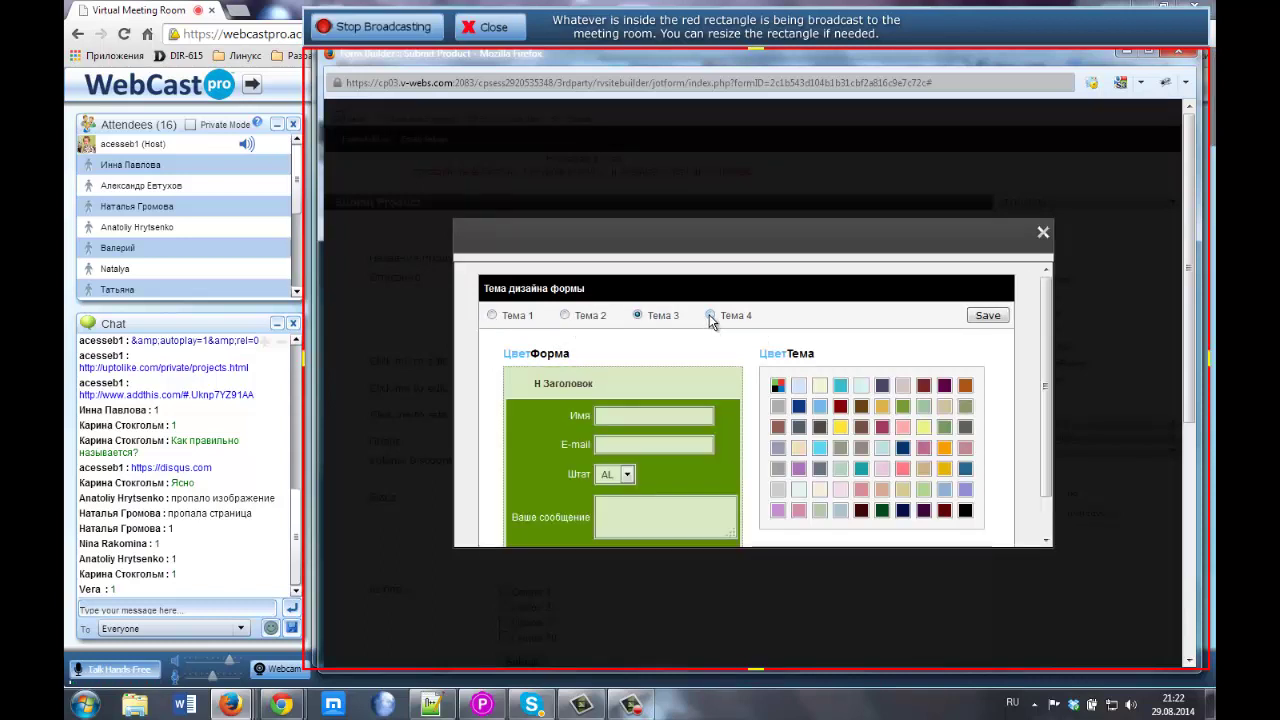
click(710, 315)
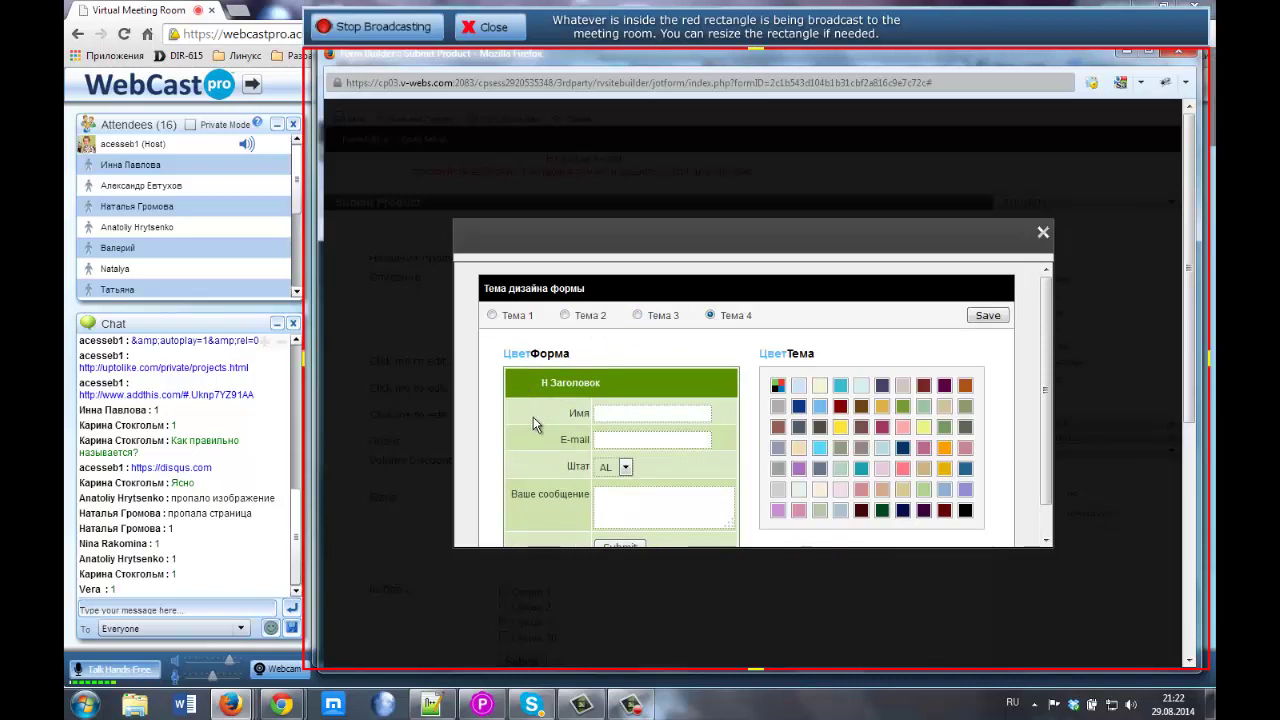
scroll(613, 428, down, 1)
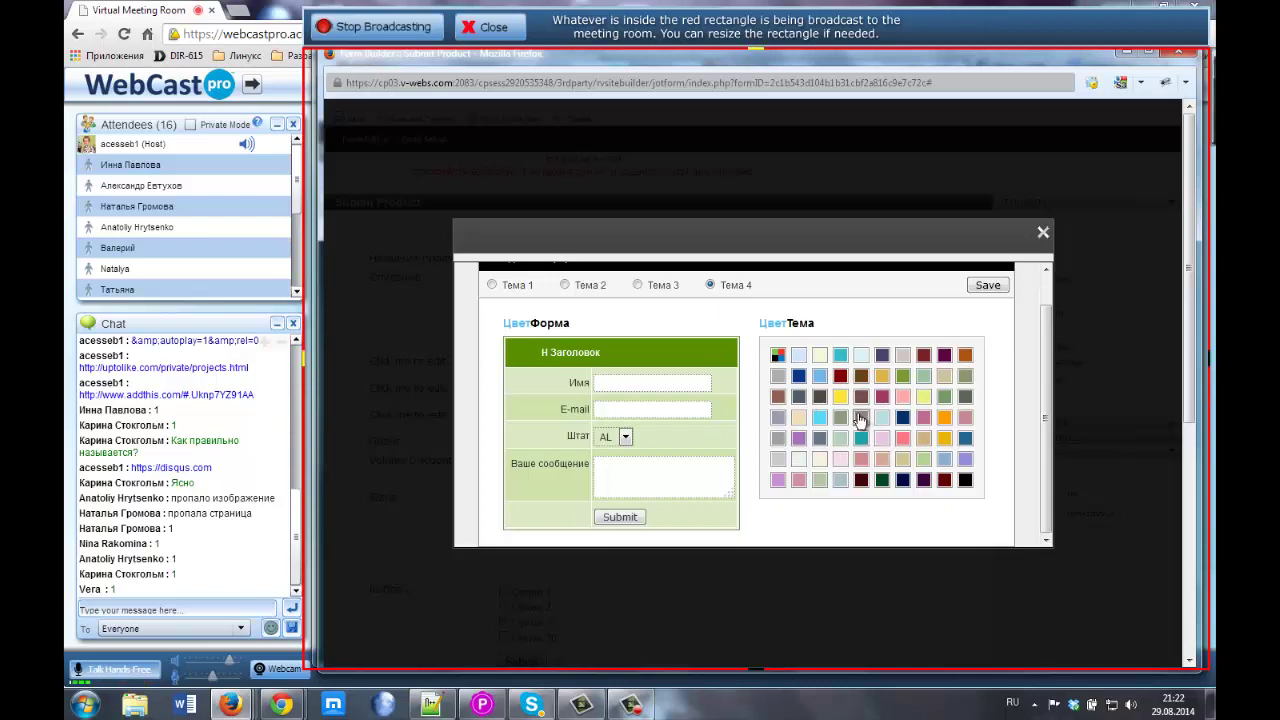
scroll(862, 418, up, 1)
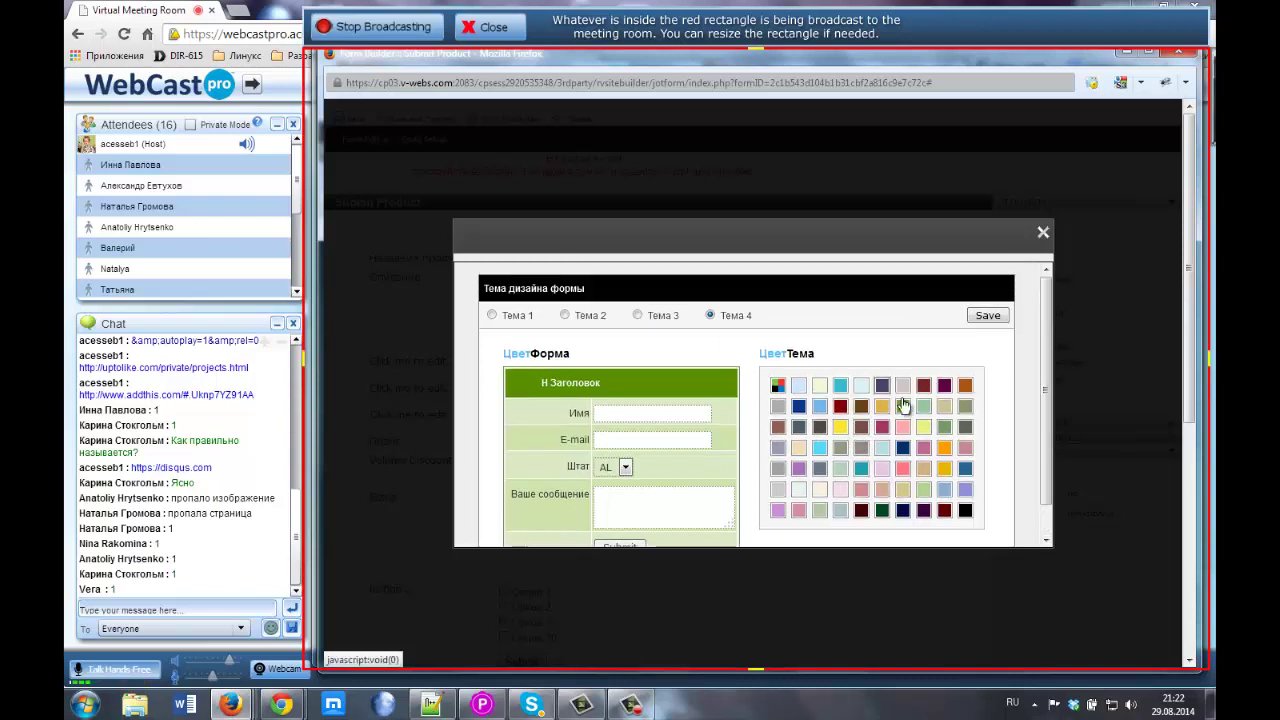
click(1043, 233)
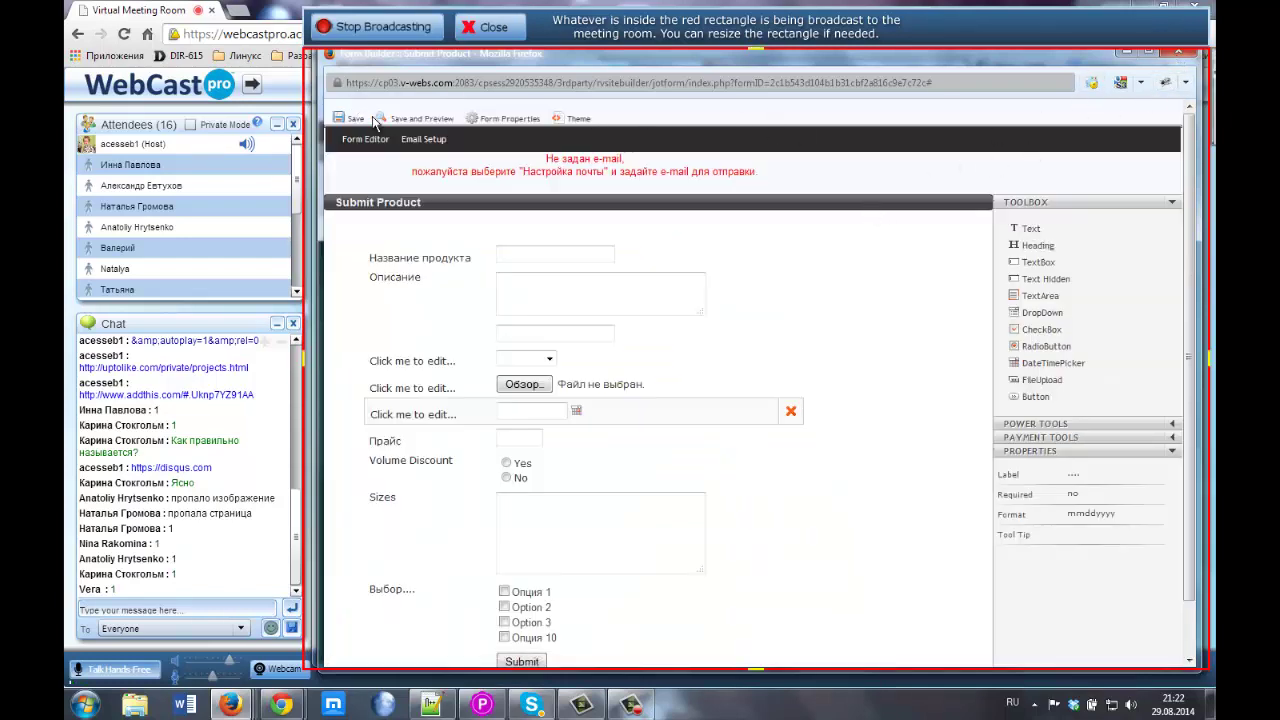
Leave the Submit Product form without saving and open the existing Contact Us form for editing
click(1178, 51)
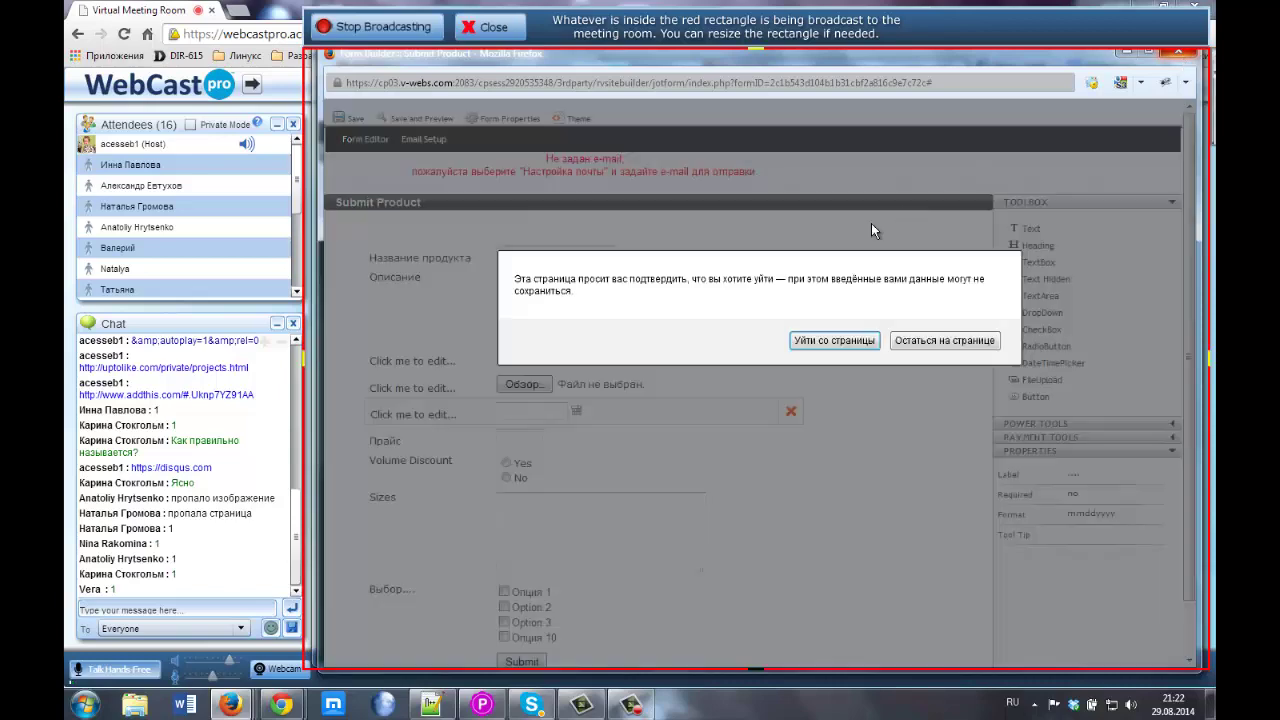
click(834, 341)
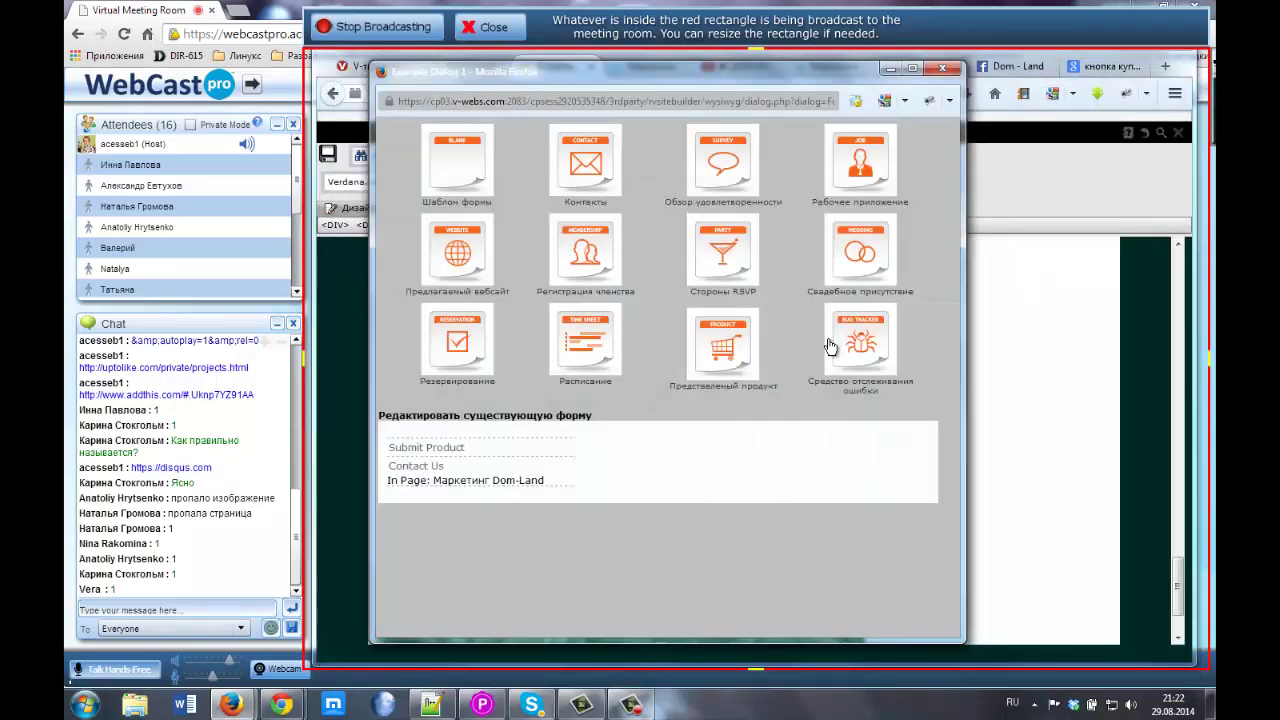
click(415, 466)
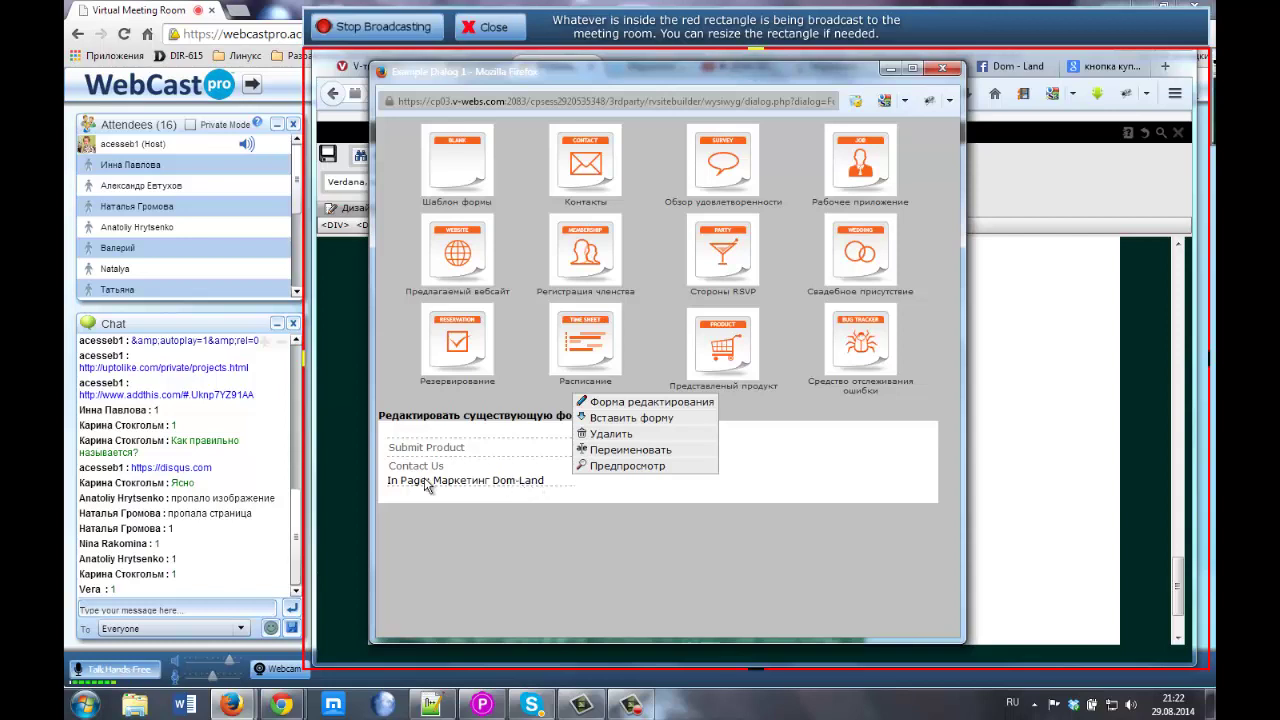
click(613, 399)
click(553, 481)
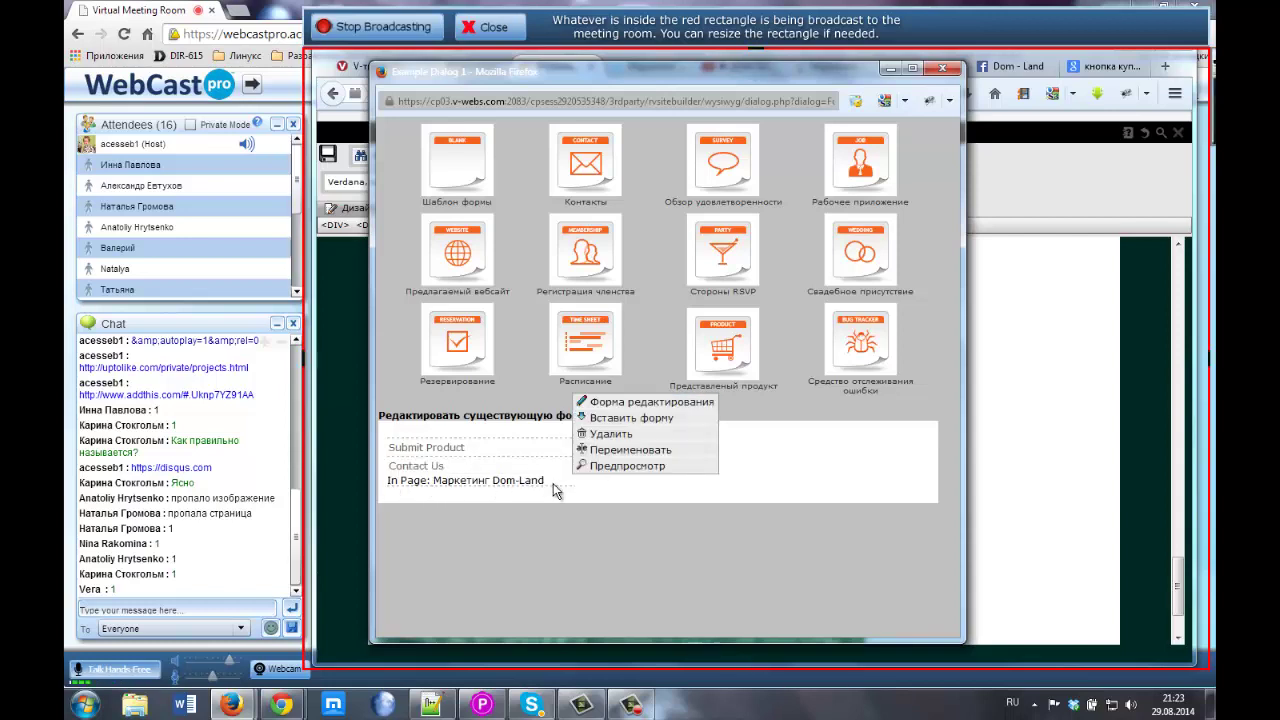
click(628, 403)
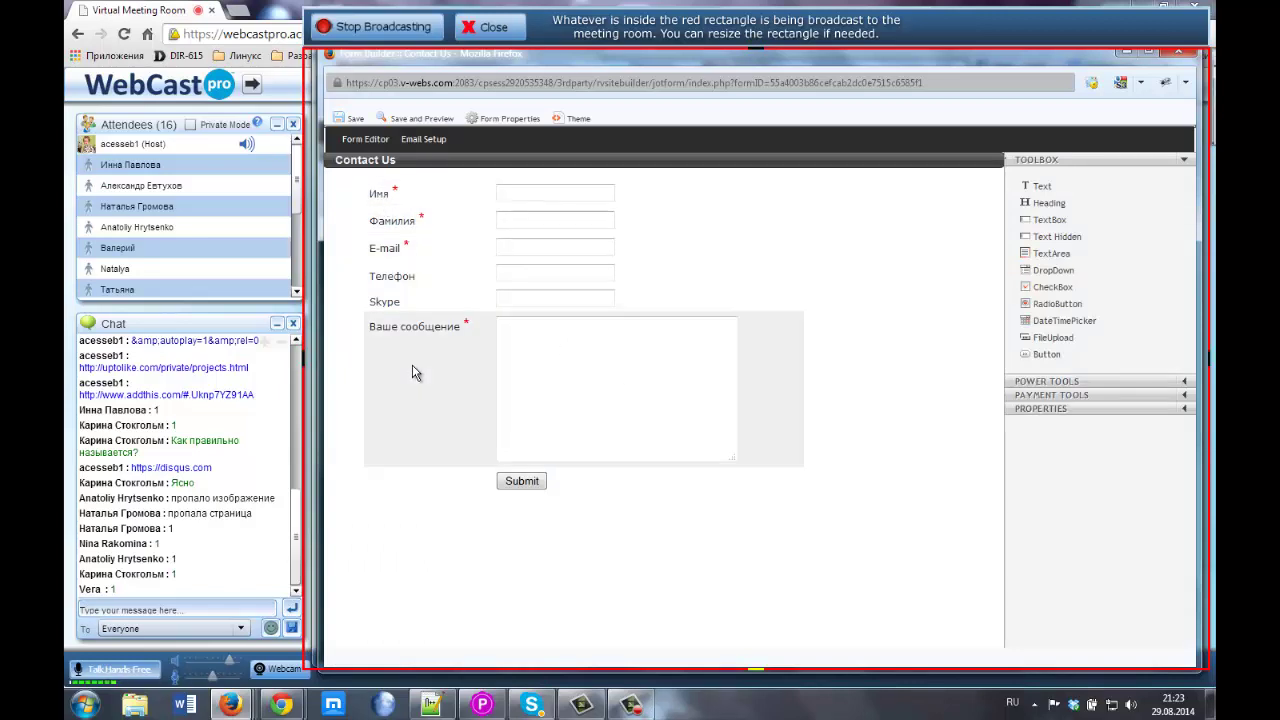
Add a PayPal payment item above the "Имя" field of the Contact Us form
double_click(381, 194)
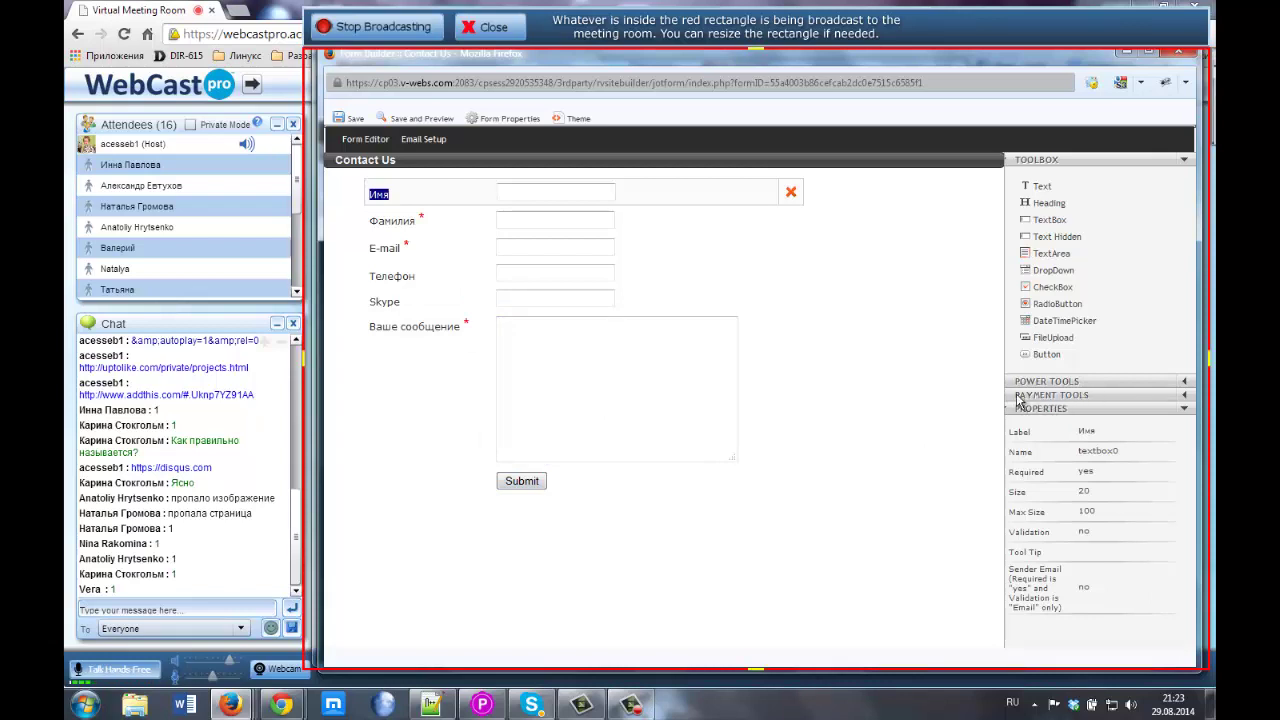
click(1184, 395)
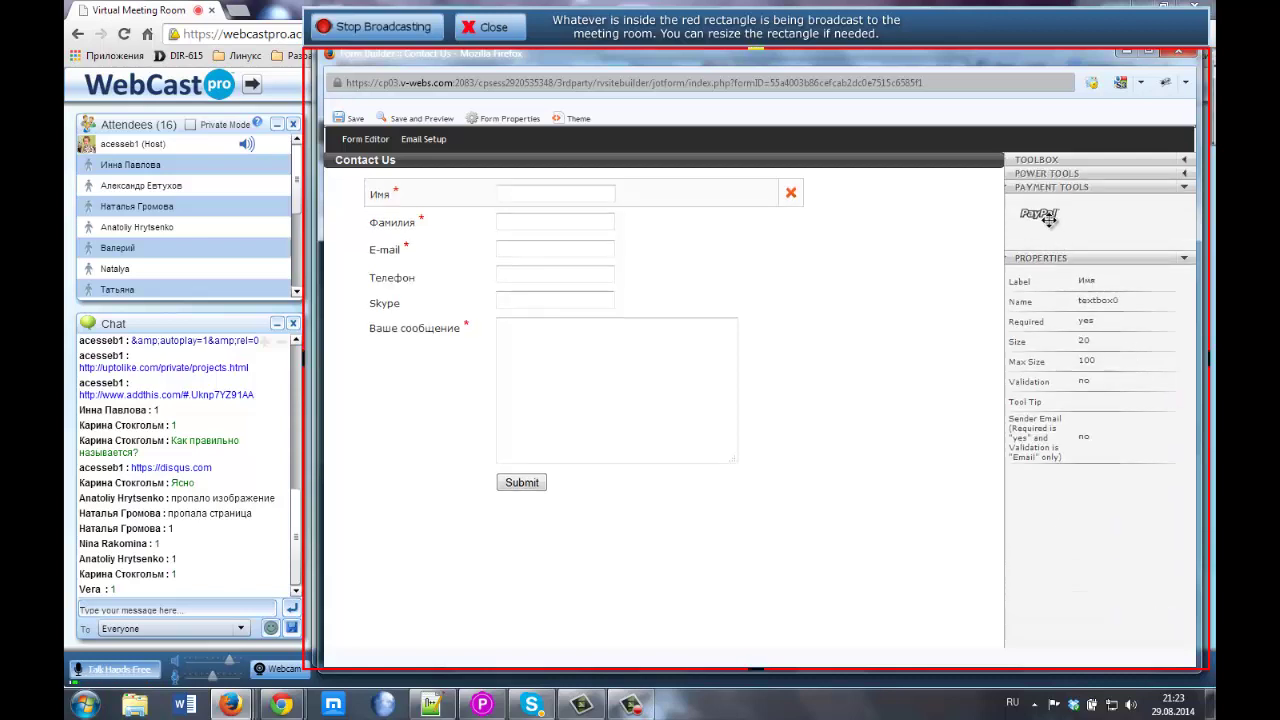
drag(1042, 214, 480, 474)
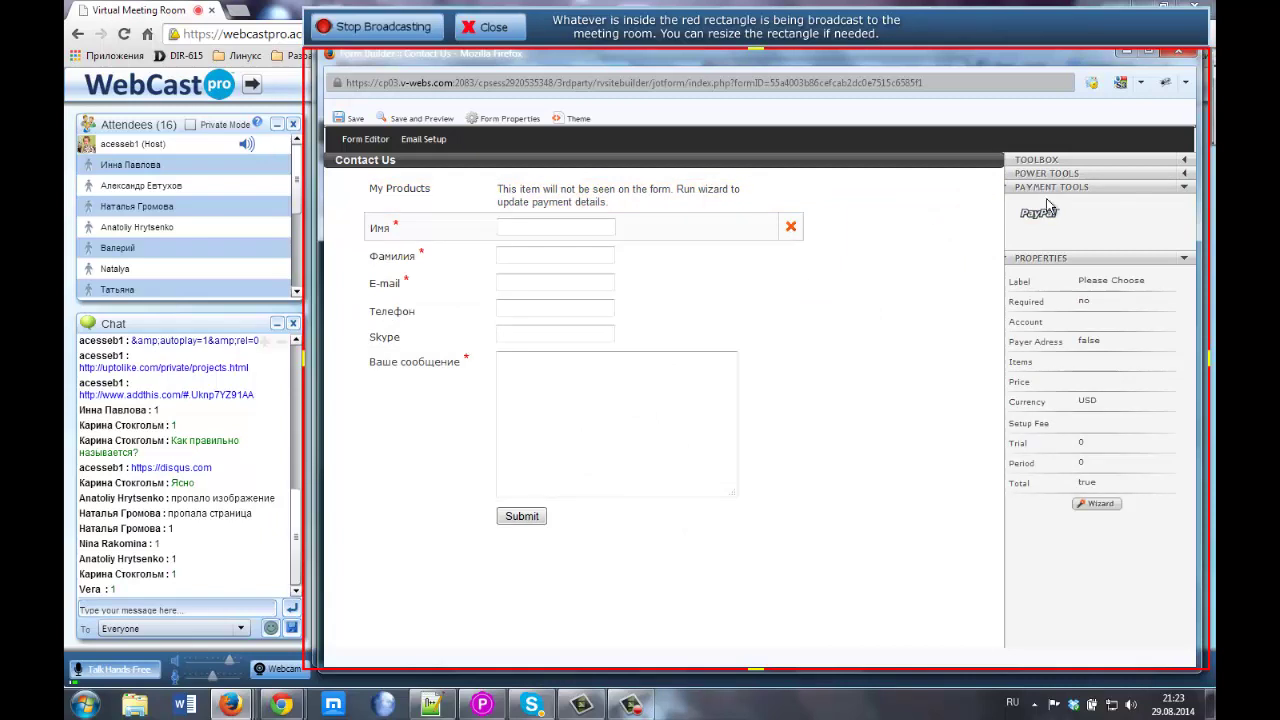
Look at the account e-mail field and the currency choices in the PayPal Wizard, and close it without entering anything
click(1040, 214)
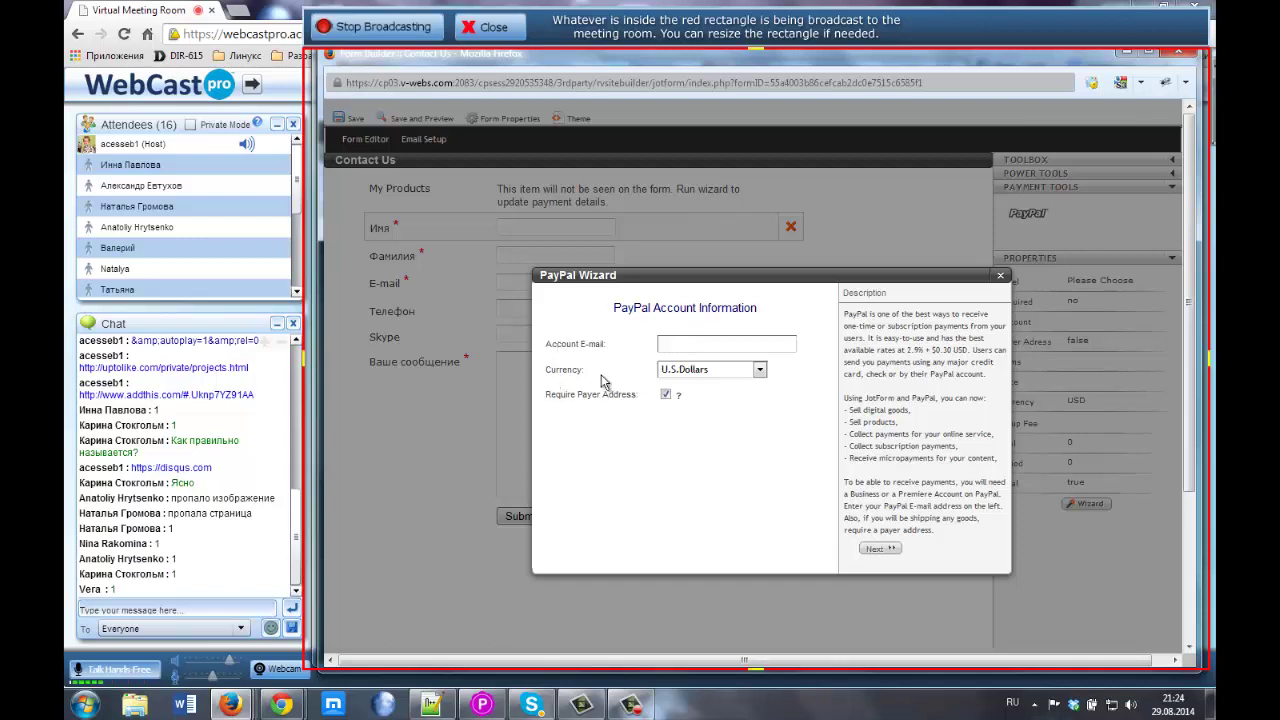
click(762, 371)
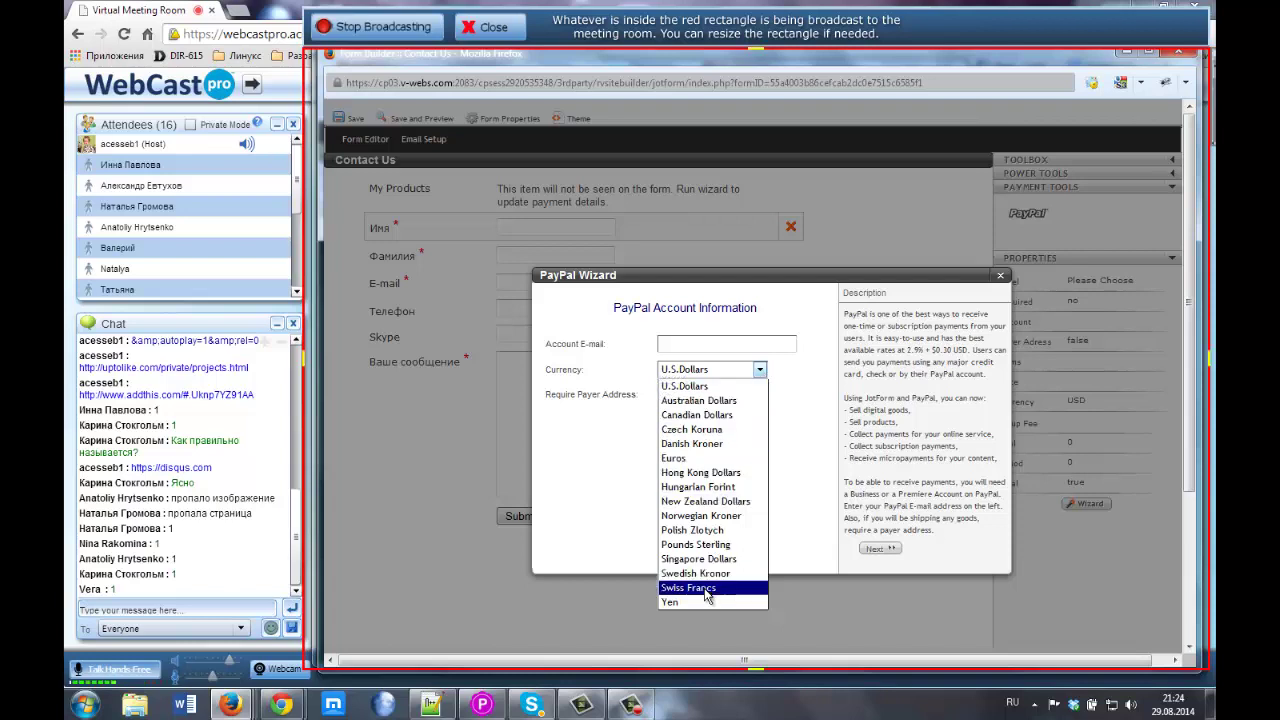
click(602, 425)
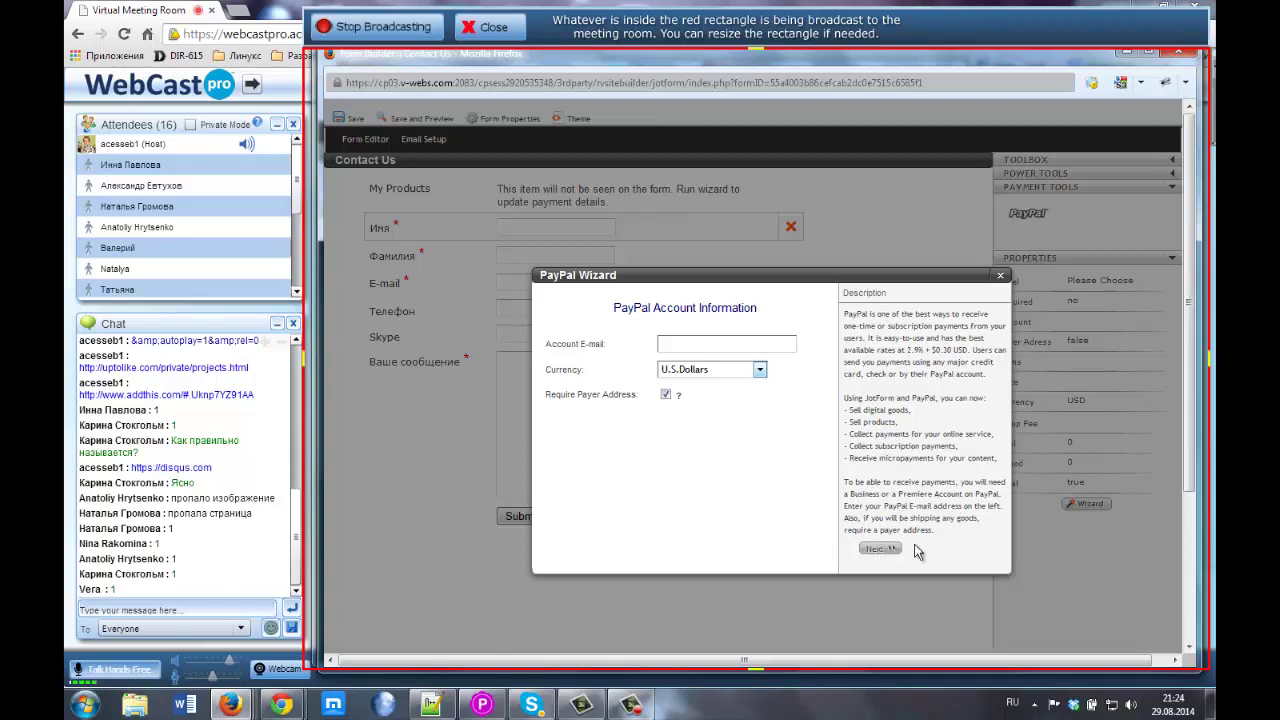
click(672, 343)
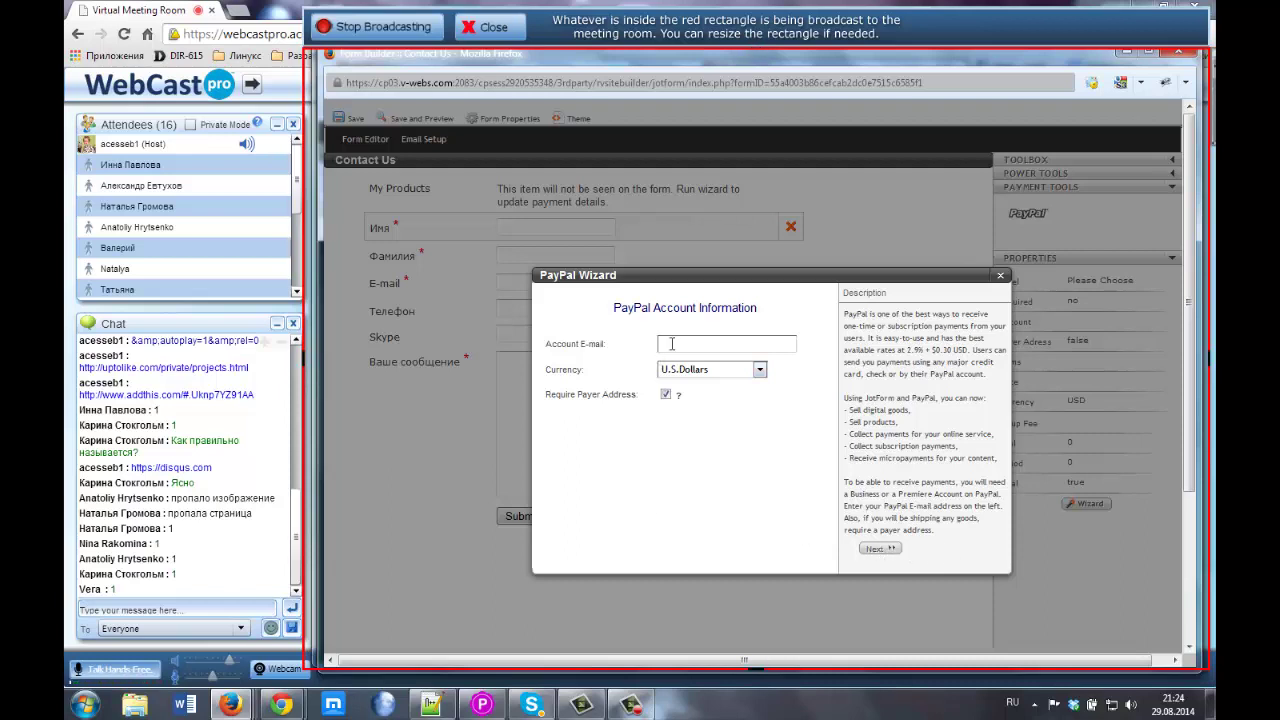
click(1000, 277)
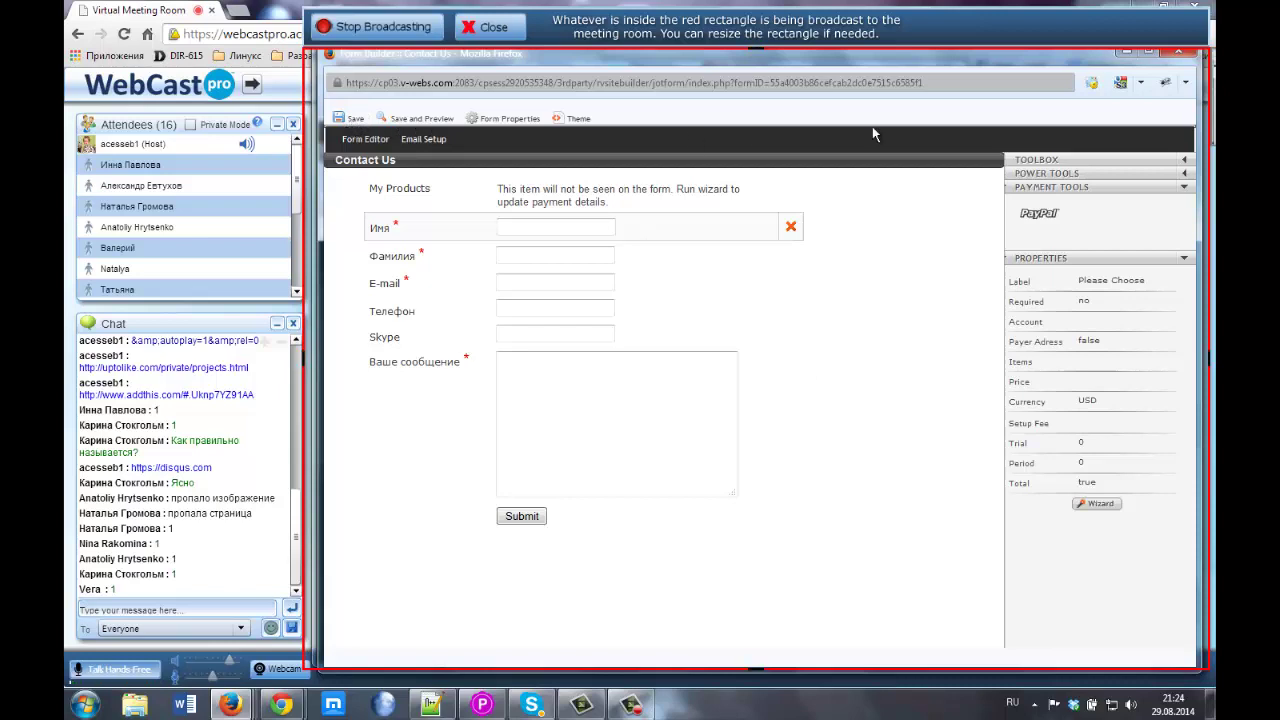
Leave the Contact Us editor without saving and insert the Contact Us form into the page
click(1179, 53)
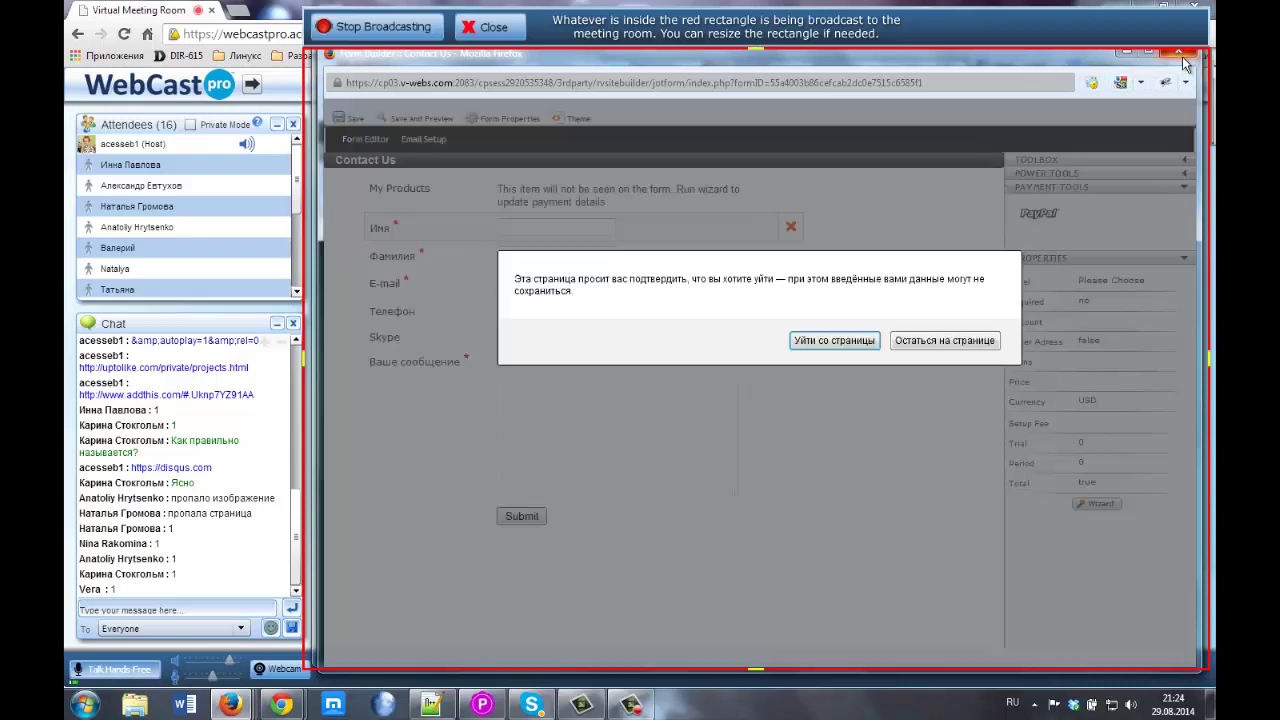
click(836, 349)
click(548, 465)
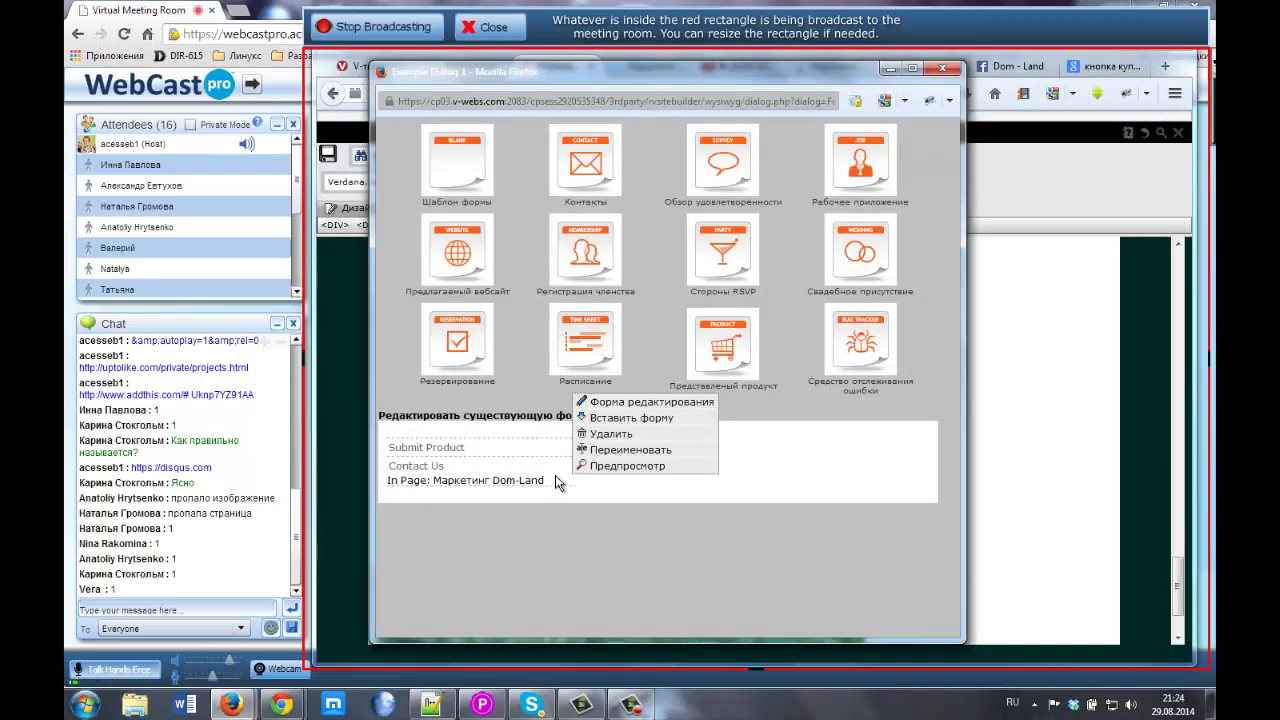
click(626, 418)
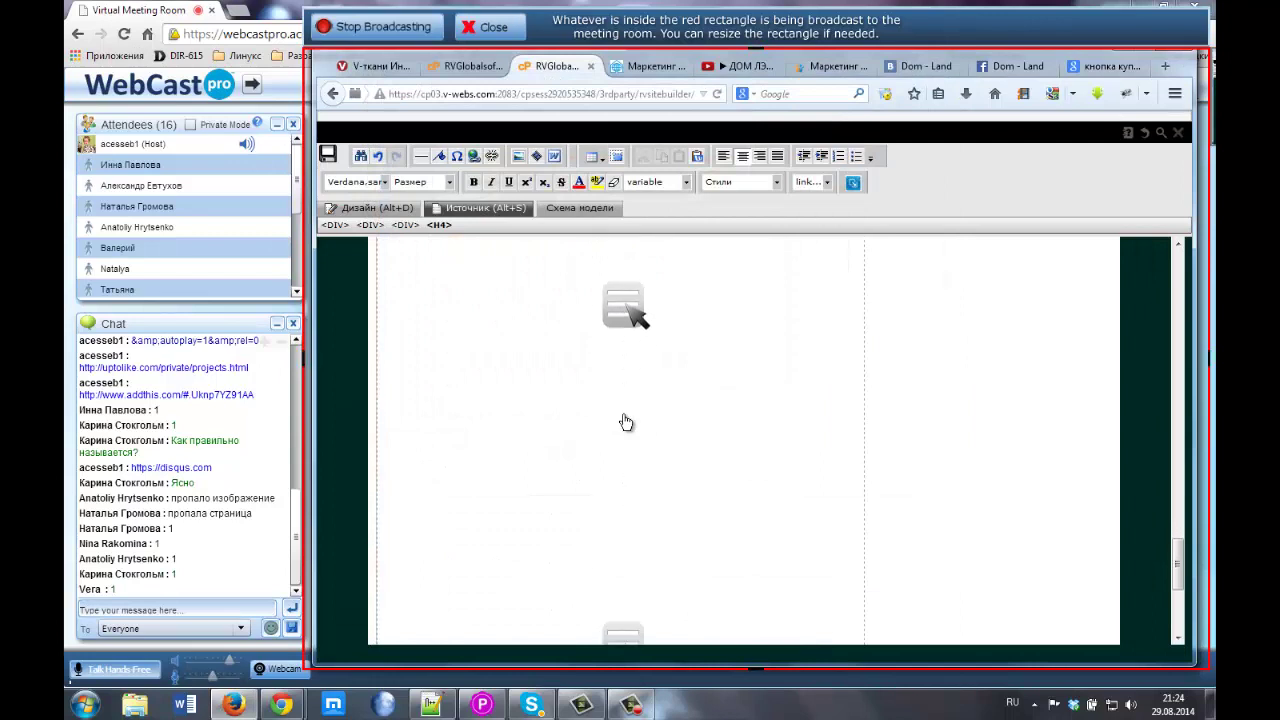
Check the form placeholder in the page editor and compare it with the feedback form on the published marketing page
click(620, 390)
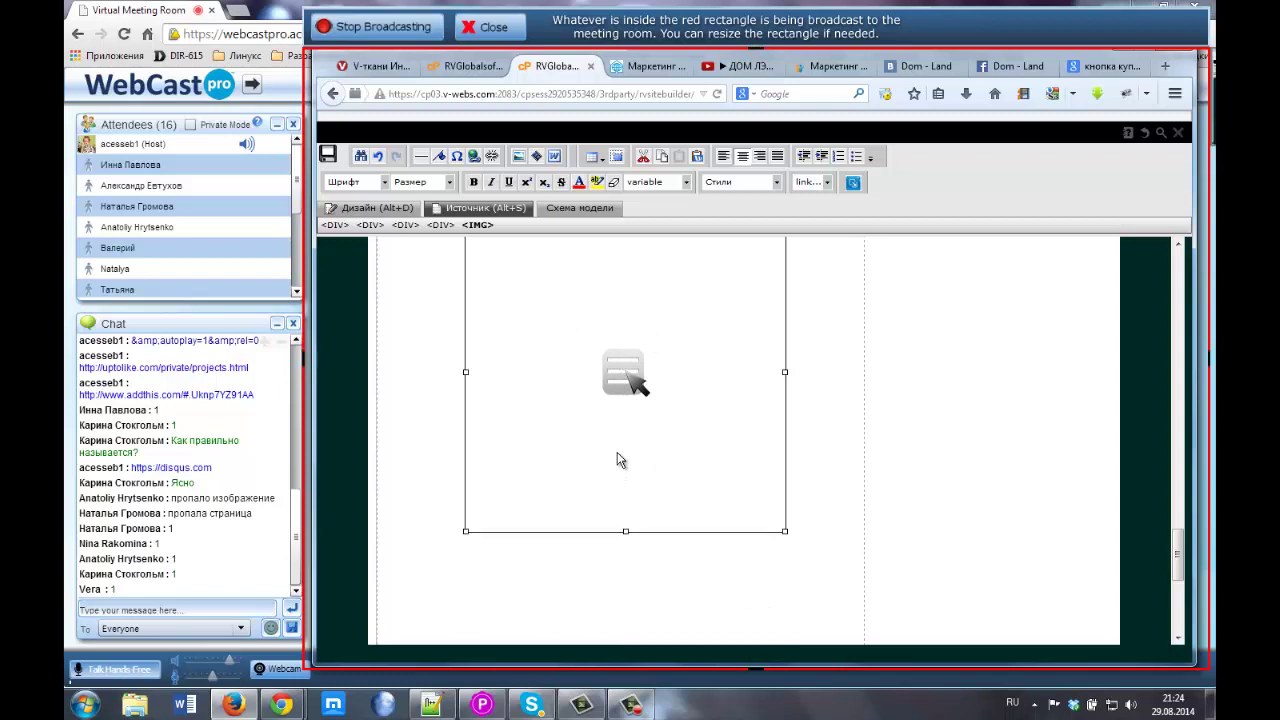
scroll(617, 458, up, 3)
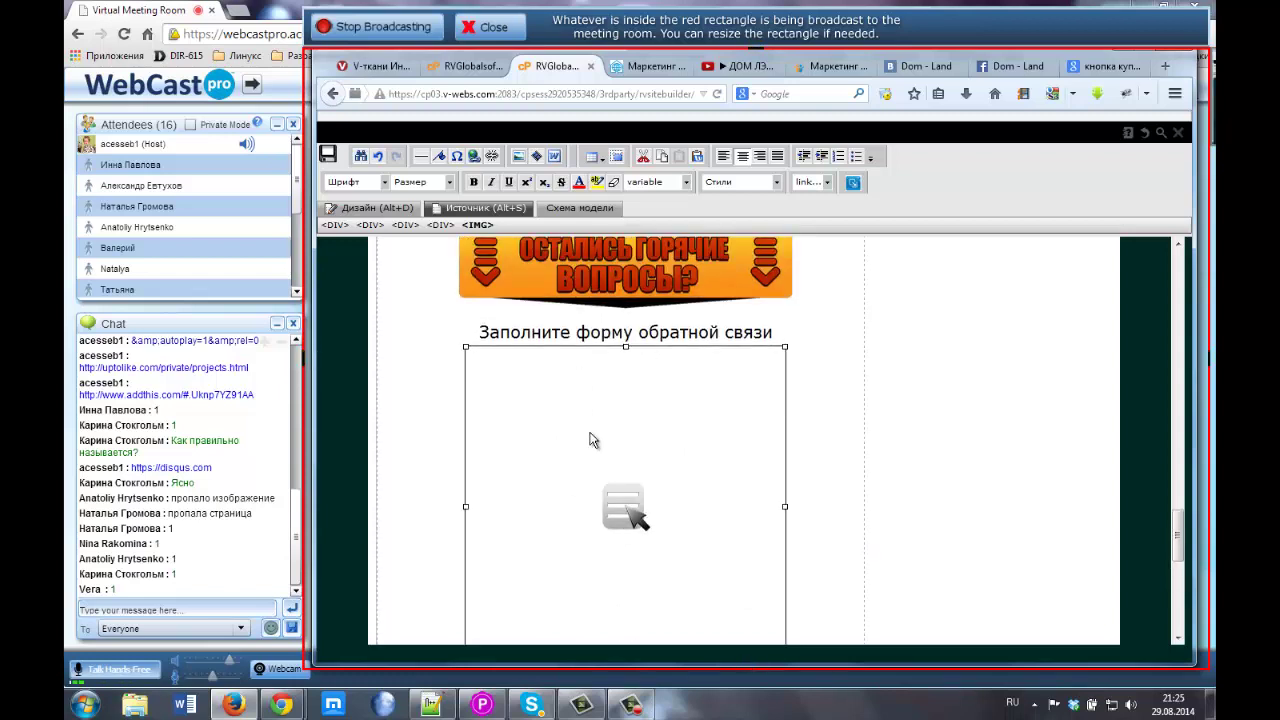
scroll(590, 440, up, 6)
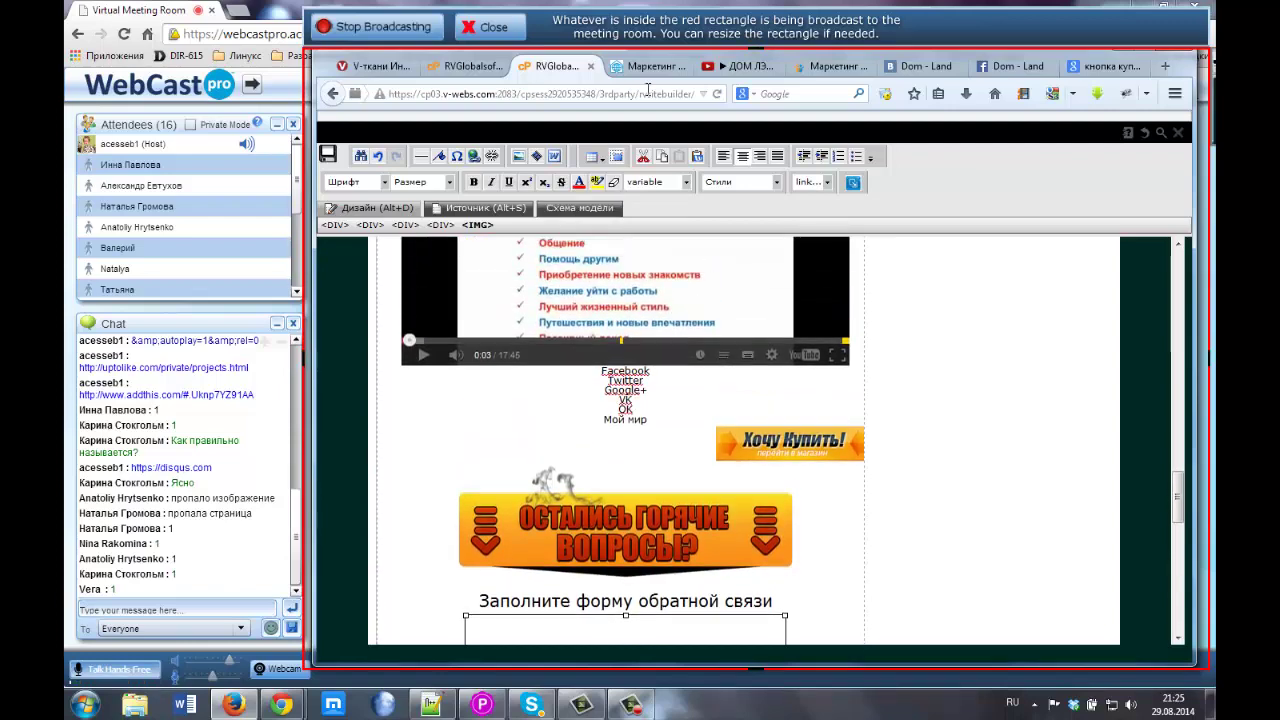
click(642, 67)
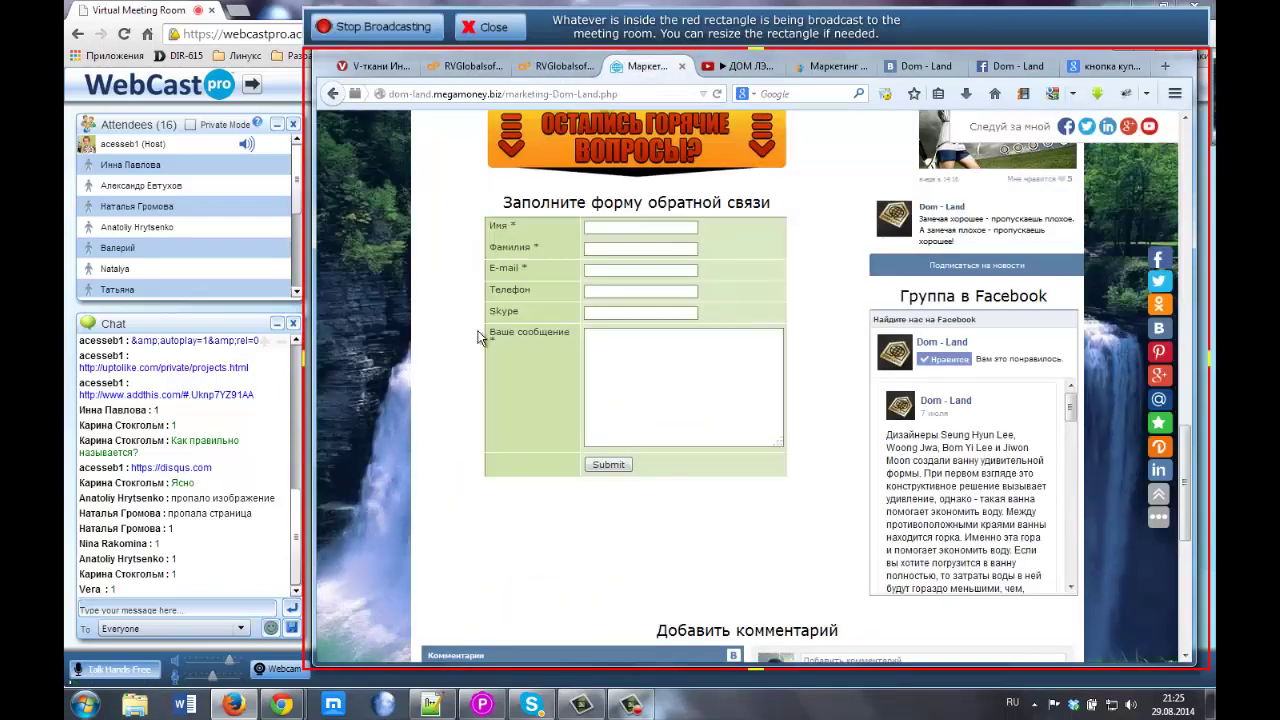
scroll(478, 338, up, 3)
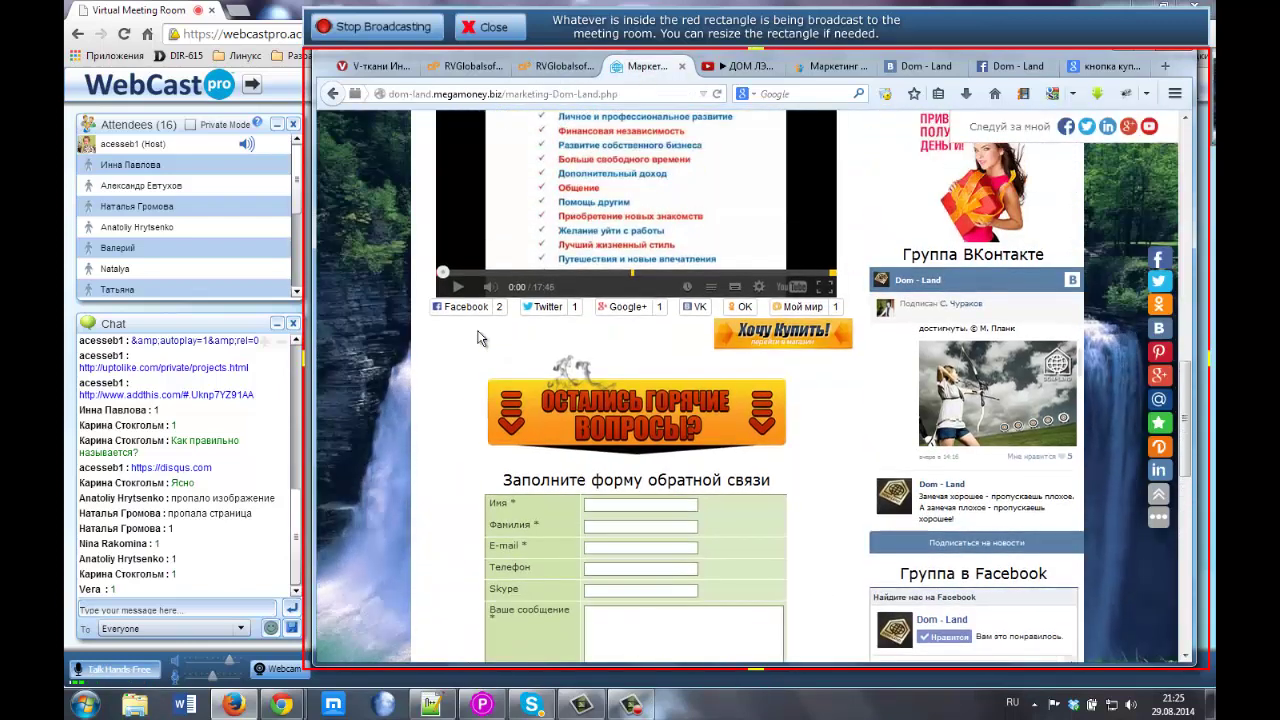
scroll(478, 338, up, 1)
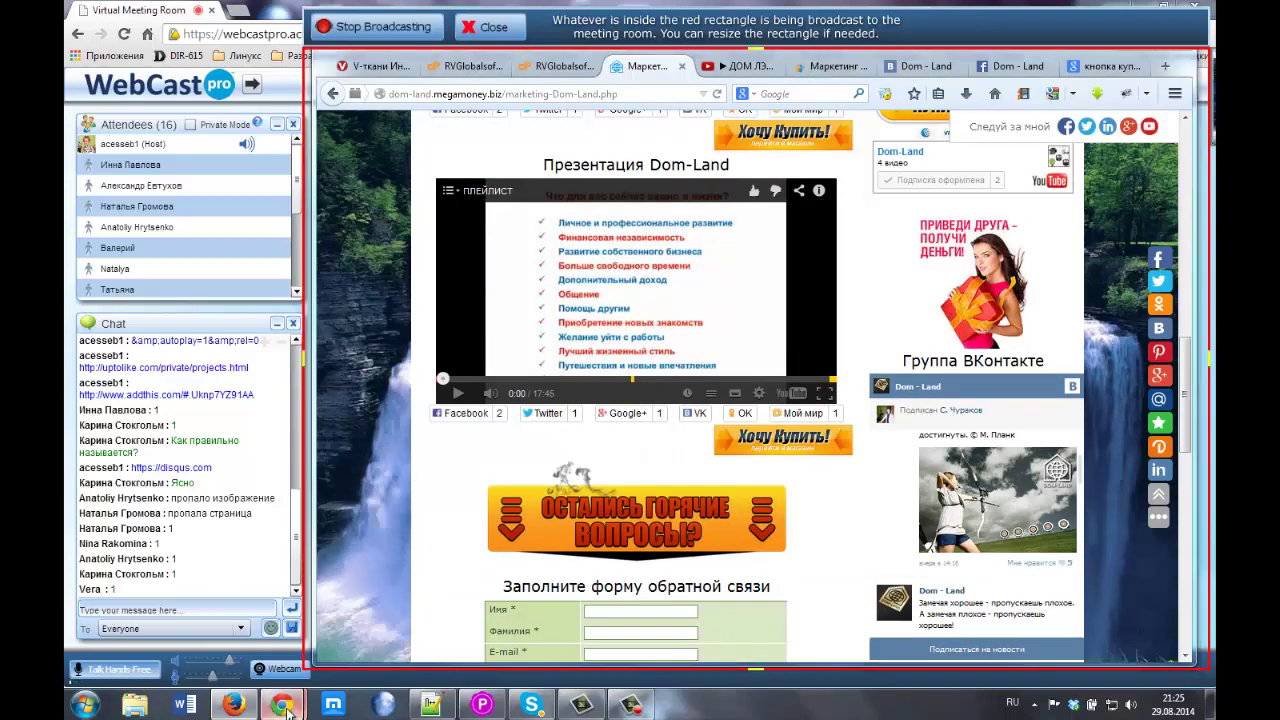
Switch to the Chrome window and show the Social Likes page, highlighting its heading
mouse_move(287, 708)
click(240, 650)
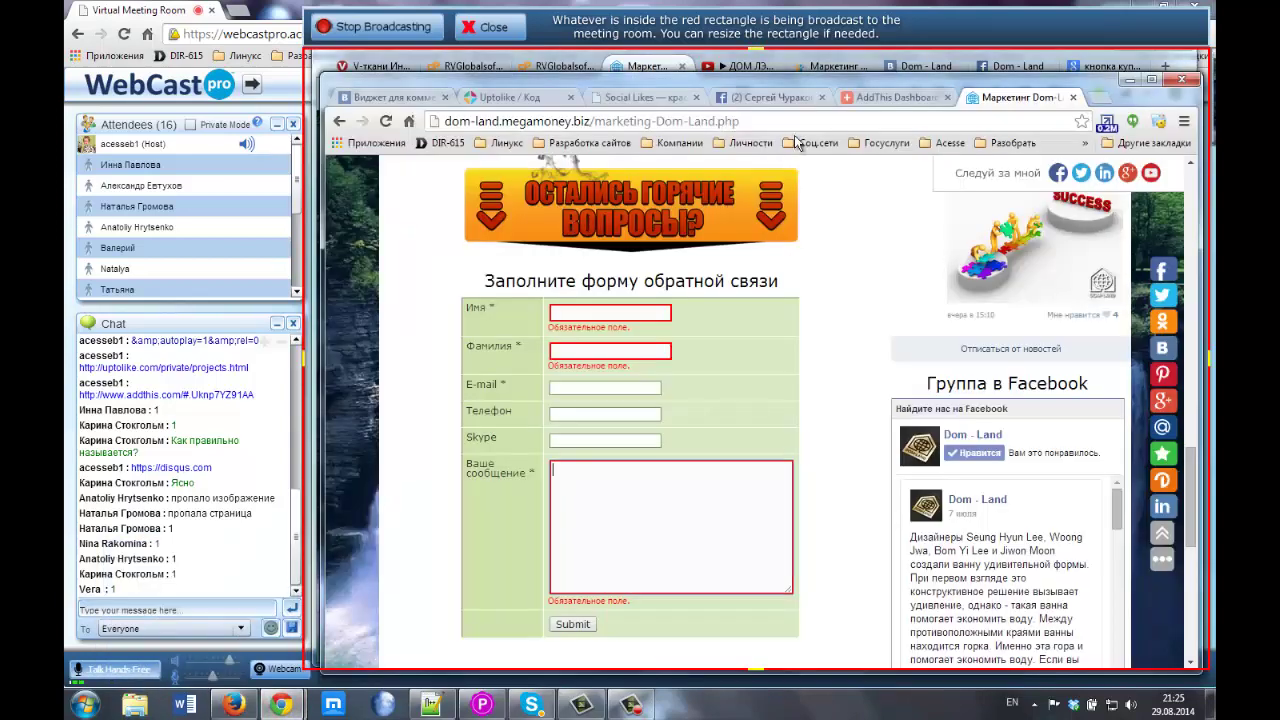
click(645, 100)
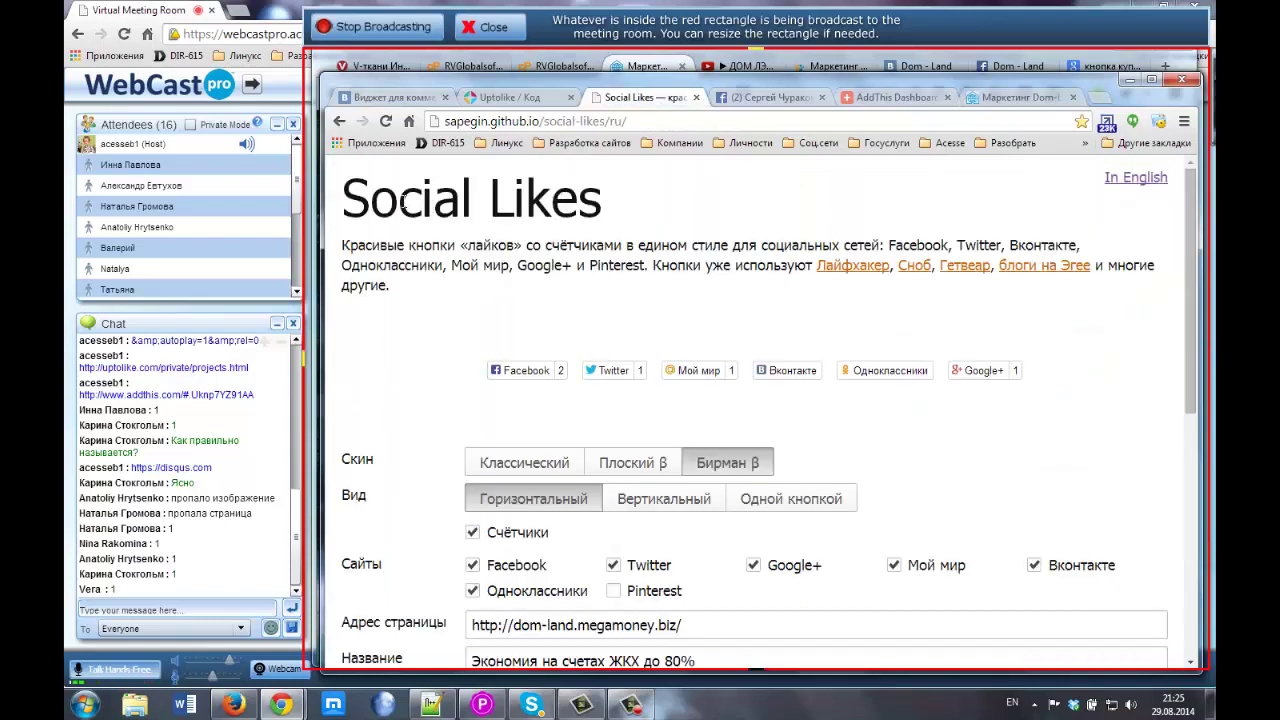
drag(354, 200, 624, 204)
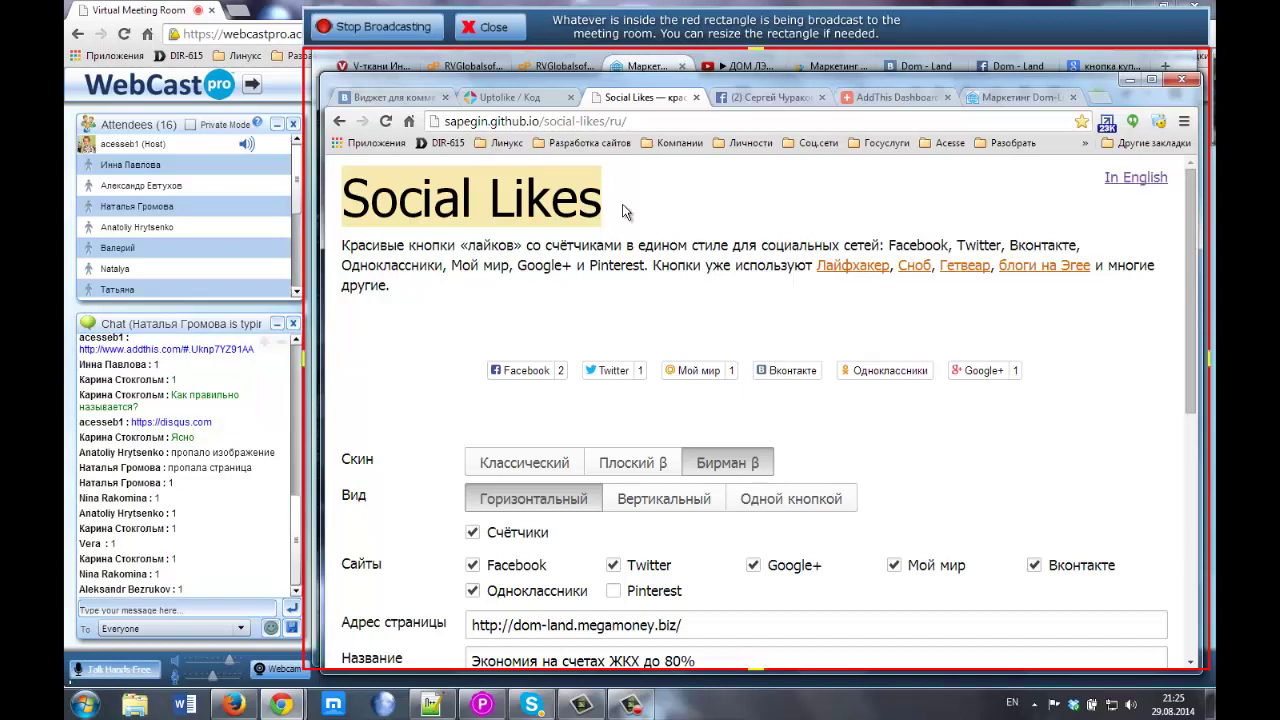
Copy the Social Likes page address and send it to Everyone in the meeting room chat
click(597, 123)
key(ctrl+c)
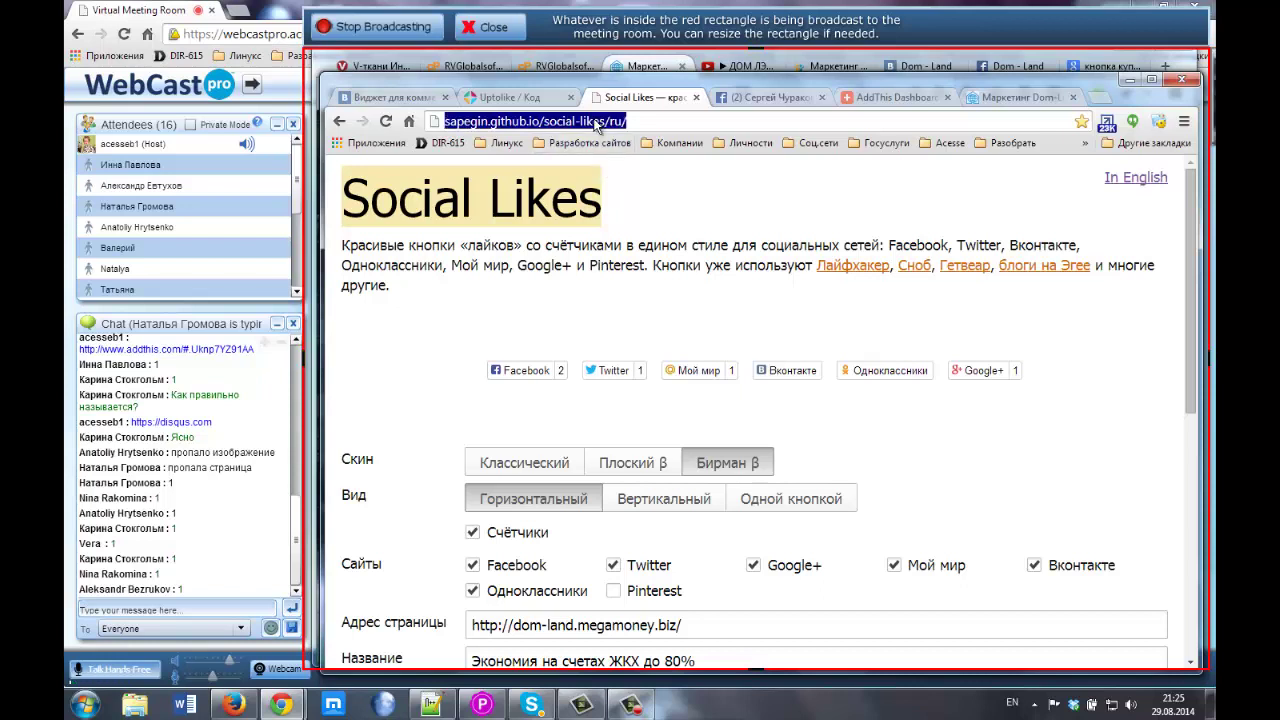
click(147, 610)
key(ctrl+v)
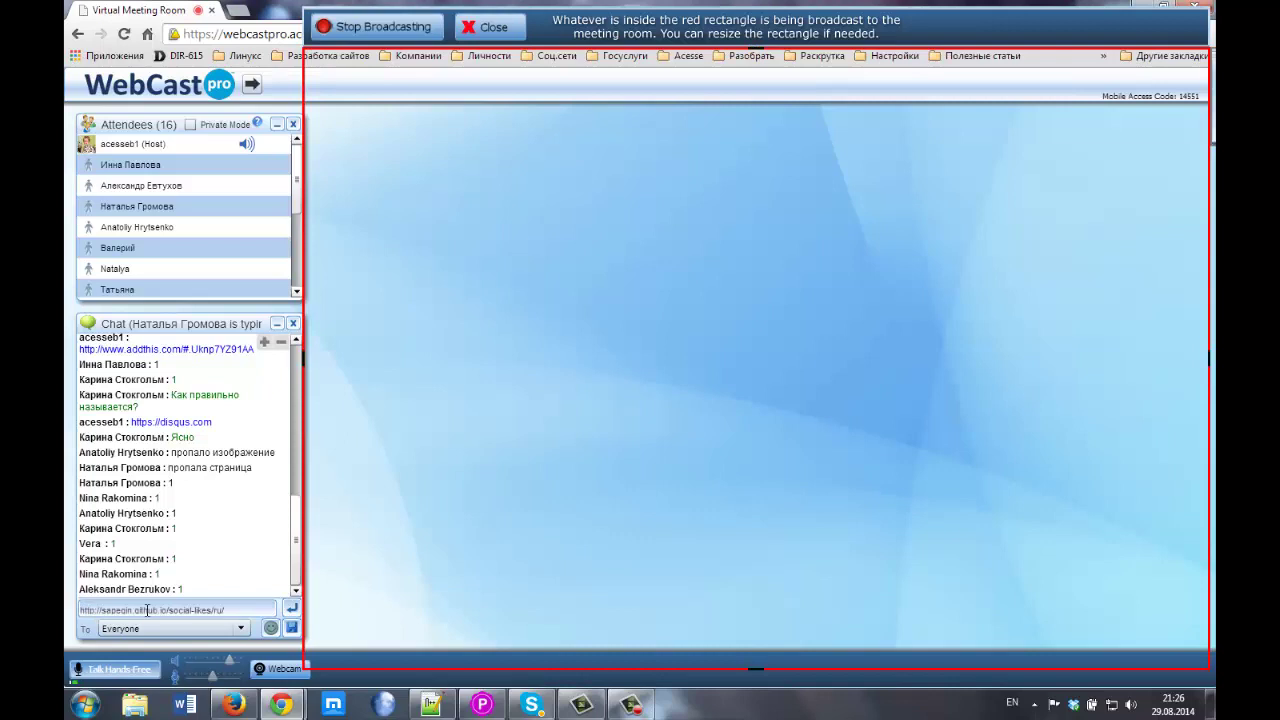
key(Return)
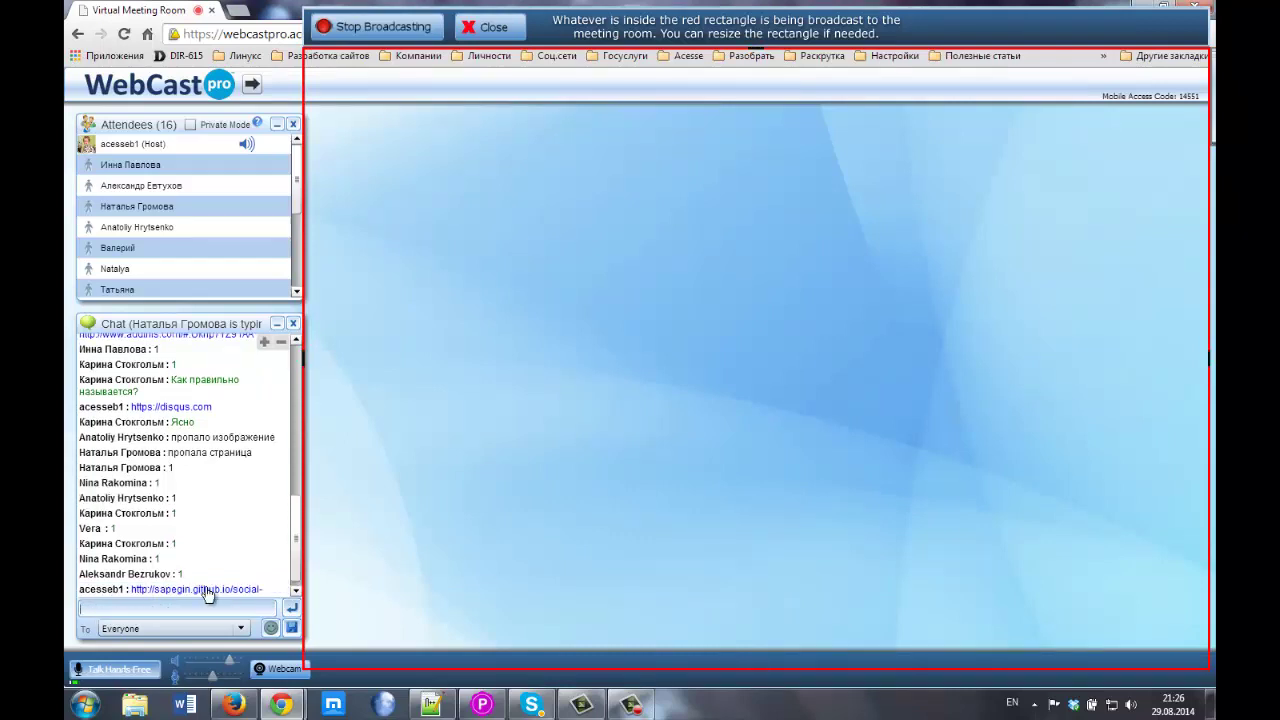
Switch back to the Social Likes window, view the page's English version and return it to Russian
mouse_move(282, 704)
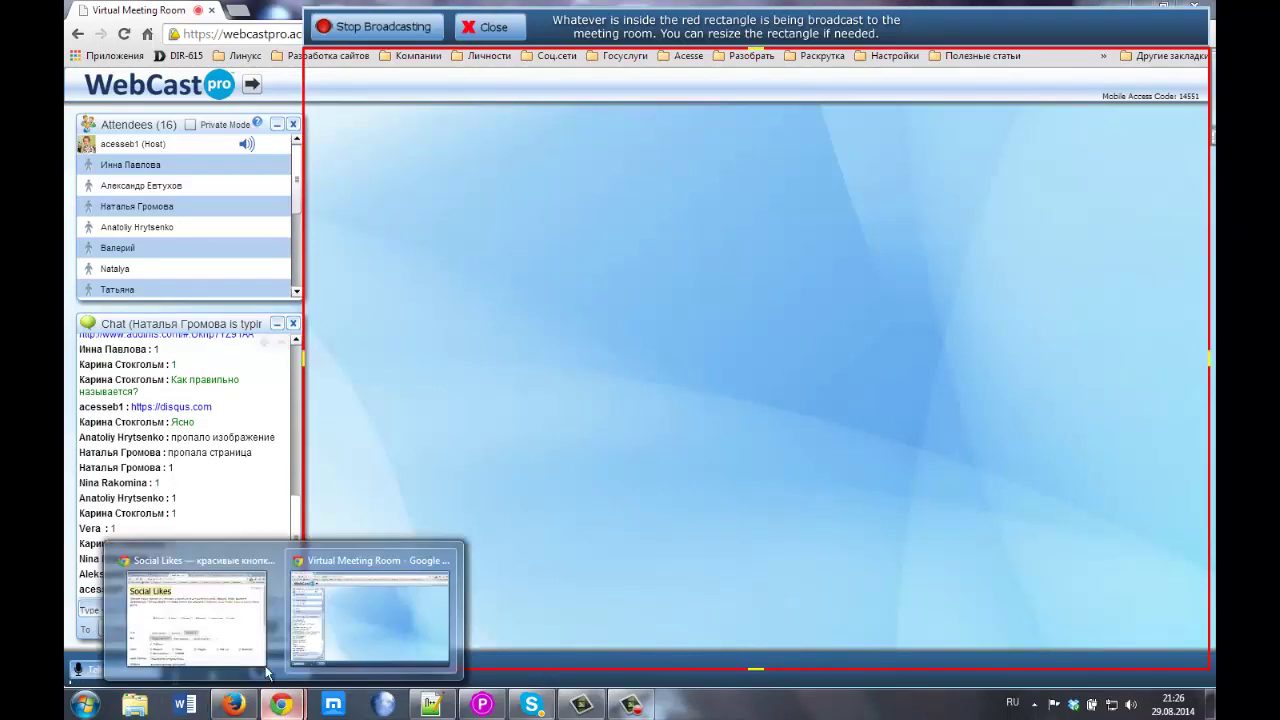
click(233, 627)
click(643, 236)
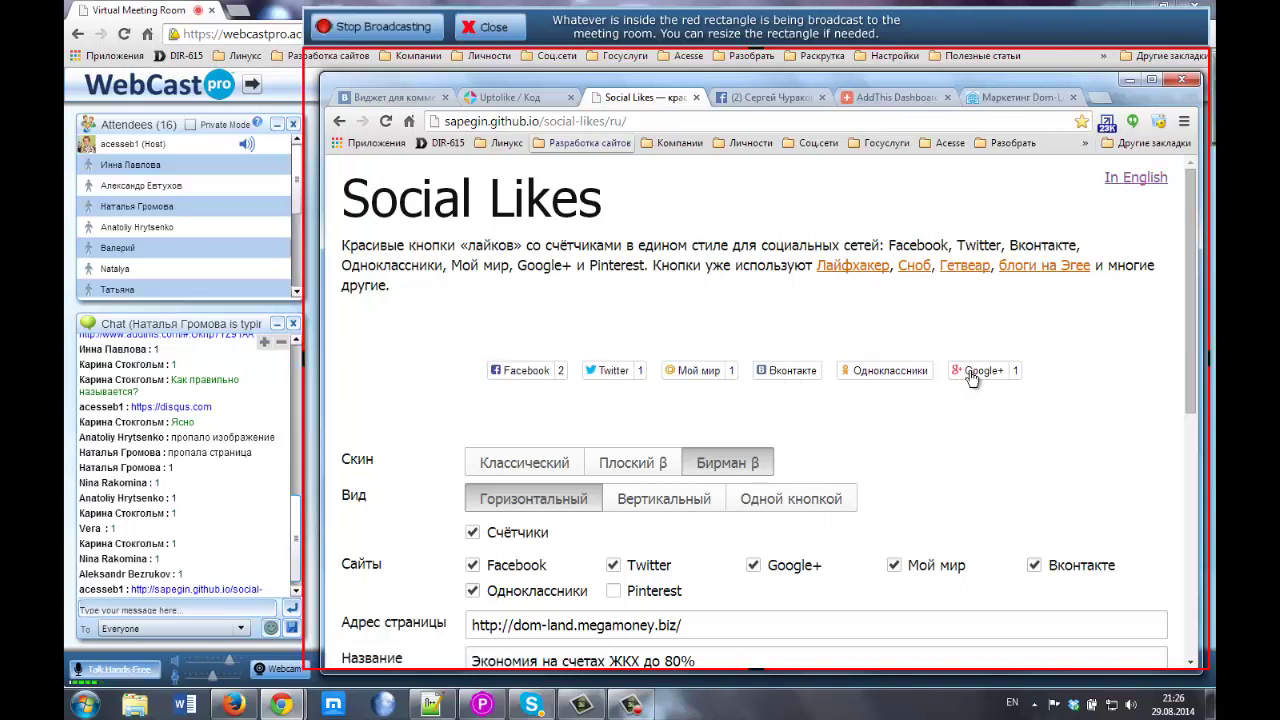
click(1125, 176)
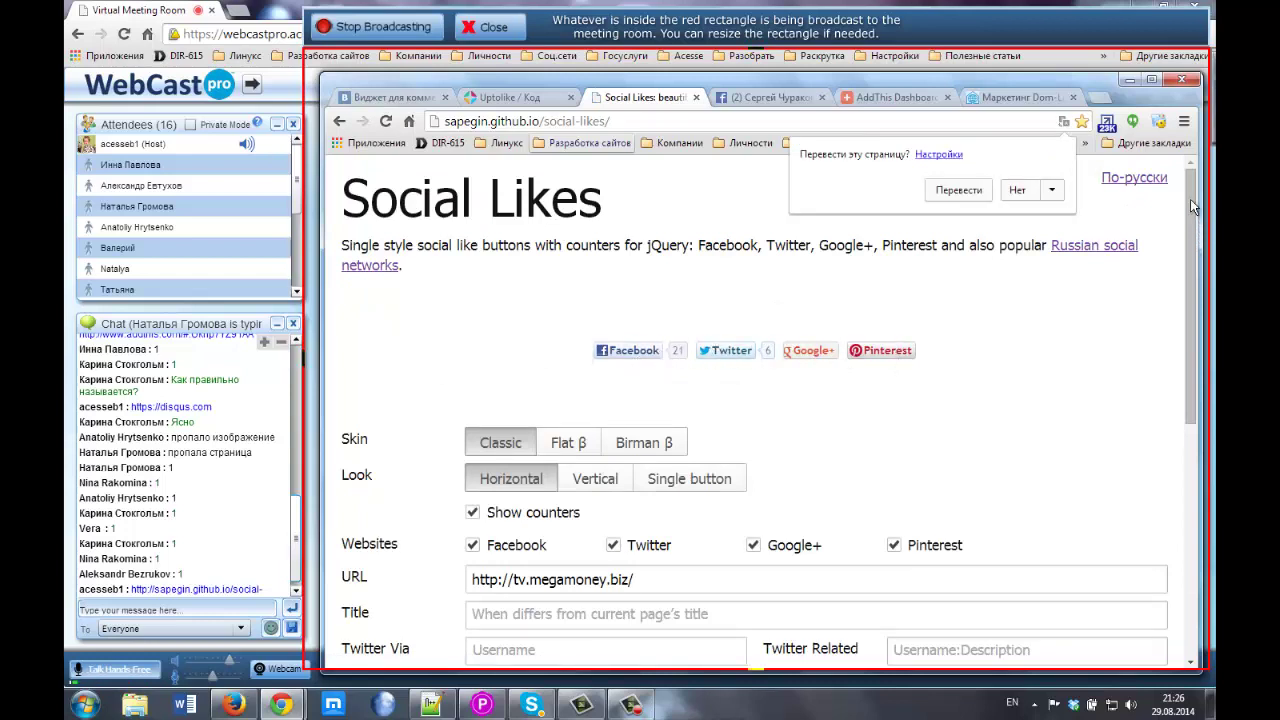
click(1137, 180)
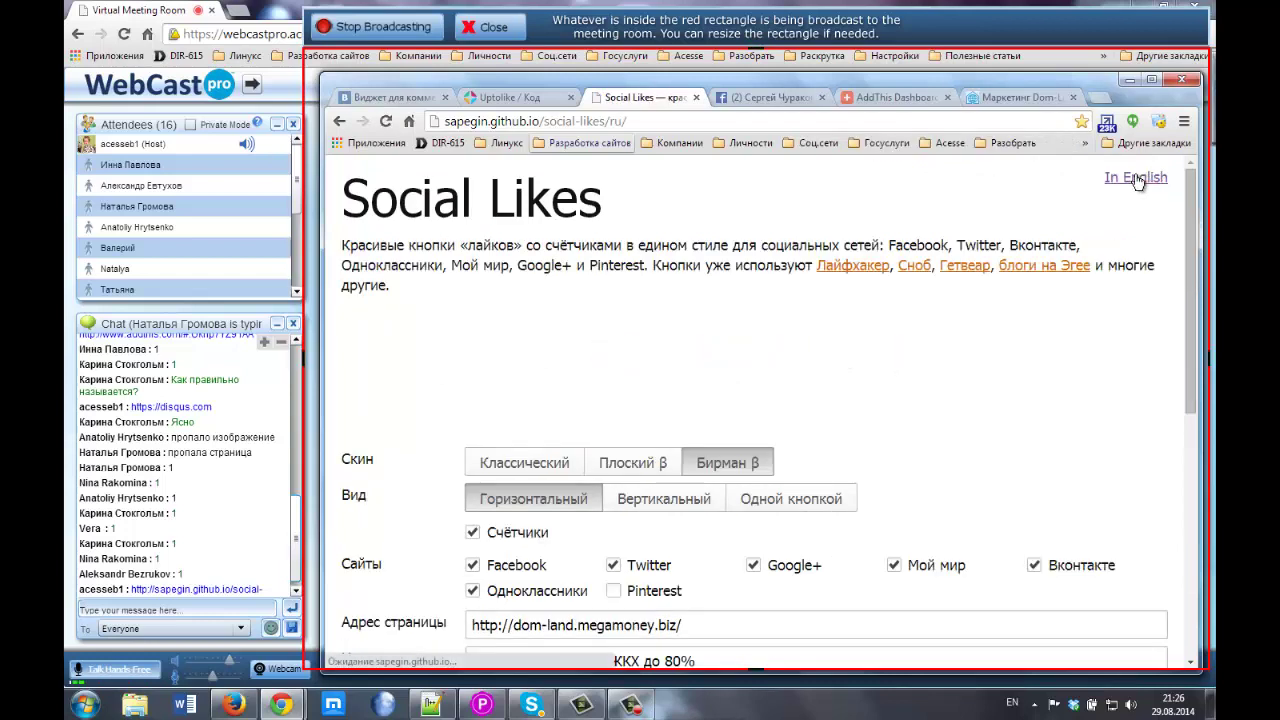
Preview the share buttons in the Классический and Плоский β skins and set the skin back to Бирман β
scroll(455, 331, down, 1)
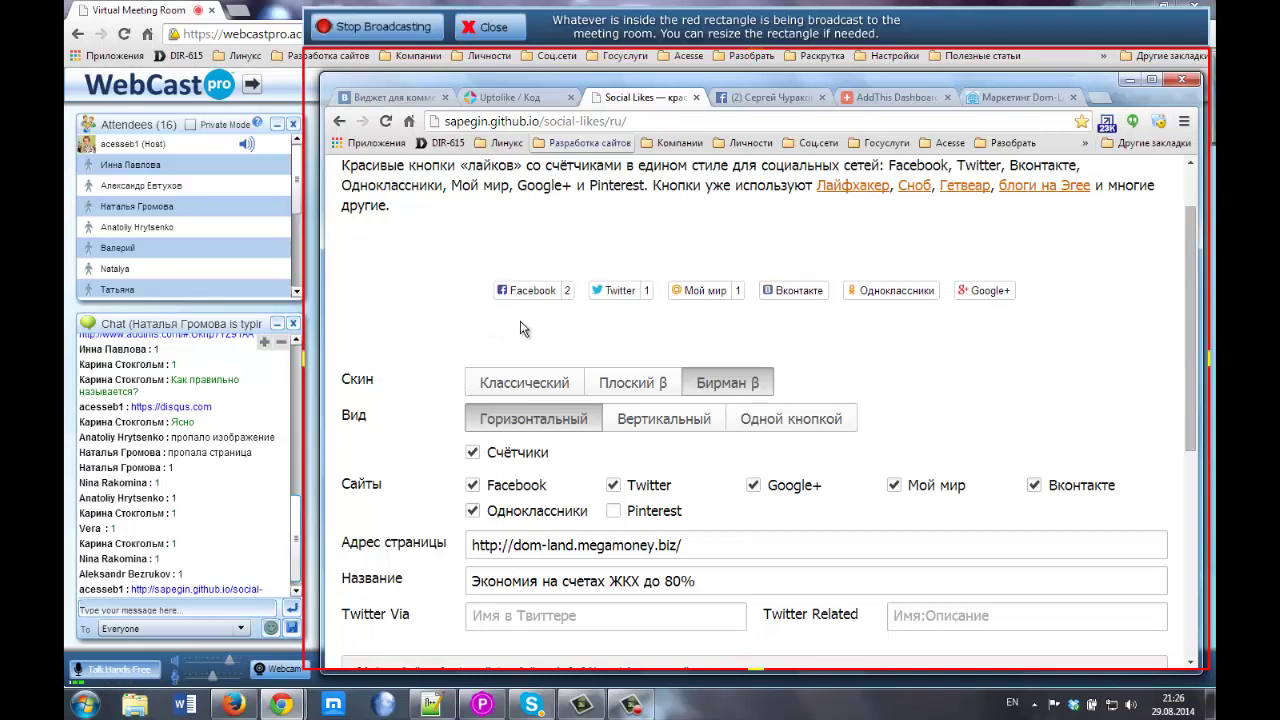
click(500, 386)
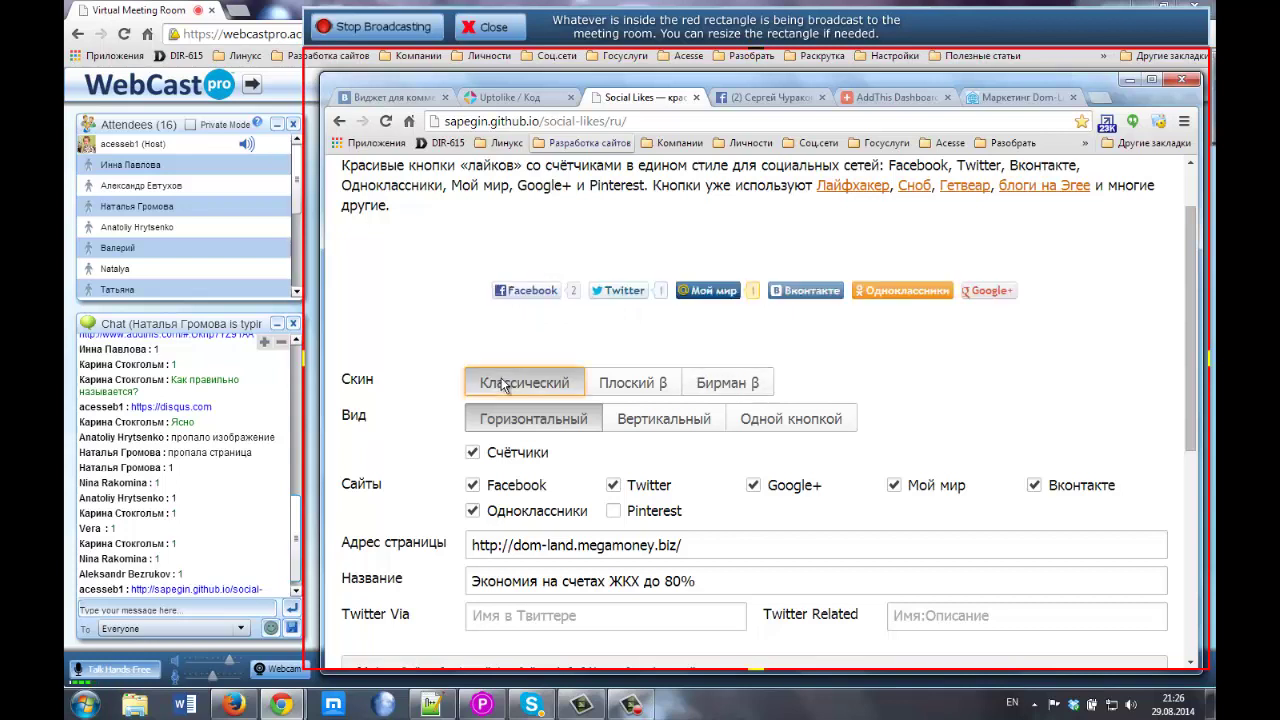
click(647, 384)
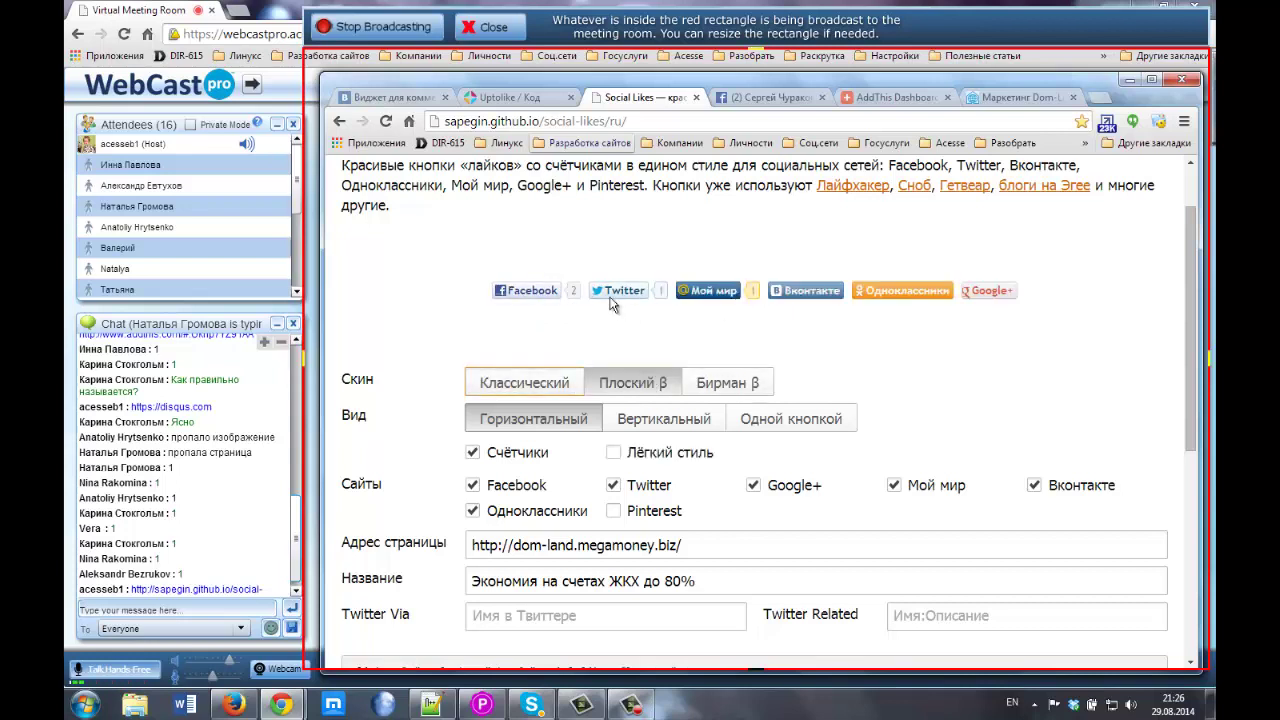
click(733, 390)
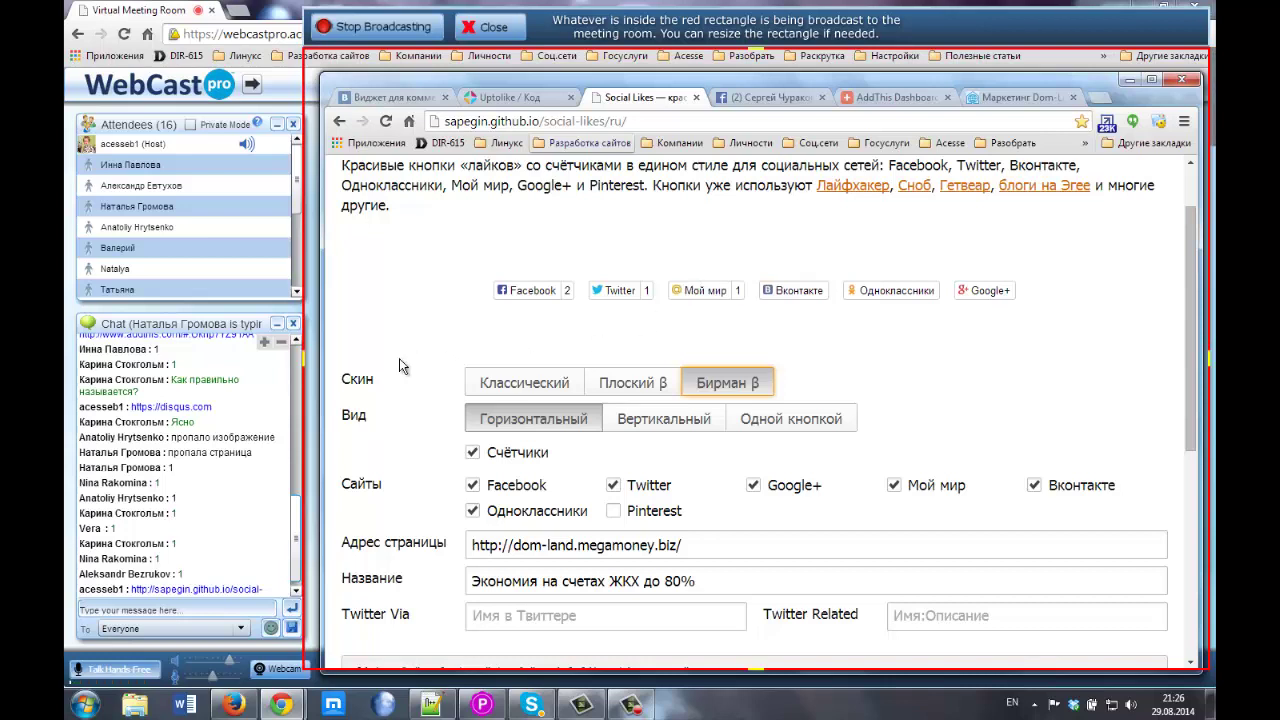
Preview the Вертикальный and Одной кнопкой layouts of the share buttons and return to Горизонтальный
scroll(400, 360, down, 1)
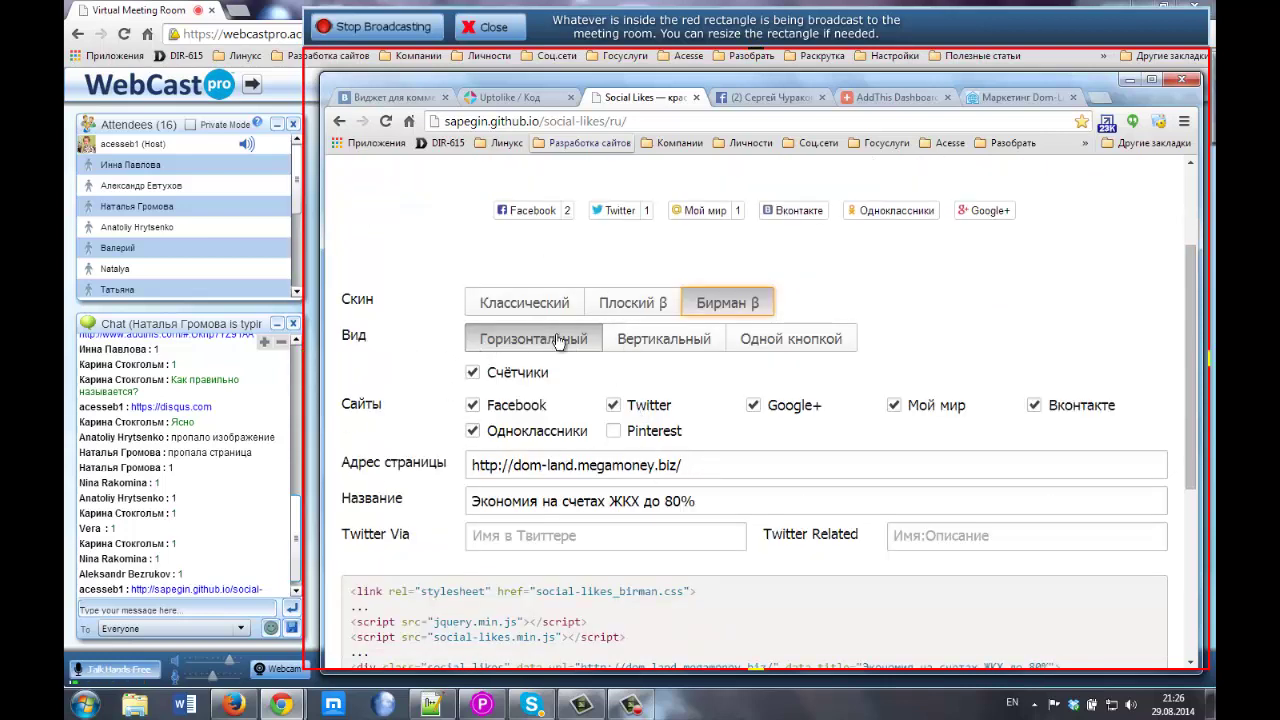
click(665, 338)
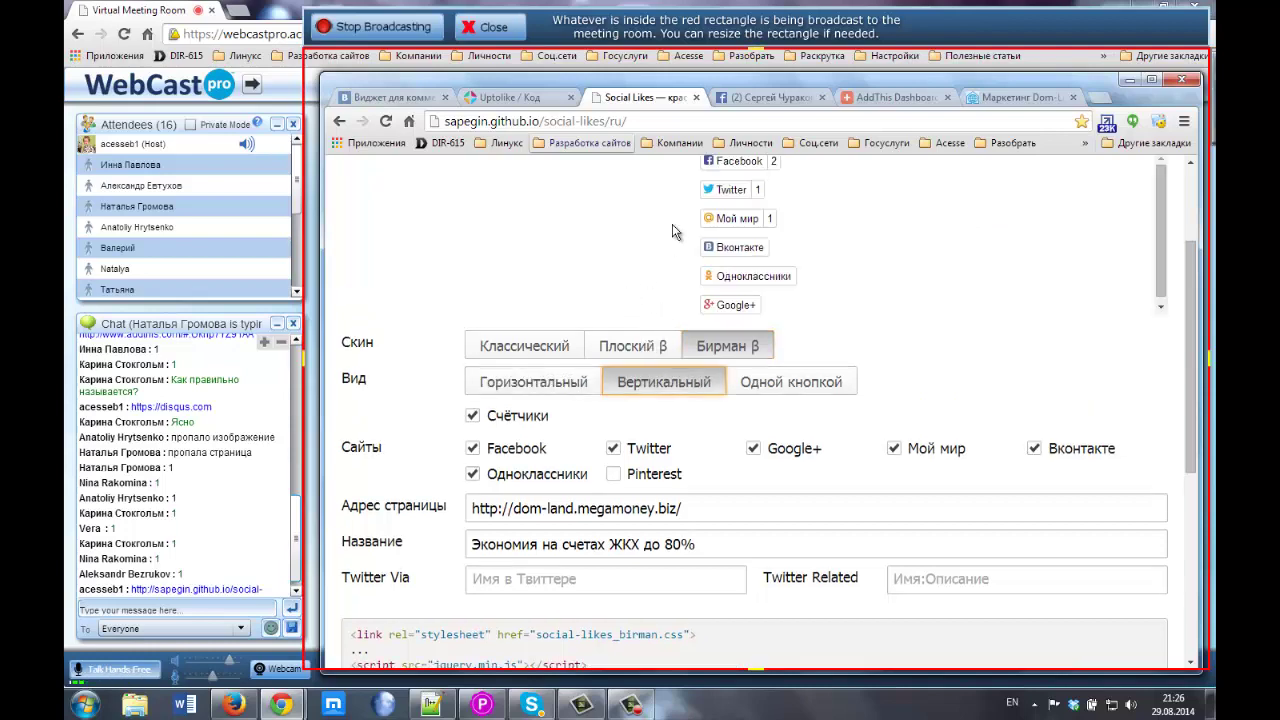
scroll(673, 232, up, 1)
click(790, 468)
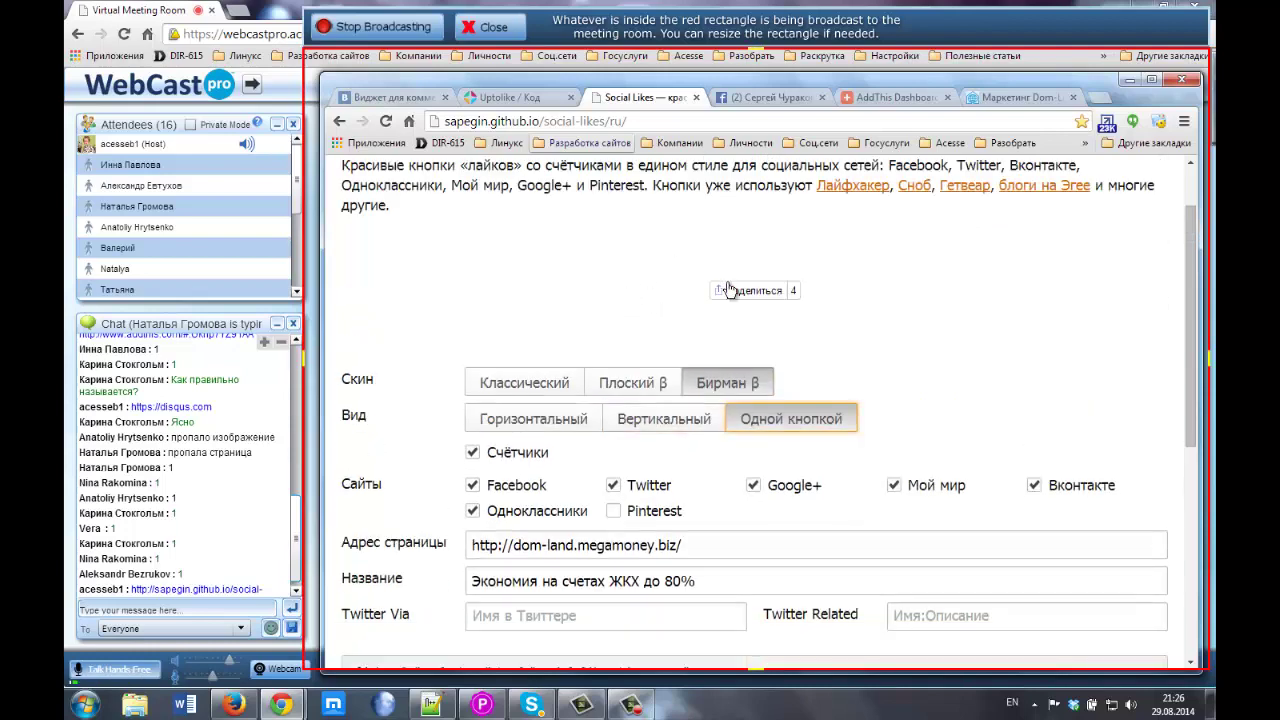
click(529, 422)
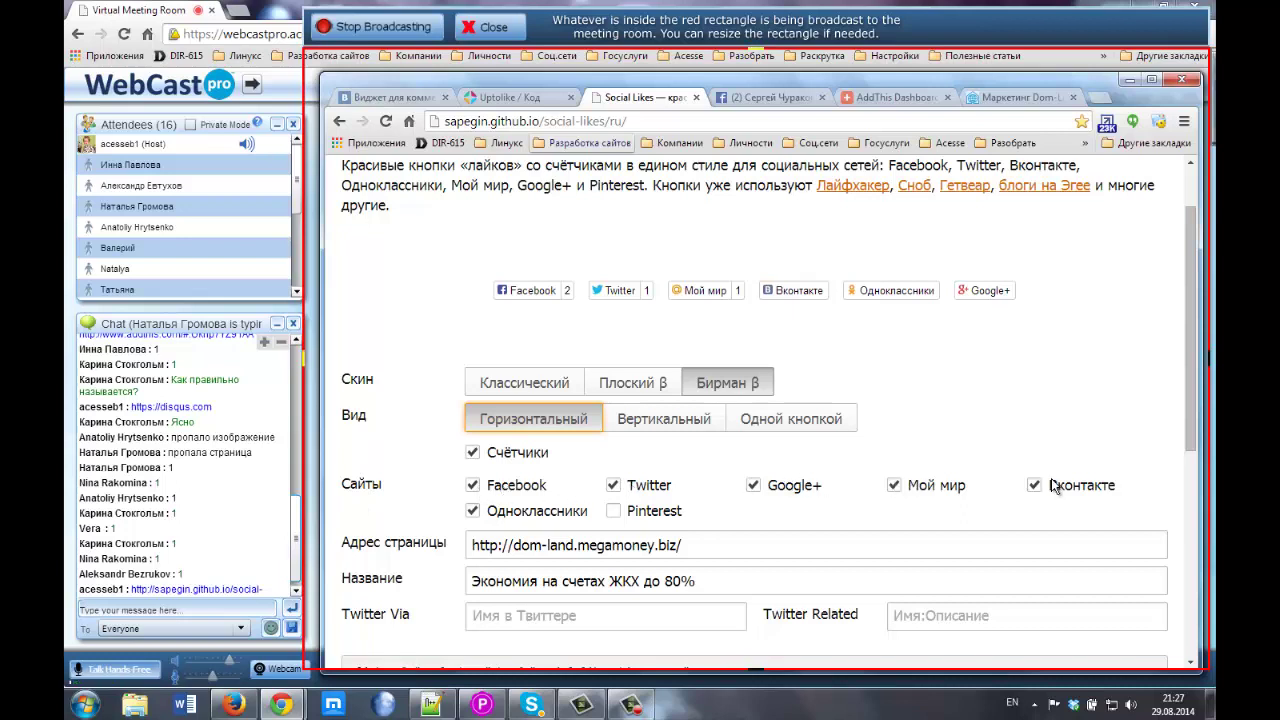
Demonstrate site selection by turning the Twitter and Google+ buttons off and on again
click(613, 486)
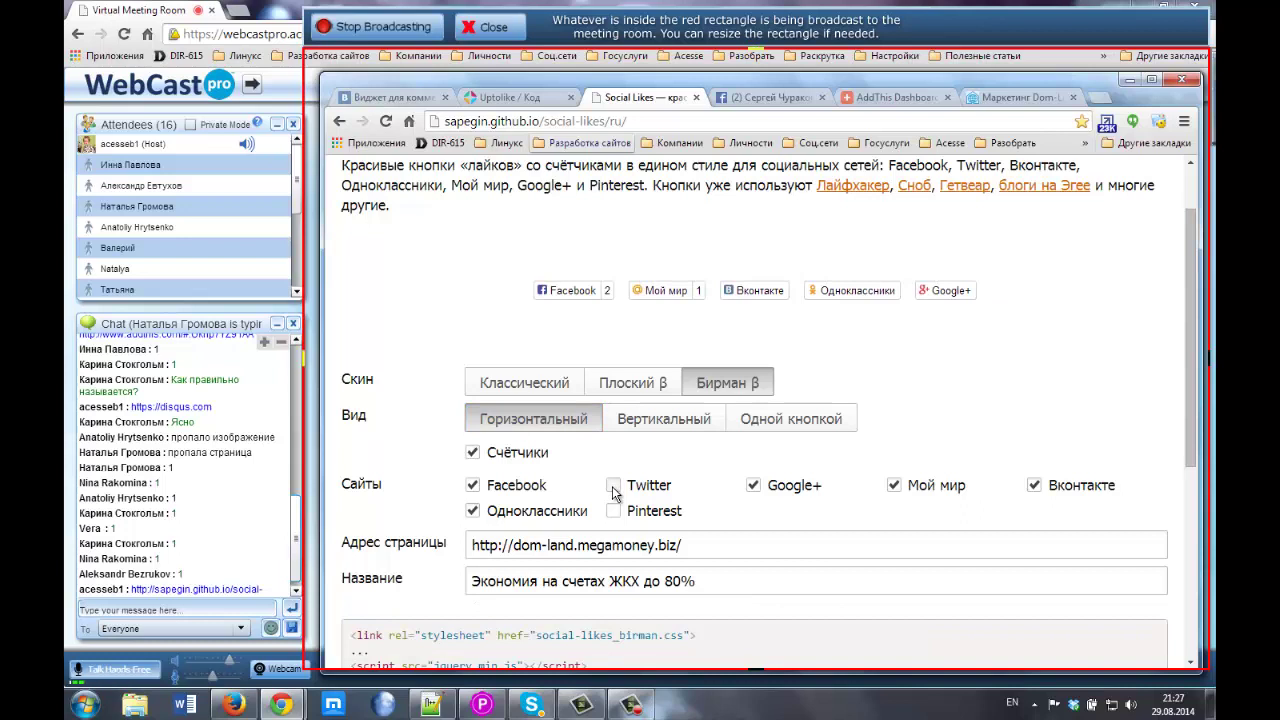
click(613, 486)
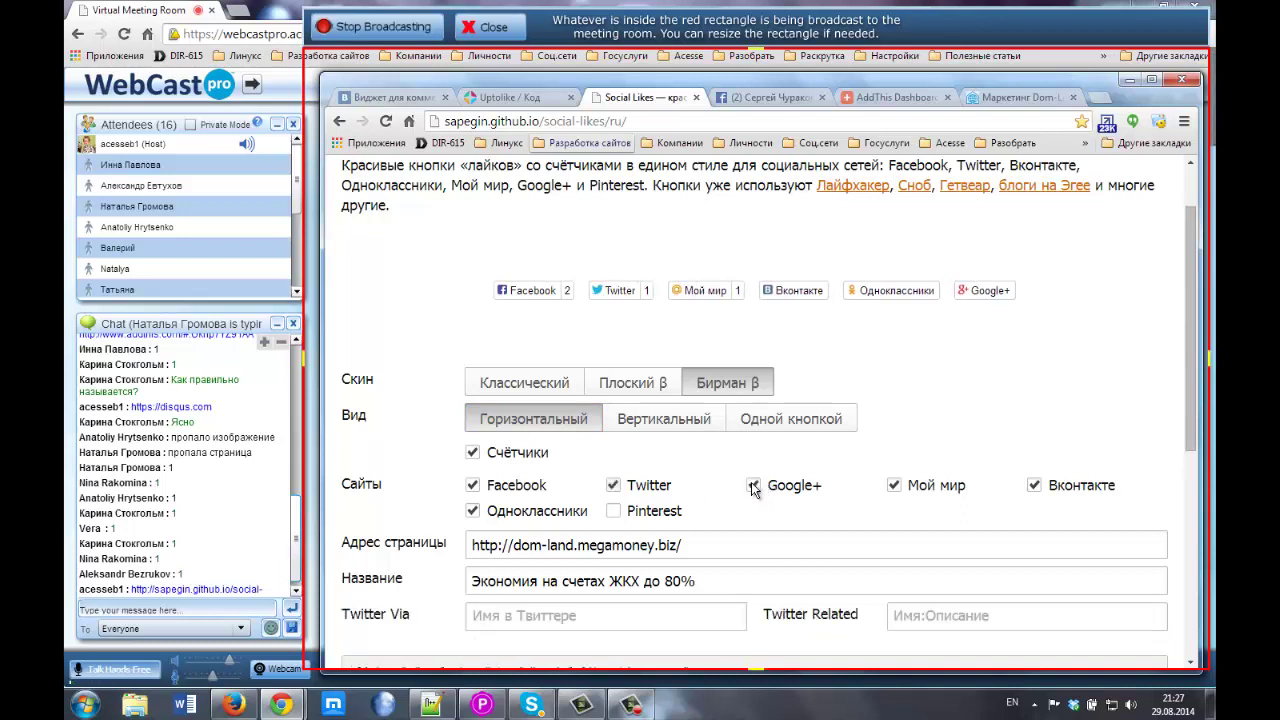
click(753, 486)
click(753, 486)
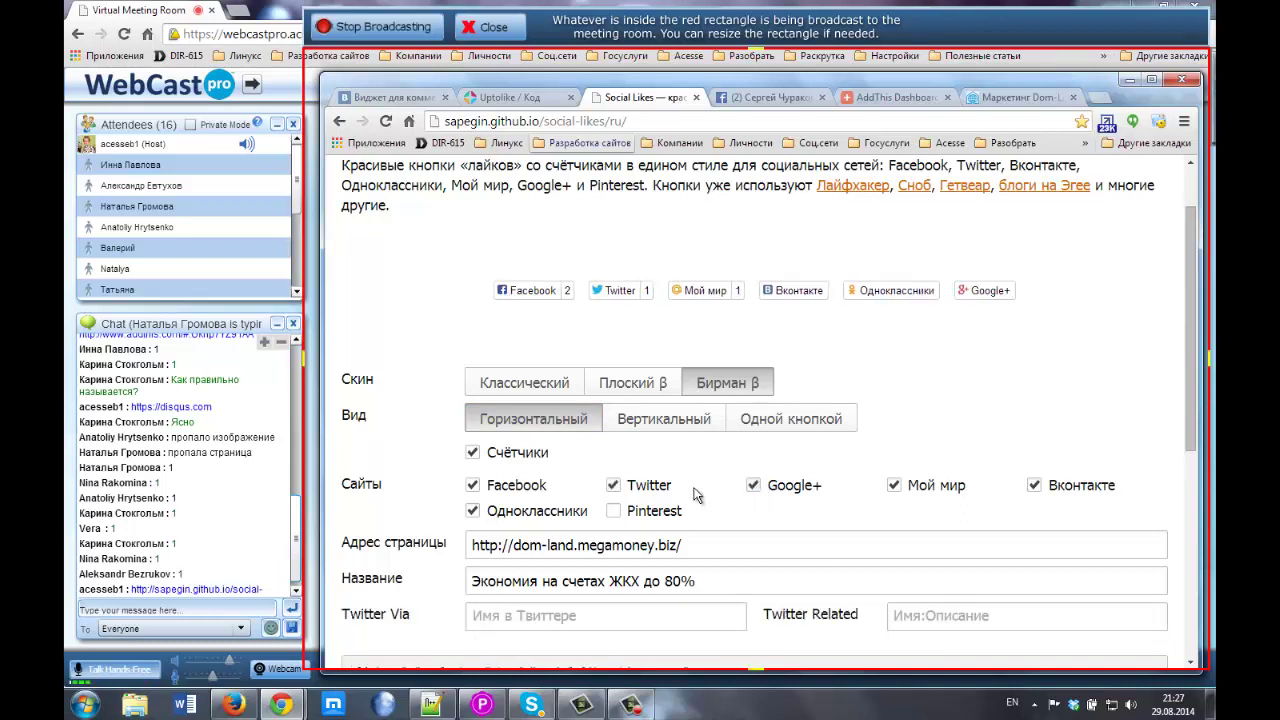
Enable the Pinterest button, point out its required picture URL field and disable Pinterest again
click(613, 511)
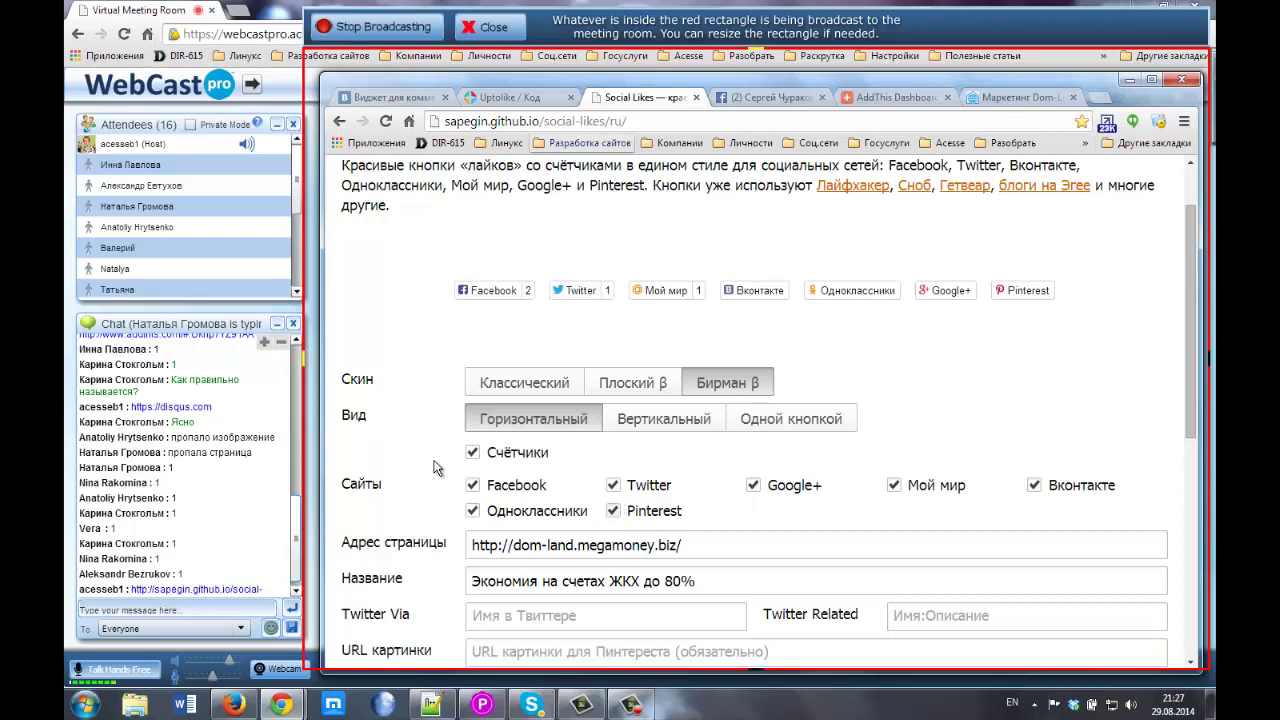
scroll(437, 468, down, 3)
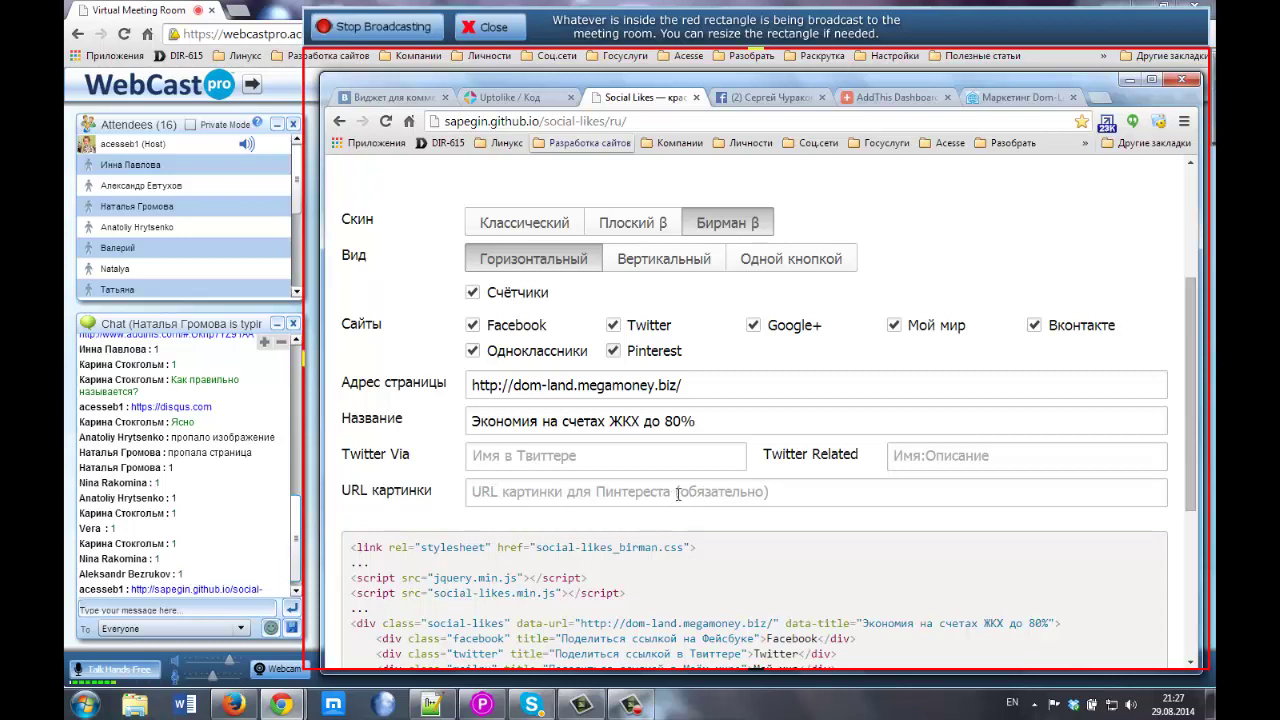
click(602, 493)
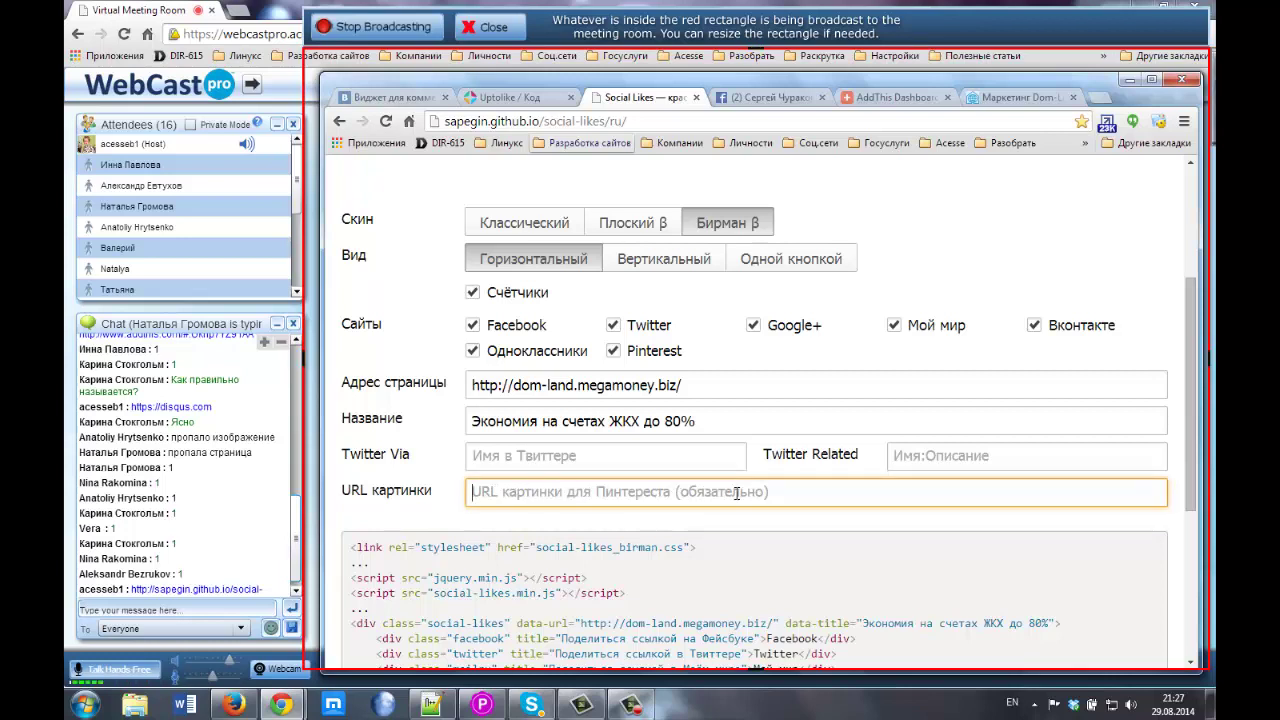
click(614, 352)
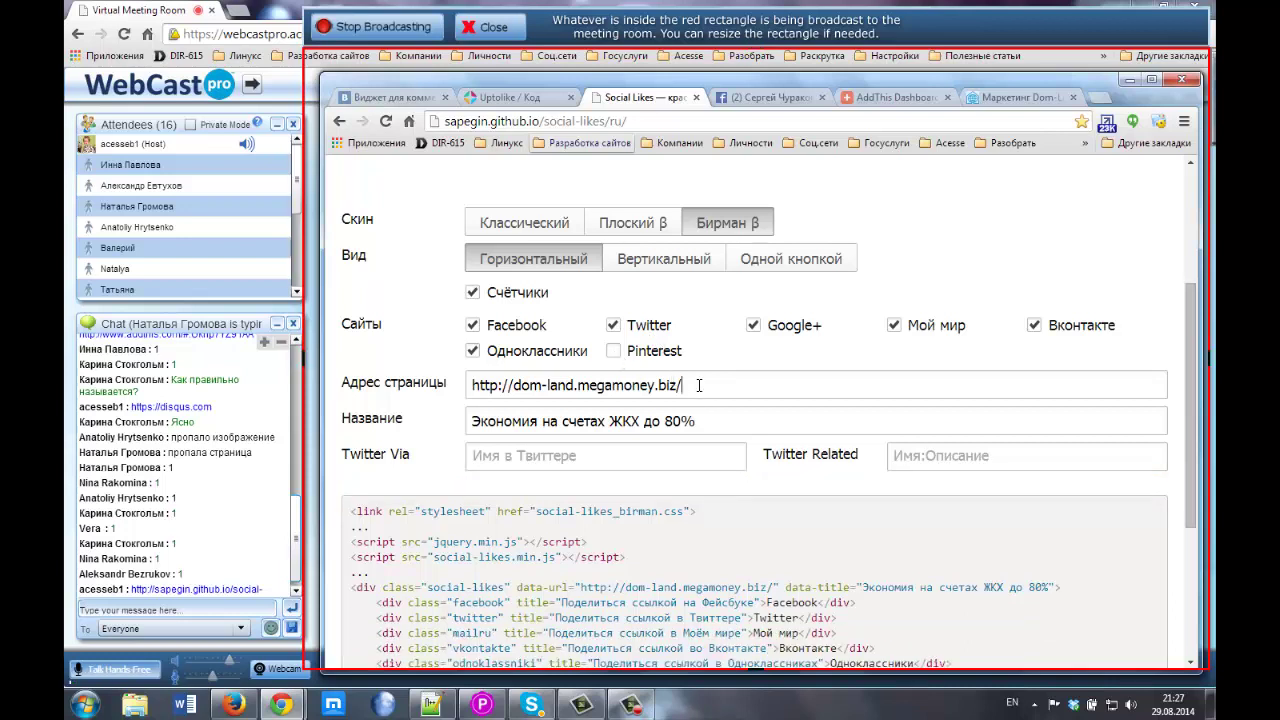
Clear the page address from the Адрес страницы setting of the share buttons
click(593, 386)
drag(464, 386, 368, 384)
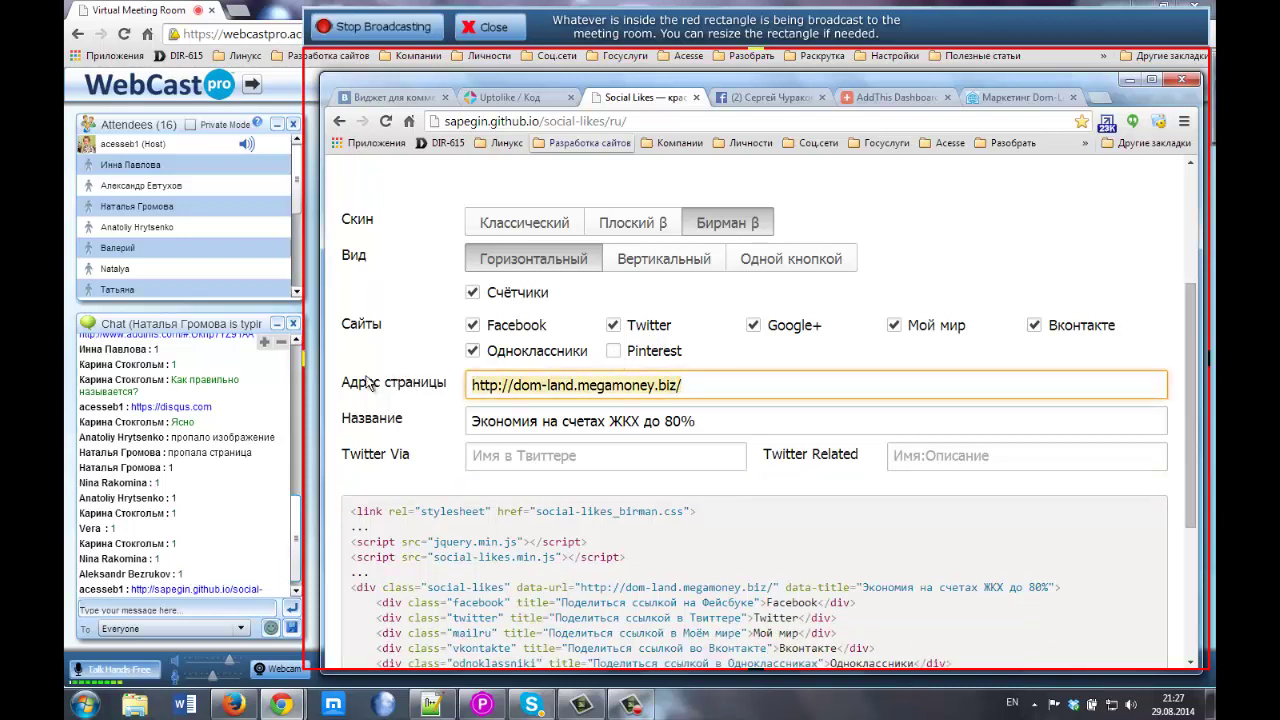
key(BackSpace)
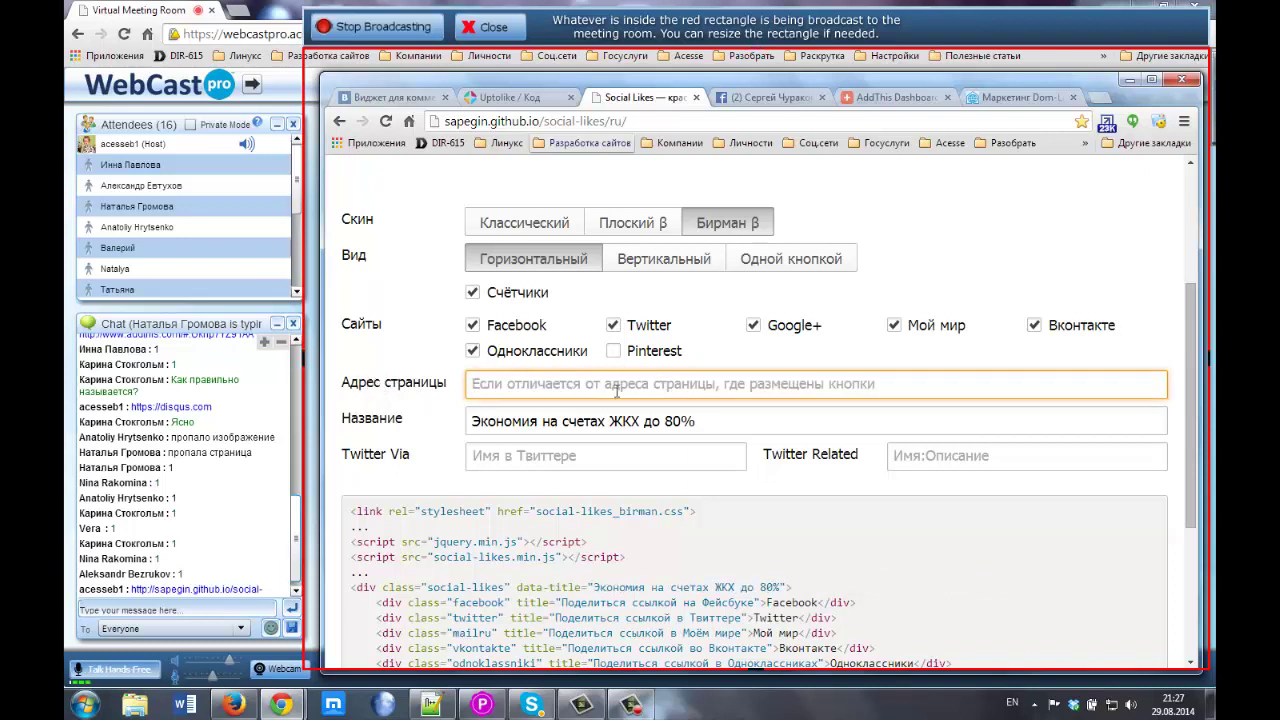
click(440, 390)
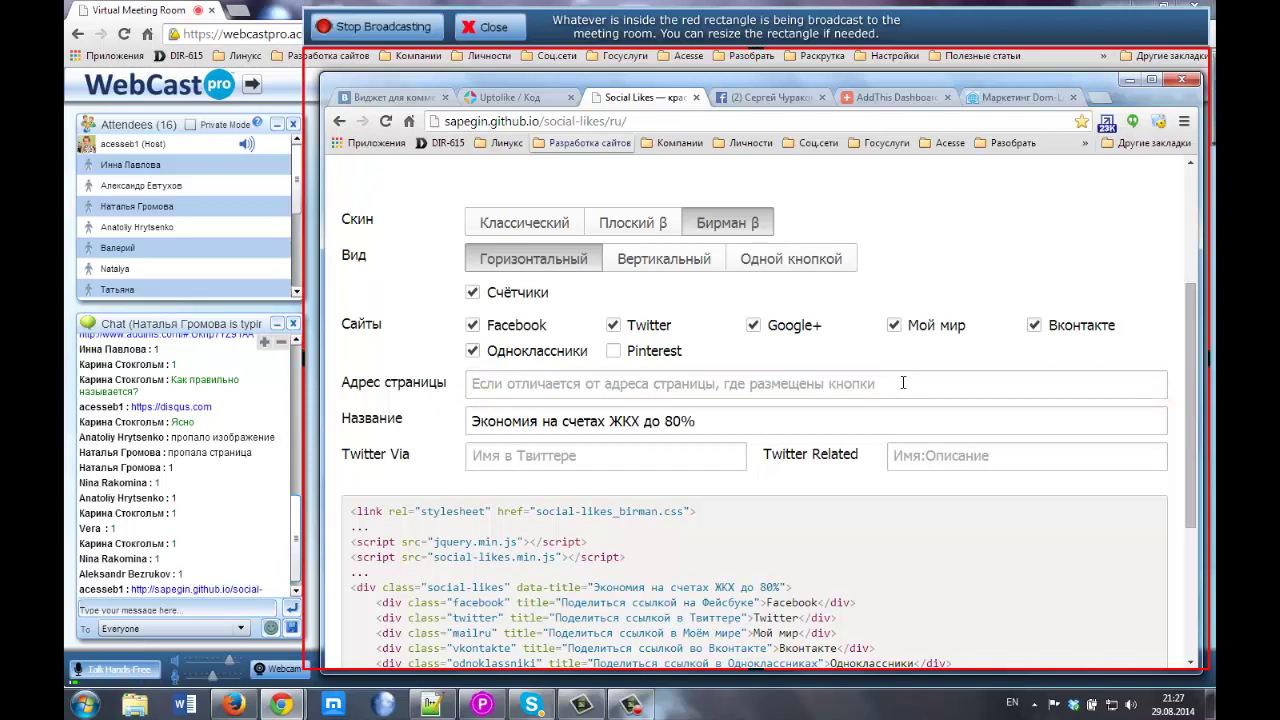
Clear the Название field in the button settings so the page's own title is used
click(502, 385)
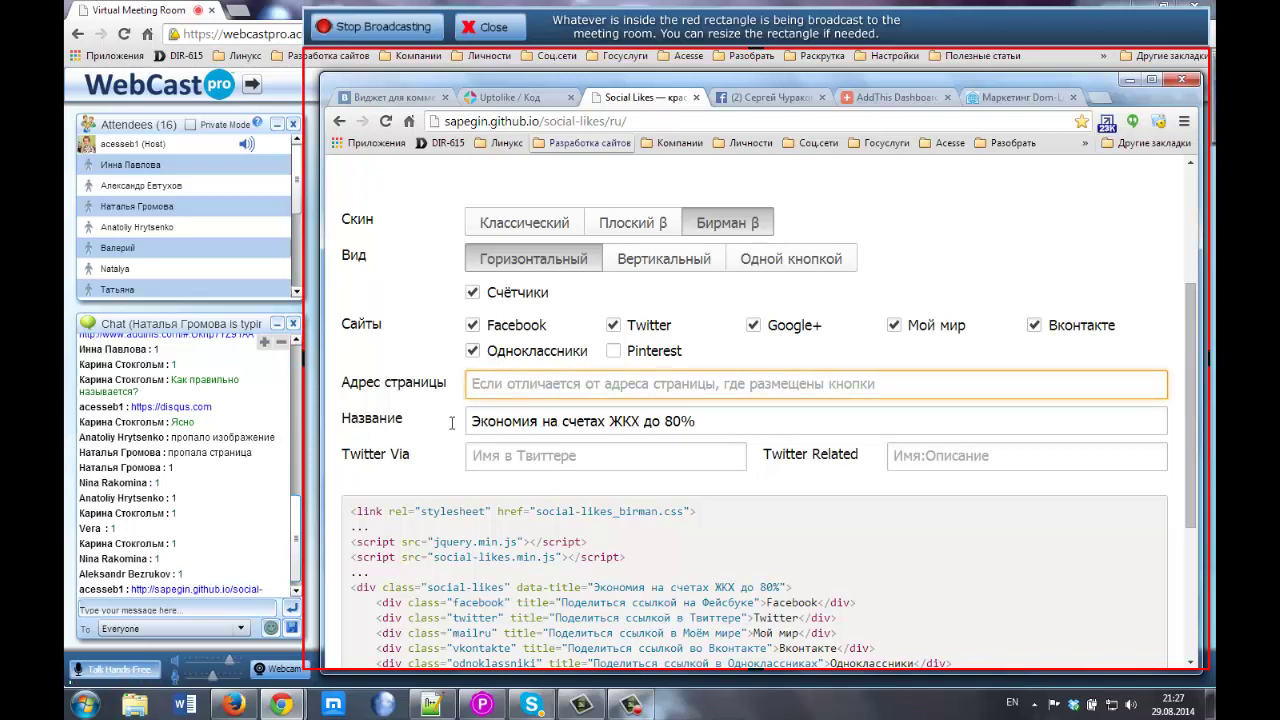
drag(696, 421, 415, 424)
key(BackSpace)
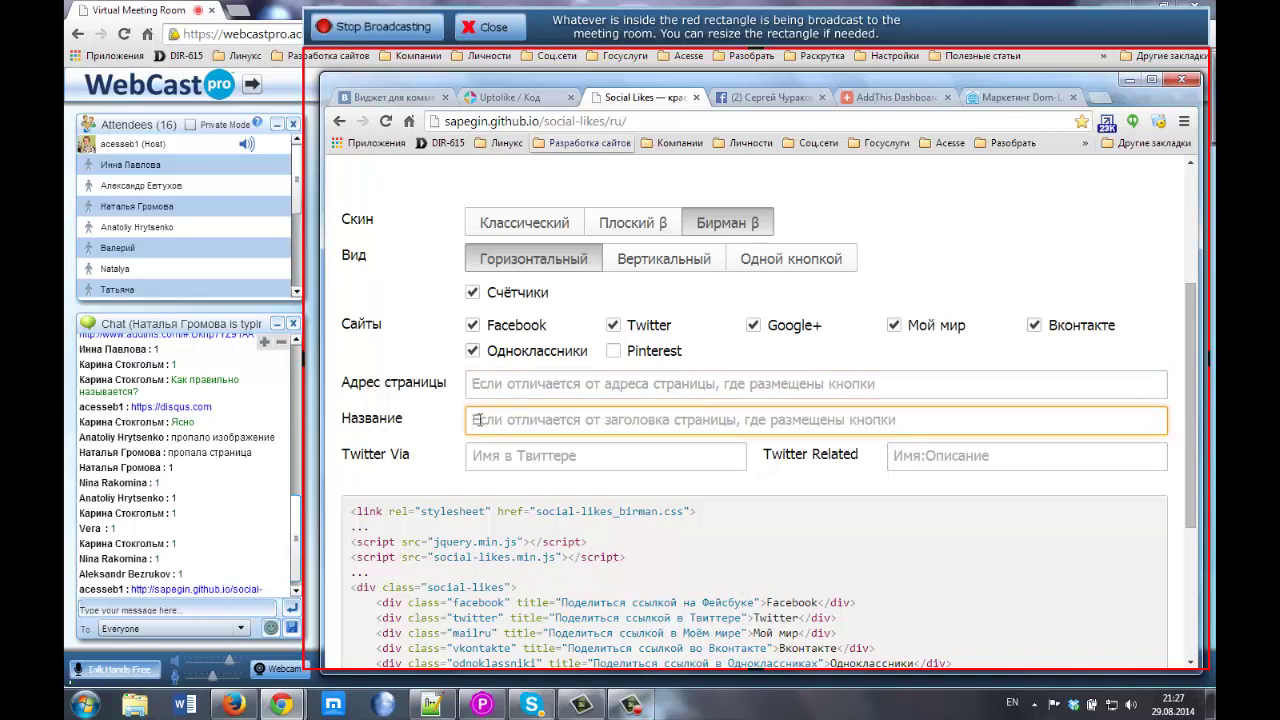
click(542, 418)
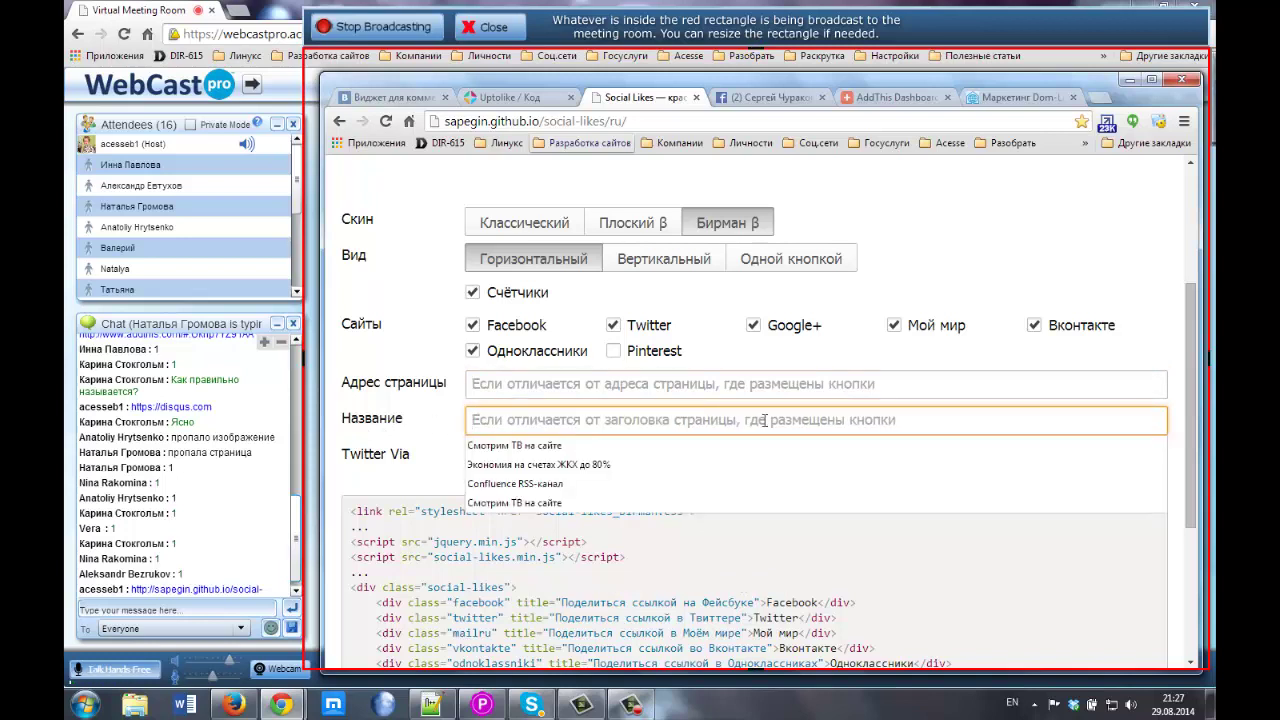
click(407, 404)
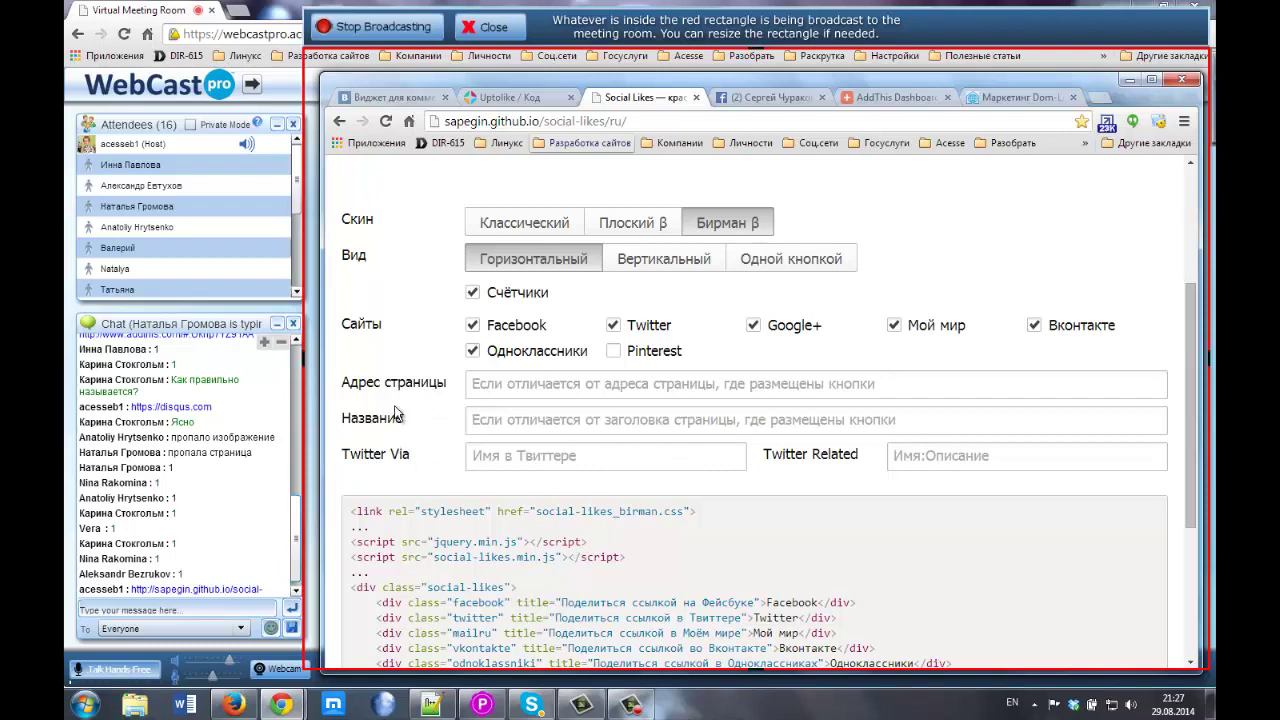
Download the configured buttons archive and show social-likes (2).zip in its folder
scroll(394, 415, down, 2)
scroll(380, 440, down, 1)
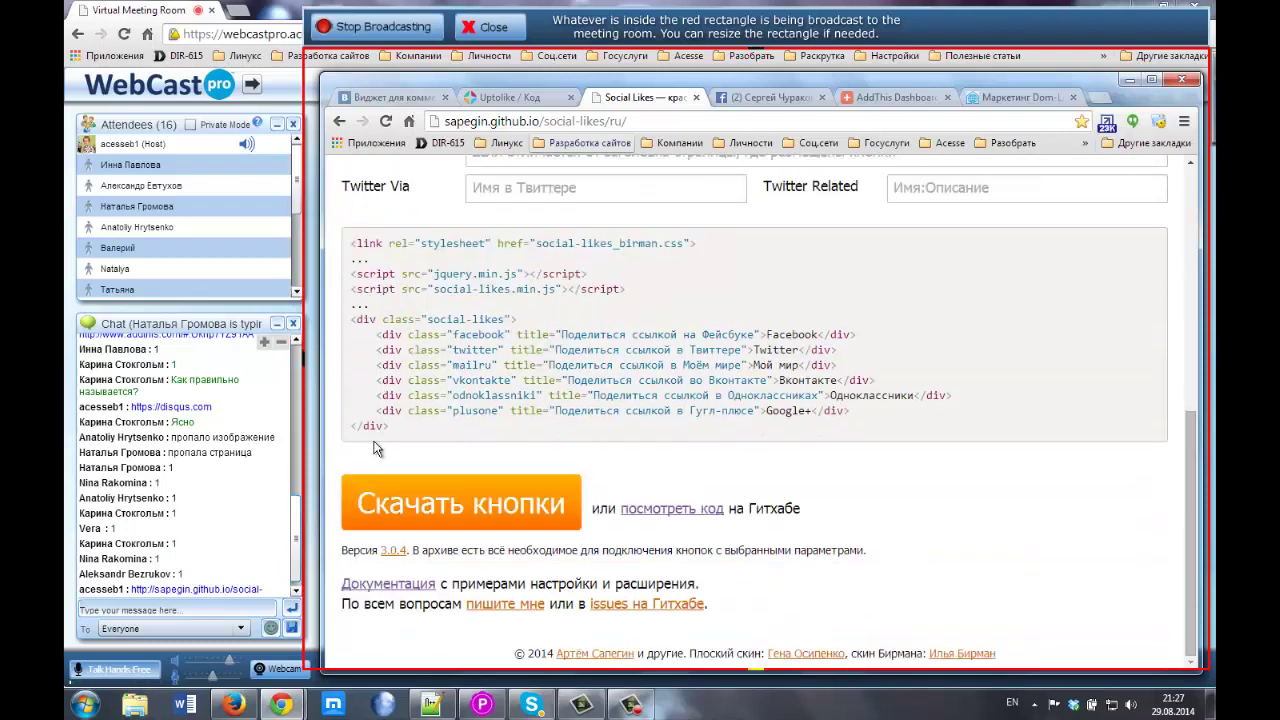
click(452, 514)
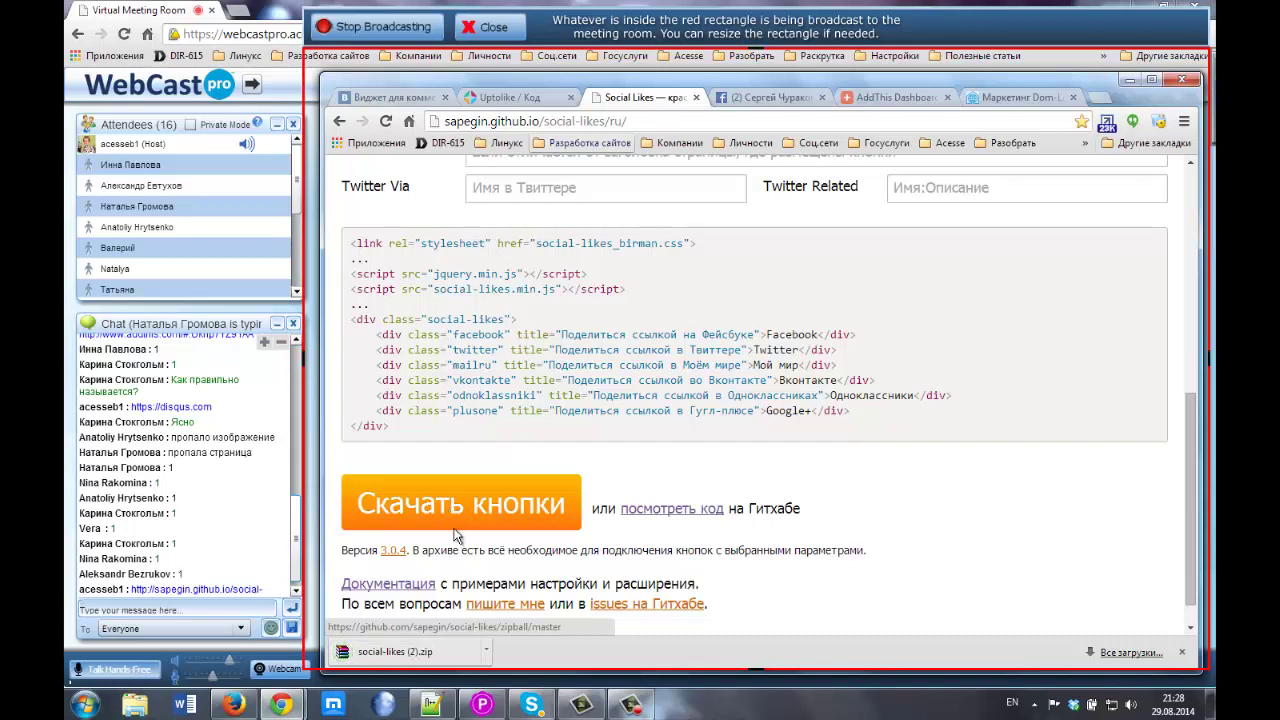
click(487, 652)
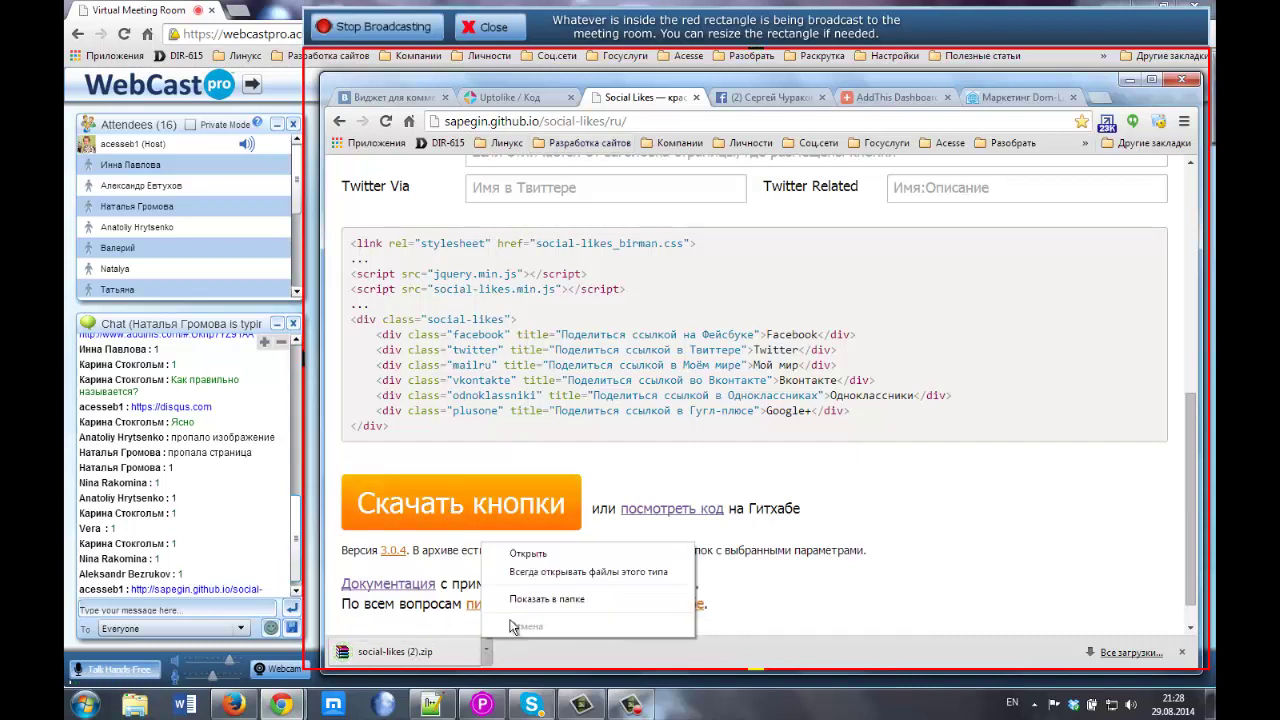
click(520, 595)
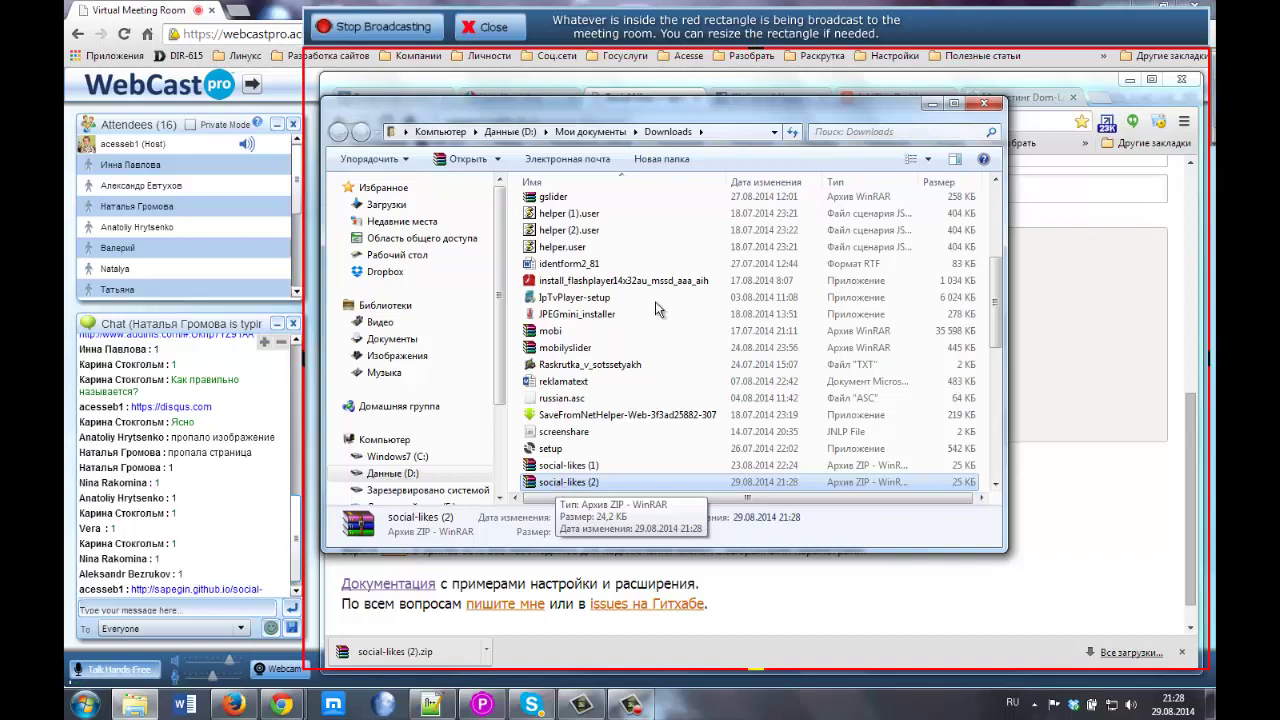
drag(702, 113, 729, 118)
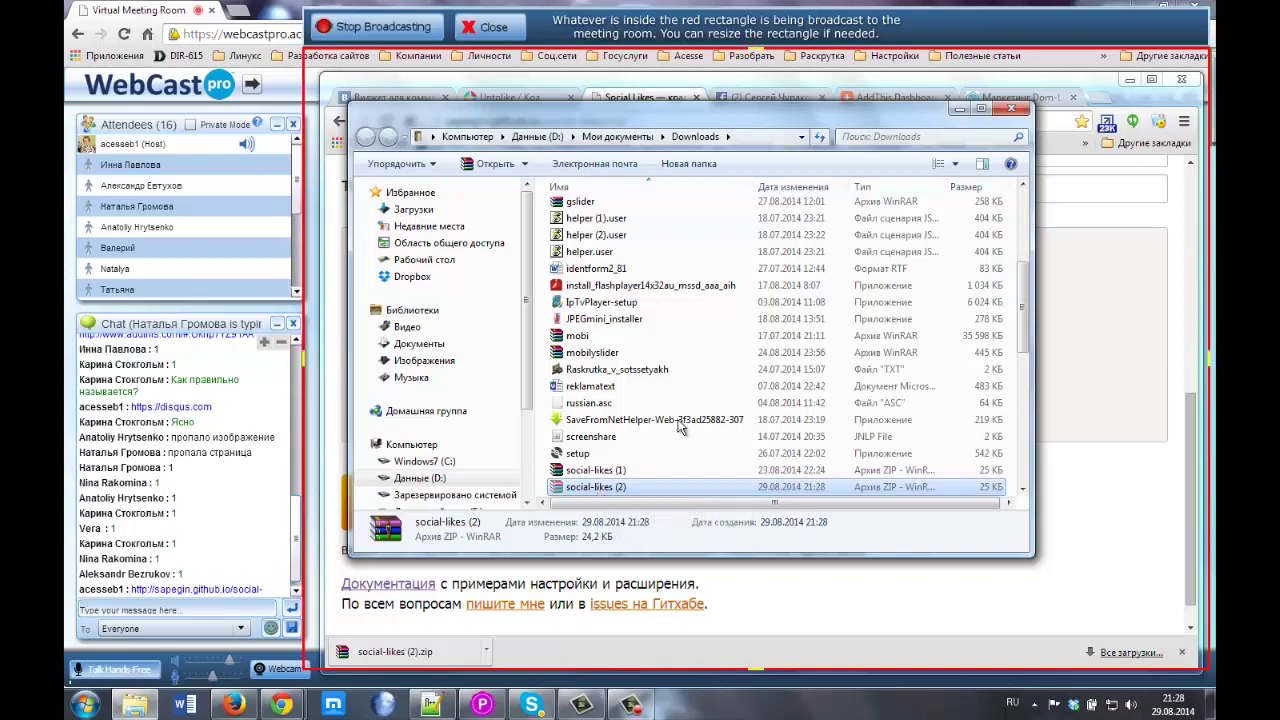
Create a new folder on the desktop, try naming it "Соц кнопки", and decline merging it with the existing folder
click(400, 262)
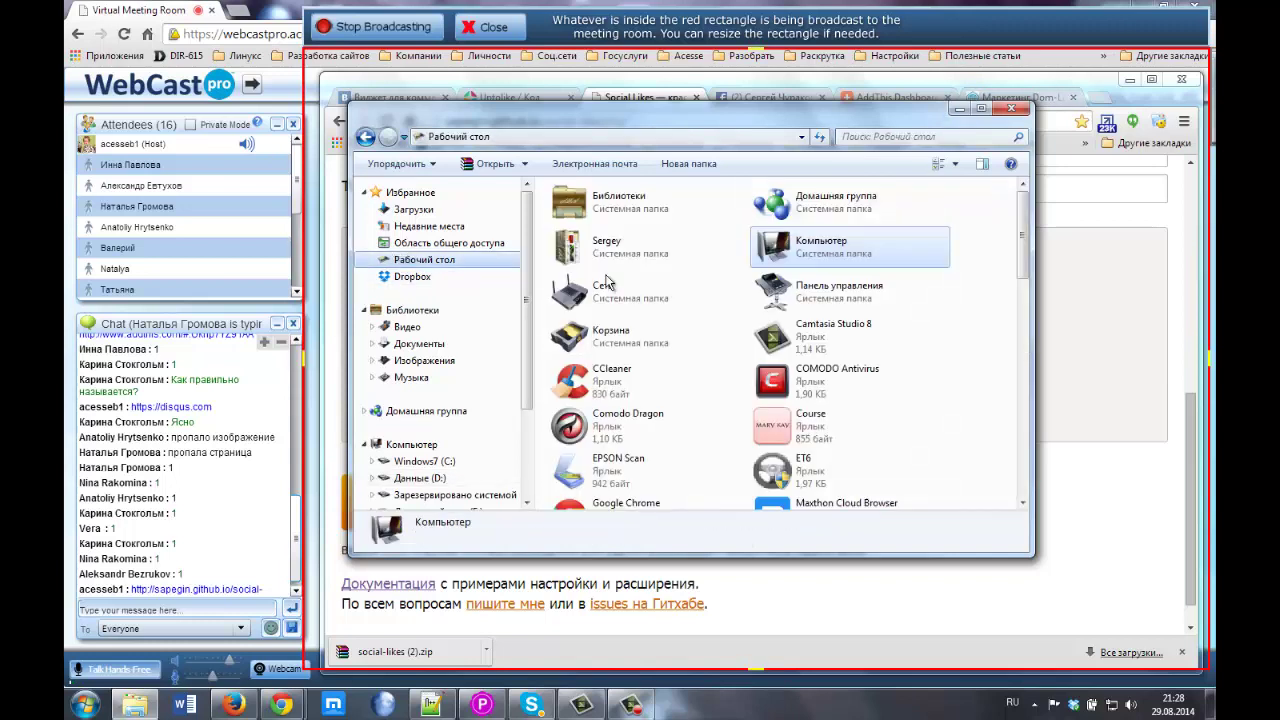
right_click(974, 358)
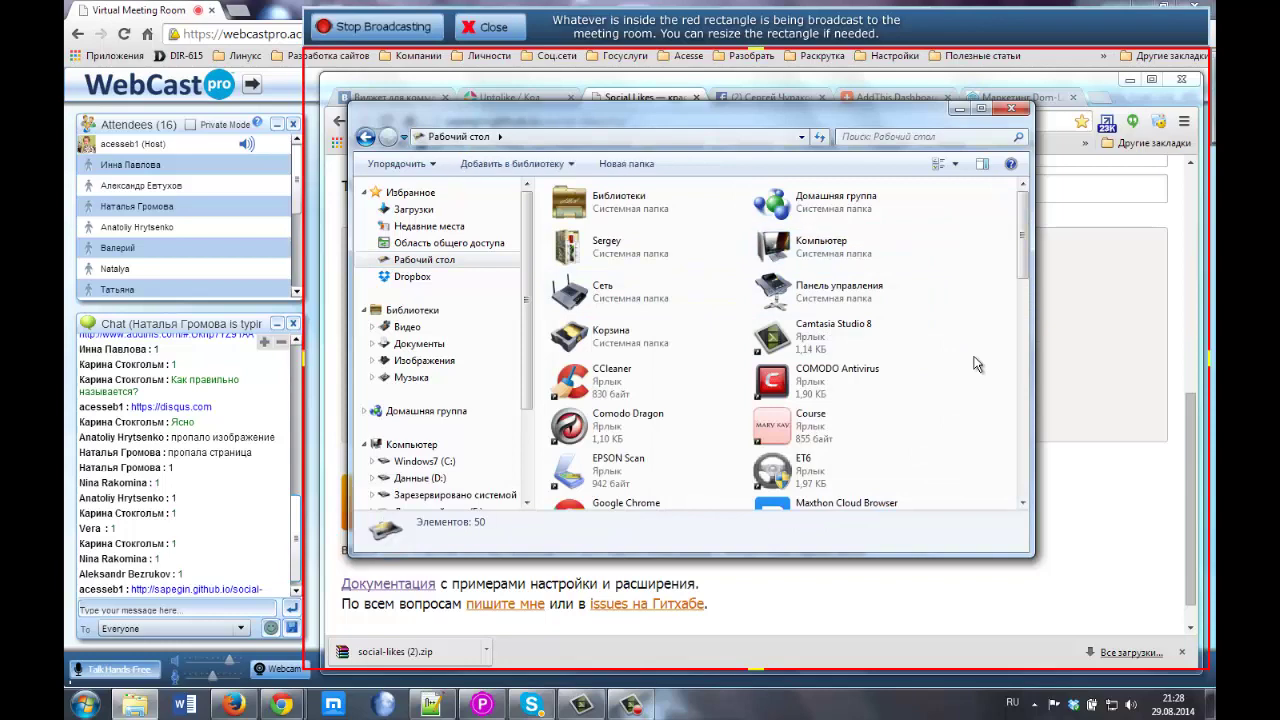
mouse_move(1018, 487)
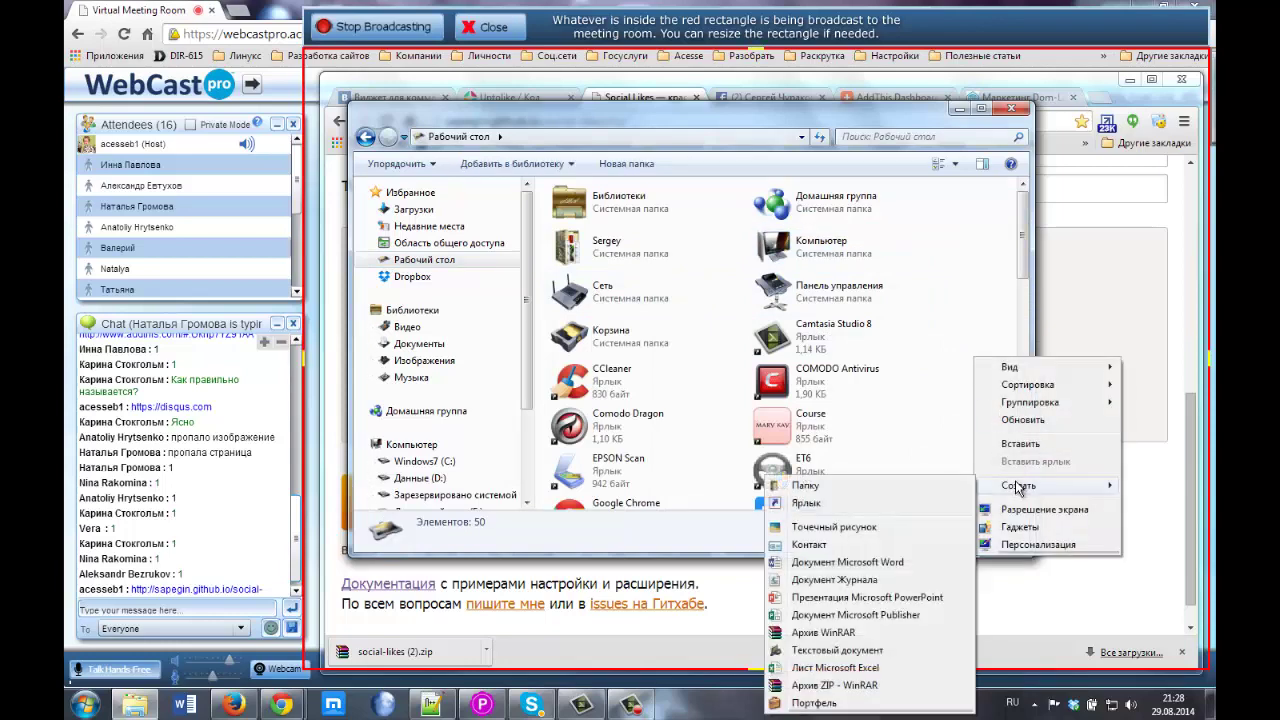
click(866, 490)
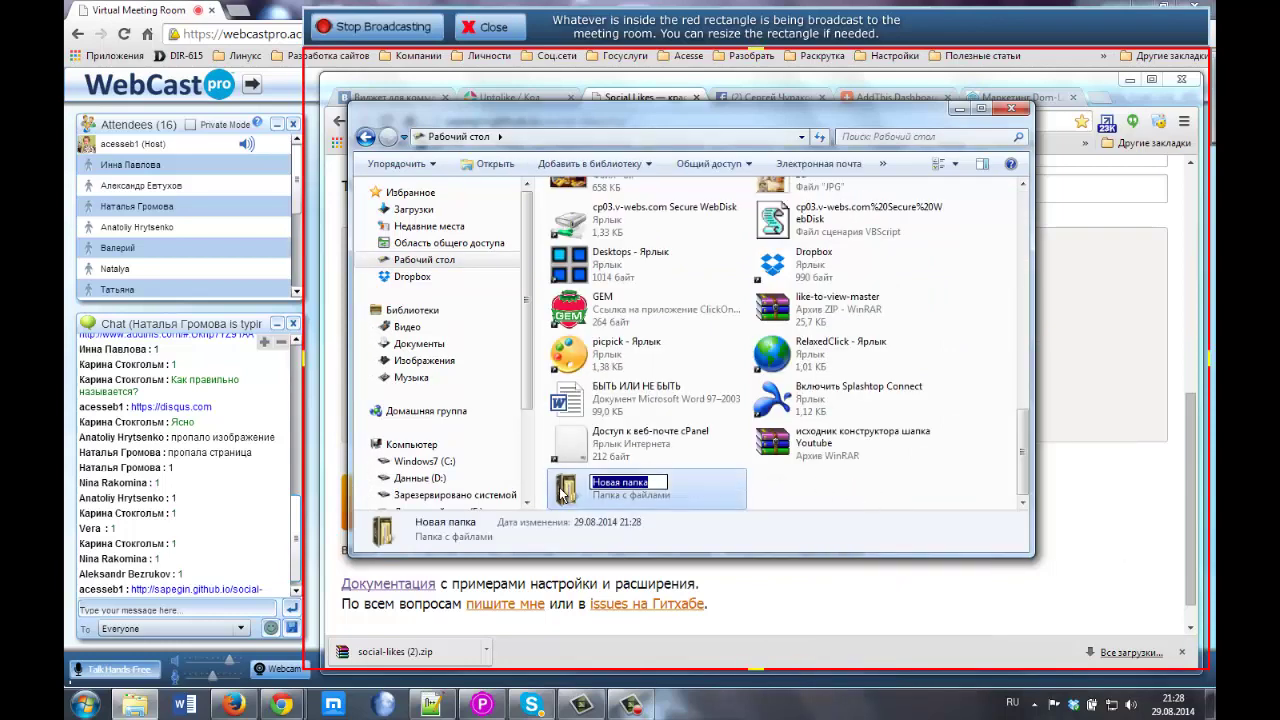
text(Со)
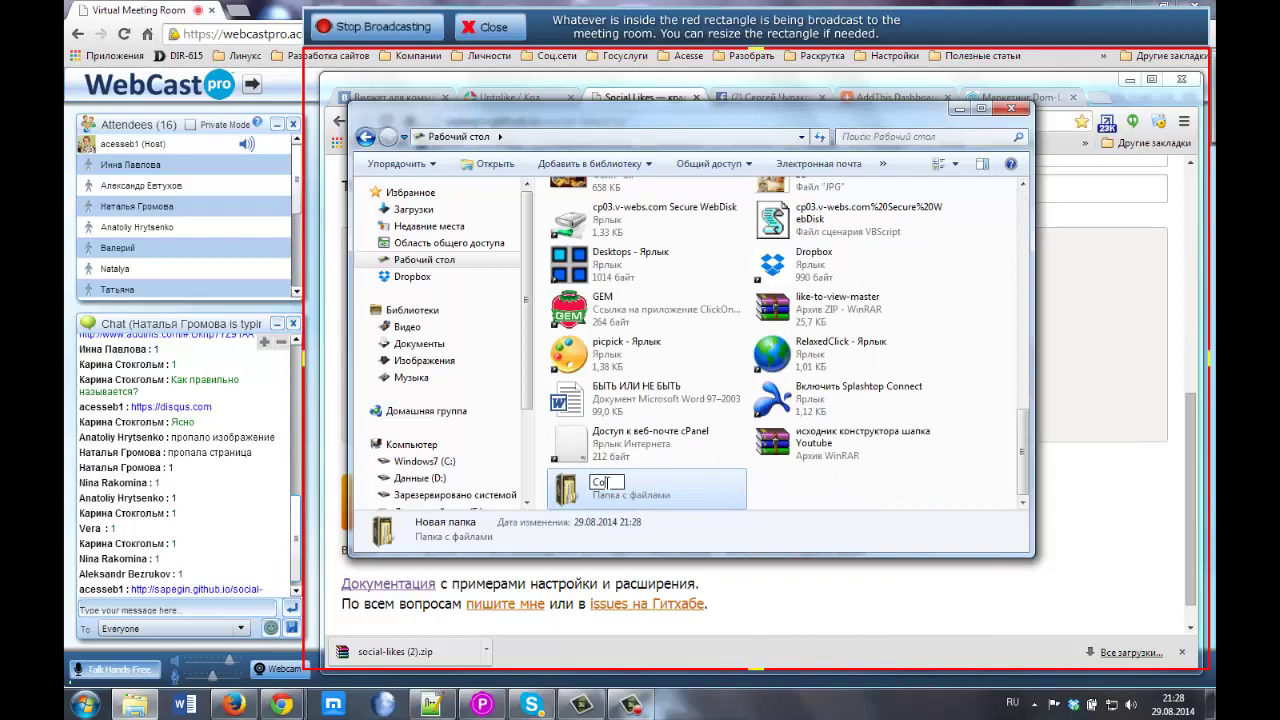
text(ц кнопки)
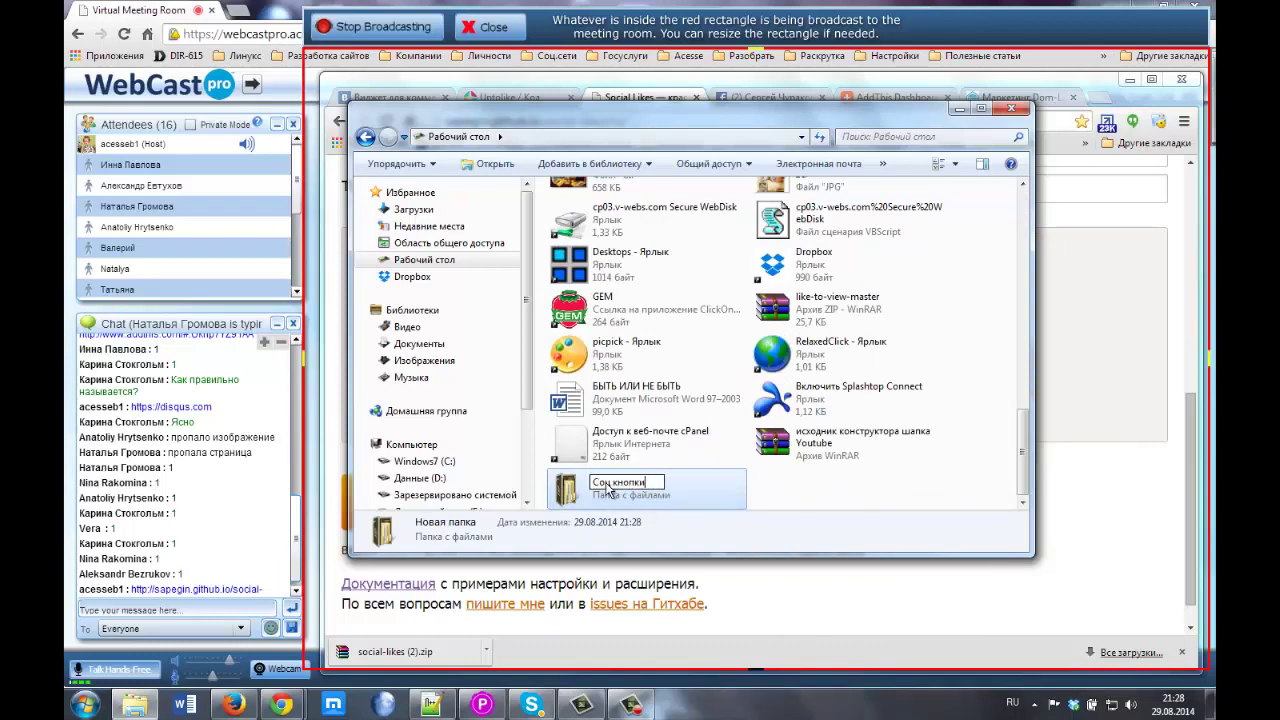
key(Return)
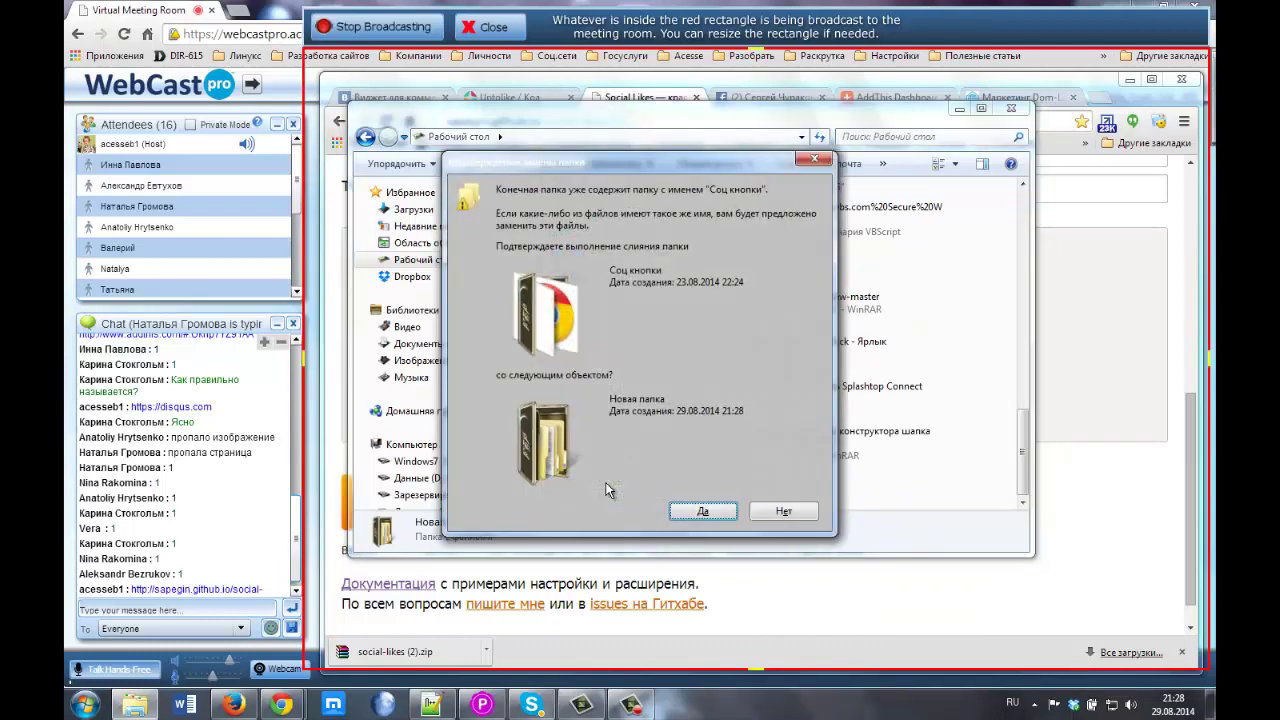
click(776, 514)
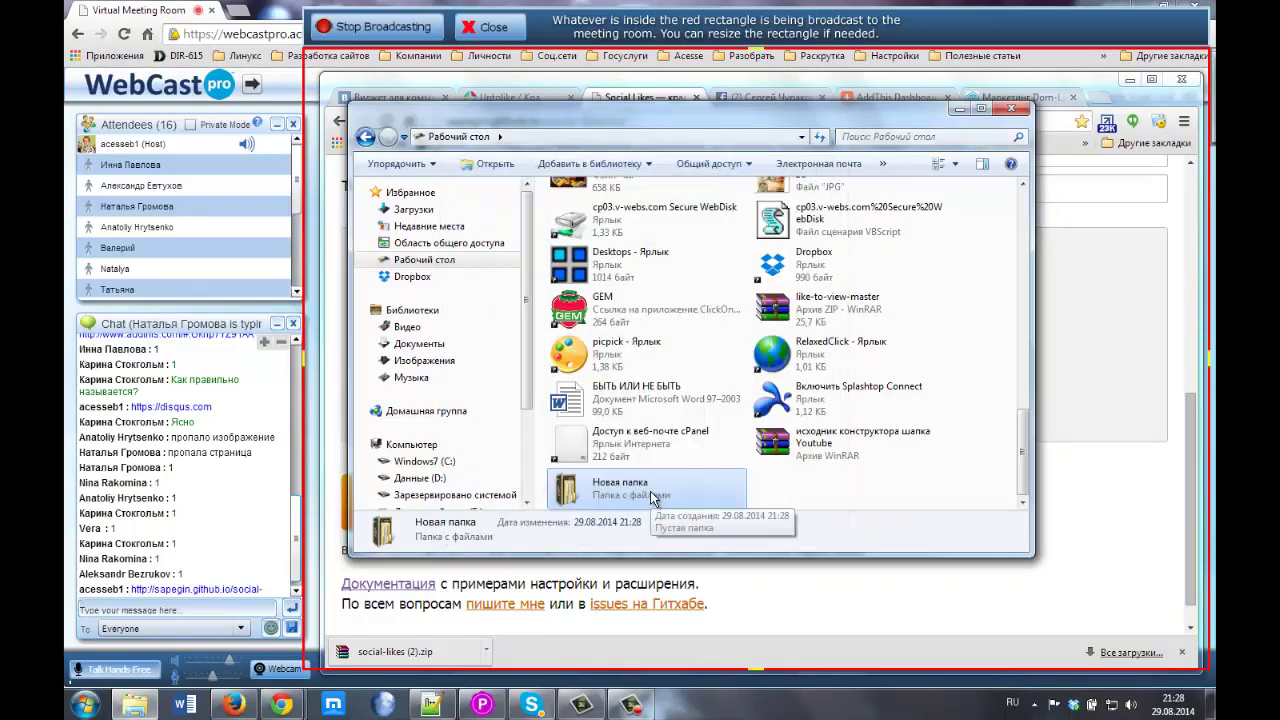
Rename the new desktop folder to "Соц кнопки1"
click(655, 483)
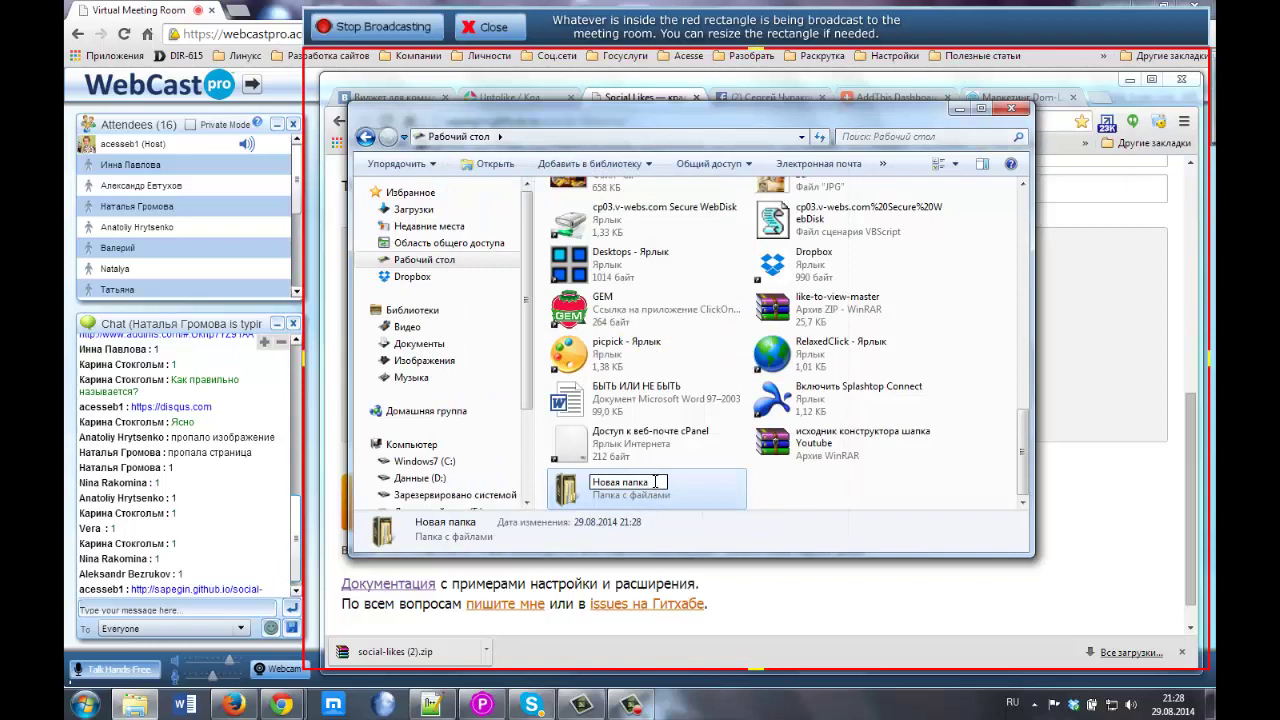
key(BackSpace)
key(BackSpace)
key(BackSpace)
key(BackSpace)
key(BackSpace)
key(BackSpace)
key(BackSpace)
key(BackSpace)
key(BackSpace)
key(BackSpace)
key(BackSpace)
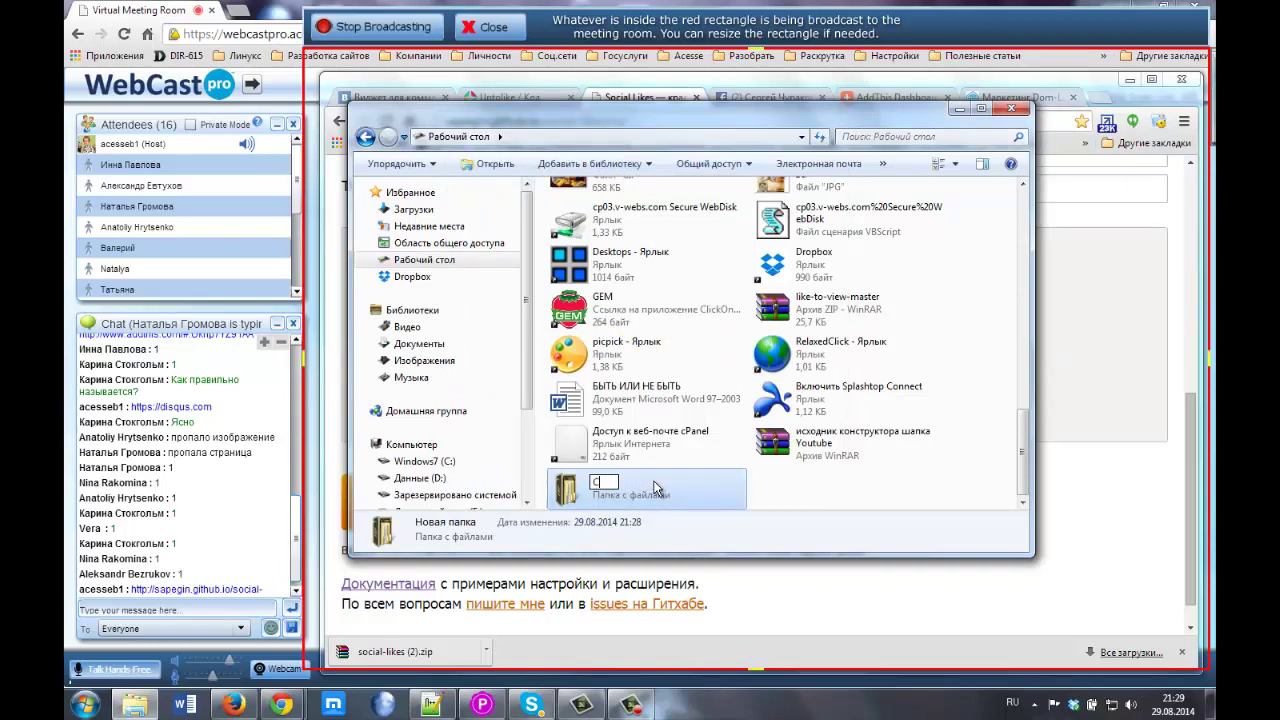
text(Соц кнопки)
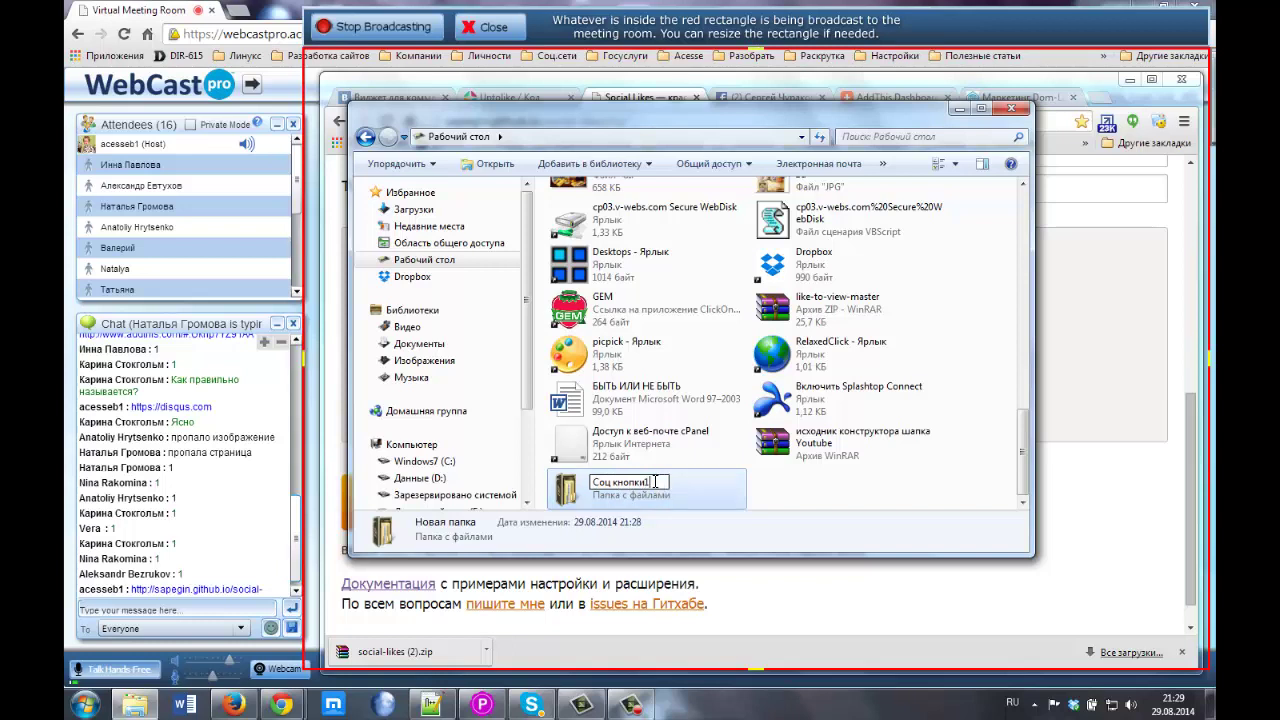
text(1)
key(Return)
Paste the downloaded archive into the Соц кнопки1 folder and extract it into a social-likes (2) subfolder
double_click(655, 487)
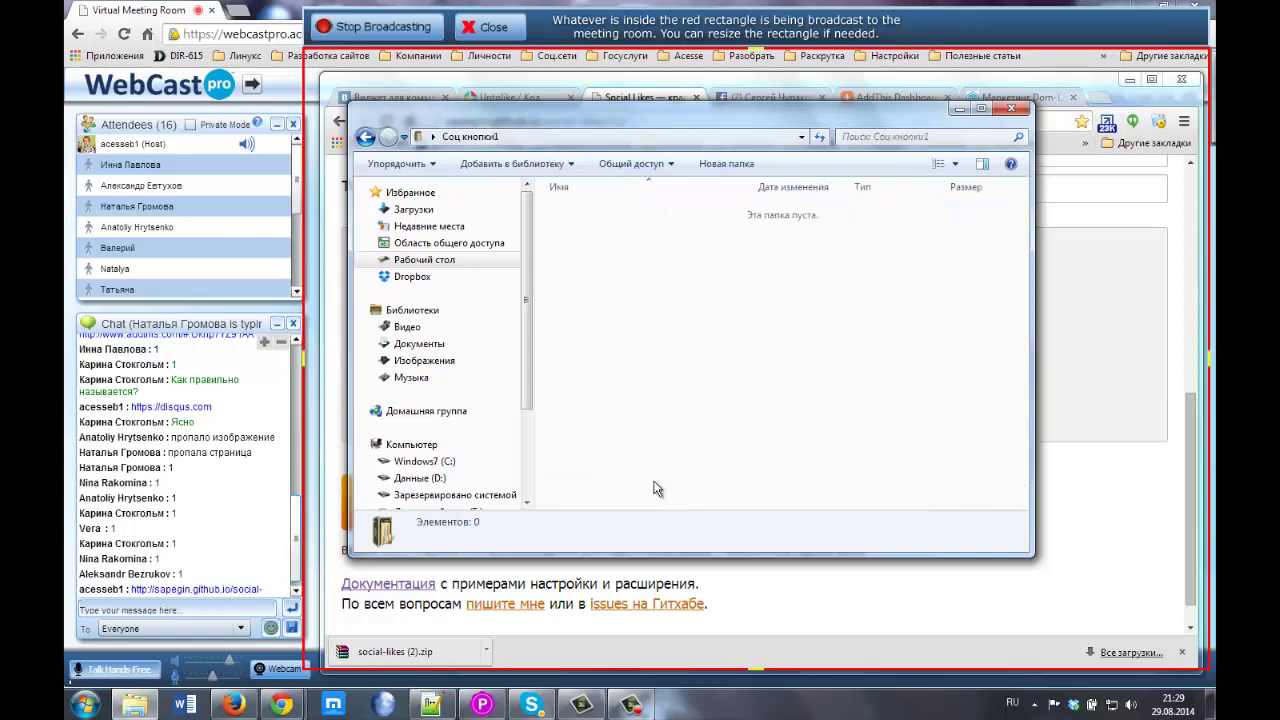
key(ctrl+v)
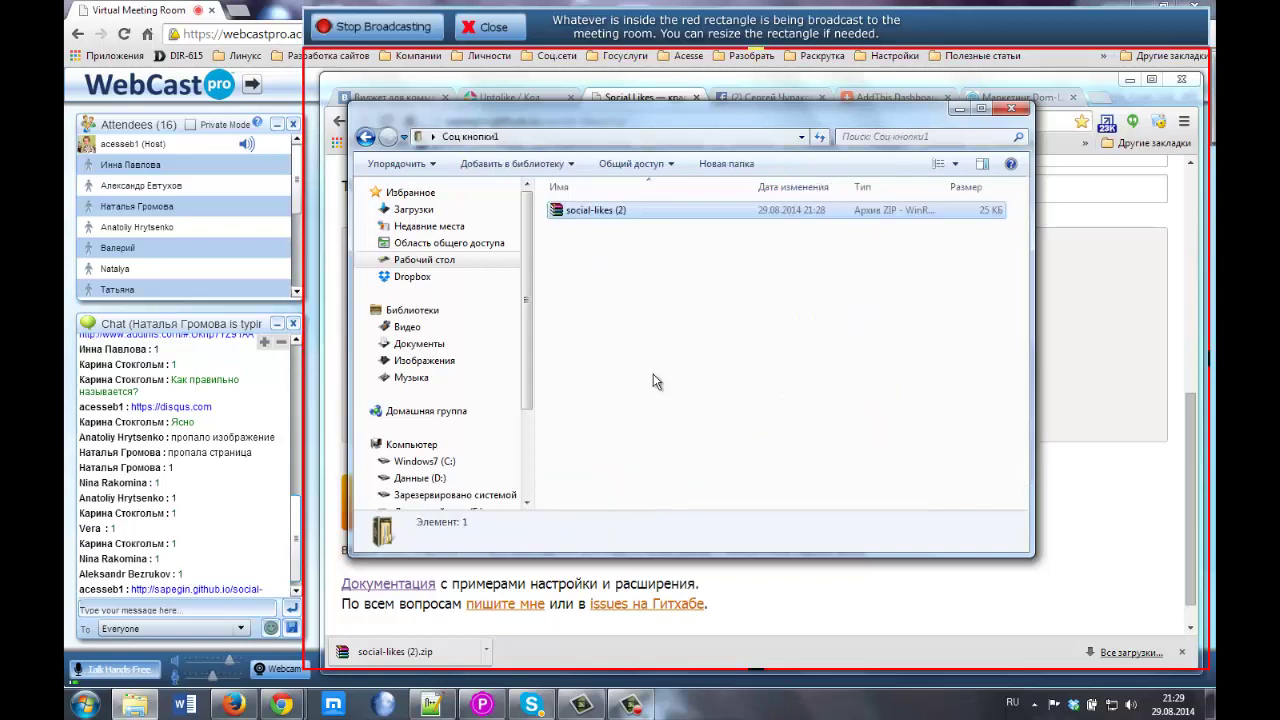
right_click(615, 218)
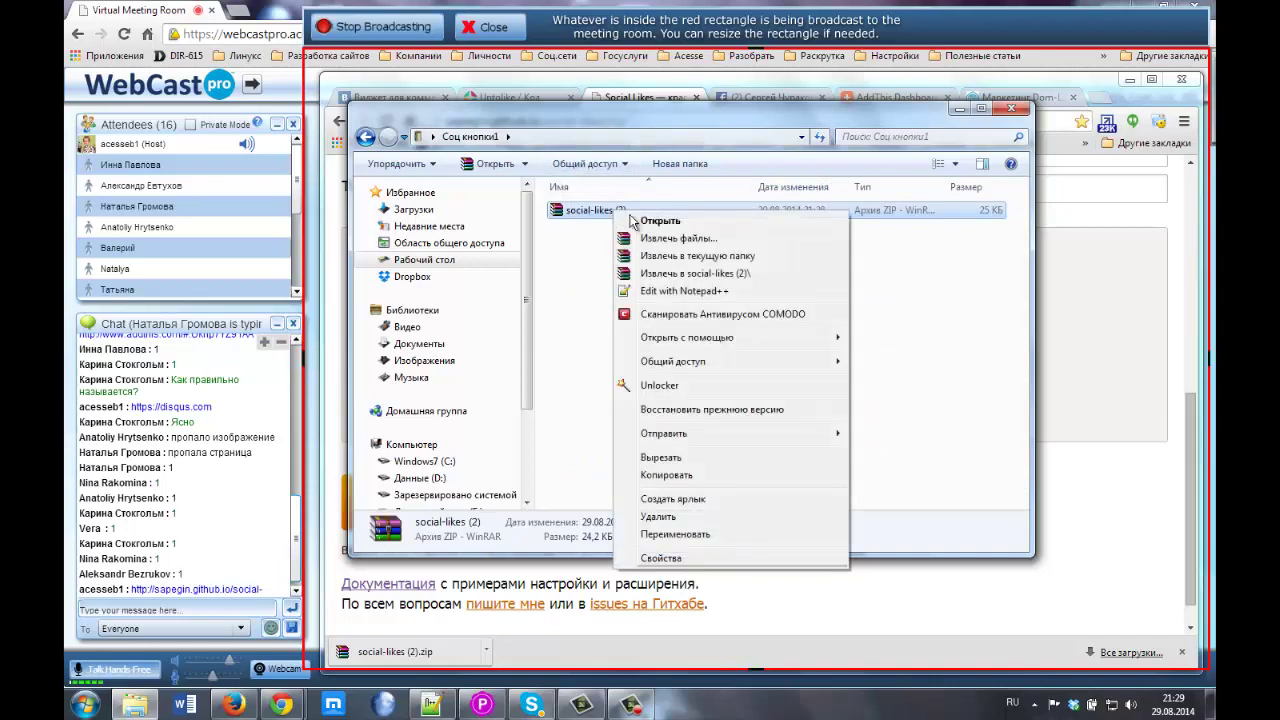
click(699, 276)
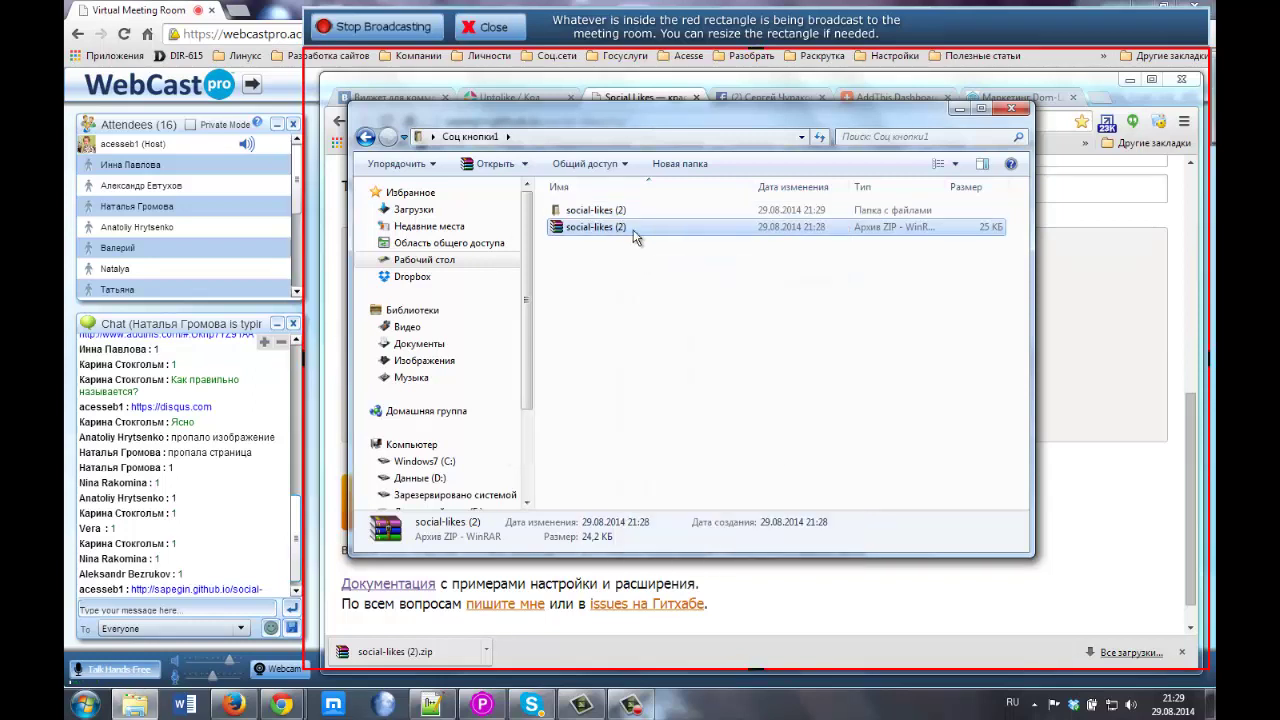
Open the index file from the extracted social-likes (2) folder in Notepad++ and enlarge the editor window to fit the code
double_click(593, 213)
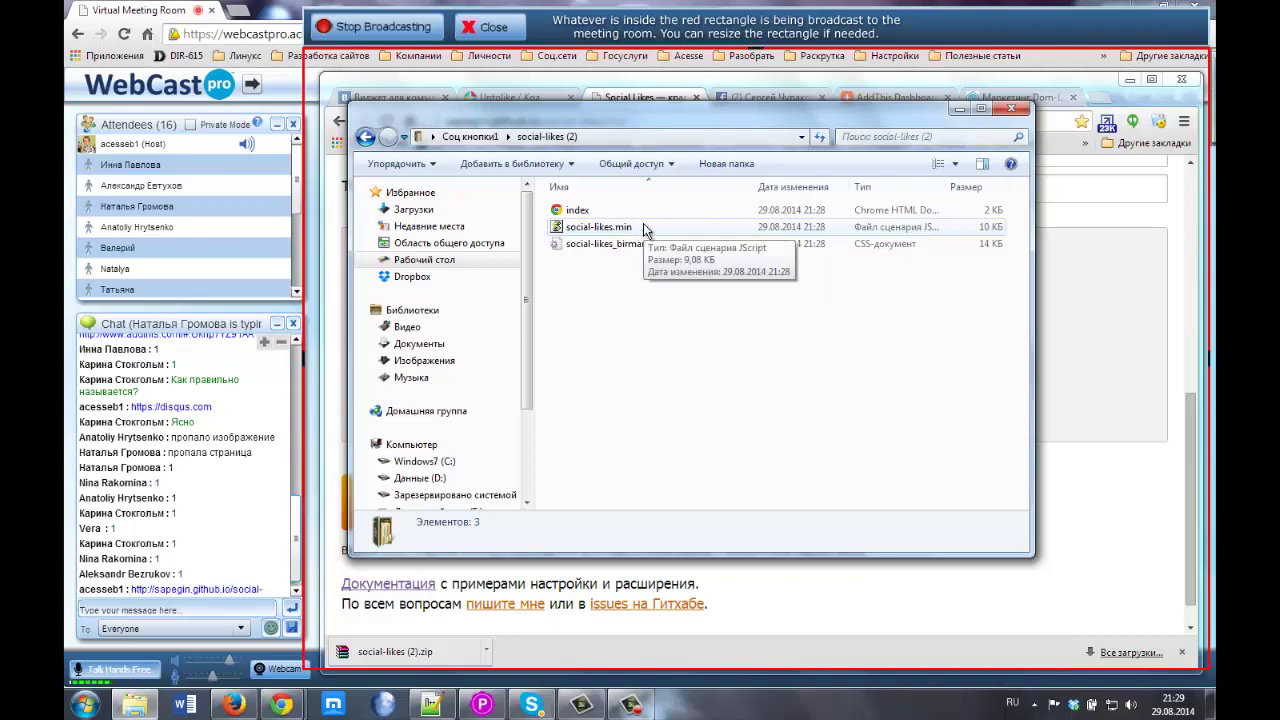
click(579, 211)
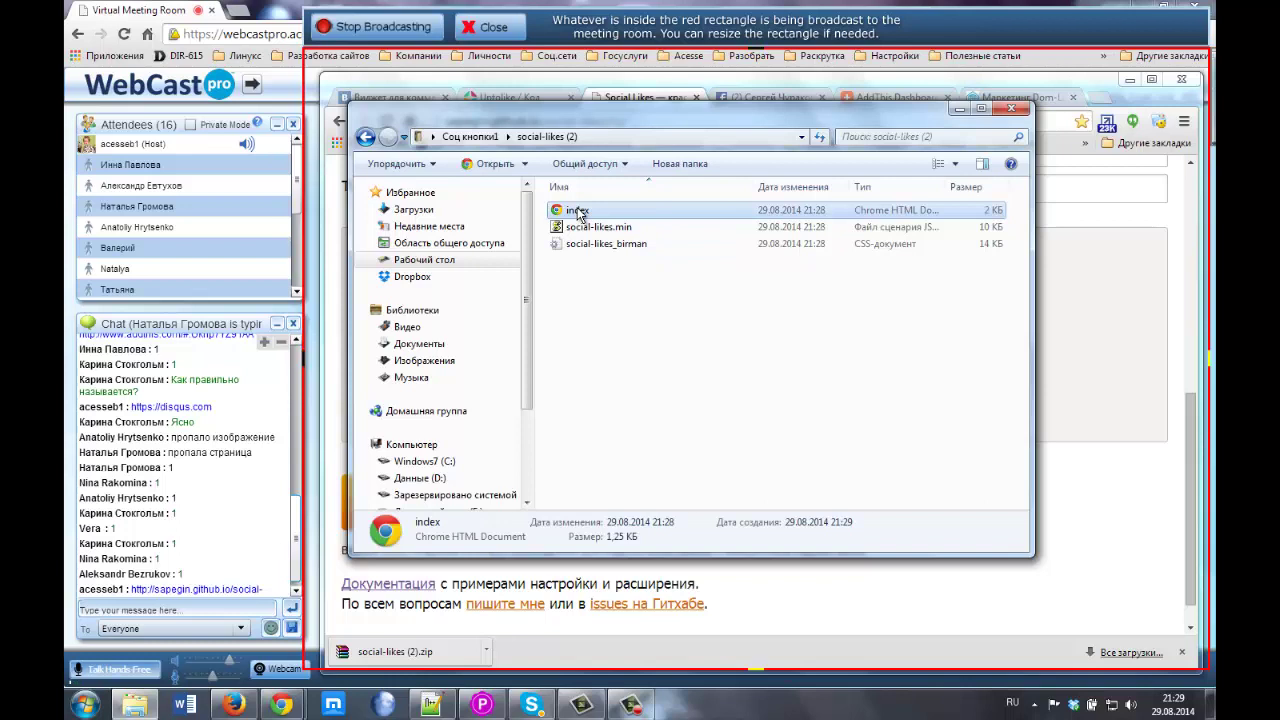
right_click(579, 213)
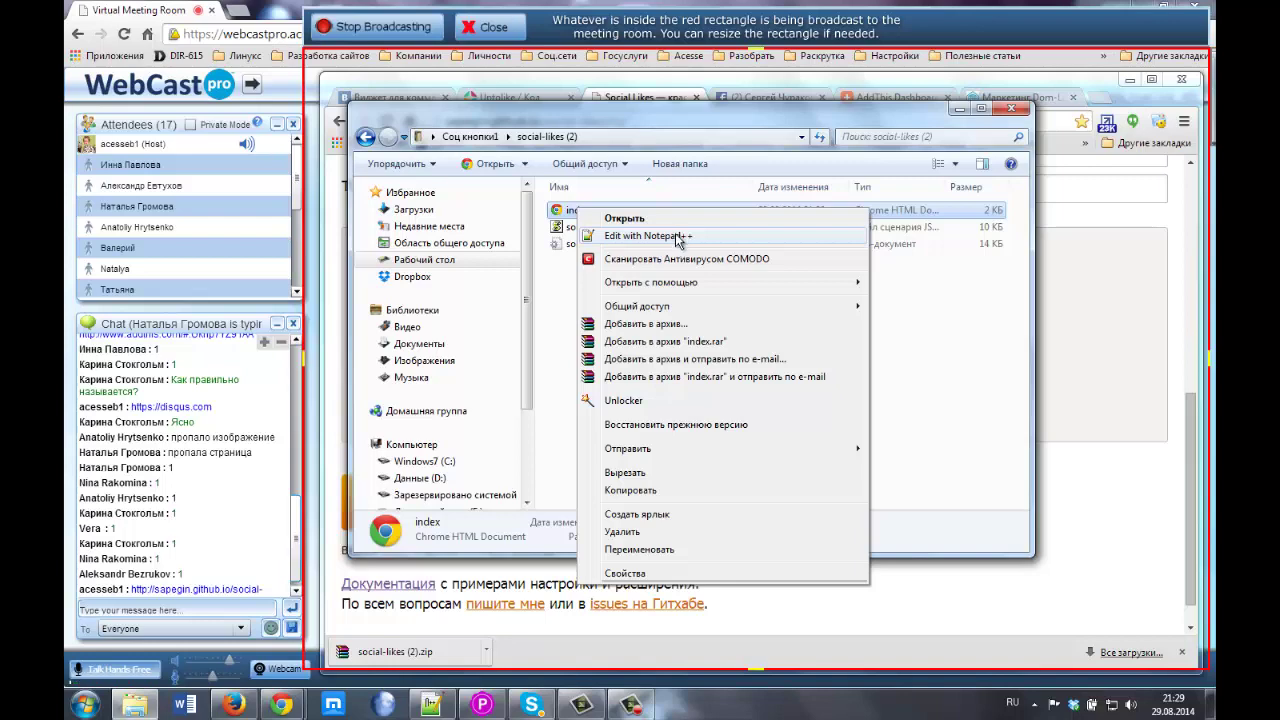
click(677, 238)
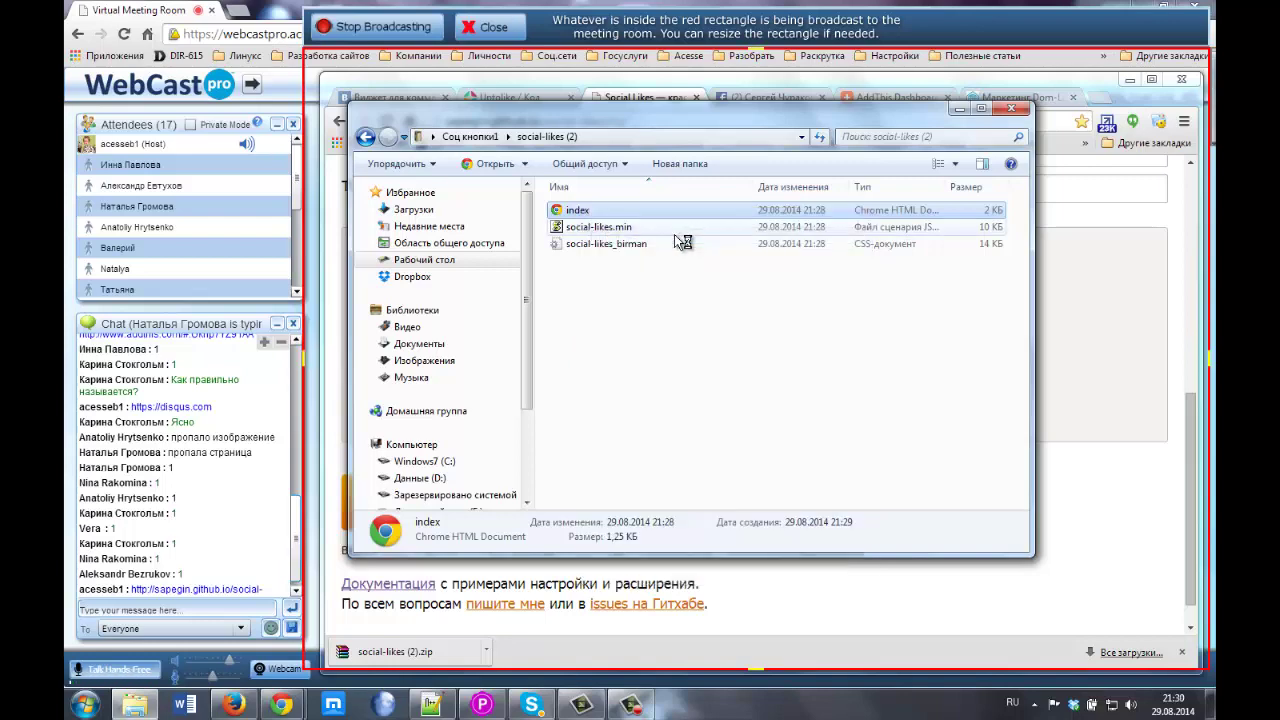
drag(659, 134, 649, 62)
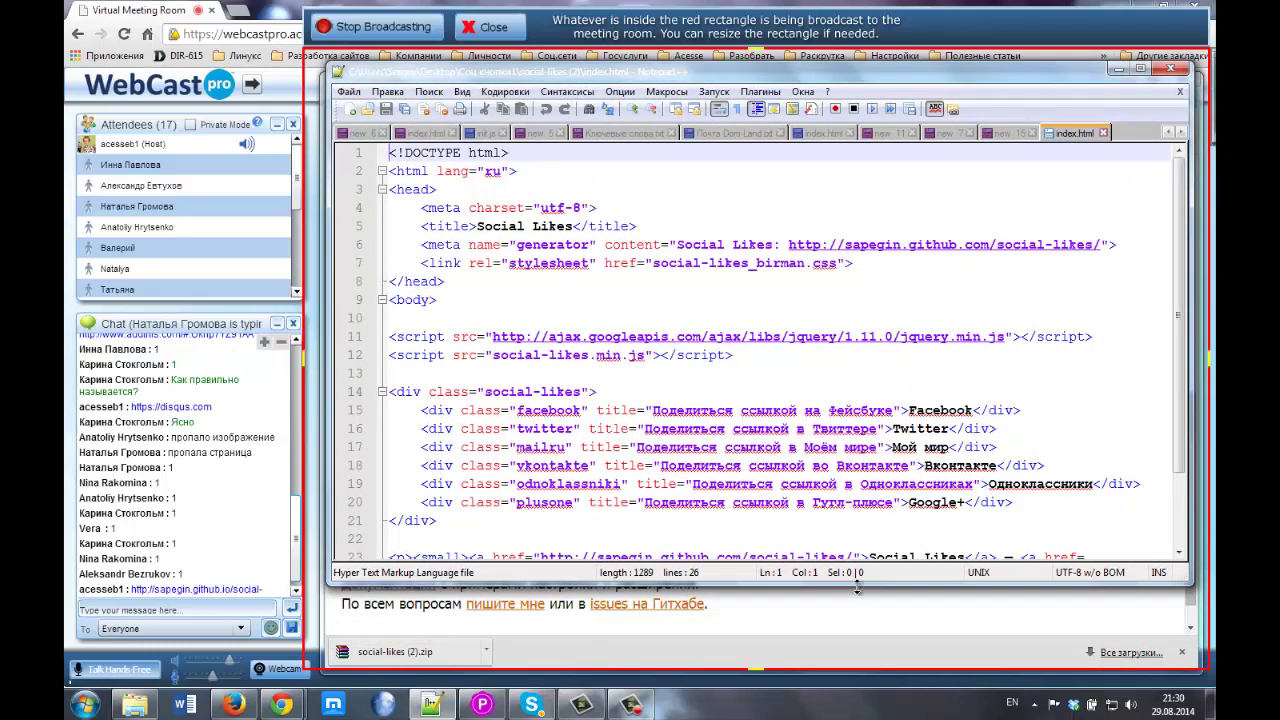
drag(857, 588, 859, 643)
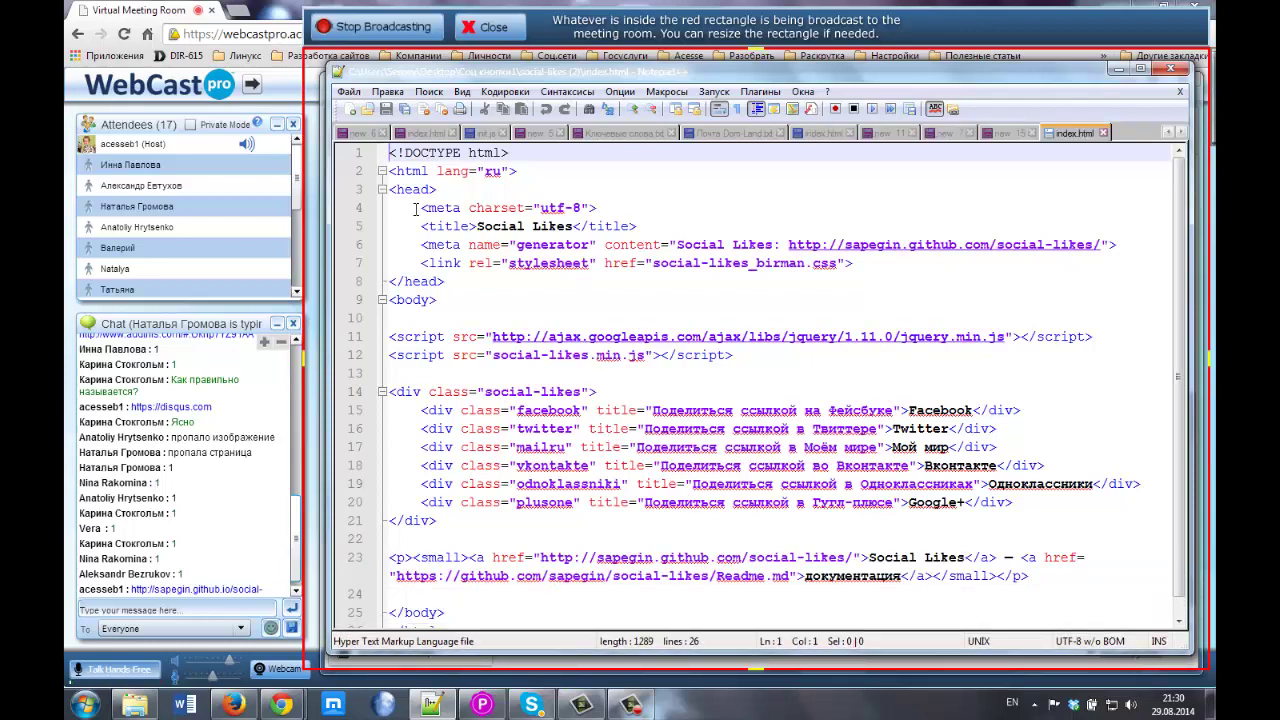
Delete the paragraph with the Social Likes and documentation links, along with the extra blank line, above the closing body tag
scroll(480, 533, down, 1)
drag(395, 527, 1030, 554)
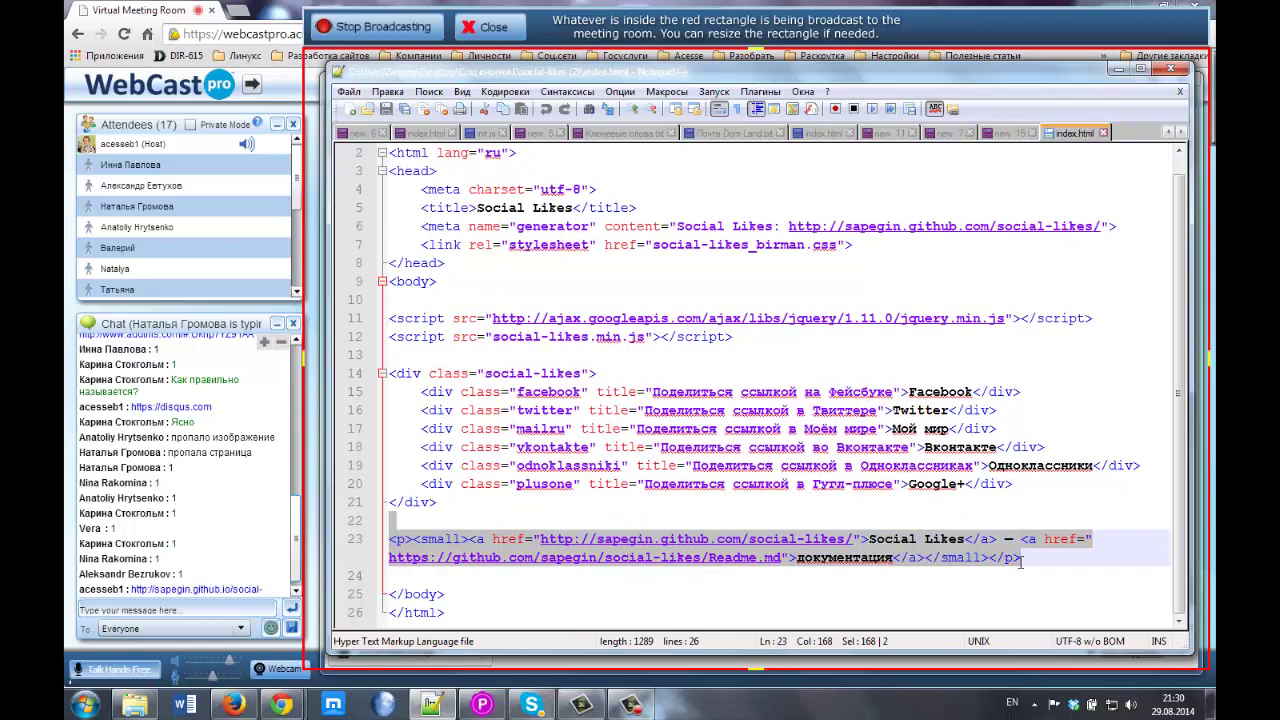
key(Delete)
key(Delete)
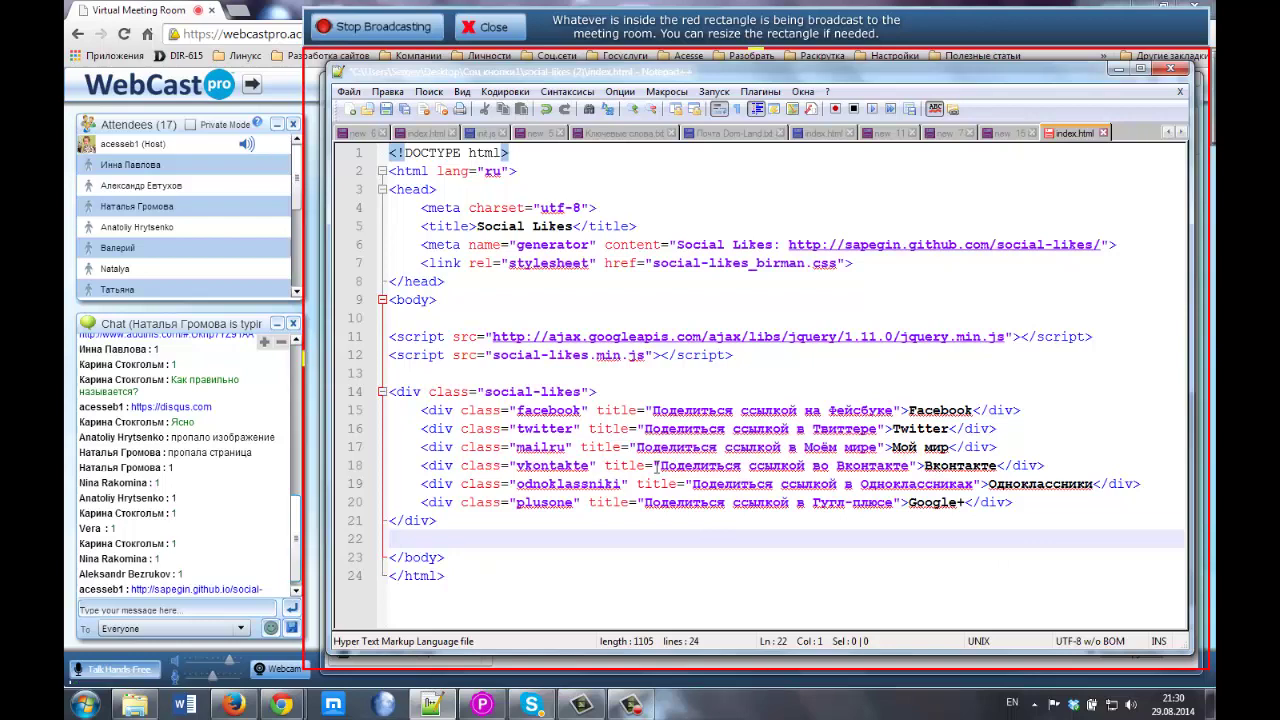
Replace the button text Вконтакте in the vkontakte div with "V"
drag(421, 410, 1040, 504)
click(1040, 504)
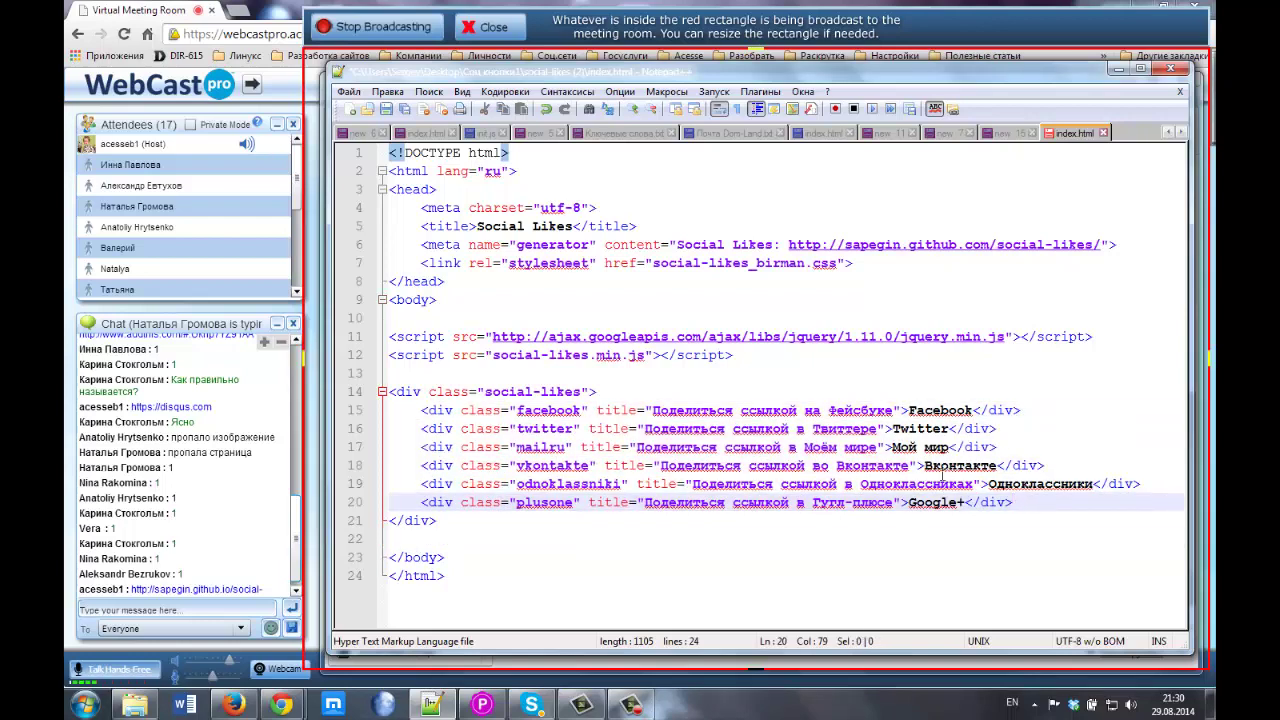
drag(925, 465, 997, 463)
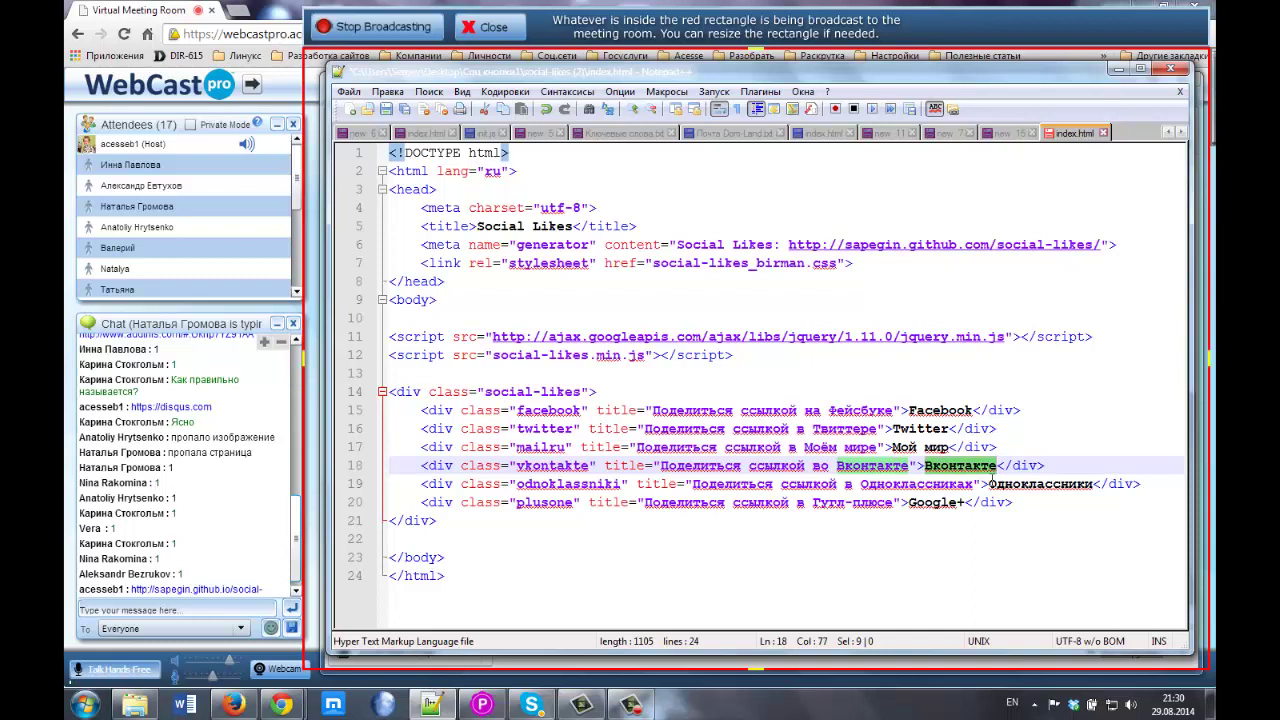
text(V)
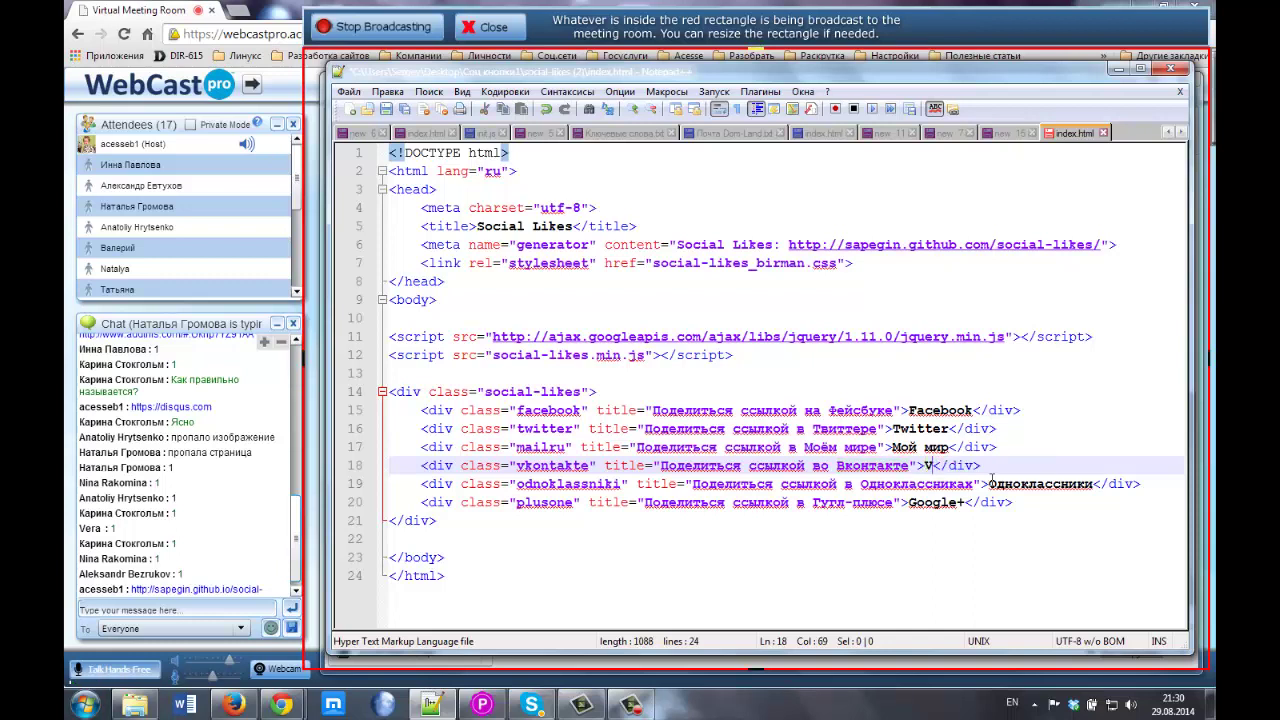
Complete the vkontakte button text as "Vk" and replace the odnoklassniki button text with "Od"
text(K)
key(BackSpace)
text(k)
drag(989, 483, 1095, 483)
key(BackSpace)
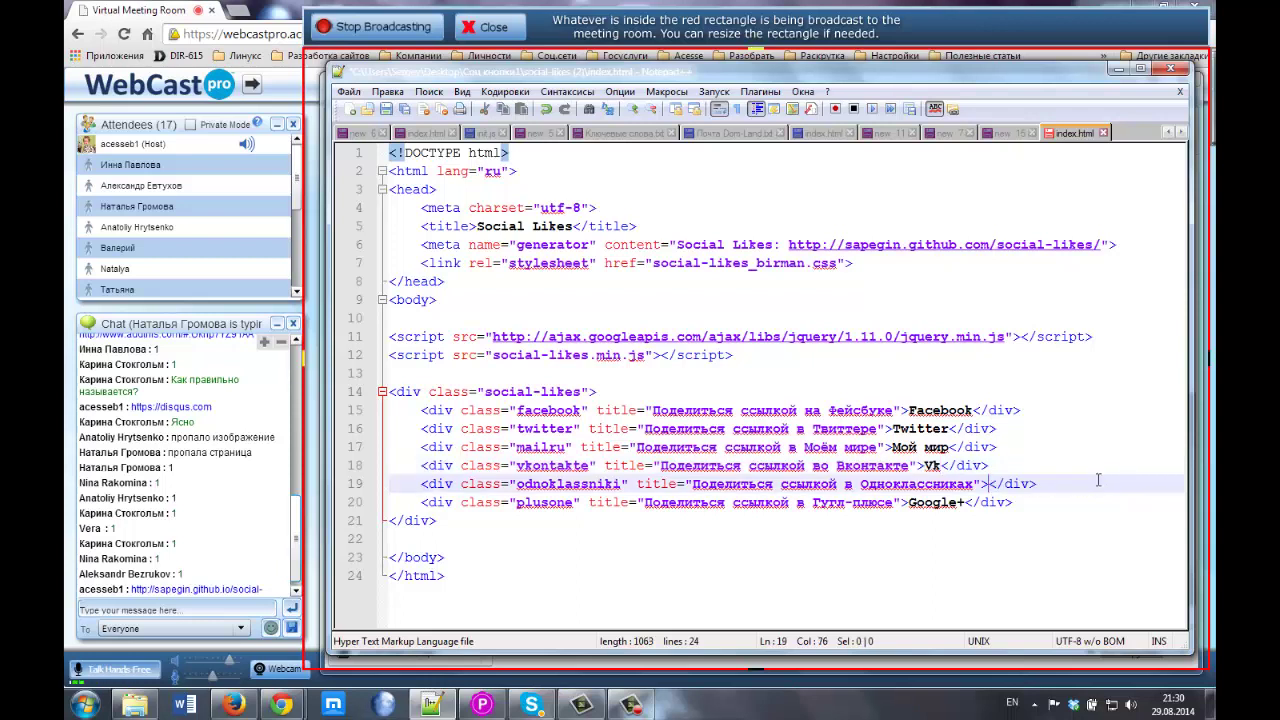
text(Od)
Move the plusone Google+ div from the end of the button list to a new line directly below the twitter div
drag(1016, 503, 419, 502)
key(ctrl+c)
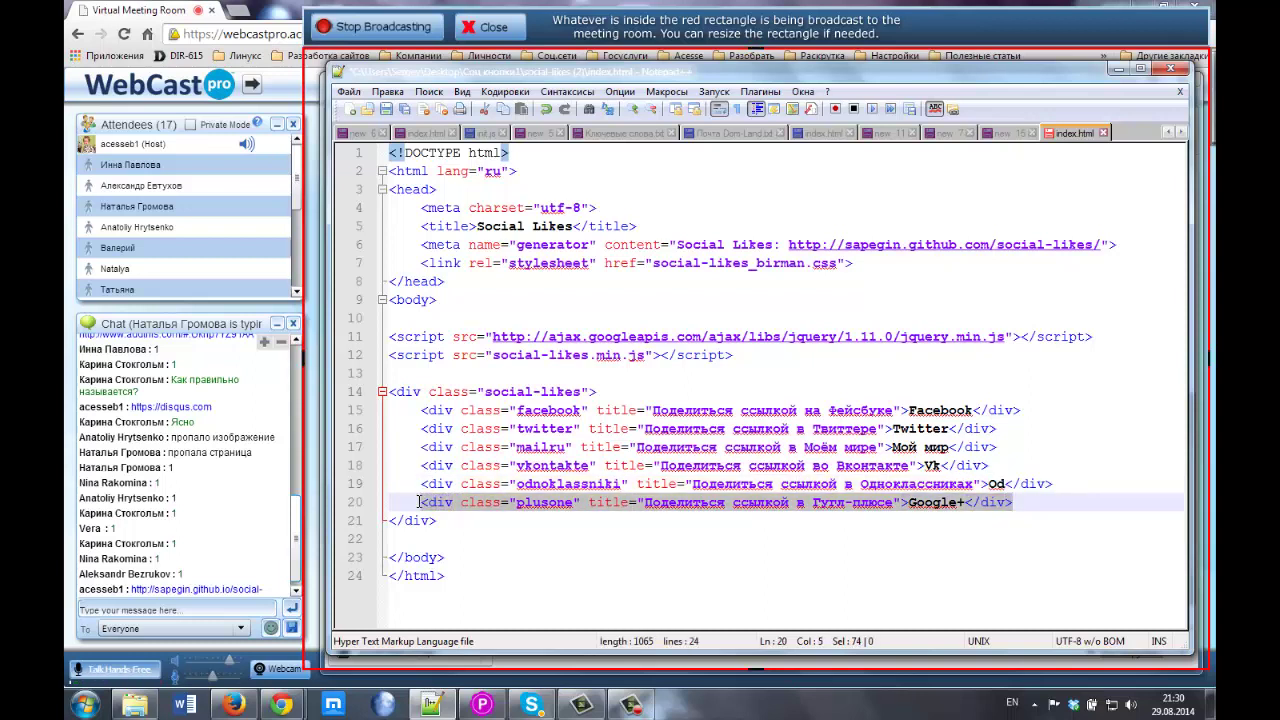
key(Delete)
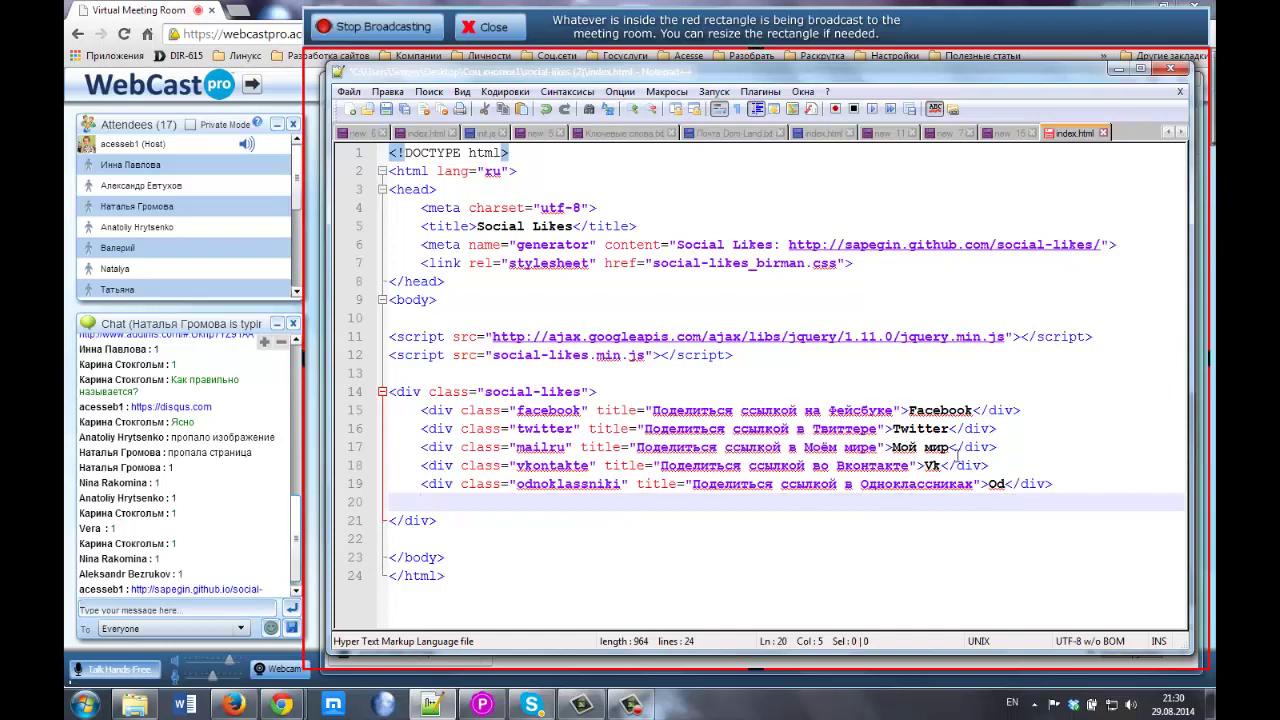
click(996, 429)
key(Return)
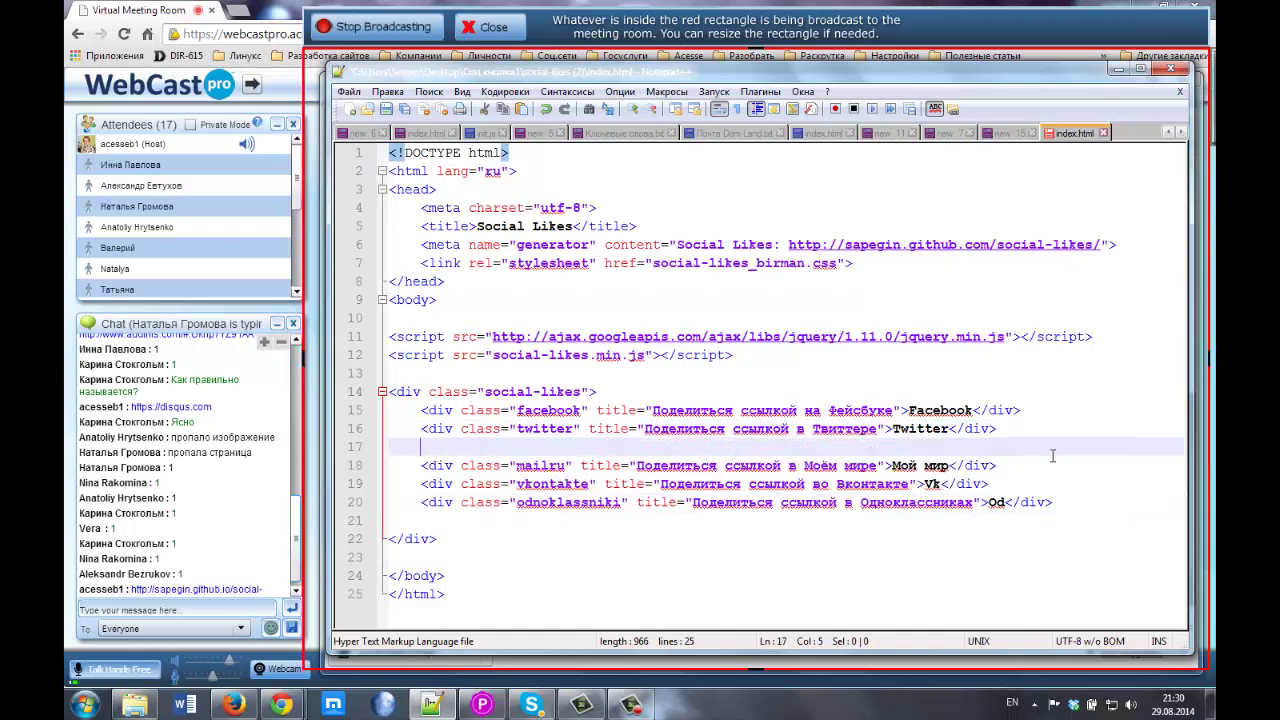
key(ctrl+v)
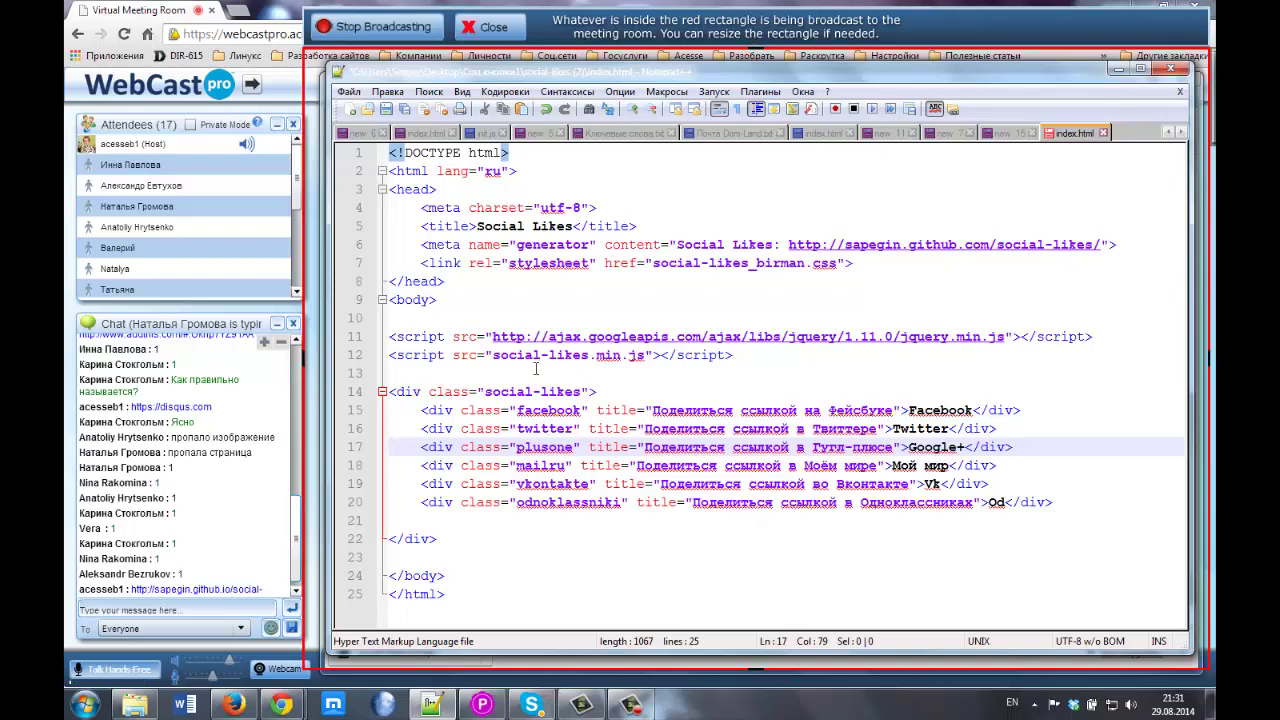
Compare the social-likes.min.js and social-likes_birman.css references in the code with the files in the social-likes (2) folder
drag(493, 356, 644, 360)
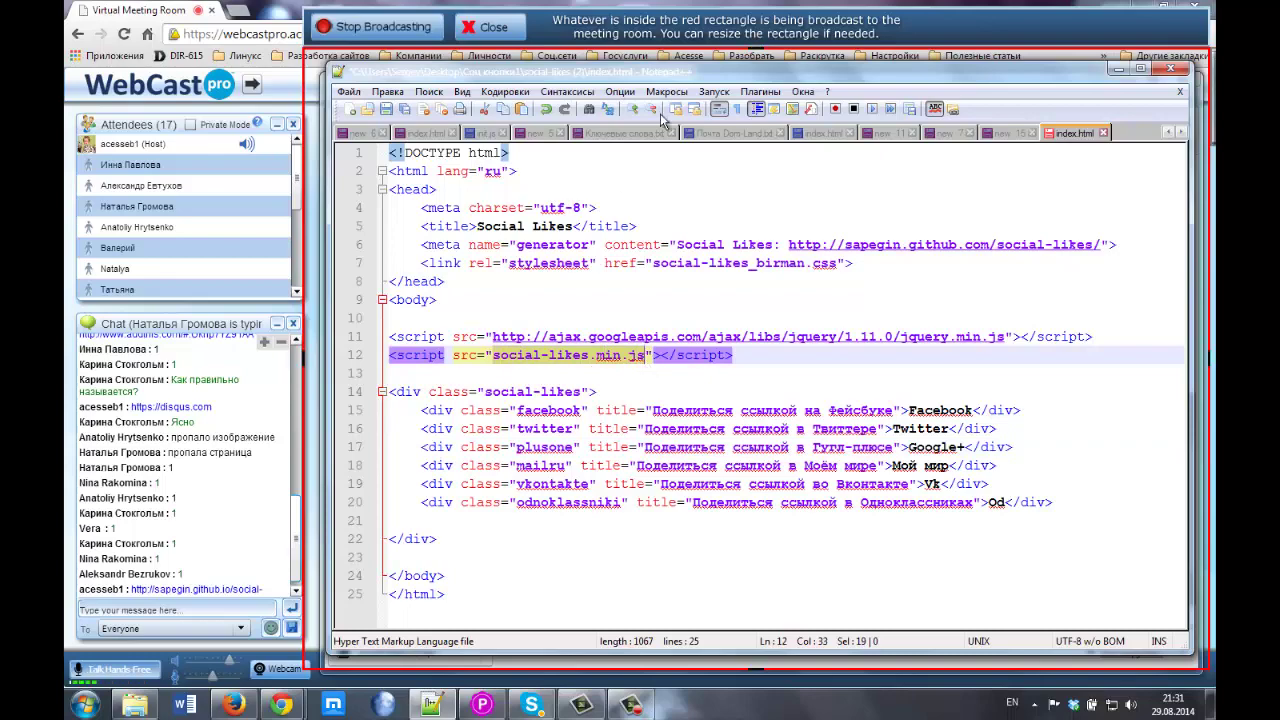
mouse_move(727, 78)
mouse_down()
mouse_move(745, 137)
mouse_move(736, 150)
mouse_move(721, 65)
mouse_up()
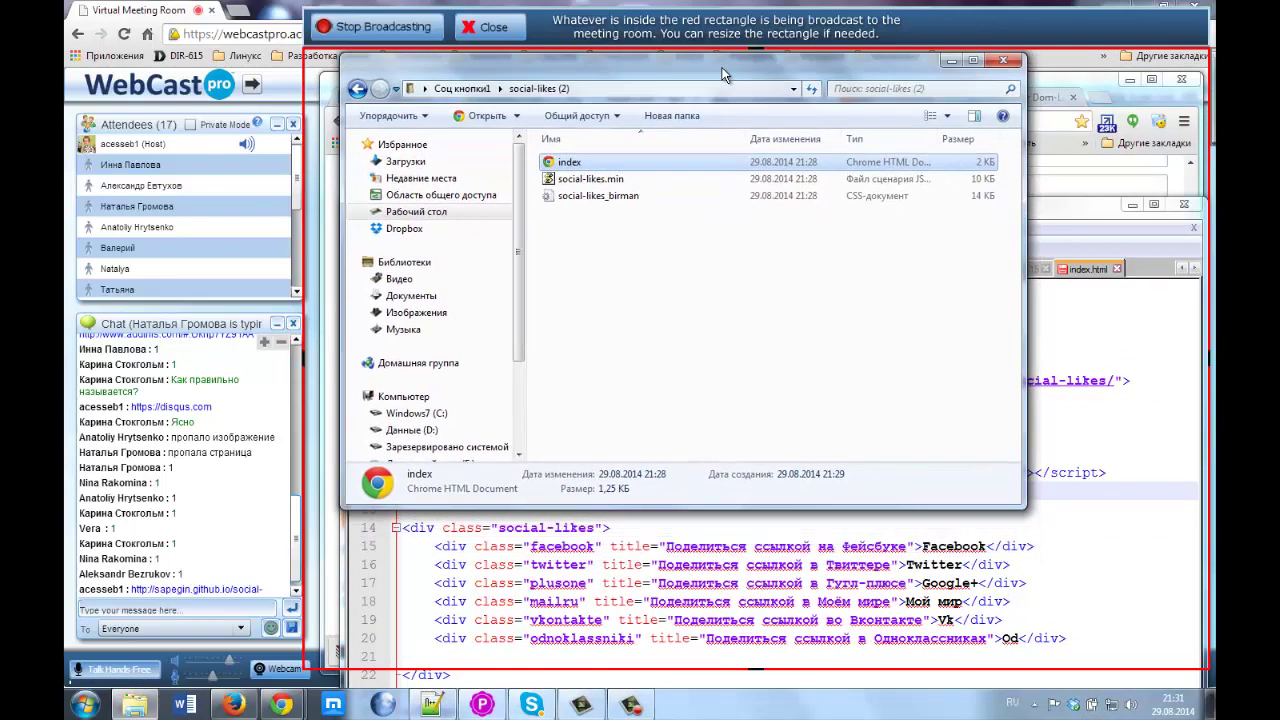
drag(560, 166, 1050, 240)
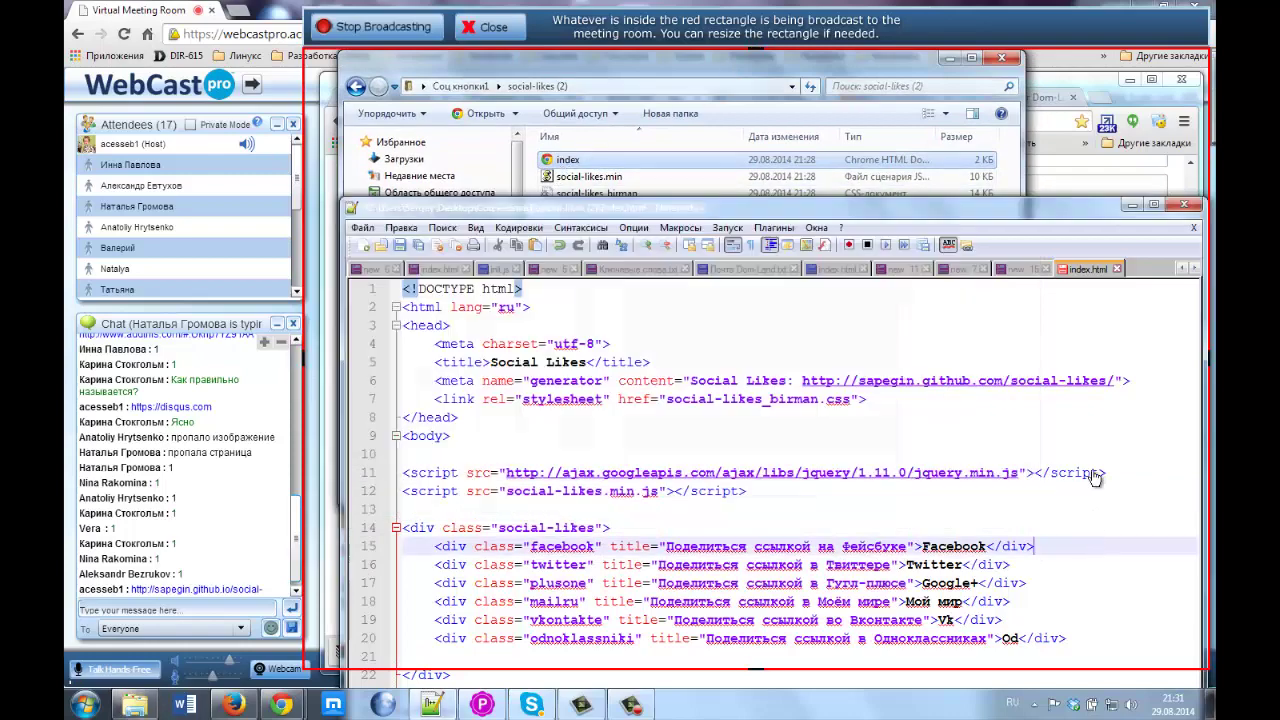
drag(973, 207, 962, 240)
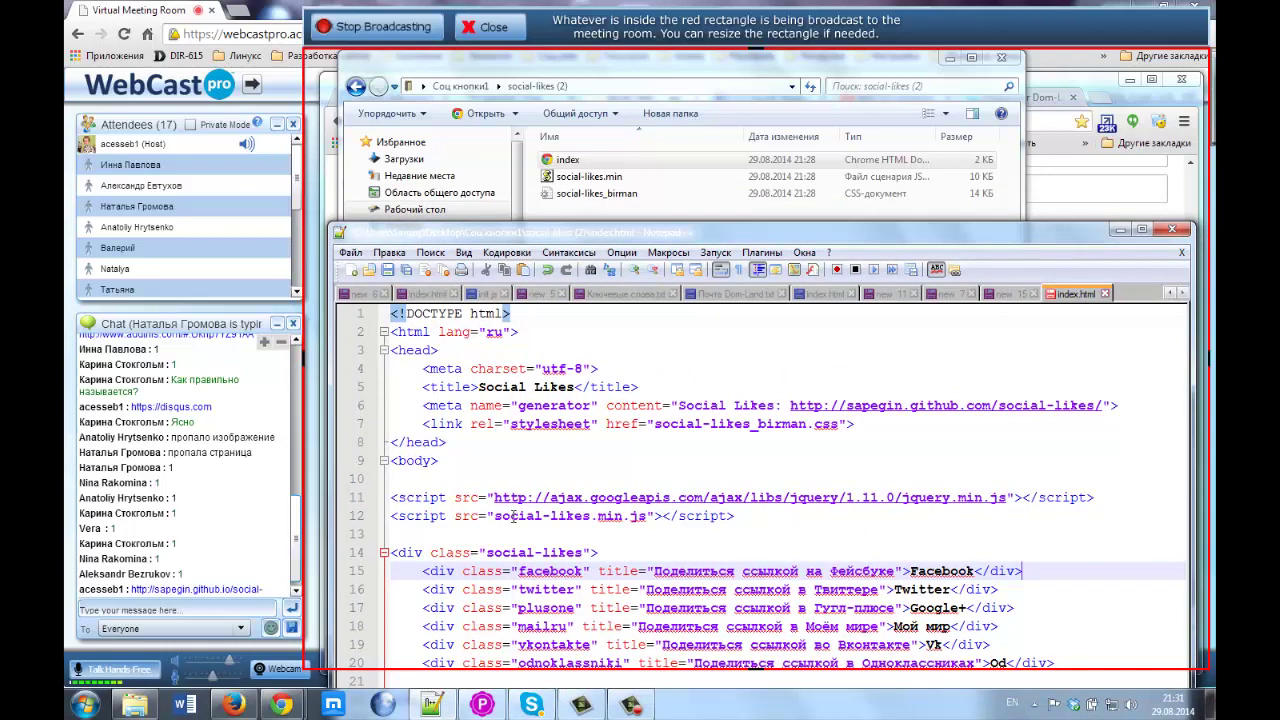
drag(494, 515, 641, 514)
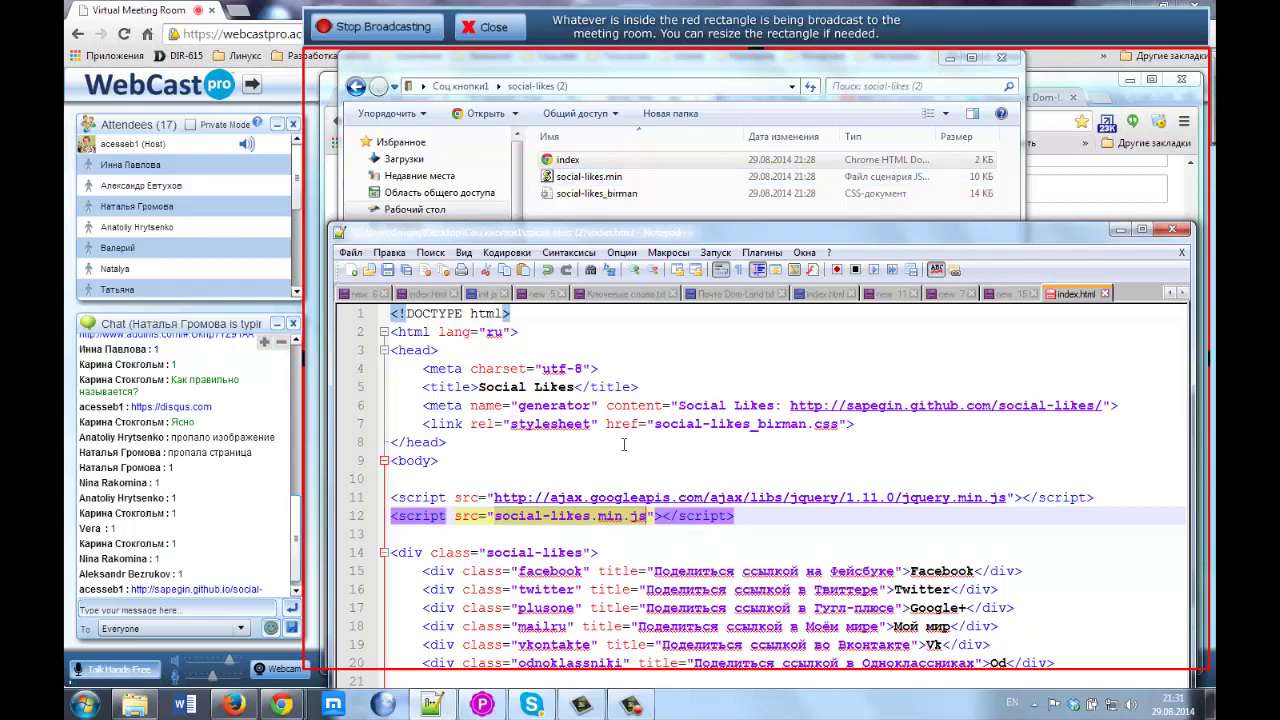
click(655, 423)
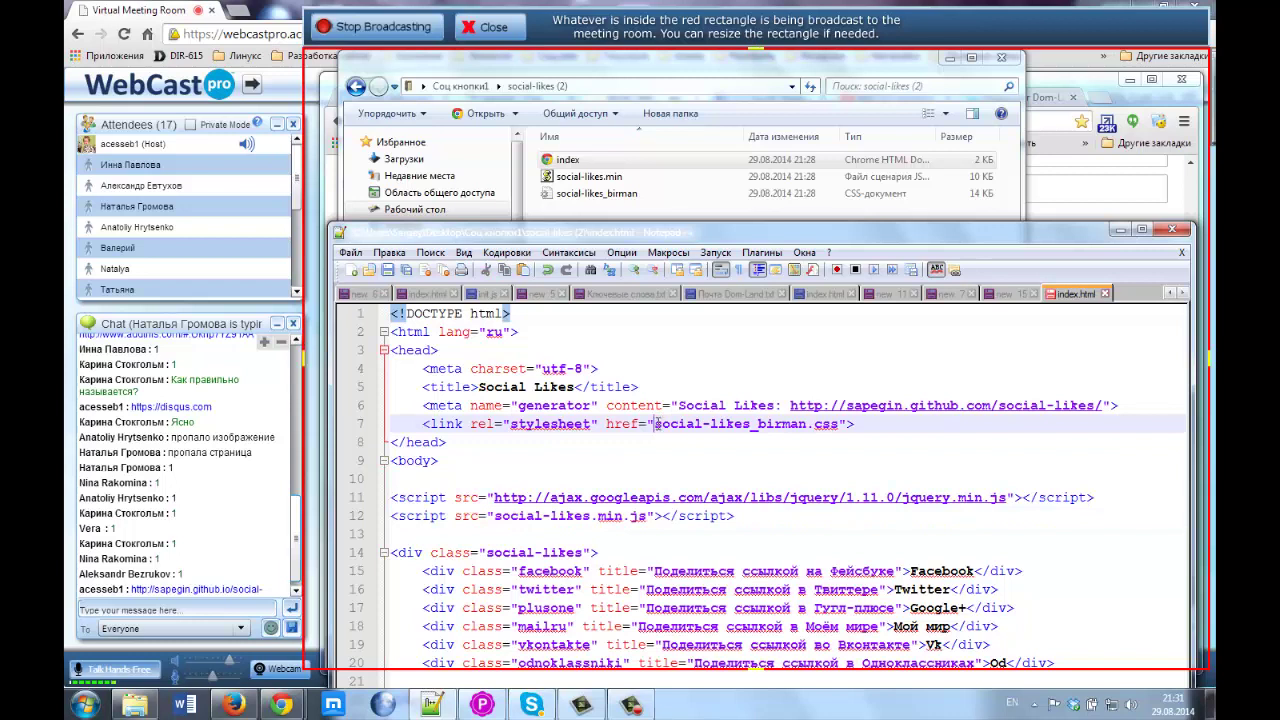
drag(656, 424, 834, 424)
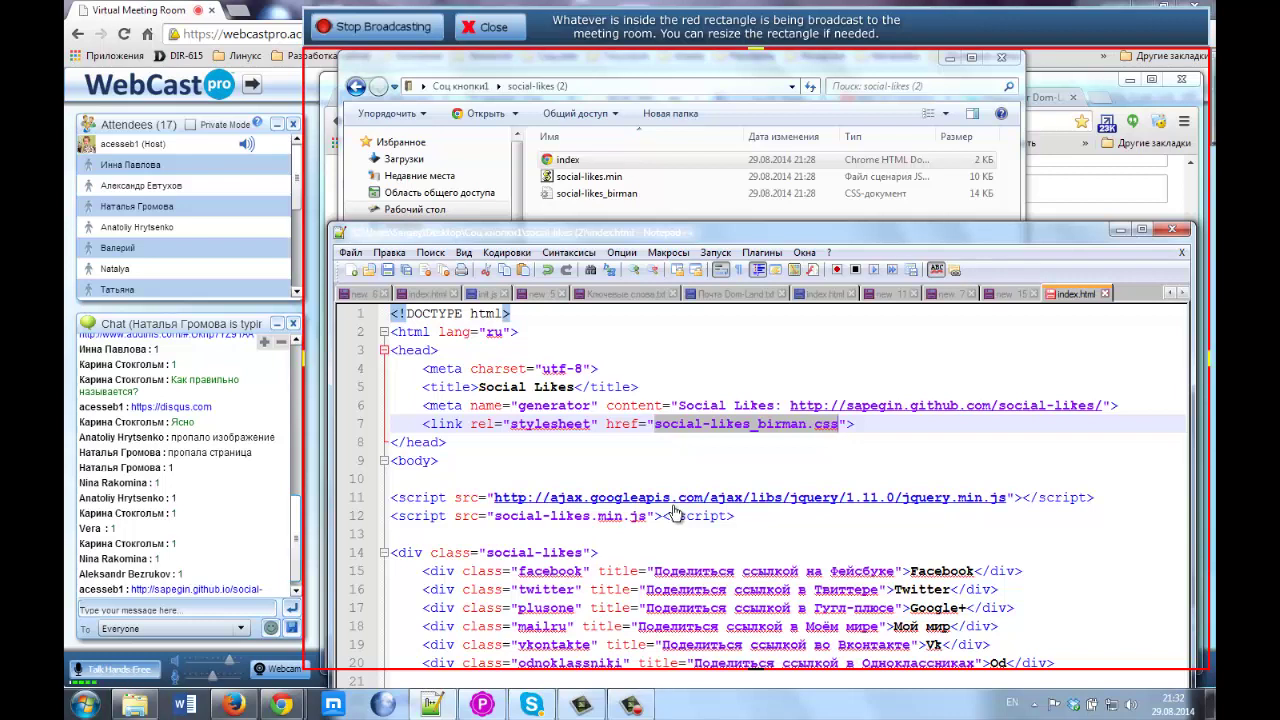
Examine the jQuery script line, the generator meta tag and the title line of index.html
click(469, 497)
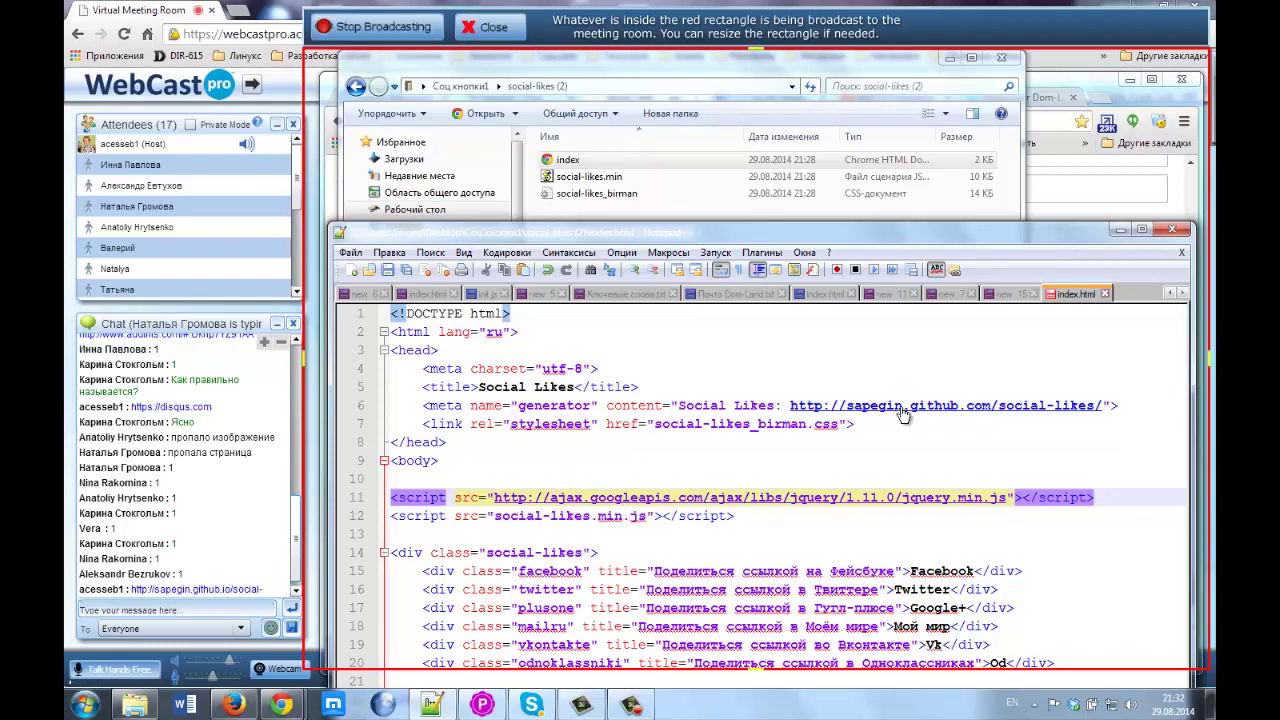
click(723, 405)
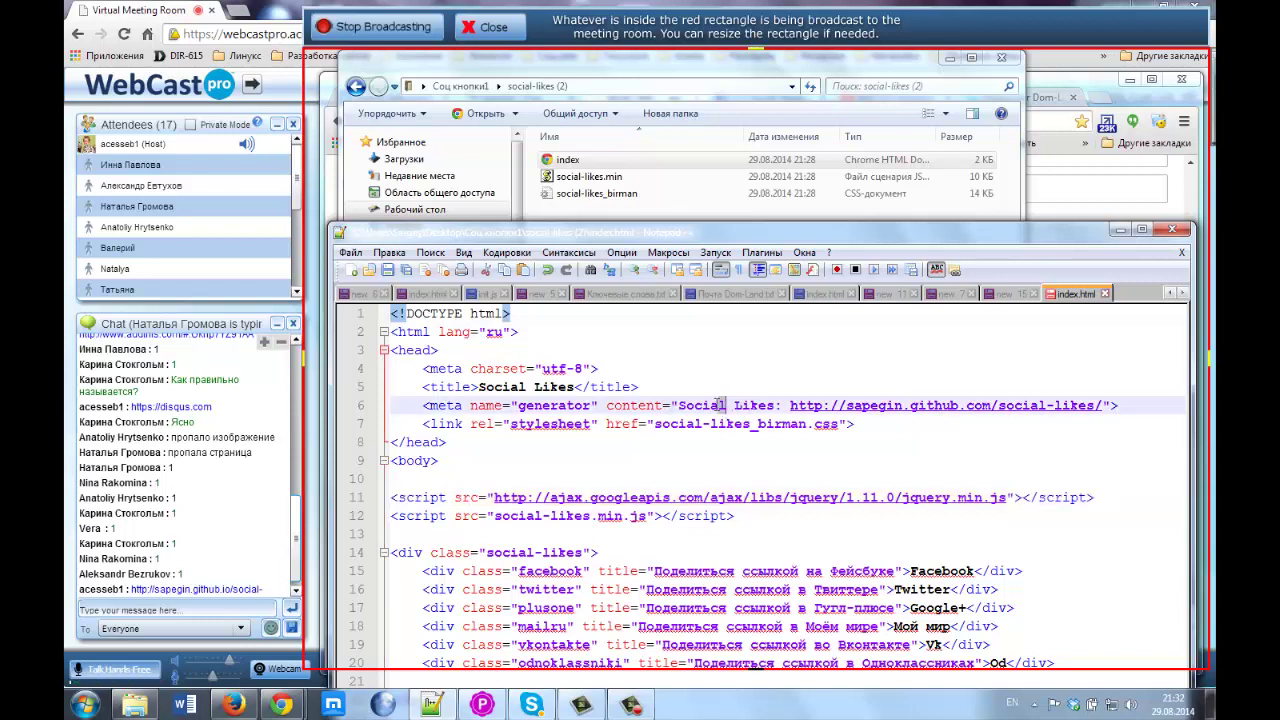
drag(671, 405, 775, 405)
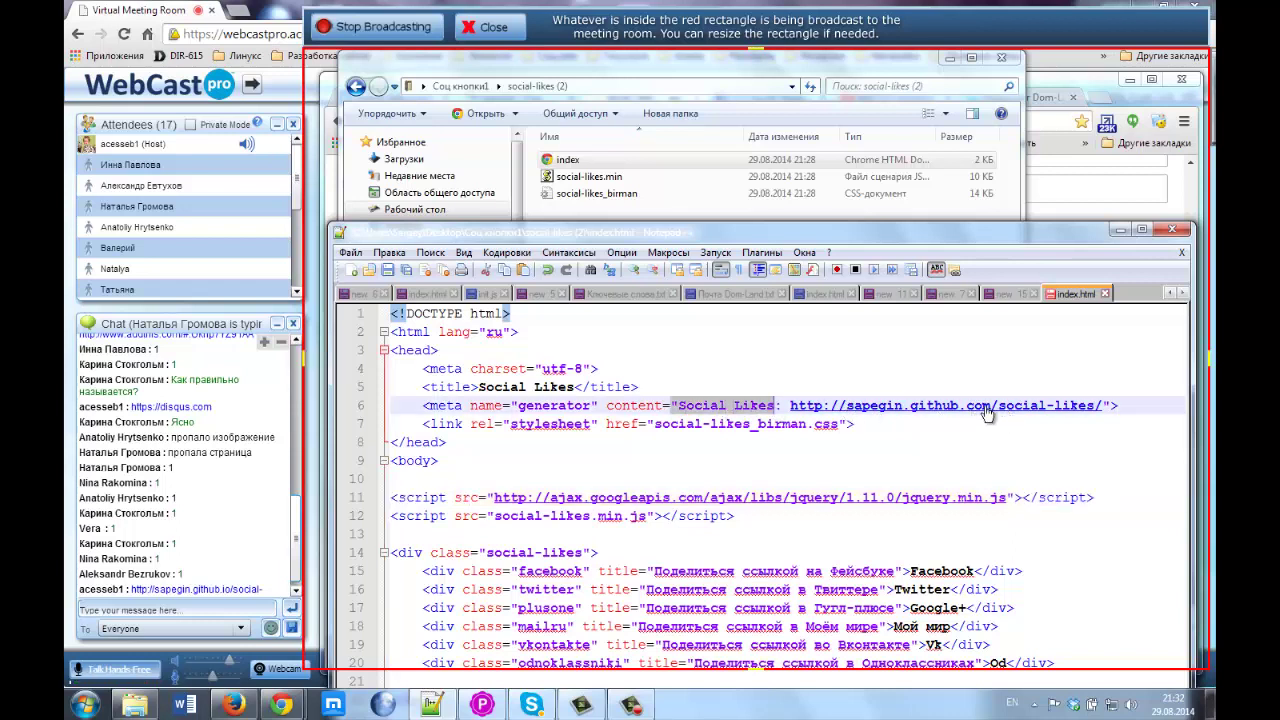
drag(423, 387, 638, 388)
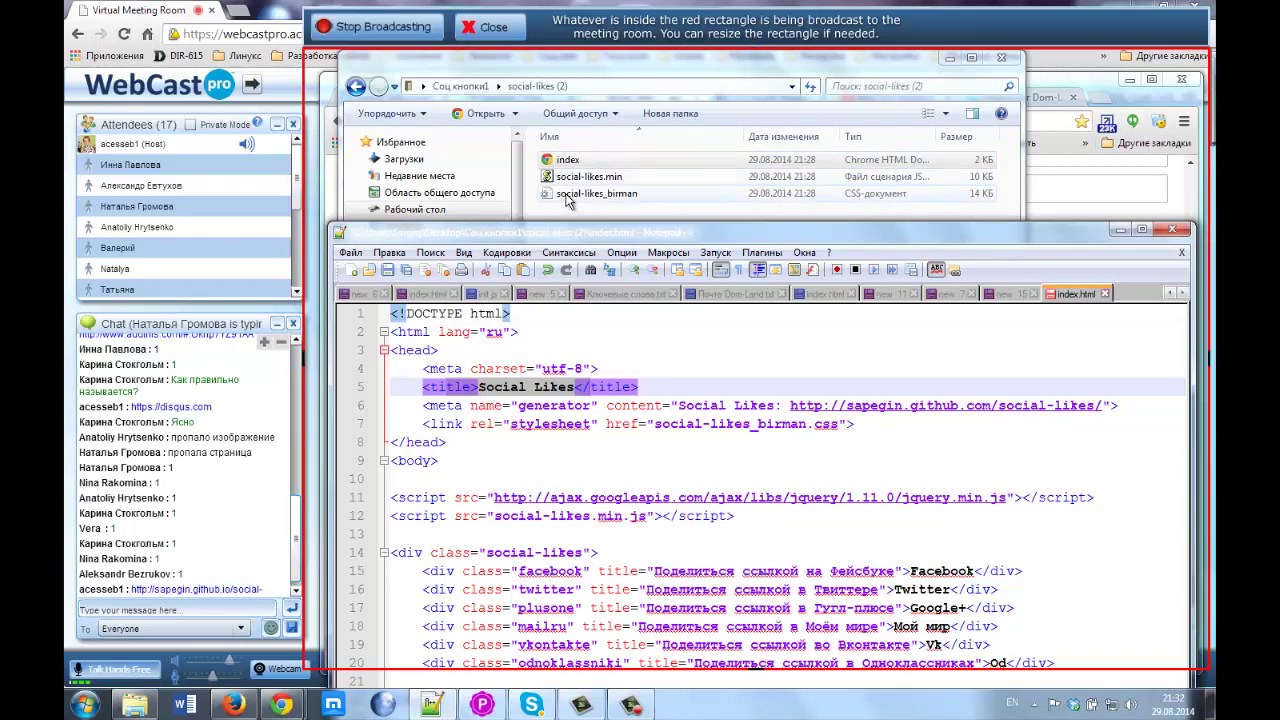
Switch to Firefox and open the website's cPanel from the hosting site
click(1066, 67)
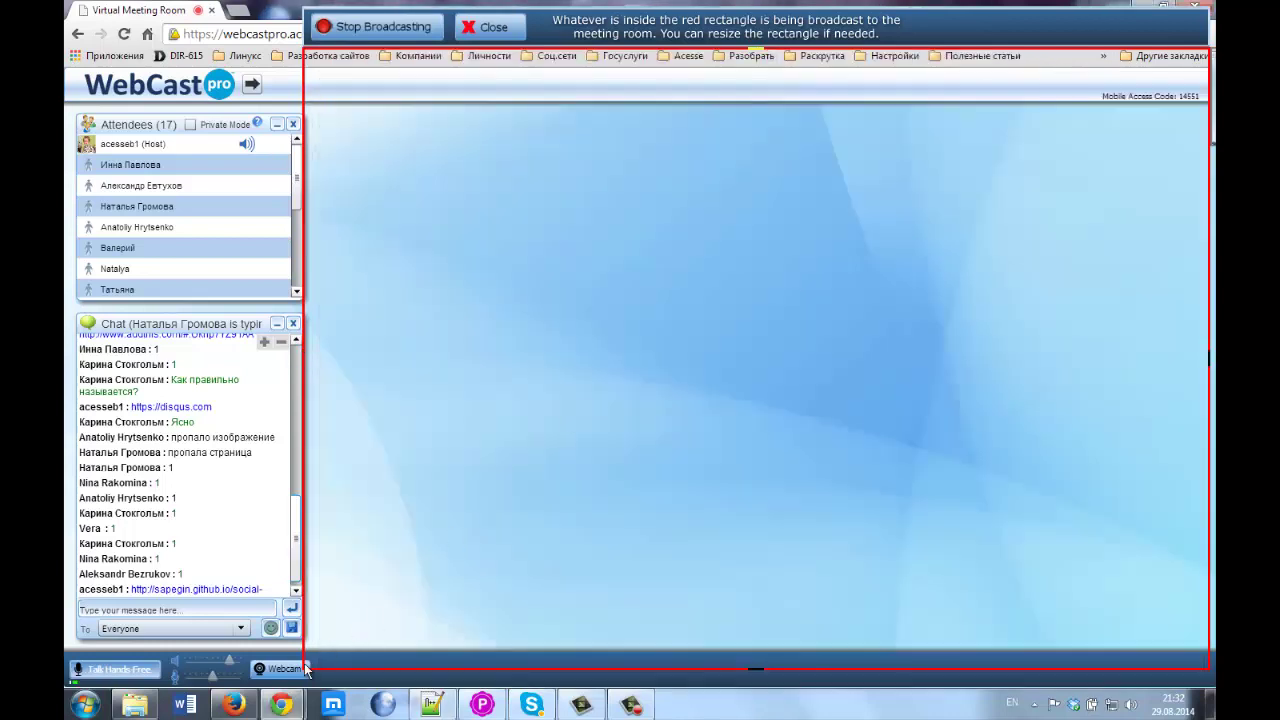
click(233, 704)
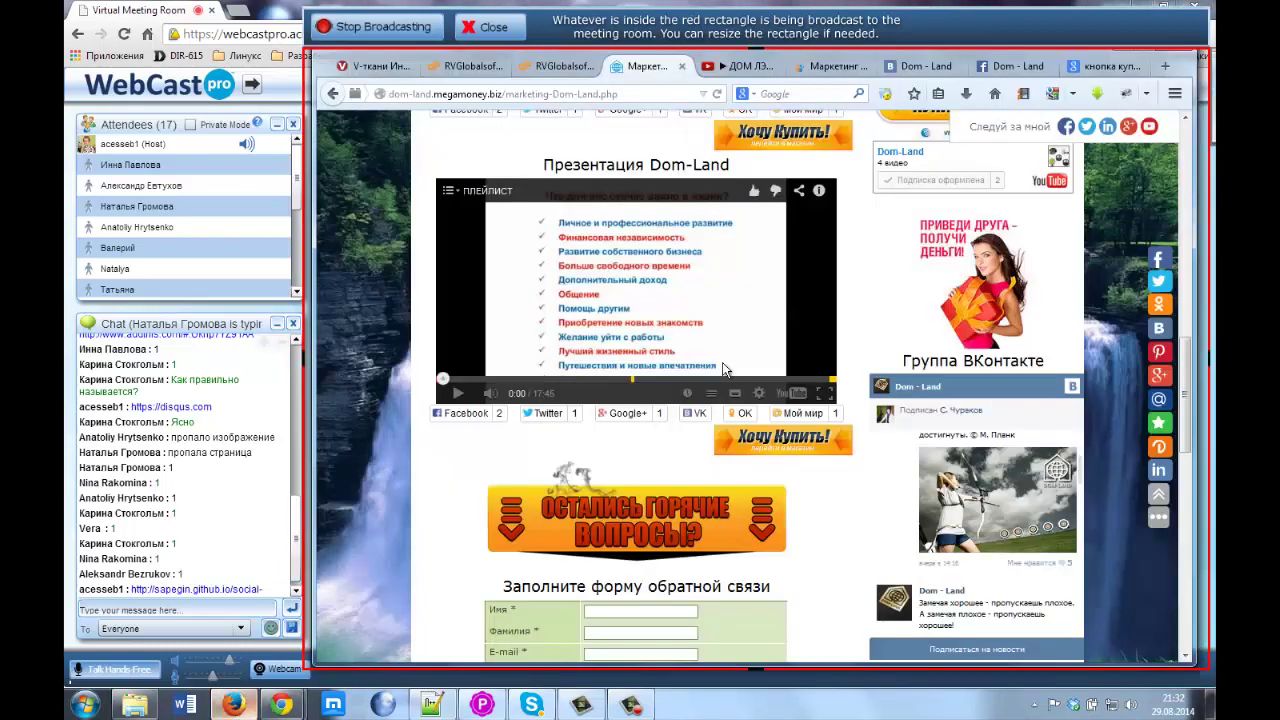
click(461, 68)
click(372, 68)
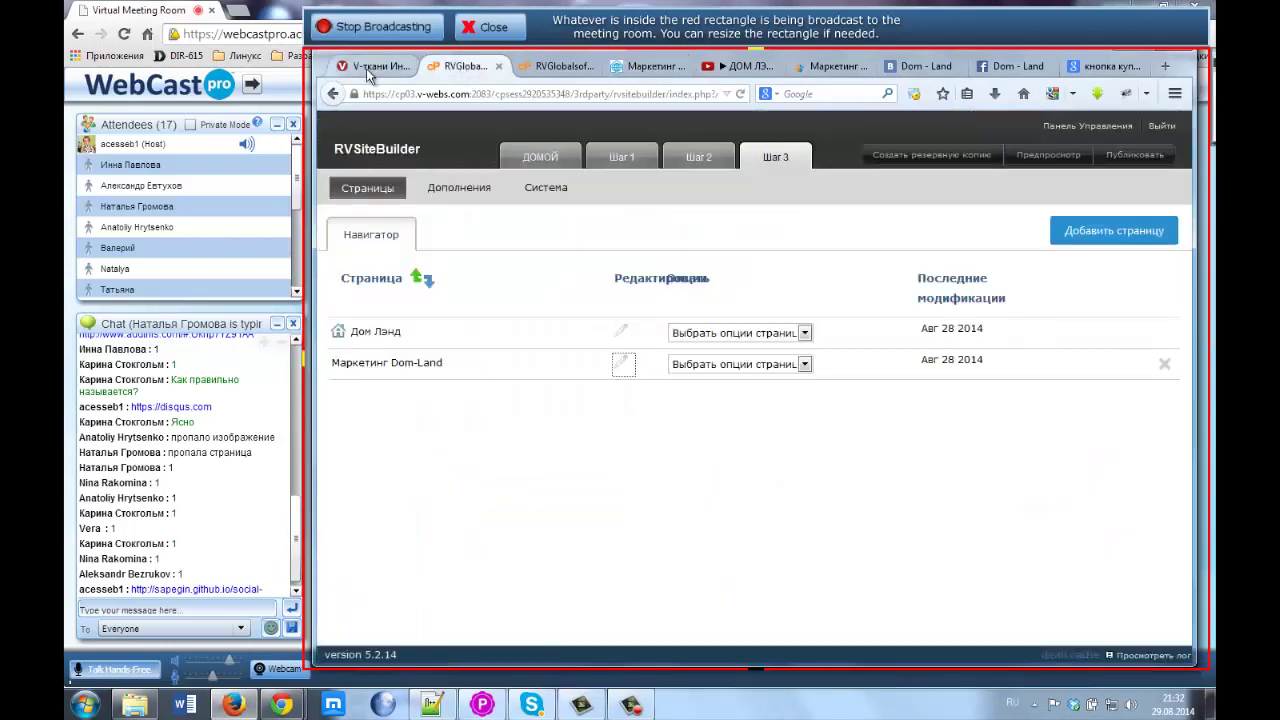
click(692, 637)
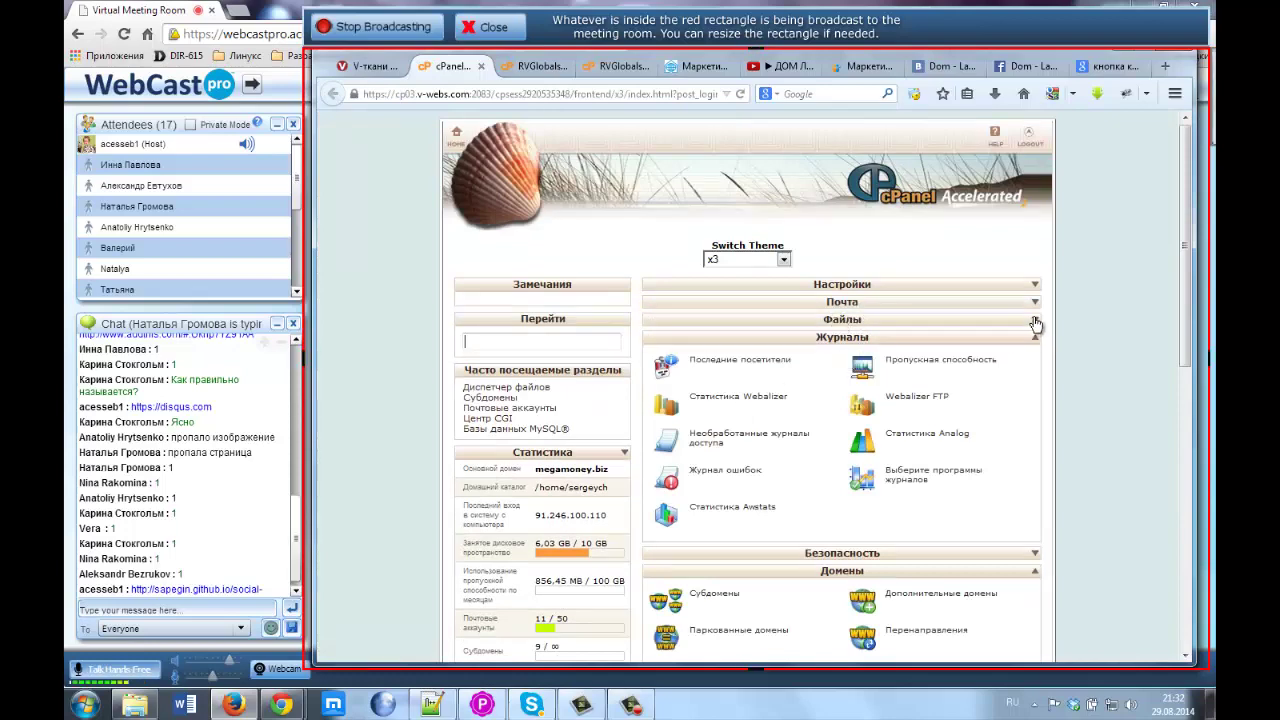
Open the cPanel file manager at the document root of dom-land.megamoney.biz
click(1030, 322)
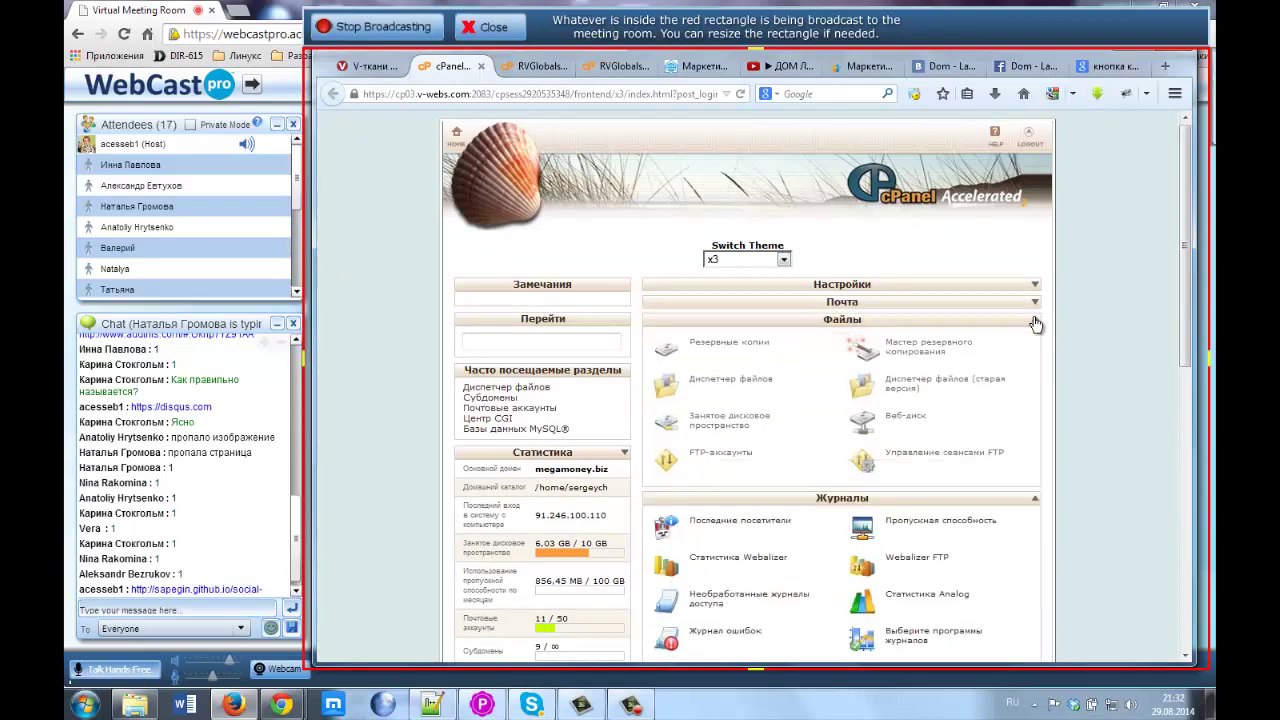
click(735, 380)
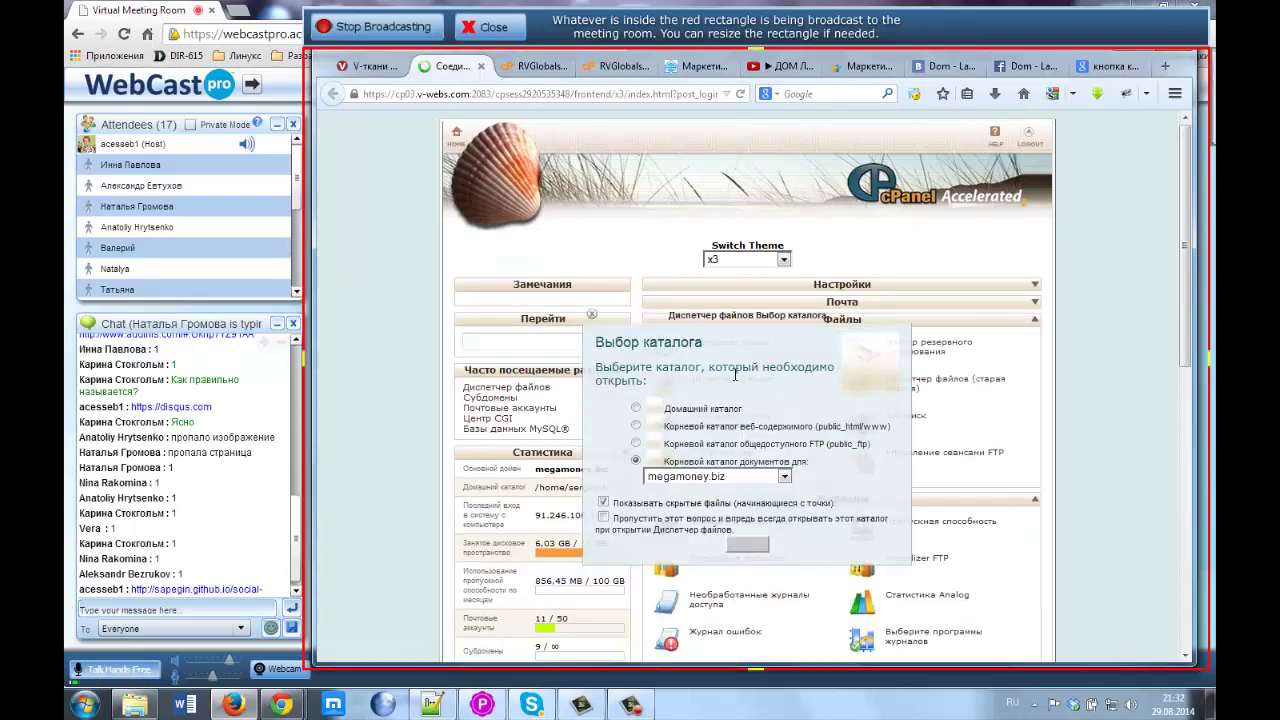
click(784, 479)
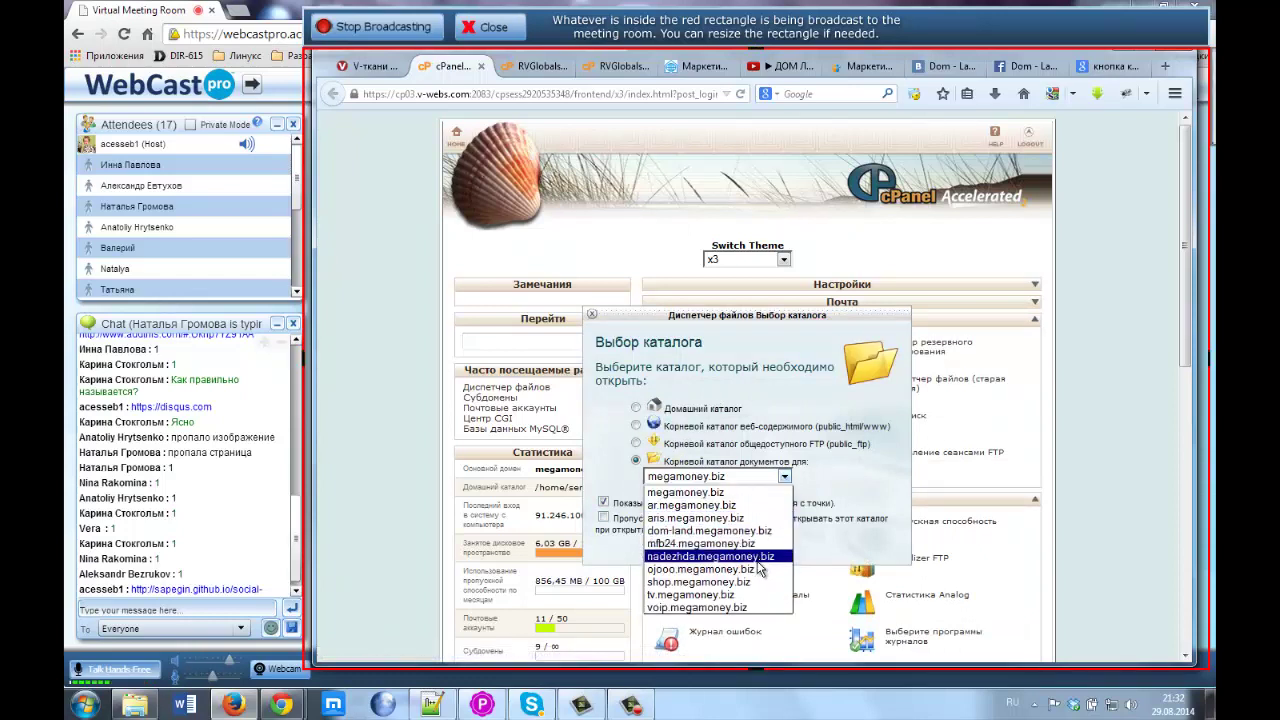
click(681, 531)
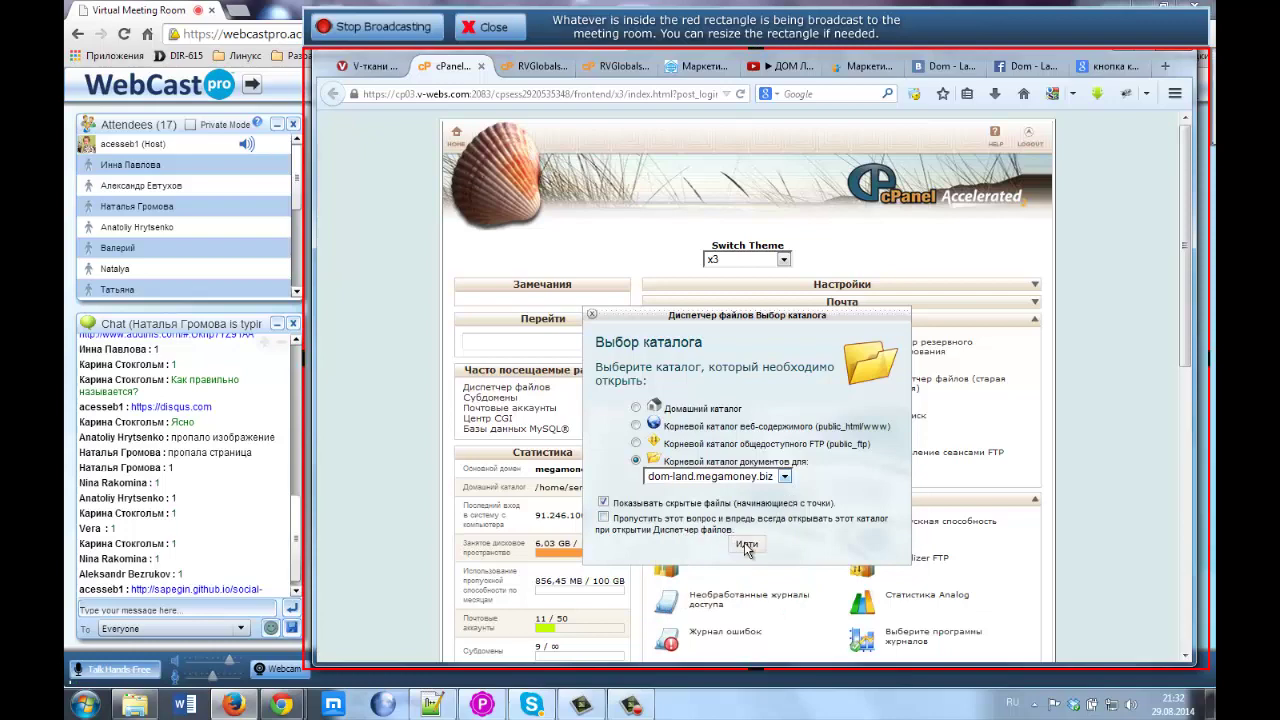
click(745, 545)
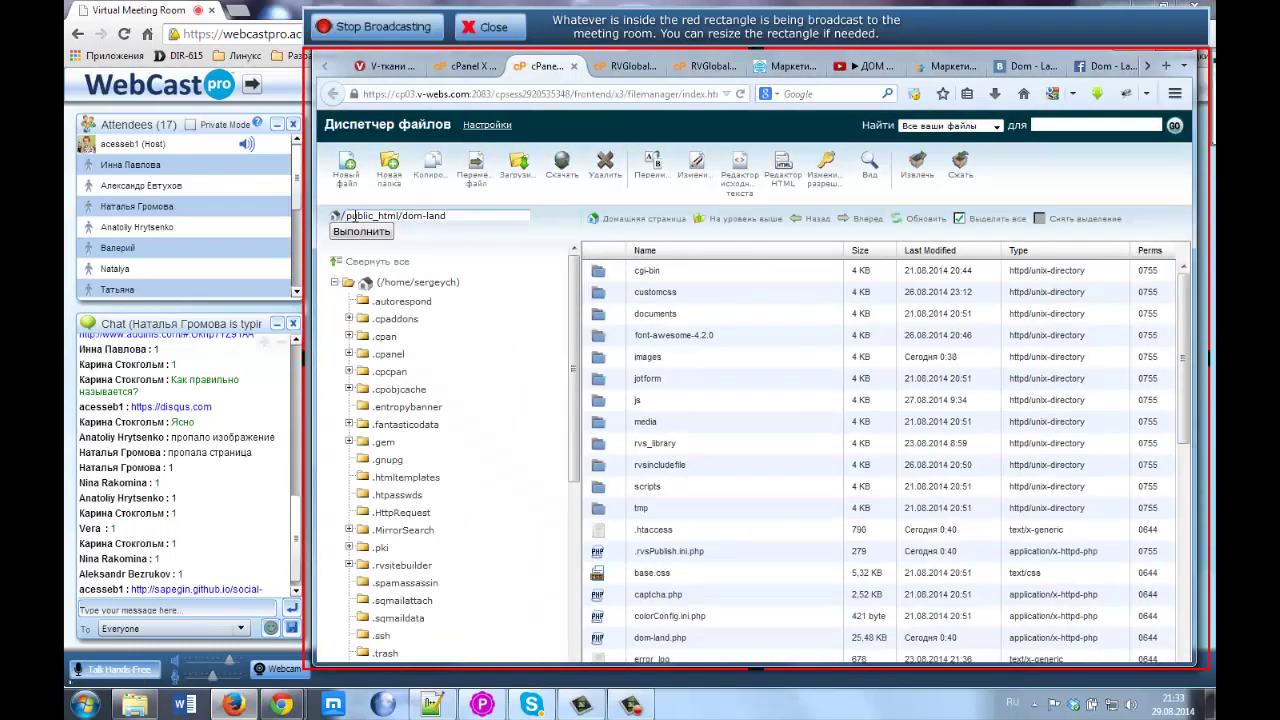
Examine the public_html/dom-land path and the files and folders stored in that site root
drag(346, 216, 447, 216)
click(405, 218)
shift+click(449, 216)
click(464, 220)
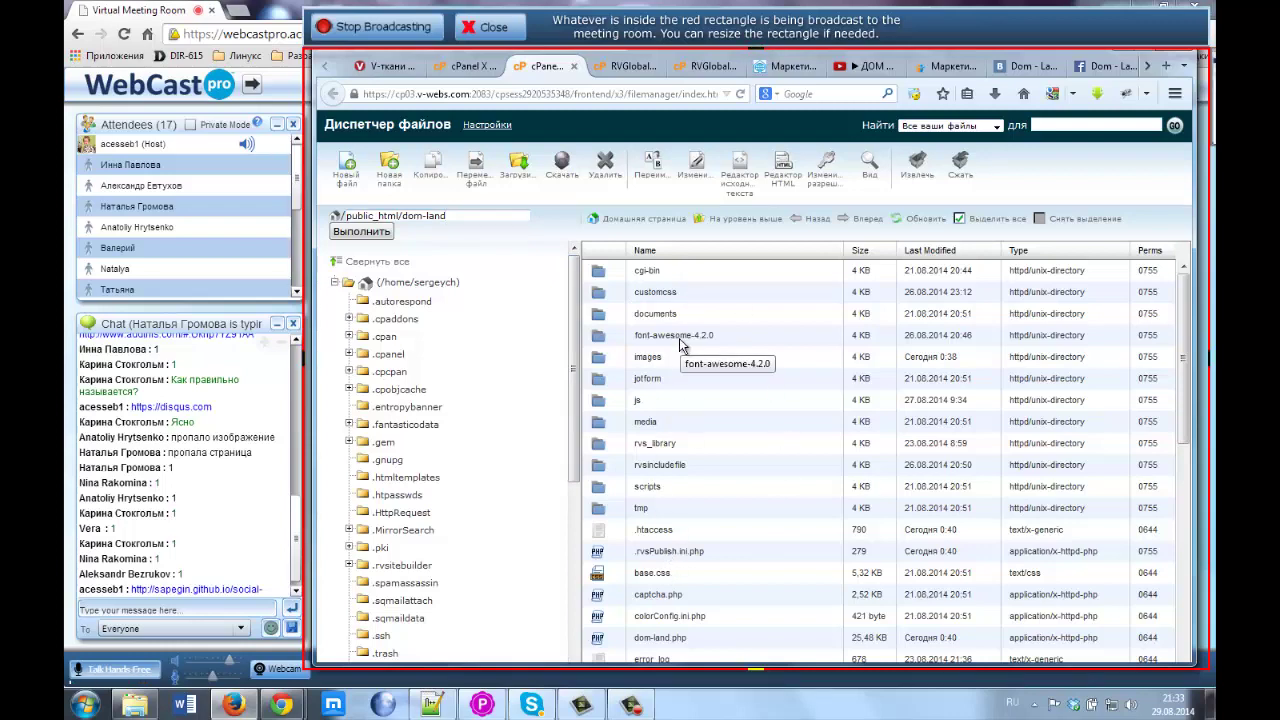
scroll(679, 345, down, 3)
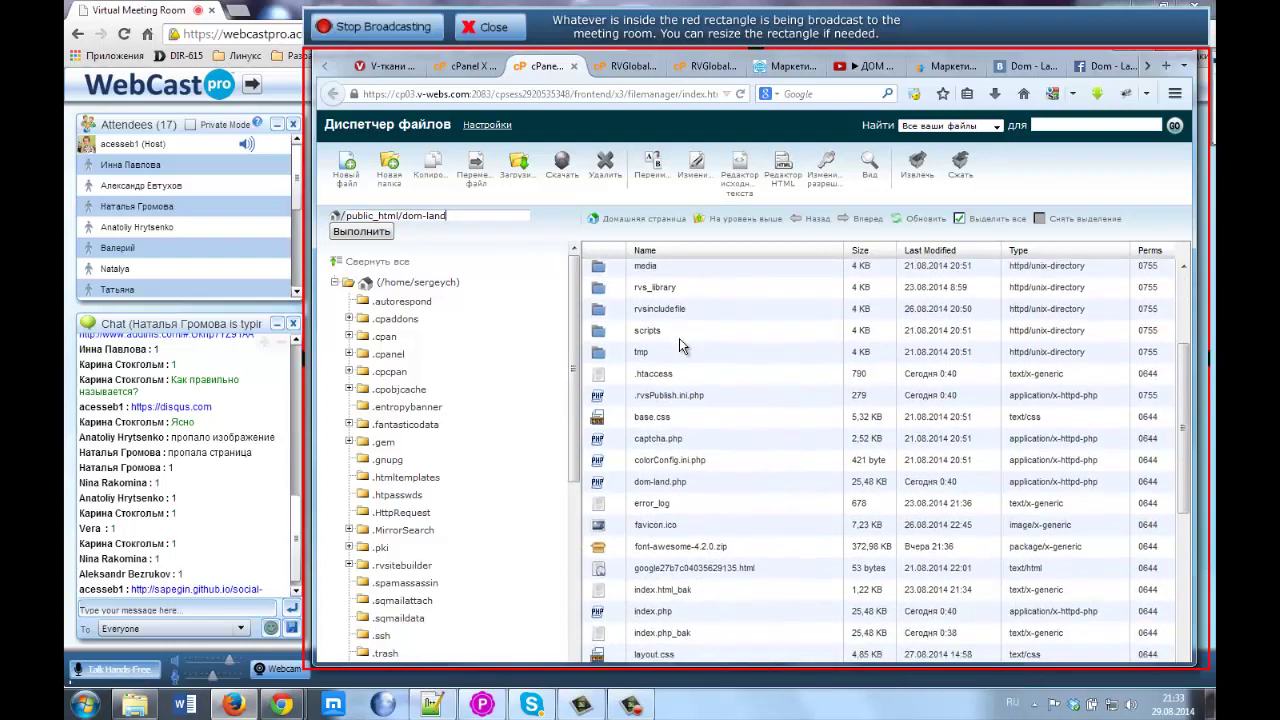
scroll(679, 340, down, 1)
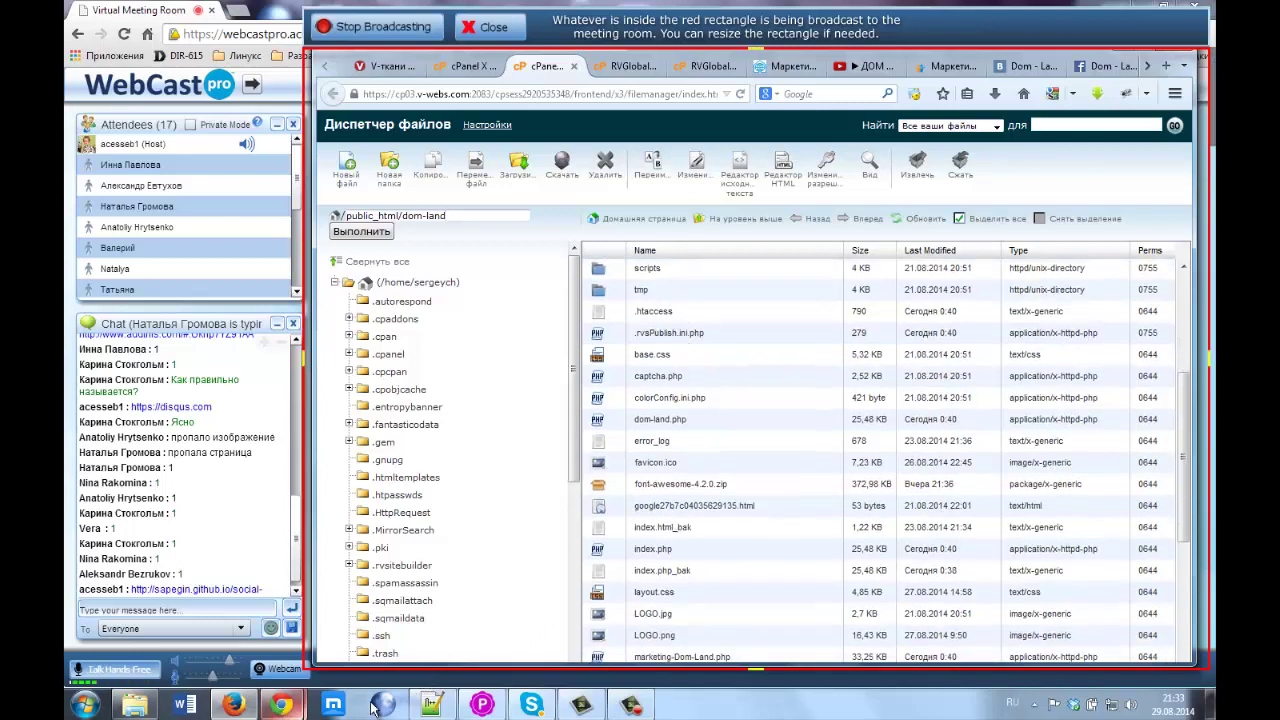
Check the social-likes_birman stylesheet in the local social-likes (2) folder, and return to the file manager
click(134, 705)
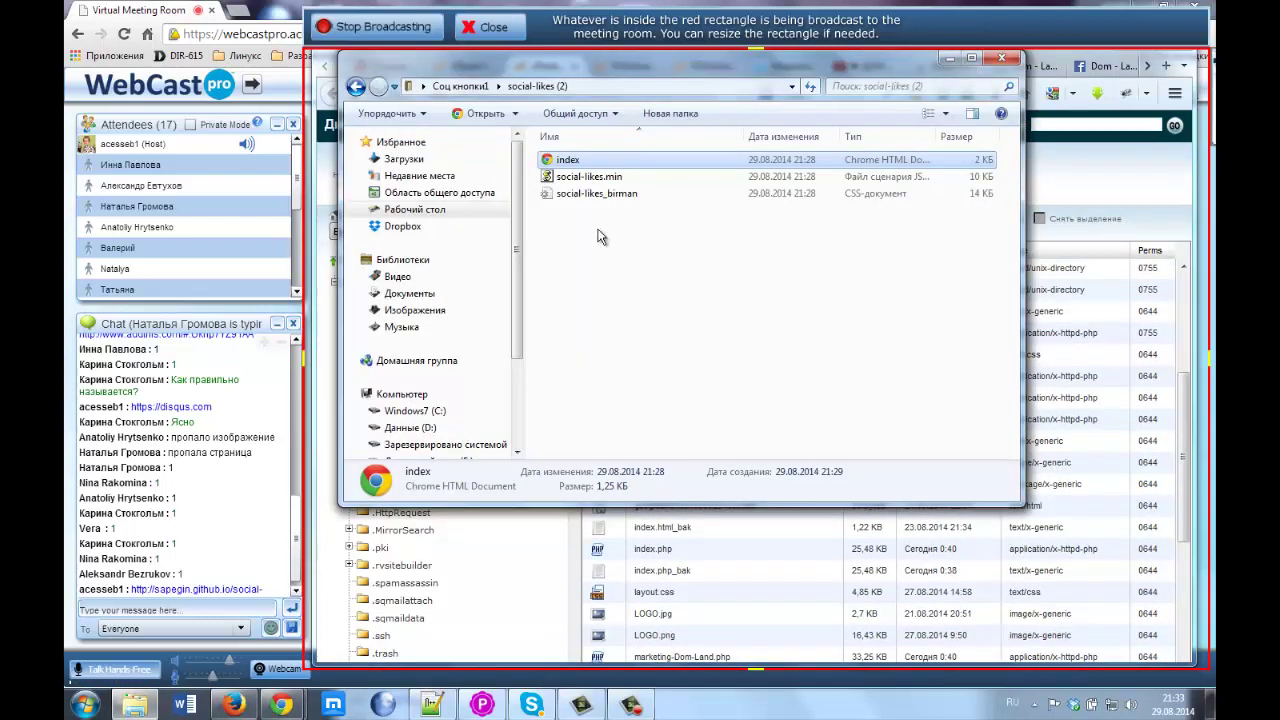
click(606, 197)
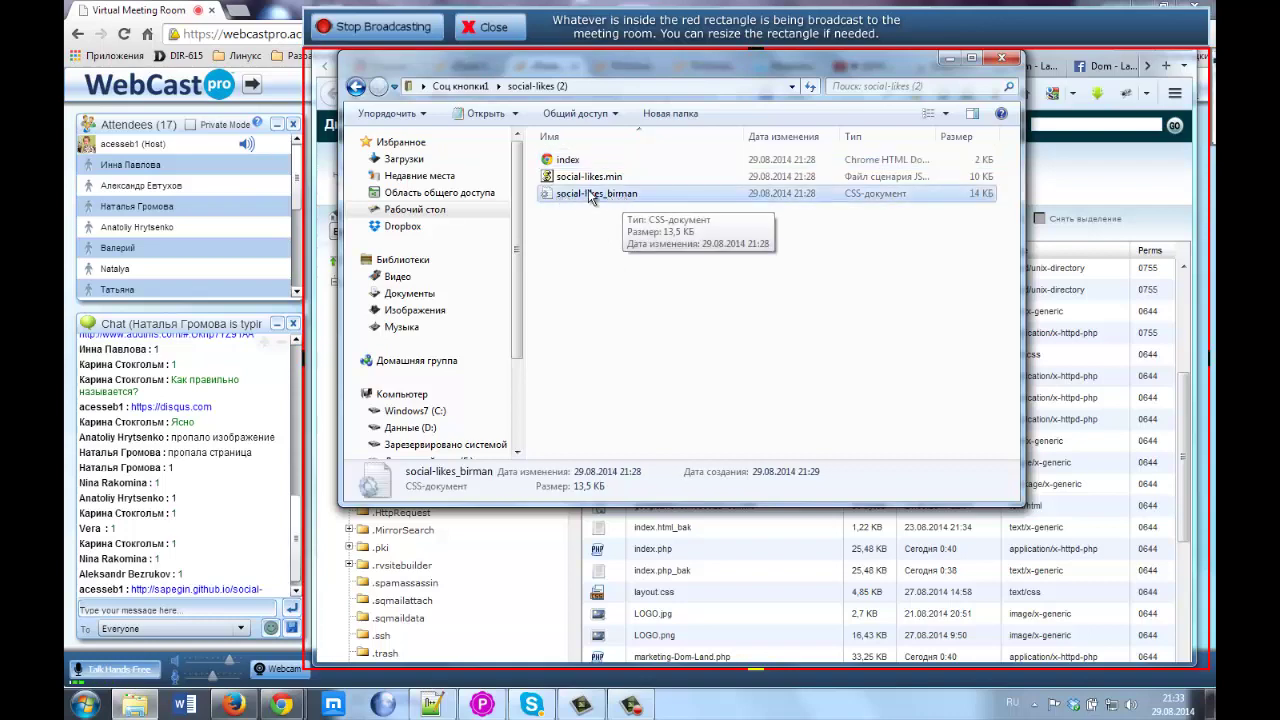
drag(604, 80, 648, 217)
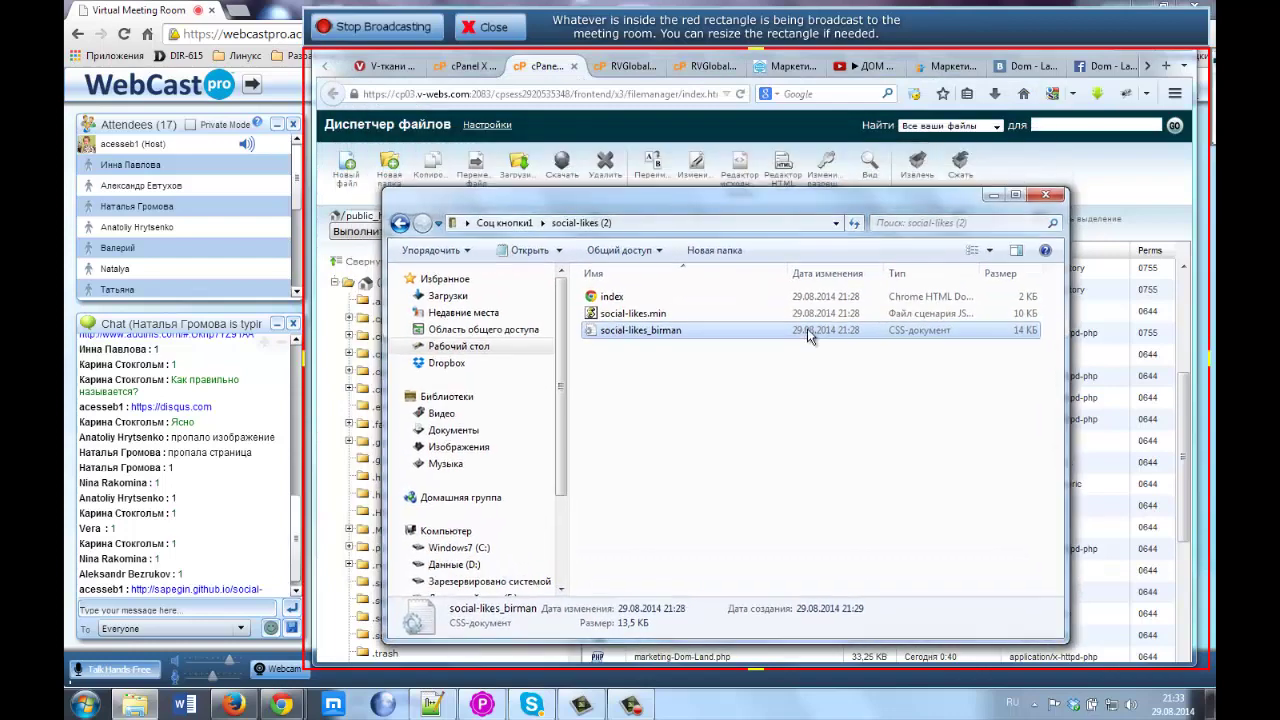
click(703, 125)
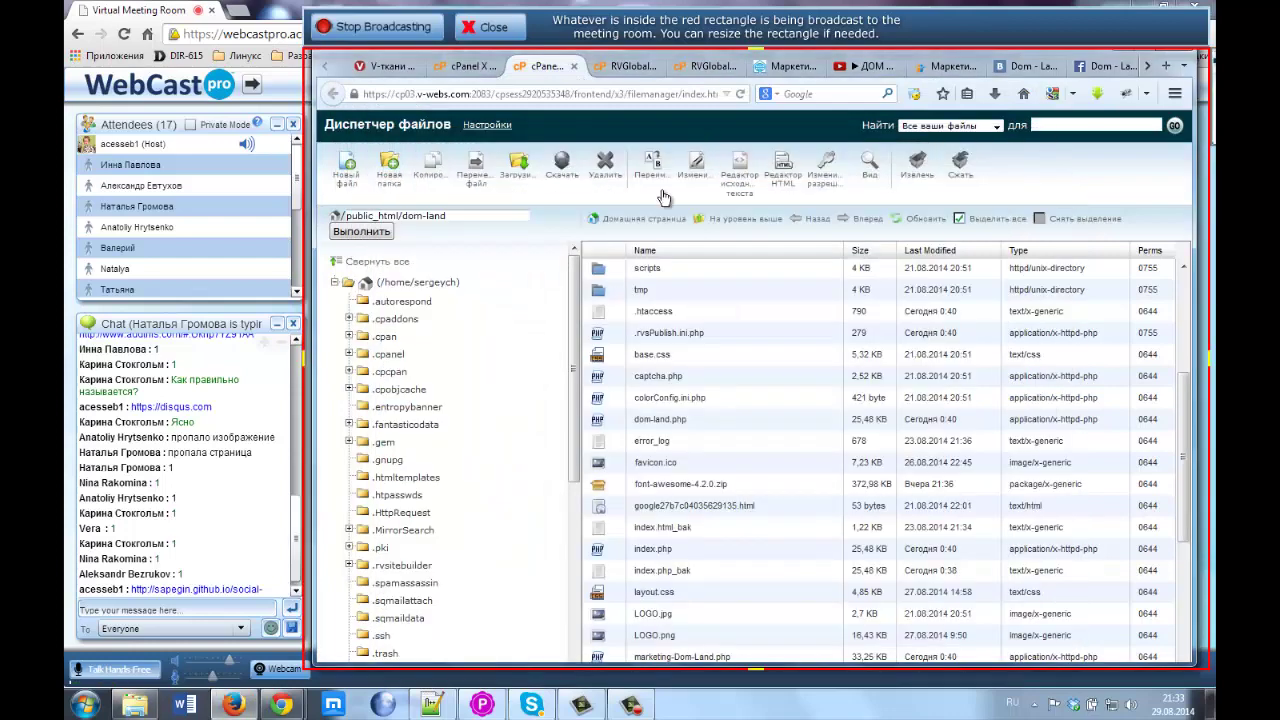
Open the file upload page for public_html/dom-land and view the file chooser without selecting a file
click(515, 164)
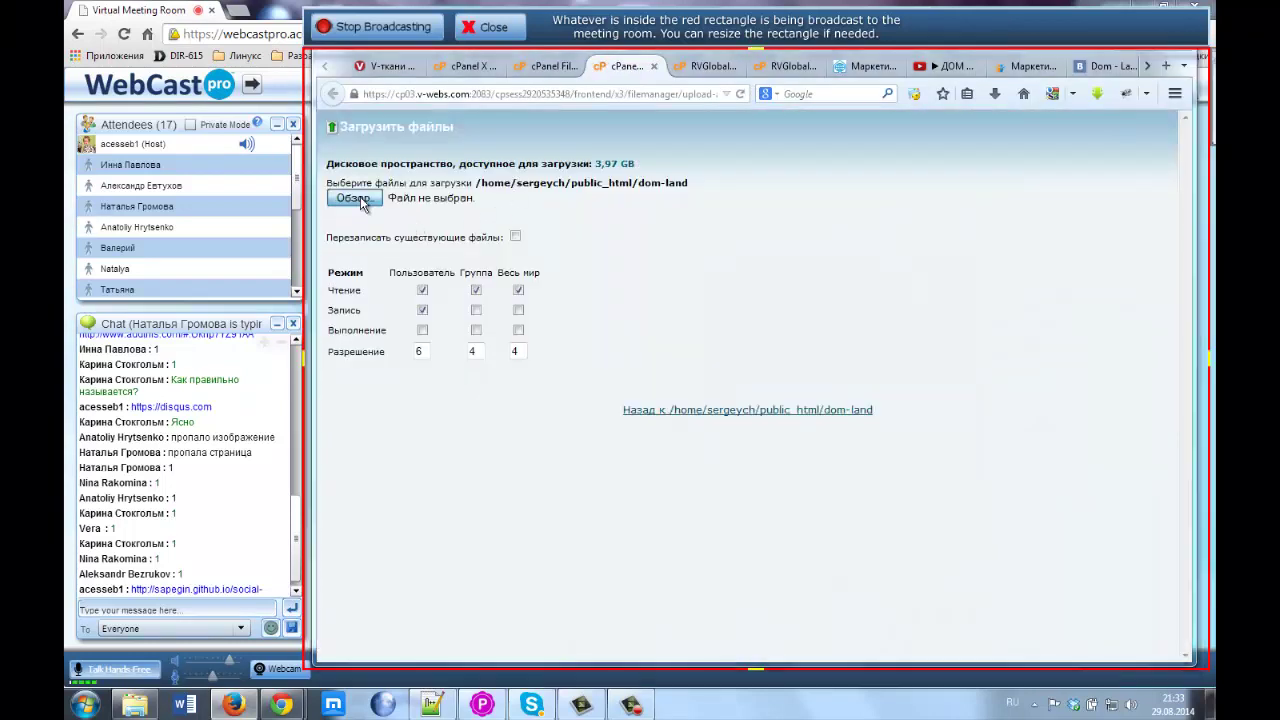
click(362, 202)
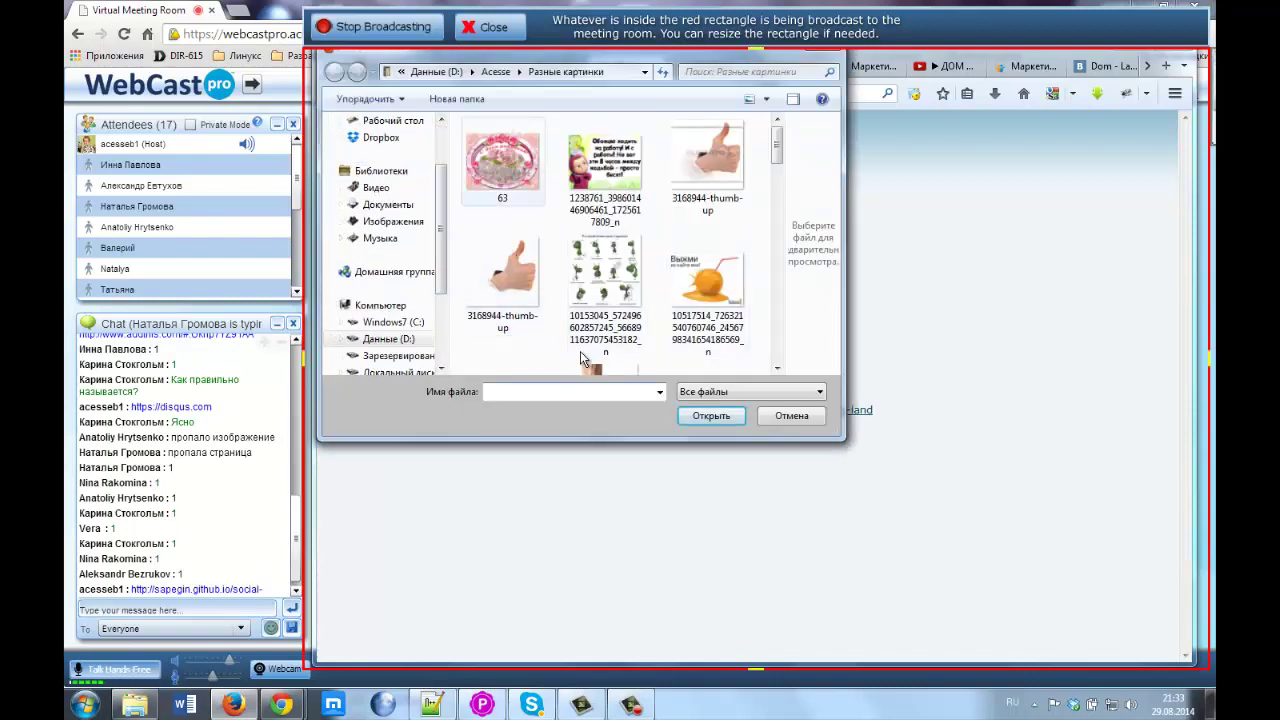
click(797, 414)
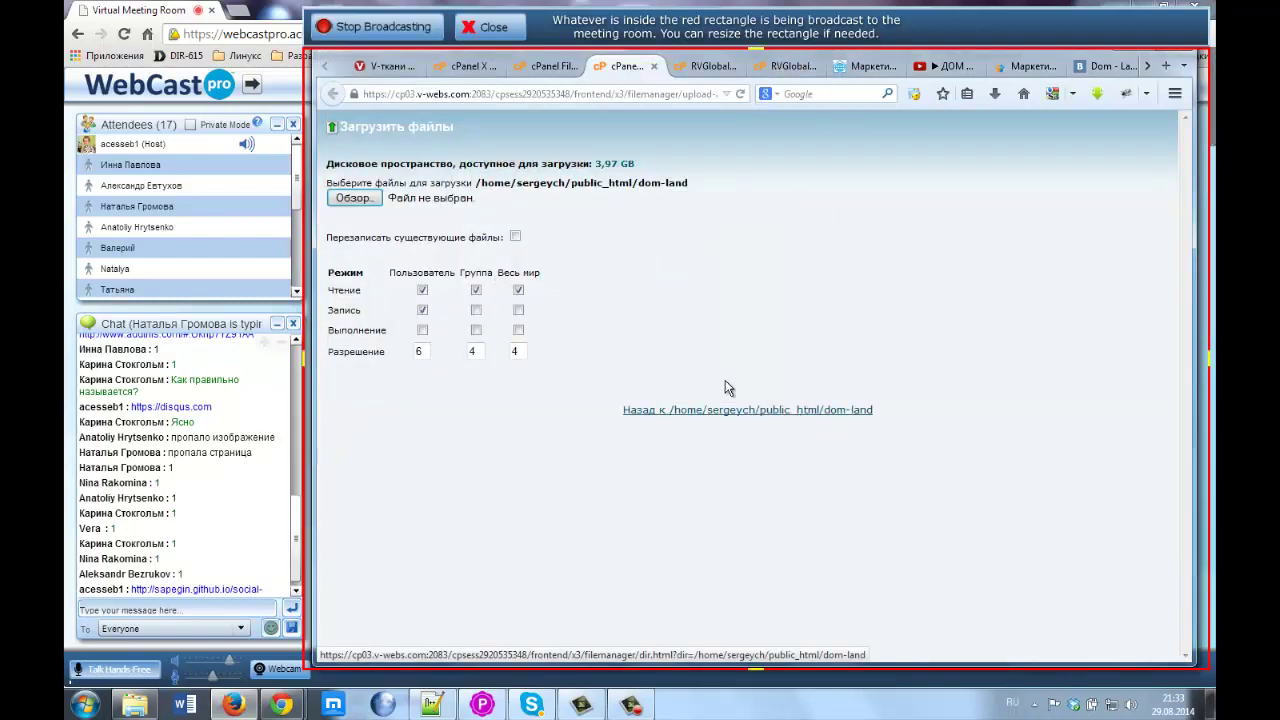
Open the js folder of public_html/dom-land in the file manager and select the social-likes.min.js file and the js part of the path
click(548, 66)
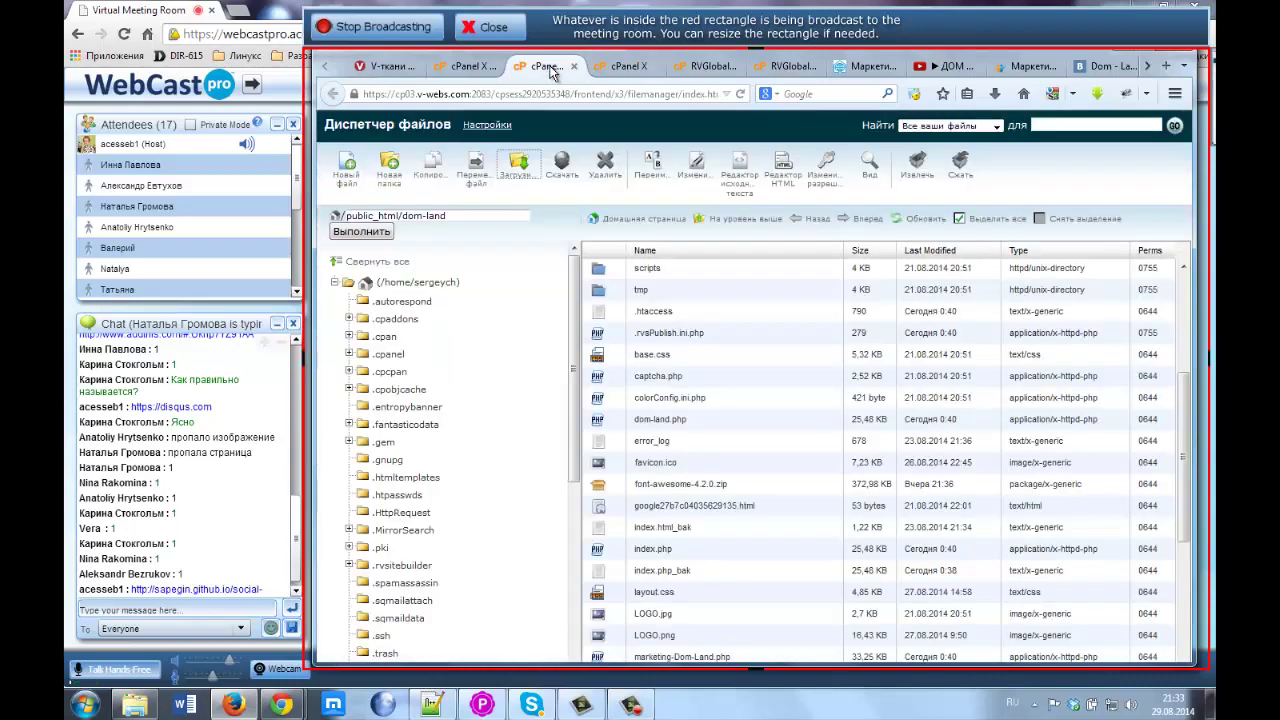
click(652, 377)
scroll(652, 377, up, 3)
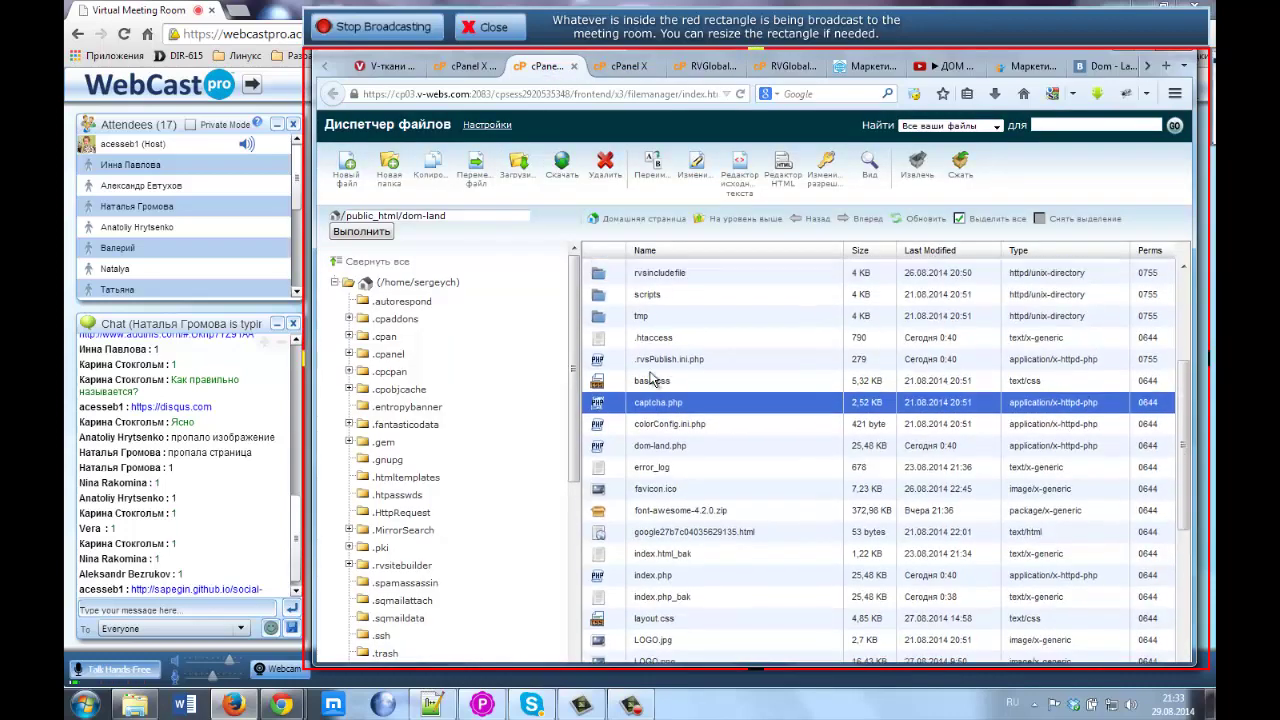
scroll(653, 378, up, 1)
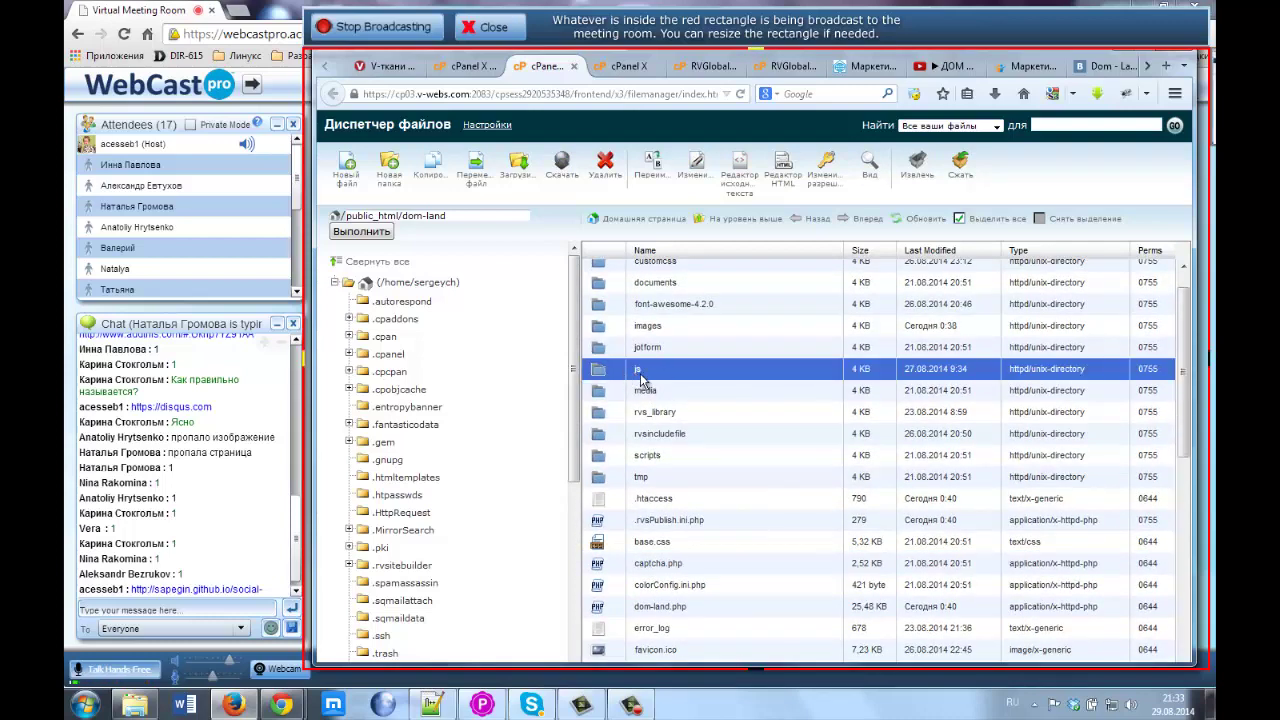
double_click(600, 375)
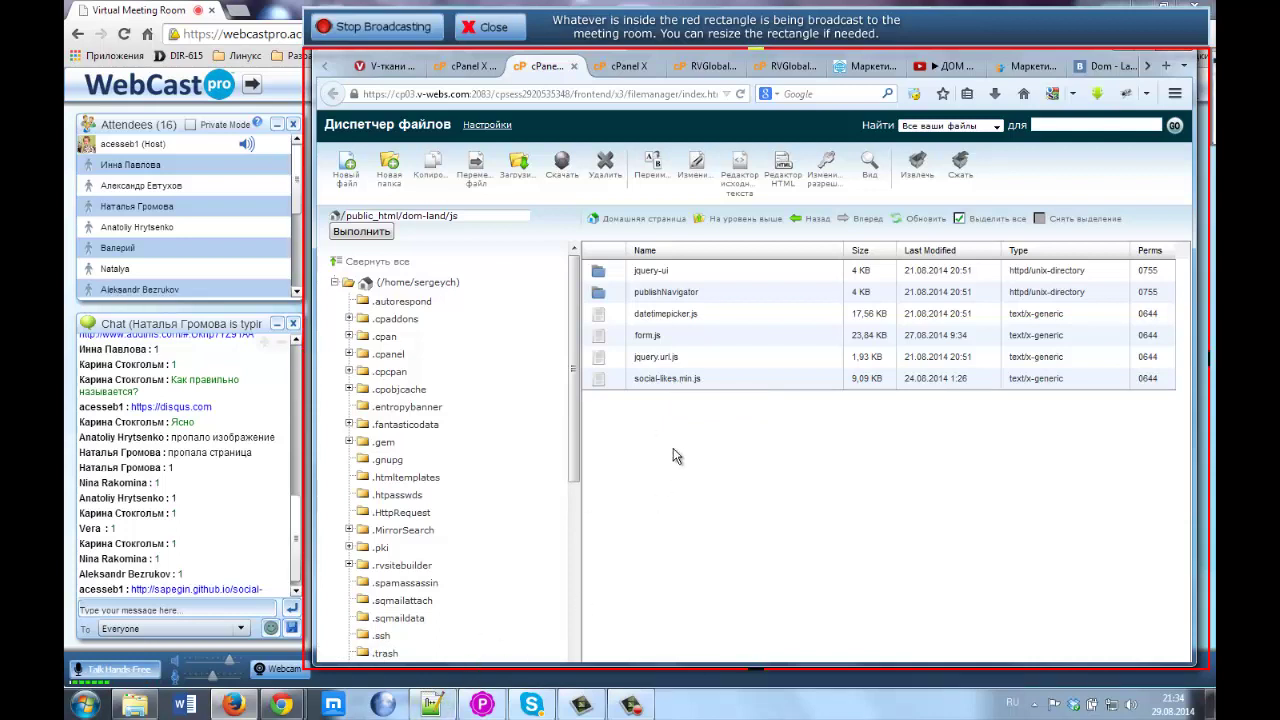
click(645, 382)
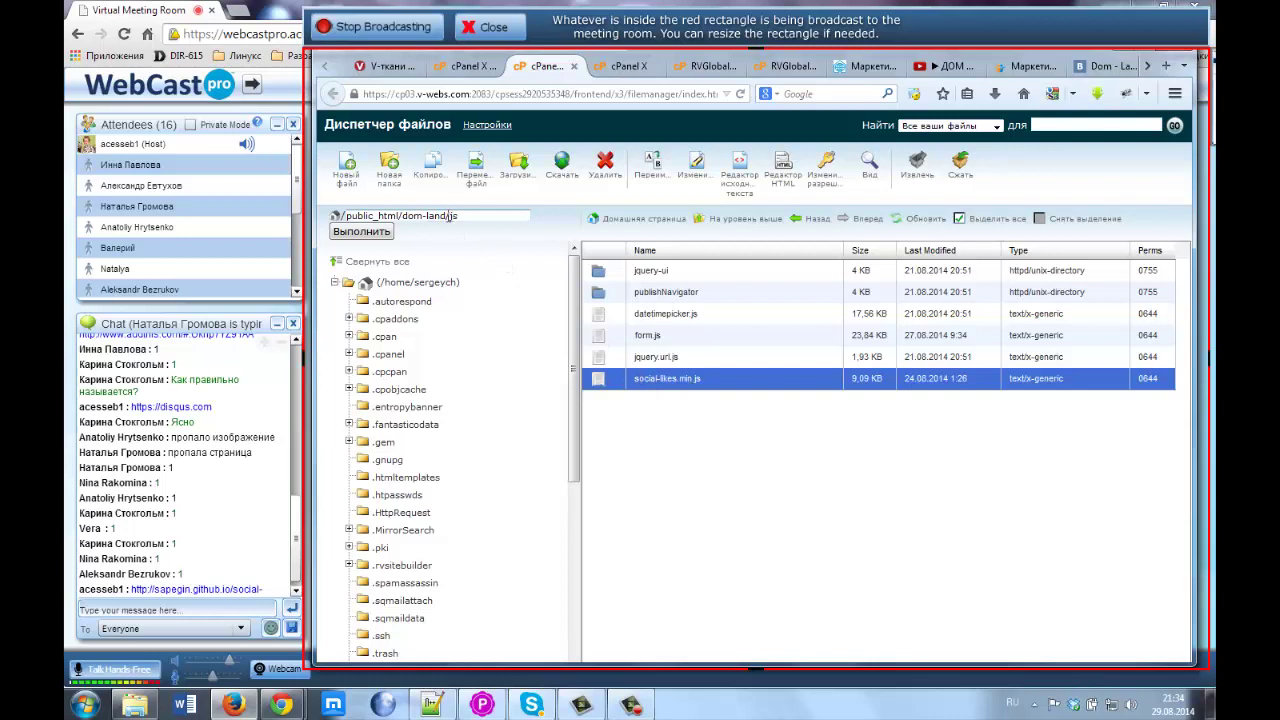
drag(448, 216, 464, 216)
Open the Move dialog for social-likes.min.js and highlight js/social-likes.min.js in its source path
right_click(666, 380)
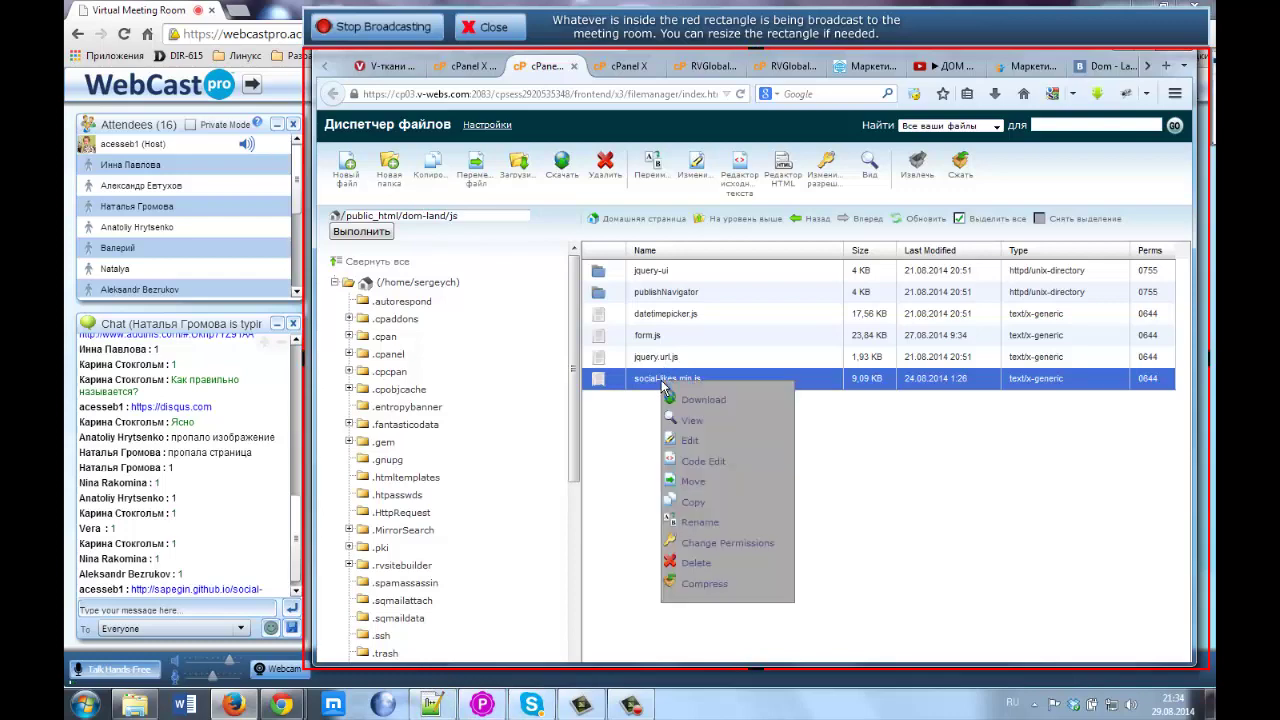
click(693, 482)
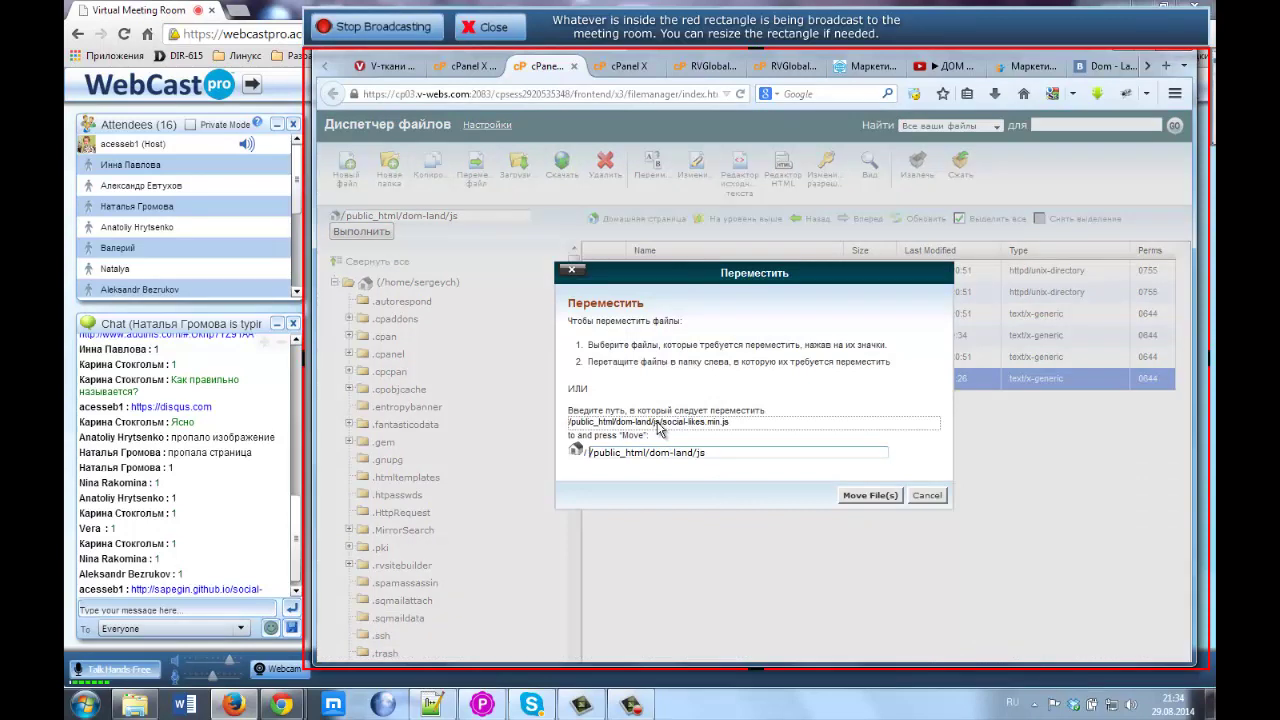
drag(657, 424, 741, 425)
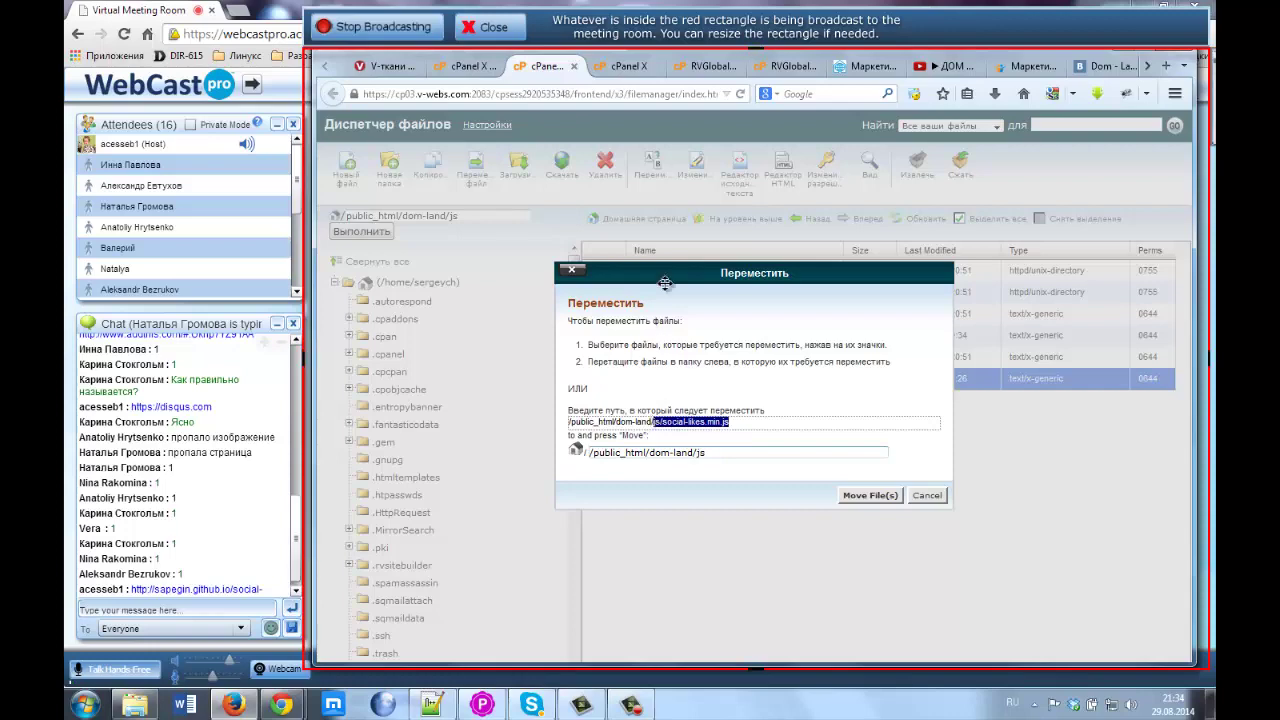
Highlight the domain and the dom-land subdomain in the address of the published marketing-Dom-Land.php page
click(866, 66)
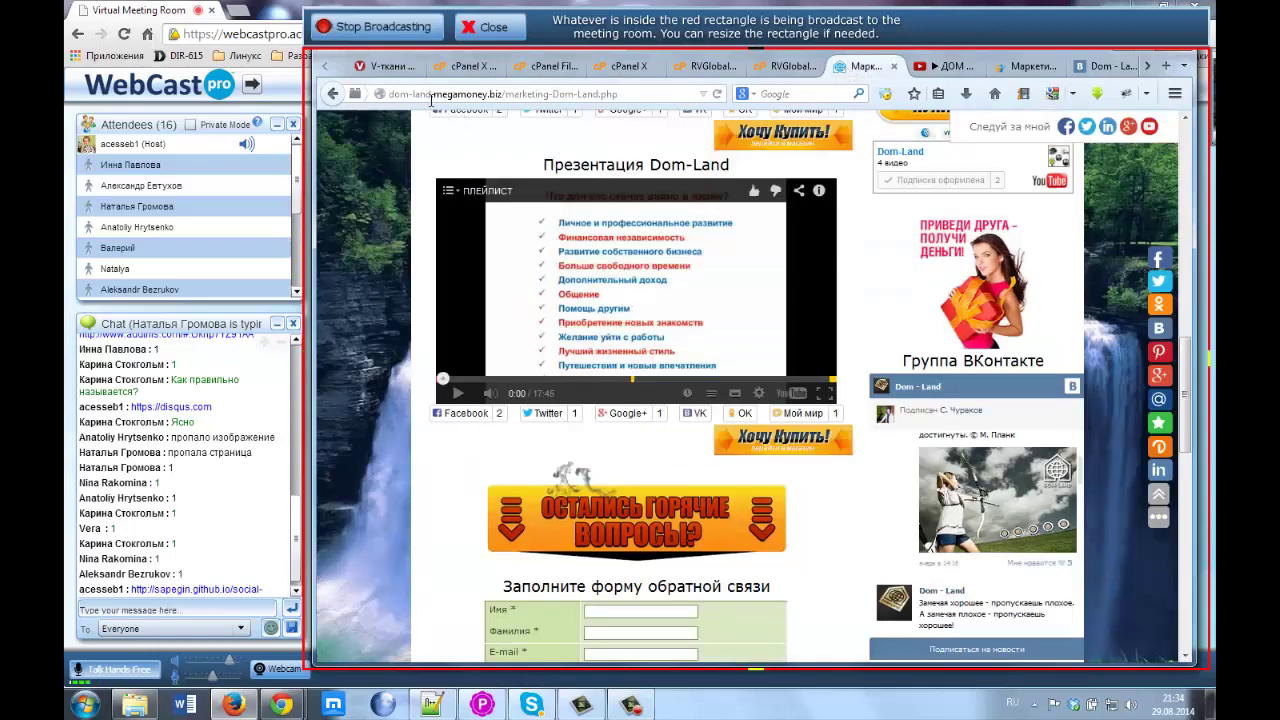
drag(432, 94, 499, 94)
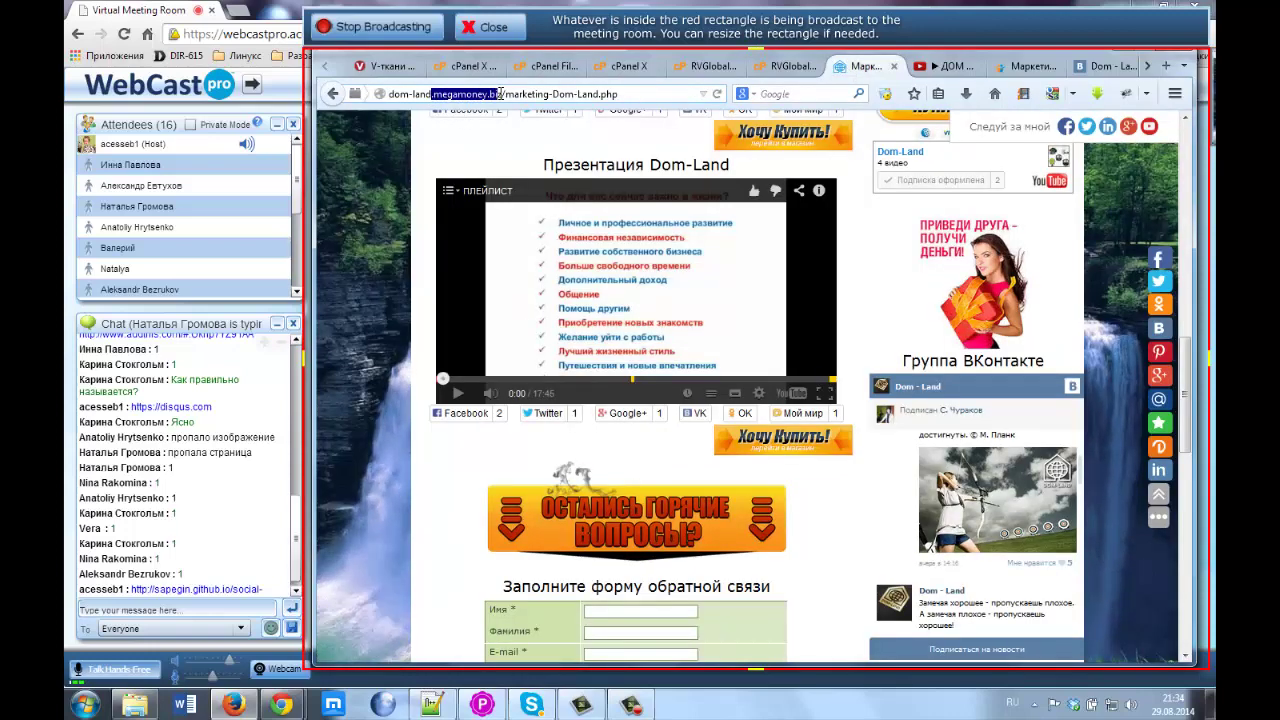
click(432, 94)
drag(420, 94, 376, 94)
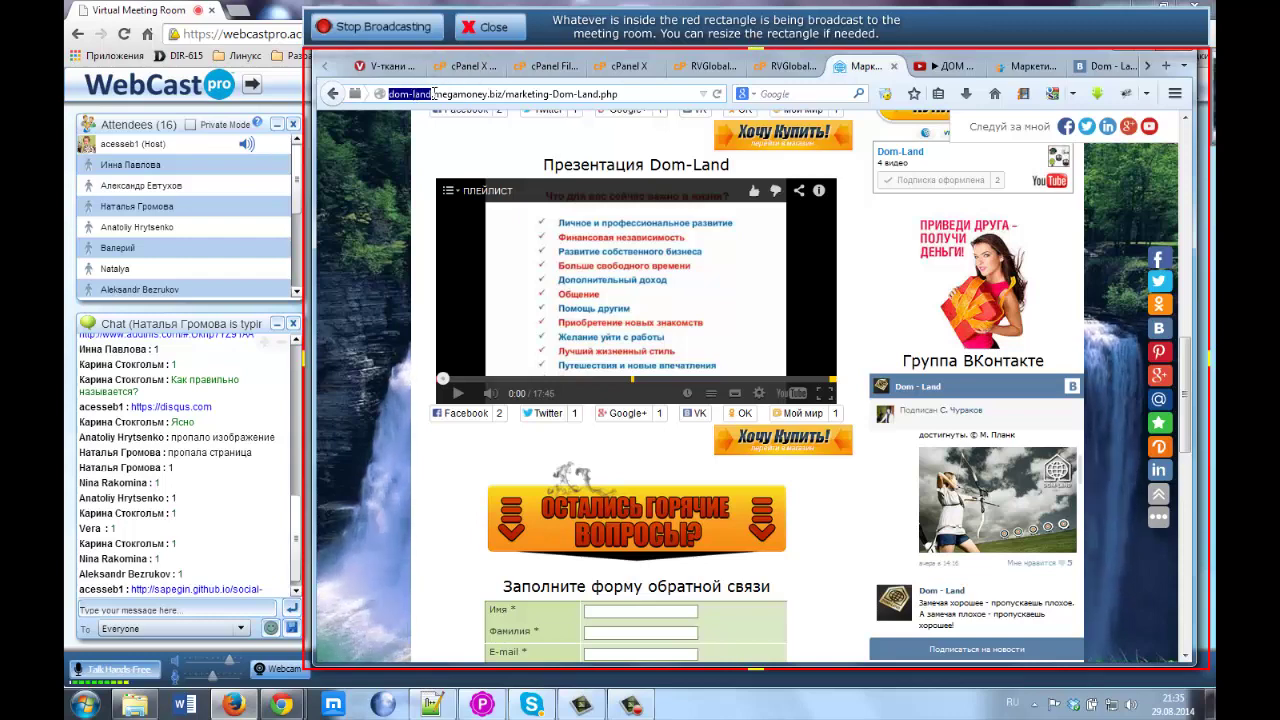
Return to the file manager's Move dialog and highlight the script path that follows the dom-land root
click(538, 66)
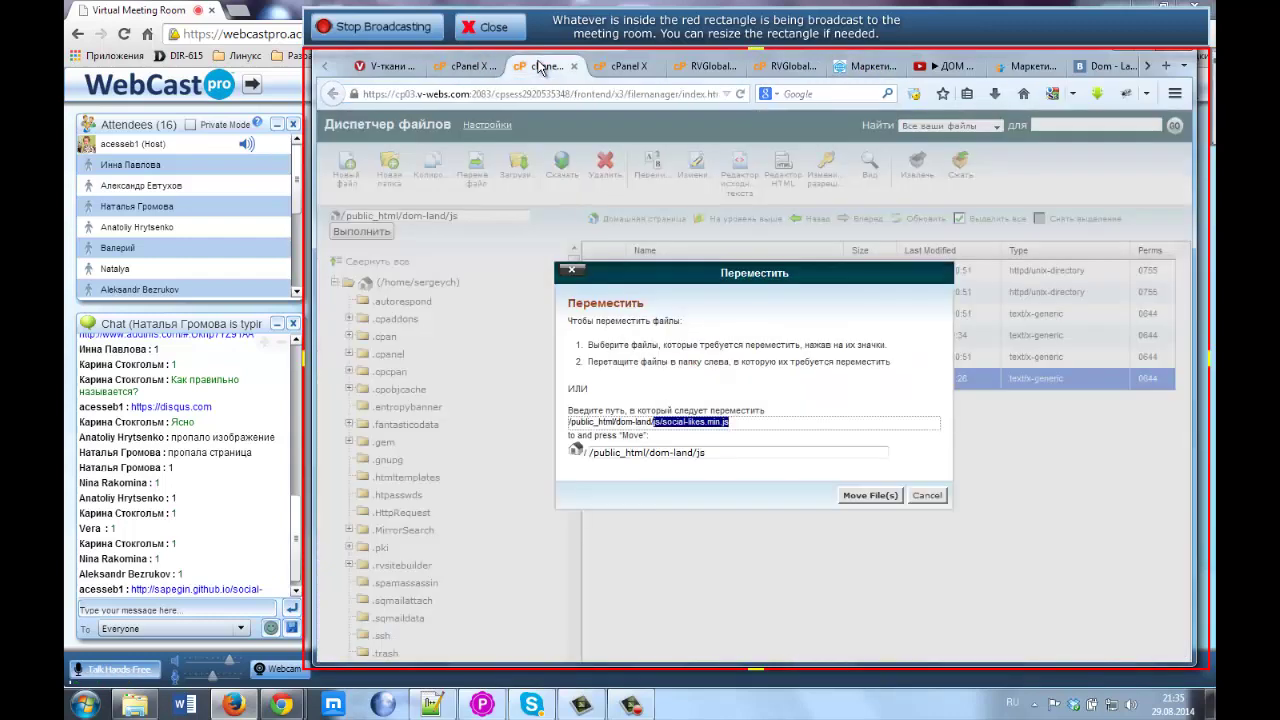
drag(620, 423, 742, 426)
click(657, 425)
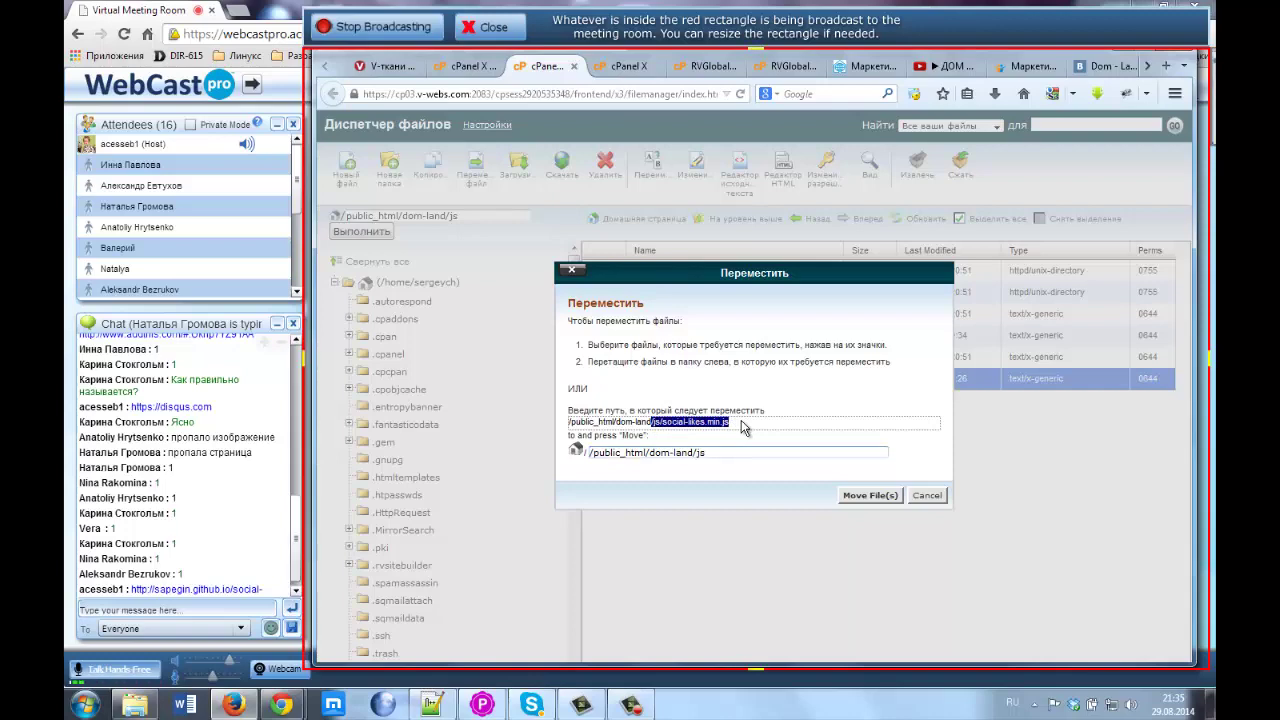
Change the Social Likes script source on line 12 of index.html in Notepad++ to /js/social-likes.min.js
click(432, 704)
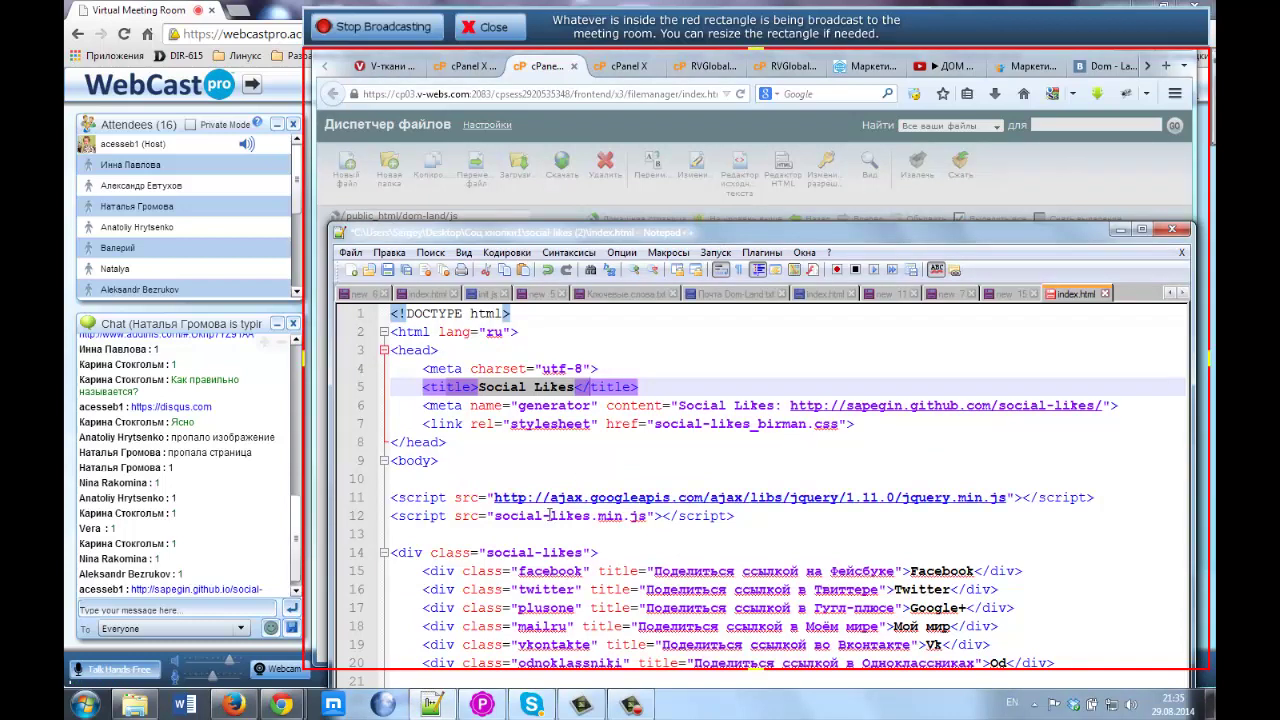
click(400, 516)
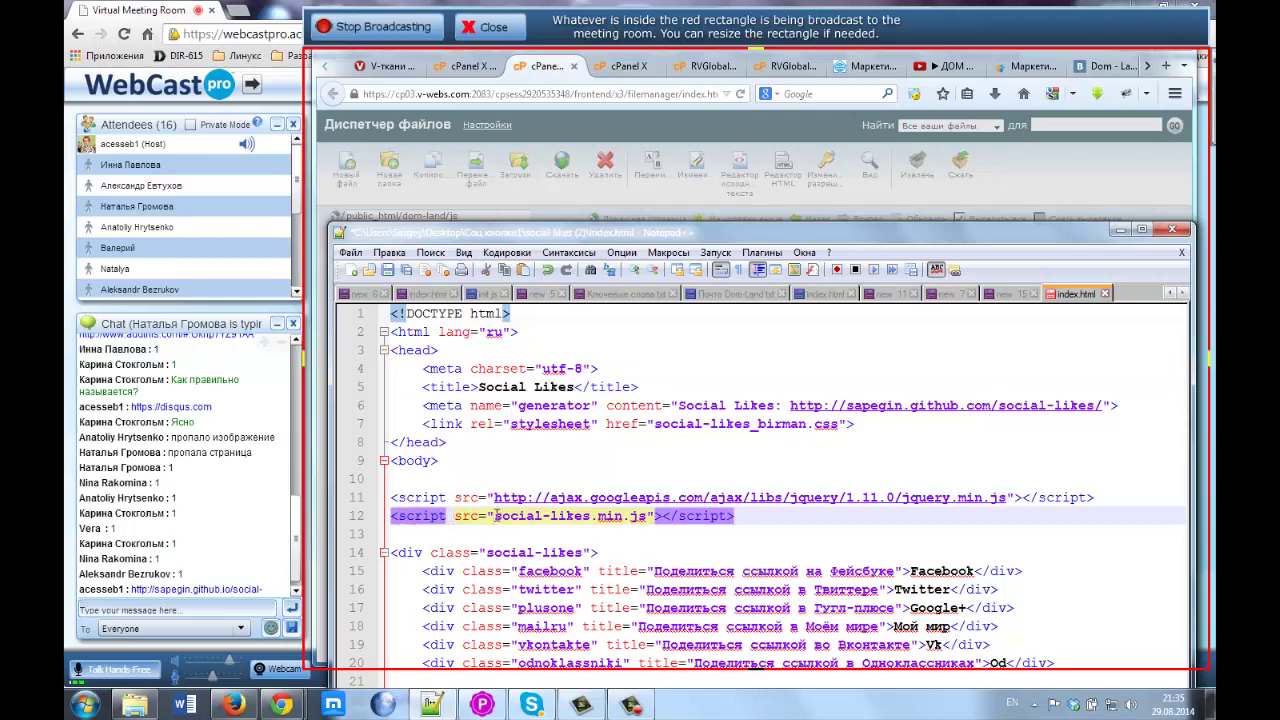
drag(494, 516, 630, 516)
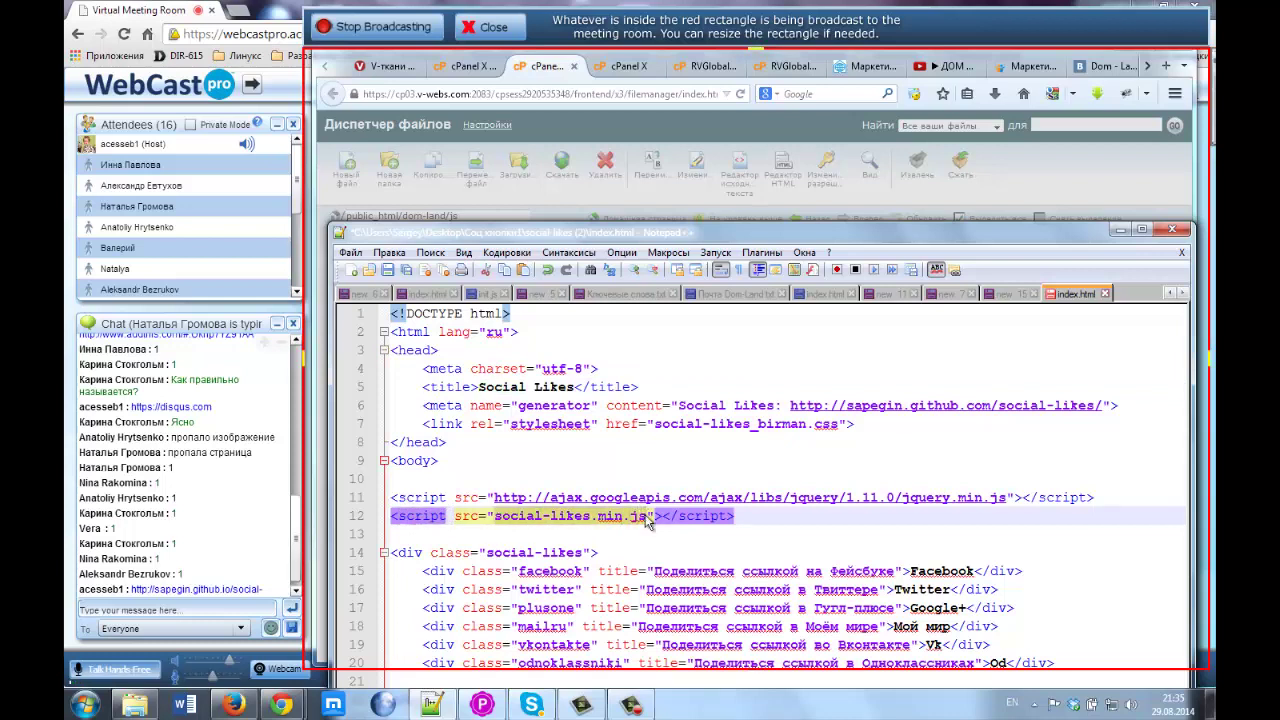
text(/js/social-likes.min.js)
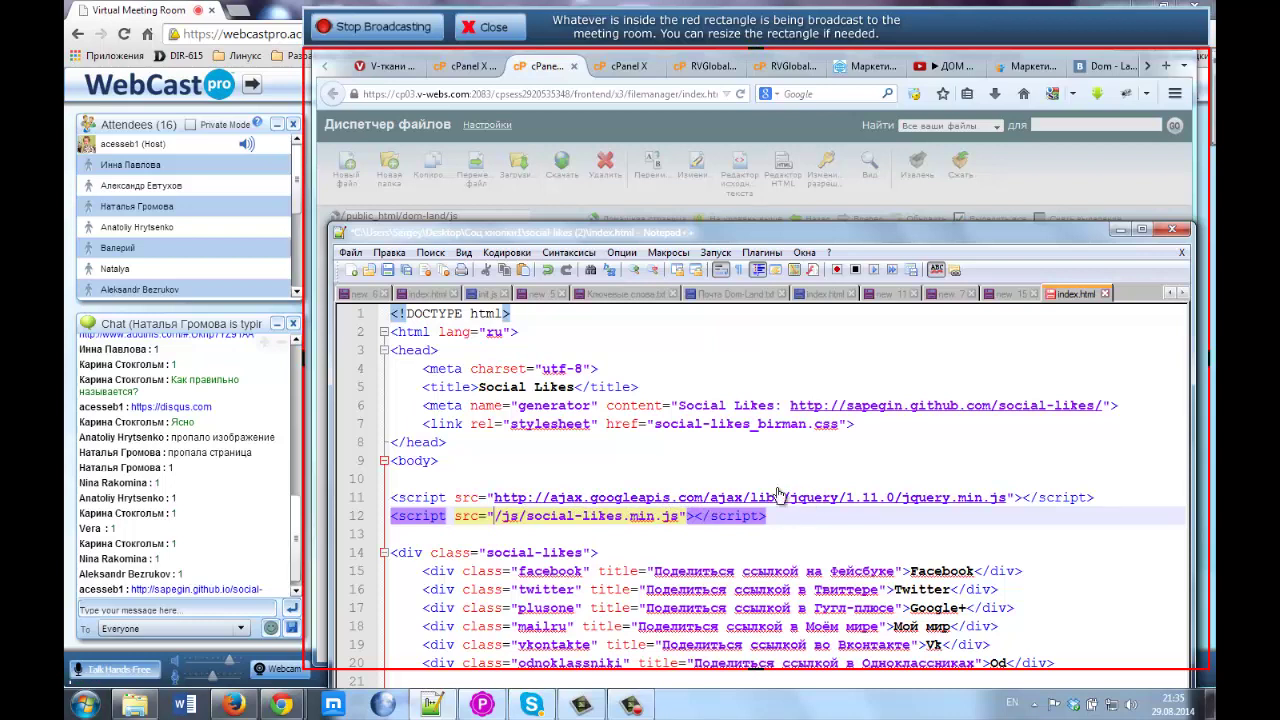
click(494, 514)
drag(497, 515, 680, 516)
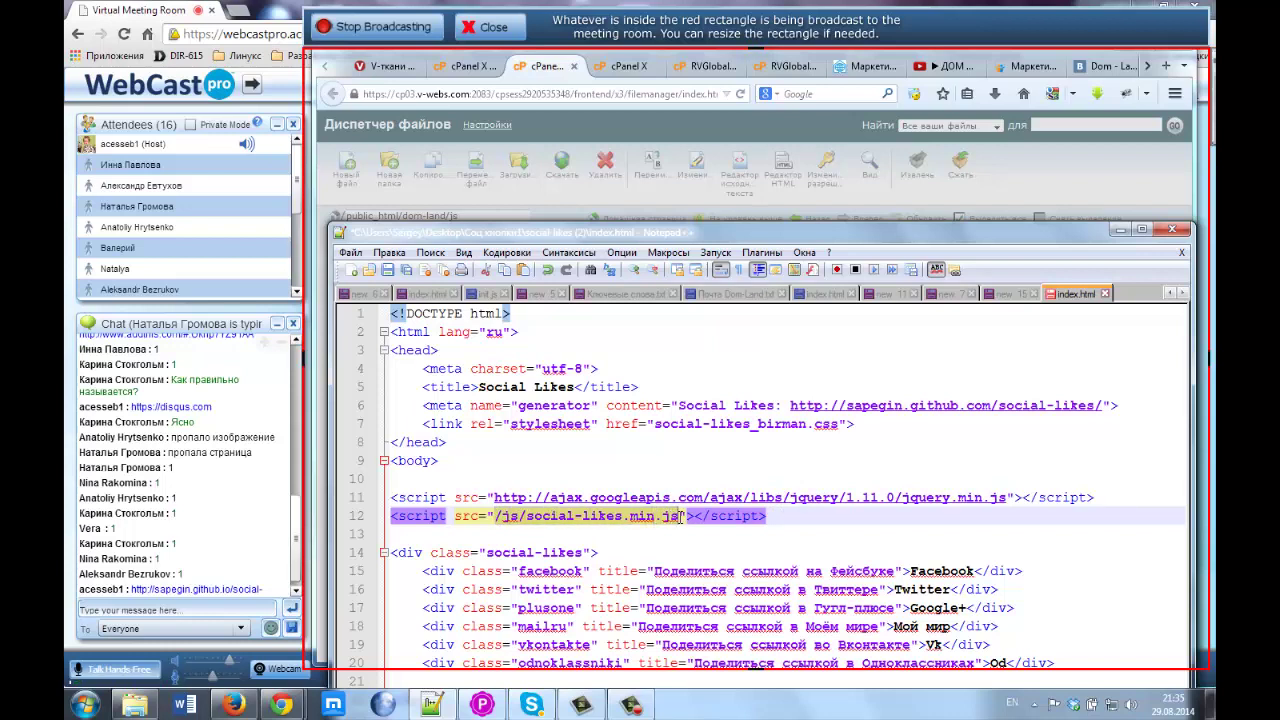
click(527, 522)
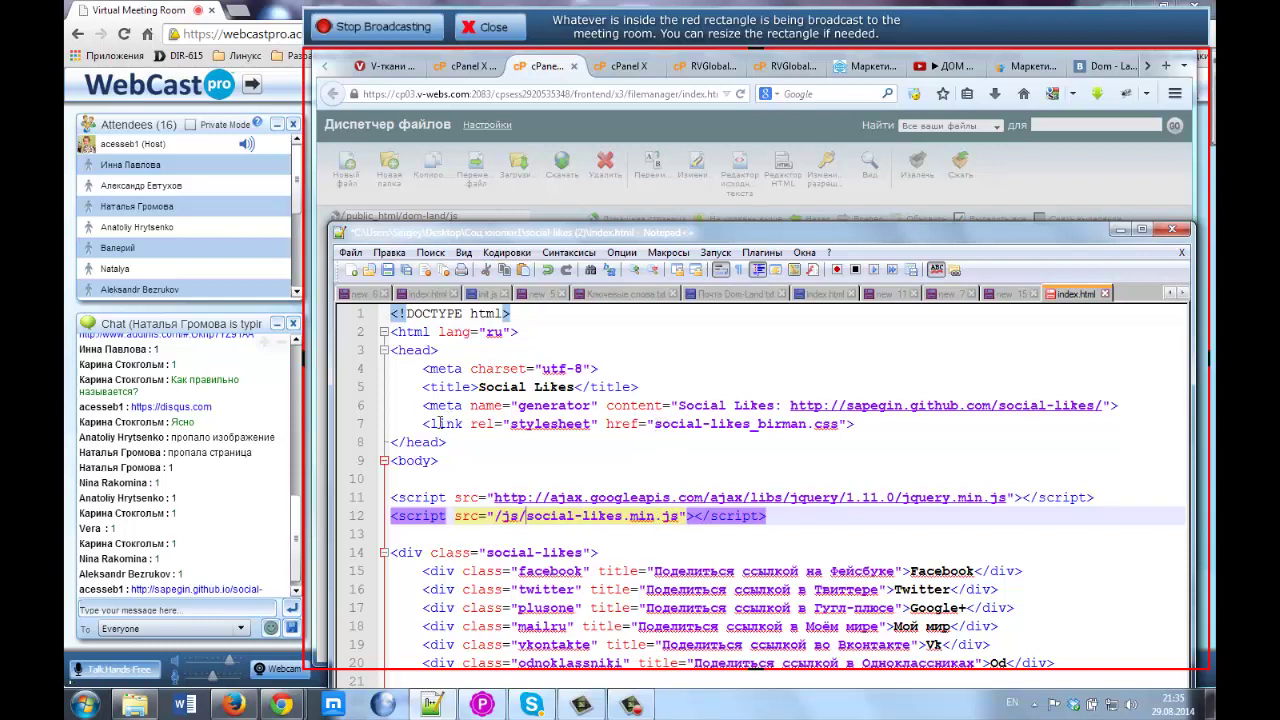
Examine the social-likes_birman.css stylesheet link and the whole head section of index.html
drag(431, 423, 606, 430)
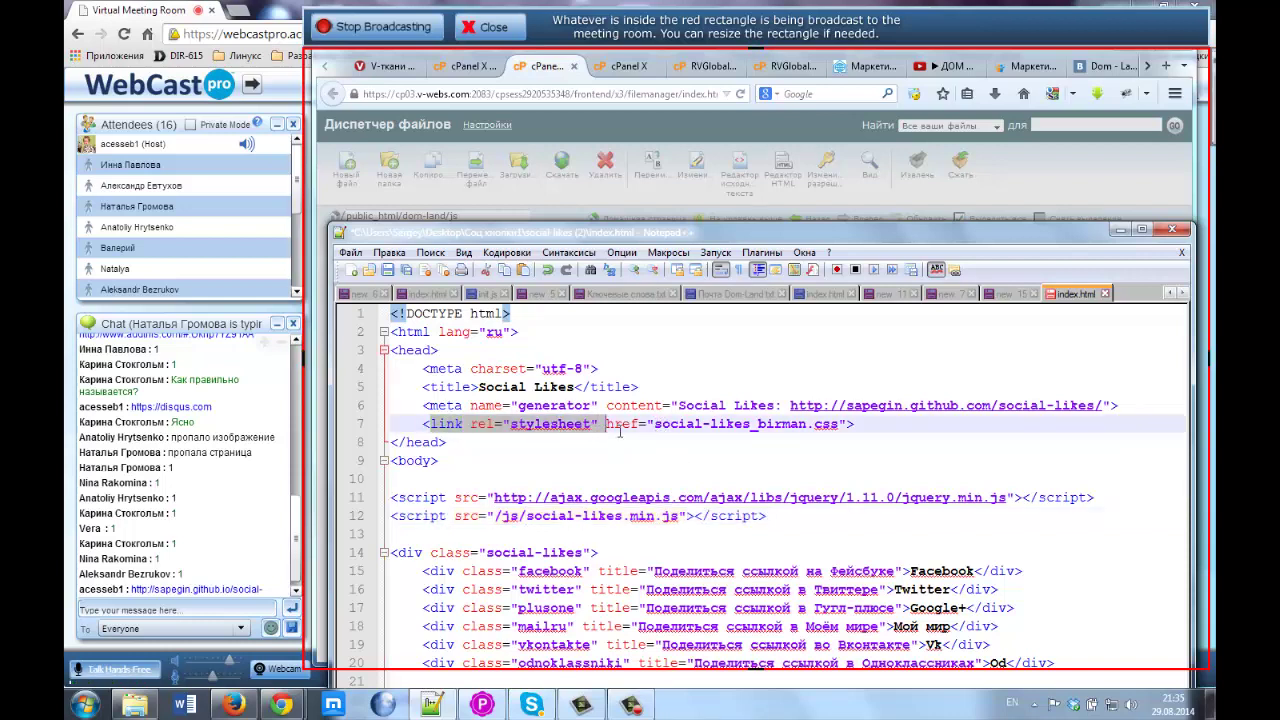
click(655, 427)
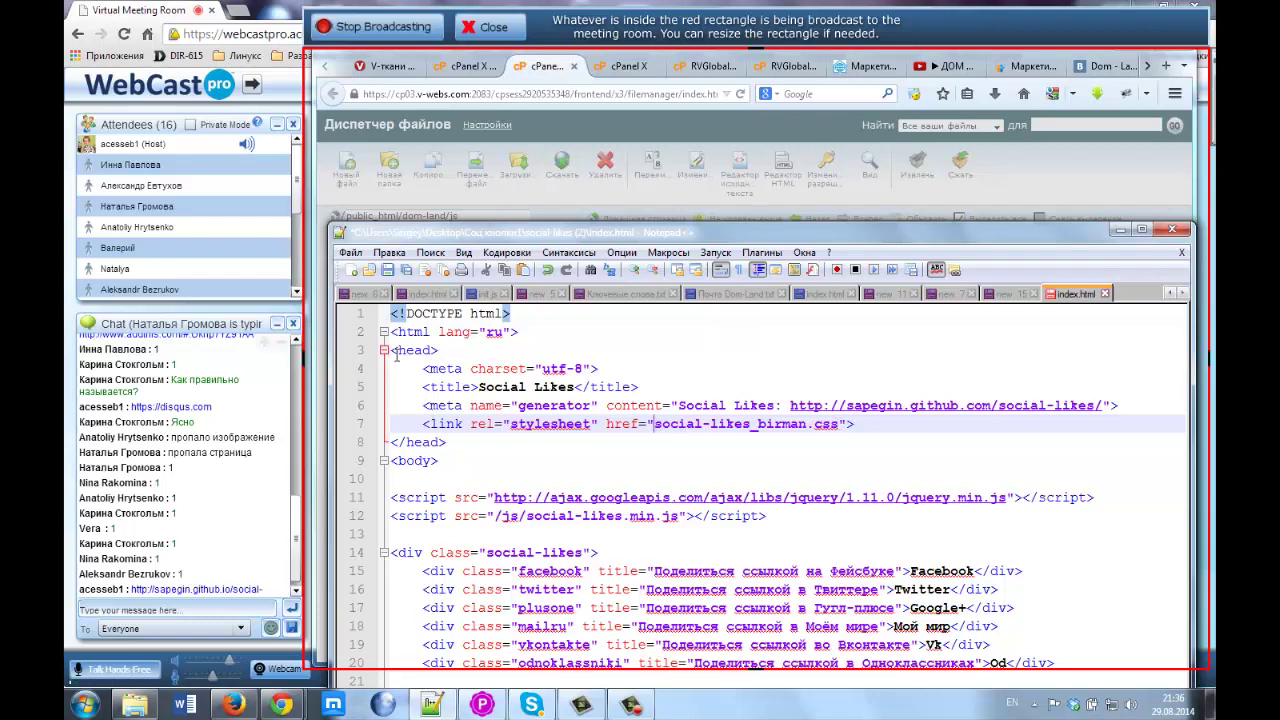
drag(391, 353, 421, 468)
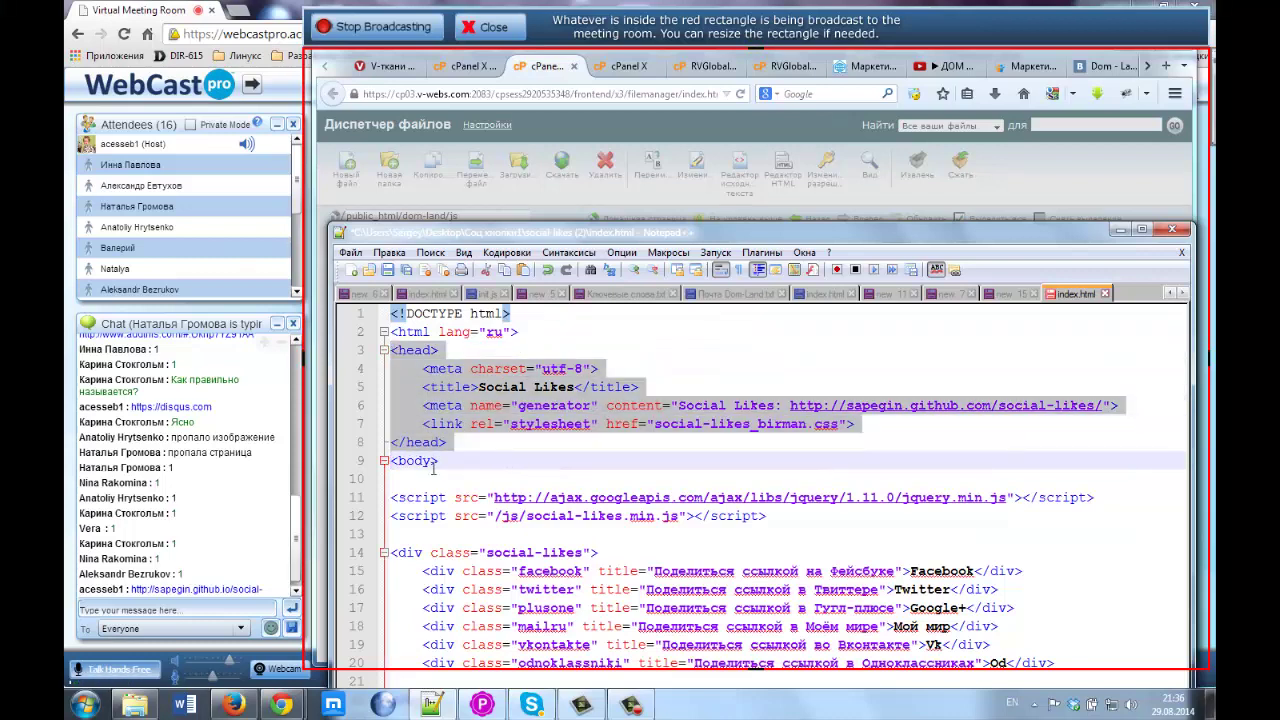
click(432, 463)
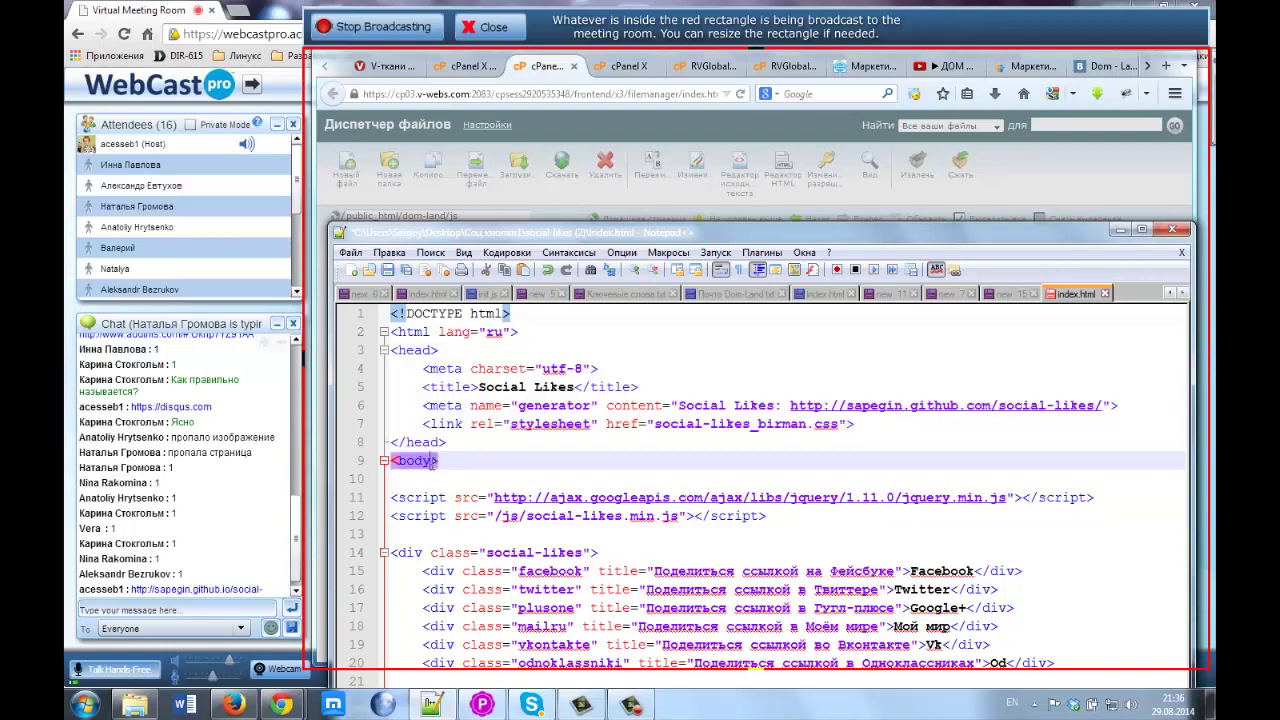
Switch to RVSiteBuilder in the browser and open the site-wide head tag editor from the step 2 site properties
click(678, 72)
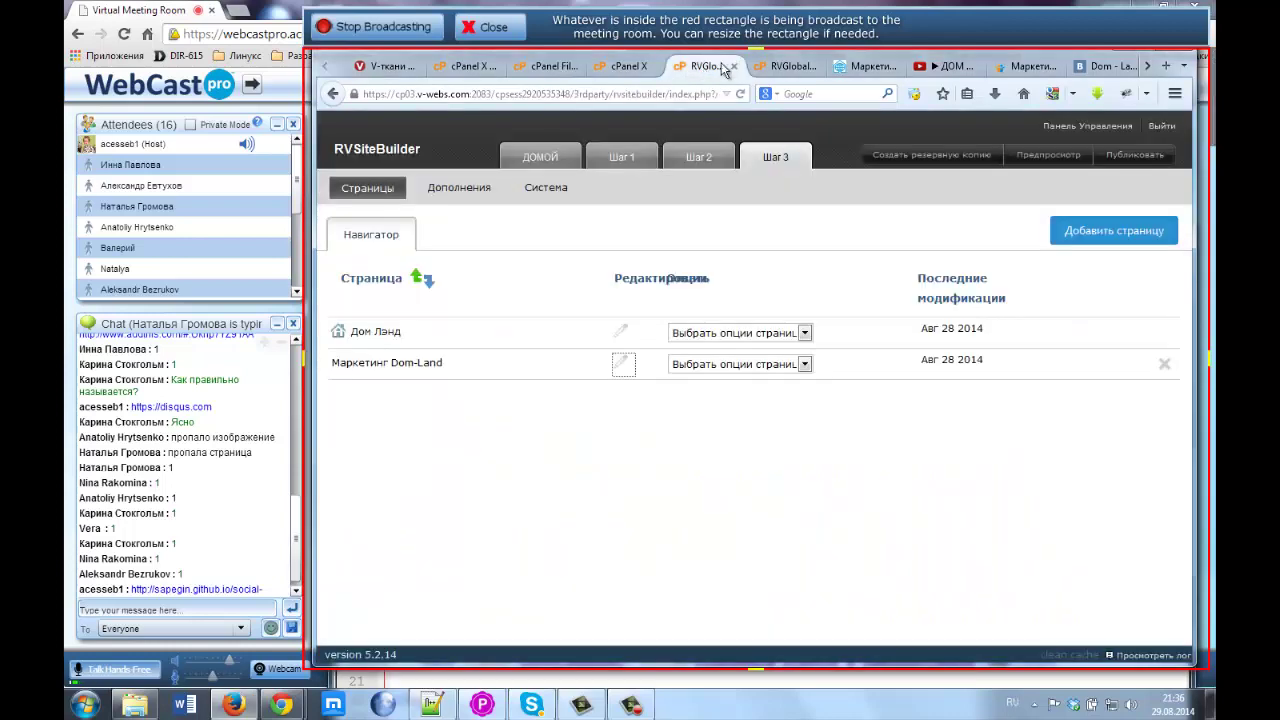
click(785, 68)
click(705, 66)
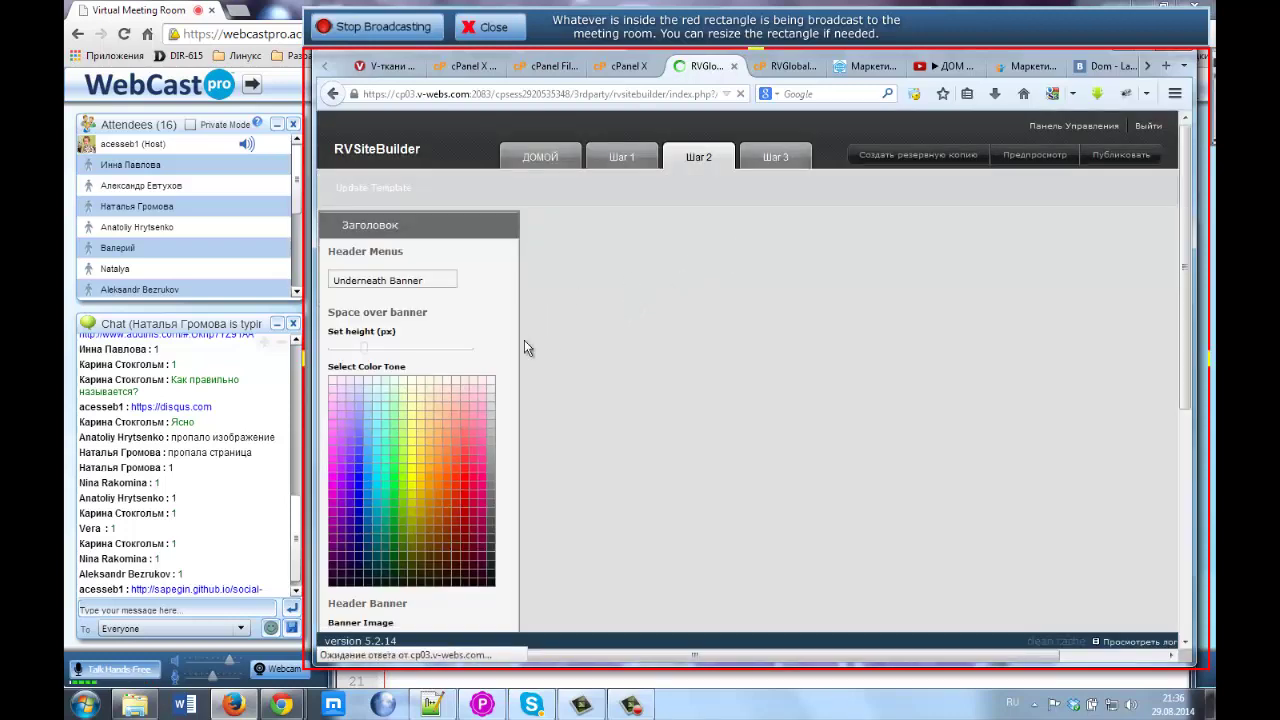
scroll(508, 385, down, 5)
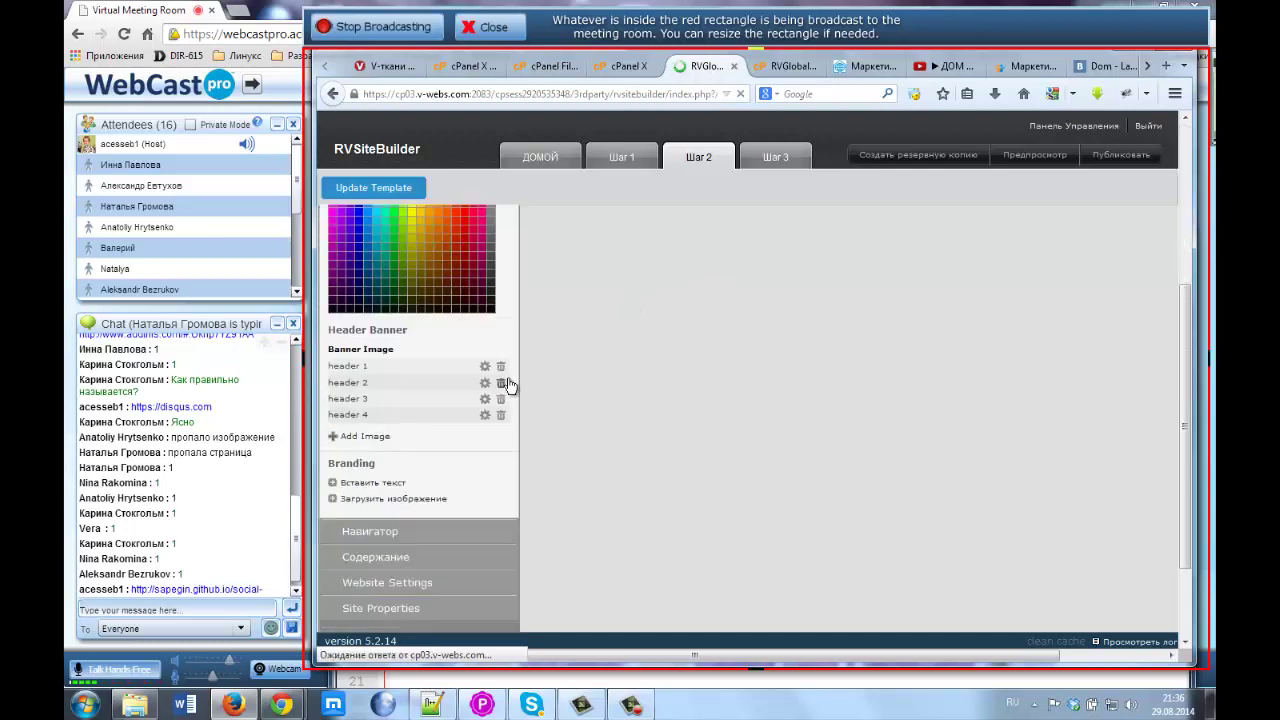
scroll(430, 480, down, 2)
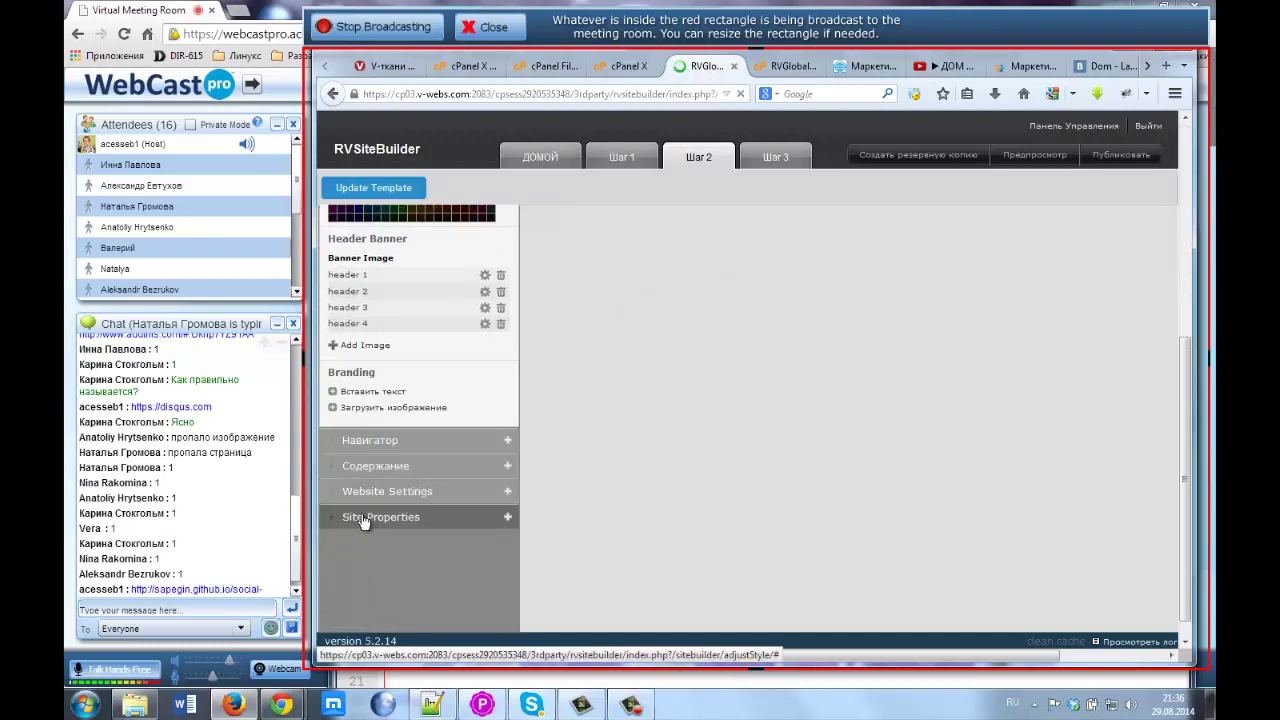
click(389, 520)
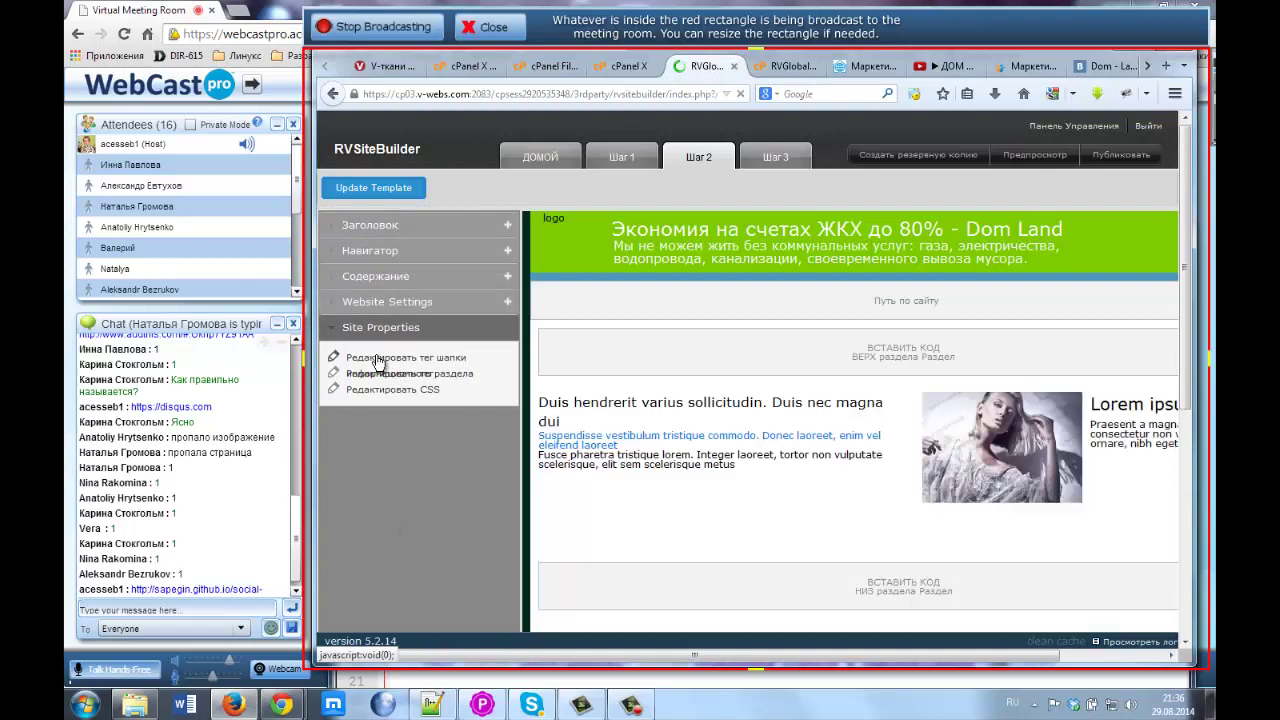
click(452, 362)
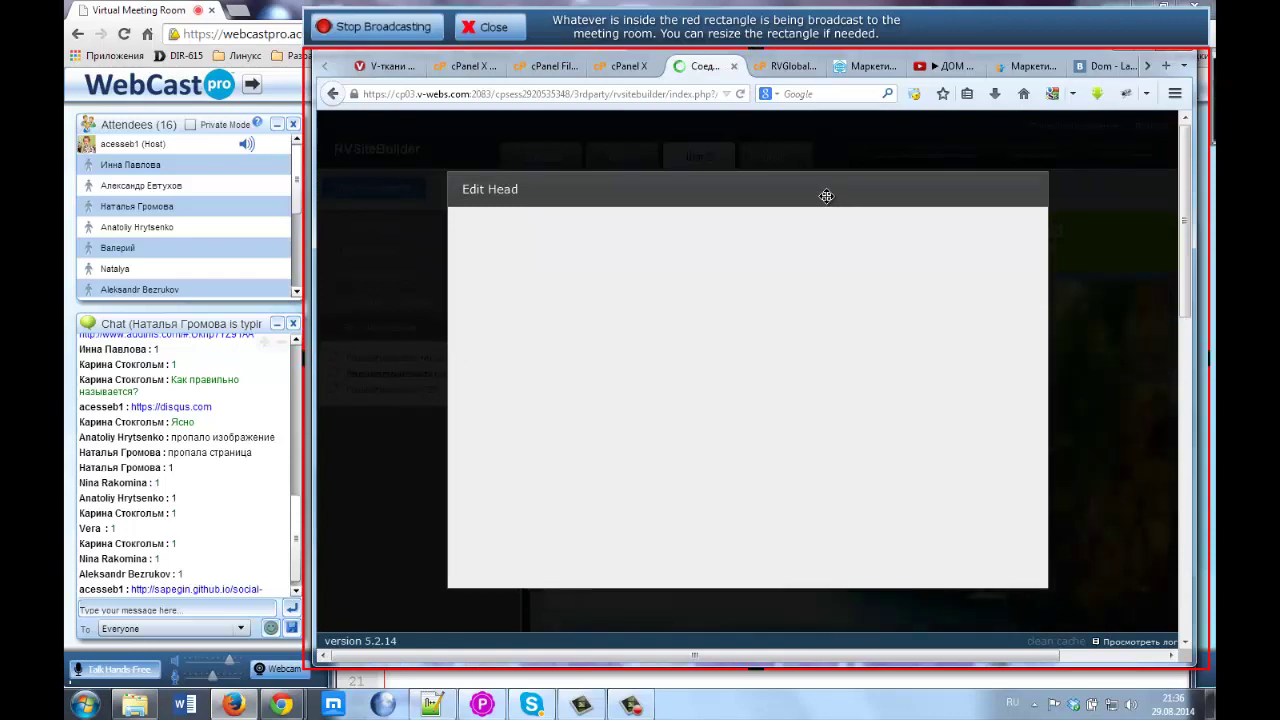
Move the Edit Head dialog higher and enlarge its "Другие встроенные" code field to show all lines
drag(826, 196, 787, 129)
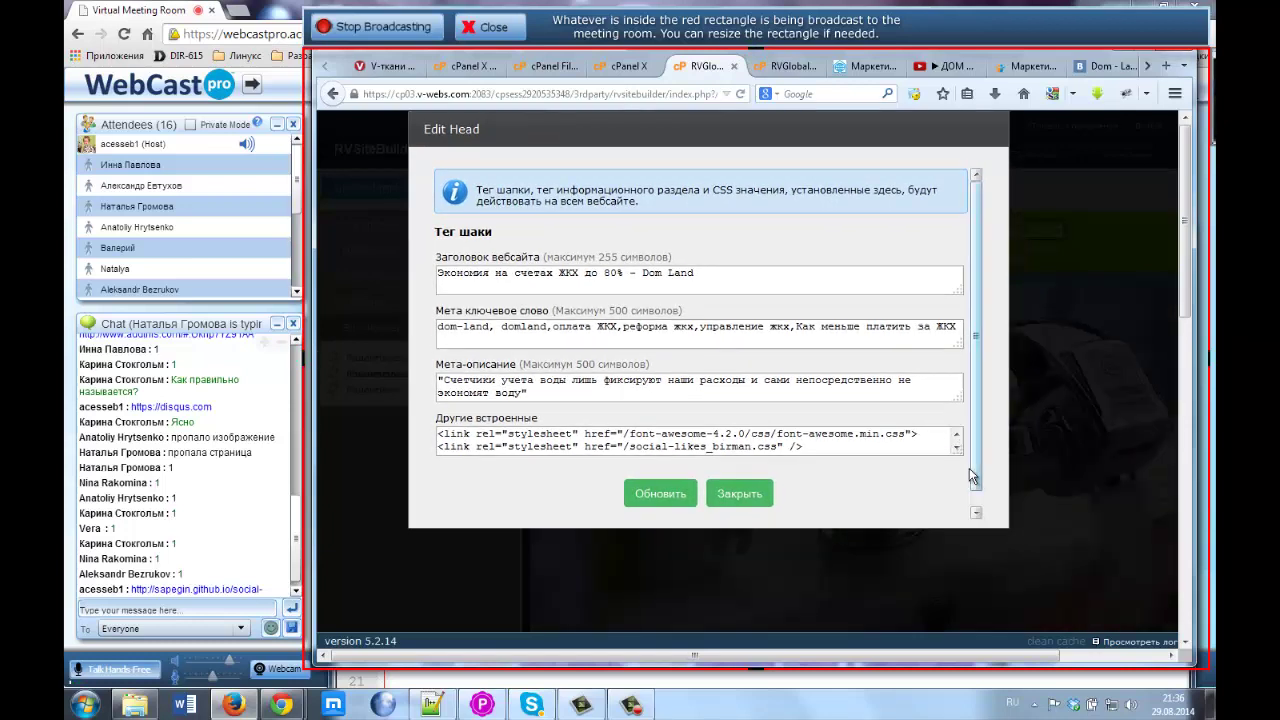
scroll(978, 476, down, 1)
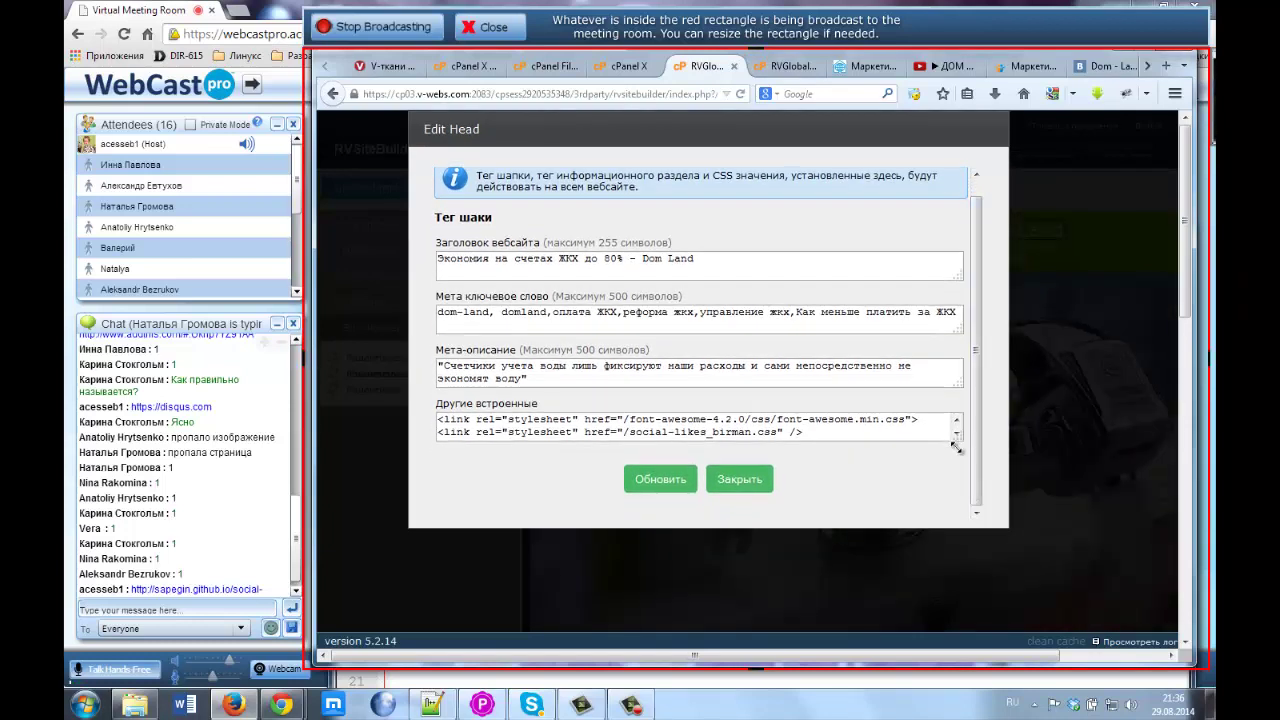
drag(955, 447, 955, 521)
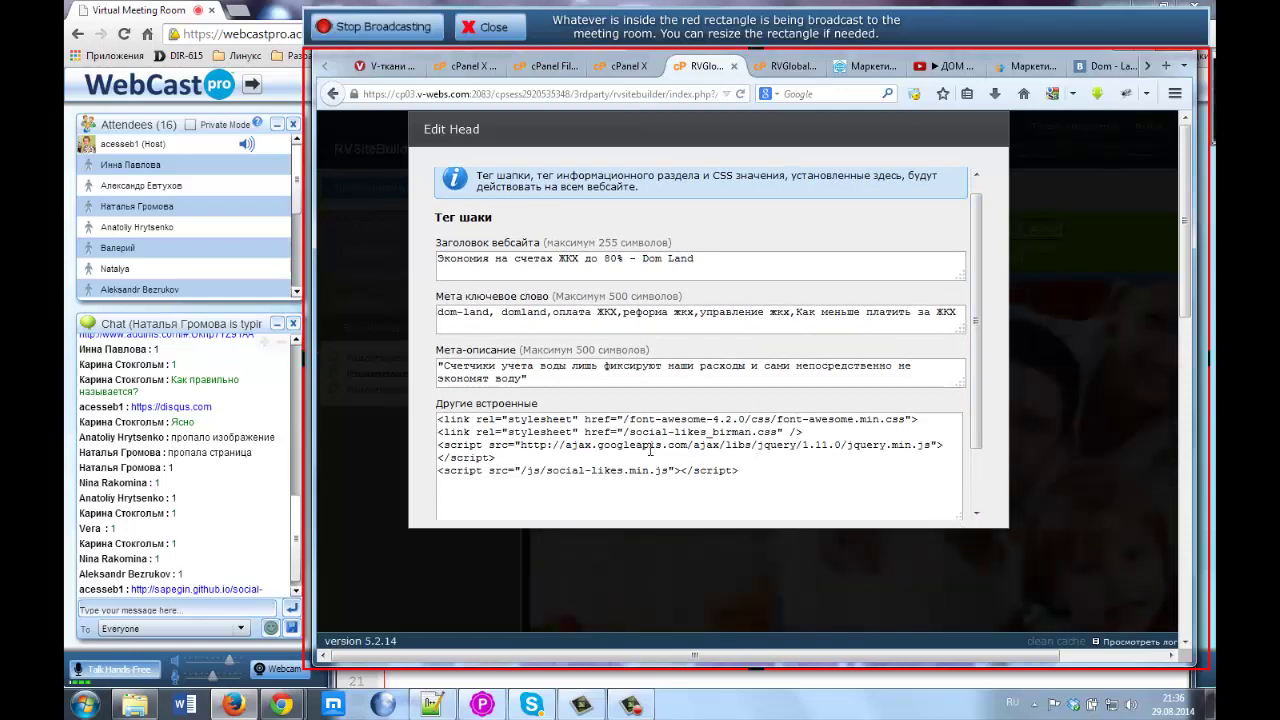
Place the Notepad++ window with index.html lower on the screen to compare its code, and return to the Edit Head dialog
click(432, 705)
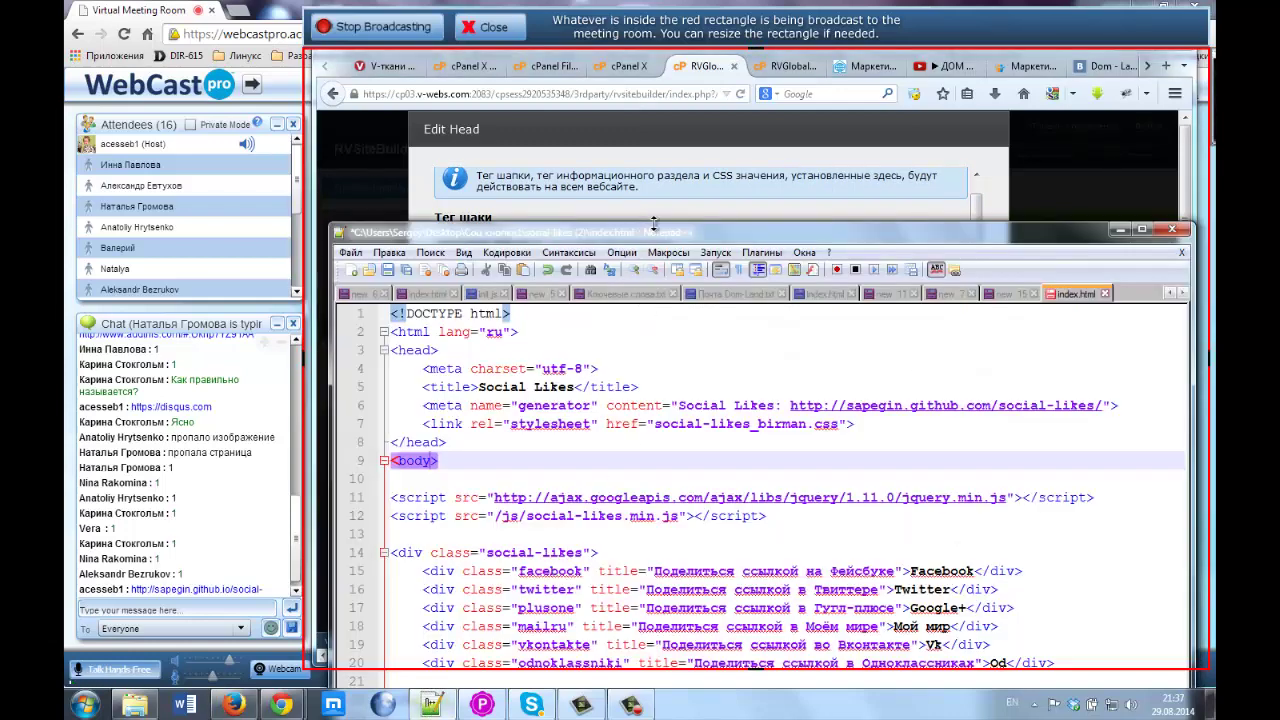
drag(643, 229, 662, 422)
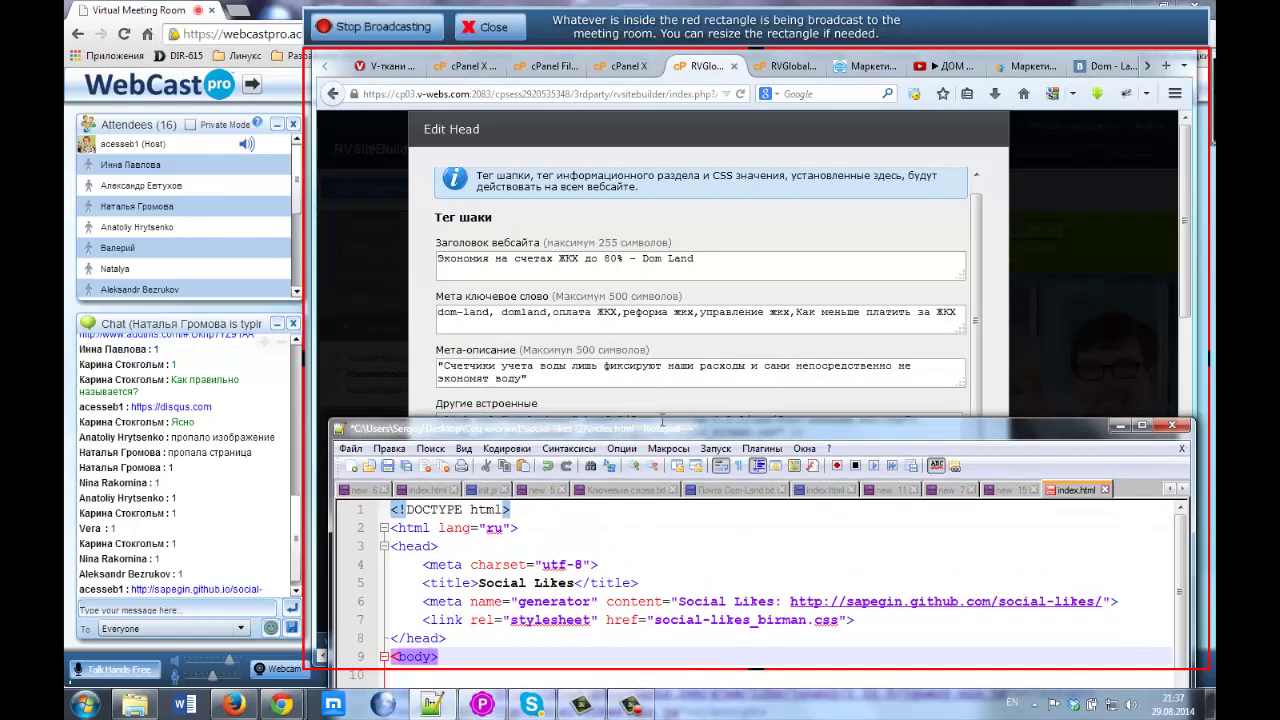
drag(692, 134, 694, 134)
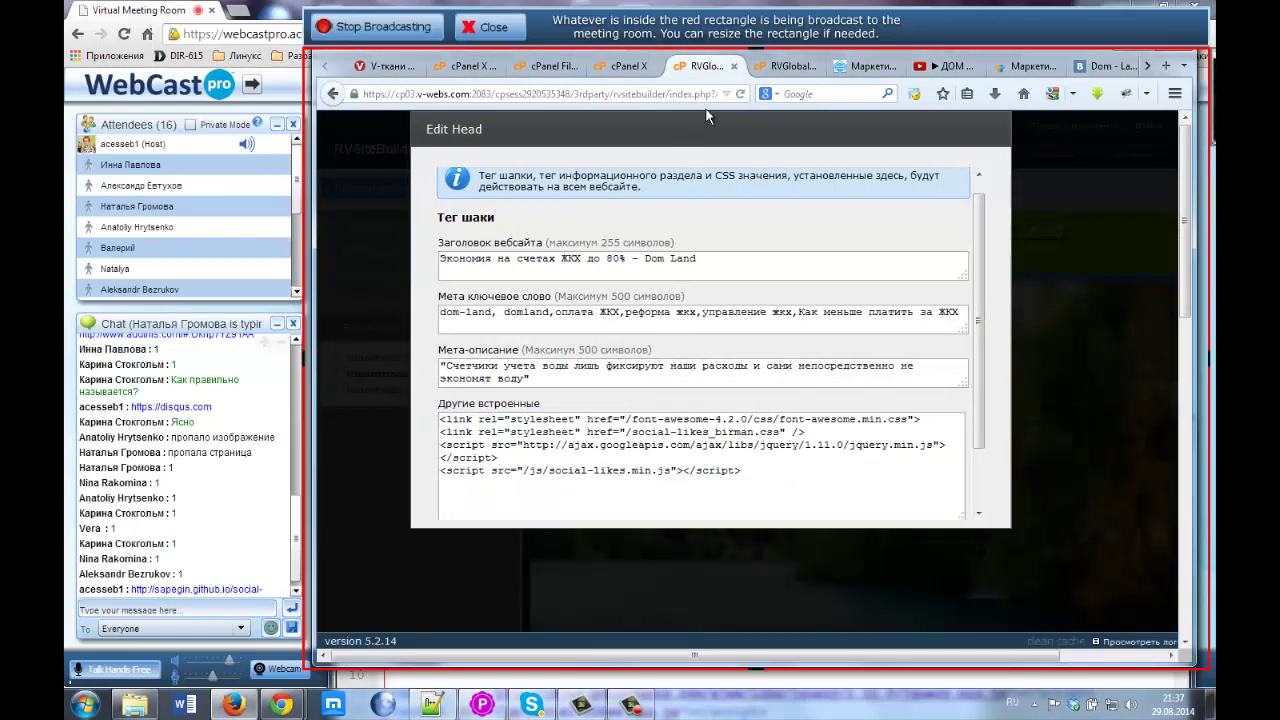
Place the Notepad++ window with index.html above the Edit Head code field and shrink it so the field stays uncovered
click(432, 704)
drag(808, 430, 818, 60)
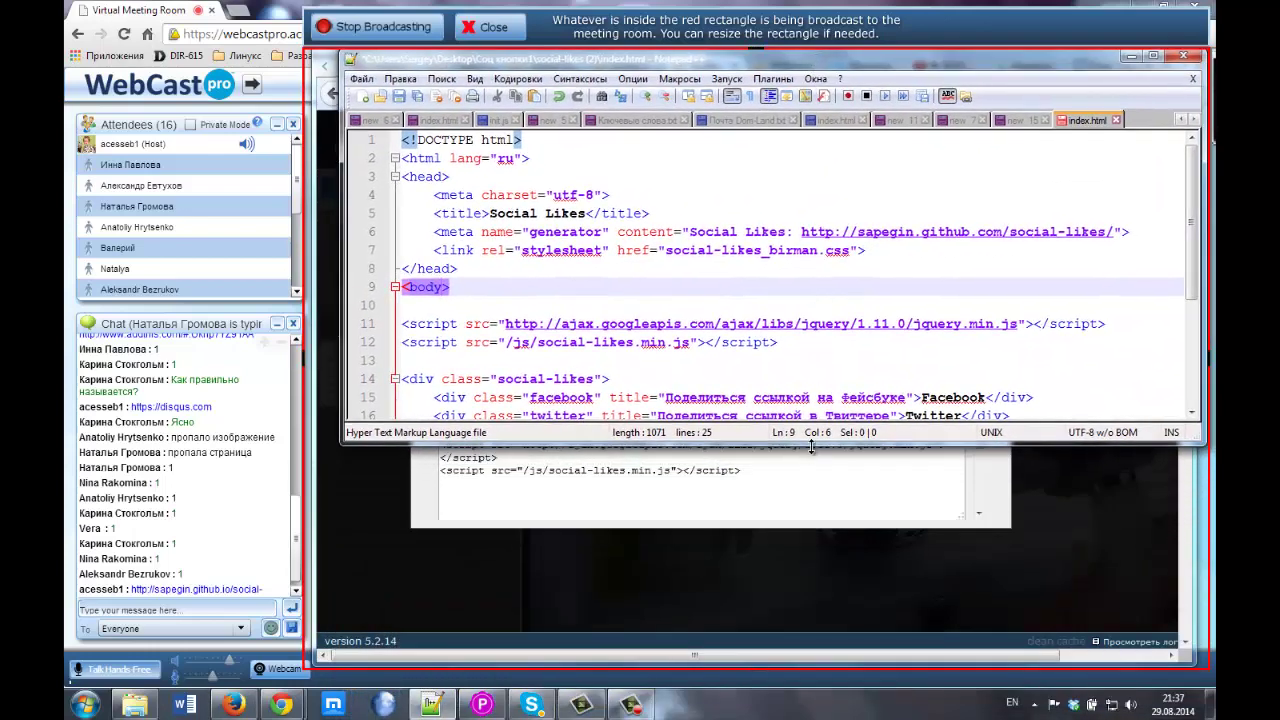
drag(811, 447, 814, 368)
drag(818, 330, 818, 308)
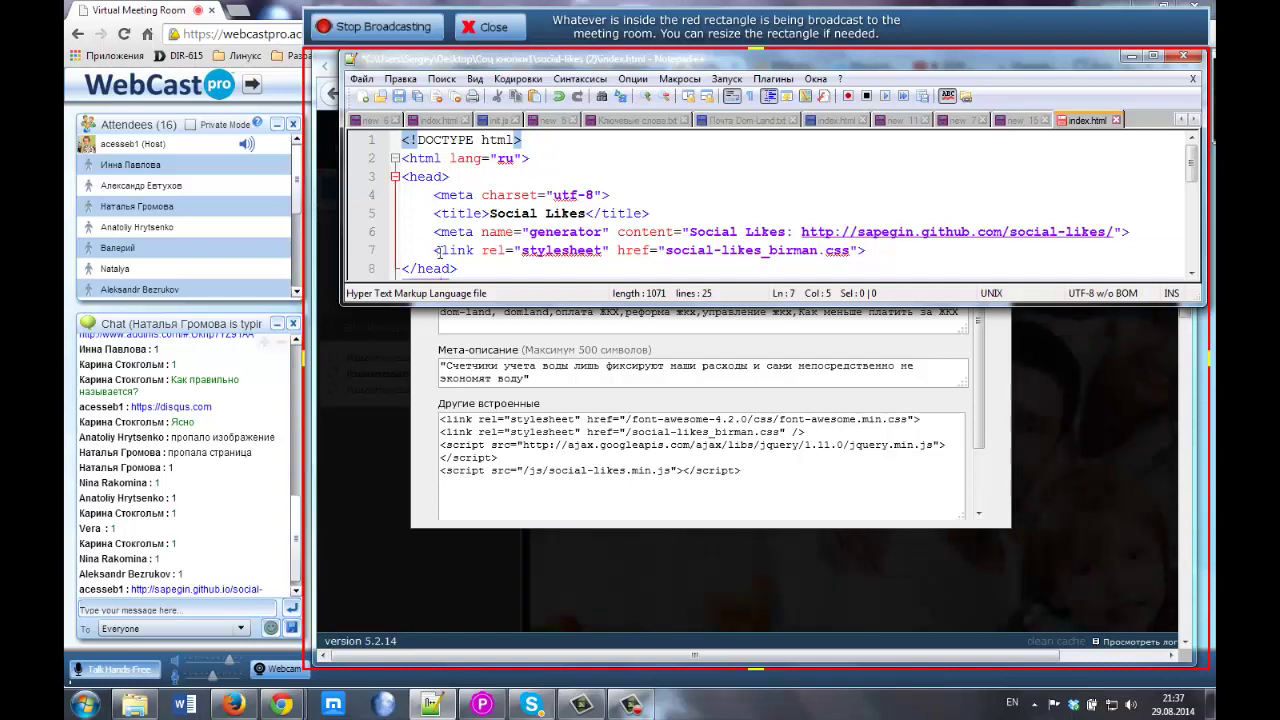
Compare the stylesheet link and the jQuery and social-likes.min.js script lines of index.html with the Edit Head code
drag(434, 250, 869, 256)
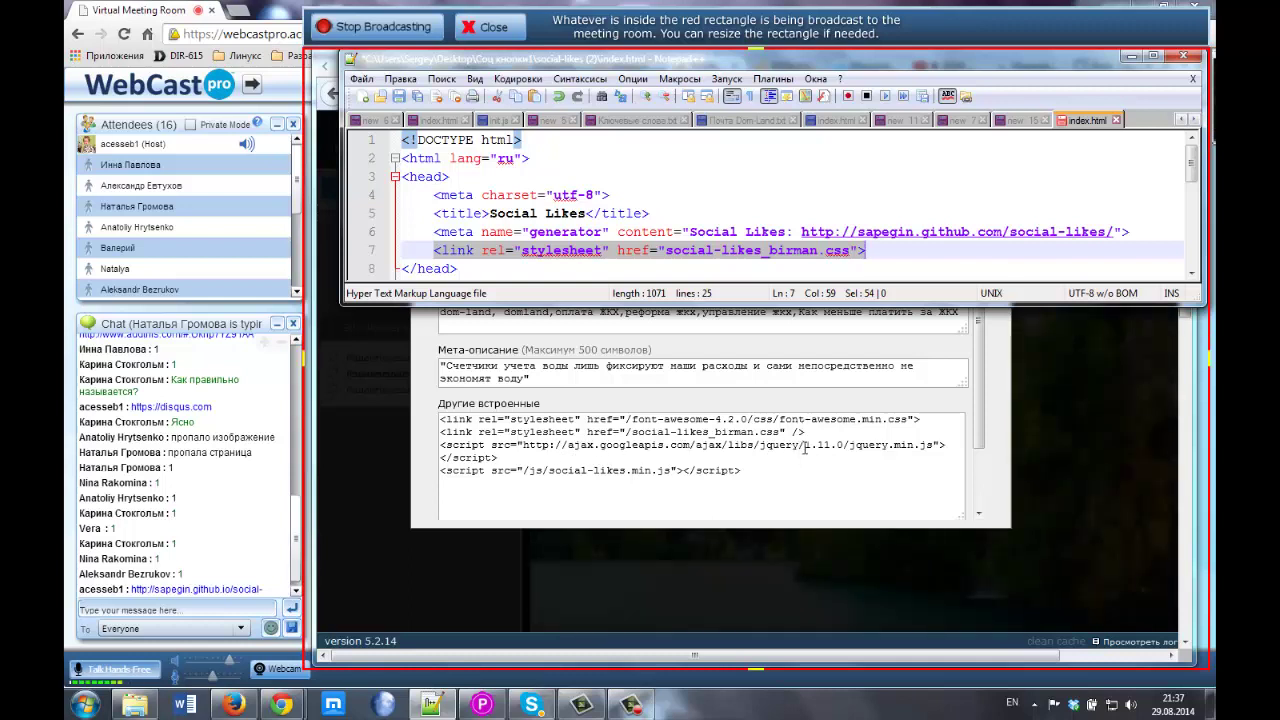
click(882, 249)
scroll(882, 248, down, 1)
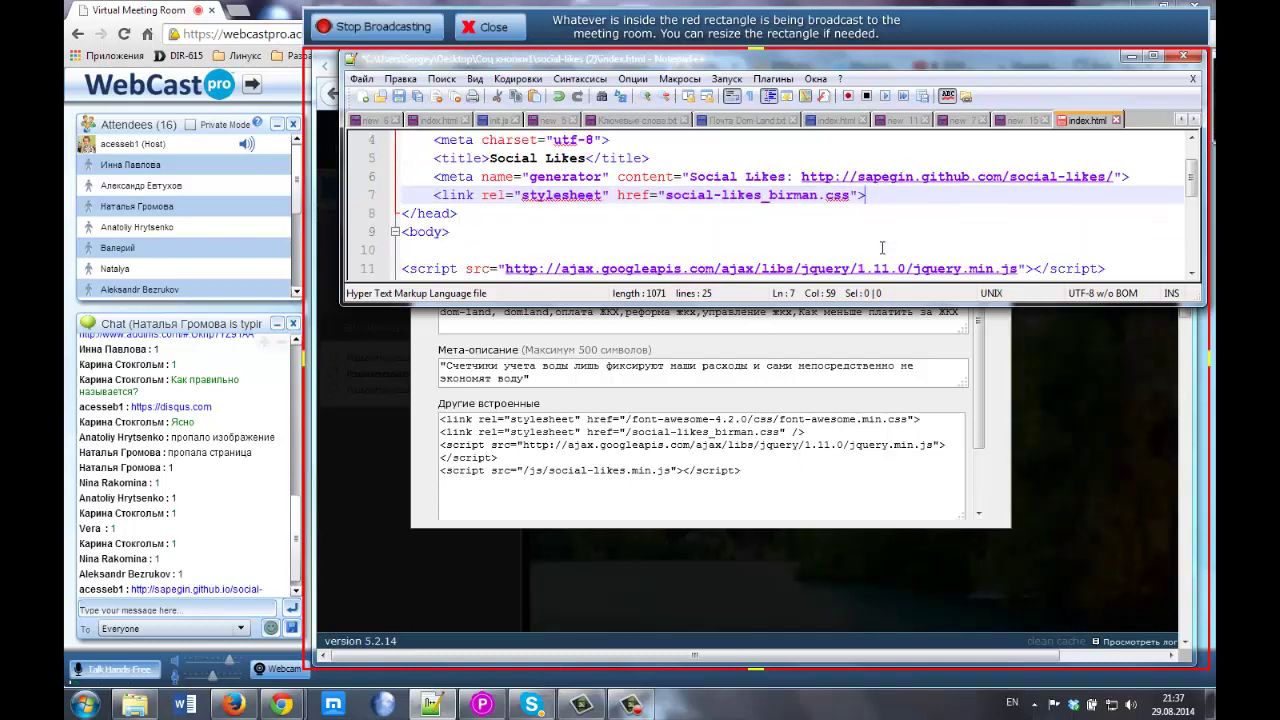
scroll(840, 236, down, 1)
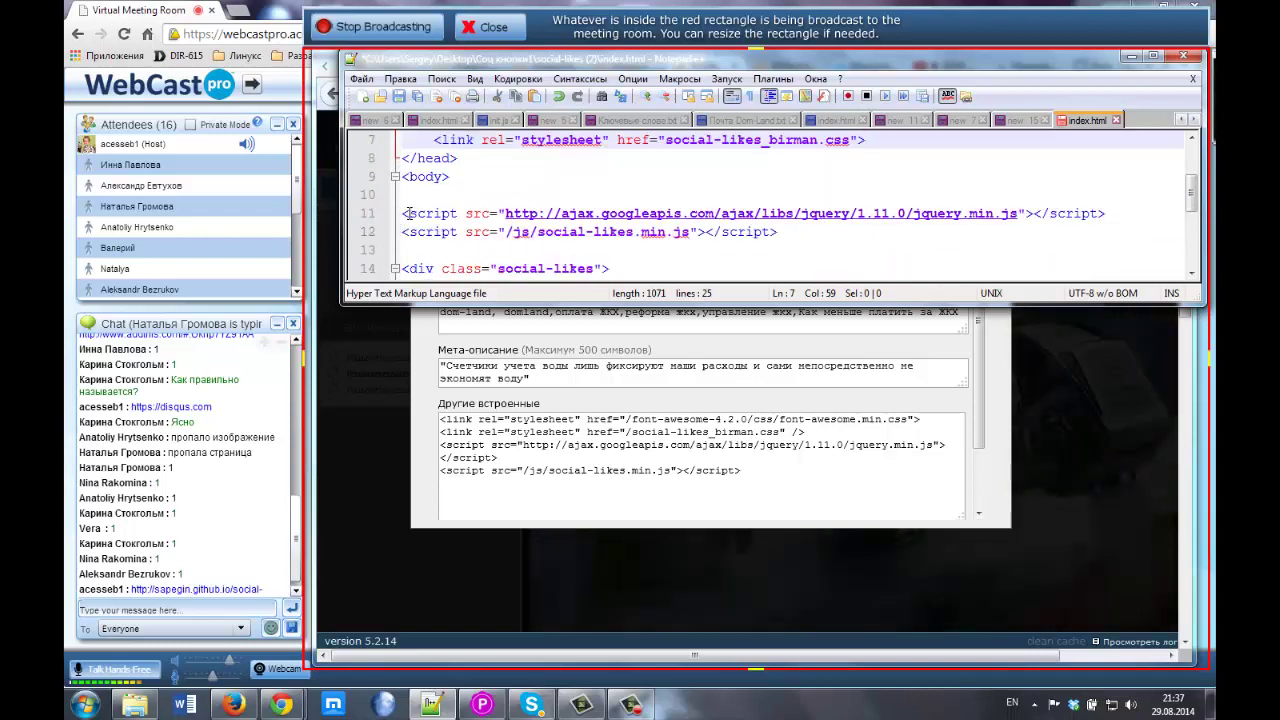
drag(406, 213, 1104, 214)
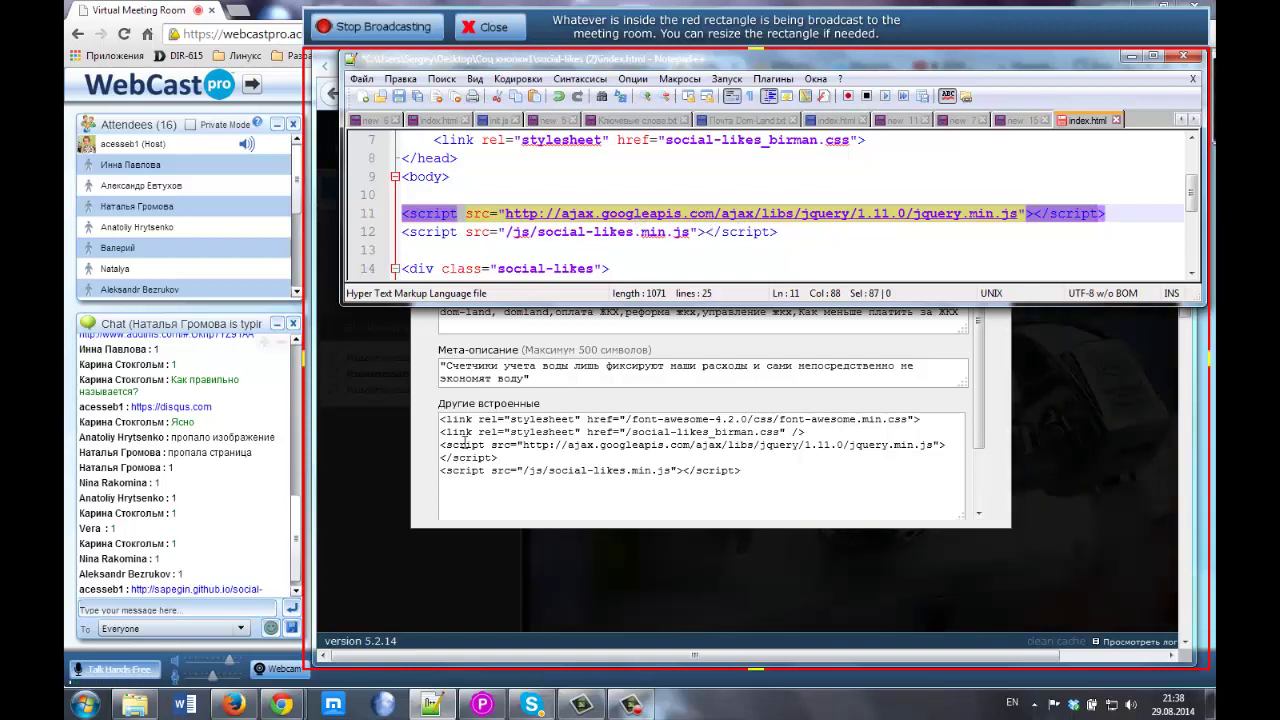
drag(402, 231, 780, 232)
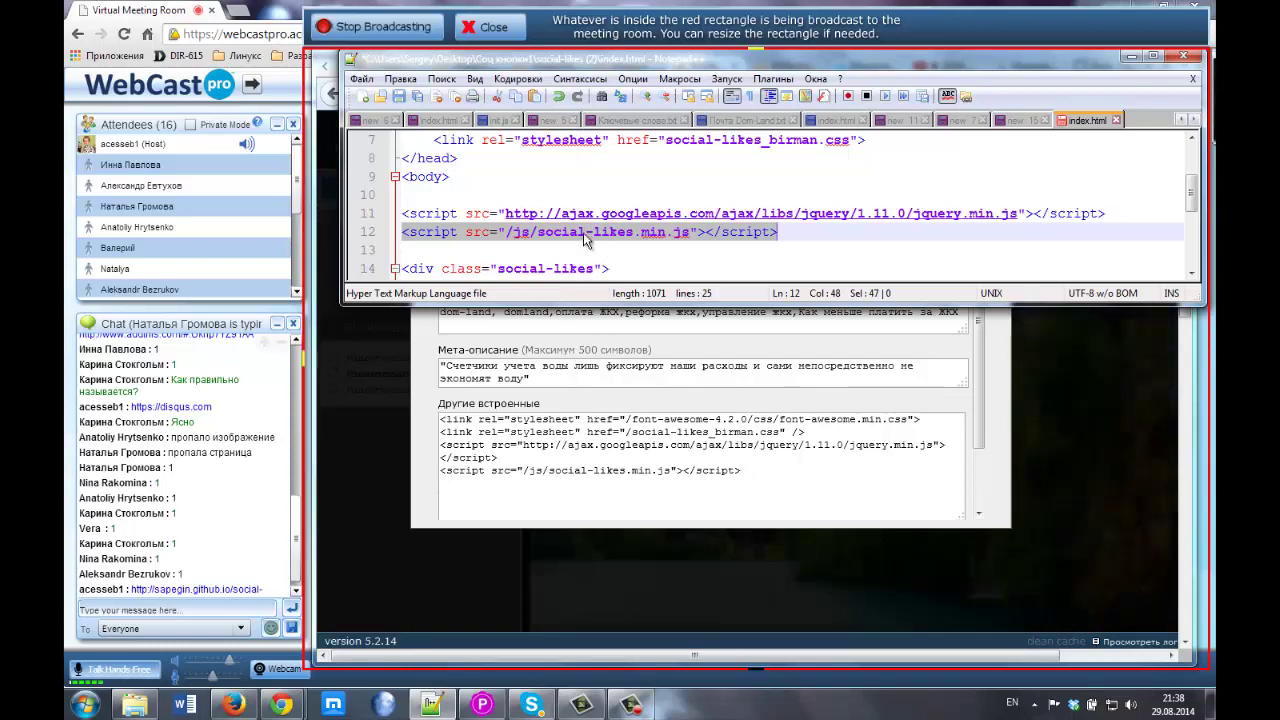
drag(782, 231, 404, 238)
Enlarge the Notepad++ window and review the script lines, the head links and the whole social-likes div block of index.html
drag(800, 305, 800, 531)
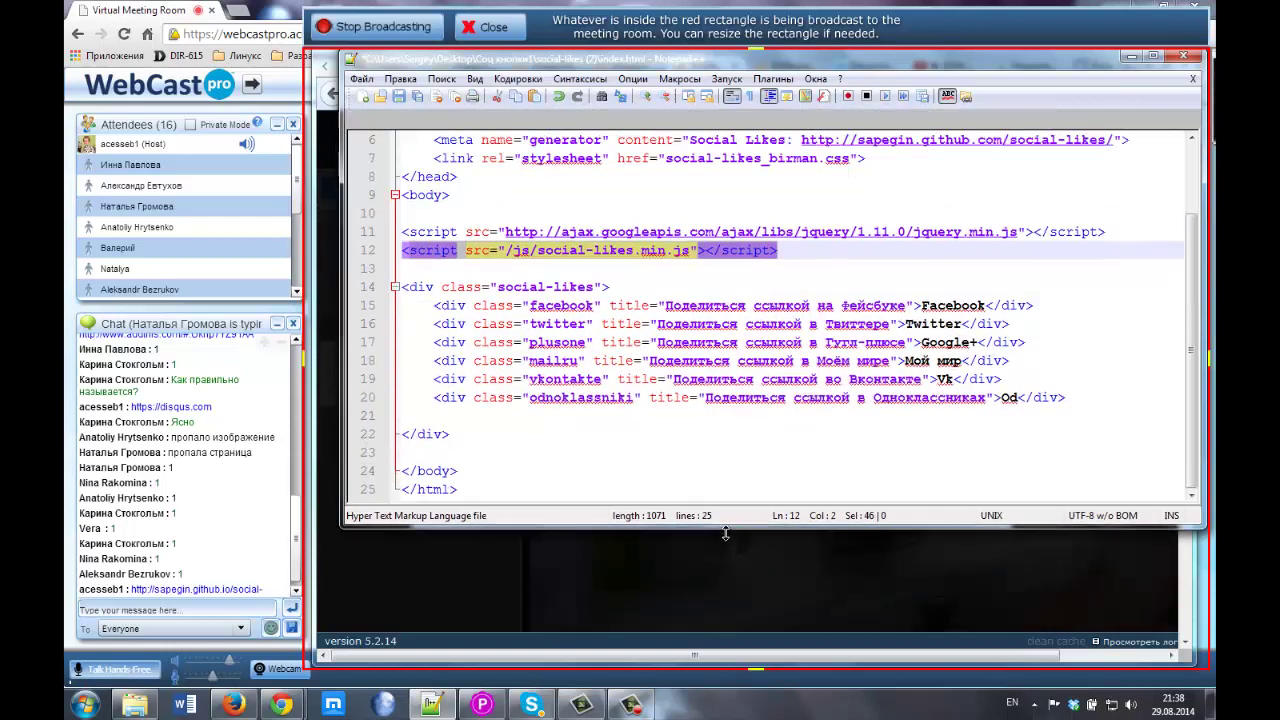
scroll(801, 374, up, 2)
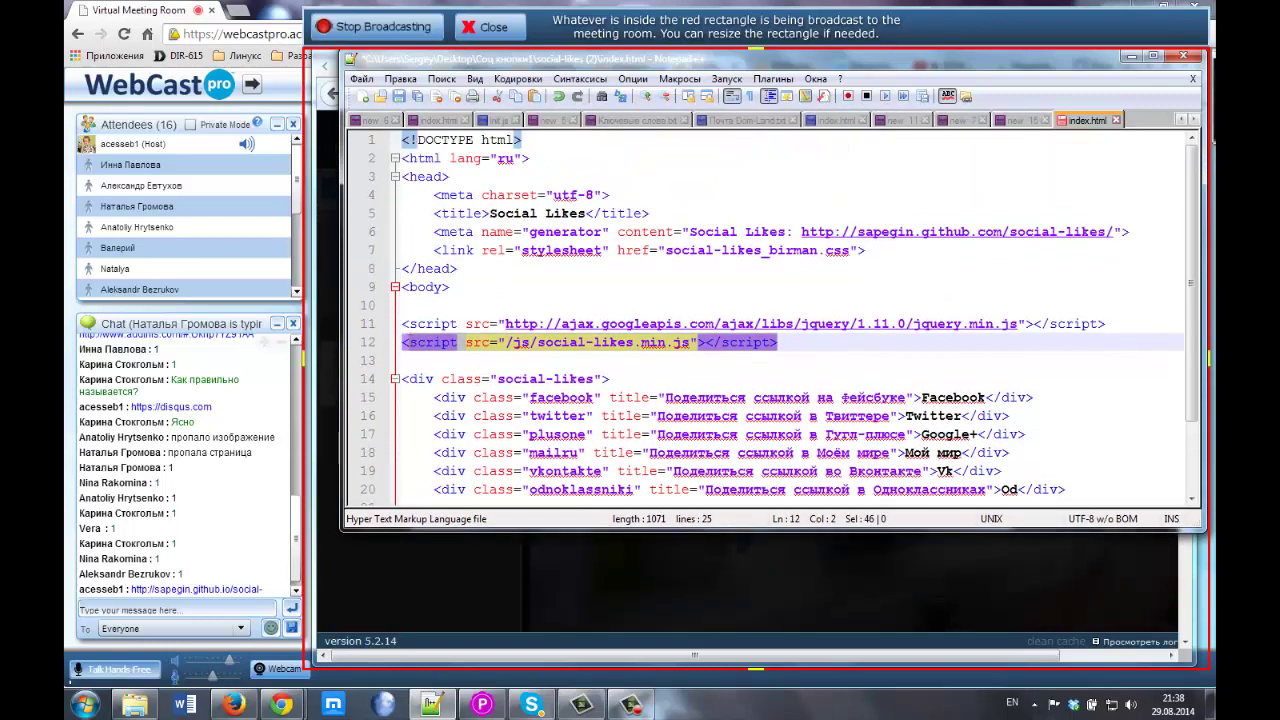
click(409, 342)
drag(409, 342, 778, 342)
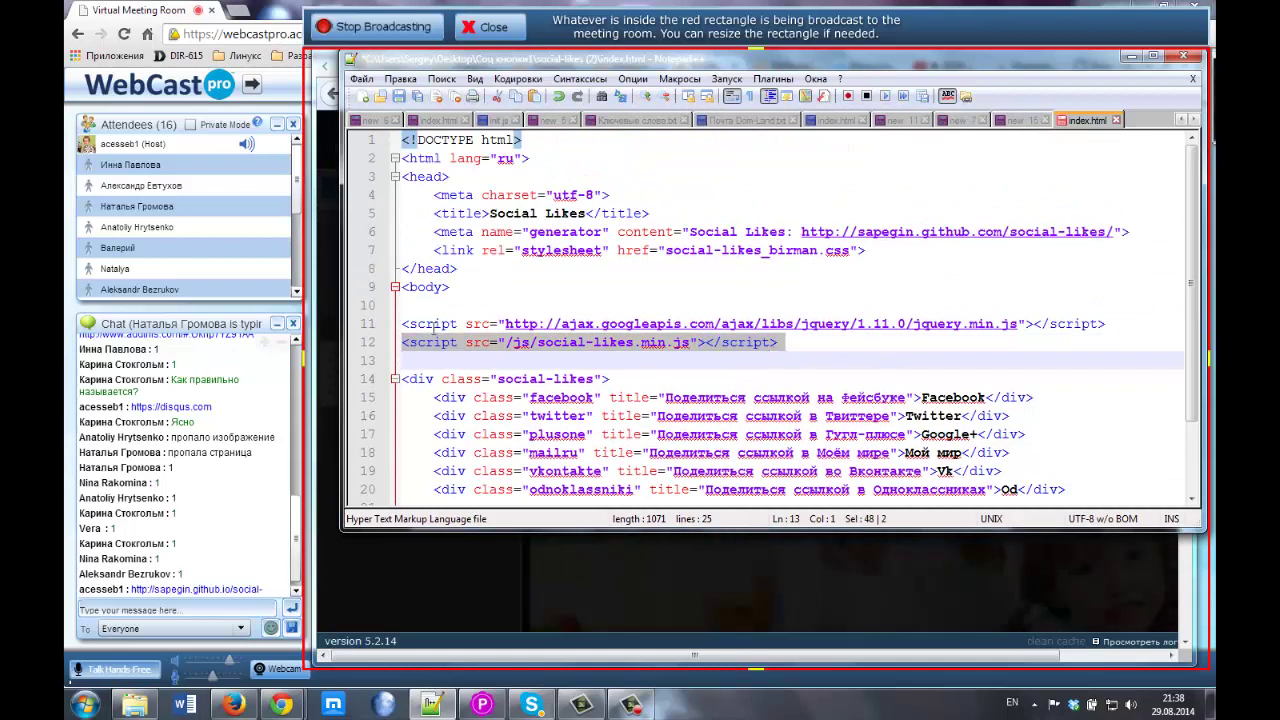
click(418, 323)
drag(481, 323, 726, 325)
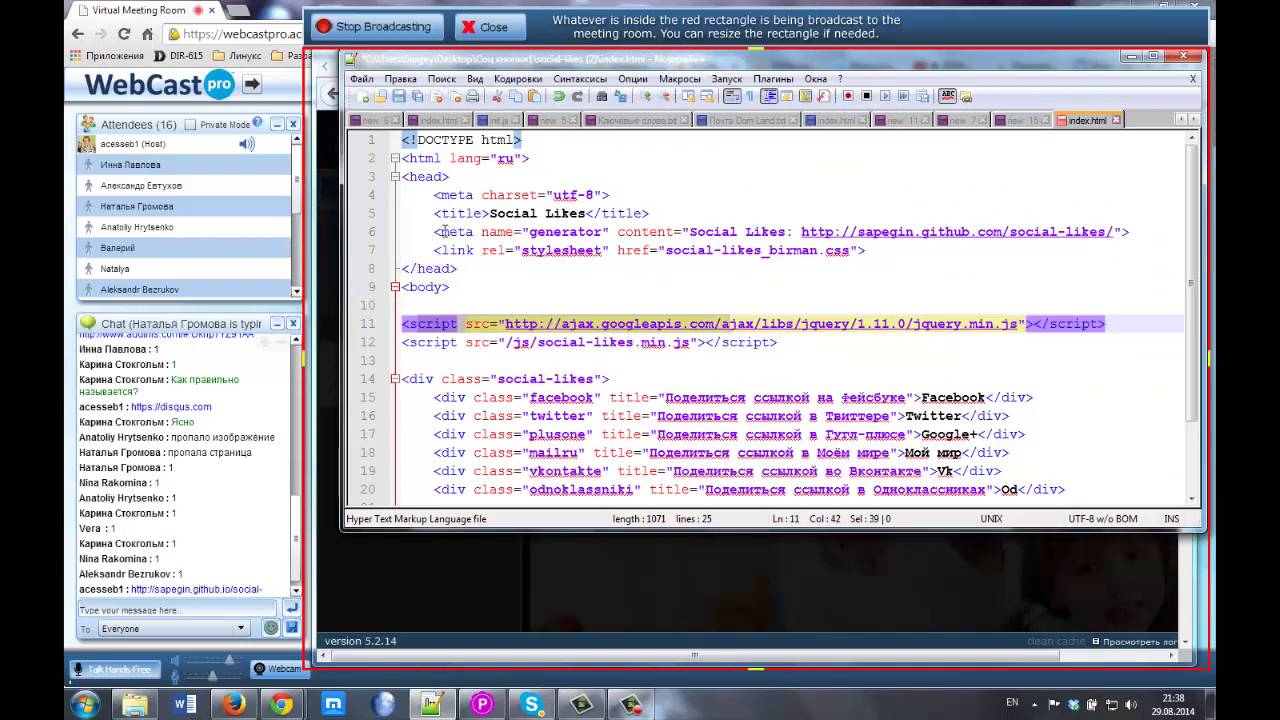
drag(435, 250, 871, 256)
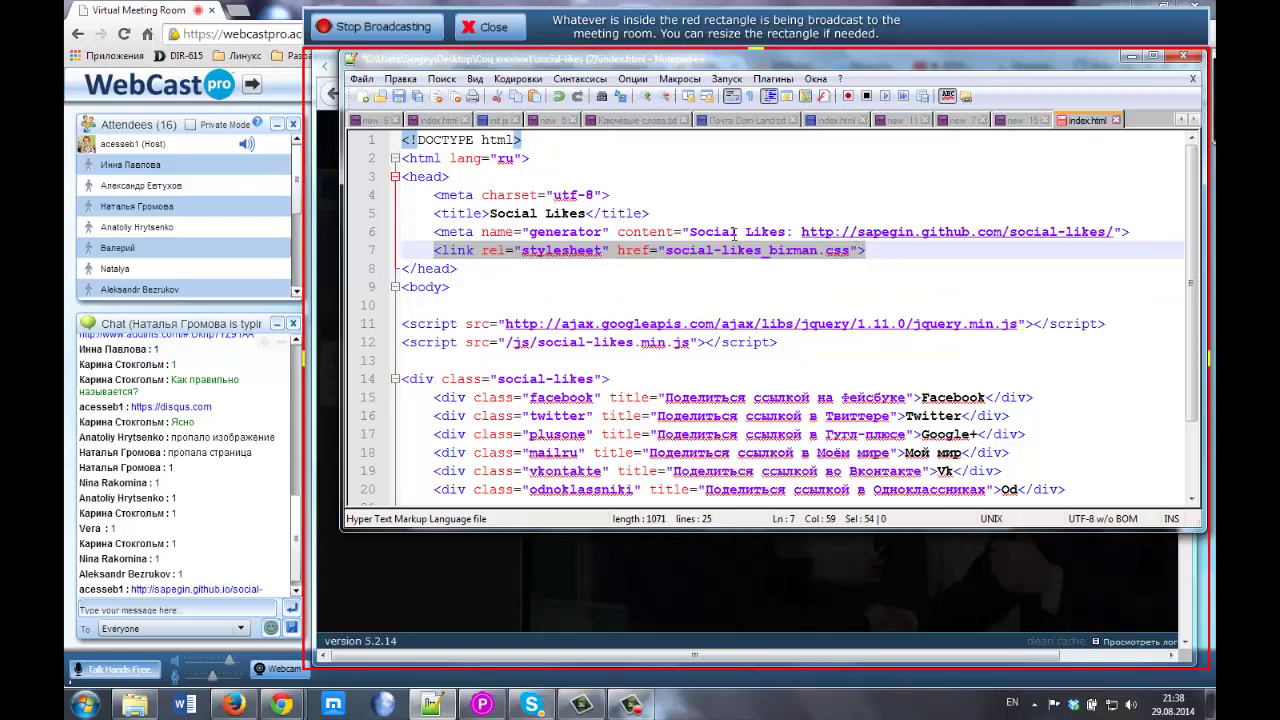
drag(745, 231, 1117, 233)
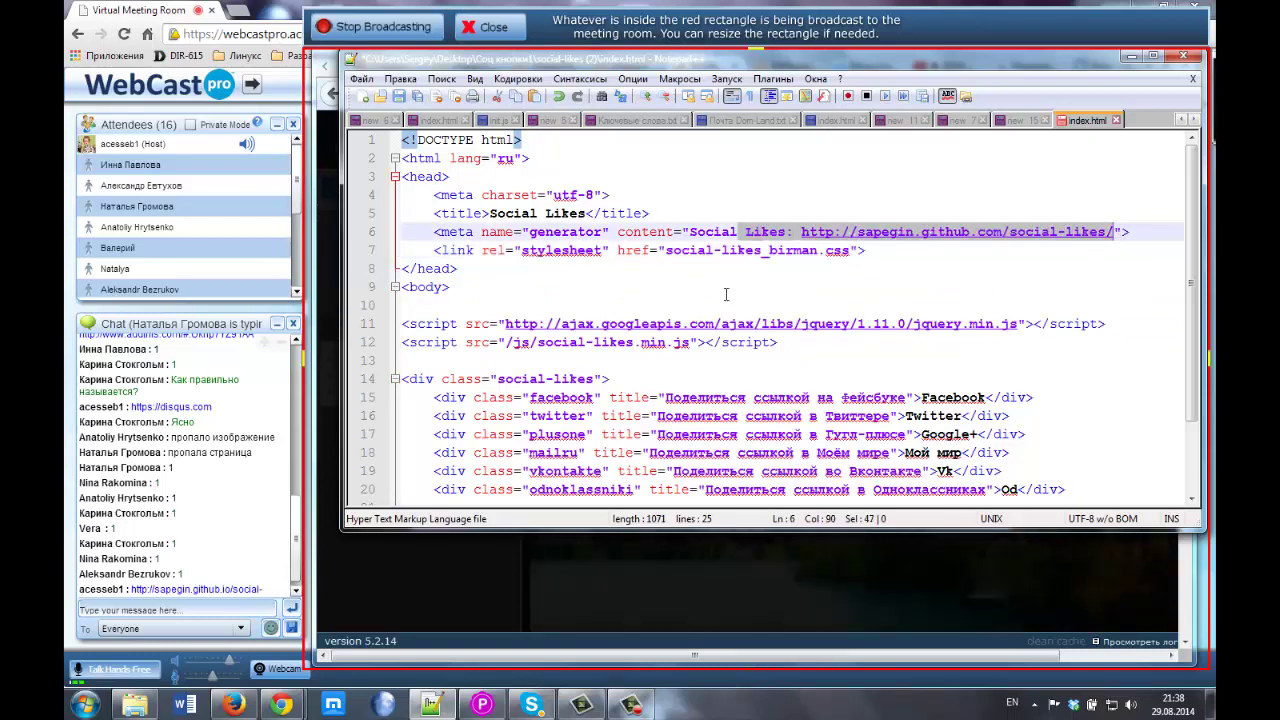
scroll(546, 283, down, 2)
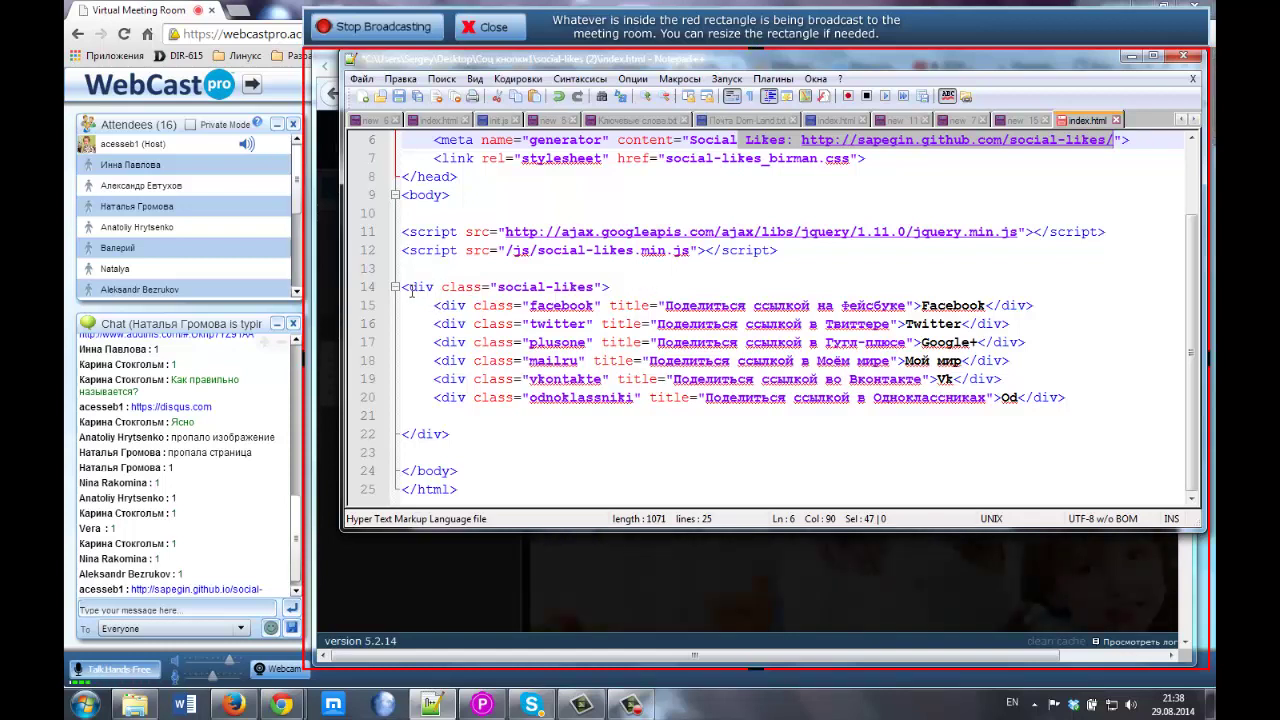
drag(403, 288, 449, 433)
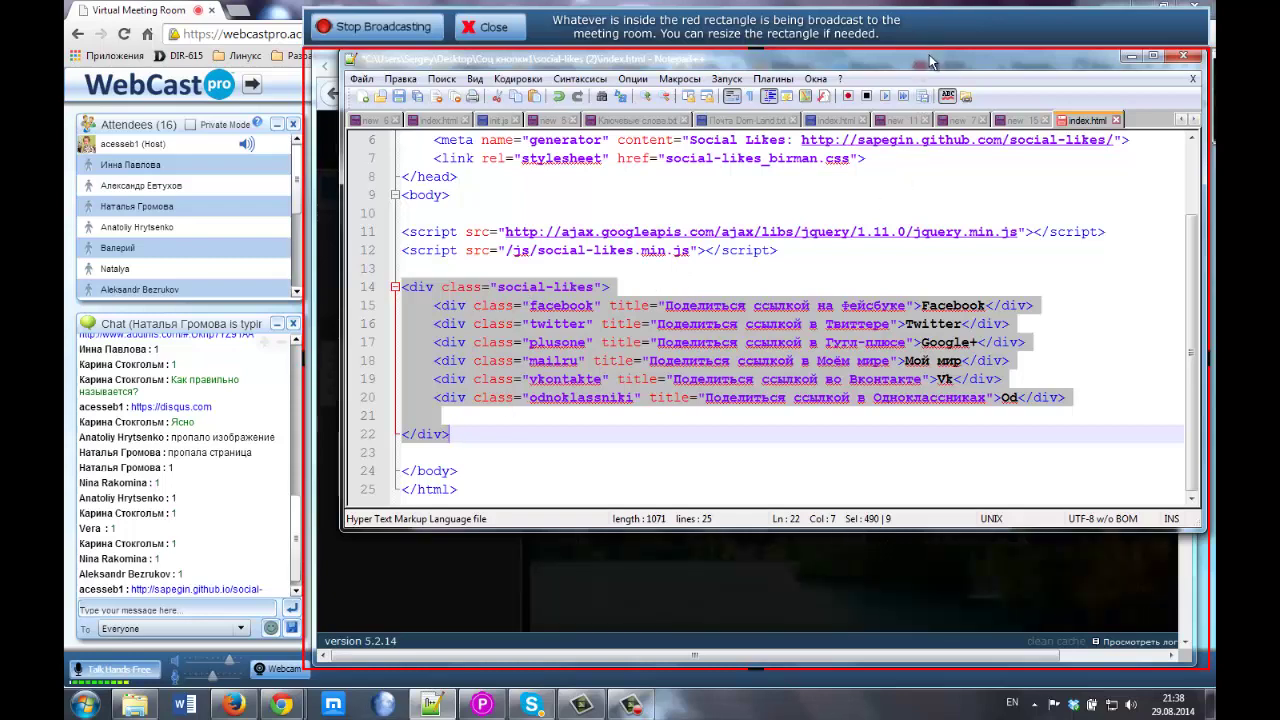
Switch to the RVSiteBuilder page editor in the browser and open the HTML source at the Facebook button text, with the source area enlarged
drag(929, 54, 912, 160)
click(743, 82)
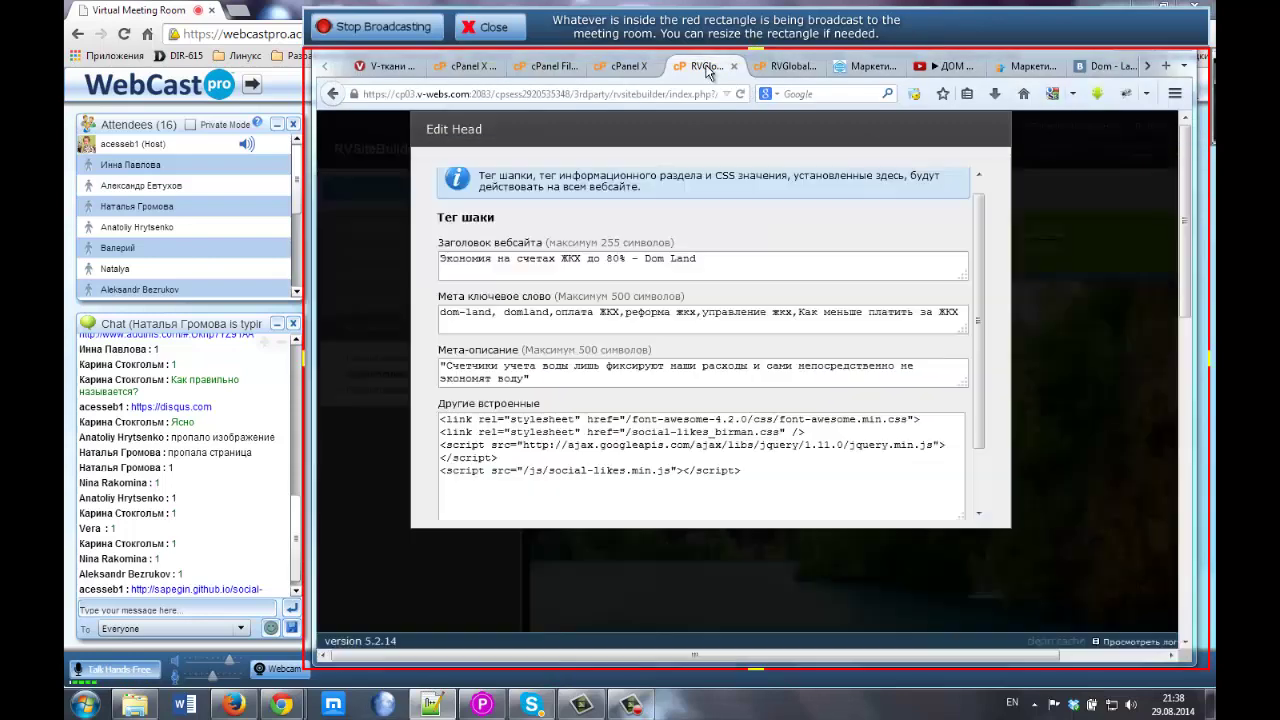
click(772, 66)
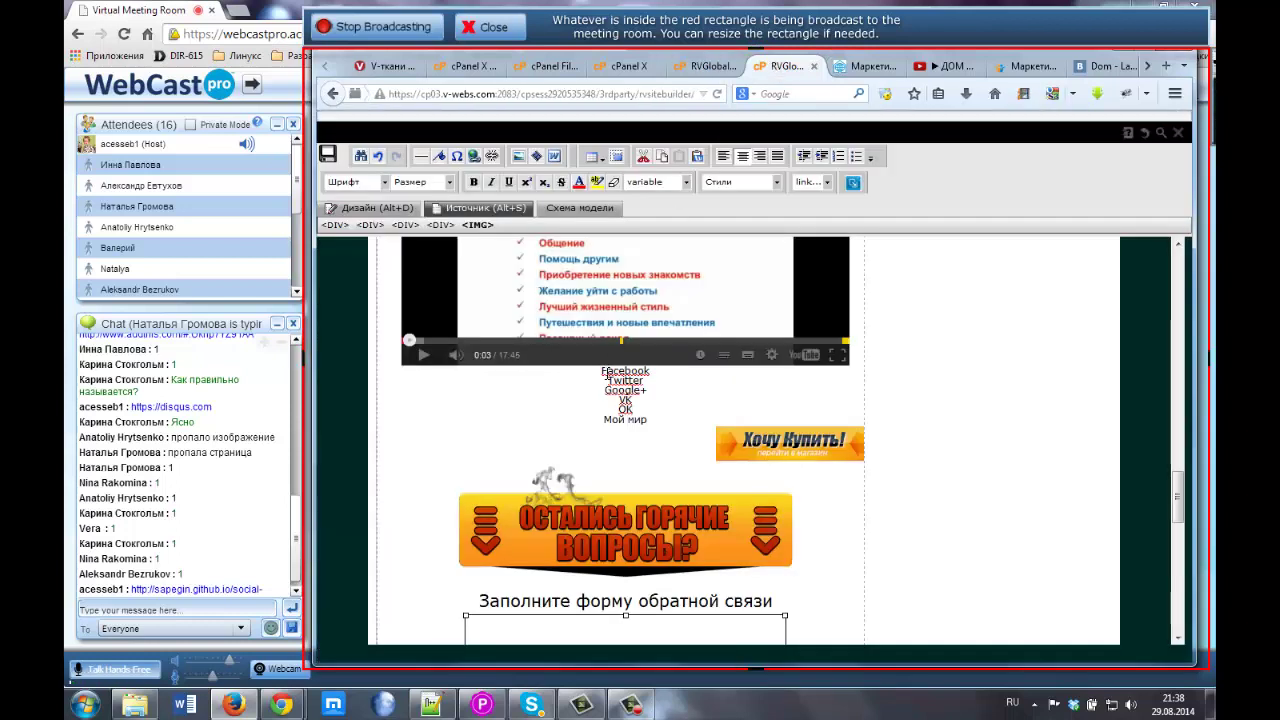
click(605, 373)
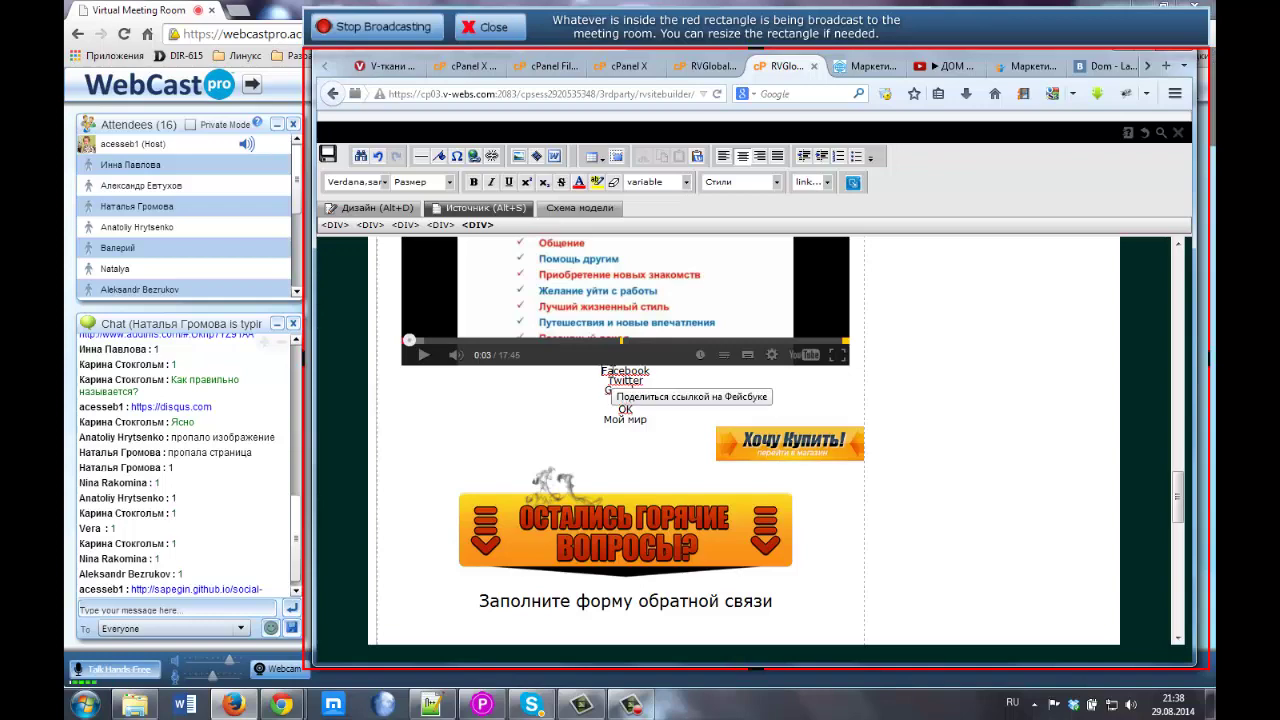
click(459, 210)
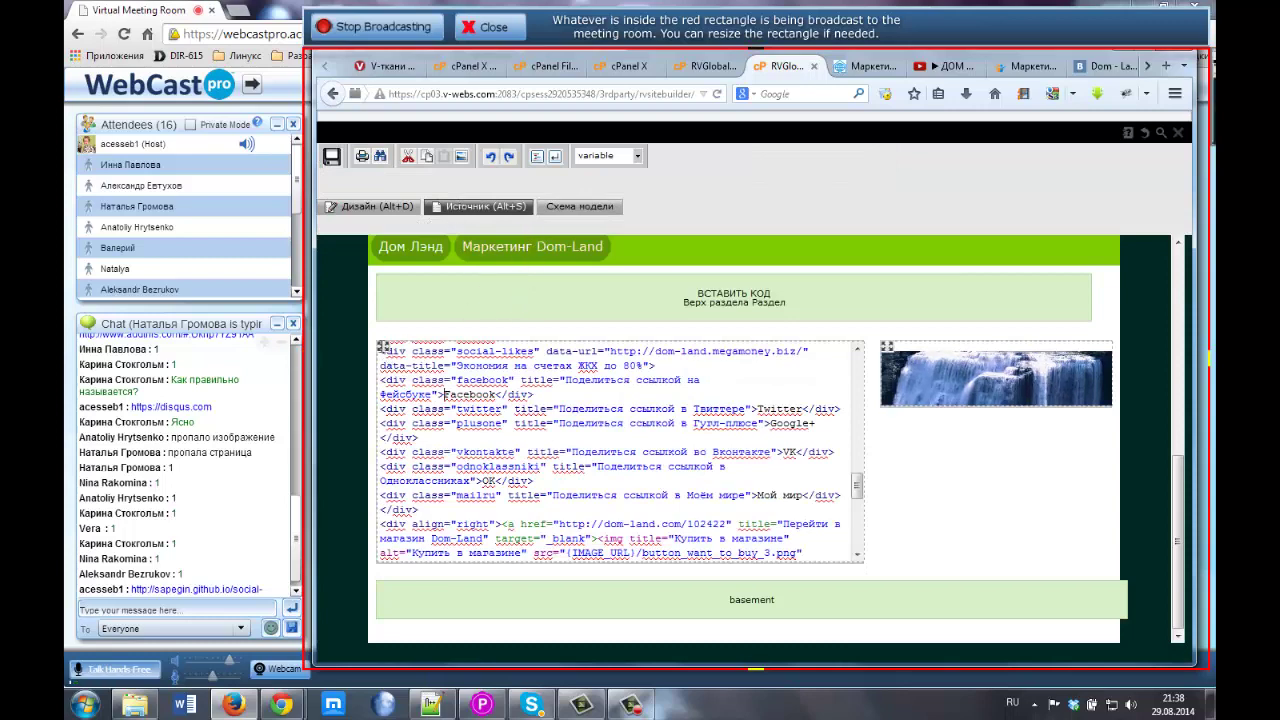
click(383, 347)
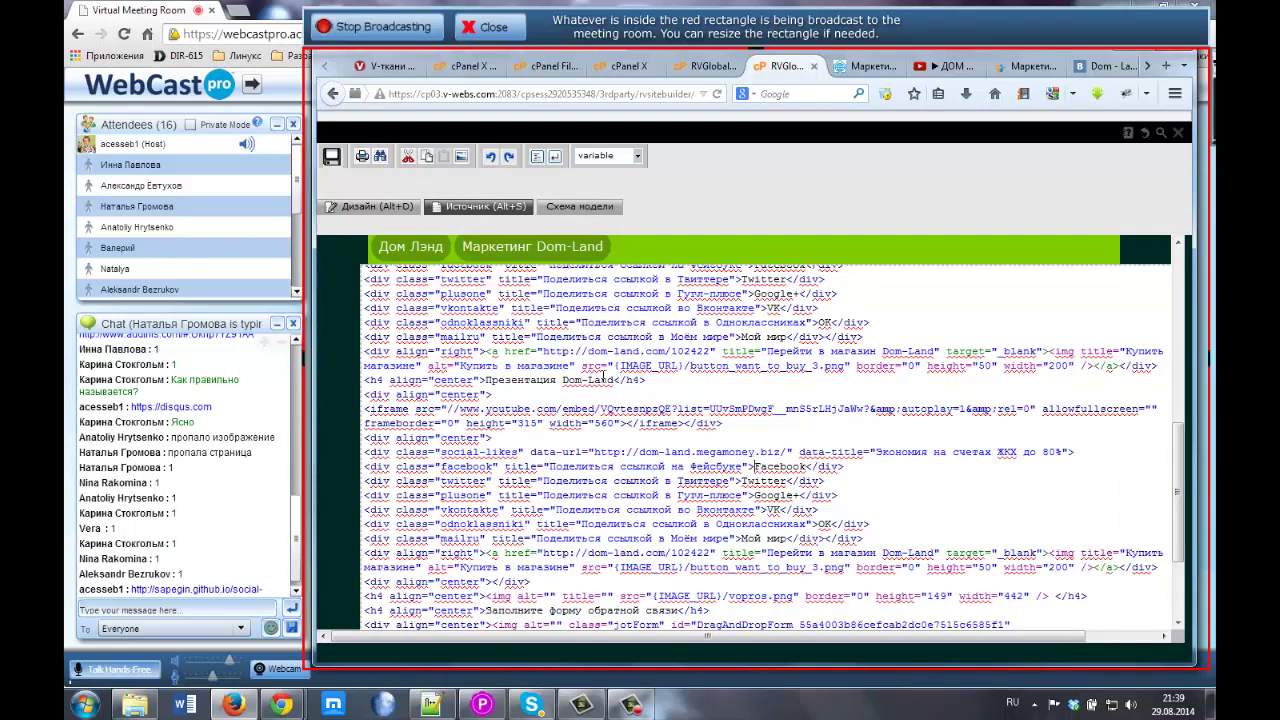
Highlight the social-likes block in the page source and shrink the Notepad++ window so both codes can be viewed together
scroll(614, 390, down, 2)
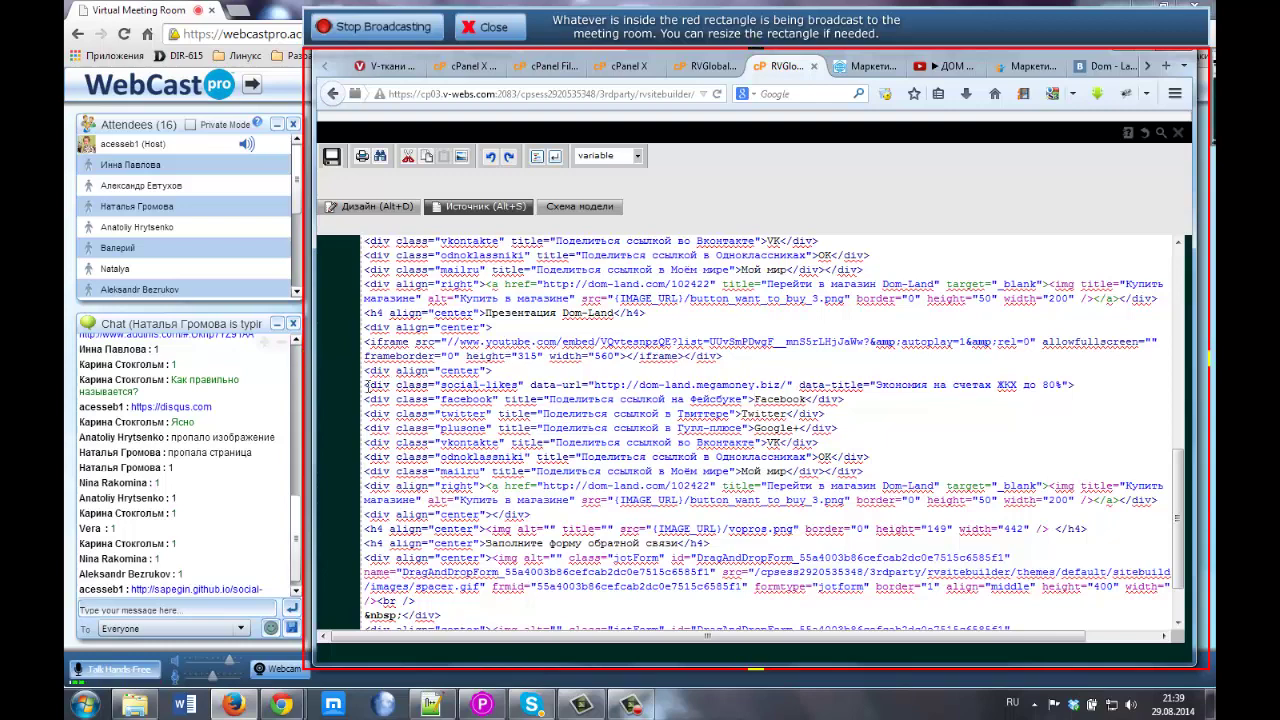
drag(368, 386, 883, 478)
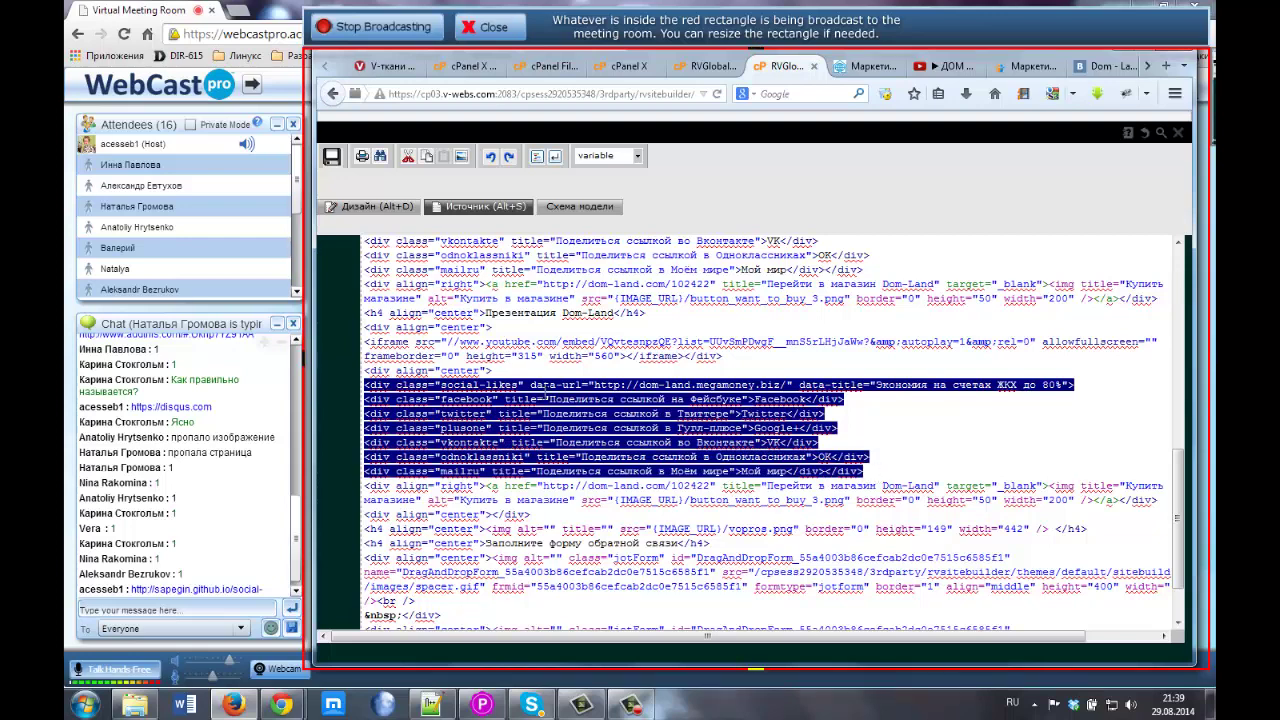
click(428, 706)
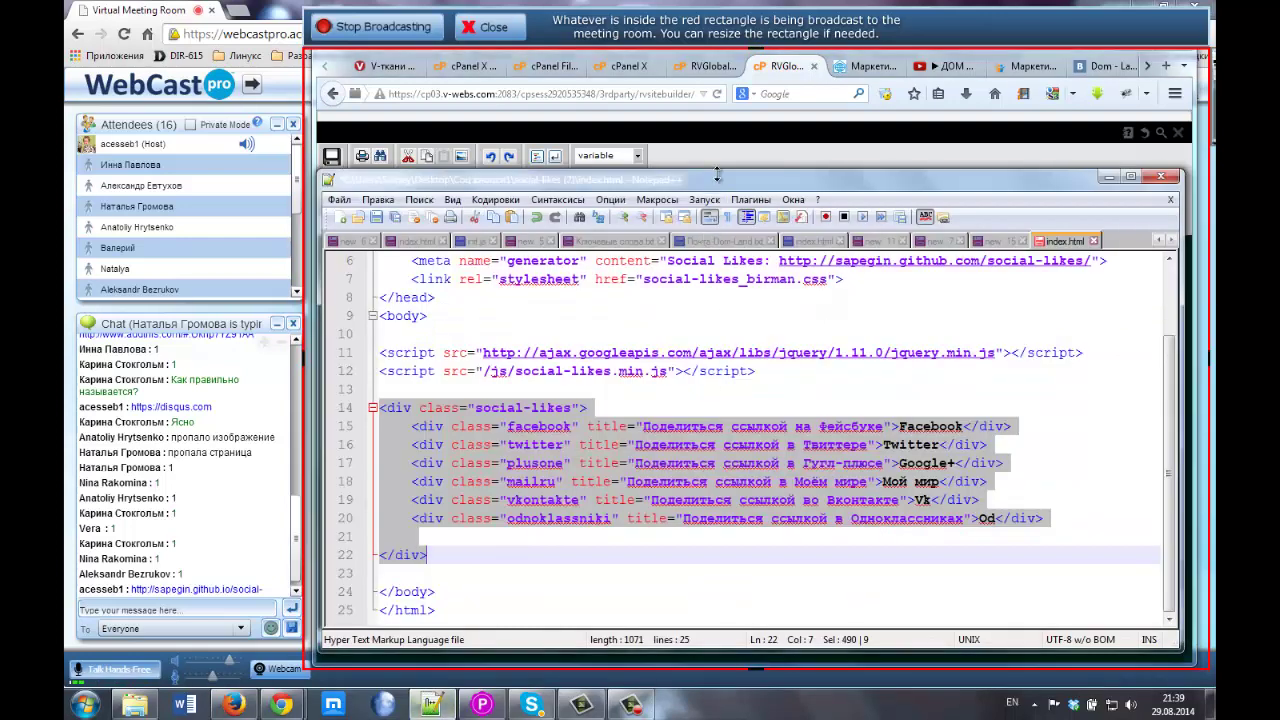
drag(718, 174, 710, 405)
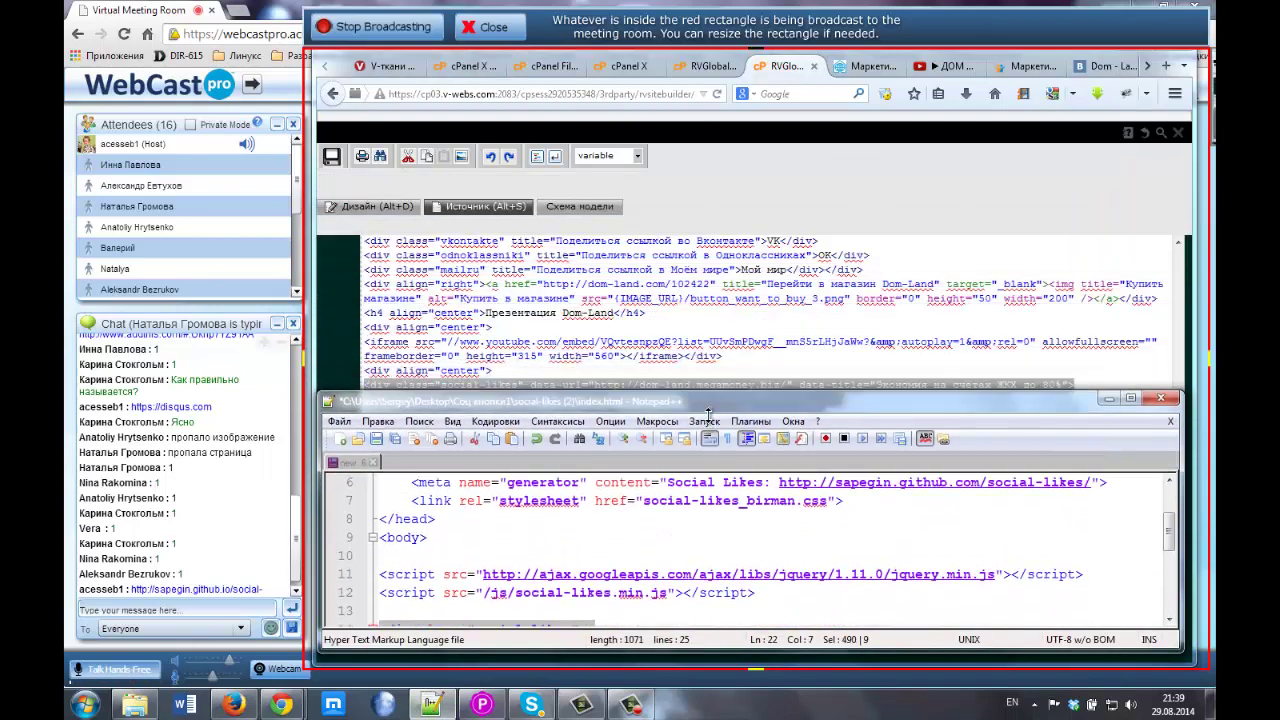
click(763, 328)
scroll(1180, 521, down, 2)
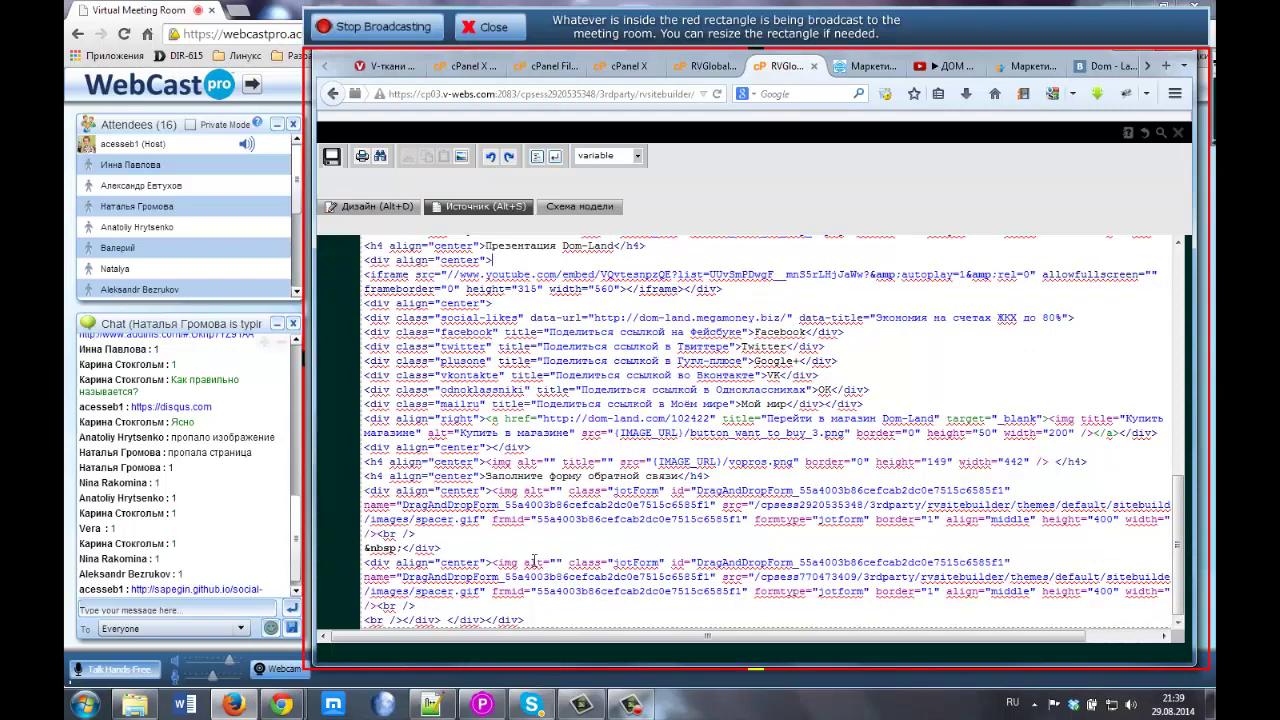
Compare the social-likes div lines of index.html in Notepad++ with the matching block in the page source
click(432, 704)
click(657, 570)
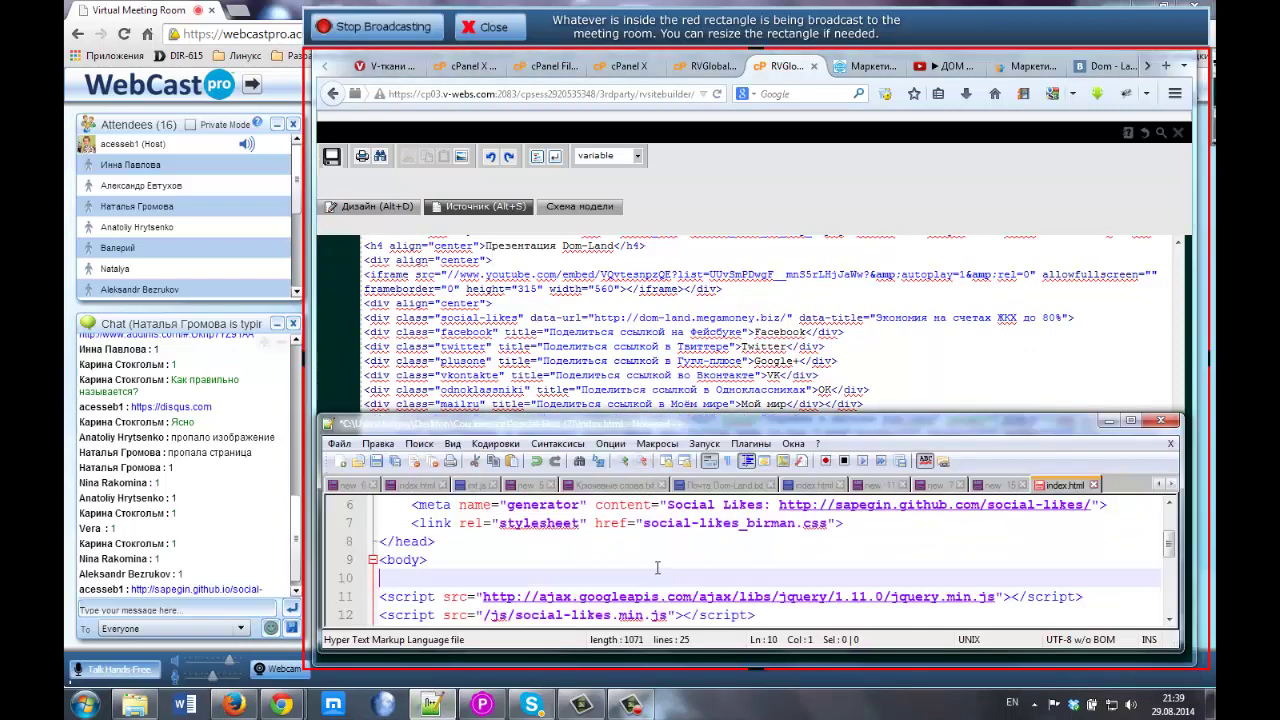
scroll(657, 568, down, 3)
scroll(657, 568, up, 1)
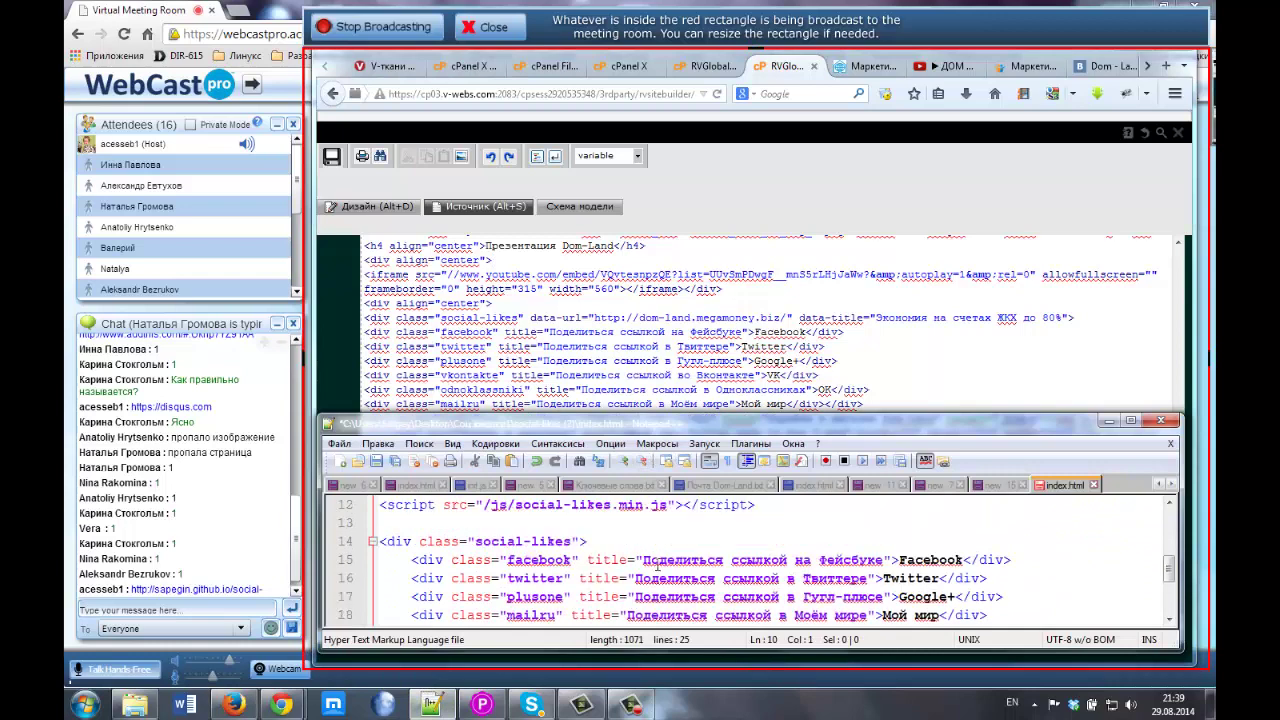
drag(536, 421, 513, 410)
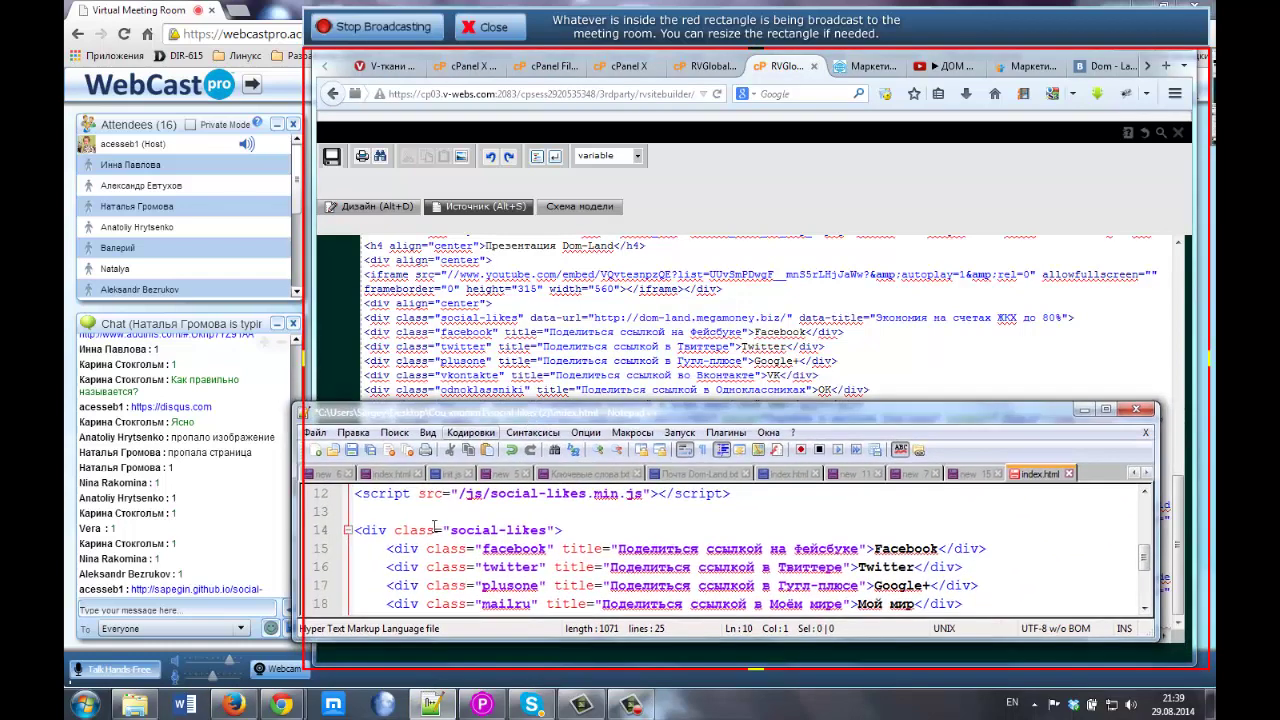
drag(386, 549, 970, 549)
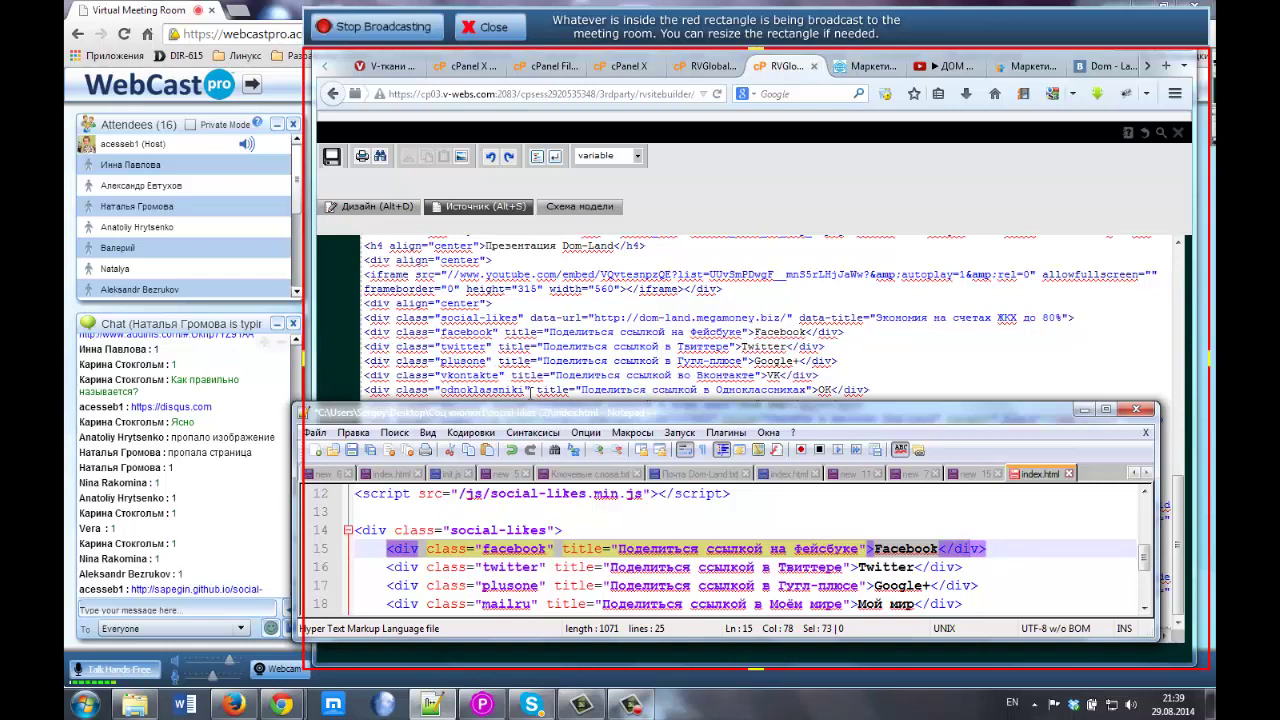
click(583, 528)
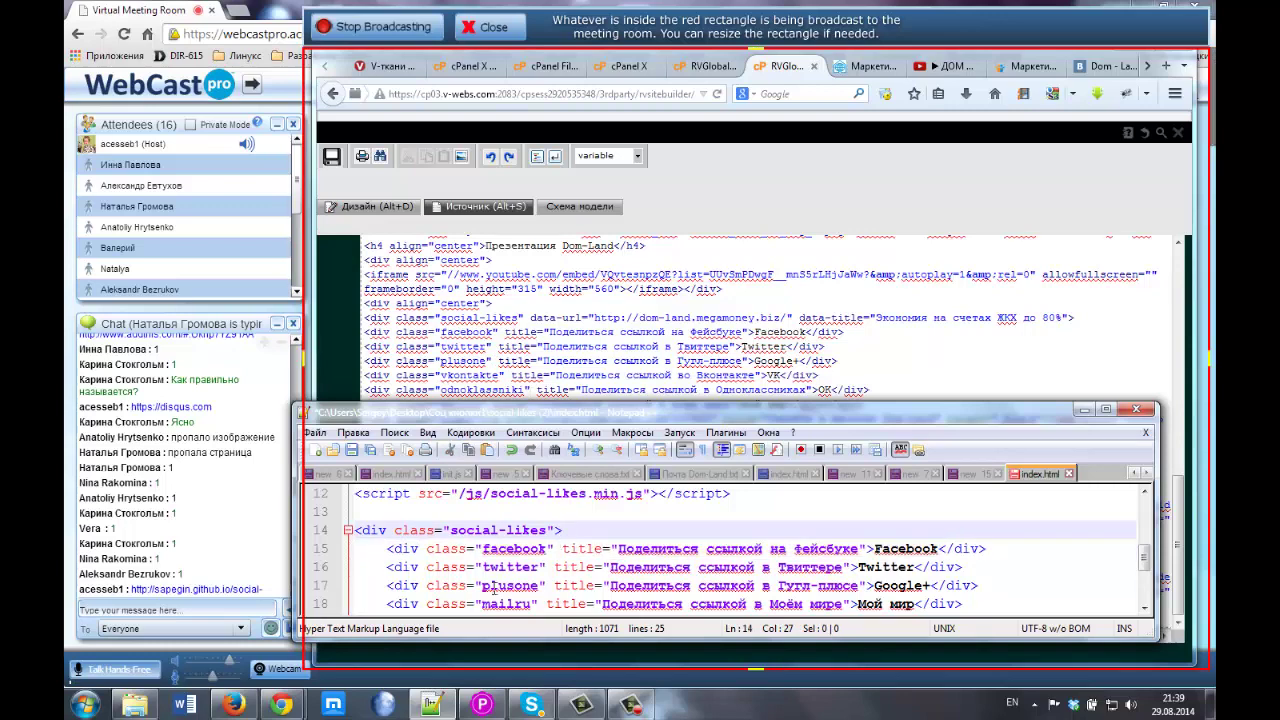
scroll(490, 572, down, 1)
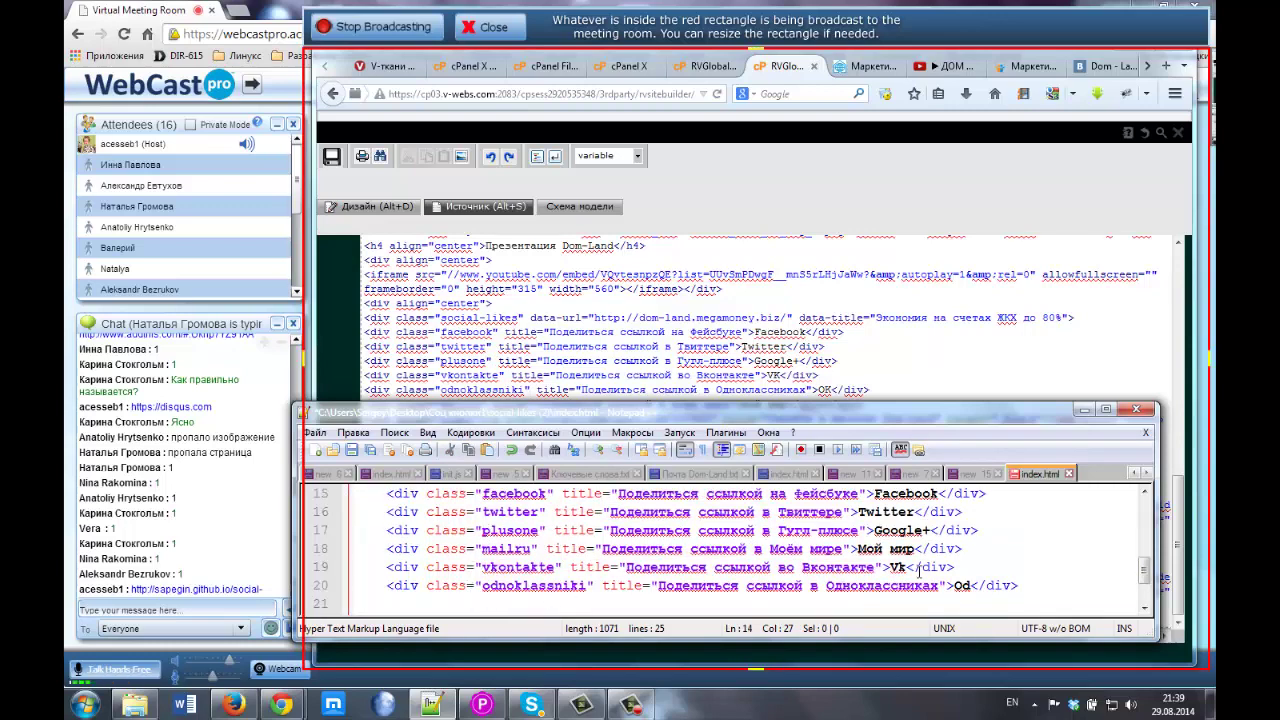
Examine the social-likes block with its centering div in the page source, and return to index.html in Notepad++
click(582, 320)
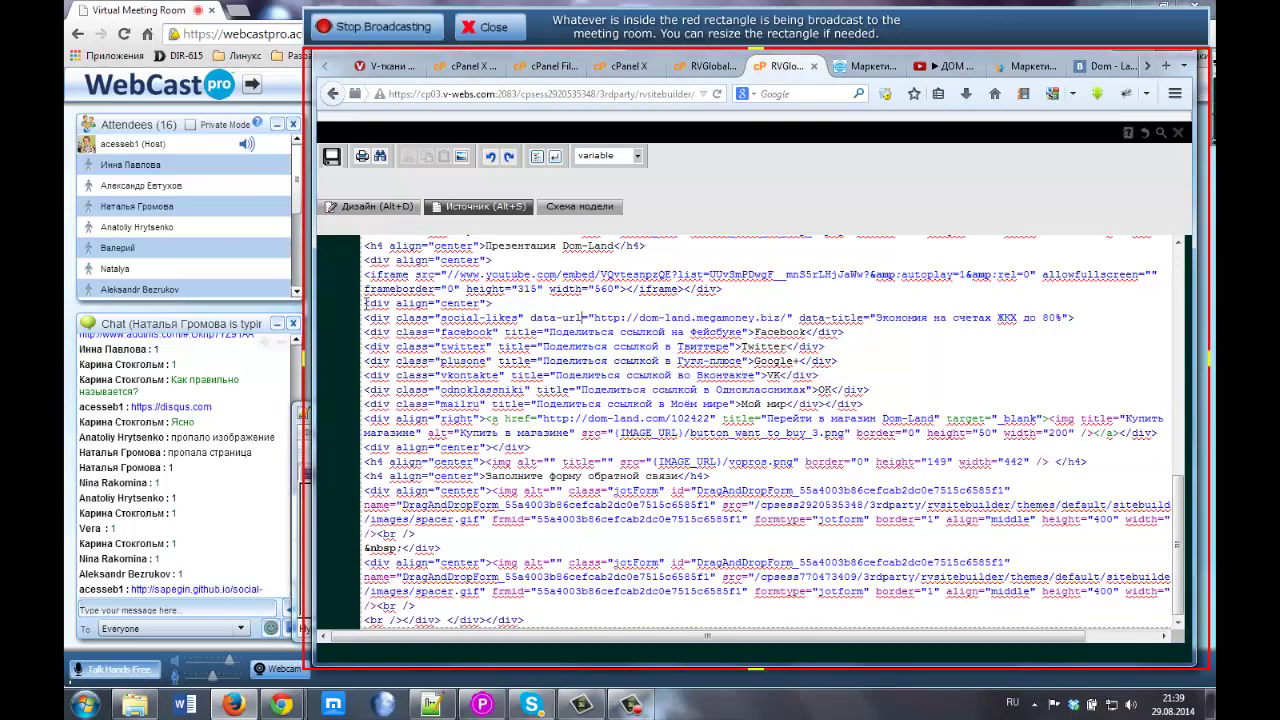
drag(366, 302, 867, 404)
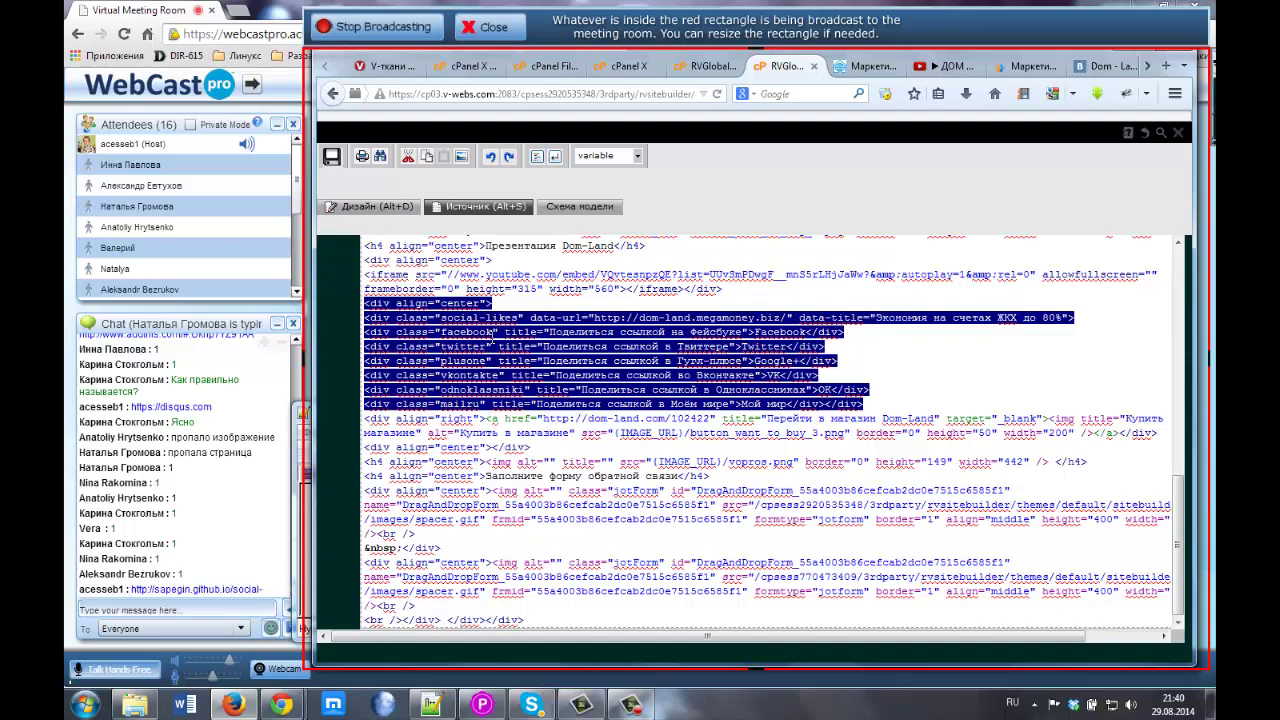
click(511, 333)
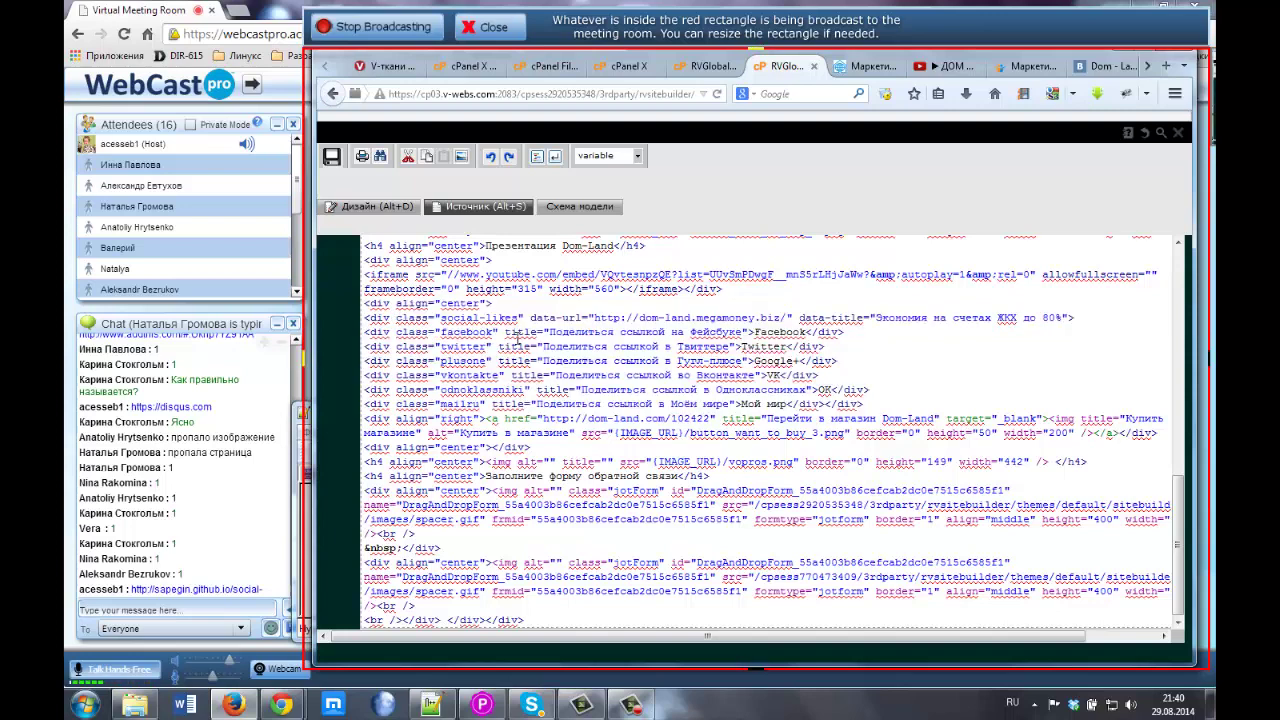
click(431, 705)
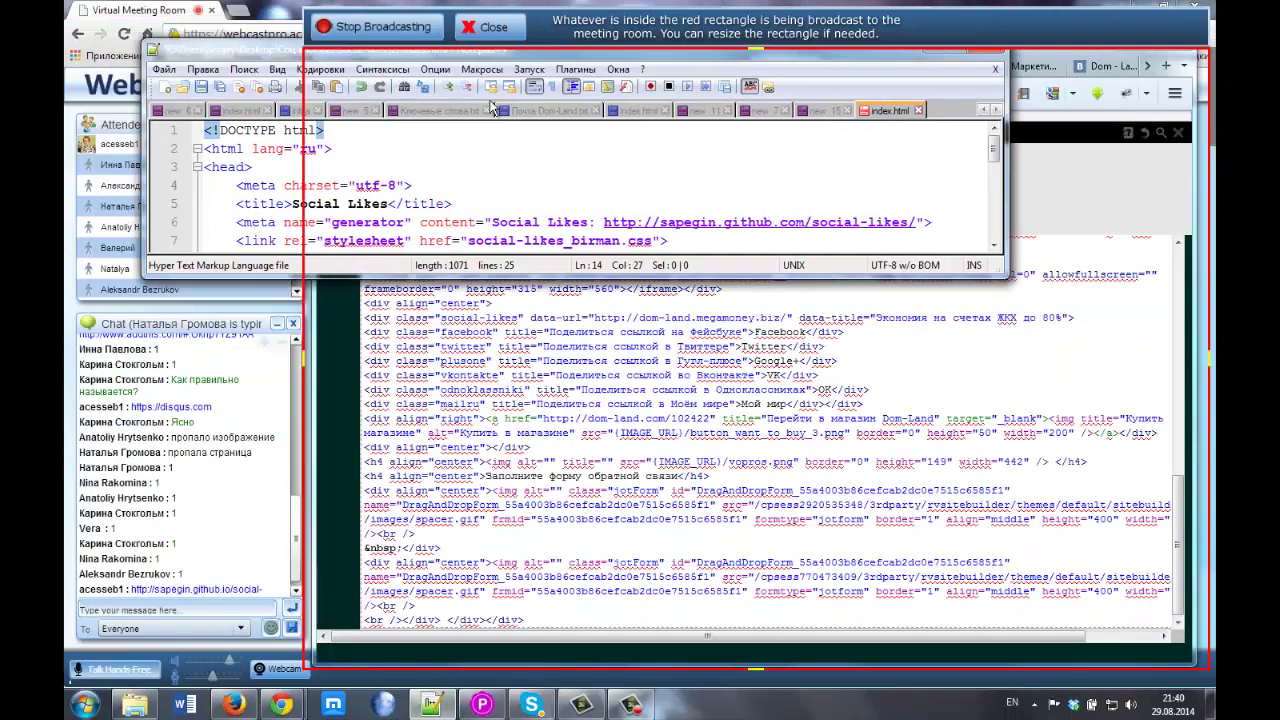
Enlarge the Notepad++ window and highlight the stylesheet link, both script lines and the social-likes block in index.html for review
drag(150, 8, 407, 55)
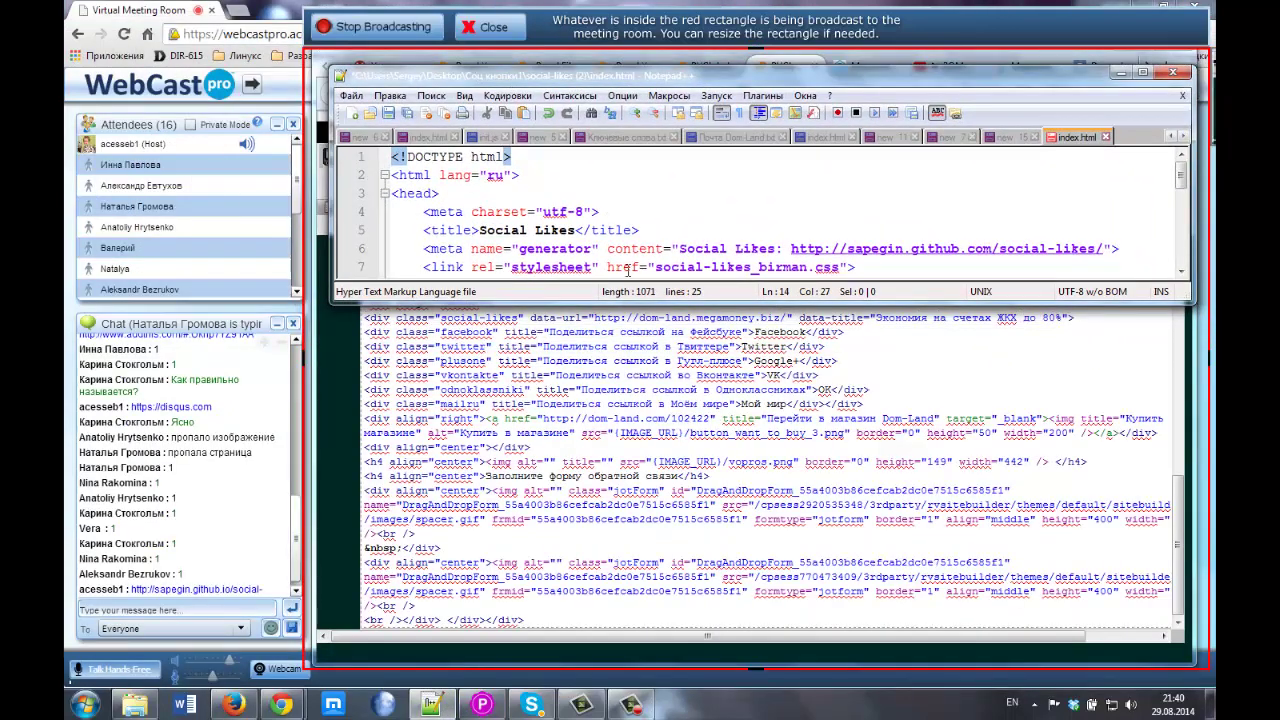
drag(650, 302, 650, 556)
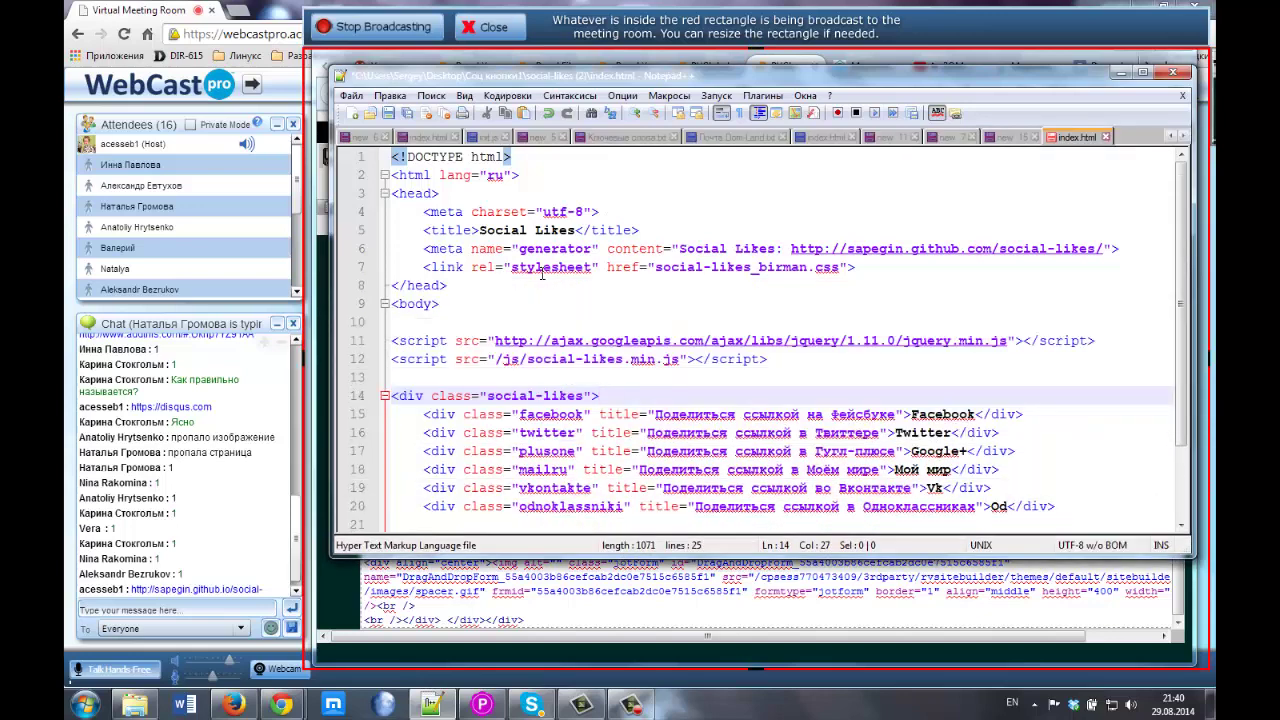
drag(423, 267, 870, 272)
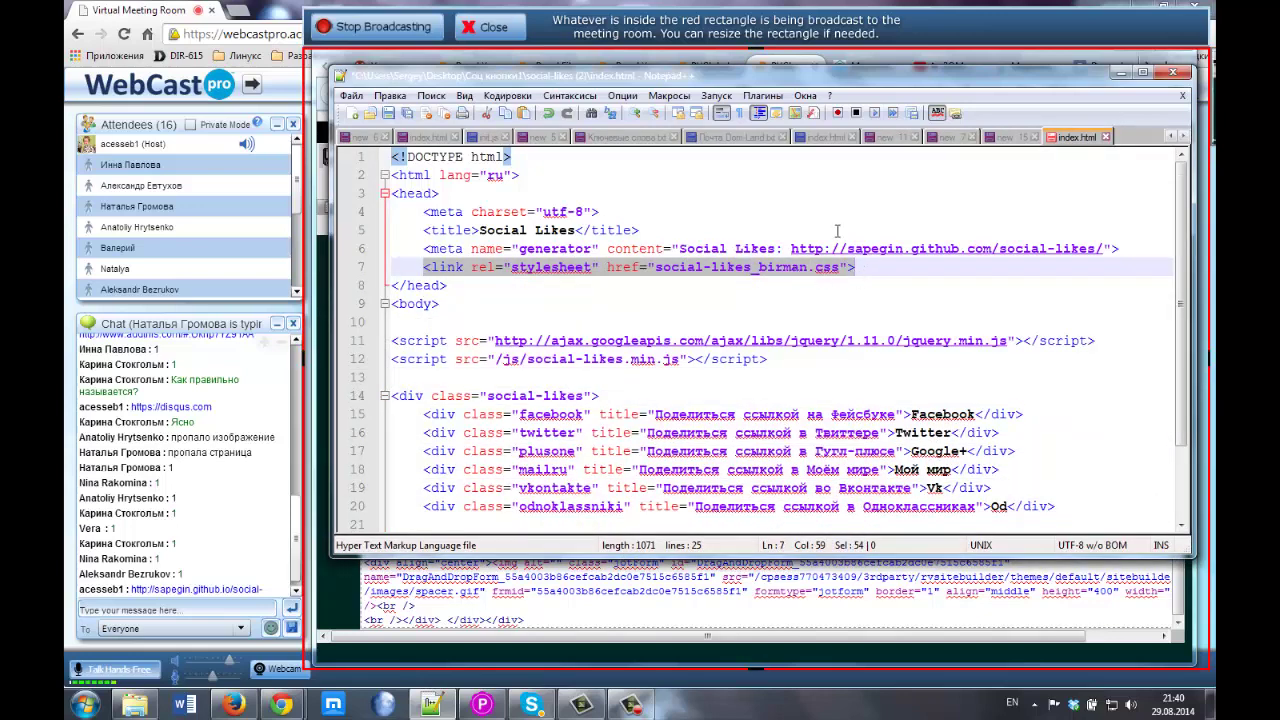
click(399, 359)
drag(399, 359, 770, 360)
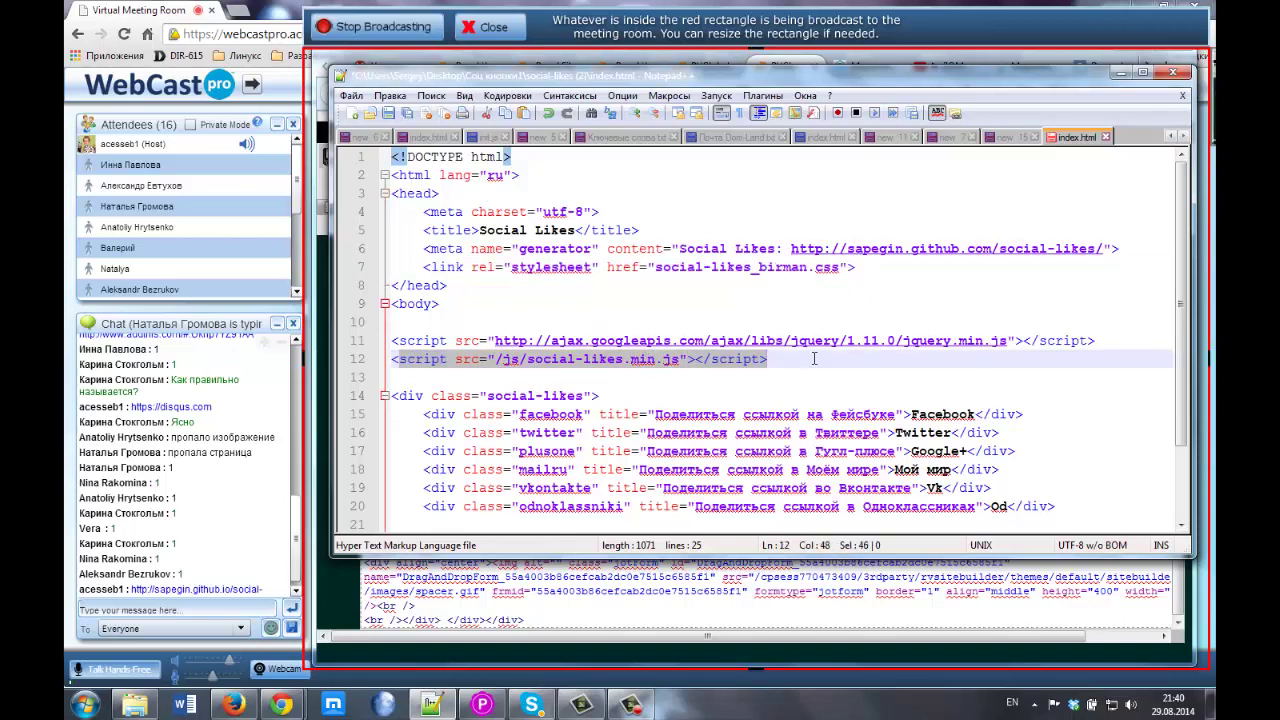
drag(1133, 340, 390, 340)
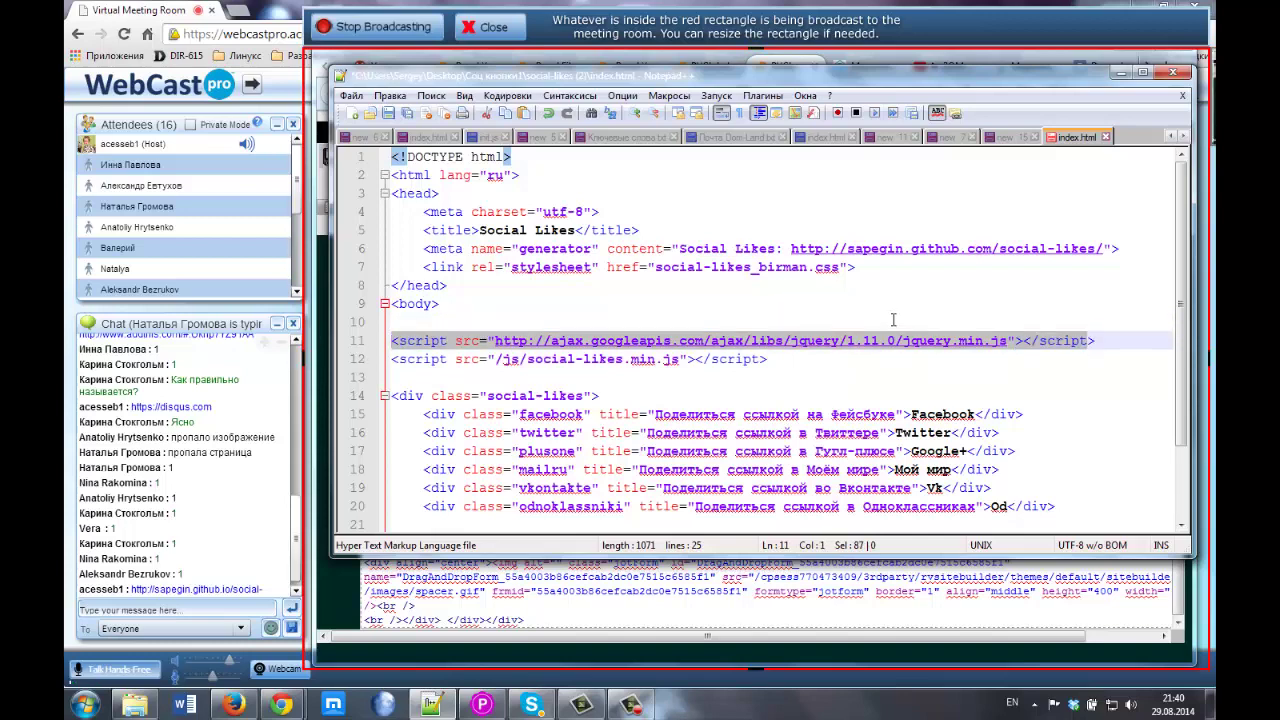
scroll(568, 390, down, 2)
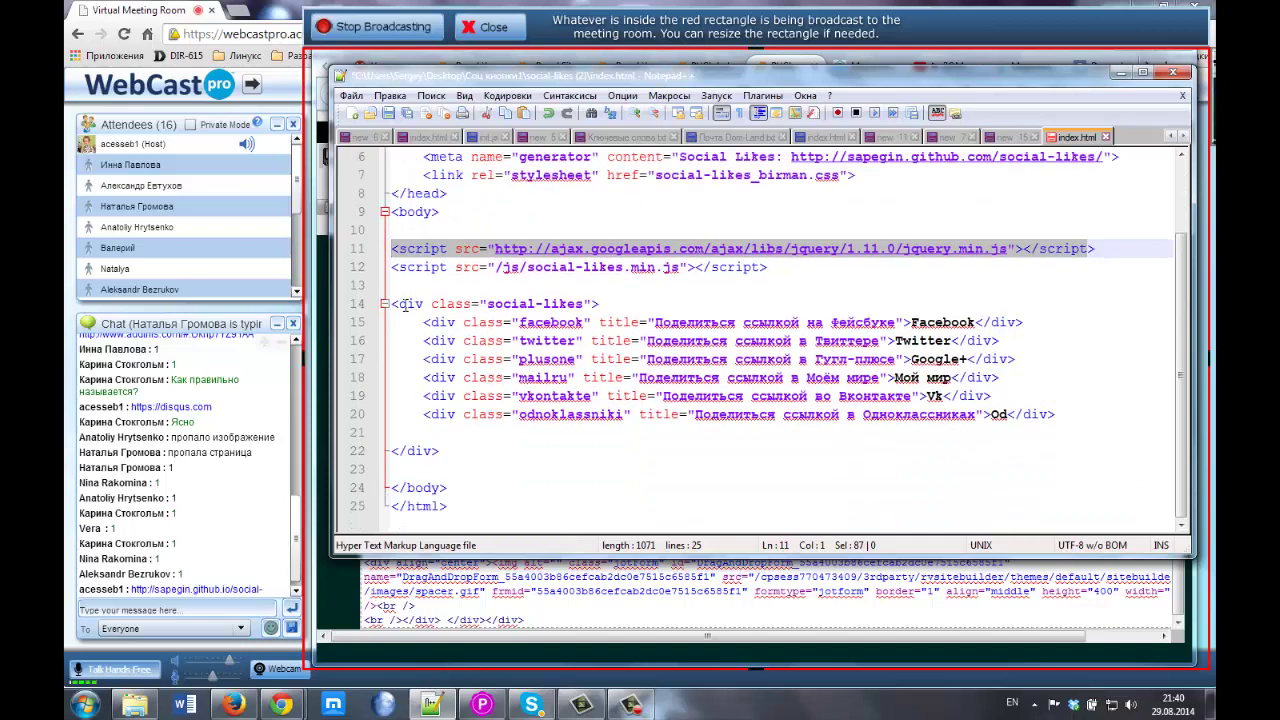
drag(394, 304, 463, 425)
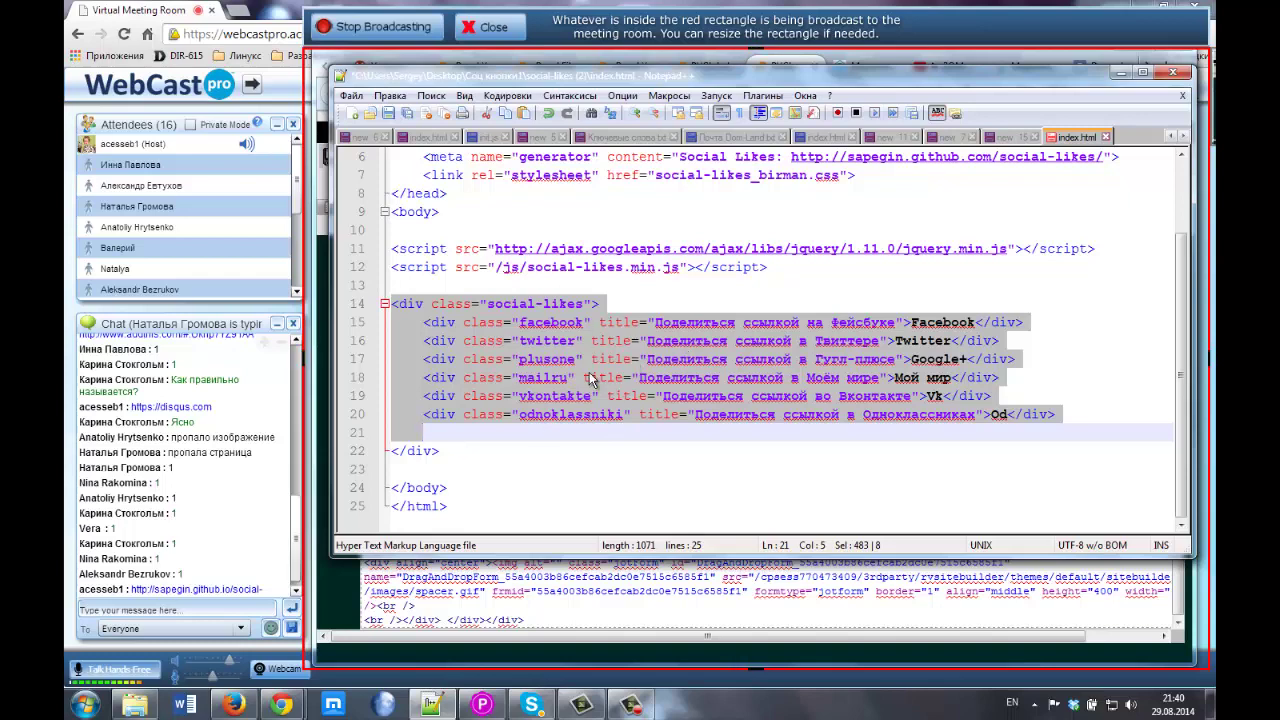
Return to RVSiteBuilder in the browser, review the site-wide header code in the Edit Head dialog and close it
click(787, 68)
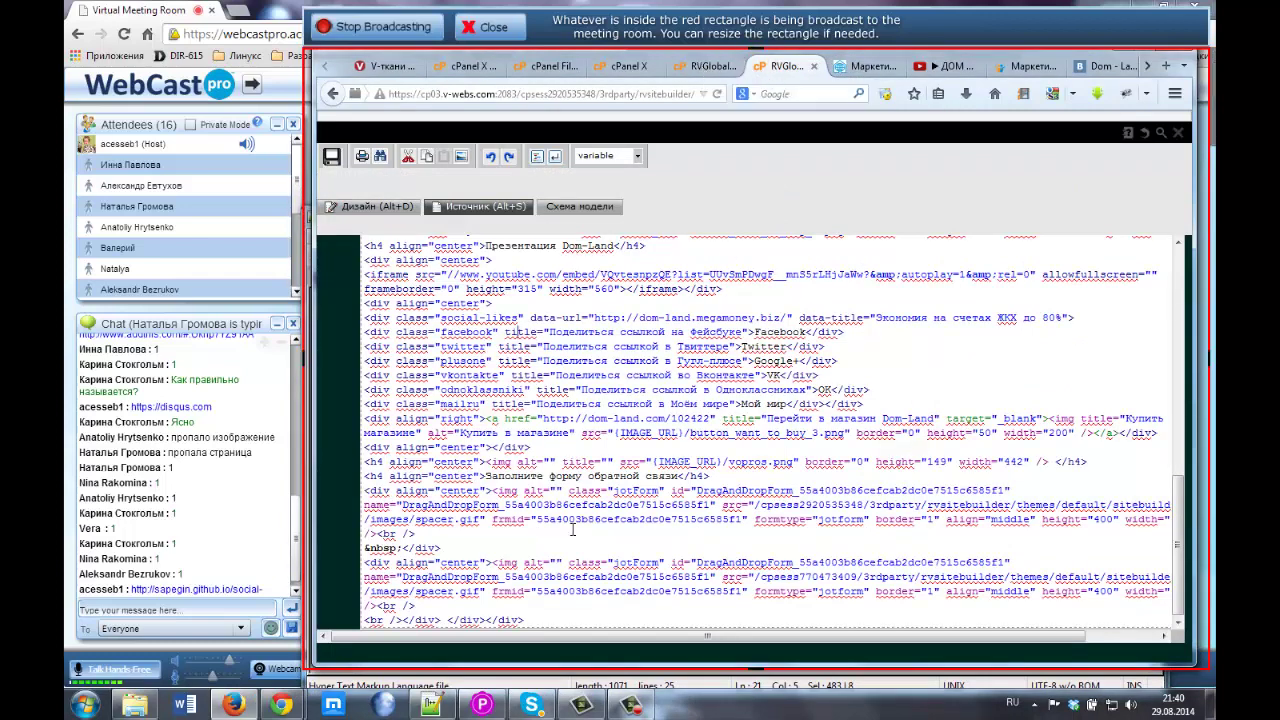
click(703, 68)
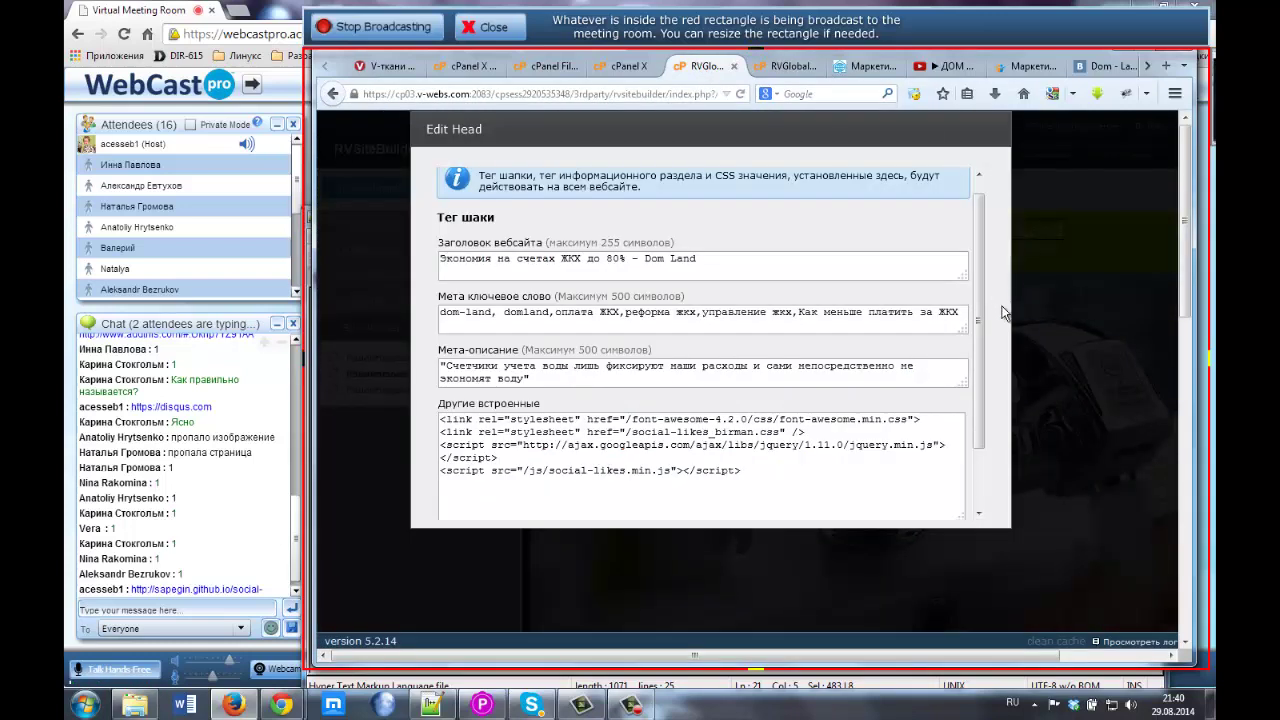
scroll(993, 411, up, 1)
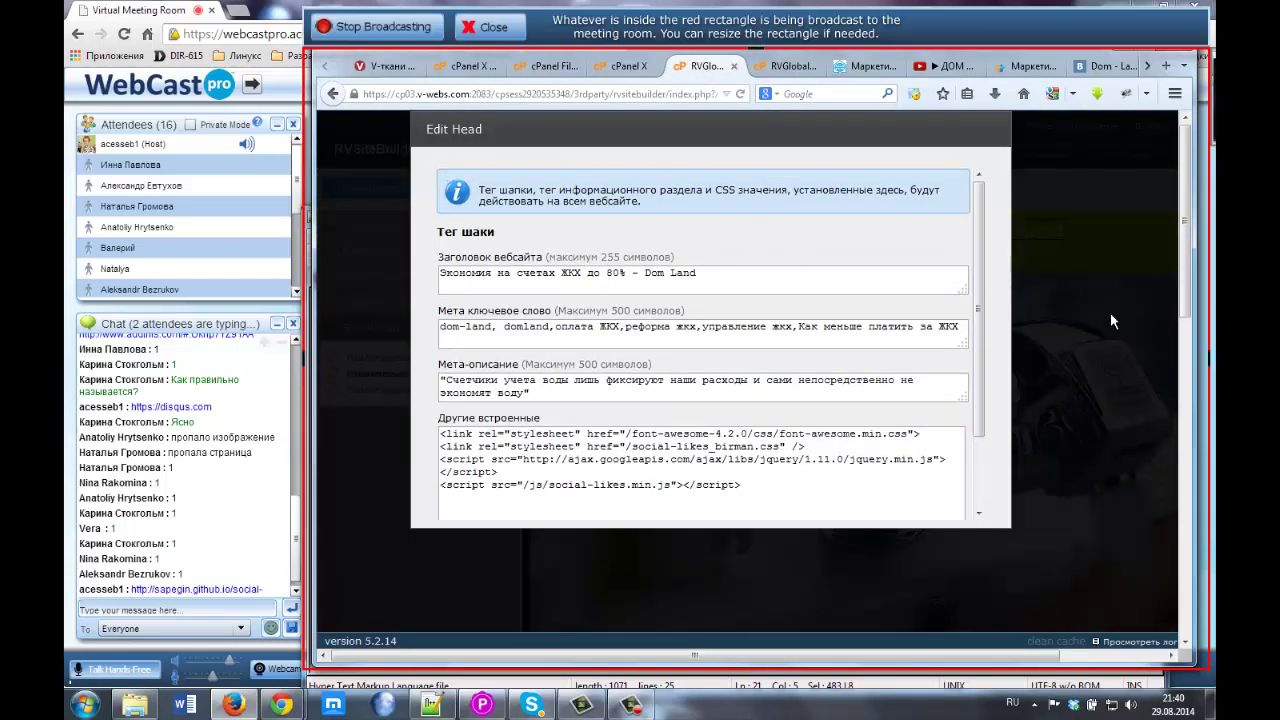
scroll(1018, 388, down, 5)
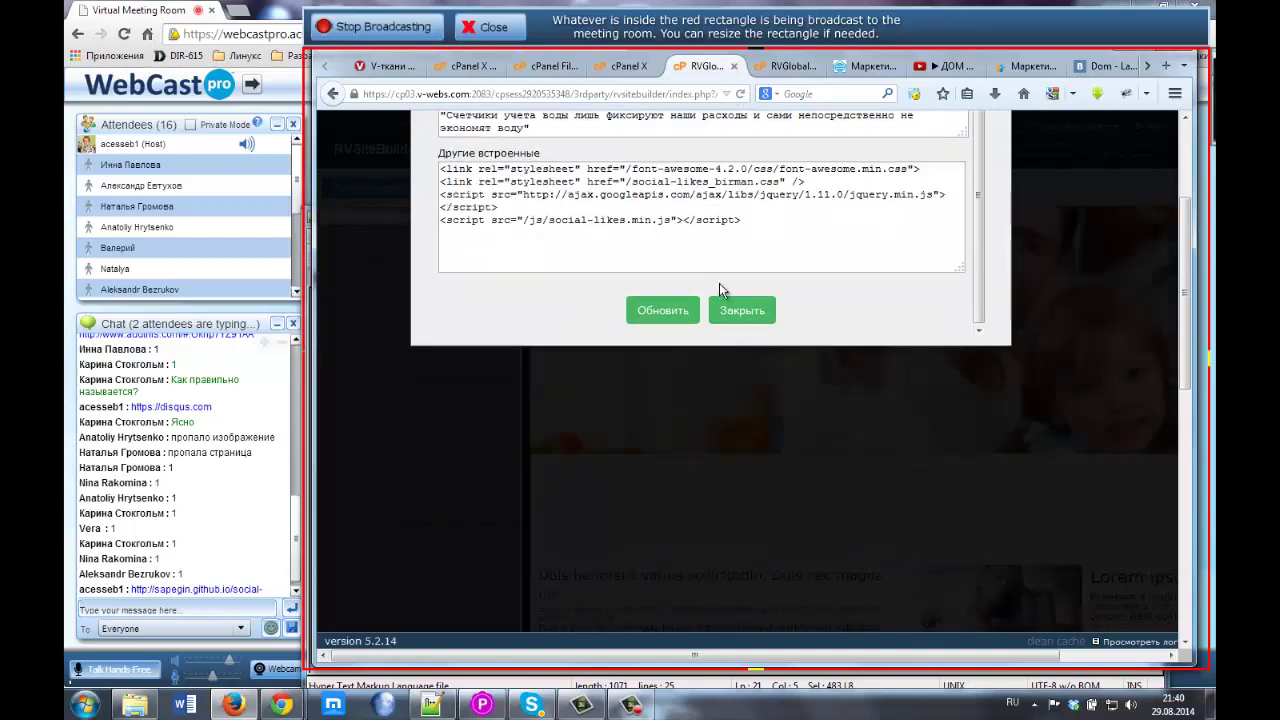
click(743, 311)
scroll(830, 383, up, 4)
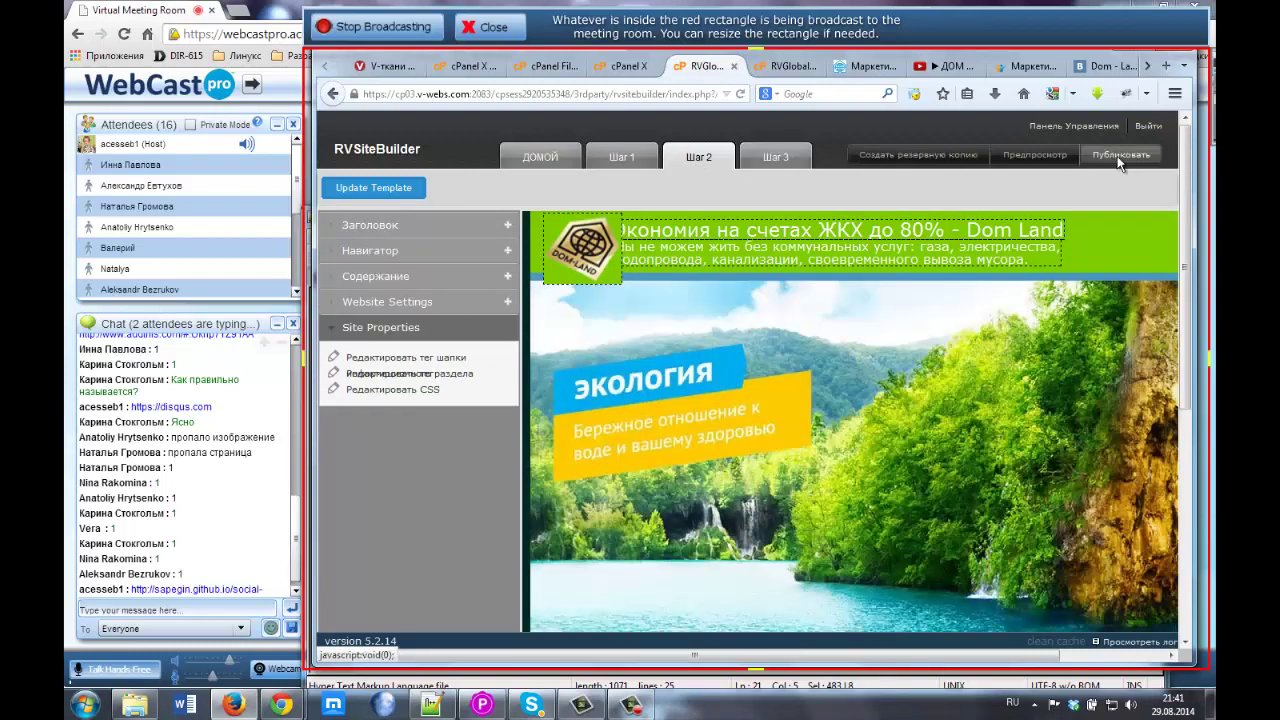
click(1119, 158)
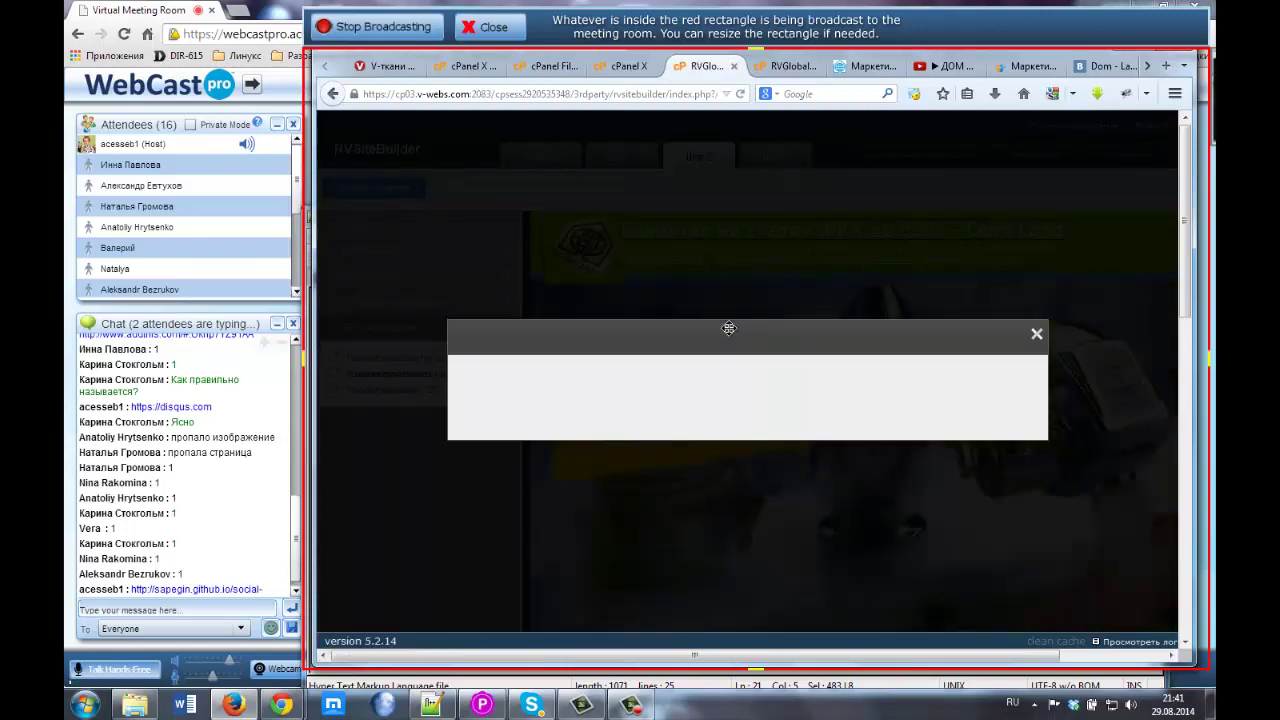
drag(708, 333, 673, 211)
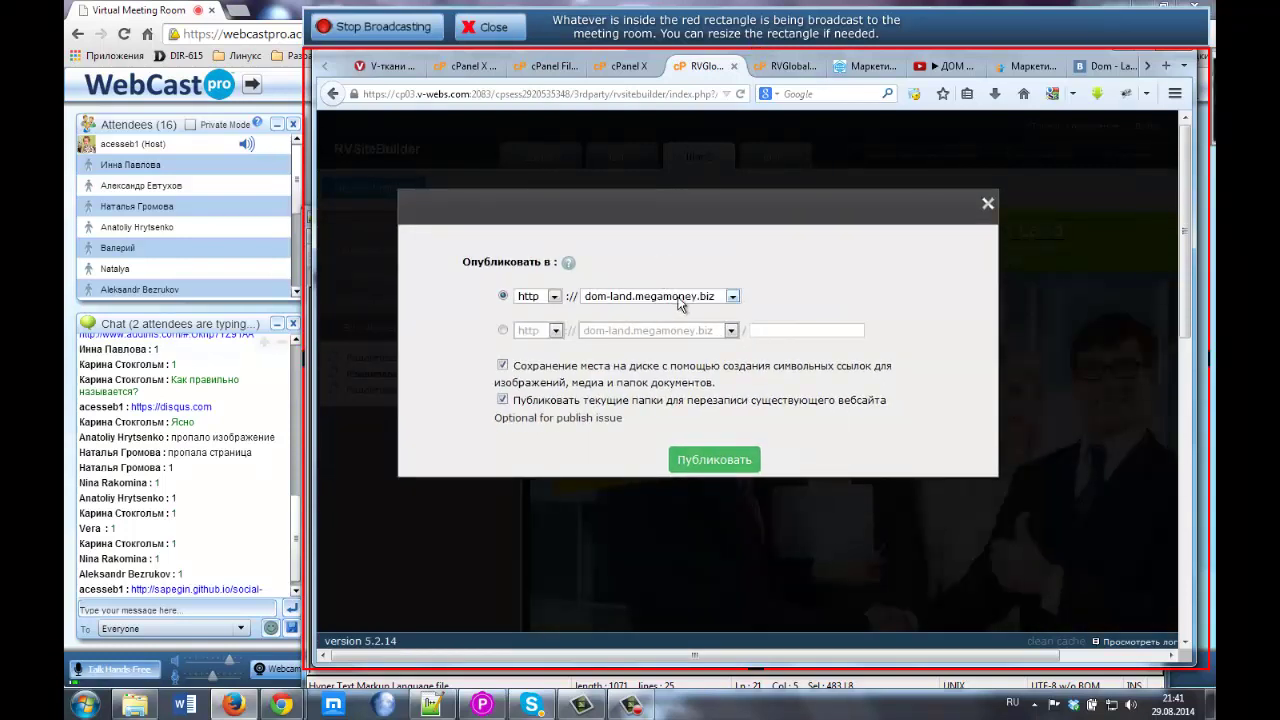
click(733, 298)
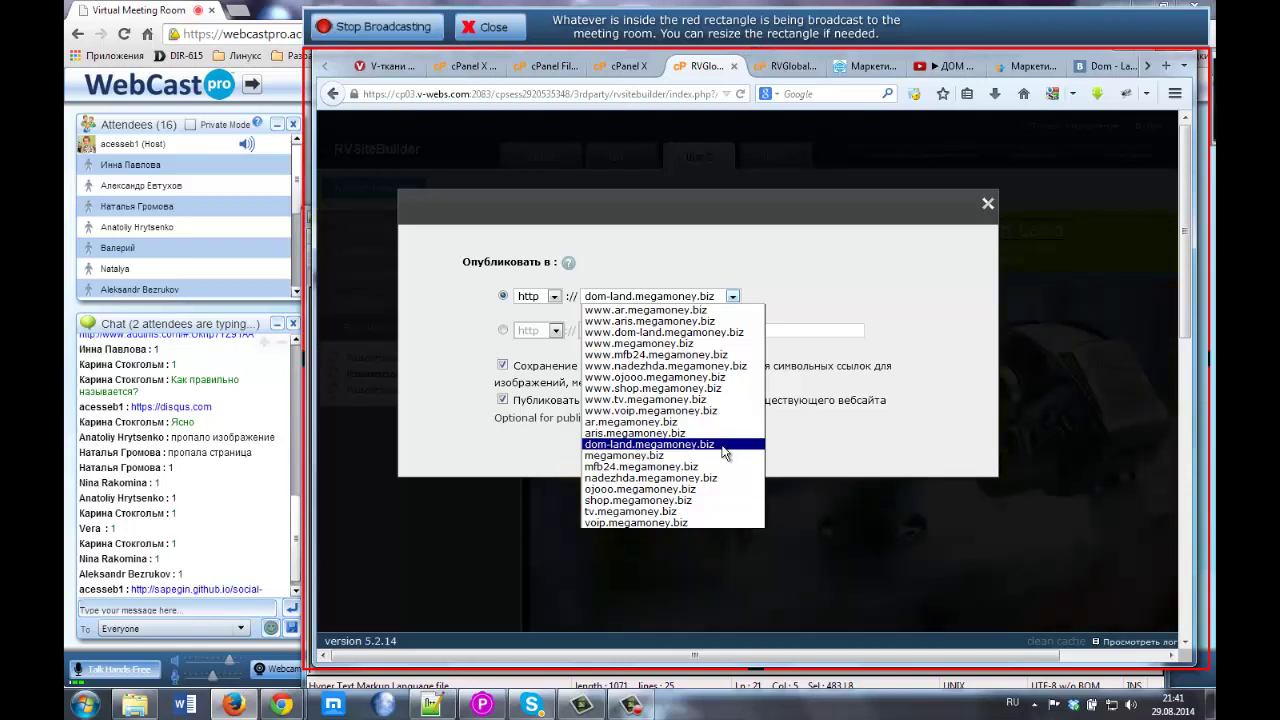
click(622, 343)
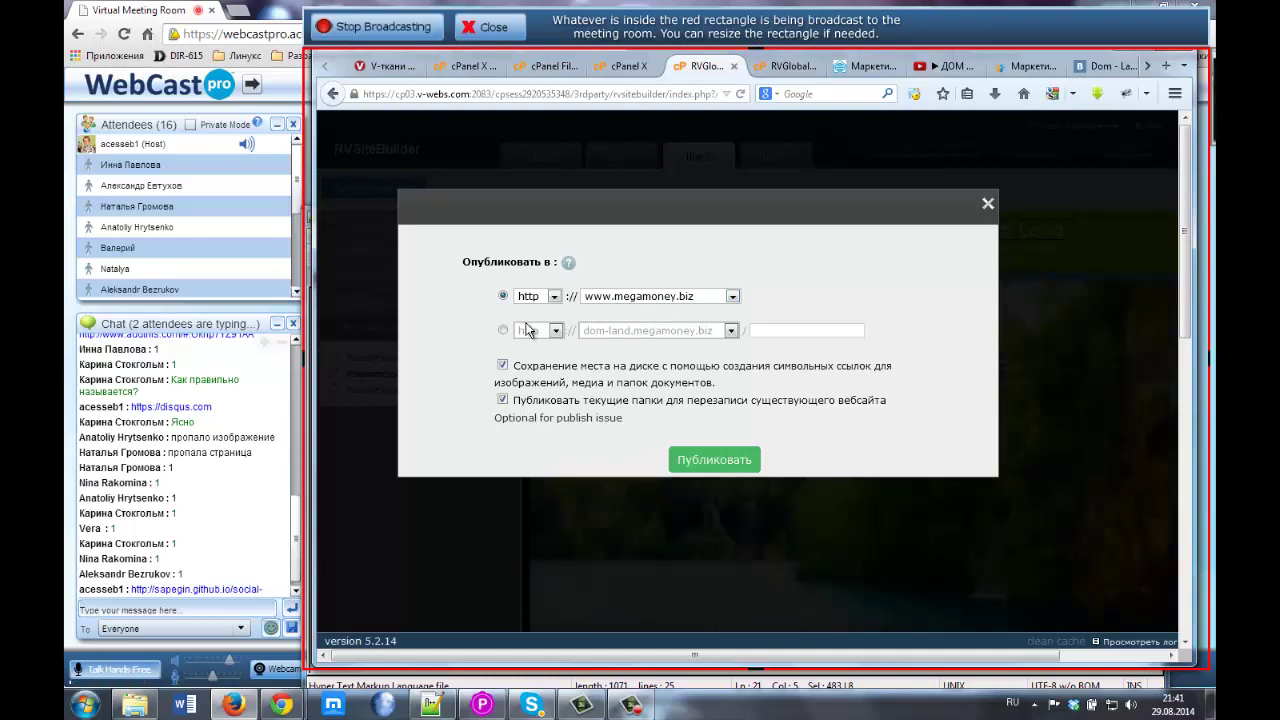
click(503, 331)
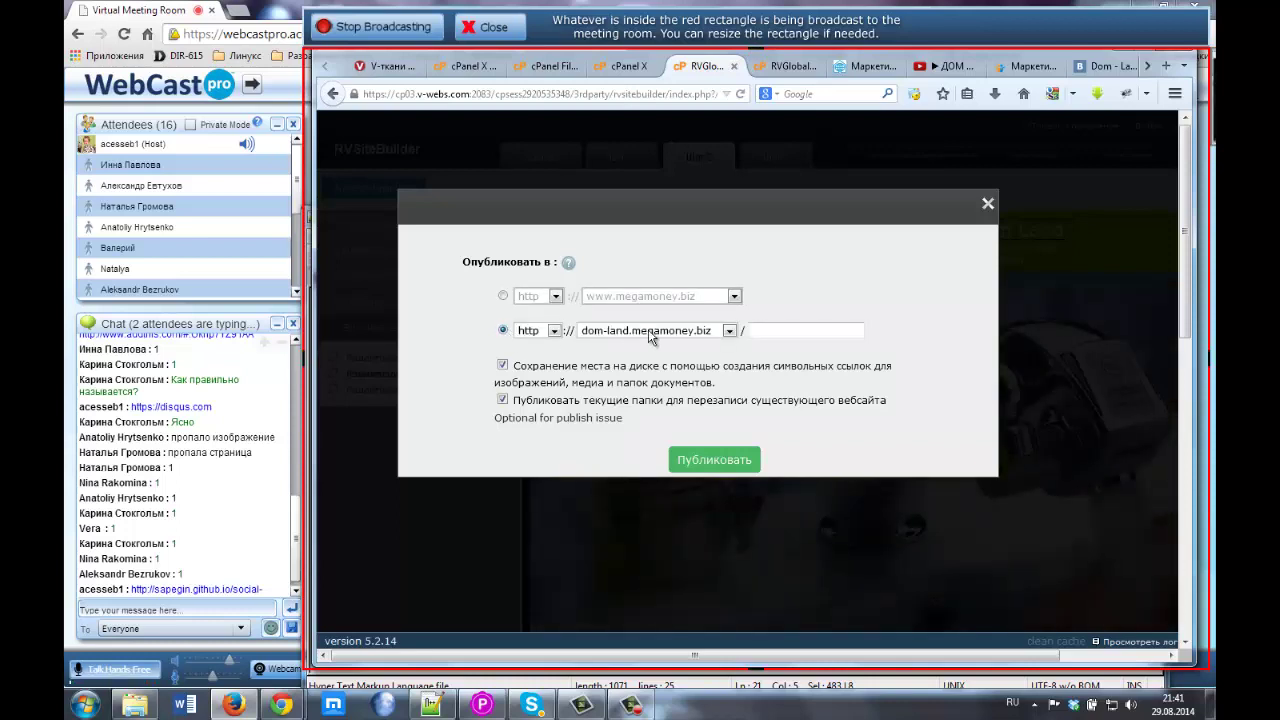
click(730, 332)
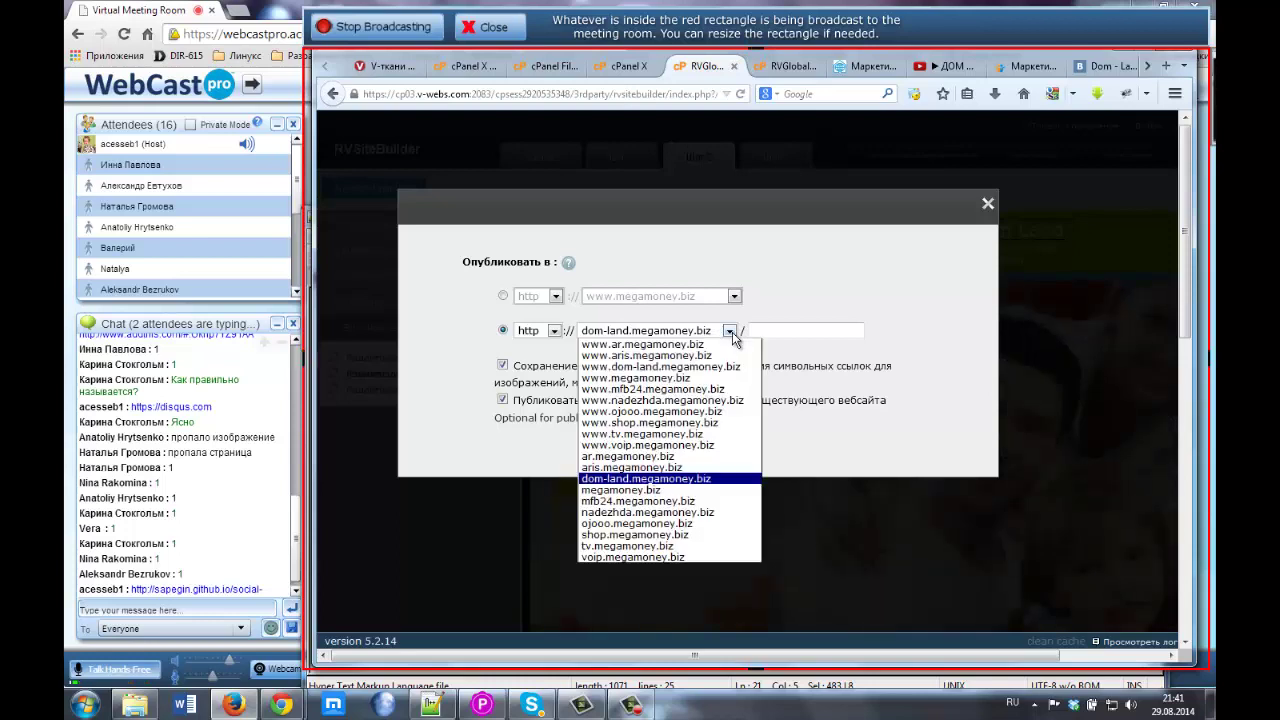
click(785, 295)
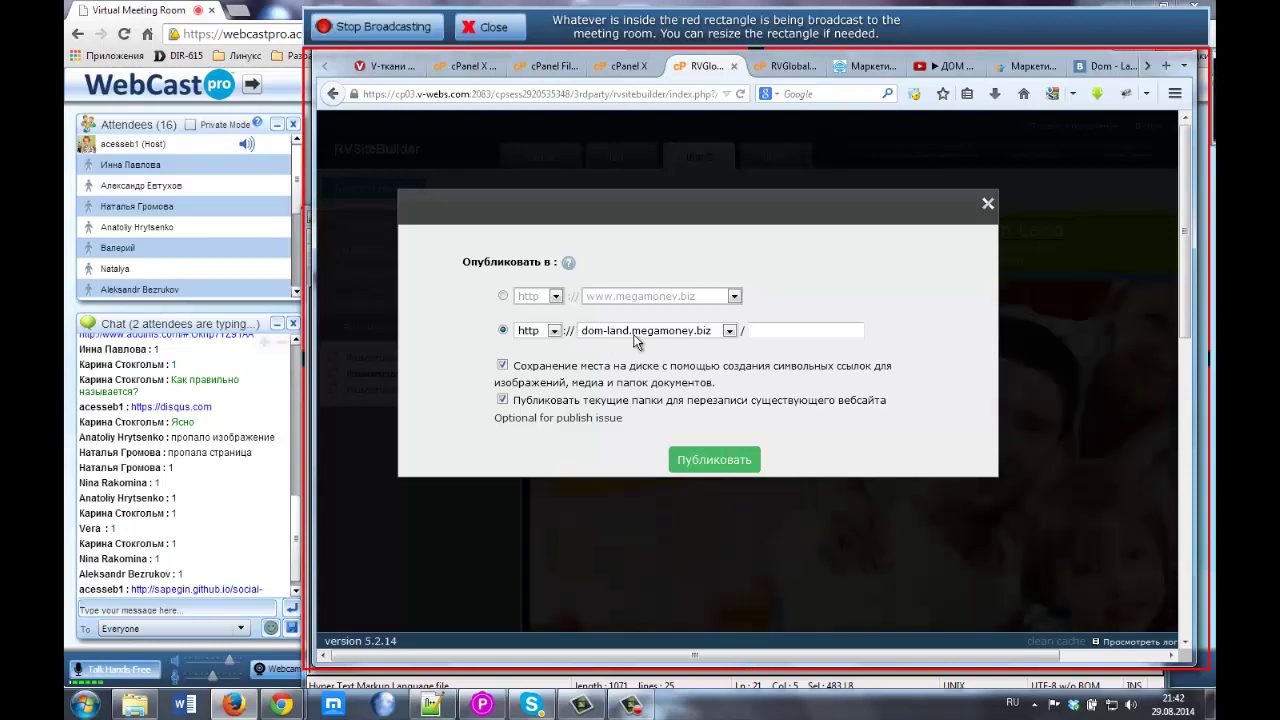
click(731, 331)
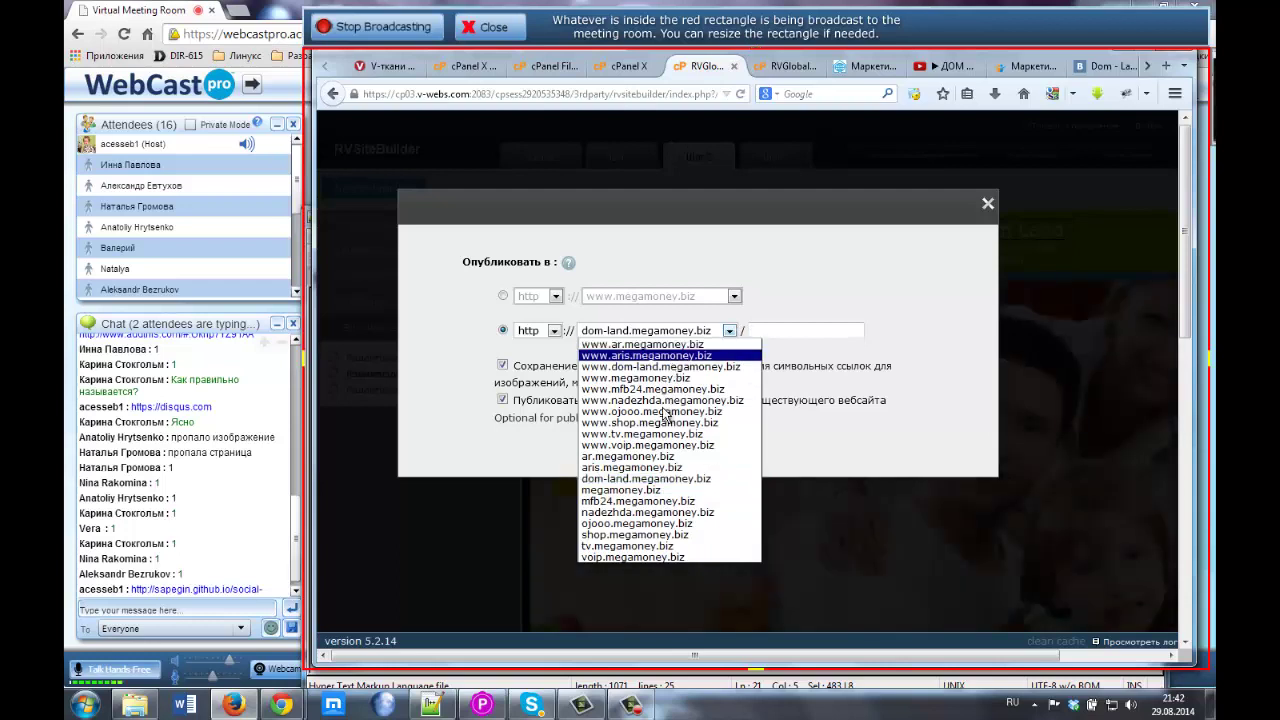
click(666, 379)
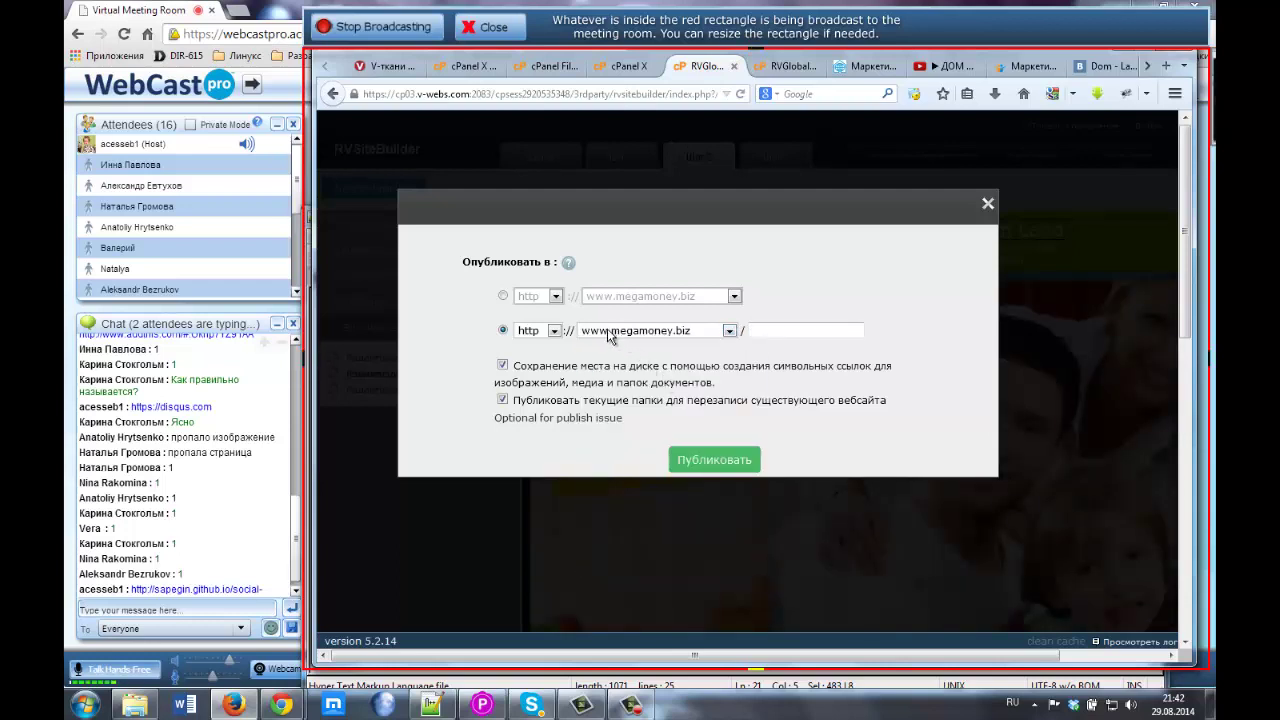
Enter dom as the publishing subfolder and change its domain to megamoney.biz without the www prefix
click(765, 331)
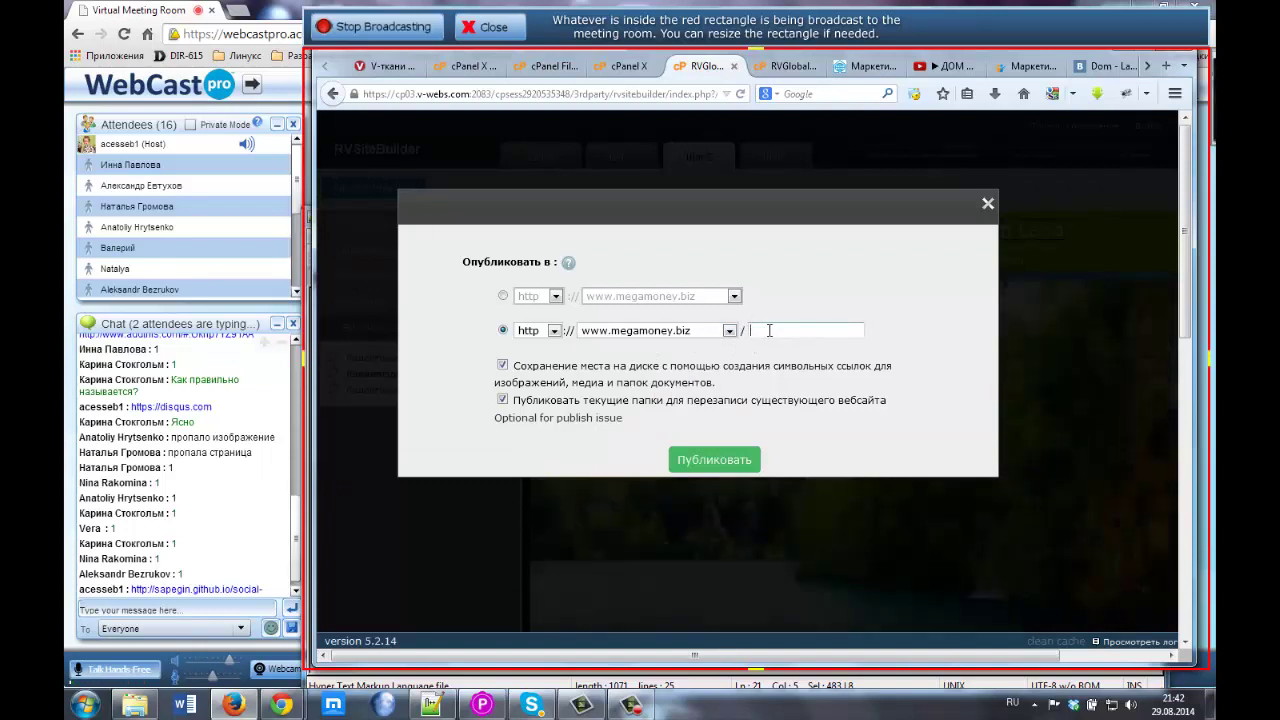
text(вш)
key(BackSpace)
key(BackSpace)
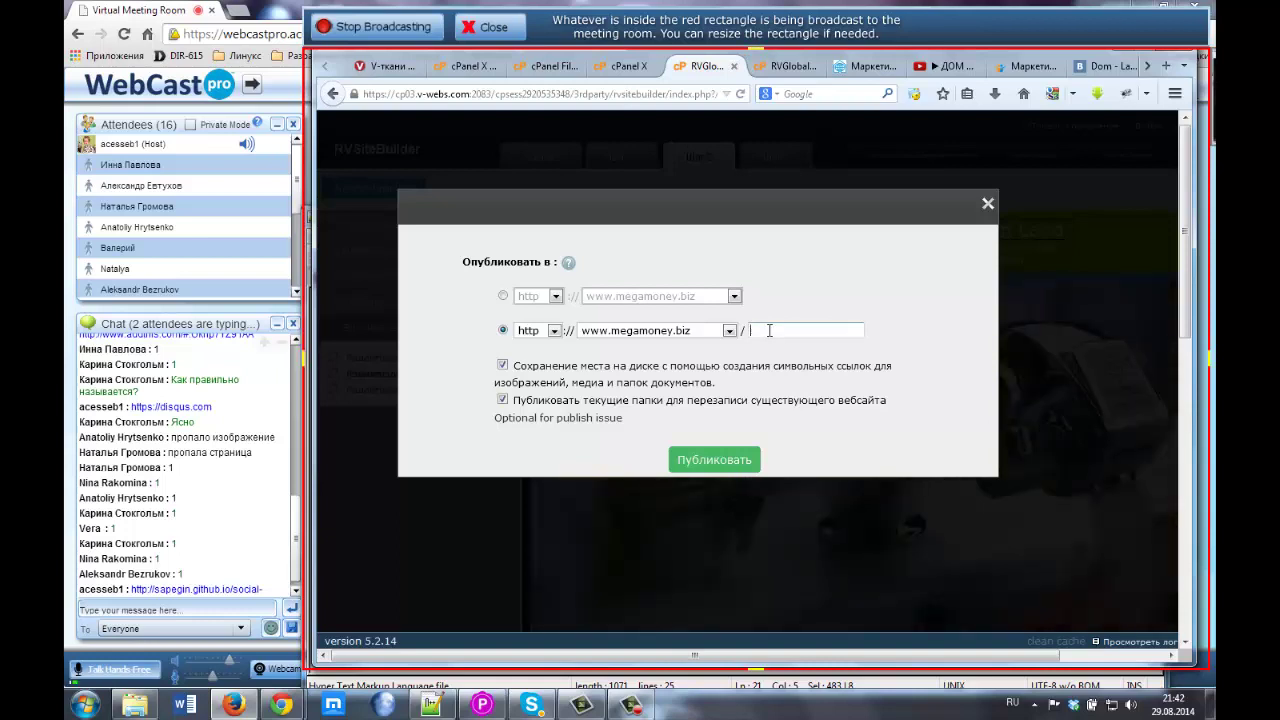
key(alt+shift)
text(dom)
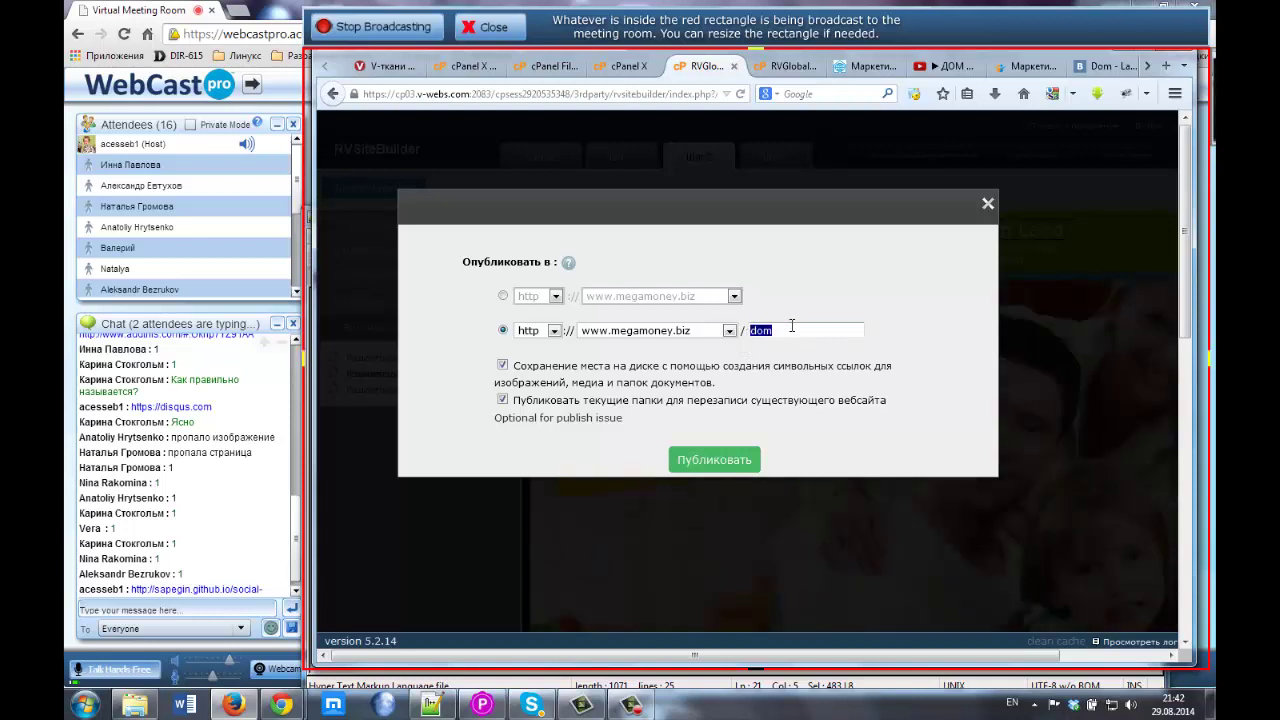
click(605, 333)
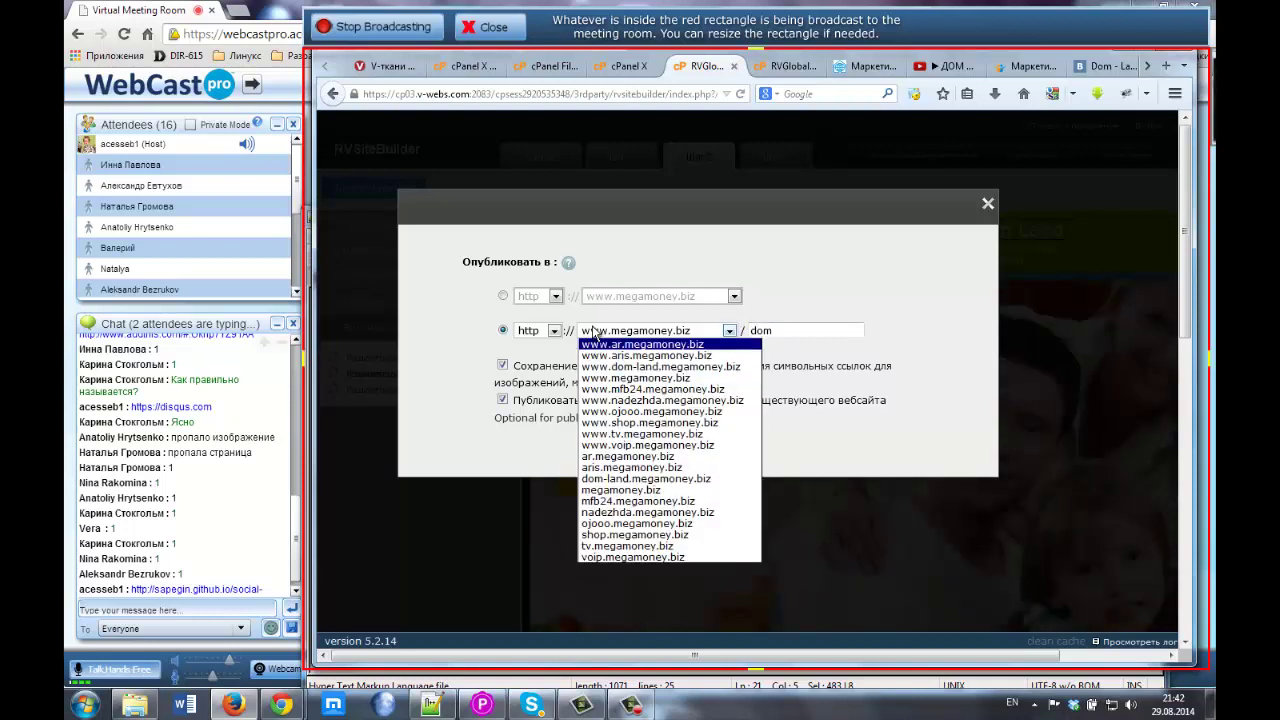
click(611, 490)
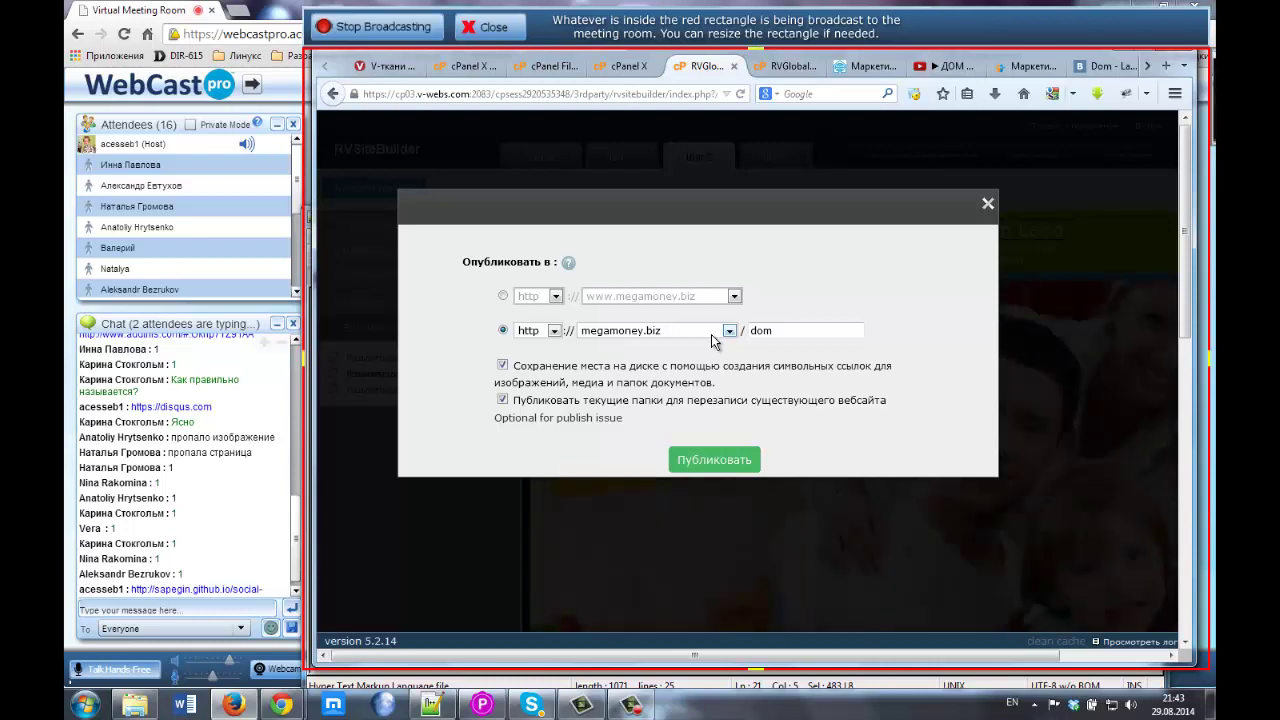
Switch publishing back to the option without a subfolder and select dom-land.megamoney.biz as the domain
click(503, 297)
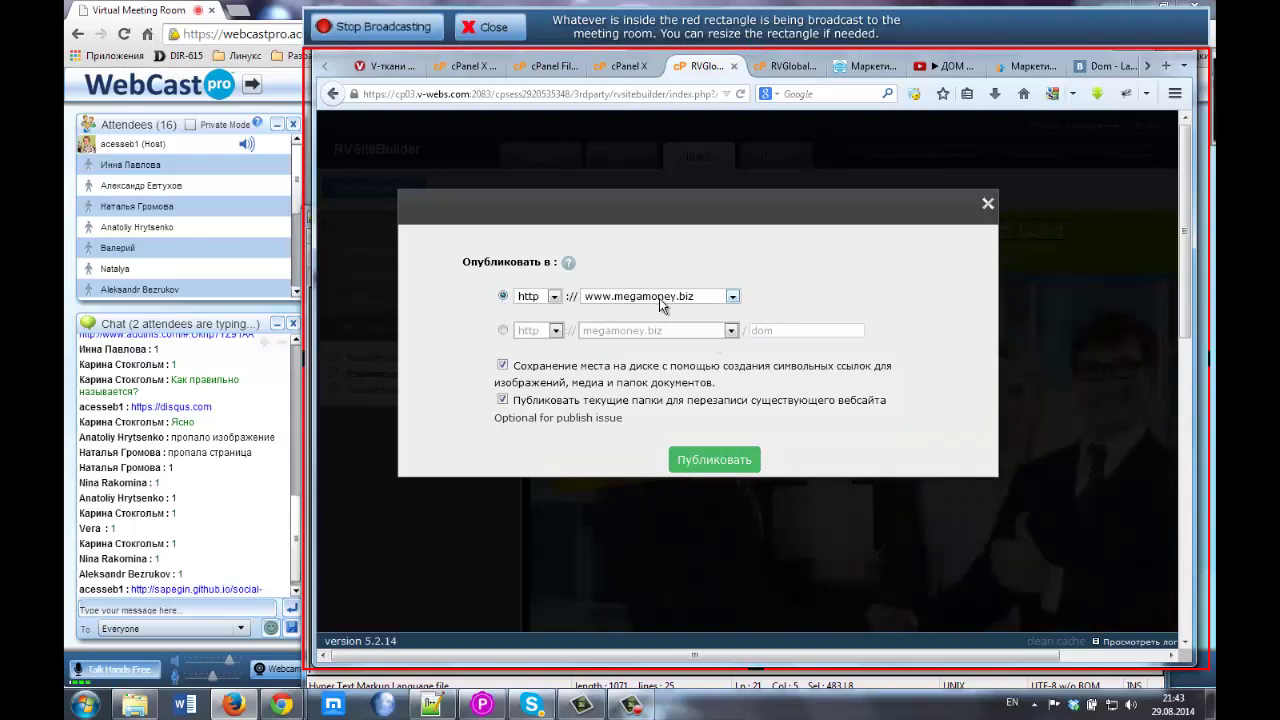
click(662, 296)
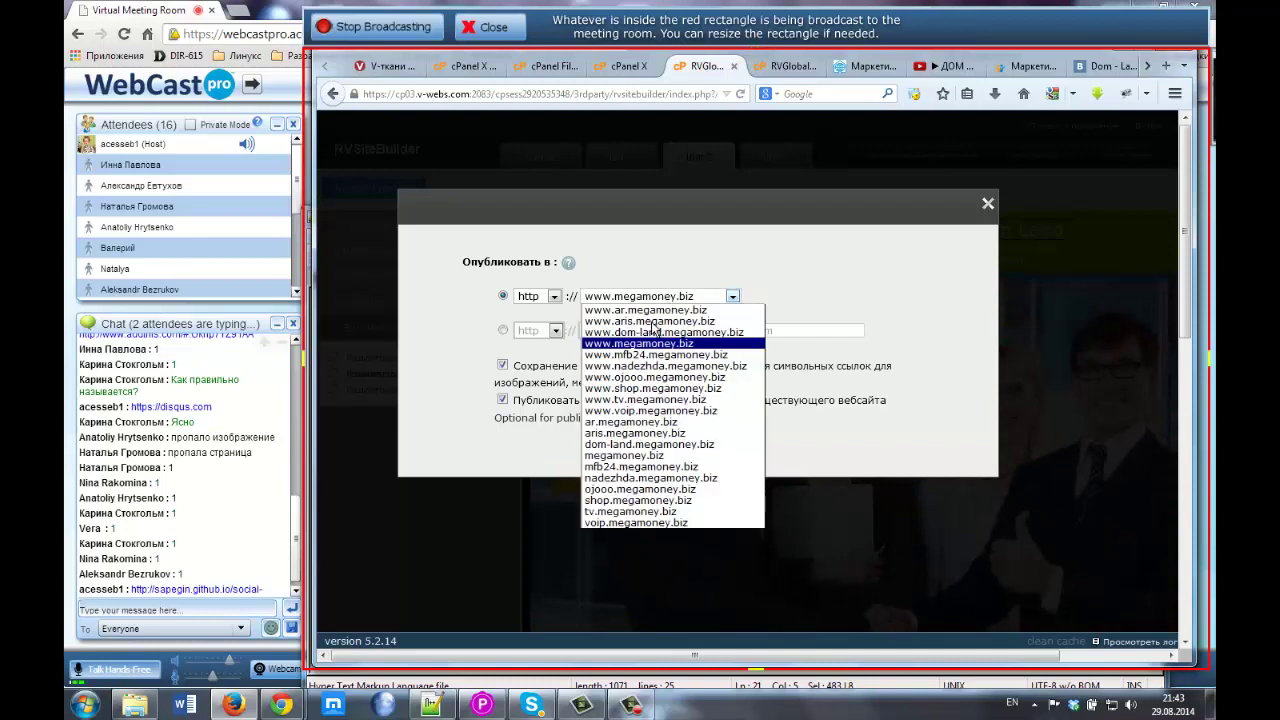
click(622, 446)
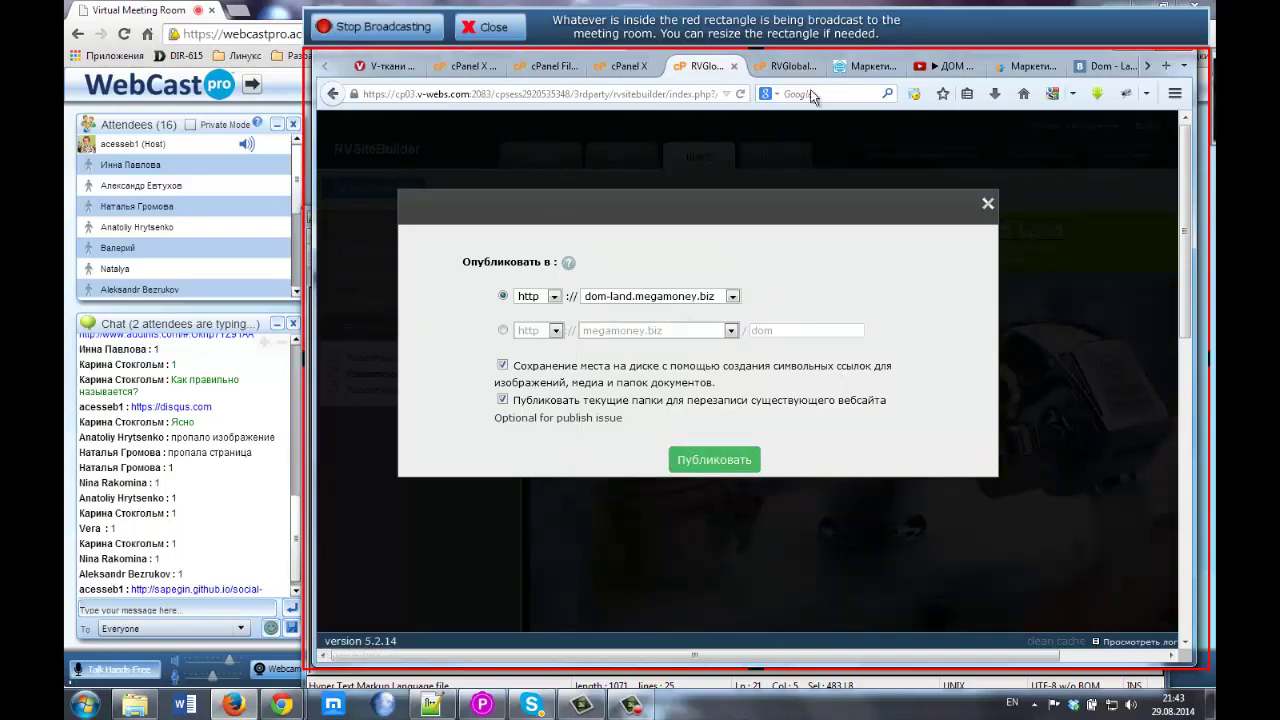
Check the domain in the address of the live Dom-Land marketing page, and return to the publishing settings
click(862, 66)
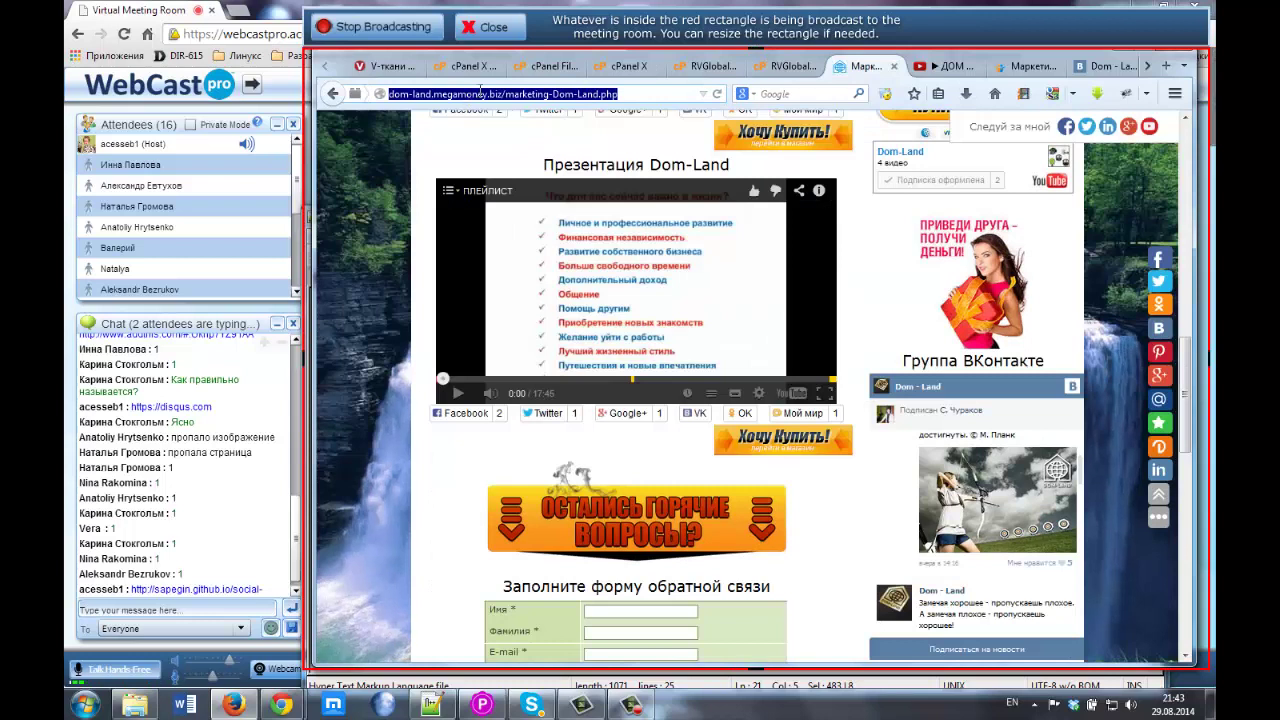
click(478, 93)
drag(392, 95, 502, 90)
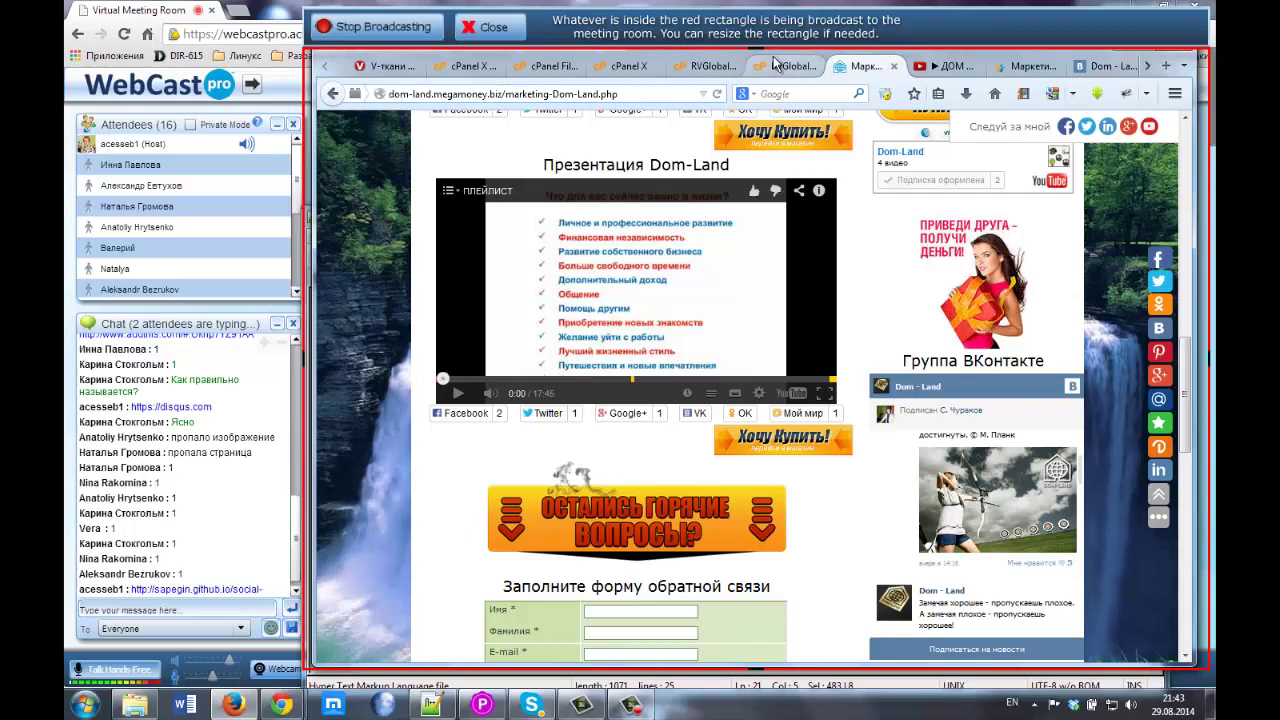
click(700, 66)
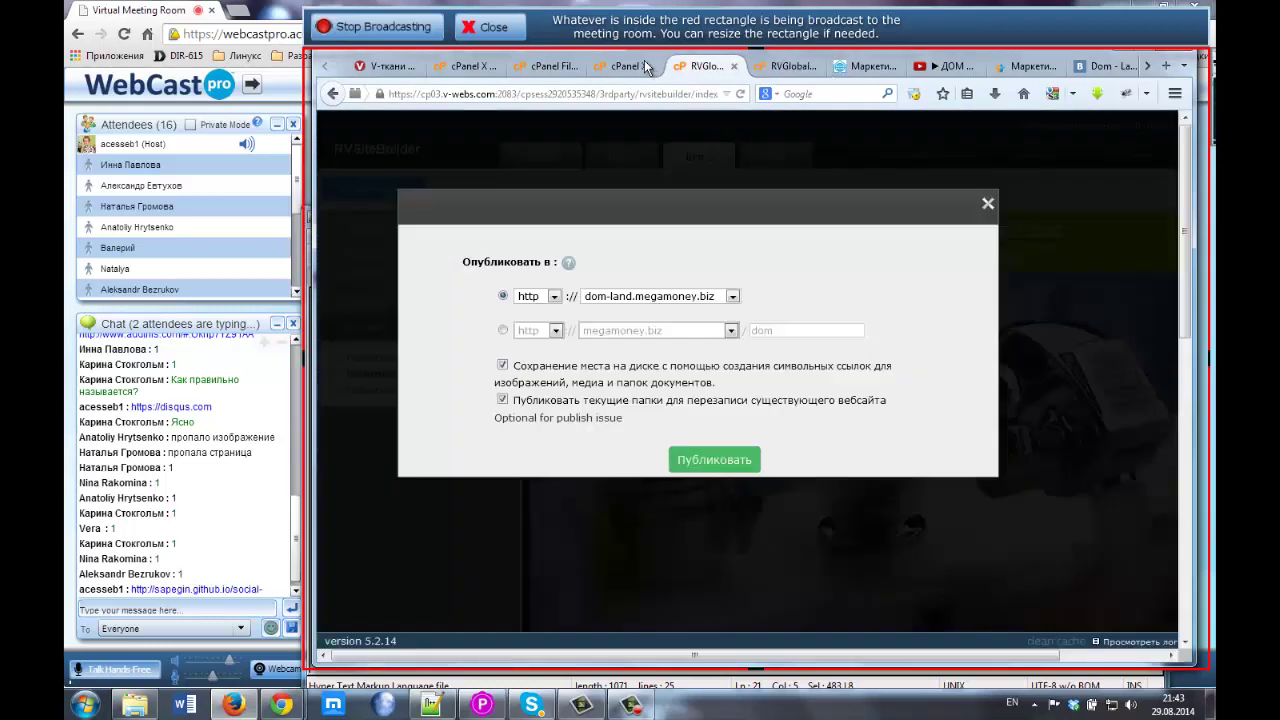
Close the publishing settings without publishing, open the RVSiteBuilder project overview and highlight the current project's name
click(987, 203)
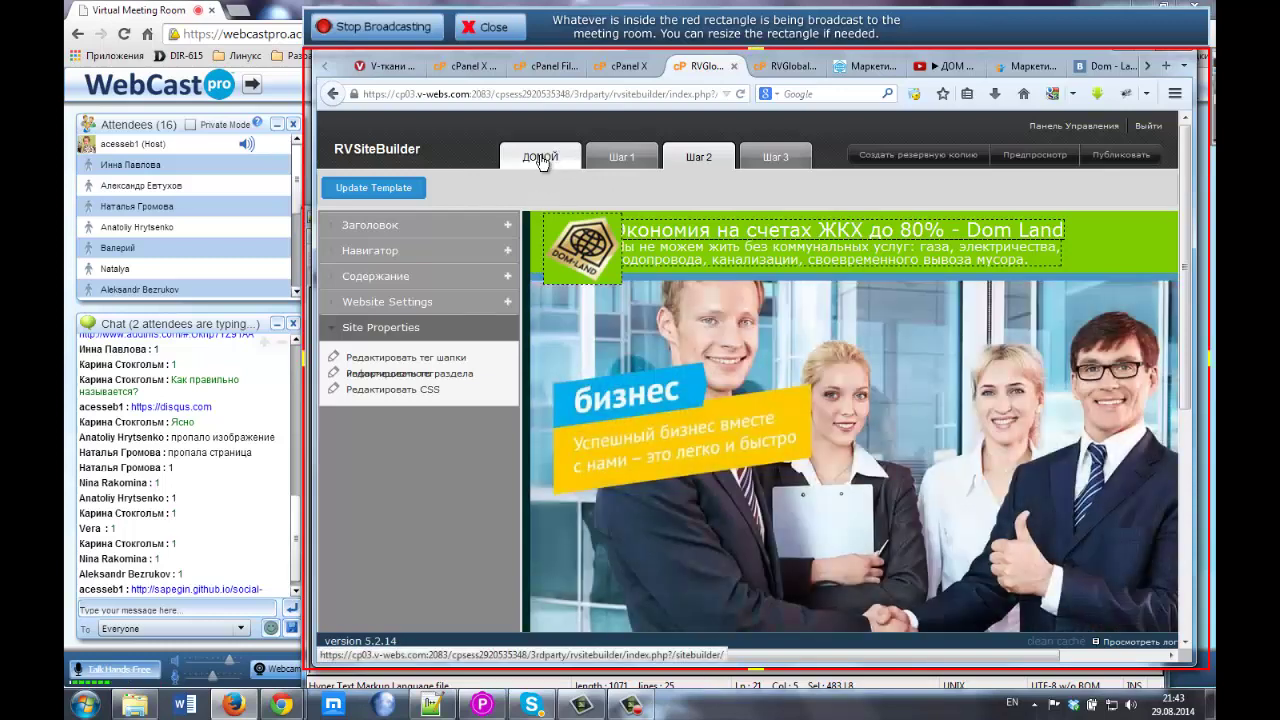
click(541, 160)
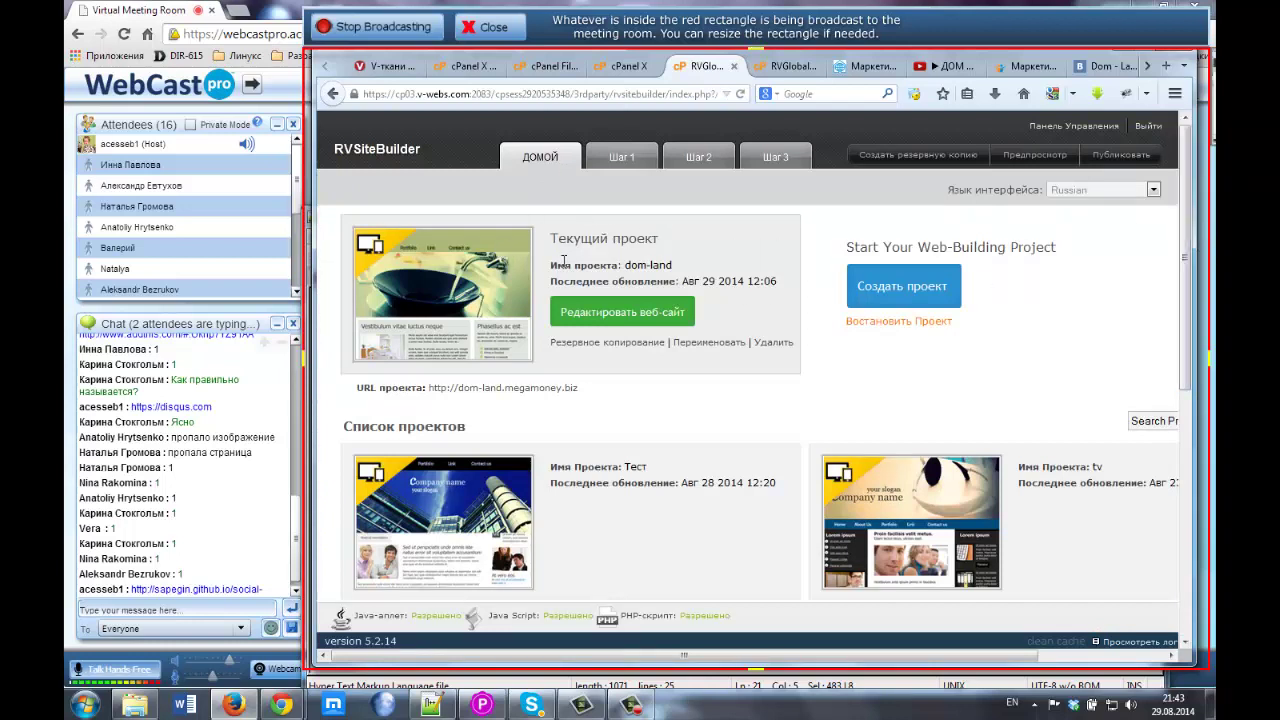
drag(626, 263, 670, 261)
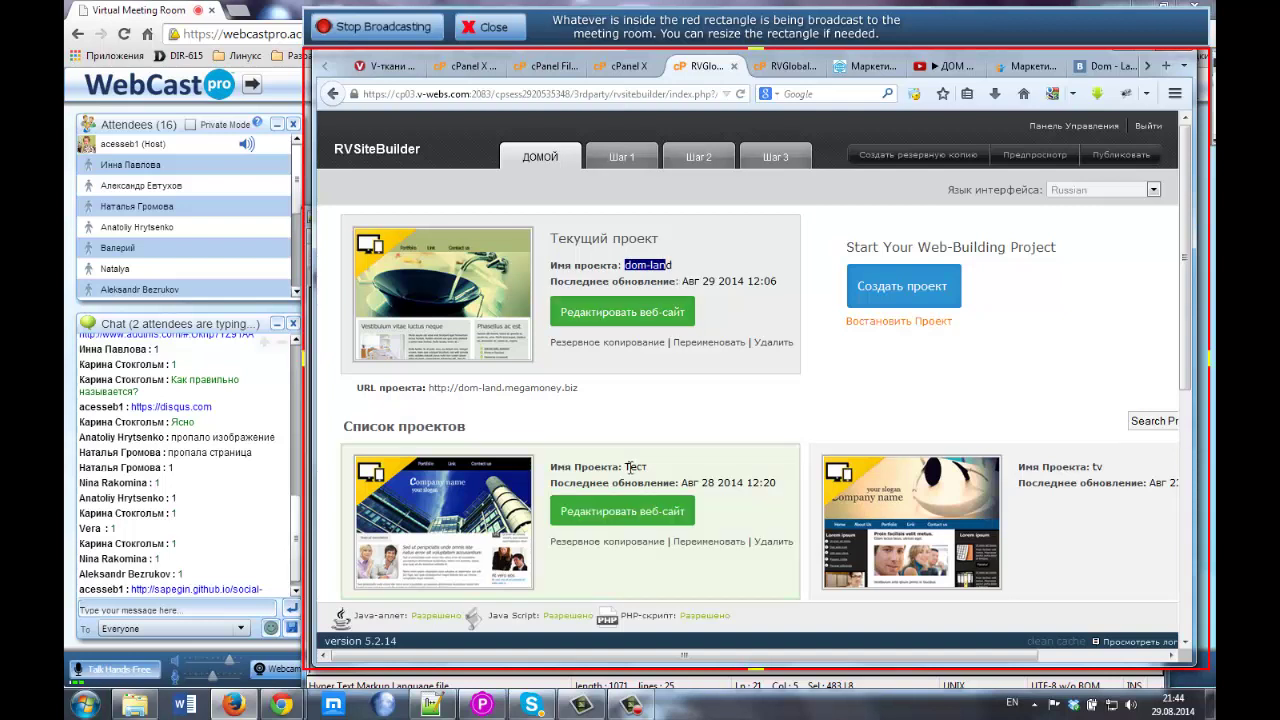
Look through the names of the other projects in the list, including Тест, tv, Мой магазин and Эмулятор Мобильного сайта
drag(630, 467, 655, 470)
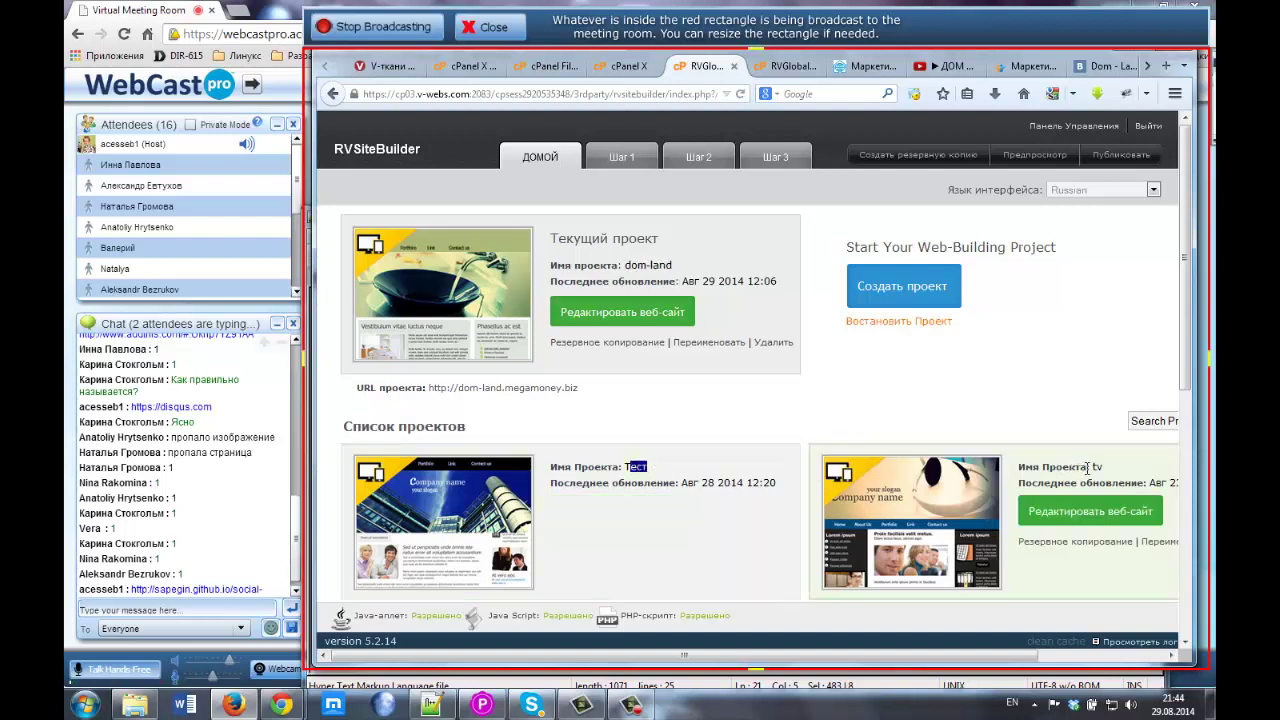
drag(1087, 467, 1104, 467)
drag(1189, 340, 1190, 395)
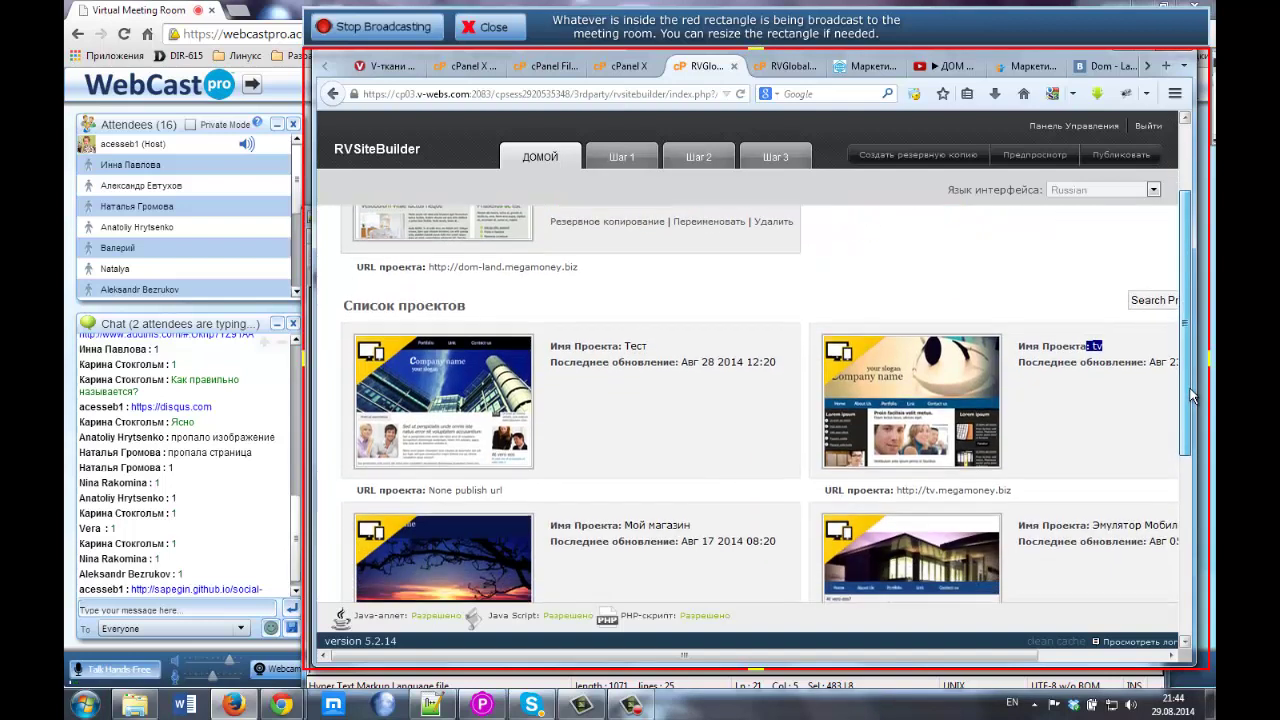
drag(626, 523, 685, 521)
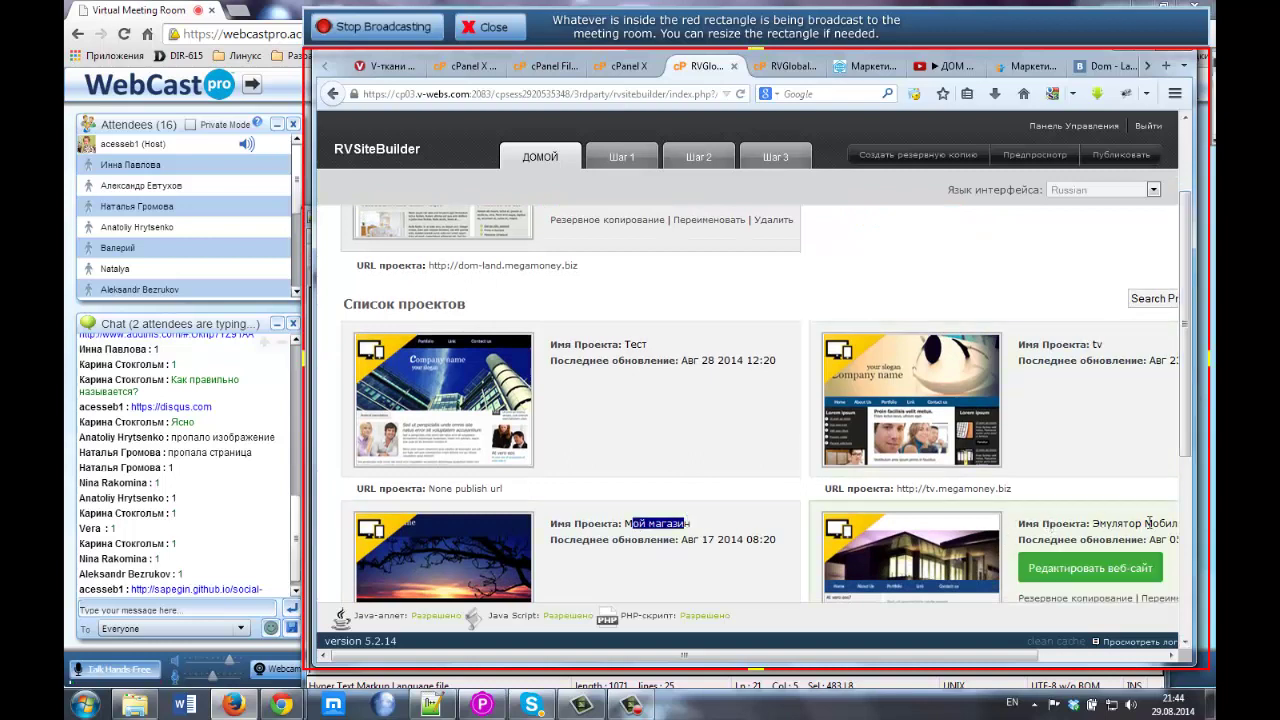
drag(1147, 523, 1100, 523)
drag(975, 655, 1064, 648)
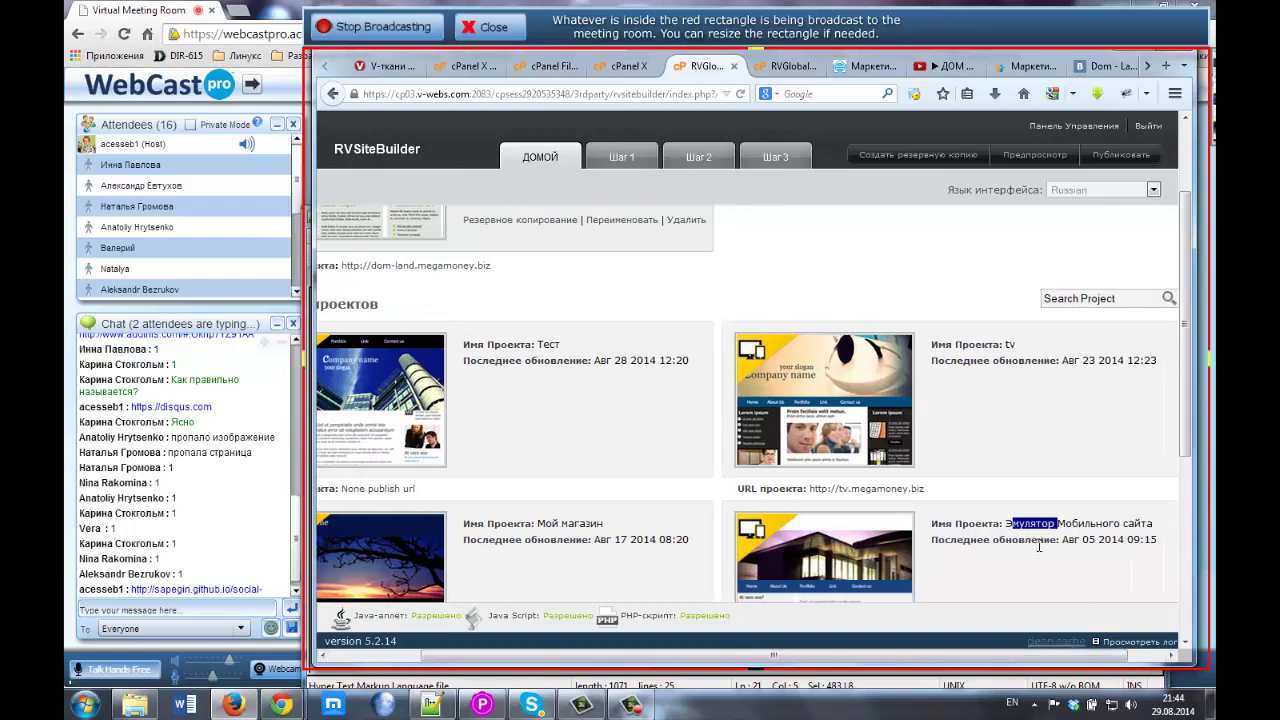
drag(1057, 523, 1072, 523)
scroll(1192, 490, down, 2)
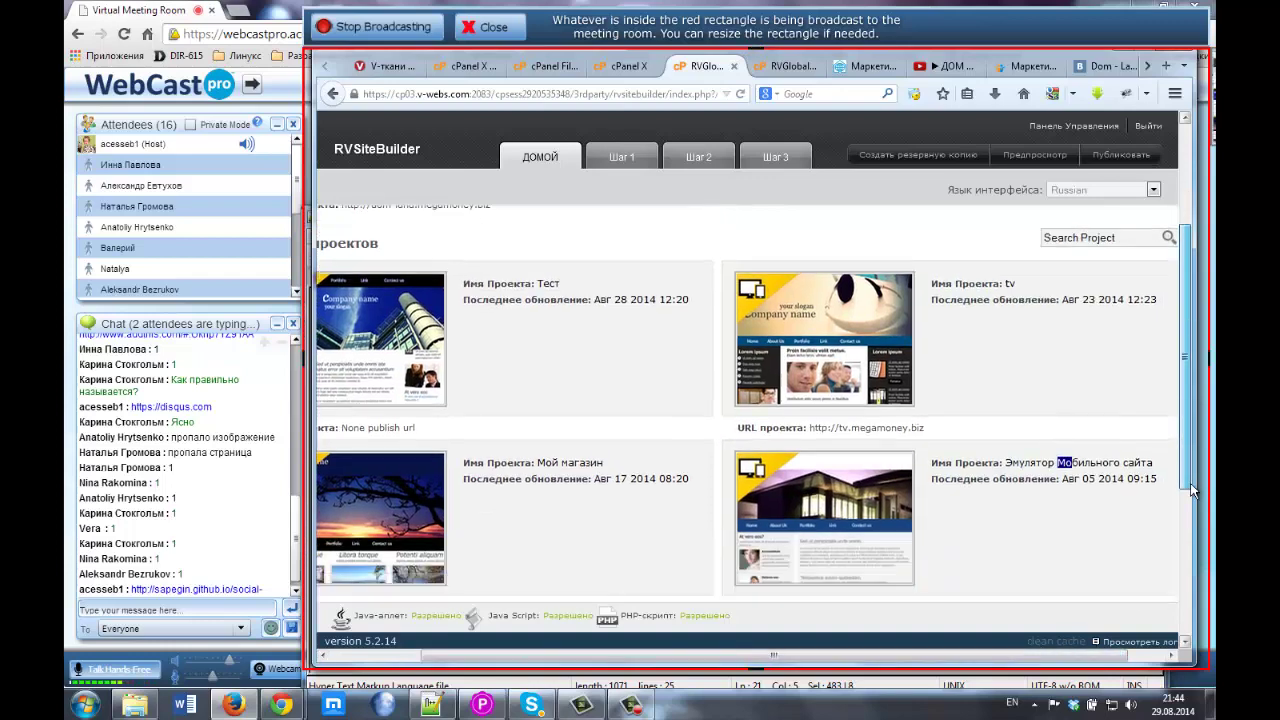
scroll(1192, 490, down, 1)
scroll(1183, 447, up, 3)
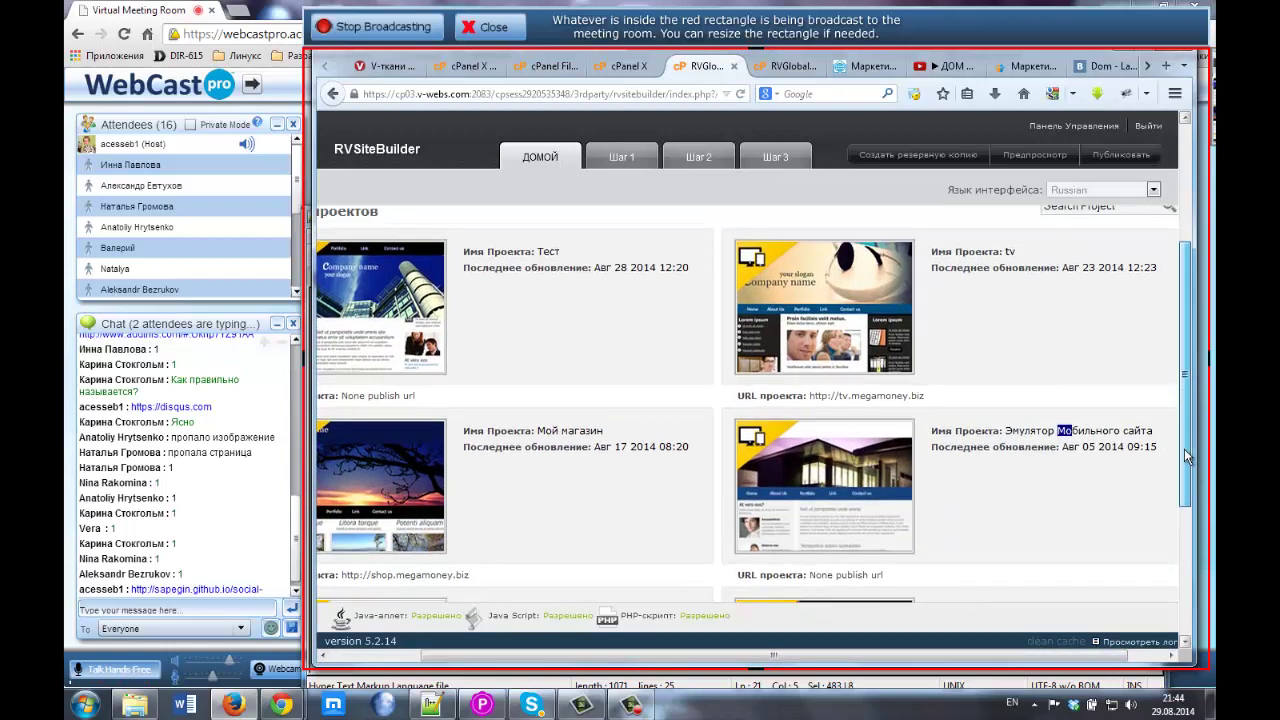
scroll(1183, 401, up, 2)
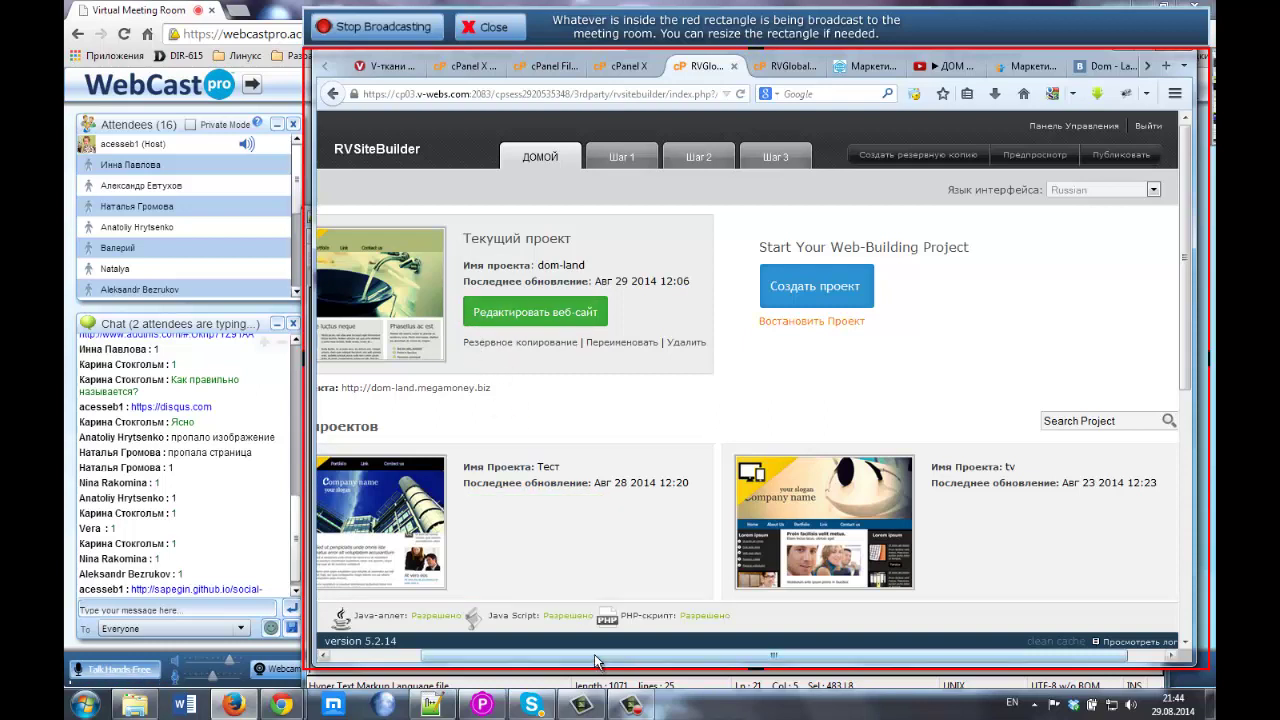
drag(594, 654, 506, 654)
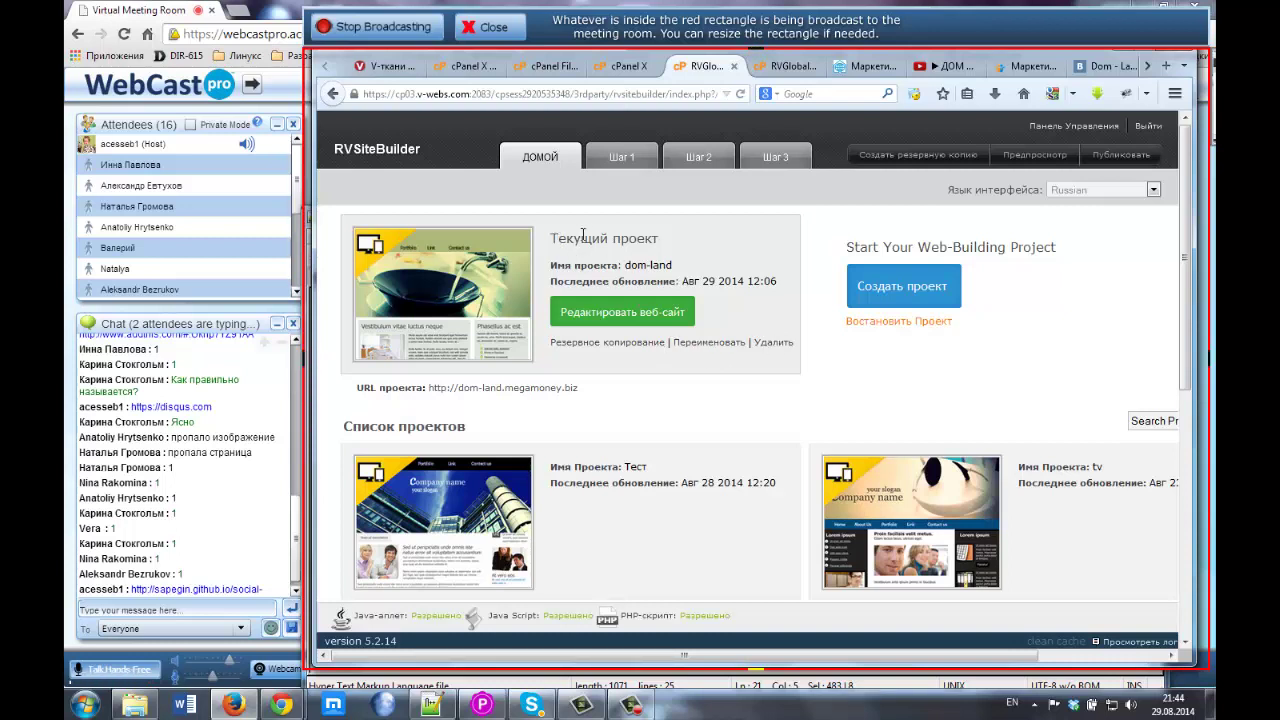
Highlight the current project's name and create a backup of the dom-land project with the default backup options
drag(557, 238, 652, 237)
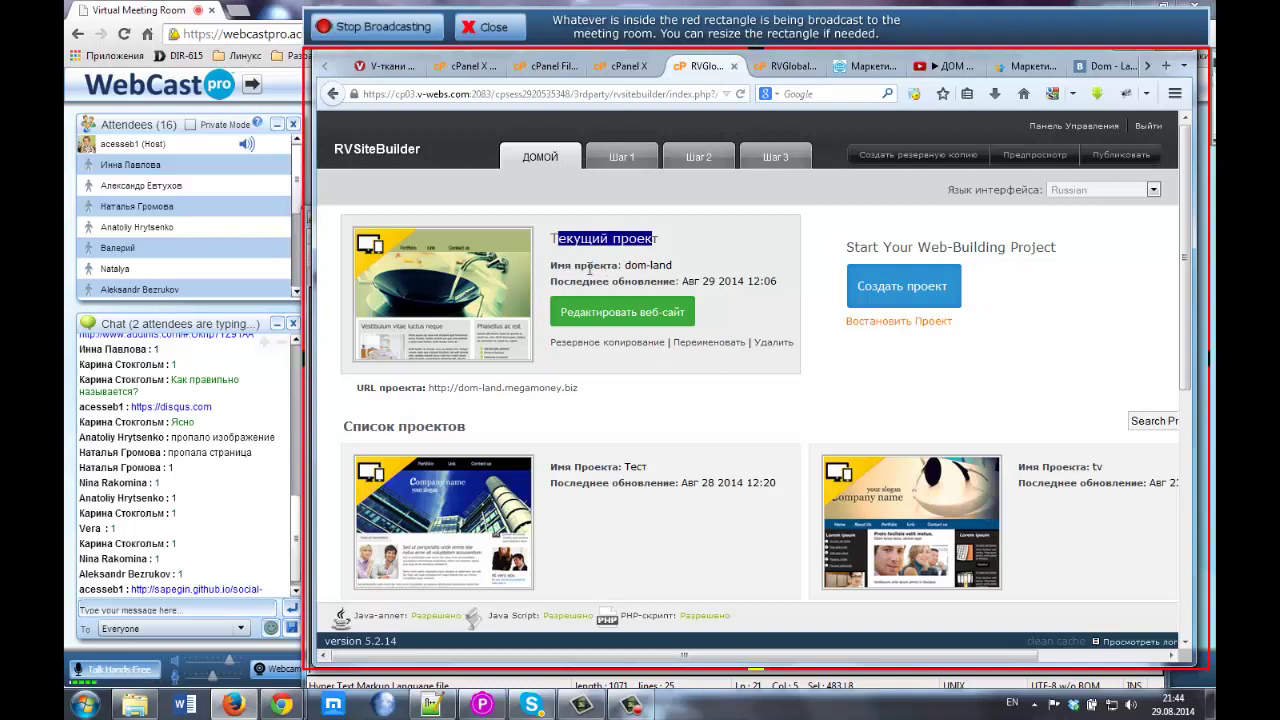
drag(552, 266, 678, 270)
click(650, 268)
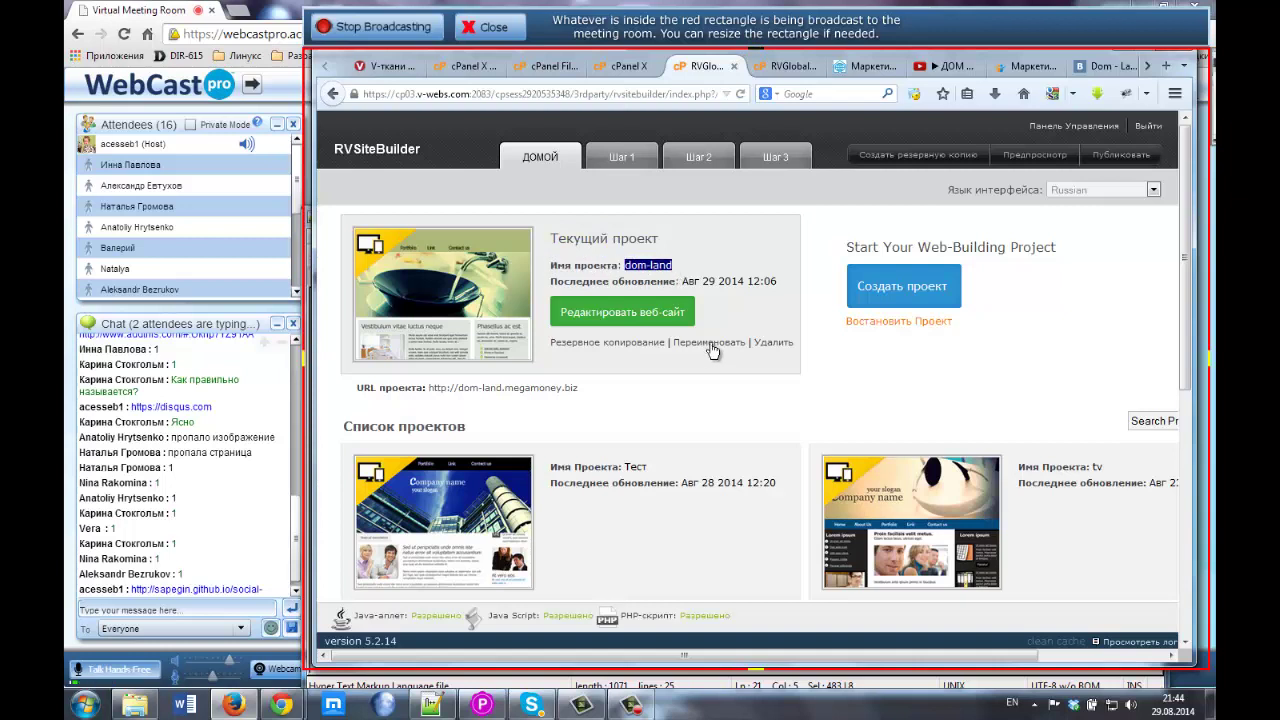
click(611, 344)
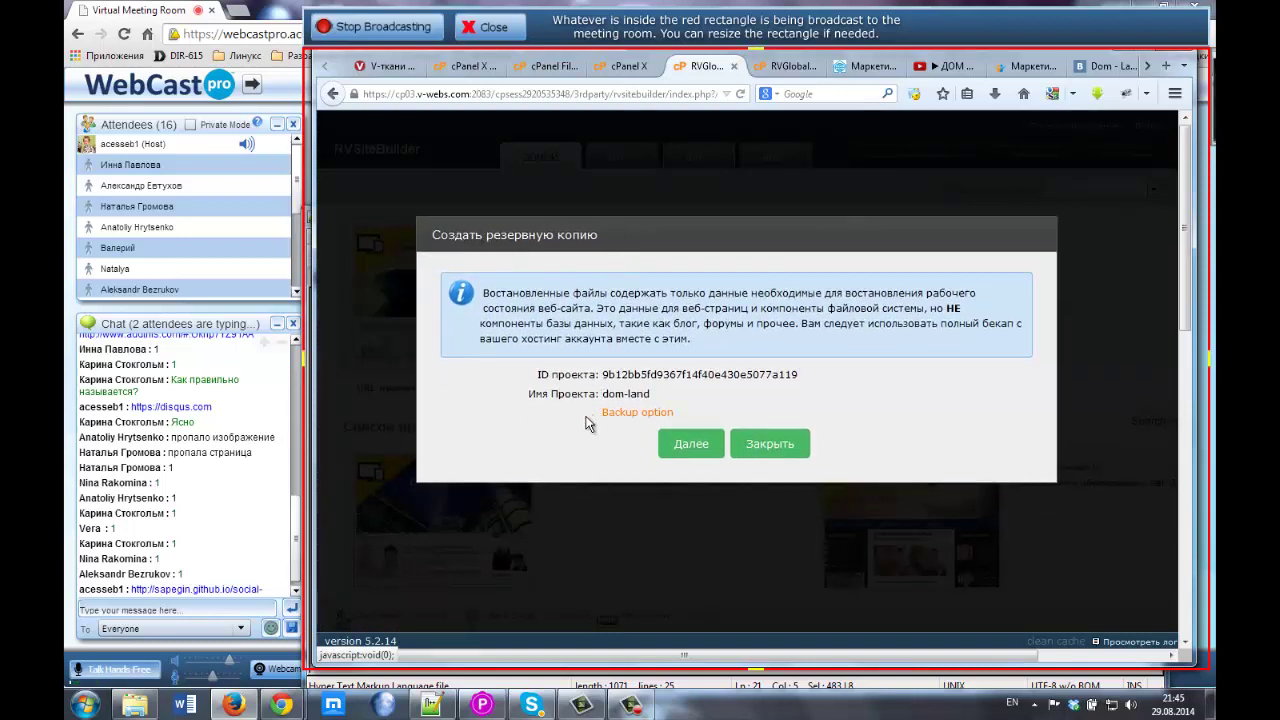
click(692, 444)
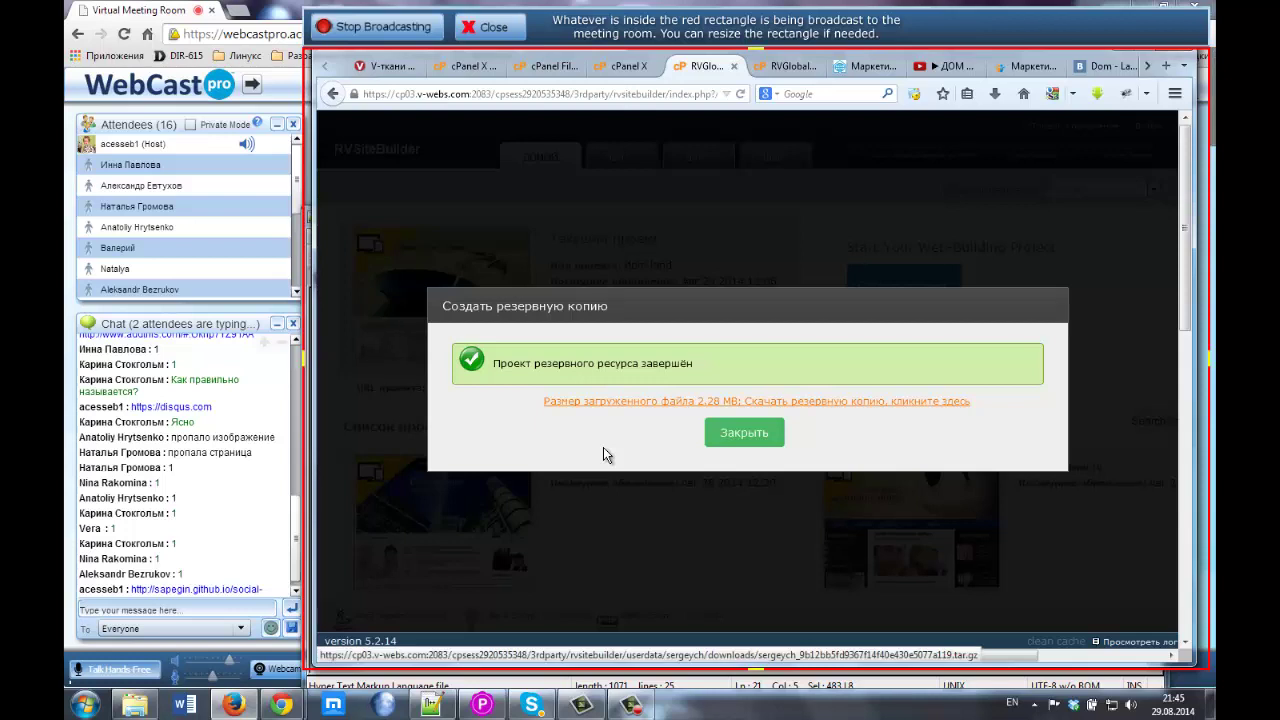
Download the finished backup archive, saving it as a file, and close the backup window
click(718, 410)
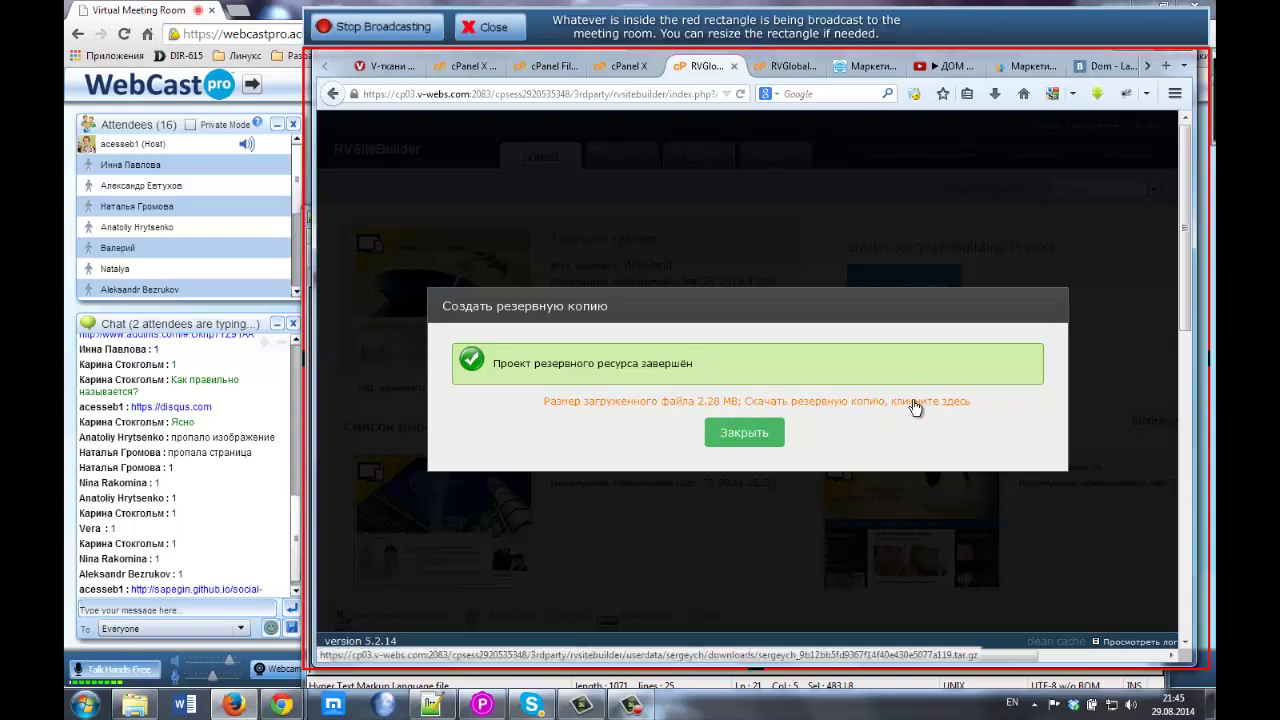
click(868, 409)
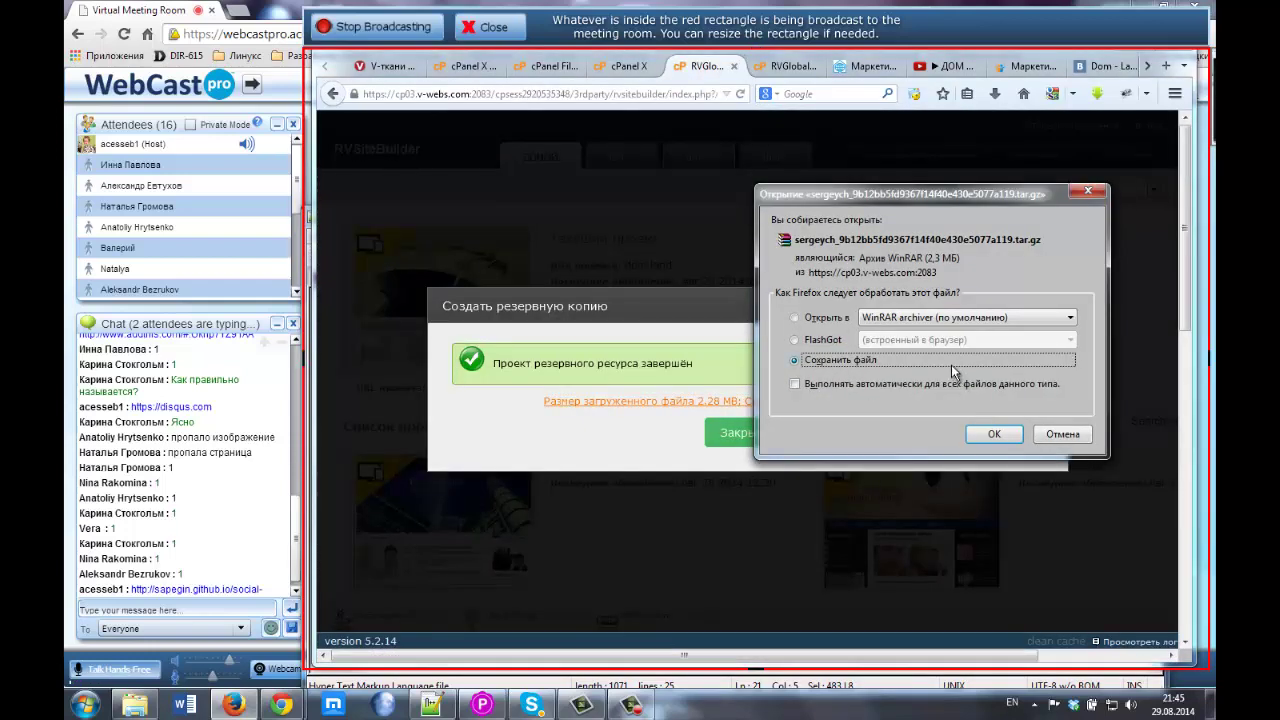
click(995, 434)
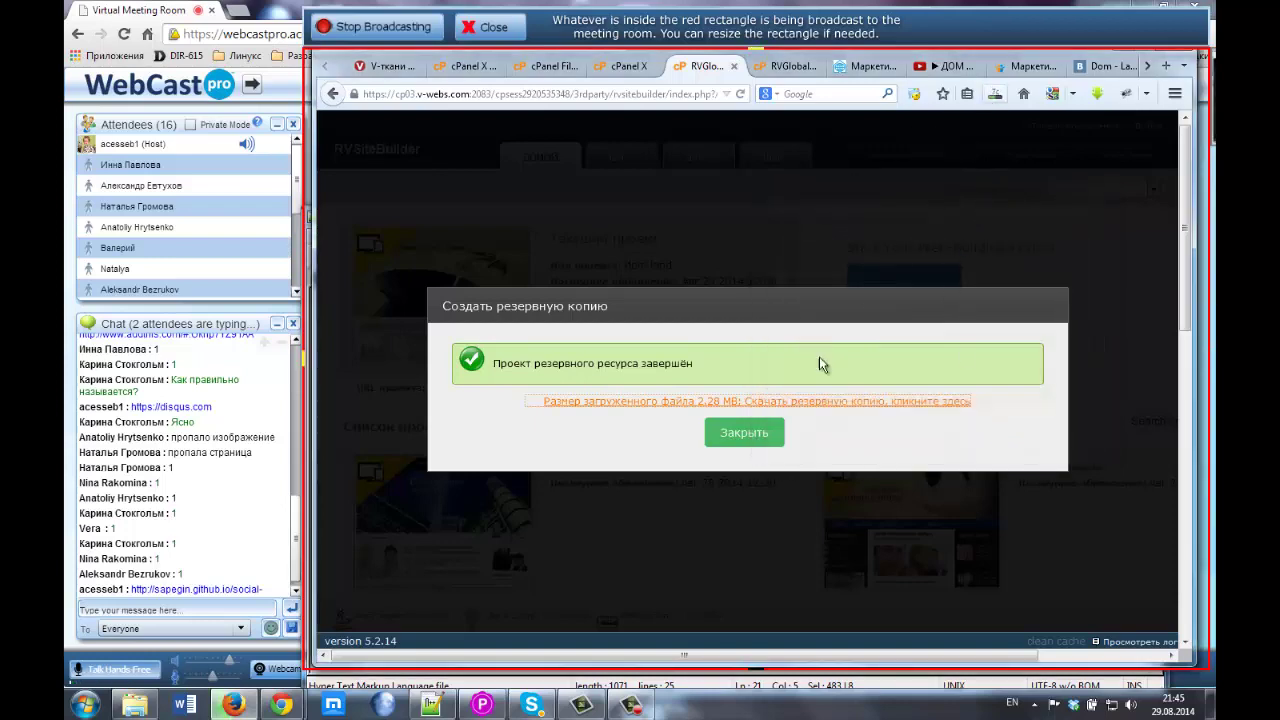
click(750, 433)
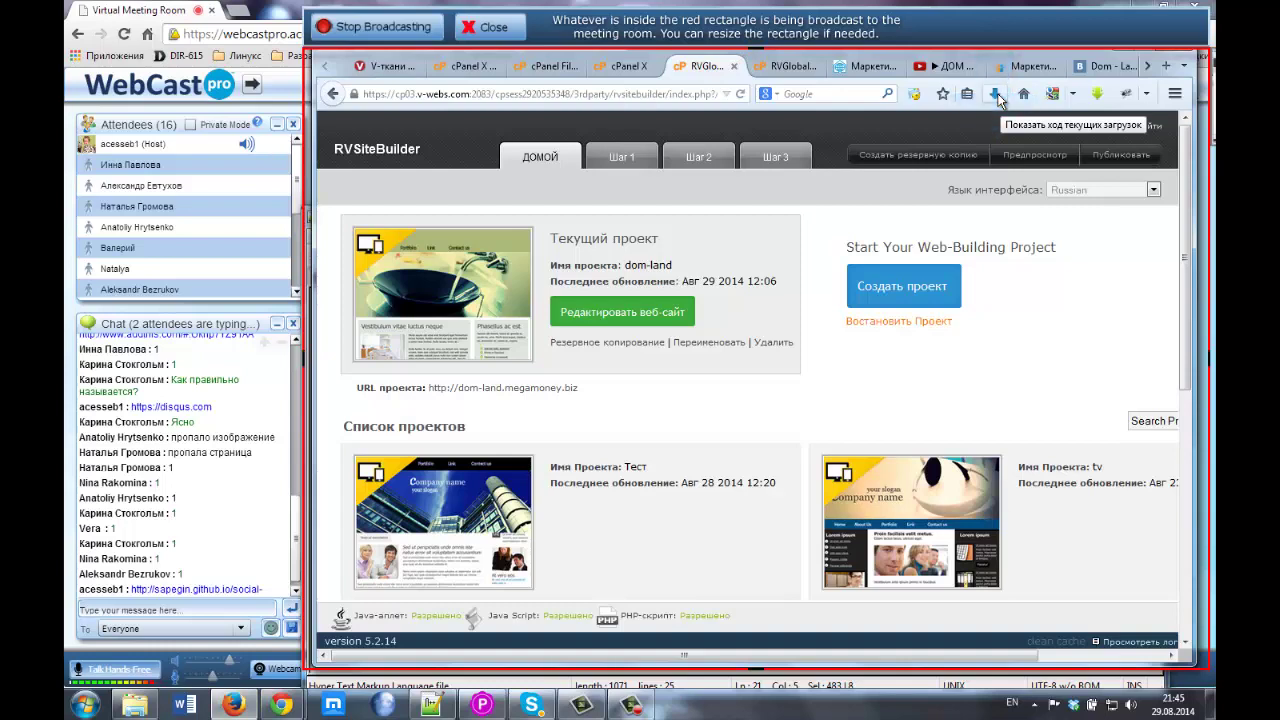
Show the downloaded backup archive in its folder, and return to the project overview
click(996, 96)
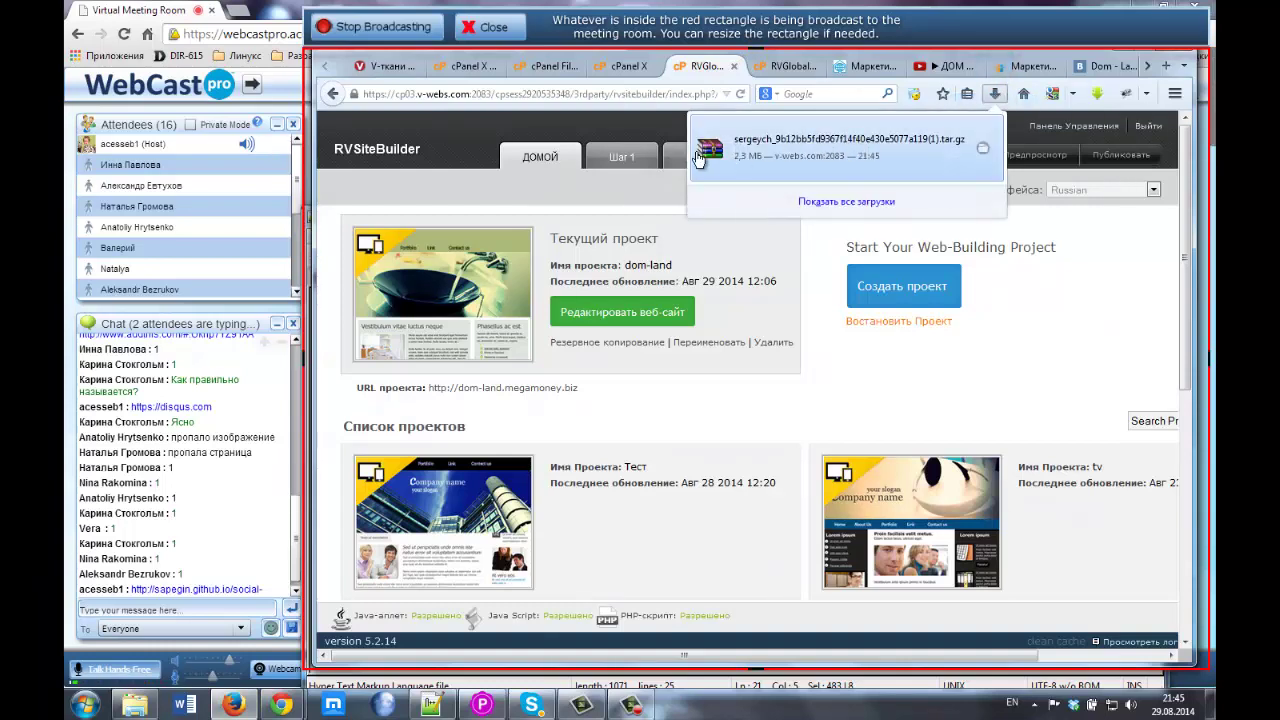
click(982, 149)
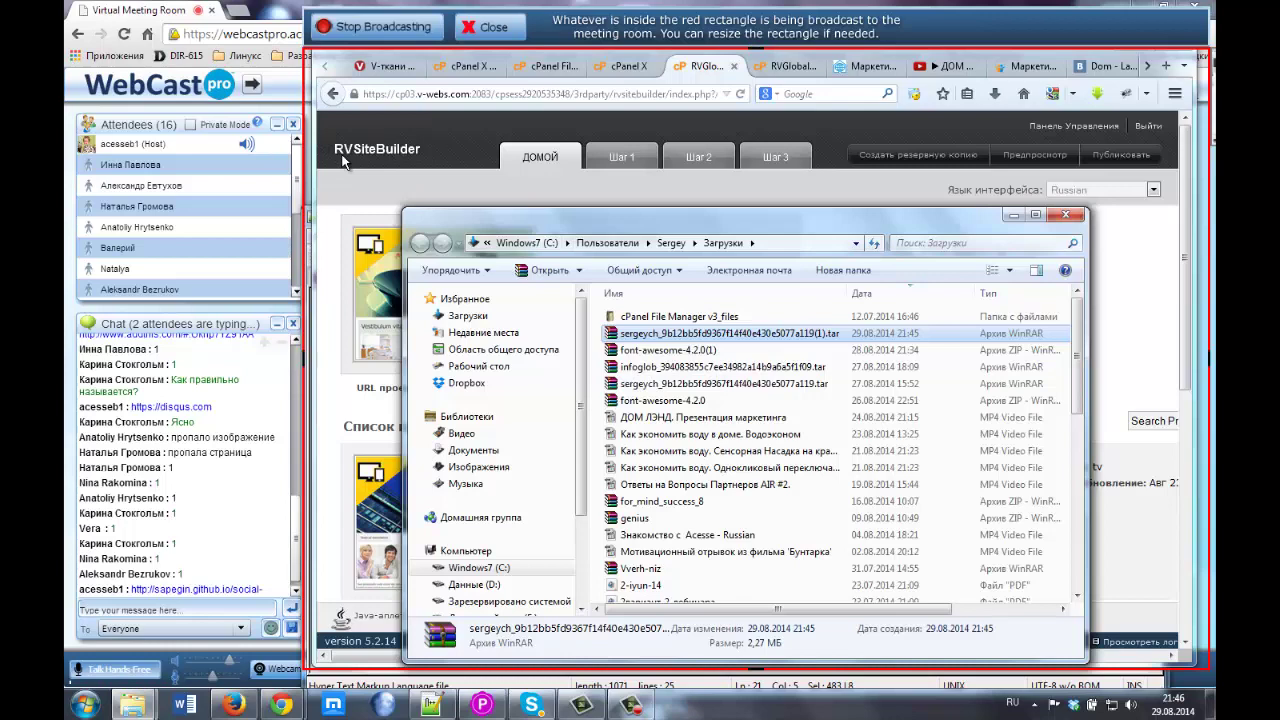
click(480, 160)
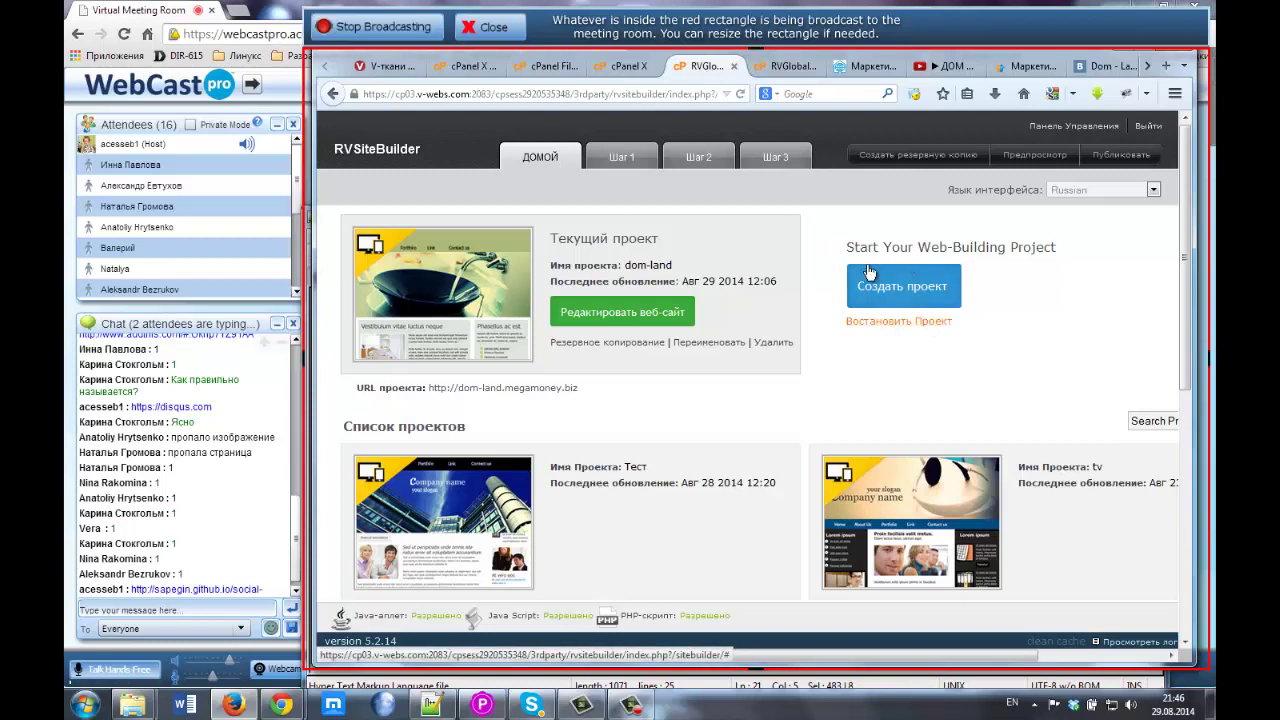
Start restoring a project from a backup file and browse to the user's Загрузки folder on drive C
click(917, 323)
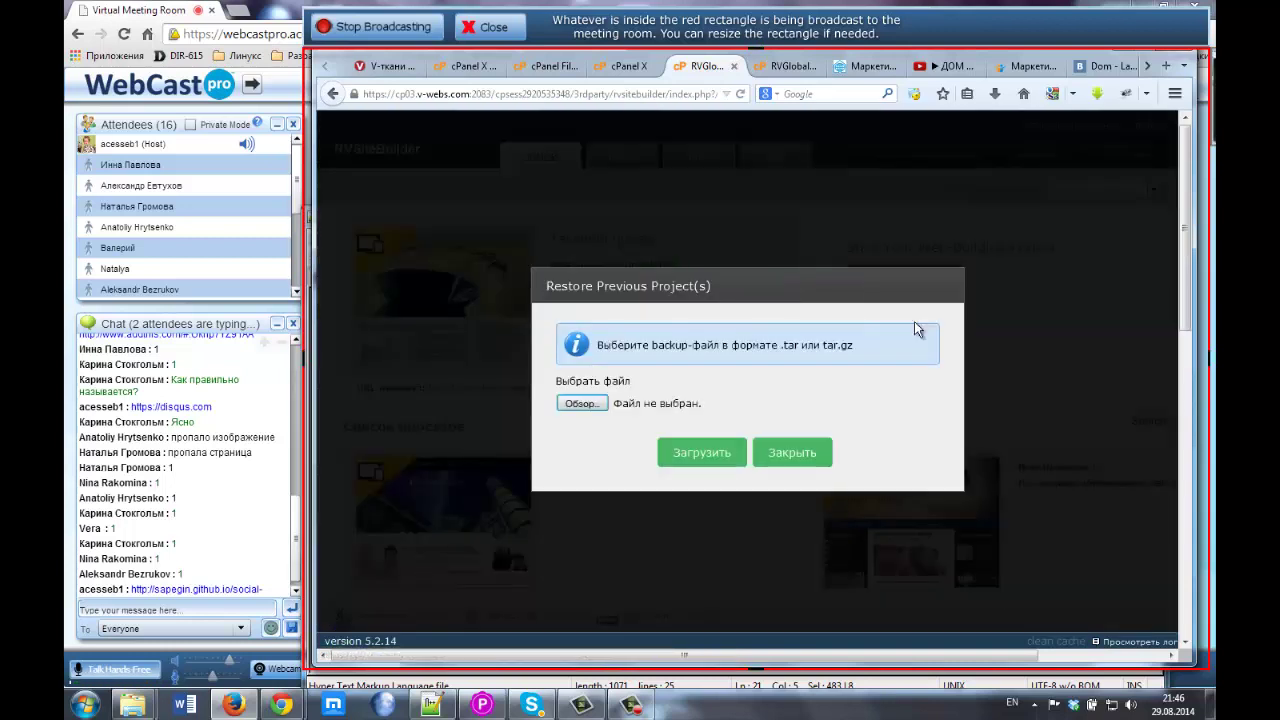
click(561, 401)
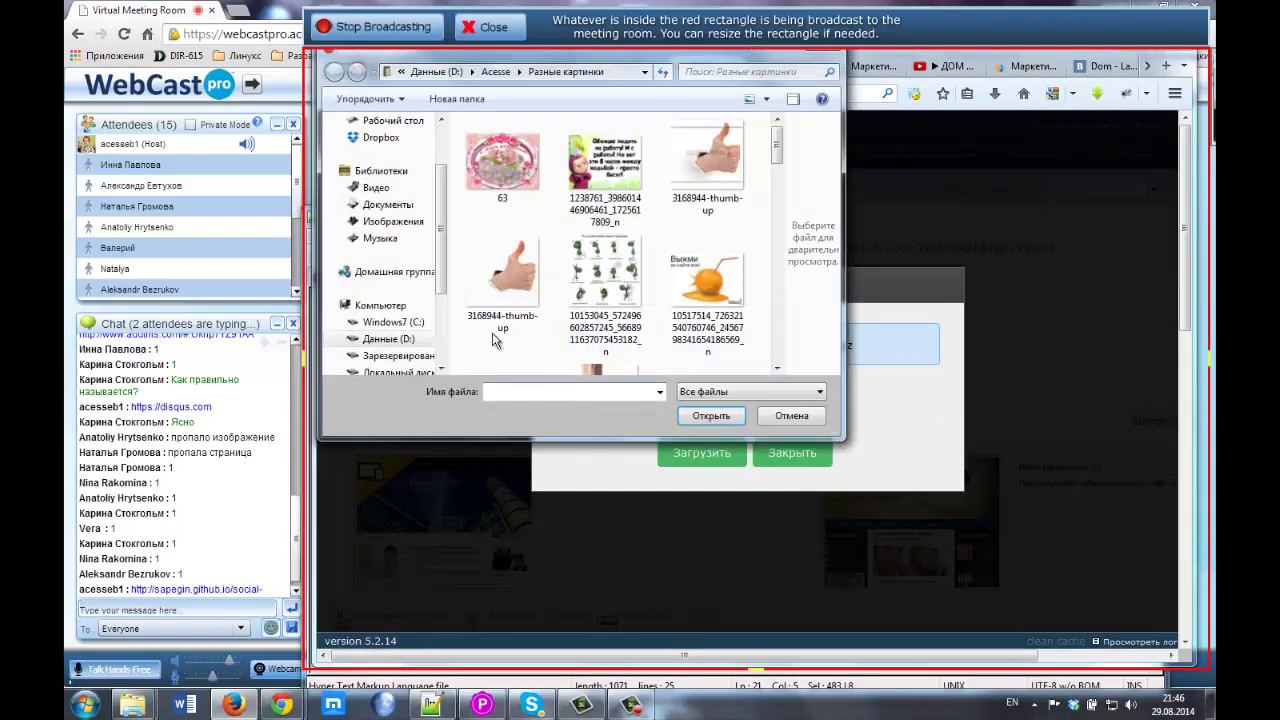
click(400, 323)
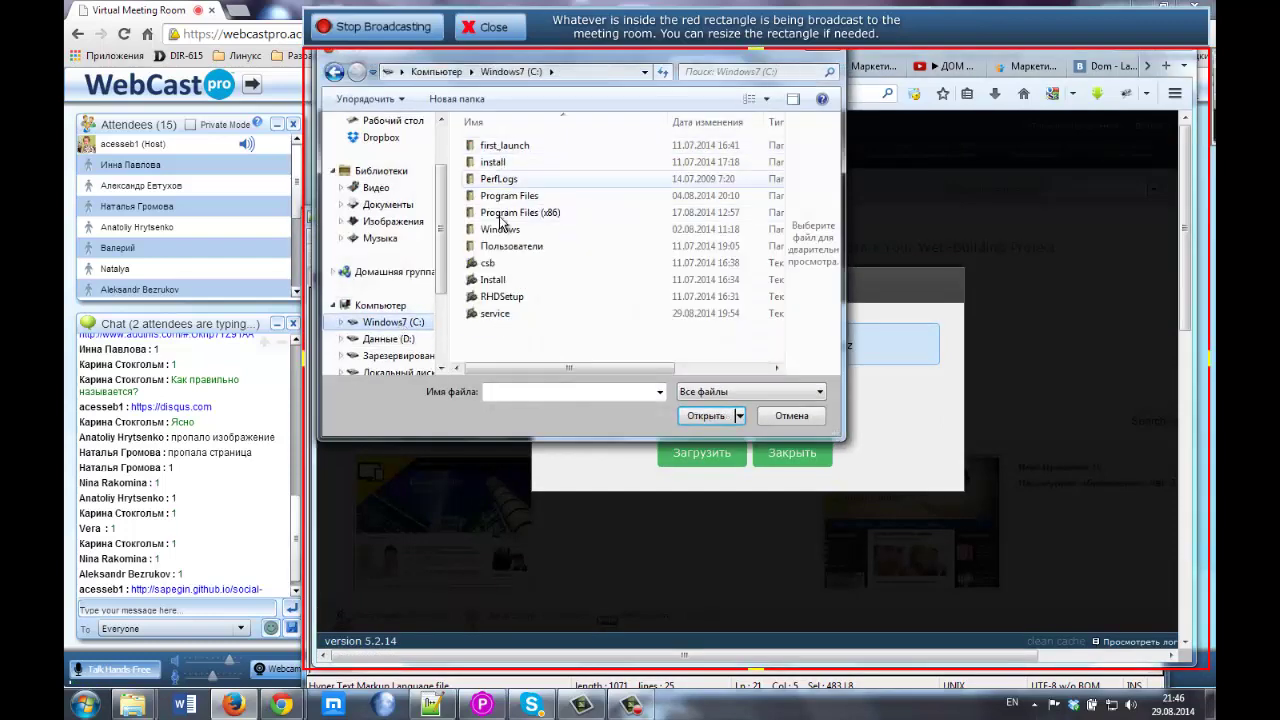
double_click(504, 252)
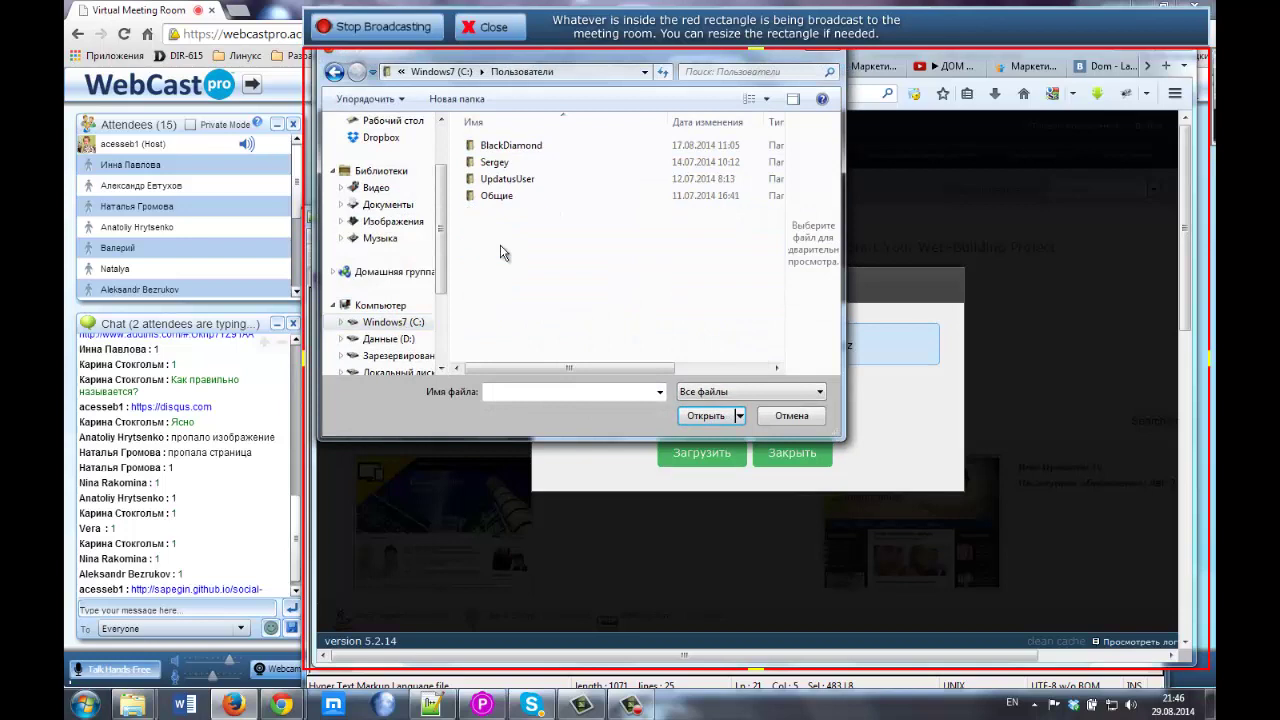
double_click(494, 162)
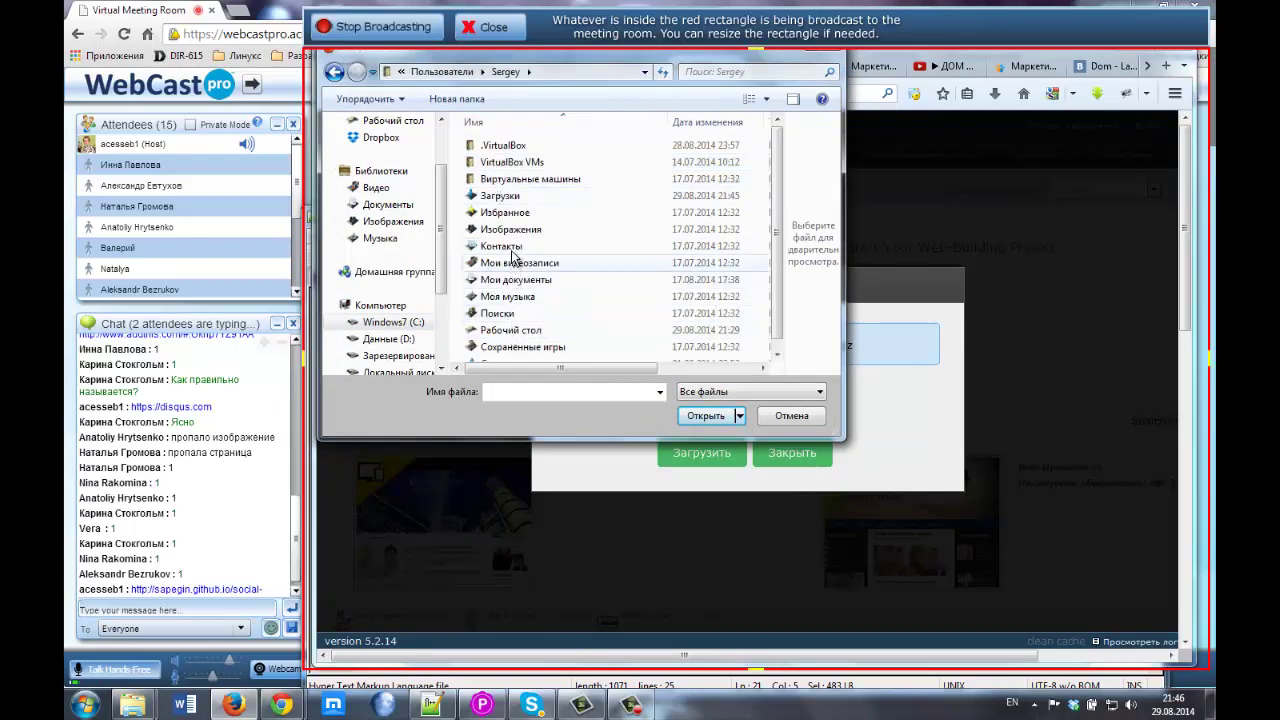
double_click(500, 196)
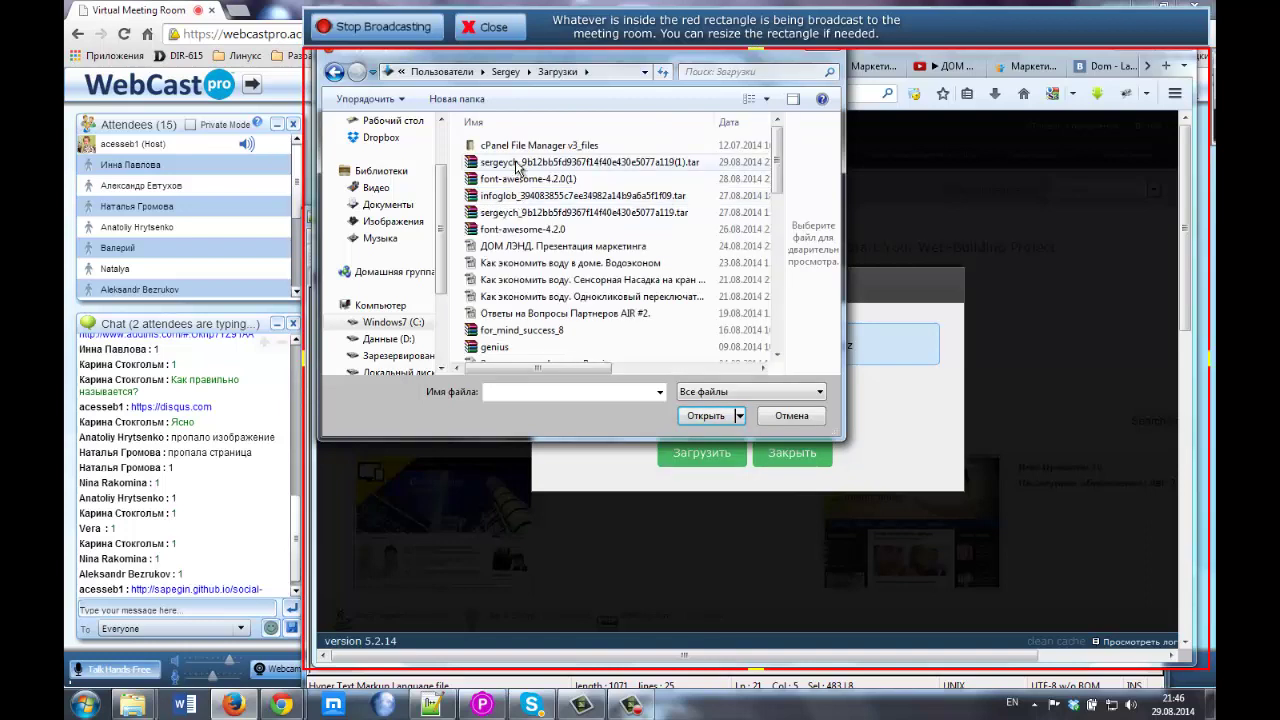
Try to restore the project by uploading the newest .tar.gz backup archive, and close the resulting window
click(517, 166)
drag(586, 367, 630, 373)
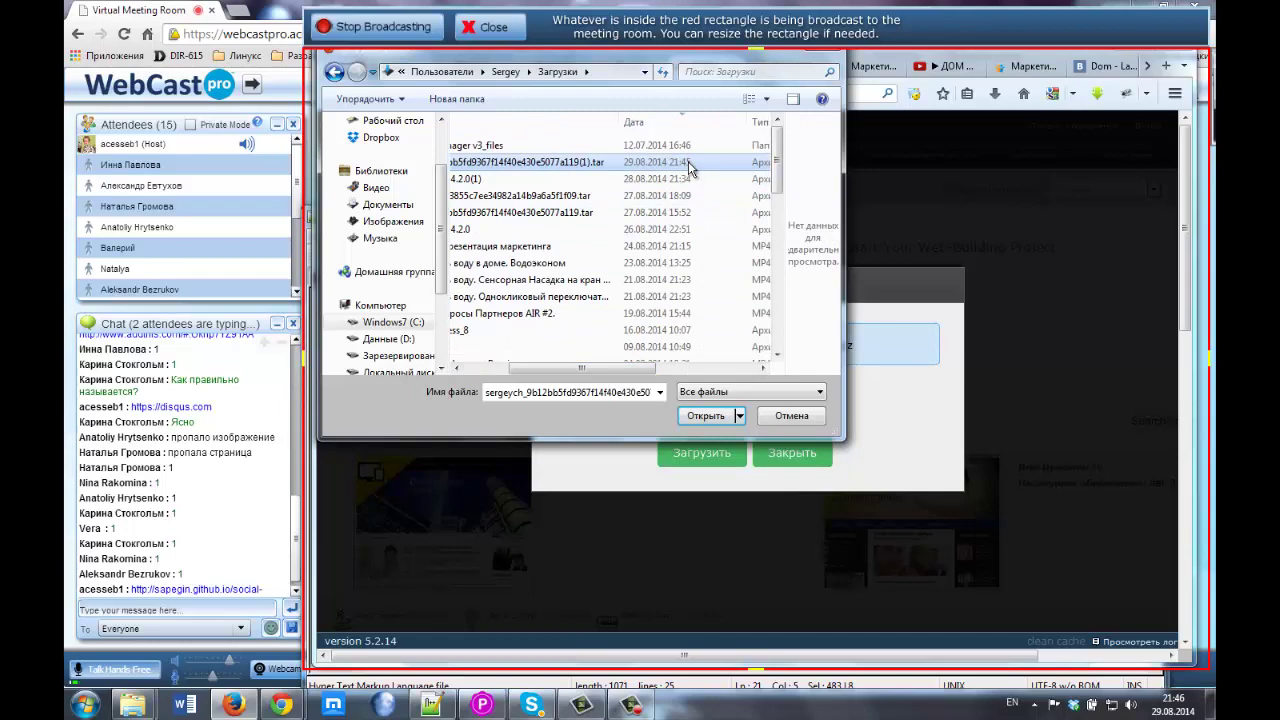
drag(586, 368, 541, 369)
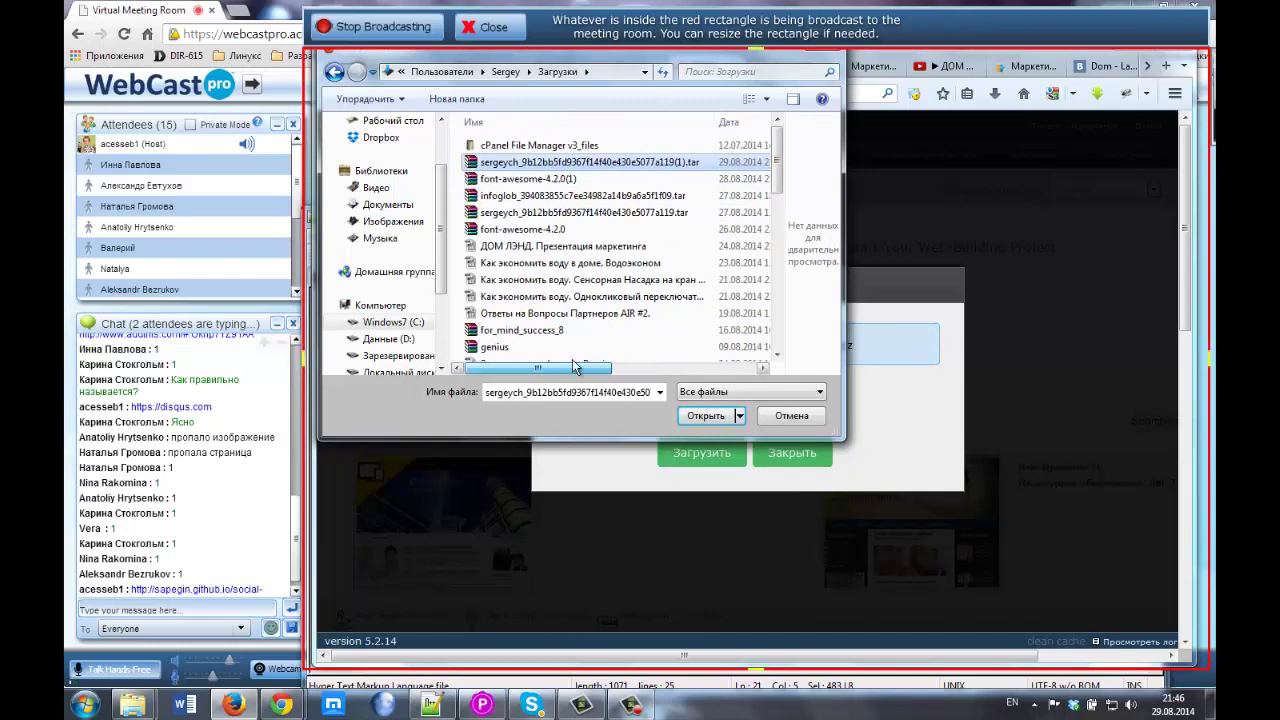
click(712, 417)
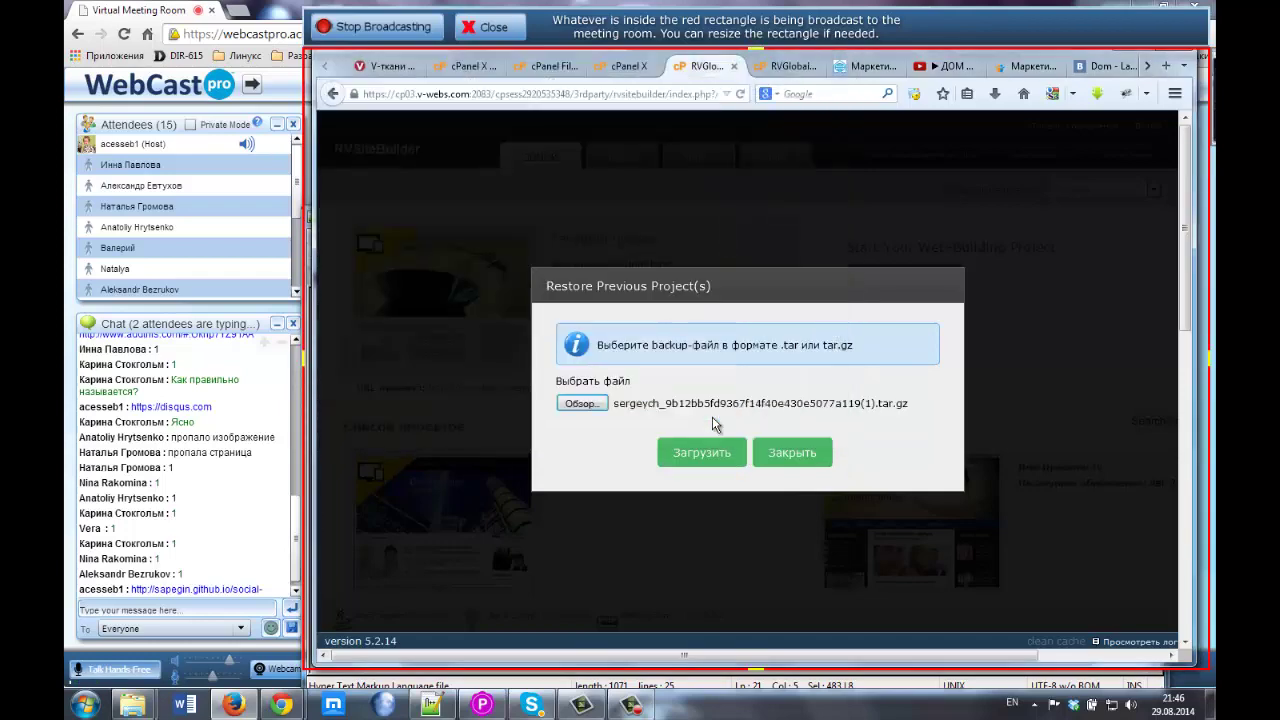
click(707, 458)
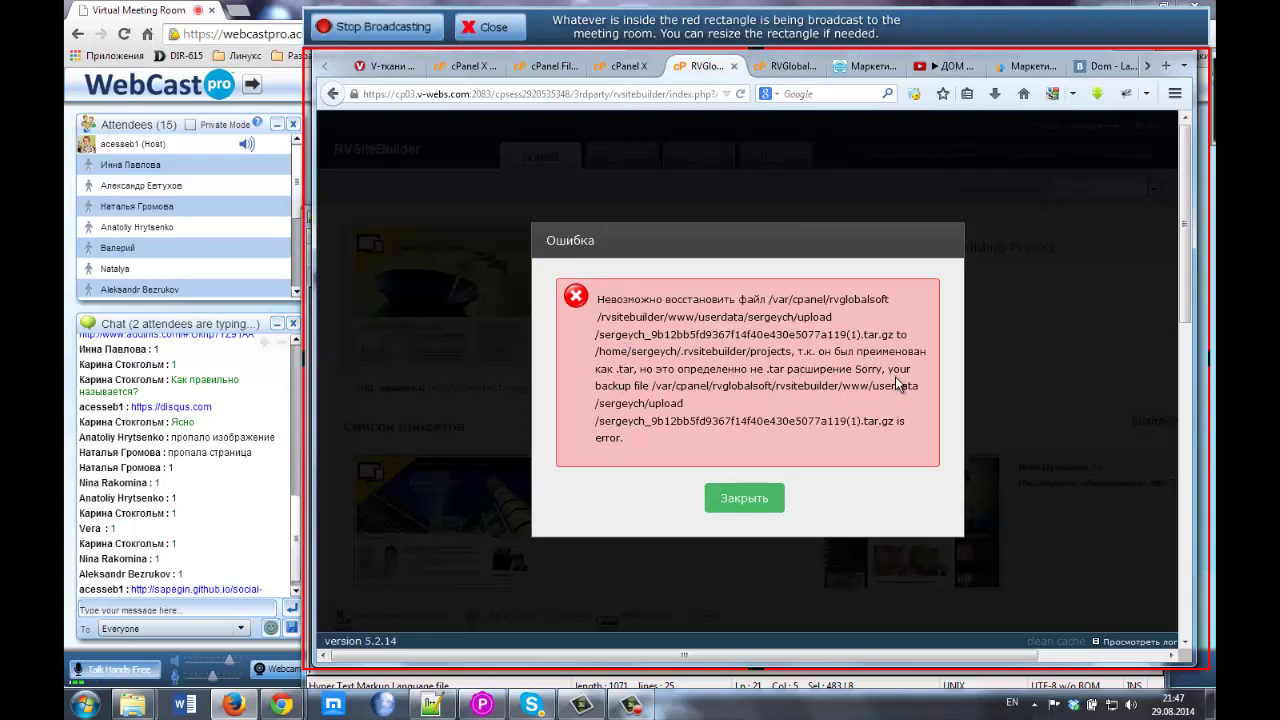
click(744, 499)
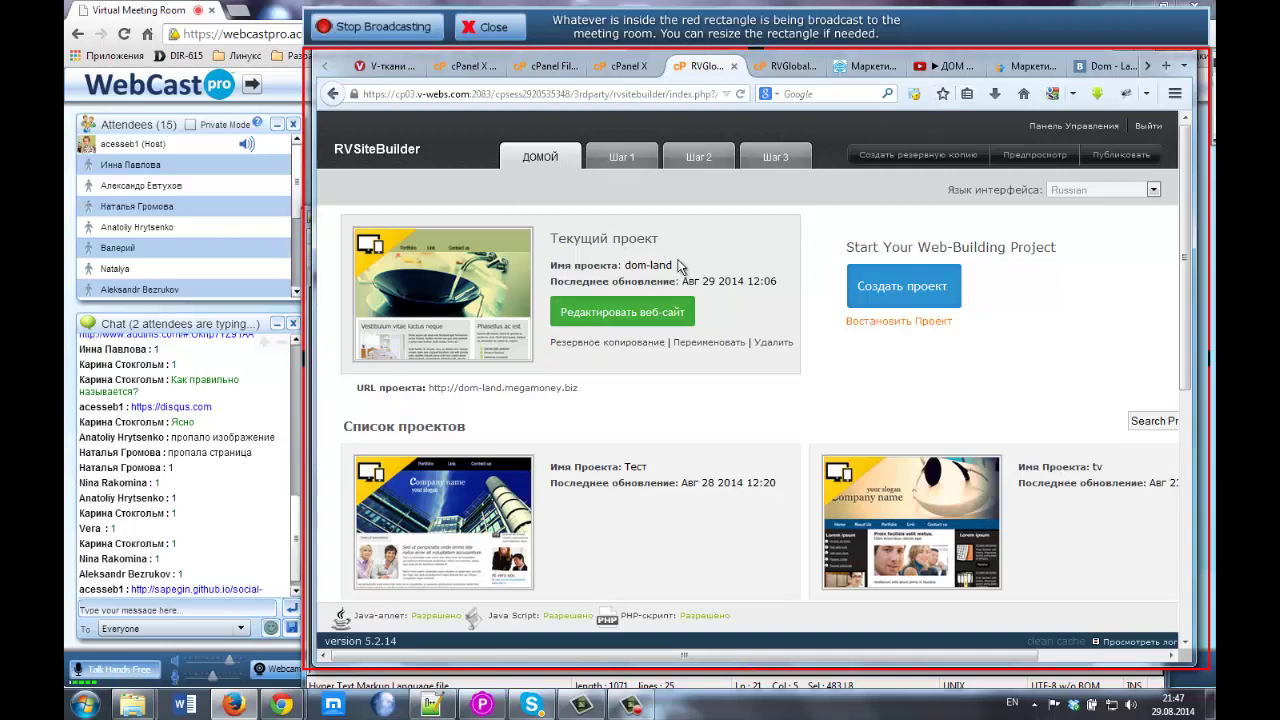
Reopen the project restore window, examine the newest backup archive's full file name in the file picker, and cancel the restore
click(930, 293)
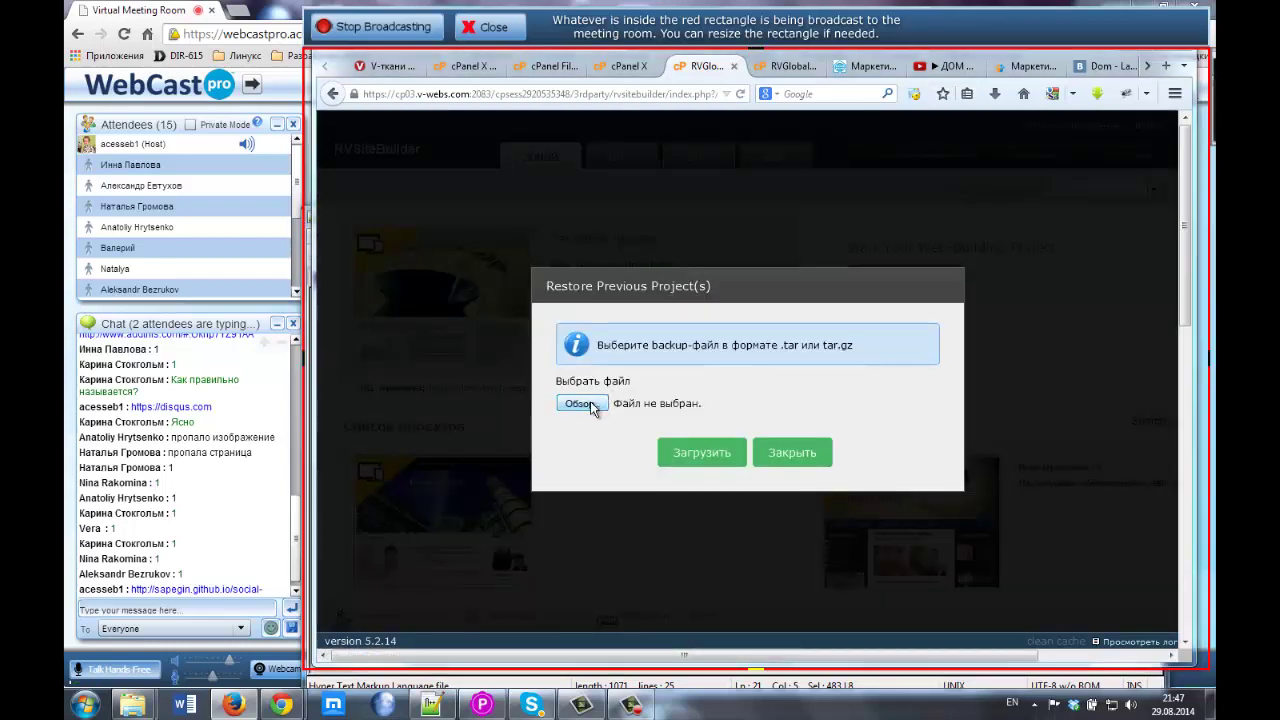
click(581, 403)
click(596, 165)
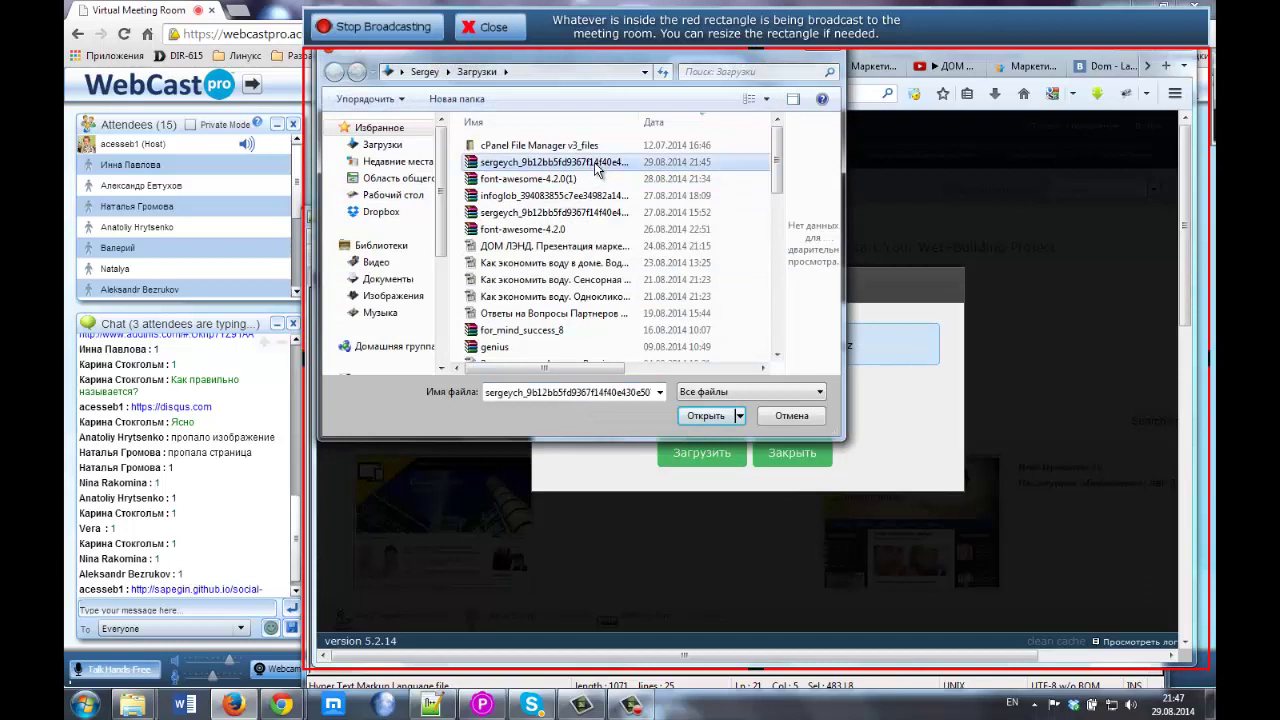
drag(641, 121, 738, 121)
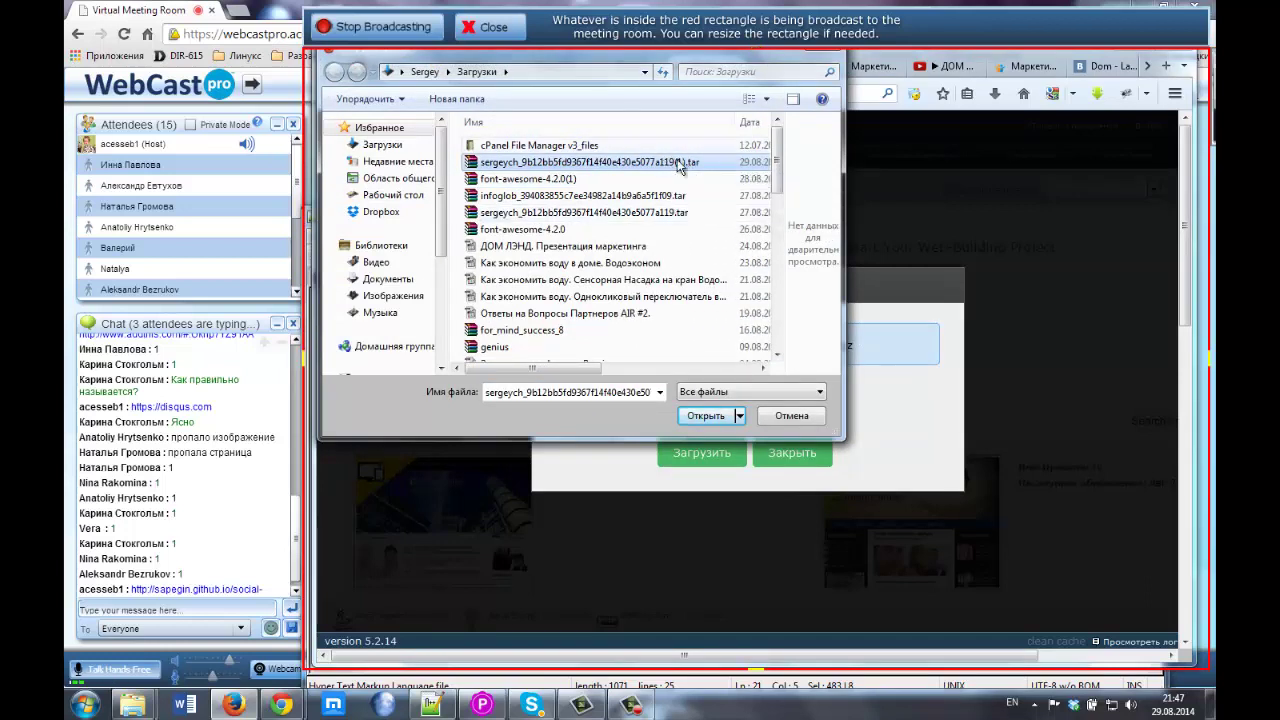
click(683, 164)
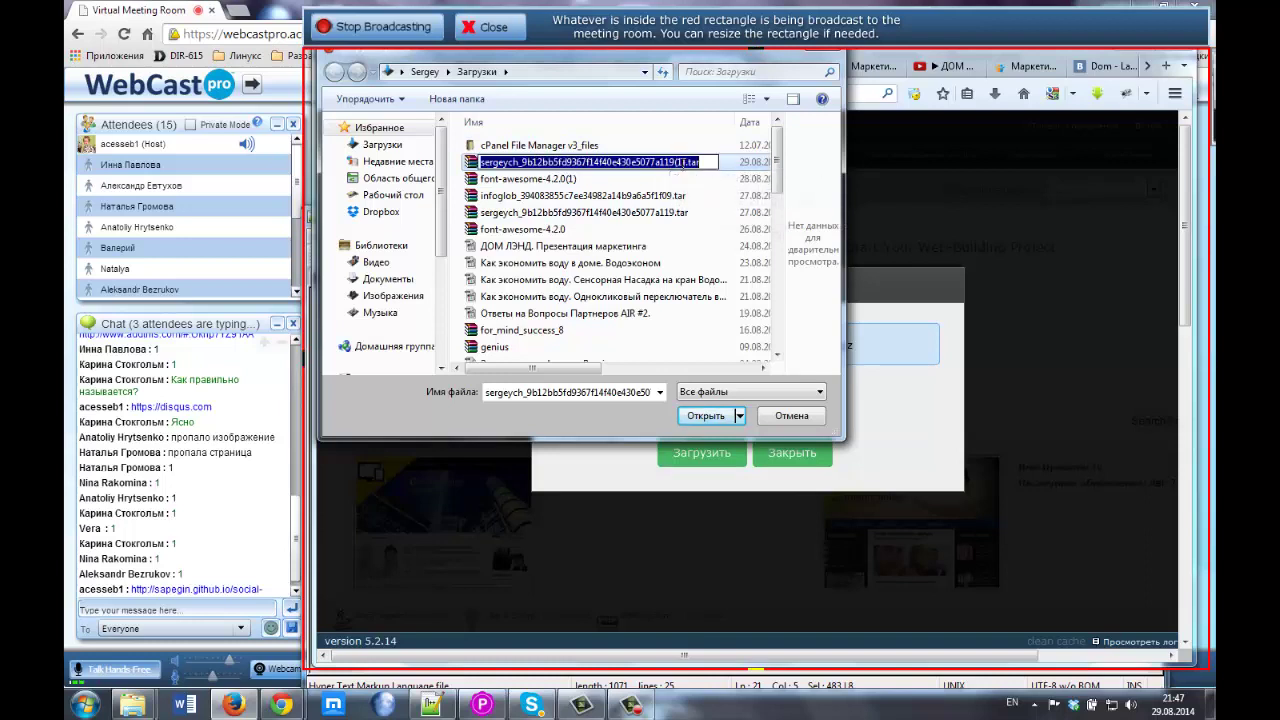
key(Escape)
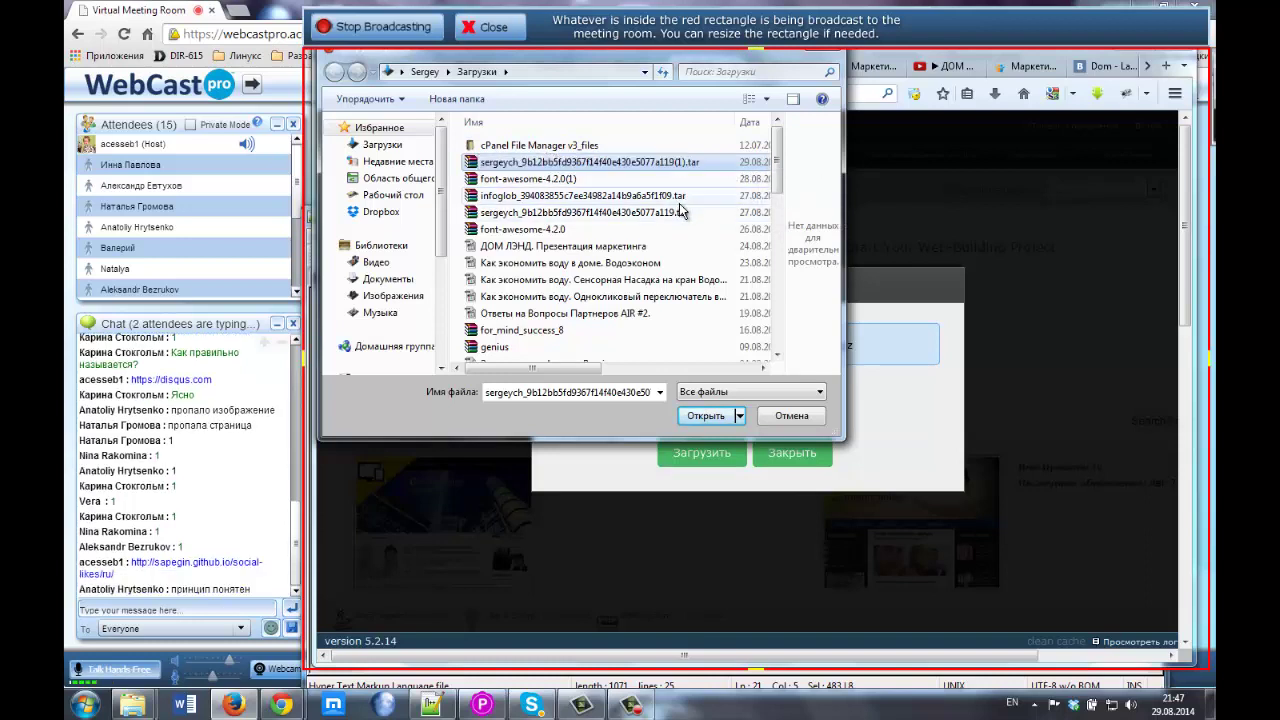
click(791, 415)
click(792, 452)
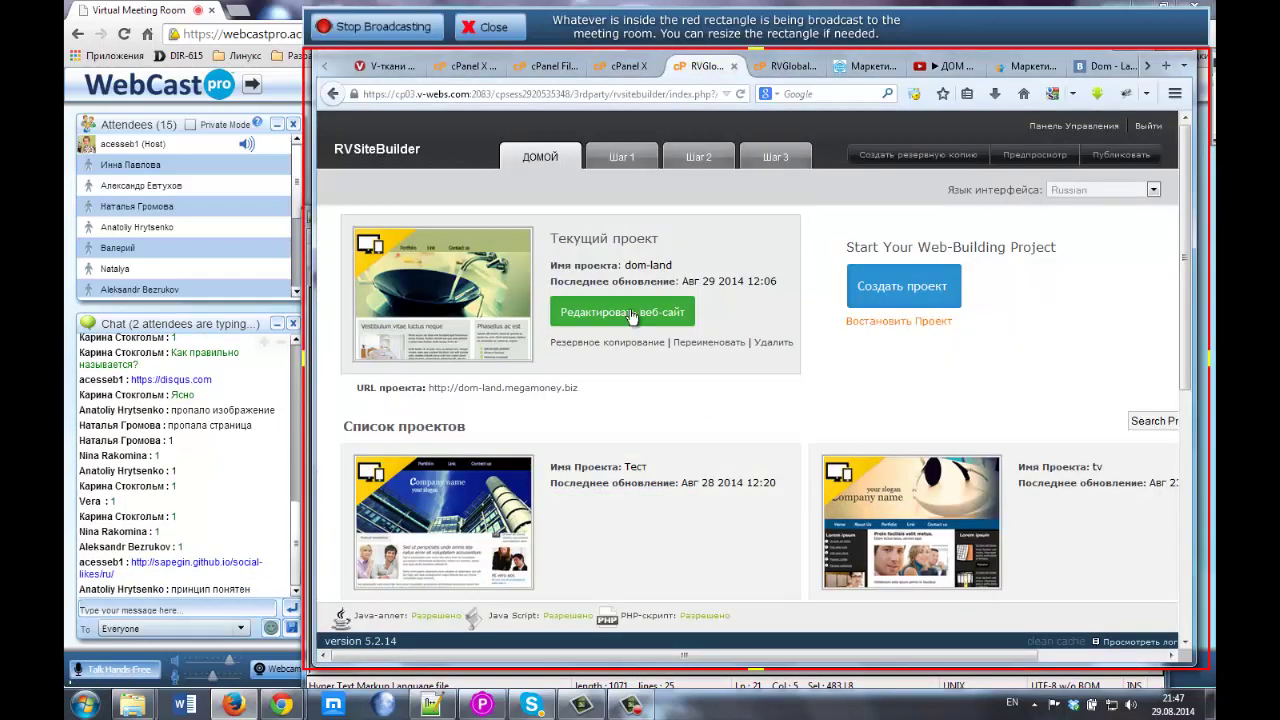
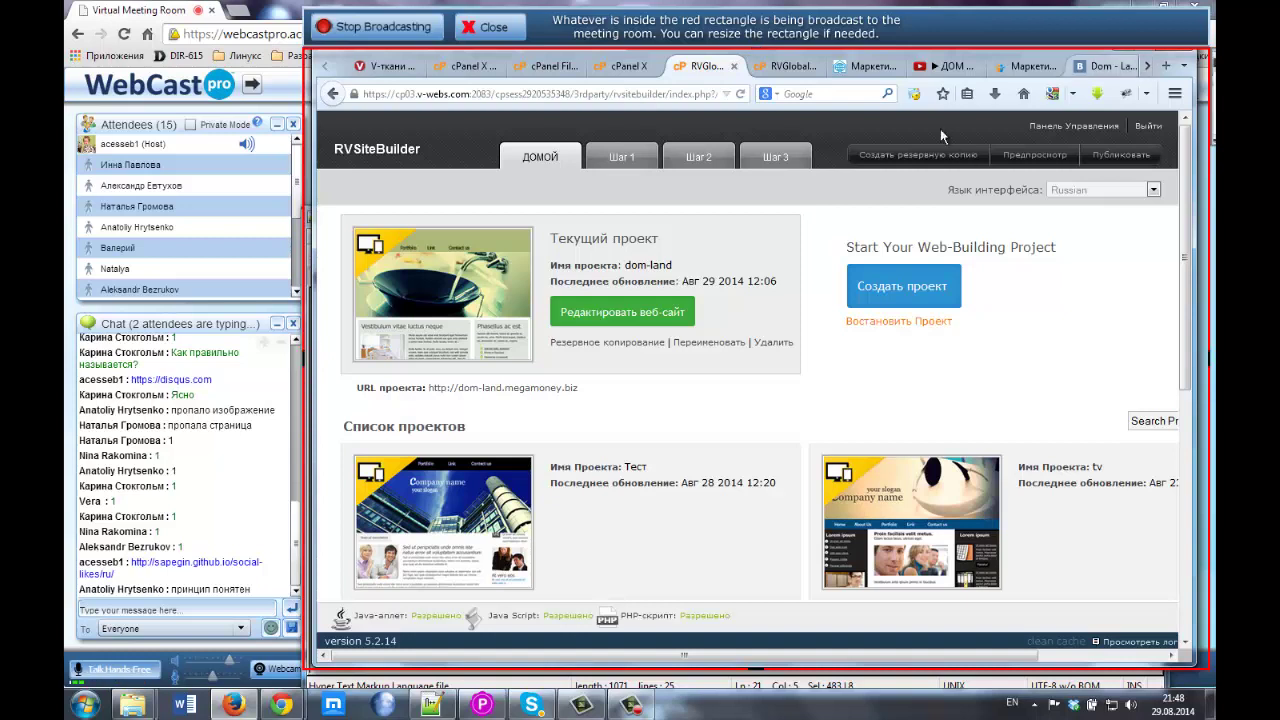
Search the web for "фавикон" in a new browser tab and open the Favicon.ru site from the results
click(1147, 67)
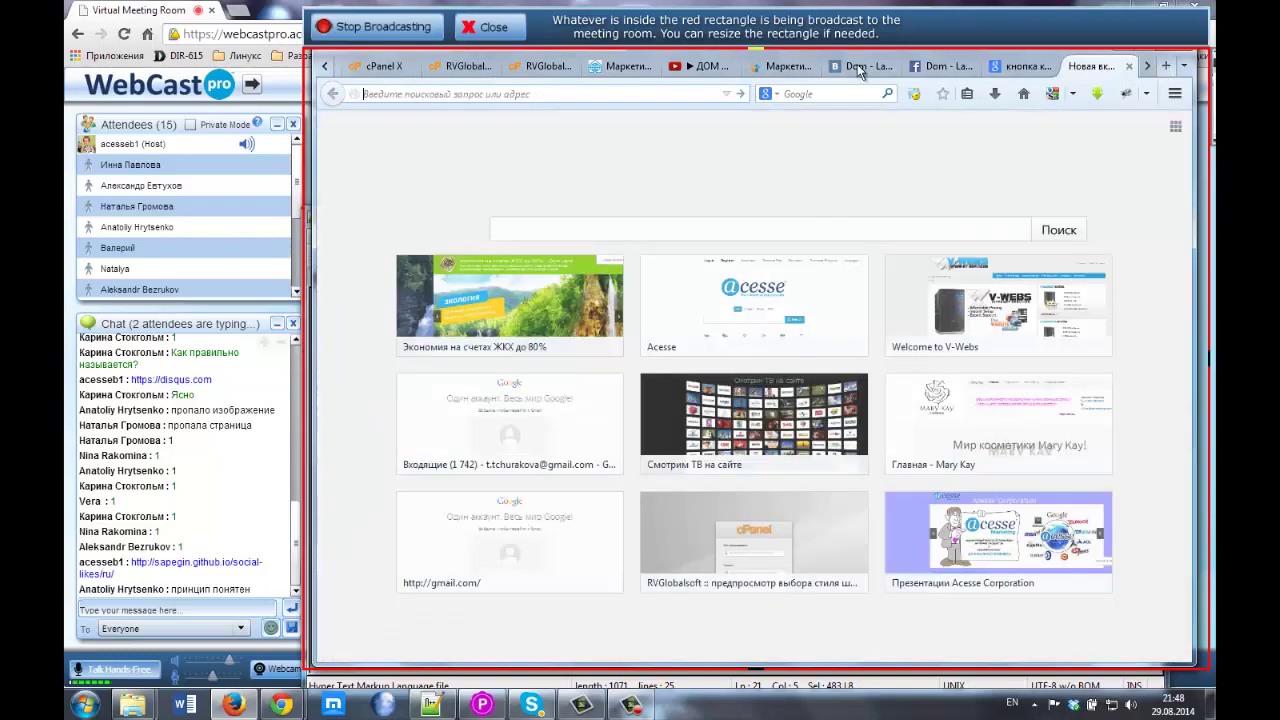
click(1165, 66)
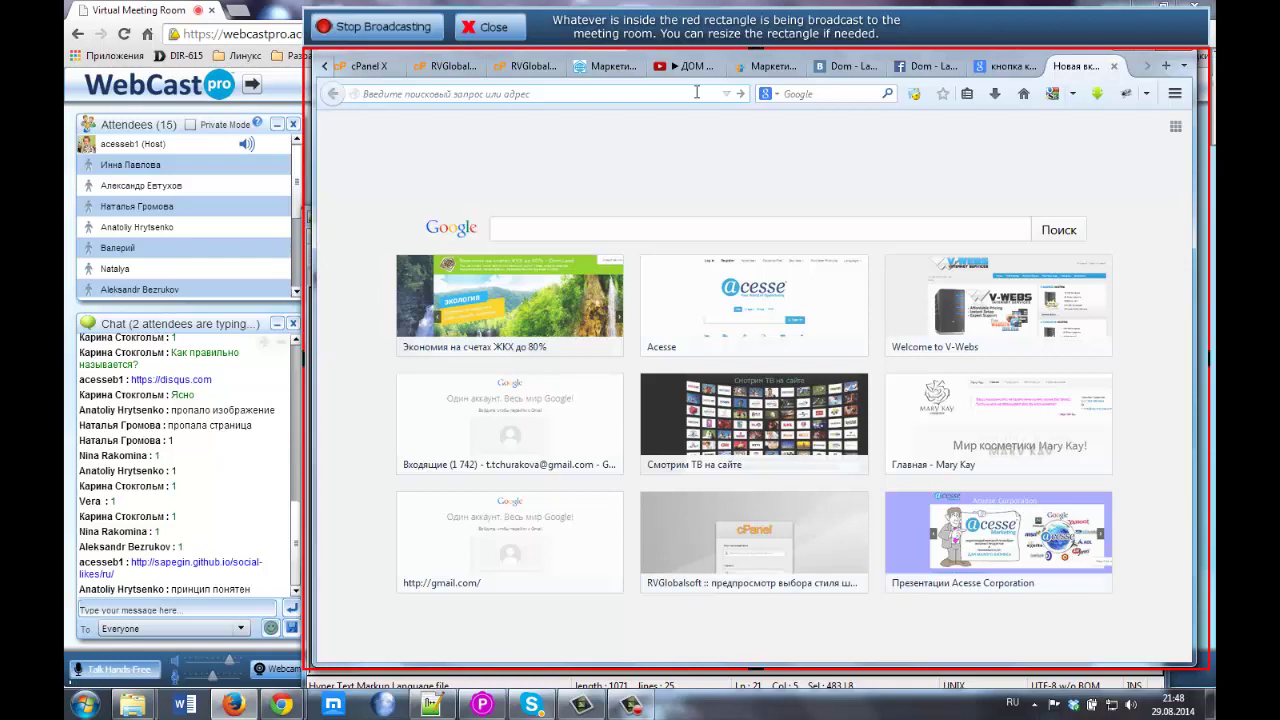
text(a)
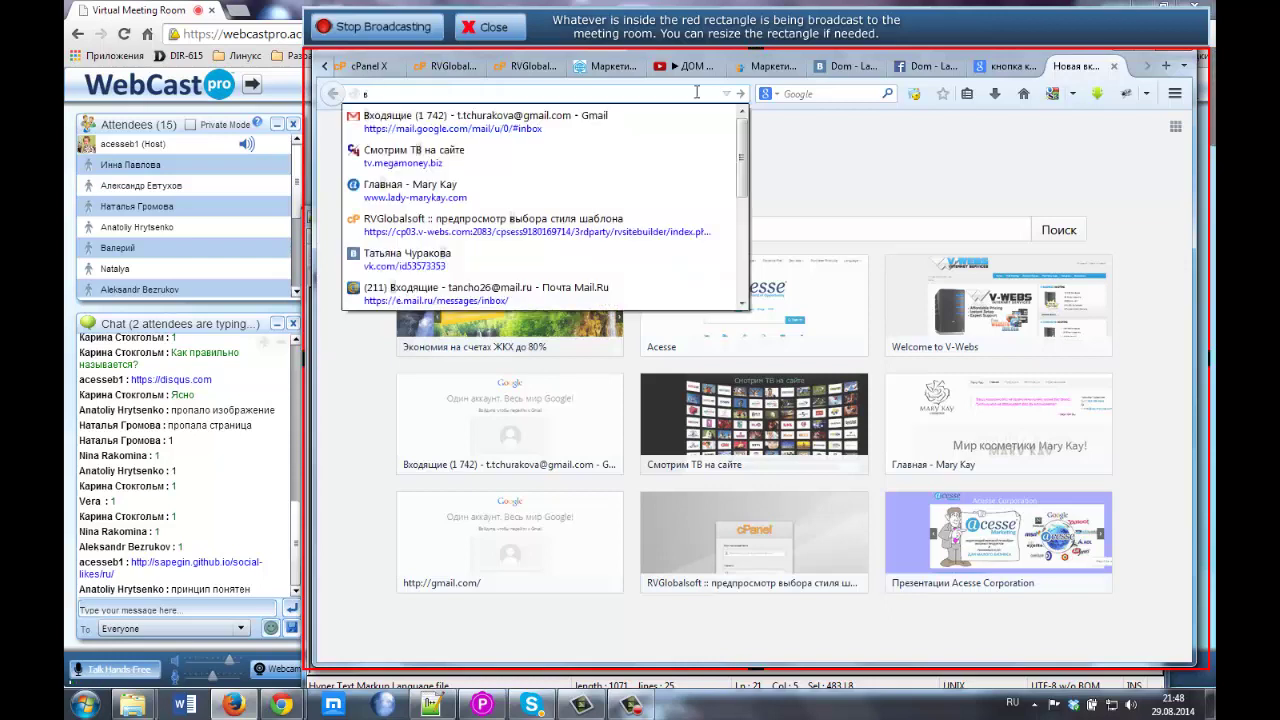
key(BackSpace)
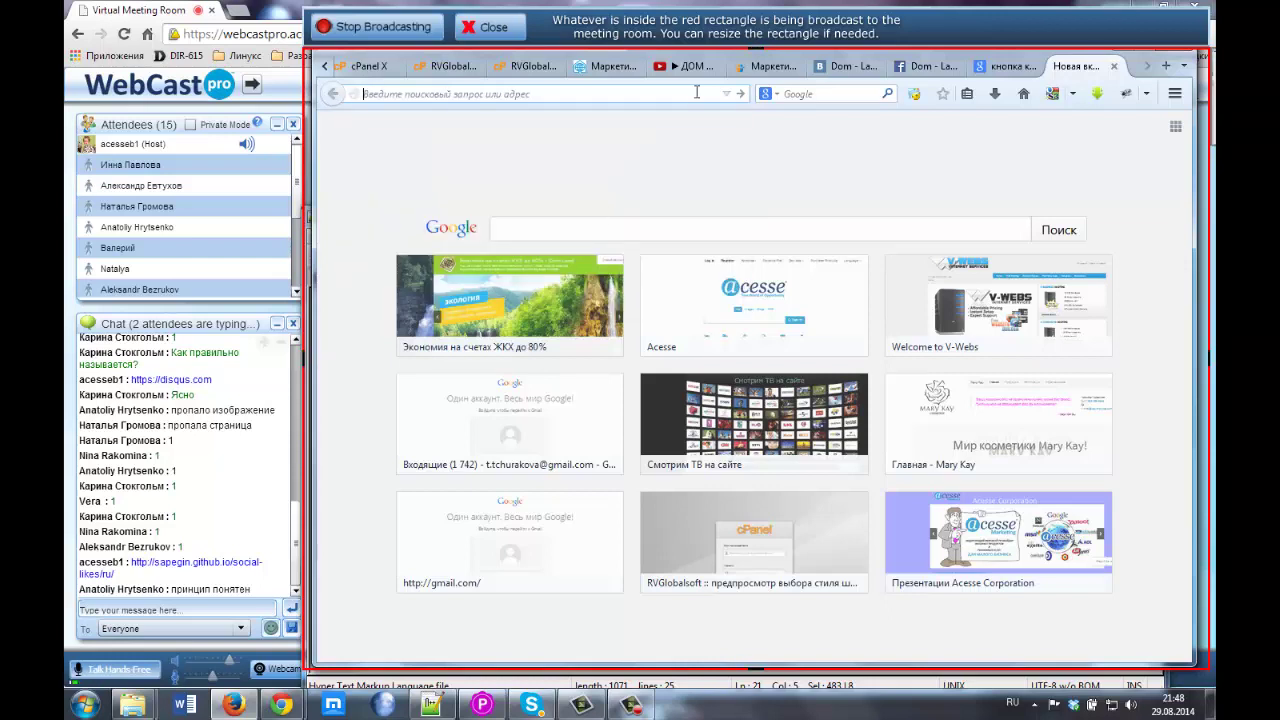
text(фавикон)
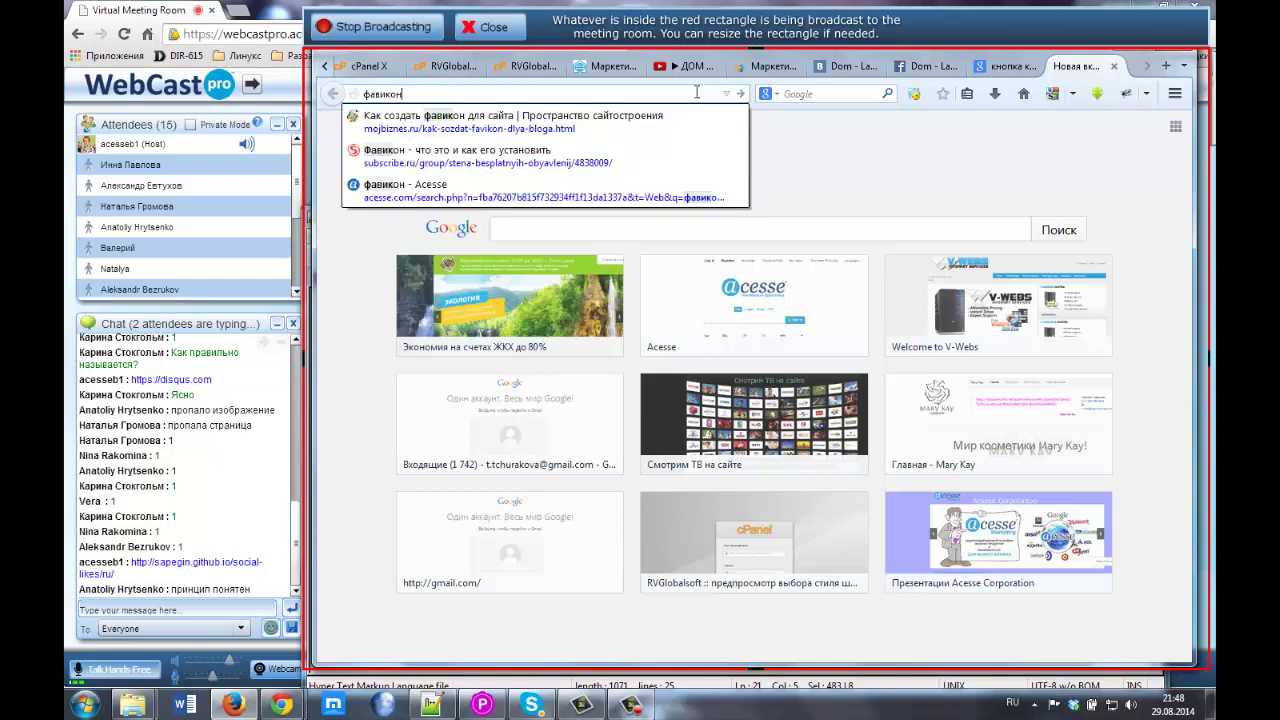
key(Return)
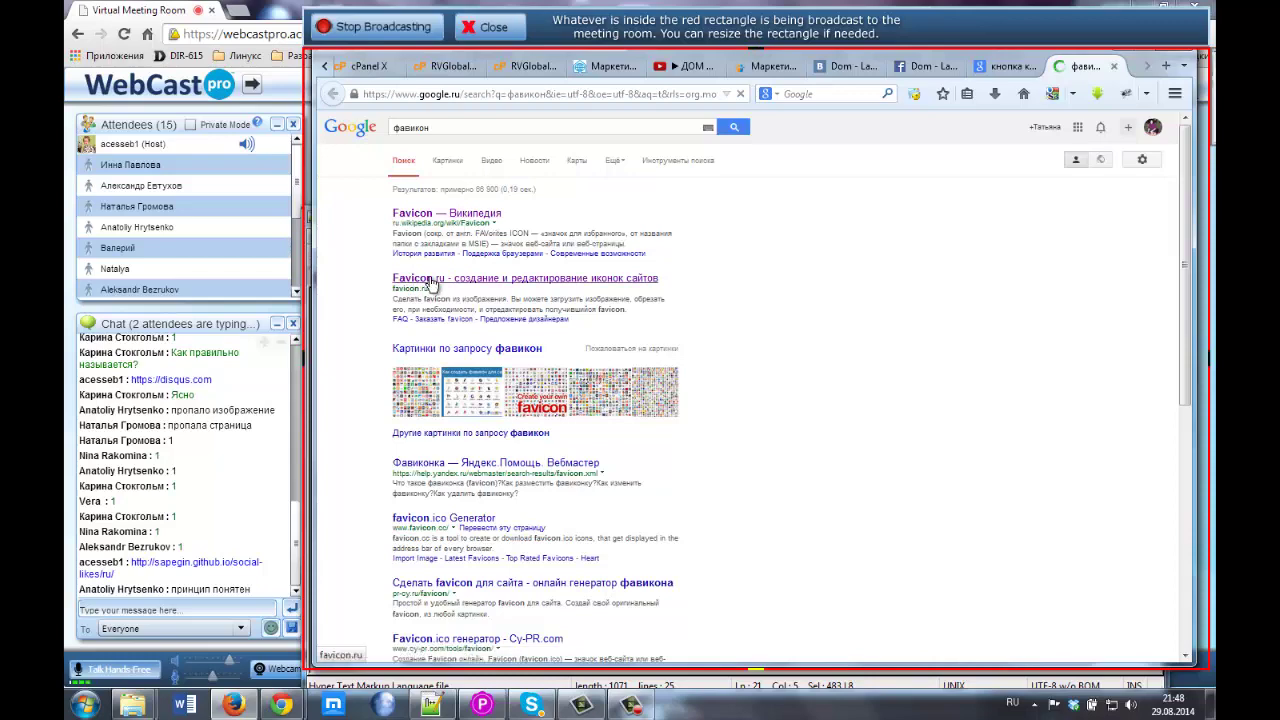
click(430, 280)
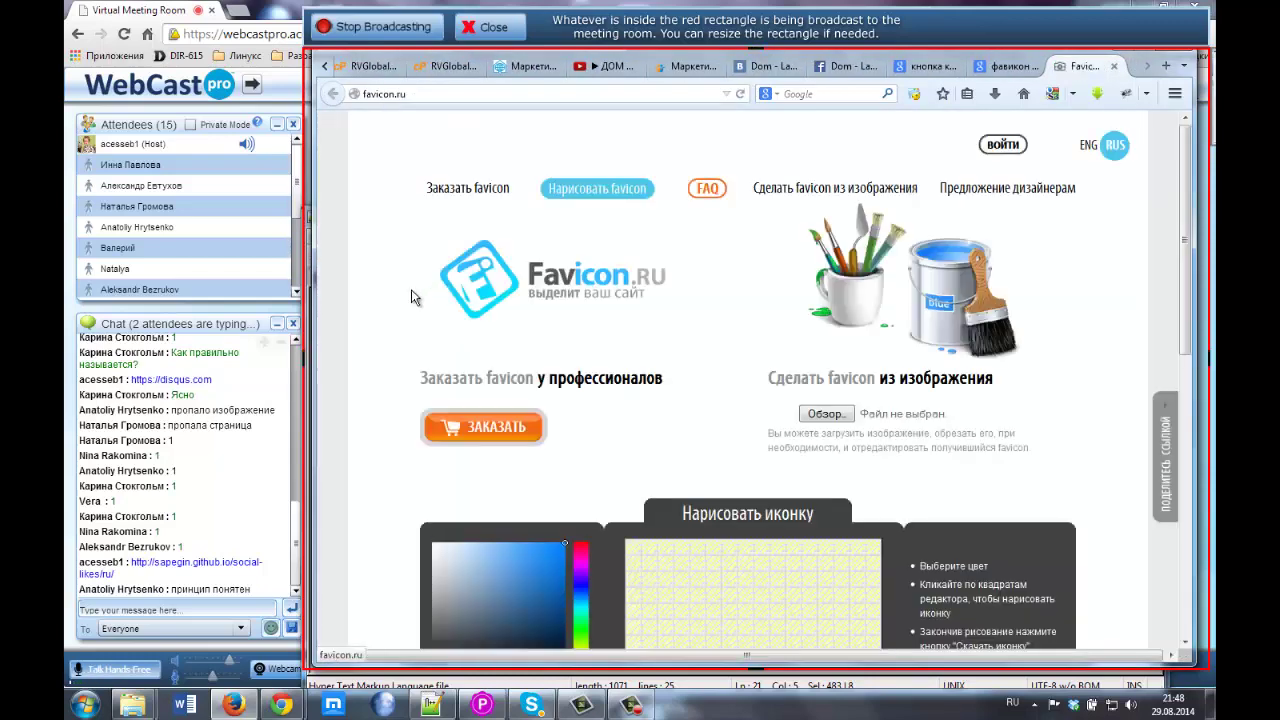
Examine Favicon.ru's options for making an icon from an image, drawing one and downloading it, and close the site and search results
scroll(409, 293, down, 5)
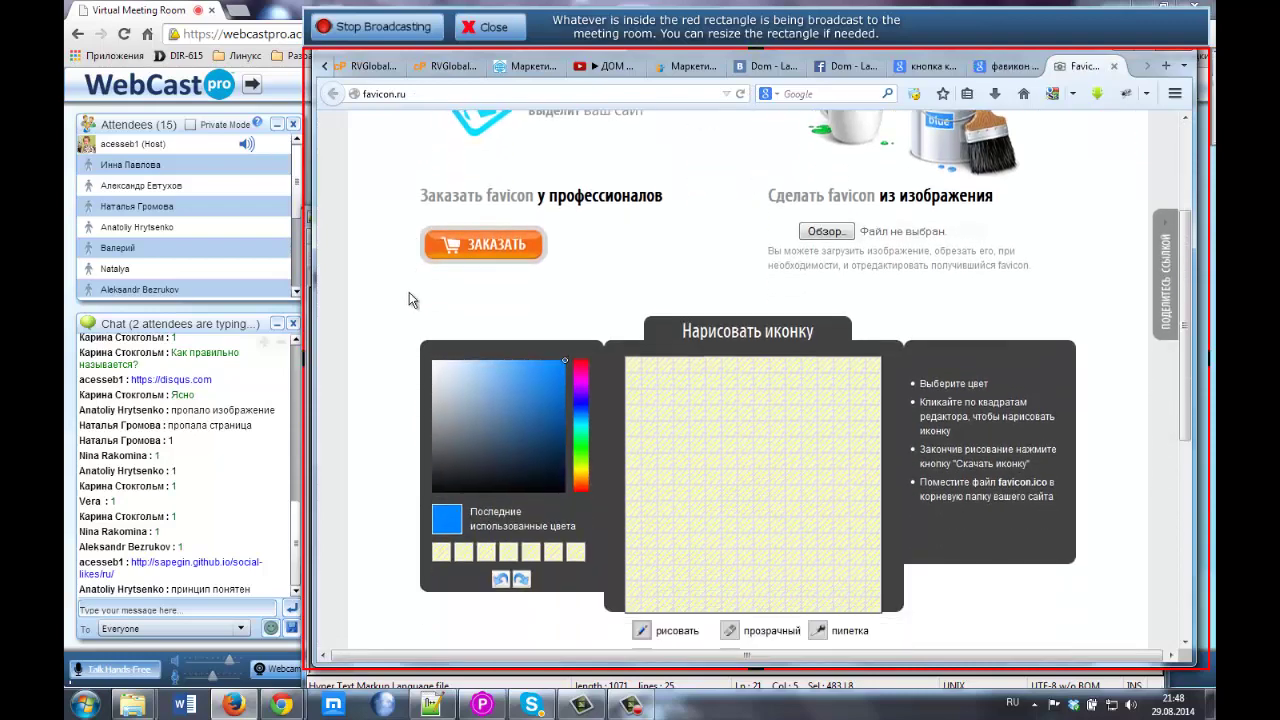
scroll(409, 293, up, 5)
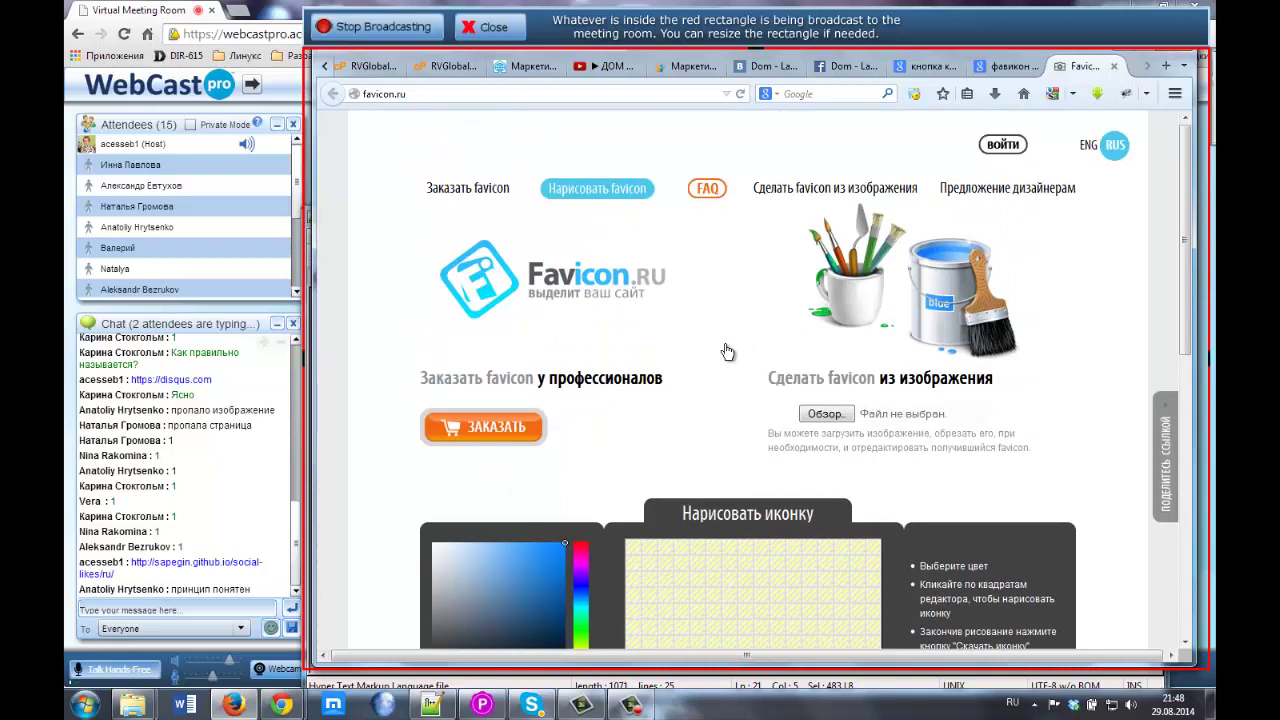
scroll(700, 352, down, 2)
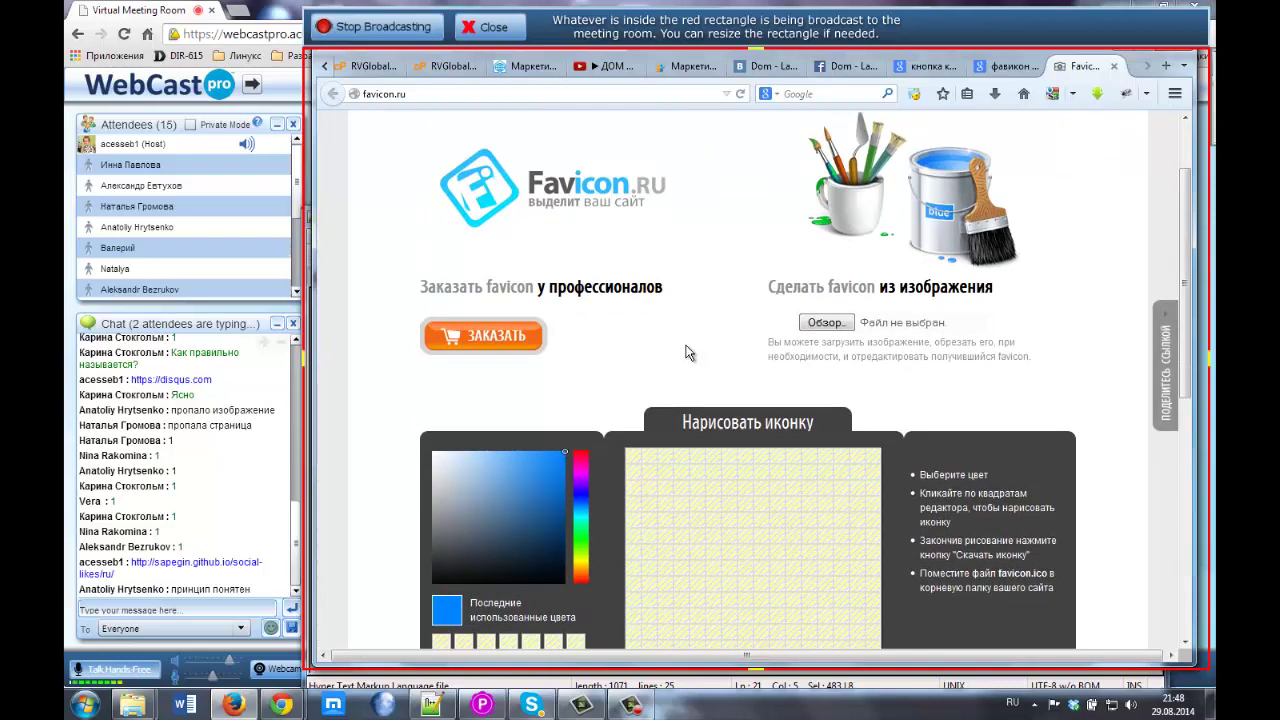
scroll(753, 300, down, 2)
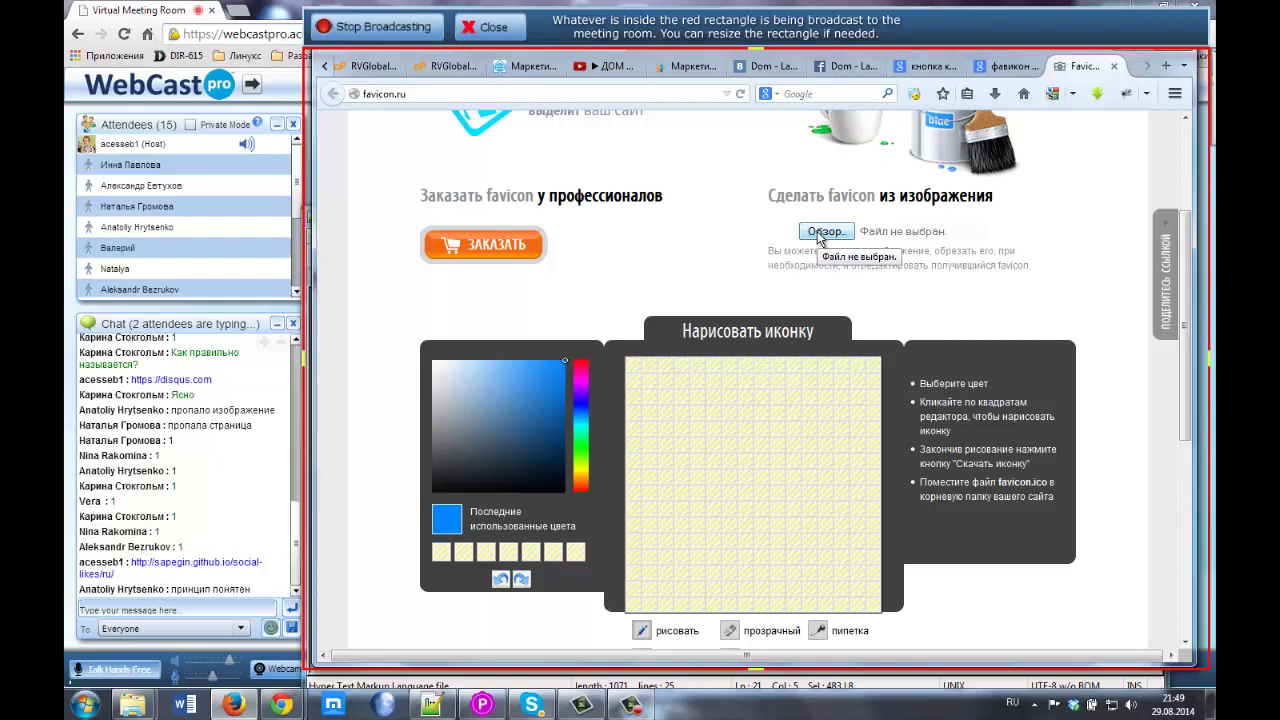
scroll(905, 350, down, 5)
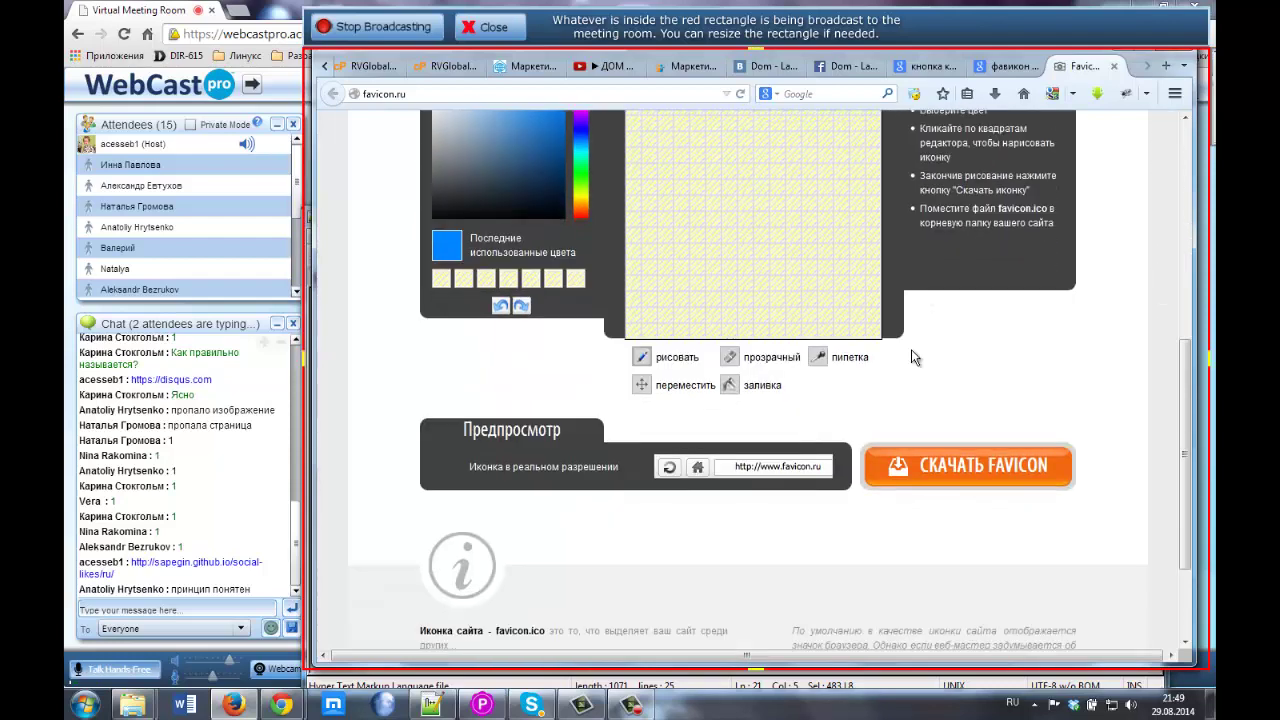
scroll(911, 350, up, 2)
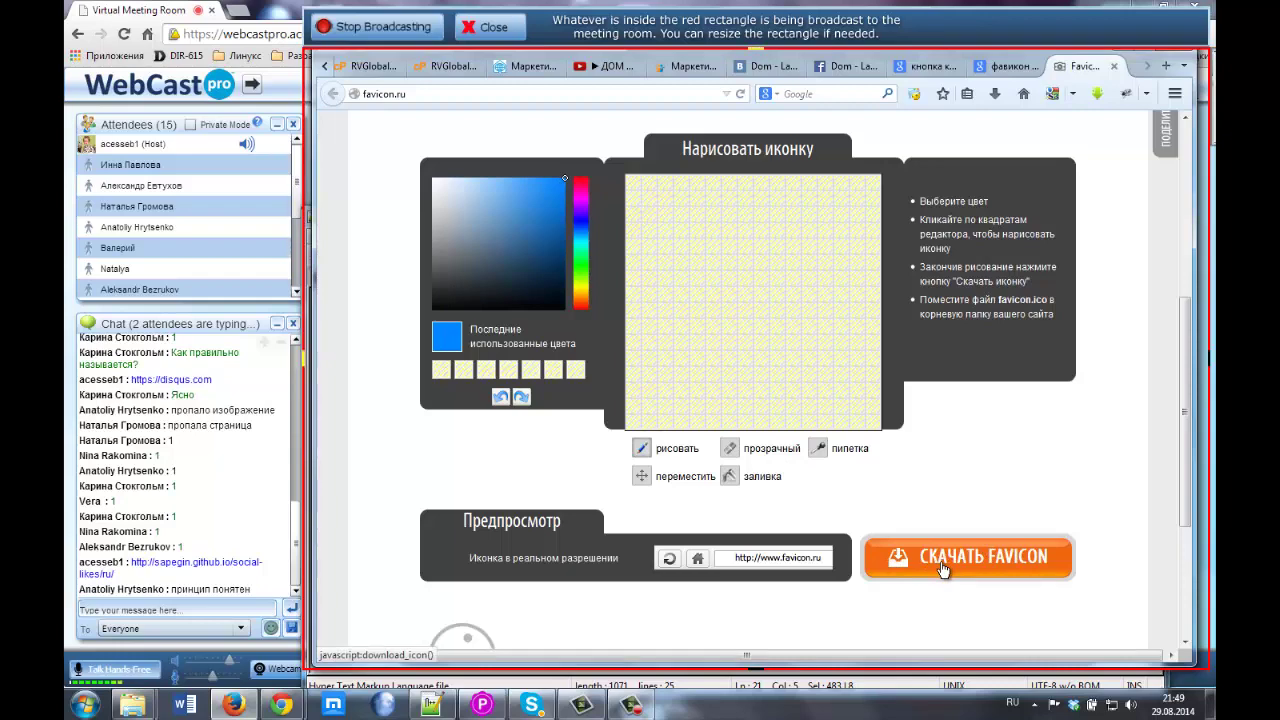
click(1114, 67)
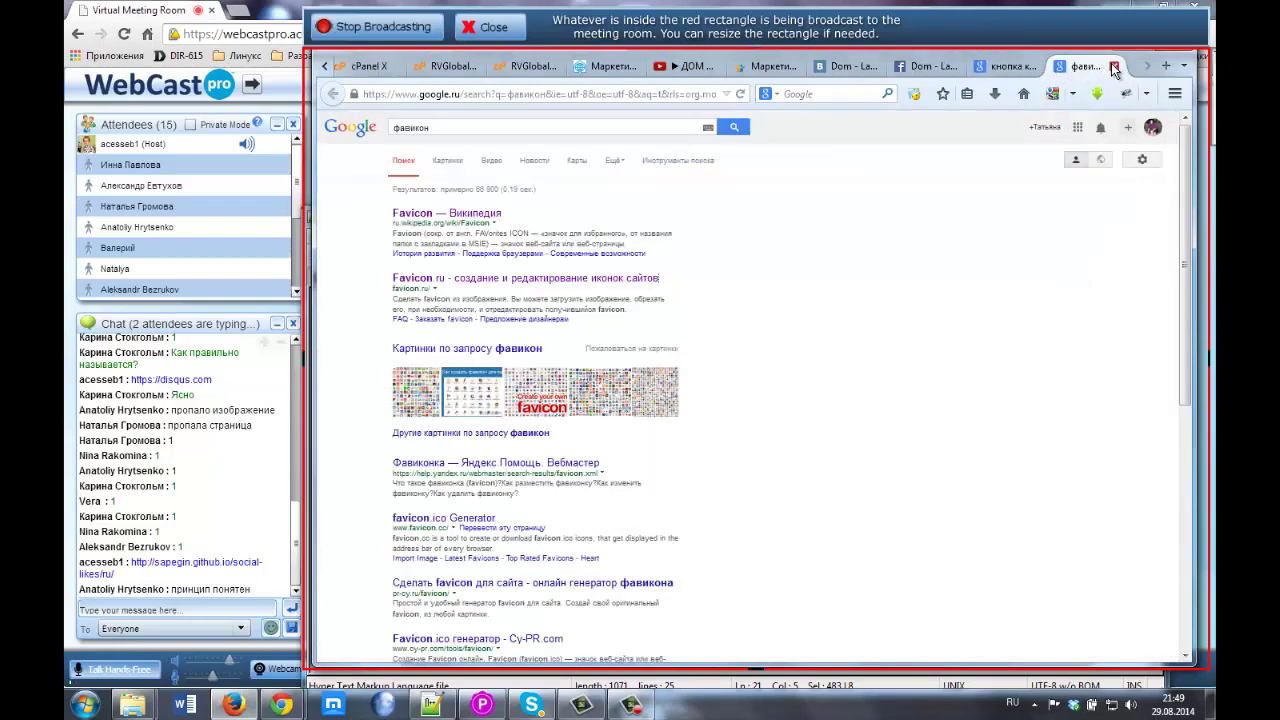
click(1114, 67)
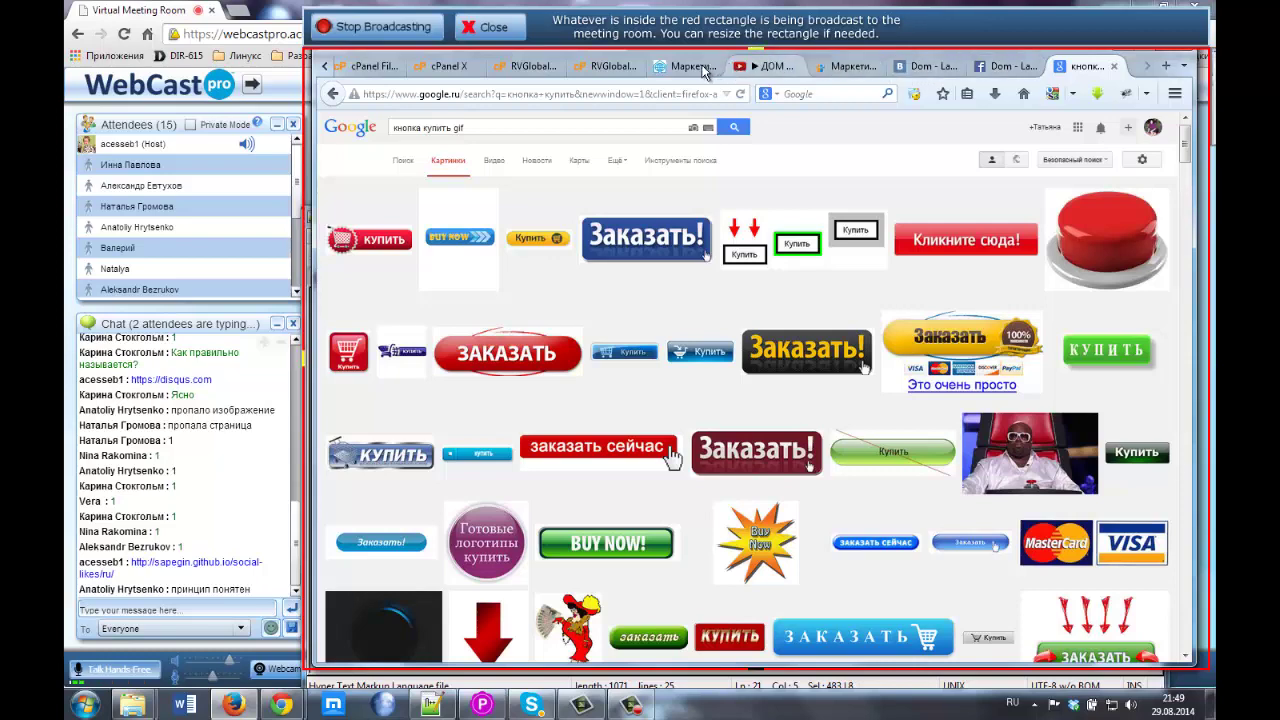
Close the file upload page, return to the cPanel file manager, and cancel the pending move of social-likes.min.js
click(524, 67)
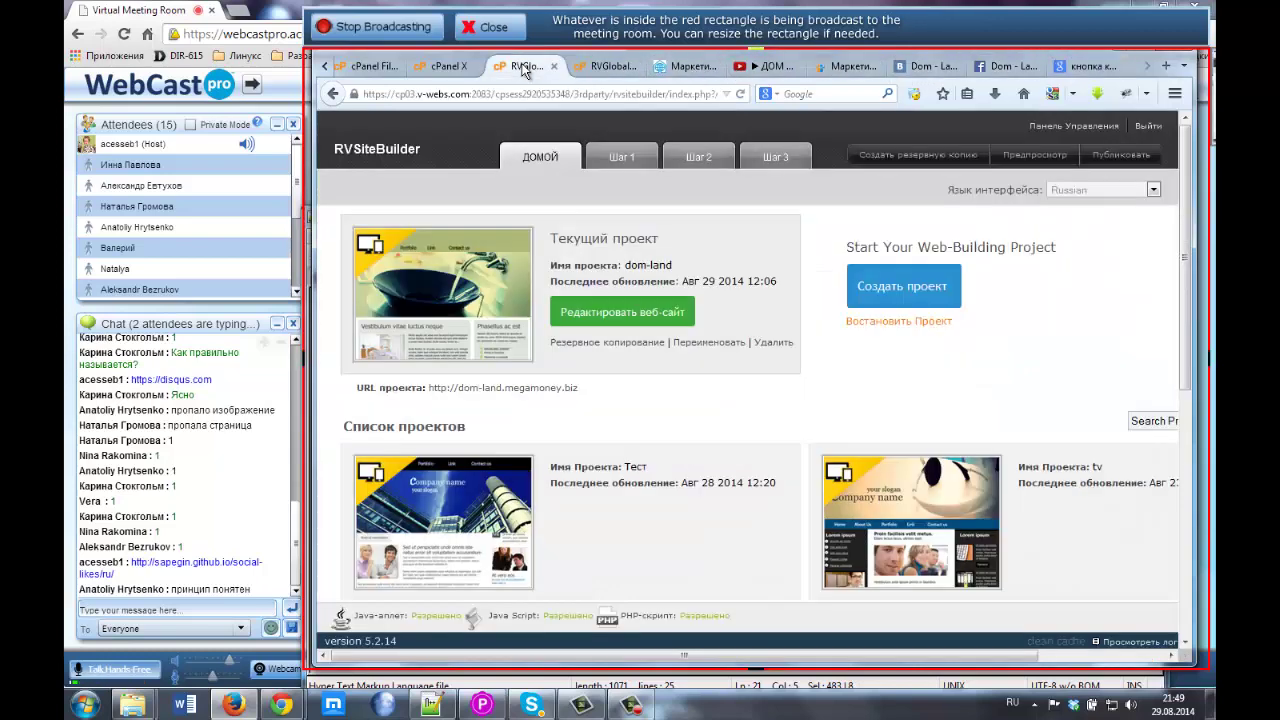
click(456, 67)
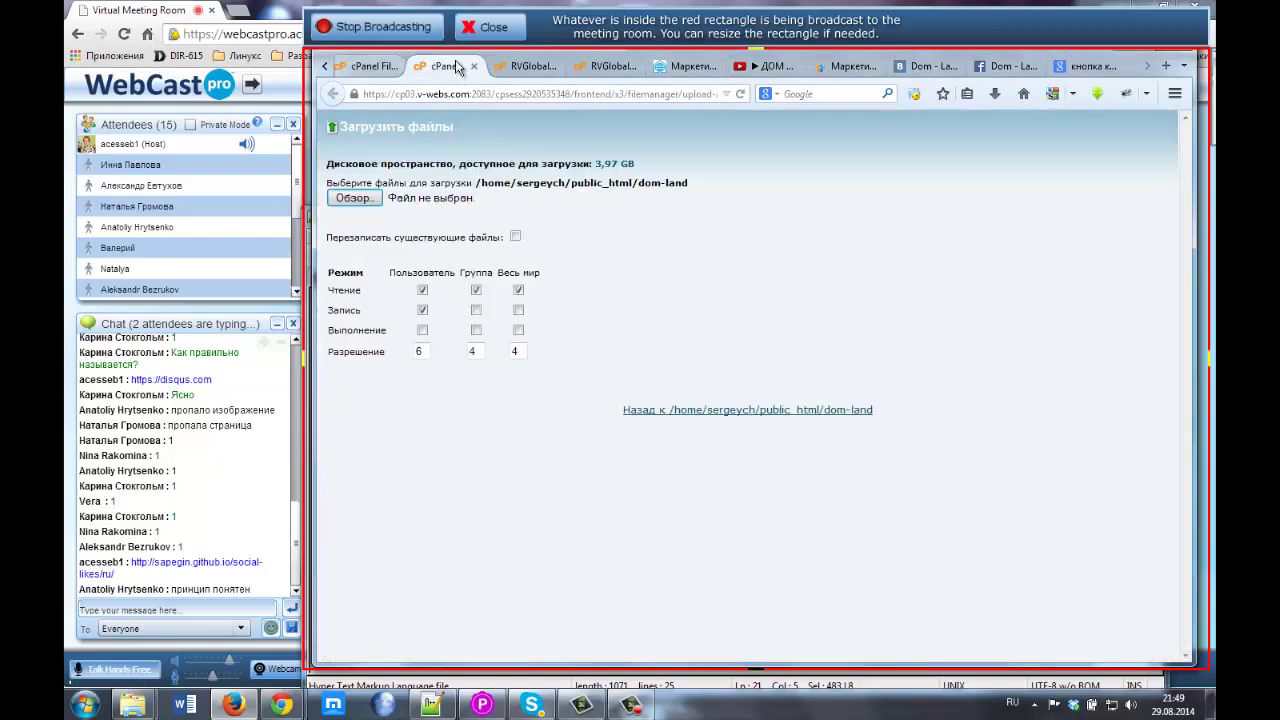
click(474, 66)
click(376, 66)
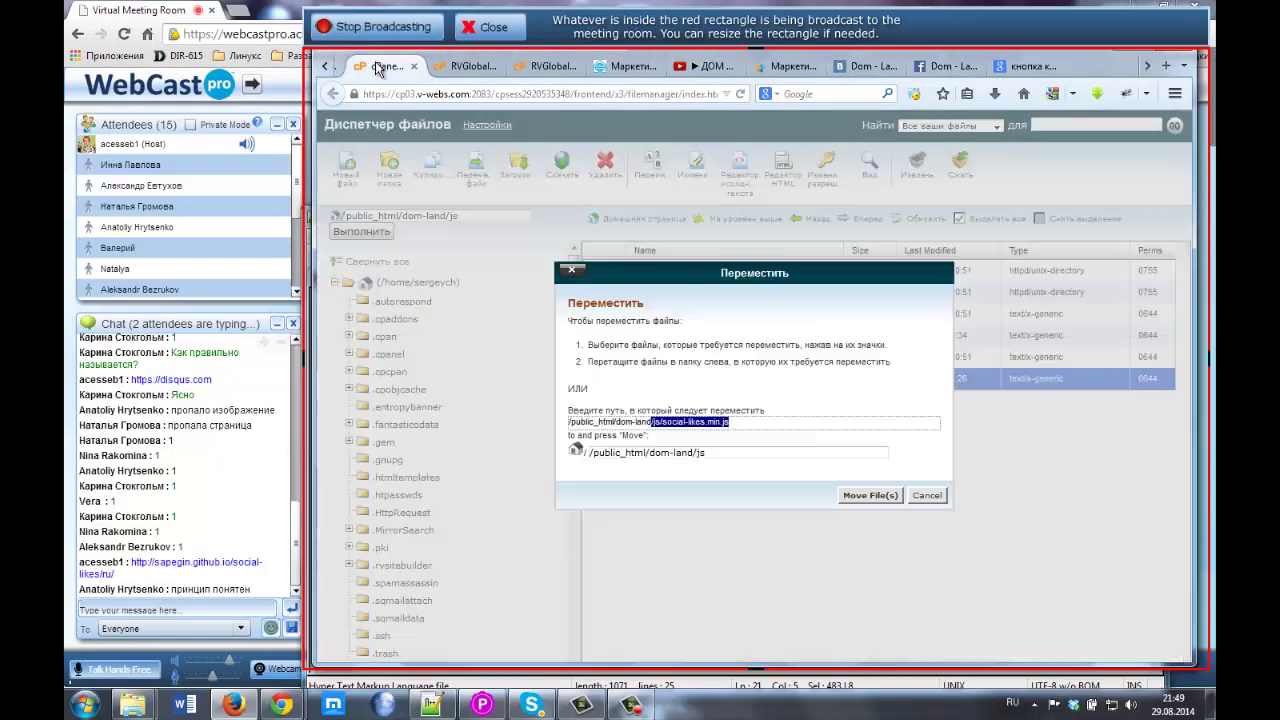
click(928, 500)
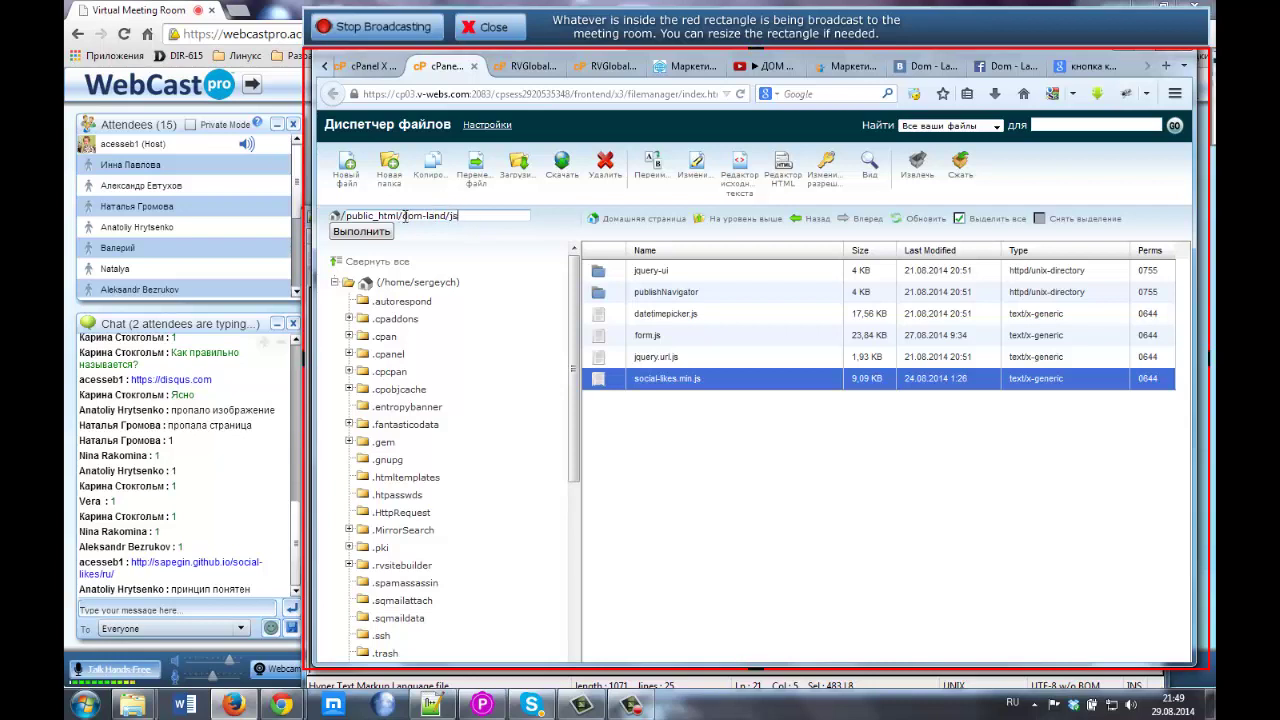
Go up to the public_html/dom-land folder, view the favicon.ico file there, and close its preview
drag(404, 216, 448, 215)
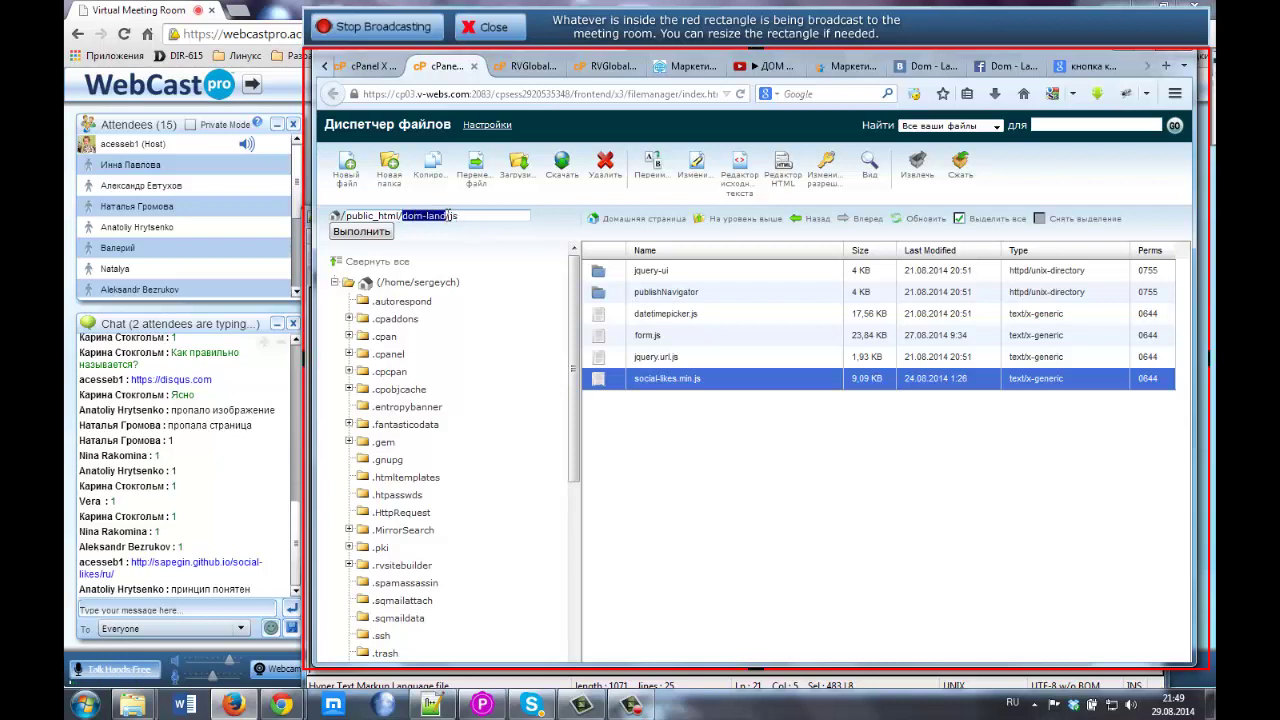
click(722, 226)
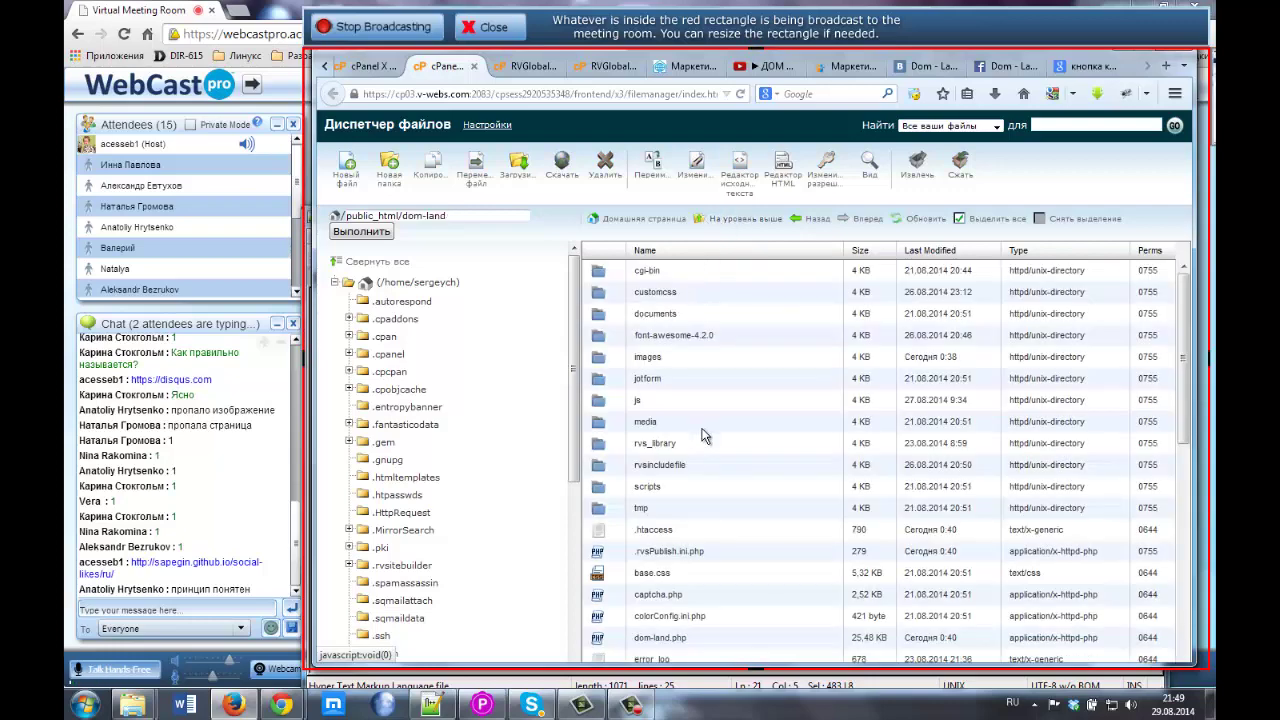
scroll(702, 432, down, 1)
scroll(702, 436, down, 3)
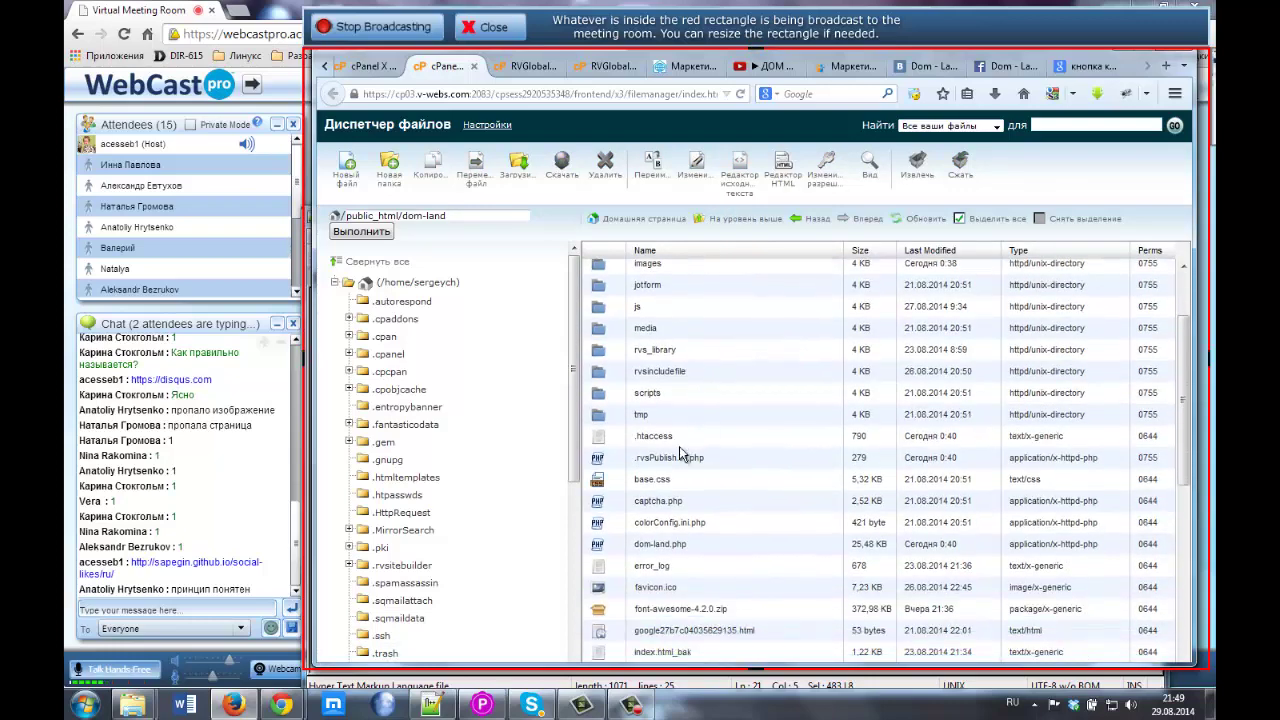
click(599, 592)
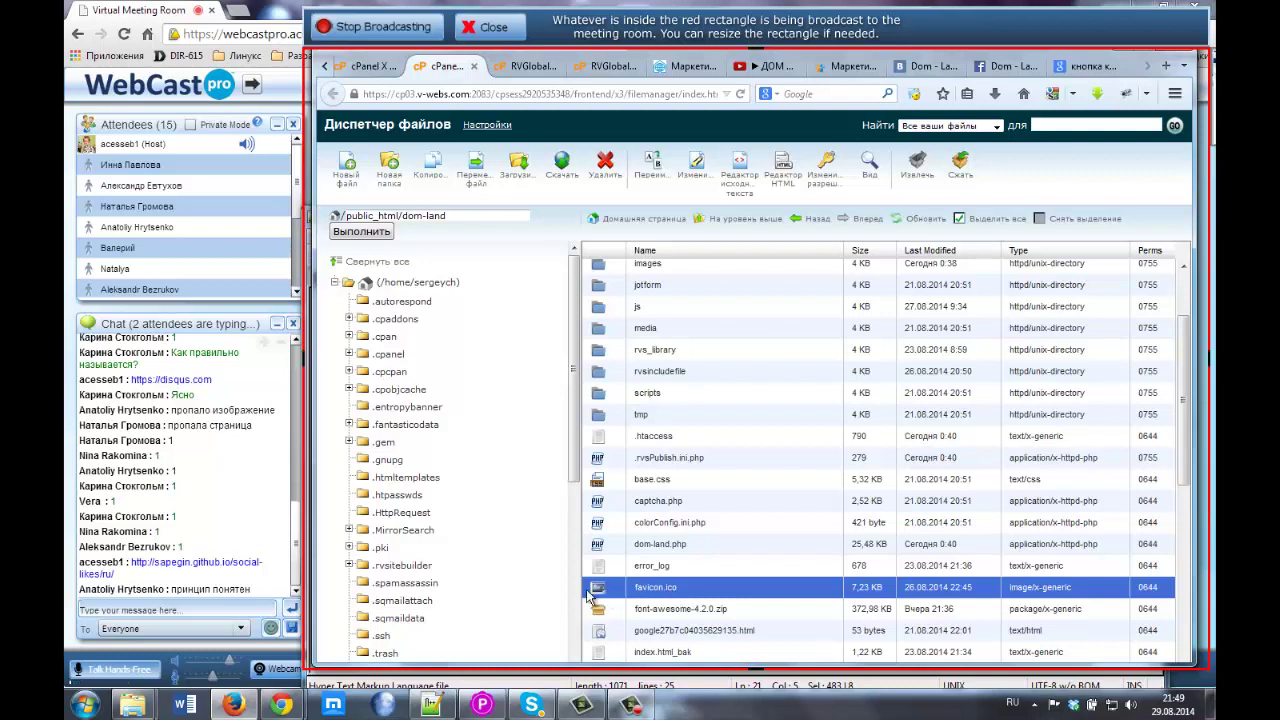
right_click(596, 594)
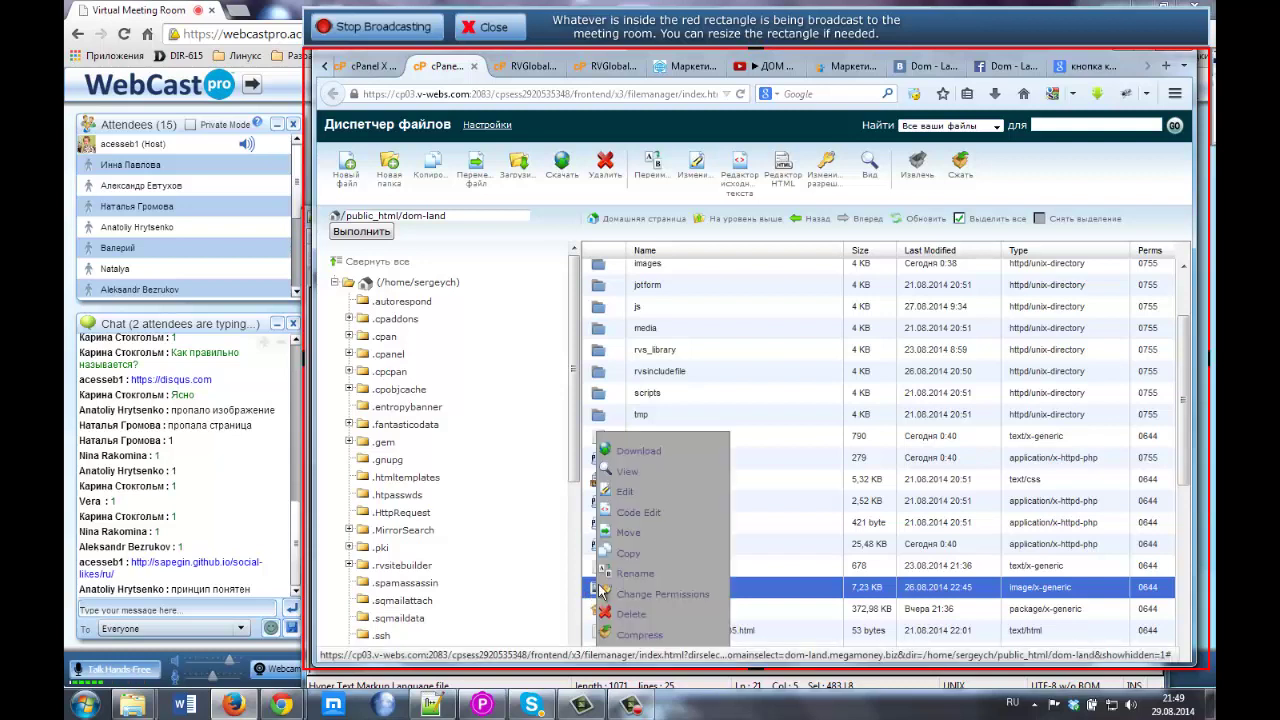
click(625, 475)
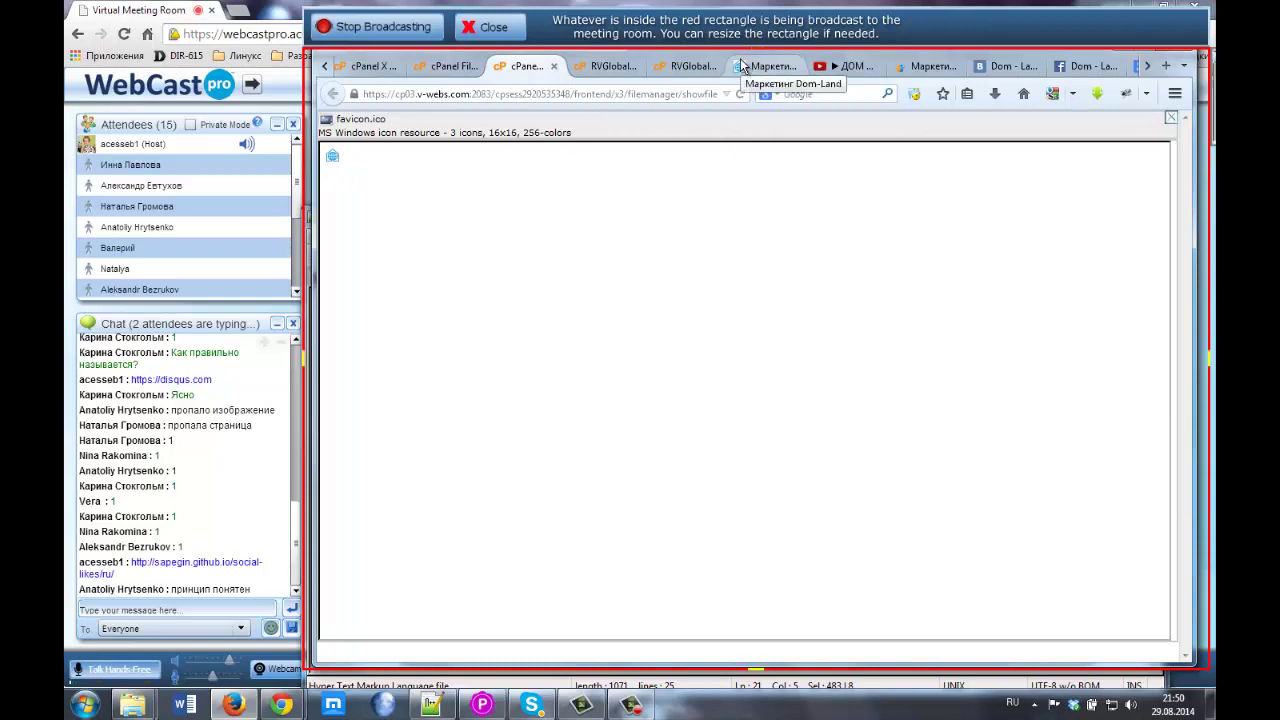
click(555, 67)
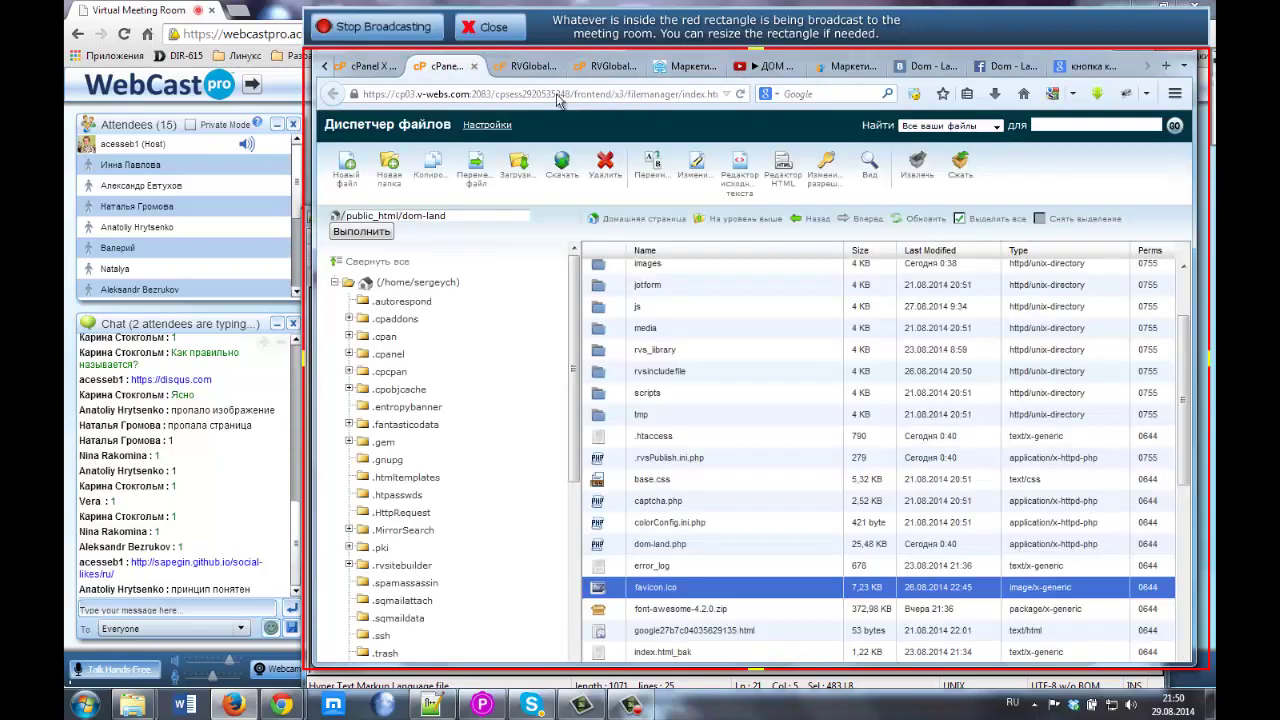
Switch to the published Marketing Dom-Land page and examine its layout and waterfall background
click(688, 67)
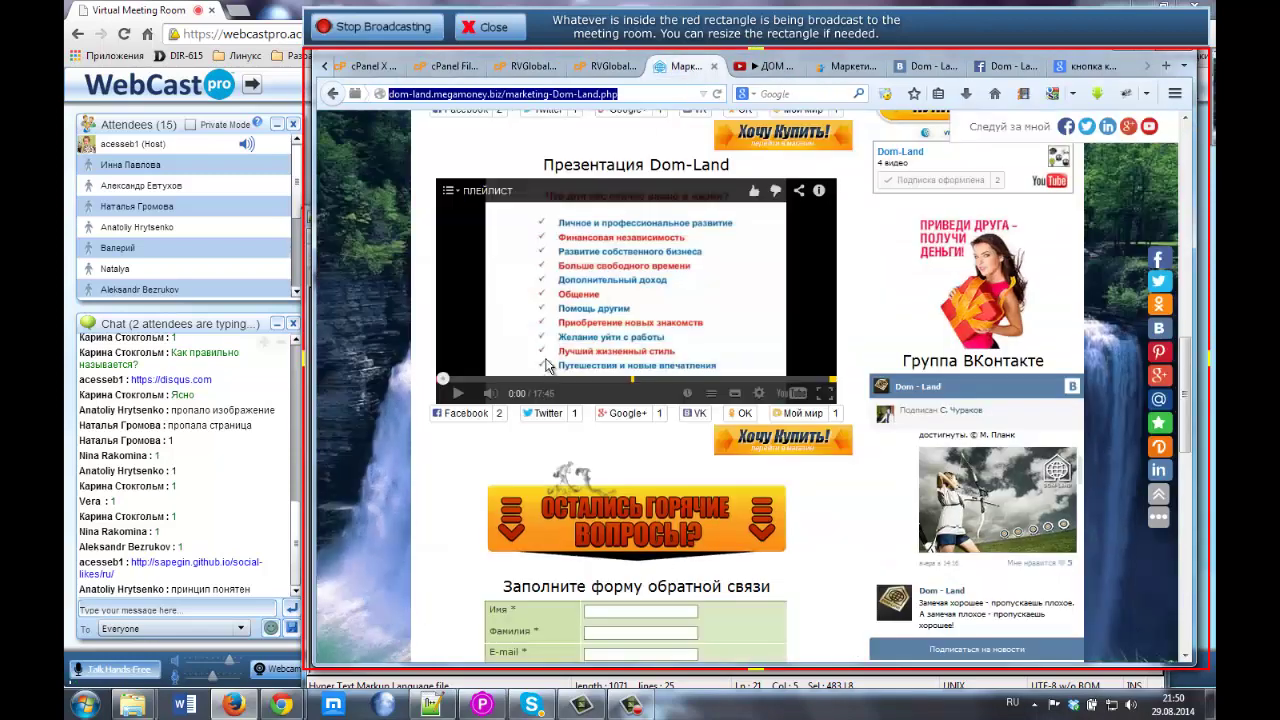
scroll(459, 456, up, 5)
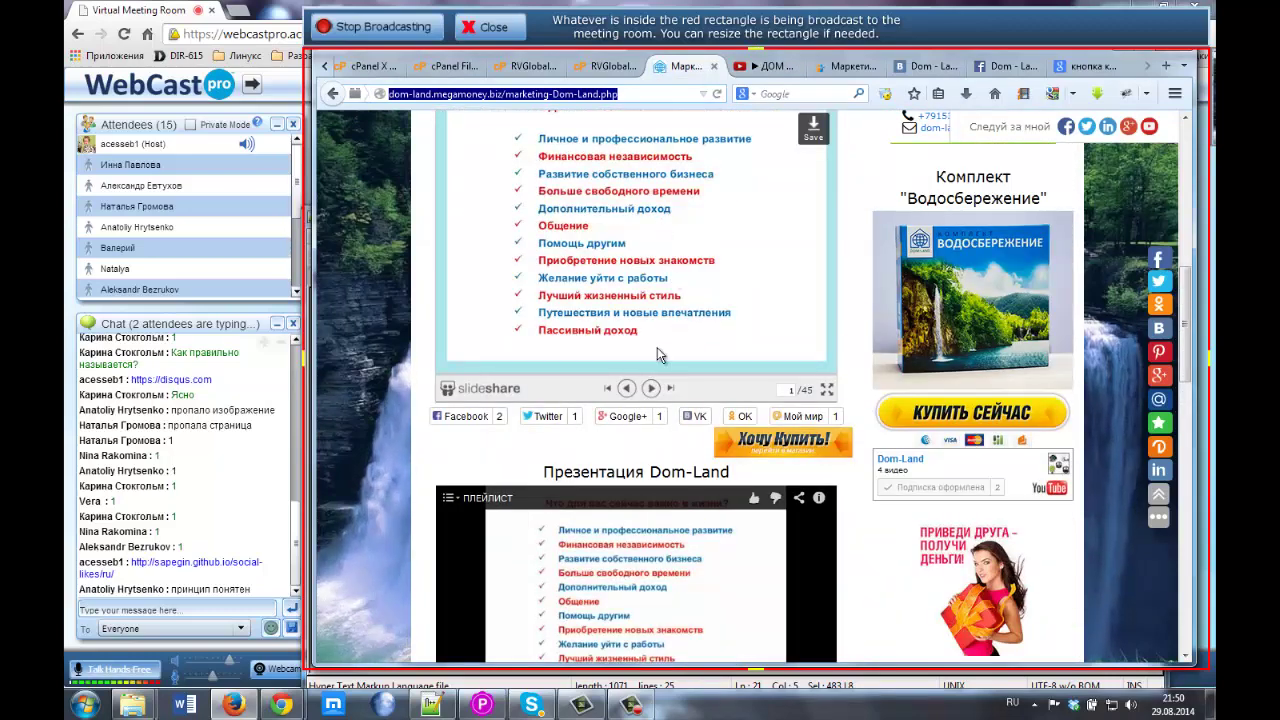
scroll(487, 327, up, 5)
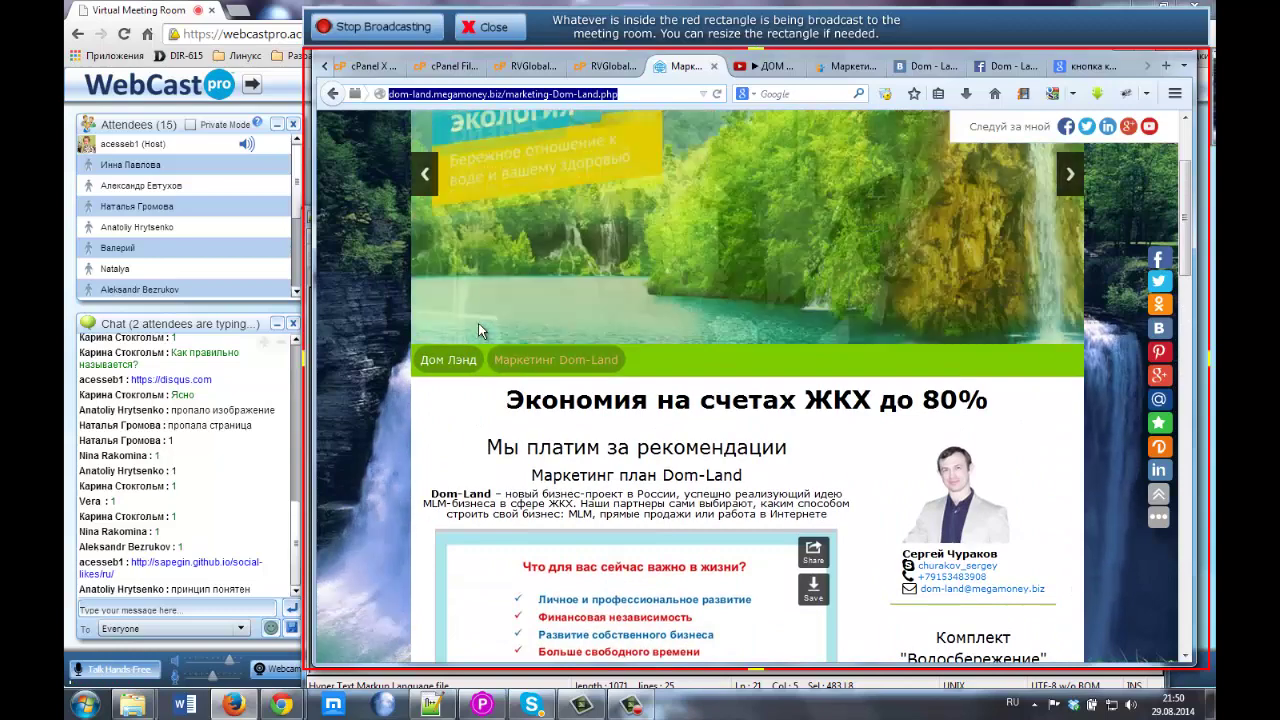
scroll(476, 290, down, 1)
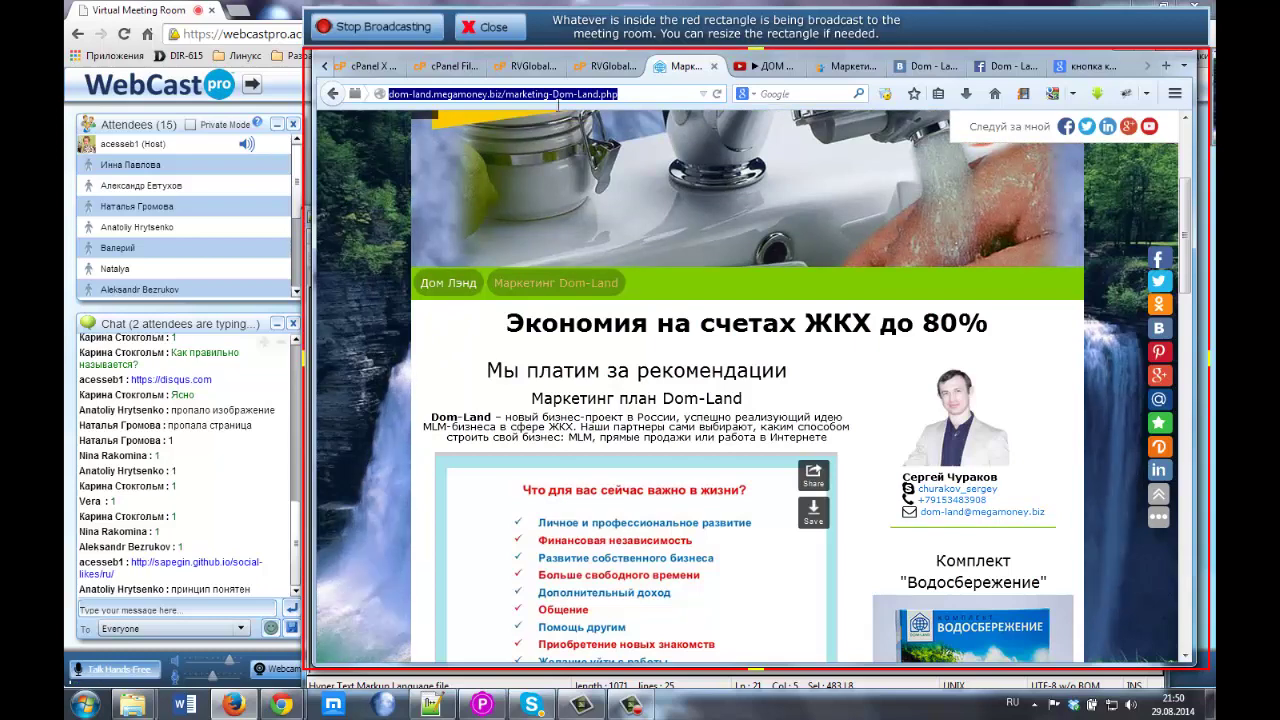
Open the CSS editor from the Step 2 site properties of the dom-land project in RVSiteBuilder
click(597, 66)
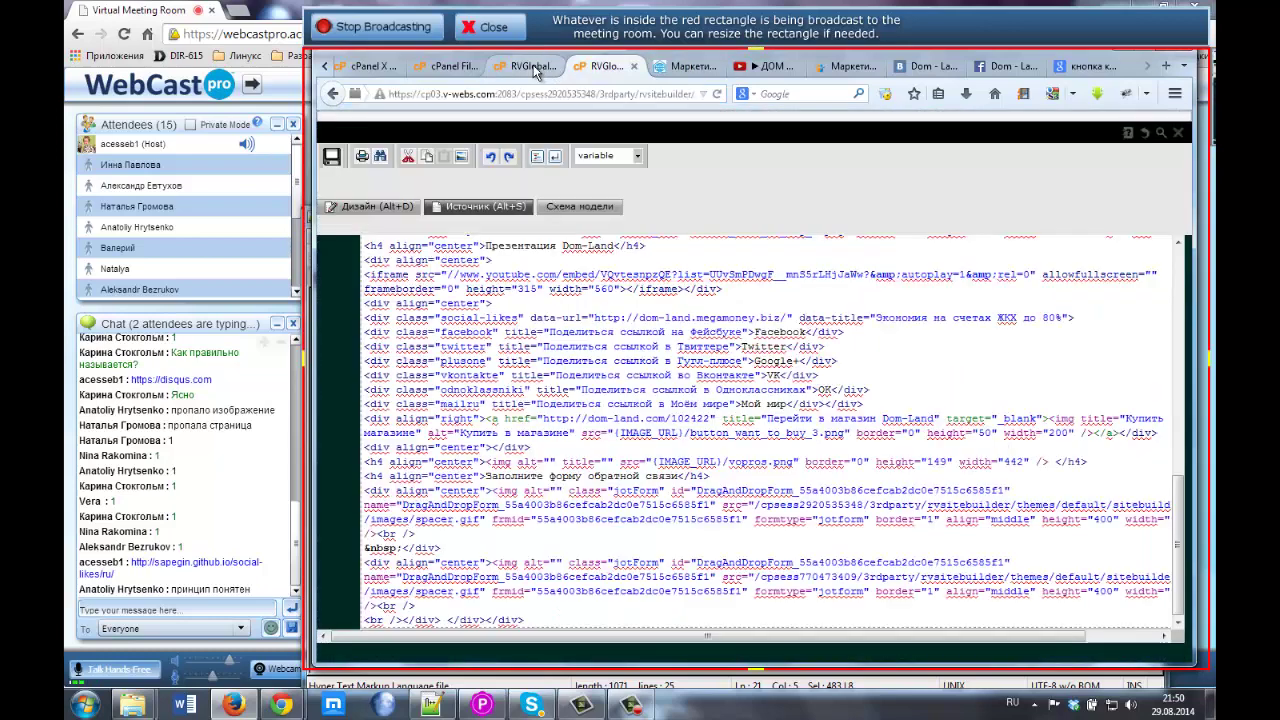
click(533, 67)
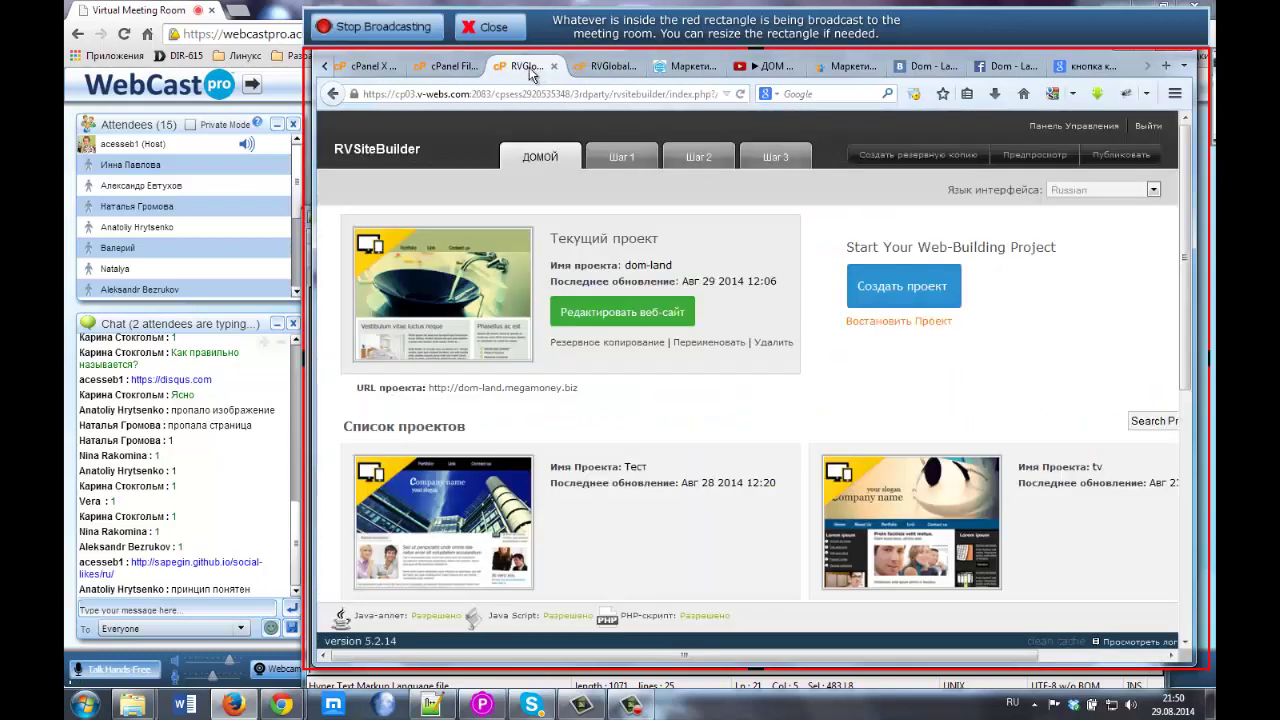
click(700, 160)
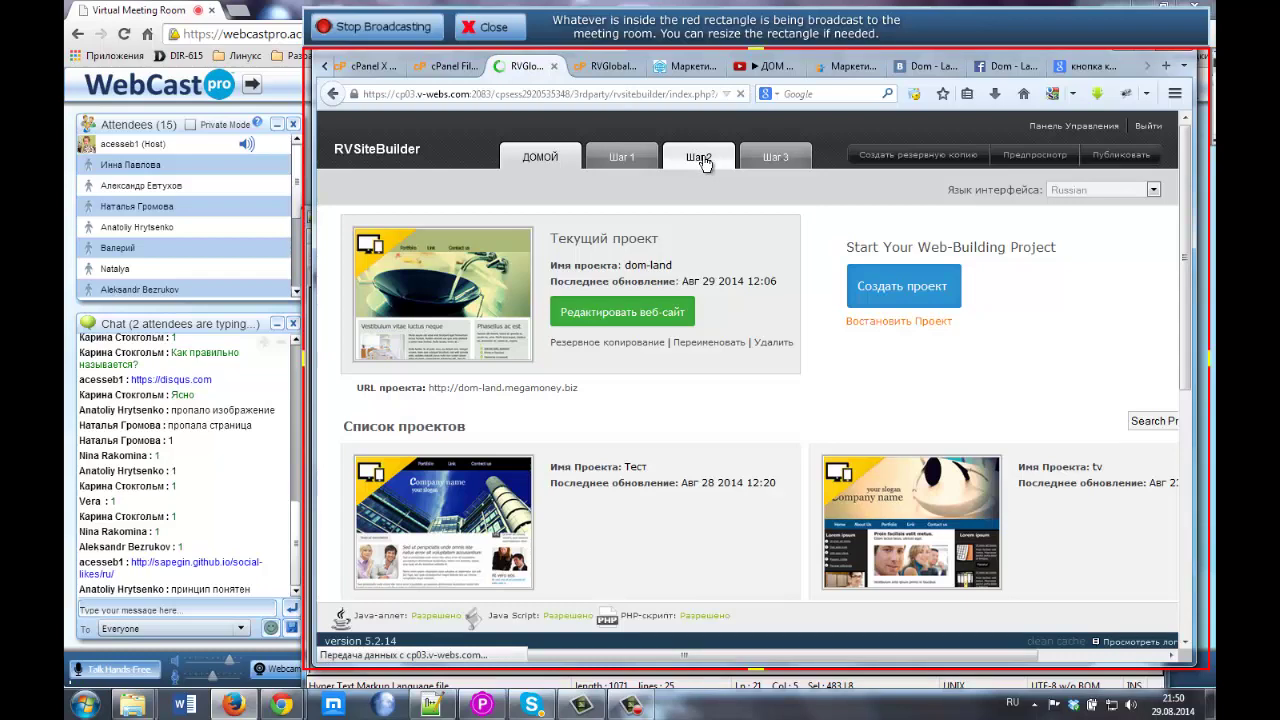
click(701, 160)
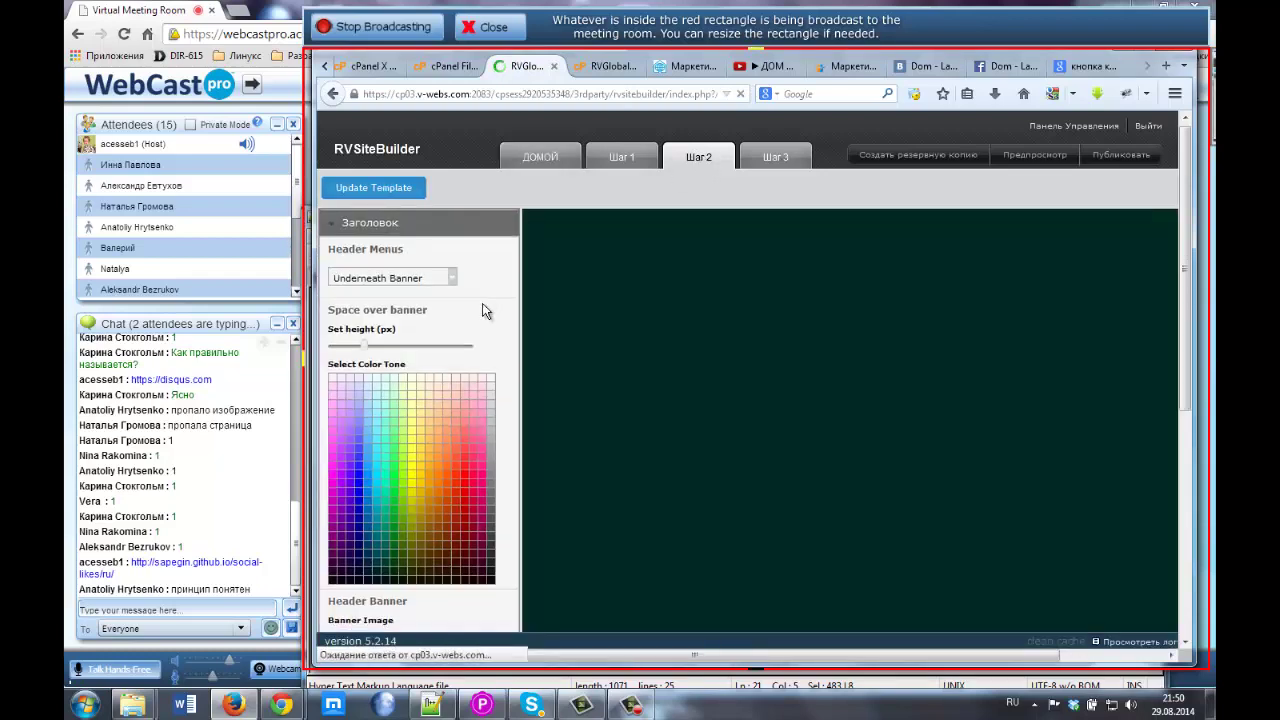
scroll(482, 311, down, 7)
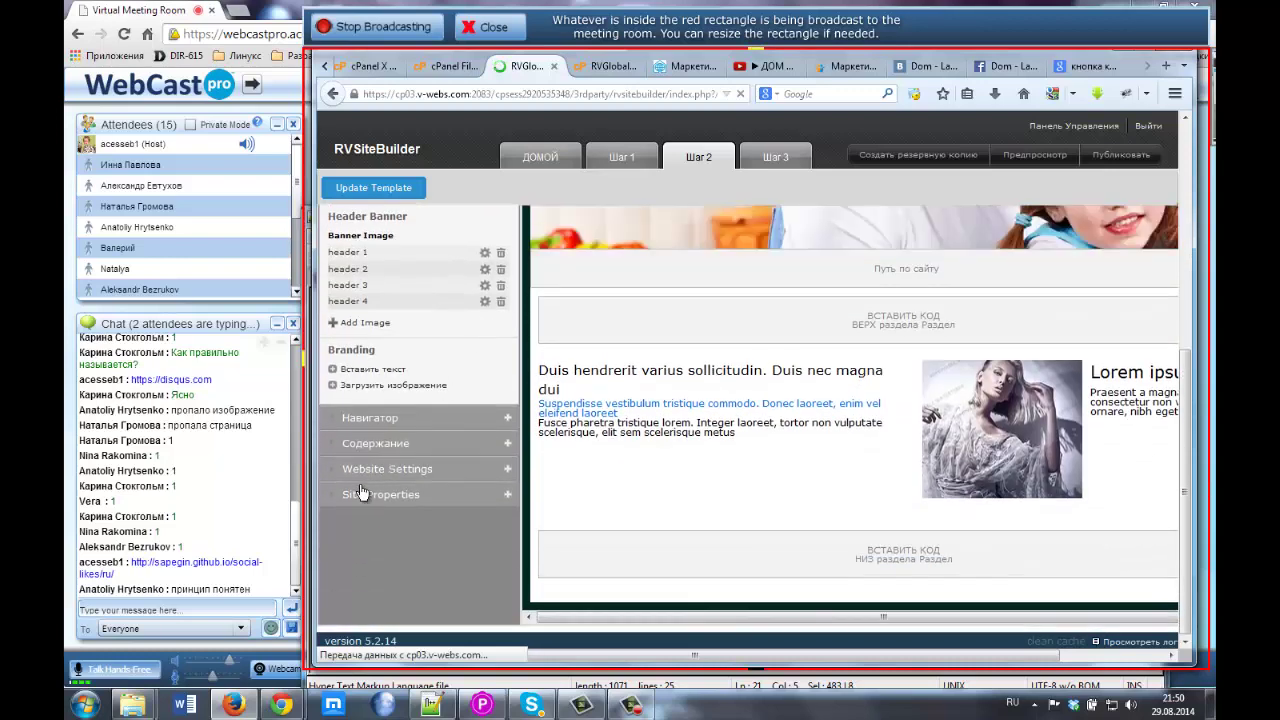
click(391, 496)
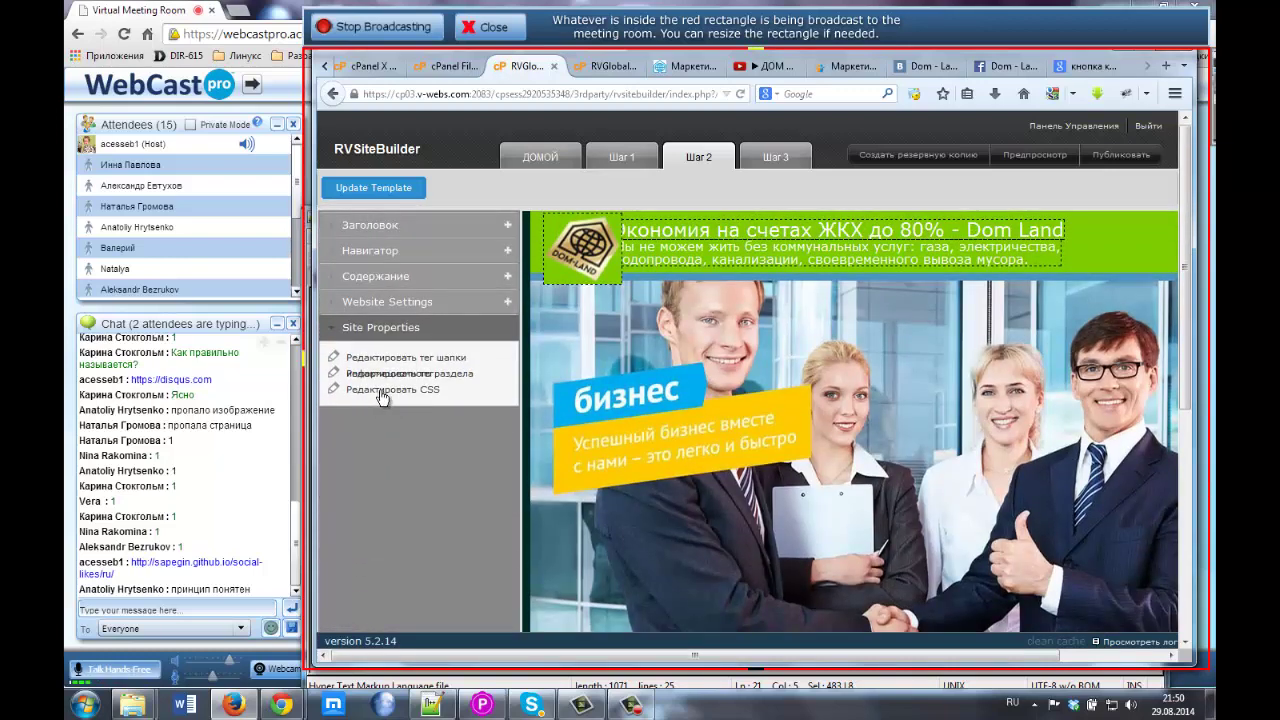
click(398, 389)
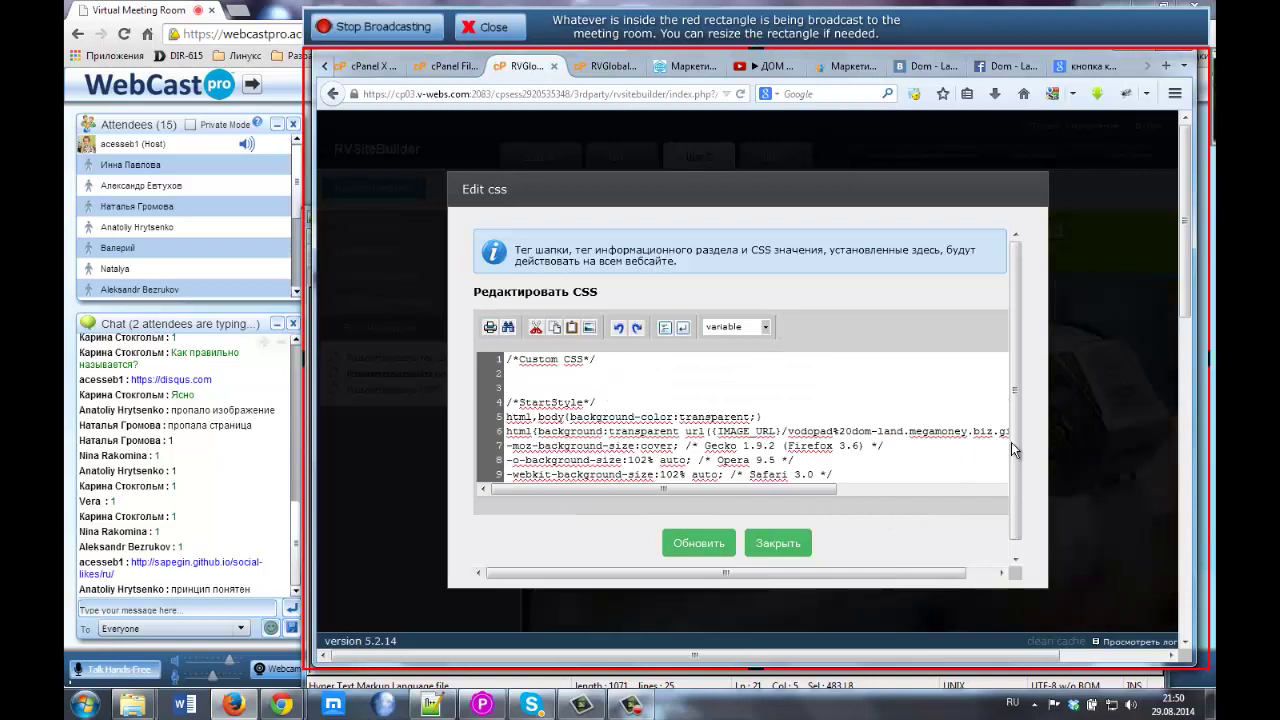
Examine the background image rule in the custom CSS and highlight the IMAGE_URL variable in its path
scroll(1013, 449, down, 1)
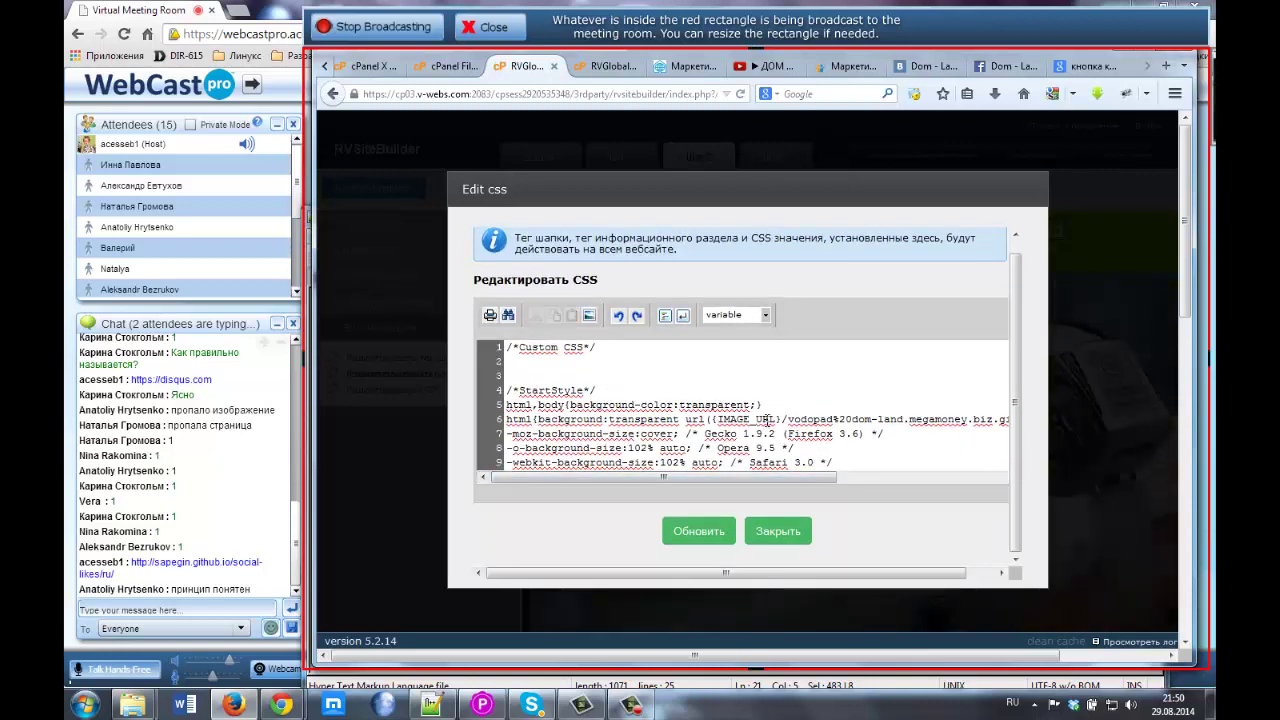
mouse_move(740, 477)
mouse_down()
mouse_move(879, 477)
mouse_move(735, 478)
mouse_up()
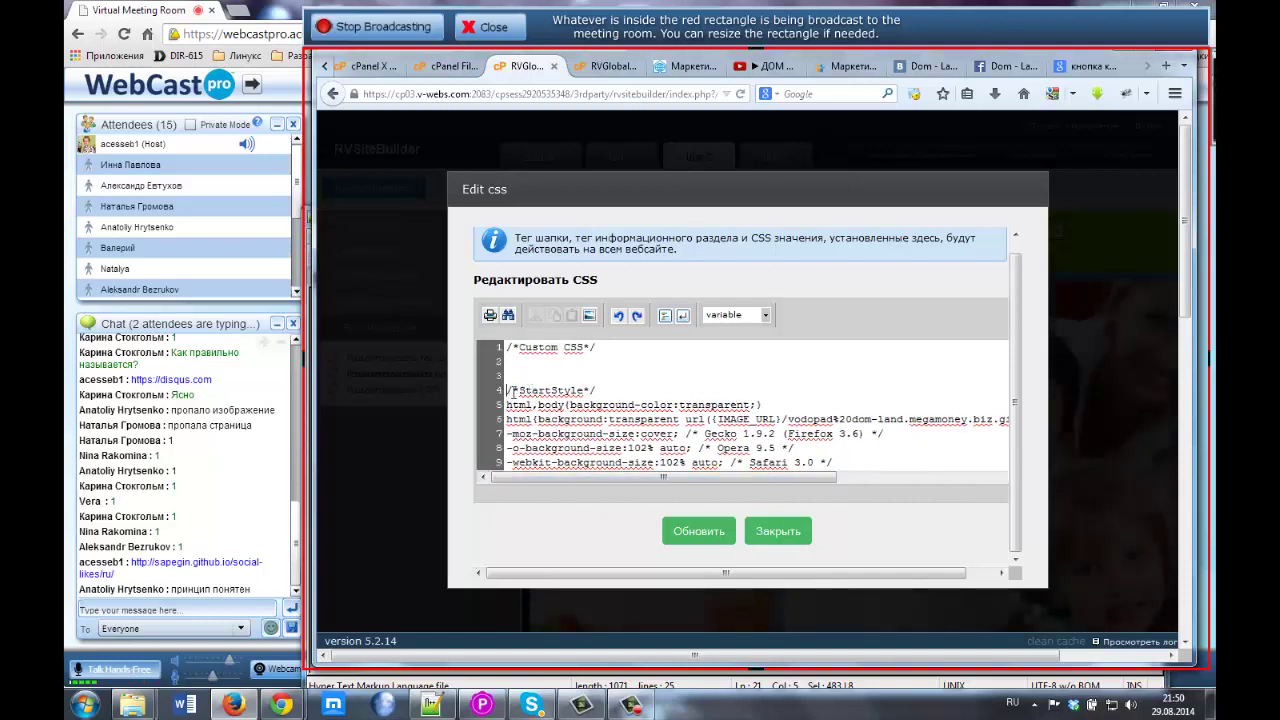
scroll(600, 414, down, 2)
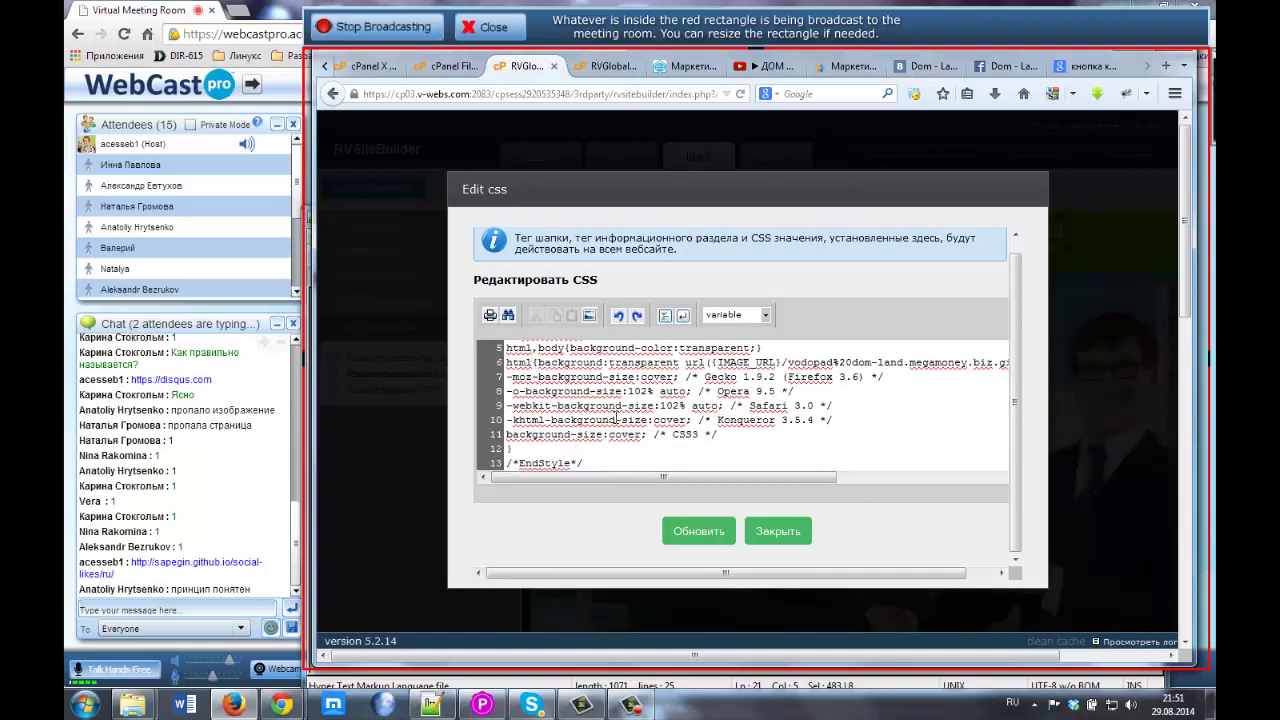
drag(686, 477, 758, 477)
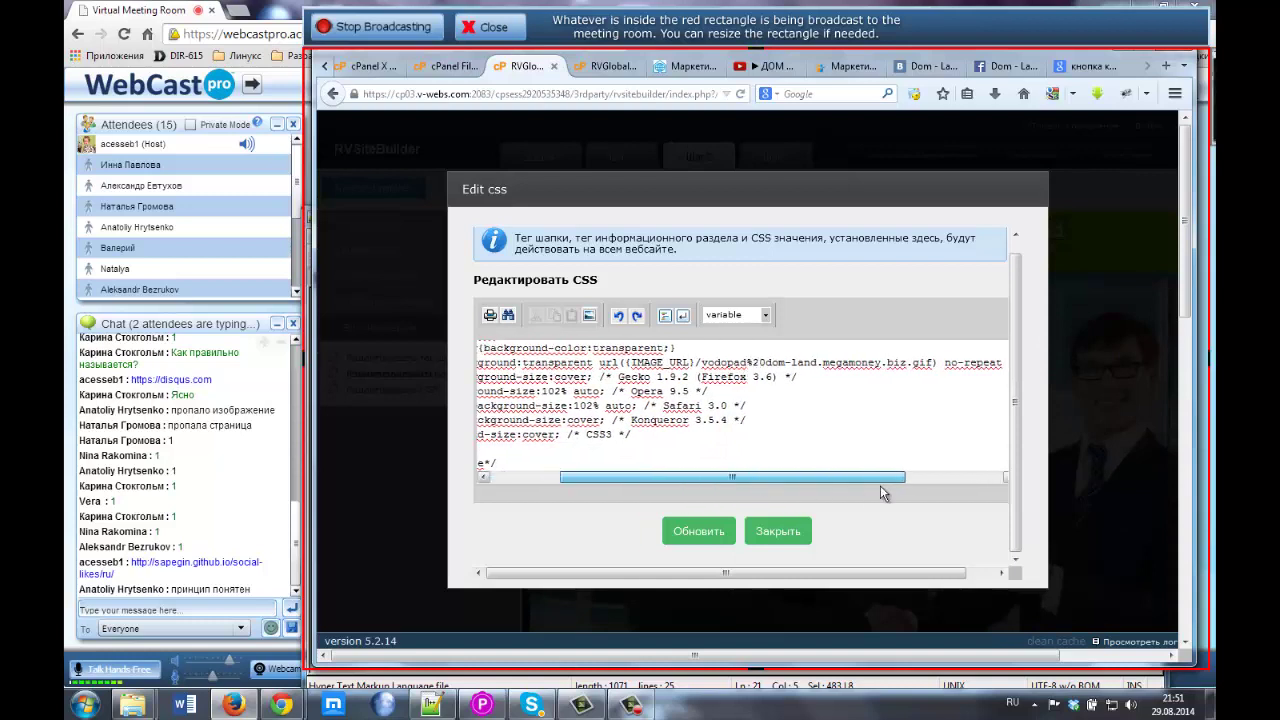
drag(1018, 458, 1017, 439)
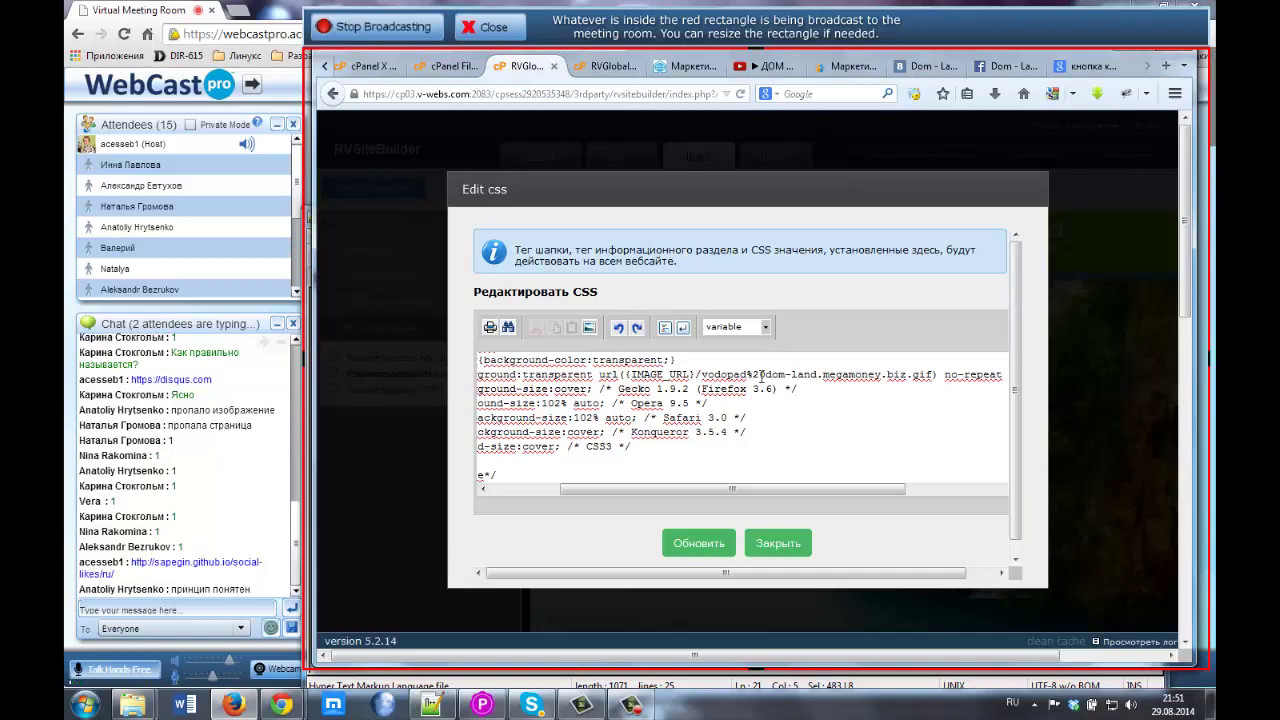
scroll(640, 380, up, 2)
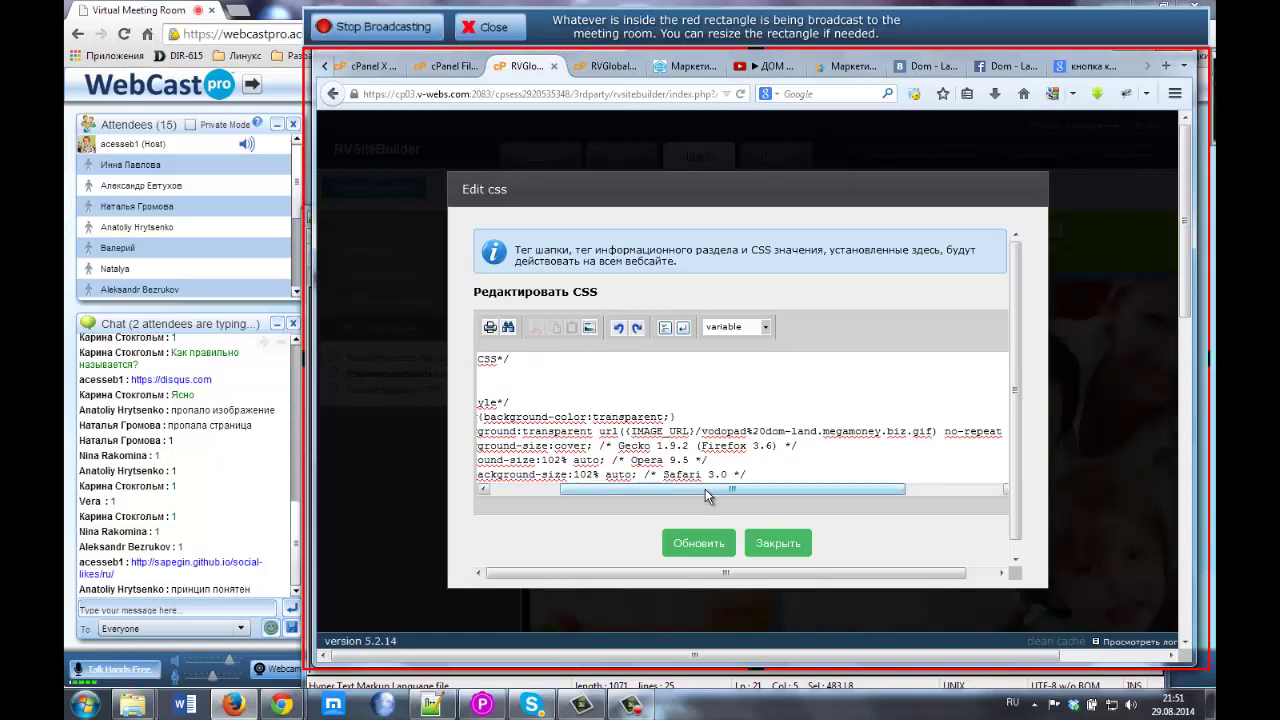
drag(705, 489, 745, 486)
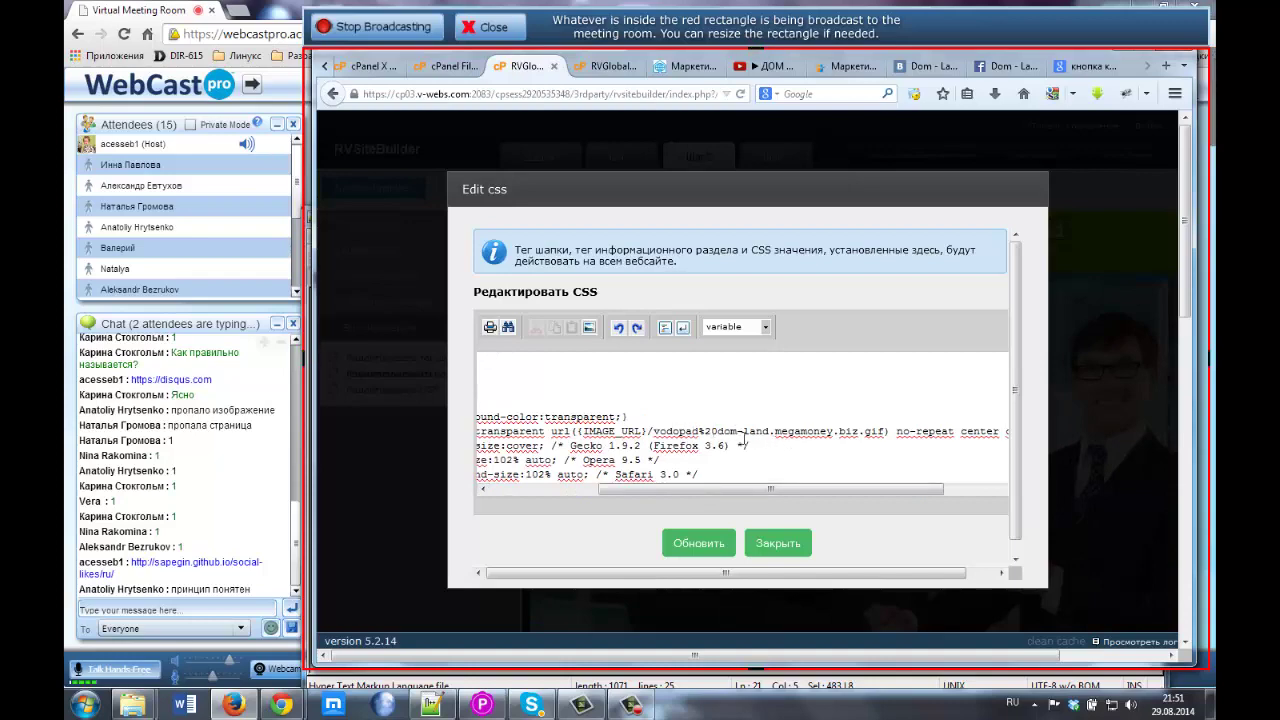
click(437, 67)
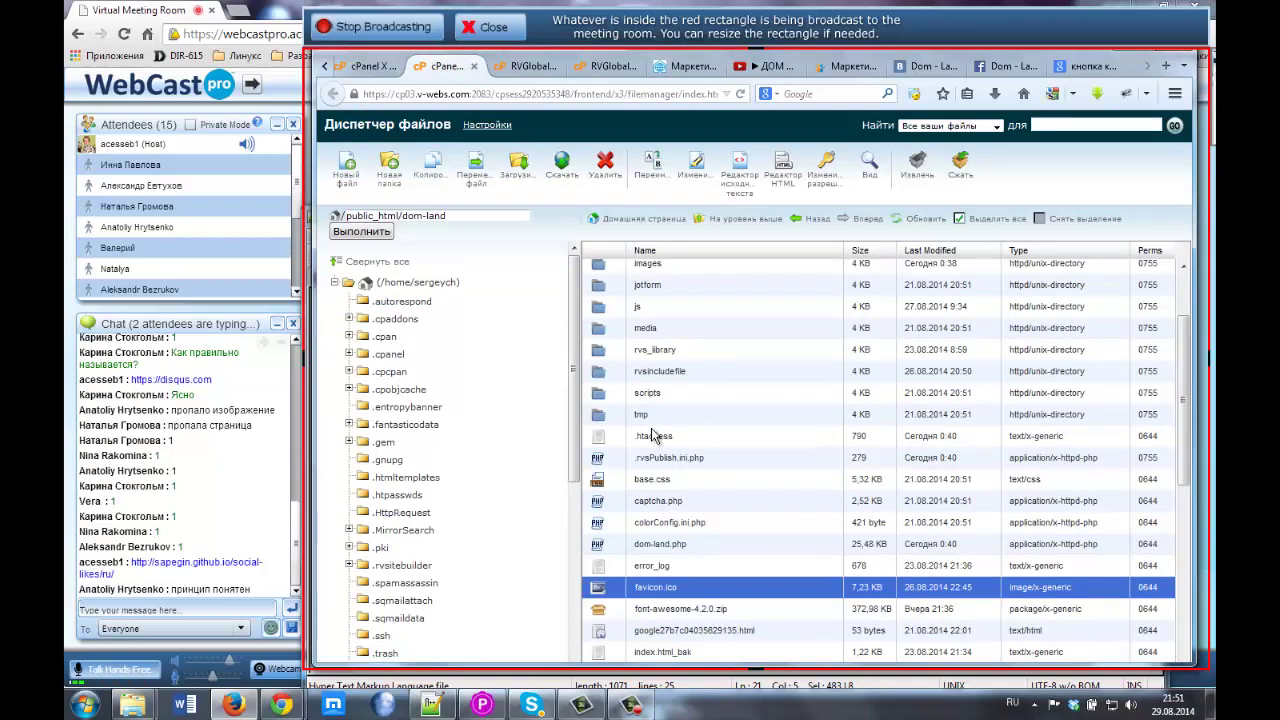
click(525, 66)
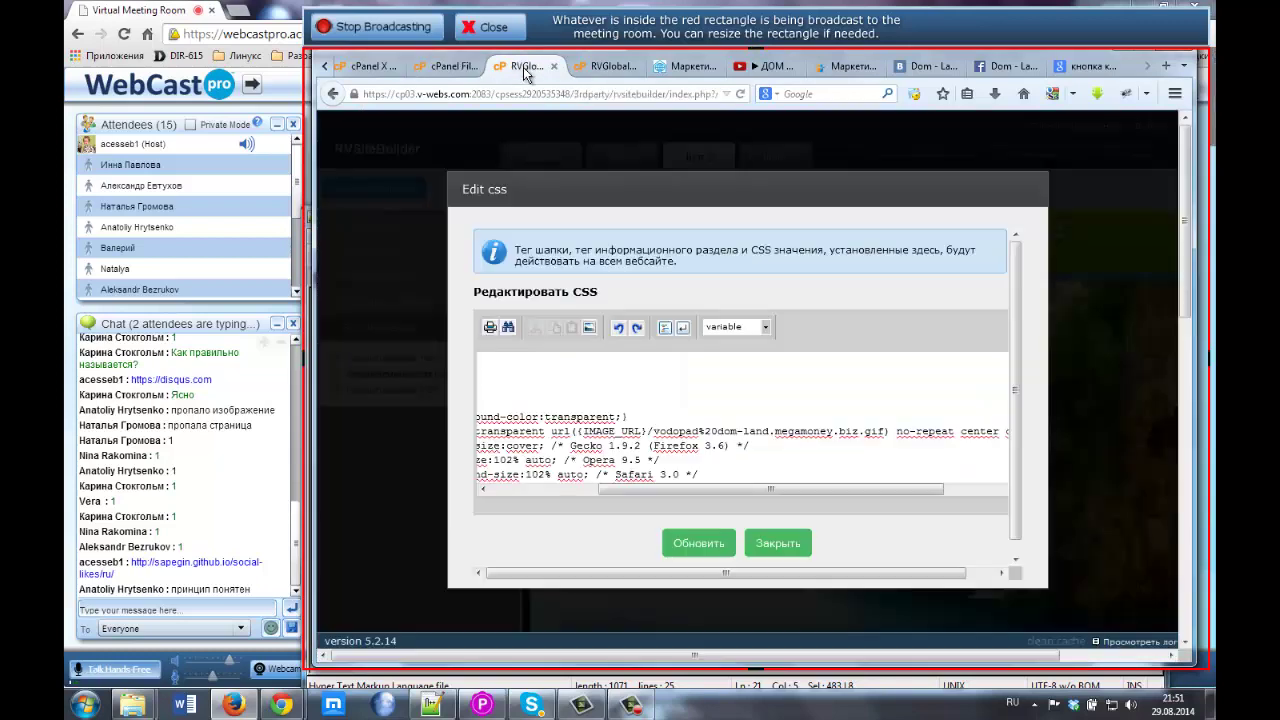
drag(585, 431, 645, 431)
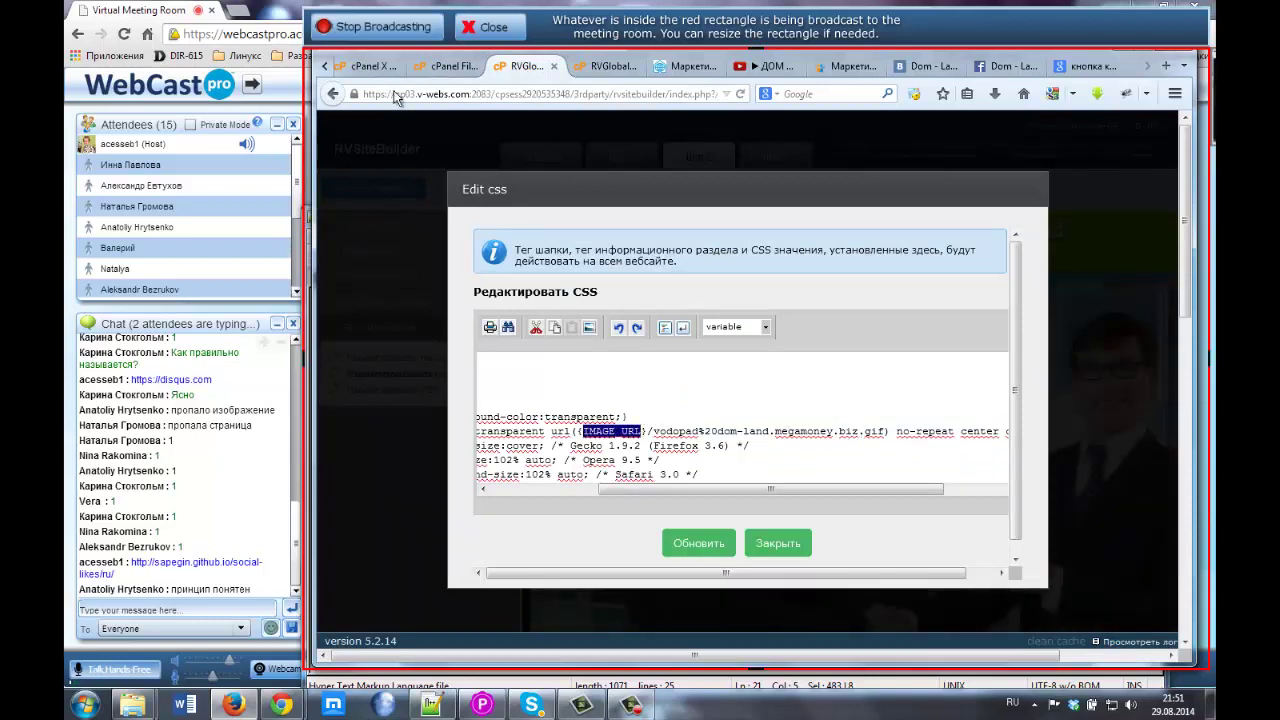
Return to the cPanel file manager and open the images folder inside public_html/dom-land
click(447, 71)
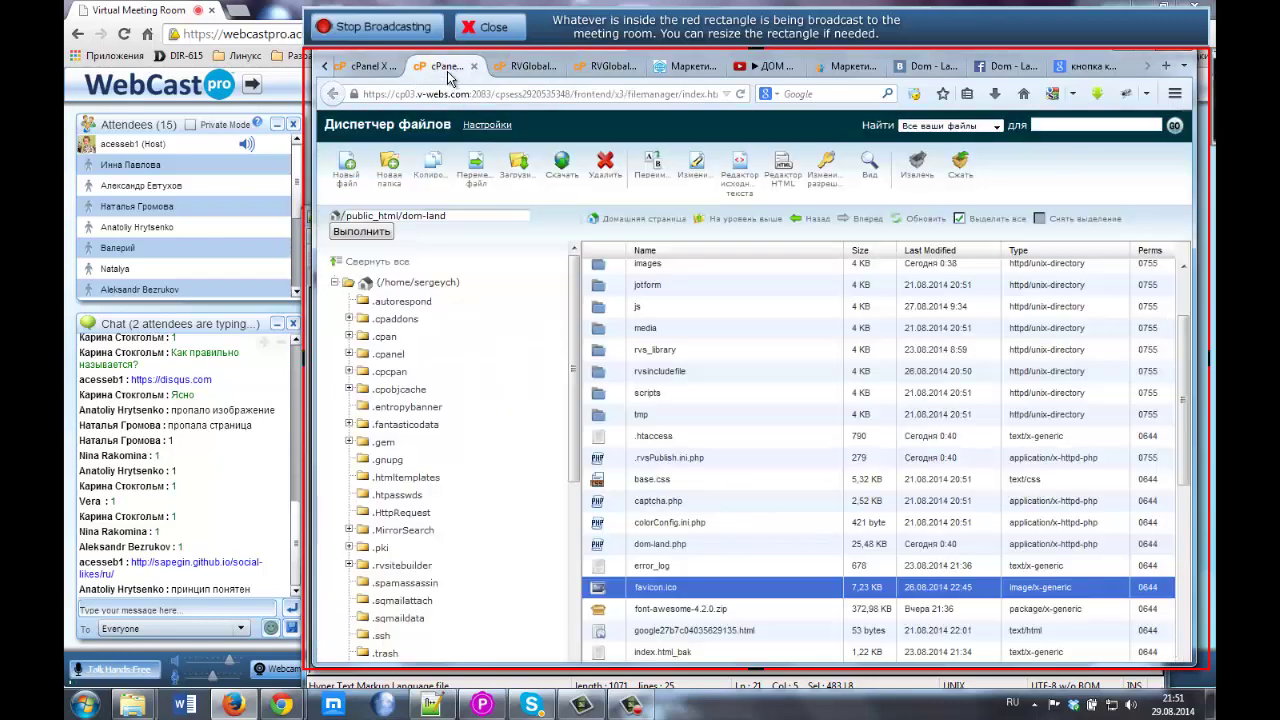
click(613, 331)
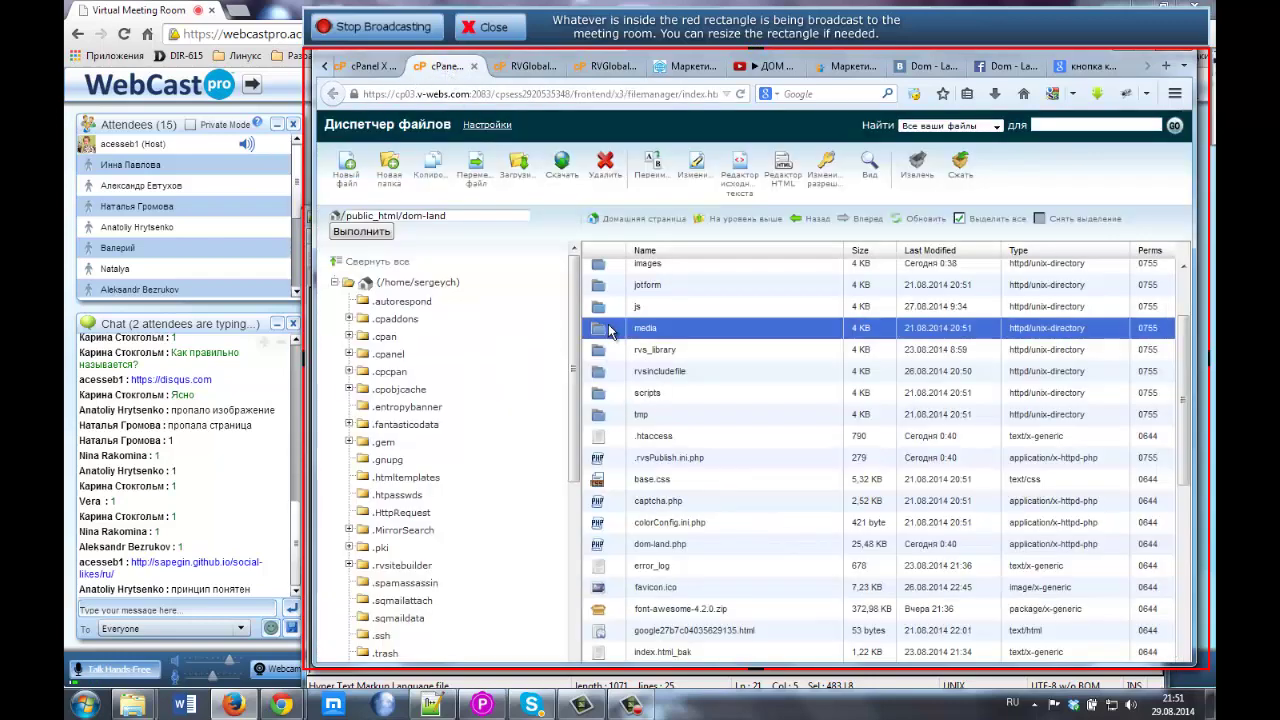
scroll(660, 352, up, 3)
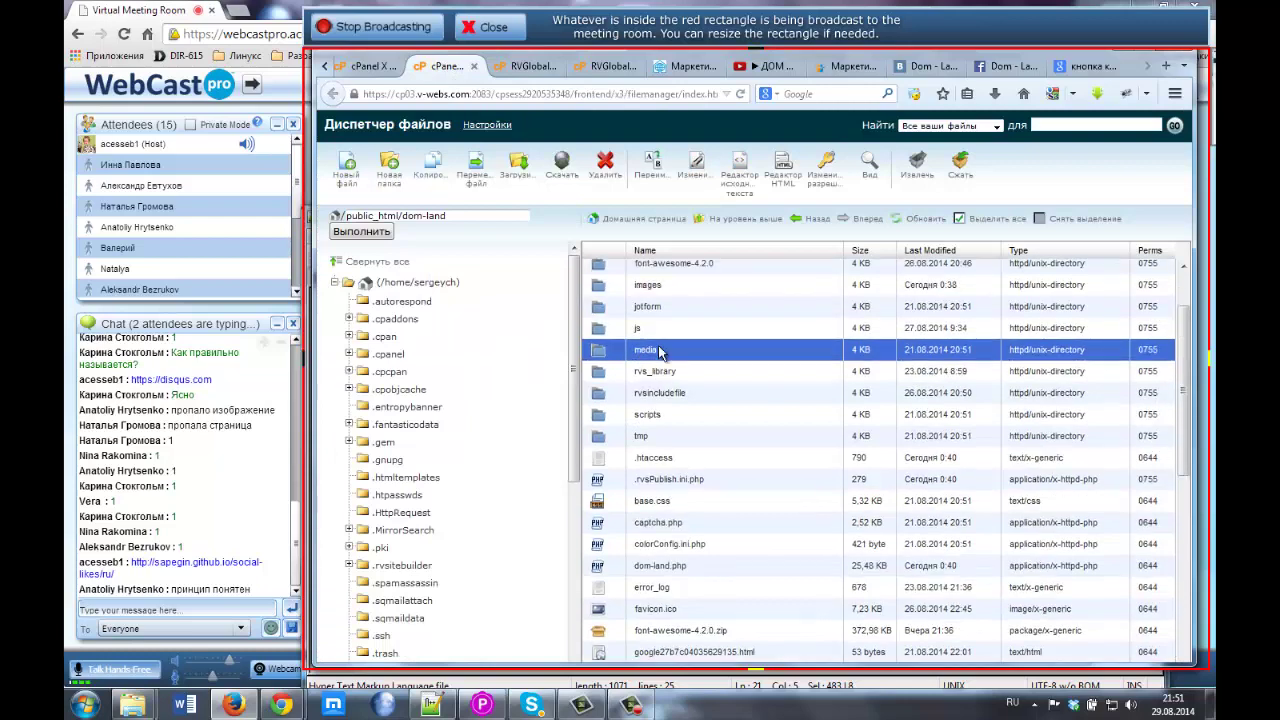
drag(645, 395, 632, 375)
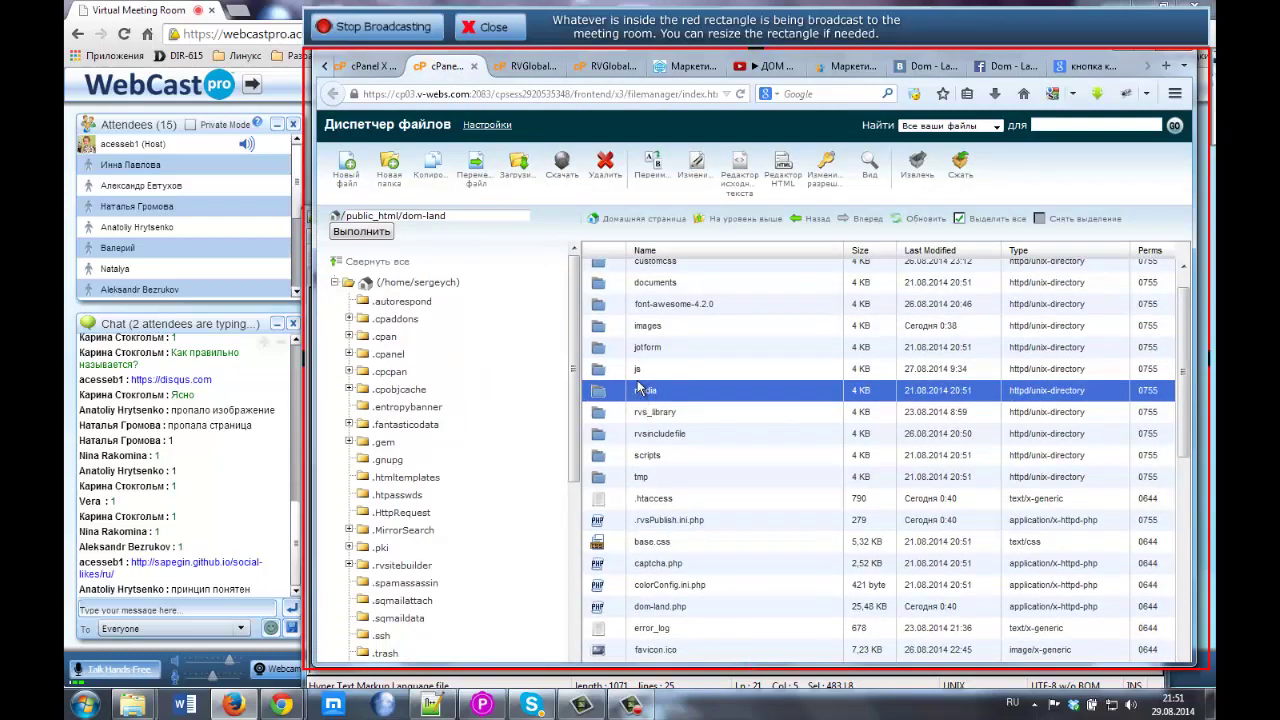
scroll(630, 380, up, 1)
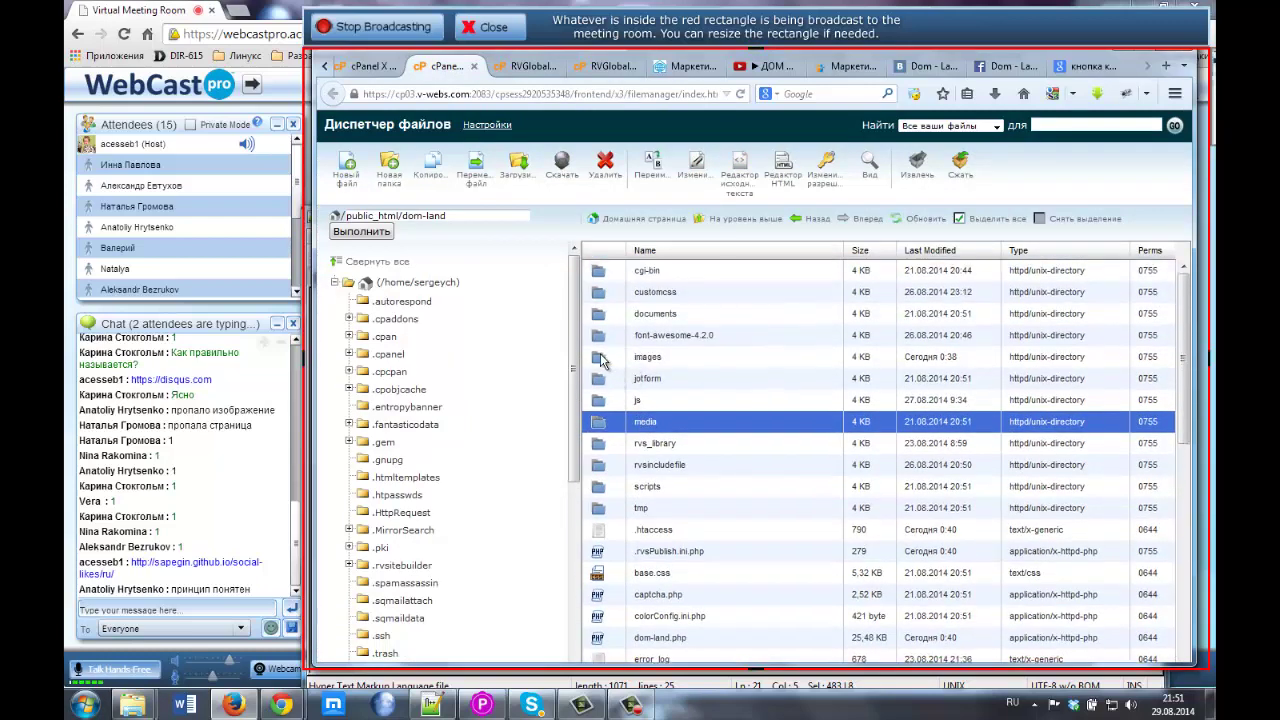
double_click(601, 361)
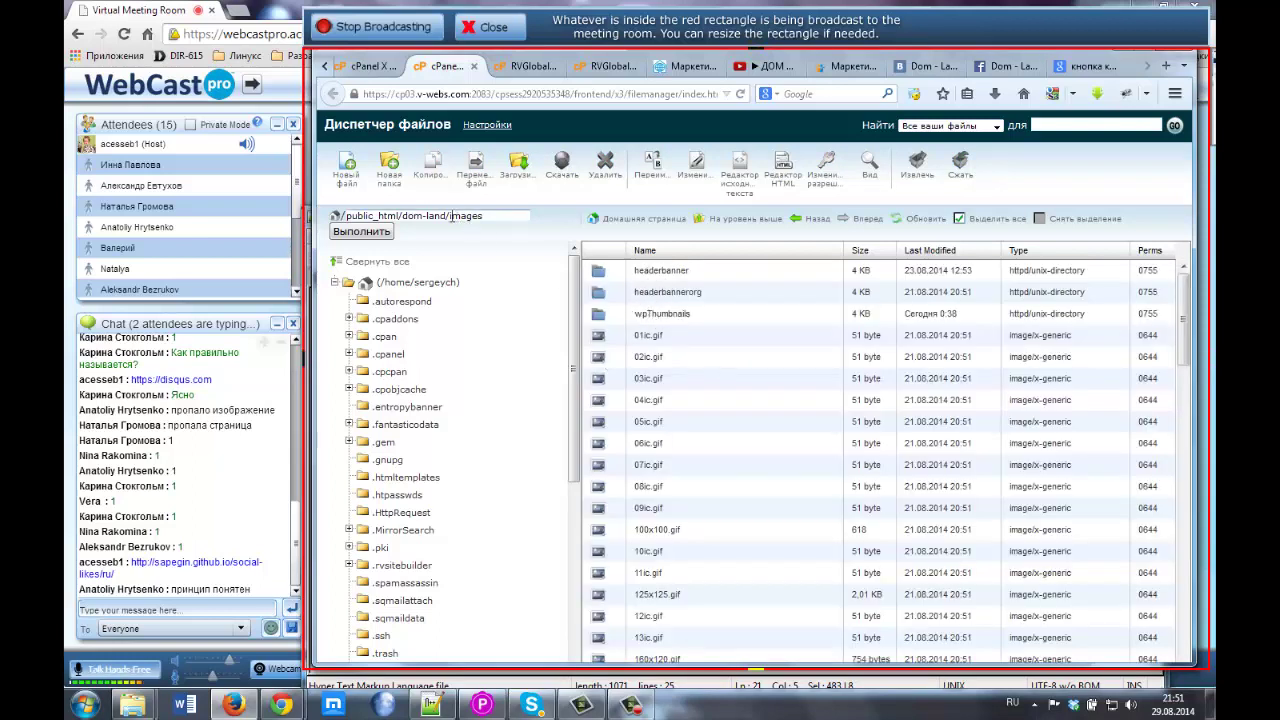
Find vodopad dom-land.megamoney.biz.gif in the images folder and view the picture
click(683, 318)
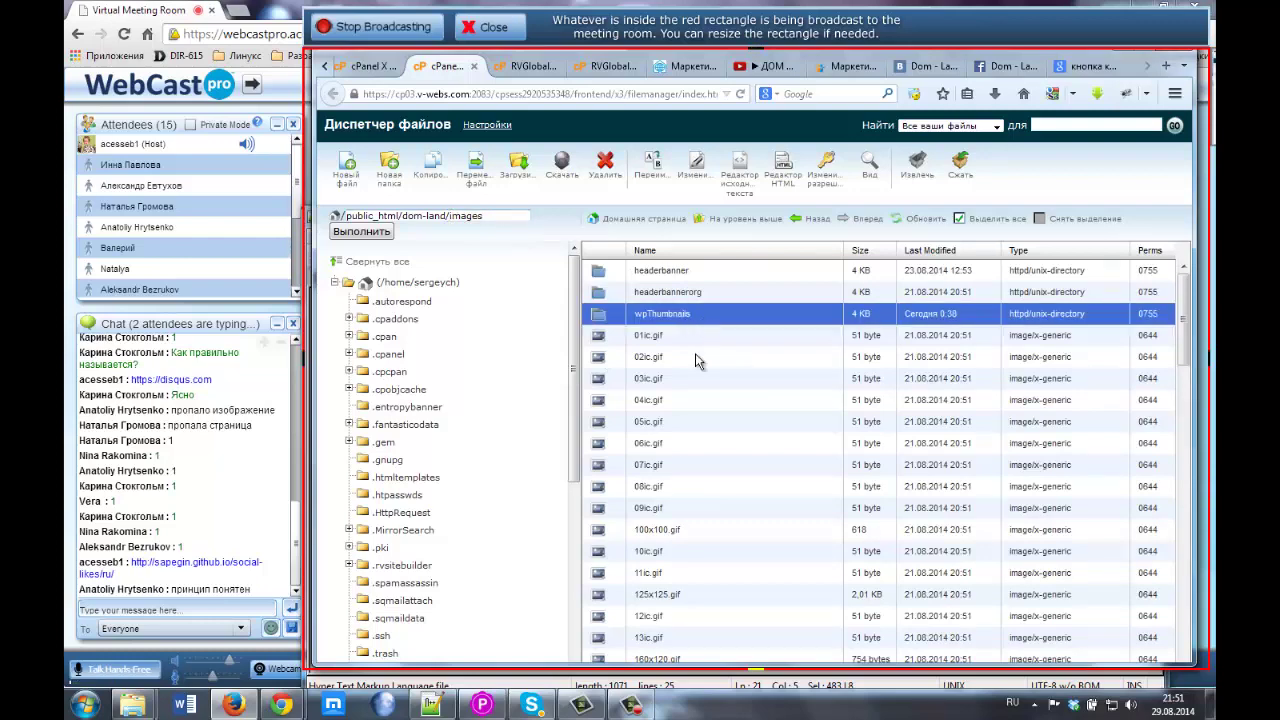
scroll(683, 503, down, 3)
scroll(683, 503, down, 10)
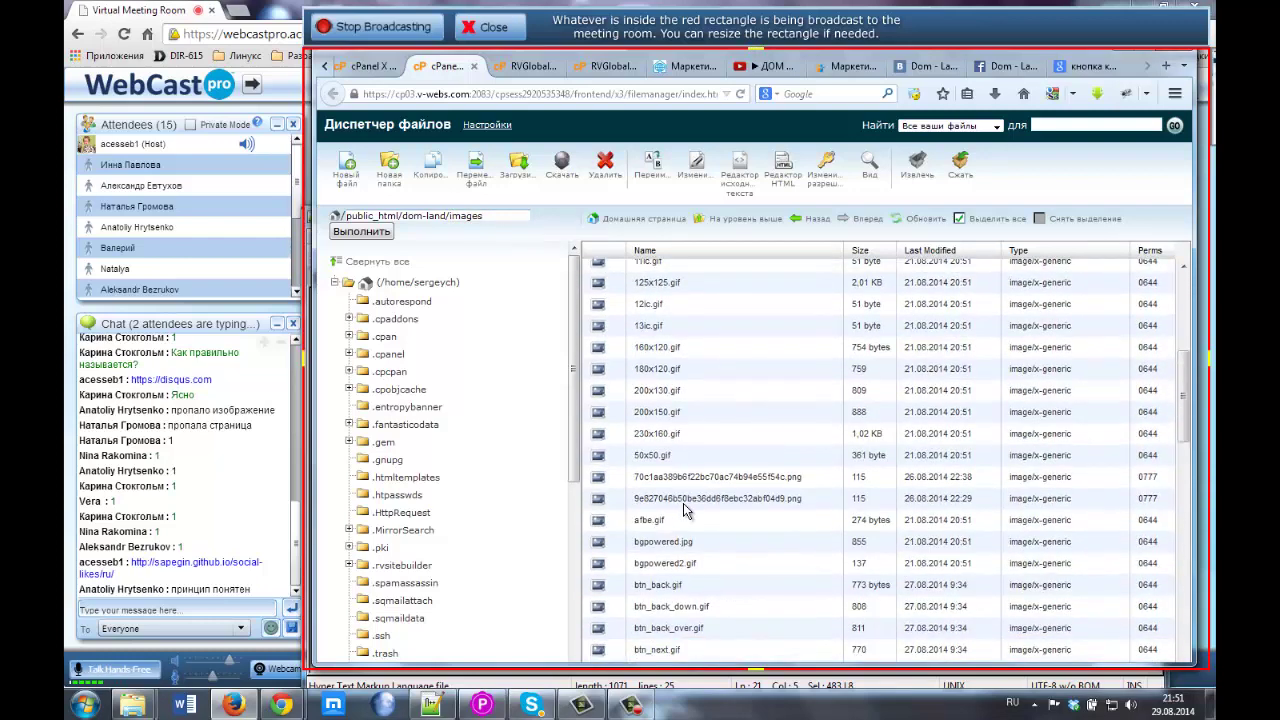
scroll(683, 503, down, 6)
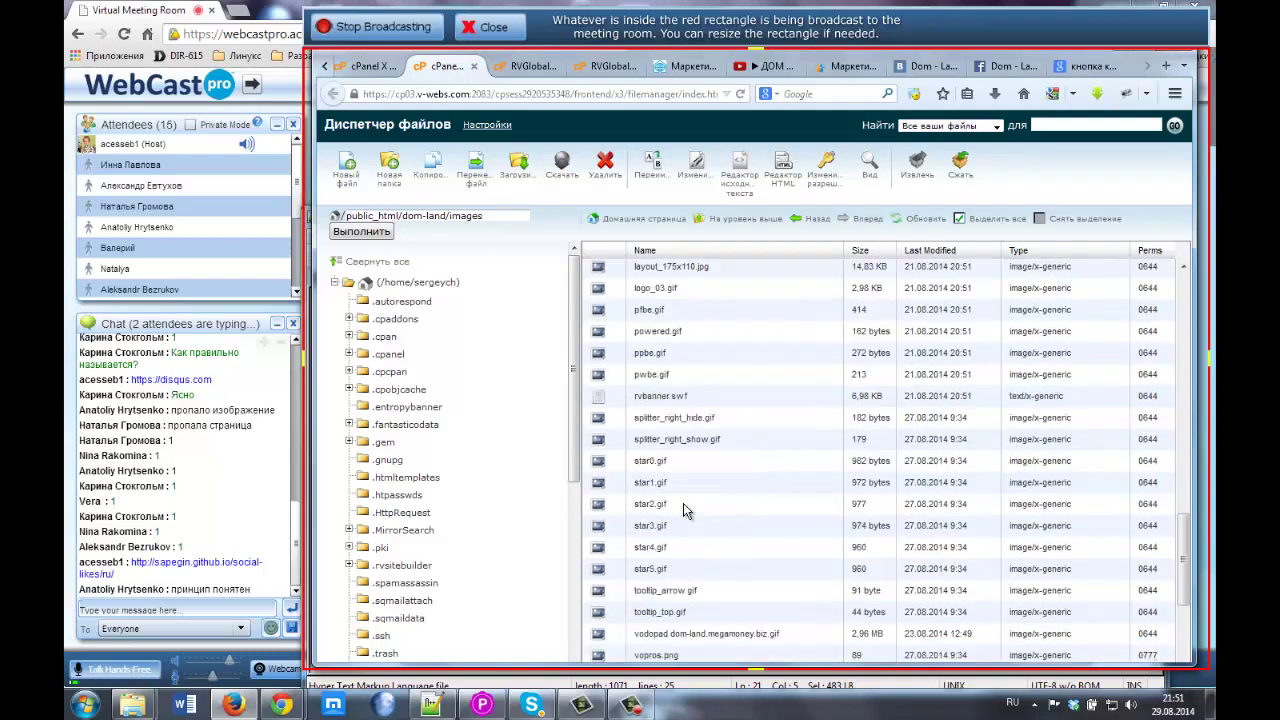
scroll(686, 511, down, 2)
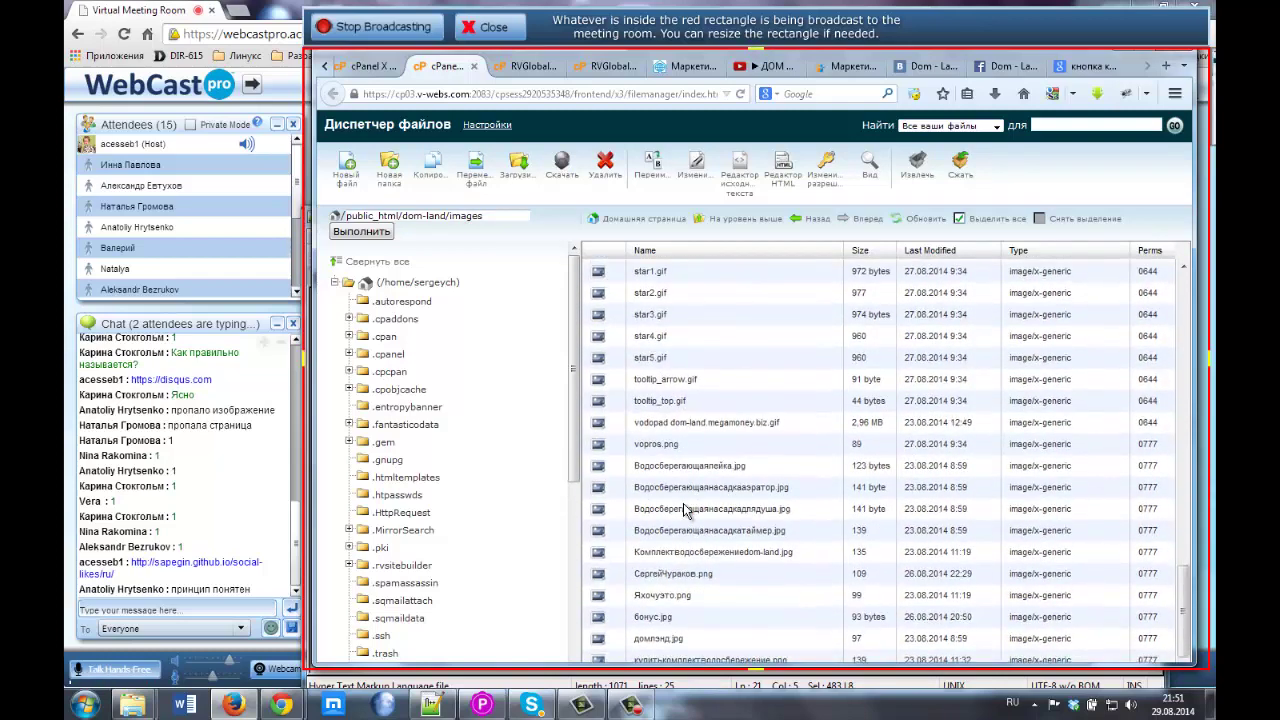
click(612, 423)
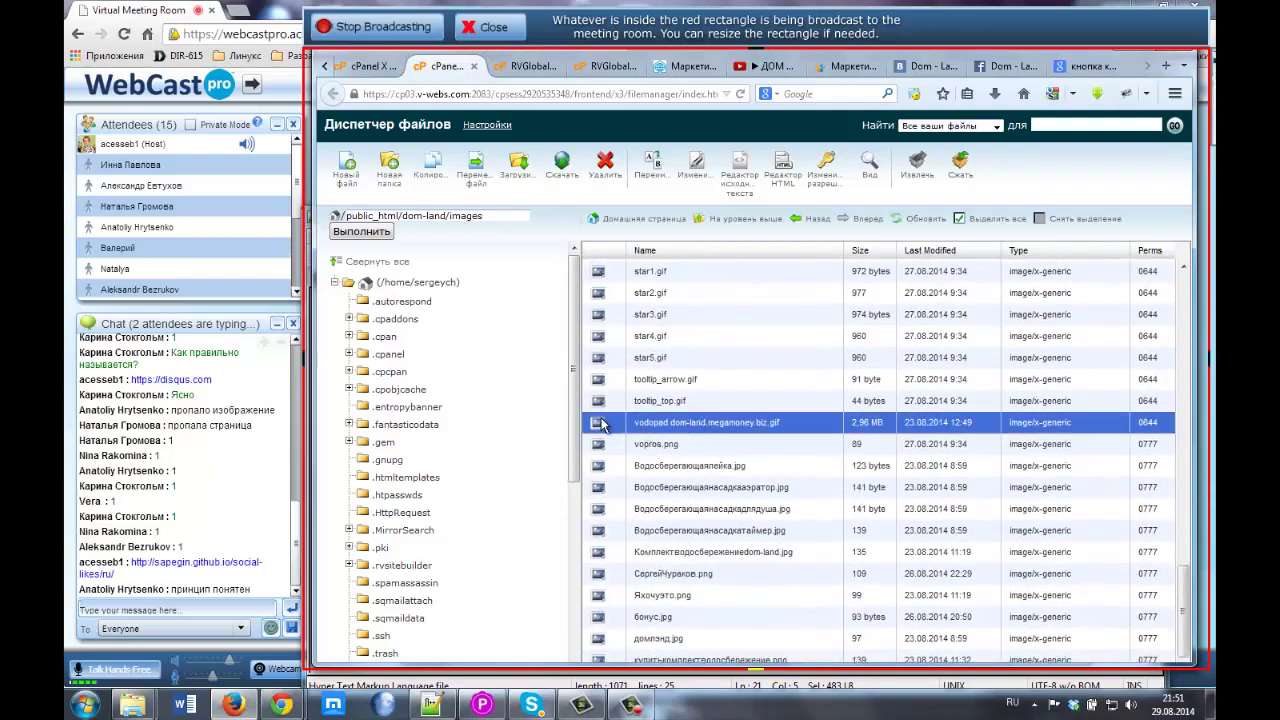
right_click(601, 424)
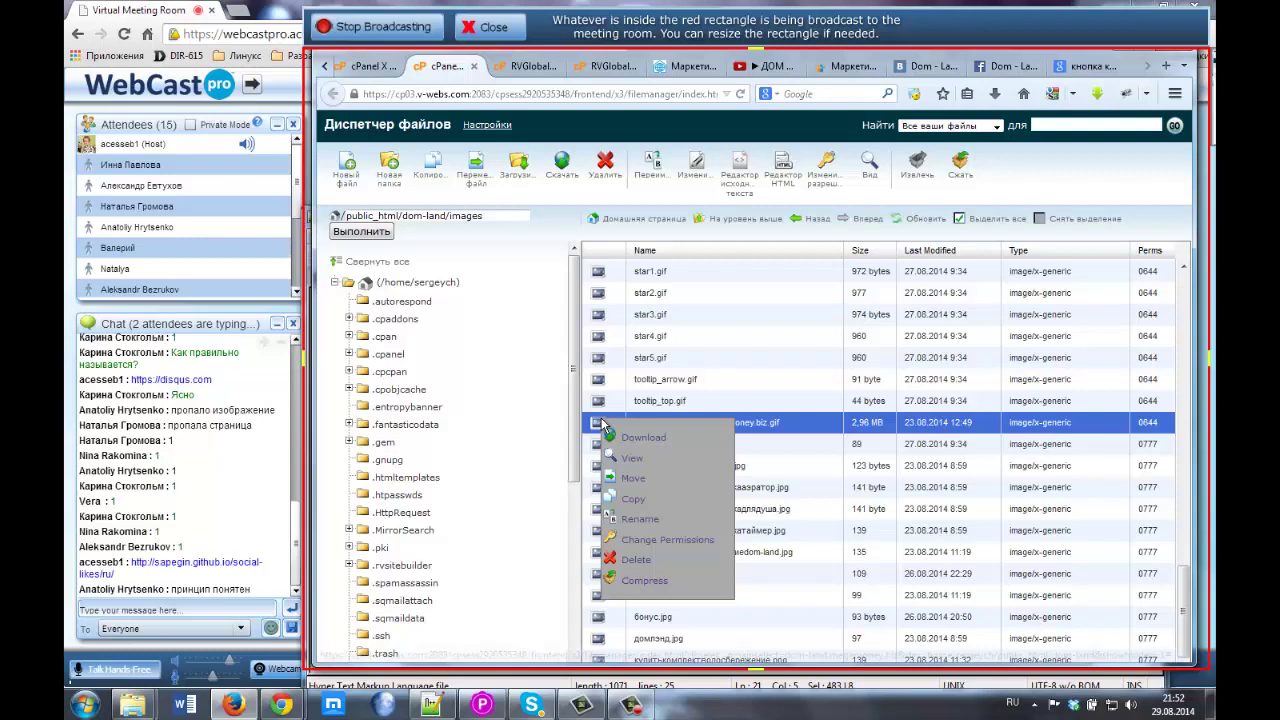
click(632, 461)
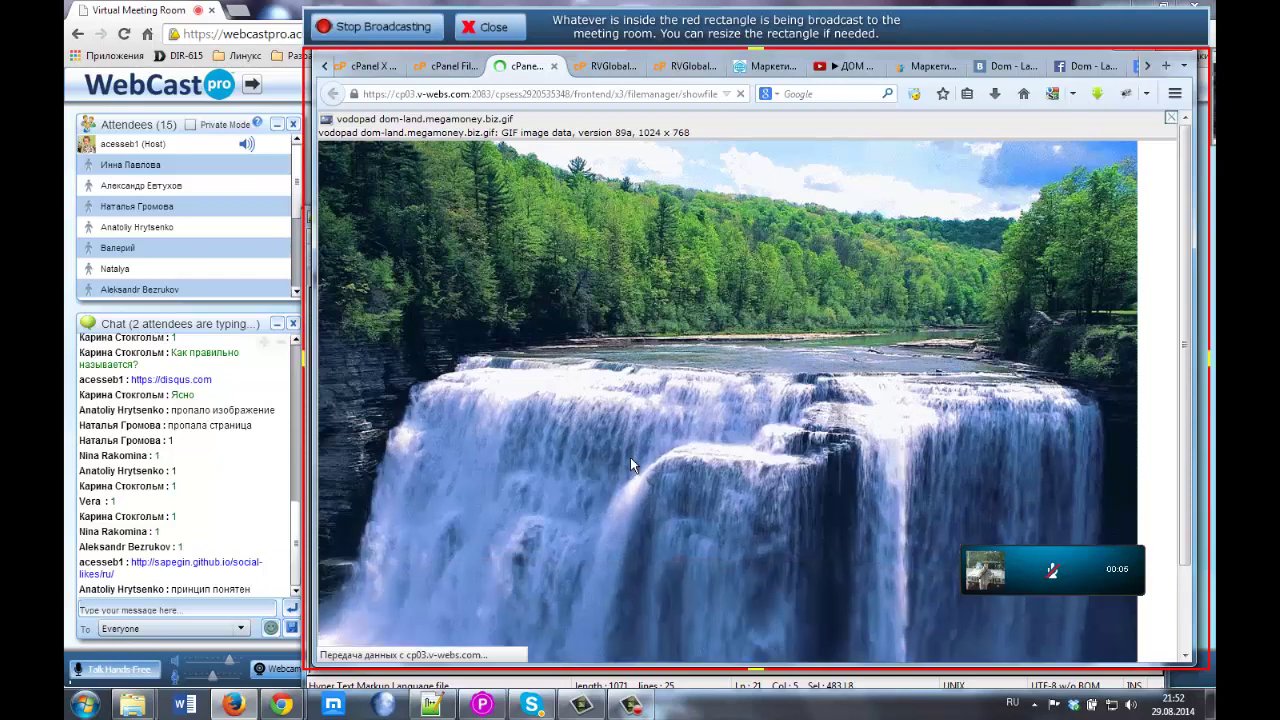
Switch to Skype and show the ongoing call
click(531, 705)
click(182, 172)
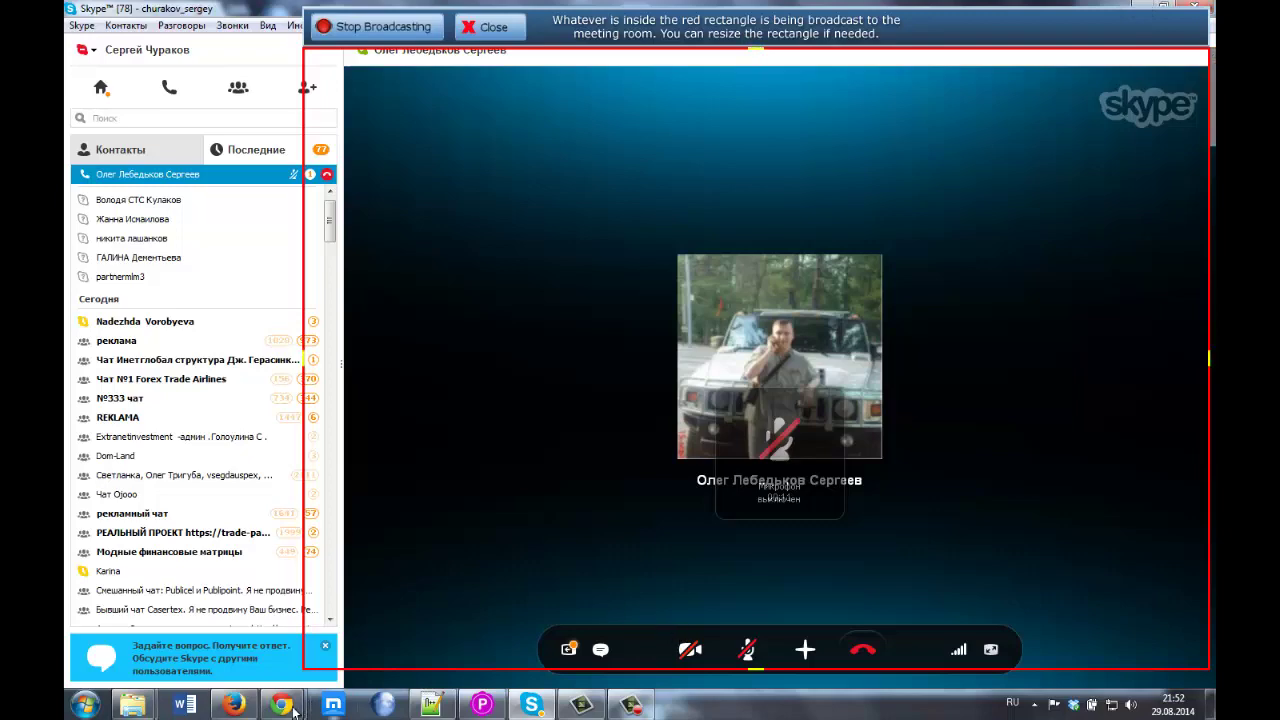
Switch to the Firefox window with the waterfall picture, dismissing the Pamela for Skype error and closing the Pamela window
click(238, 624)
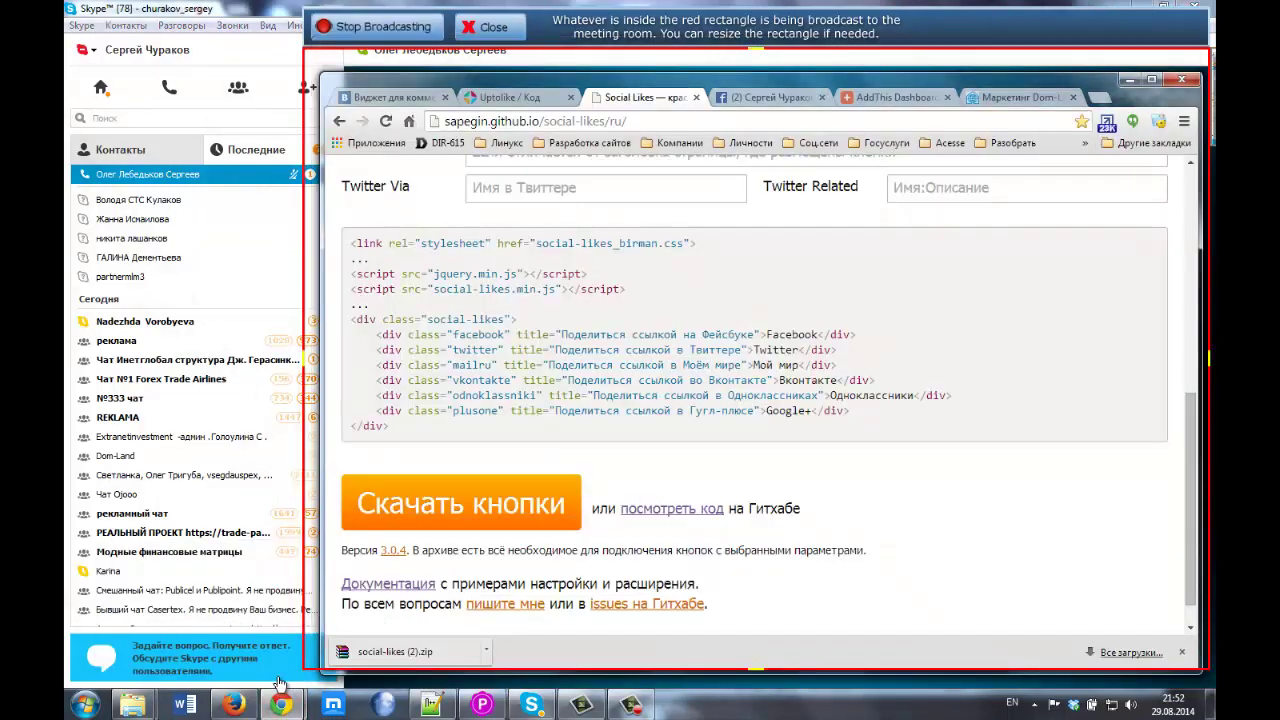
click(233, 704)
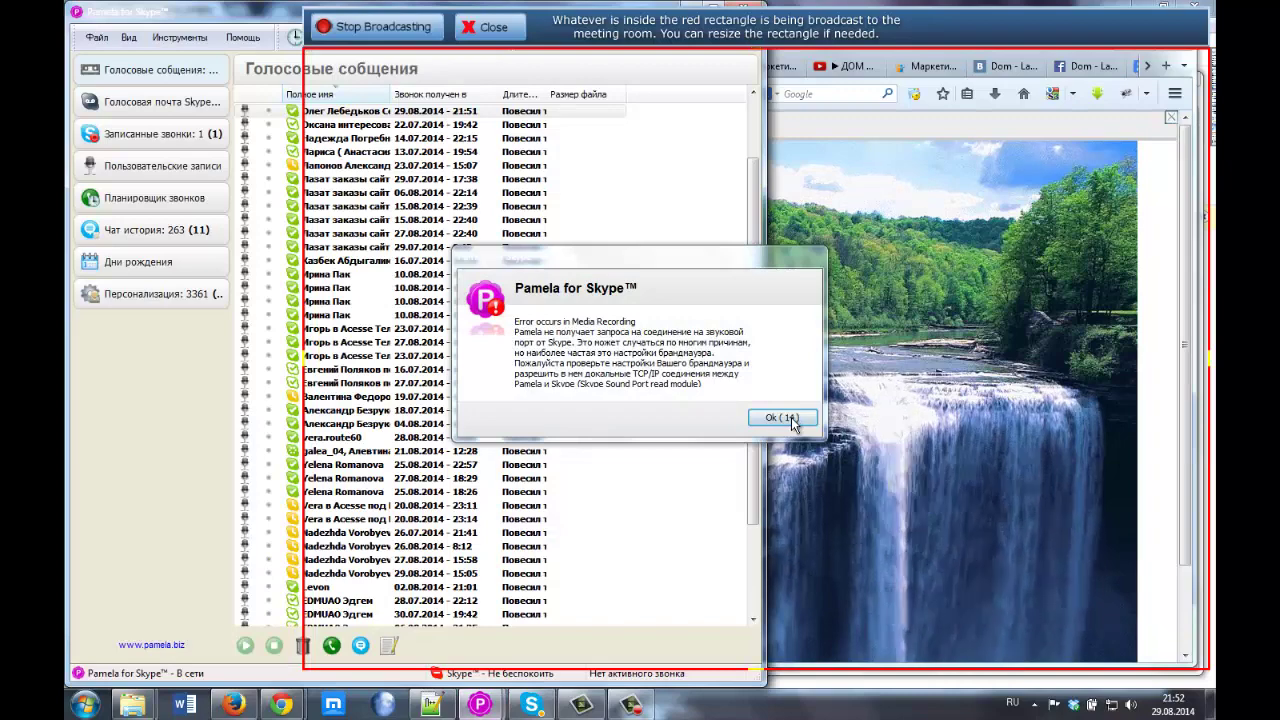
click(791, 417)
click(743, 5)
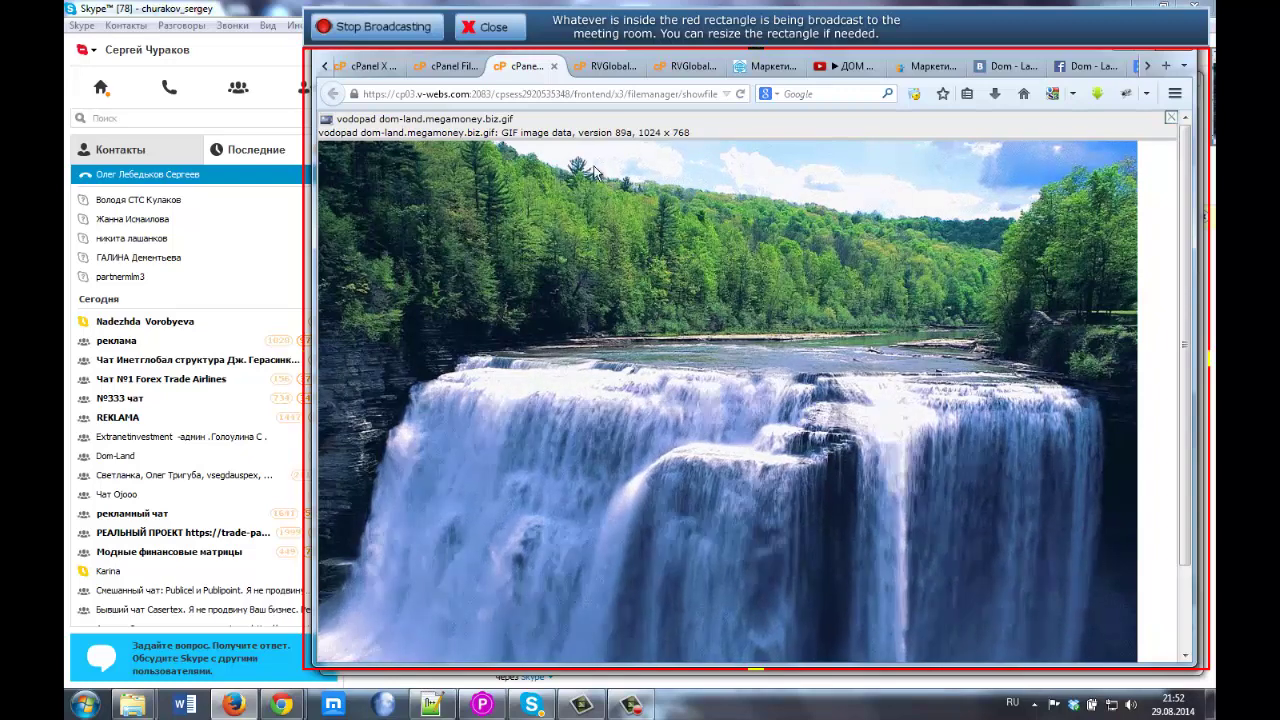
Examine the web address of the opened vodopad dom-land.megamoney.biz.gif picture along its length
click(553, 92)
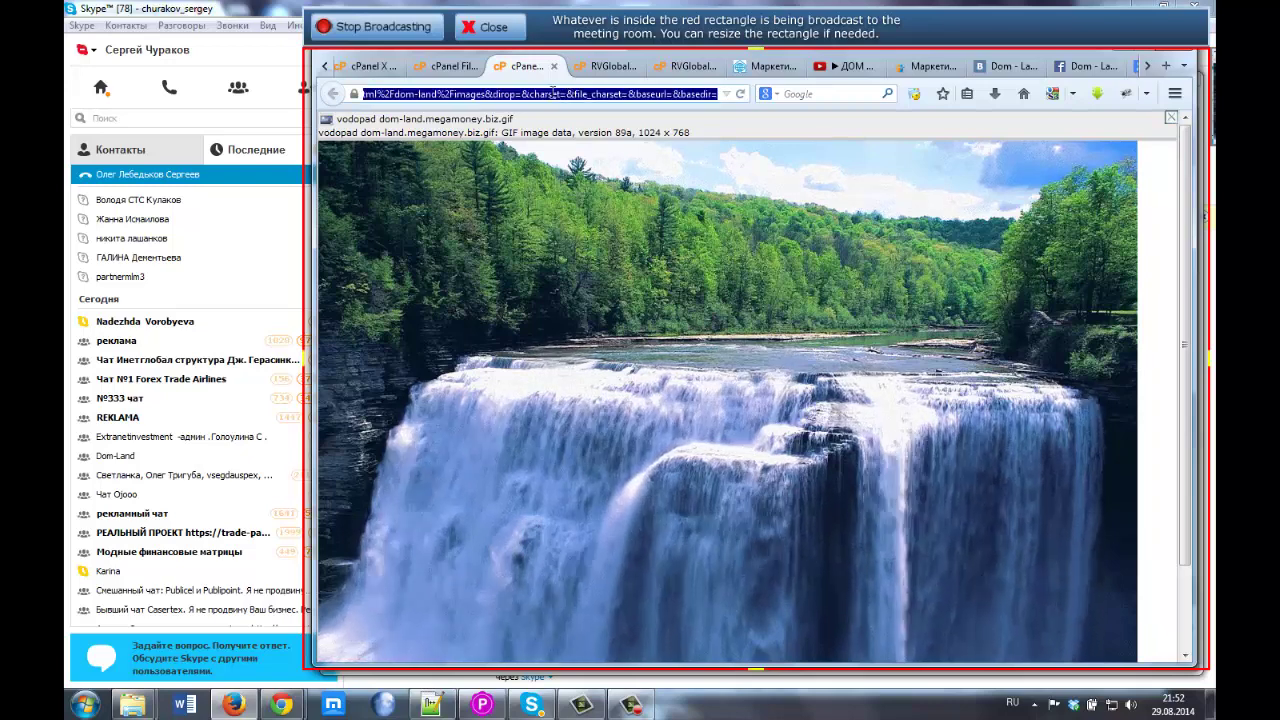
click(459, 92)
key(Home)
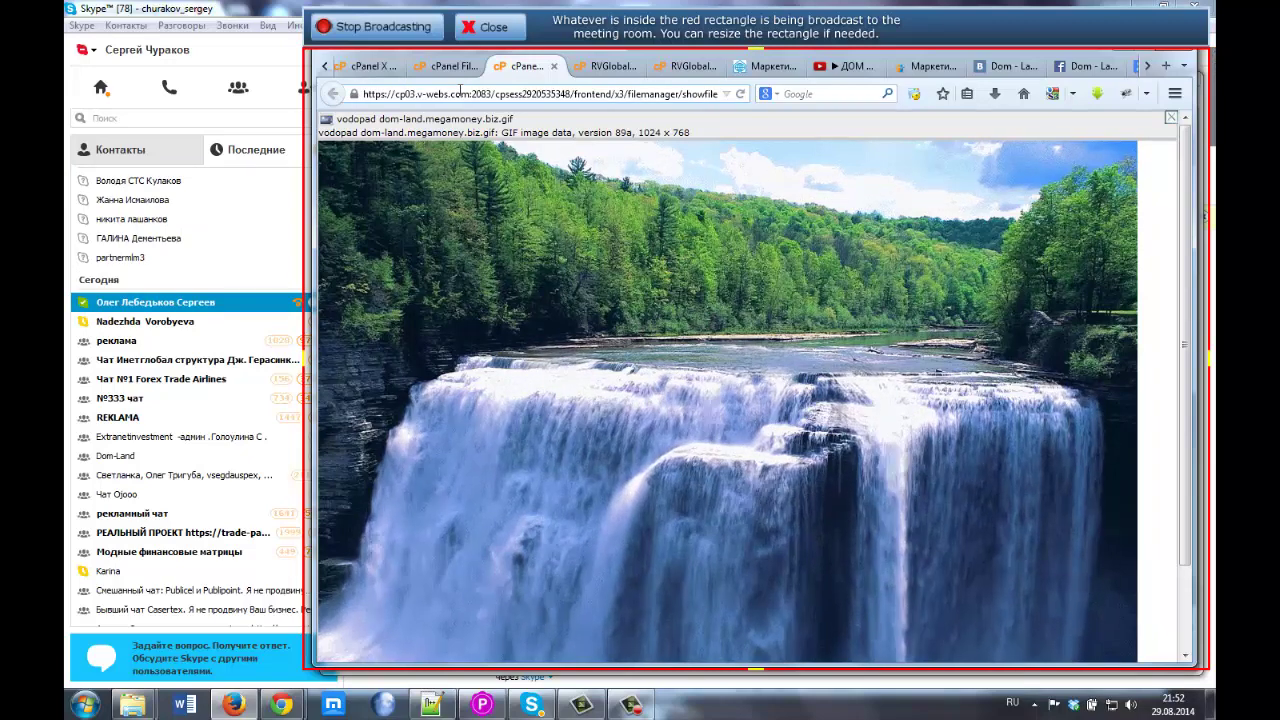
click(605, 93)
key(Right)
key(Right)
key(Right)
key(Right)
key(Right)
key(Right)
key(Right)
key(Right)
key(Right)
key(Right)
key(Right)
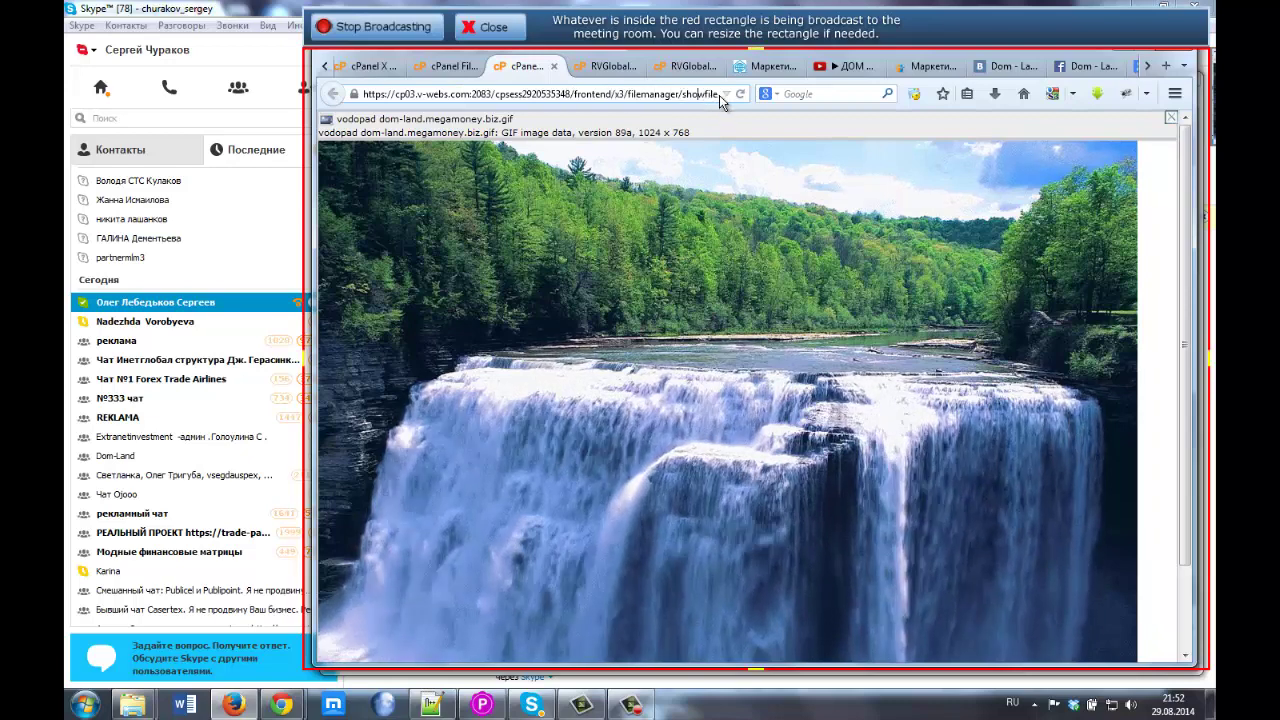
Return to the file manager and open the Move dialog for vodopad dom-land.megamoney.biz.gif to inspect its path
click(437, 65)
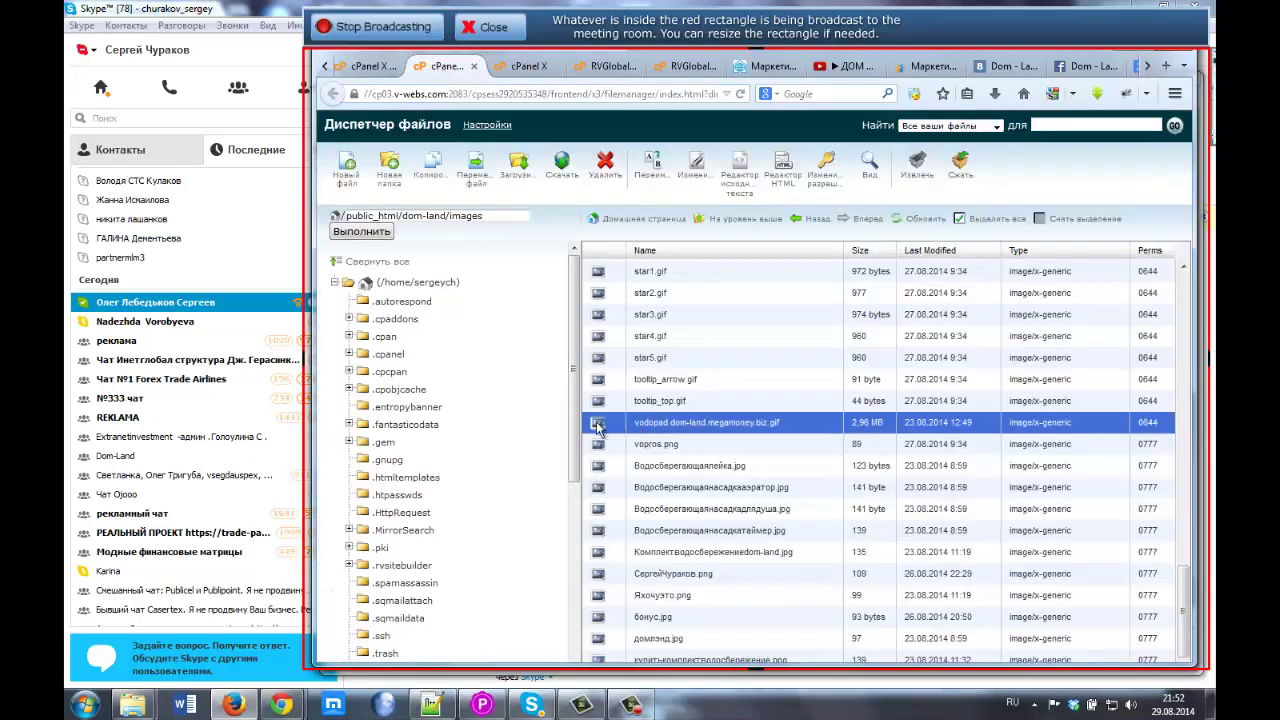
right_click(612, 424)
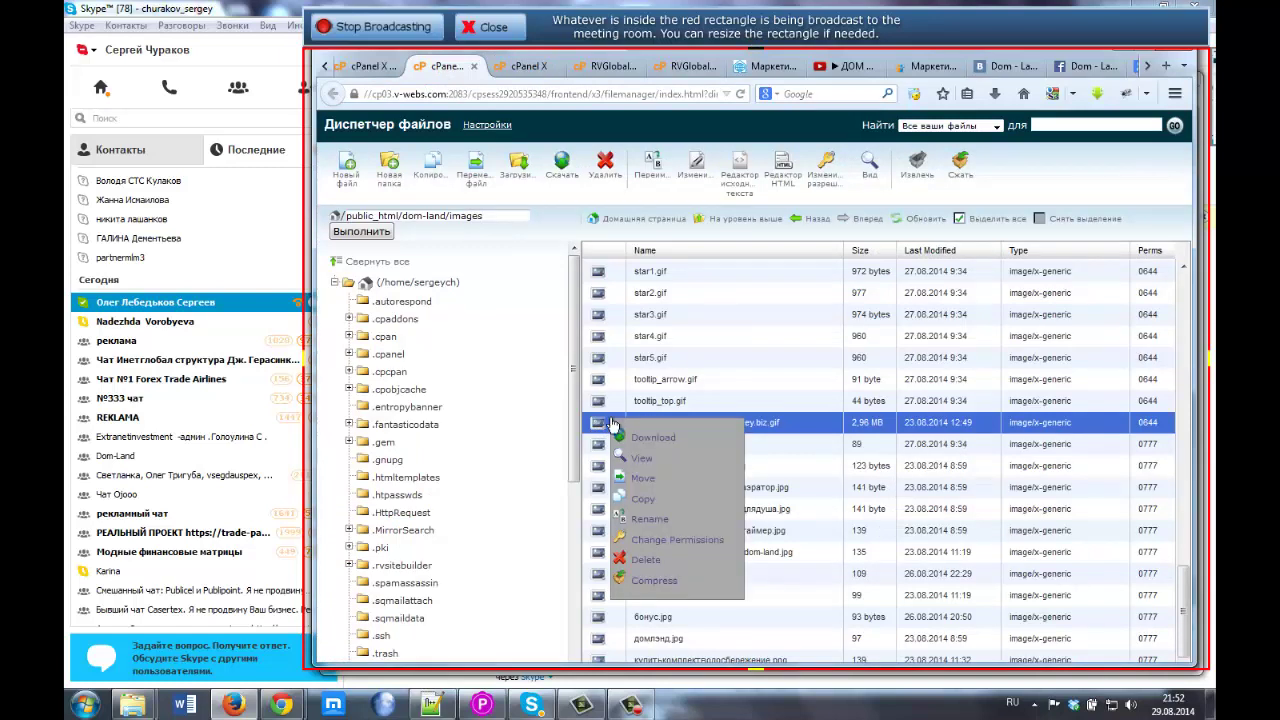
click(645, 485)
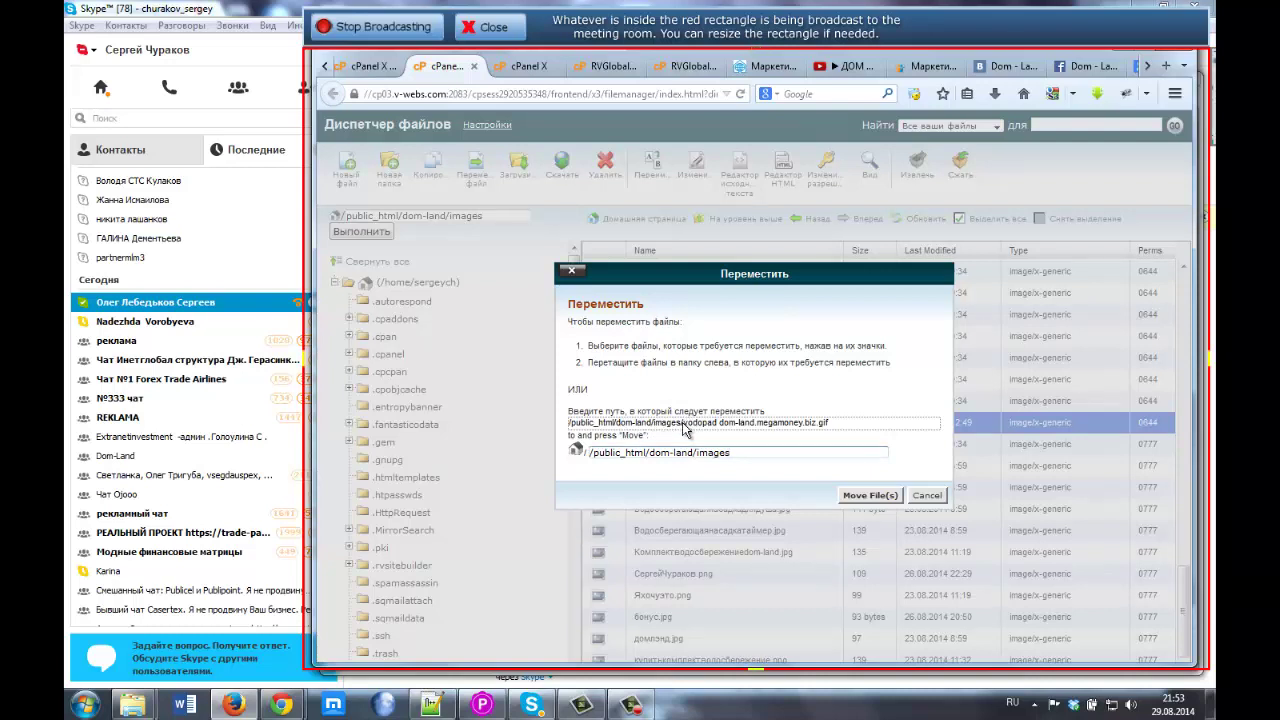
key(Tab)
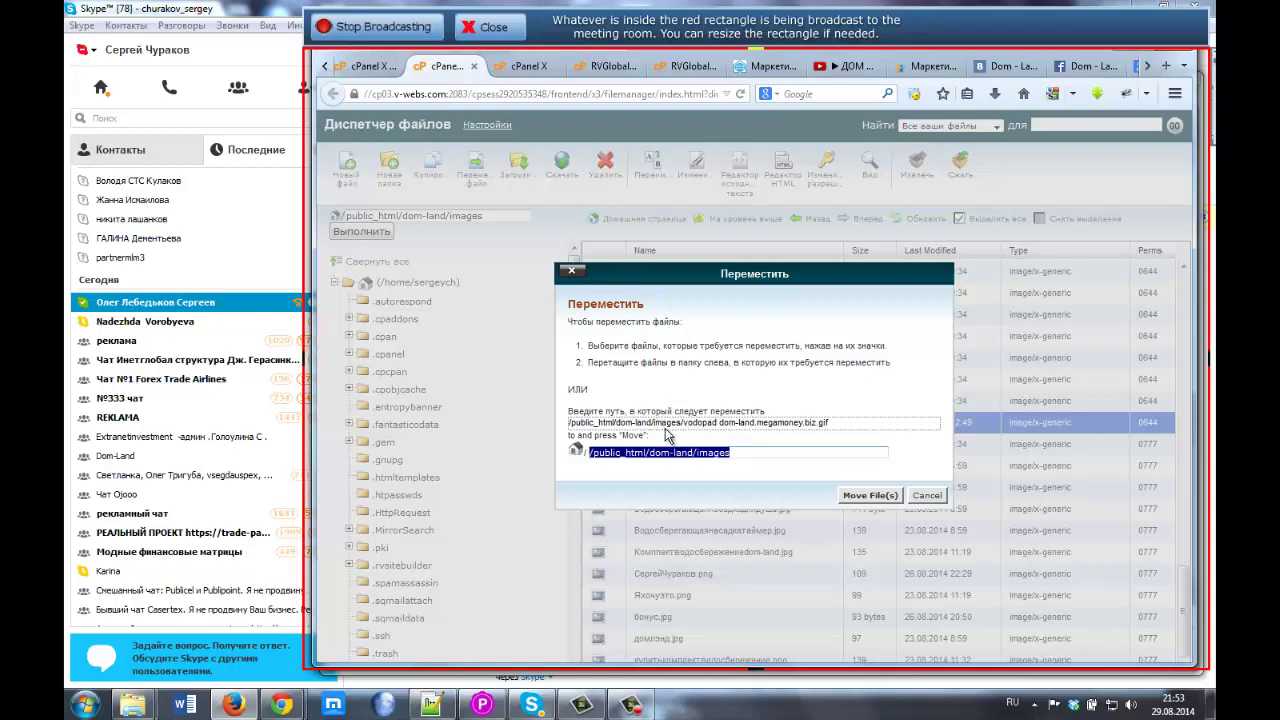
Highlight the IMAGE_URL variable and the vodopad%20dom-land.megamoney.biz.gif file name in the background rule, and close the CSS editor
click(530, 66)
click(600, 66)
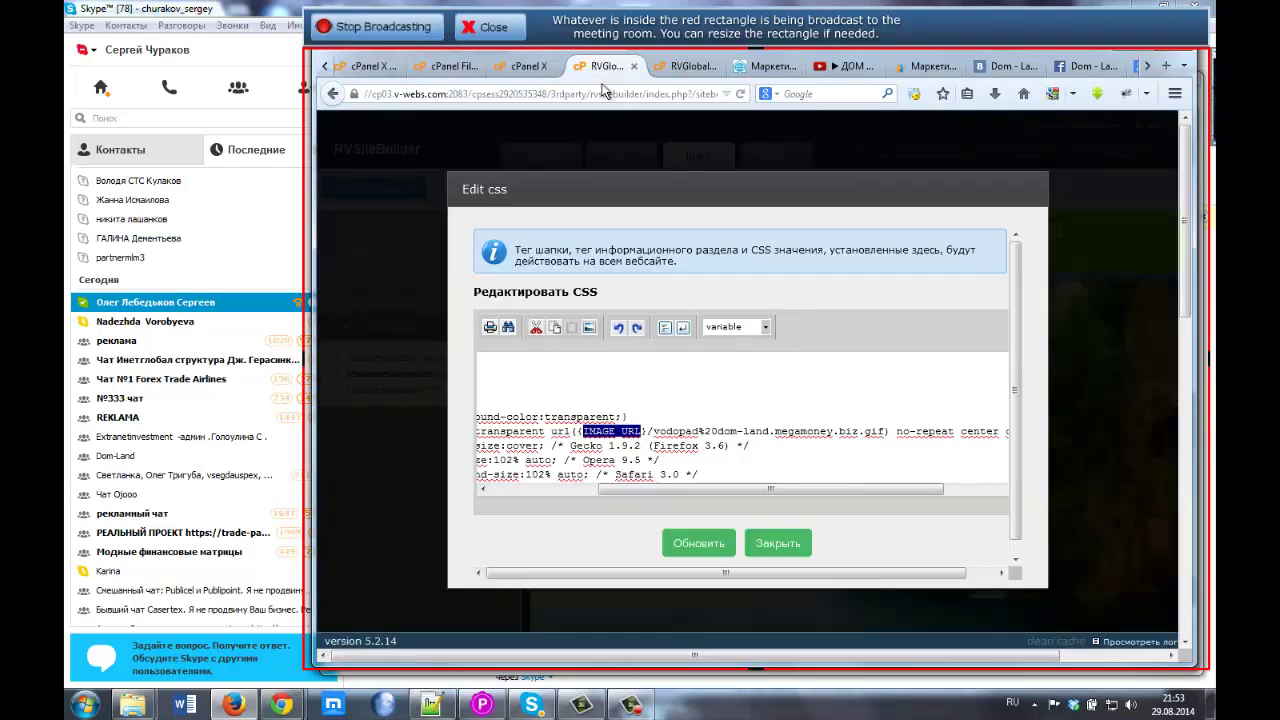
click(583, 431)
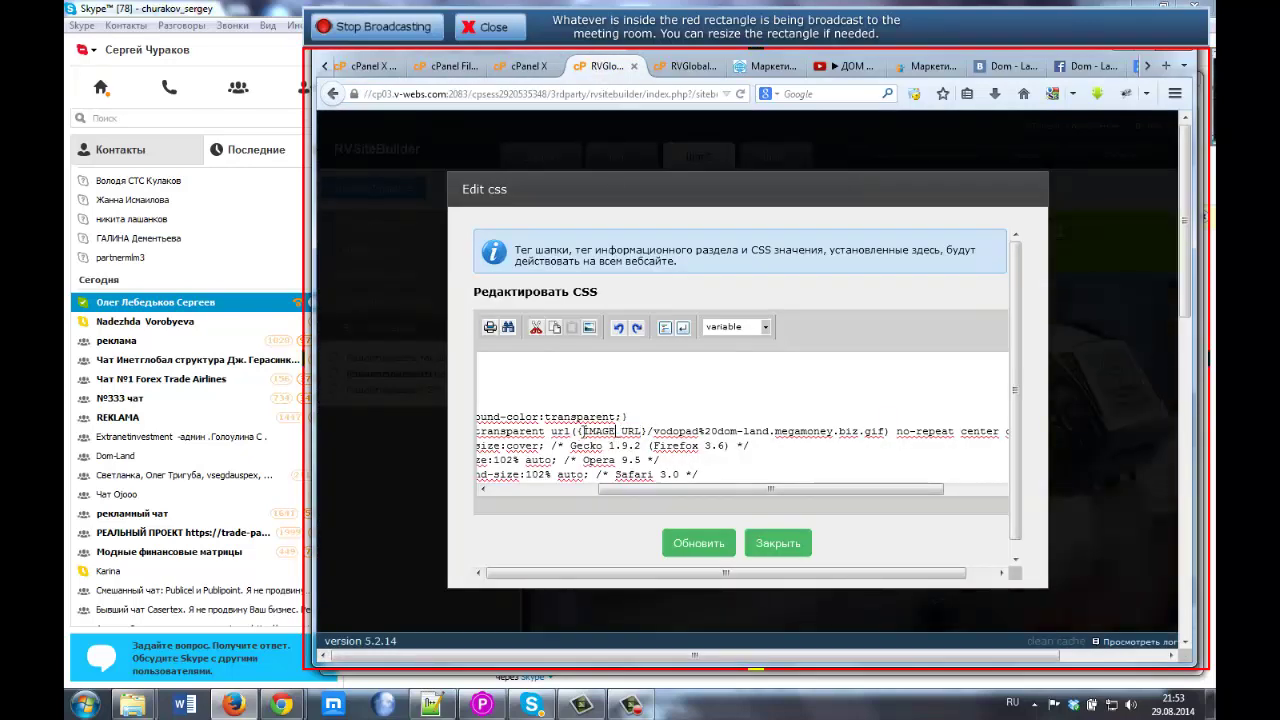
drag(583, 431, 640, 431)
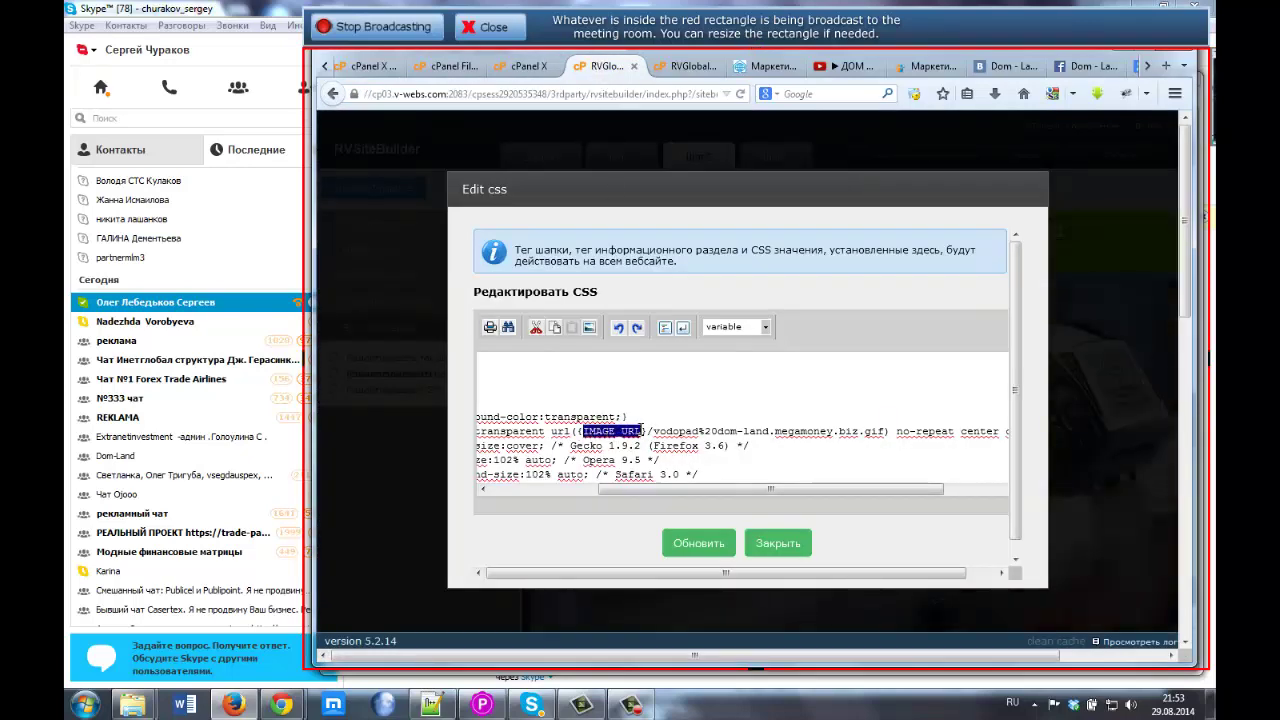
click(646, 431)
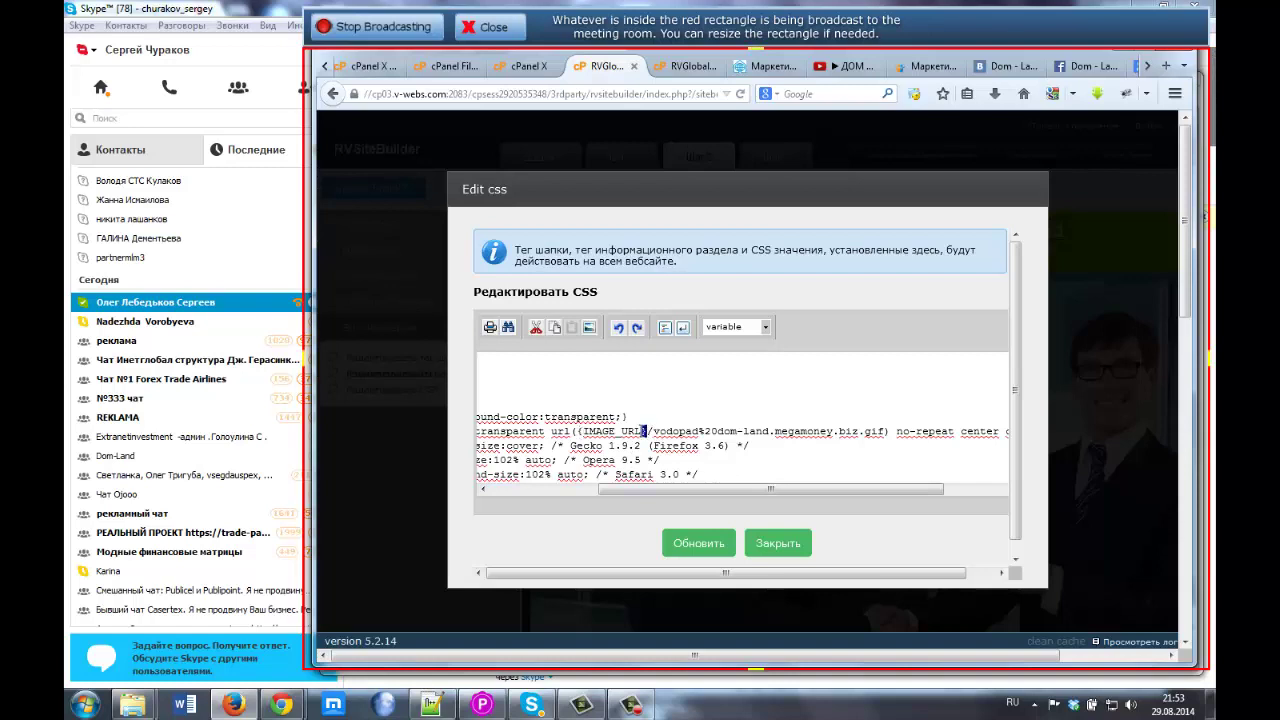
click(657, 431)
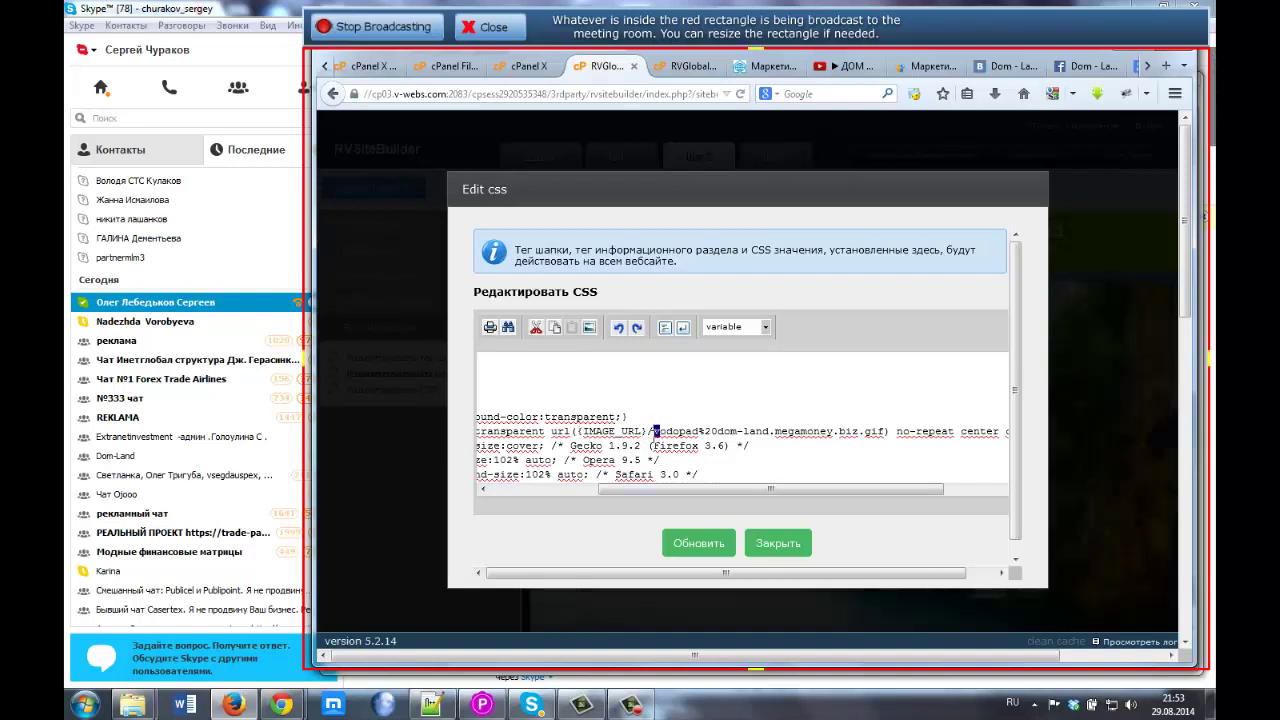
drag(653, 431, 885, 428)
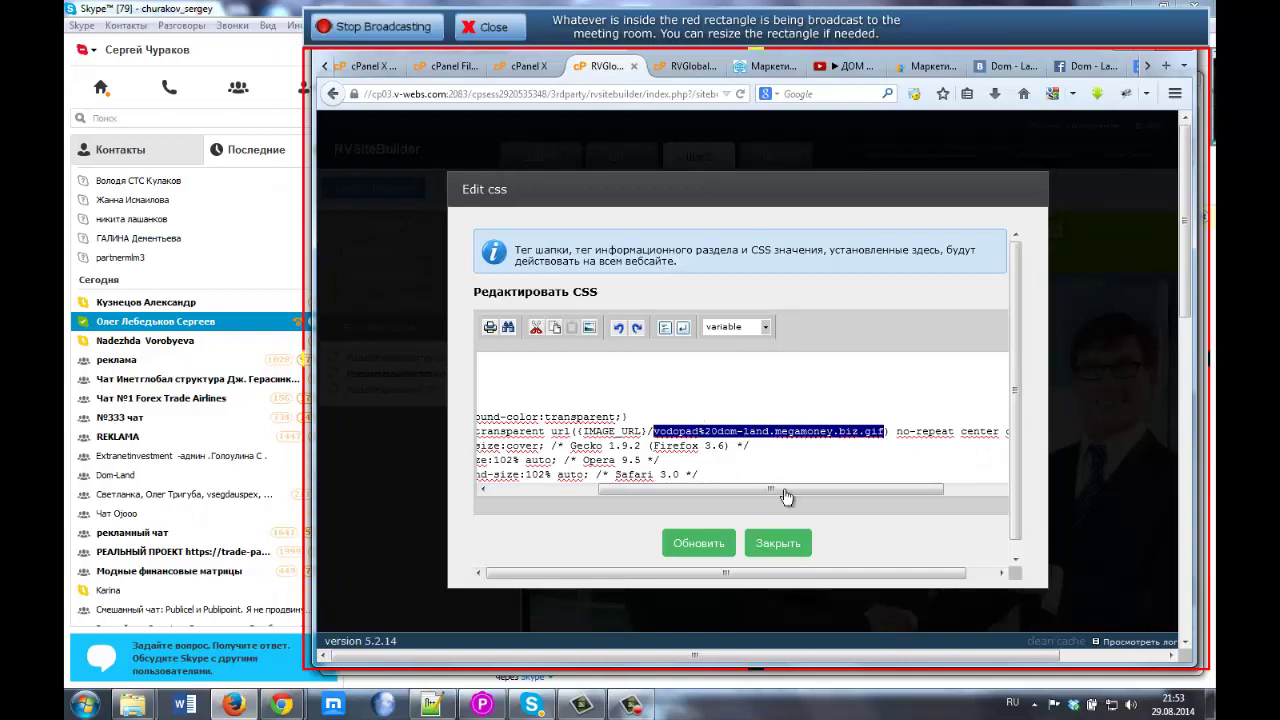
click(767, 432)
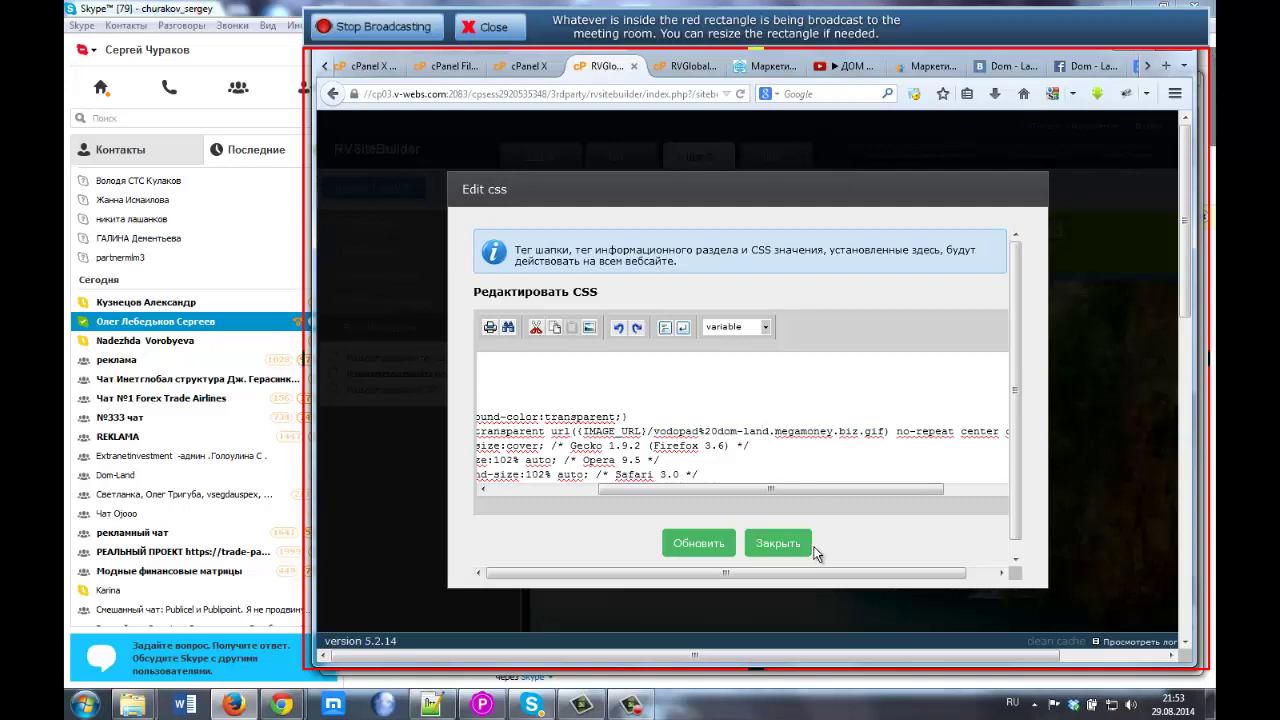
click(777, 547)
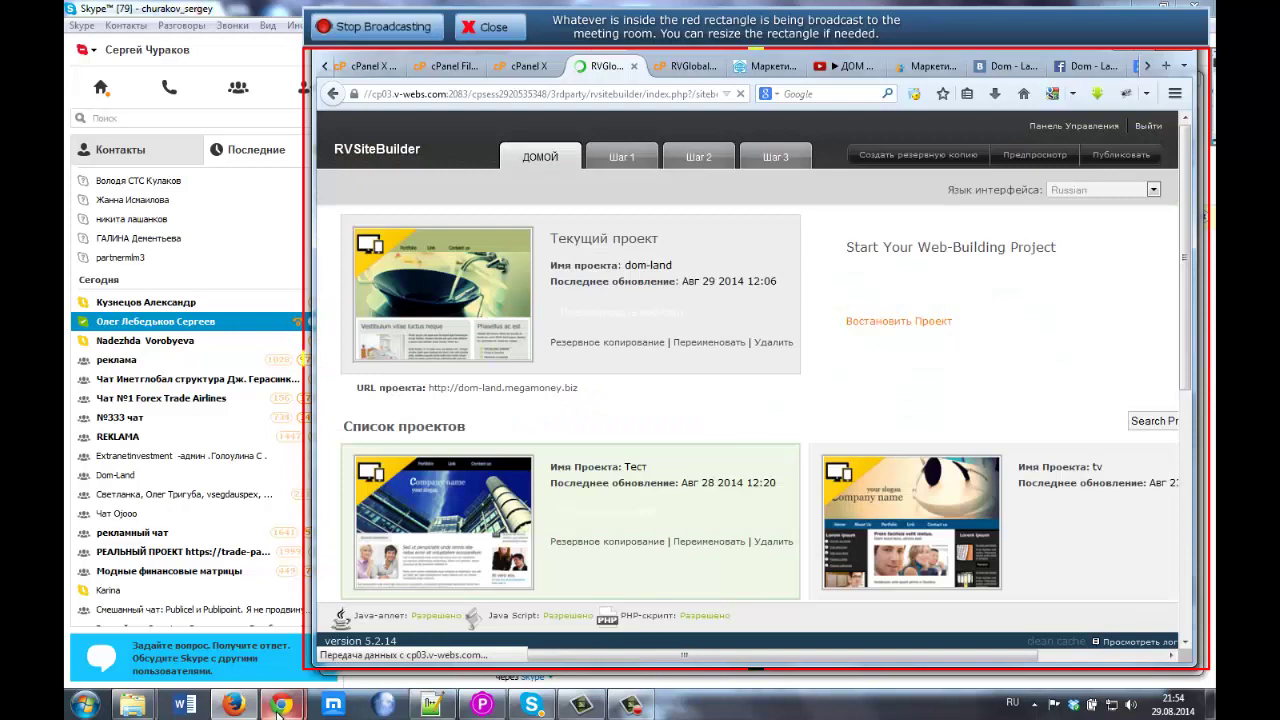
Switch to the Virtual Meeting Room window in Chrome to check the chat, and return to RVSiteBuilder in Firefox
mouse_move(280, 705)
click(190, 610)
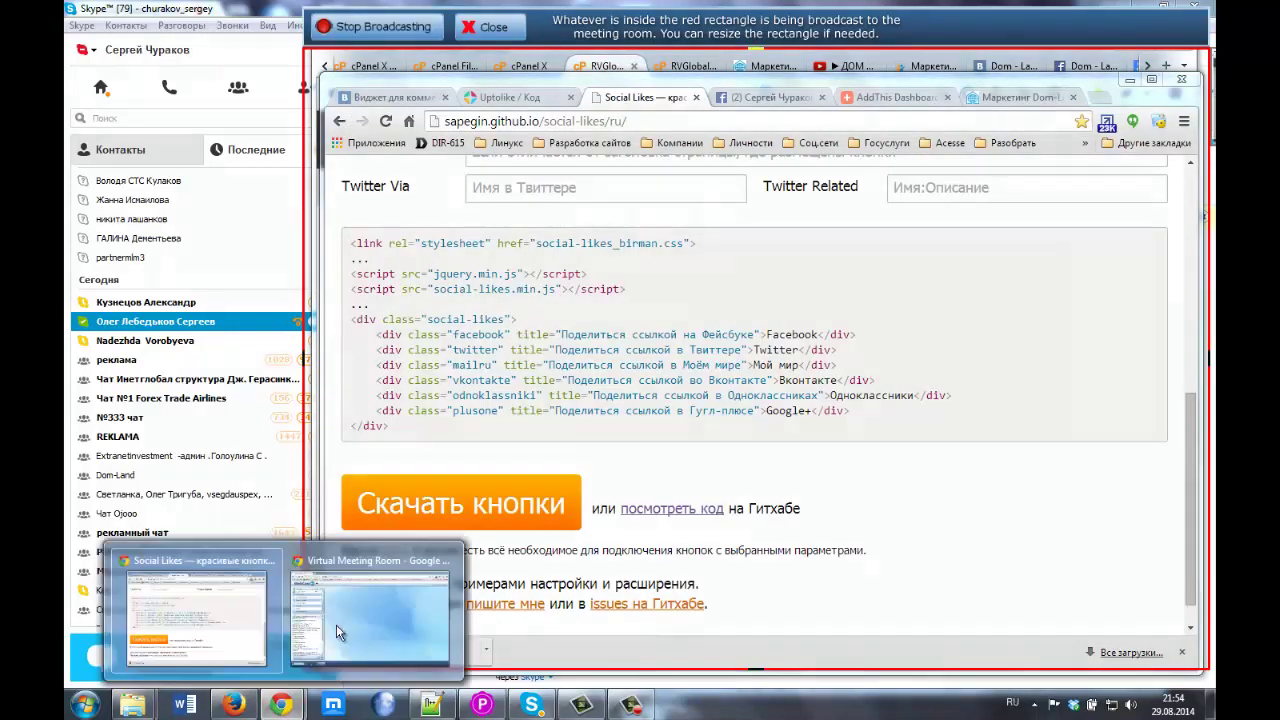
click(334, 625)
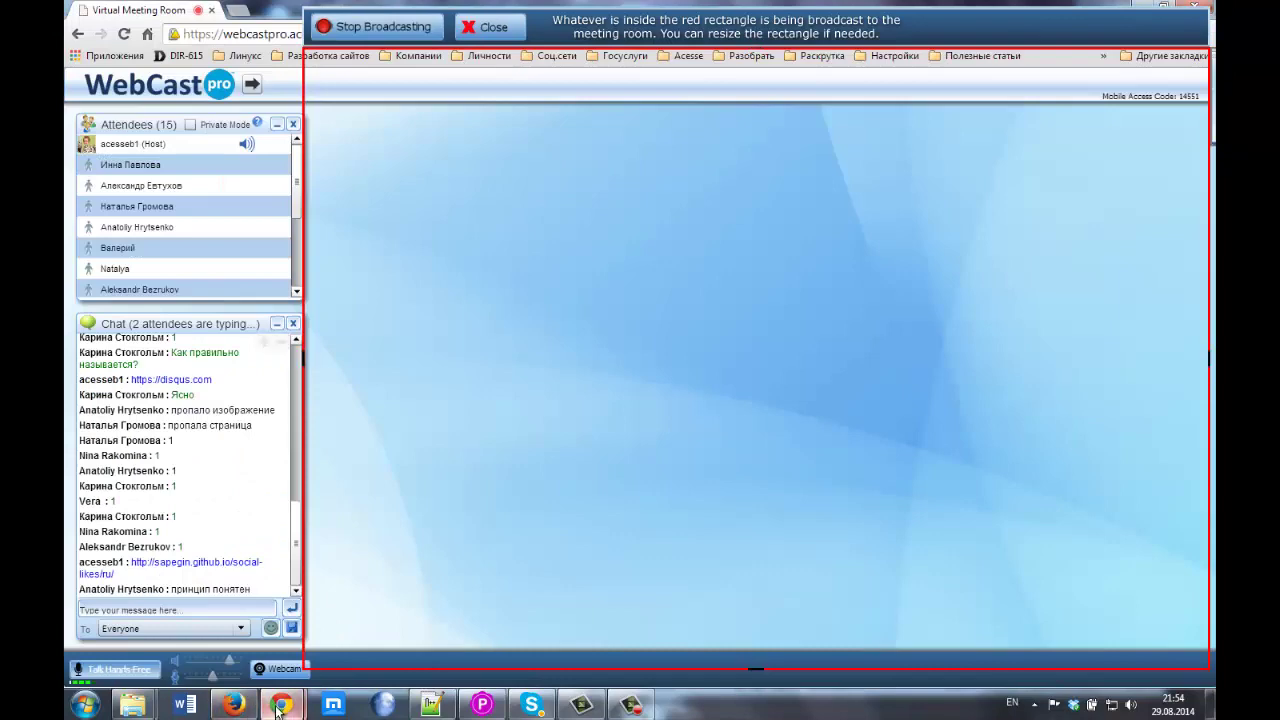
mouse_move(278, 706)
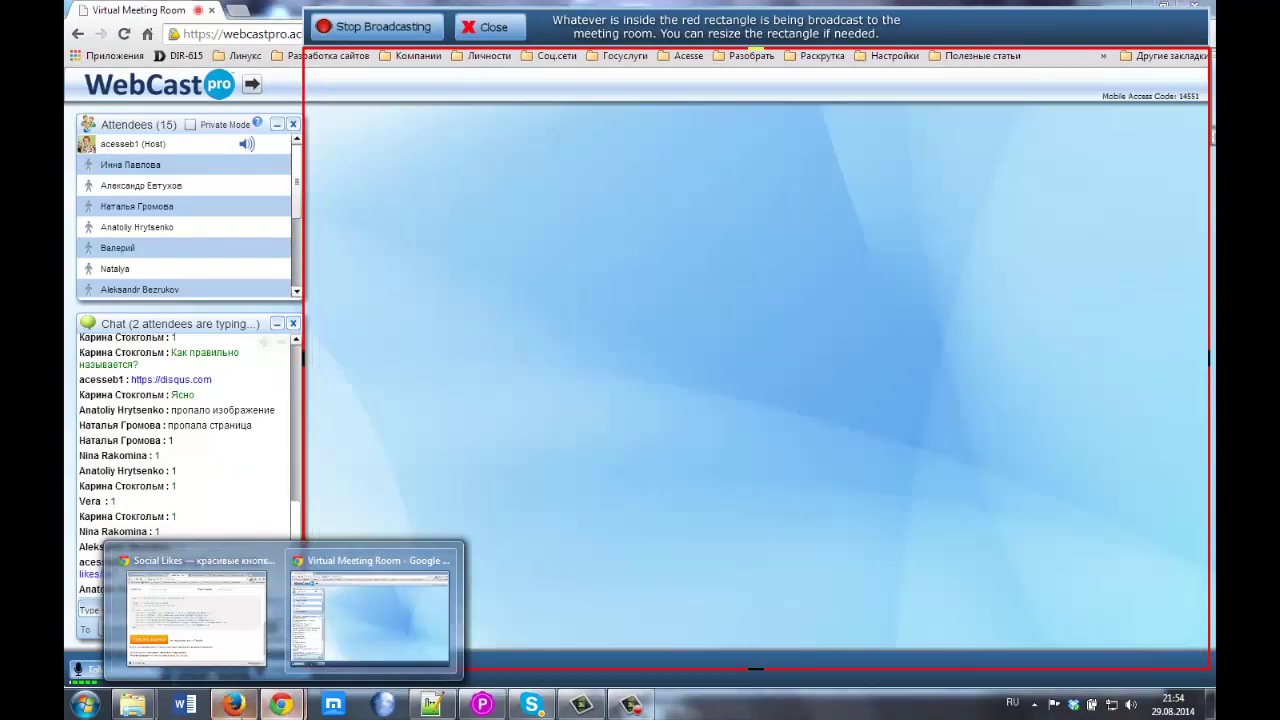
click(232, 705)
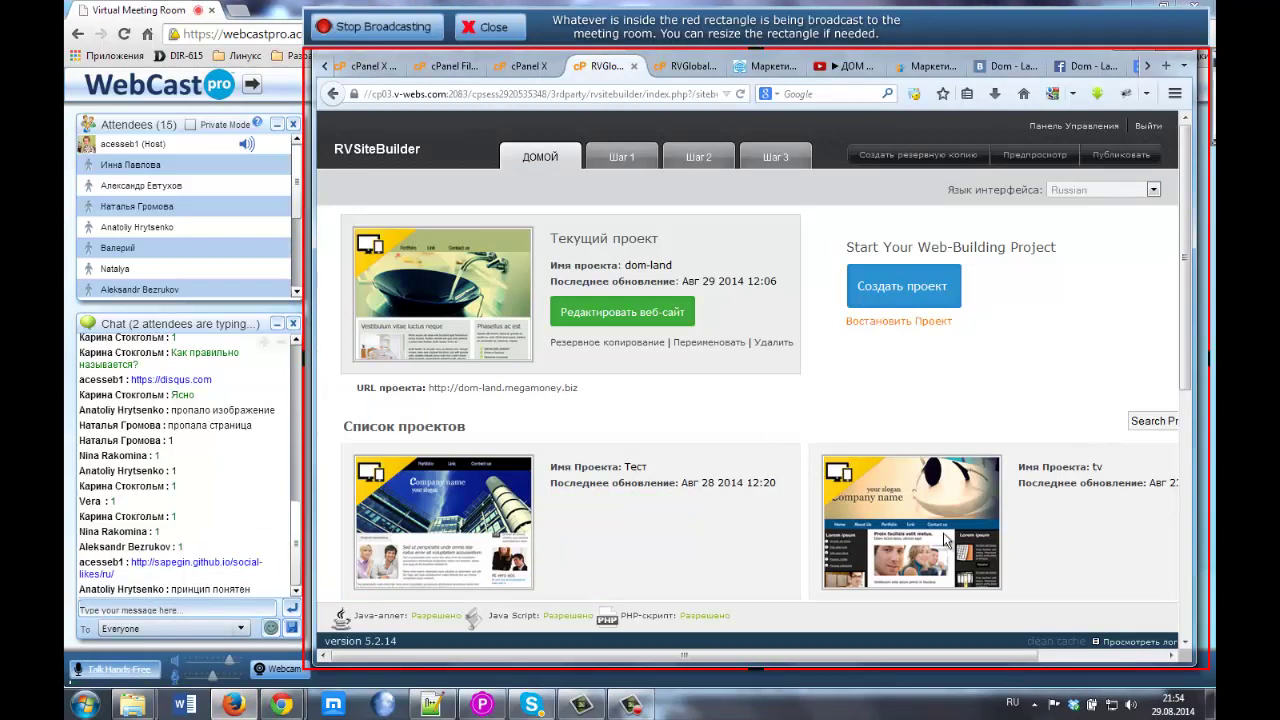
Find the tv project in the RVSiteBuilder project list and open it for editing
drag(786, 660, 997, 665)
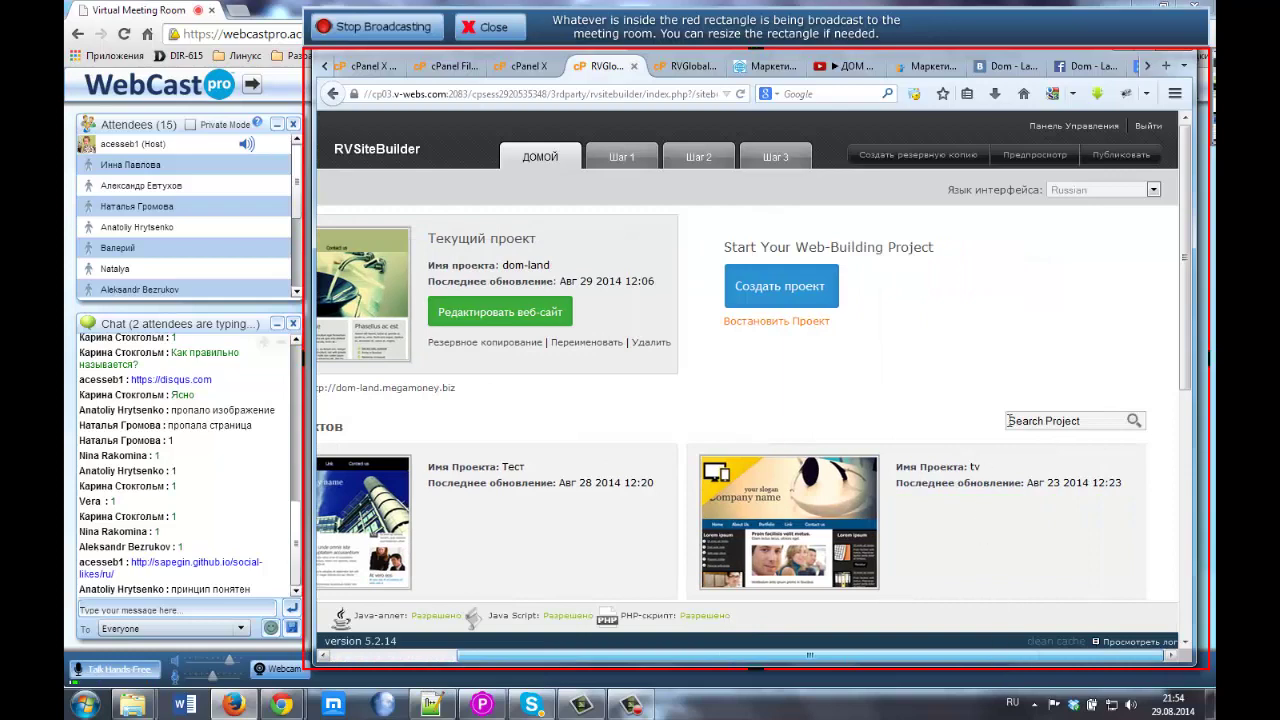
scroll(1000, 415, down, 2)
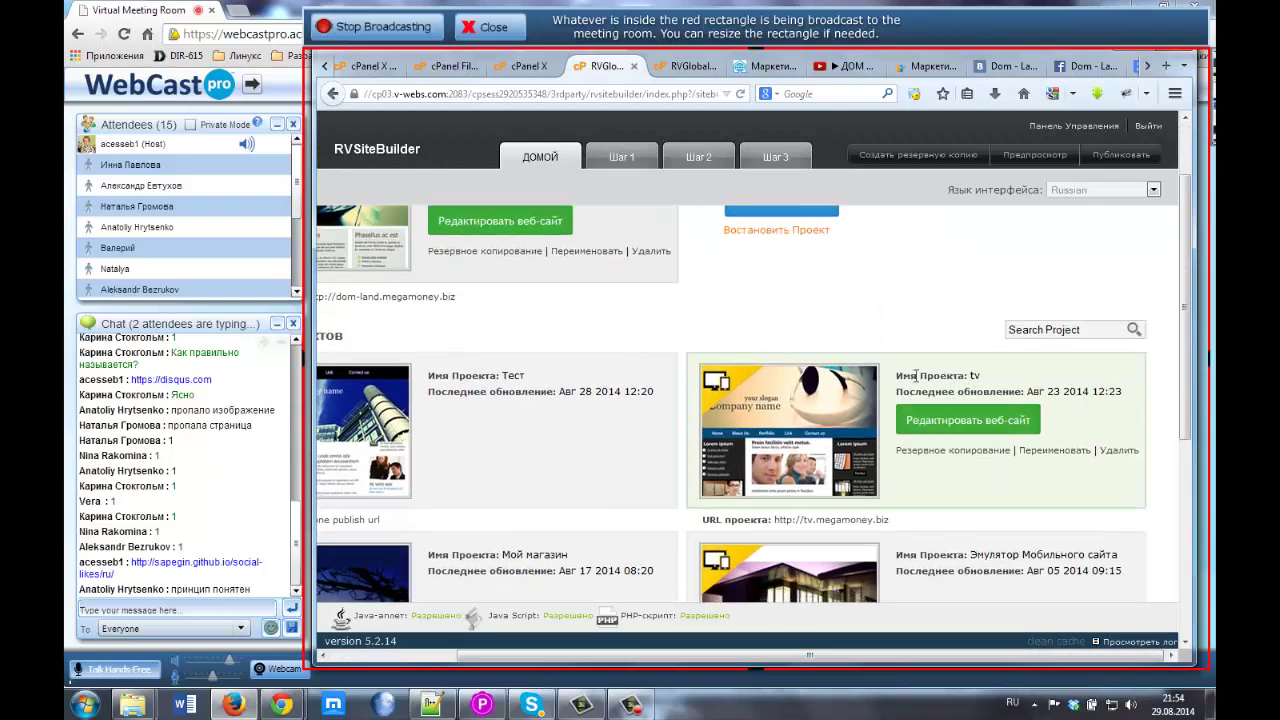
double_click(975, 376)
click(974, 430)
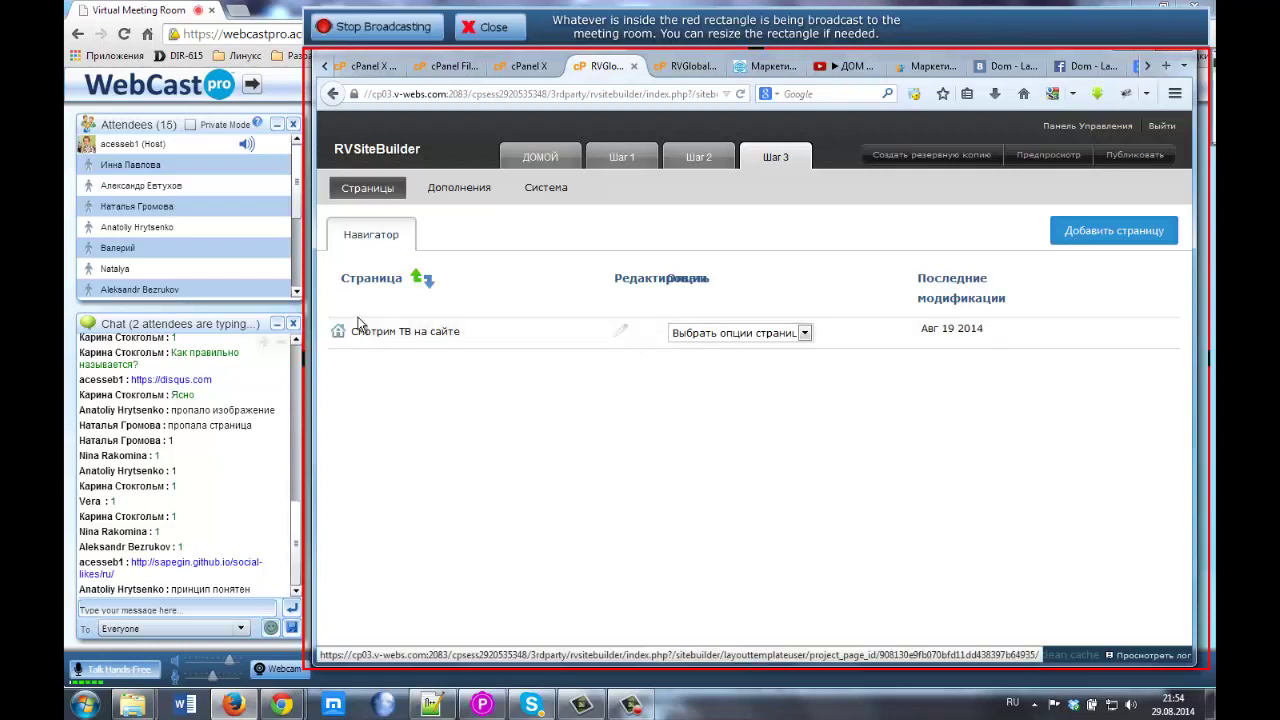
Open the page "Смотрим ТВ на сайте" in the page editor and review its header image, social buttons and channel tables
click(621, 331)
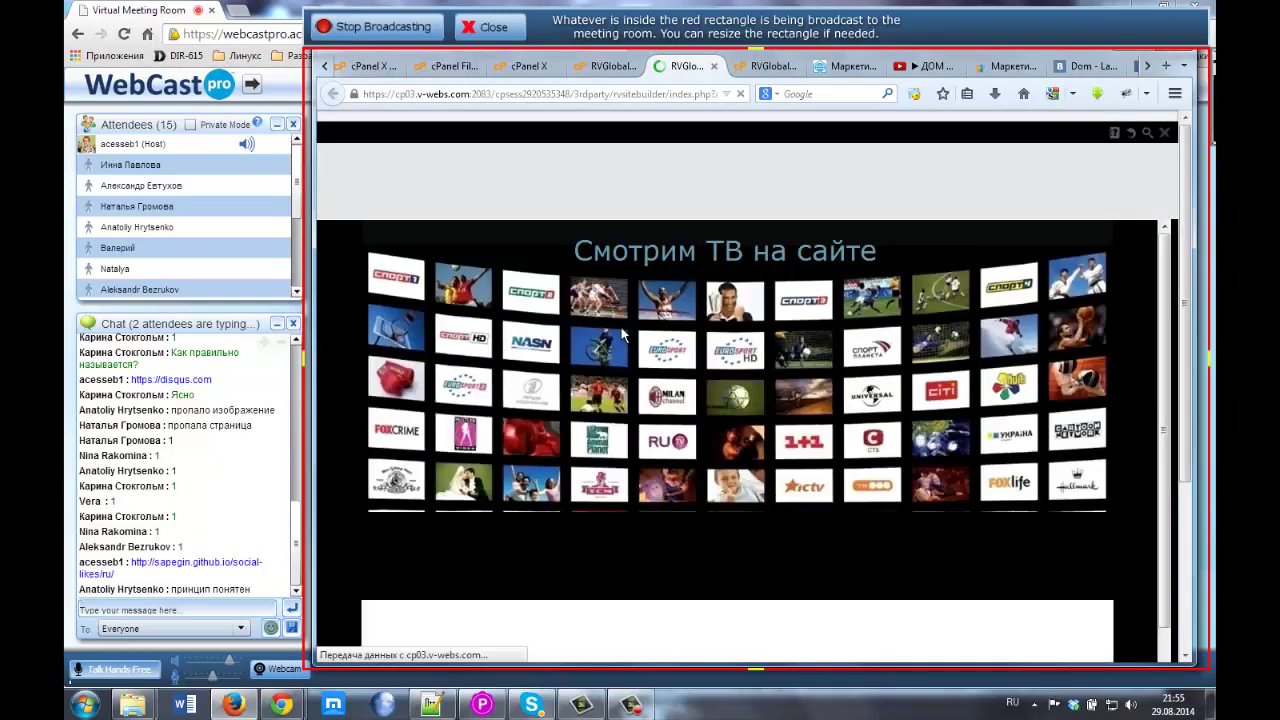
scroll(622, 335, down, 1)
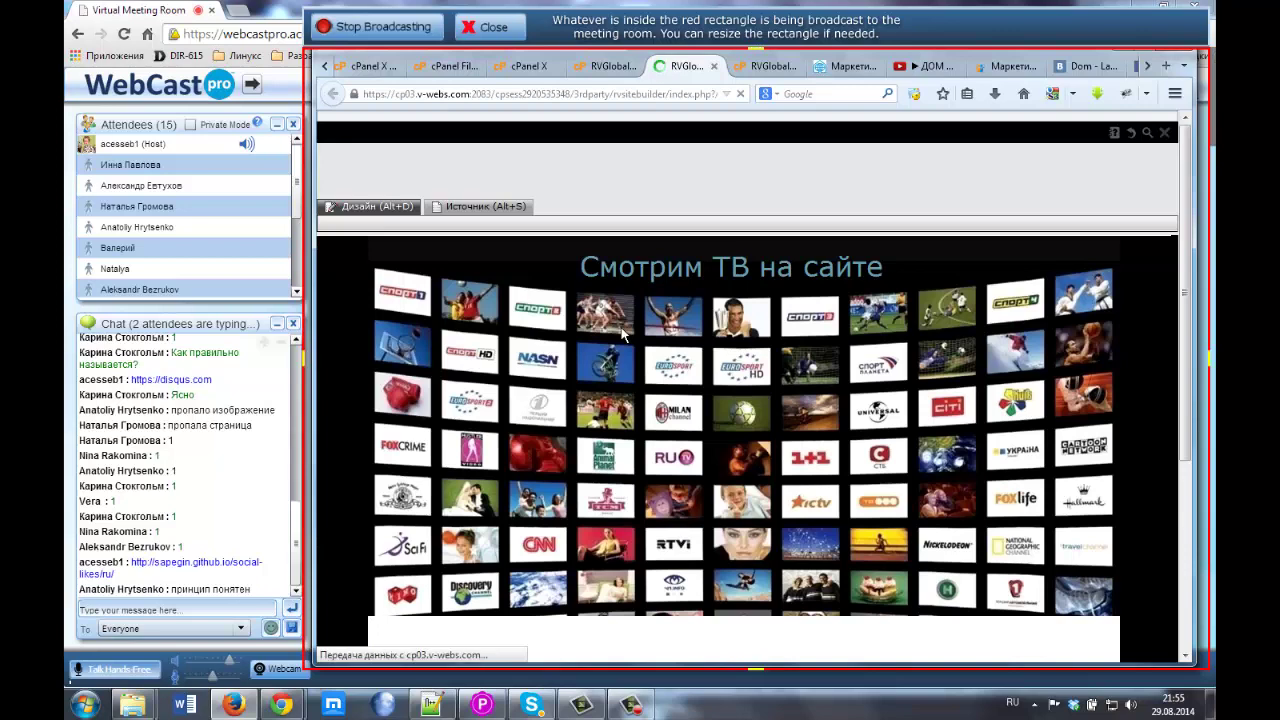
scroll(622, 335, down, 6)
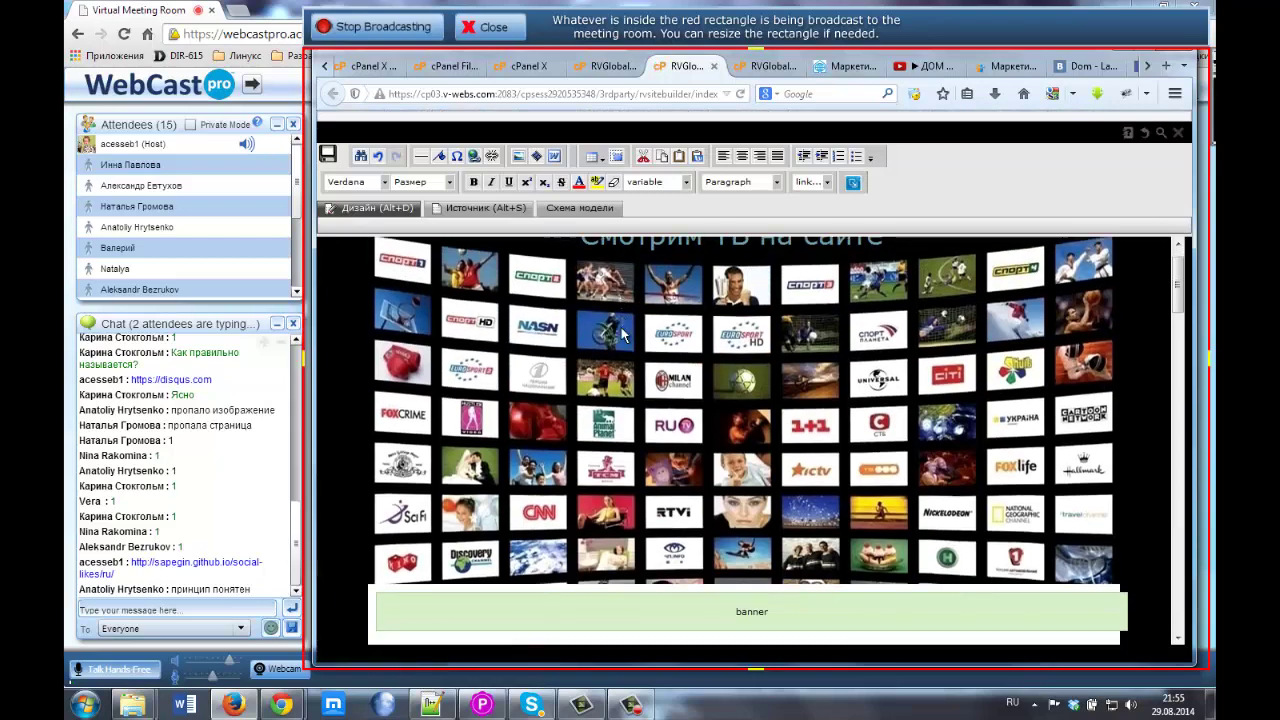
scroll(622, 334, down, 8)
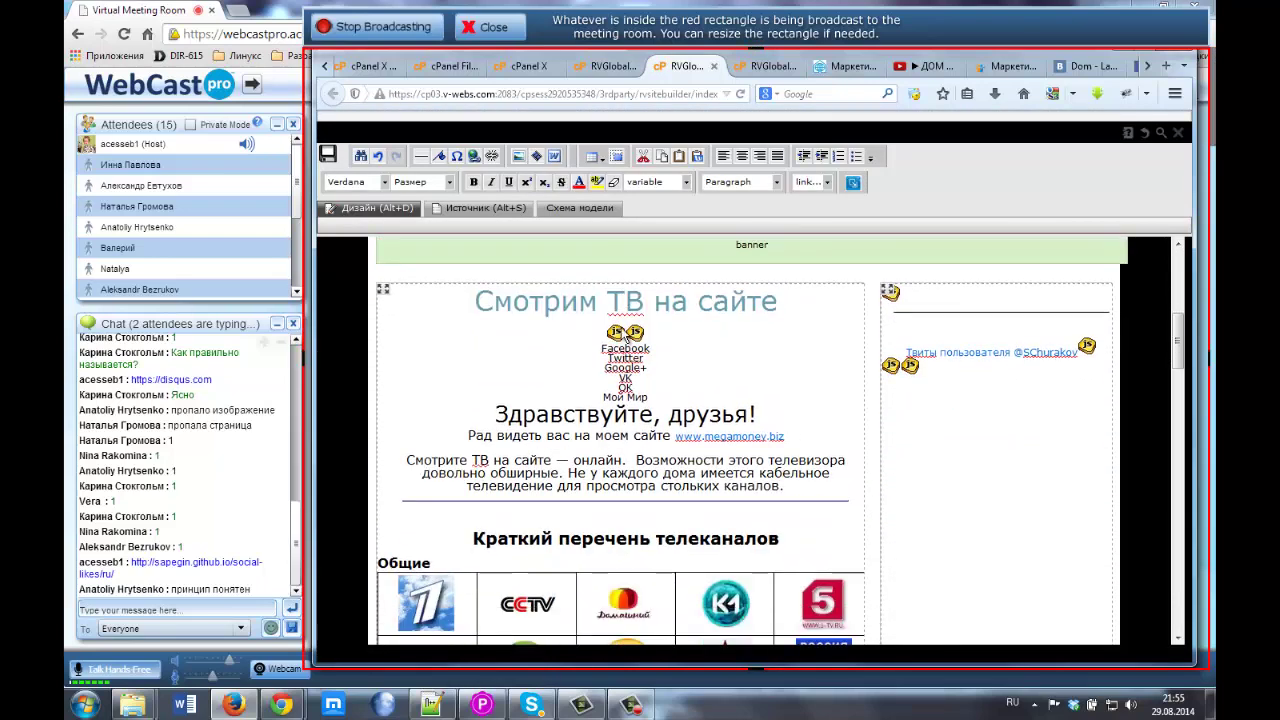
scroll(622, 324, down, 3)
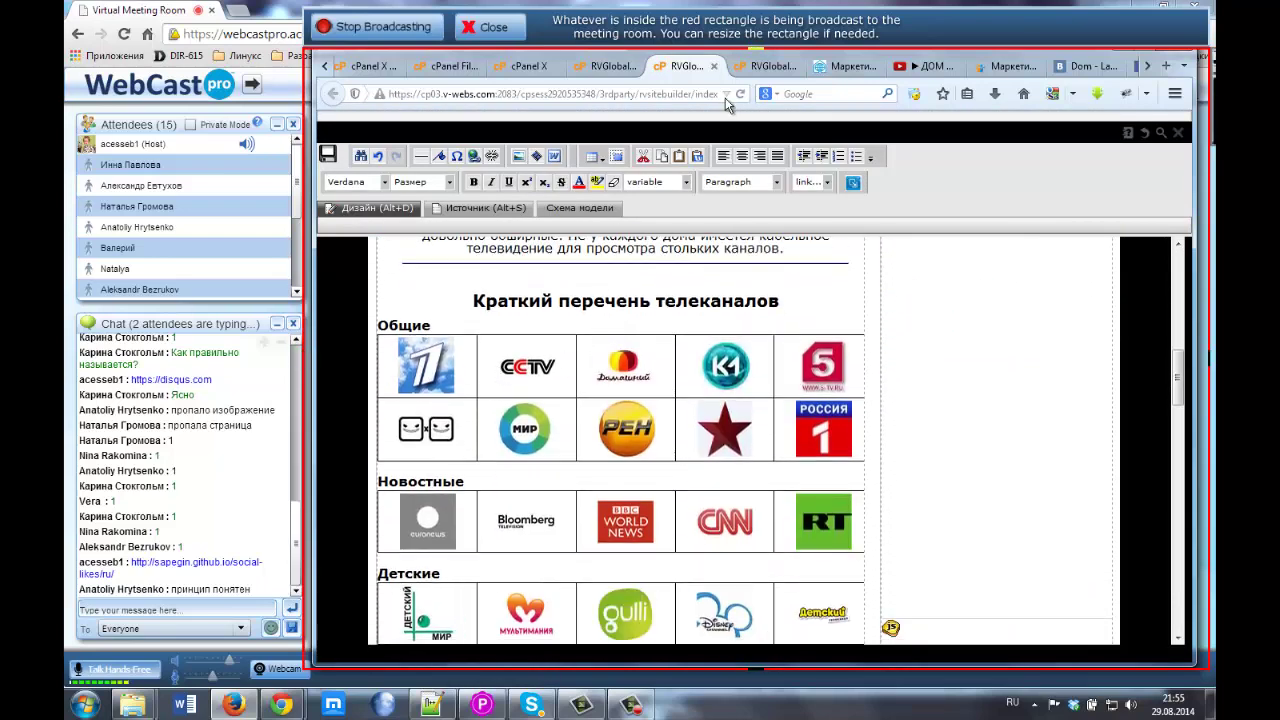
Switch to the published Dom-Land site and load tv.megamoney.biz in its place
click(840, 66)
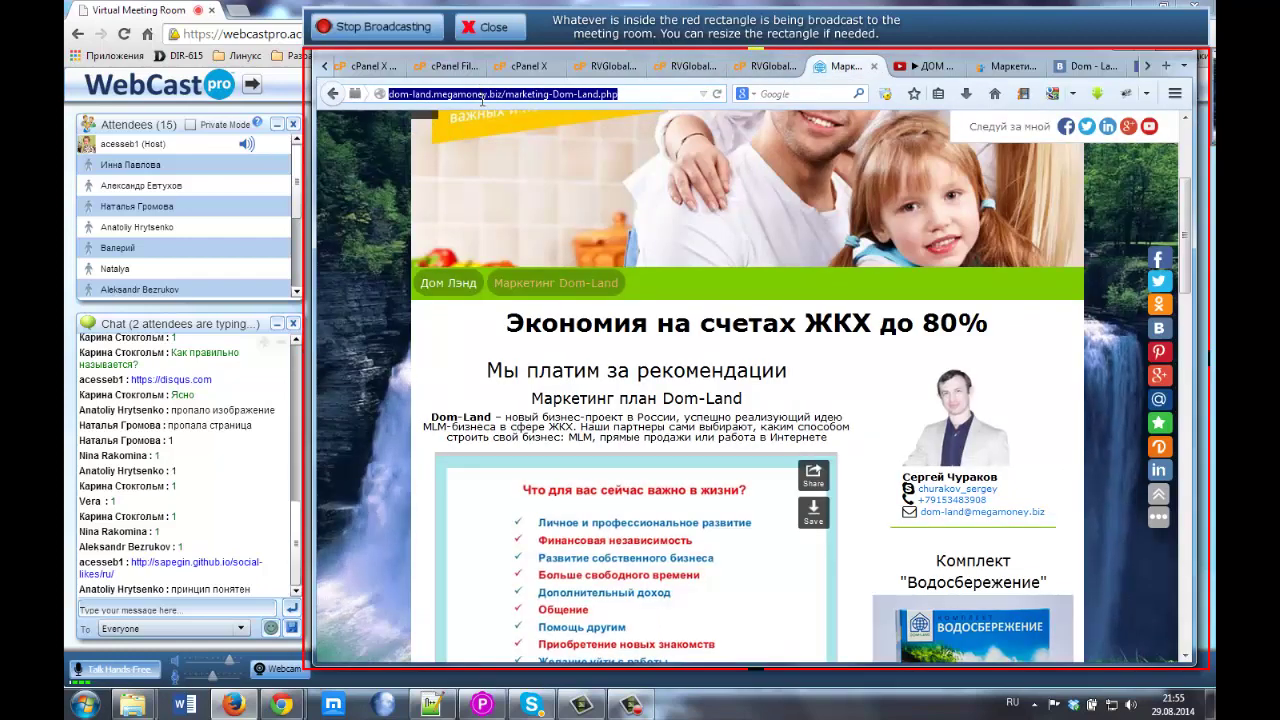
click(507, 94)
click(510, 94)
drag(507, 94, 660, 95)
key(BackSpace)
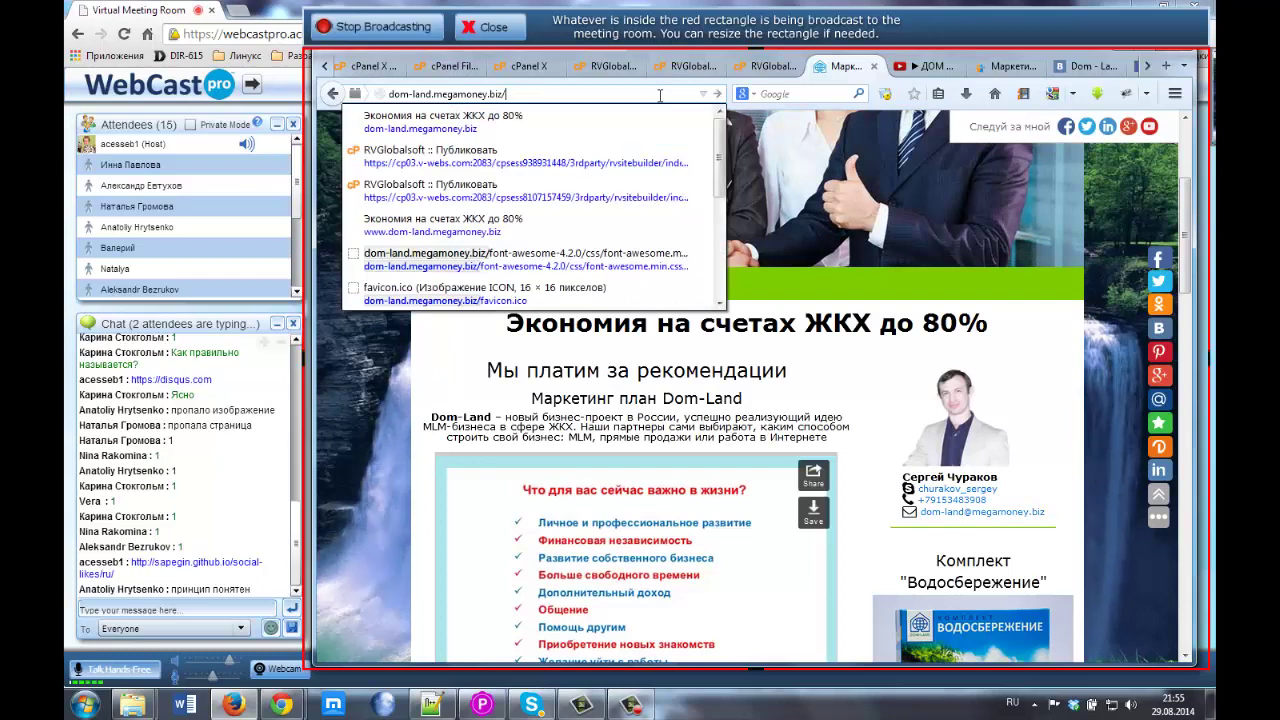
key(Return)
key(Delete)
key(Delete)
key(Delete)
key(Delete)
key(Delete)
key(Delete)
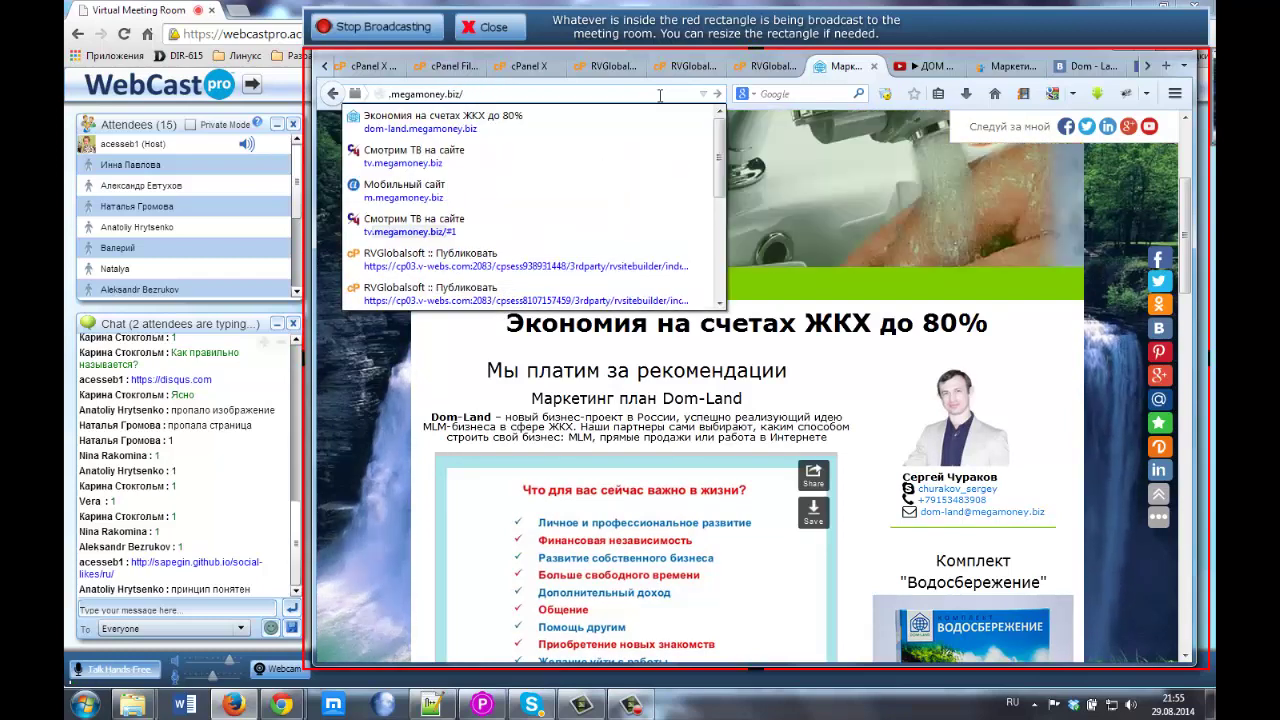
text(e)
key(BackSpace)
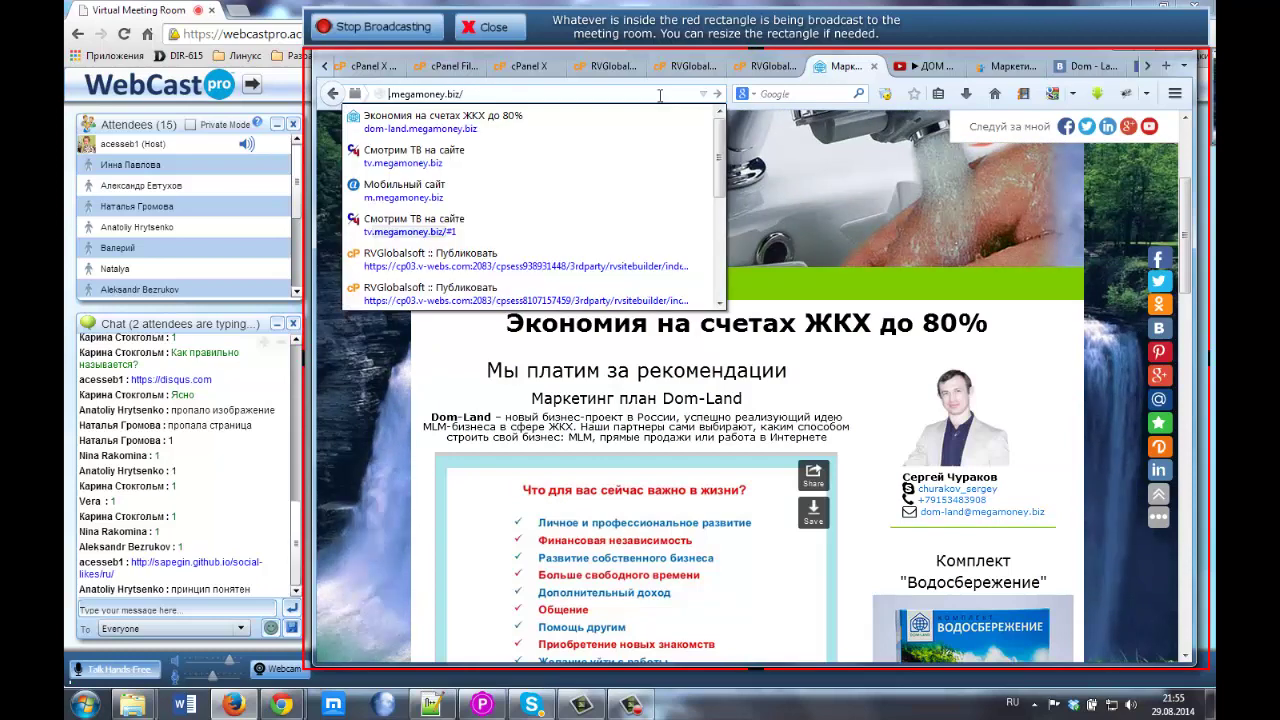
text(t)
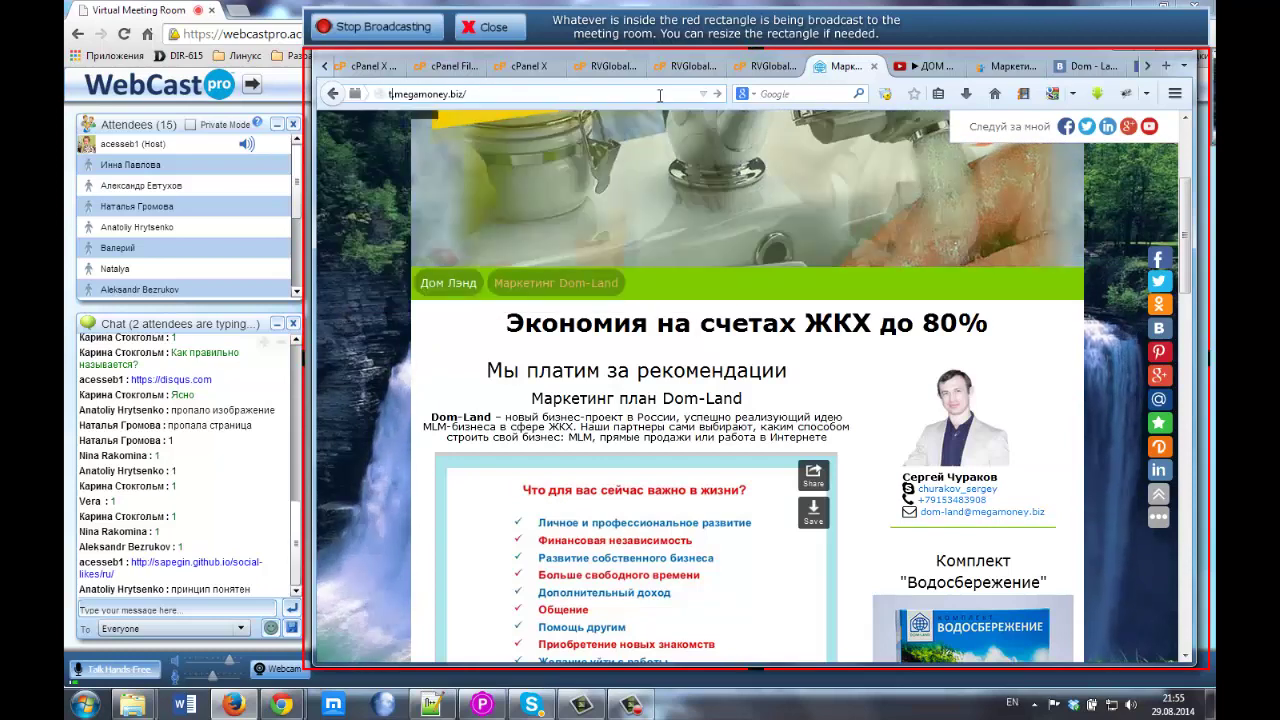
text(v.)
key(Return)
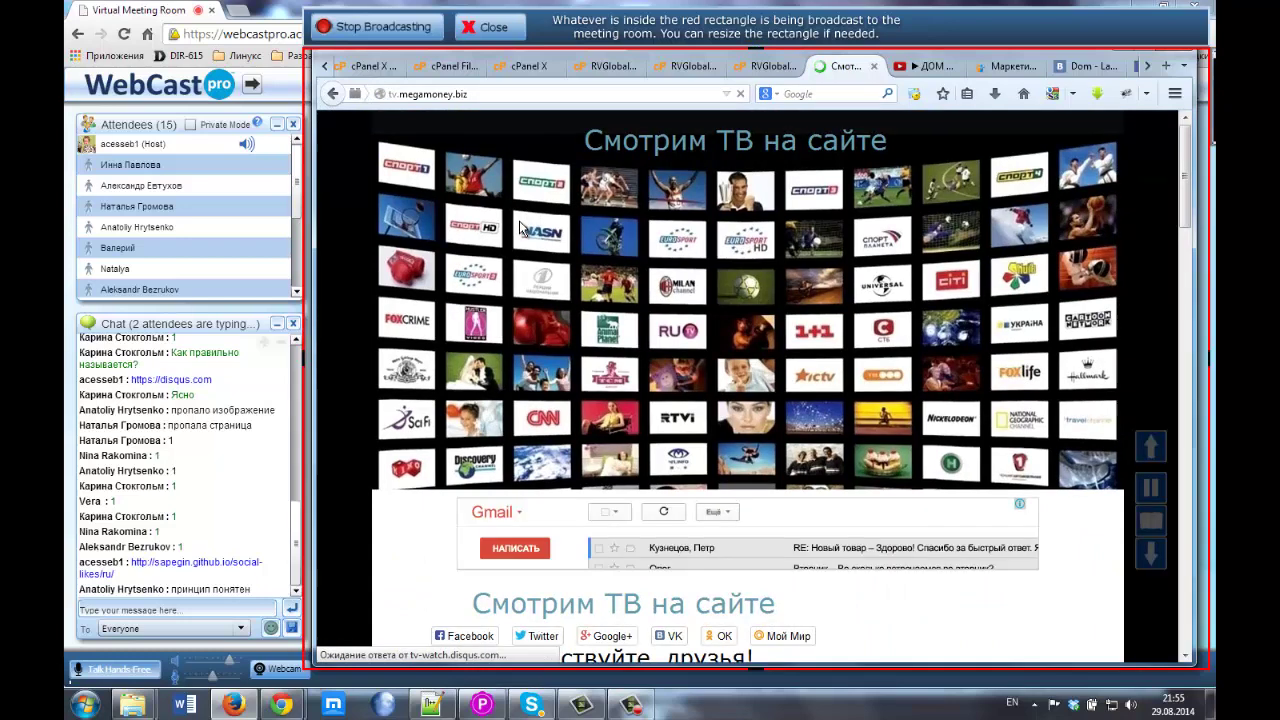
Browse the channel tables on the live TV page and test that channel logos such as CCTV and РЕН jump to the video player
scroll(1143, 204, down, 2)
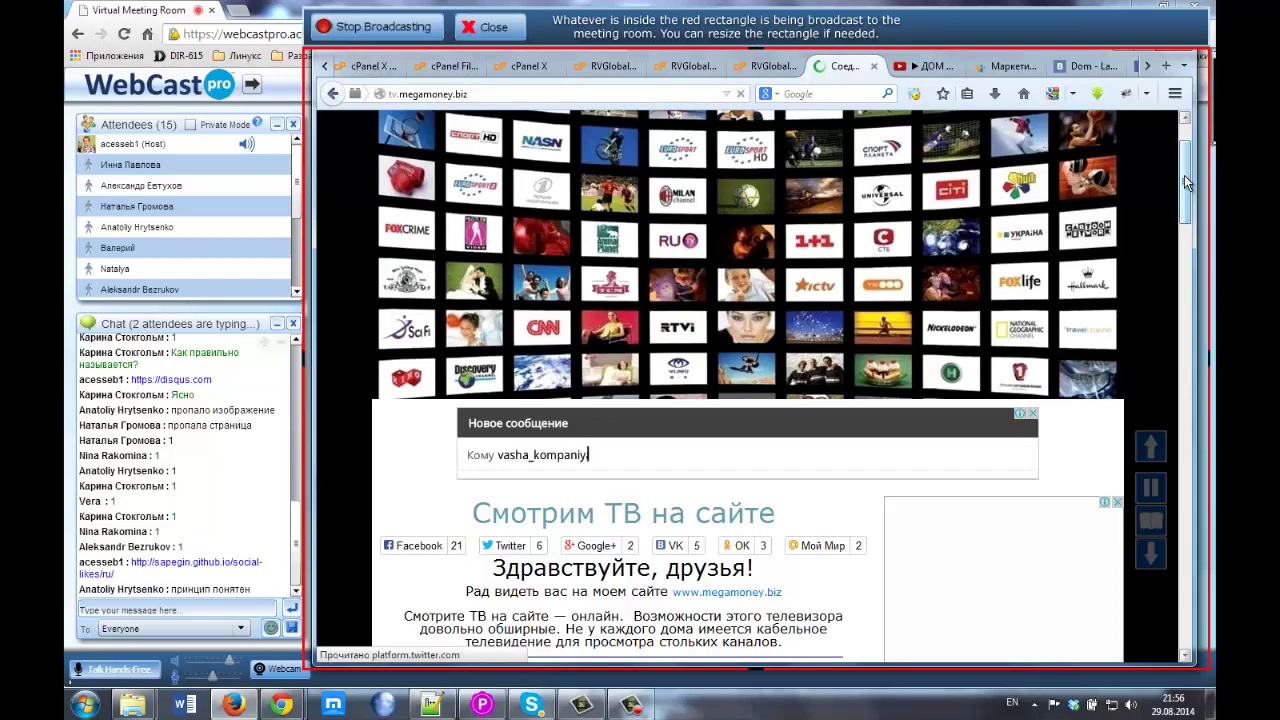
drag(1186, 182, 1185, 252)
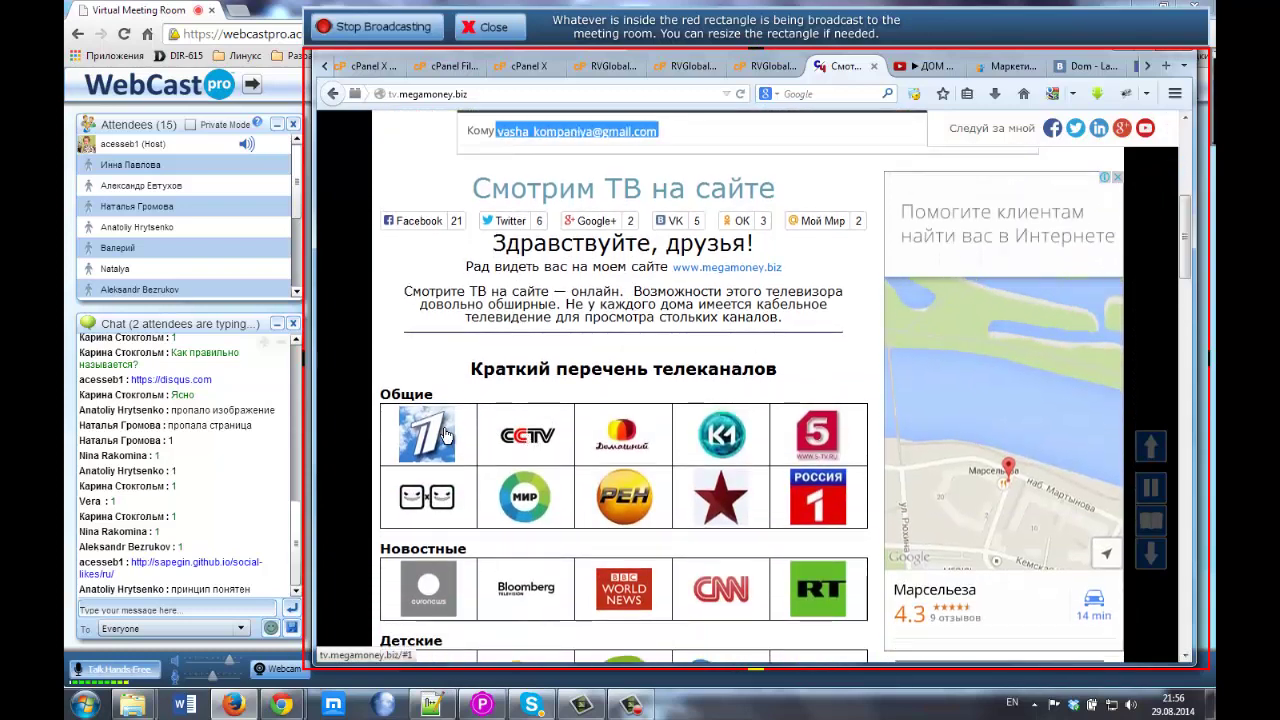
scroll(436, 428, down, 12)
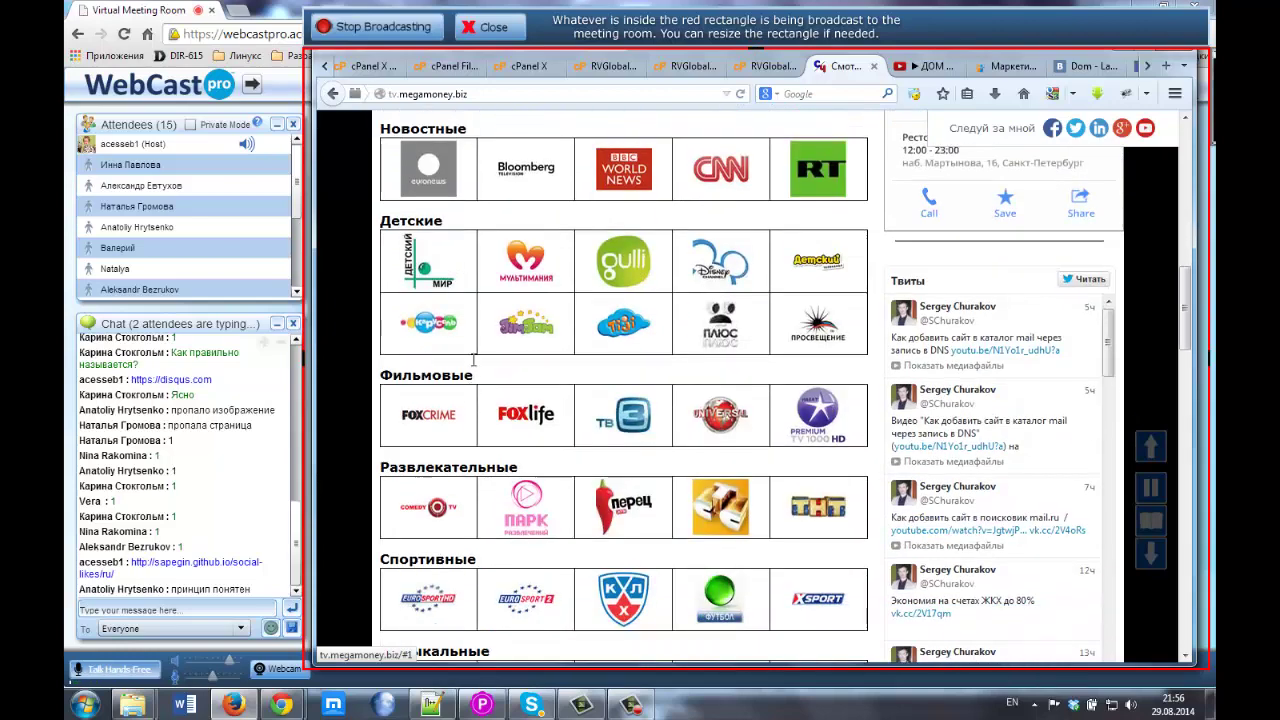
scroll(505, 380, up, 12)
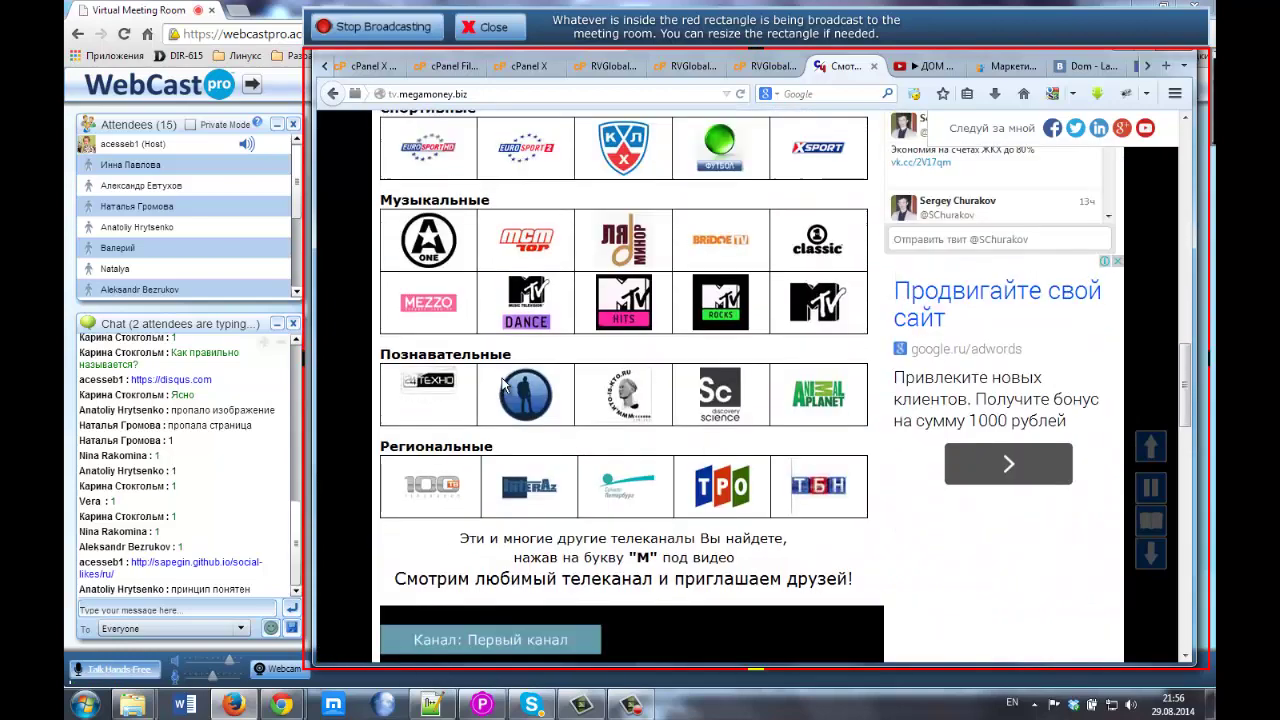
scroll(532, 296, up, 1)
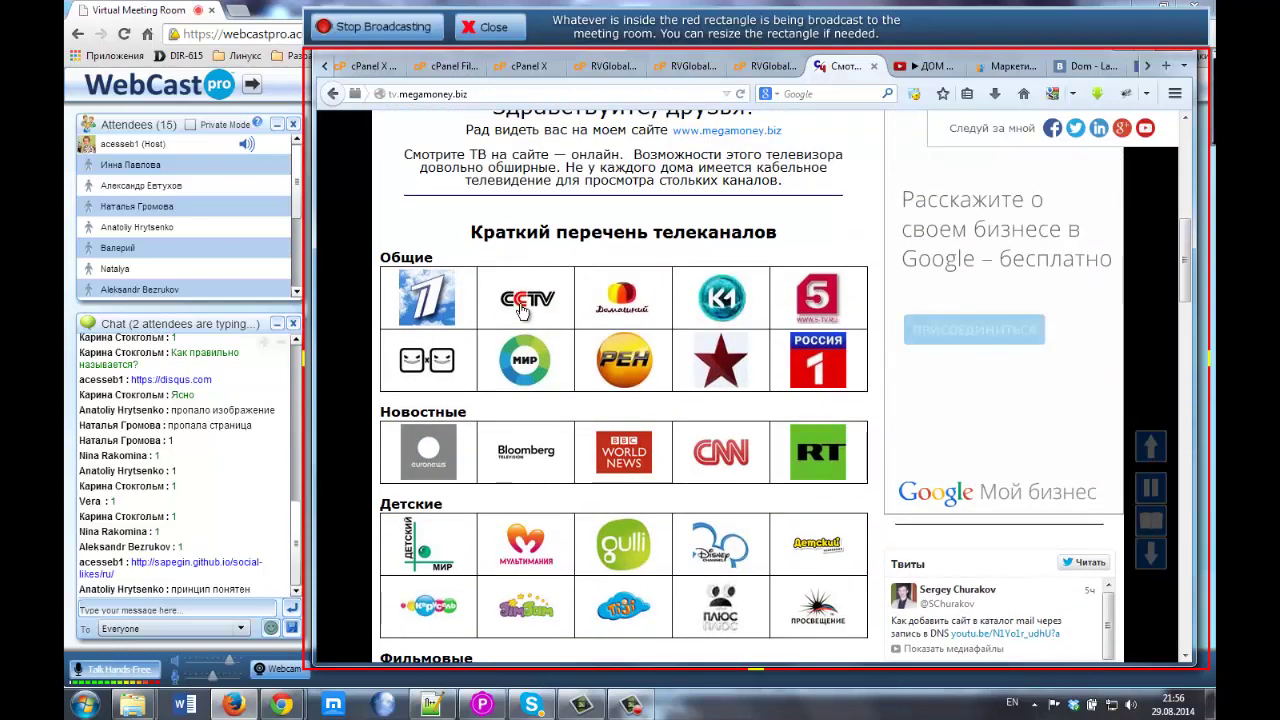
click(521, 307)
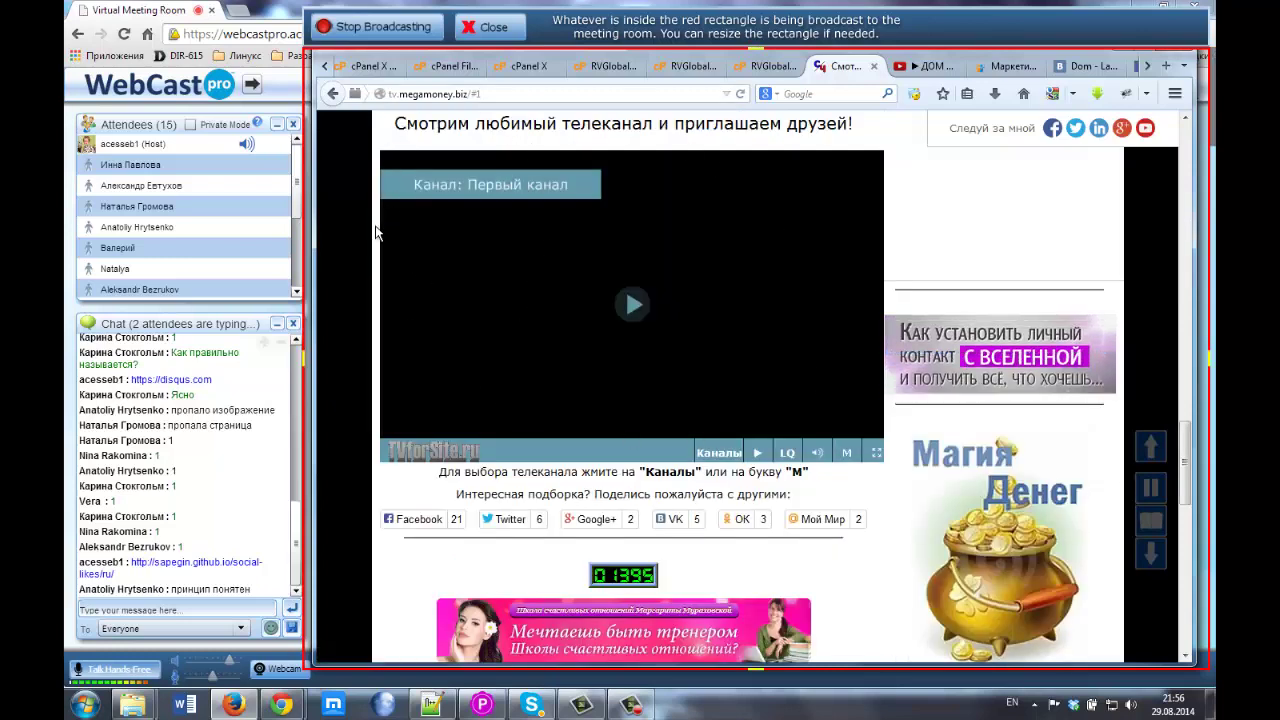
scroll(425, 260, up, 8)
scroll(420, 237, up, 2)
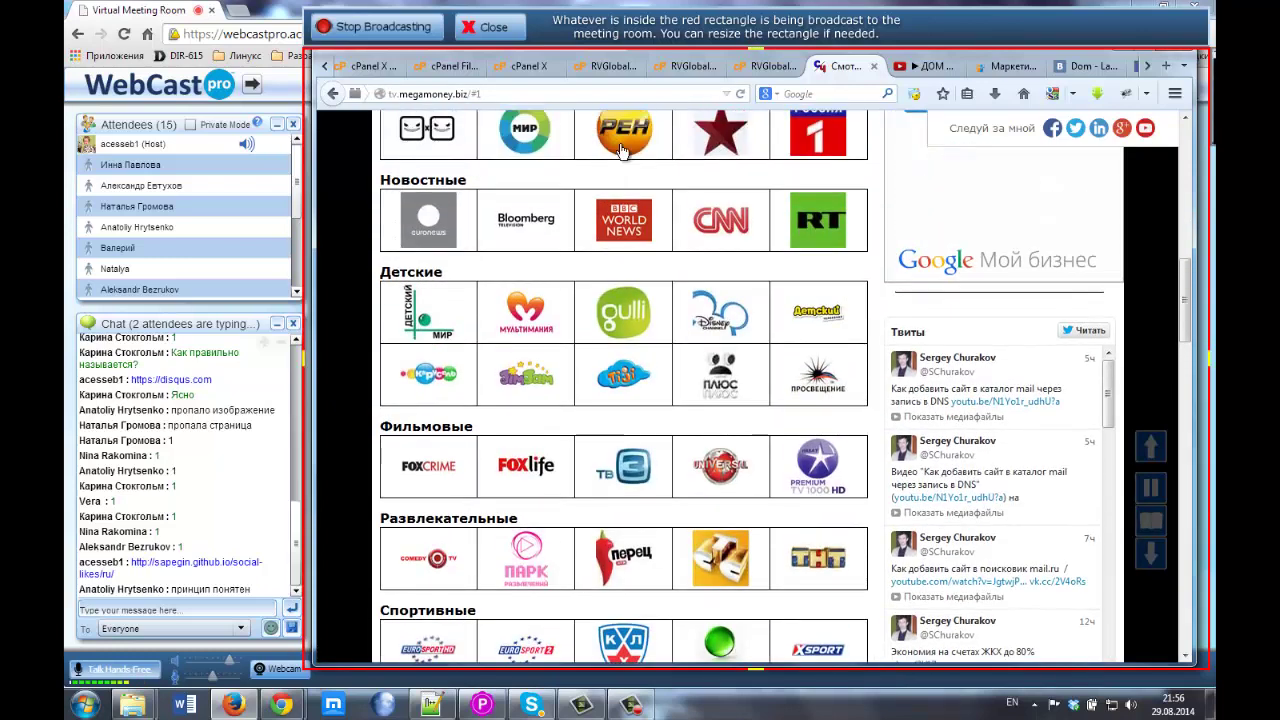
click(620, 150)
scroll(620, 152, up, 6)
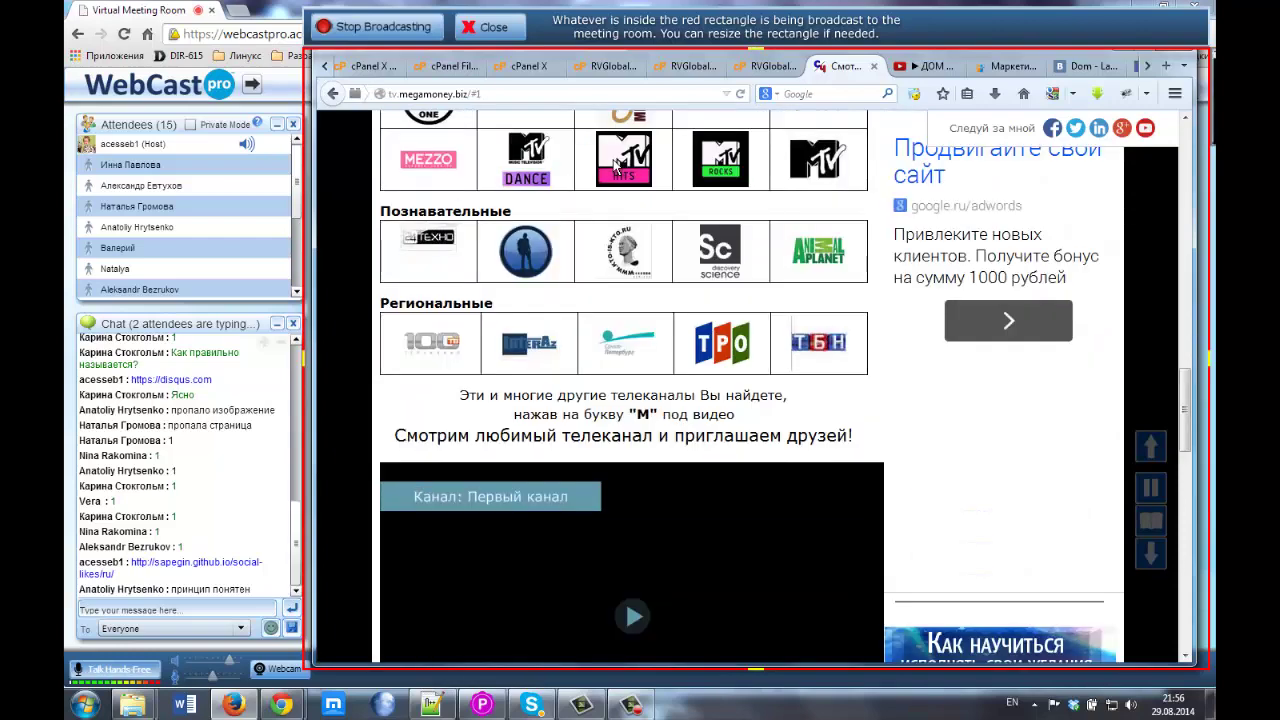
click(722, 165)
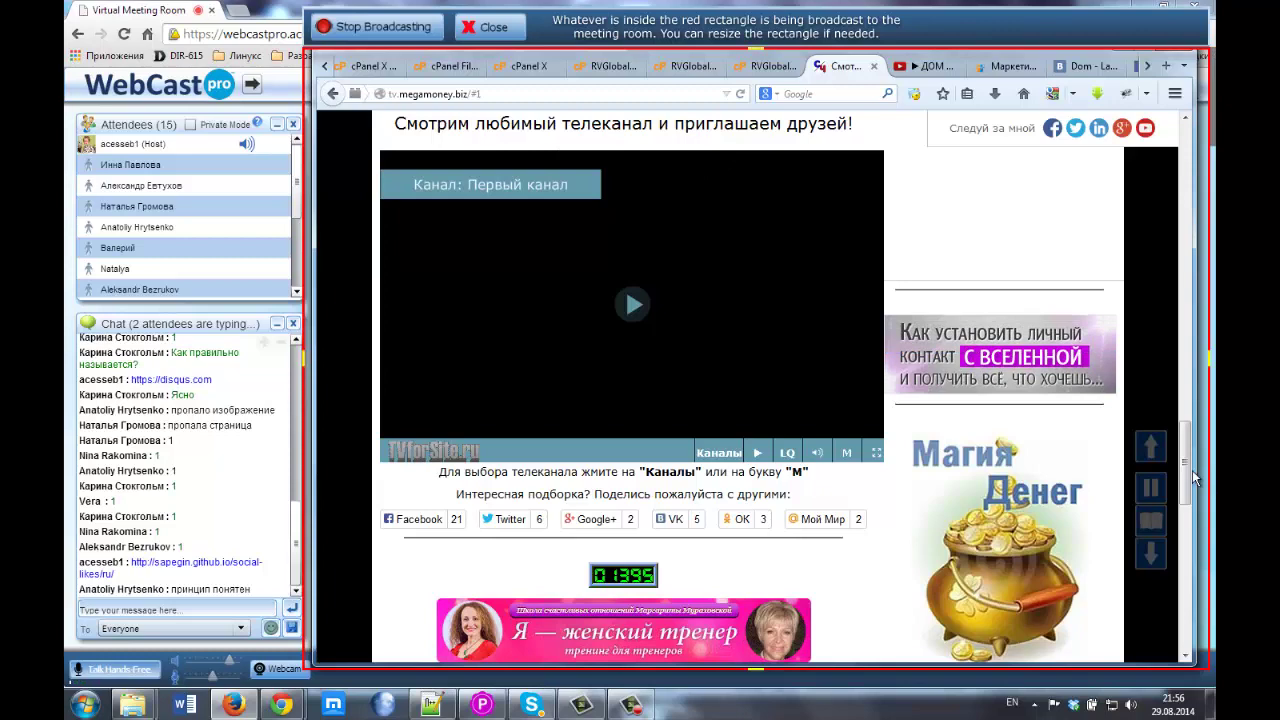
drag(1192, 470, 1185, 439)
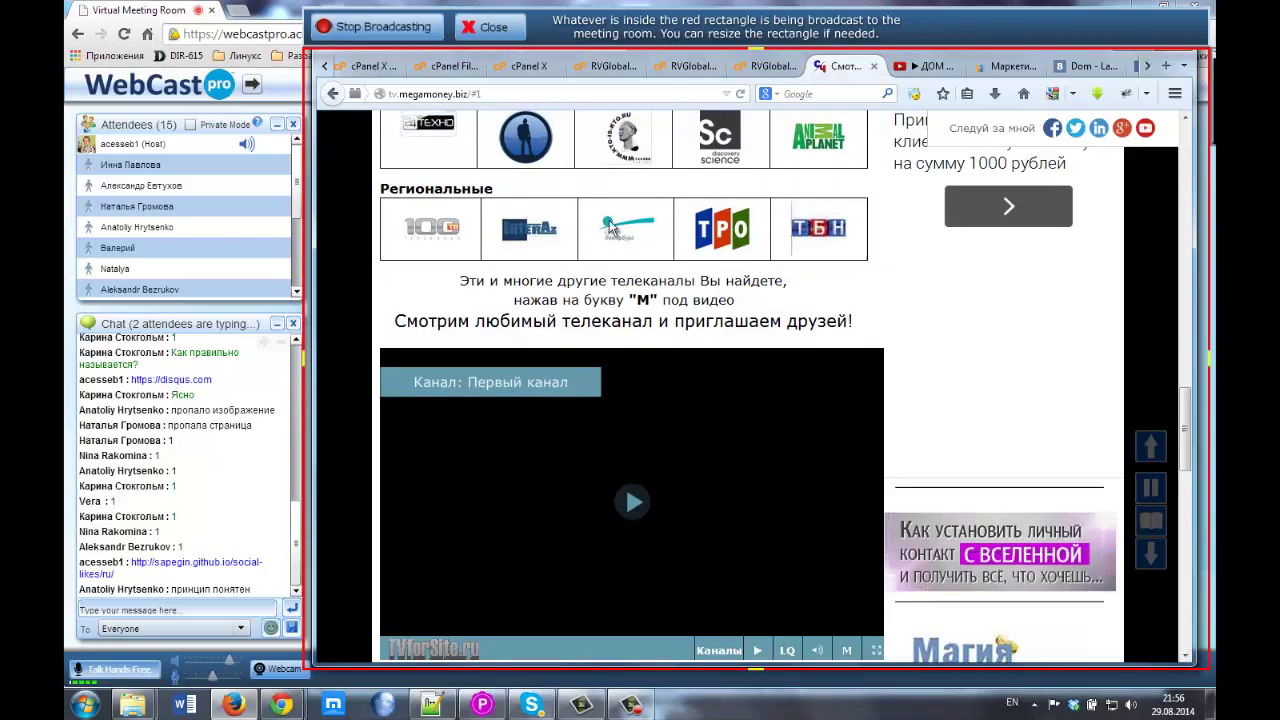
Return to the page editor and place the cursor before the heading "Смотрим любимый телеканал и приглашаем друзей!"
click(613, 70)
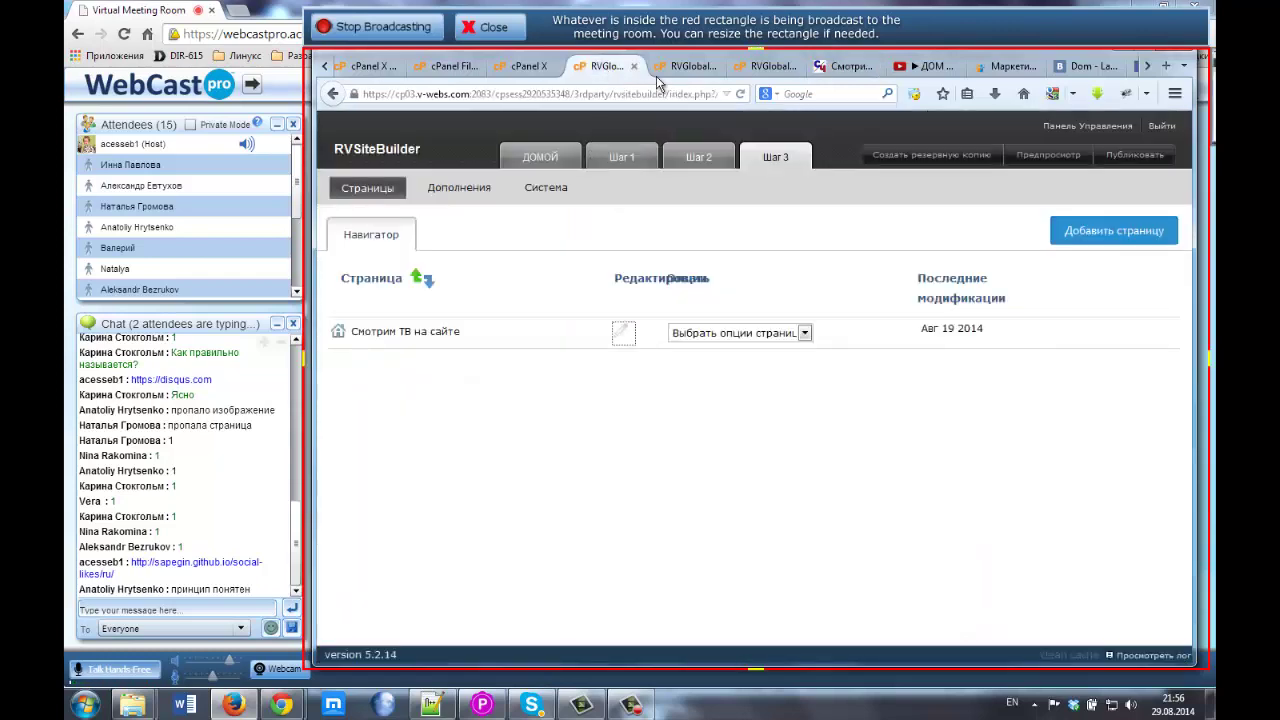
click(688, 66)
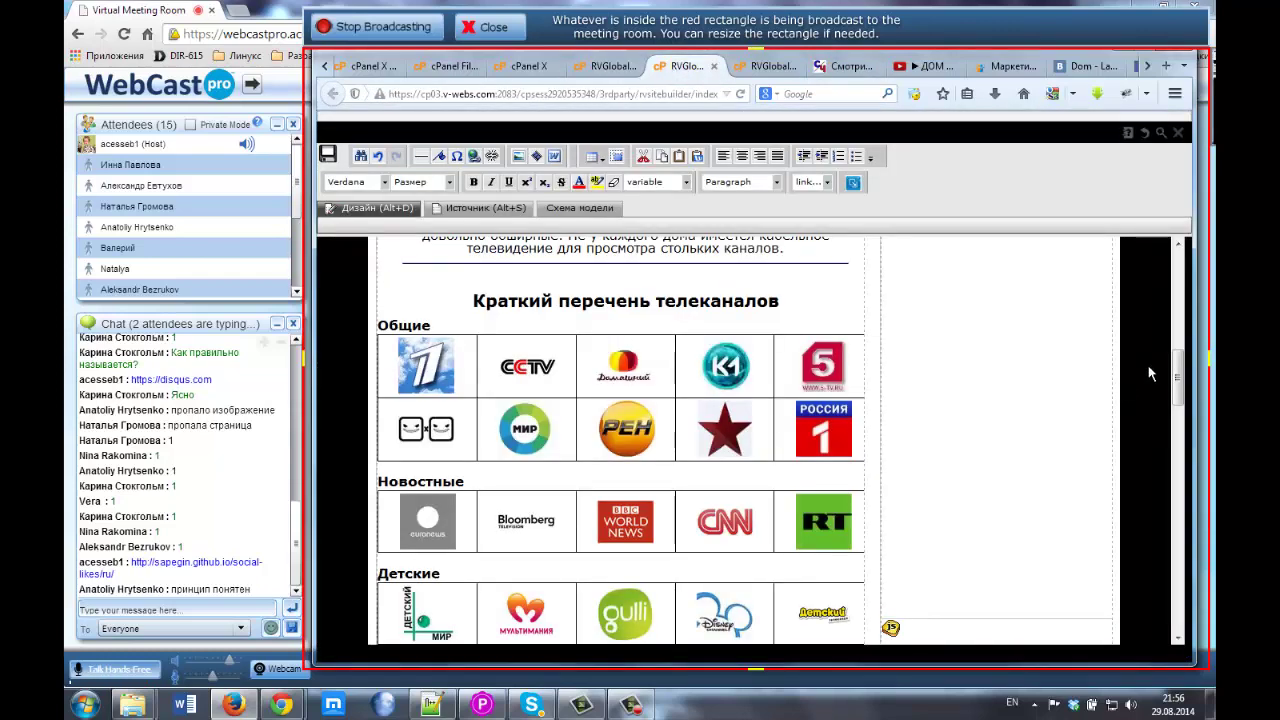
drag(1177, 375, 1177, 545)
click(395, 296)
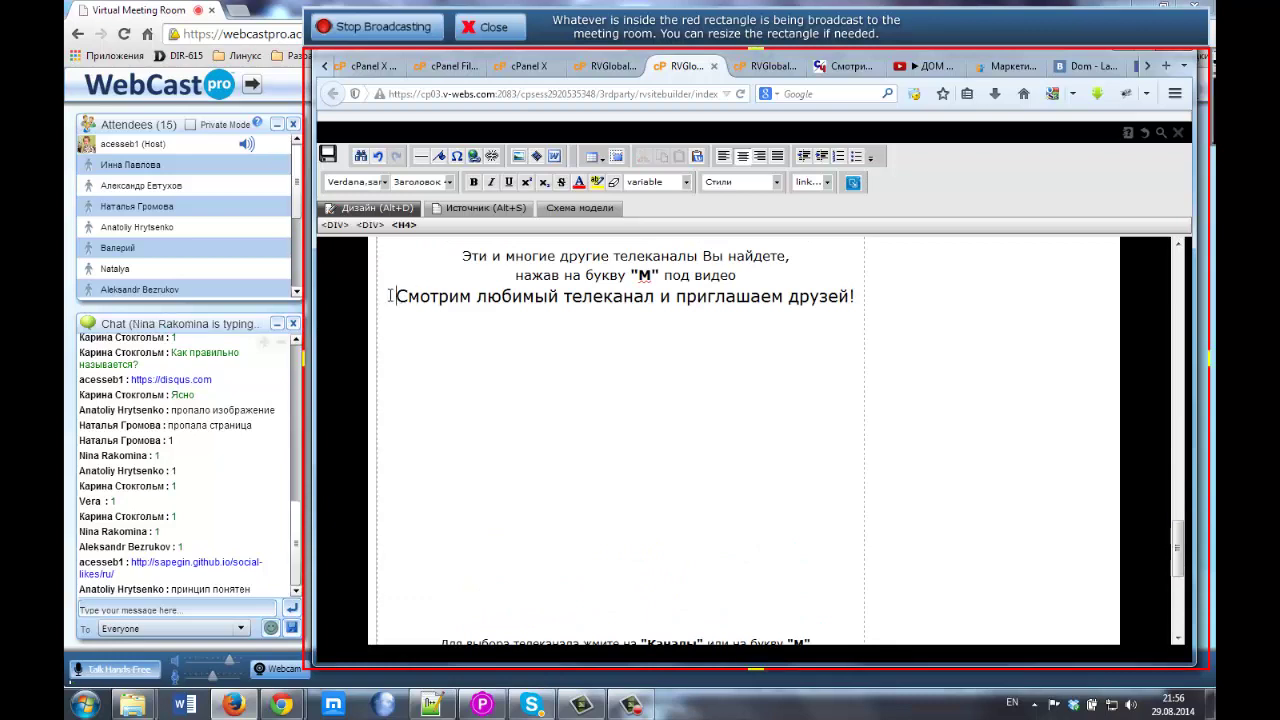
Open the hyperlink settings, choose bookmark 1 in this document as the link target, and cancel
click(473, 158)
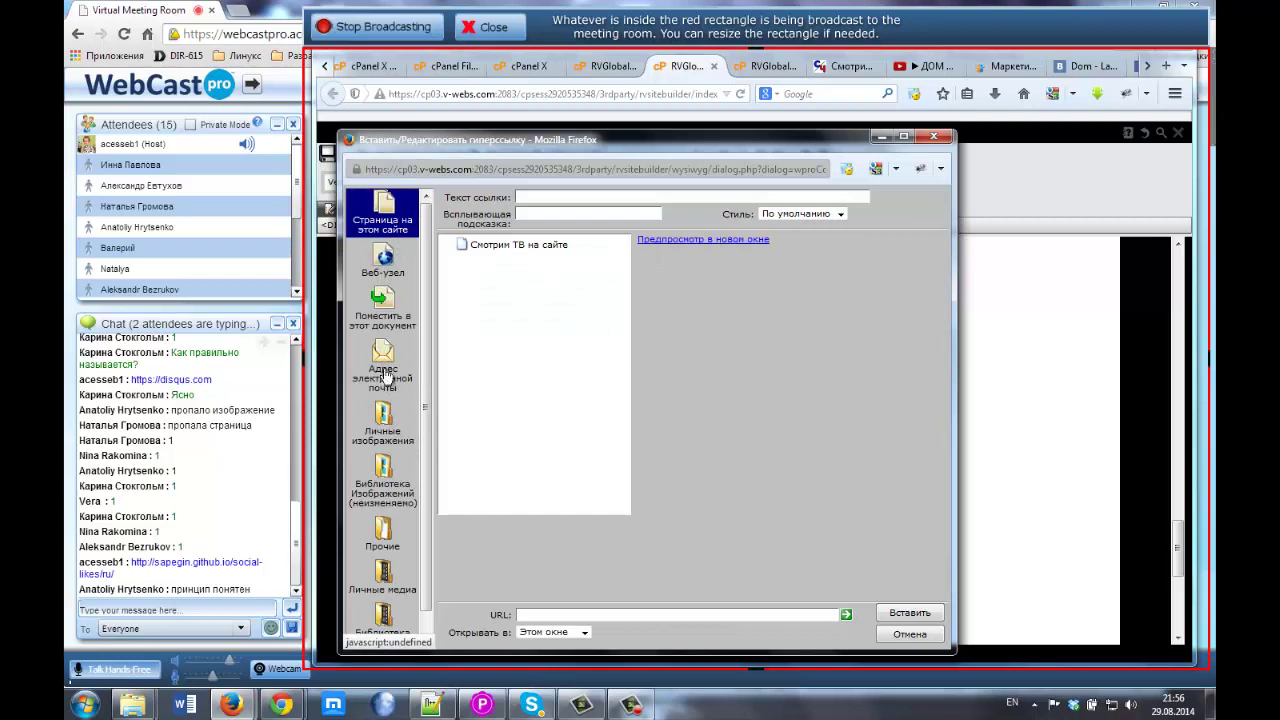
click(380, 263)
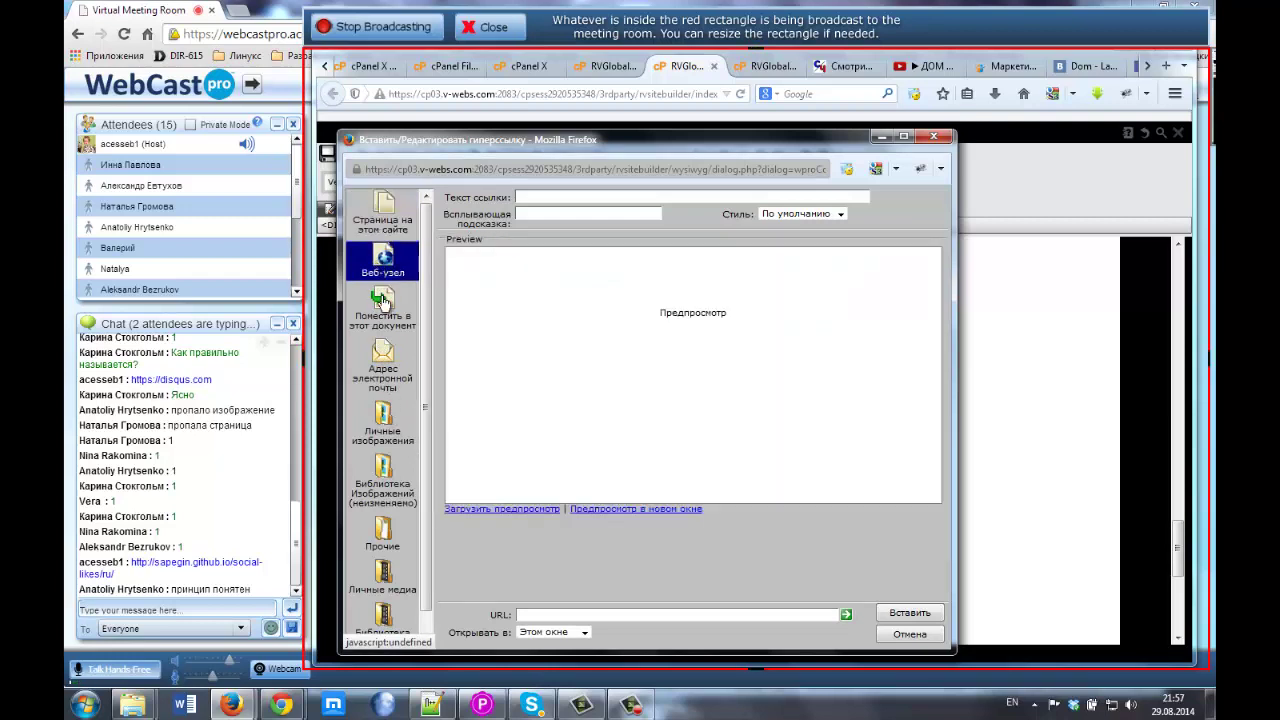
click(382, 302)
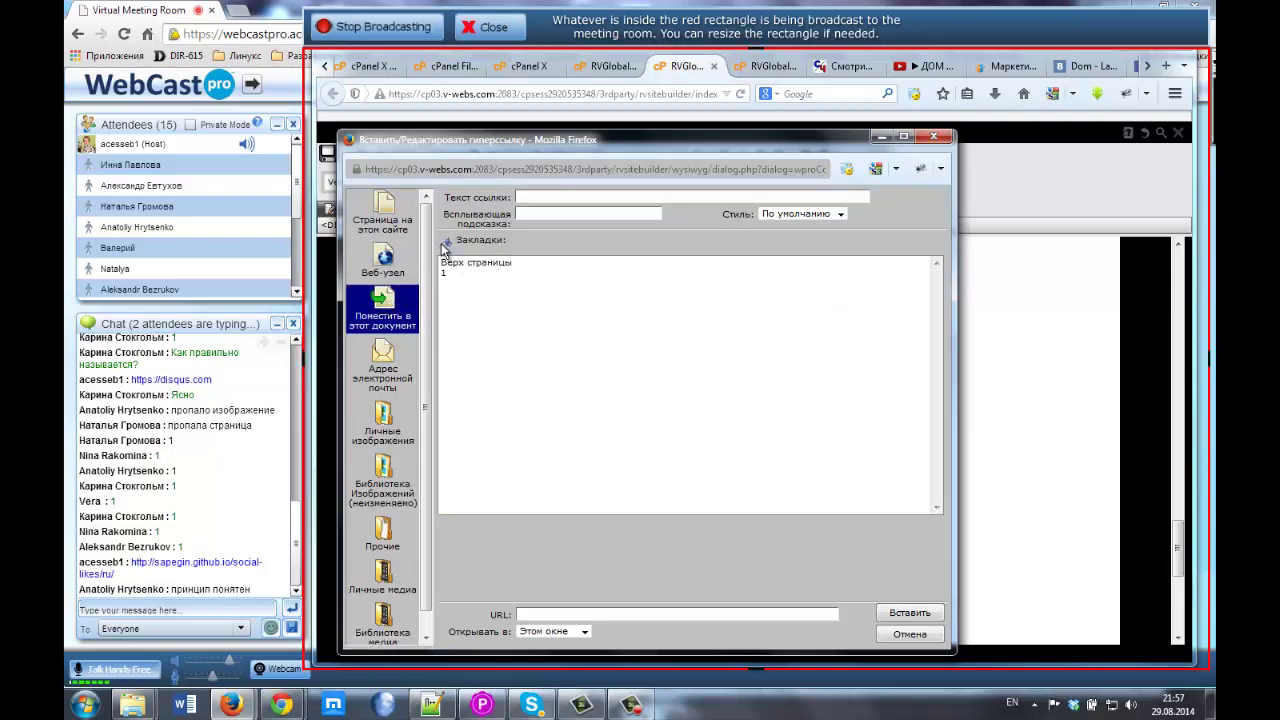
click(445, 274)
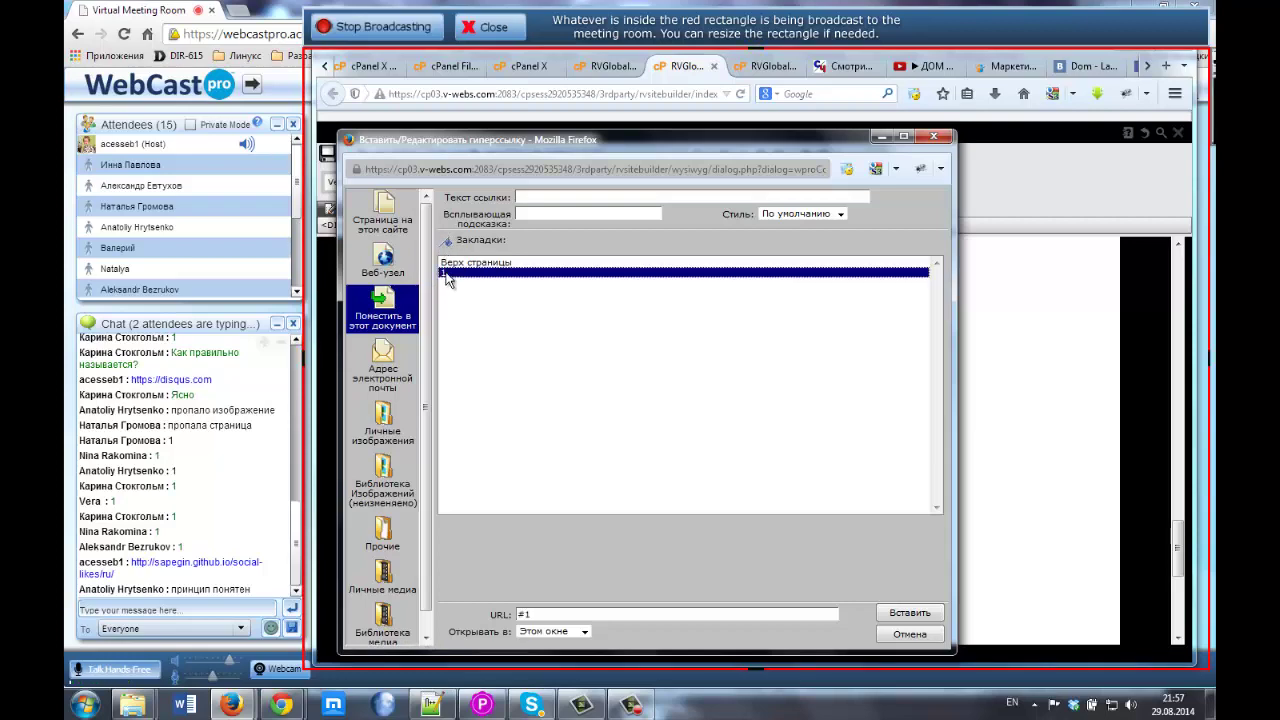
click(910, 628)
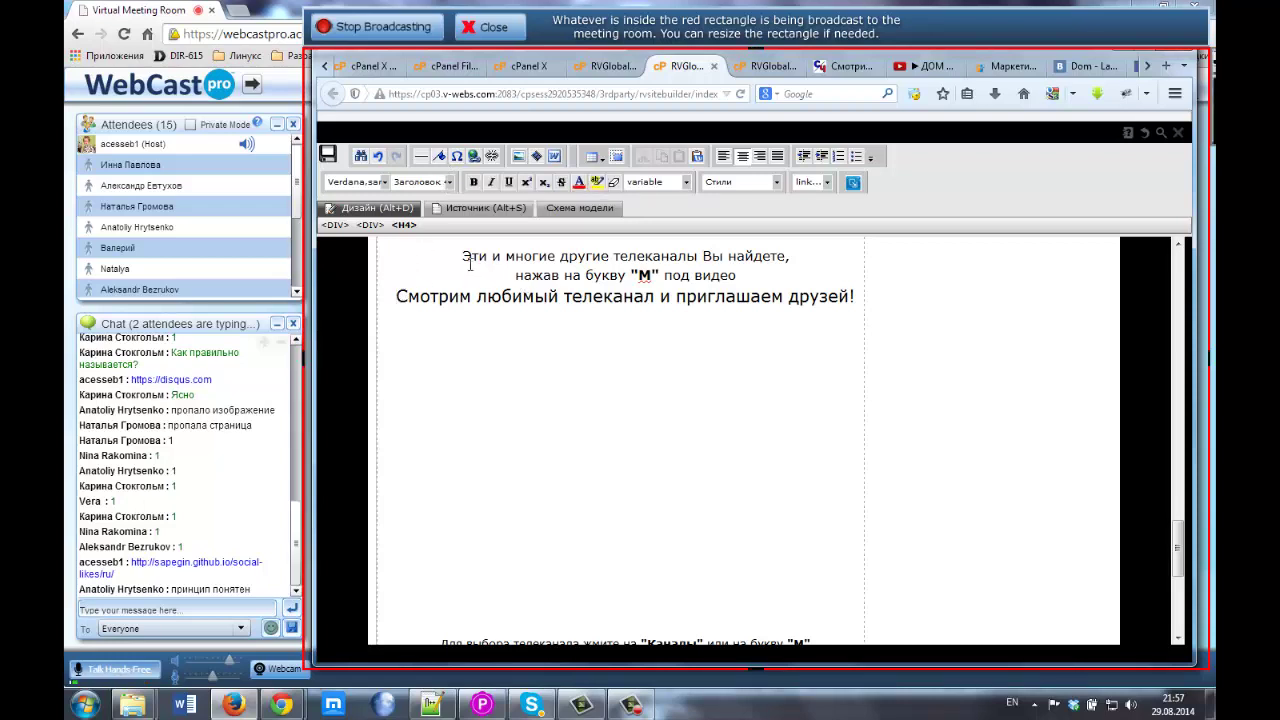
Check on the live TV page where the heading above the video player sits, and return to the page editor
click(509, 296)
click(840, 66)
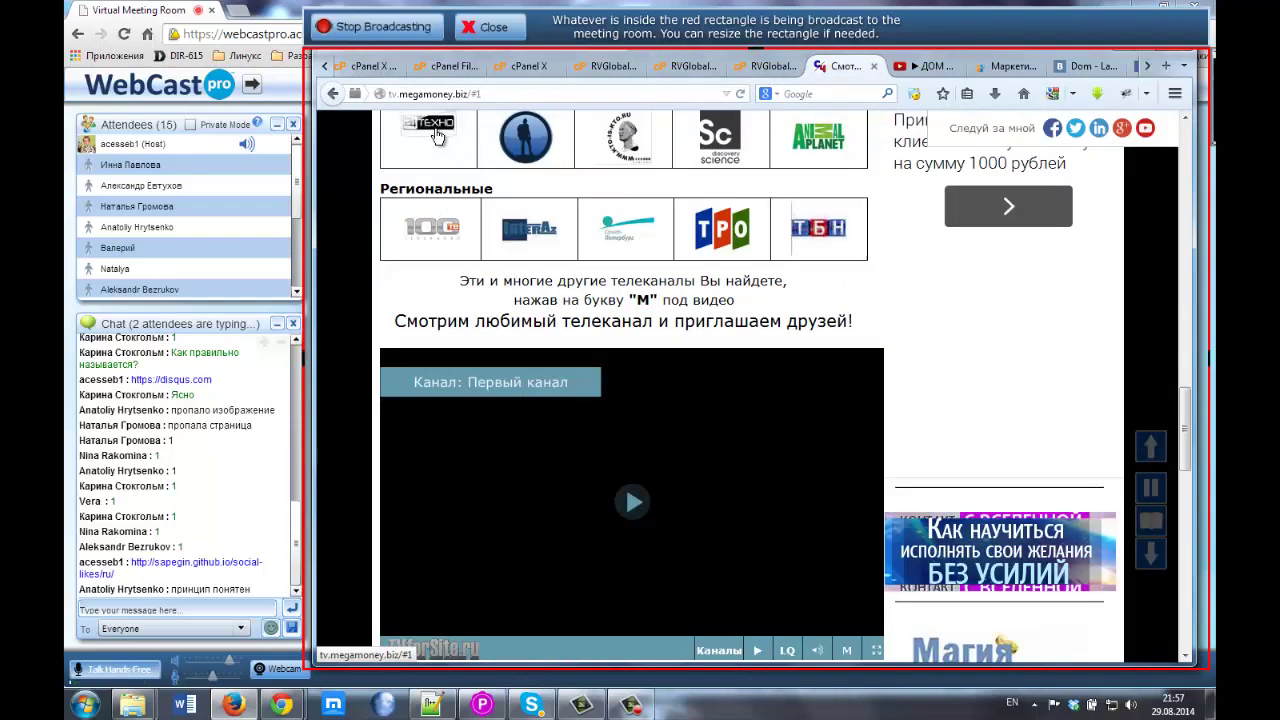
scroll(436, 133, down, 3)
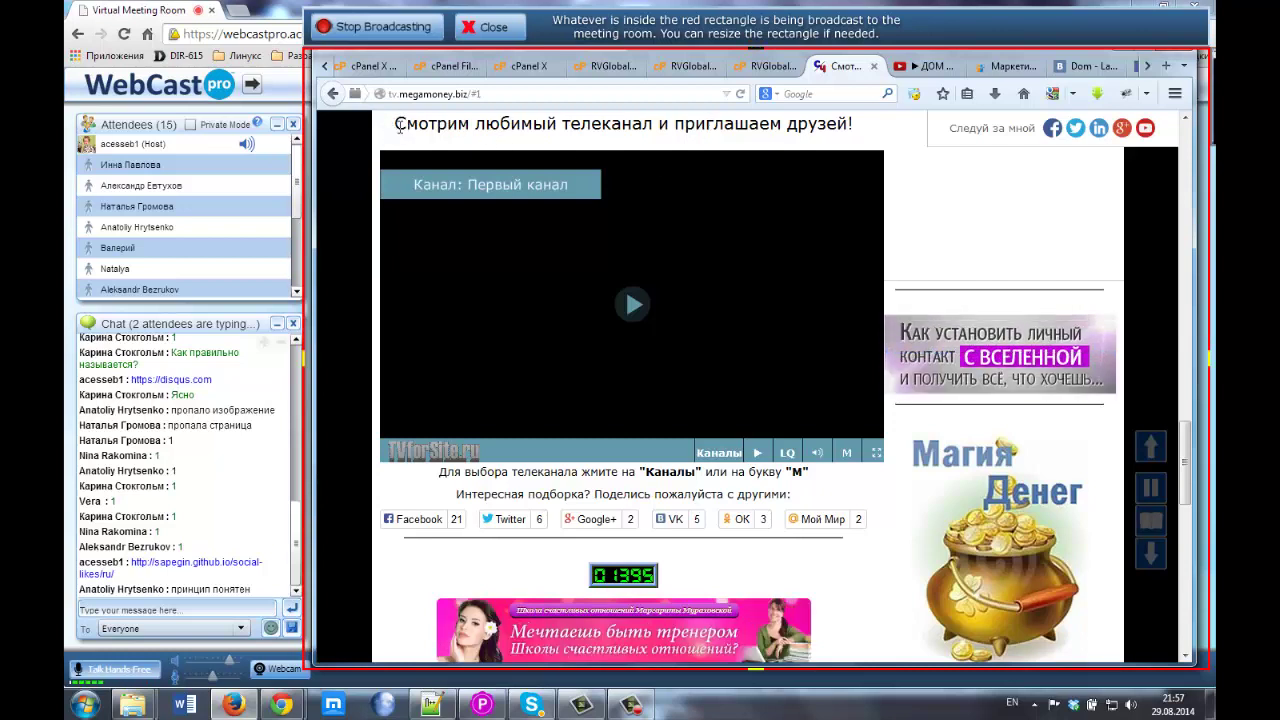
click(610, 66)
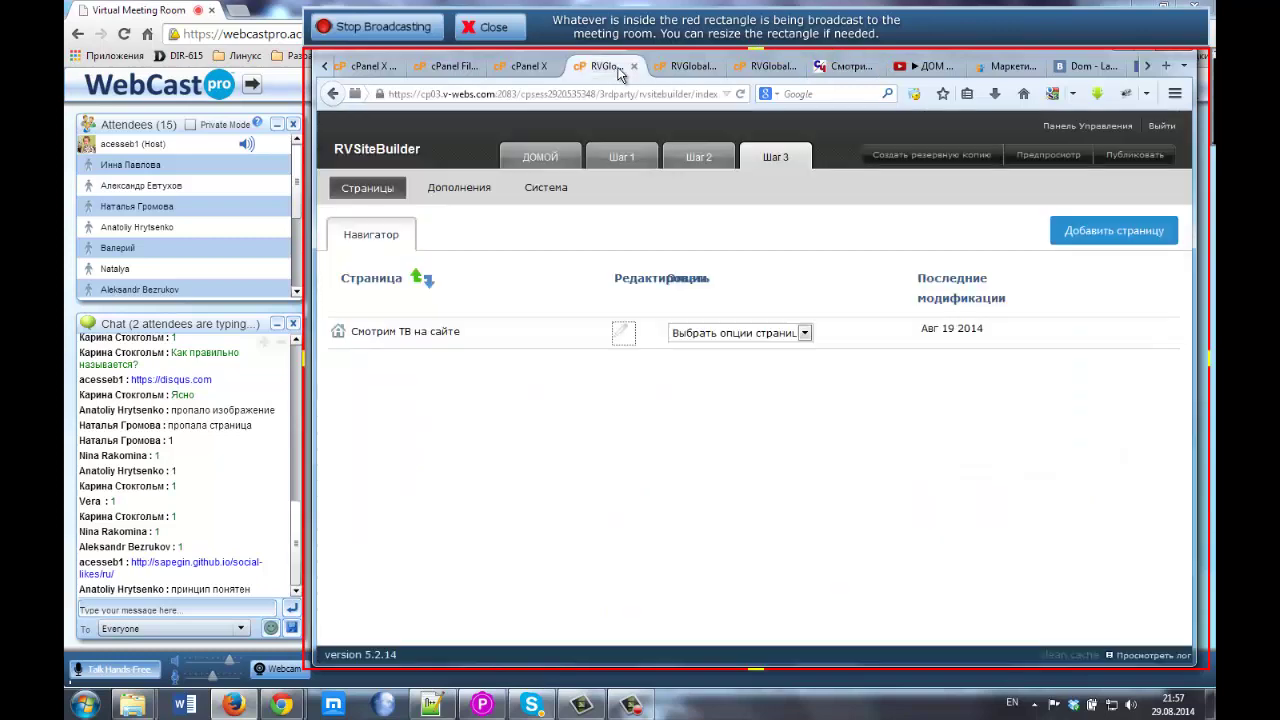
click(688, 66)
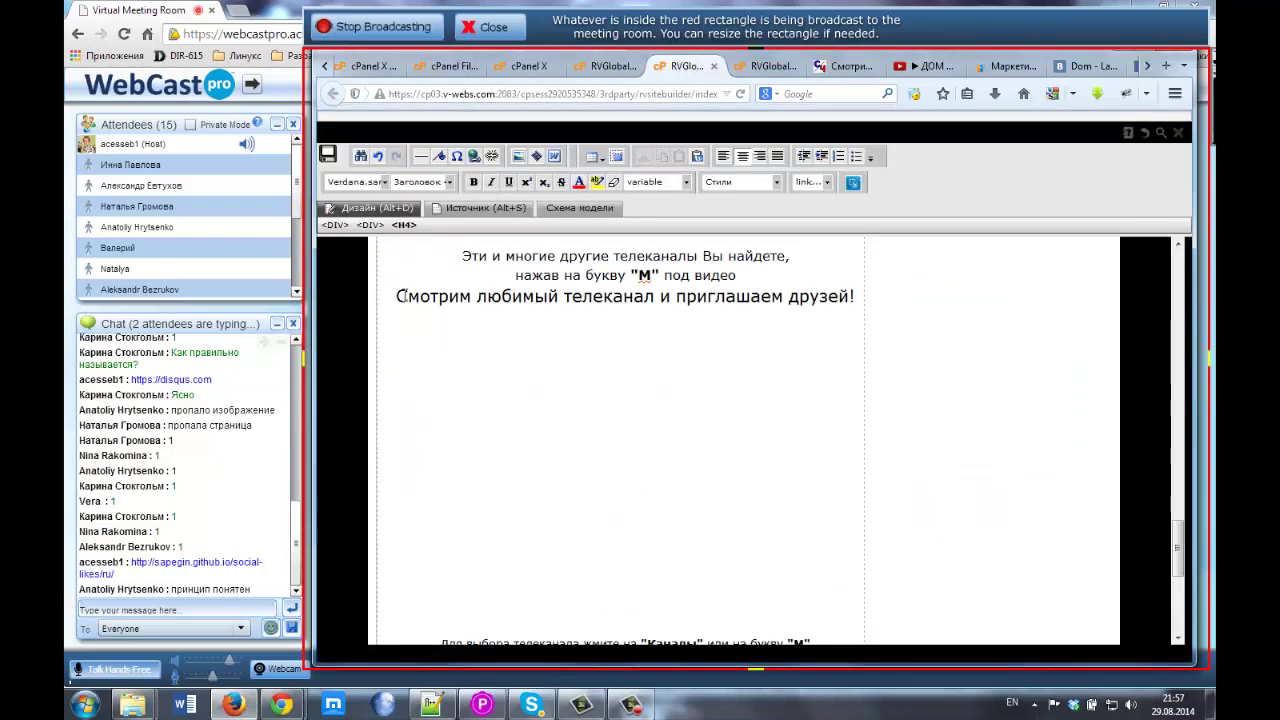
Insert a bookmark named 2 before the heading "Смотрим любимый телеканал и приглашаем друзей!"
click(439, 158)
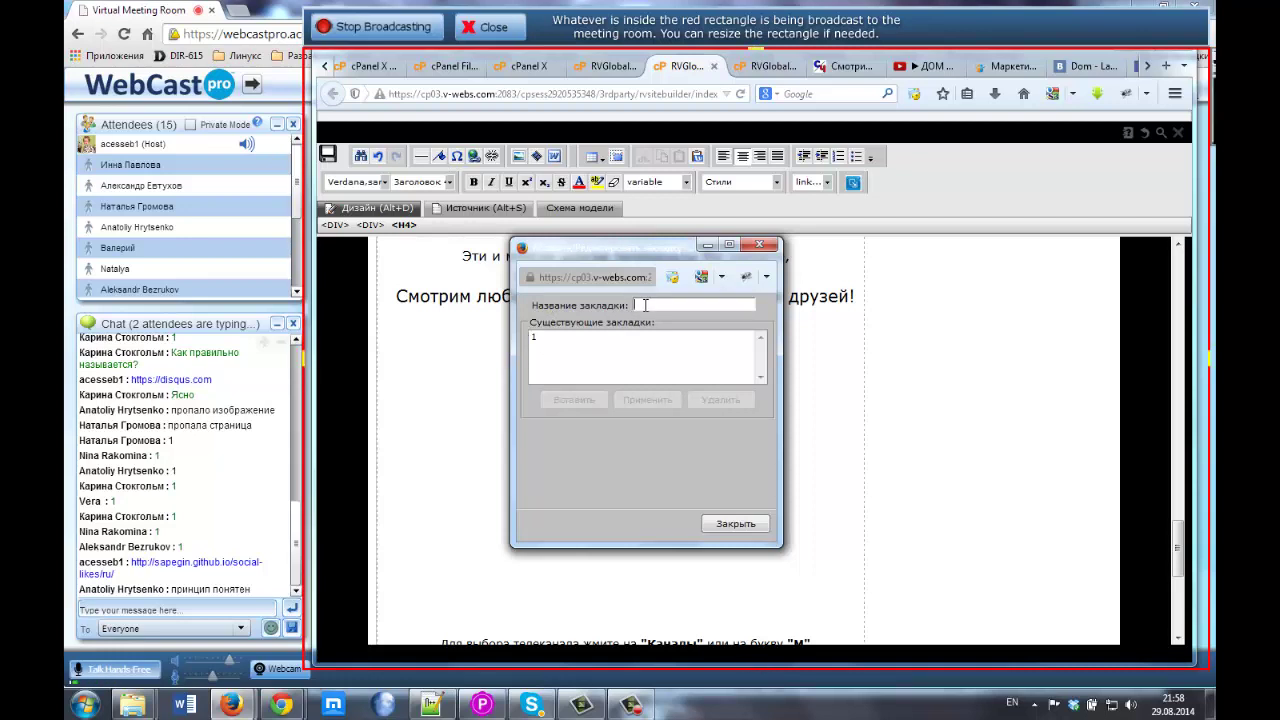
text(2)
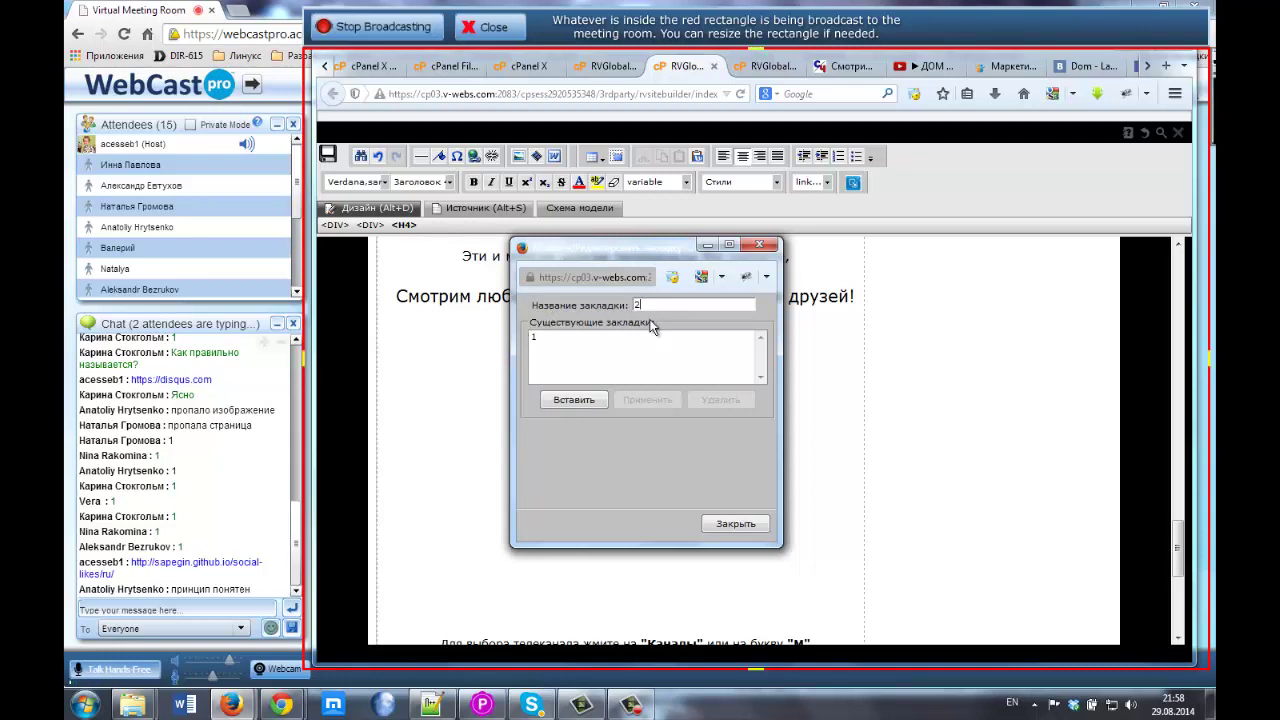
click(570, 401)
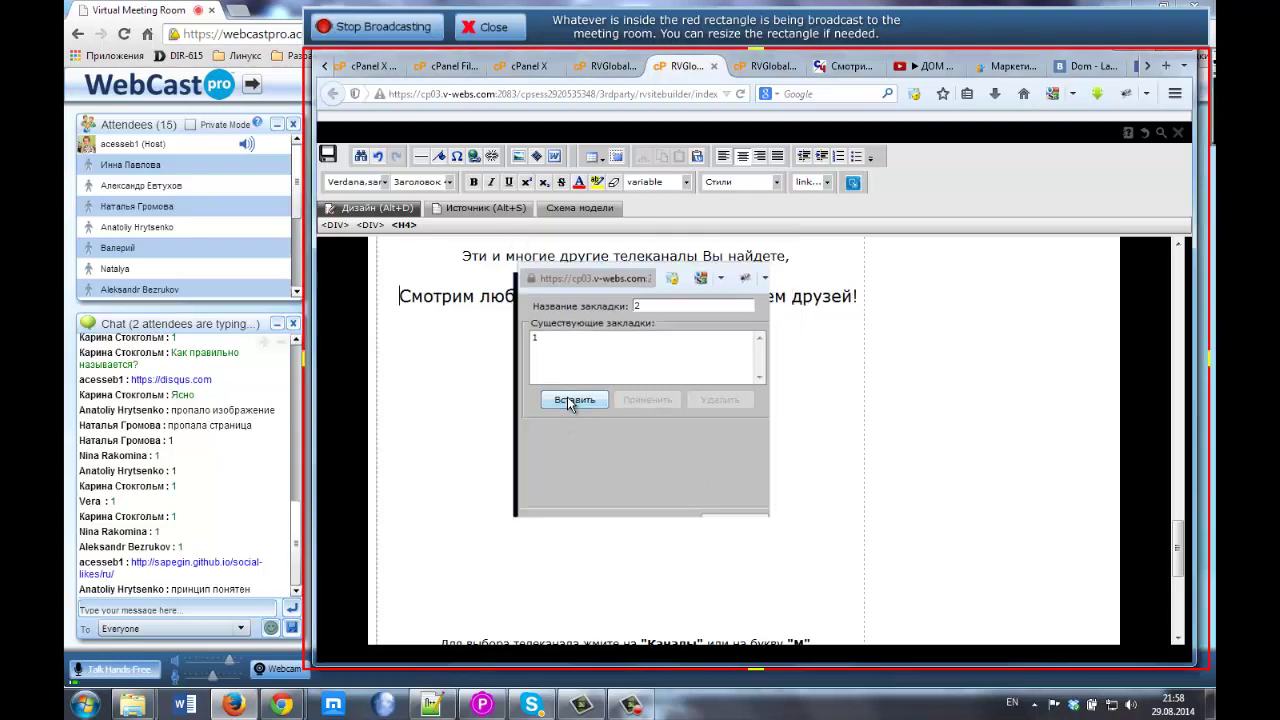
click(399, 300)
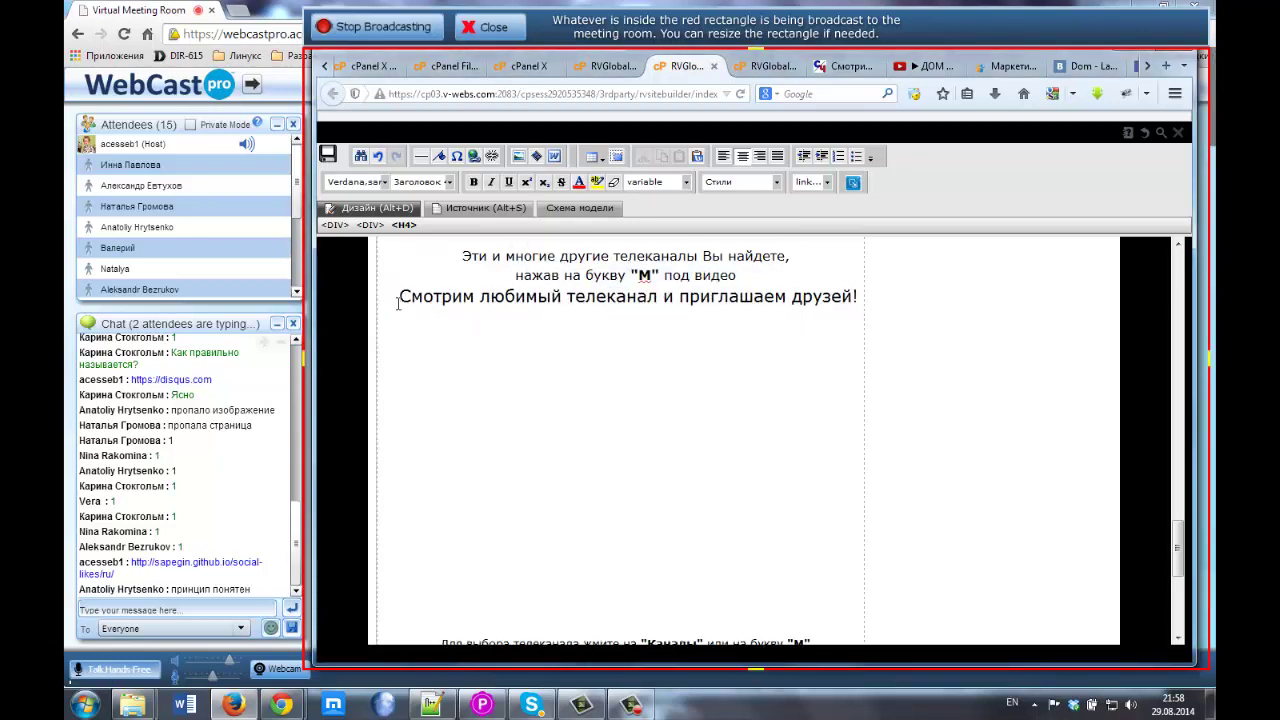
Select the CCTV logo in the «Общие» channel table, open its hyperlink settings, and close the interrupting Pamela window
scroll(558, 287, up, 10)
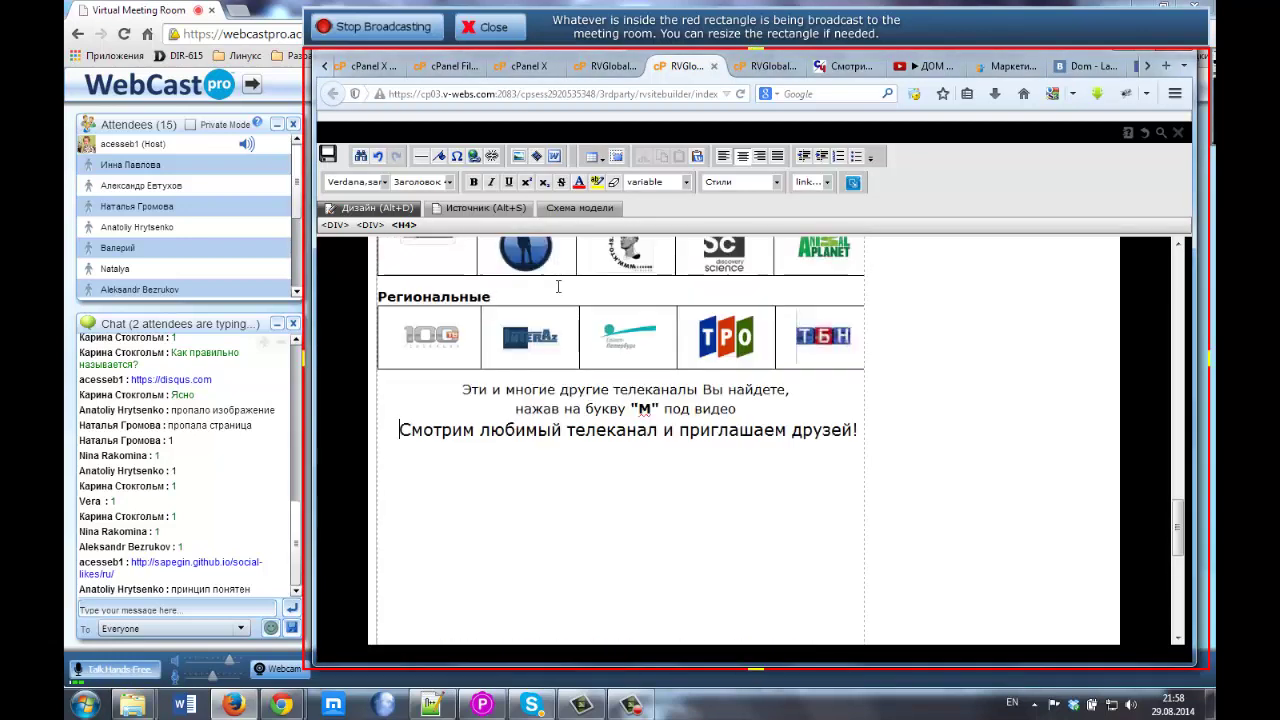
scroll(558, 287, up, 3)
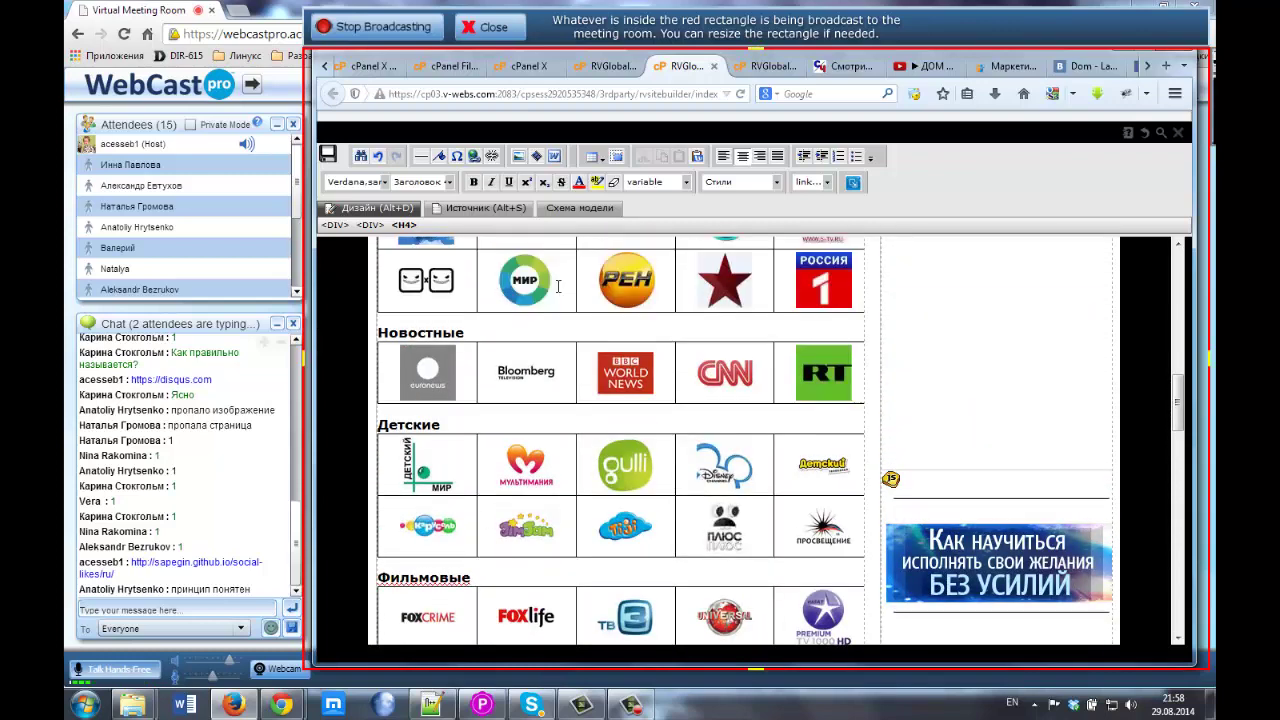
scroll(558, 287, up, 3)
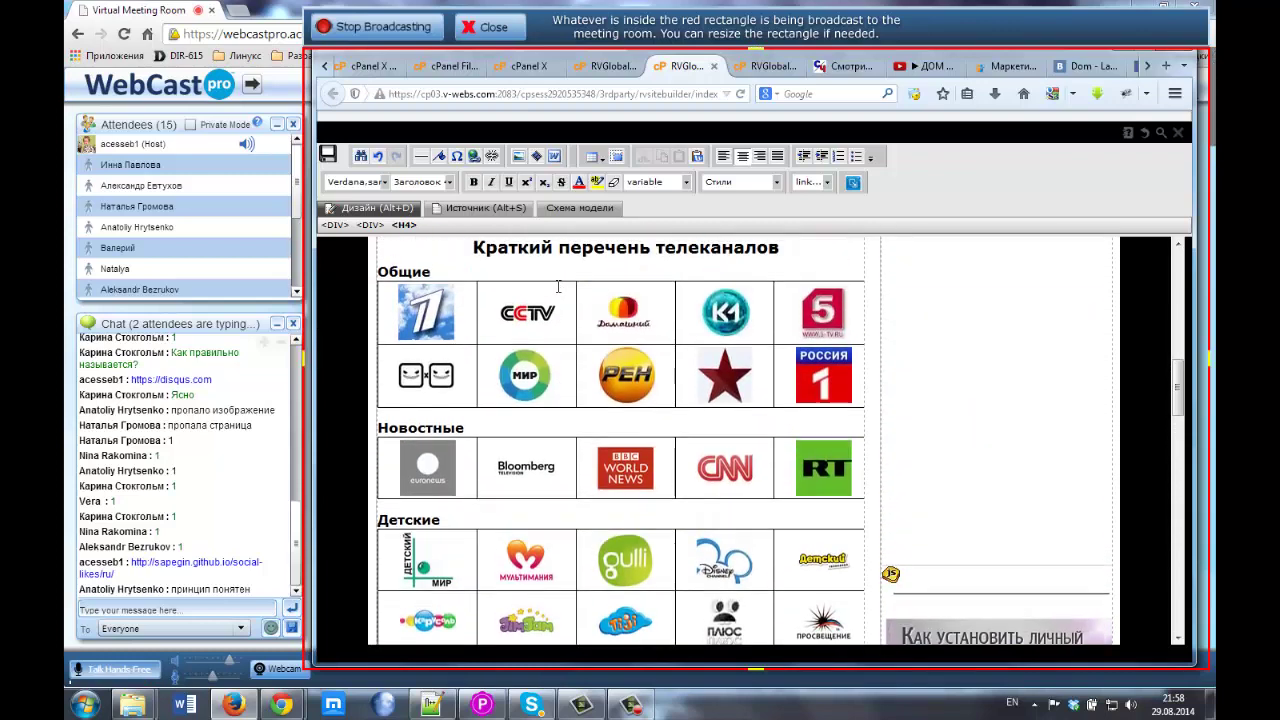
click(518, 346)
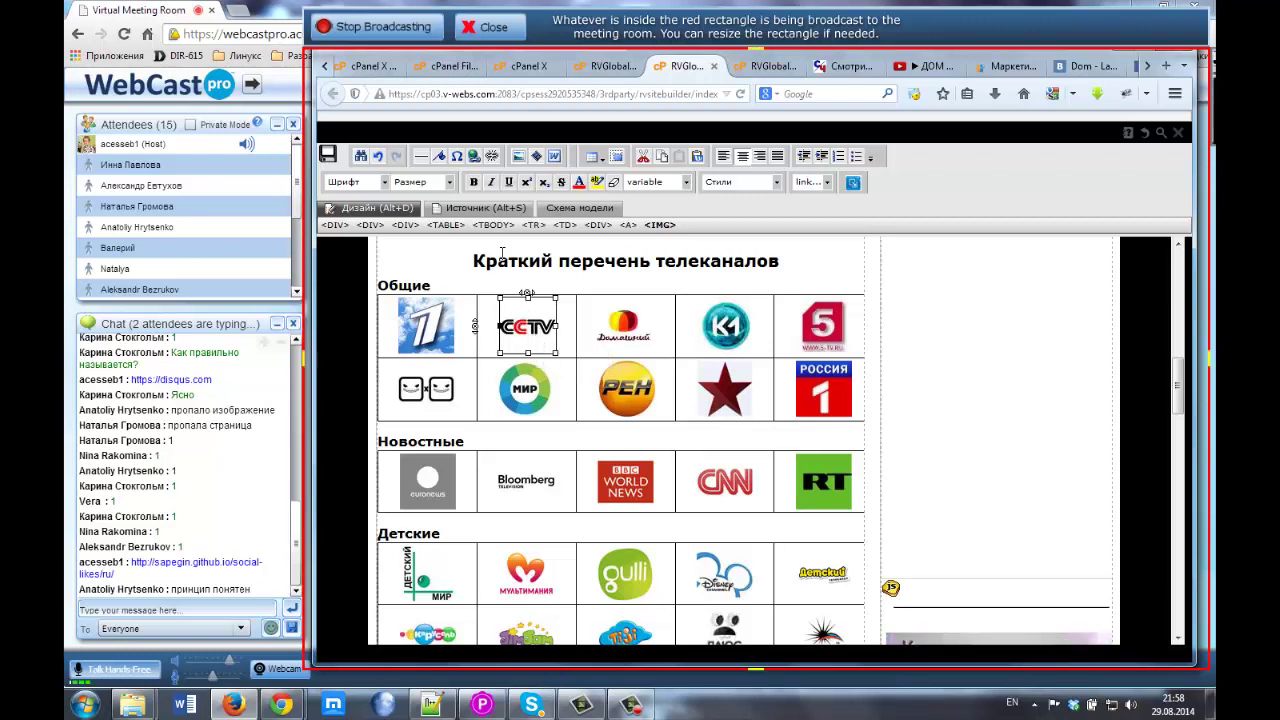
click(473, 156)
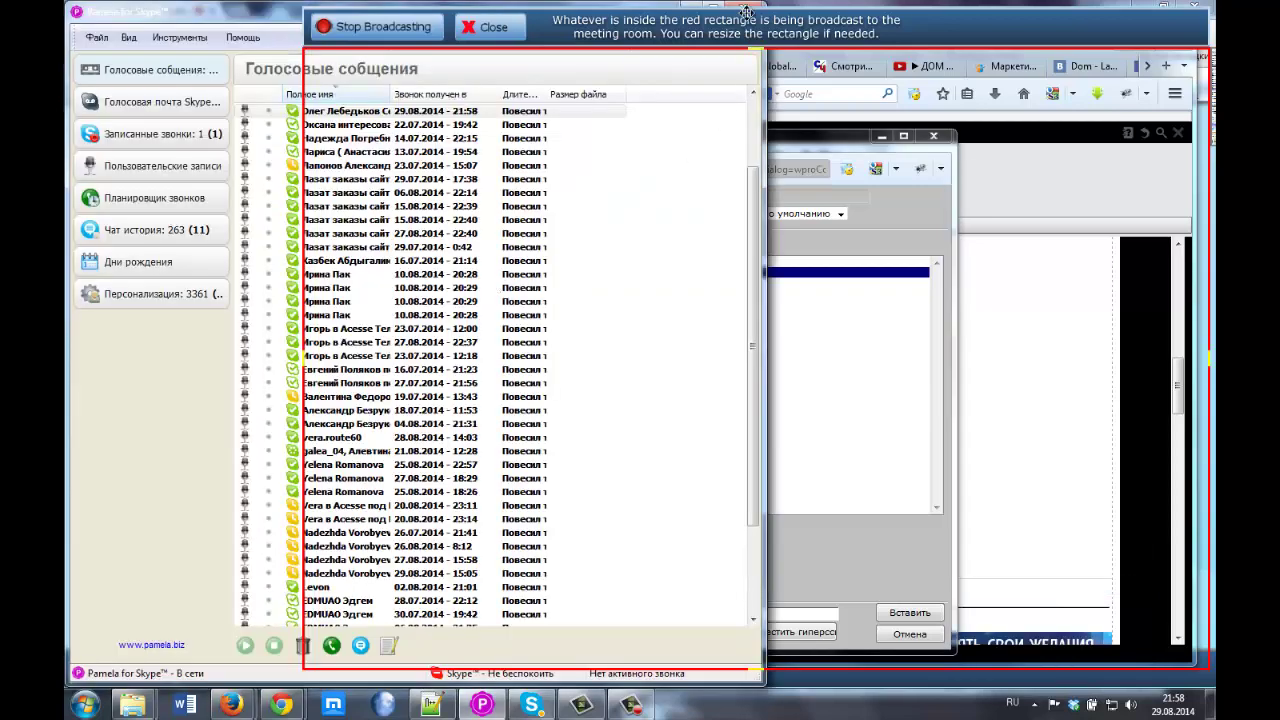
click(743, 10)
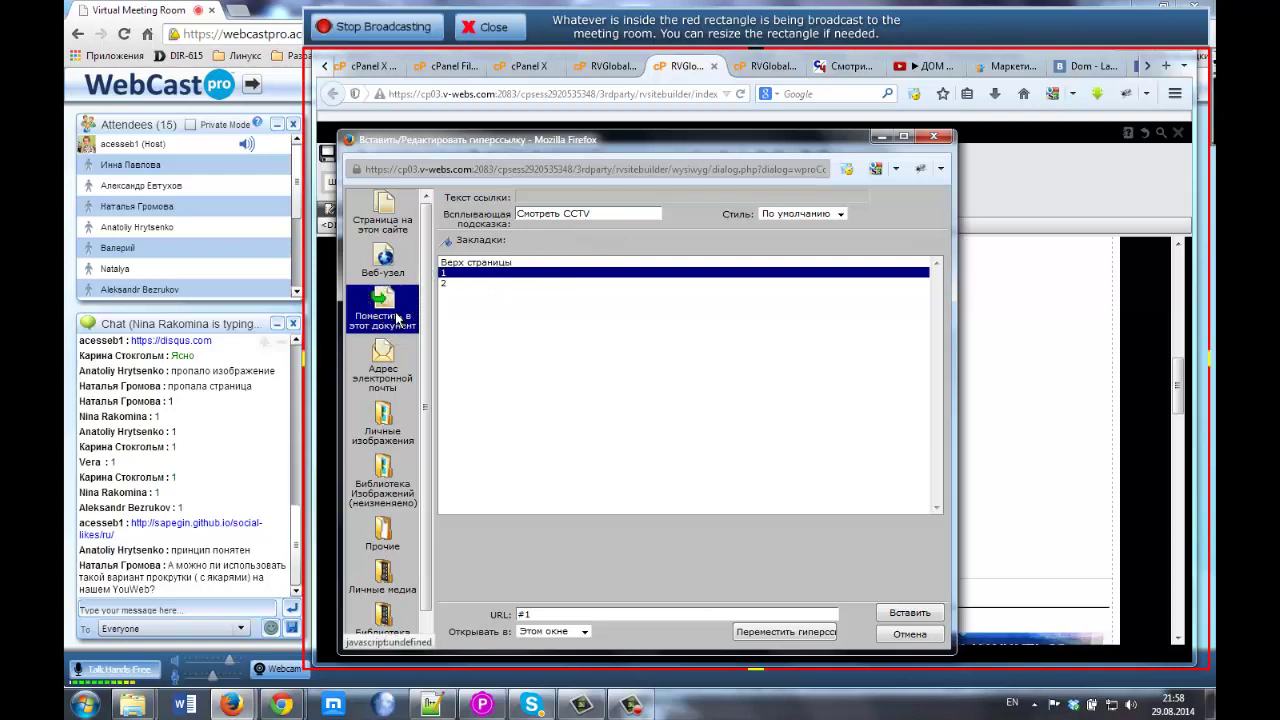
Set the CCTV logo's hyperlink target to bookmark 2 in this document, keeping it opening in the same window
click(446, 285)
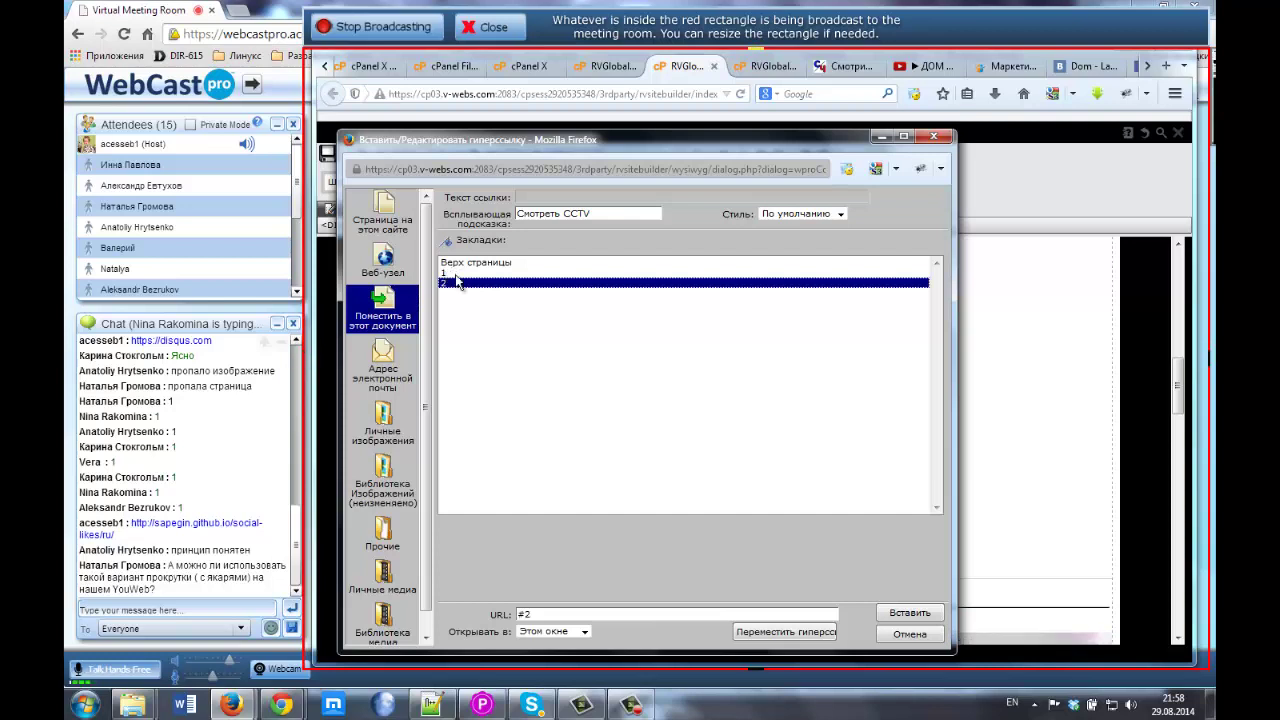
key(Up)
key(Up)
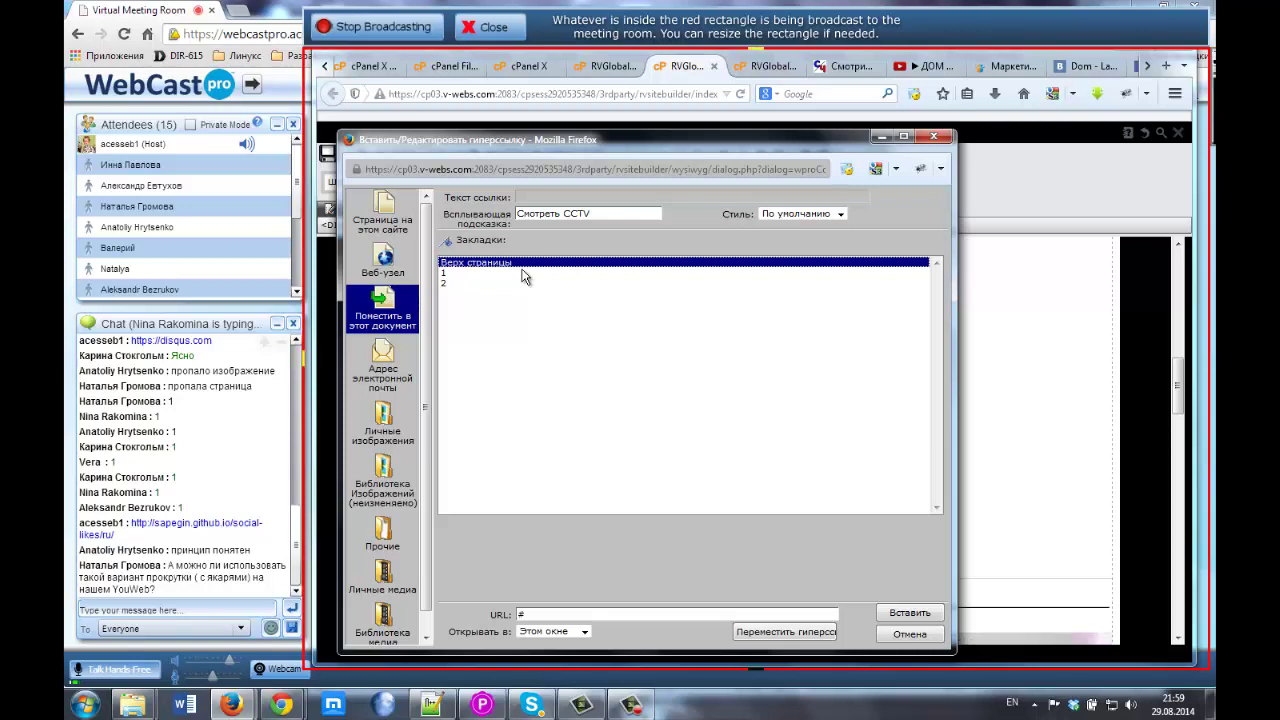
click(447, 283)
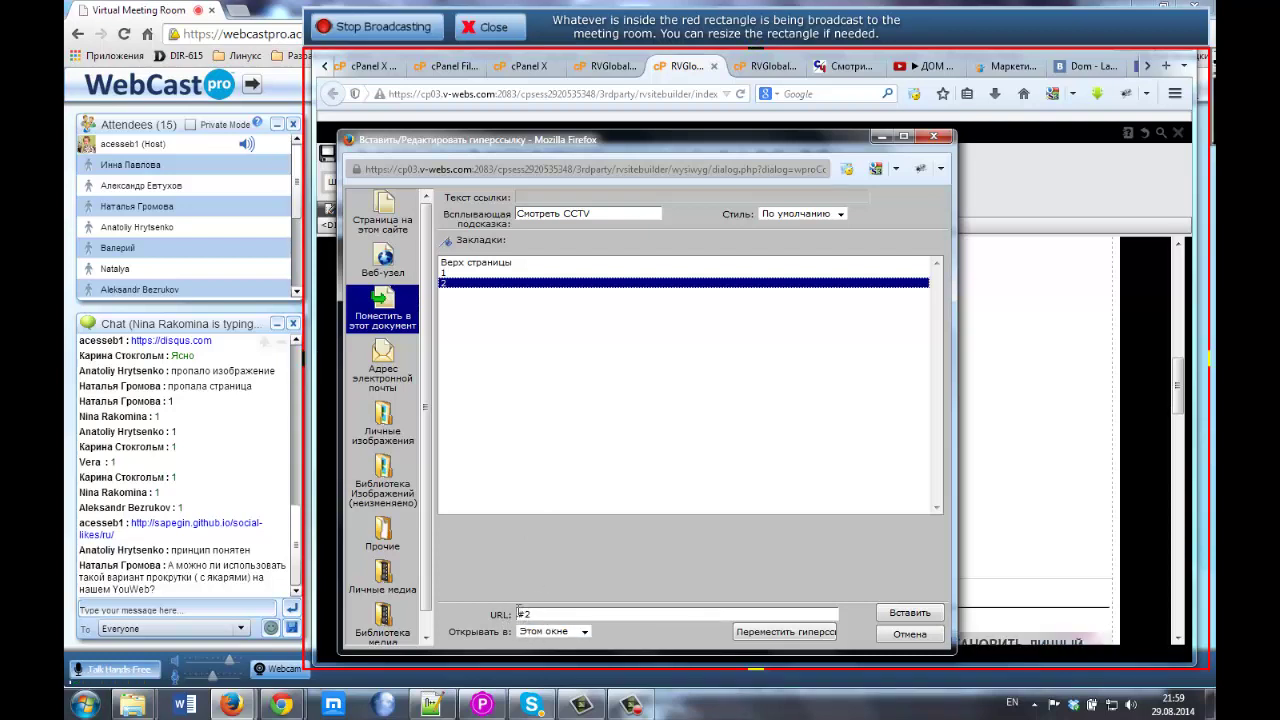
drag(519, 614, 540, 616)
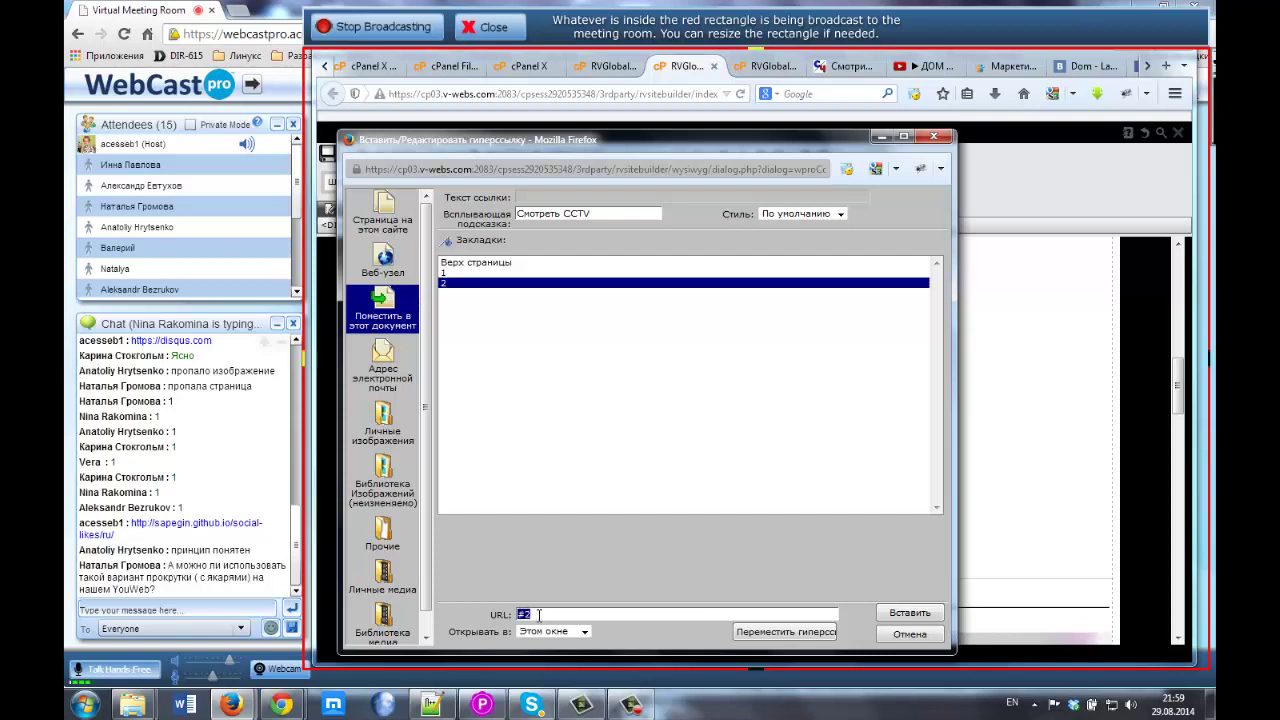
click(538, 615)
click(586, 633)
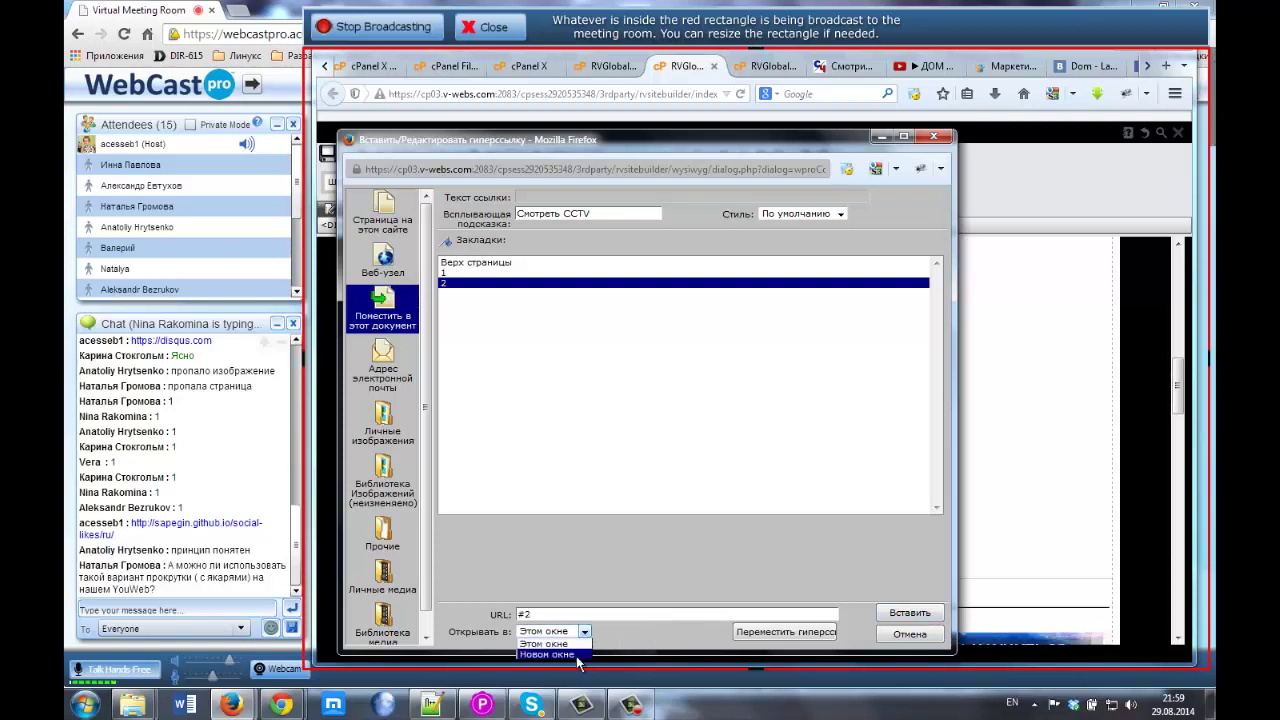
click(896, 613)
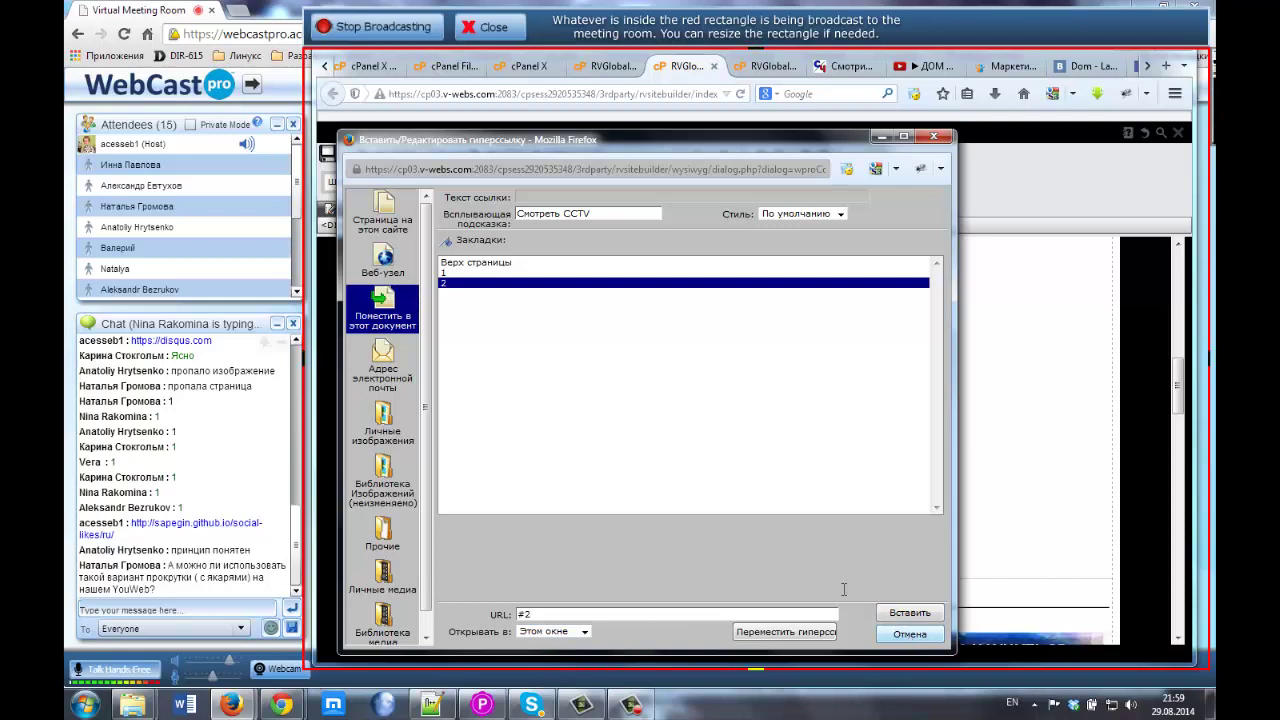
click(909, 612)
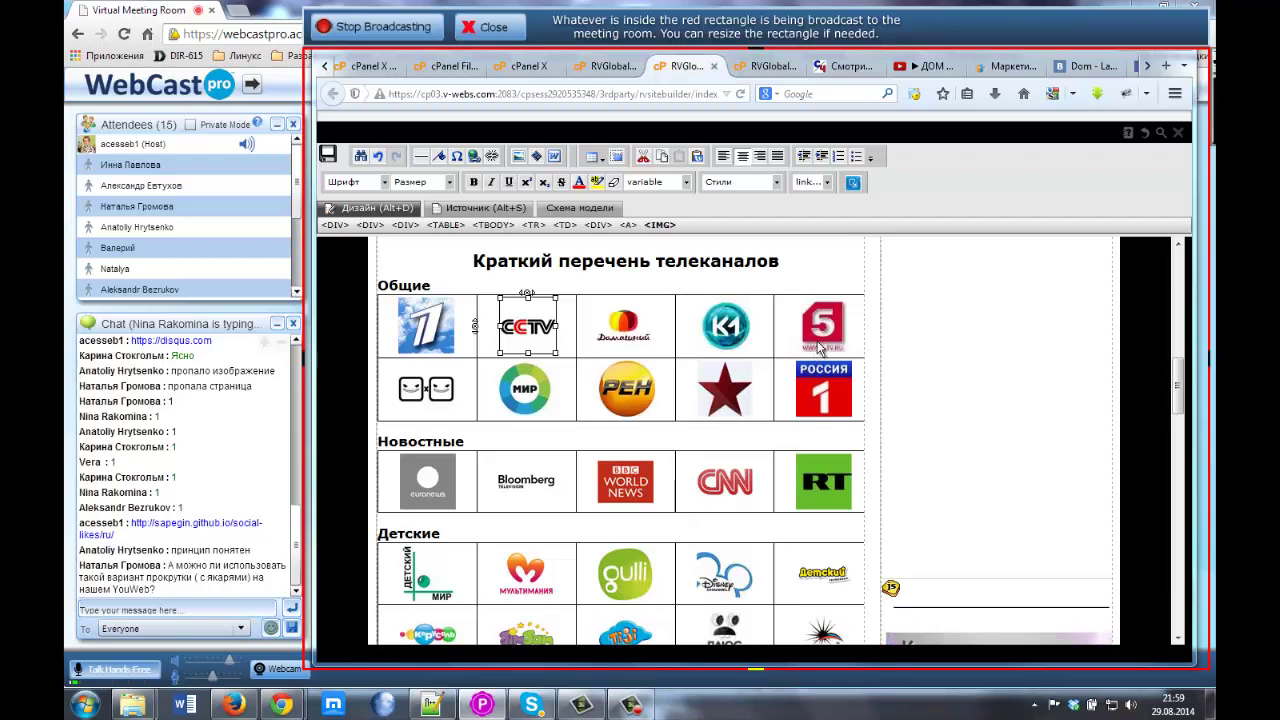
click(1147, 66)
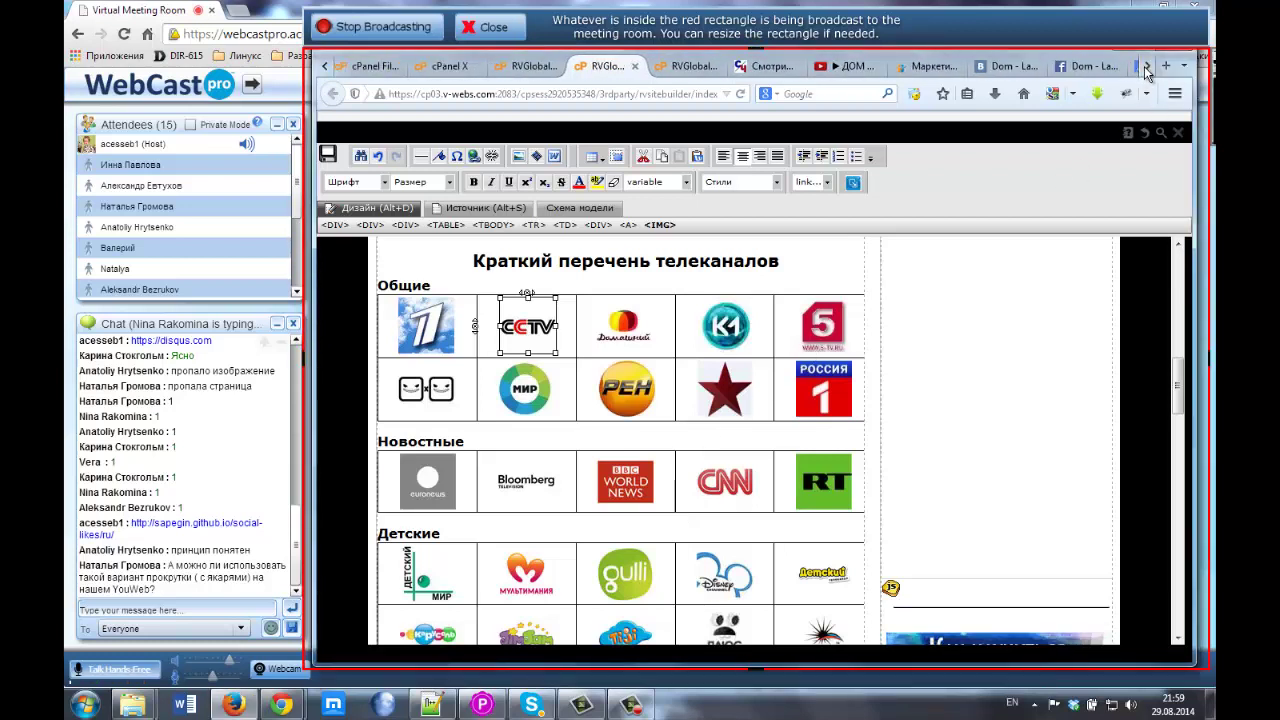
click(1147, 66)
click(1147, 68)
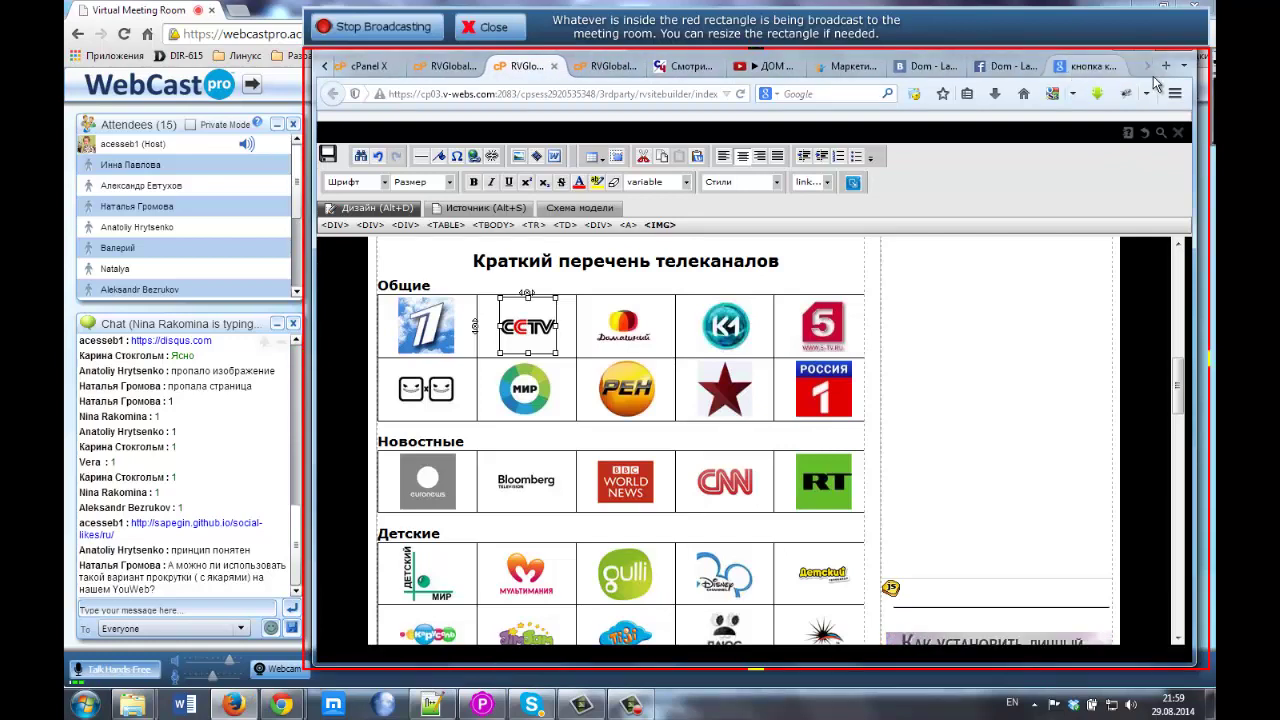
key(ctrl+t)
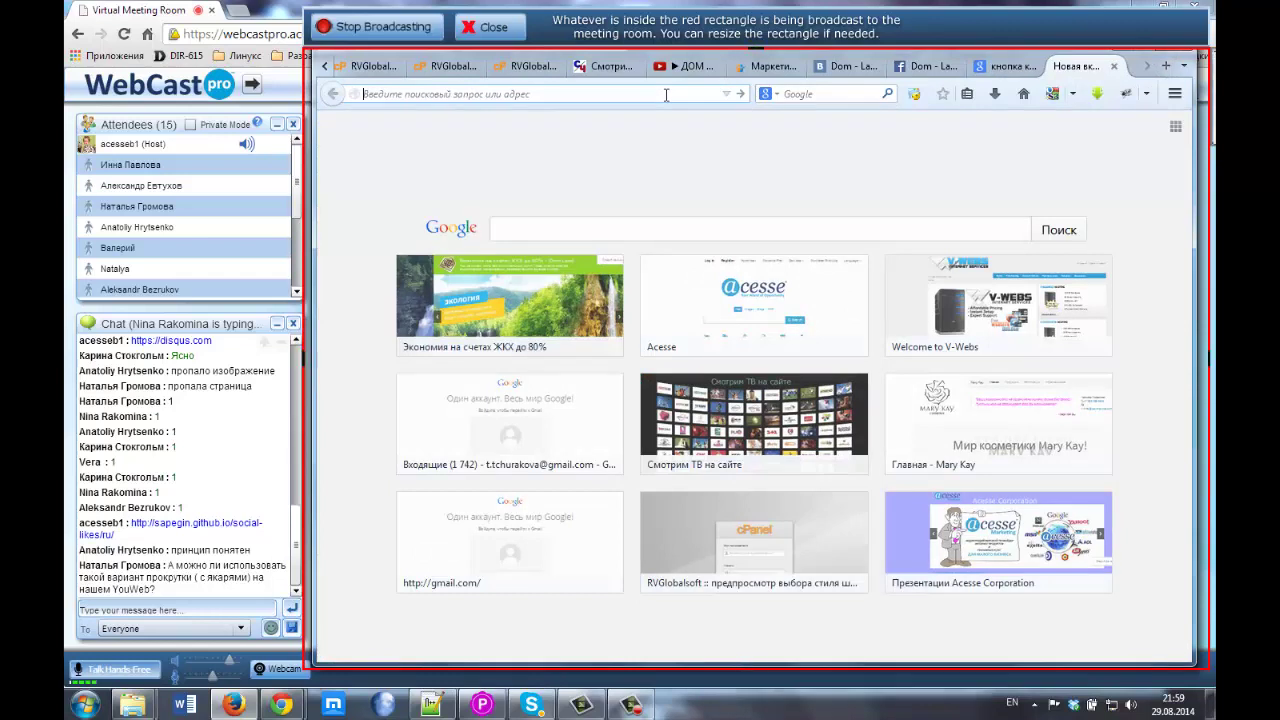
text(l)
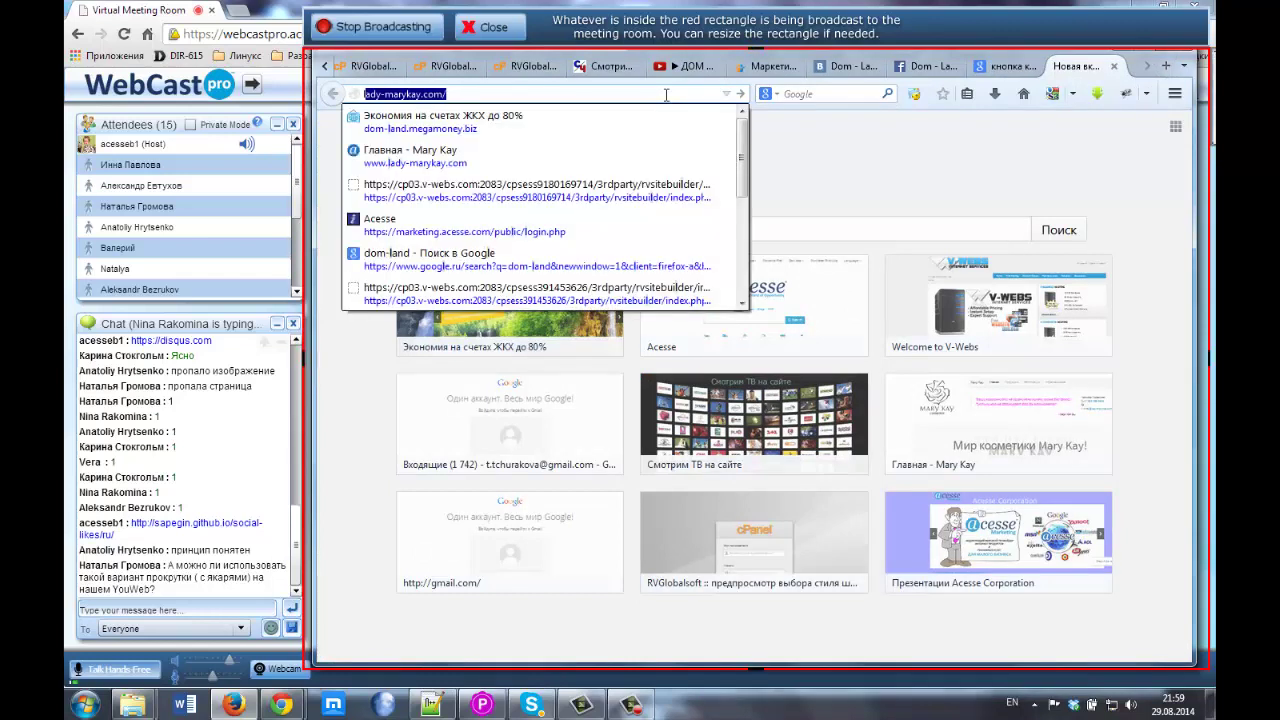
key(Escape)
key(Return)
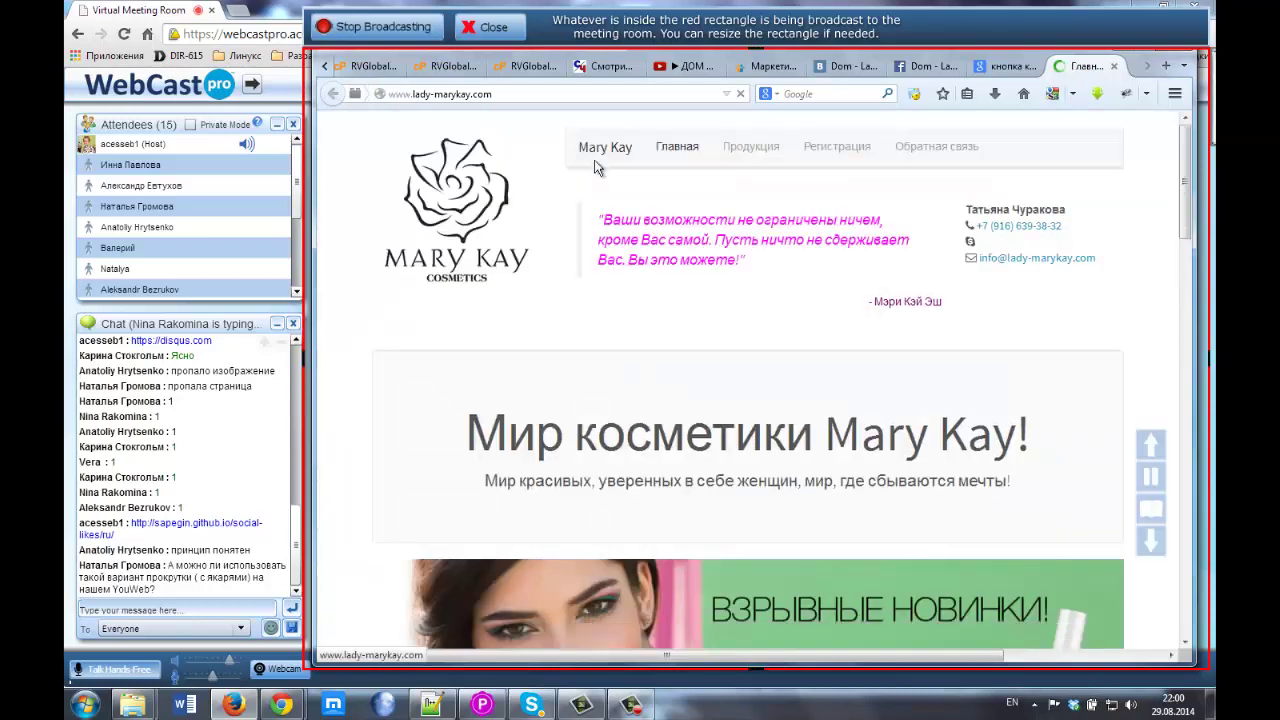
Open the Продукция page and look through the embedded brochures below the brochure cover list
click(752, 153)
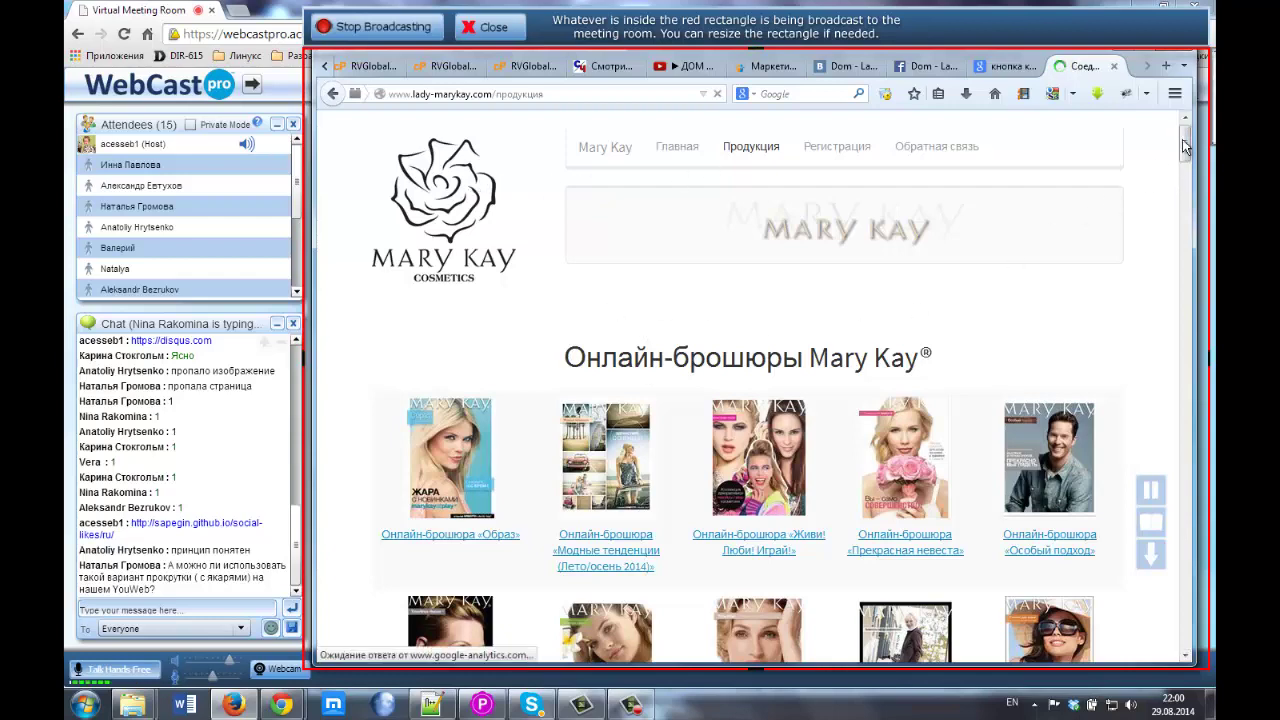
scroll(1185, 139, down, 8)
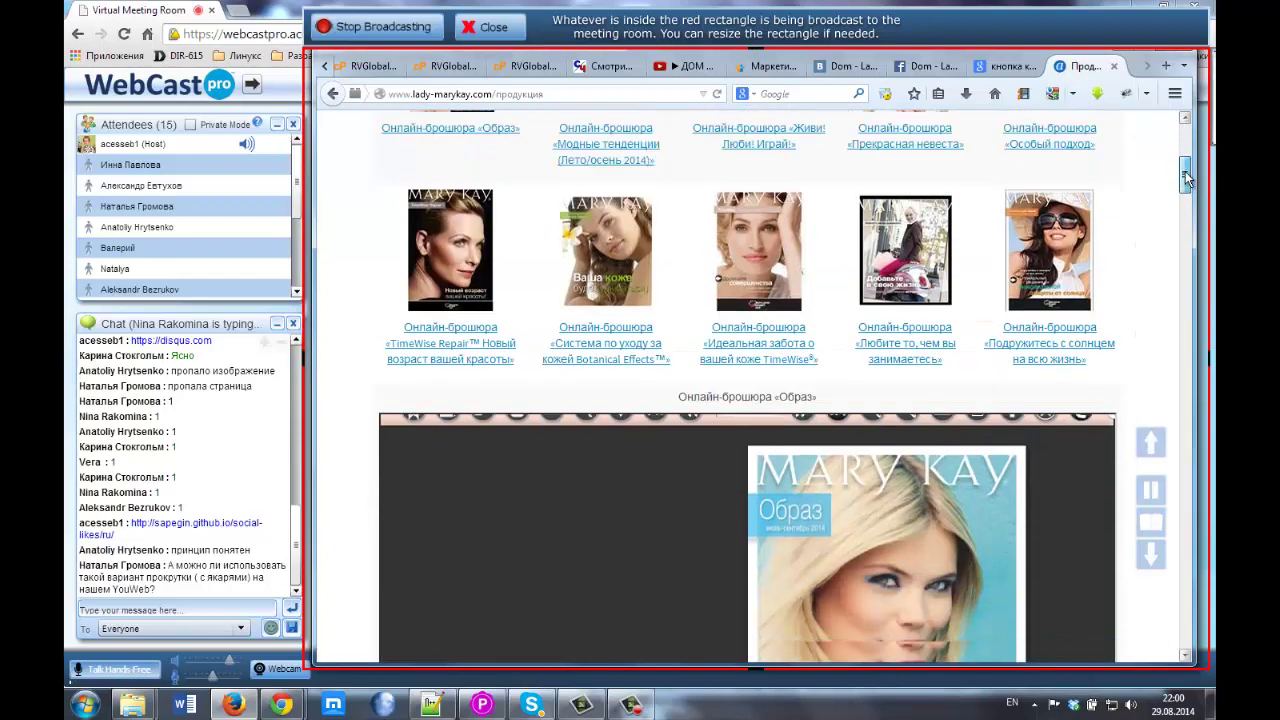
drag(1185, 200, 1185, 308)
scroll(1184, 318, down, 4)
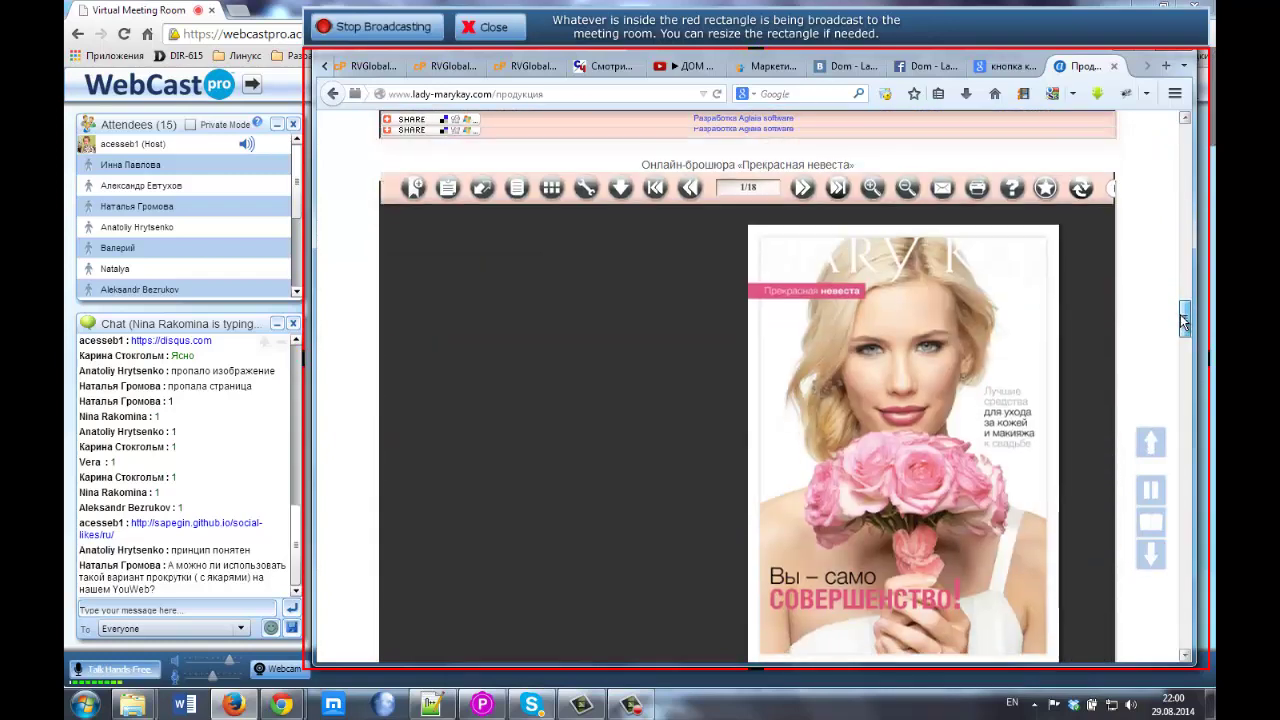
drag(1184, 318, 1187, 164)
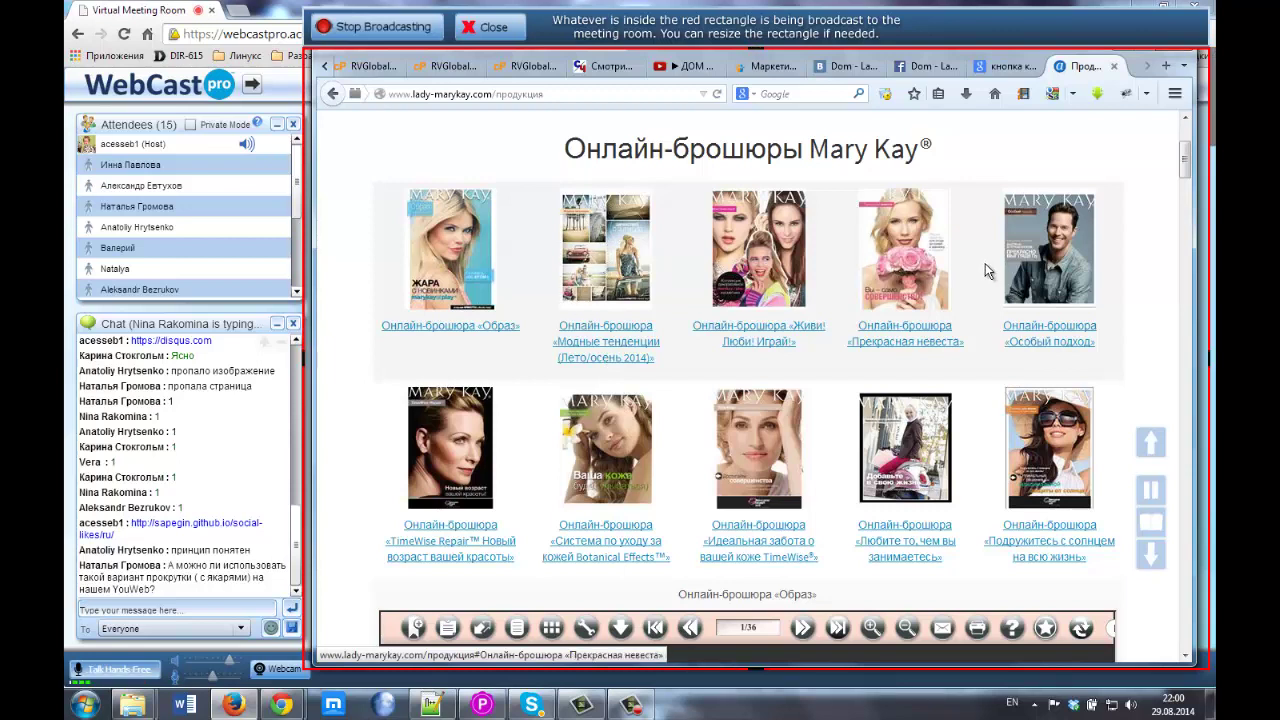
Test the in-page links for the «Особый подход» and «Подружитесь с солнцем на всю жизнь» brochures, returning to the page top after each
click(1049, 226)
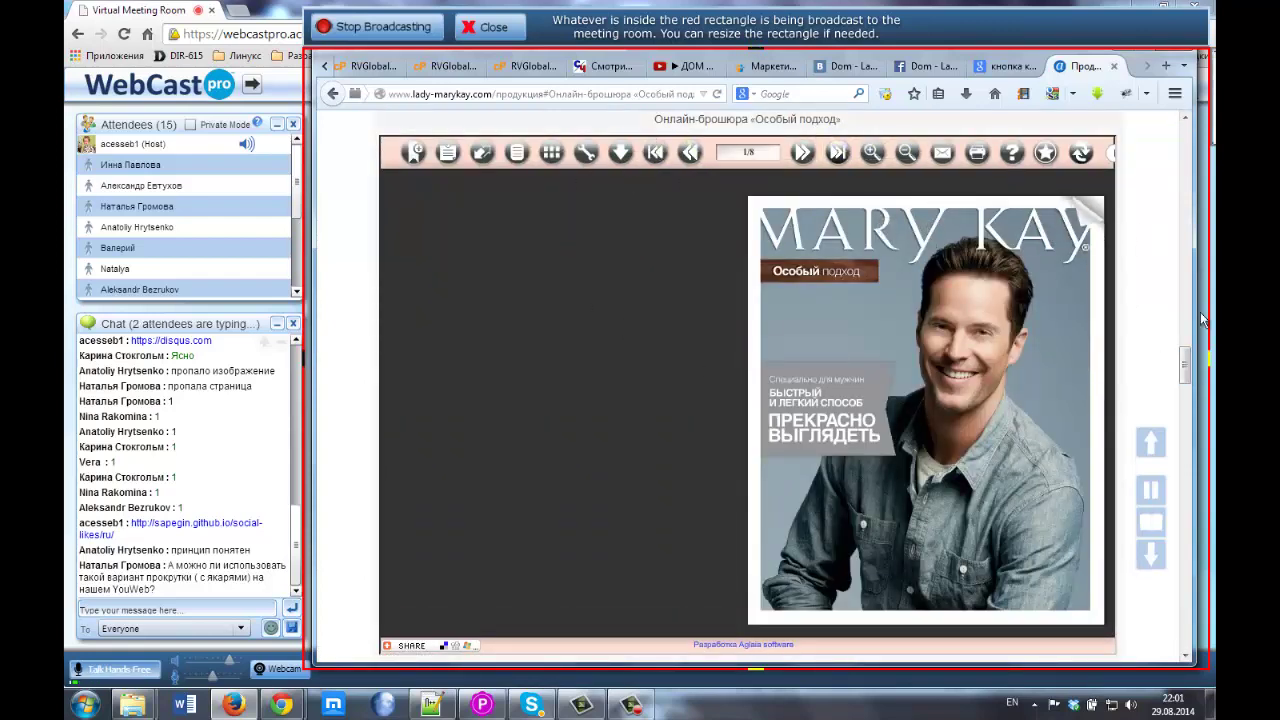
drag(1192, 358, 1190, 205)
click(1150, 443)
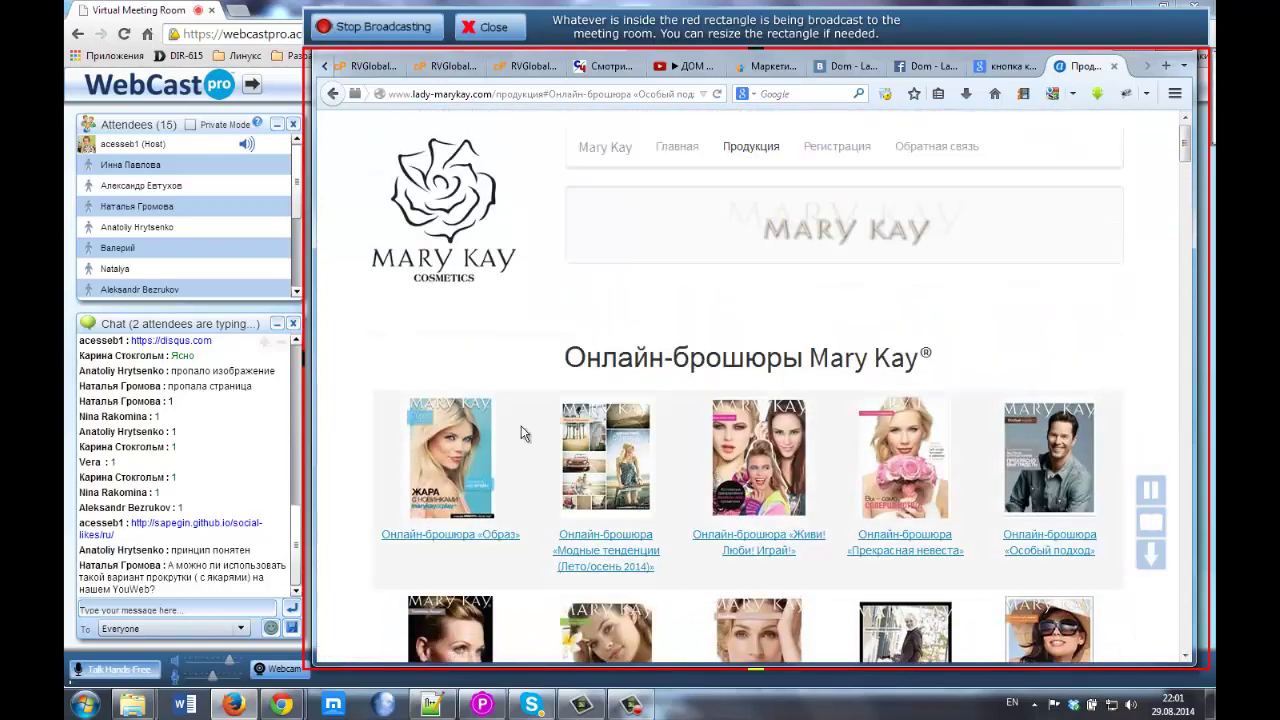
click(1048, 614)
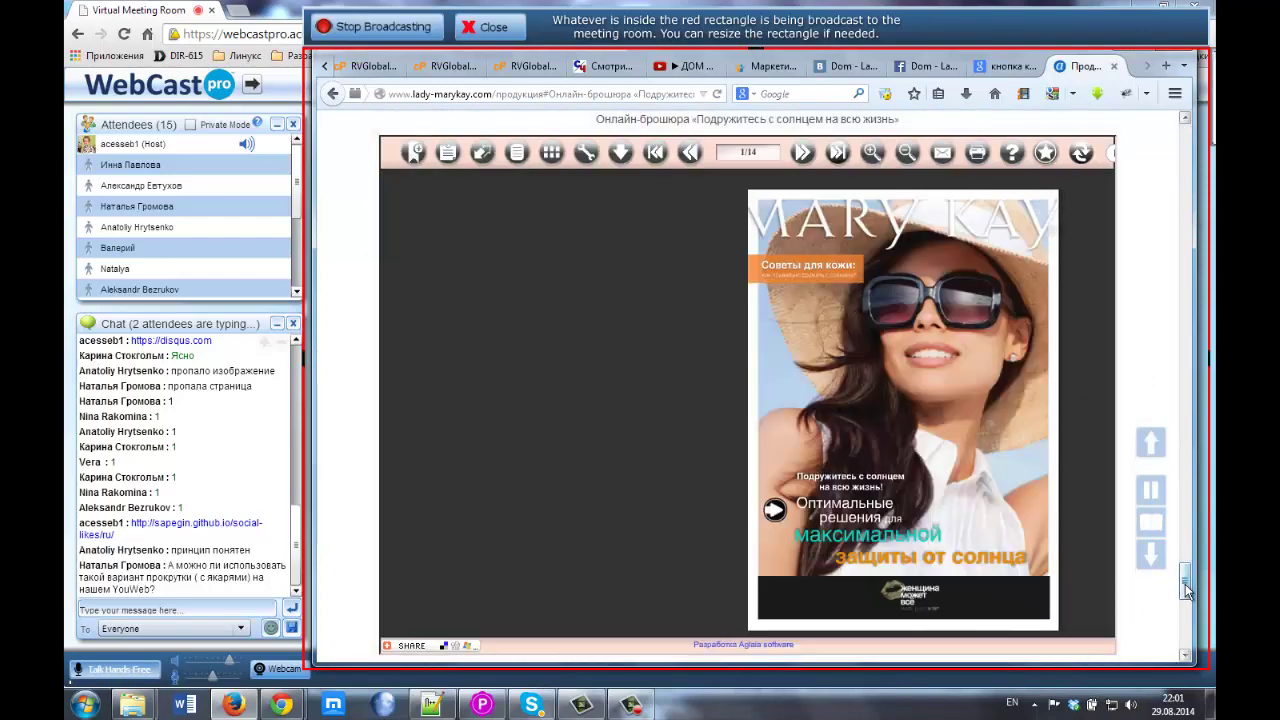
drag(1186, 590, 1187, 650)
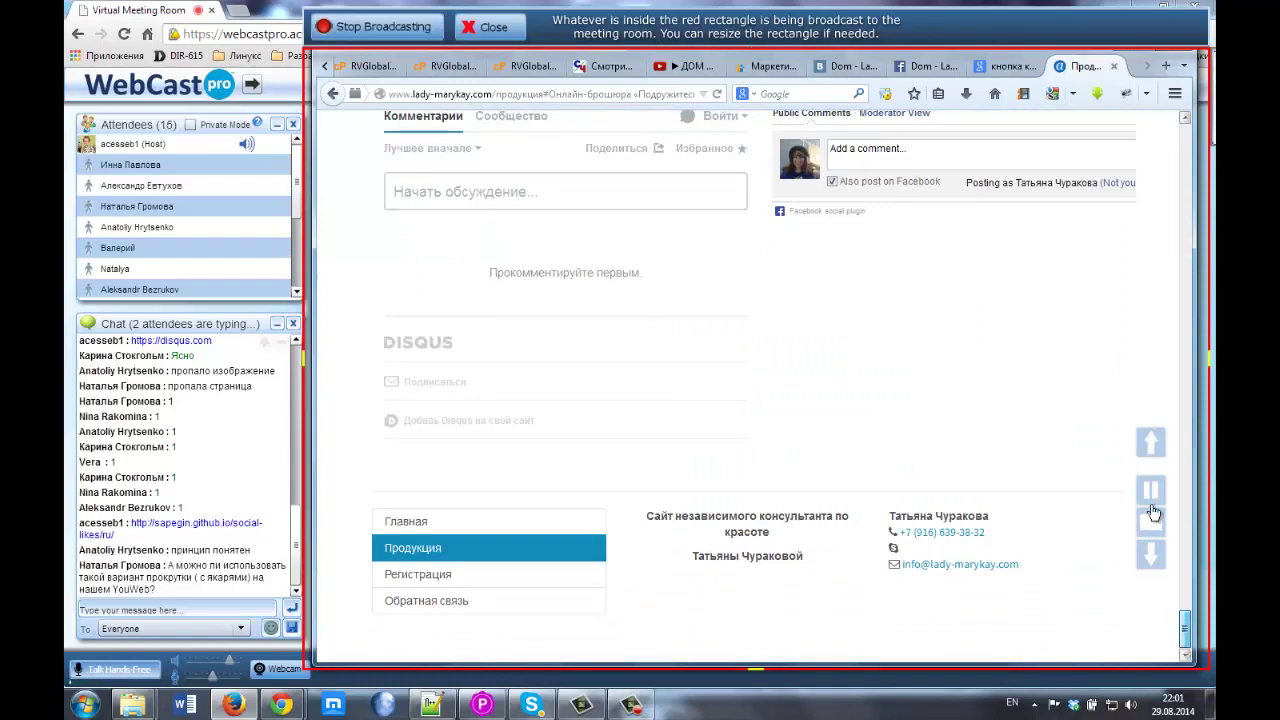
click(1150, 443)
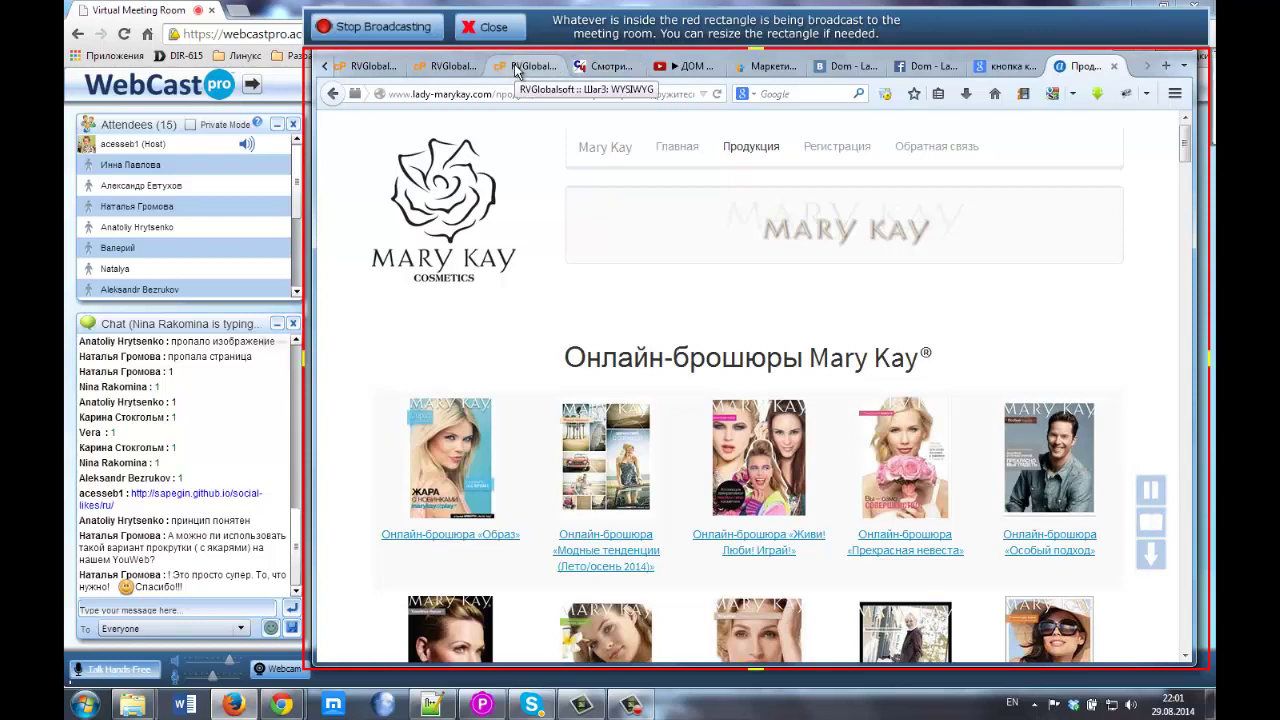
Open the Регистрация page and examine the fields of the online registration form, leaving them empty
click(838, 149)
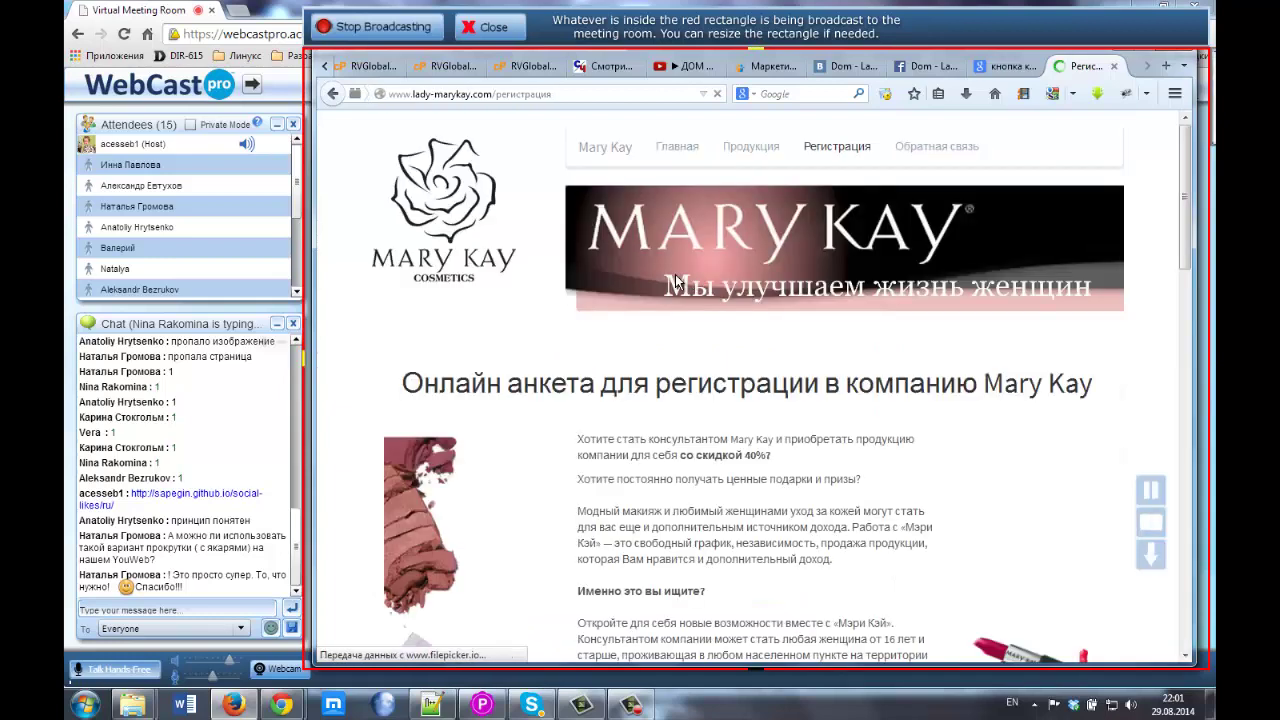
scroll(607, 313, down, 5)
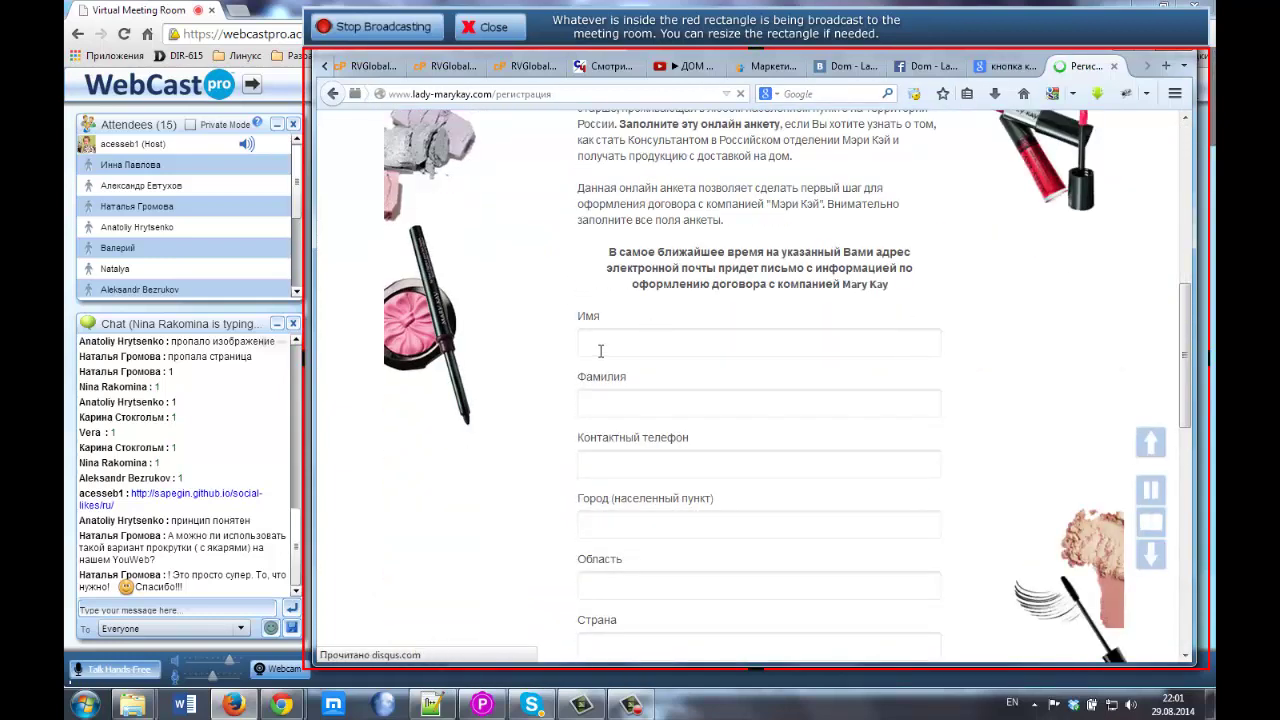
click(640, 341)
click(600, 404)
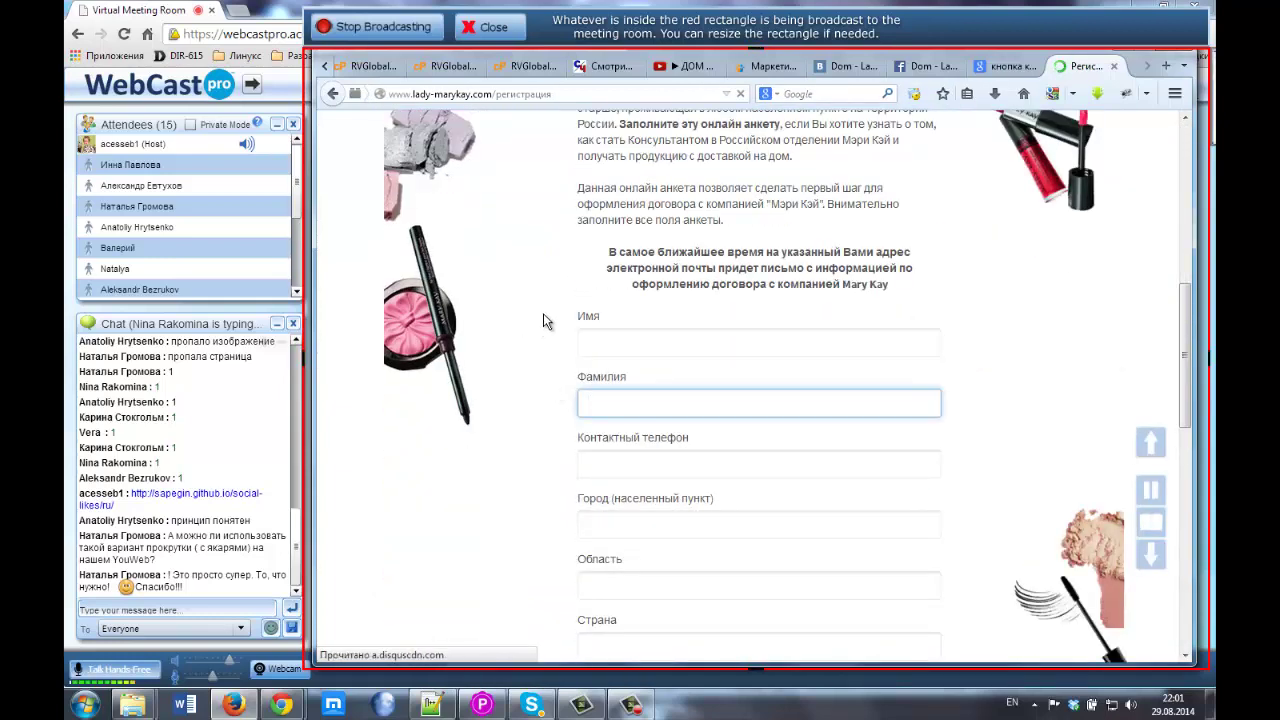
scroll(543, 320, down, 3)
click(614, 166)
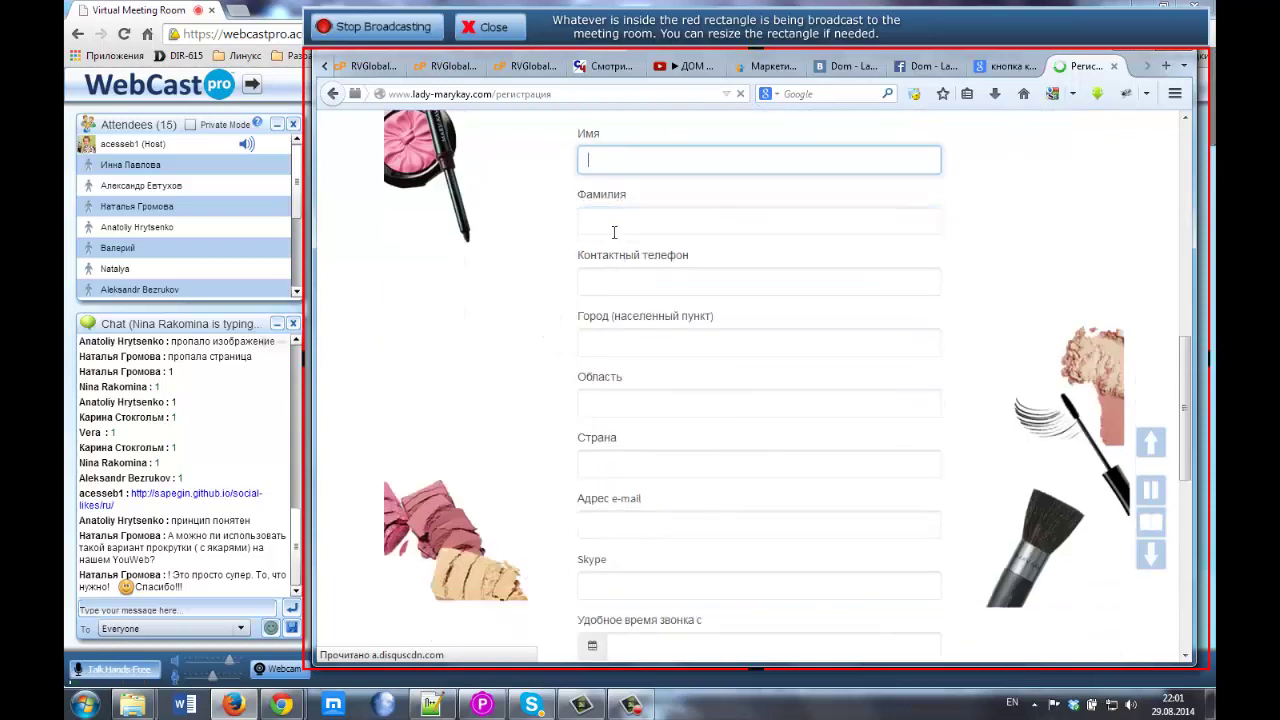
key(Tab)
key(Tab)
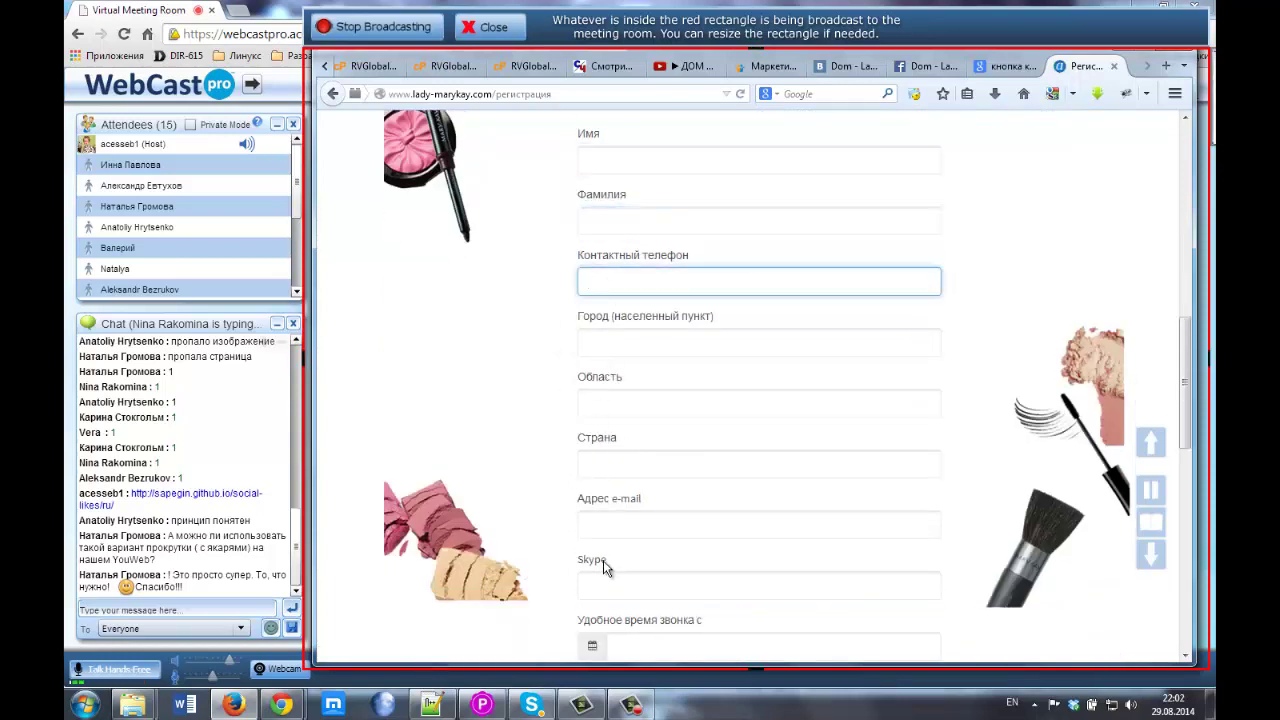
scroll(603, 566, down, 3)
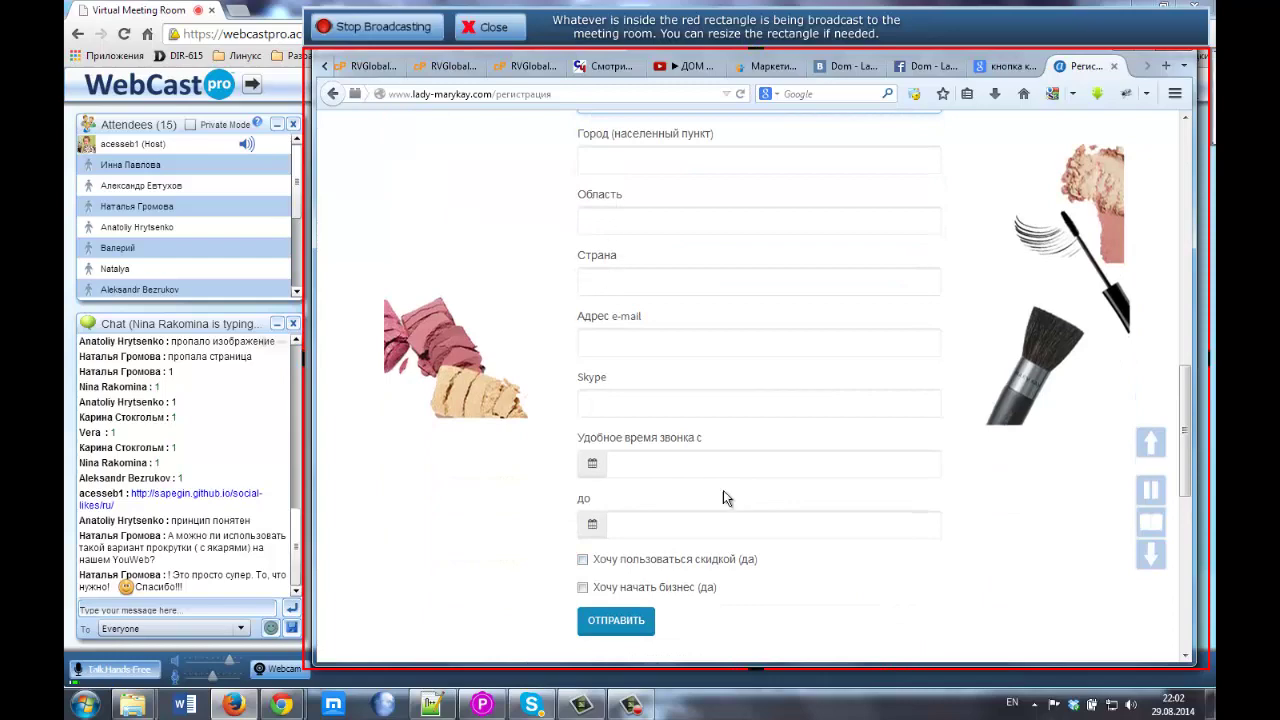
click(645, 285)
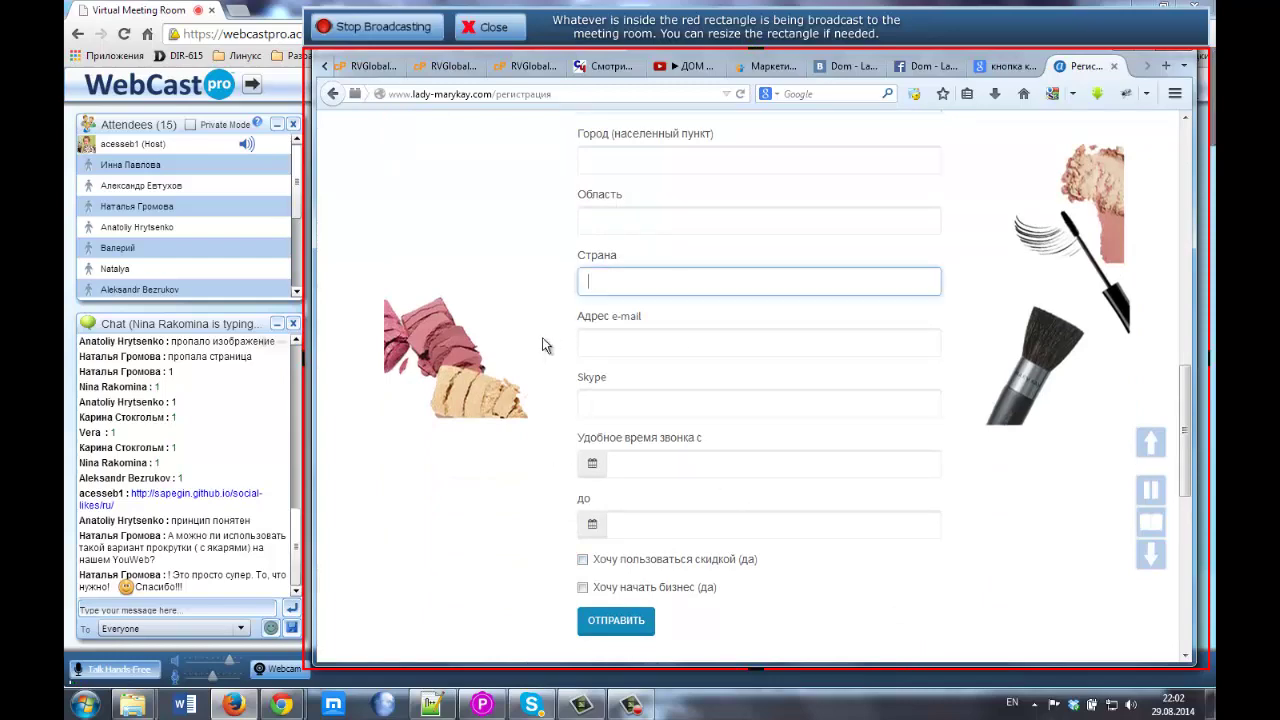
scroll(533, 316, up, 15)
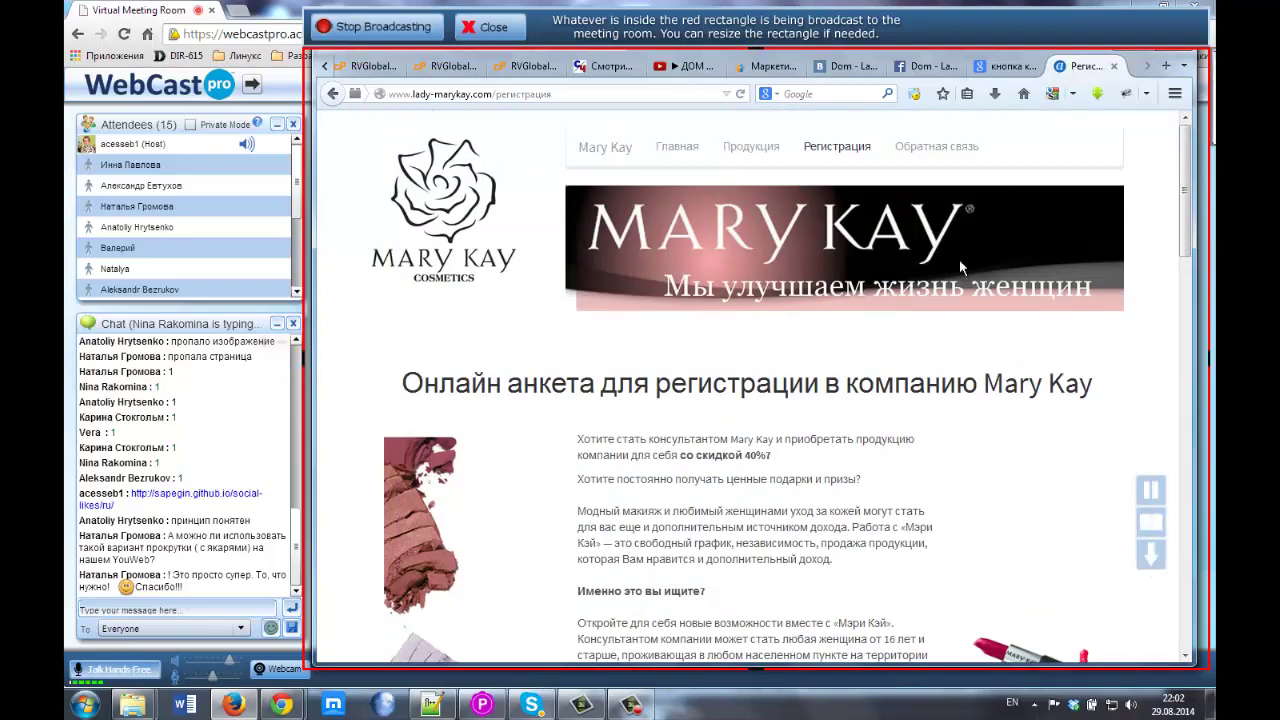
Look over the Disqus and Facebook comment blocks at the end of the Регистрация page and return to the page top
scroll(788, 362, down, 20)
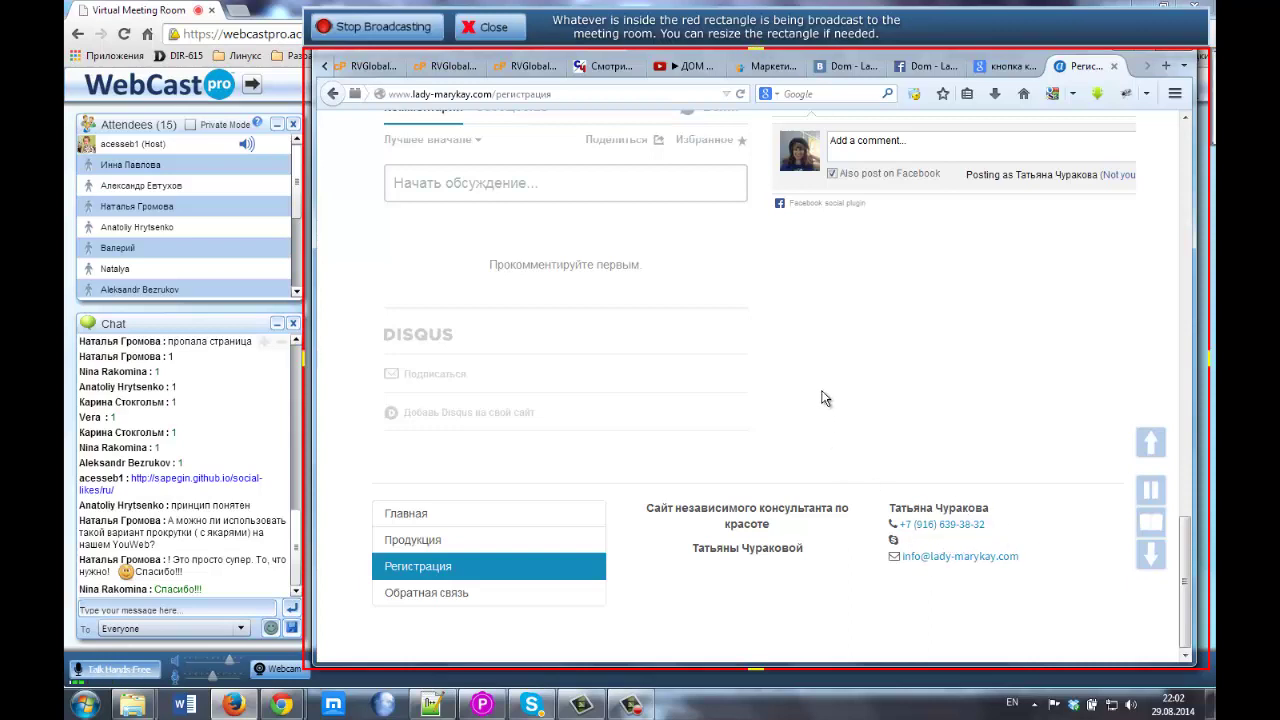
scroll(823, 398, up, 3)
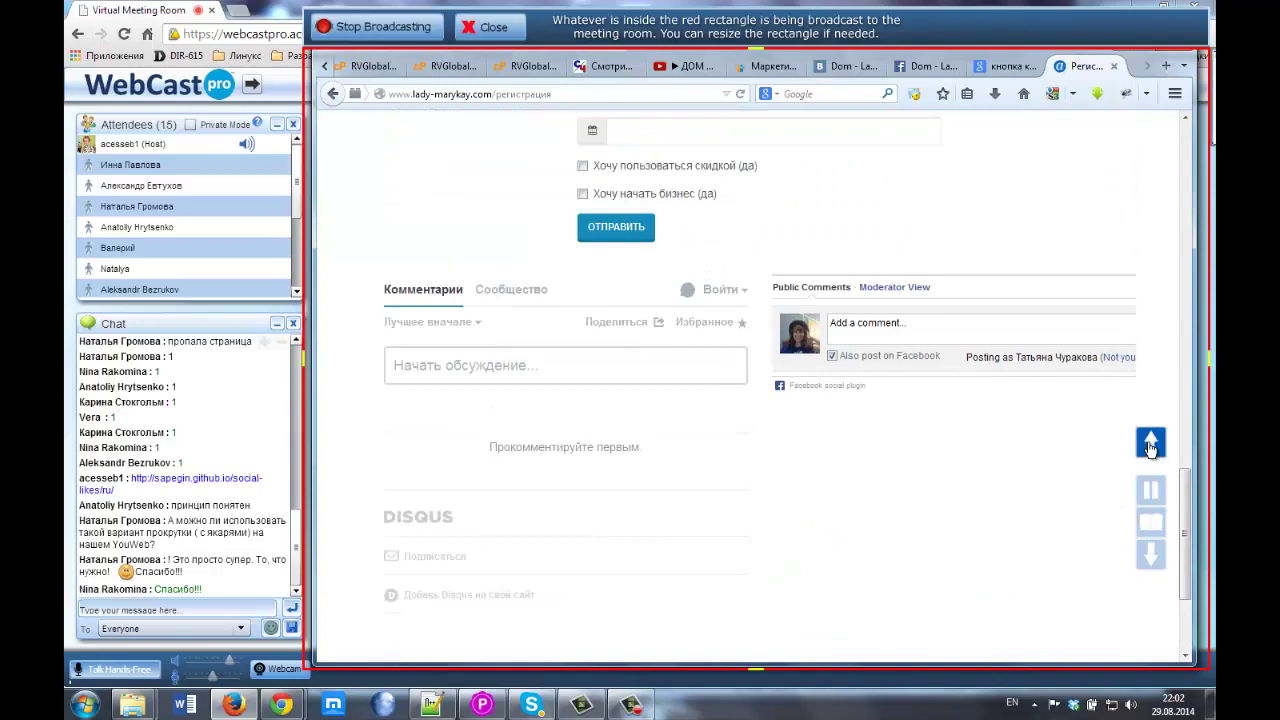
click(1150, 442)
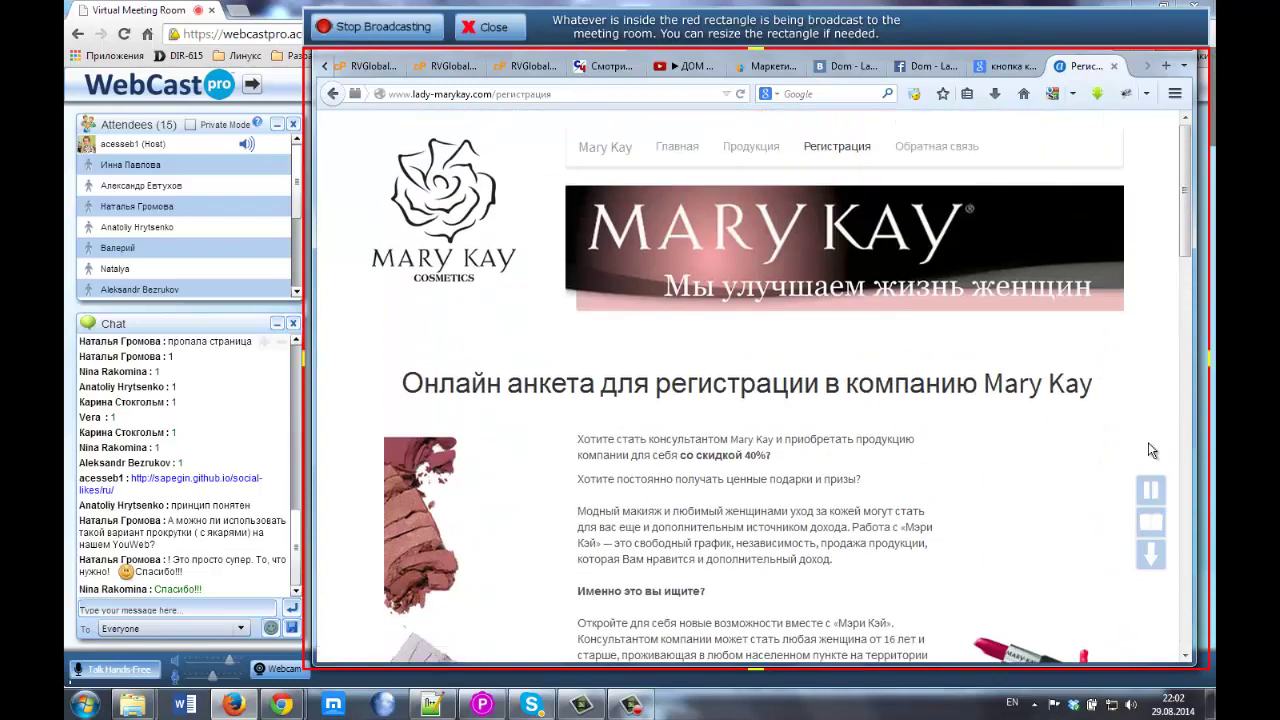
Switch to the tv.megamoney.biz page and look through its video player, share buttons and comment section, returning to the Смотрим ТВ на сайте heading
click(530, 66)
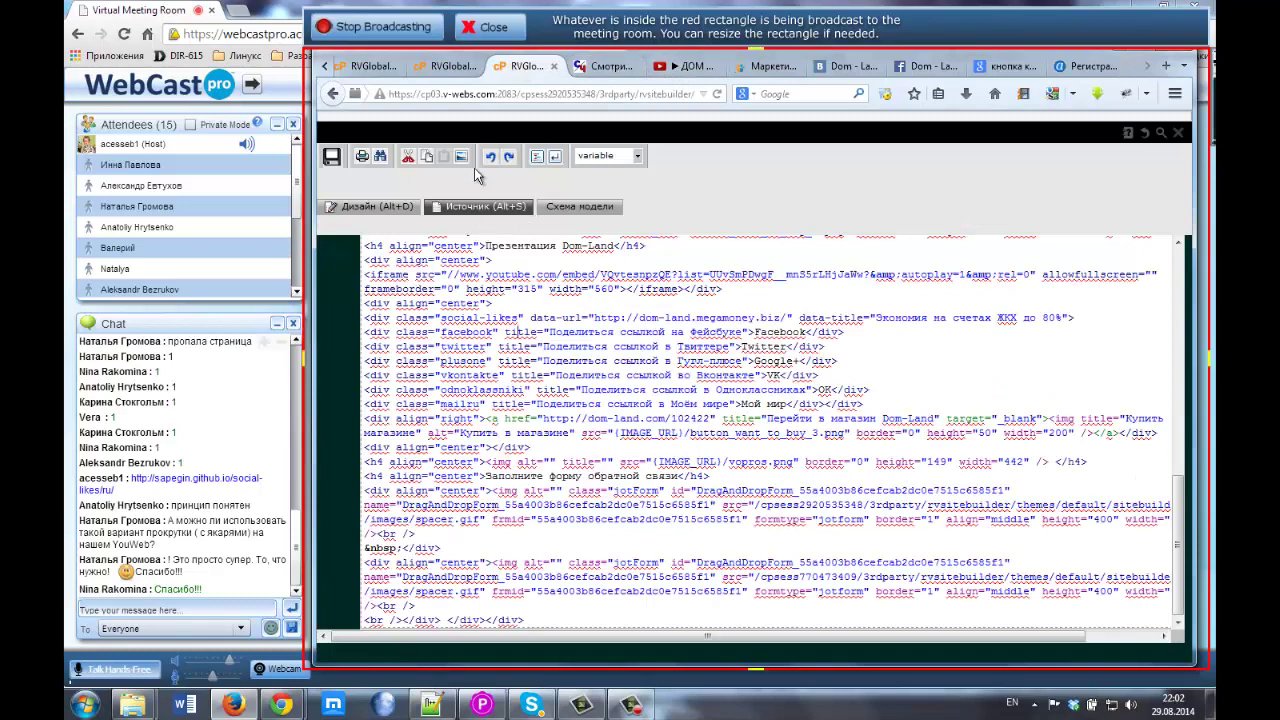
click(600, 67)
scroll(871, 409, down, 2)
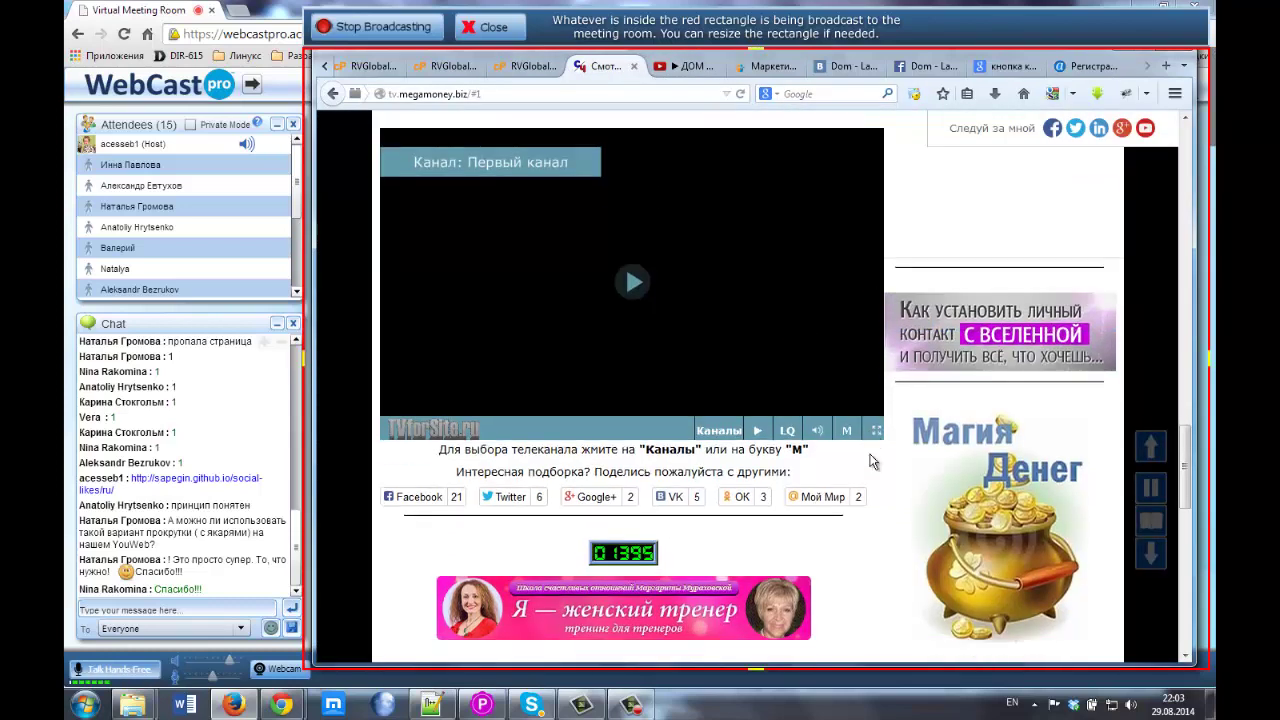
scroll(871, 461, down, 3)
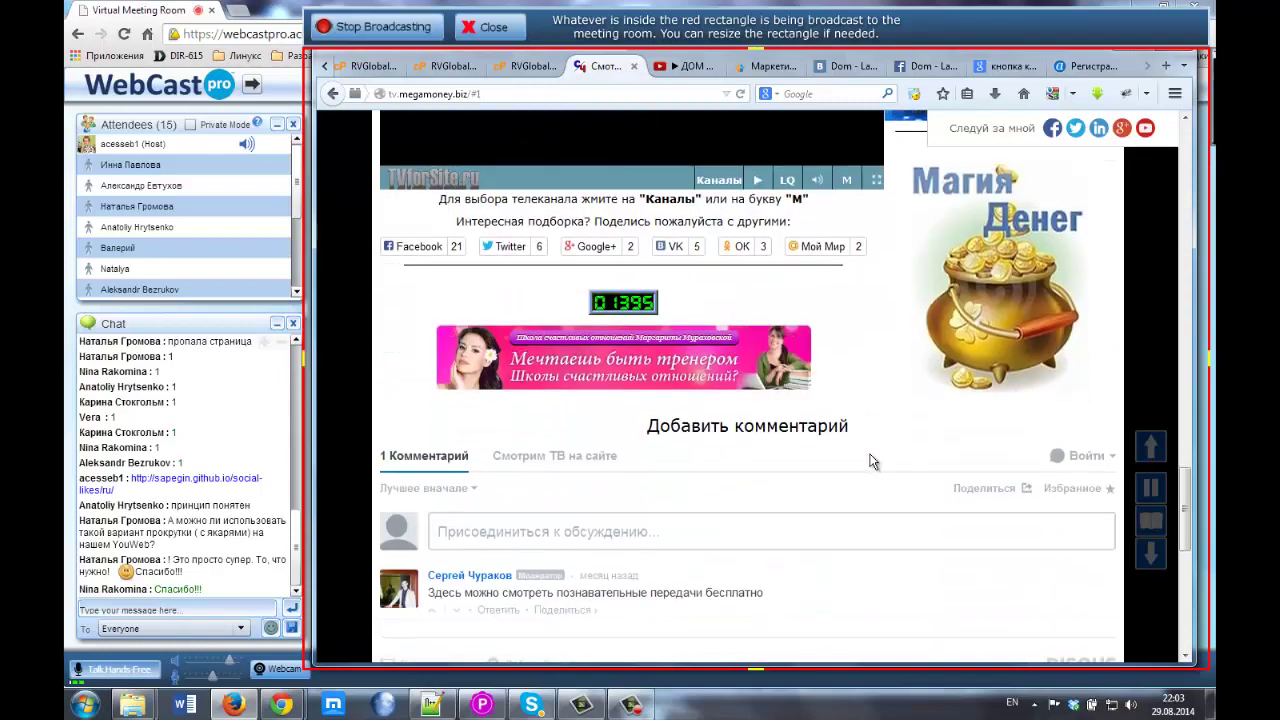
scroll(813, 184, up, 5)
scroll(878, 177, up, 10)
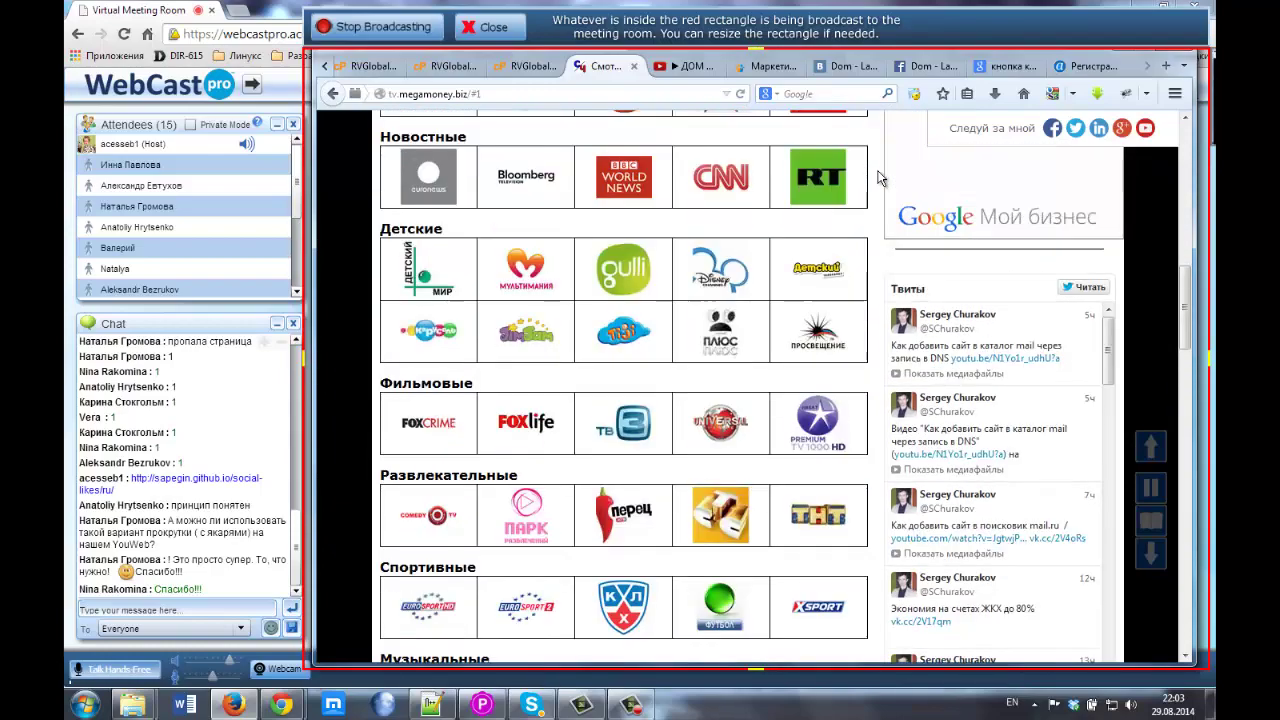
scroll(878, 177, up, 5)
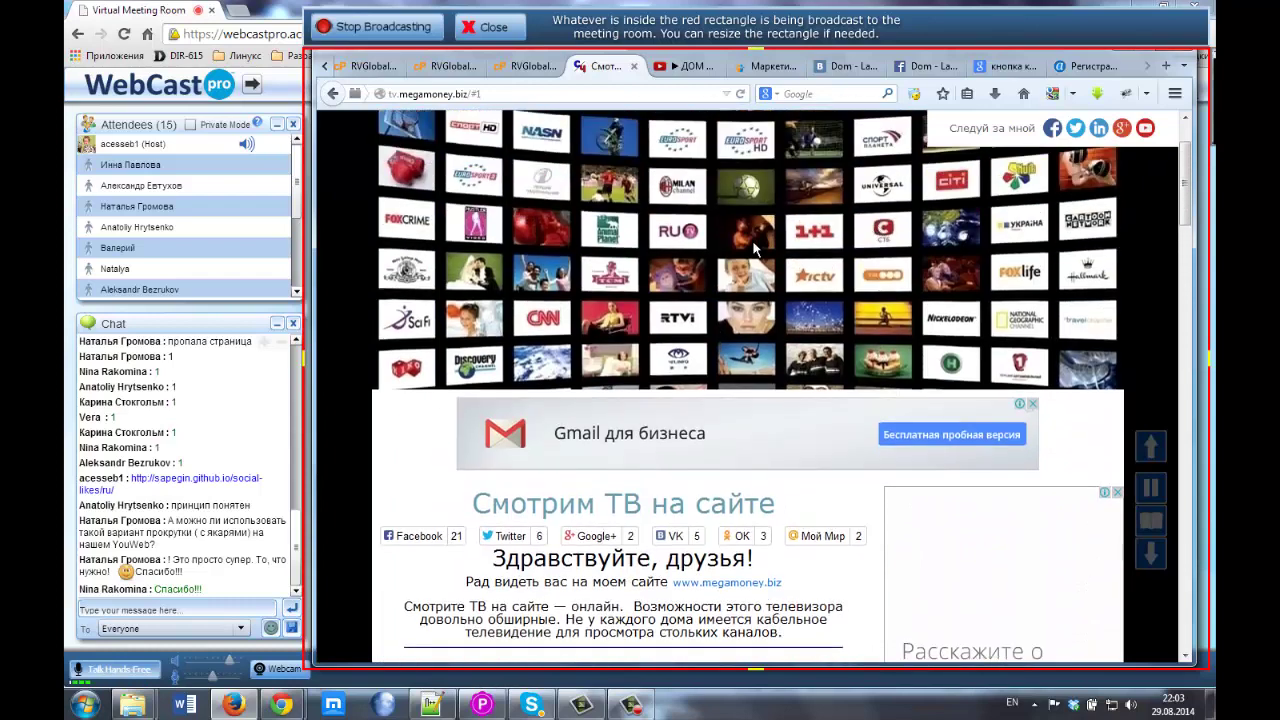
Examine the Google ad blocks placed above and beside the TV channel list on the tv.megamoney.biz page
scroll(520, 265, down, 2)
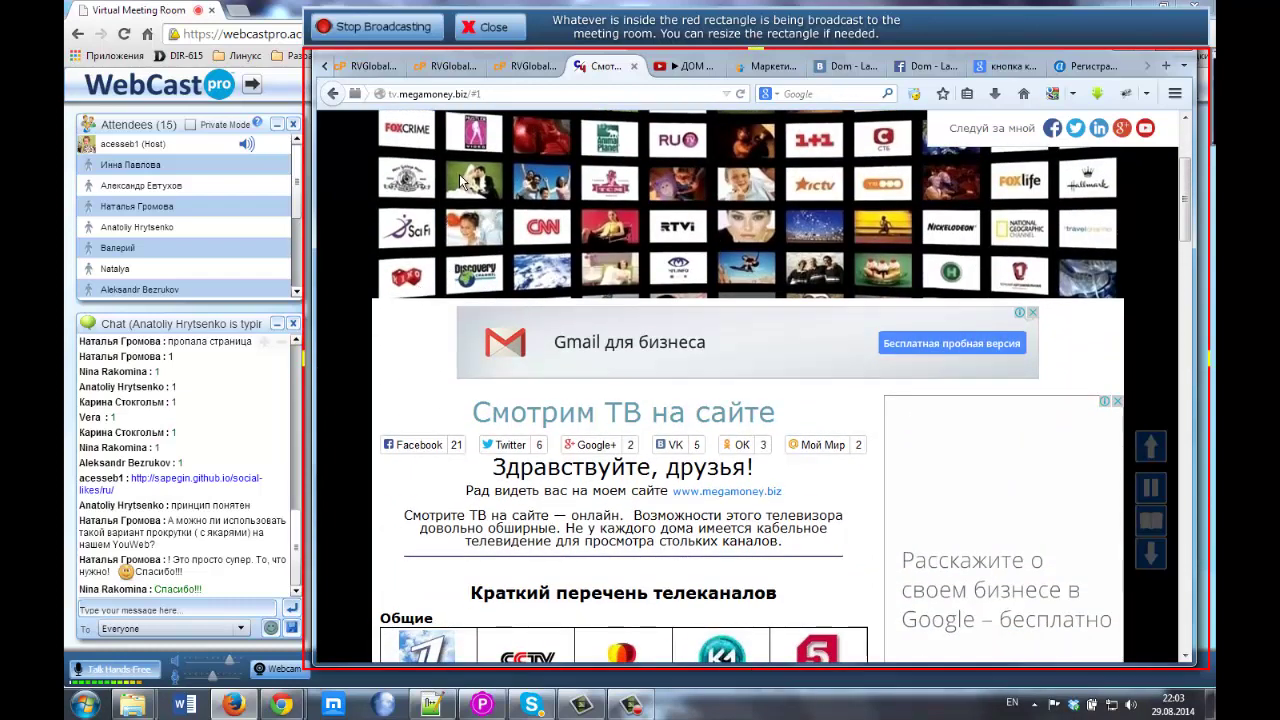
scroll(626, 400, down, 2)
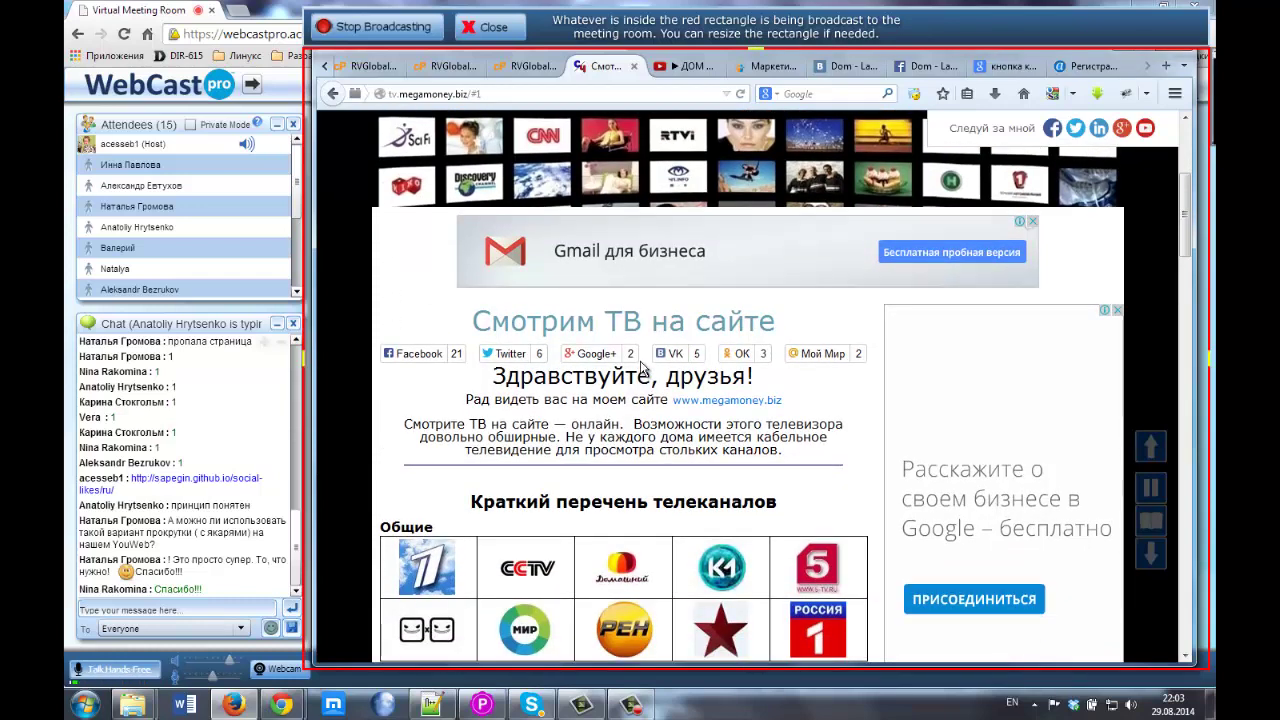
scroll(643, 368, down, 7)
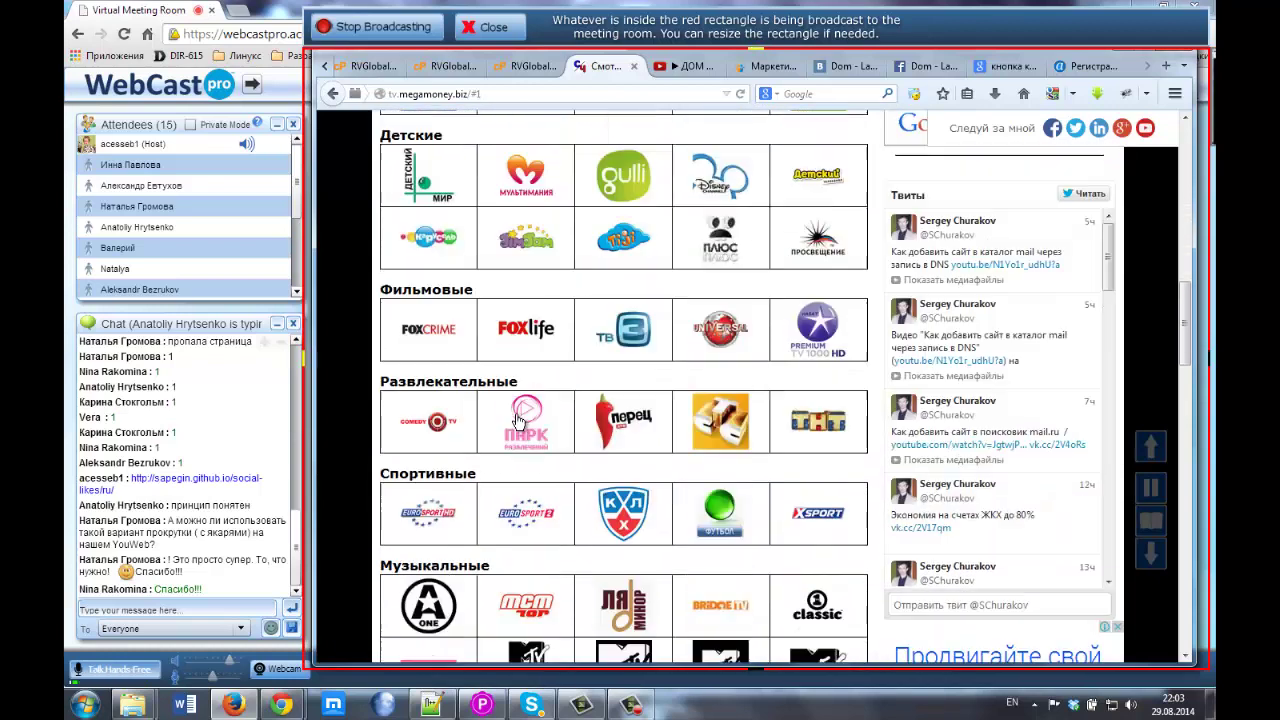
scroll(518, 420, down, 10)
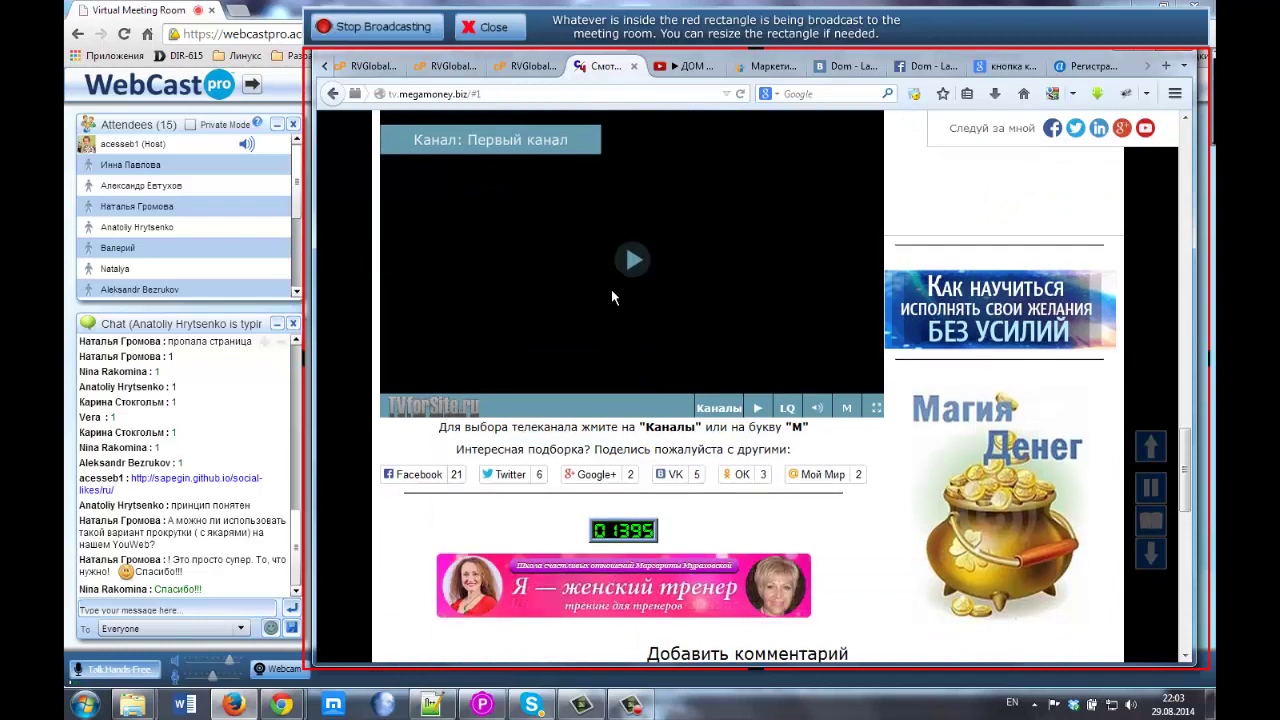
scroll(612, 296, up, 2)
scroll(696, 228, up, 4)
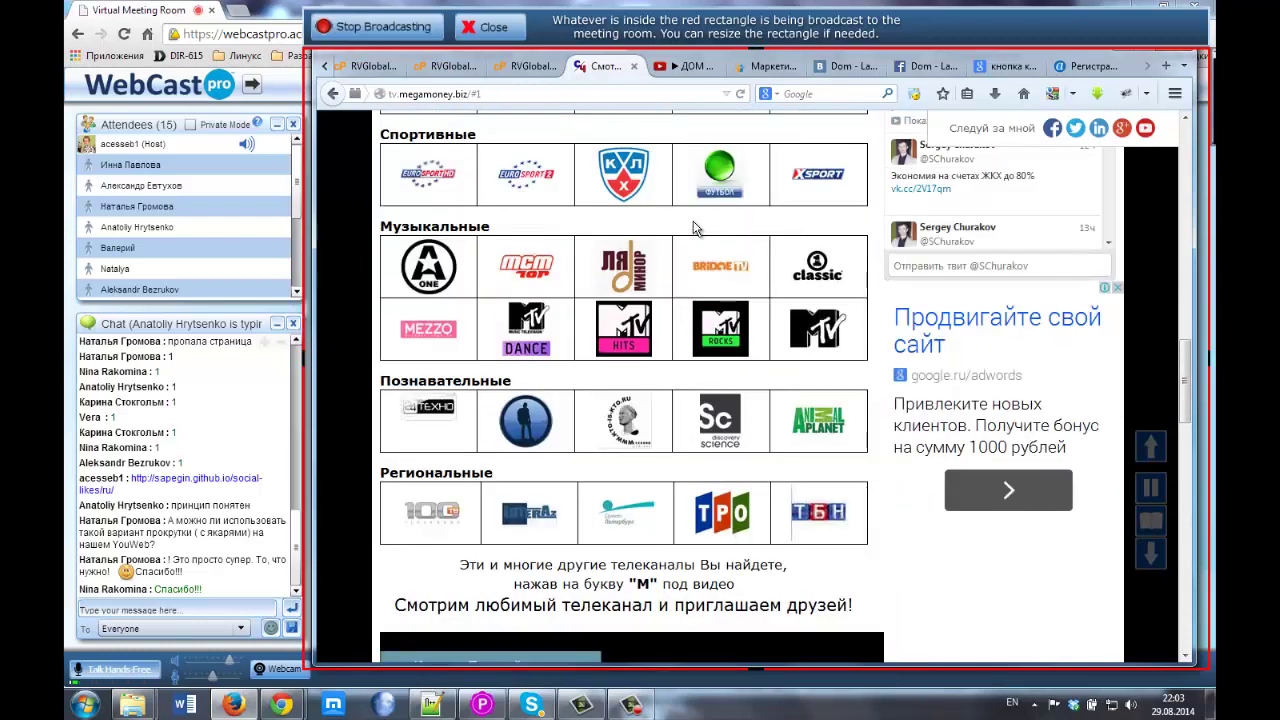
scroll(696, 228, up, 1)
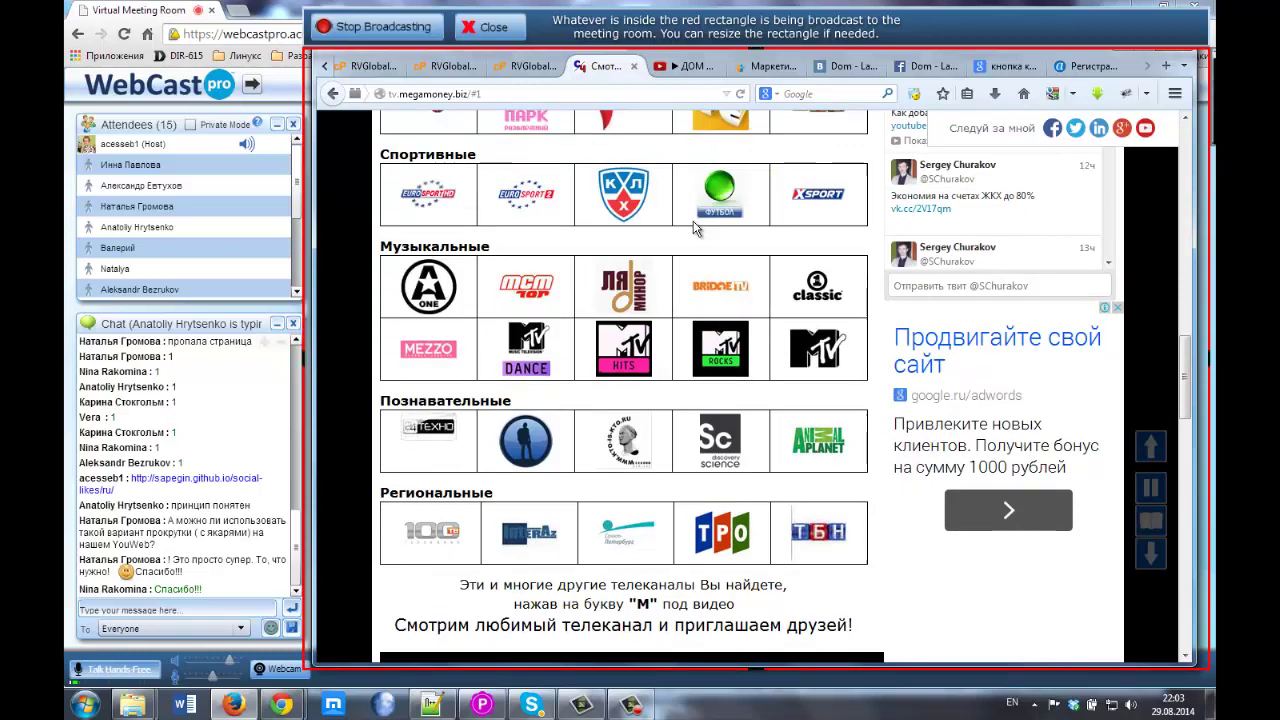
mouse_move(1185, 347)
mouse_down()
mouse_move(1187, 388)
mouse_move(1187, 371)
mouse_up()
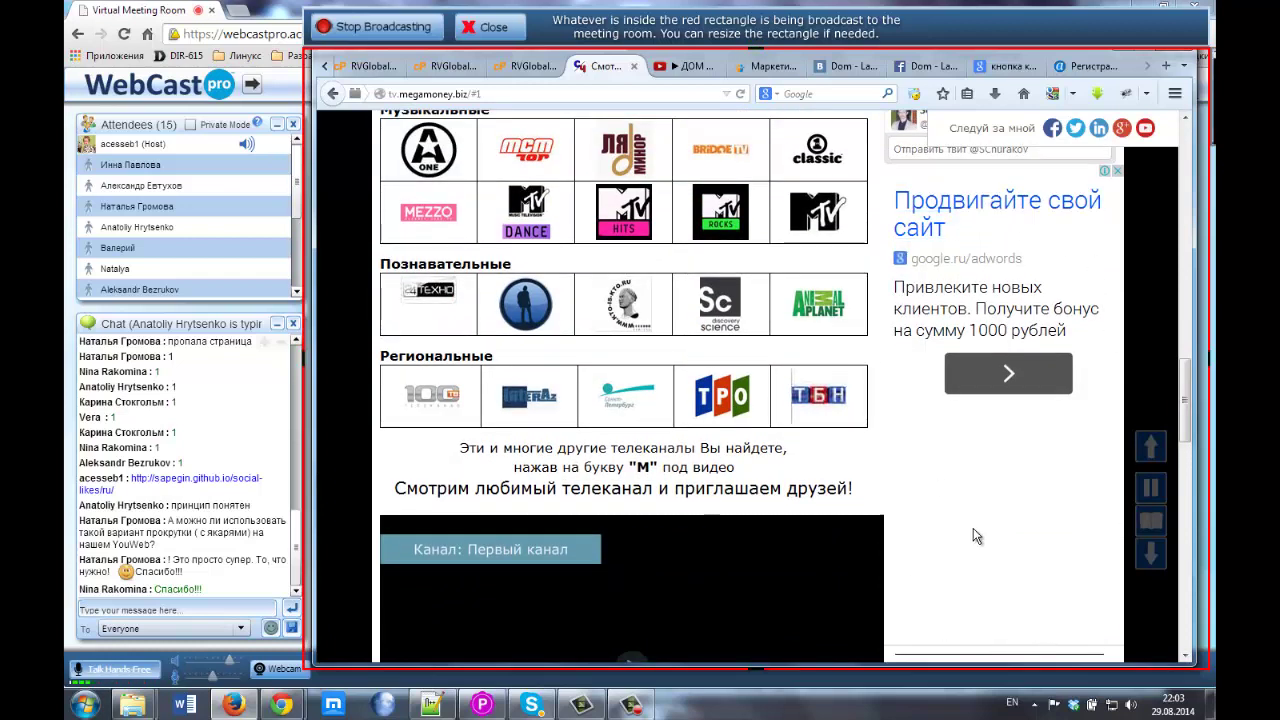
drag(1187, 400, 1192, 229)
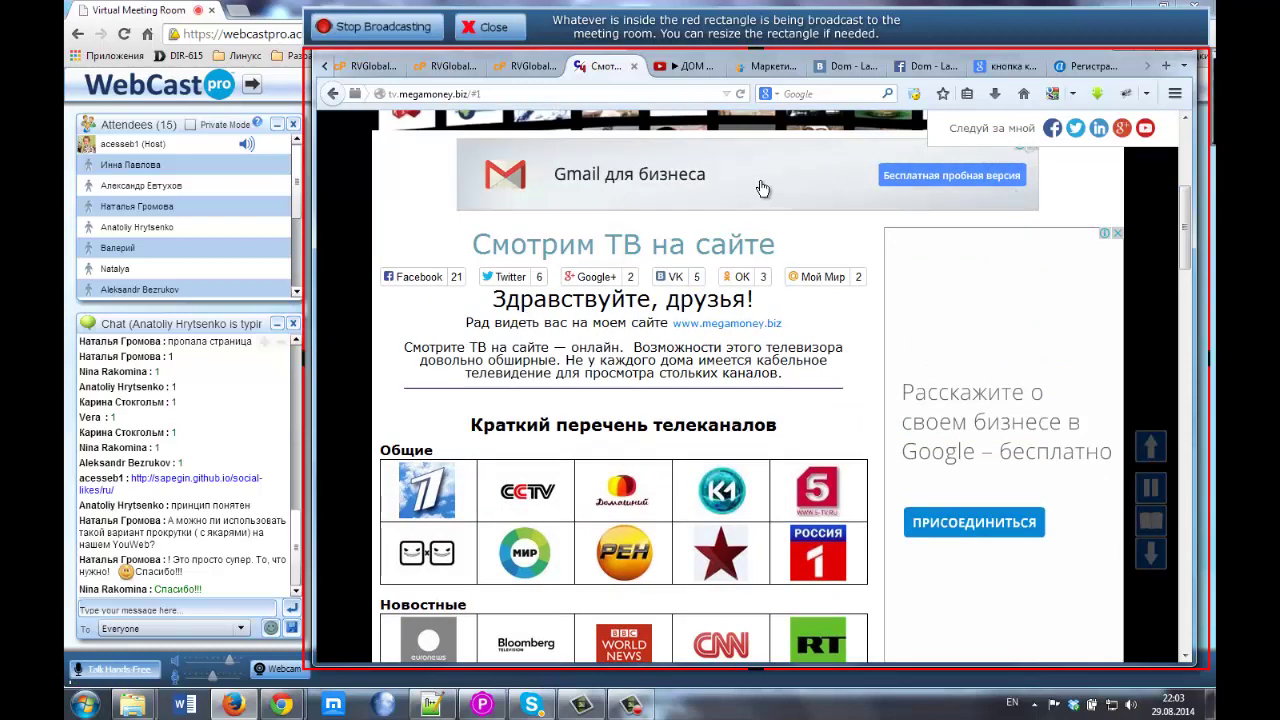
Switch to Chrome and open google.com/adsense/app#home in a new browser tab
click(282, 704)
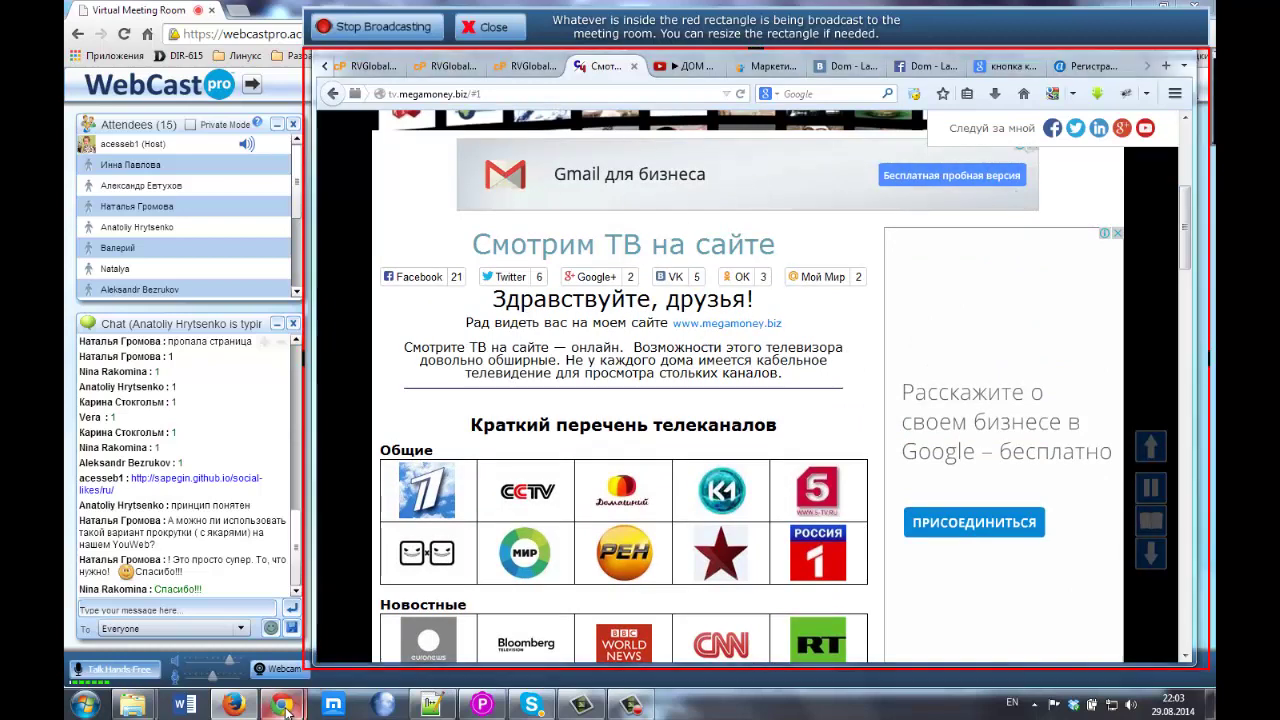
click(218, 630)
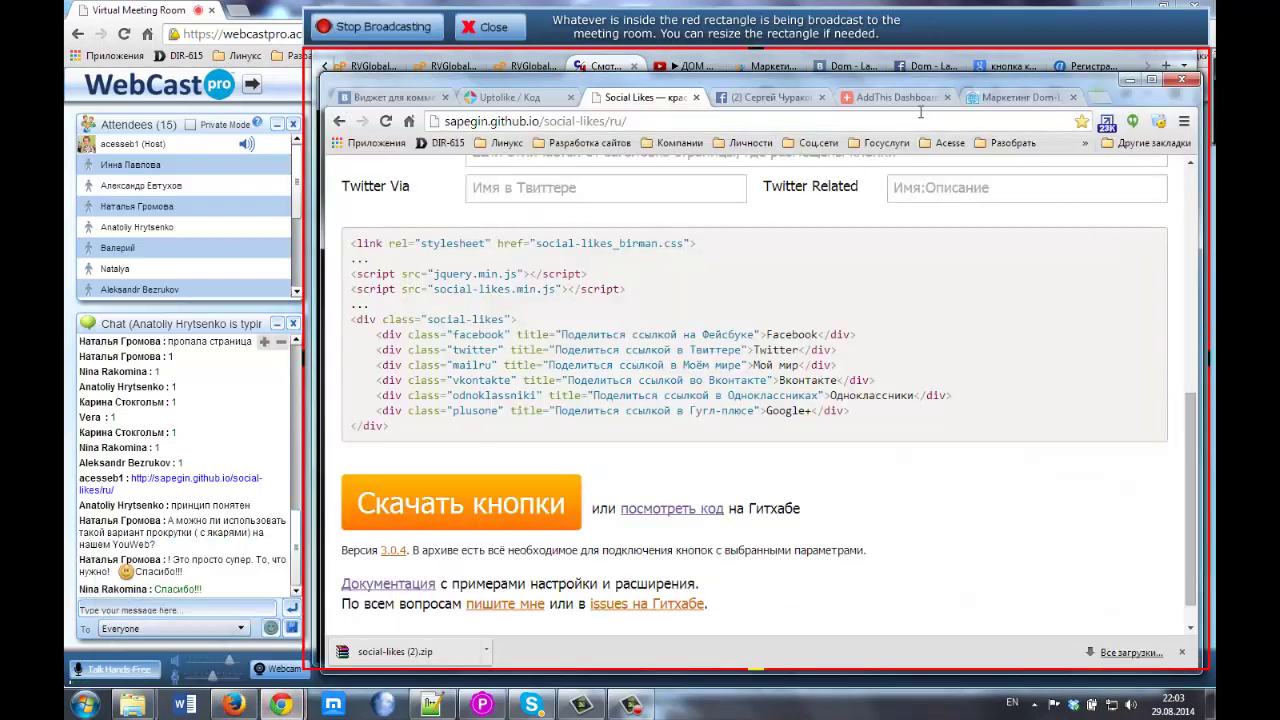
click(1107, 100)
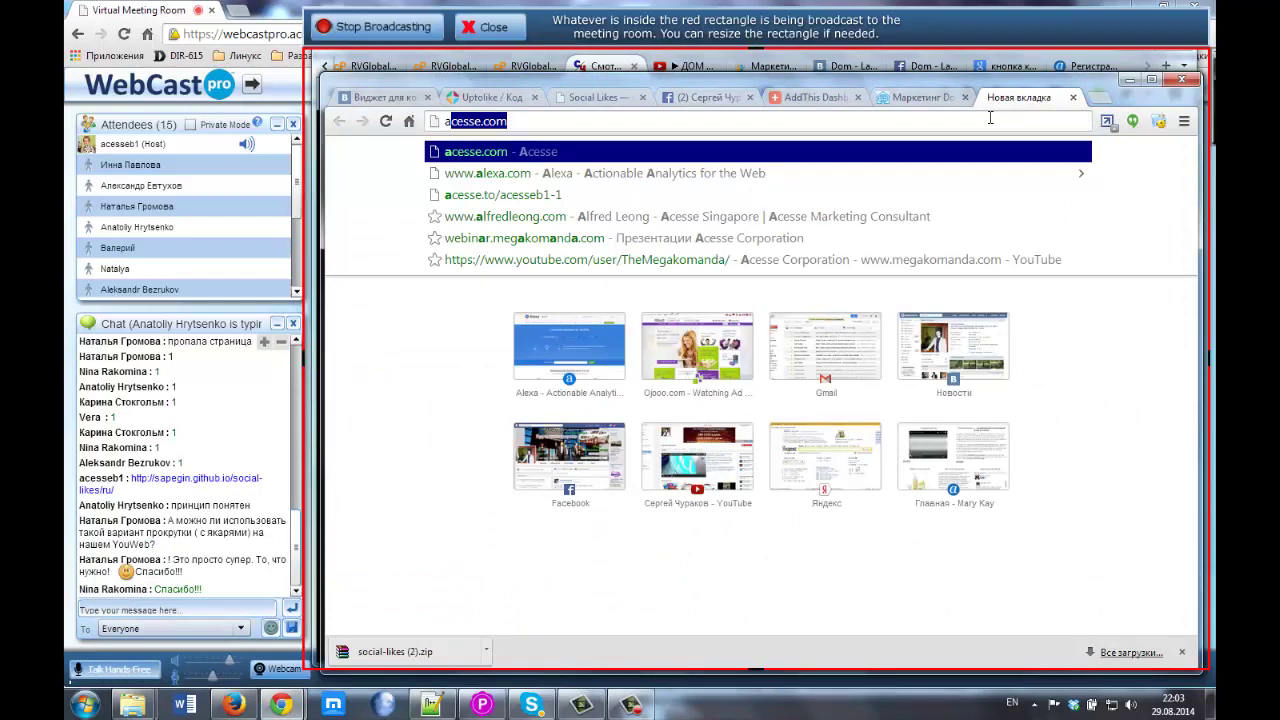
text(d)
key(BackSpace)
key(BackSpace)
key(BackSpace)
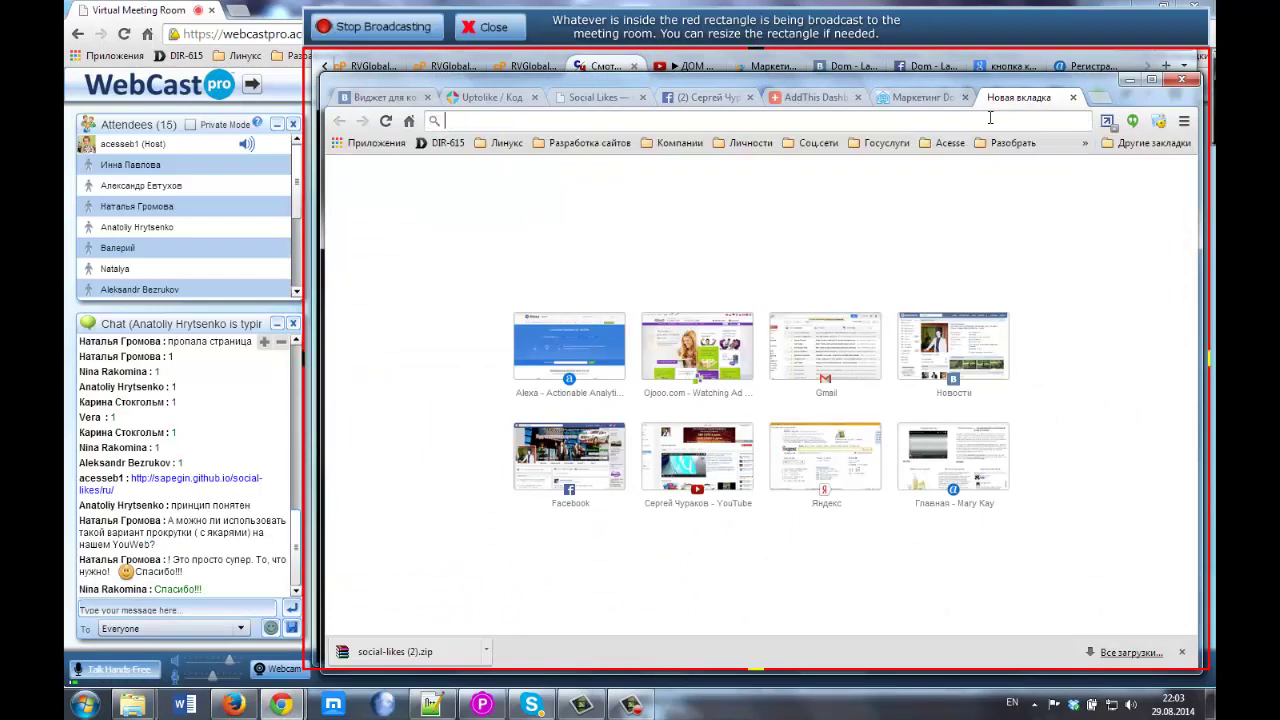
text(google.com/adsense/app#home)
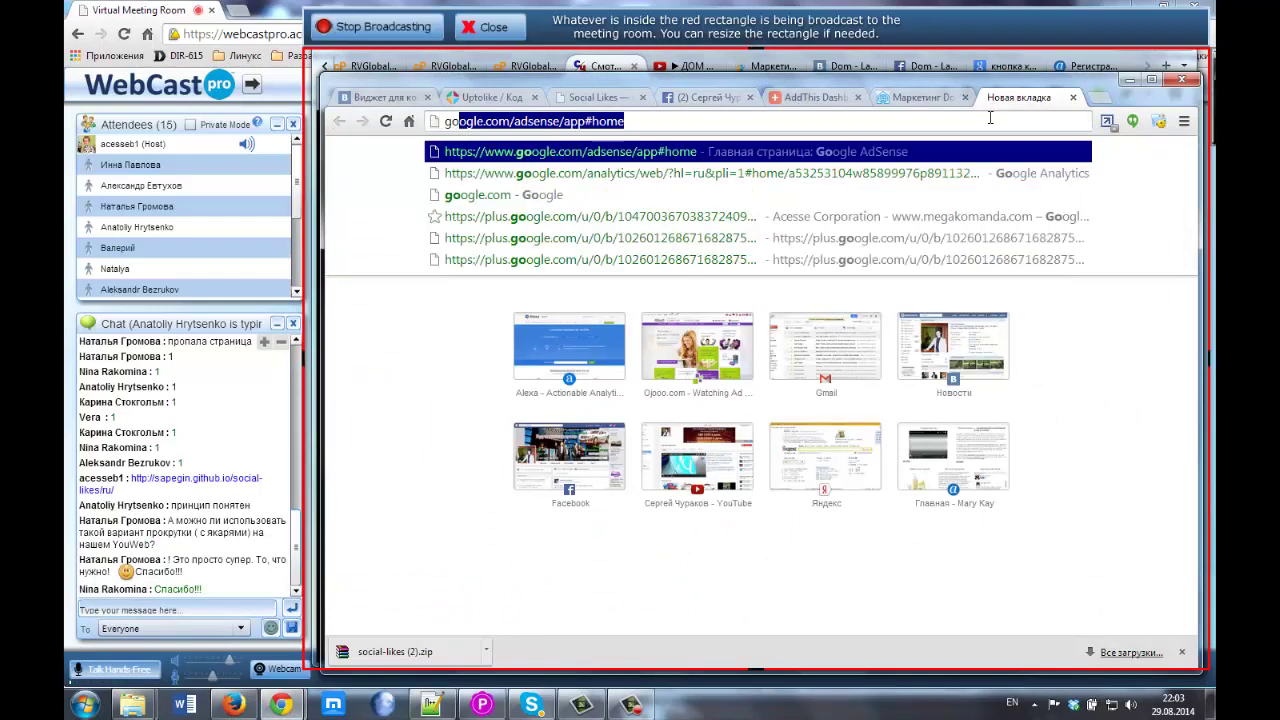
key(End)
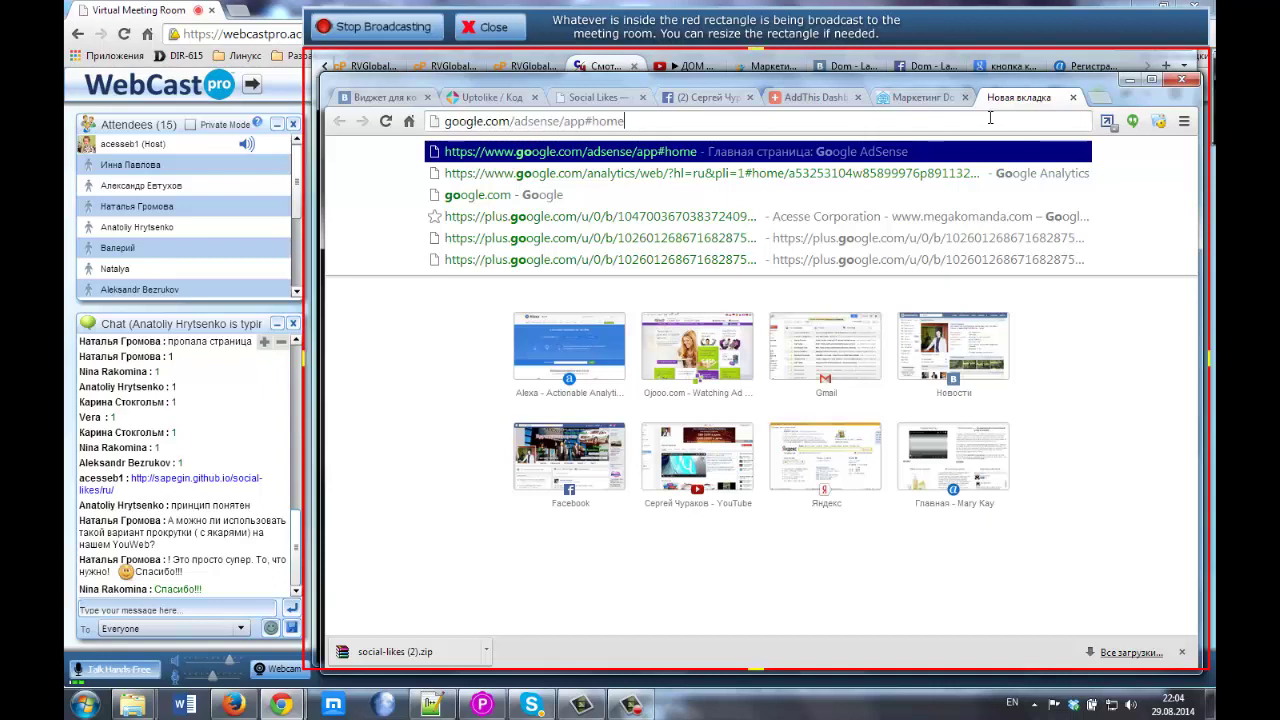
key(Return)
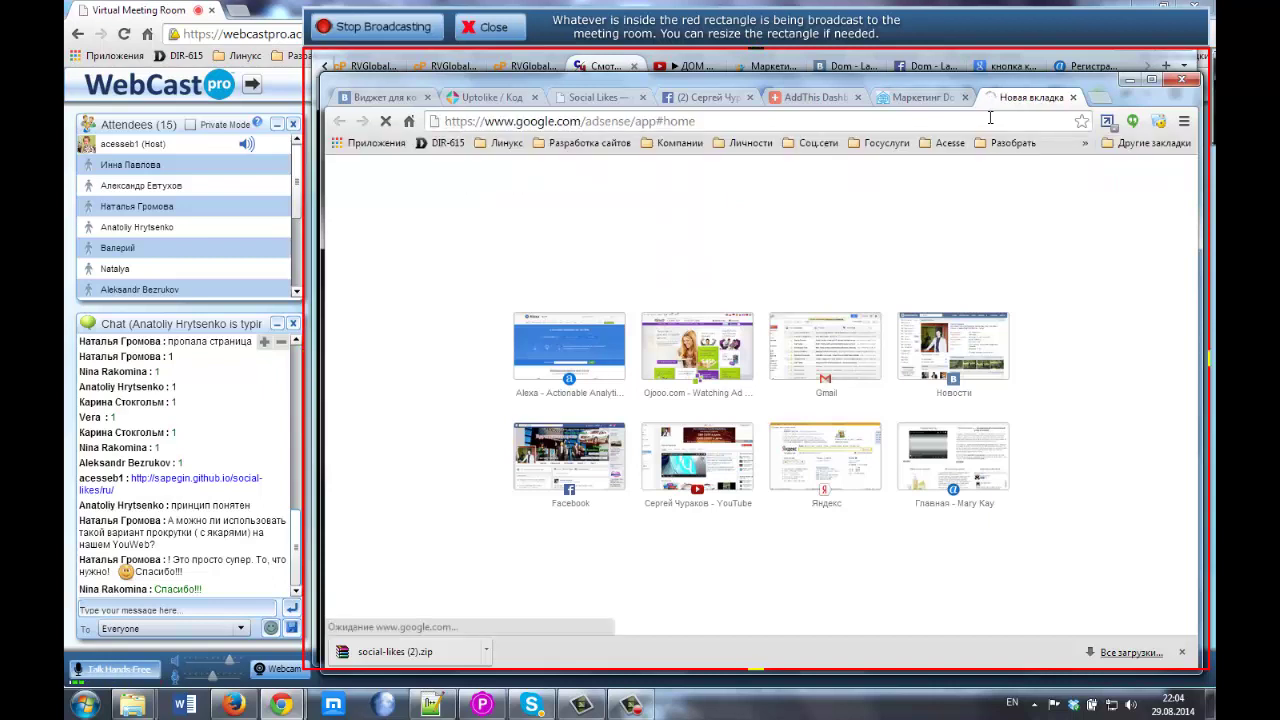